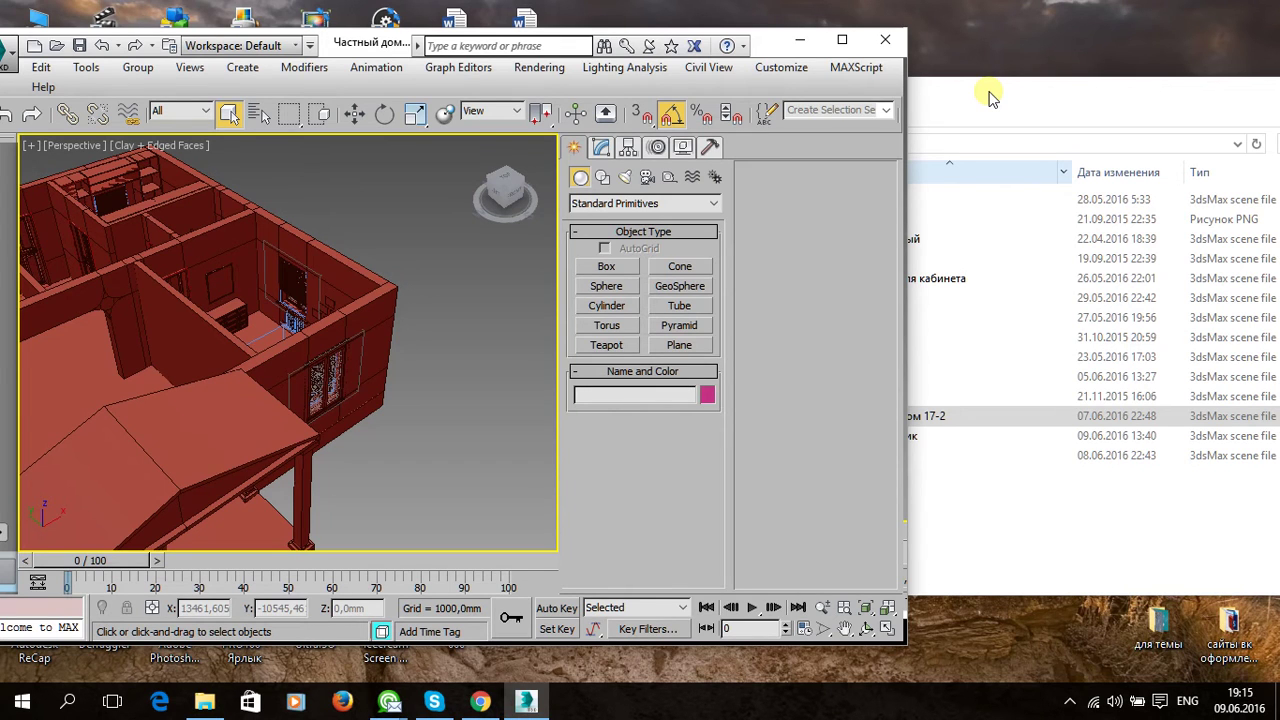
Drag the стиралка washing machine file into the viewport and merge it as DADPLACEGROUP001.
drag(990, 97, 1063, 110)
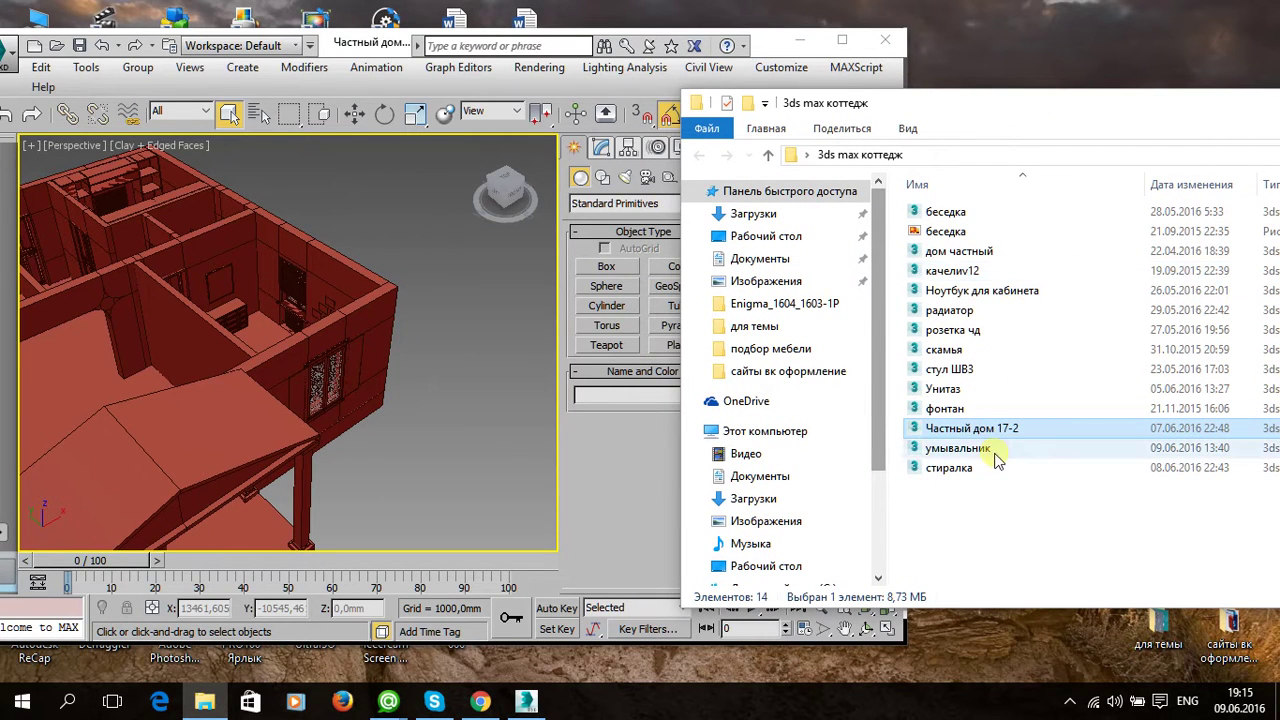
click(912, 467)
drag(910, 527, 476, 450)
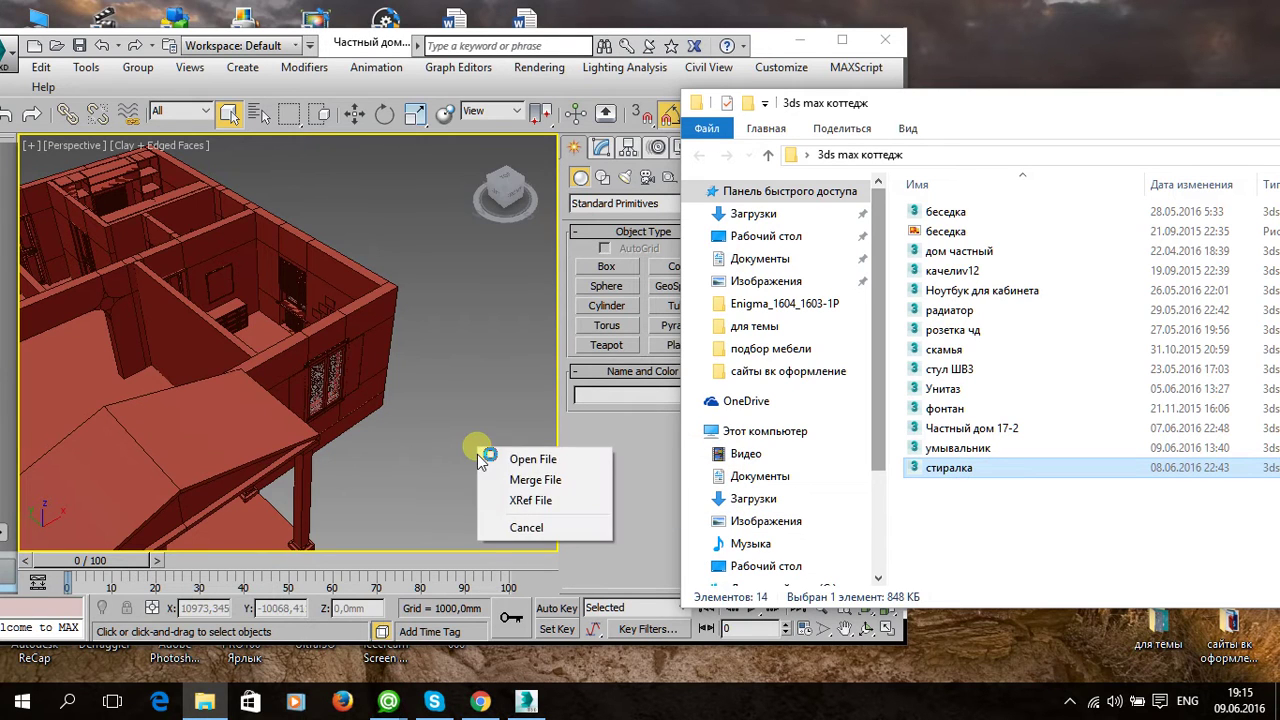
click(543, 480)
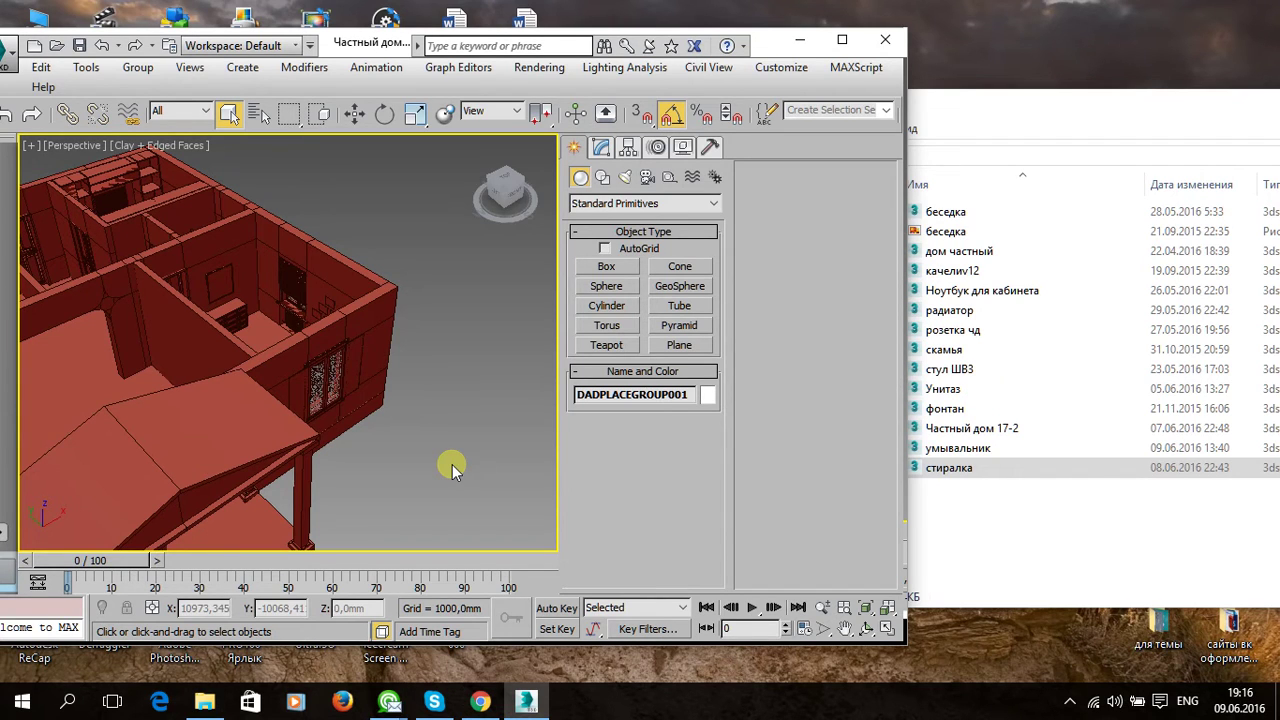
Frame the merged washing machine pieces and slide them apart along X.
key(w)
key(z)
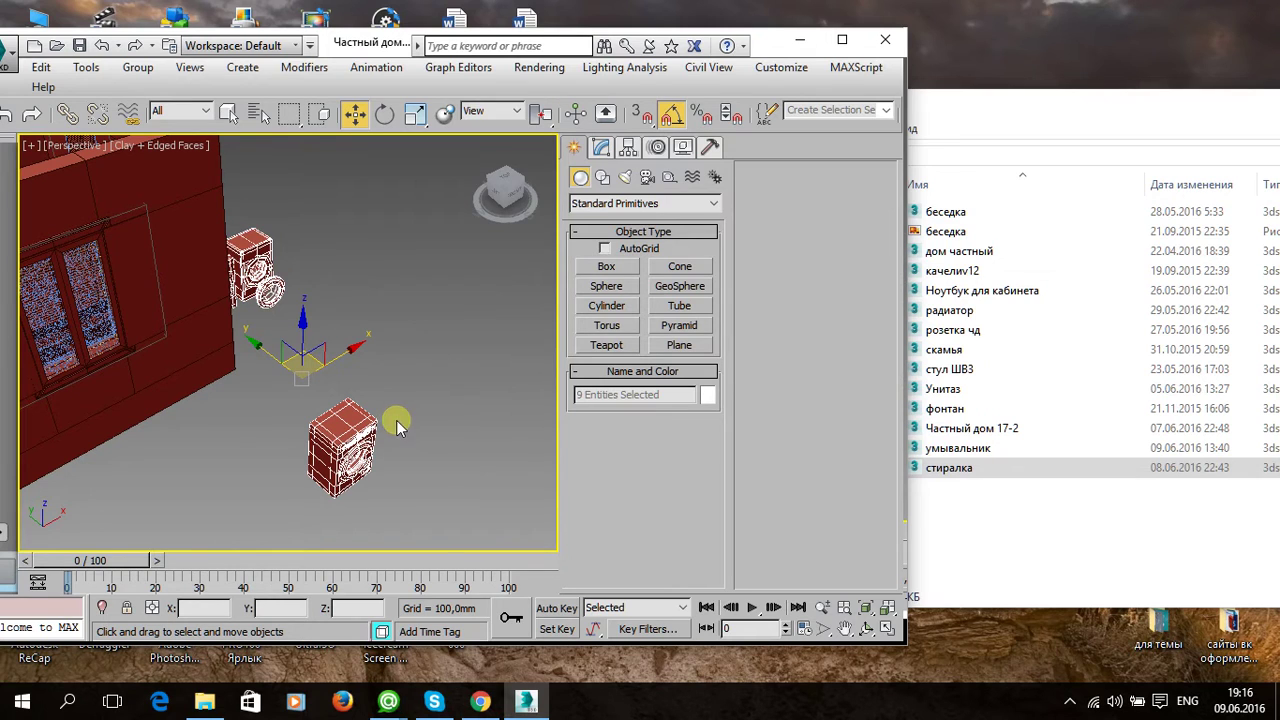
click(370, 445)
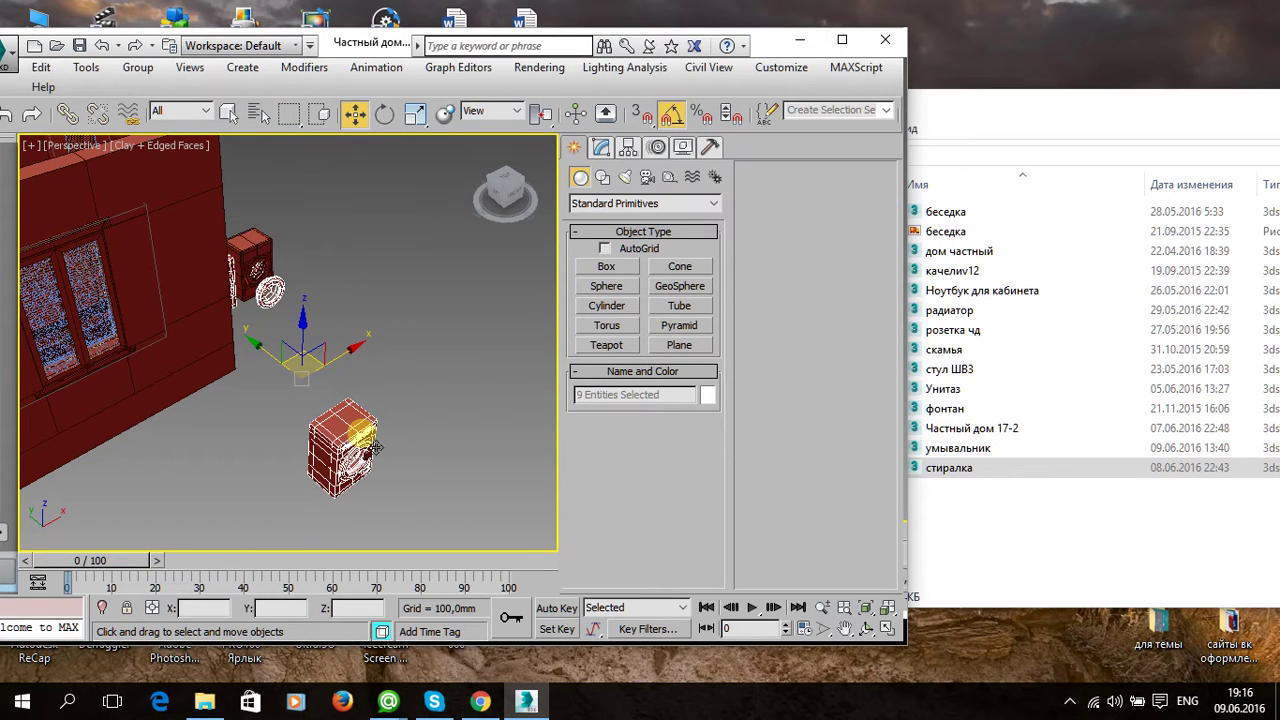
mouse_move(451, 400)
alt+middle_down()
mouse_move(434, 417)
mouse_move(363, 427)
alt+middle_up()
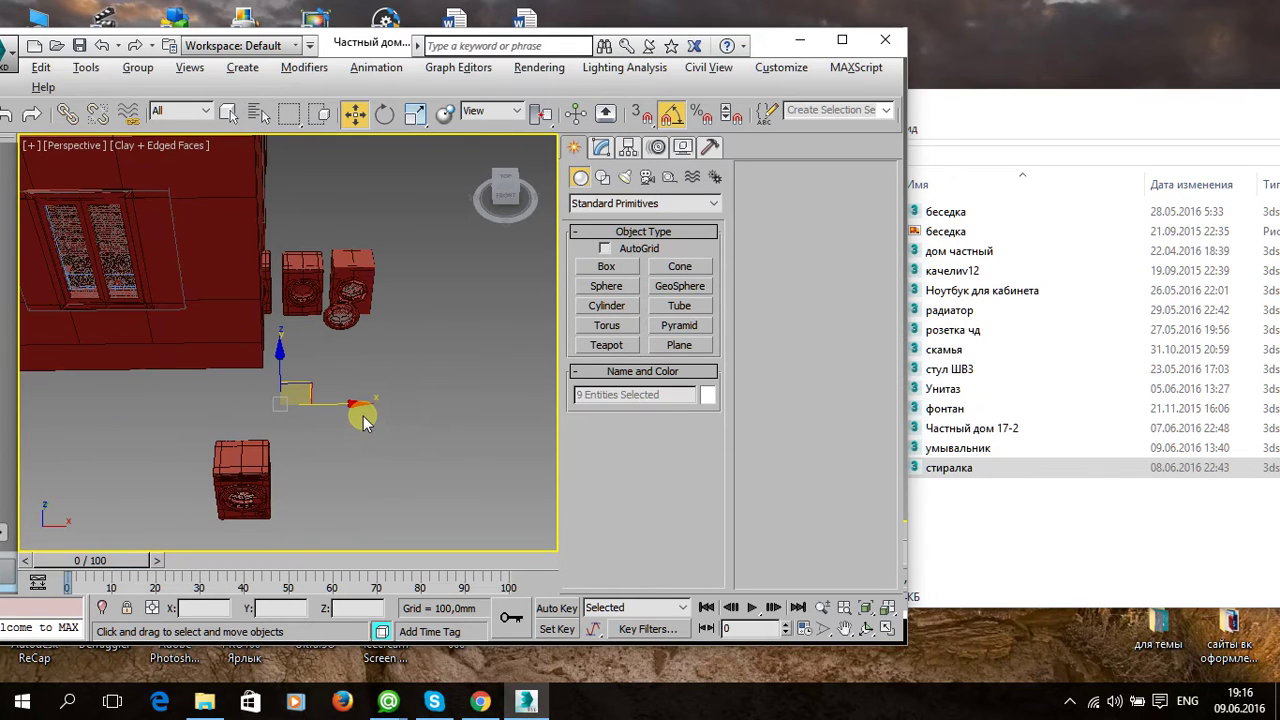
mouse_move(366, 406)
mouse_down()
mouse_move(488, 357)
mouse_move(303, 225)
mouse_up()
Align the top three pieces onto the lower machine so they form Group002.
click(471, 343)
key(shift+a)
click(368, 460)
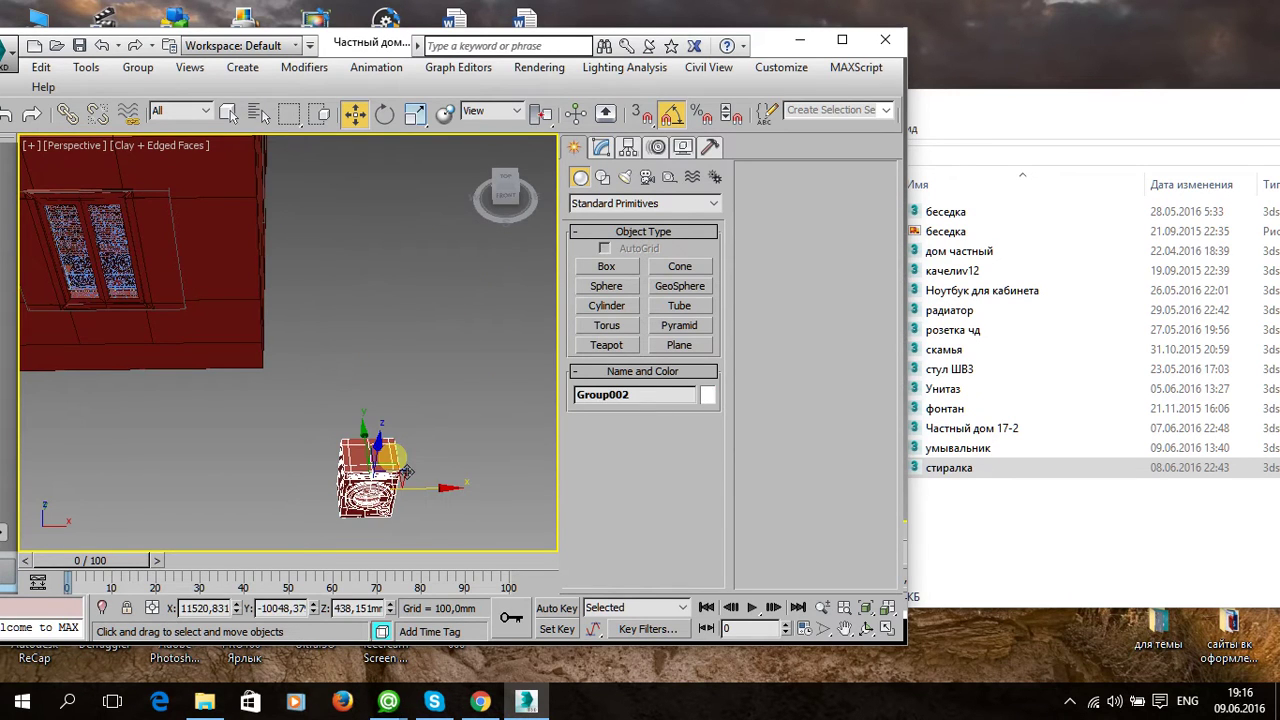
key(z)
alt+middle_drag(400, 457, 445, 460)
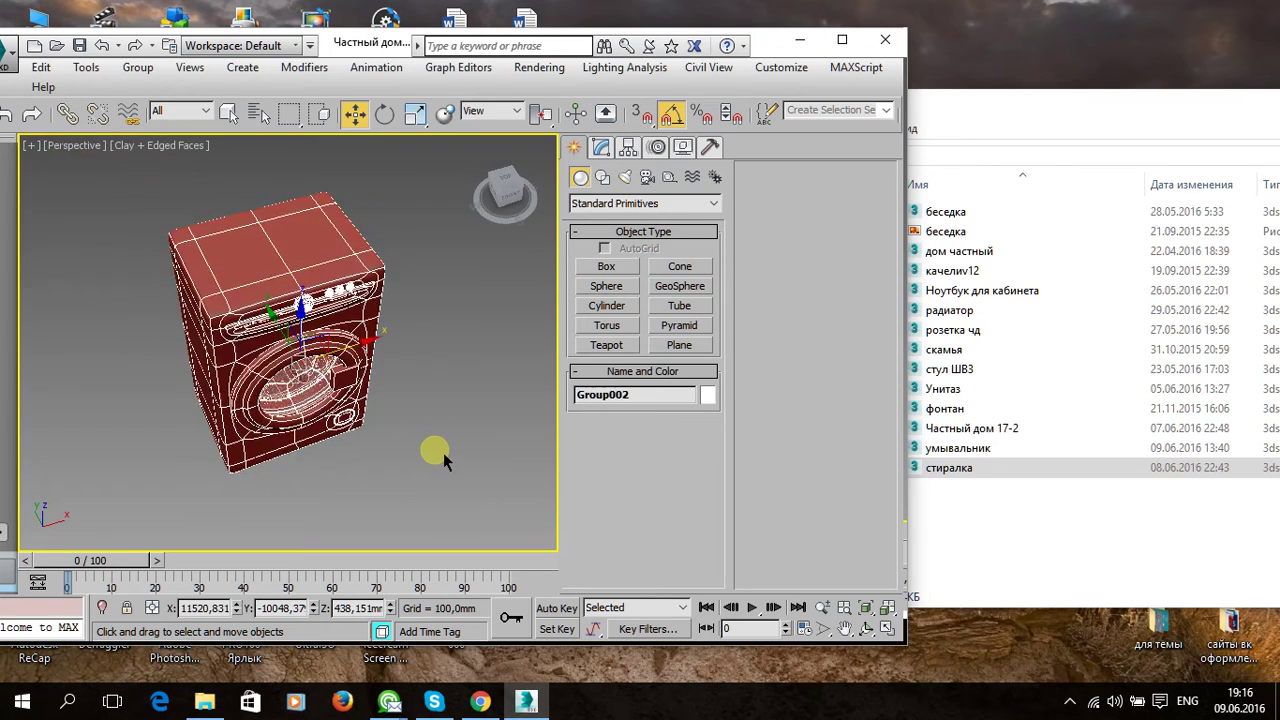
scroll(445, 460, down, 5)
Maximize the window, cancel autosave, and move Group002 into the bathroom beside the sink and toilet.
click(842, 40)
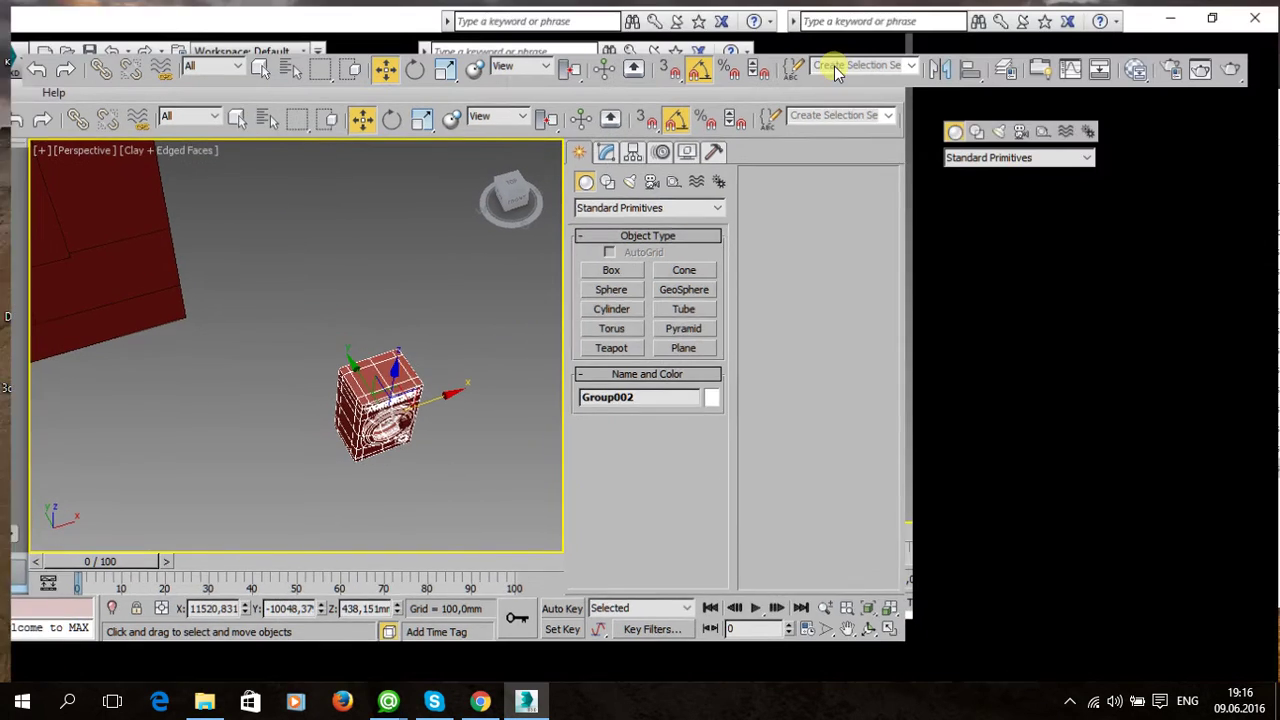
alt+middle_drag(538, 375, 600, 405)
scroll(600, 405, down, 3)
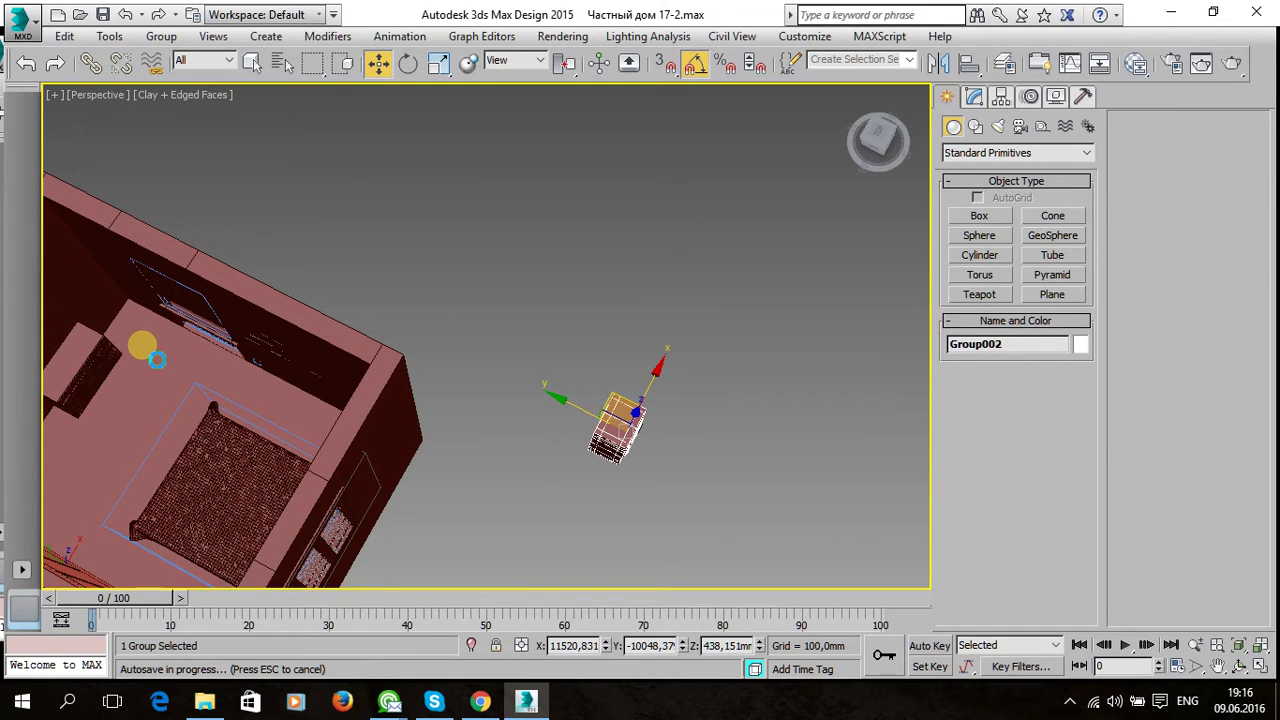
key(Escape)
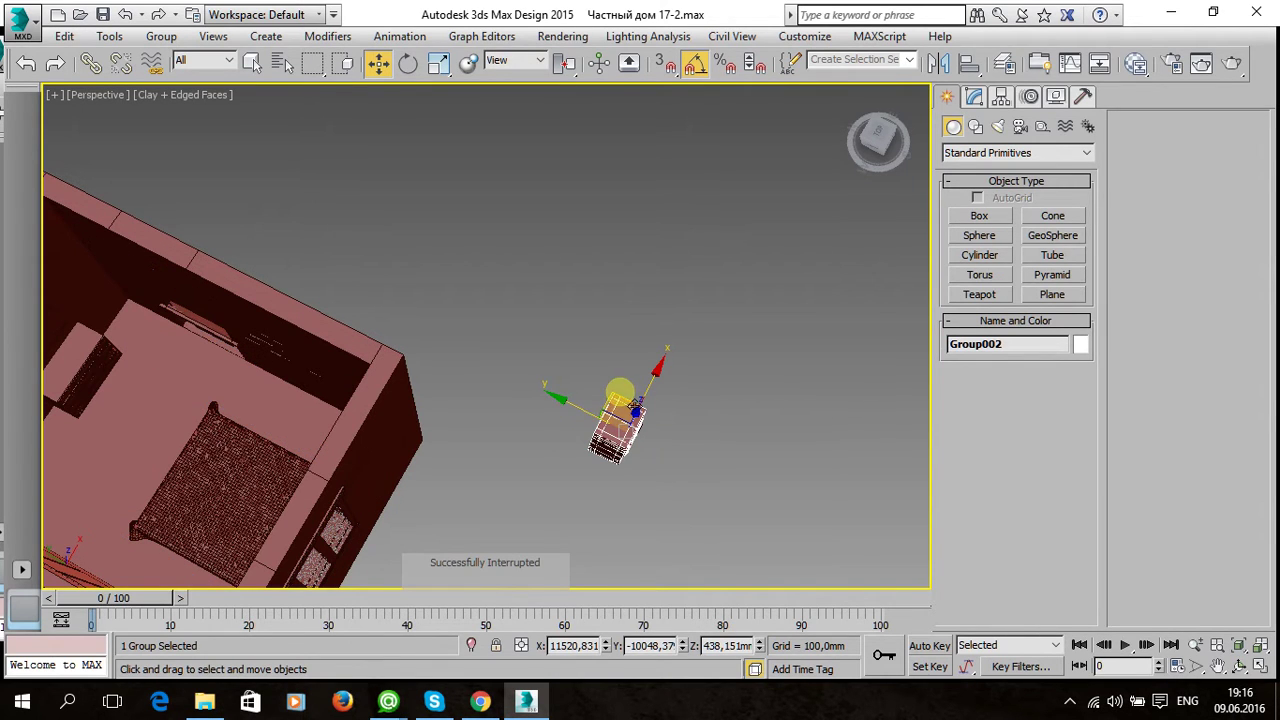
drag(620, 390, 134, 357)
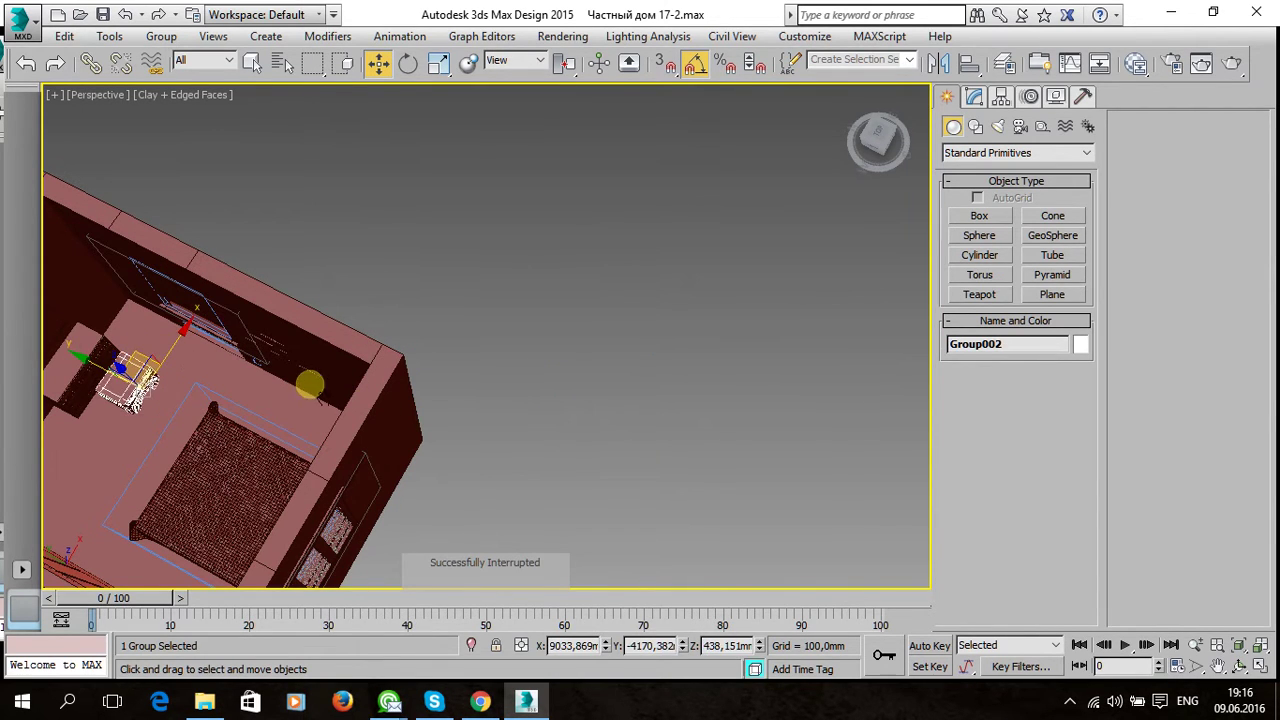
middle_drag(325, 398, 600, 488)
drag(600, 488, 372, 392)
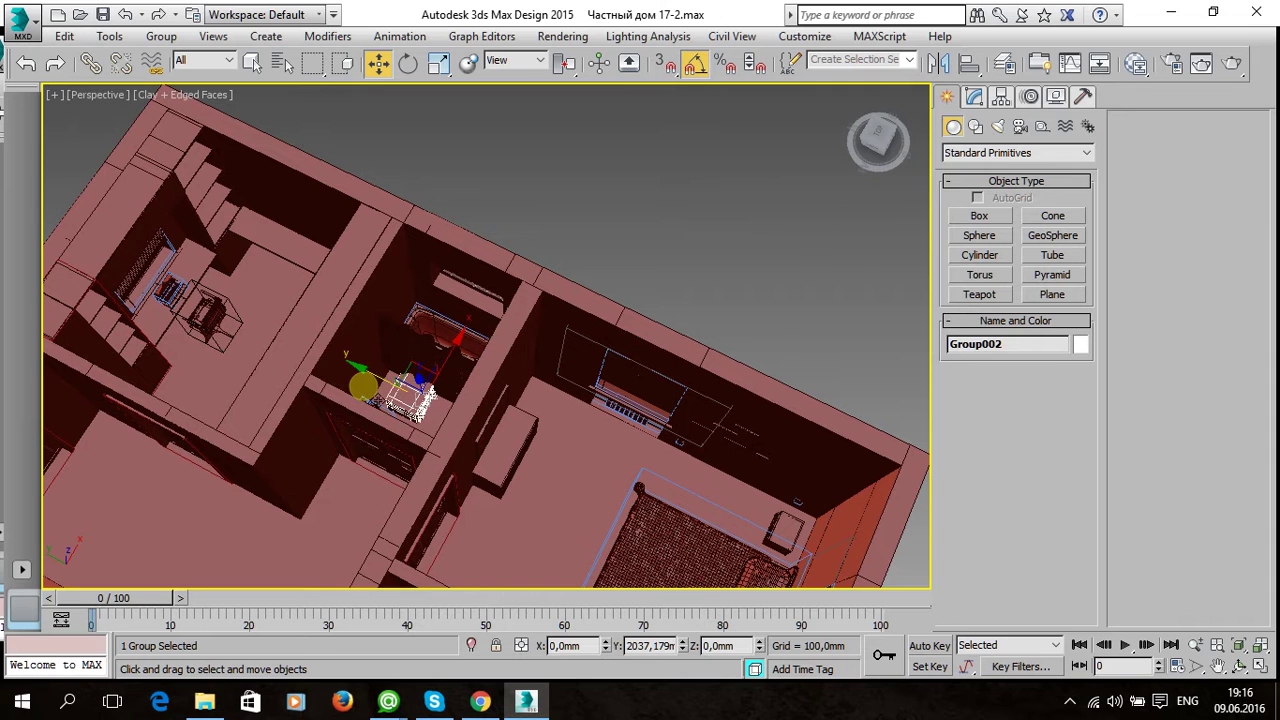
Zoom and orbit in to inspect the washing machine's front door and lower corner.
key(z)
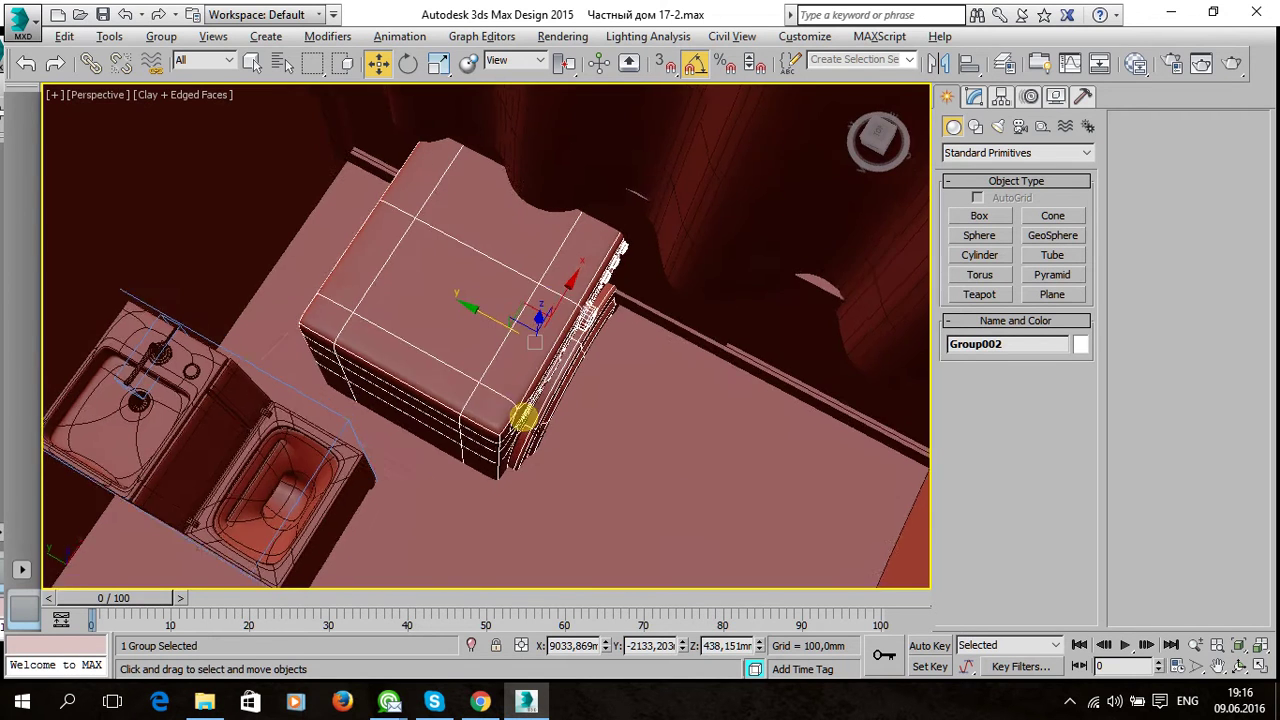
alt+middle_drag(523, 414, 500, 410)
mouse_move(539, 339)
alt+middle_down()
mouse_move(539, 267)
mouse_move(530, 330)
alt+middle_up()
scroll(442, 365, up, 2)
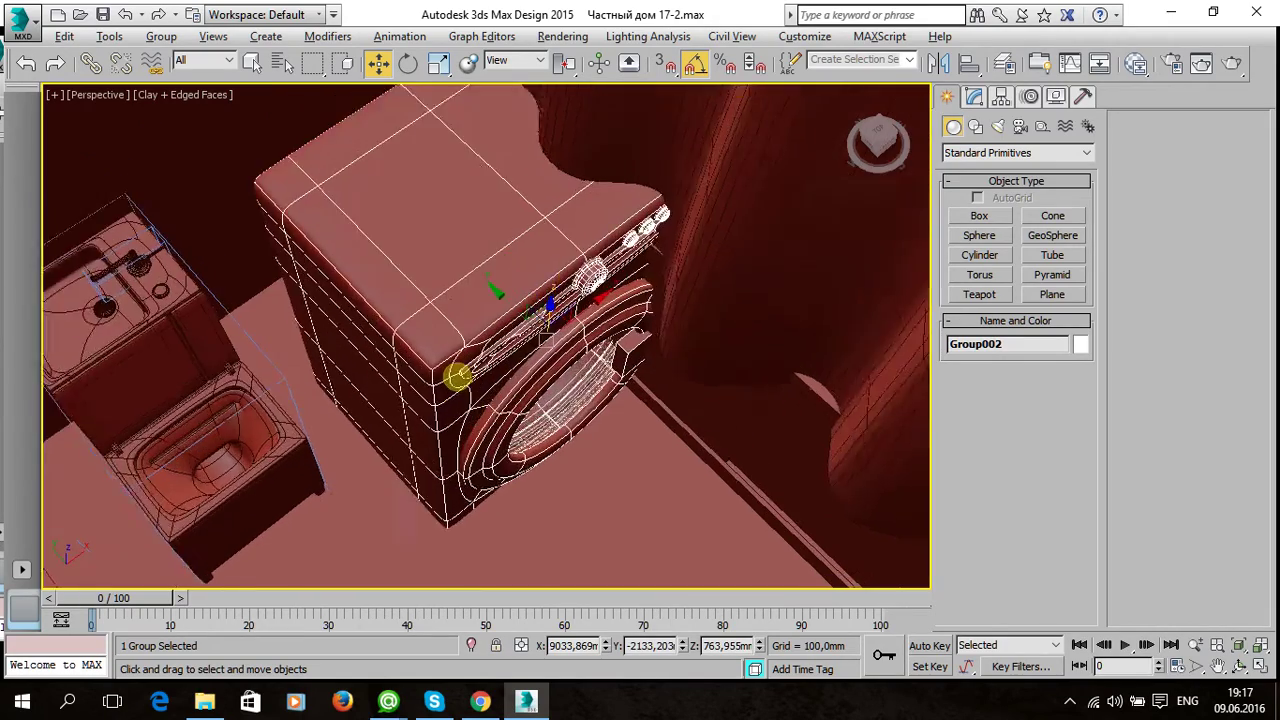
scroll(442, 365, up, 1)
scroll(481, 387, up, 2)
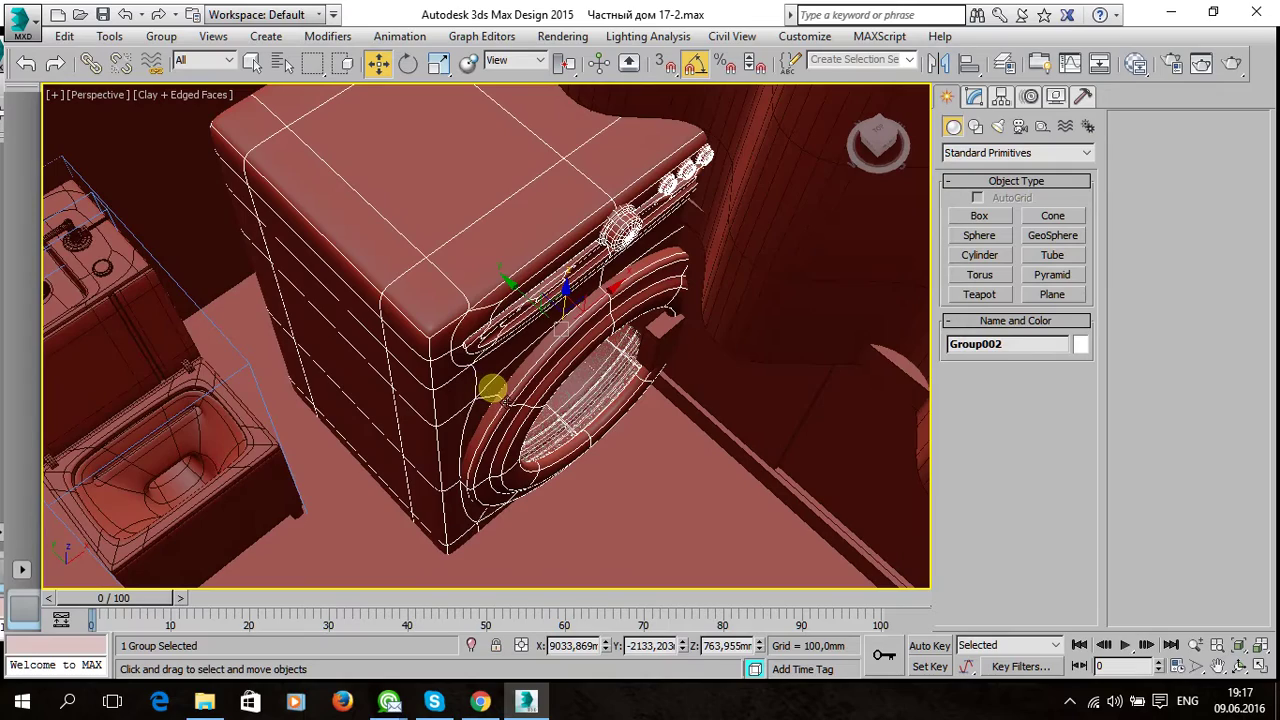
alt+middle_drag(489, 371, 507, 321)
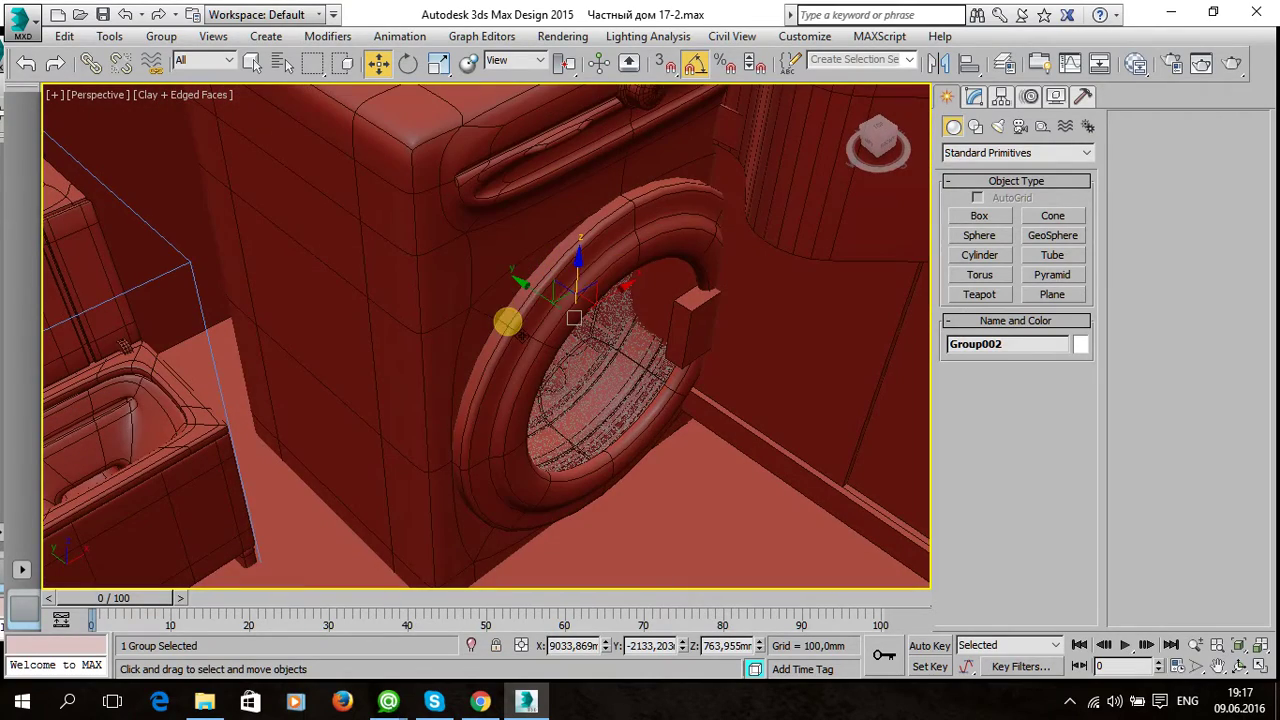
alt+middle_drag(662, 425, 668, 410)
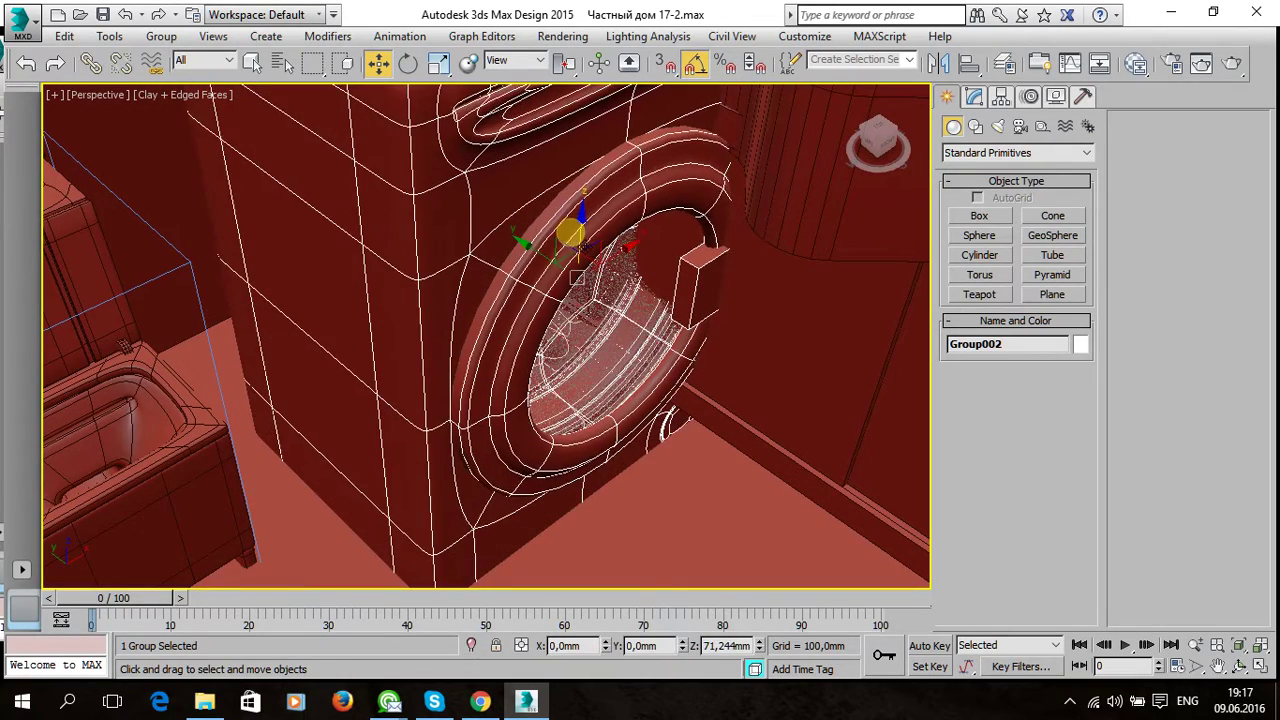
alt+middle_drag(557, 186, 512, 367)
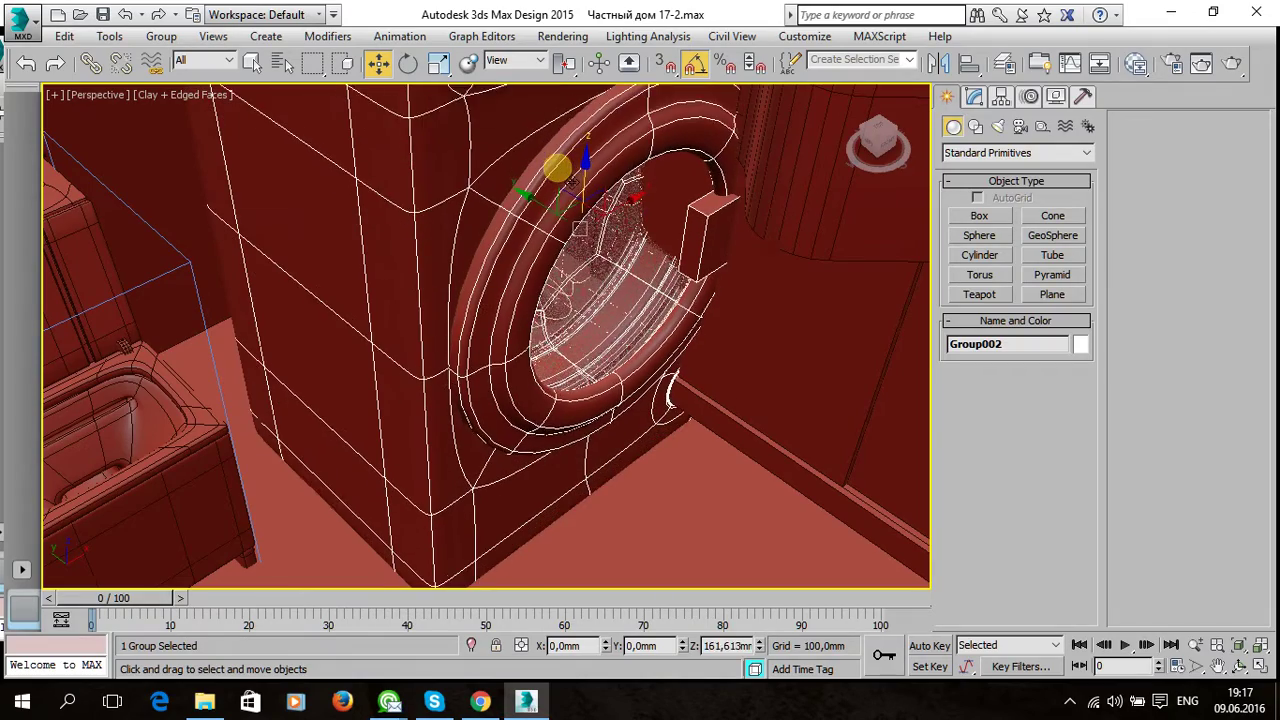
scroll(512, 367, up, 2)
scroll(492, 334, up, 2)
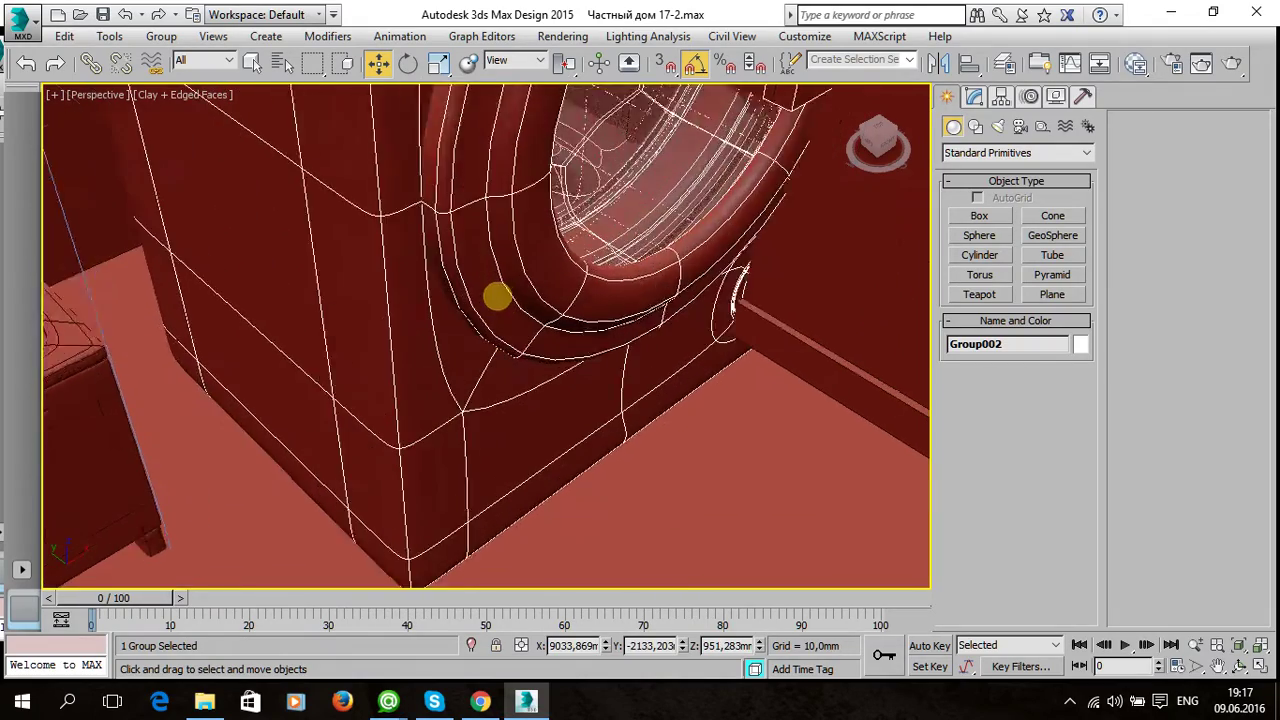
scroll(494, 294, up, 2)
scroll(449, 431, up, 2)
scroll(460, 417, down, 3)
alt+middle_drag(494, 309, 514, 231)
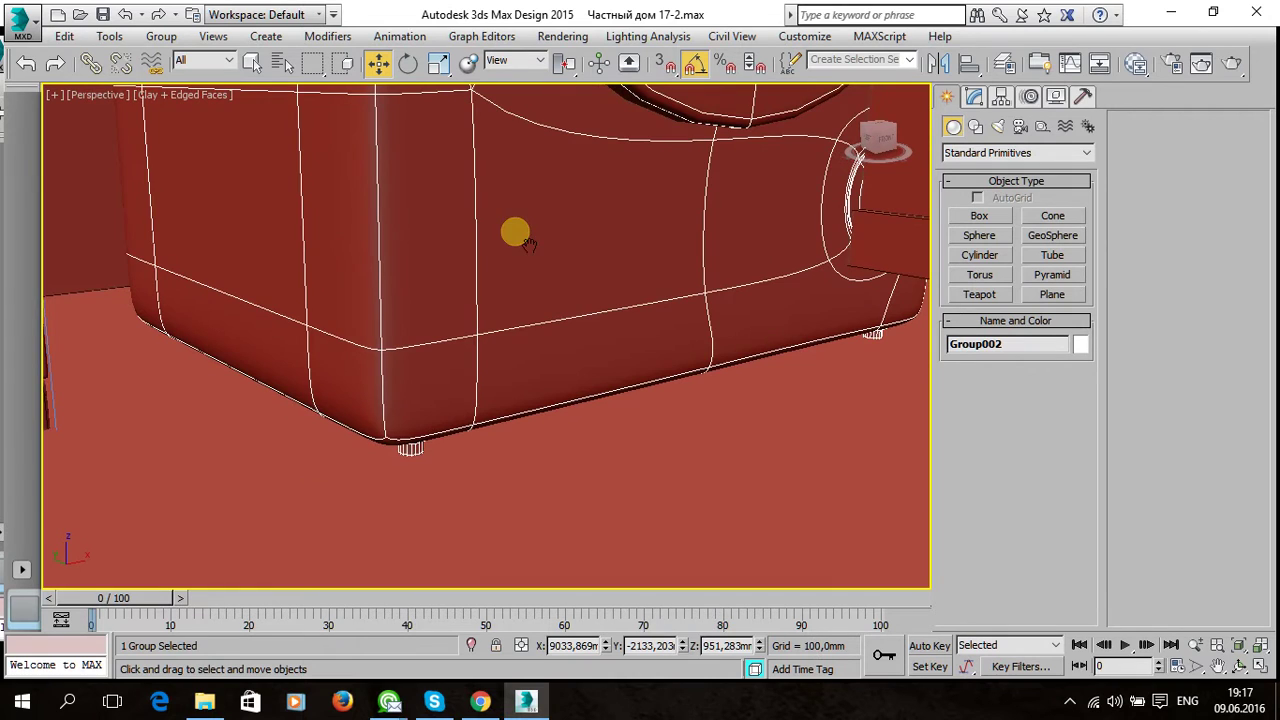
Adjust Group002's height along Z and nudge it into place.
drag(466, 287, 463, 296)
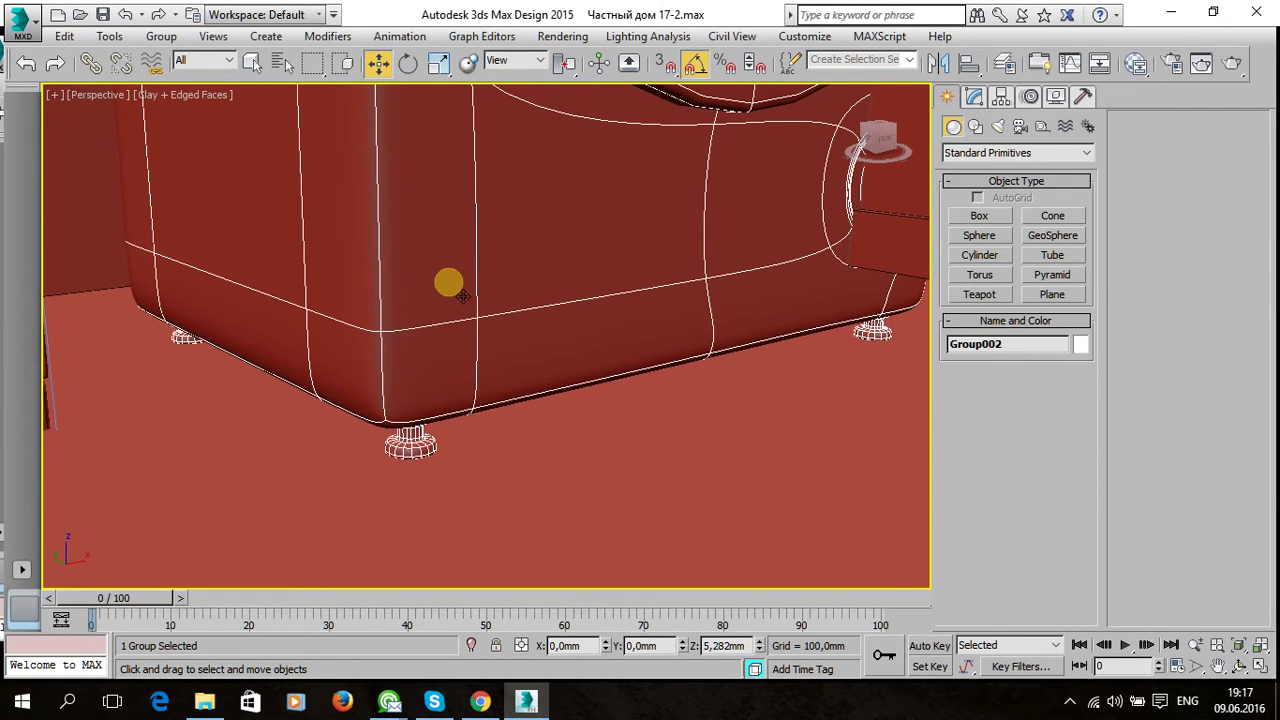
drag(462, 292, 441, 385)
scroll(441, 385, down, 3)
scroll(443, 371, down, 1)
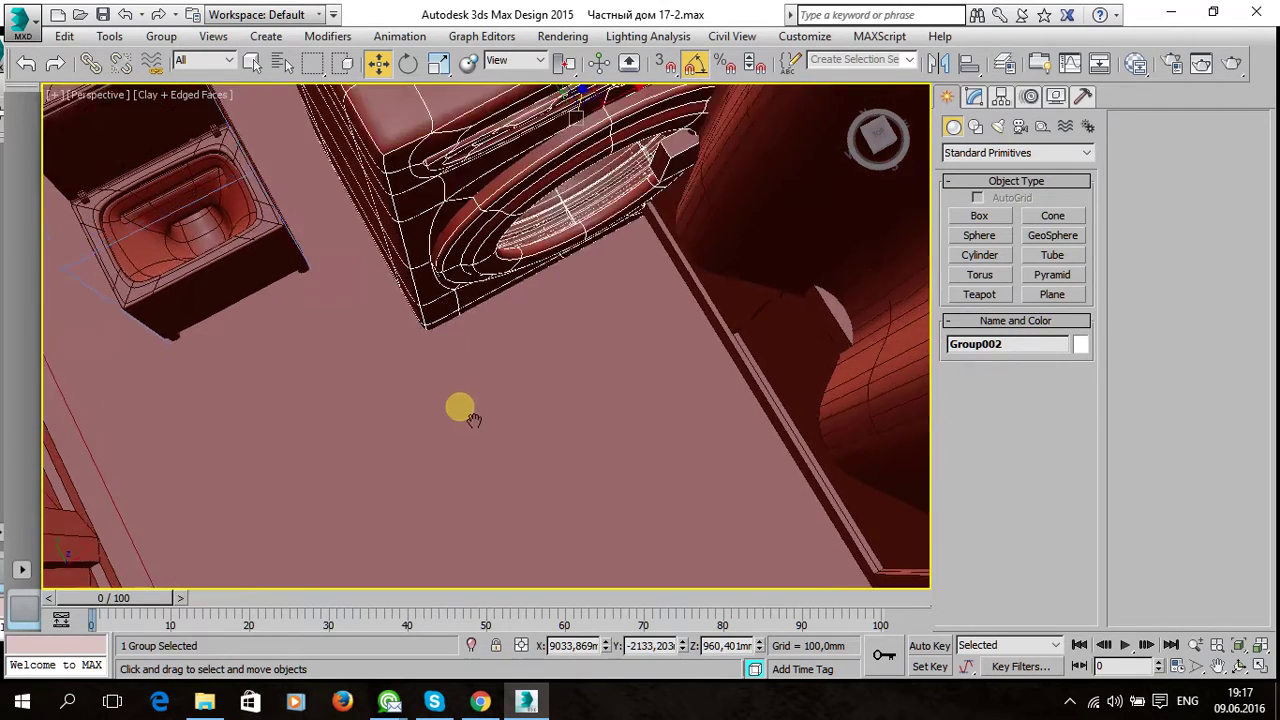
scroll(463, 409, down, 2)
scroll(500, 514, down, 2)
mouse_move(597, 345)
mouse_down()
mouse_move(565, 352)
mouse_move(505, 334)
mouse_move(512, 346)
mouse_up()
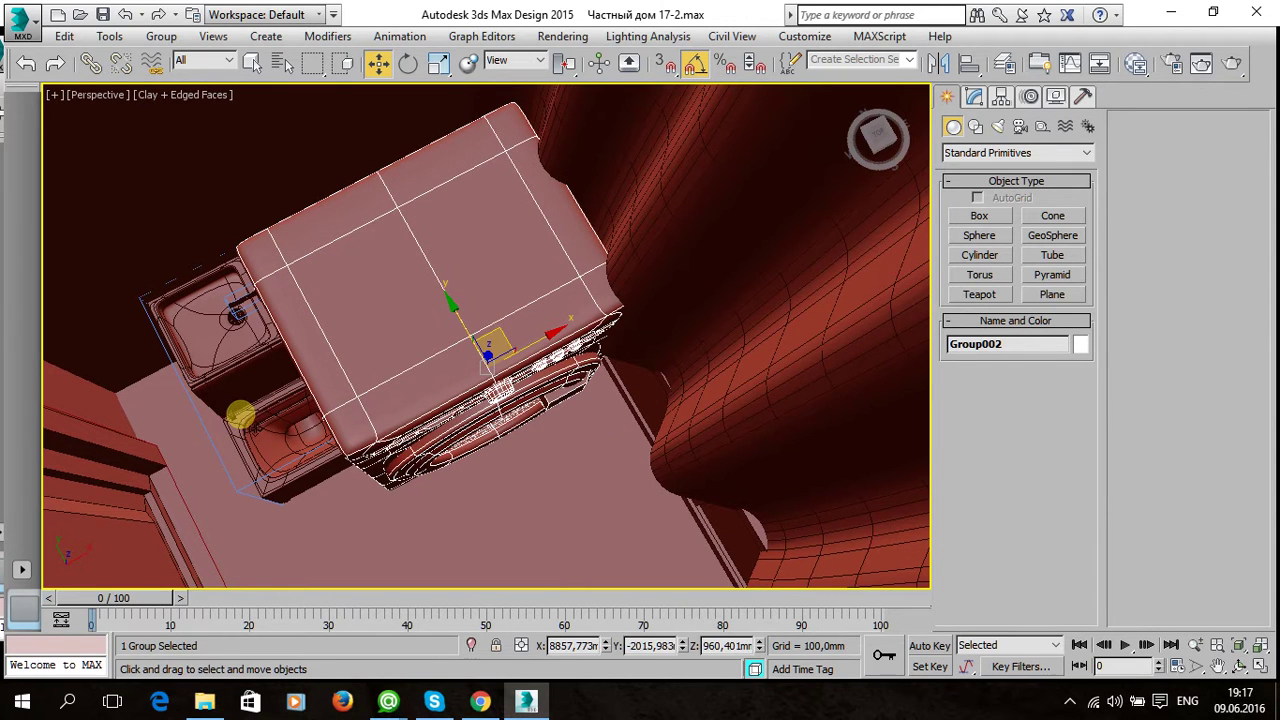
Move the unitaz toilet left and slide the washing machine closer to it.
click(257, 417)
mouse_move(336, 368)
mouse_down()
mouse_move(282, 352)
mouse_move(286, 372)
mouse_move(271, 357)
mouse_up()
click(400, 354)
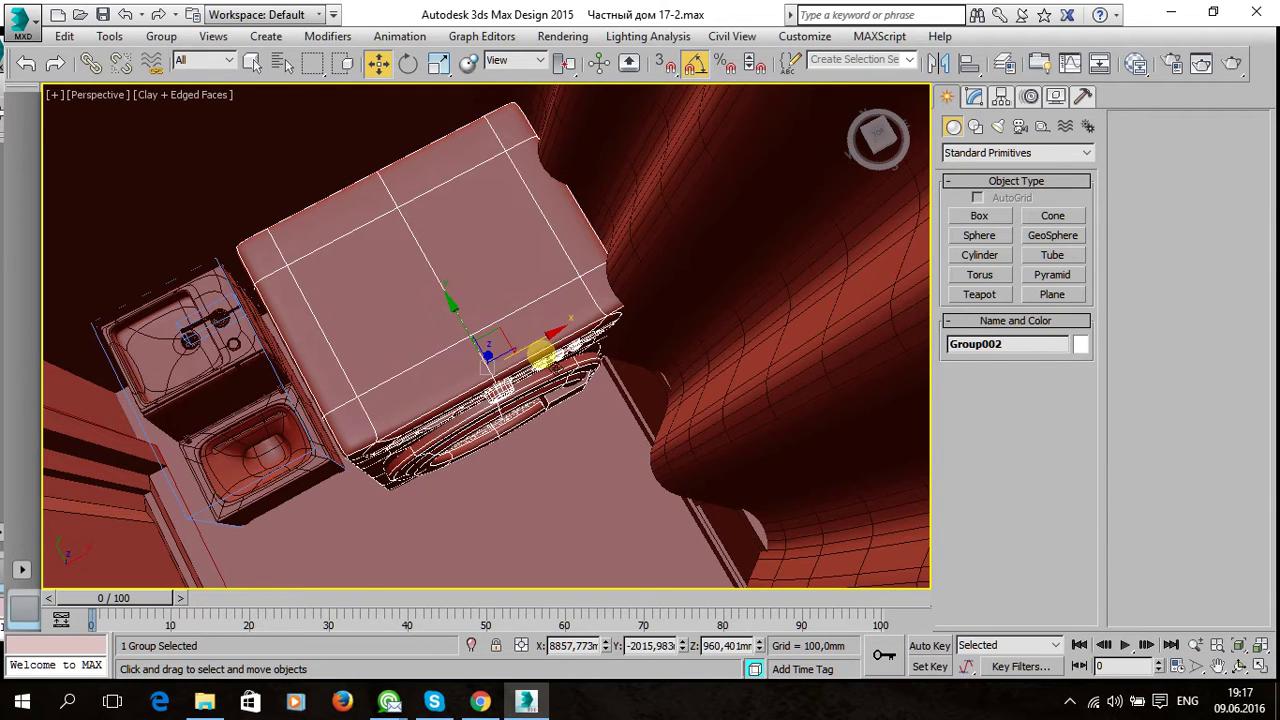
drag(490, 358, 475, 365)
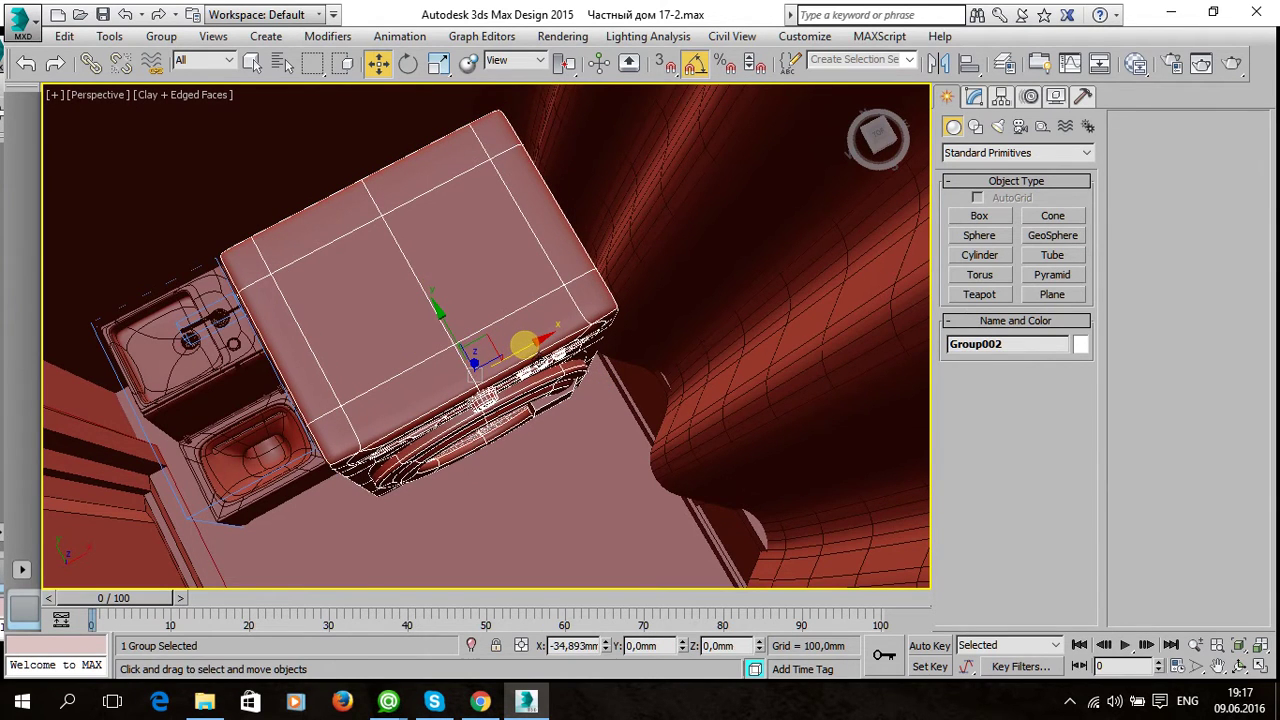
Slide the washing machine along Y to -1921,784 mm, snug beside the sink unit.
alt+middle_drag(475, 365, 470, 345)
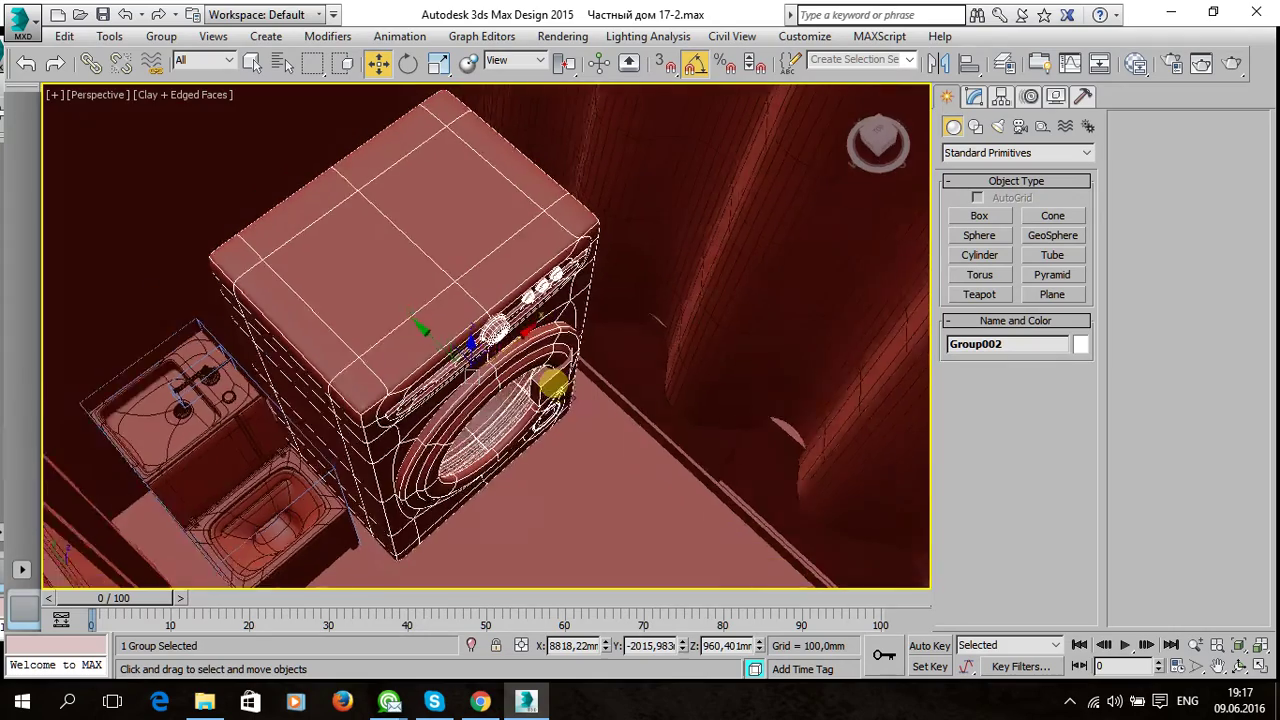
alt+middle_drag(528, 383, 623, 423)
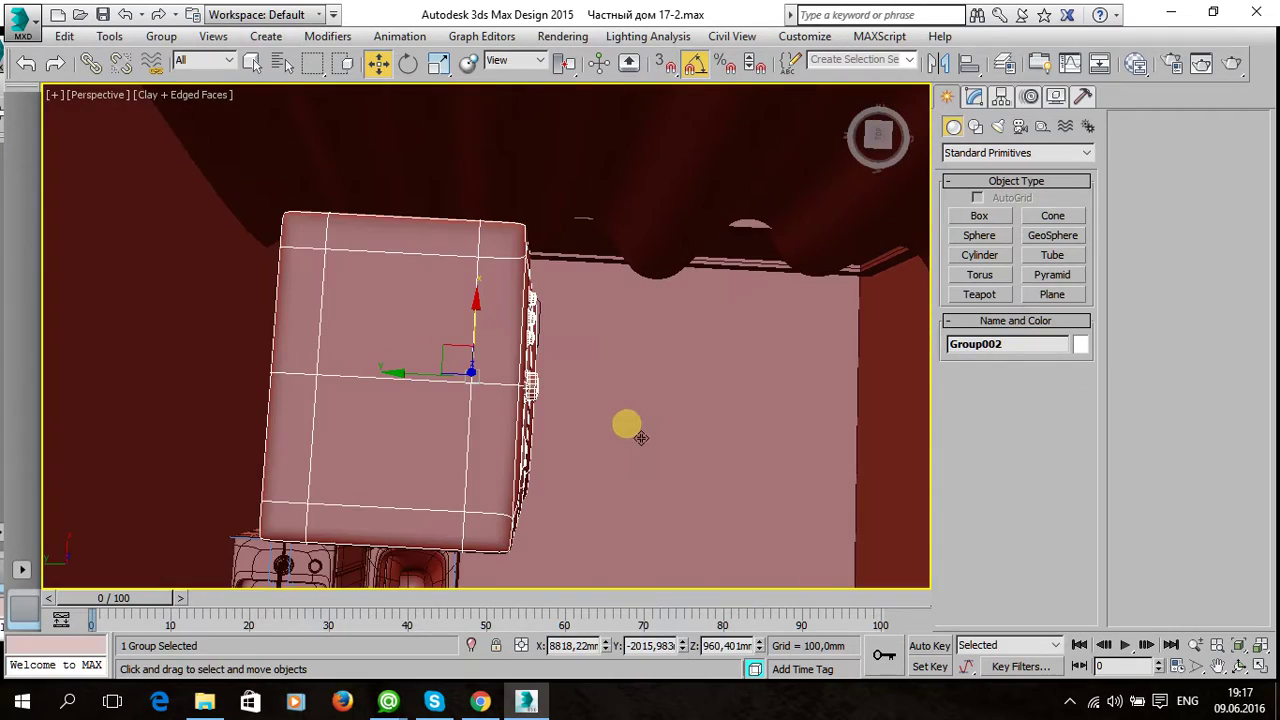
mouse_move(423, 390)
mouse_down()
mouse_move(355, 390)
mouse_move(371, 390)
mouse_move(360, 372)
mouse_up()
mouse_move(437, 414)
alt+middle_down()
mouse_move(334, 386)
mouse_move(382, 386)
alt+middle_up()
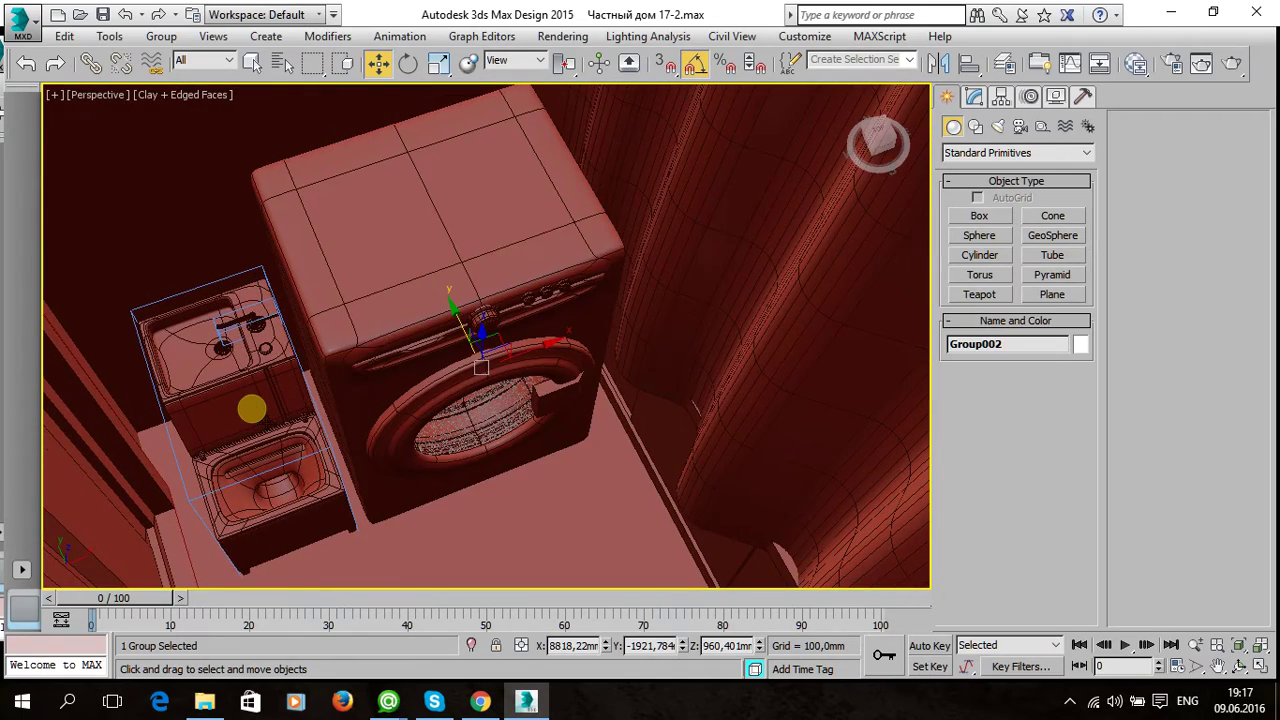
Move the unitaz sink-and-toilet group slightly left and orbit to check it.
click(252, 408)
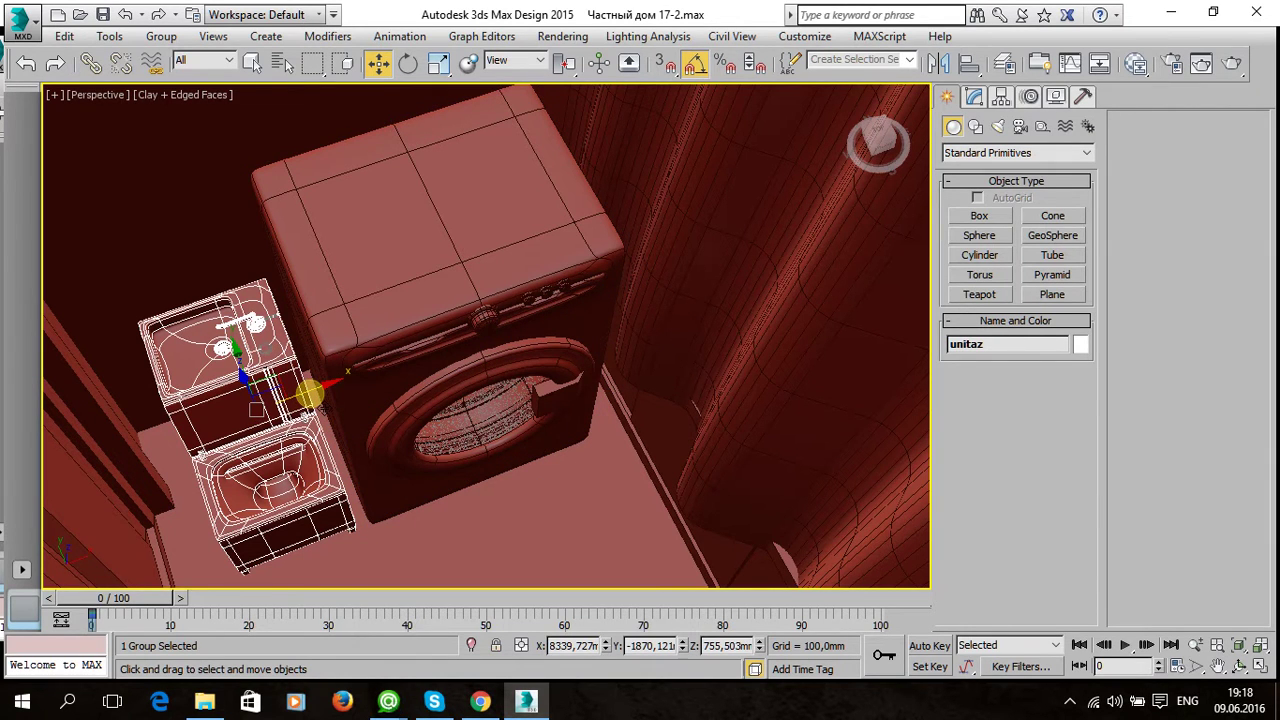
alt+middle_drag(486, 336, 470, 338)
drag(256, 408, 248, 413)
alt+middle_drag(314, 386, 320, 383)
mouse_move(414, 429)
alt+middle_down()
mouse_move(391, 426)
mouse_move(375, 450)
mouse_move(360, 434)
mouse_move(517, 437)
mouse_move(451, 400)
mouse_move(534, 389)
mouse_move(574, 417)
mouse_move(604, 413)
mouse_move(577, 380)
alt+middle_up()
mouse_move(183, 251)
alt+middle_down()
mouse_move(374, 317)
mouse_move(487, 335)
mouse_move(577, 307)
mouse_move(225, 416)
mouse_move(689, 337)
mouse_move(654, 329)
mouse_move(597, 343)
alt+middle_up()
mouse_move(594, 410)
alt+middle_down()
mouse_move(547, 332)
mouse_move(490, 446)
mouse_move(477, 427)
alt+middle_up()
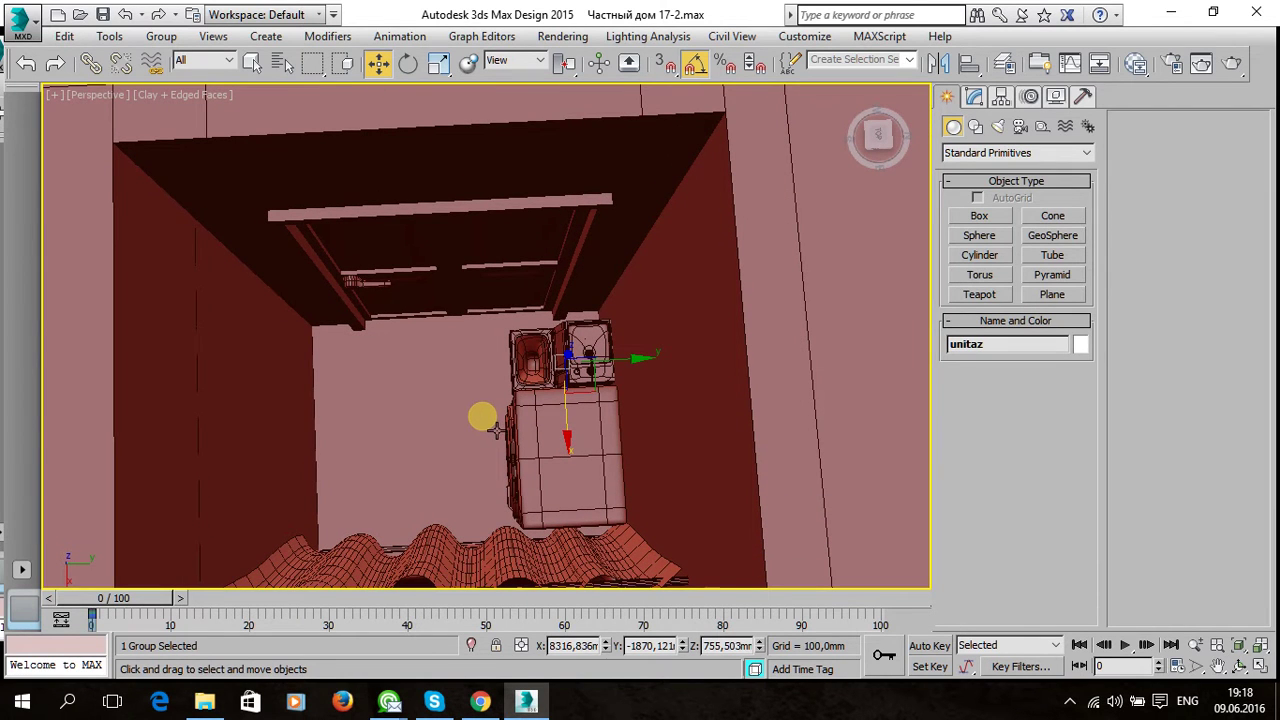
Orbit around the room to inspect the sink, washing machine and shelf from above.
mouse_move(446, 455)
alt+middle_down()
mouse_move(449, 394)
mouse_move(346, 343)
alt+middle_up()
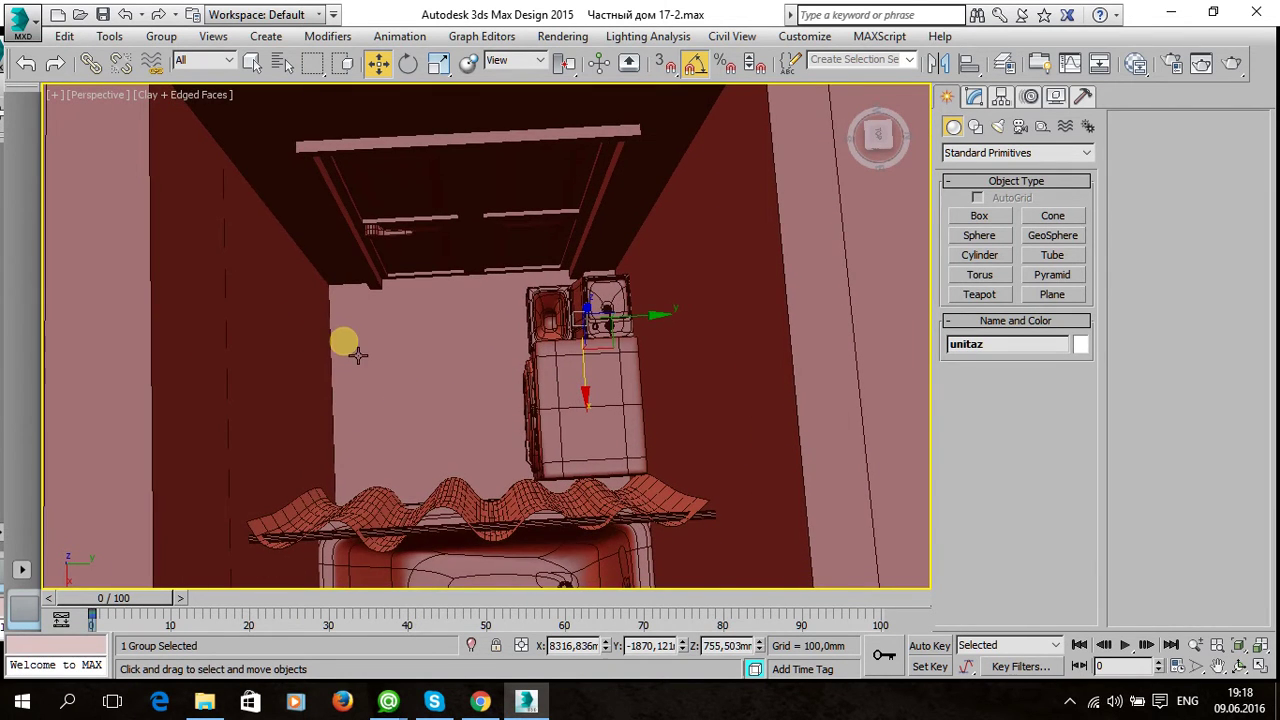
mouse_move(394, 423)
alt+middle_down()
mouse_move(352, 425)
mouse_move(342, 278)
alt+middle_up()
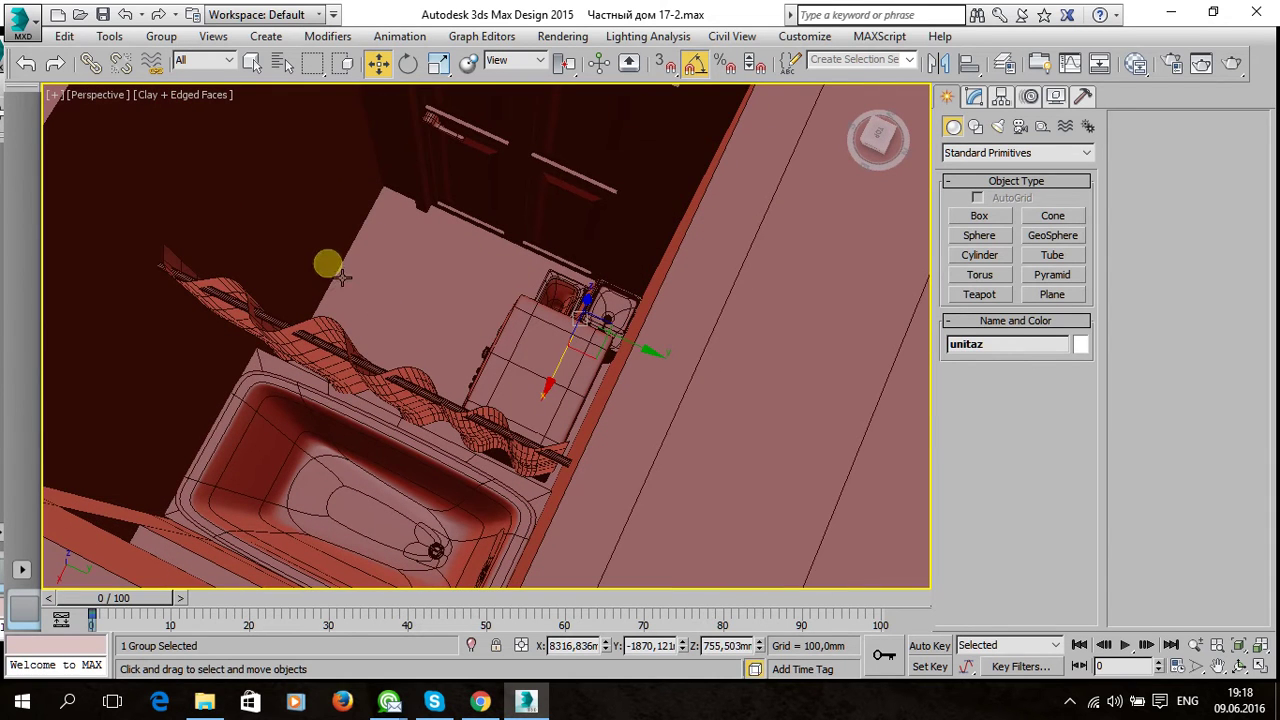
mouse_move(451, 306)
alt+middle_down()
mouse_move(481, 347)
mouse_move(514, 331)
mouse_move(375, 340)
alt+middle_up()
mouse_move(597, 346)
alt+middle_down()
mouse_move(543, 297)
mouse_move(317, 286)
mouse_move(282, 263)
mouse_move(620, 294)
mouse_move(229, 397)
mouse_move(510, 390)
mouse_move(486, 480)
mouse_move(411, 371)
mouse_move(451, 337)
mouse_move(426, 360)
mouse_move(531, 377)
mouse_move(520, 402)
mouse_move(548, 402)
mouse_move(497, 422)
mouse_move(571, 400)
mouse_move(502, 400)
alt+middle_up()
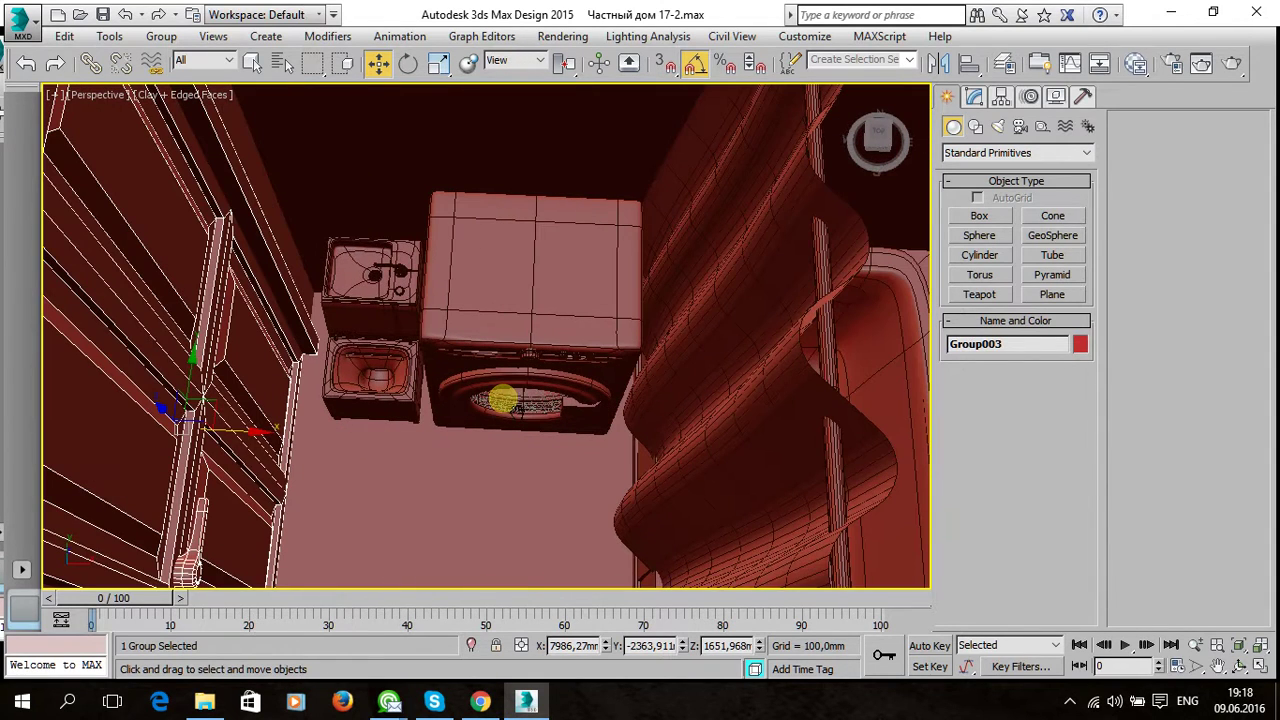
alt+middle_drag(505, 407, 501, 387)
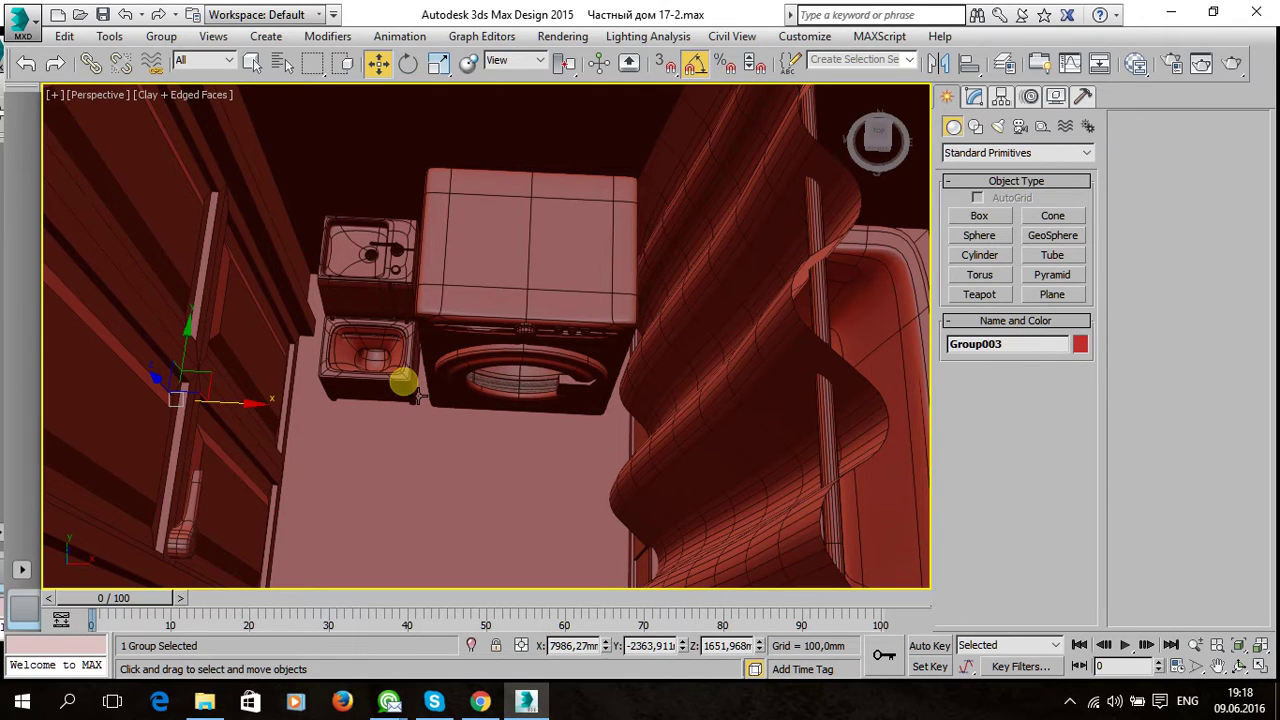
mouse_move(450, 405)
alt+middle_down()
mouse_move(402, 424)
mouse_move(300, 404)
alt+middle_up()
mouse_move(520, 376)
alt+middle_down()
mouse_move(574, 331)
mouse_move(491, 423)
mouse_move(503, 430)
mouse_move(400, 480)
mouse_move(422, 453)
alt+middle_up()
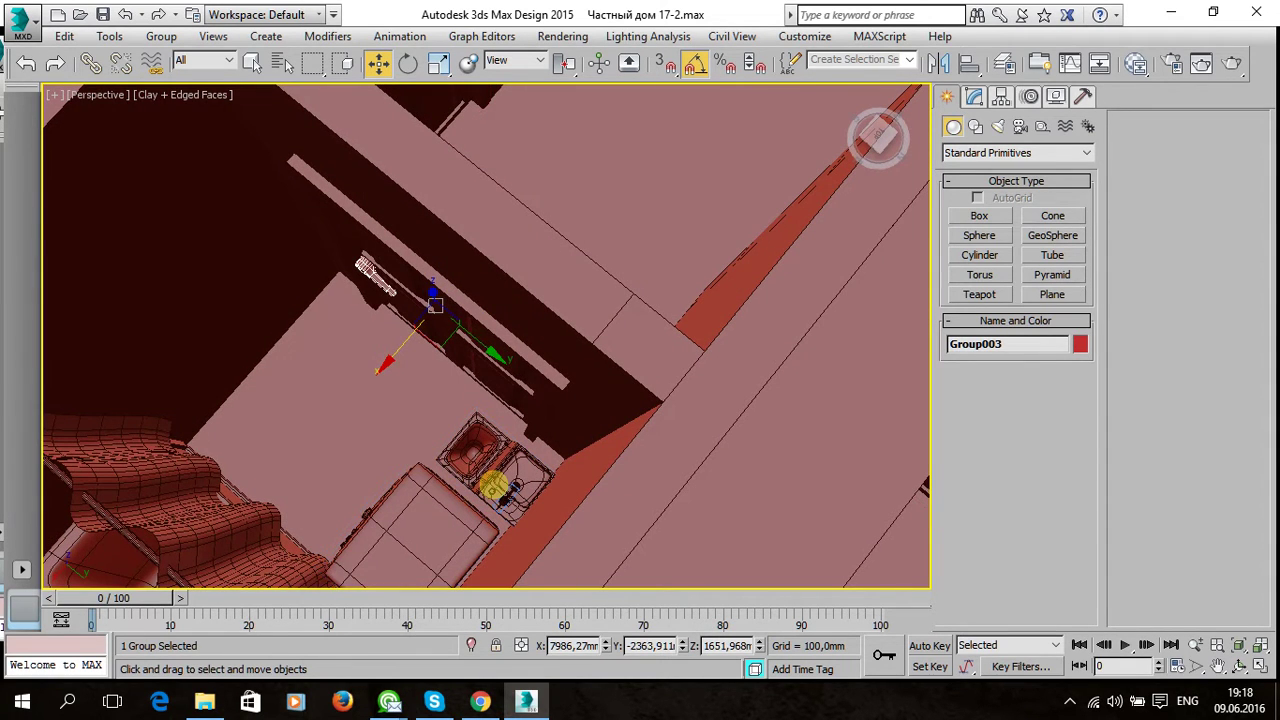
Nudge unitaz along Y to X 8295,813 mm, Y -1887,234 mm, then deselect.
click(507, 496)
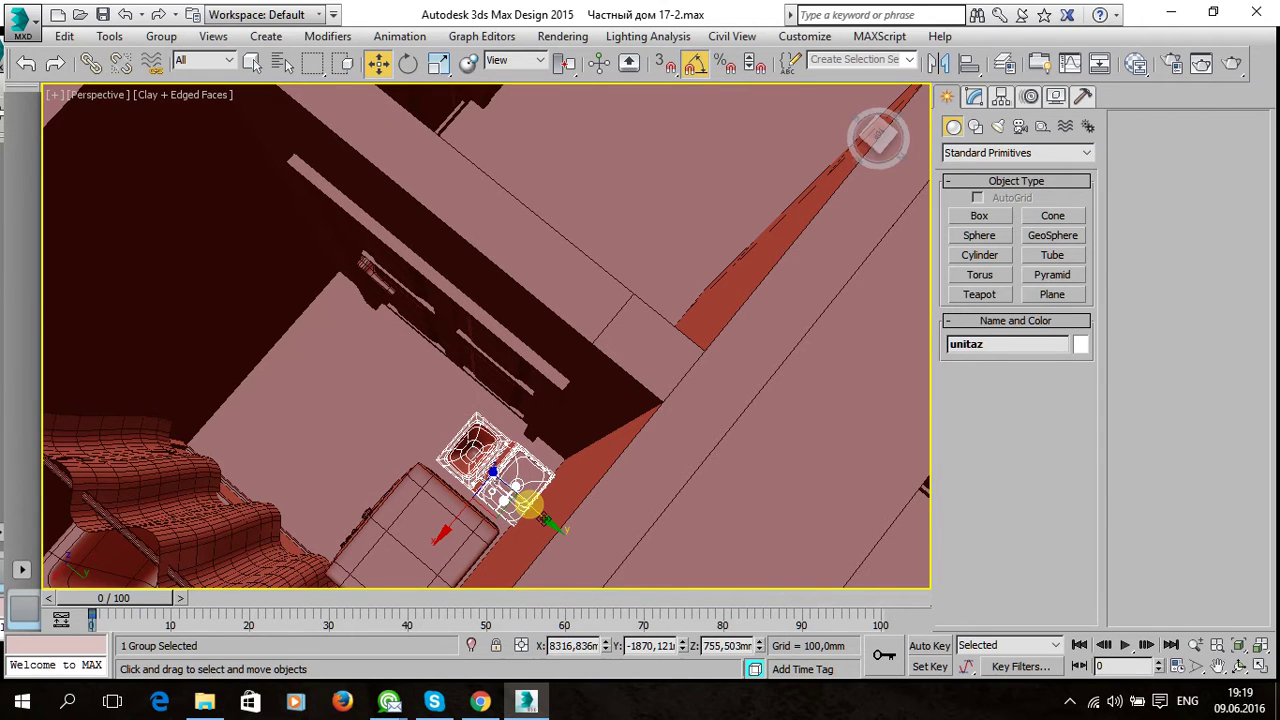
drag(540, 517, 471, 527)
mouse_move(481, 484)
alt+middle_down()
mouse_move(597, 417)
mouse_move(560, 403)
alt+middle_up()
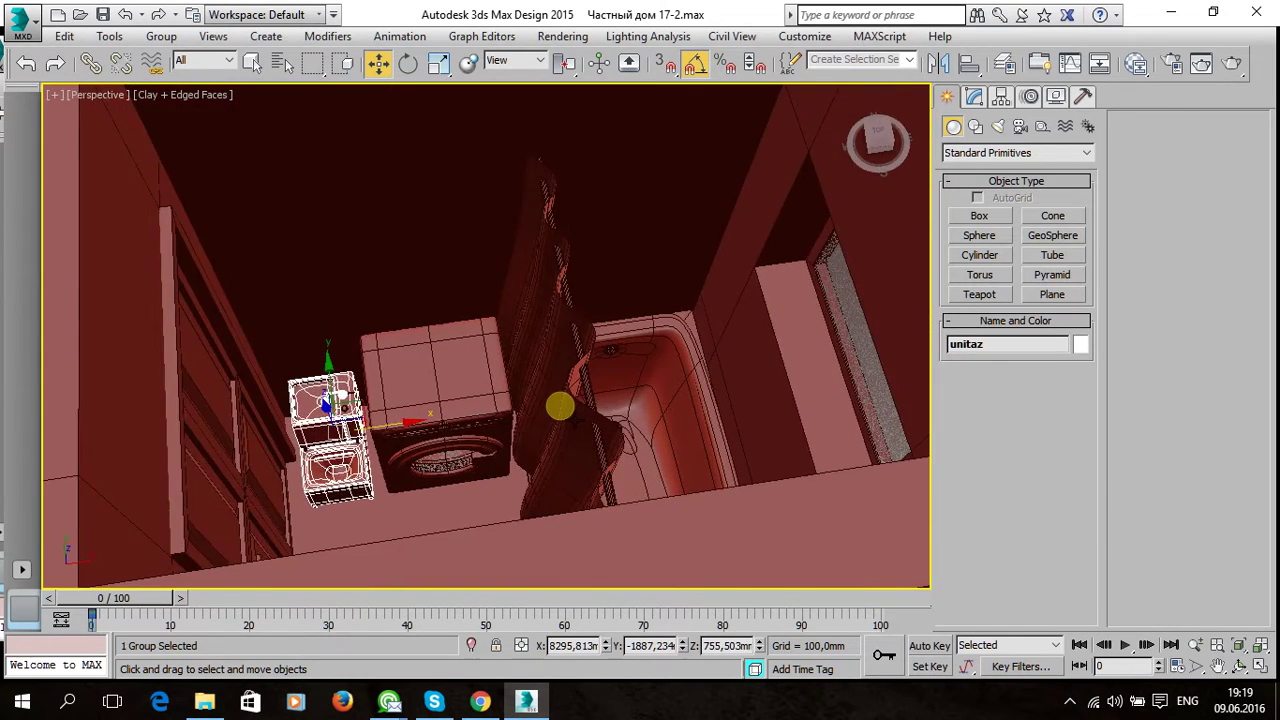
scroll(560, 403, down, 5)
click(814, 371)
scroll(600, 390, up, 3)
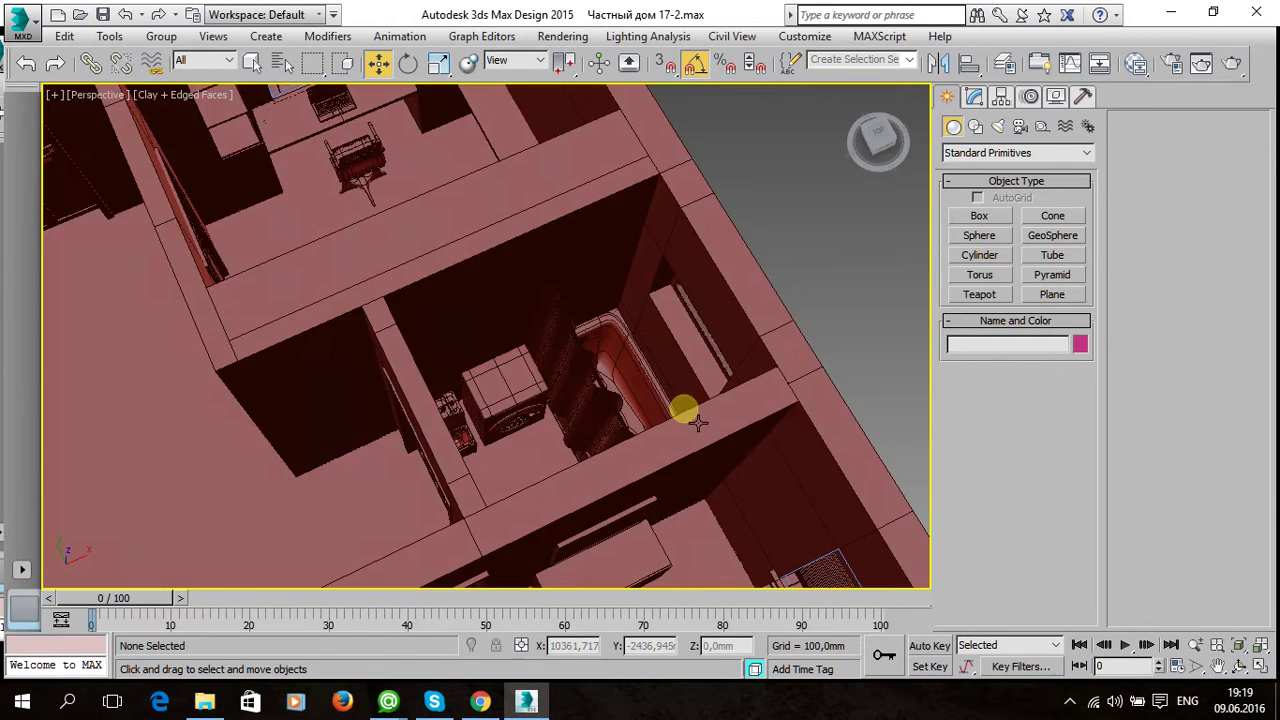
scroll(686, 409, up, 3)
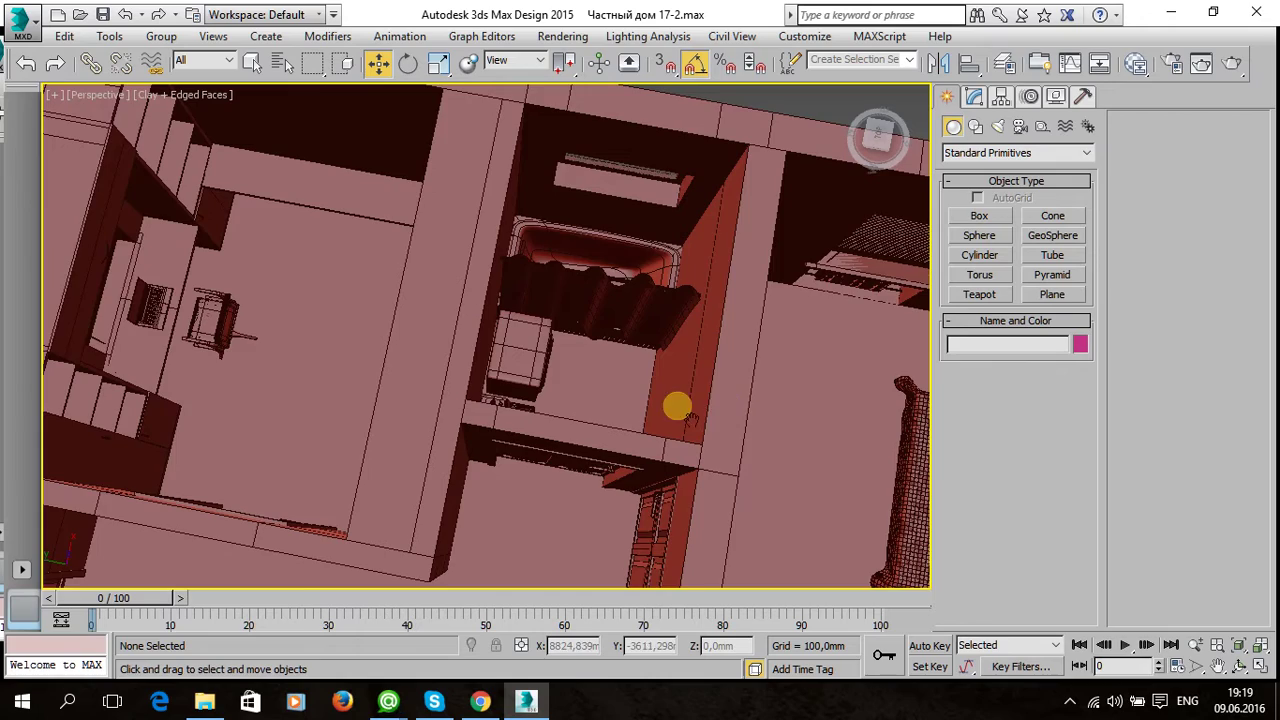
middle_drag(686, 409, 591, 397)
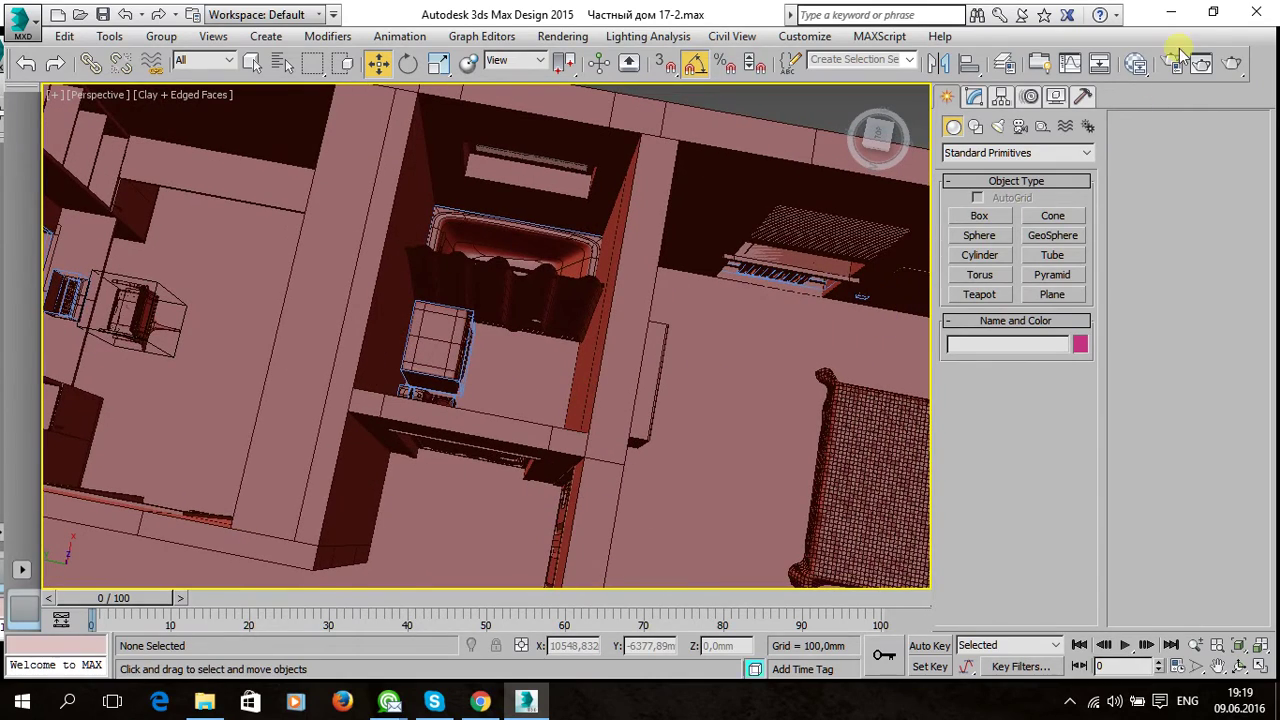
Merge the умывальник washbasin file into the scene and place its objects.
click(1213, 11)
click(1070, 117)
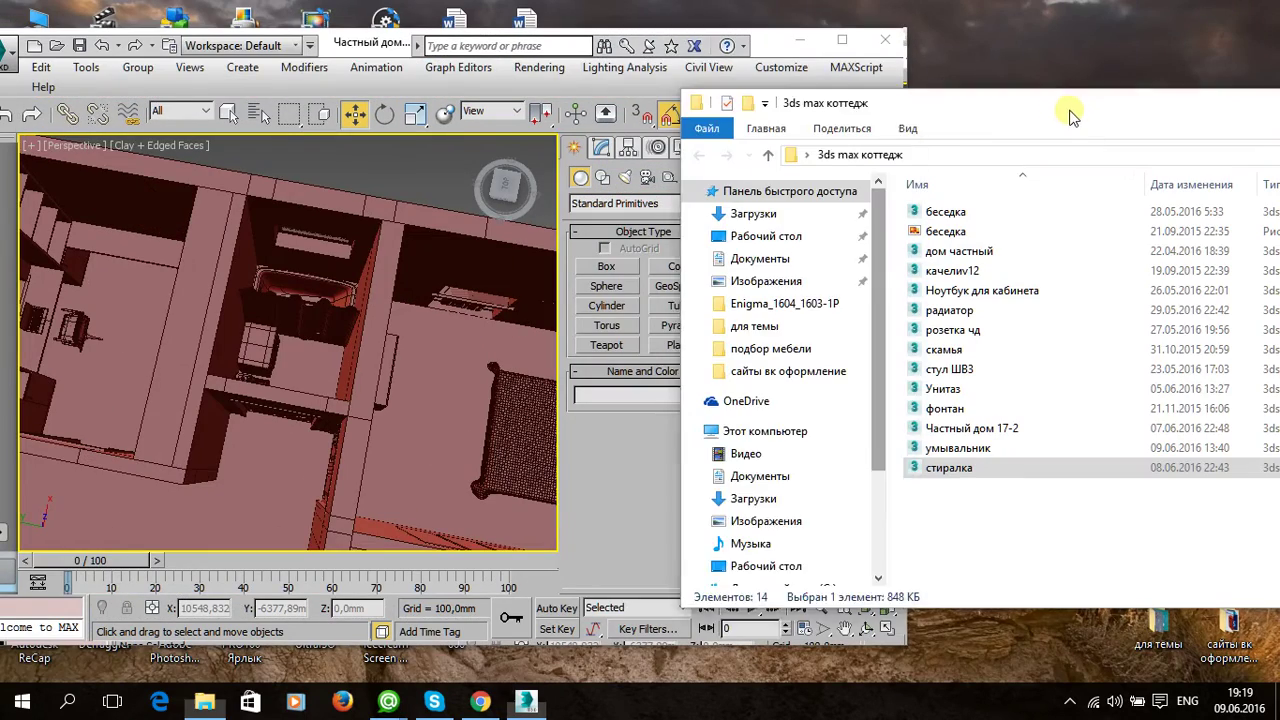
drag(1070, 117, 1108, 124)
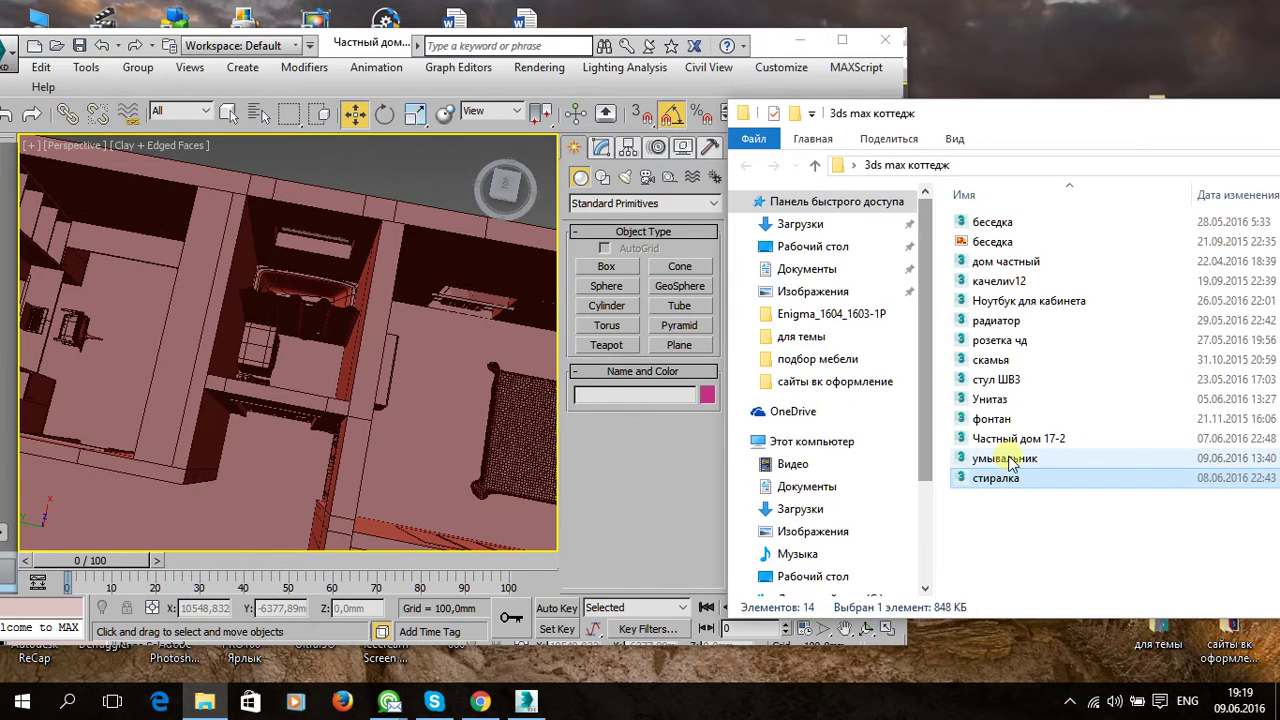
mouse_move(435, 280)
middle_down()
mouse_move(372, 344)
mouse_move(297, 383)
middle_up()
mouse_move(1005, 458)
mouse_down()
mouse_move(418, 316)
mouse_move(274, 257)
mouse_up()
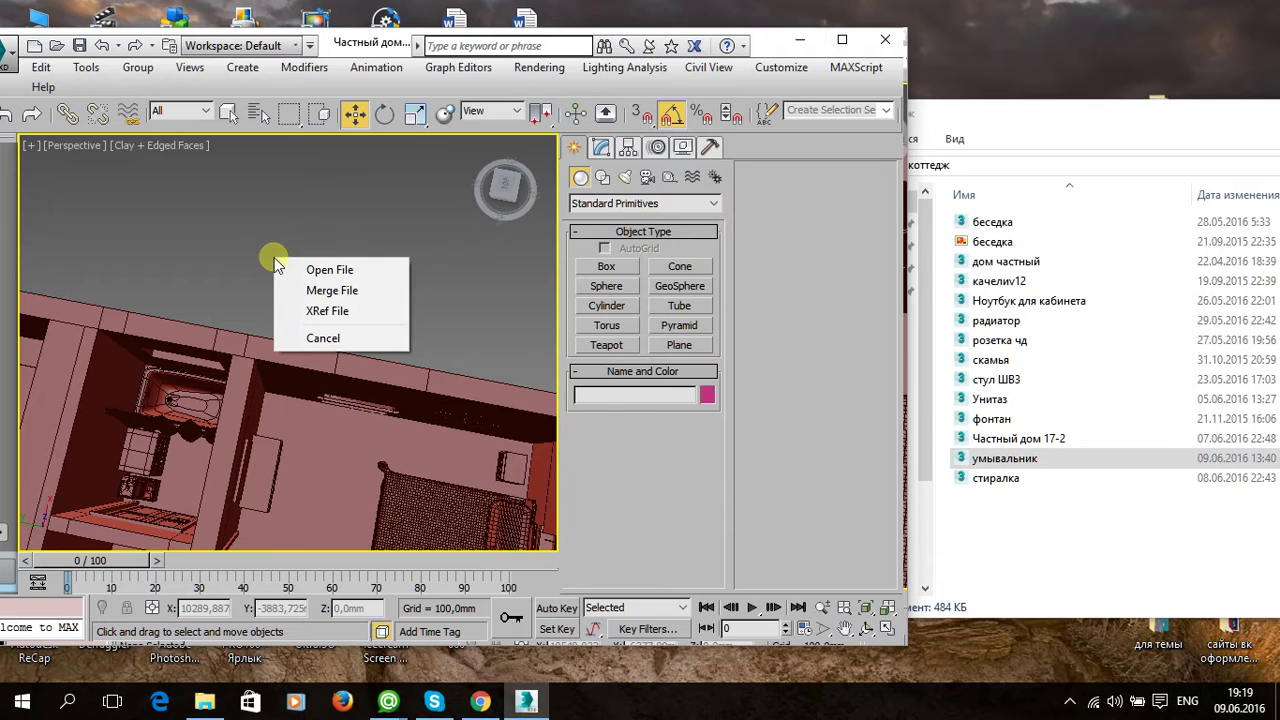
click(320, 291)
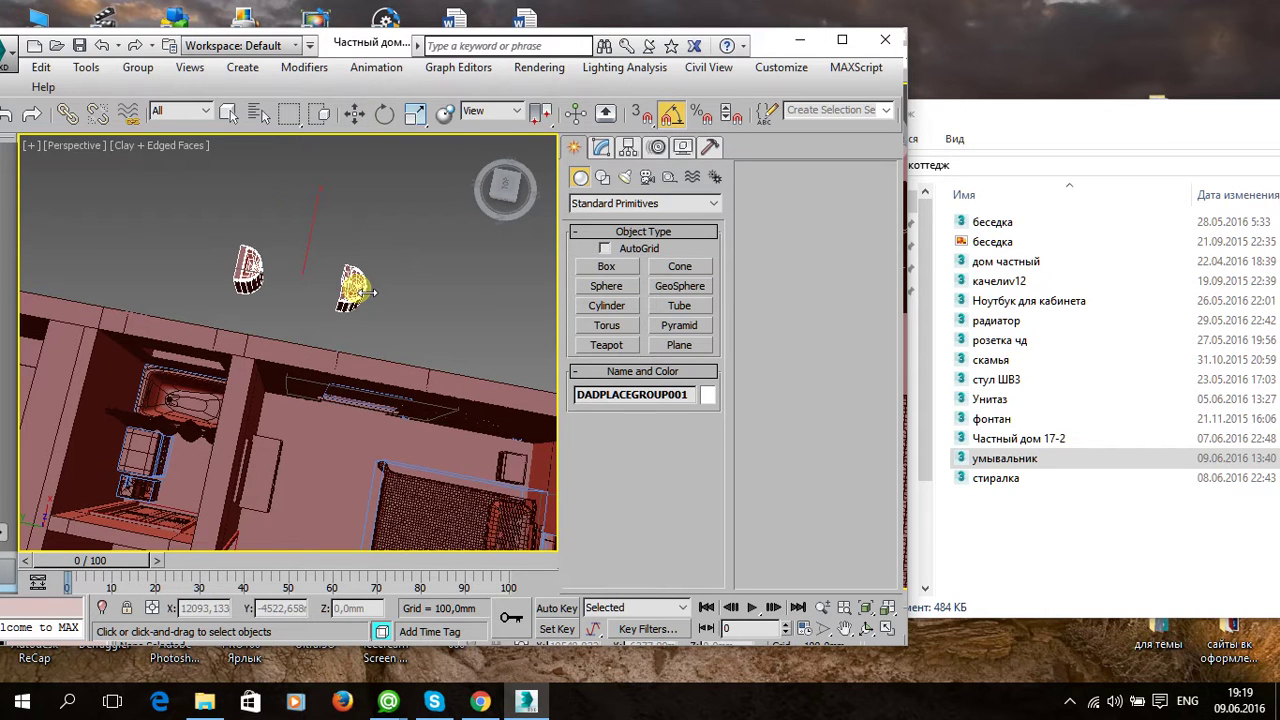
click(370, 291)
click(842, 40)
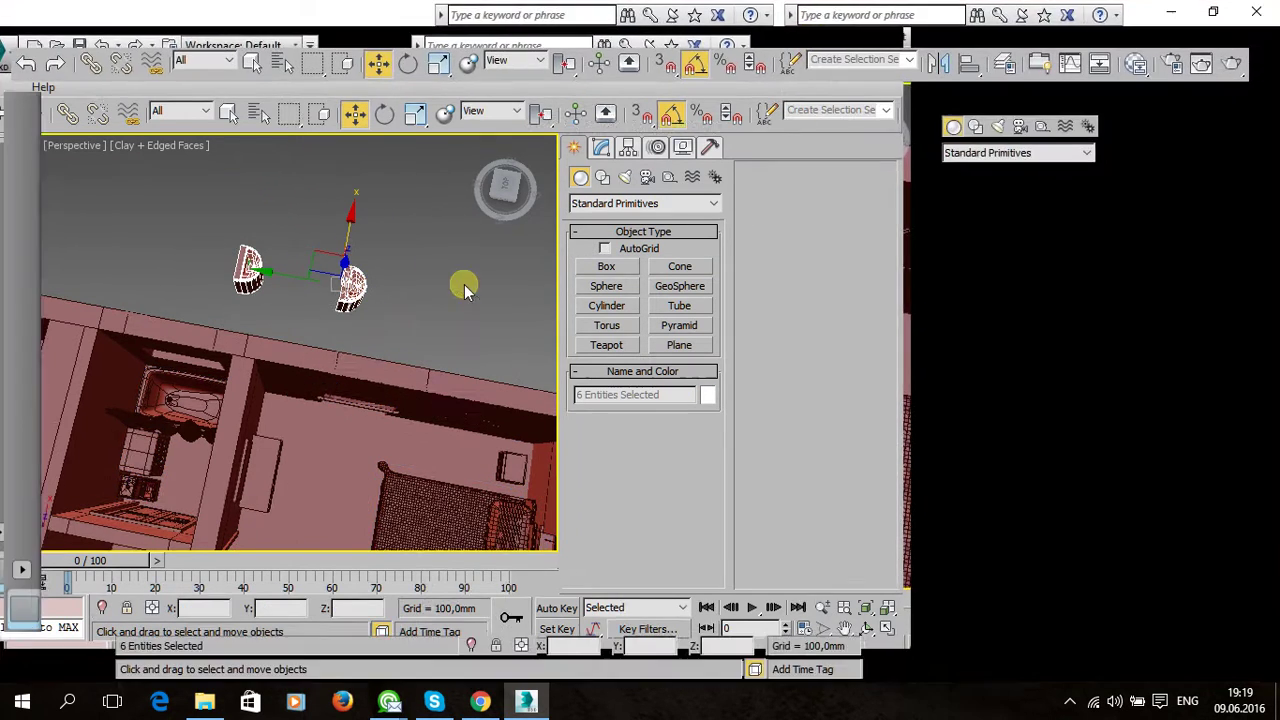
Move Cylinder004 onto the other half-cylinder and select all the sink cabinet parts.
click(420, 249)
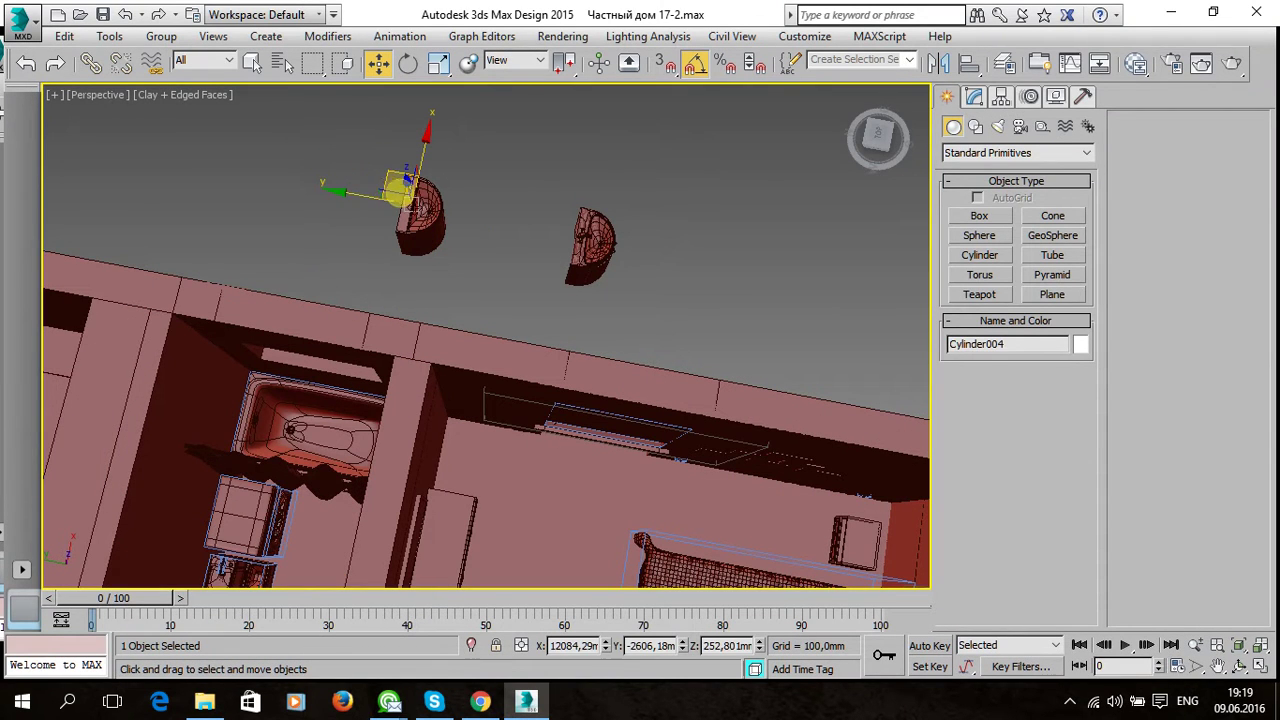
drag(400, 188, 650, 287)
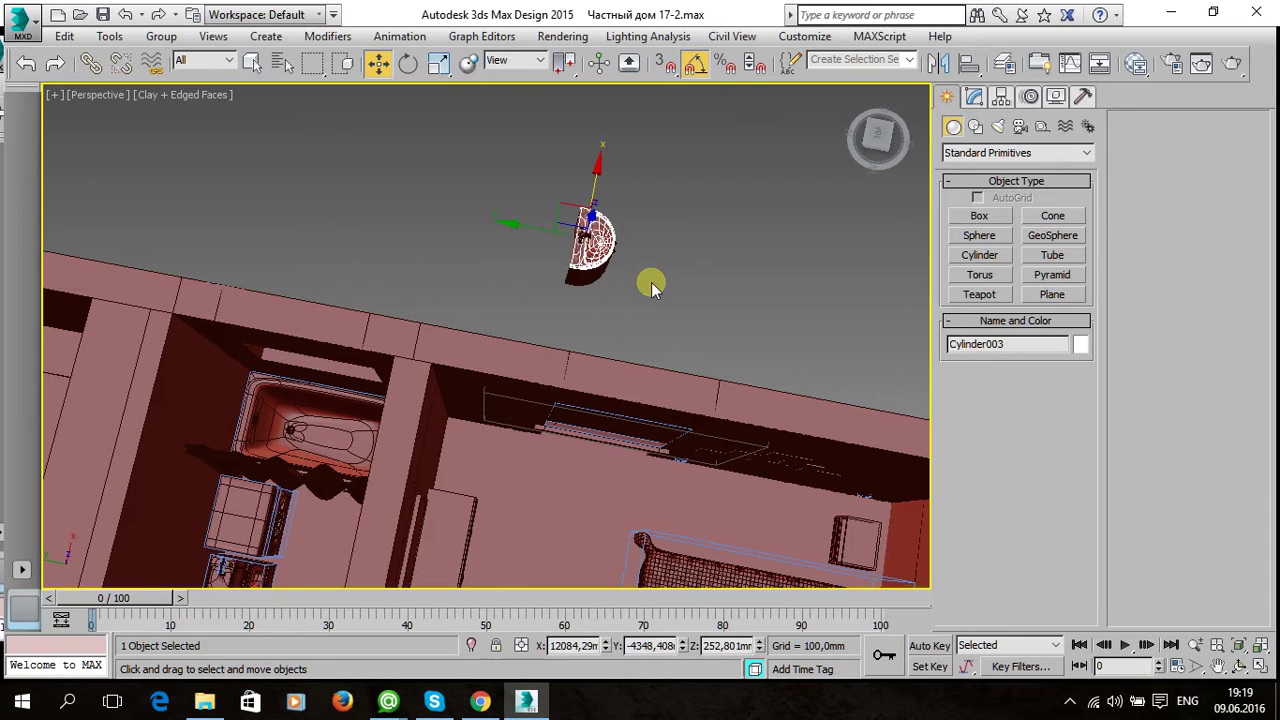
key(z)
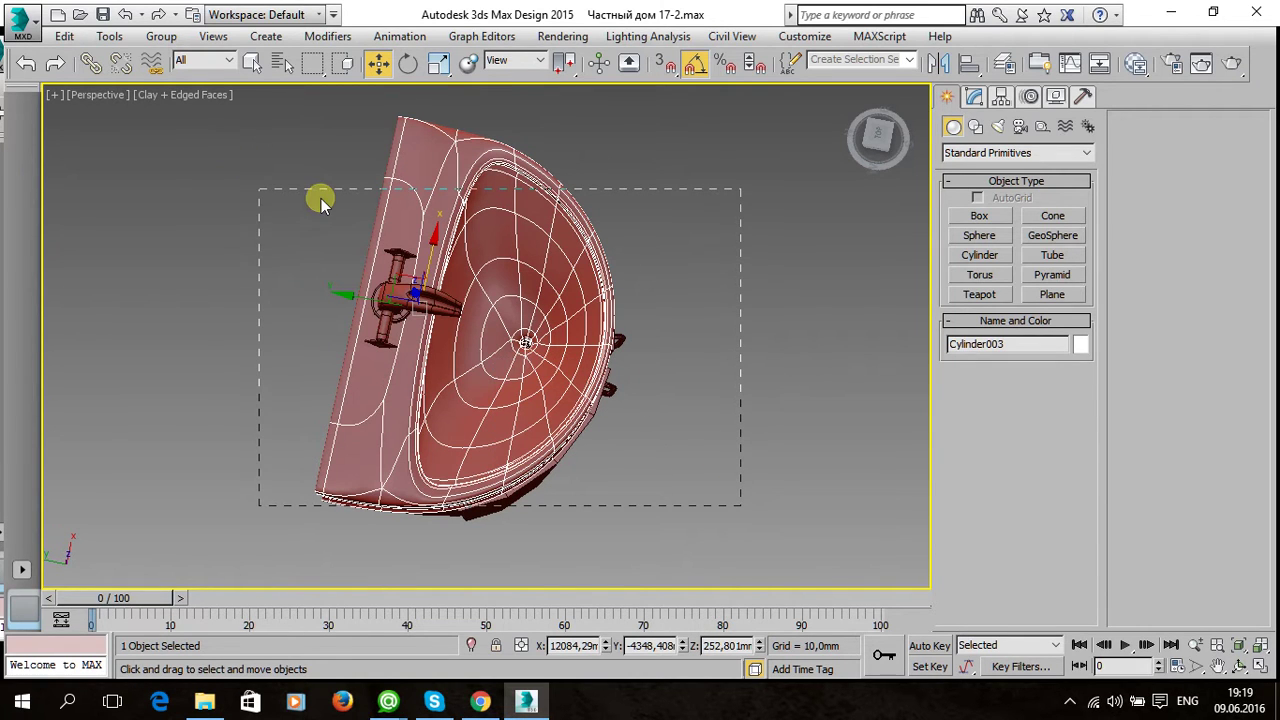
key(ctrl+a)
alt+middle_drag(414, 280, 220, 270)
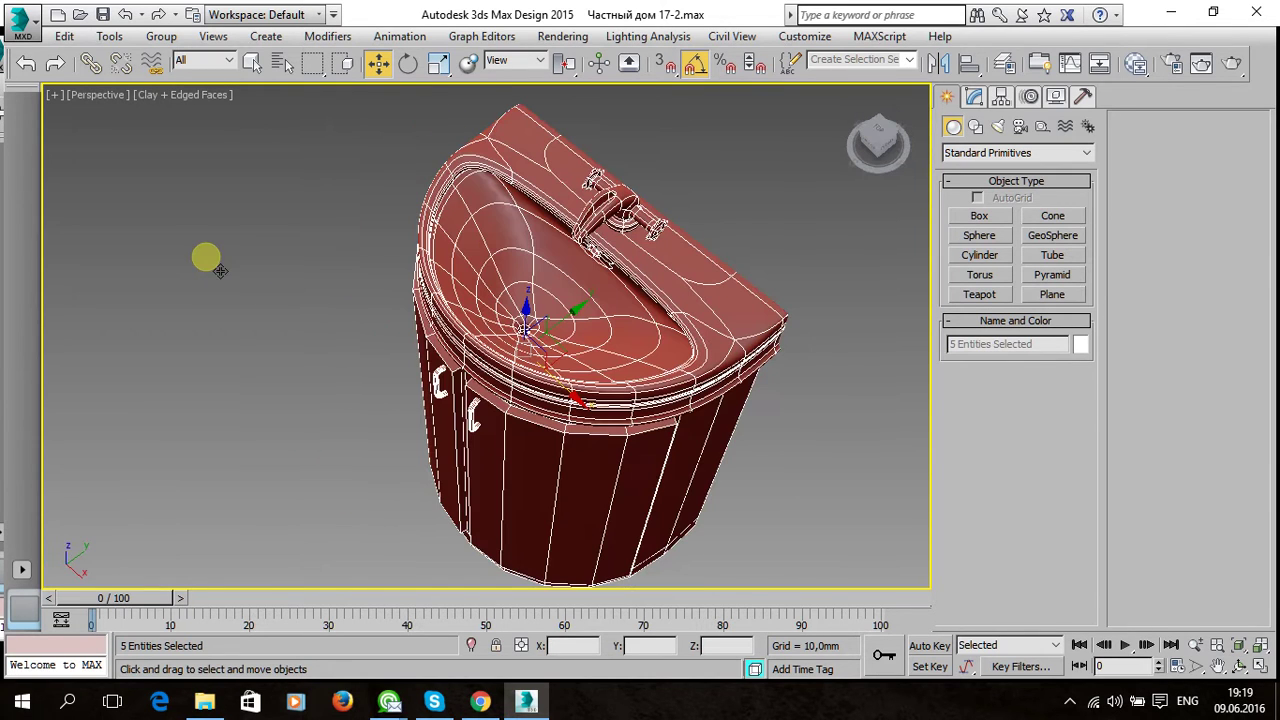
Group the sink cabinet parts as Group069.
click(161, 36)
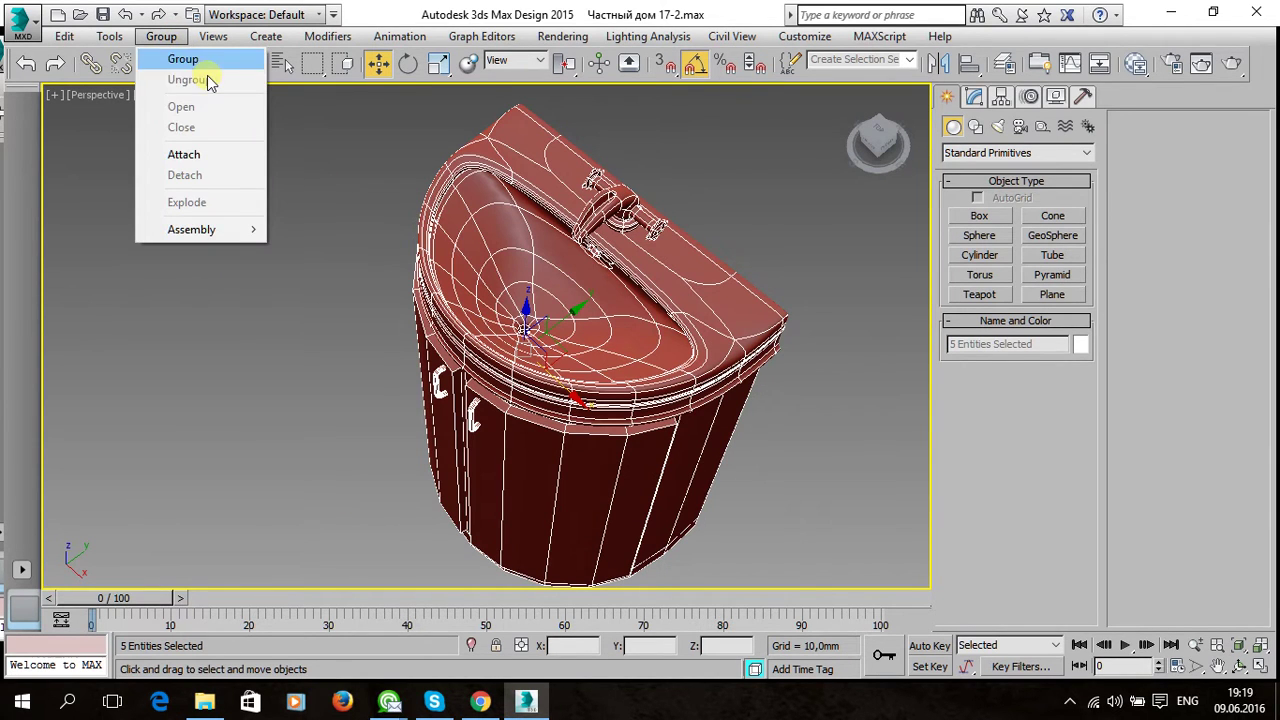
click(208, 64)
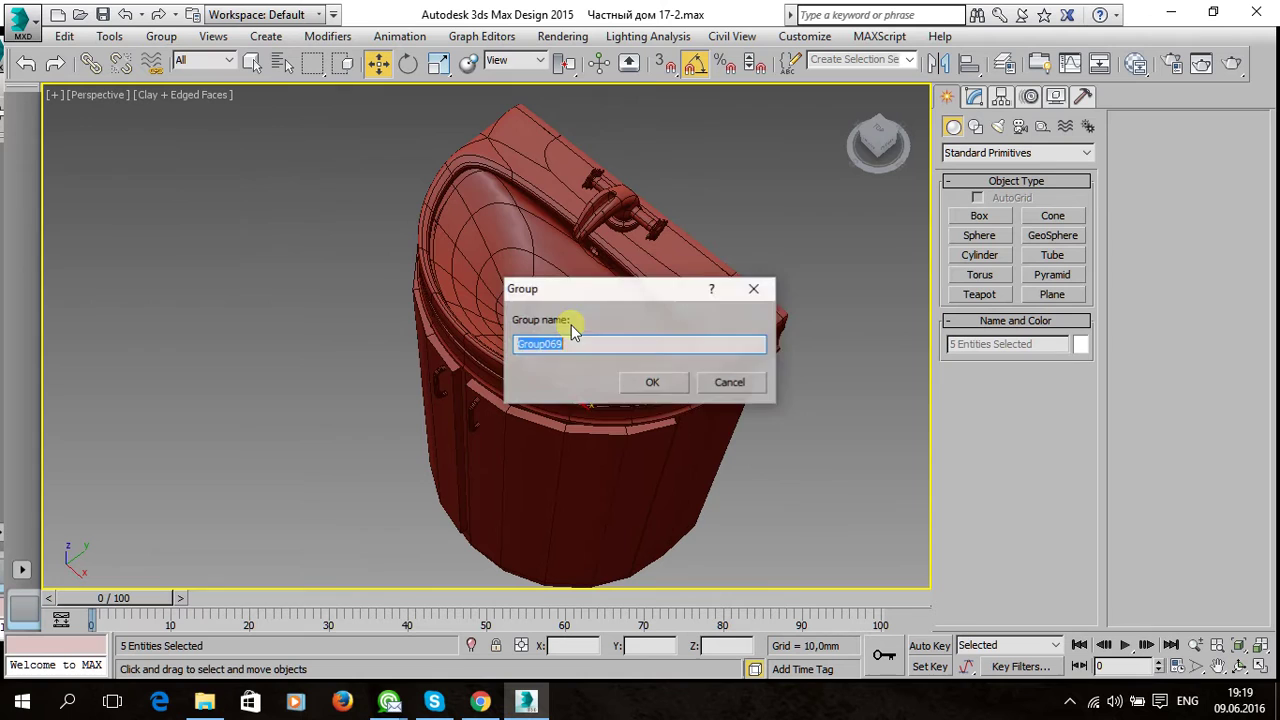
click(636, 380)
scroll(686, 428, down, 8)
alt+middle_drag(443, 351, 545, 395)
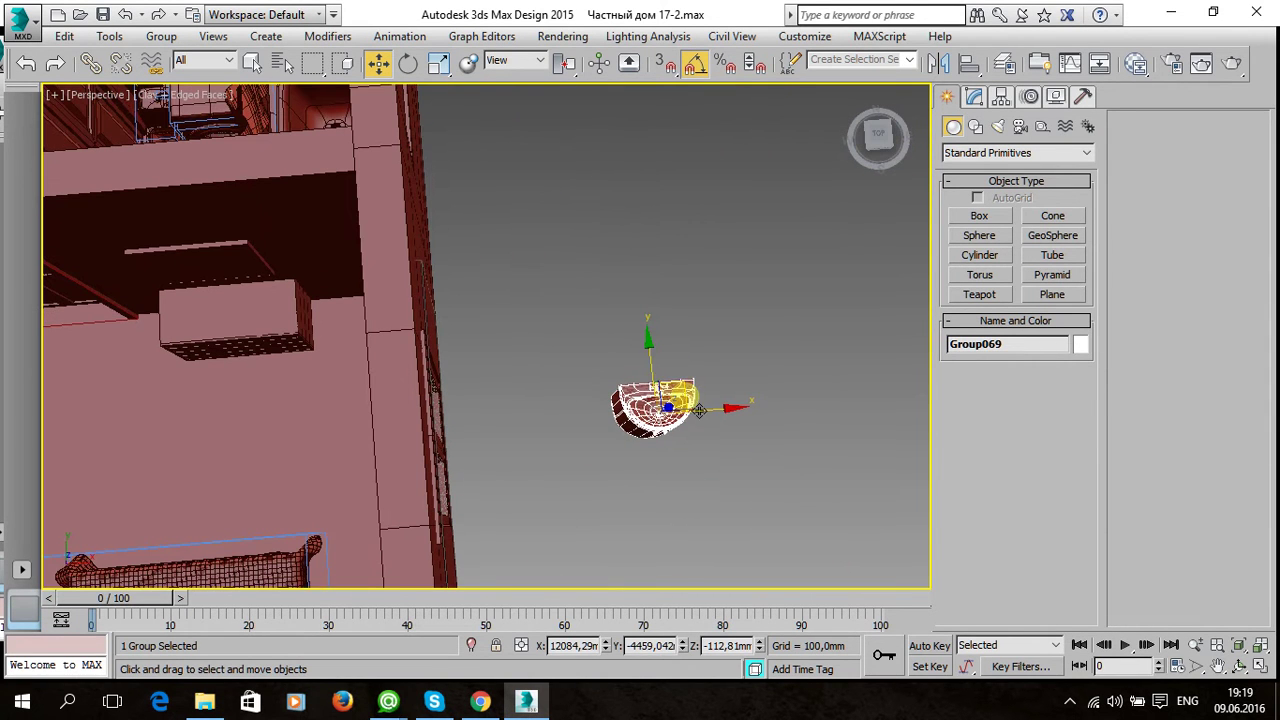
Move Group069 onto the upper-left counter and raise it to 718.6 mm.
drag(698, 406, 268, 198)
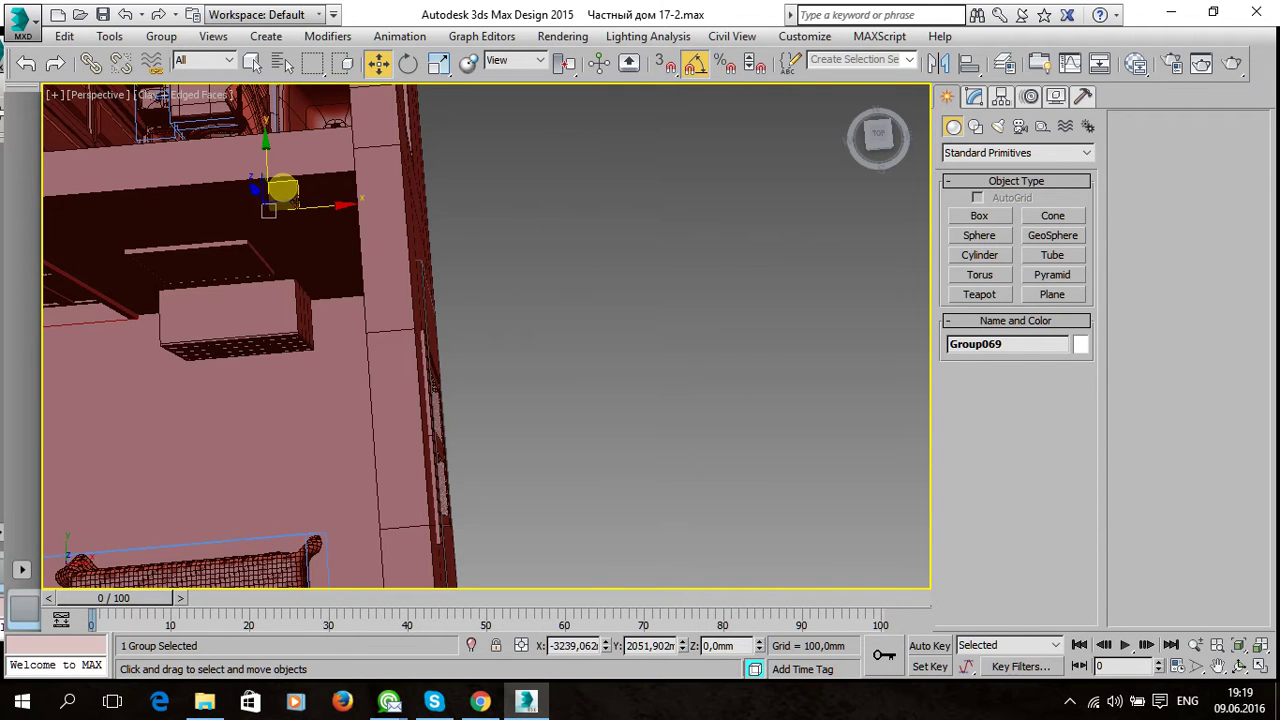
key(z)
mouse_move(286, 200)
alt+middle_down()
mouse_move(571, 349)
mouse_move(677, 323)
mouse_move(648, 338)
mouse_move(378, 346)
mouse_move(332, 278)
mouse_move(395, 293)
alt+middle_up()
mouse_move(390, 287)
mouse_down()
mouse_move(350, 65)
mouse_move(380, 231)
mouse_up()
key(shift+z)
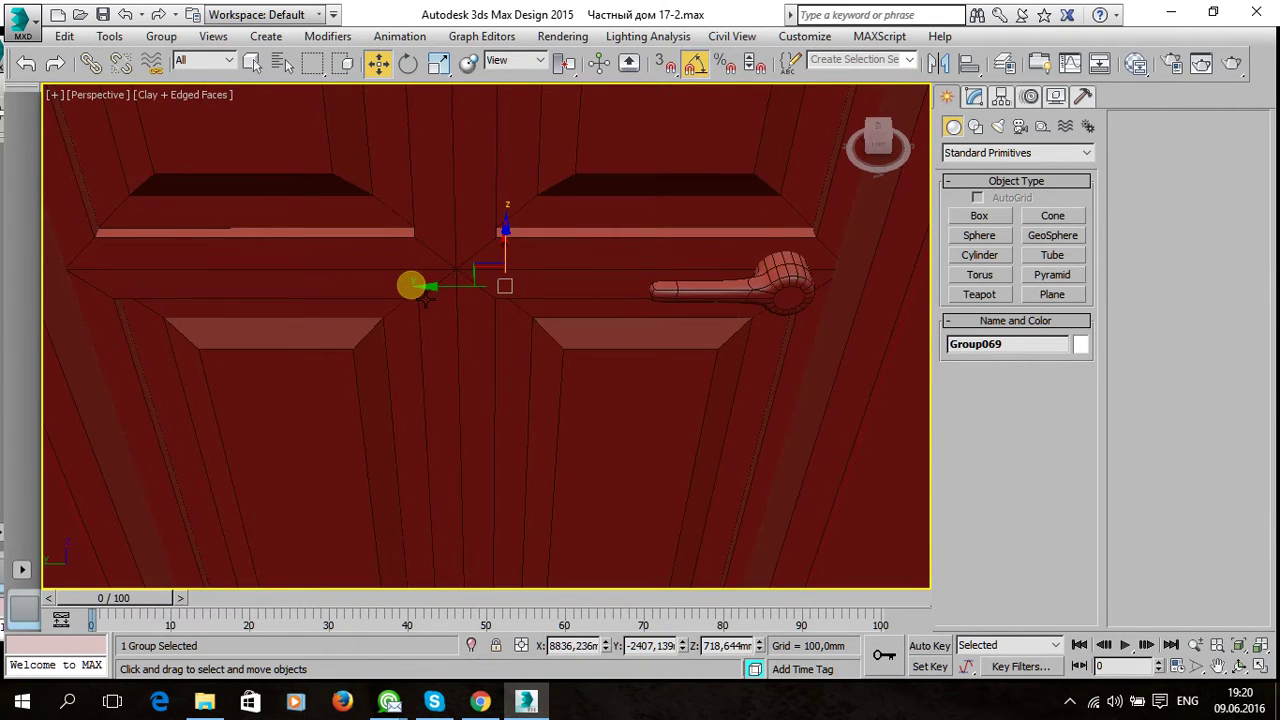
key(shift+z)
key(shift+z)
key(shift+z)
key(shift+z)
key(shift+z)
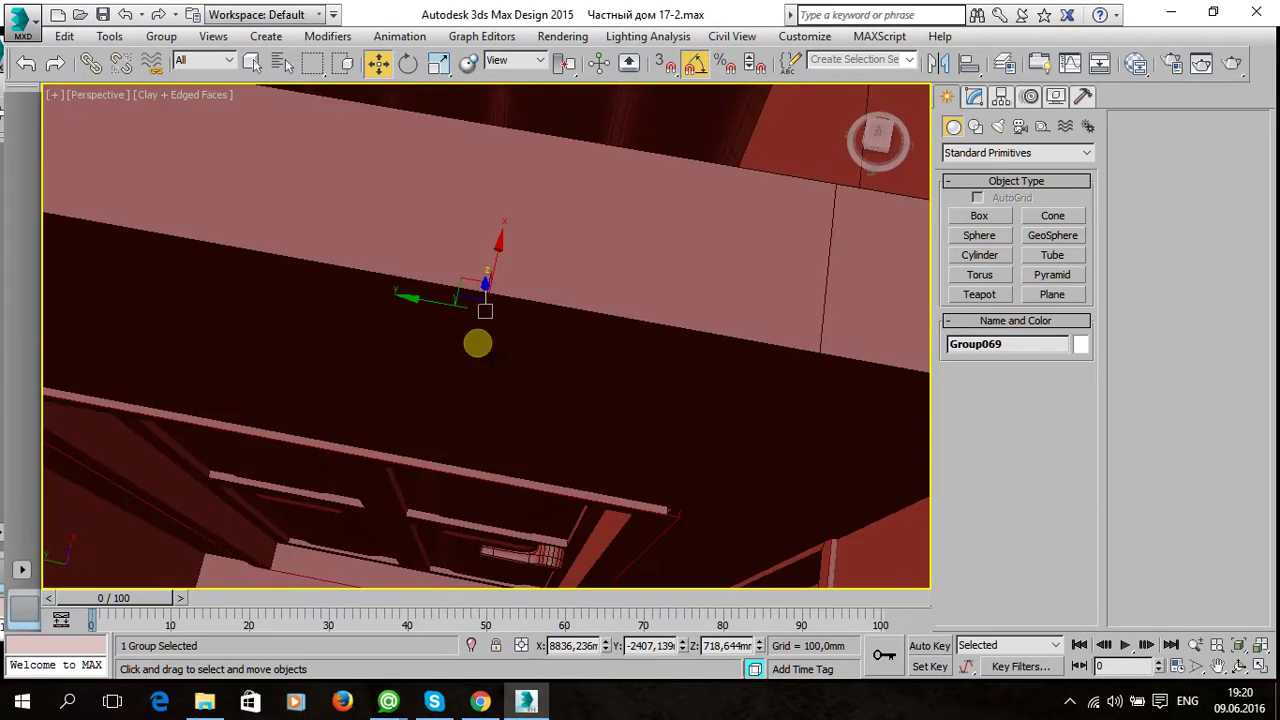
key(shift+z)
key(shift+z)
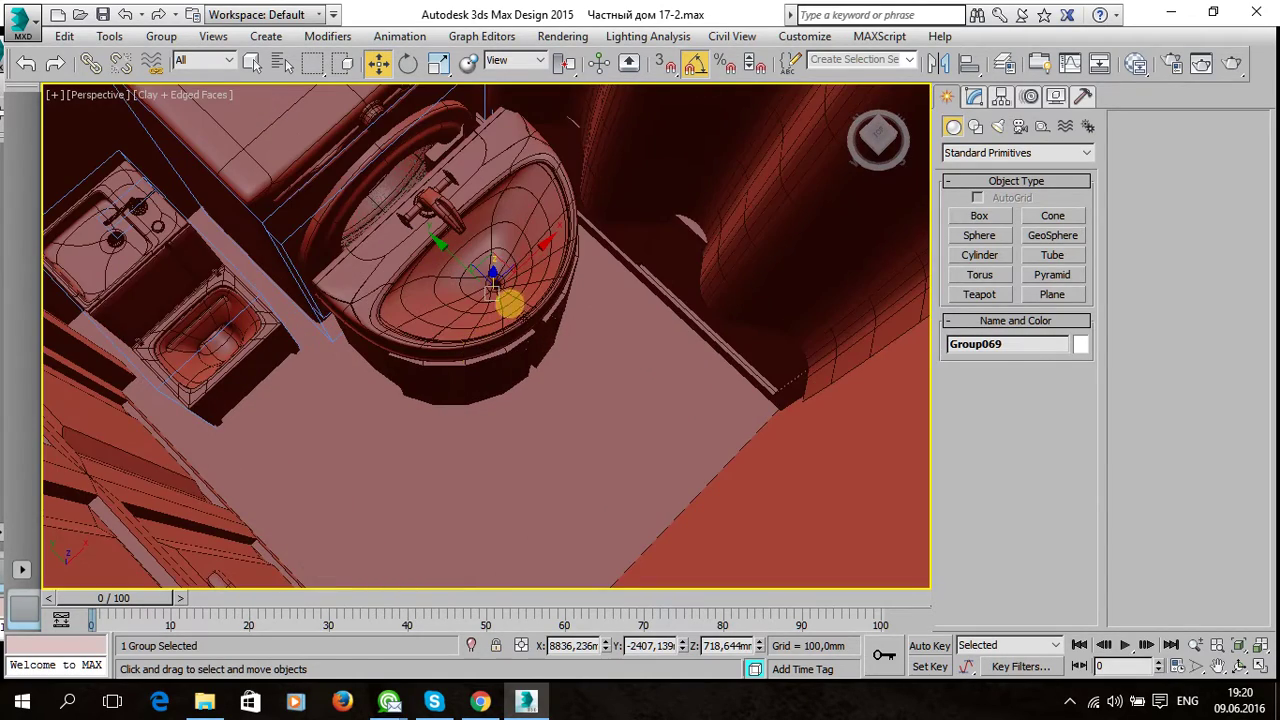
key(shift+z)
key(shift+z)
key(shift+z)
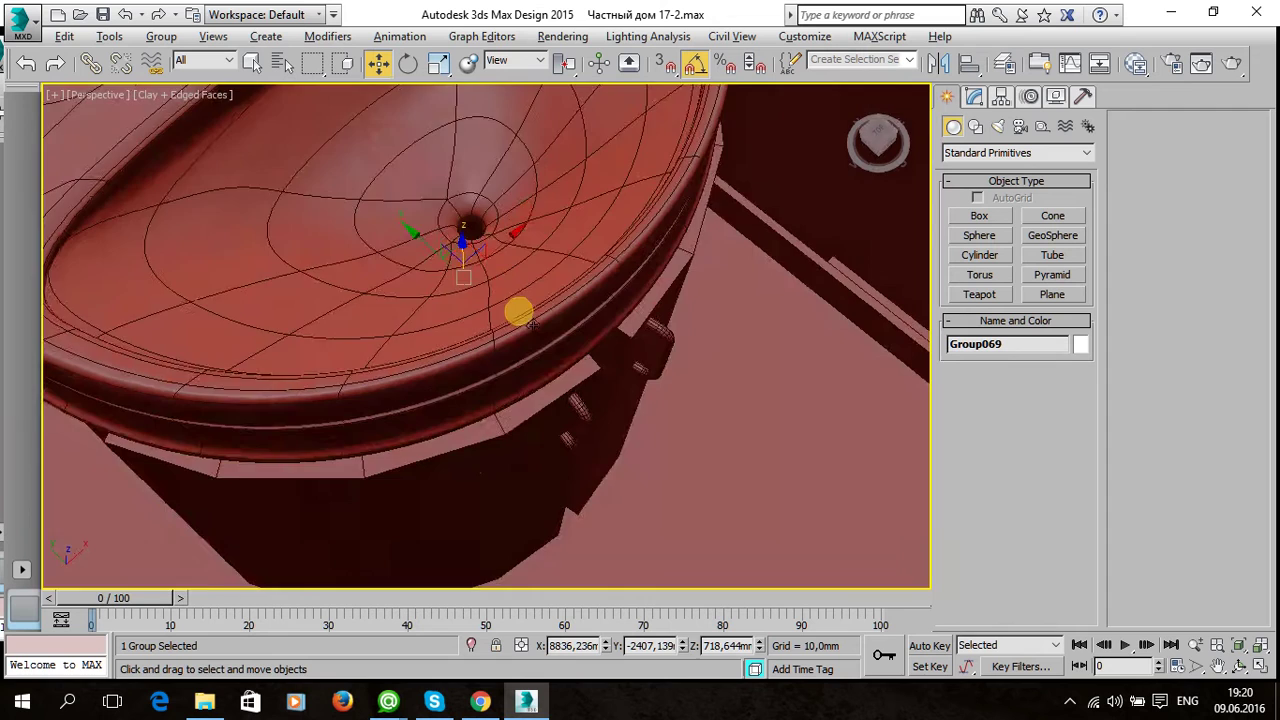
key(shift+z)
key(shift+z)
key(shift+z)
key(shift+z)
key(shift+z)
key(shift+z)
click(494, 283)
key(shift+z)
Raise the sink group further to Z 1006,449 mm, checking the cabinet base.
drag(508, 278, 490, 182)
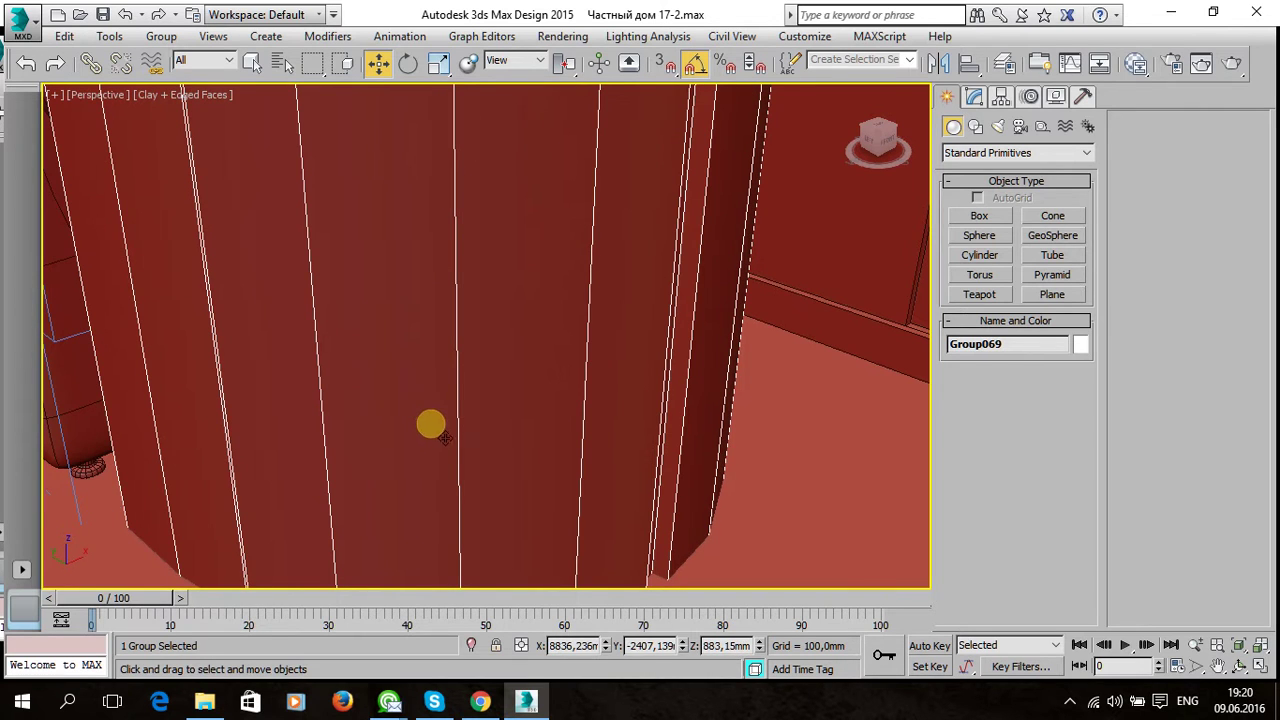
alt+middle_drag(443, 437, 431, 422)
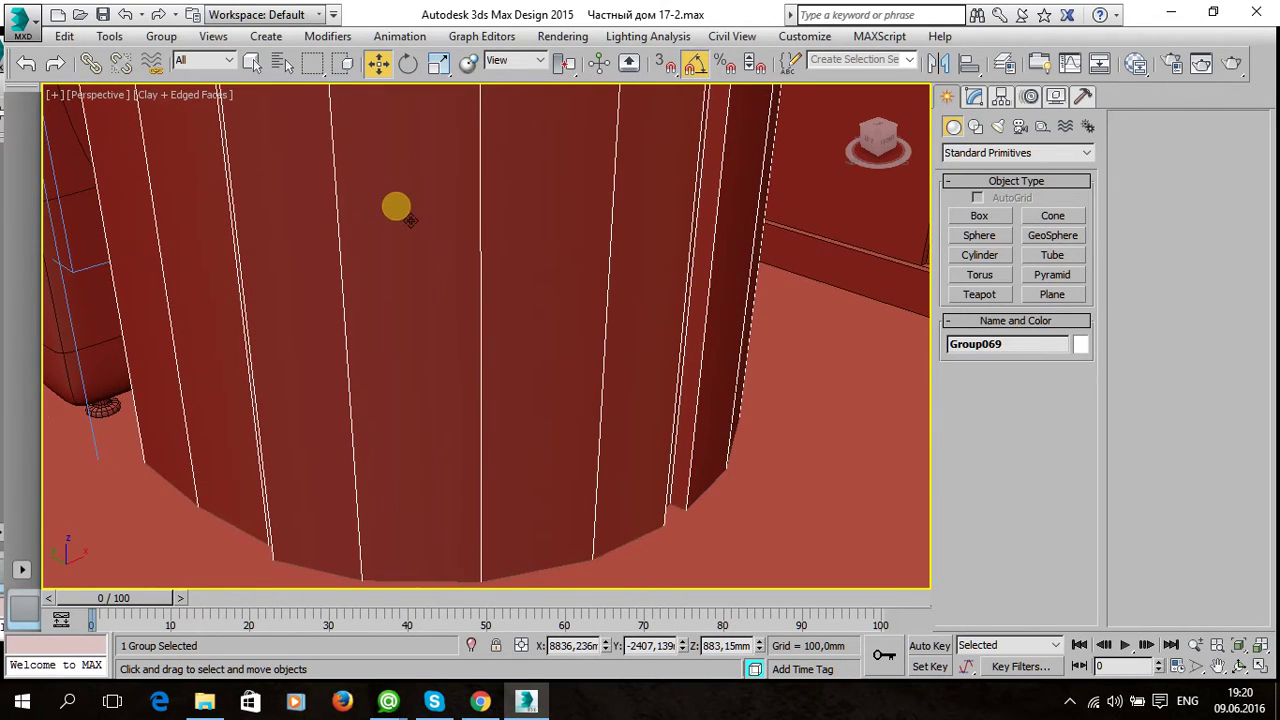
drag(403, 300, 385, 357)
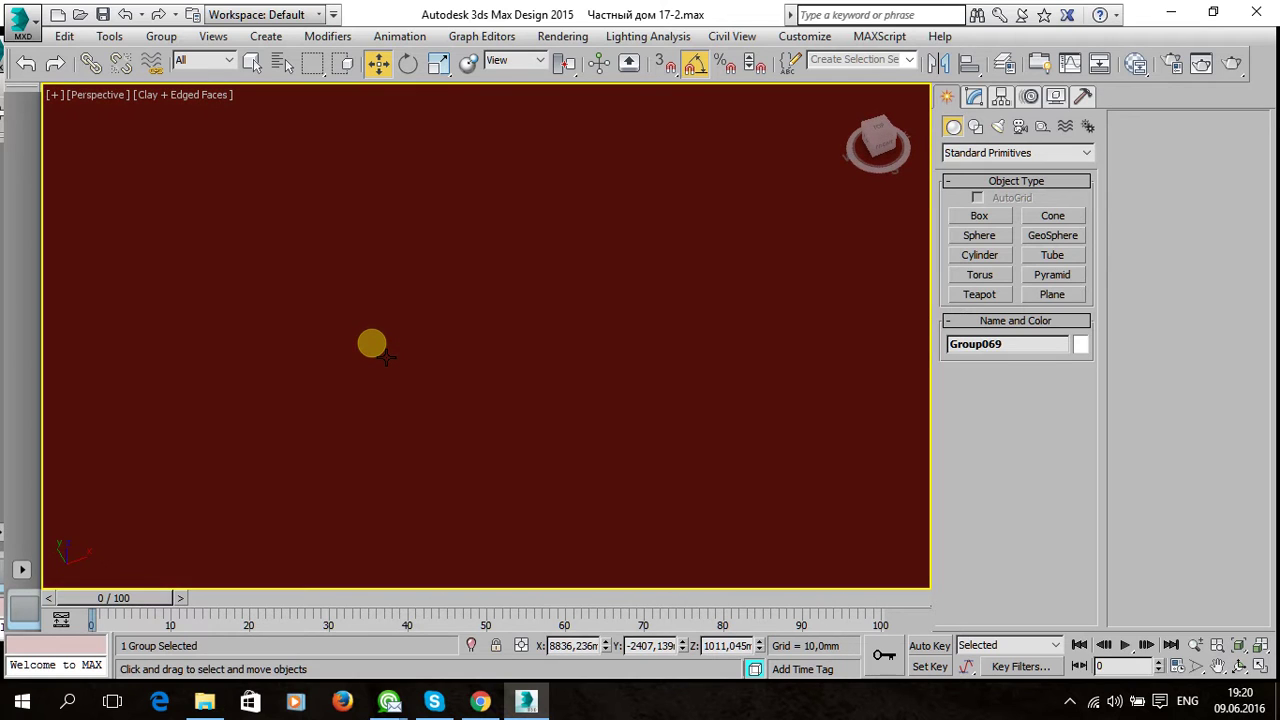
alt+middle_drag(380, 241, 379, 179)
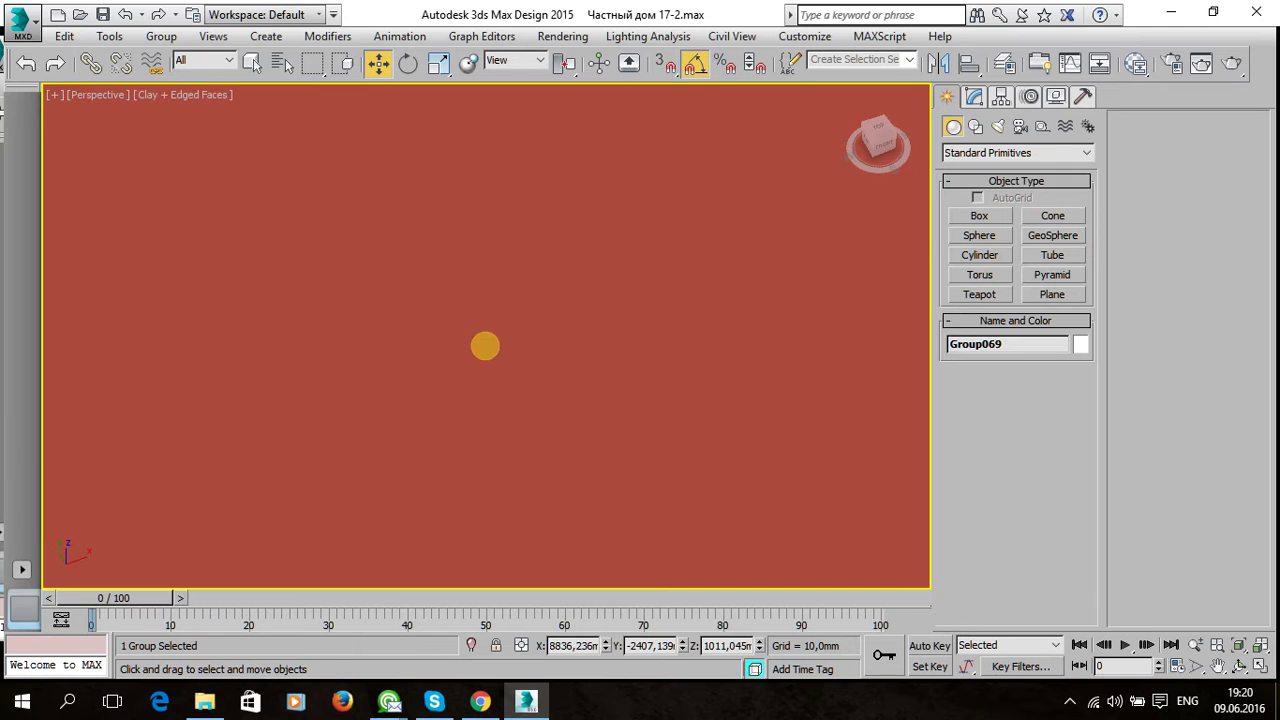
alt+middle_drag(485, 346, 461, 205)
drag(481, 257, 473, 282)
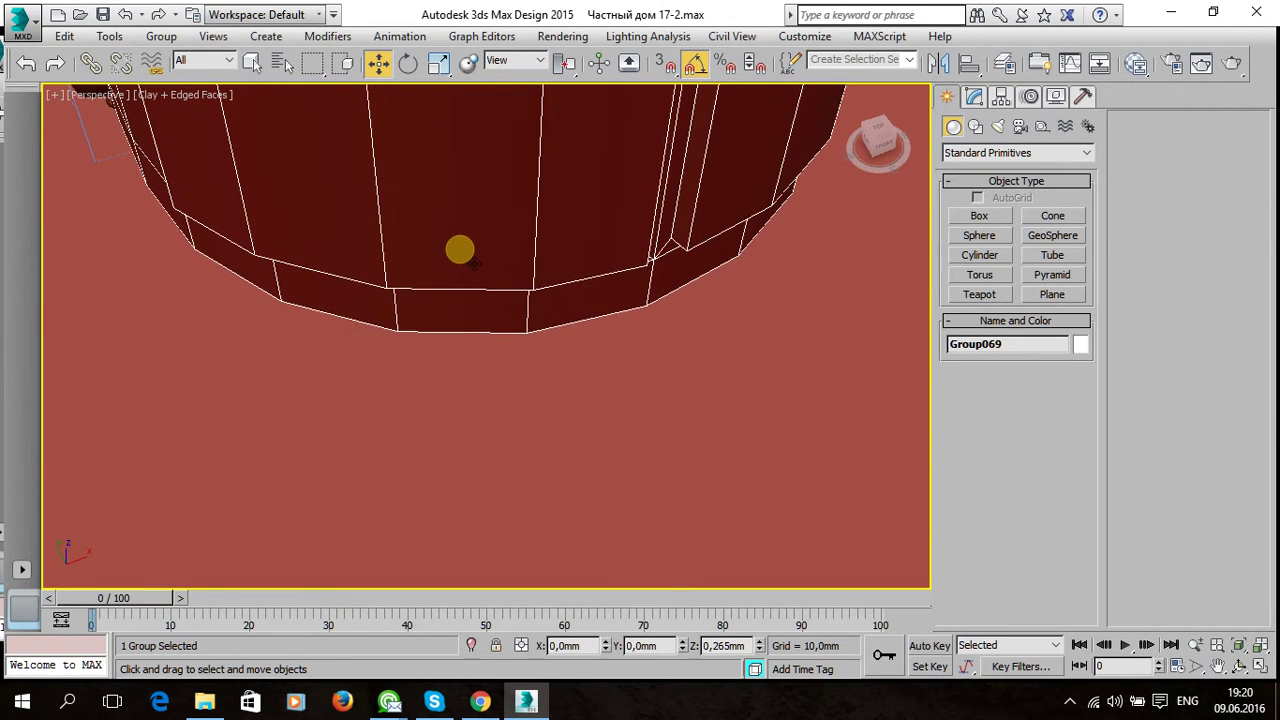
mouse_move(474, 283)
alt+middle_down()
mouse_move(500, 320)
mouse_move(460, 277)
alt+middle_up()
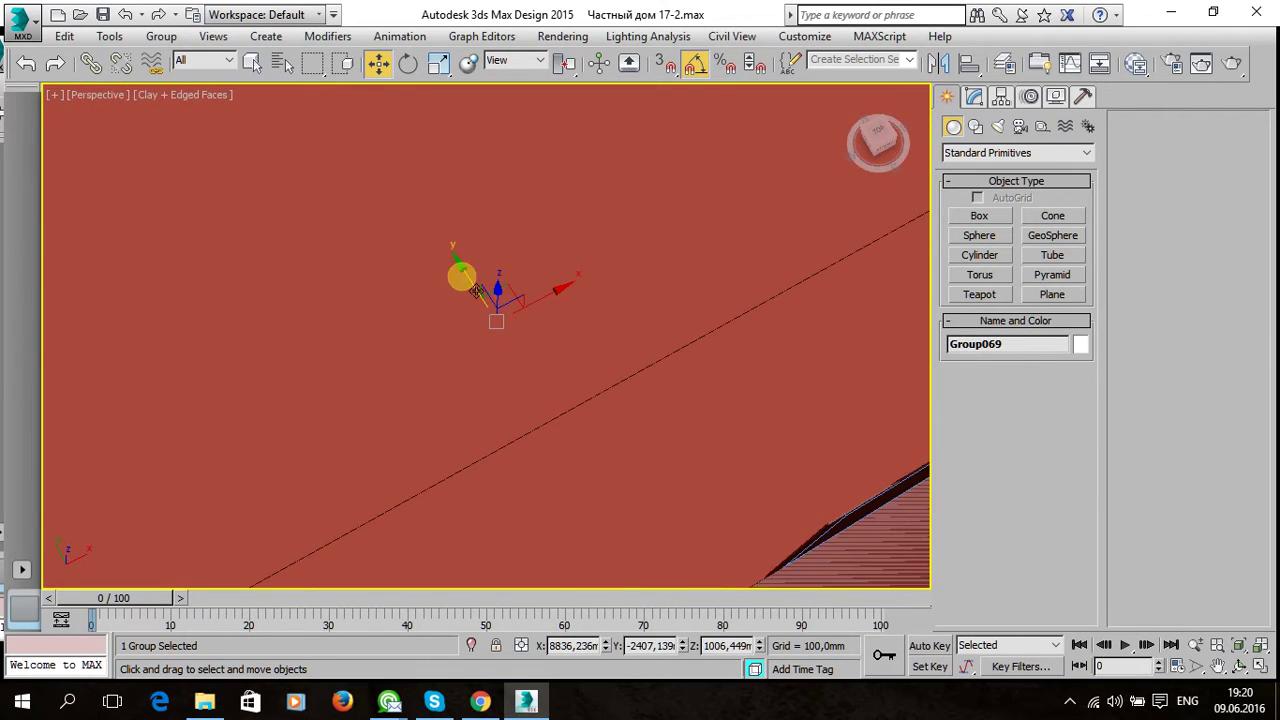
key(z)
mouse_move(514, 345)
alt+middle_down()
mouse_move(585, 335)
mouse_move(568, 297)
alt+middle_up()
Rotate Group069 around its vertical axis and slide it toward the wall.
click(416, 68)
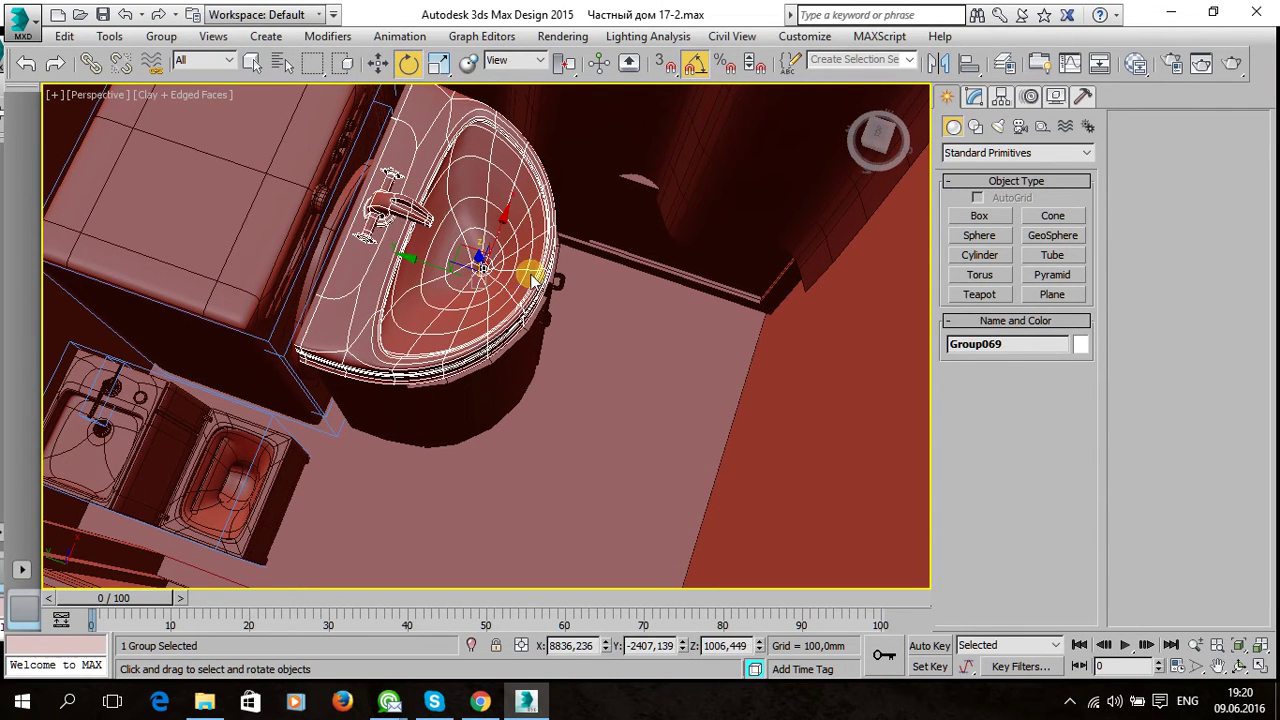
mouse_move(544, 352)
mouse_down()
mouse_move(461, 361)
mouse_move(322, 325)
mouse_move(197, 281)
mouse_move(183, 242)
mouse_move(258, 265)
mouse_move(269, 248)
mouse_move(290, 272)
mouse_move(355, 290)
mouse_move(362, 254)
mouse_move(292, 308)
mouse_move(272, 392)
mouse_move(323, 387)
mouse_move(311, 388)
mouse_up()
mouse_move(311, 388)
alt+middle_down()
mouse_move(429, 391)
mouse_move(545, 370)
mouse_move(443, 287)
alt+middle_up()
key(w)
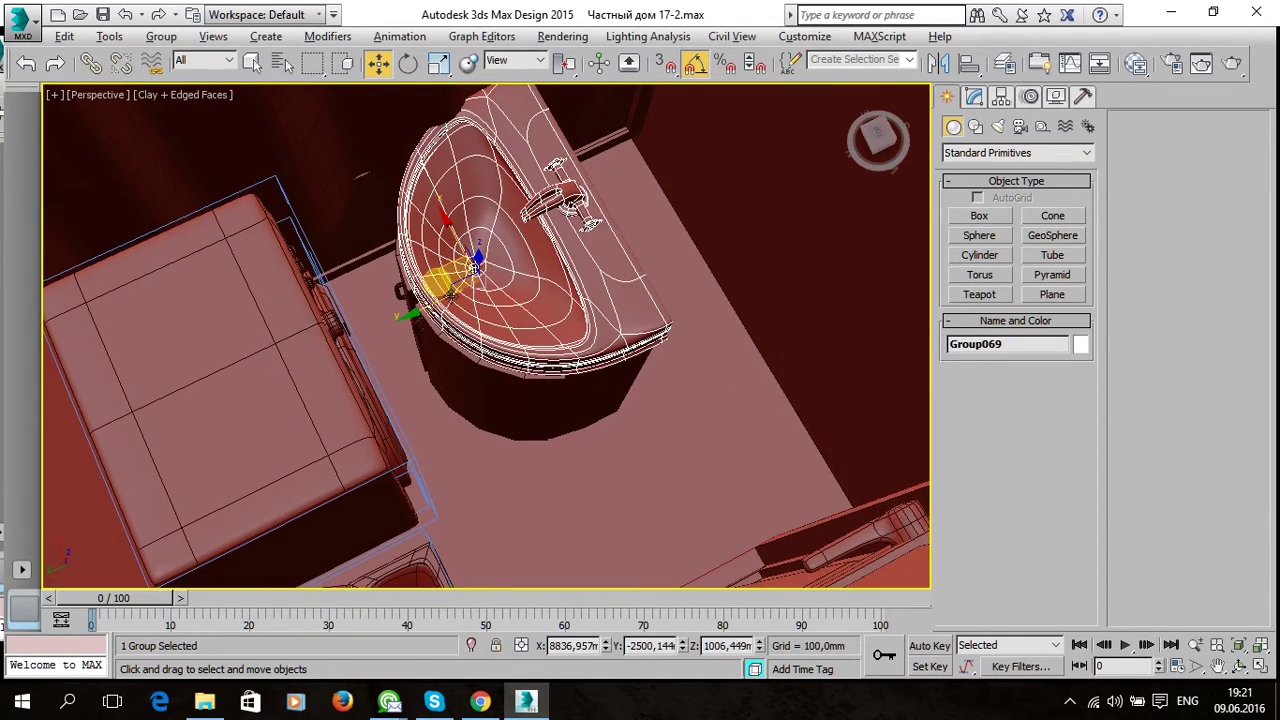
mouse_move(443, 306)
mouse_down()
mouse_move(586, 289)
mouse_move(651, 266)
mouse_up()
key(z)
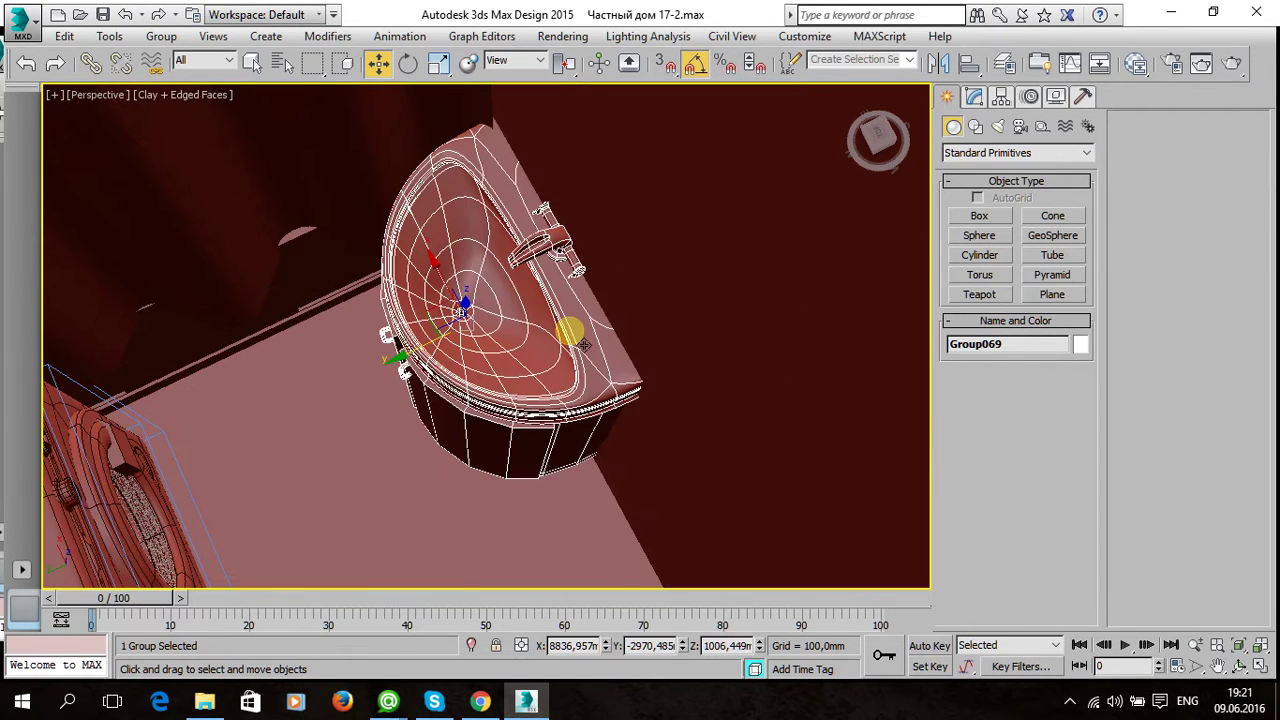
Fine-tune the sink group's position along X to 8650,681 mm against the wall.
scroll(560, 346, up, 1)
scroll(515, 364, up, 1)
mouse_move(372, 378)
mouse_down()
mouse_move(331, 394)
mouse_move(353, 391)
mouse_up()
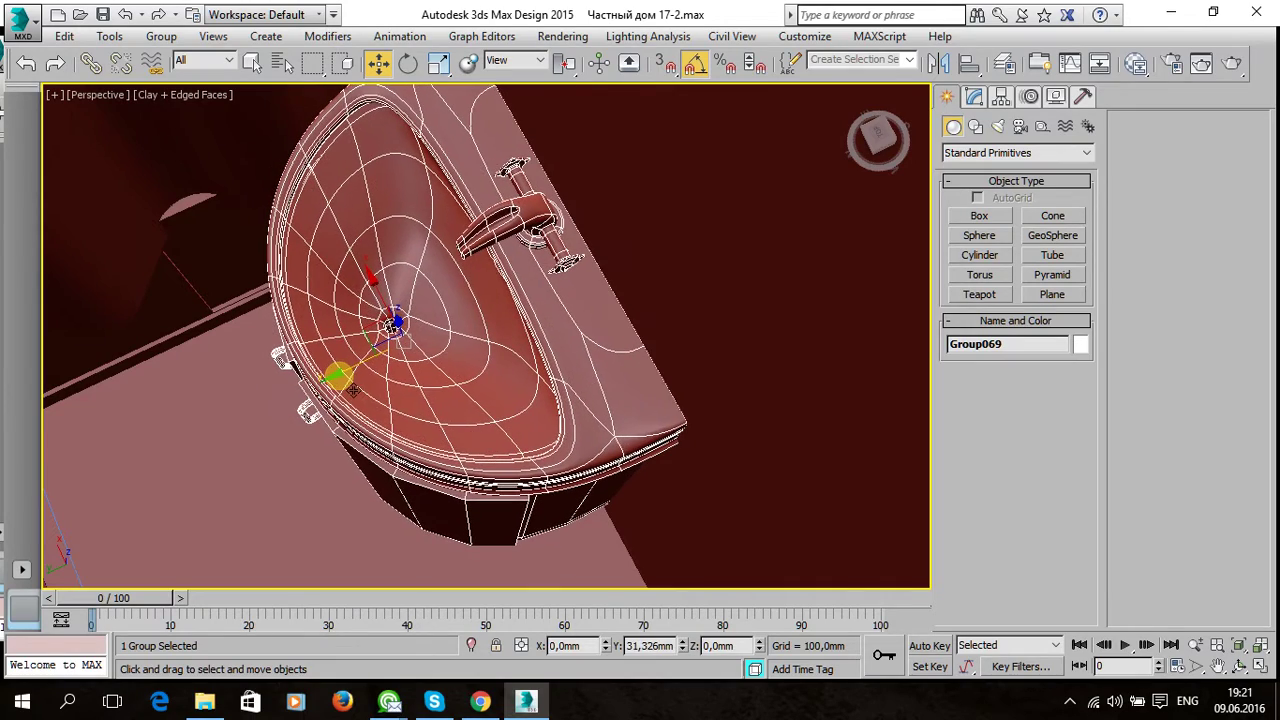
mouse_move(420, 383)
alt+middle_down()
mouse_move(537, 320)
mouse_move(483, 362)
alt+middle_up()
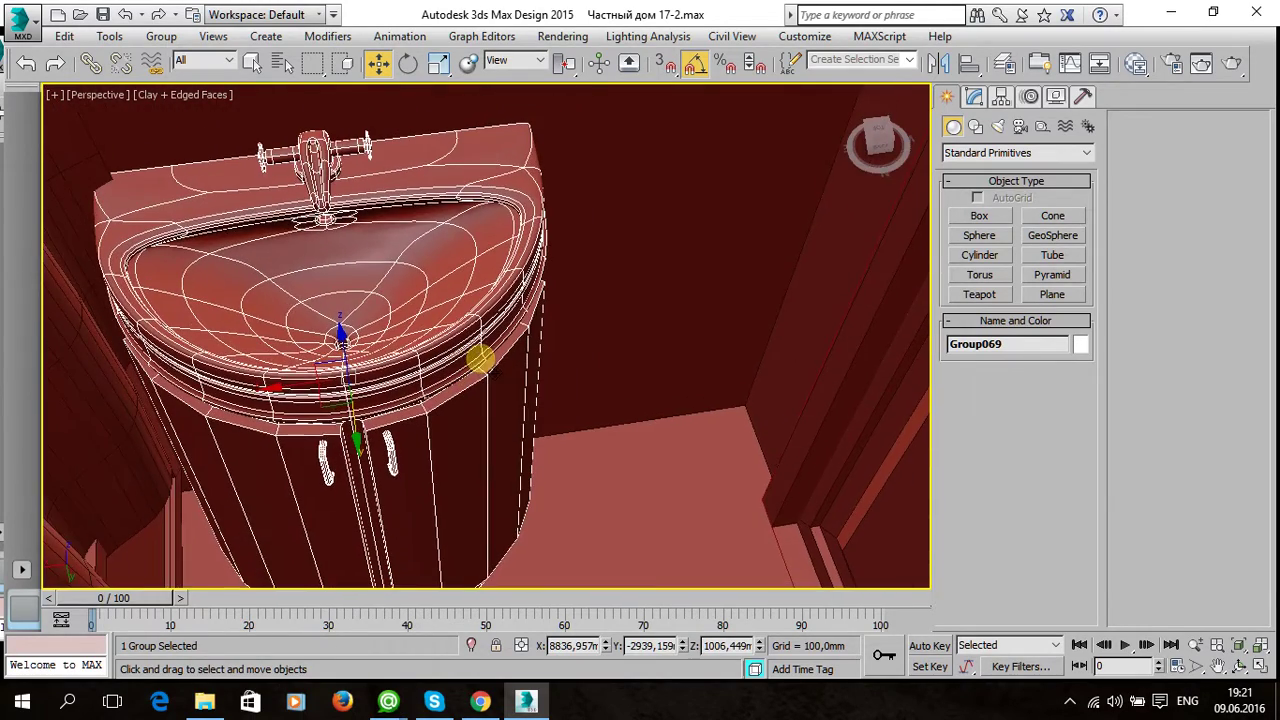
drag(284, 382, 421, 381)
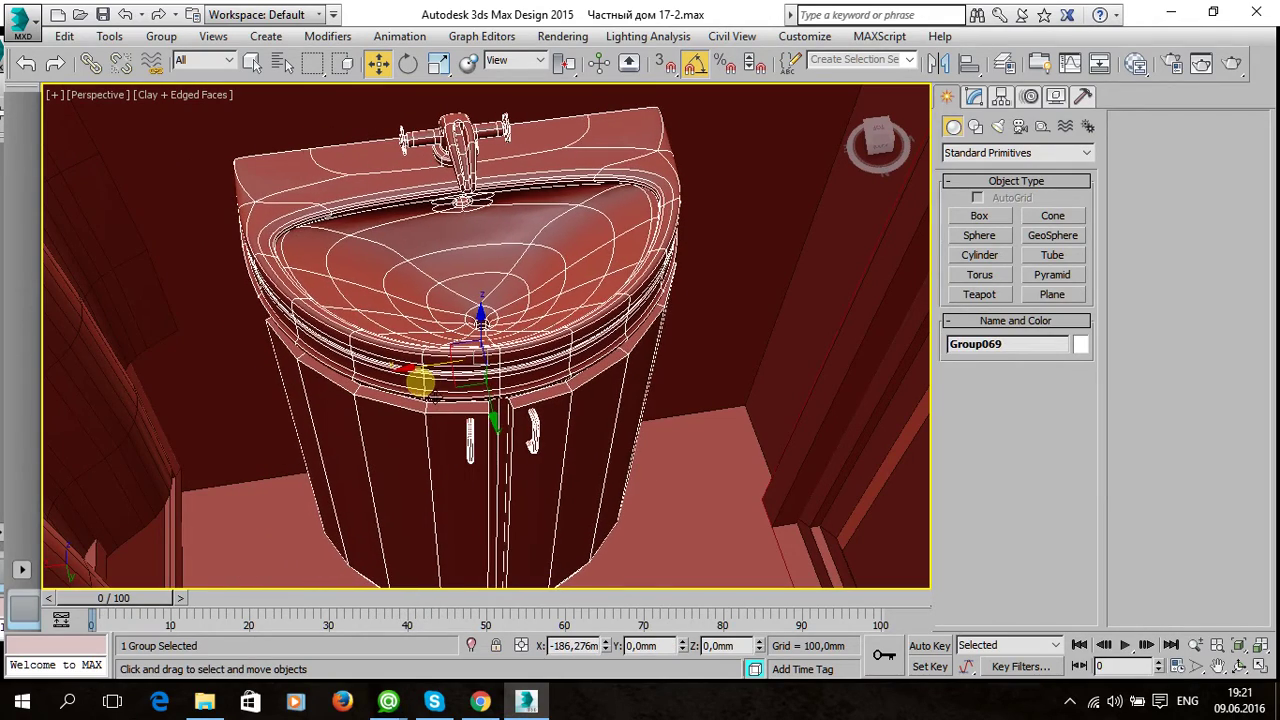
alt+middle_drag(612, 383, 543, 409)
scroll(543, 409, down, 3)
scroll(543, 409, down, 2)
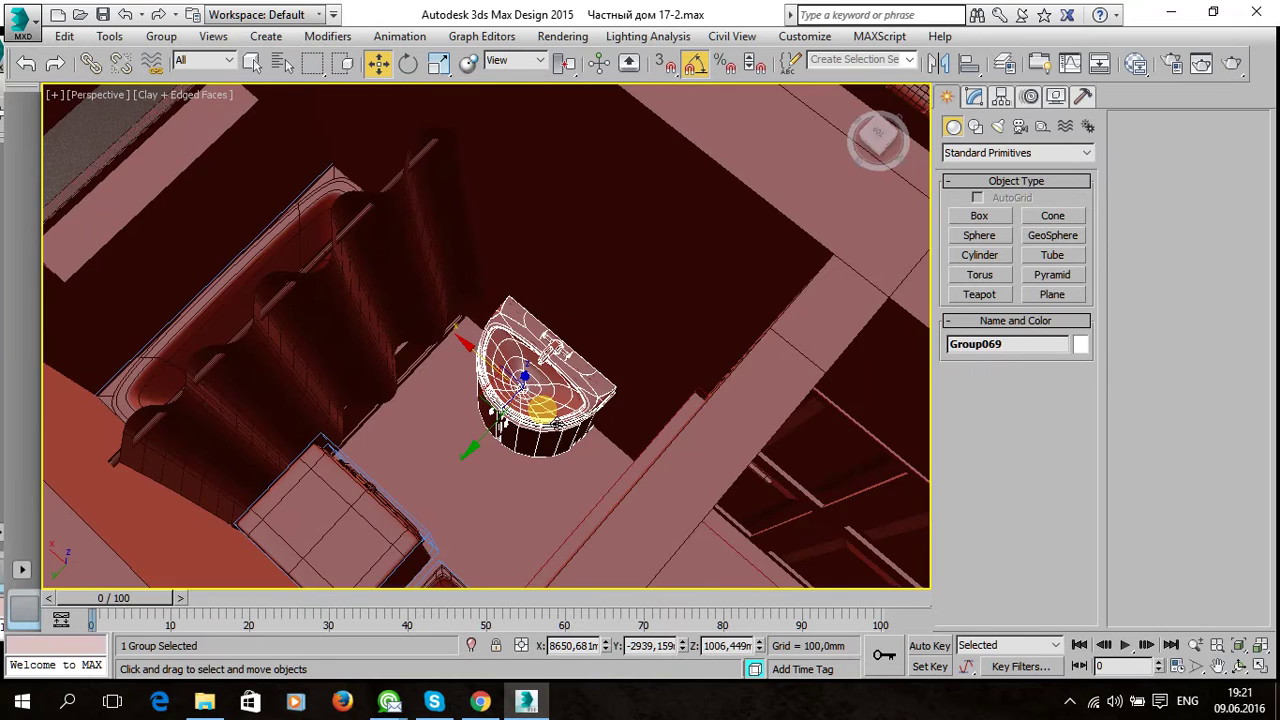
scroll(541, 407, down, 2)
Deselect the sink, orbit to a top-down view of the walls, and select the wall panel.
click(135, 160)
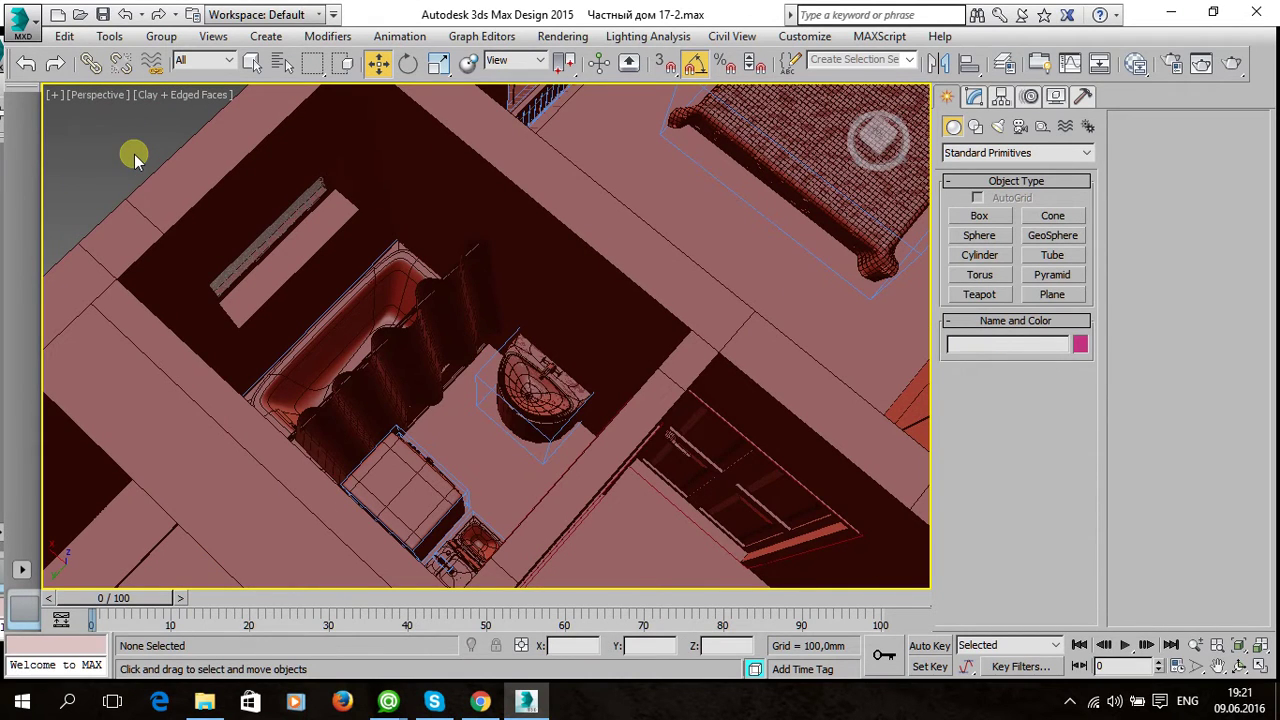
middle_drag(471, 334, 508, 333)
scroll(515, 340, up, 2)
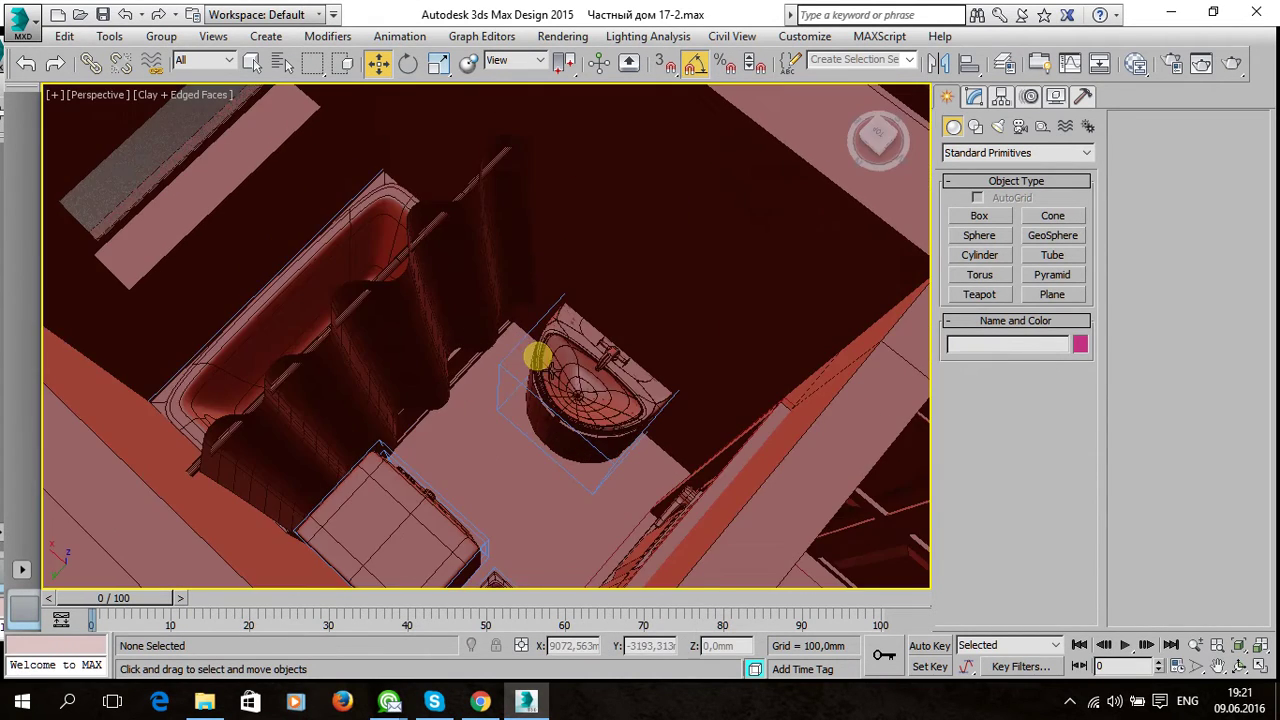
scroll(651, 400, up, 2)
mouse_move(651, 400)
alt+middle_down()
mouse_move(700, 400)
mouse_move(543, 349)
mouse_move(406, 423)
mouse_move(400, 447)
mouse_move(480, 394)
mouse_move(666, 394)
mouse_move(700, 377)
alt+middle_up()
scroll(652, 389, up, 1)
scroll(513, 355, down, 3)
mouse_move(466, 329)
alt+middle_down()
mouse_move(717, 349)
mouse_move(749, 306)
mouse_move(612, 470)
mouse_move(560, 300)
mouse_move(509, 323)
mouse_move(240, 257)
alt+middle_up()
click(284, 268)
Clone the wall panel as Box481 and rotate it 90° to face the sink wall.
mouse_move(349, 309)
alt+middle_down()
mouse_move(508, 331)
mouse_move(228, 322)
alt+middle_up()
shift+drag(240, 318, 187, 327)
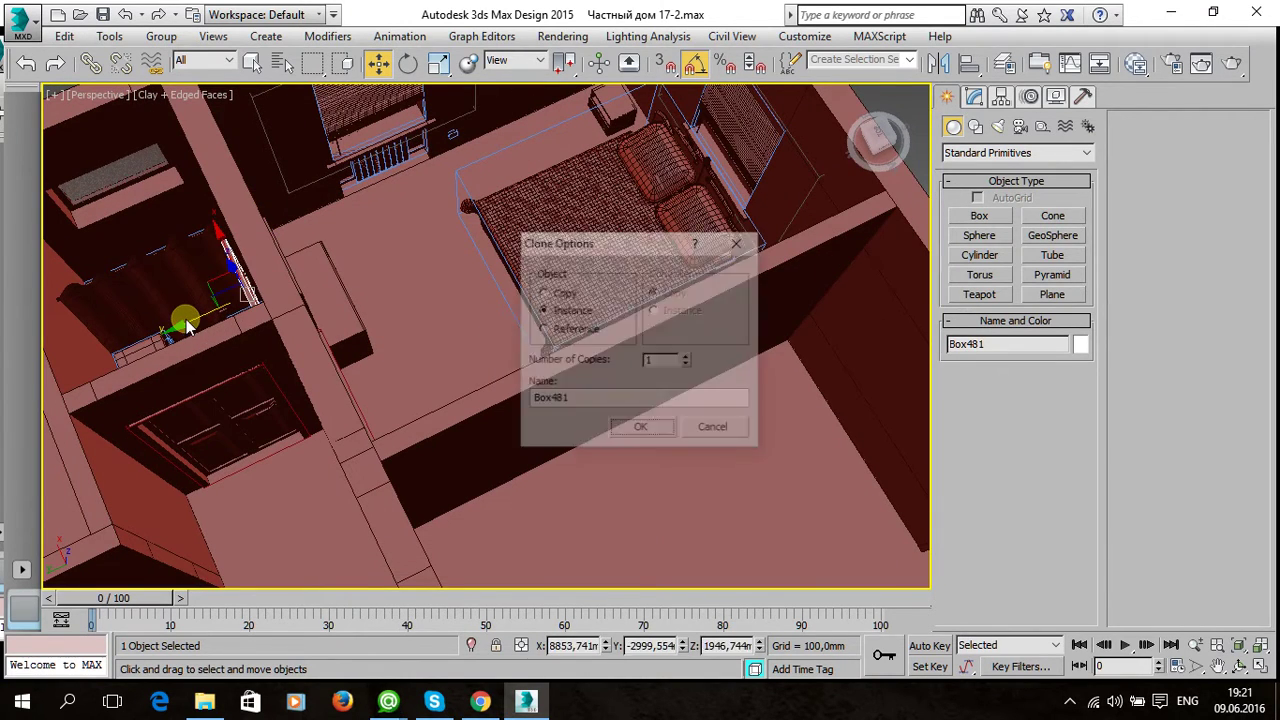
click(631, 422)
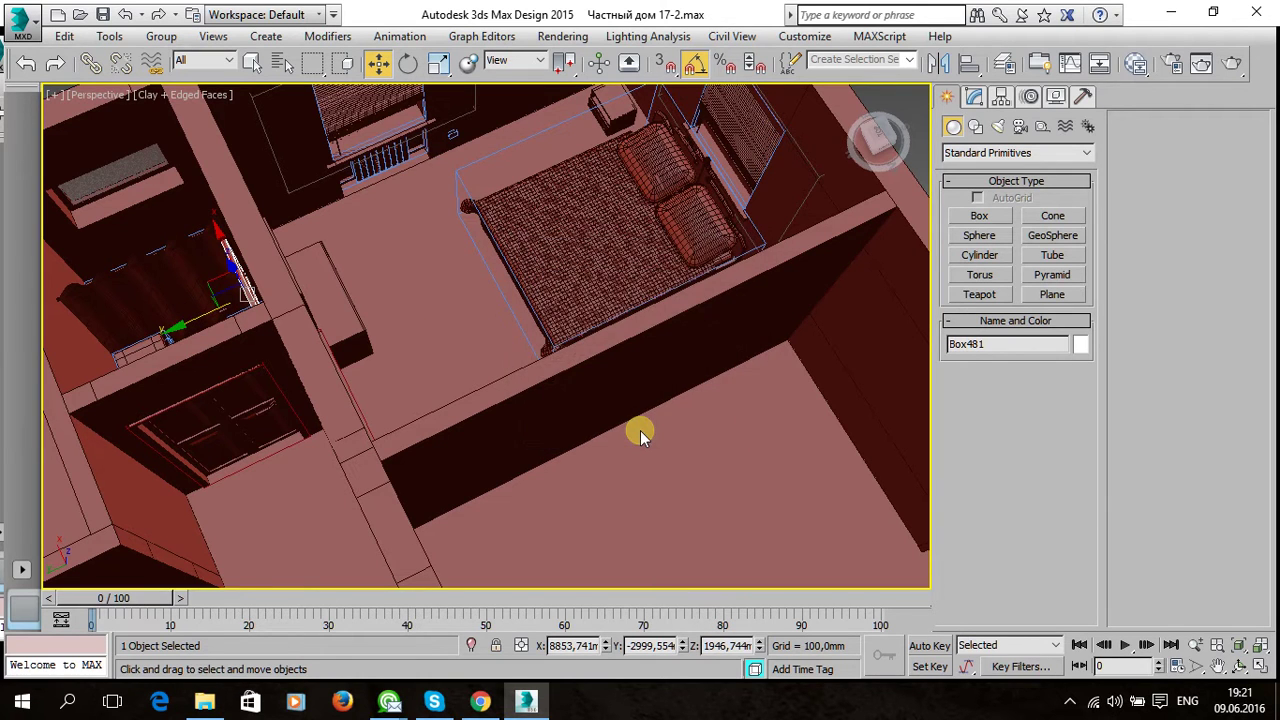
key(z)
click(408, 63)
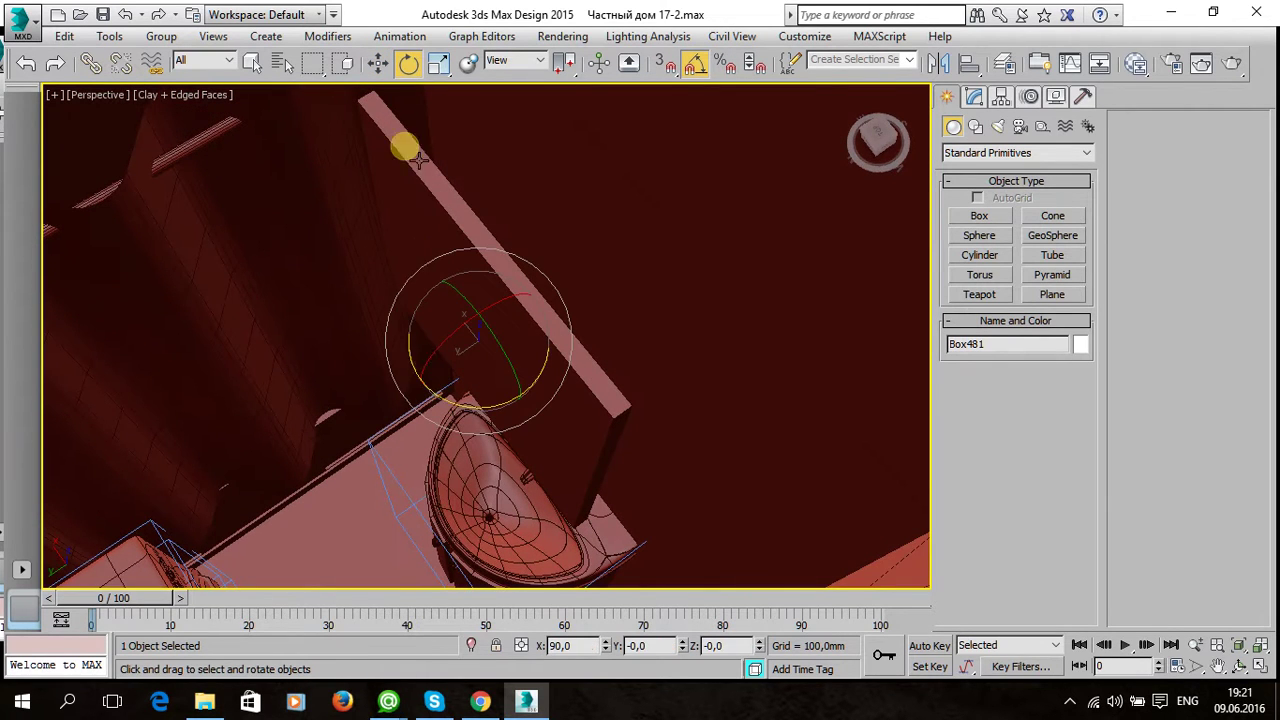
drag(493, 430, 630, 443)
Slide Box481 onto the wall, centred above the Group069 washbasin.
key(w)
alt+middle_drag(588, 410, 478, 382)
mouse_move(426, 381)
mouse_down()
mouse_move(510, 373)
mouse_move(493, 385)
mouse_up()
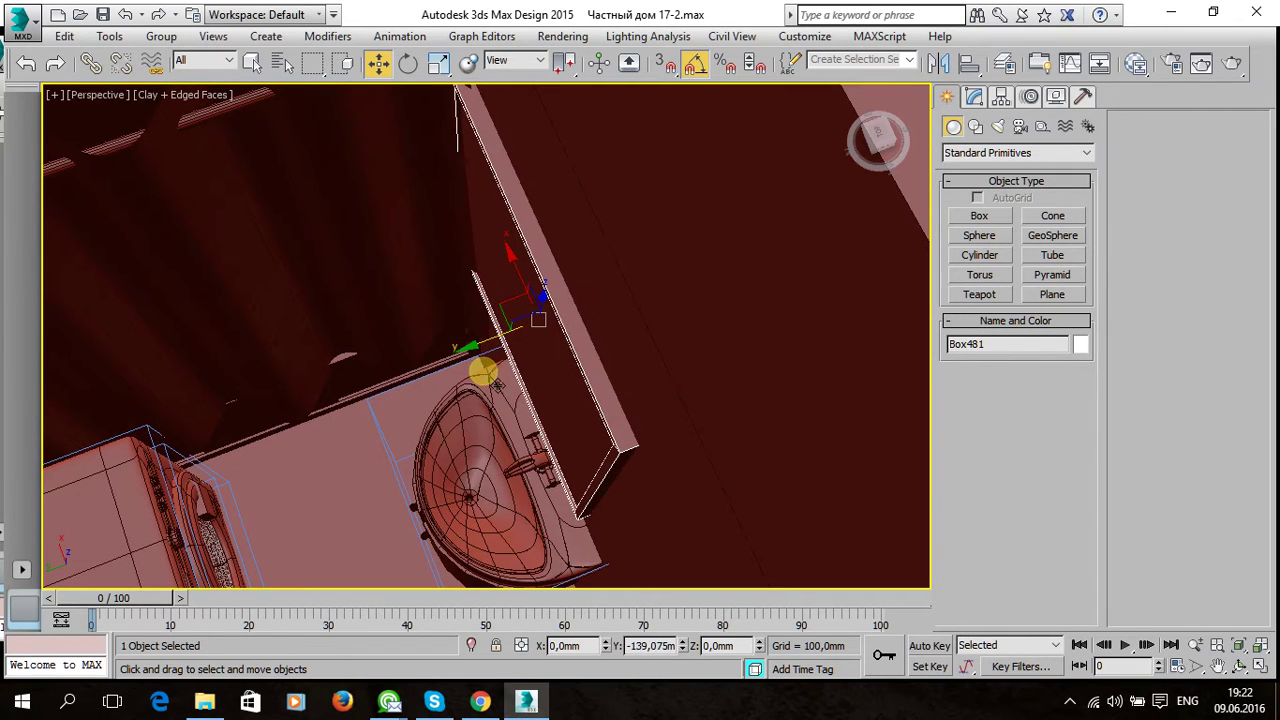
alt+middle_drag(539, 378, 600, 357)
drag(500, 308, 585, 322)
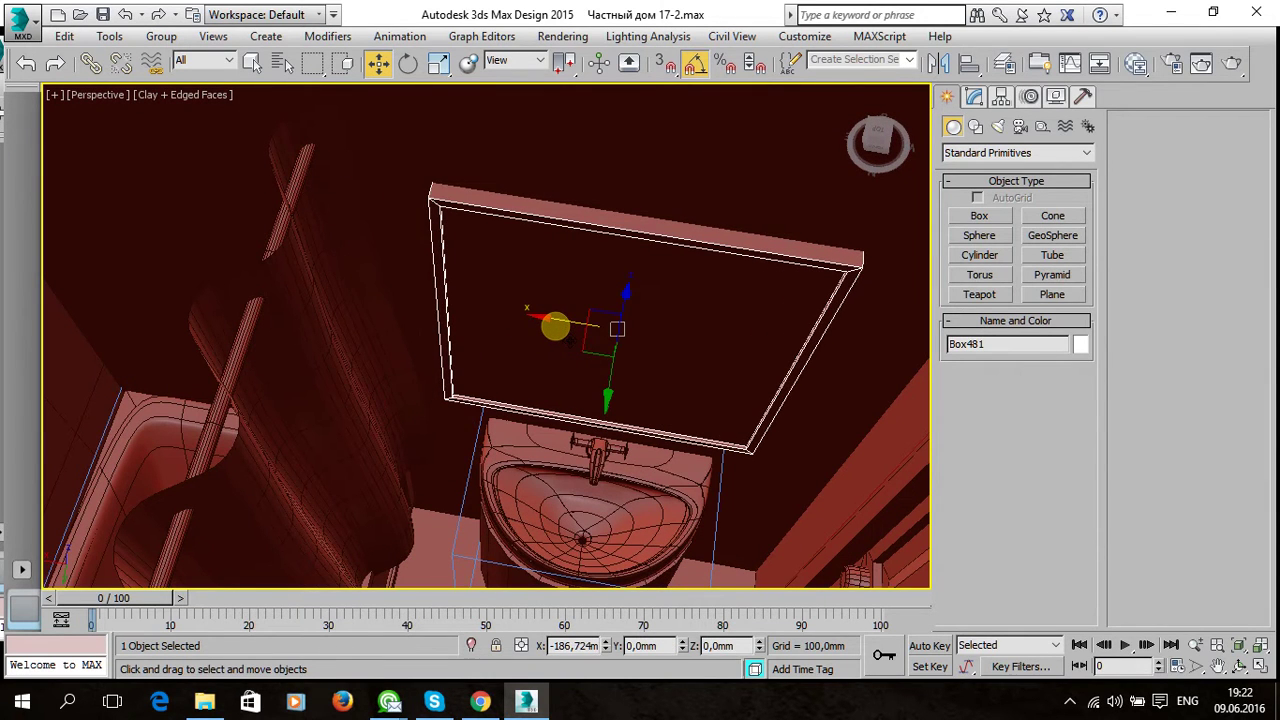
Scale Box481 down to 42.33%.
click(437, 65)
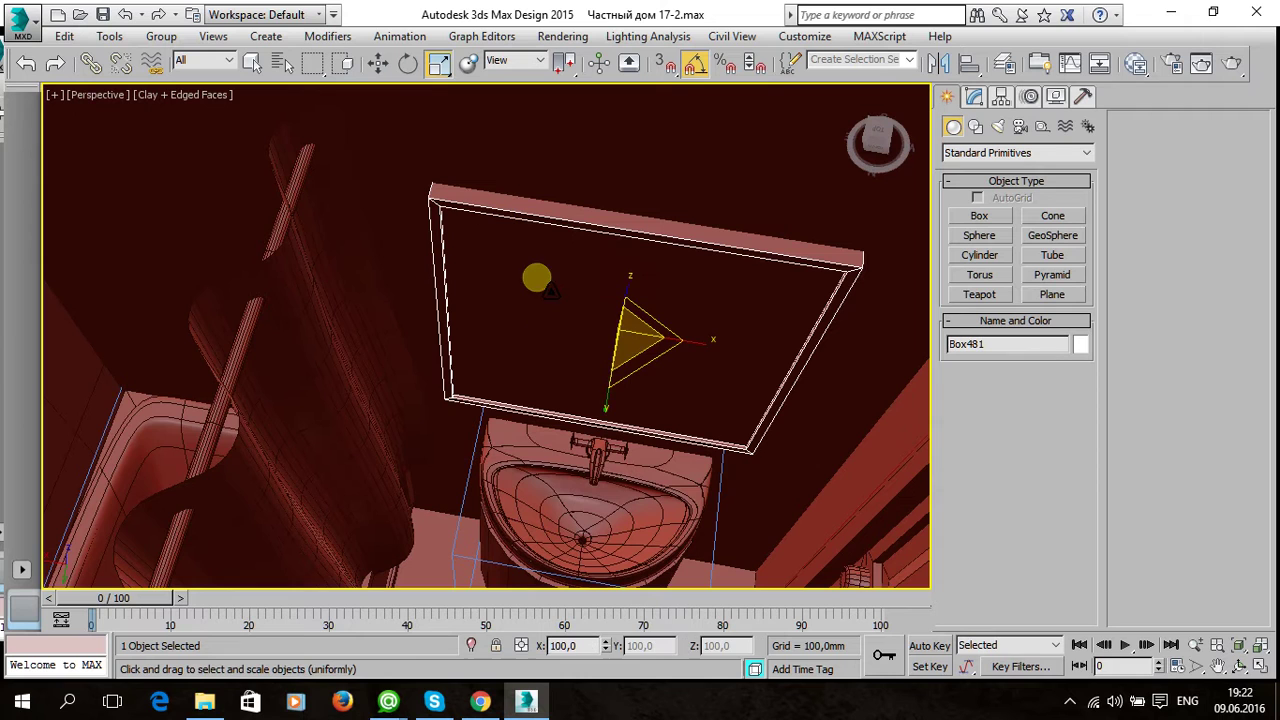
mouse_move(652, 371)
mouse_down()
mouse_move(673, 365)
mouse_move(640, 352)
mouse_move(541, 355)
mouse_move(551, 366)
mouse_up()
drag(594, 413, 538, 290)
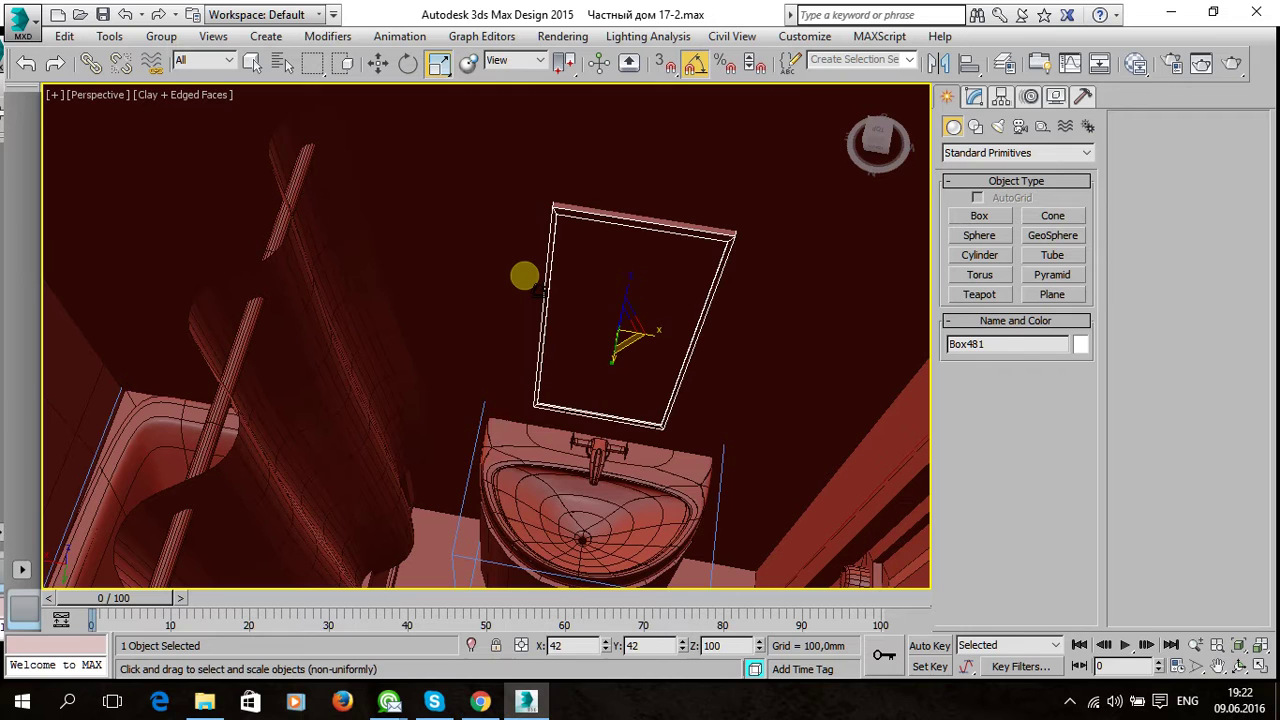
drag(640, 346, 656, 360)
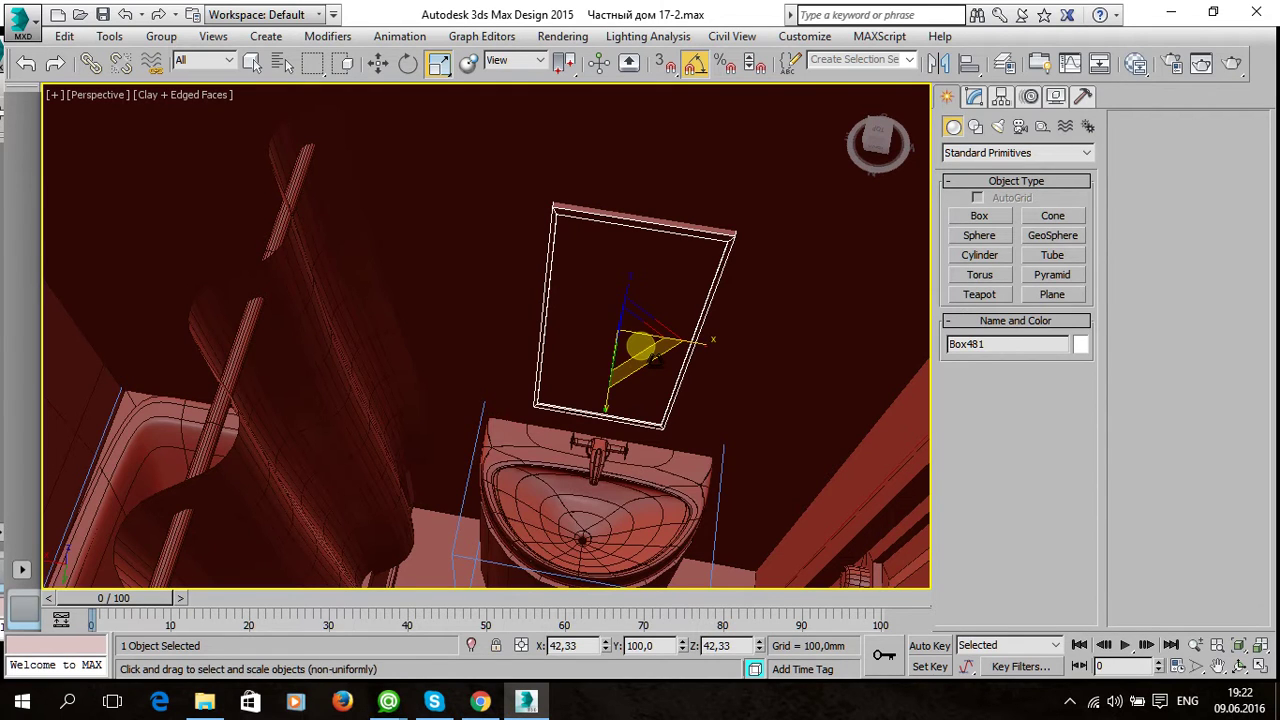
Raise Box481 up the wall above the washbasin to Z 1995,609 mm.
key(w)
mouse_move(650, 338)
alt+middle_down()
mouse_move(626, 337)
mouse_move(628, 350)
alt+middle_up()
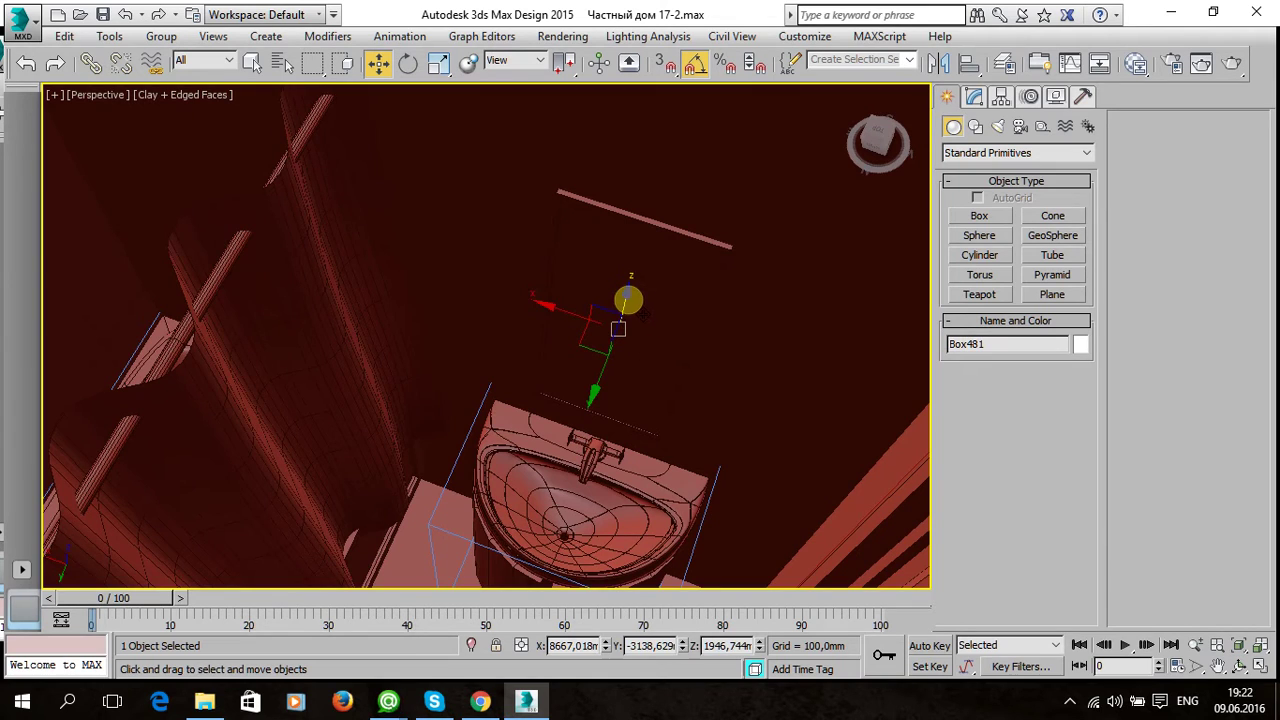
drag(628, 300, 629, 289)
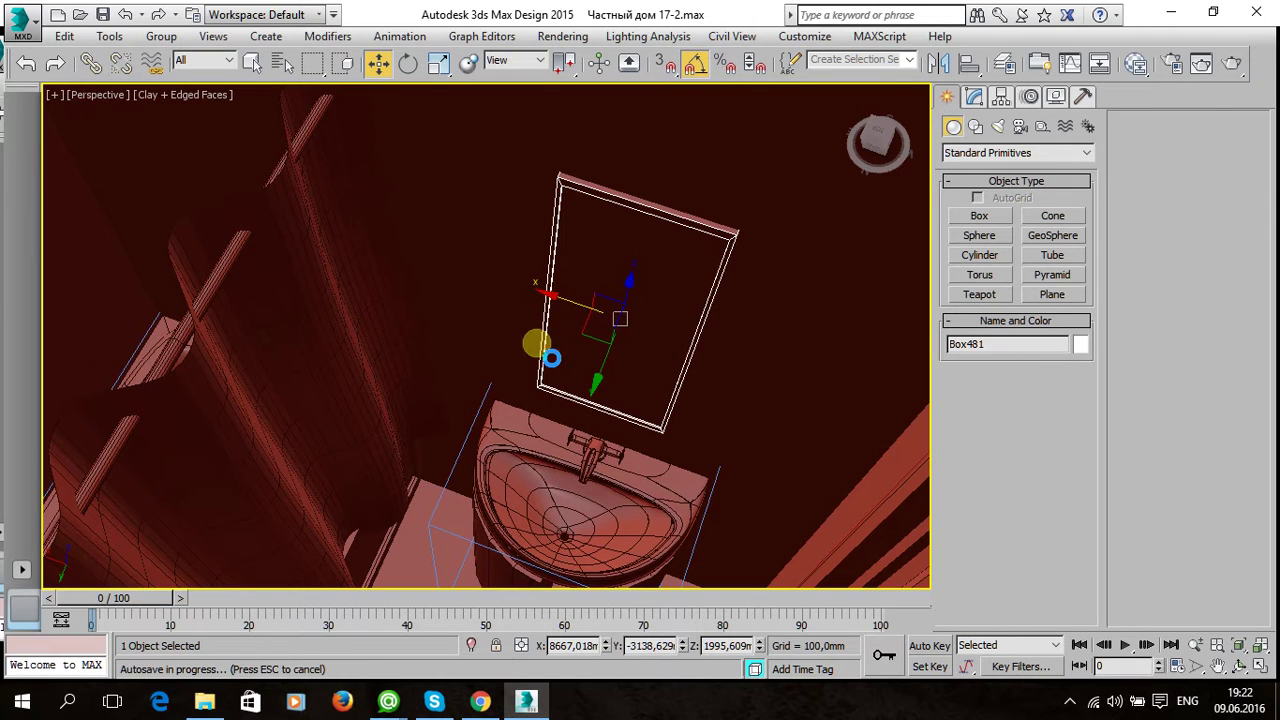
key(Escape)
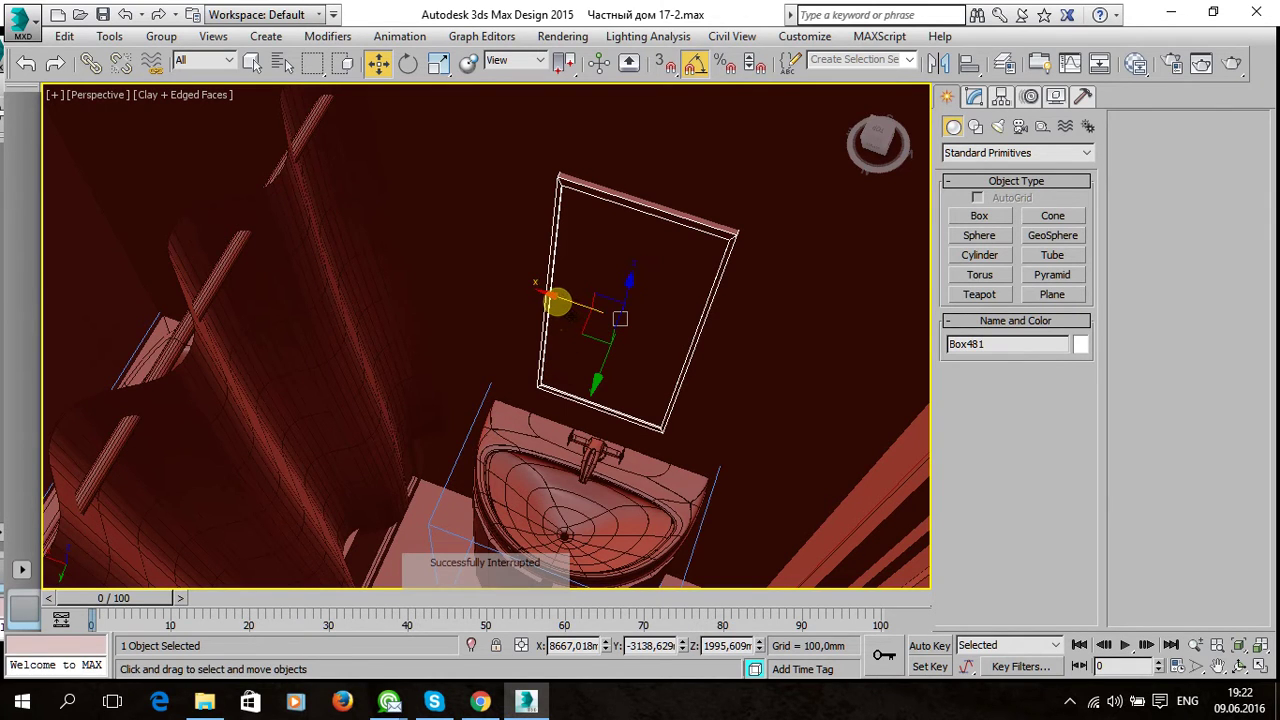
mouse_move(571, 297)
alt+middle_down()
mouse_move(680, 358)
mouse_move(697, 346)
mouse_move(677, 329)
mouse_move(677, 354)
mouse_move(629, 360)
mouse_move(487, 316)
alt+middle_up()
drag(497, 313, 495, 313)
mouse_move(619, 385)
alt+middle_down()
mouse_move(631, 374)
mouse_move(517, 417)
mouse_move(545, 440)
mouse_move(449, 337)
mouse_move(457, 323)
mouse_move(605, 367)
alt+middle_up()
scroll(600, 390, down, 2)
scroll(517, 417, down, 2)
Deselect the panel and orbit to look down on the vanity area.
click(250, 160)
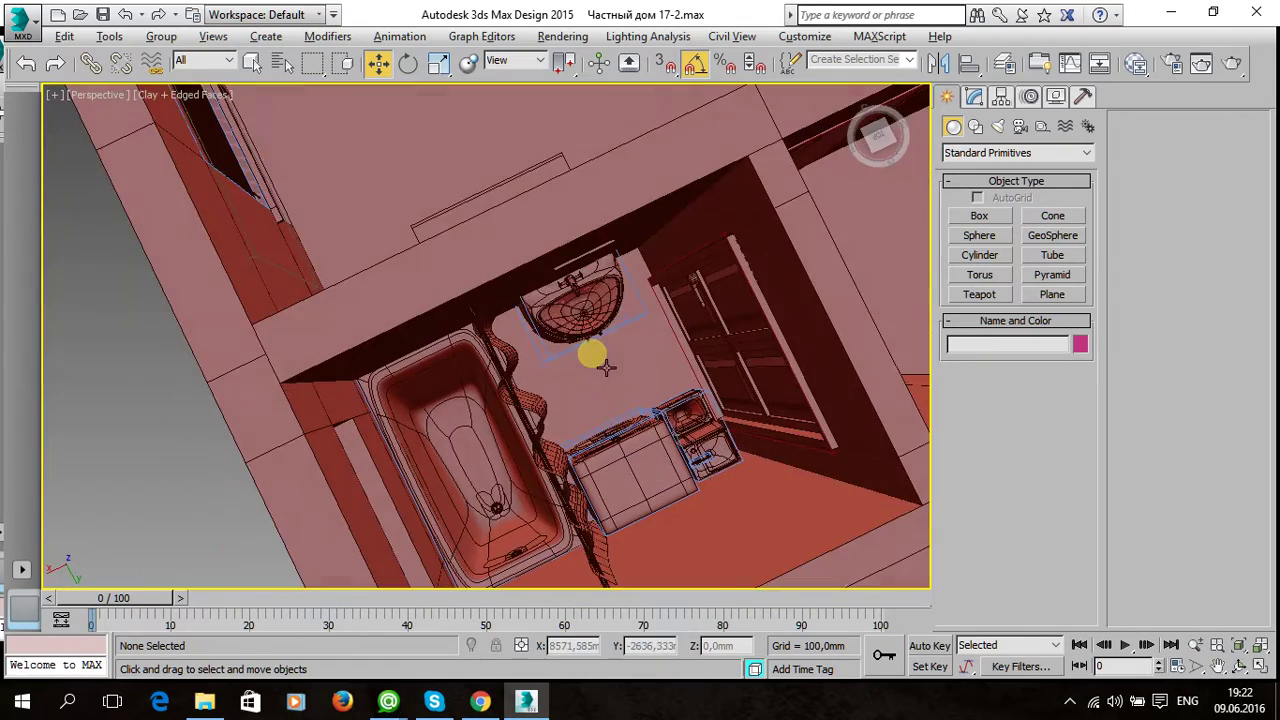
alt+middle_drag(671, 420, 586, 377)
scroll(586, 385, up, 2)
scroll(586, 400, up, 2)
mouse_move(531, 417)
alt+middle_down()
mouse_move(574, 394)
mouse_move(720, 366)
mouse_move(797, 371)
mouse_move(725, 374)
mouse_move(514, 304)
mouse_move(483, 325)
mouse_move(514, 403)
mouse_move(500, 403)
mouse_move(706, 403)
alt+middle_up()
scroll(500, 403, up, 2)
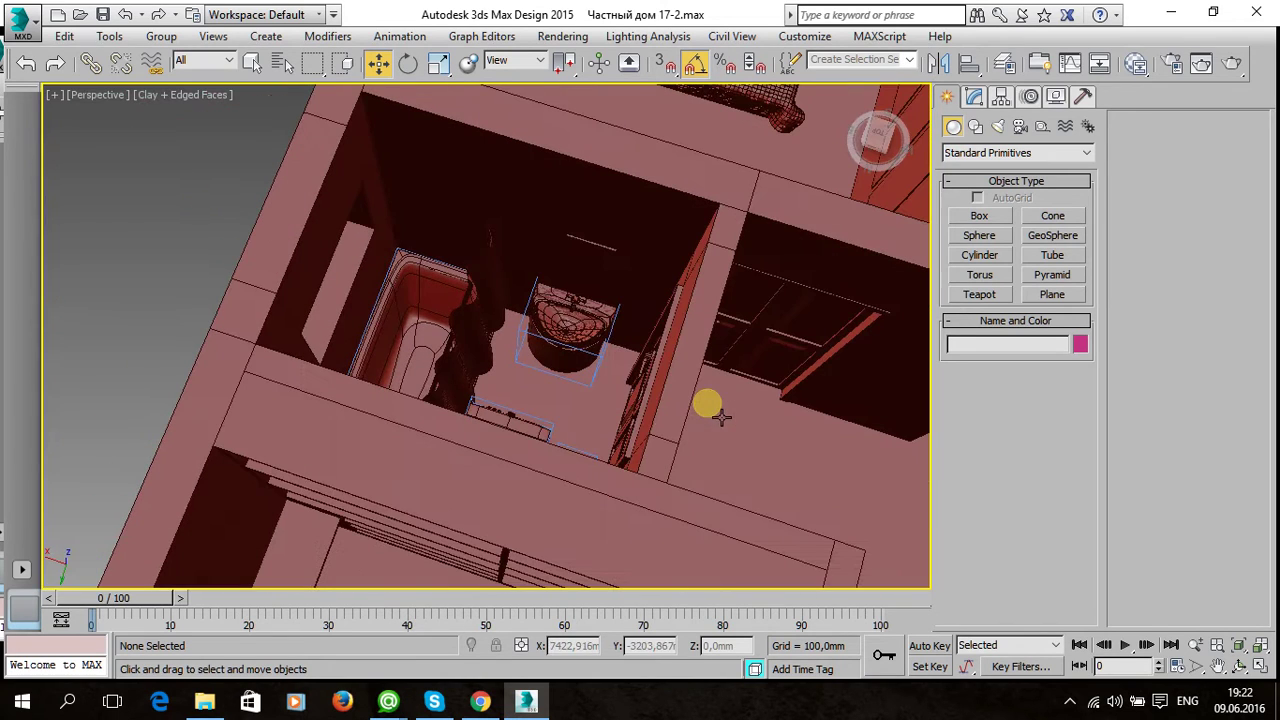
Draw a box beside the sink in the Top view, 533,008 mm high.
click(993, 218)
scroll(560, 310, down, 2)
key(alt+w)
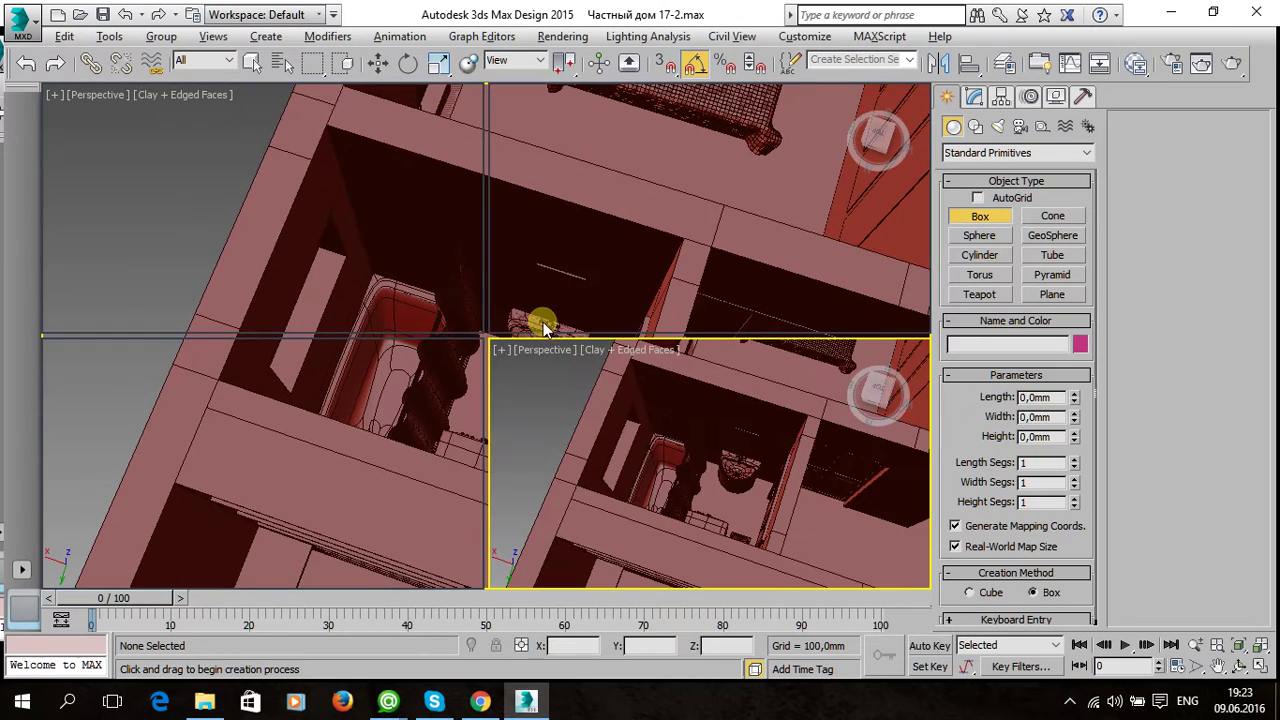
scroll(289, 234, up, 2)
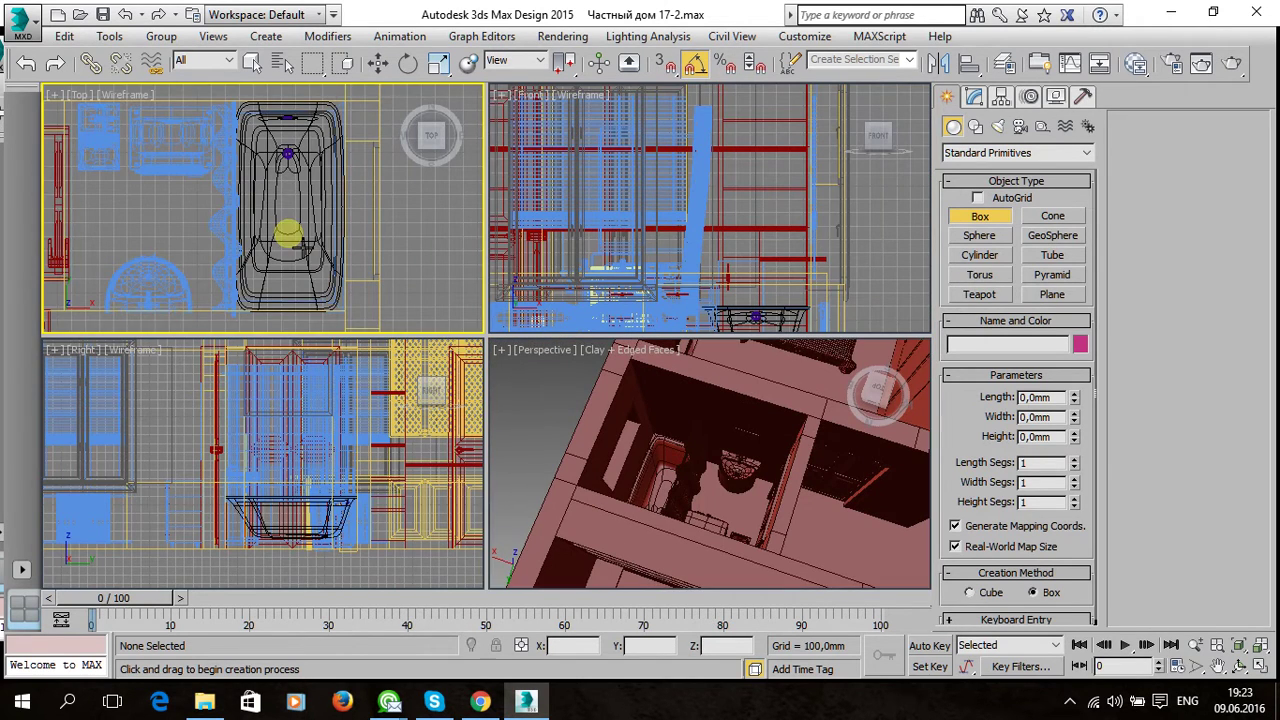
scroll(314, 211, up, 1)
key(alt+w)
mouse_move(331, 240)
middle_down()
mouse_move(427, 285)
mouse_move(371, 391)
middle_up()
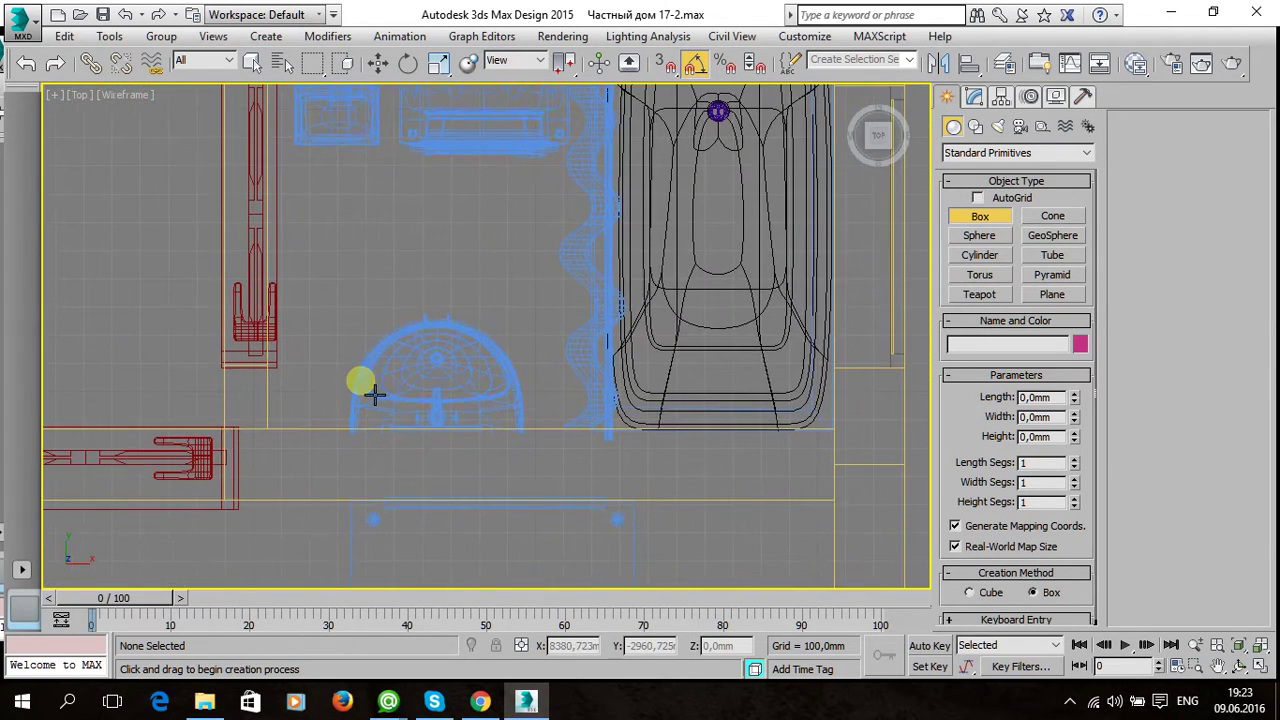
scroll(313, 360, up, 1)
drag(276, 356, 396, 443)
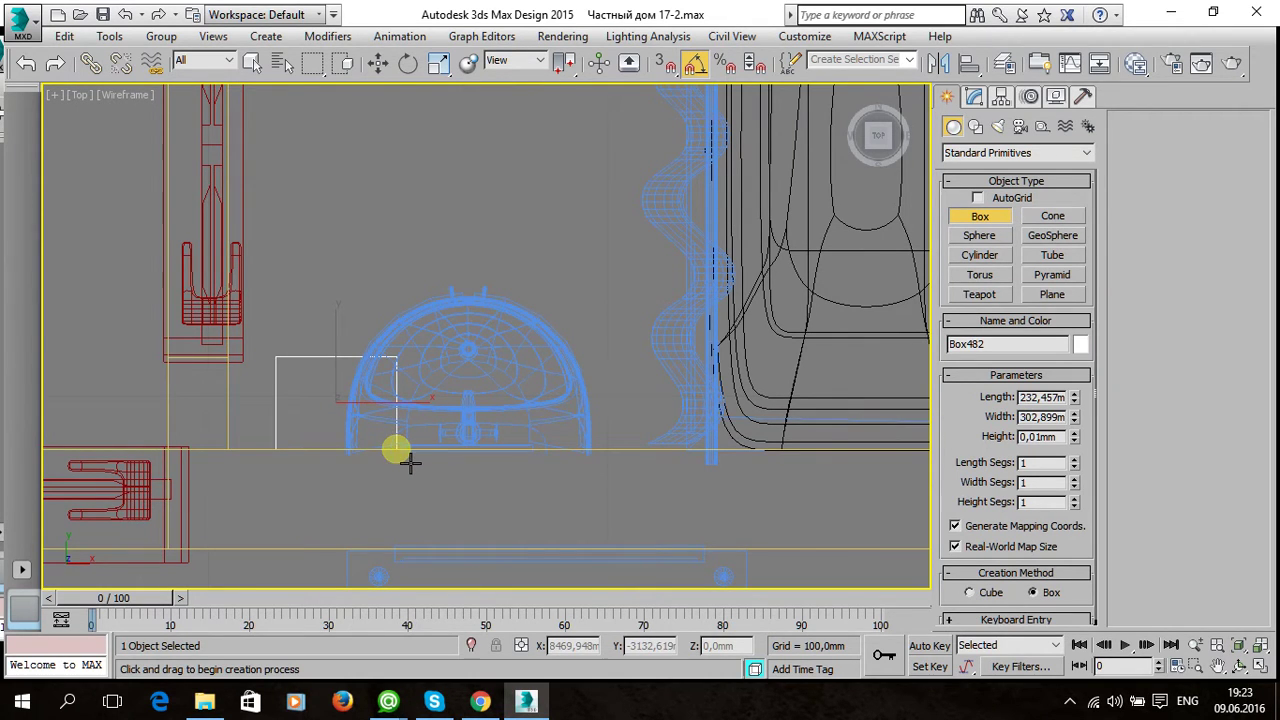
click(371, 249)
Back in the maximized Perspective view, raise Box482 up the wall.
key(alt+w)
middle_click(590, 451)
key(alt+w)
scroll(612, 448, up, 5)
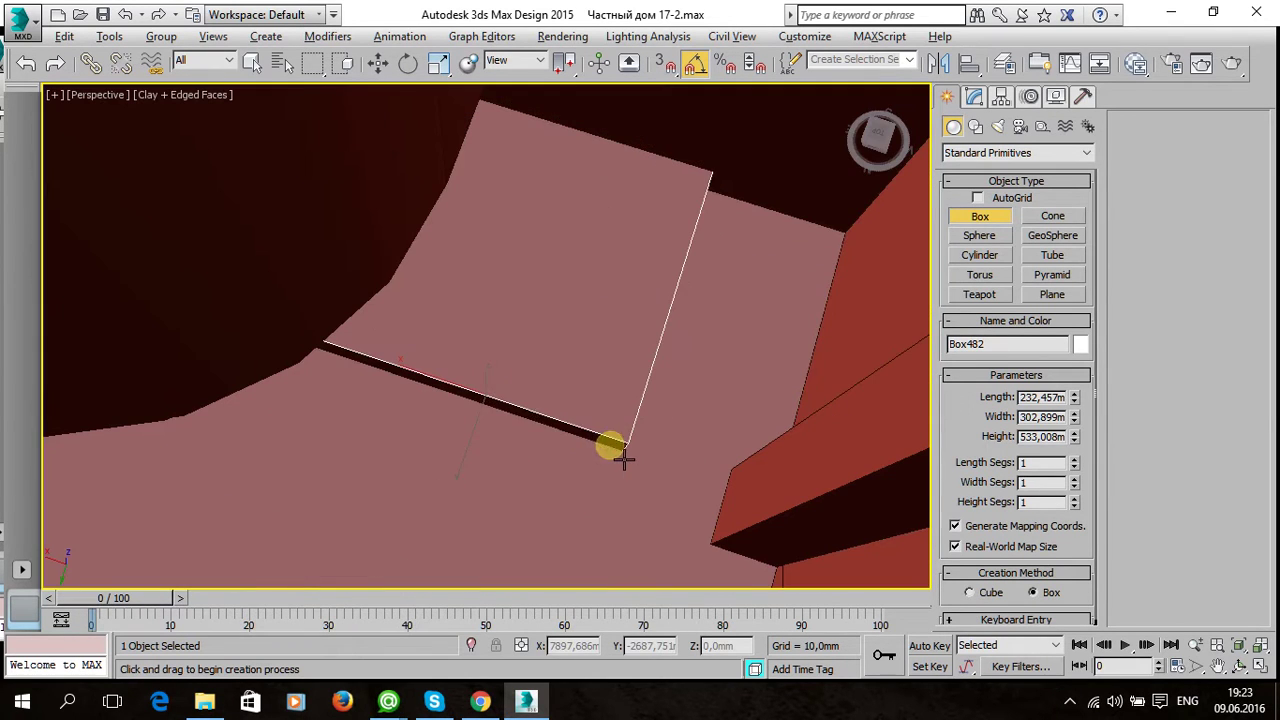
scroll(546, 393, down, 3)
key(w)
scroll(518, 440, down, 2)
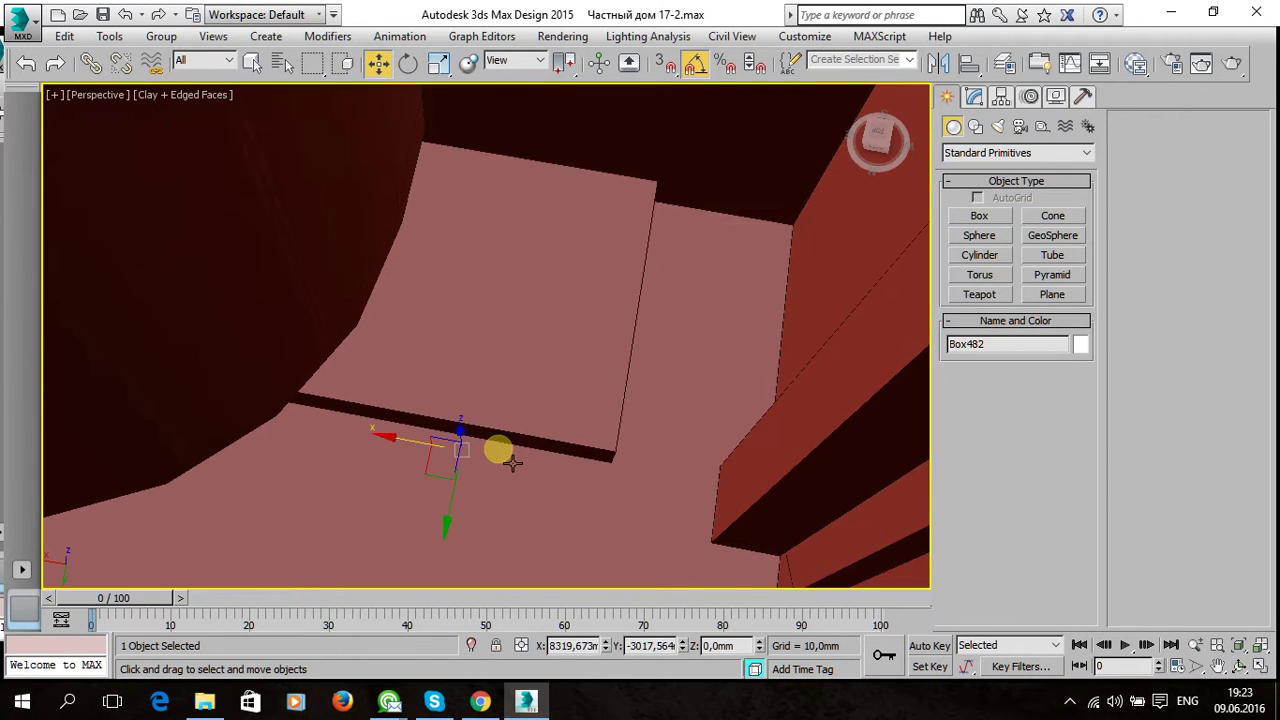
scroll(512, 462, down, 4)
scroll(512, 462, down, 4)
mouse_move(505, 433)
alt+middle_down()
mouse_move(491, 409)
mouse_move(491, 420)
alt+middle_up()
drag(491, 420, 495, 304)
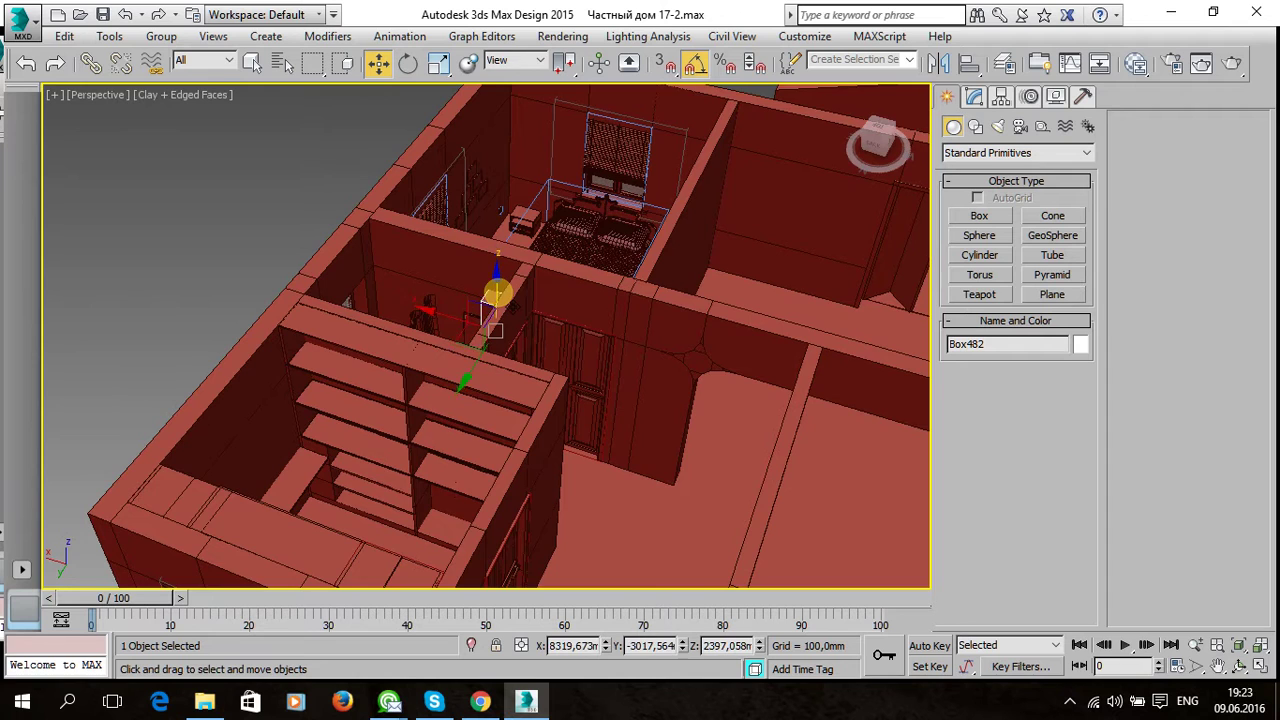
Adjust Box482's height on the wall to Z 1894,915 mm.
scroll(497, 293, up, 6)
scroll(626, 386, down, 2)
scroll(620, 388, down, 2)
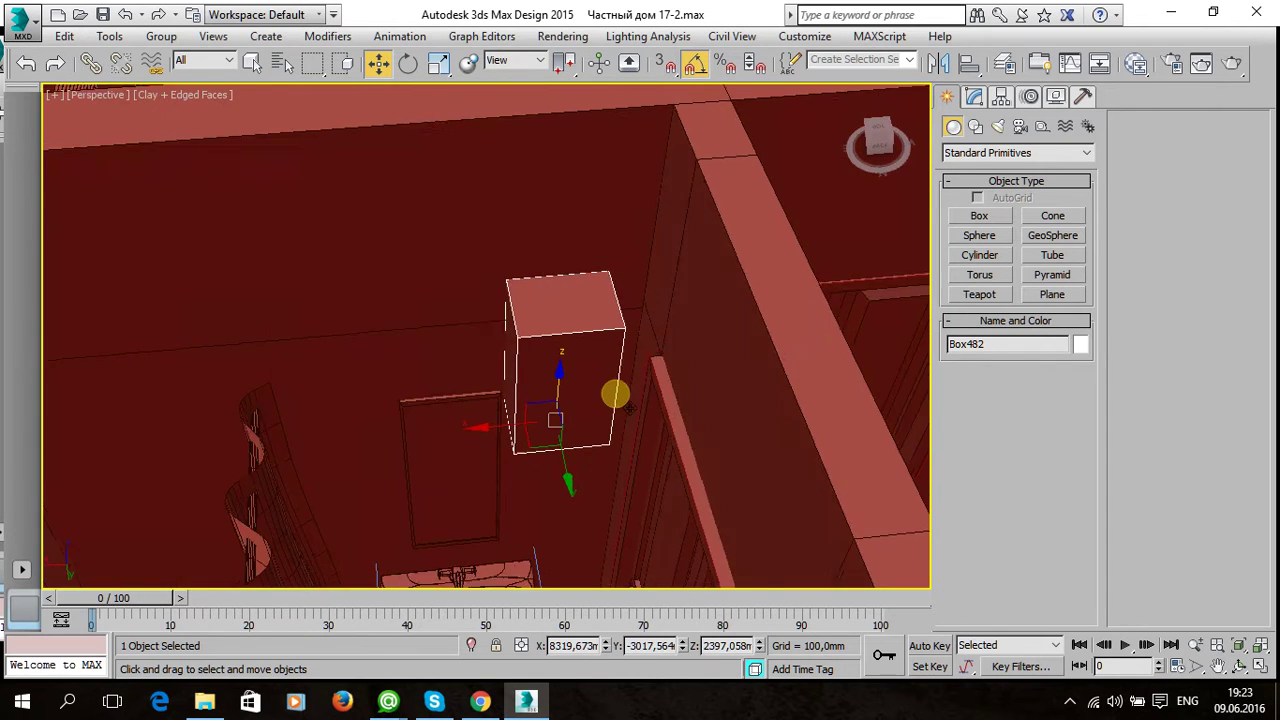
alt+middle_drag(628, 405, 571, 412)
mouse_move(573, 400)
mouse_down()
mouse_move(570, 504)
mouse_move(566, 490)
mouse_up()
mouse_move(566, 490)
alt+middle_down()
mouse_move(578, 482)
mouse_move(533, 476)
alt+middle_up()
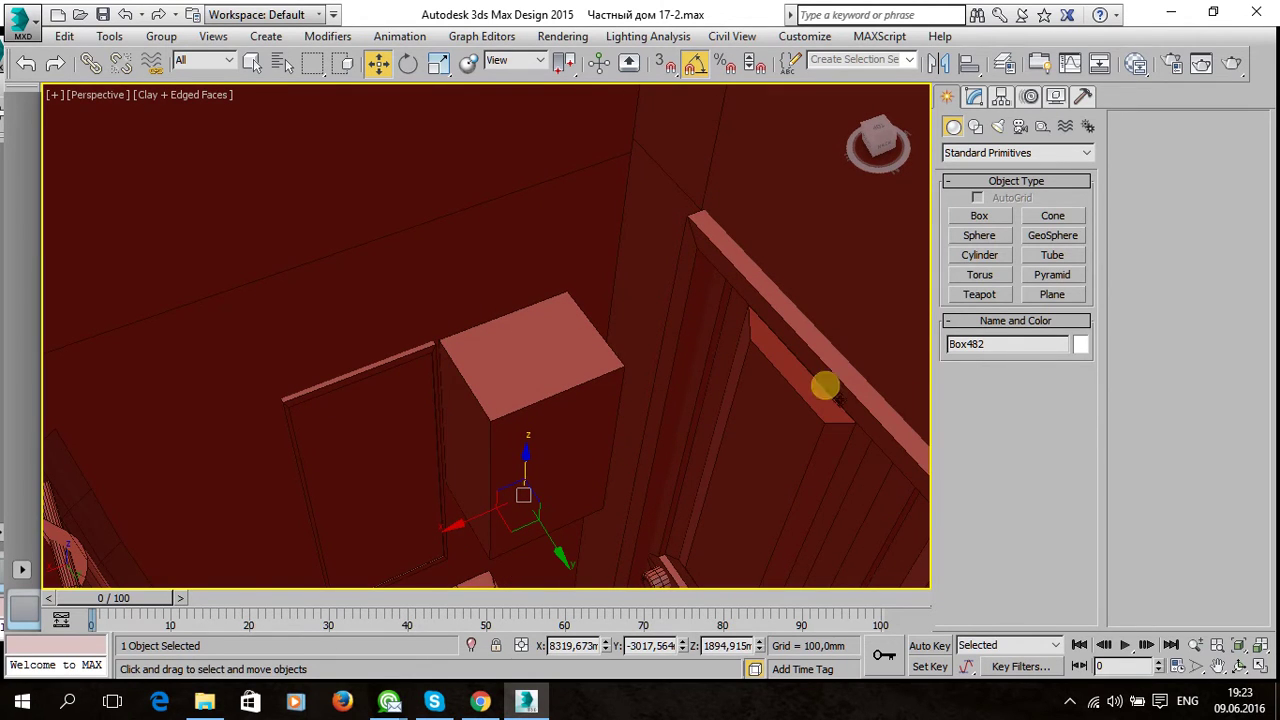
Set Box482's length to 148,773 mm and width to 166,594 mm.
click(975, 98)
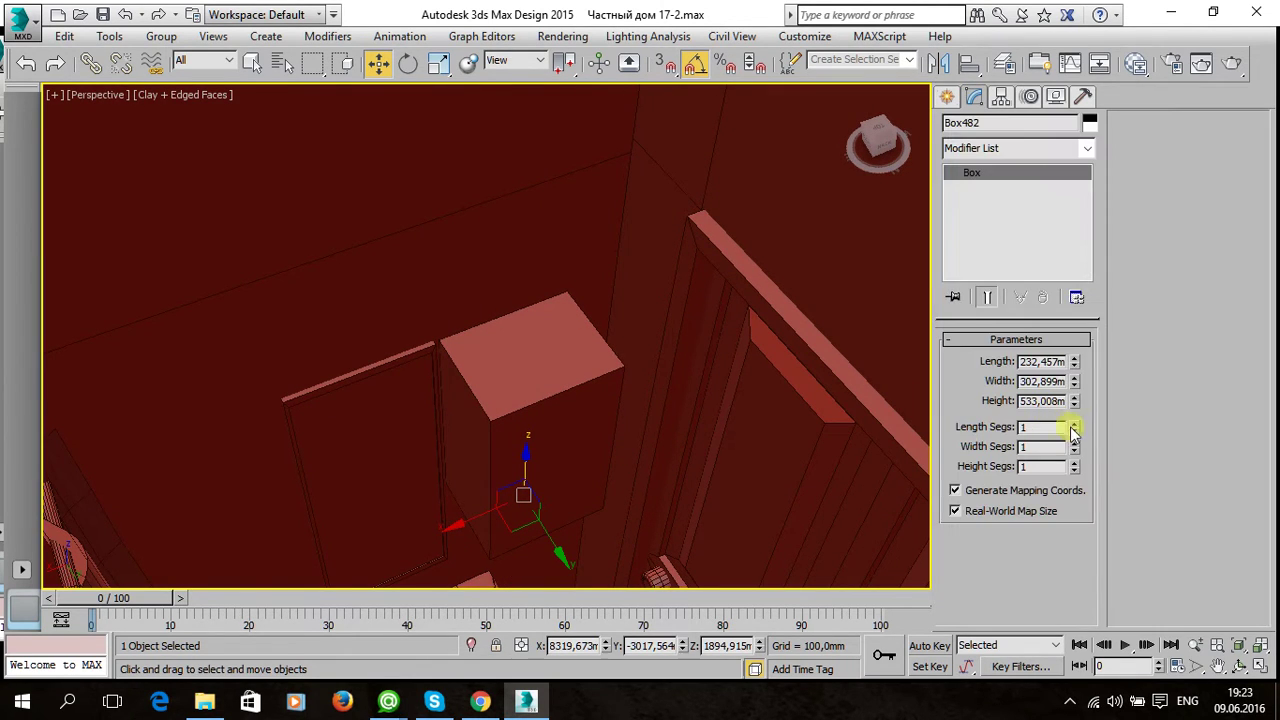
mouse_move(1077, 383)
mouse_down()
mouse_move(1066, 409)
mouse_move(1077, 427)
mouse_up()
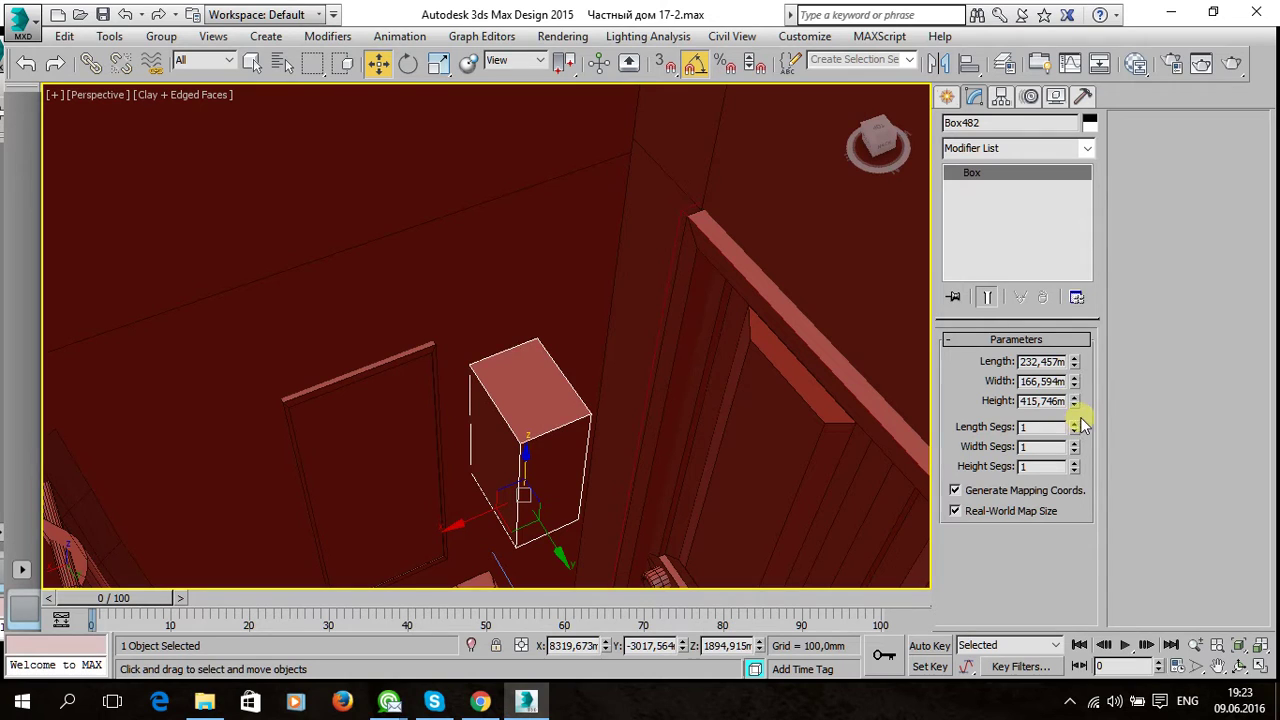
key(ctrl+z)
drag(1076, 363, 1098, 418)
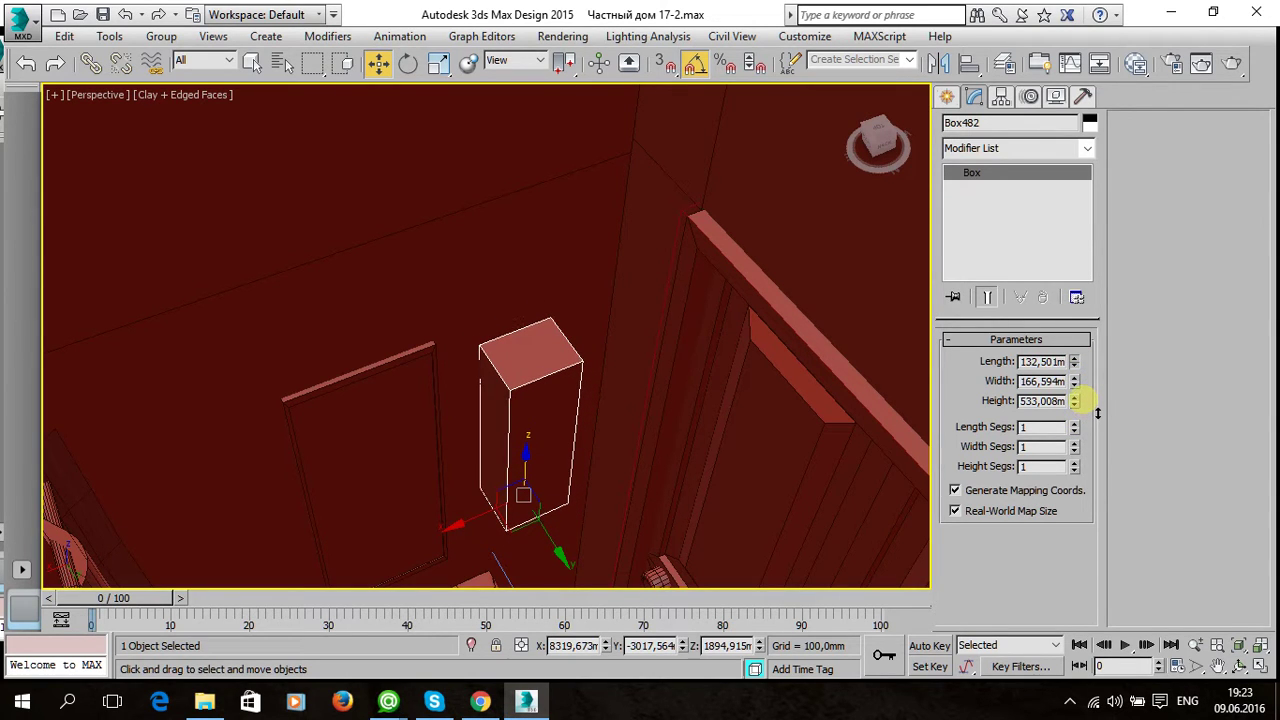
drag(1096, 406, 1096, 406)
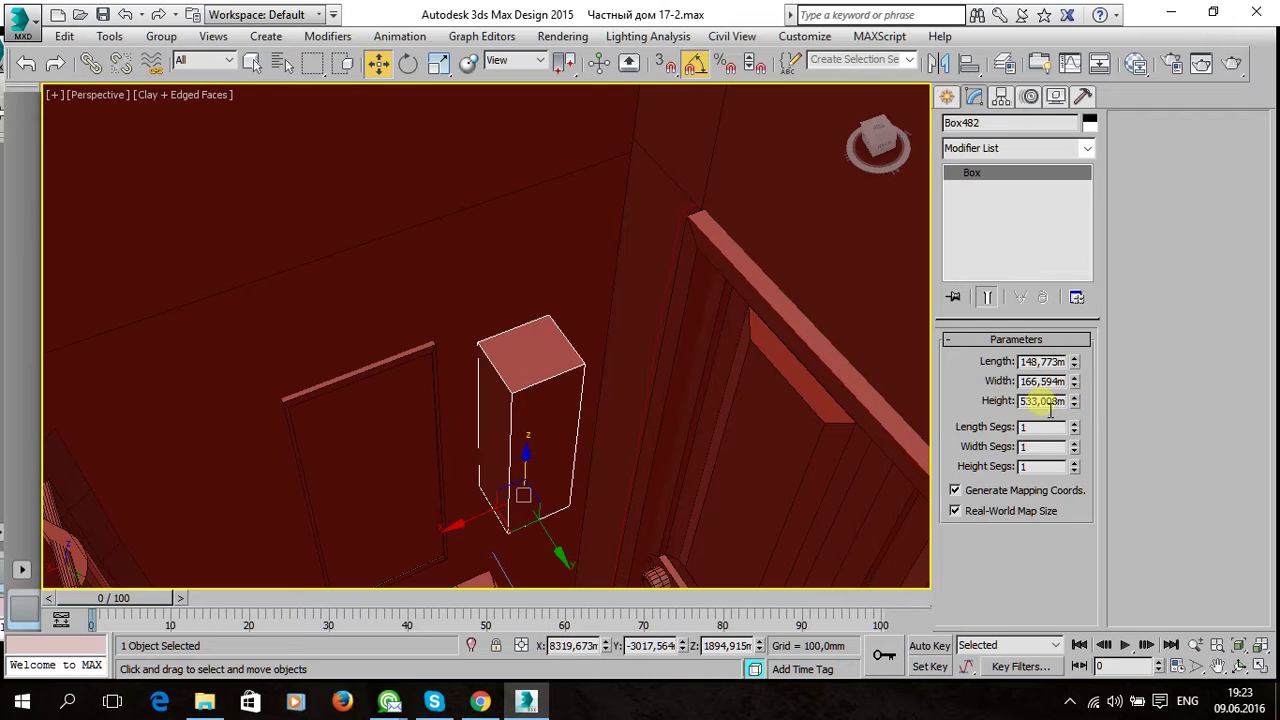
With 3D snap on, snap the box's corner to the beam end, at X 8400,413 mm.
middle_drag(530, 368, 528, 349)
key(s)
scroll(508, 343, up, 3)
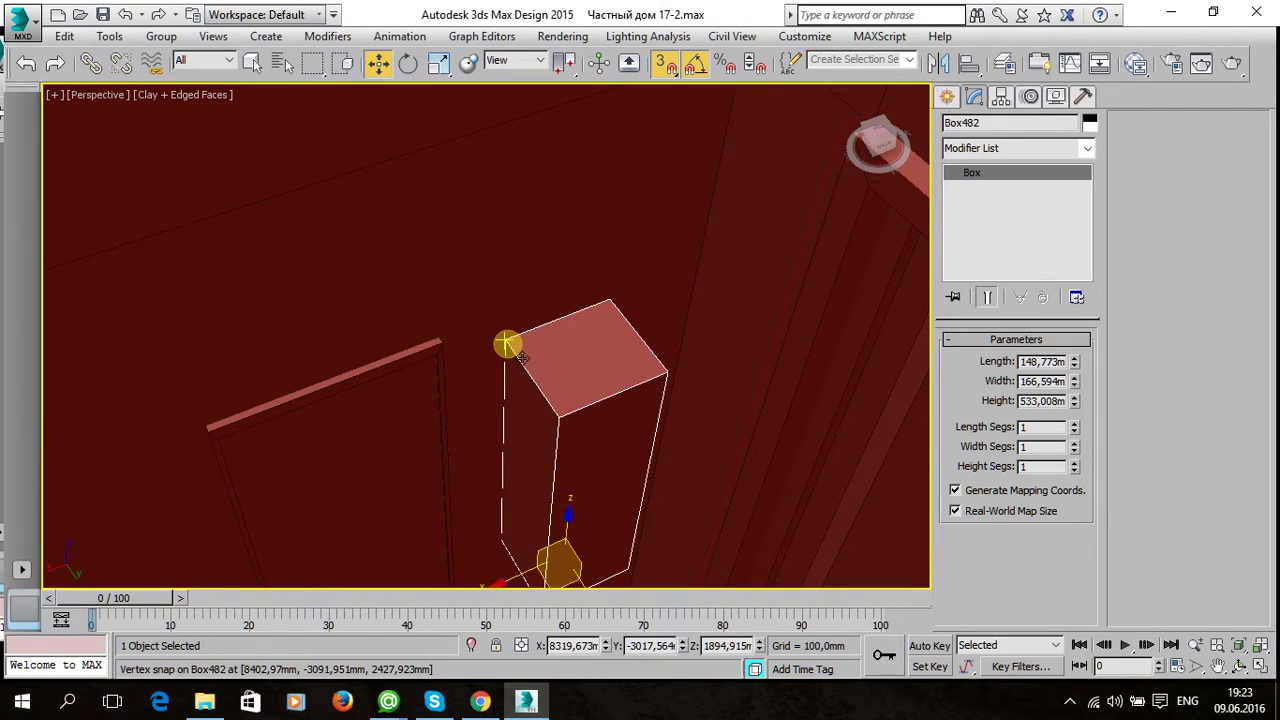
drag(505, 343, 446, 344)
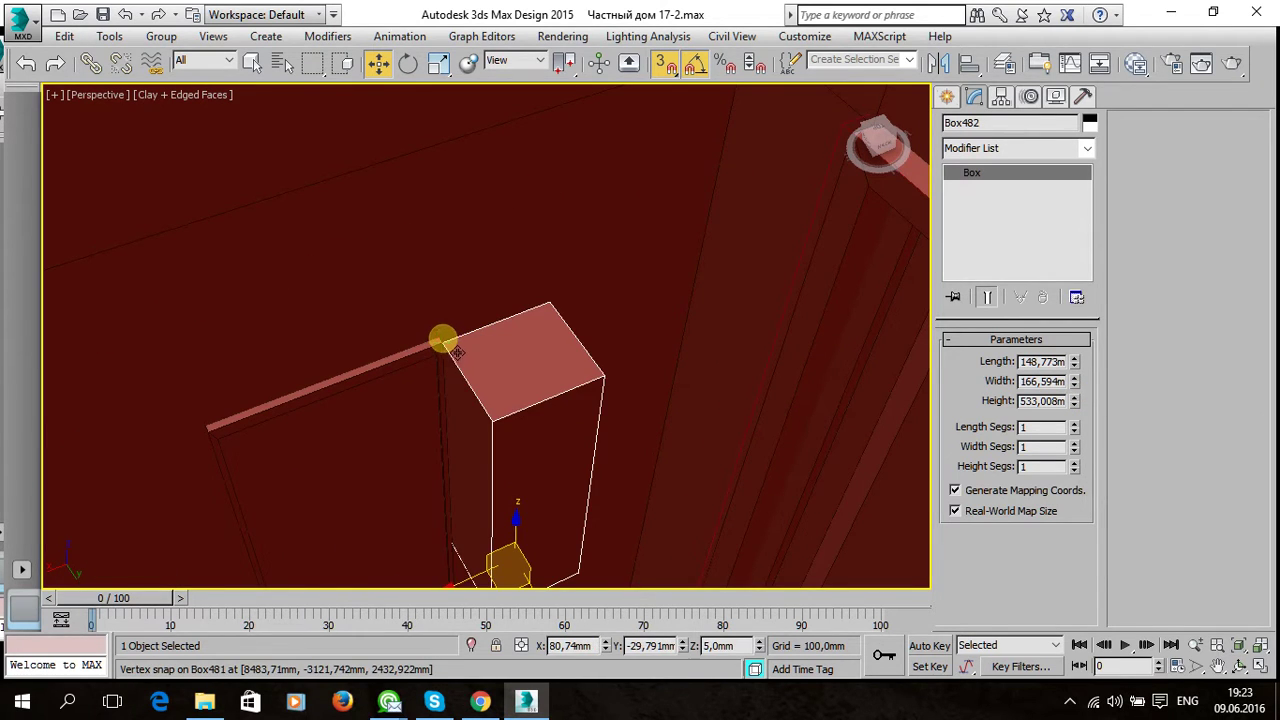
mouse_move(546, 373)
alt+middle_down()
mouse_move(507, 383)
mouse_move(654, 230)
alt+middle_up()
mouse_move(614, 396)
alt+middle_down()
mouse_move(612, 300)
mouse_move(606, 450)
mouse_move(560, 366)
mouse_move(621, 415)
mouse_move(611, 432)
alt+middle_up()
scroll(621, 415, down, 2)
scroll(611, 432, up, 2)
scroll(607, 439, up, 2)
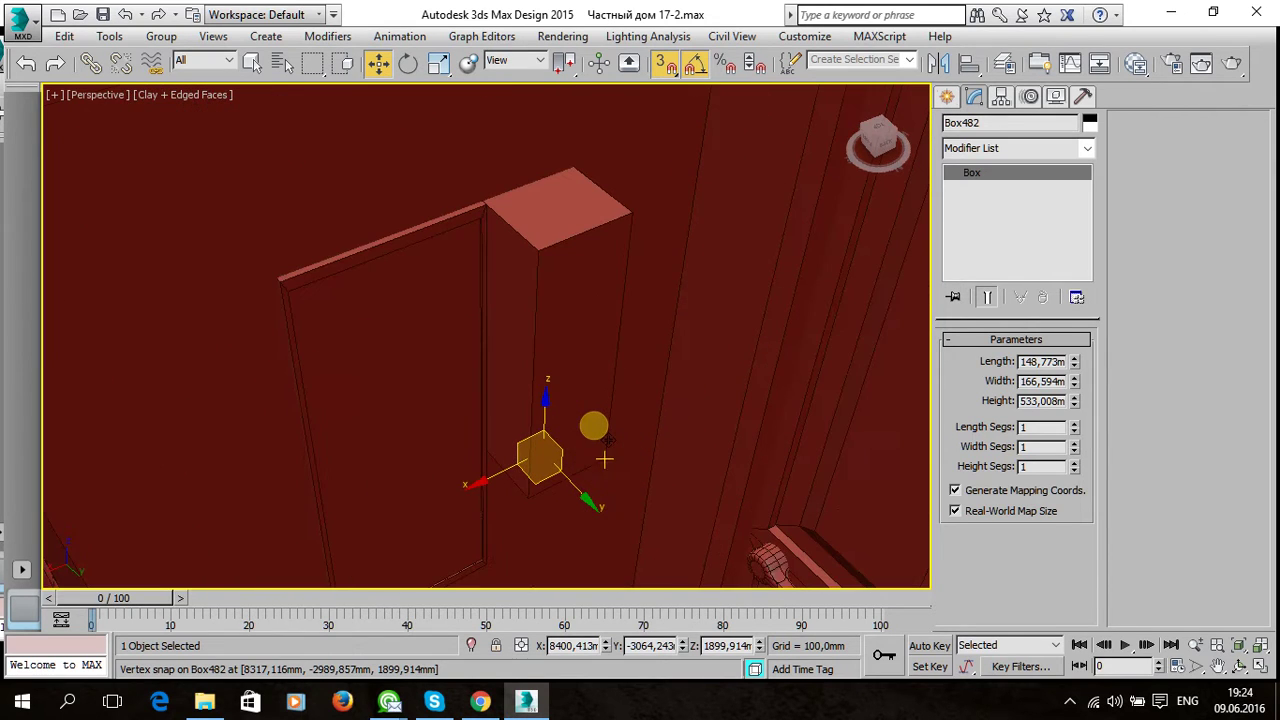
alt+middle_drag(576, 463, 576, 409)
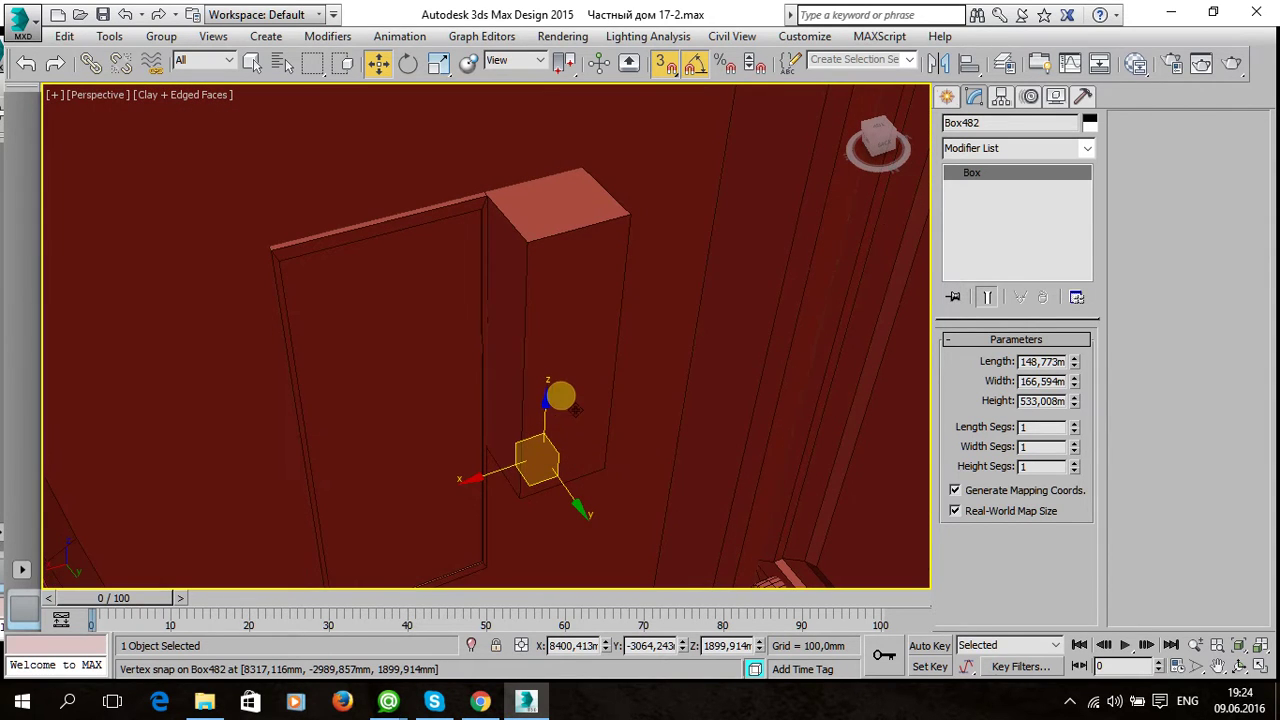
Convert Box482 to an Editable Poly, undoing a mistaken Deformable gPoly conversion.
right_click(562, 398)
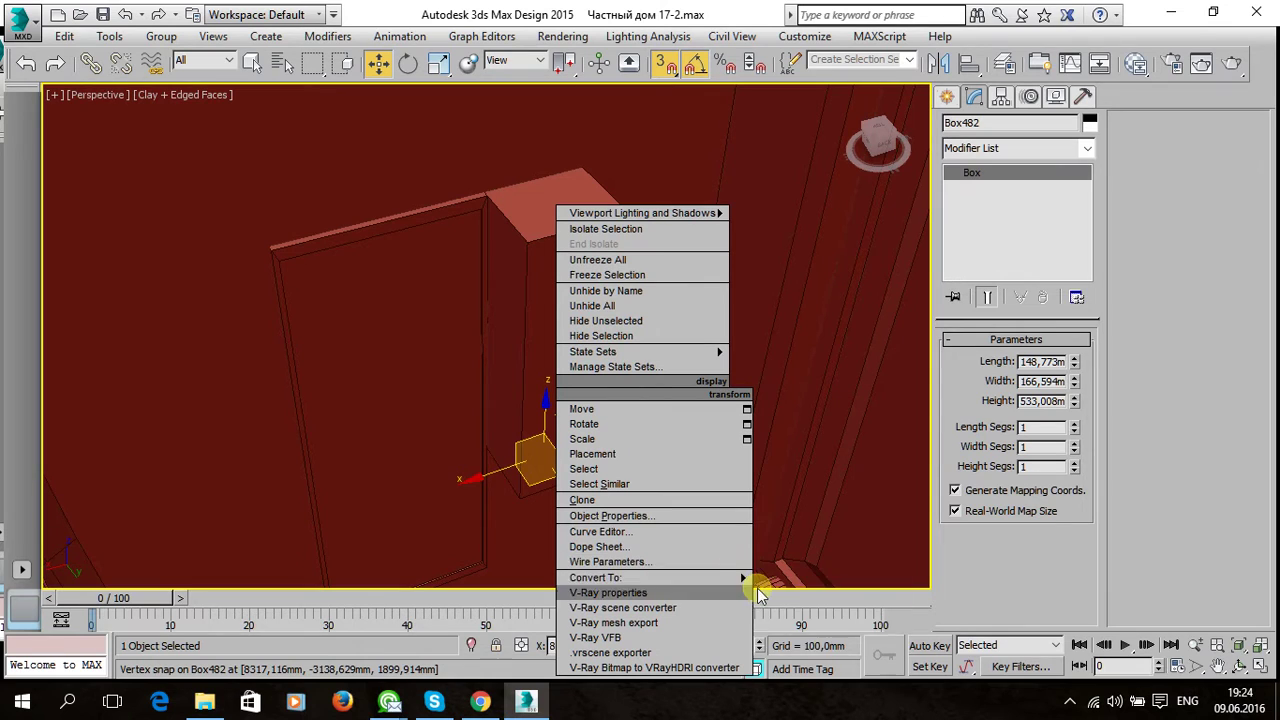
click(790, 607)
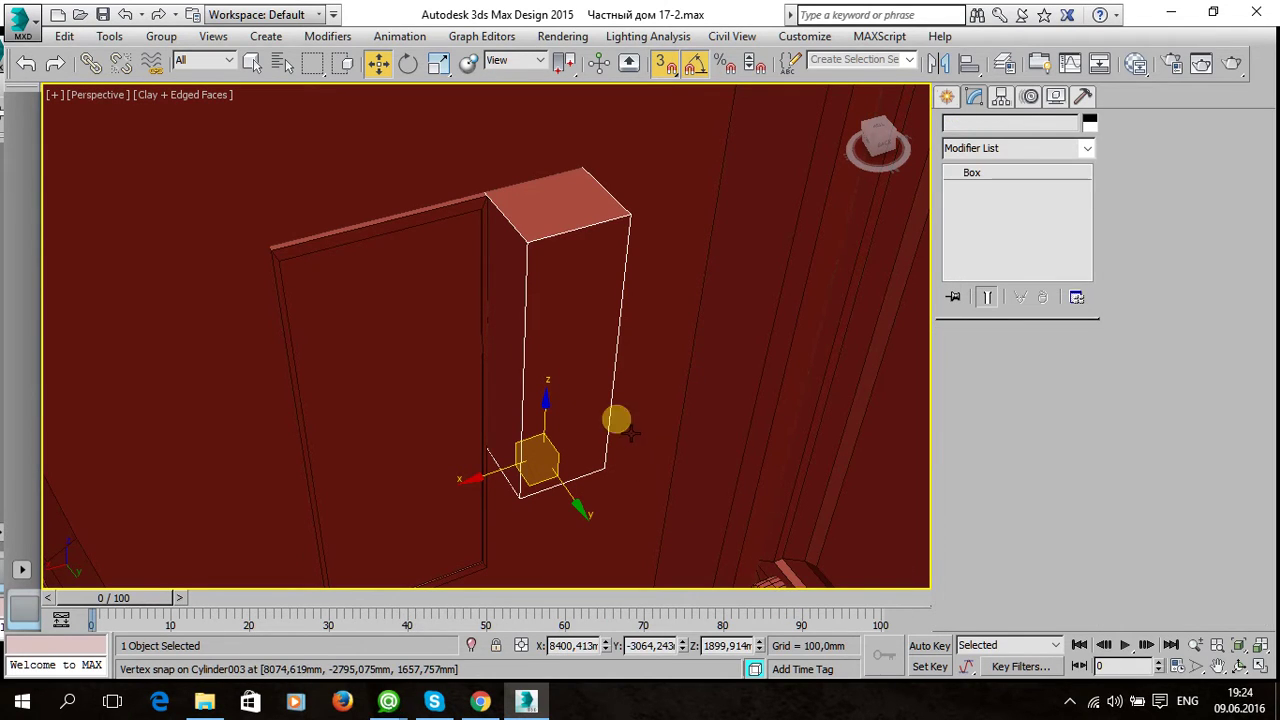
right_click(572, 388)
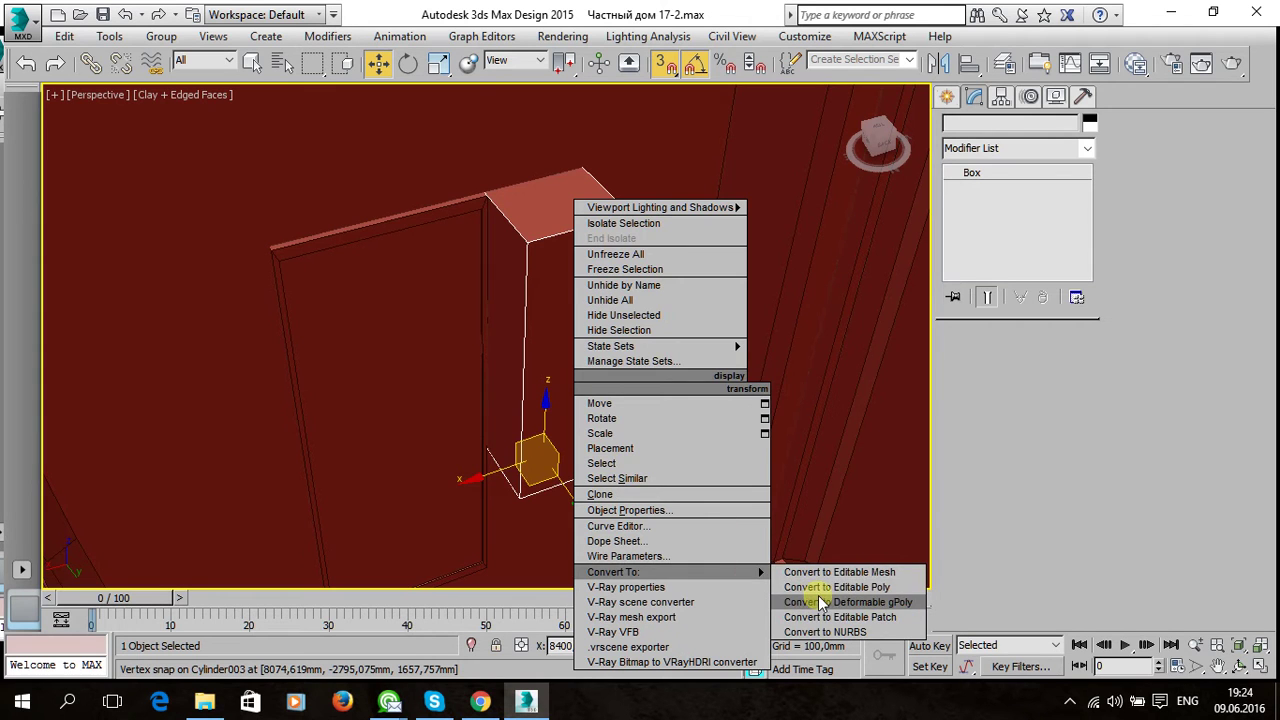
click(833, 587)
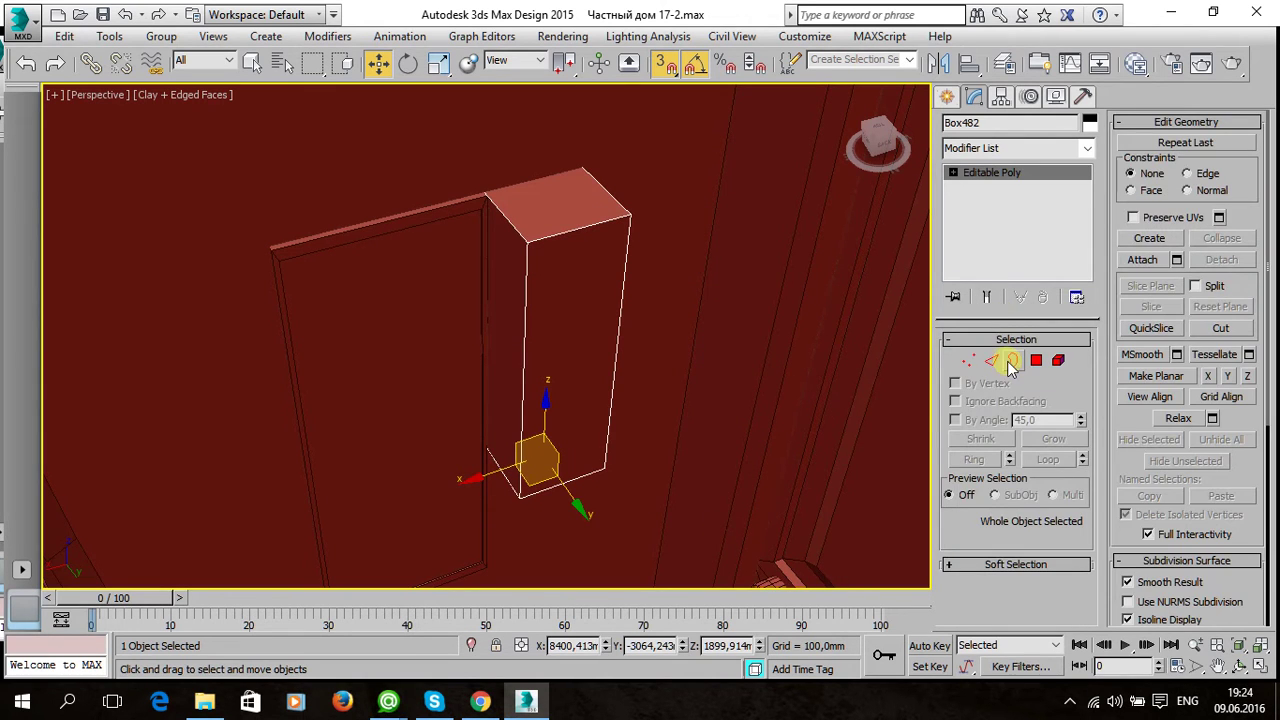
Connect two opposite vertical edges with a new edge and move it down near the base.
click(990, 361)
click(526, 374)
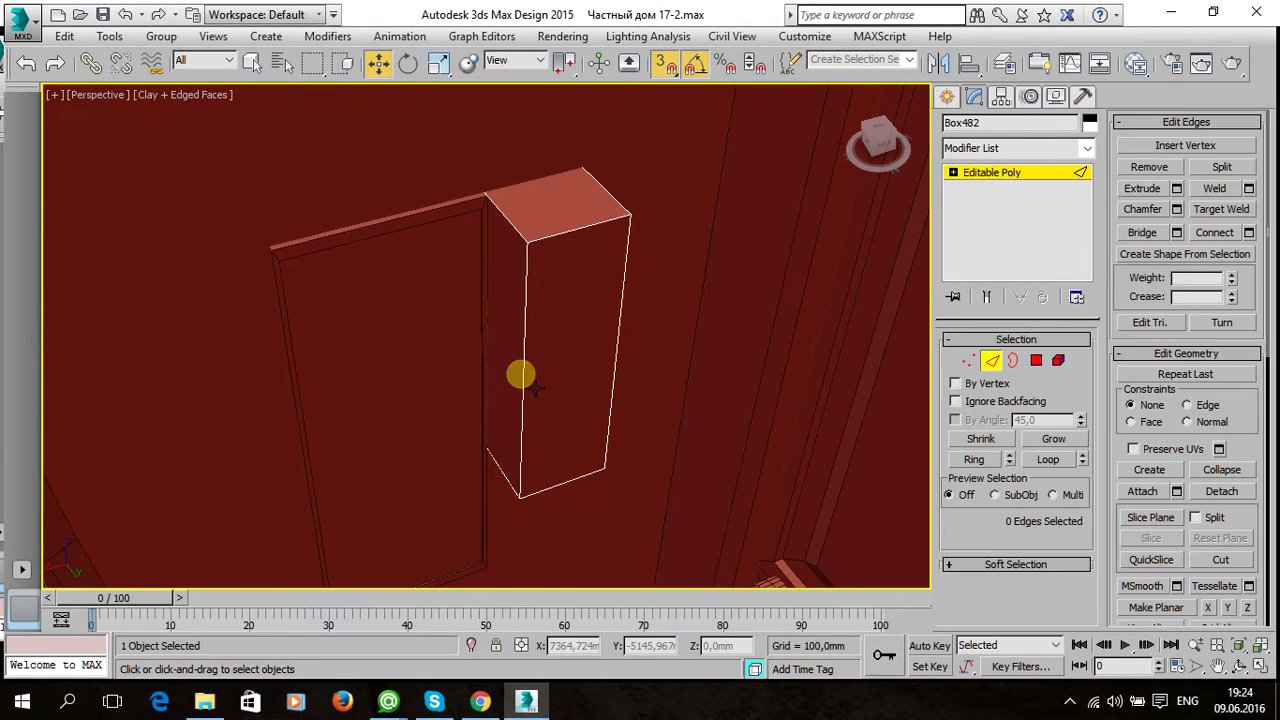
ctrl+click(612, 370)
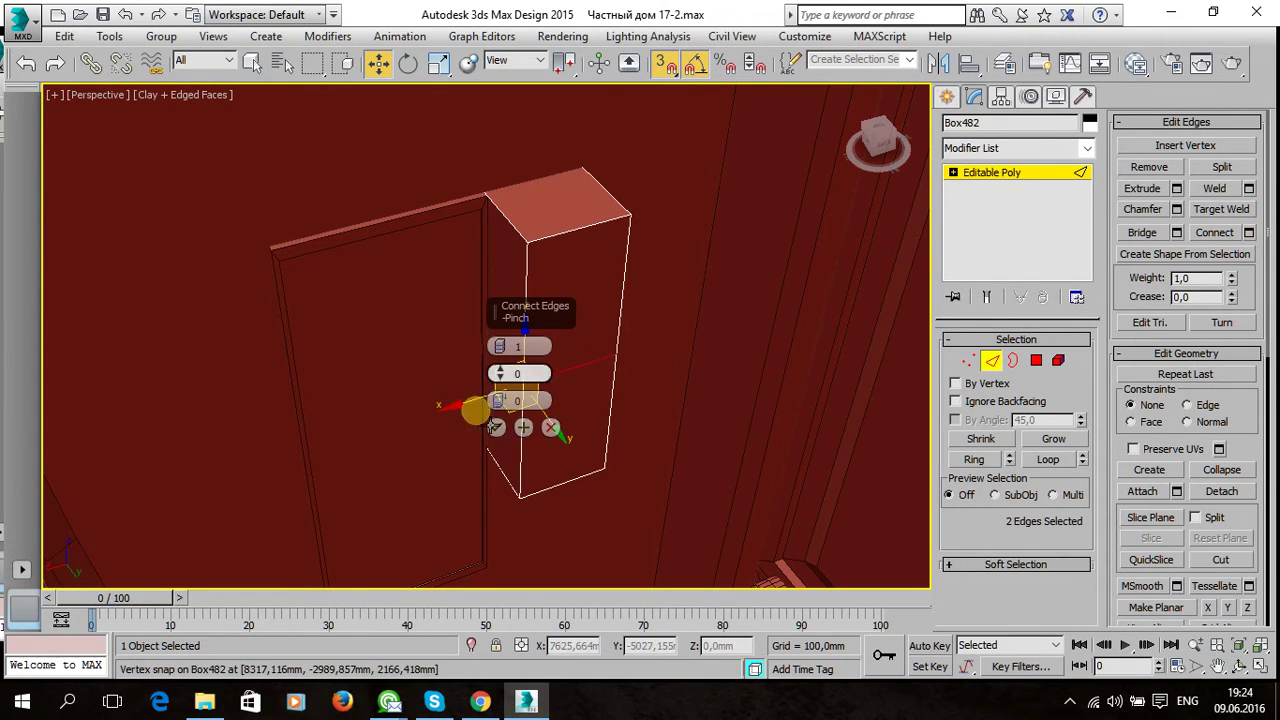
click(500, 428)
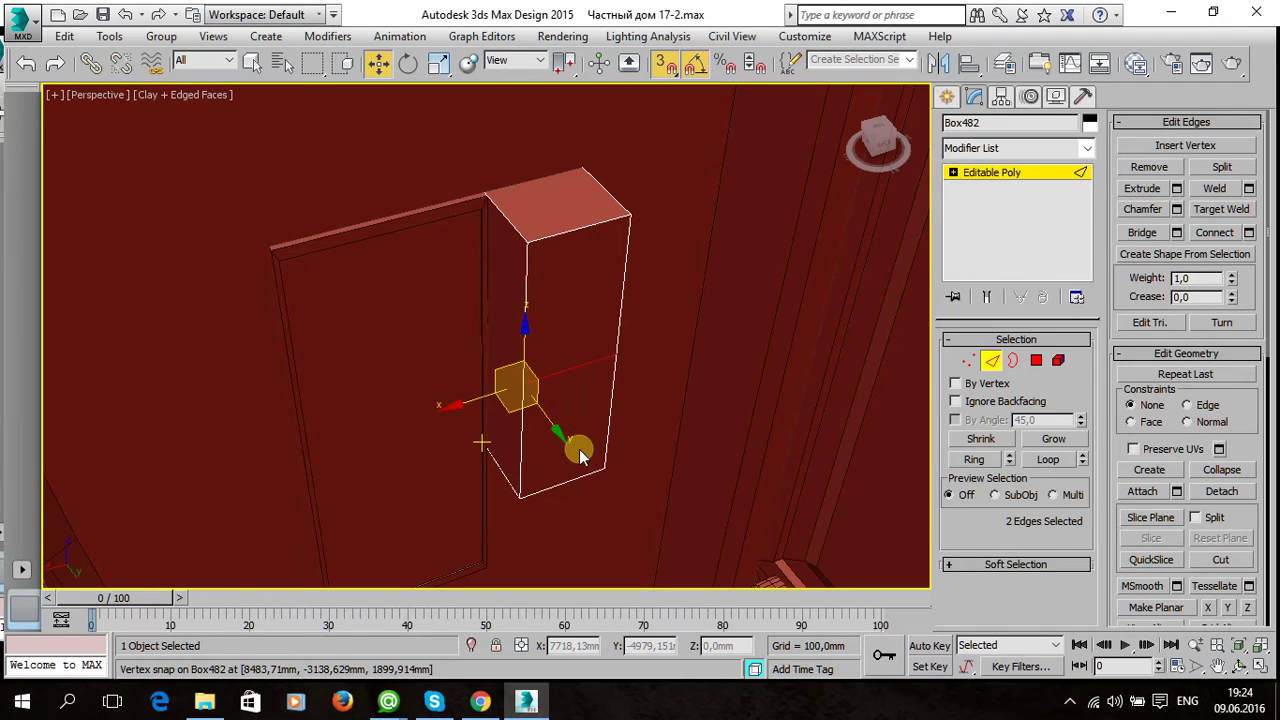
key(s)
drag(575, 335, 587, 358)
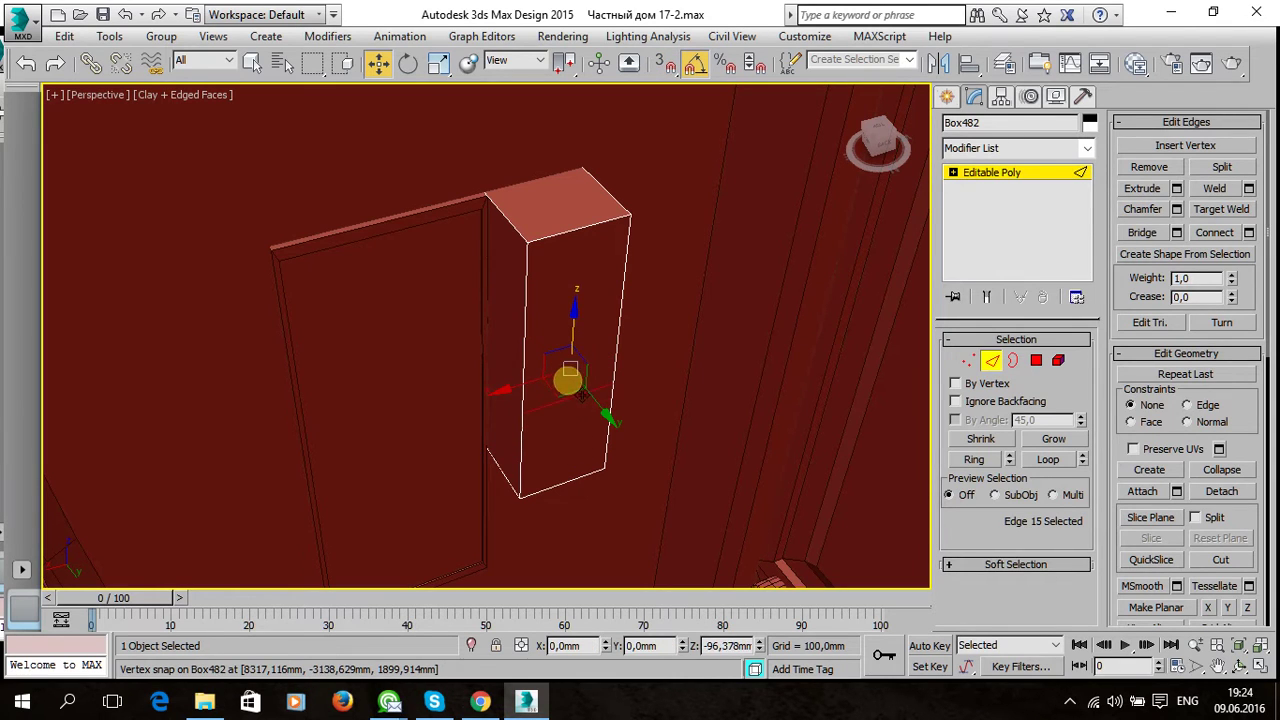
drag(572, 437, 572, 438)
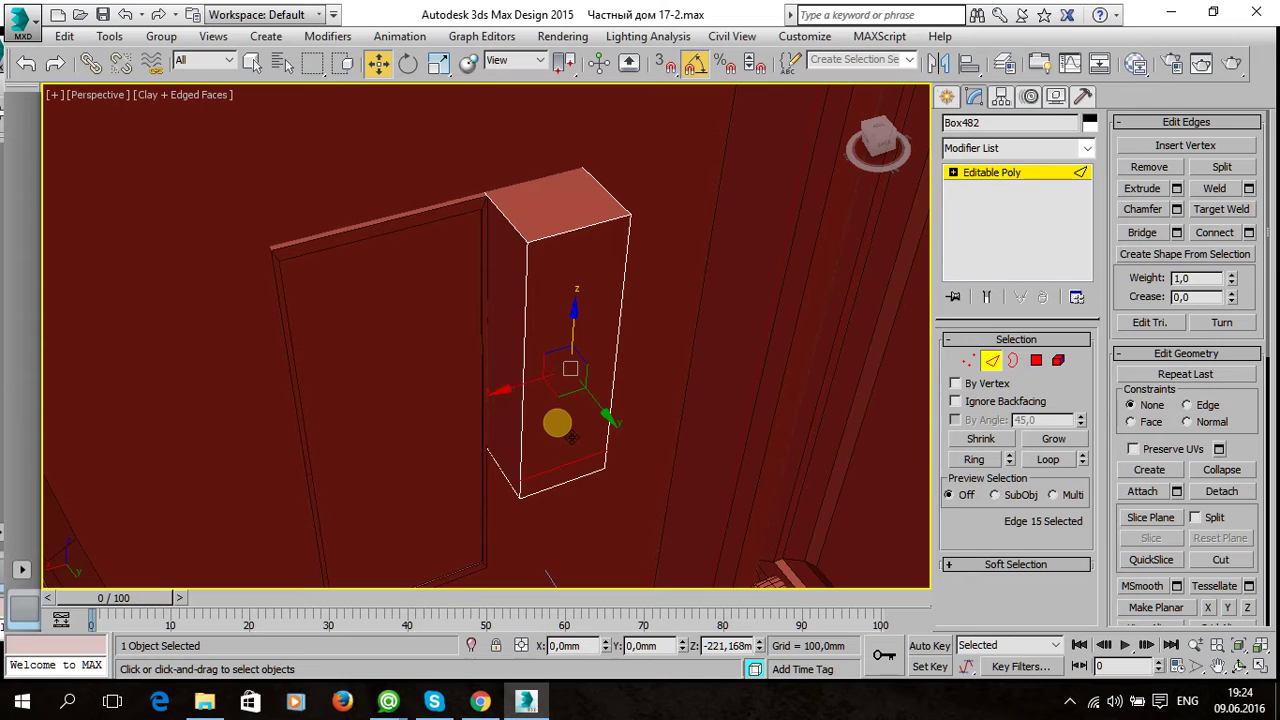
click(1036, 360)
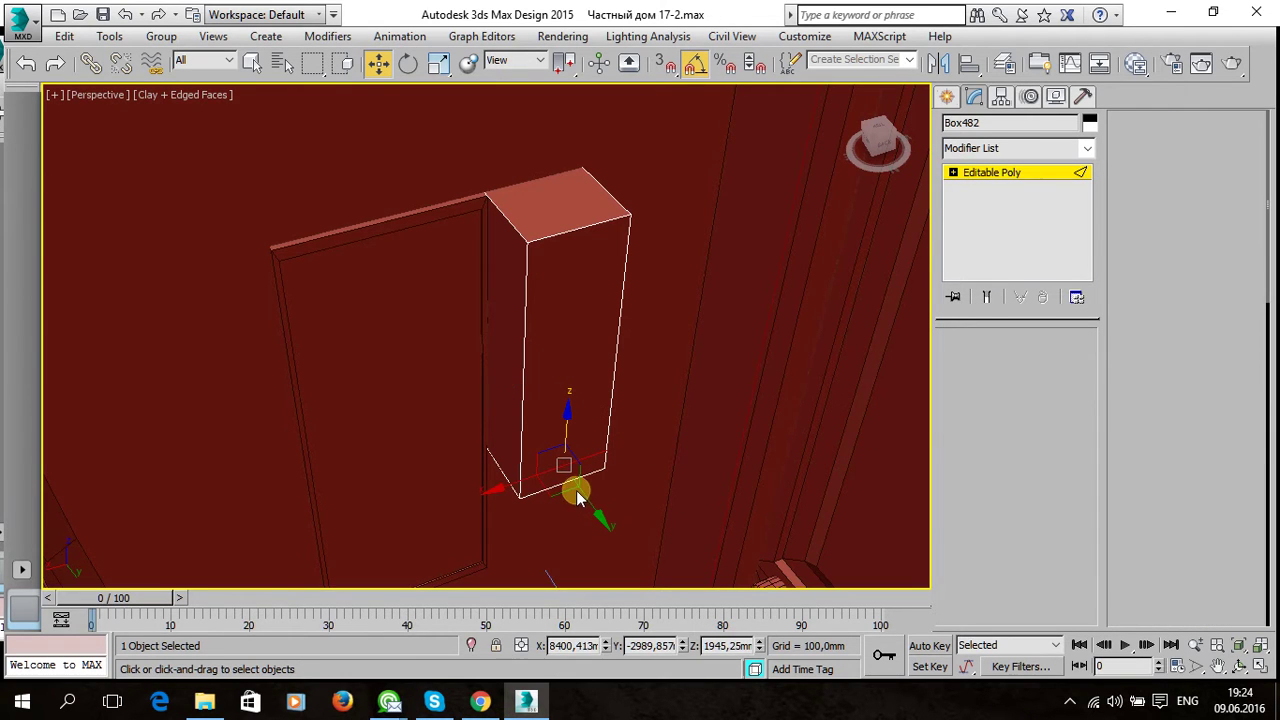
scroll(568, 460, up, 2)
scroll(560, 478, up, 2)
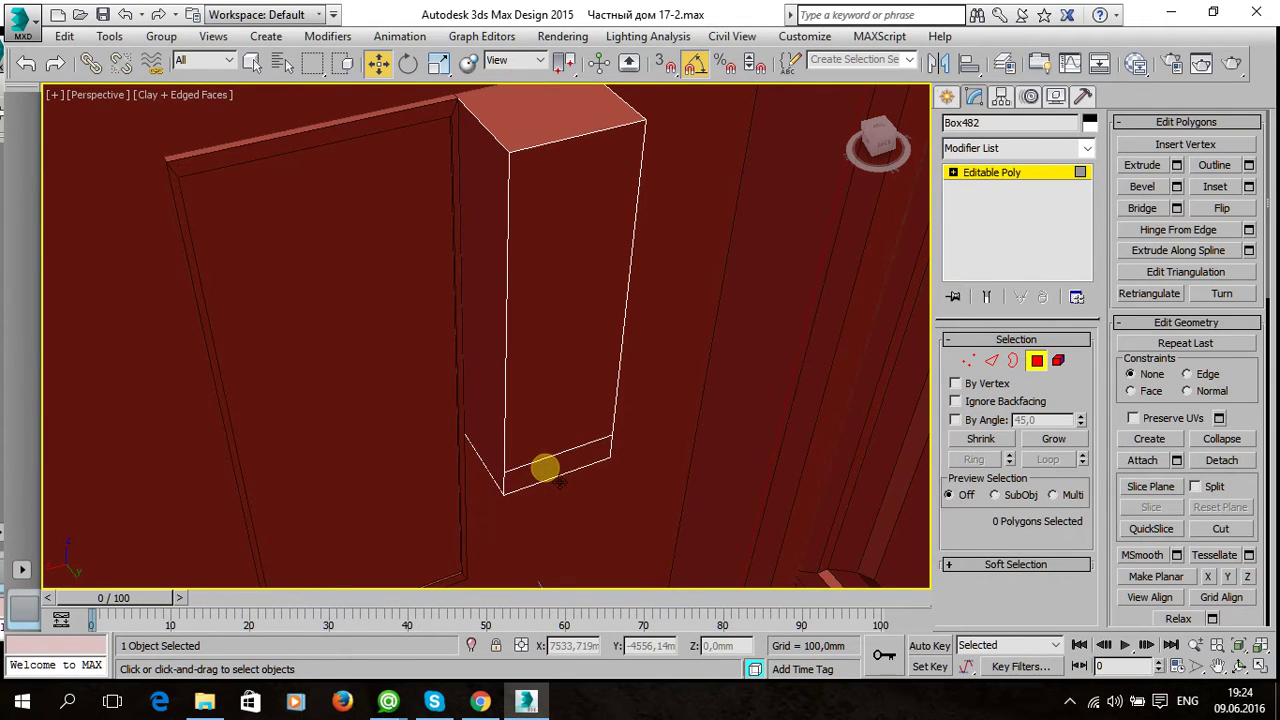
Extrude the tall box's bottom face to form a ledge.
click(575, 480)
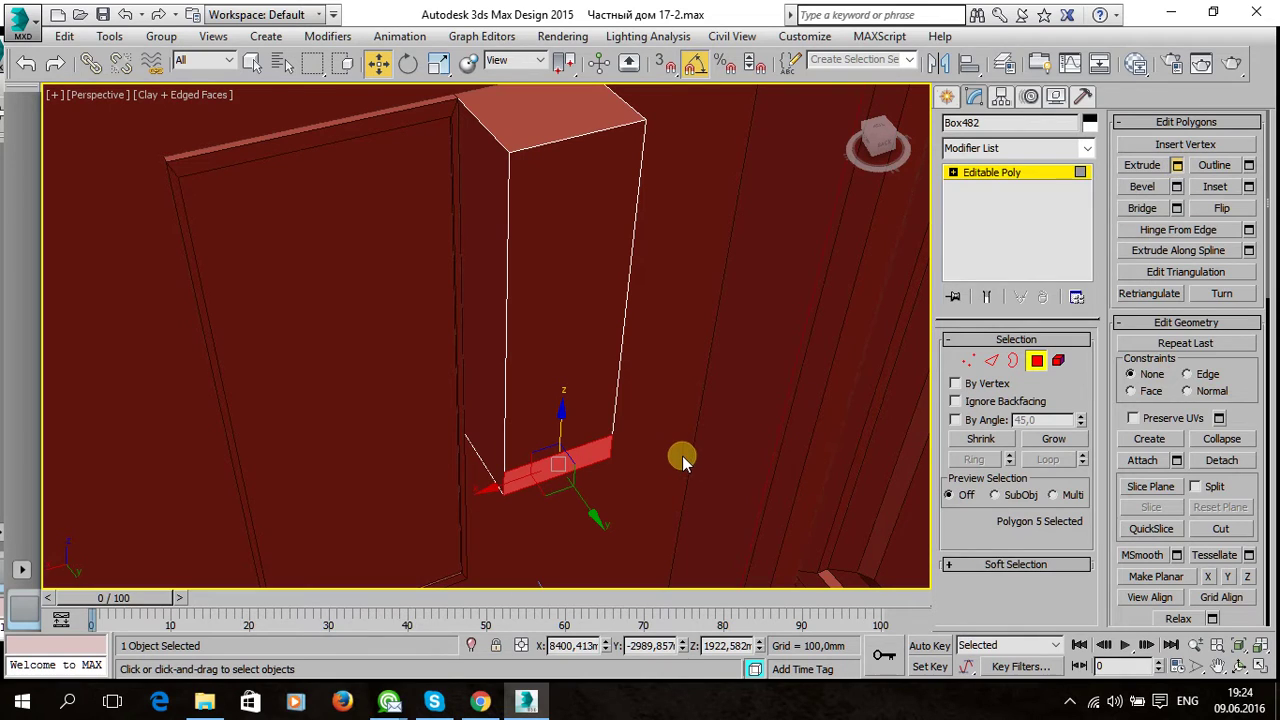
key(shift+e)
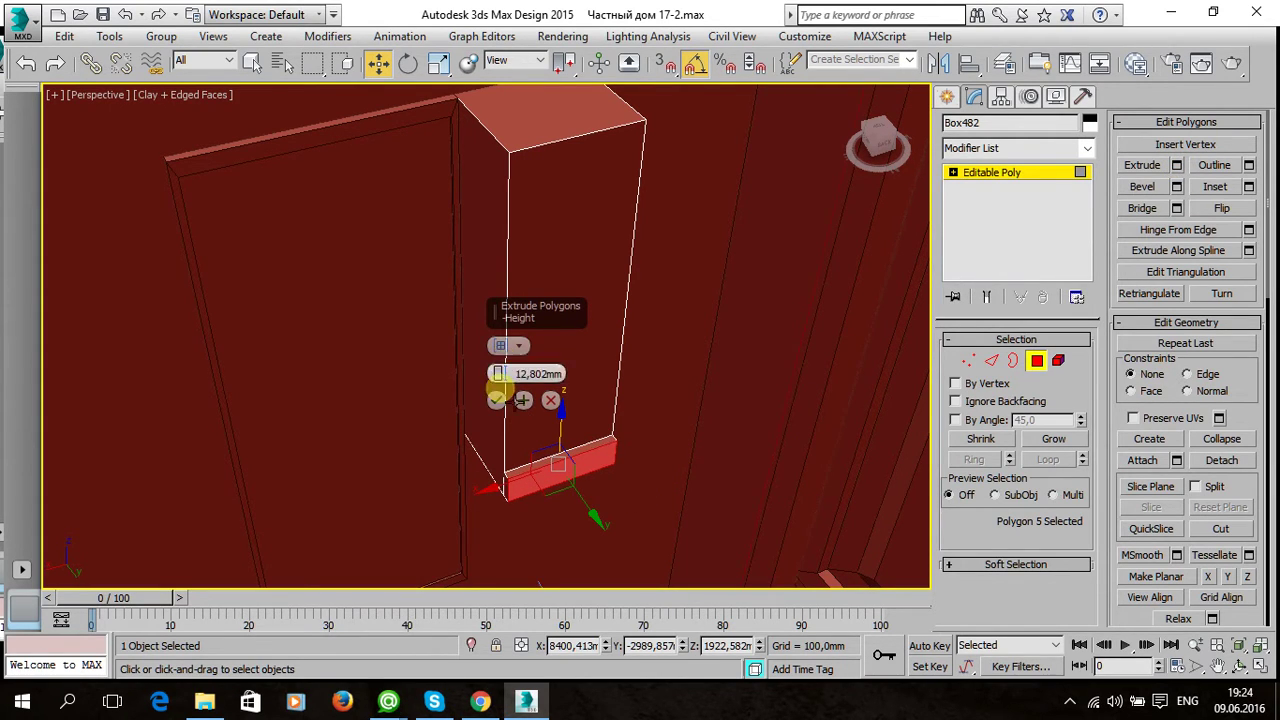
click(495, 400)
mouse_move(600, 451)
alt+middle_down()
mouse_move(688, 399)
mouse_move(591, 383)
alt+middle_up()
click(1015, 183)
With snaps on, clone the tall box as instance Box483 beside the panel.
key(s)
mouse_move(655, 233)
mouse_down()
mouse_move(489, 289)
mouse_move(289, 300)
mouse_move(234, 277)
mouse_move(210, 226)
mouse_up()
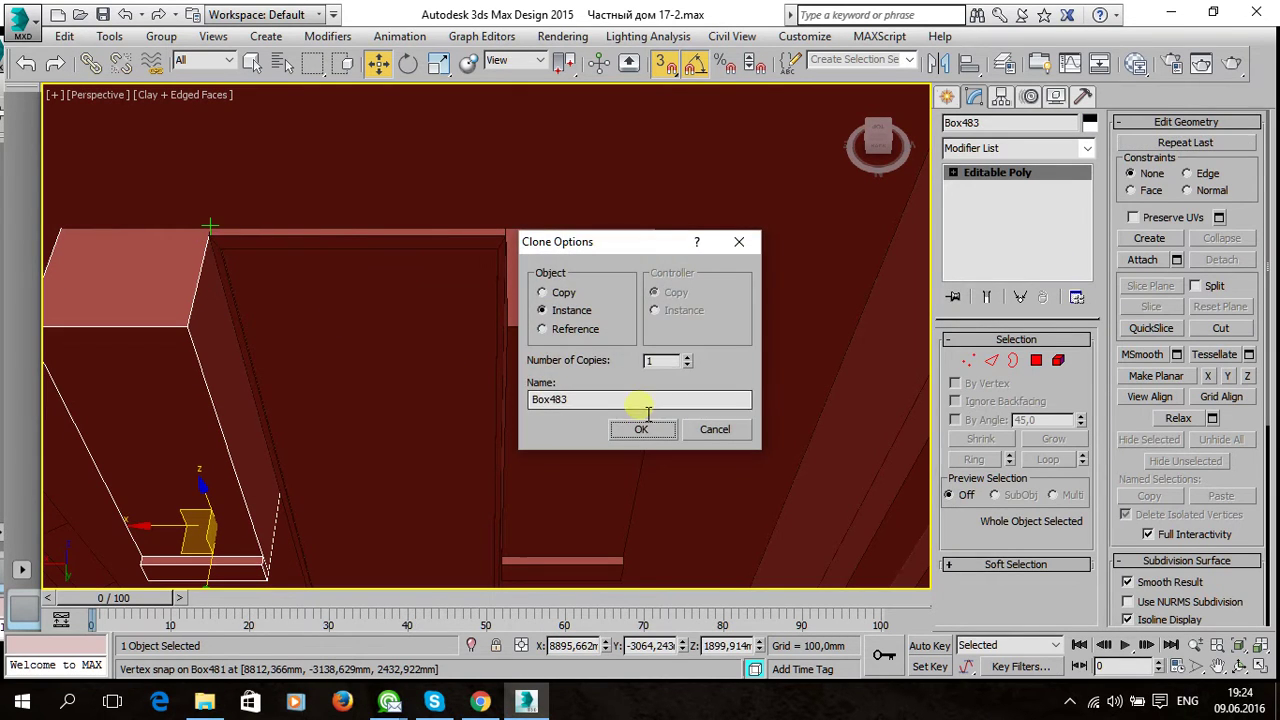
click(604, 427)
mouse_move(501, 376)
alt+middle_down()
mouse_move(512, 358)
mouse_move(540, 362)
alt+middle_up()
Select both tall boxes and the middle panel, and isolate the three pieces.
ctrl+click(403, 366)
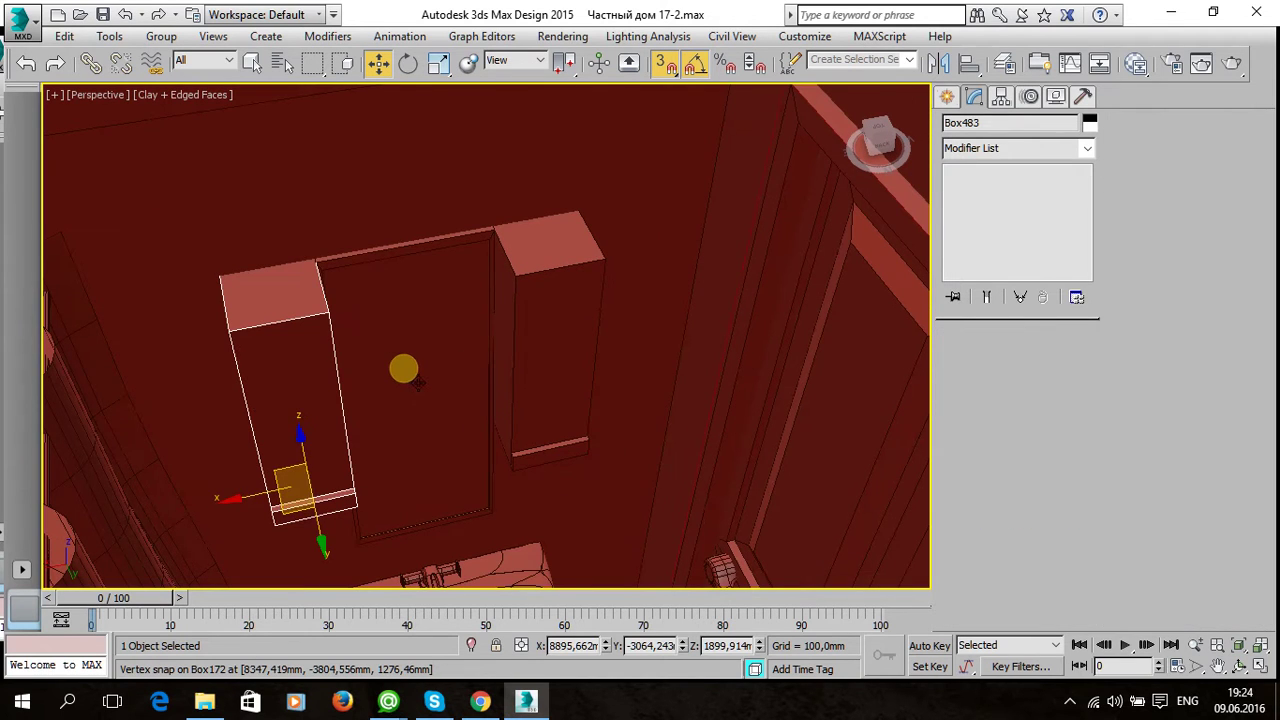
ctrl+click(575, 375)
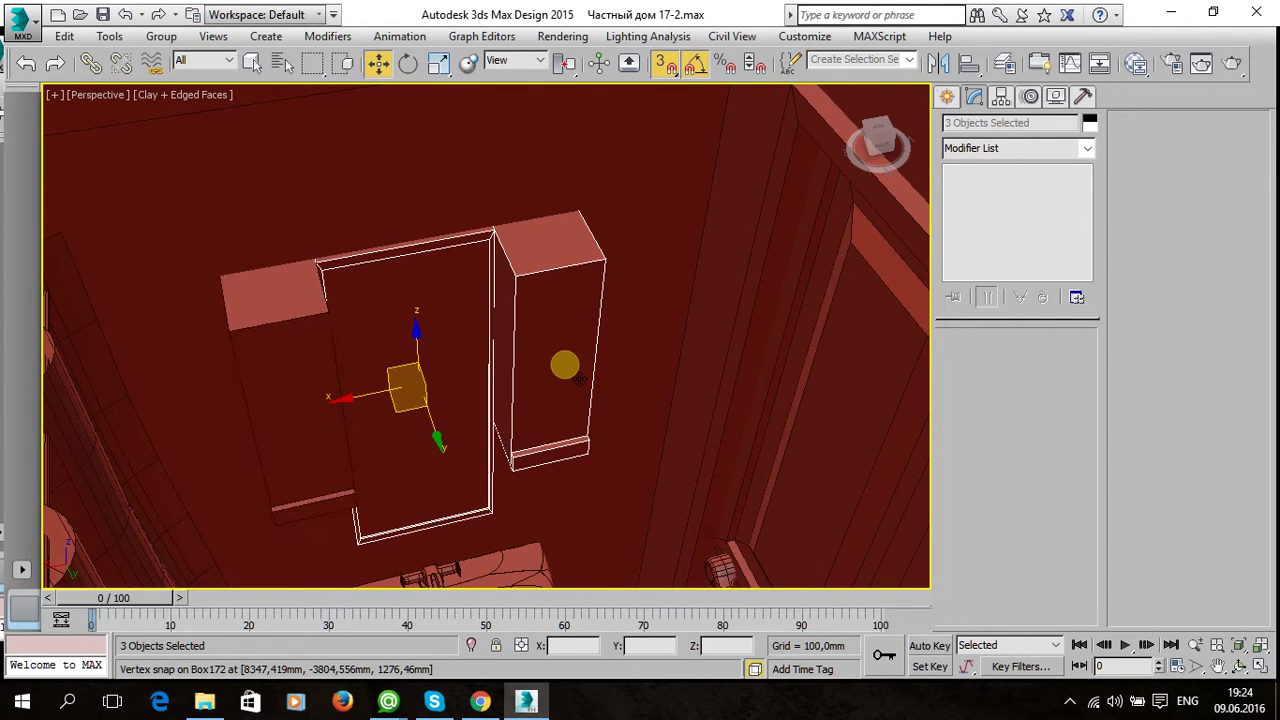
key(alt+q)
mouse_move(432, 426)
alt+middle_down()
mouse_move(452, 394)
mouse_move(550, 352)
alt+middle_up()
Draw a thin box plate, height -10 mm, beneath the tall box.
click(946, 97)
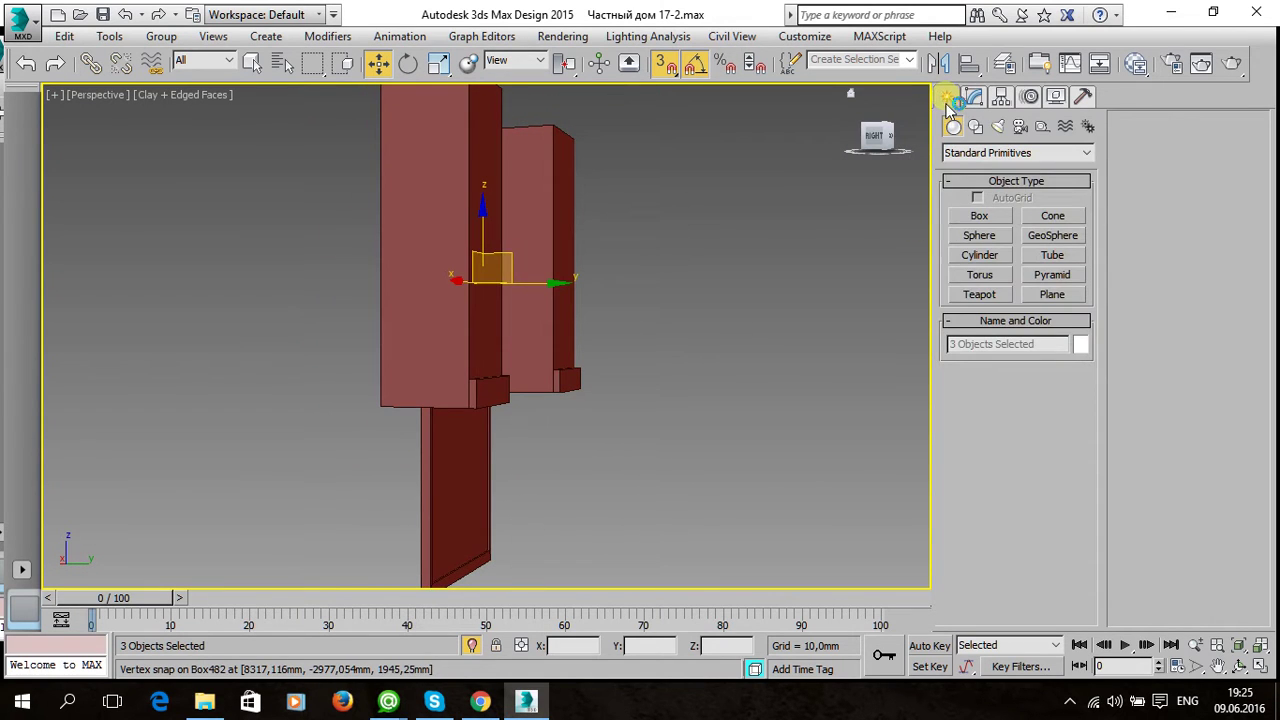
click(977, 218)
mouse_move(471, 429)
alt+middle_down()
mouse_move(477, 380)
mouse_move(423, 323)
alt+middle_up()
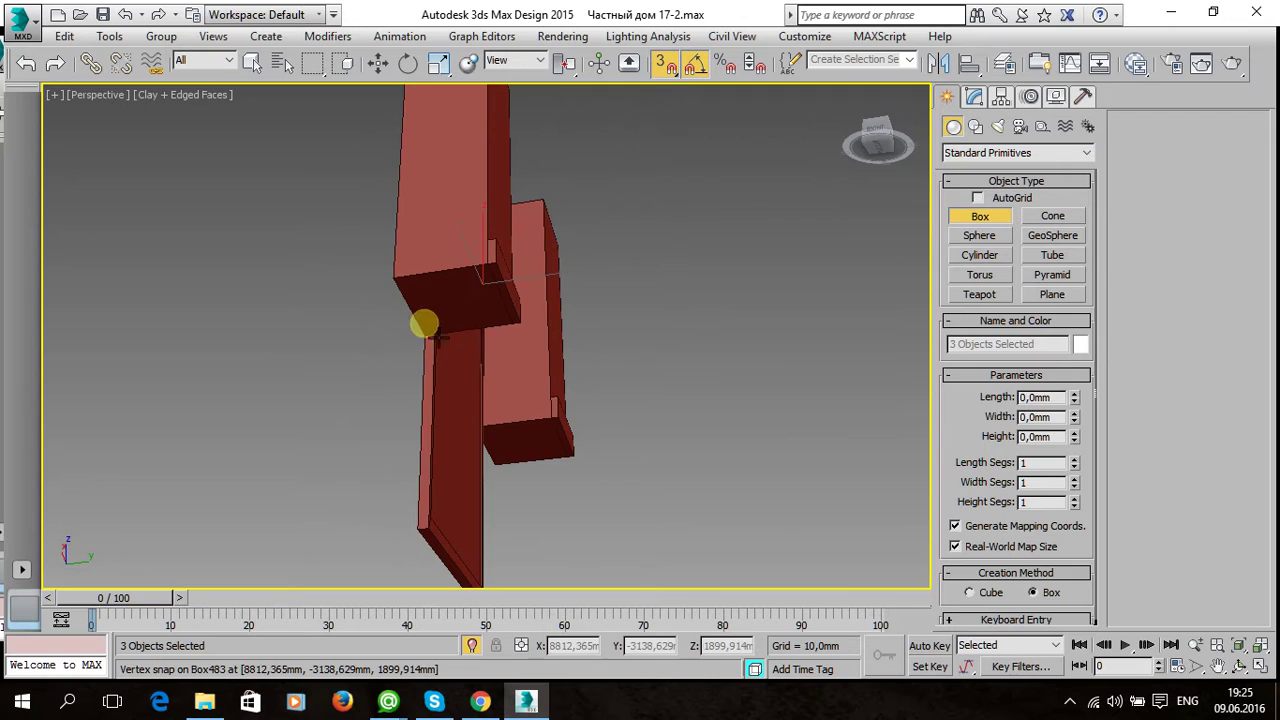
drag(393, 282, 508, 322)
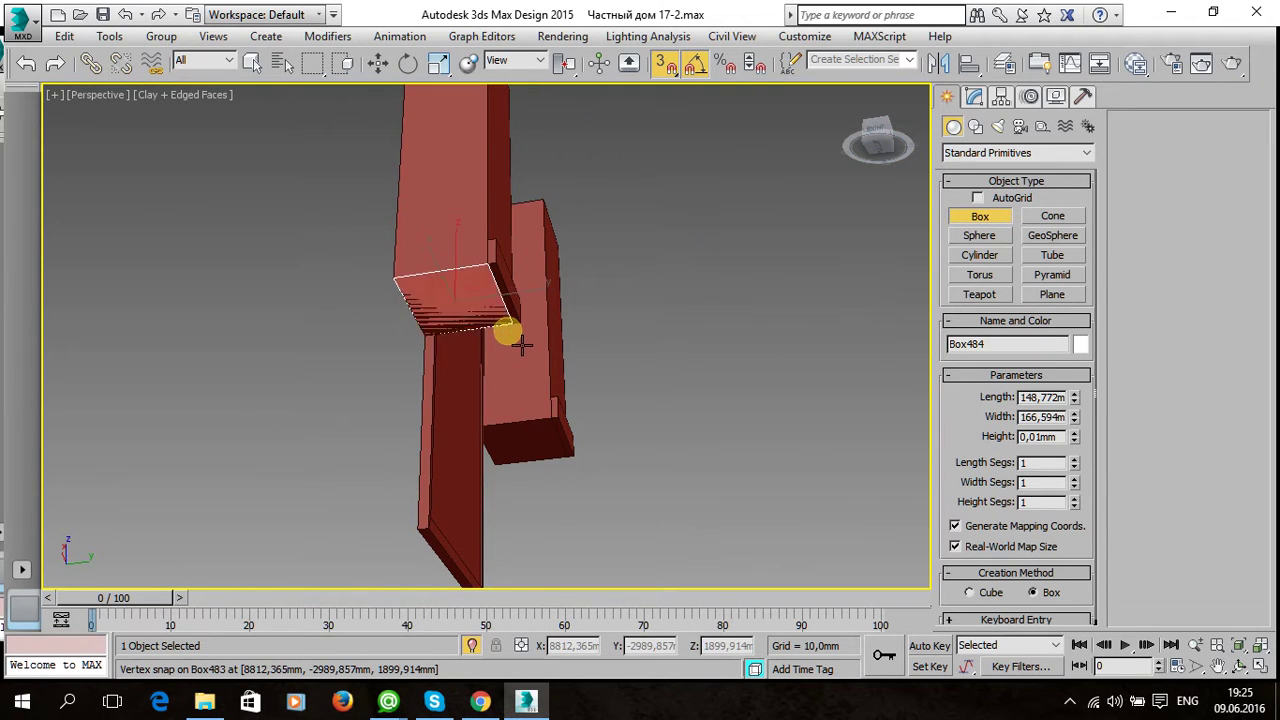
click(520, 343)
alt+middle_drag(520, 348, 489, 374)
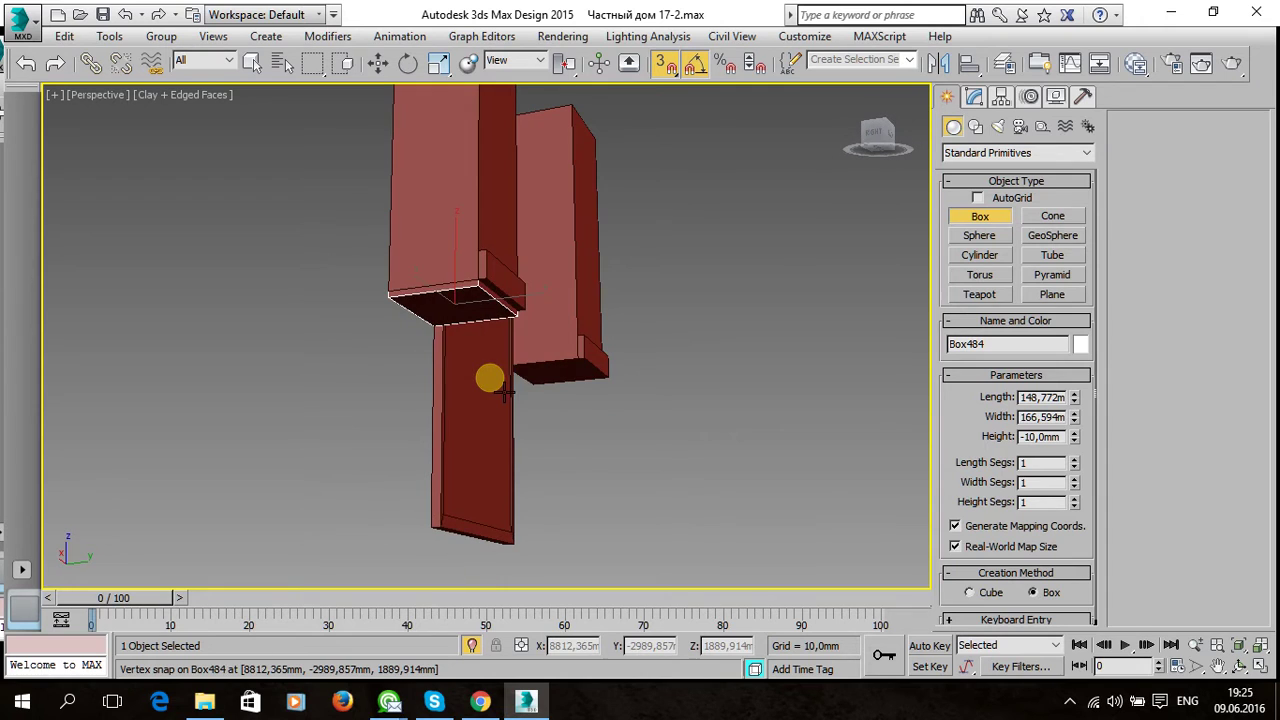
With snapping off, lower the plate below the tall box's ledge.
key(w)
key(s)
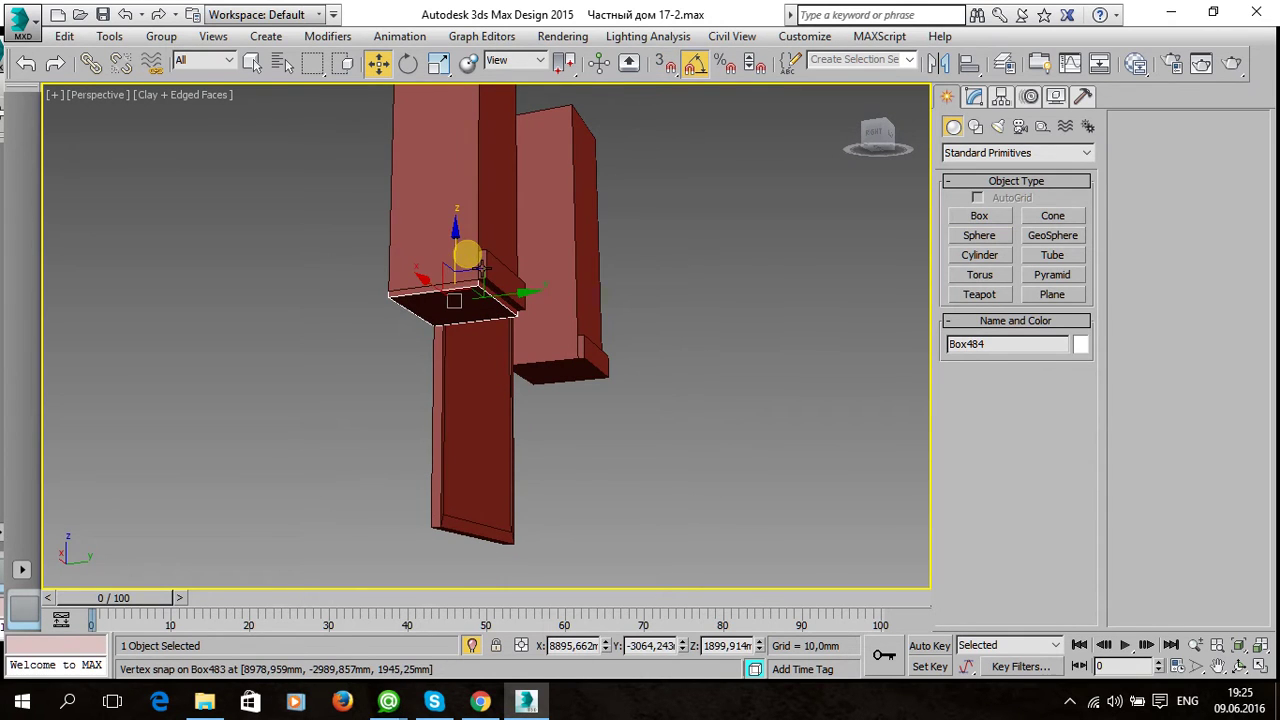
mouse_move(467, 252)
mouse_down()
mouse_move(466, 320)
mouse_move(446, 367)
mouse_up()
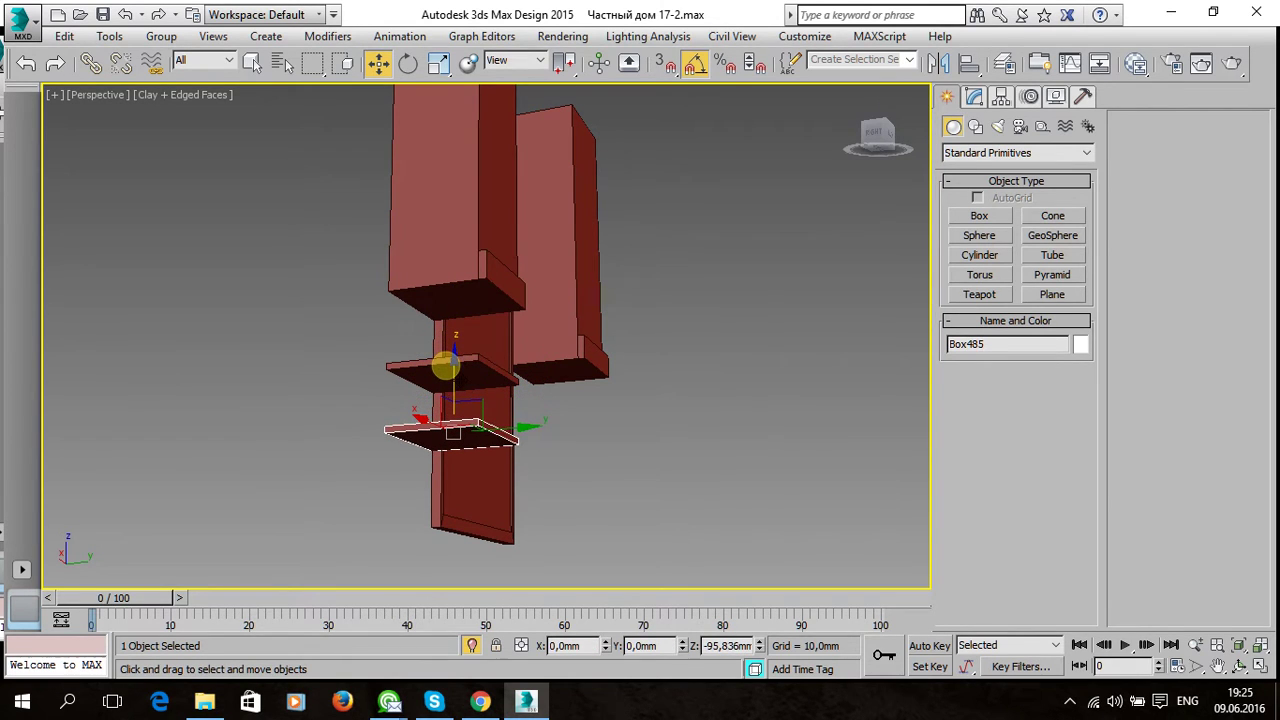
Make two instance copies of the shelf plate to stack three plates under the tall box.
click(687, 357)
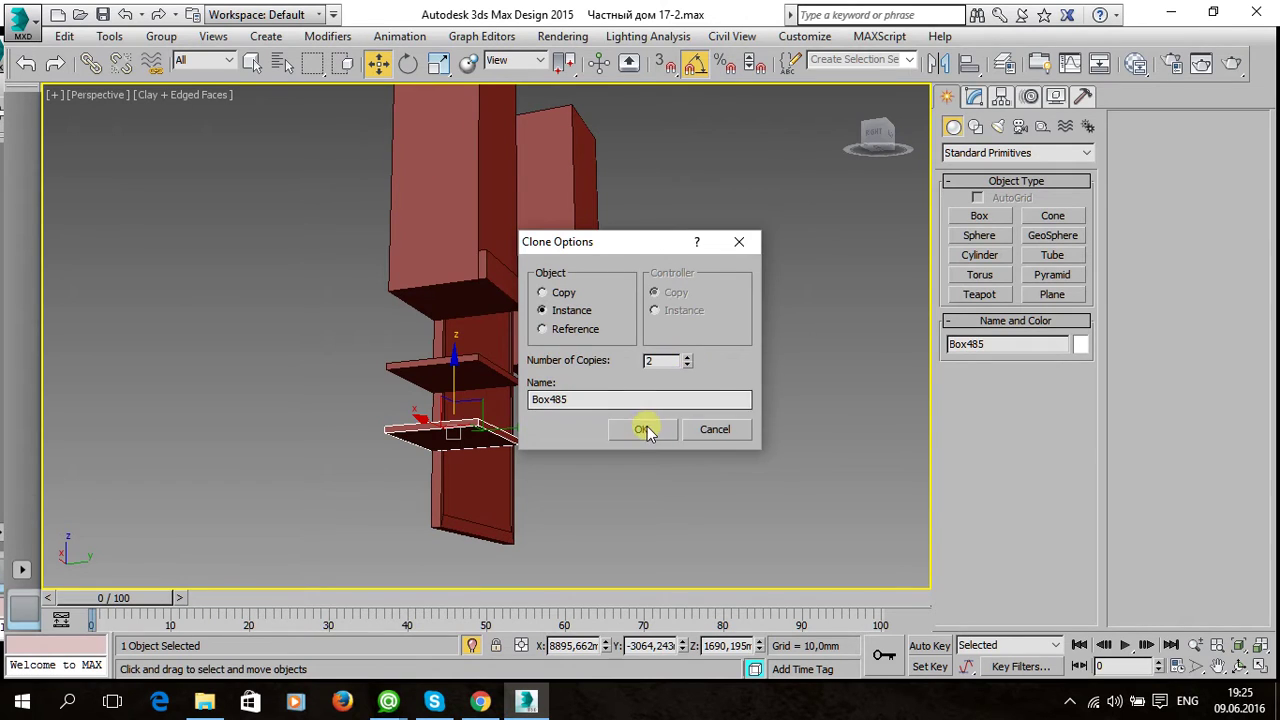
click(645, 430)
alt+middle_drag(651, 428, 609, 474)
scroll(609, 474, up, 2)
scroll(543, 474, up, 2)
alt+middle_drag(525, 505, 476, 503)
Select all three plates and vertex-snap them against the panel.
ctrl+click(495, 440)
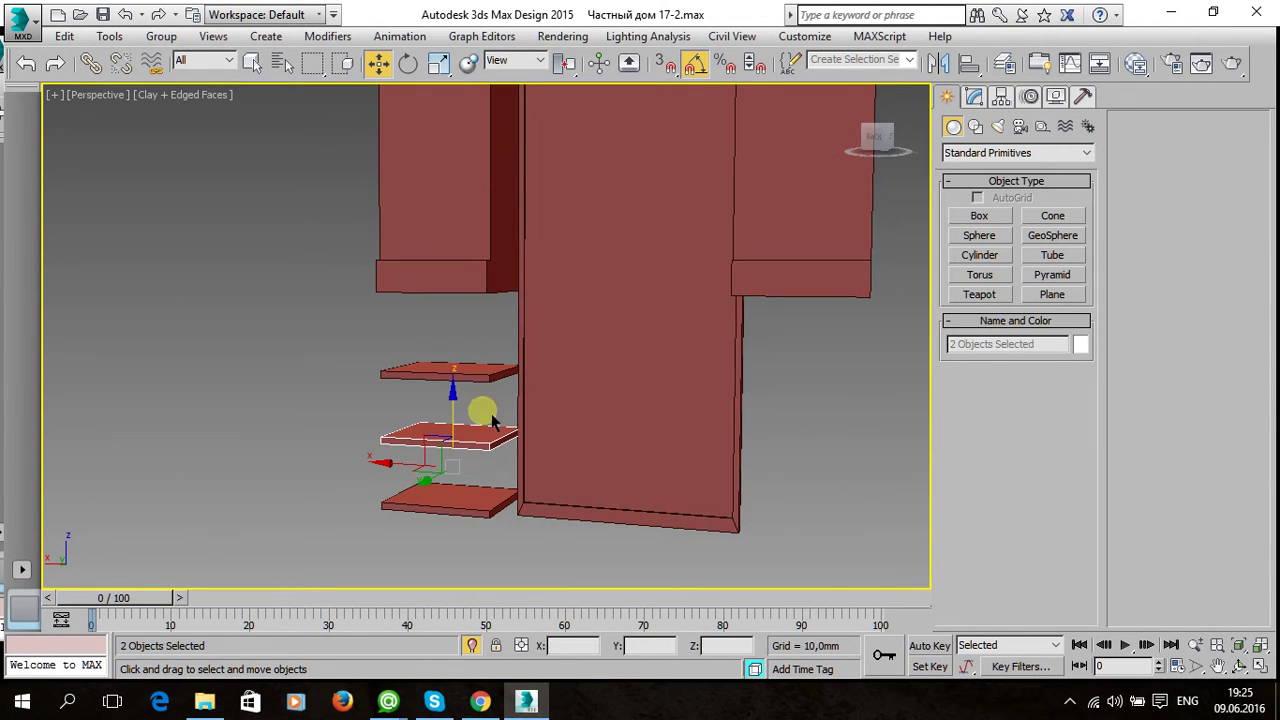
ctrl+click(492, 380)
mouse_move(551, 479)
alt+middle_down()
mouse_move(720, 471)
mouse_move(380, 486)
mouse_move(449, 503)
mouse_move(401, 535)
mouse_move(492, 444)
alt+middle_up()
key(s)
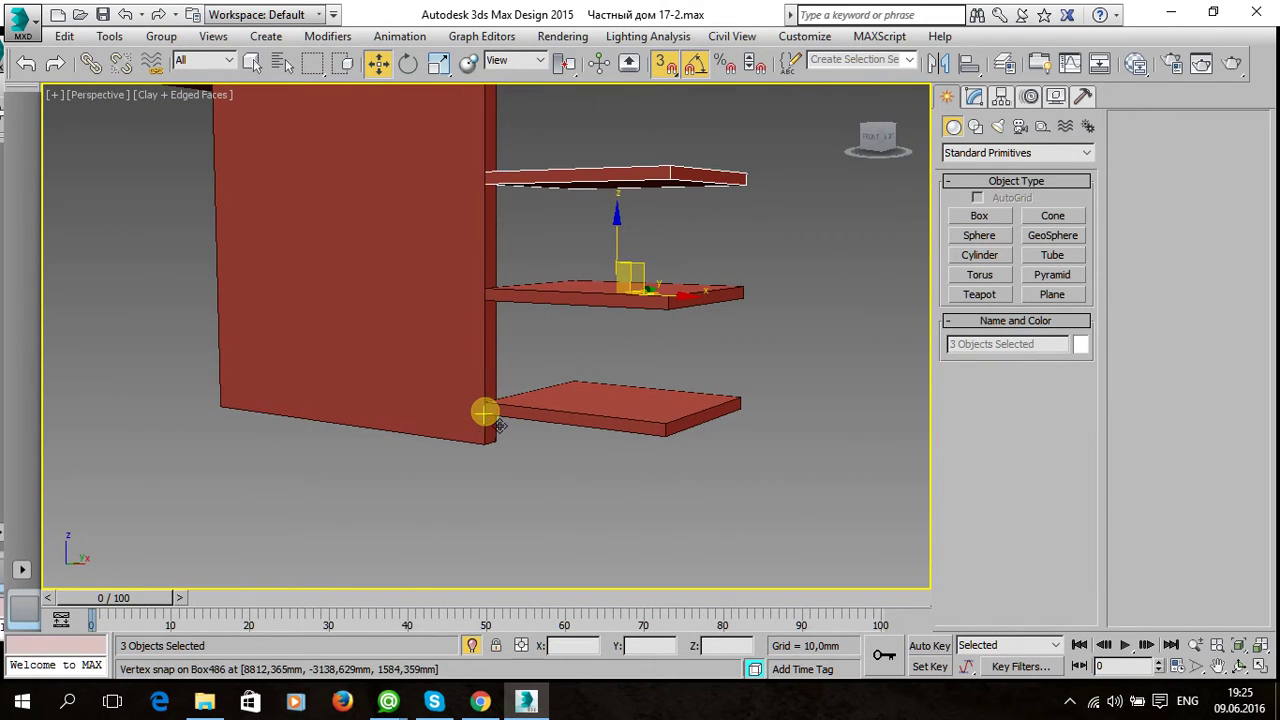
drag(484, 412, 480, 434)
mouse_move(457, 440)
alt+middle_down()
mouse_move(447, 400)
mouse_move(380, 457)
mouse_move(291, 449)
mouse_move(278, 484)
mouse_move(251, 414)
mouse_move(334, 354)
mouse_move(349, 357)
mouse_move(128, 461)
mouse_move(240, 458)
alt+middle_up()
scroll(639, 362, down, 2)
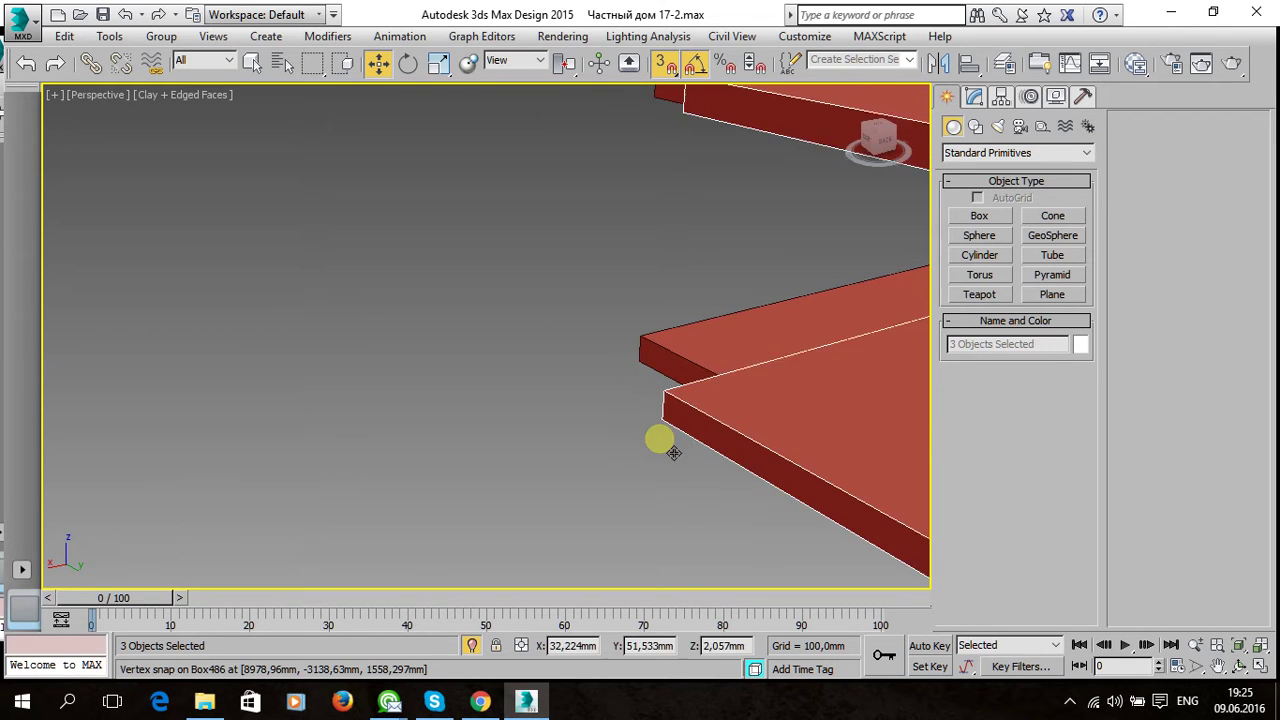
scroll(657, 437, down, 3)
scroll(646, 449, down, 3)
Copy the three shelves to the opposite side of the panel.
mouse_move(735, 435)
mouse_down()
mouse_move(694, 449)
mouse_move(737, 466)
mouse_move(314, 423)
mouse_move(515, 430)
mouse_move(429, 429)
mouse_up()
scroll(436, 430, up, 2)
click(646, 428)
click(660, 445)
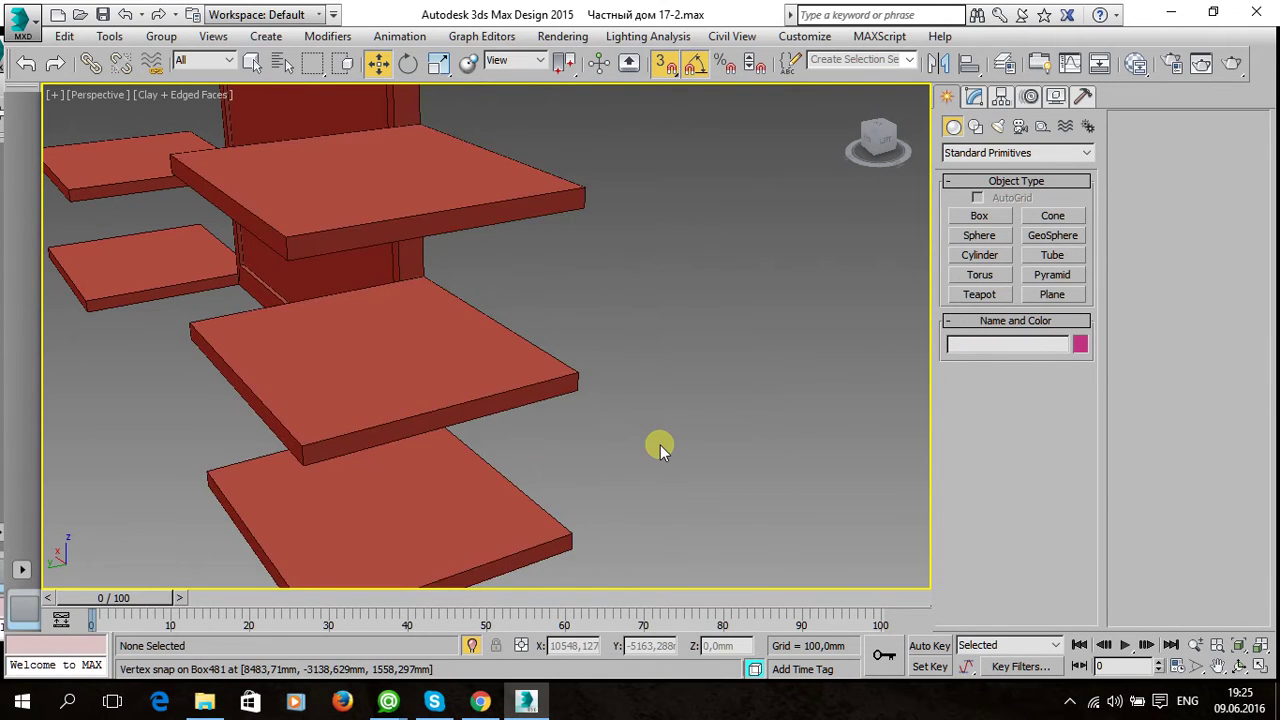
scroll(660, 445, down, 4)
alt+middle_drag(655, 468, 725, 535)
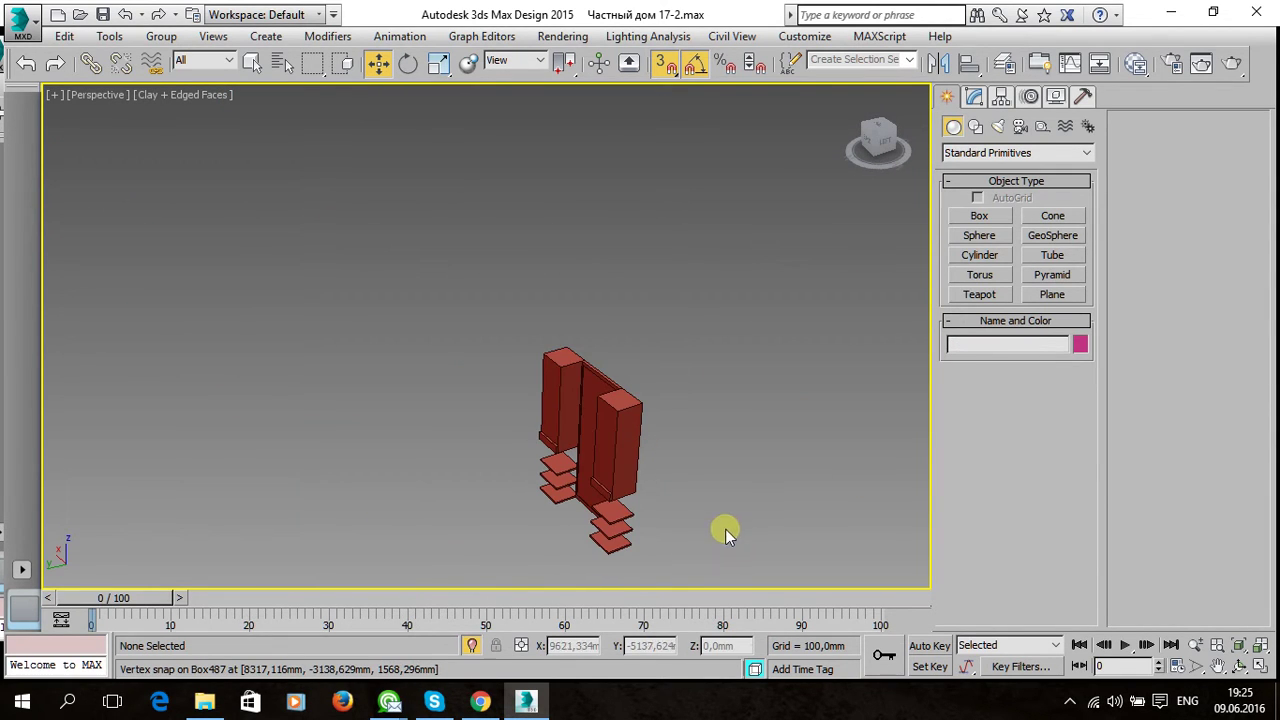
Frame the whole model and orbit to inspect it from the front and below.
key(ctrl+a)
key(z)
alt+middle_drag(486, 300, 692, 451)
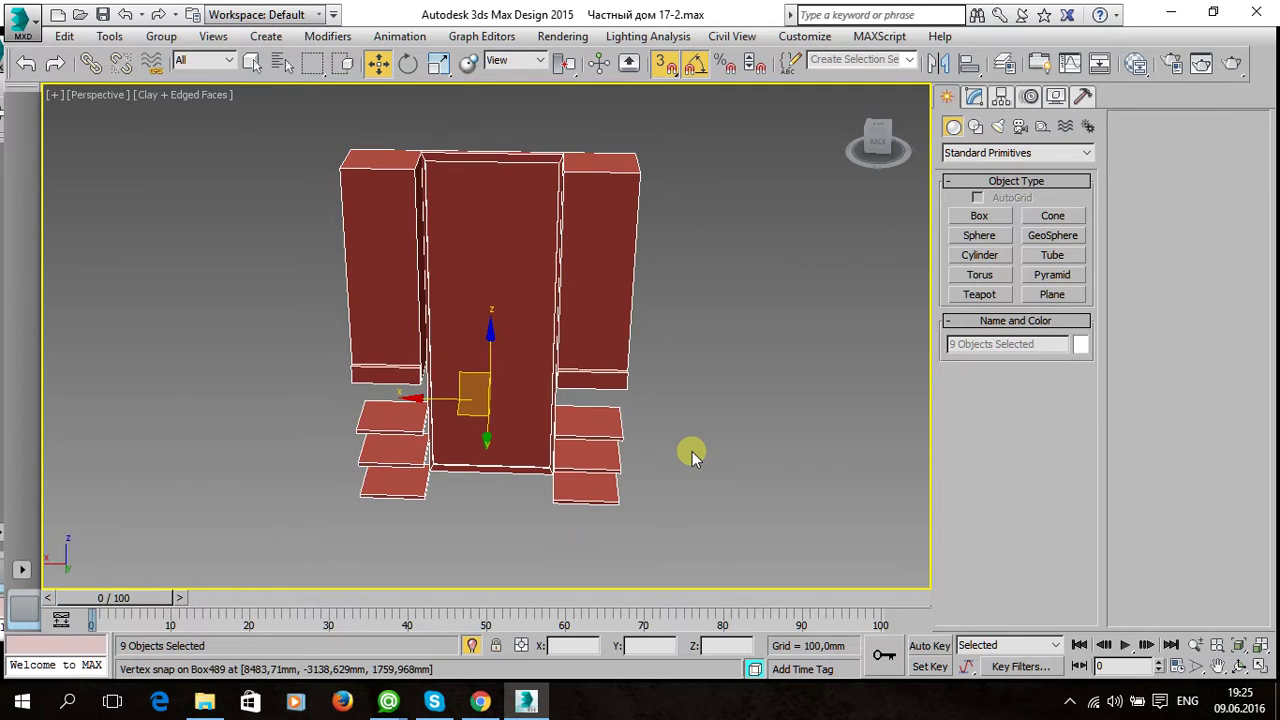
key(ctrl+d)
mouse_move(600, 501)
alt+middle_down()
mouse_move(580, 443)
mouse_move(594, 408)
mouse_move(547, 425)
alt+middle_up()
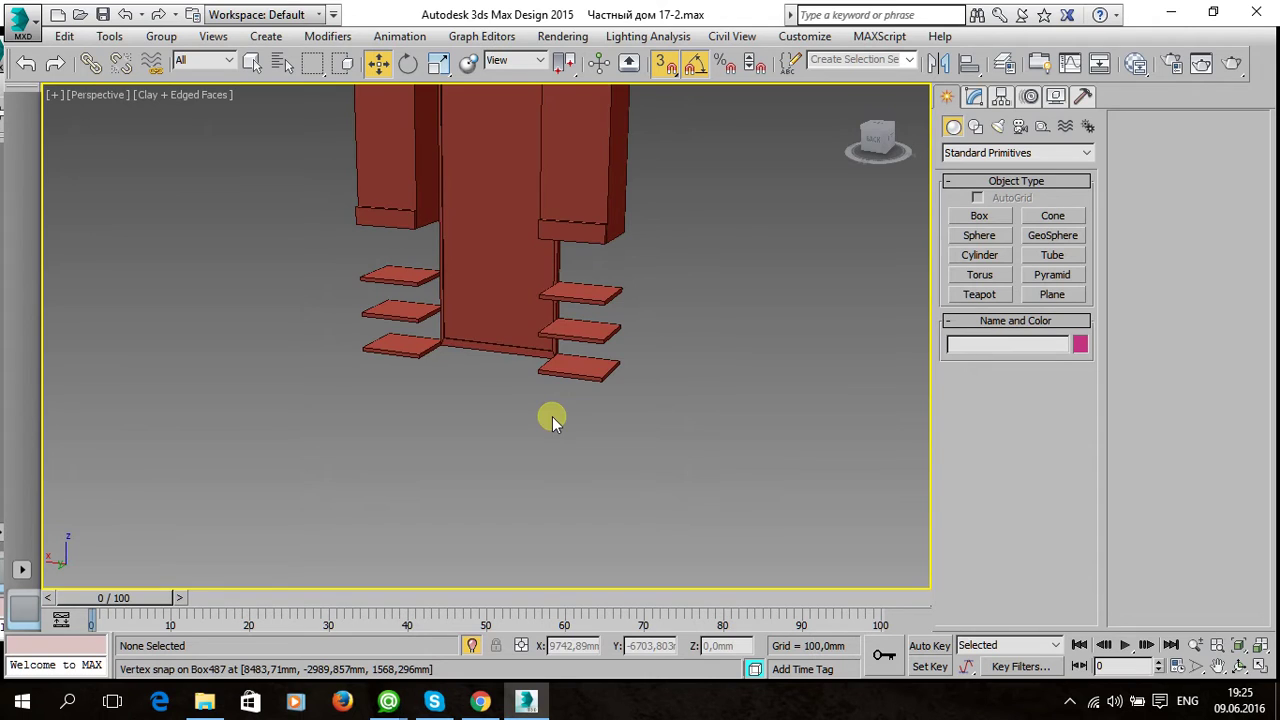
scroll(462, 378, up, 5)
scroll(462, 378, down, 5)
alt+middle_drag(465, 378, 530, 393)
Create Box490, about 131,885 × 328,656 × 100 mm, between the lowest shelves under the central panel.
click(978, 218)
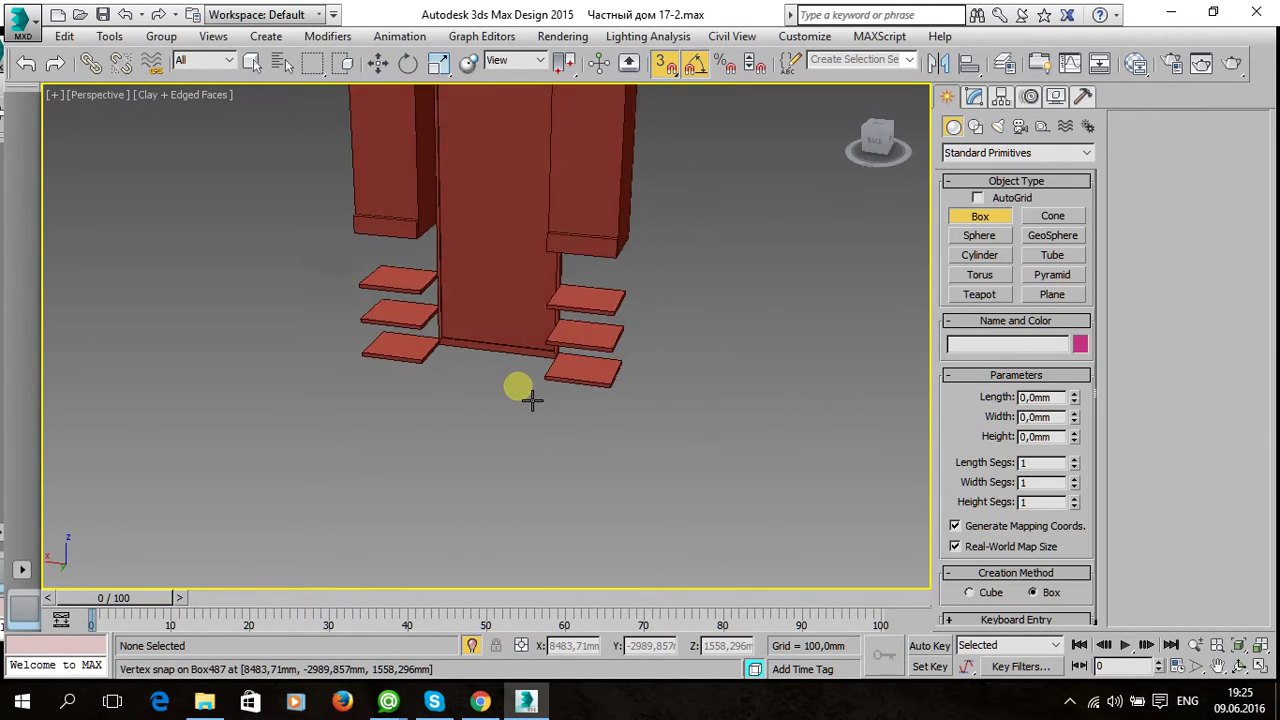
scroll(487, 371, up, 5)
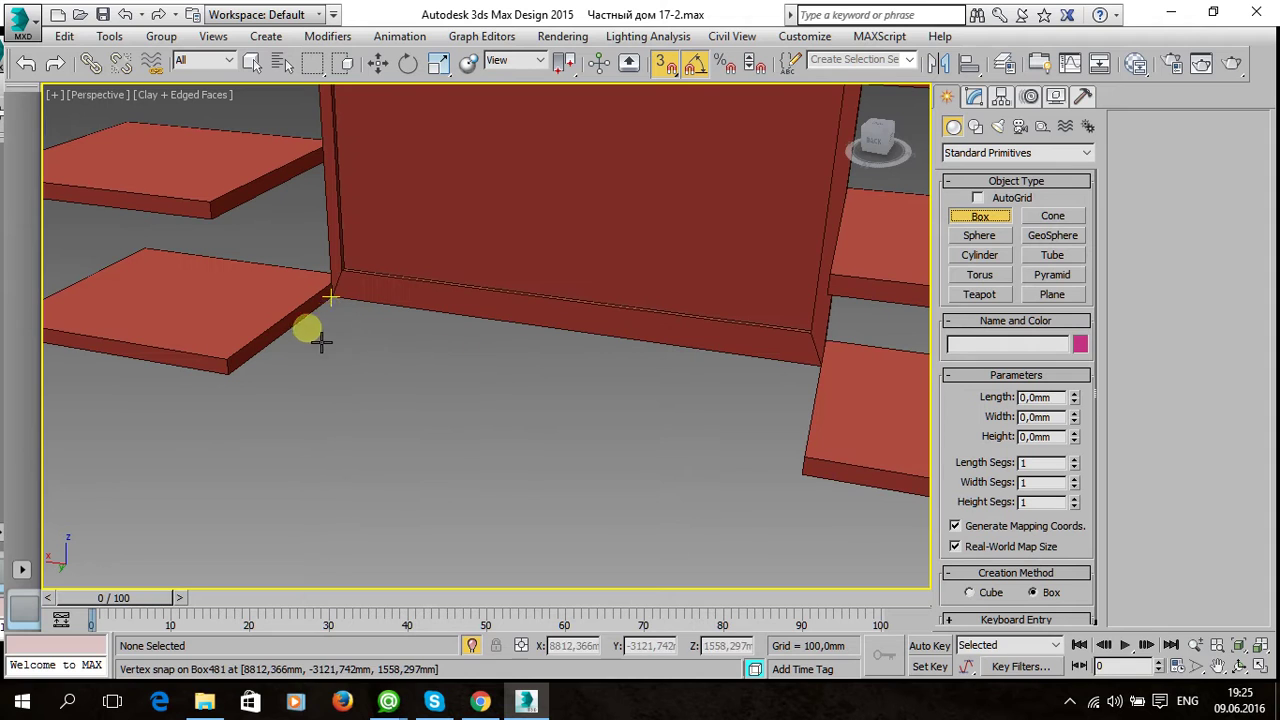
drag(250, 390, 852, 381)
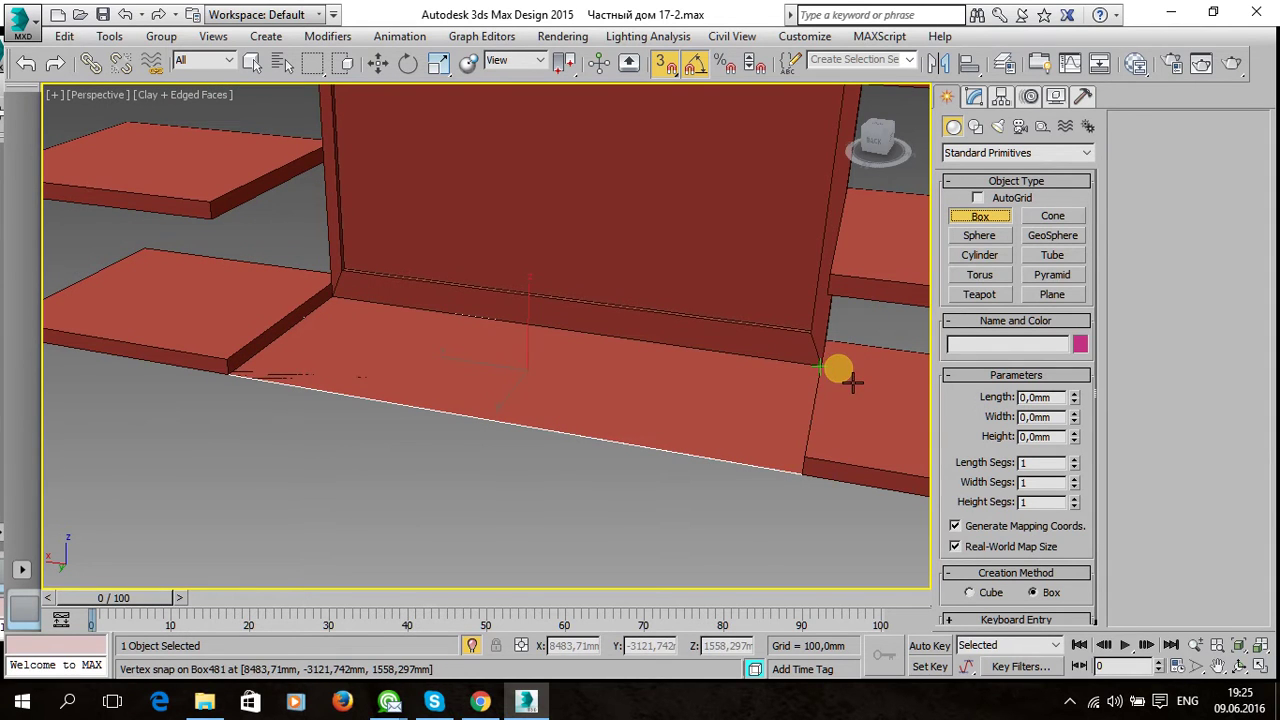
mouse_move(667, 519)
alt+middle_down()
mouse_move(700, 471)
mouse_move(740, 461)
mouse_move(720, 437)
mouse_move(691, 451)
mouse_move(700, 462)
alt+middle_up()
scroll(695, 456, down, 4)
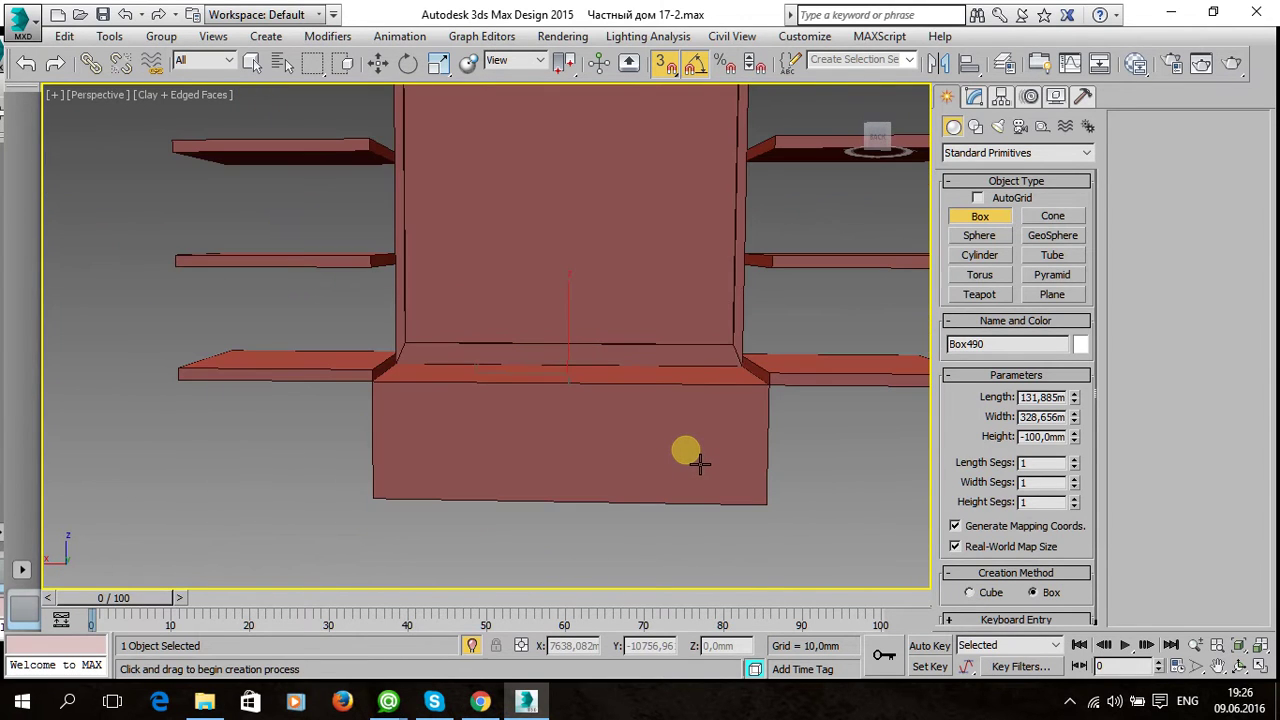
key(w)
click(800, 450)
mouse_move(800, 450)
alt+middle_down()
mouse_move(751, 477)
mouse_move(670, 472)
alt+middle_up()
Convert the new bottom box to an editable poly.
alt+middle_drag(571, 468, 554, 434)
click(554, 434)
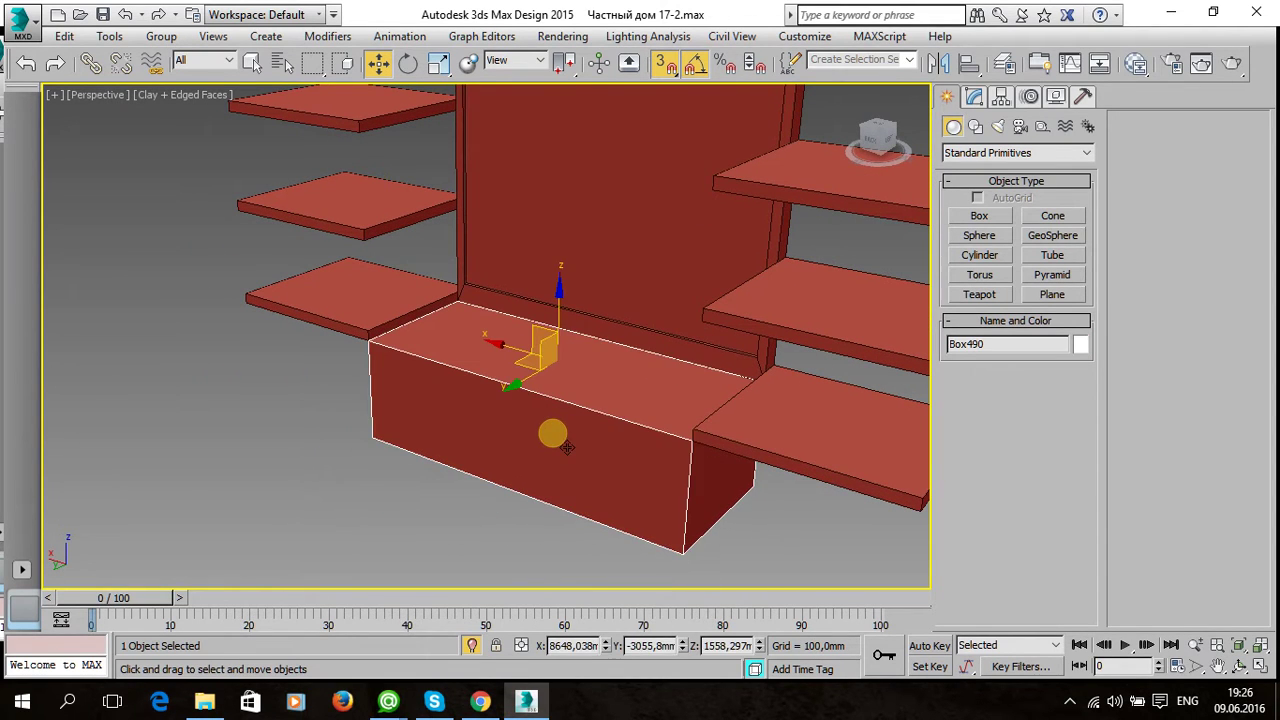
right_click(549, 398)
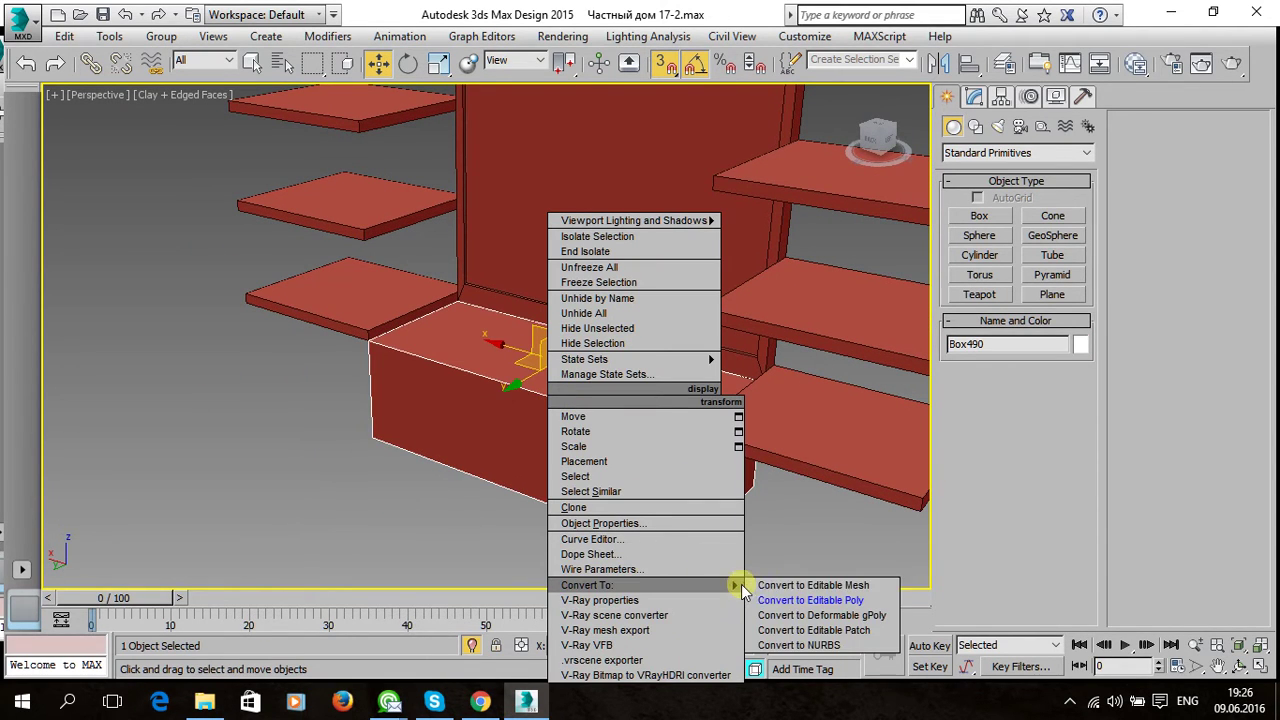
click(790, 603)
alt+middle_drag(622, 479, 655, 467)
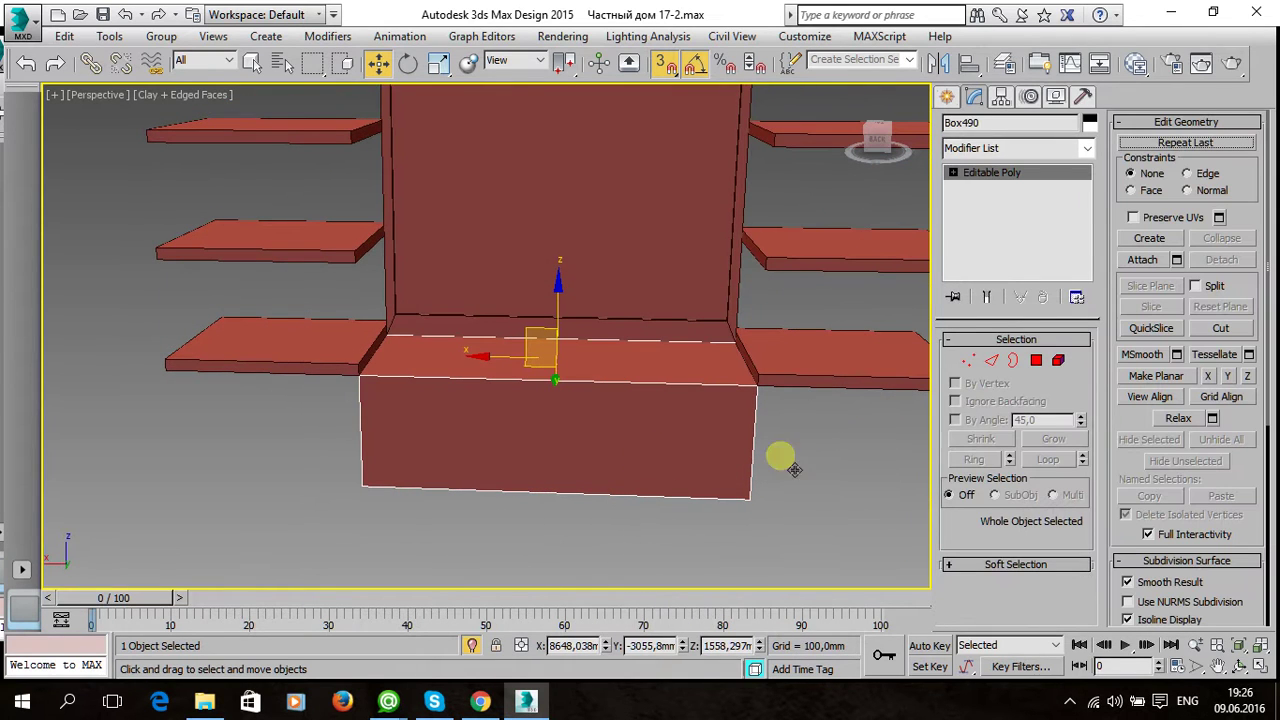
Connect the box's four long edges with 2 segments to split it into three sections.
click(993, 362)
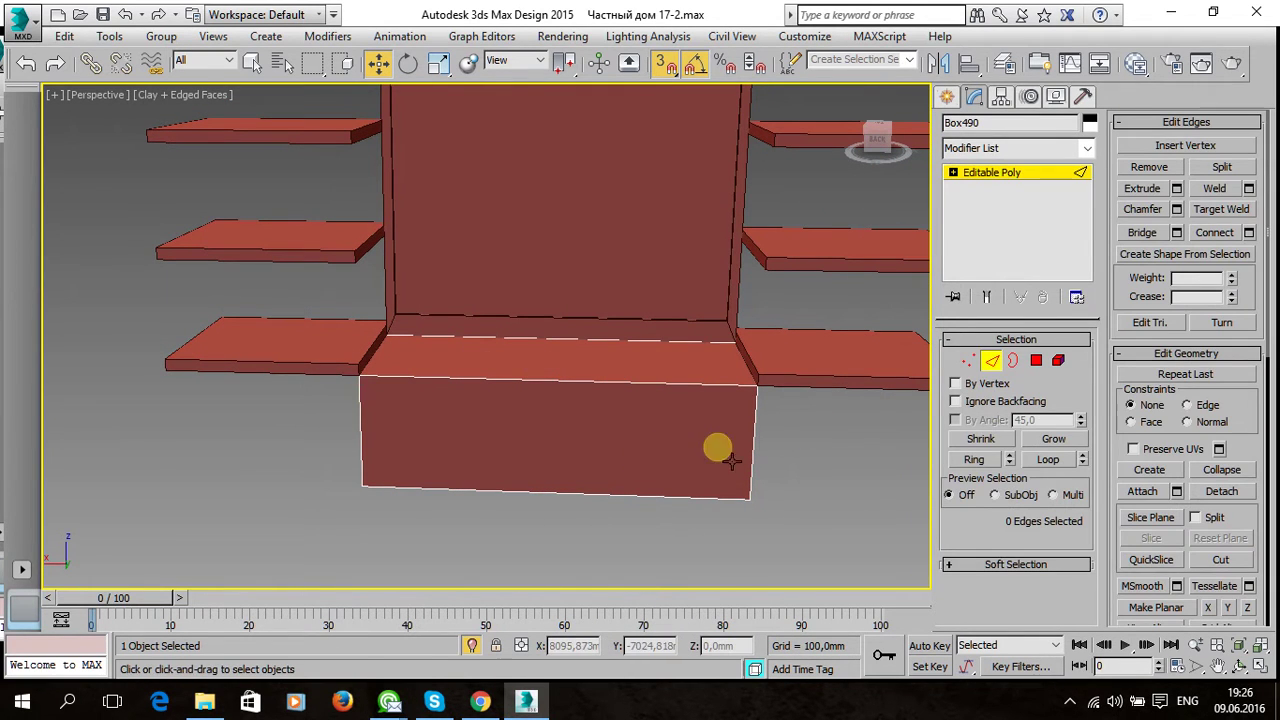
drag(619, 528, 573, 292)
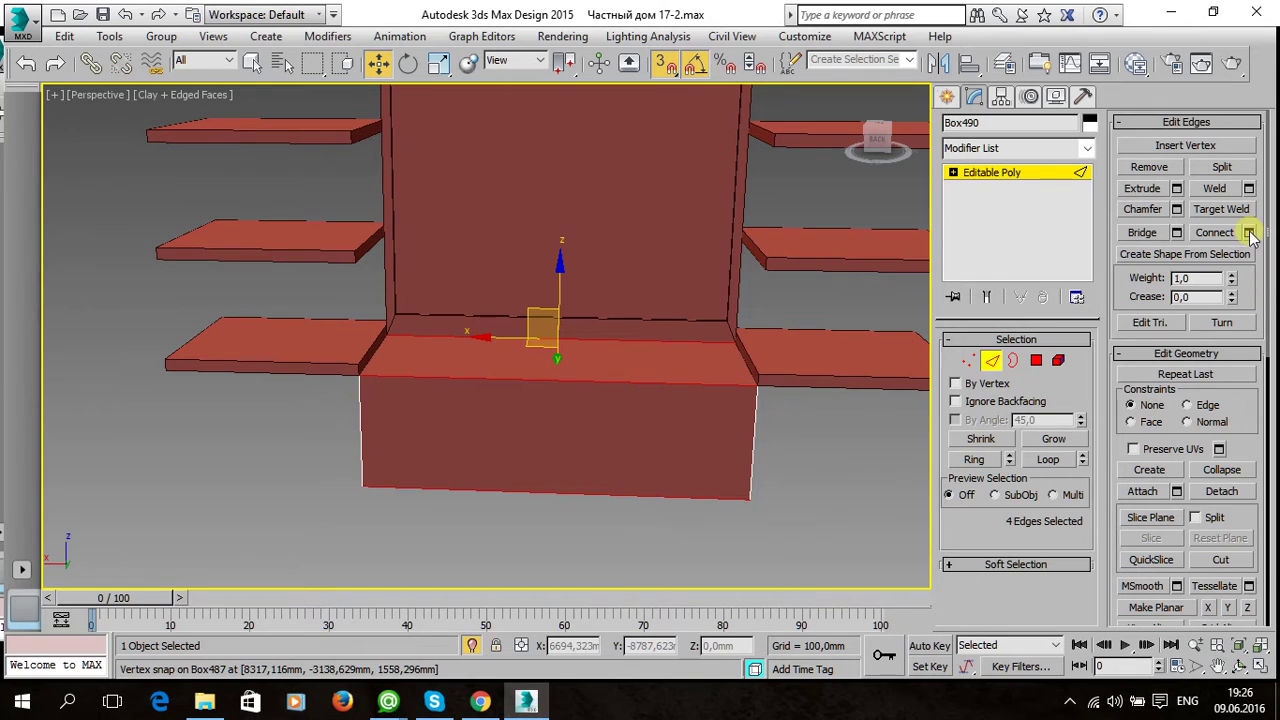
key(ctrl+shift+e)
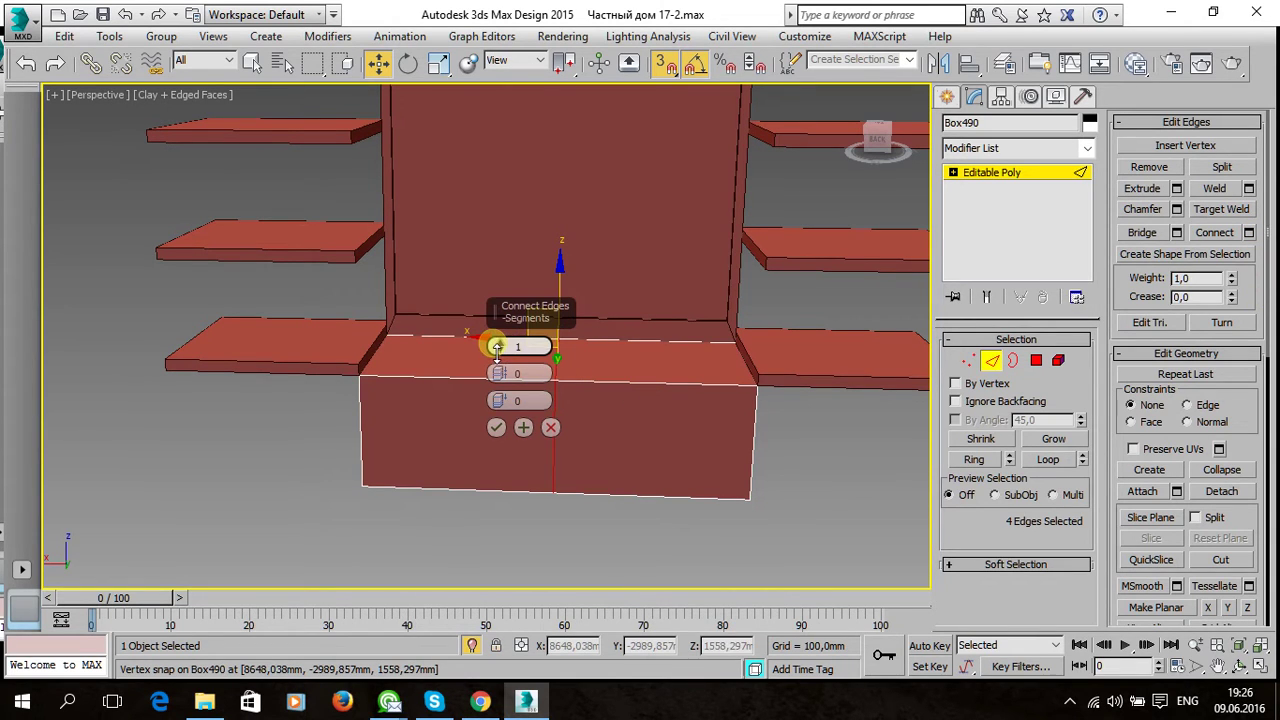
click(499, 427)
click(889, 477)
click(1030, 364)
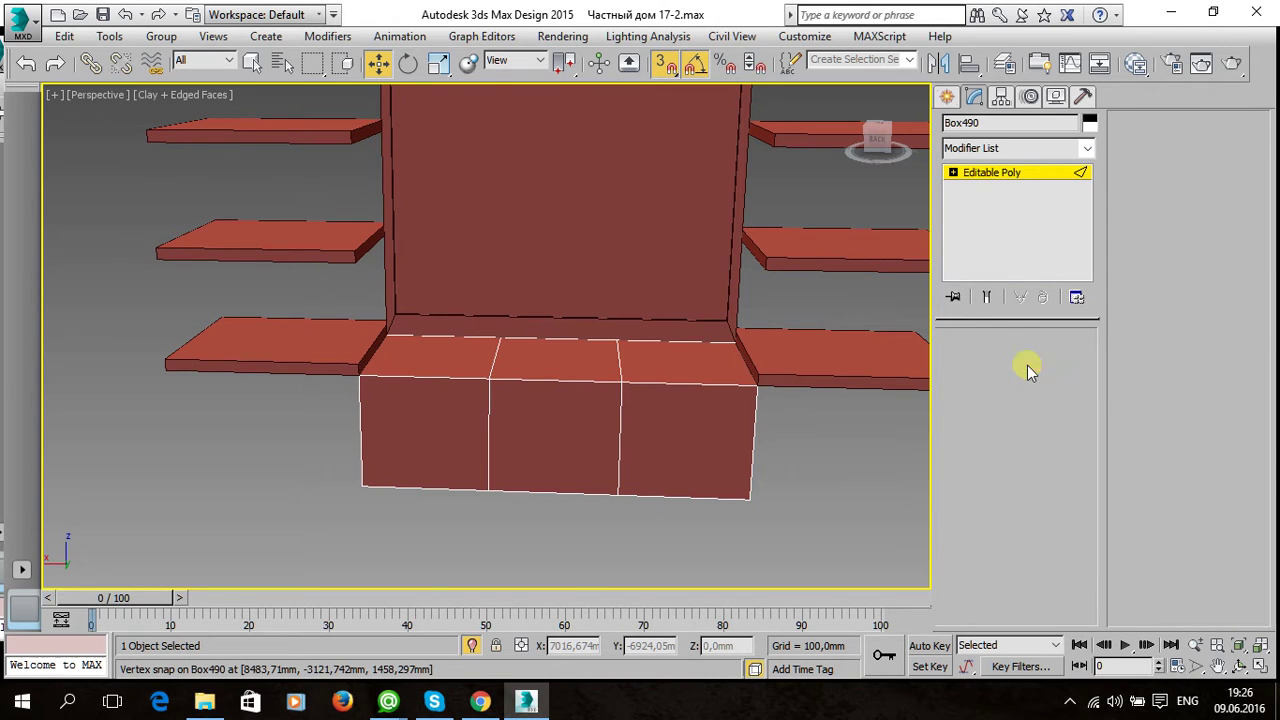
Inset the three front faces of the box by polygon, 8,18mm each.
click(705, 443)
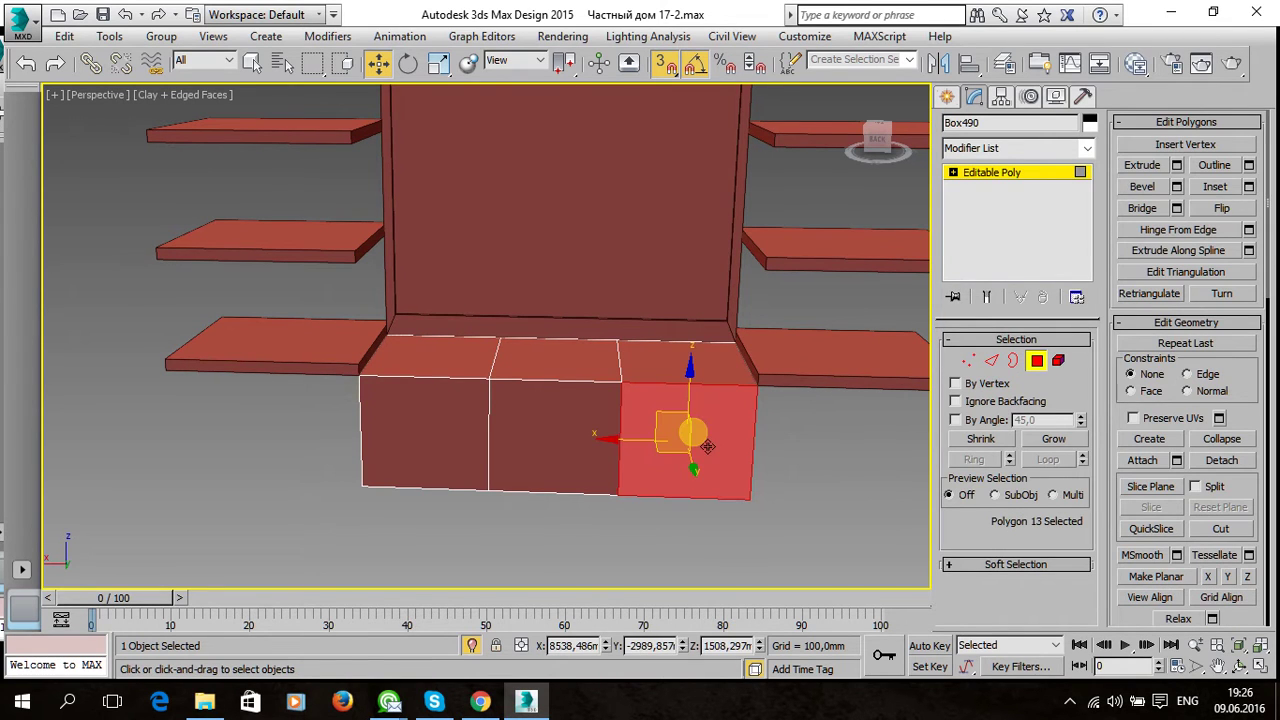
ctrl+click(588, 443)
ctrl+click(458, 442)
alt+middle_drag(557, 465, 529, 465)
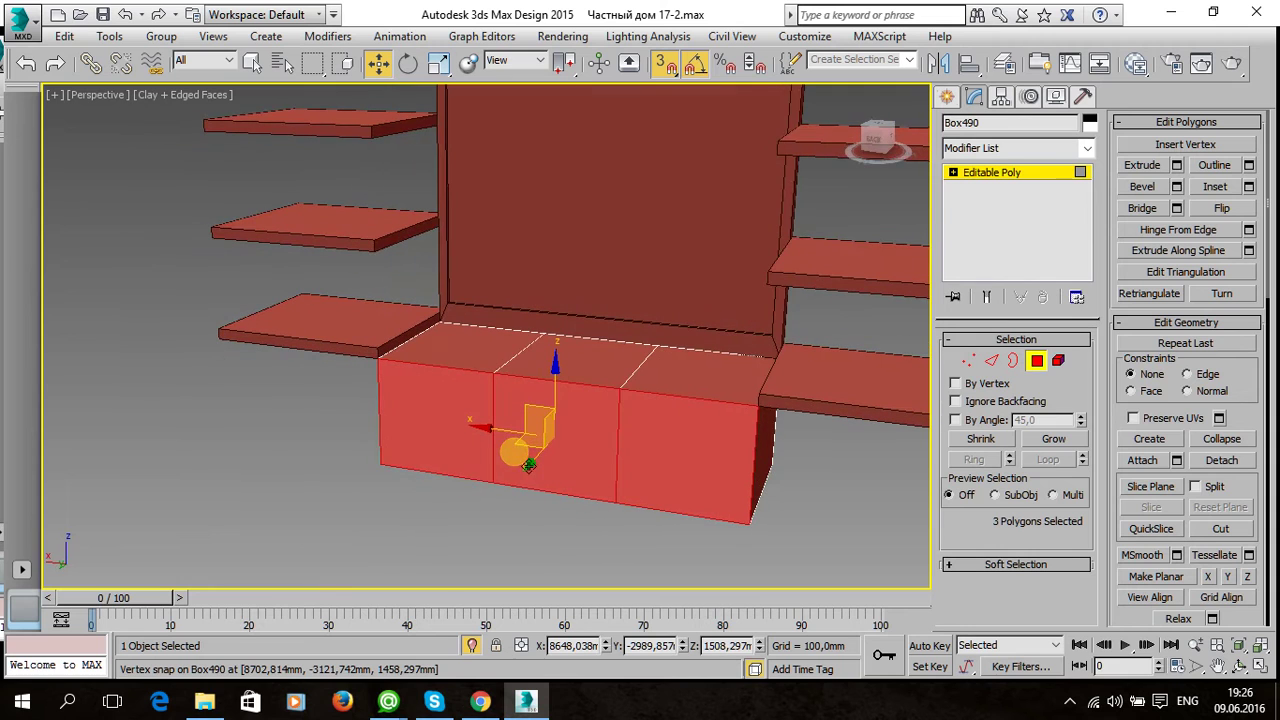
mouse_move(717, 455)
alt+middle_down()
mouse_move(622, 470)
mouse_move(758, 469)
alt+middle_up()
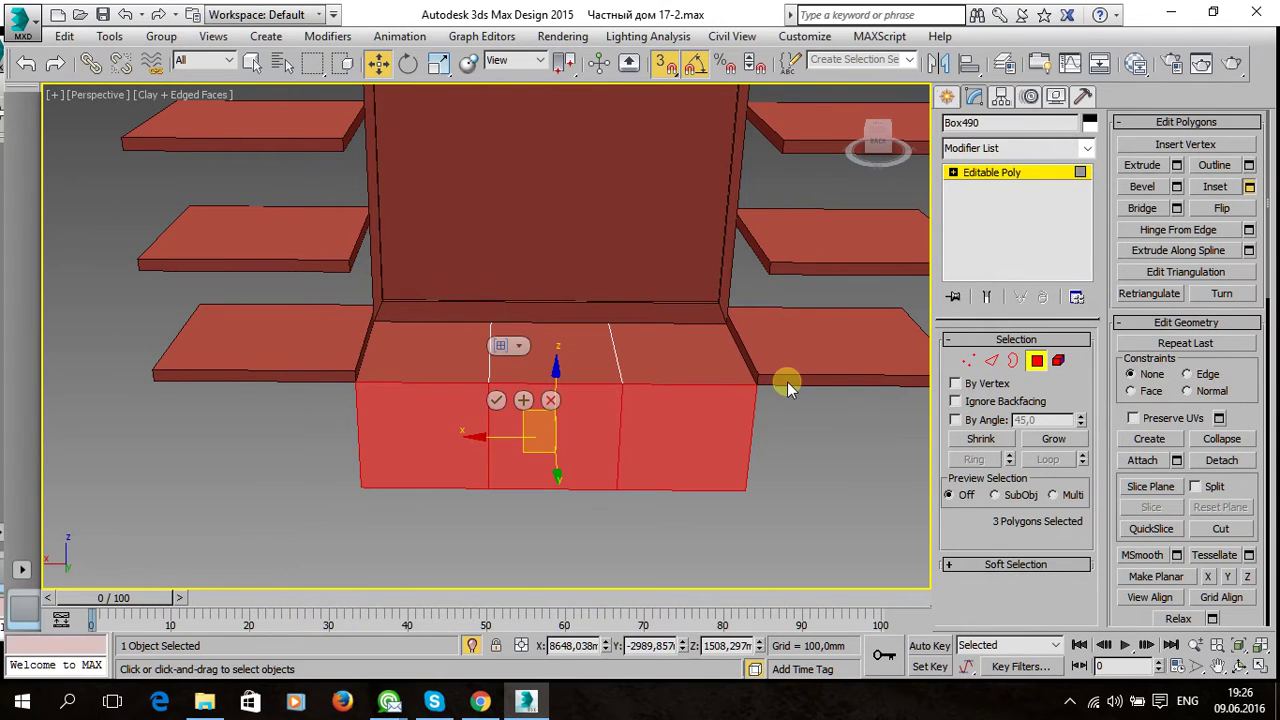
click(519, 346)
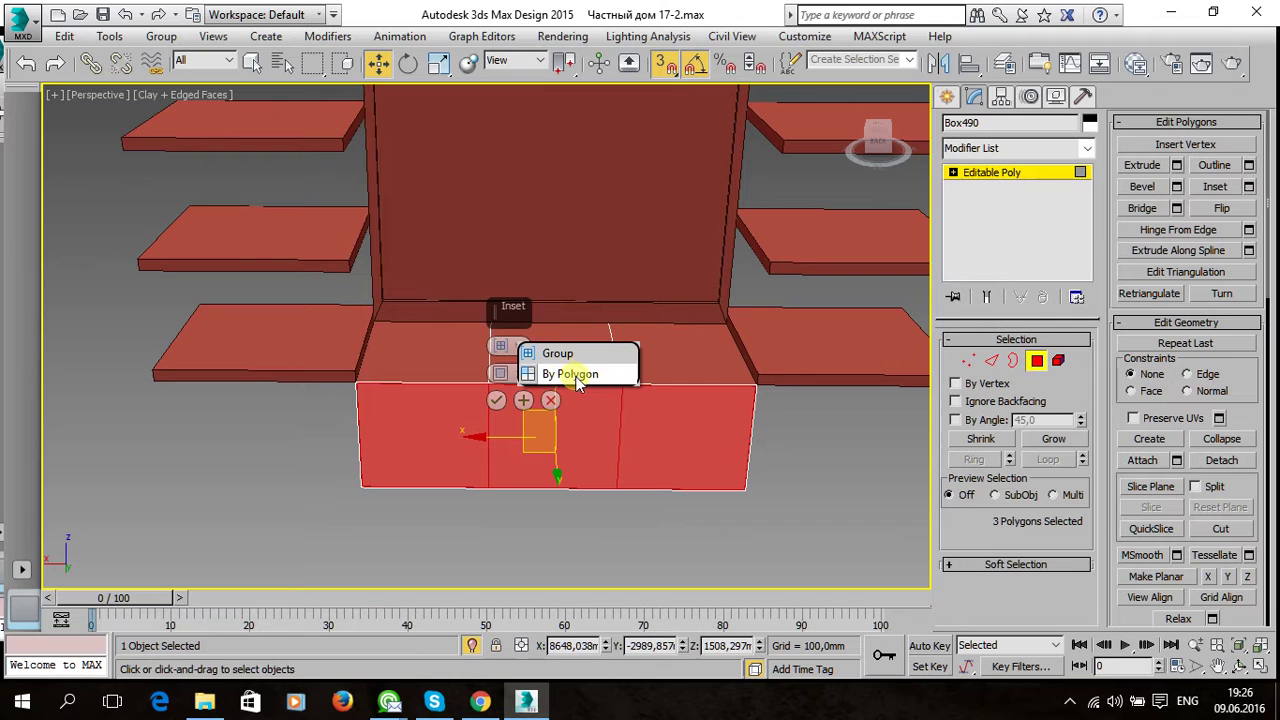
alt+middle_drag(643, 465, 635, 463)
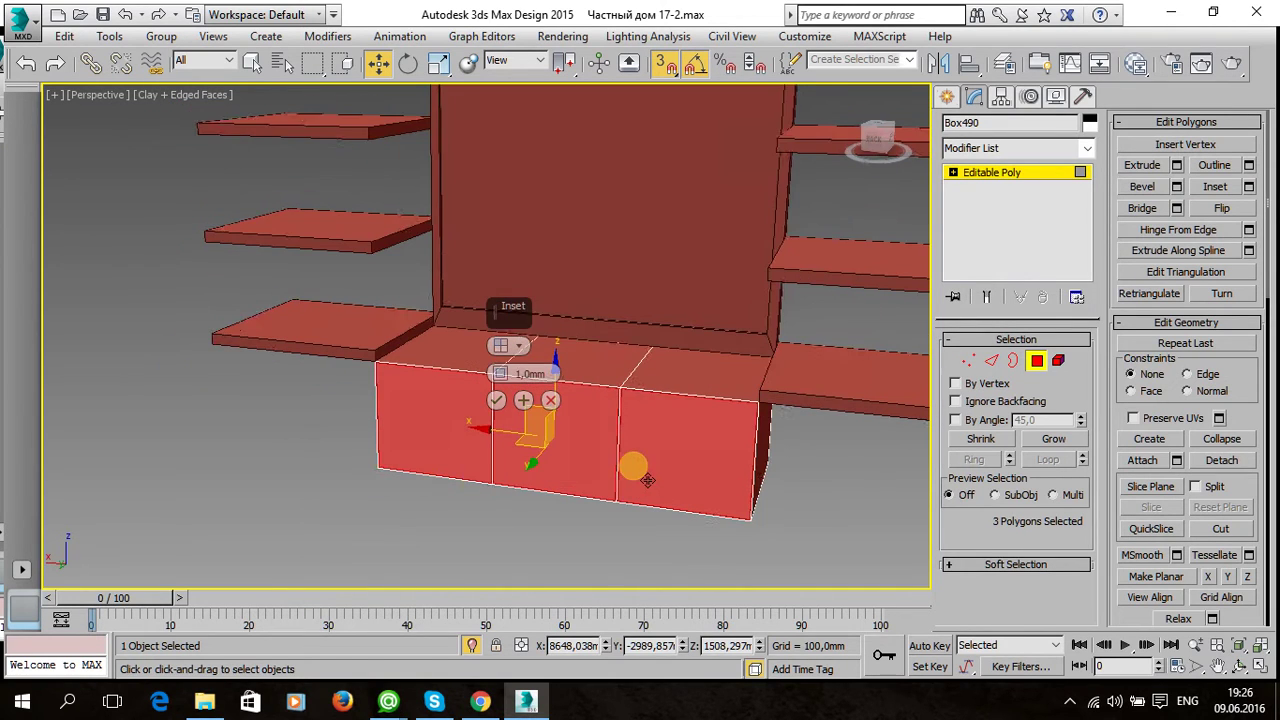
click(520, 346)
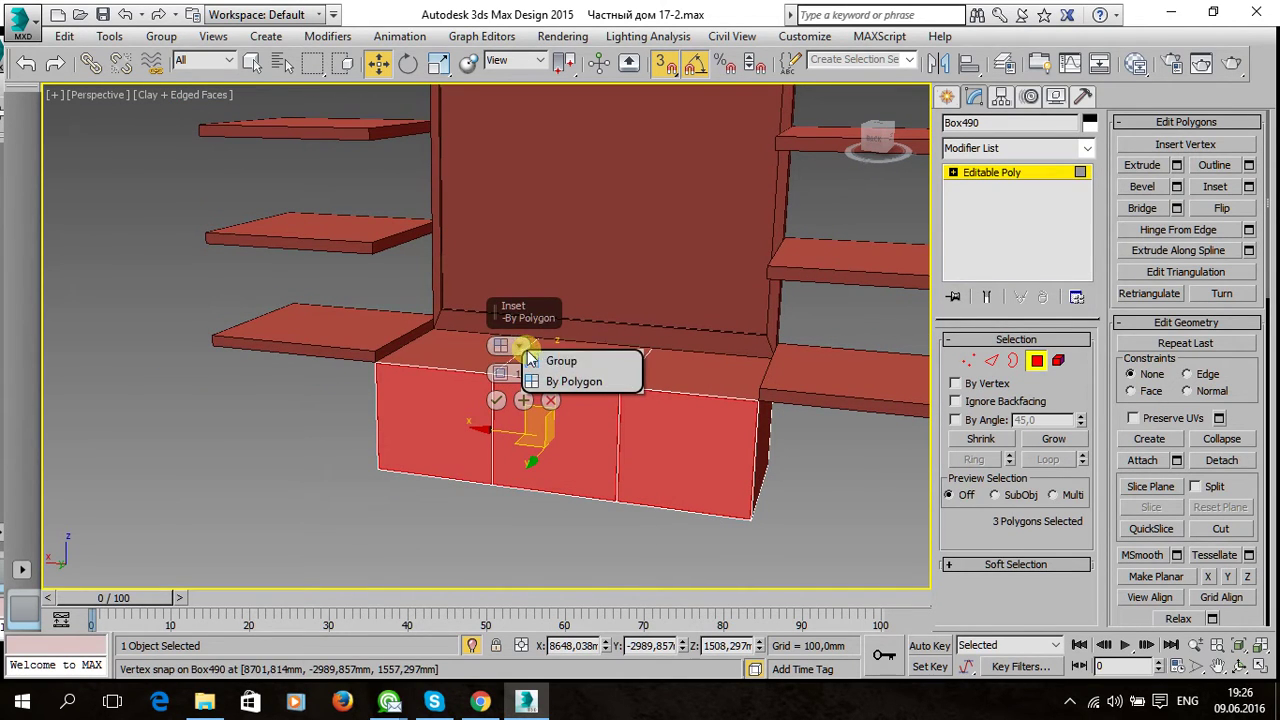
click(591, 384)
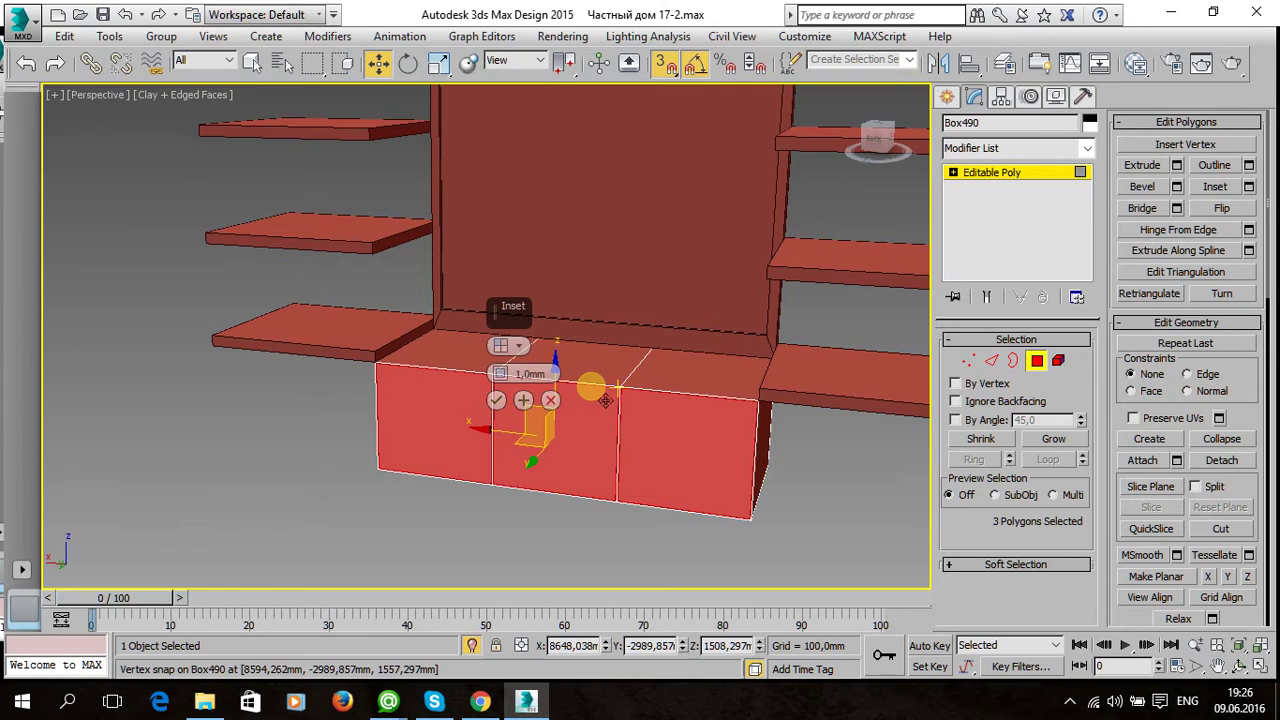
drag(498, 373, 505, 345)
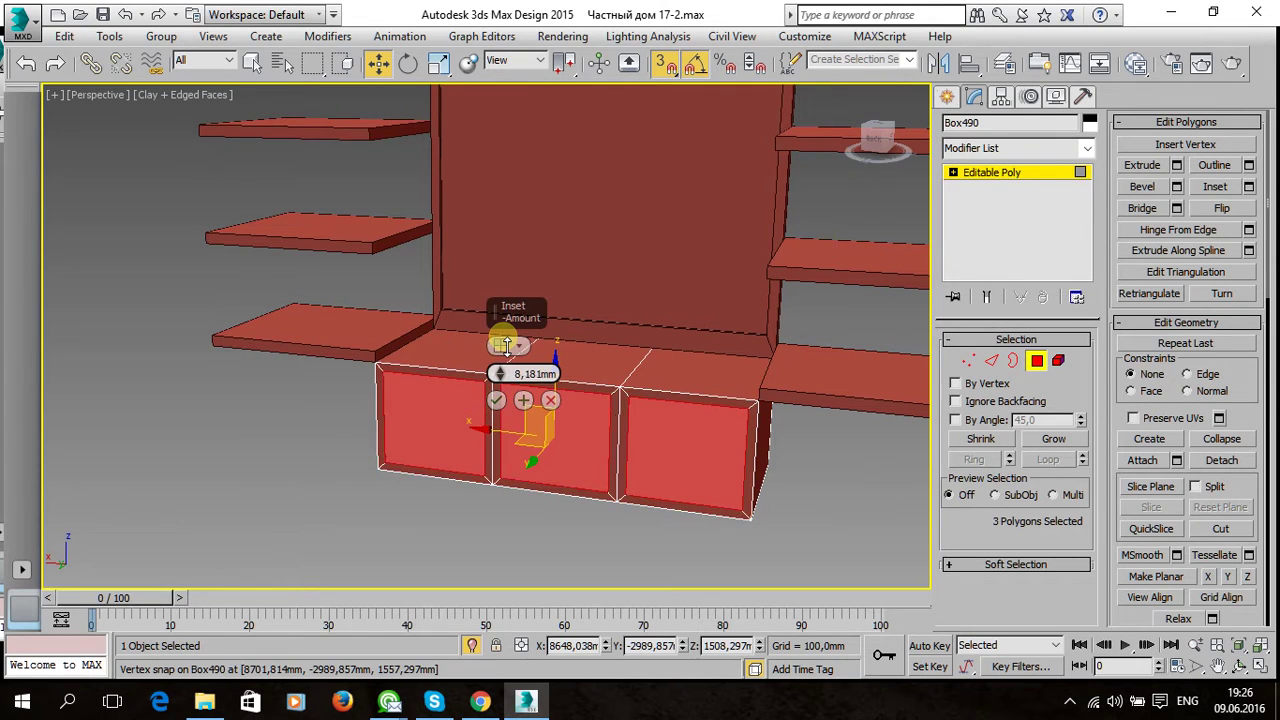
click(497, 401)
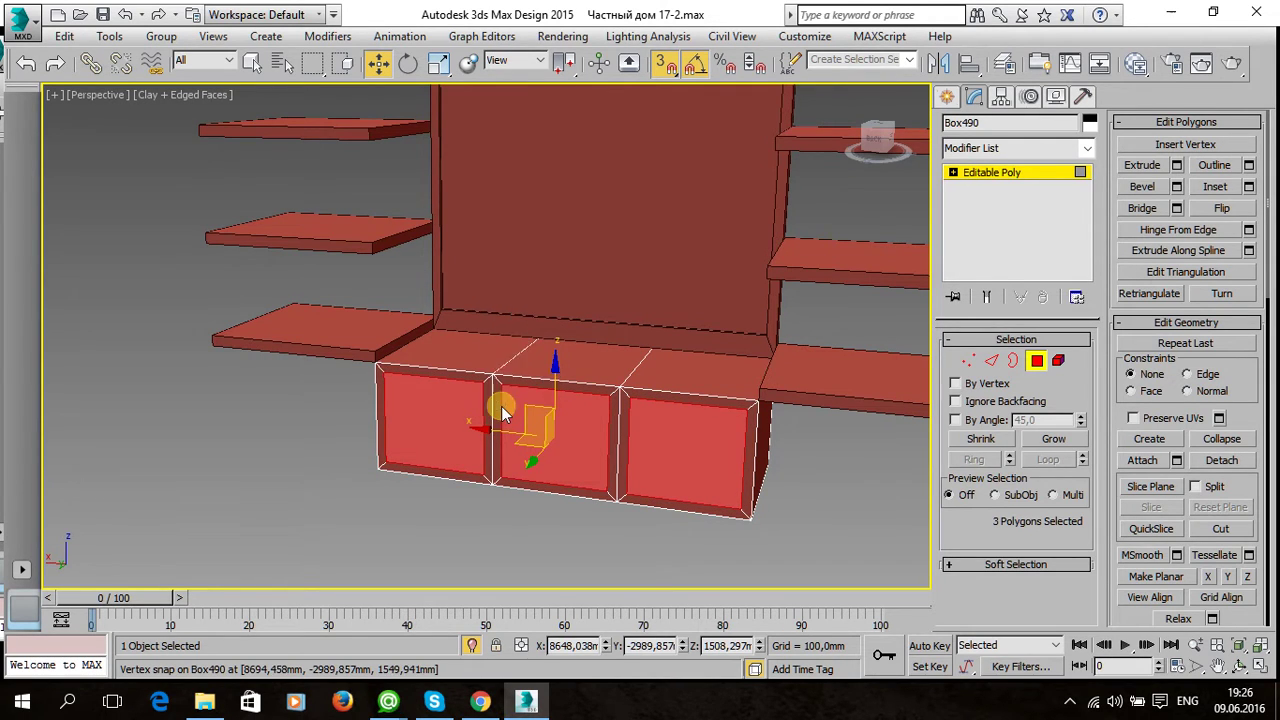
Extrude the three inset faces inward by -118,38 mm to form open compartments.
alt+middle_drag(500, 405, 1133, 273)
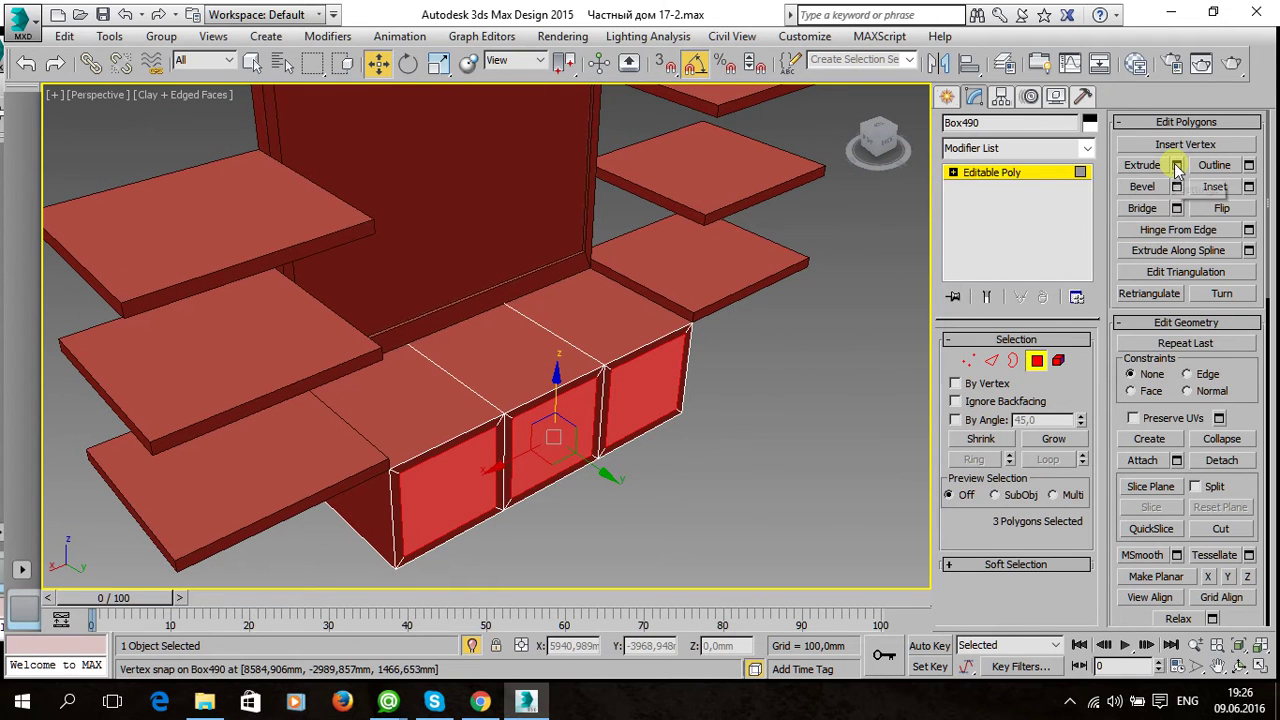
mouse_move(498, 385)
mouse_down()
mouse_move(577, 10)
mouse_move(619, 343)
mouse_up()
key(F3)
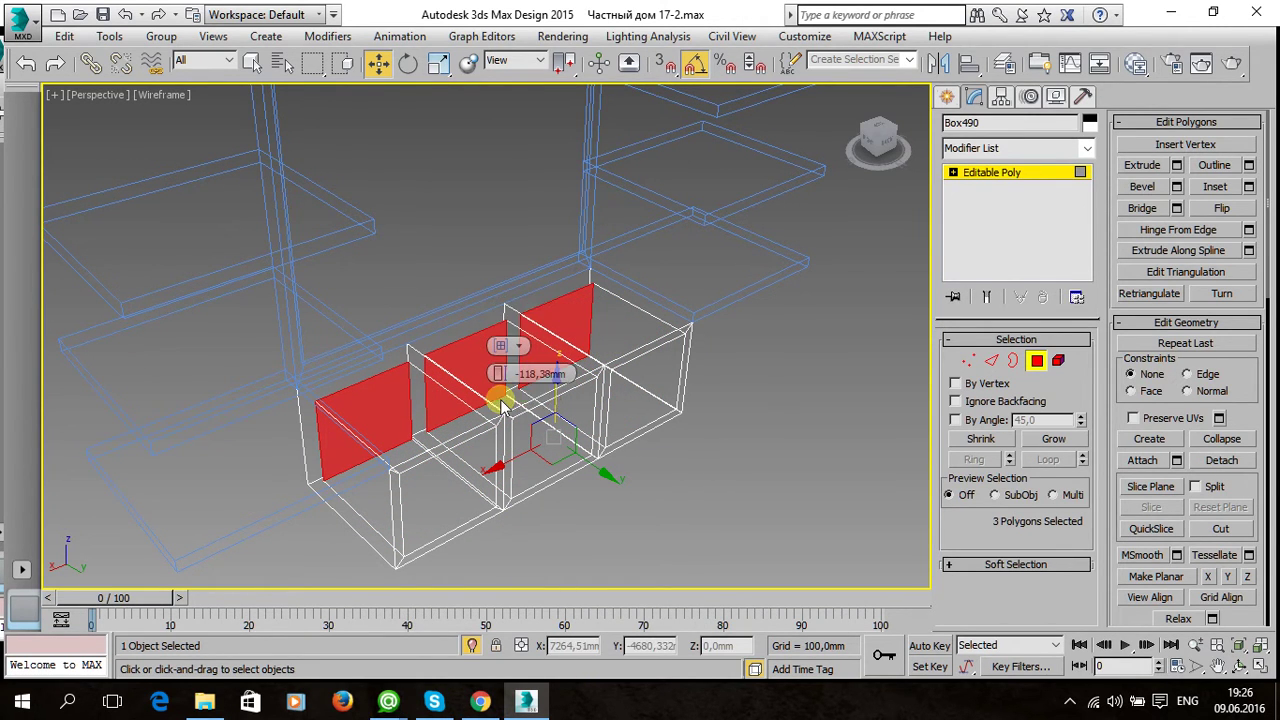
key(Return)
key(F3)
click(1030, 172)
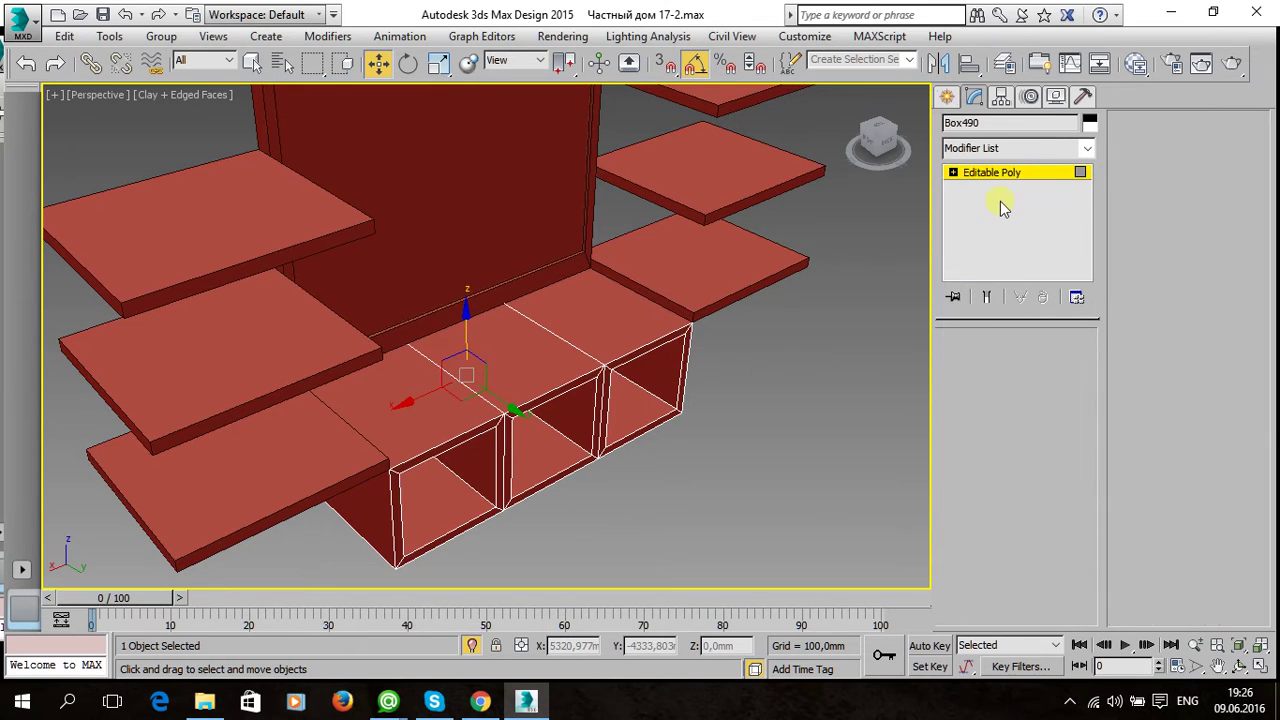
click(750, 355)
mouse_move(734, 323)
alt+middle_down()
mouse_move(580, 345)
mouse_move(574, 313)
mouse_move(528, 347)
mouse_move(537, 376)
mouse_move(520, 385)
mouse_move(633, 378)
mouse_move(667, 358)
mouse_move(559, 343)
mouse_move(563, 374)
mouse_move(549, 346)
mouse_move(554, 300)
mouse_move(551, 332)
alt+middle_up()
scroll(566, 340, down, 2)
scroll(563, 374, down, 3)
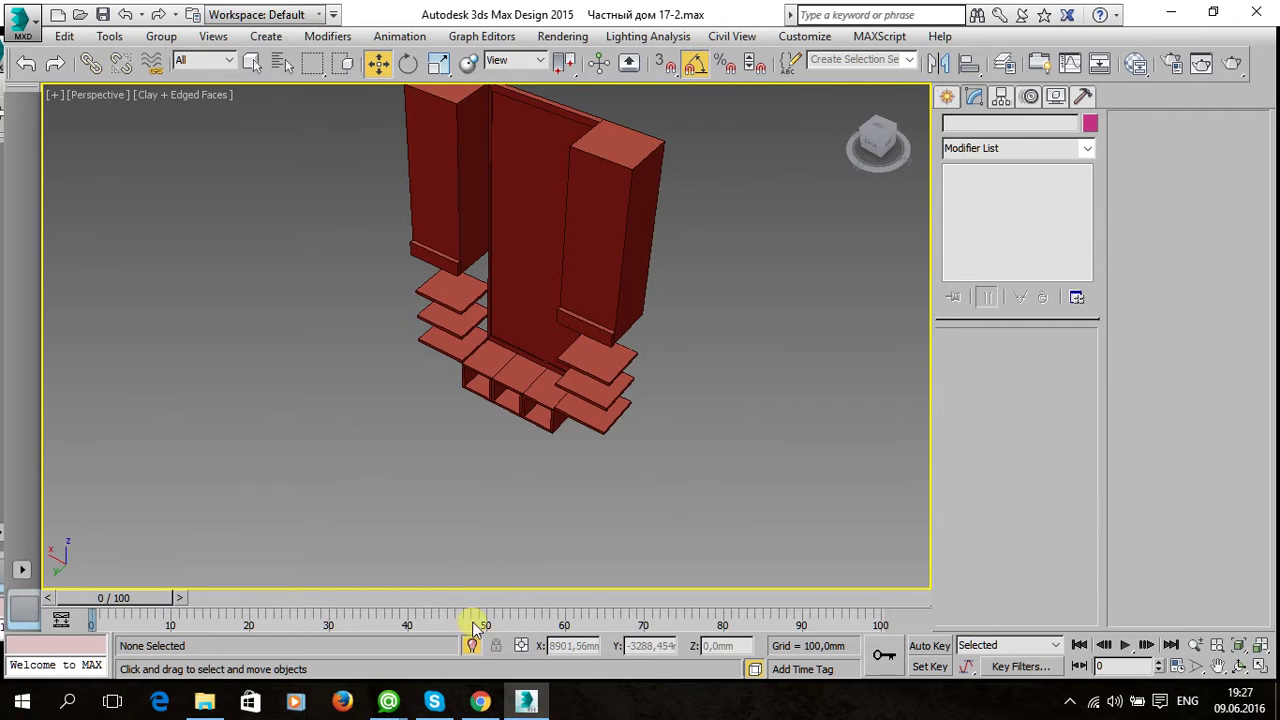
scroll(486, 460, up, 5)
mouse_move(545, 427)
alt+middle_down()
mouse_move(477, 426)
mouse_move(434, 483)
mouse_move(543, 366)
mouse_move(573, 358)
mouse_move(549, 360)
mouse_move(571, 420)
mouse_move(625, 388)
mouse_move(634, 297)
mouse_move(596, 344)
mouse_move(607, 367)
mouse_move(622, 352)
mouse_move(571, 369)
mouse_move(576, 382)
alt+middle_up()
scroll(571, 423, up, 3)
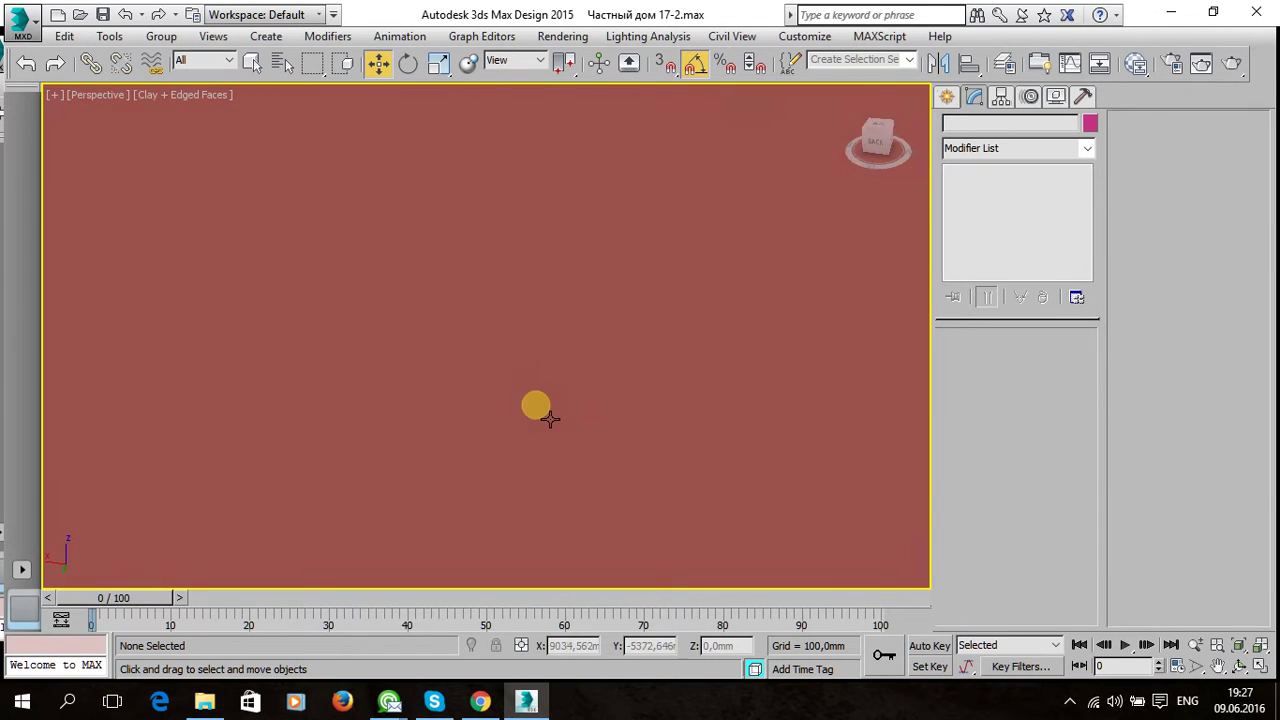
mouse_move(489, 462)
alt+middle_down()
mouse_move(474, 486)
mouse_move(484, 432)
mouse_move(574, 394)
mouse_move(666, 317)
mouse_move(477, 447)
mouse_move(505, 376)
mouse_move(508, 422)
mouse_move(565, 393)
mouse_move(569, 369)
mouse_move(520, 443)
mouse_move(632, 262)
mouse_move(590, 355)
mouse_move(566, 266)
mouse_move(563, 366)
mouse_move(575, 355)
alt+middle_up()
click(566, 341)
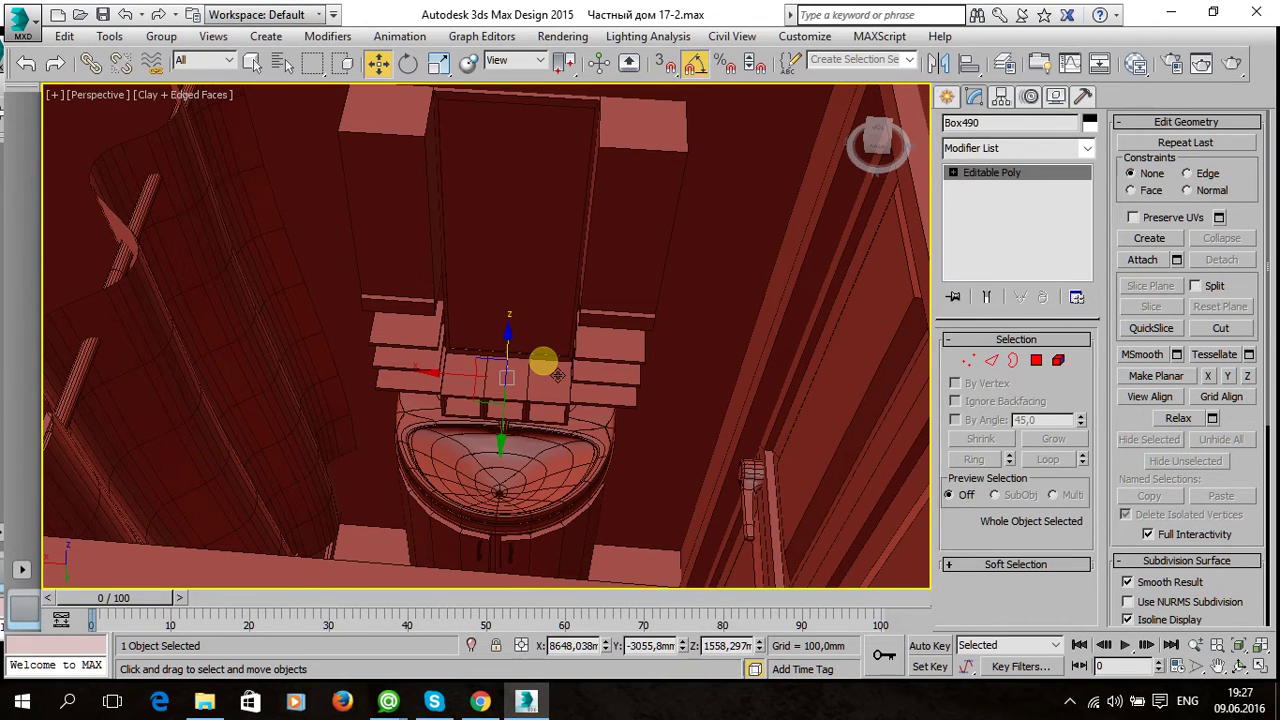
Select the back panel and compartment box together and lower them 10 mm.
click(537, 303)
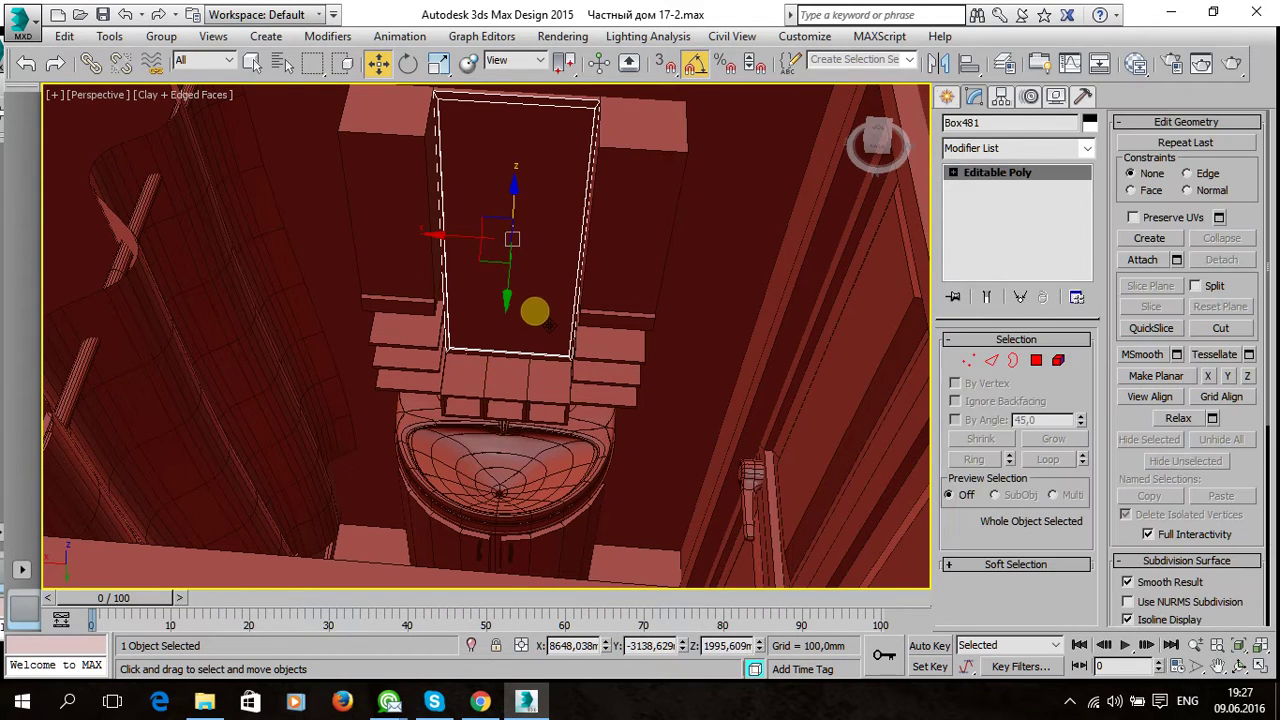
click(512, 368)
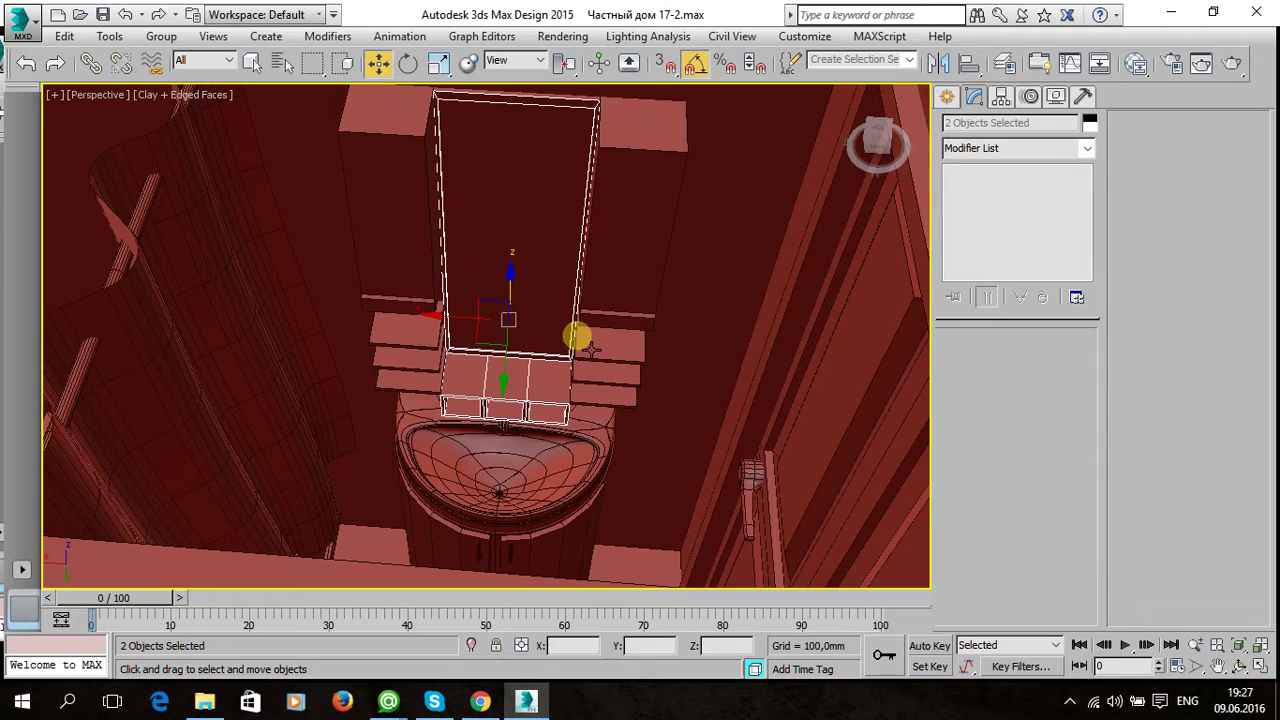
ctrl+click(574, 338)
alt+middle_drag(574, 338, 563, 403)
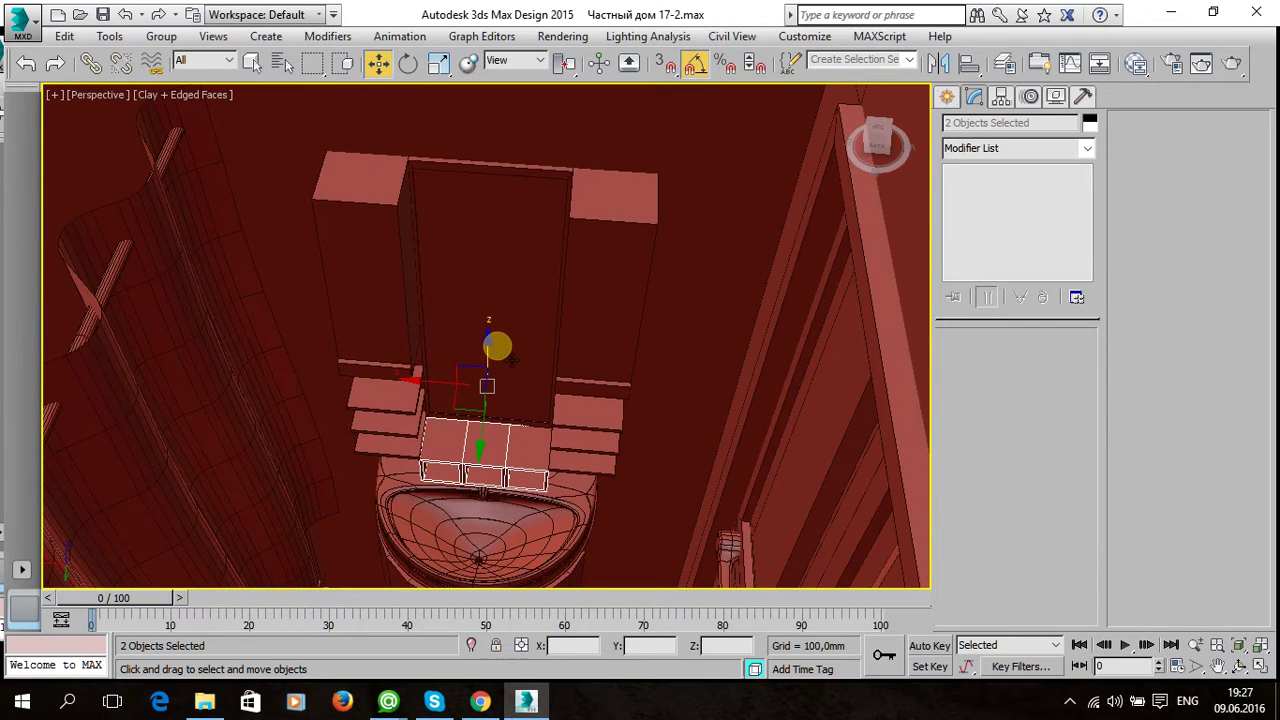
mouse_move(505, 357)
mouse_down()
mouse_move(505, 335)
mouse_move(504, 400)
mouse_up()
scroll(504, 410, up, 3)
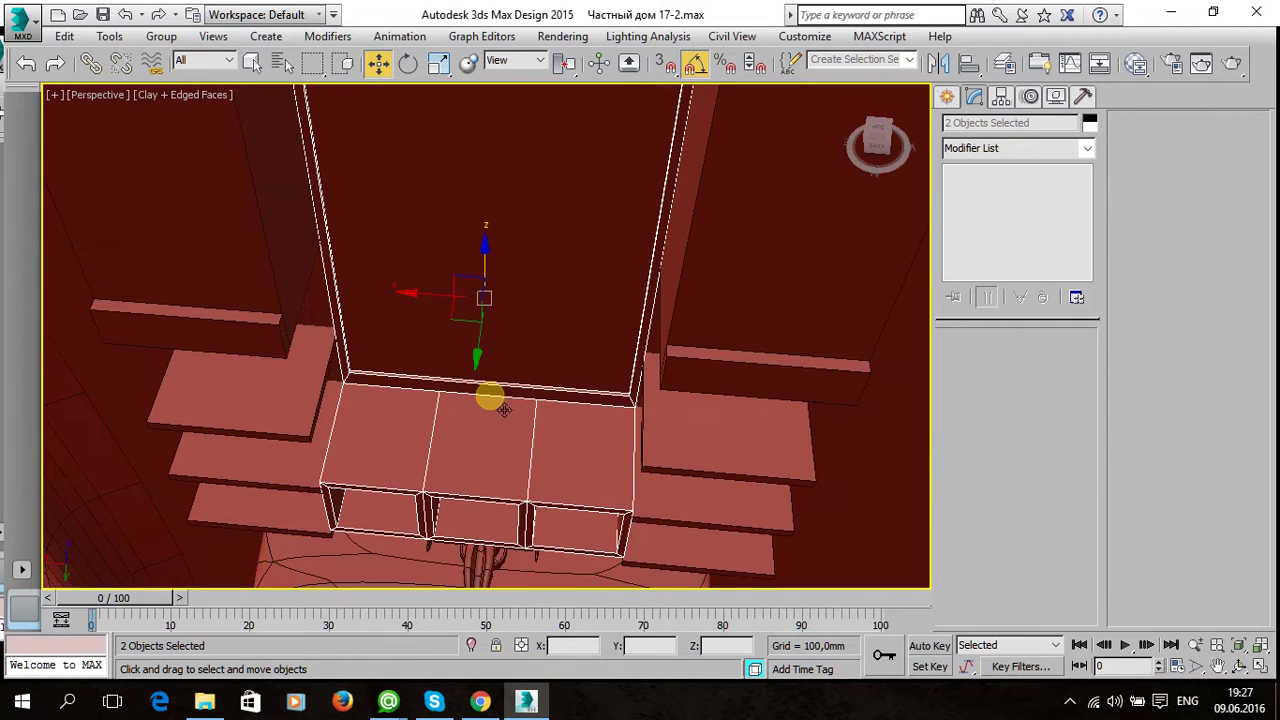
scroll(507, 368, down, 3)
mouse_move(466, 446)
alt+middle_down()
mouse_move(493, 272)
mouse_move(475, 296)
alt+middle_up()
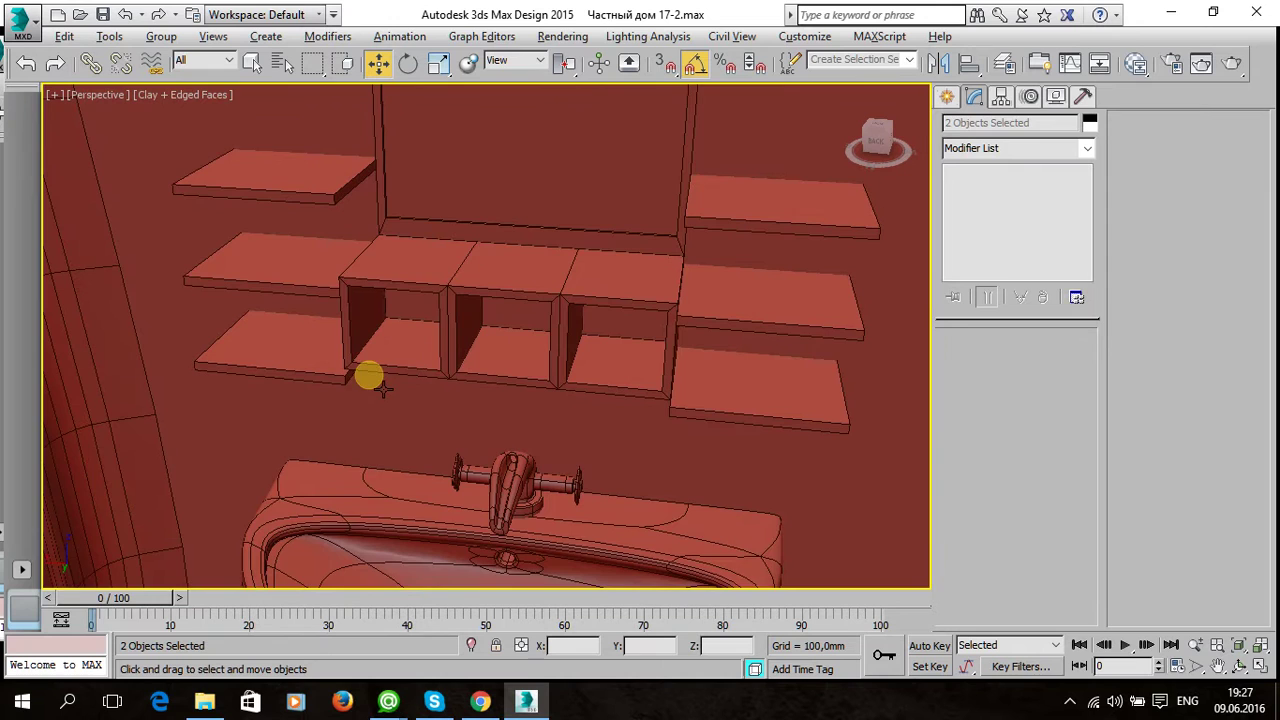
scroll(383, 388, up, 5)
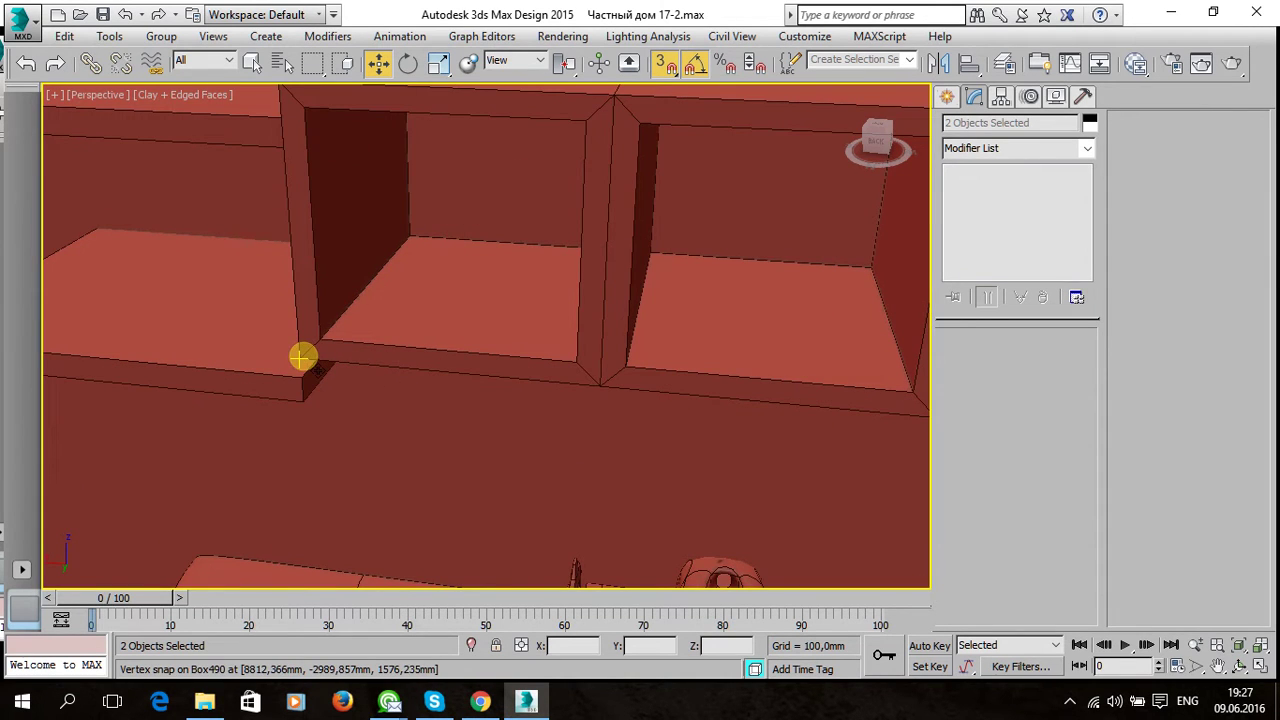
drag(299, 359, 304, 396)
Orbit and zoom to inspect the back wall between the shelves and the floor.
scroll(400, 400, down, 5)
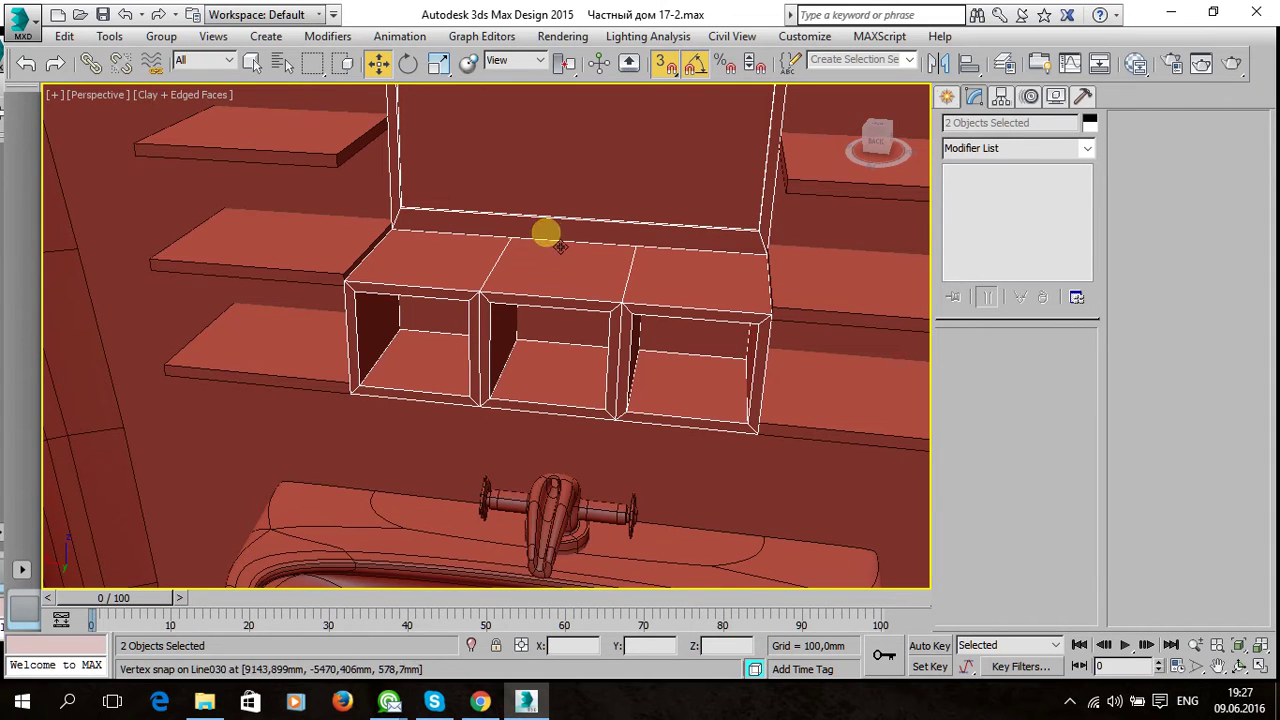
scroll(526, 194, up, 3)
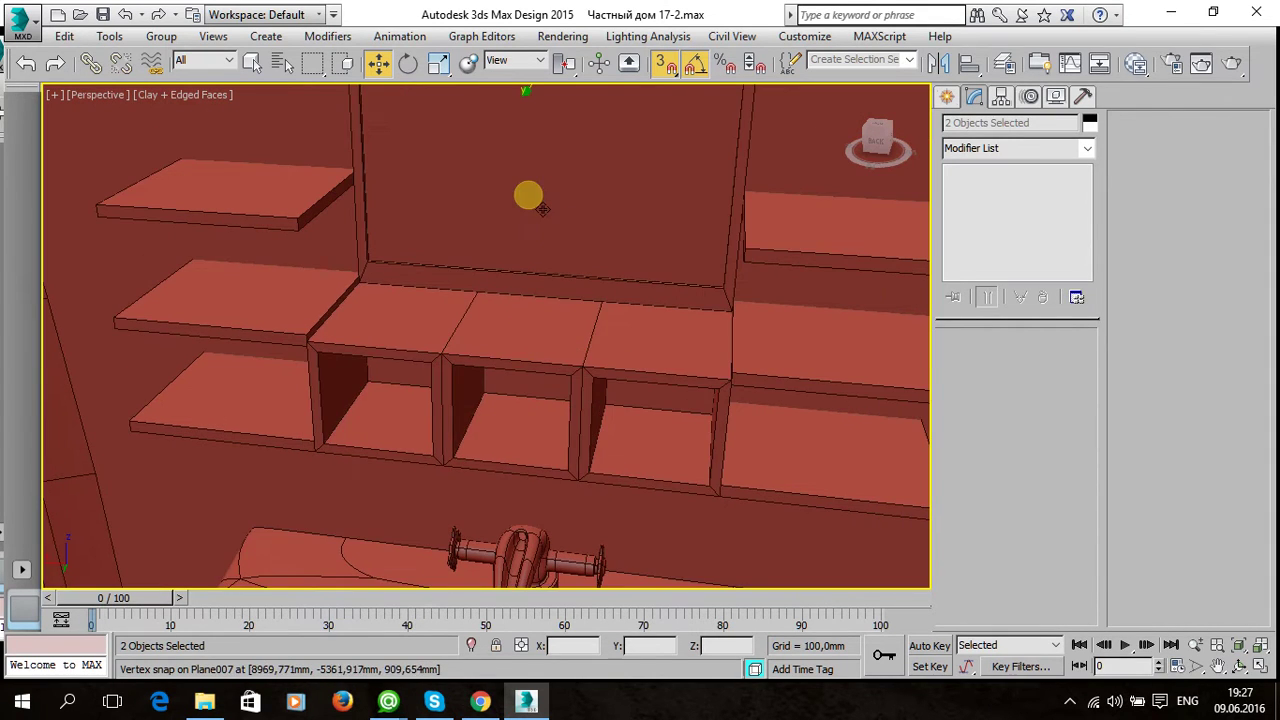
middle_drag(526, 194, 491, 429)
scroll(491, 429, up, 2)
scroll(540, 305, up, 3)
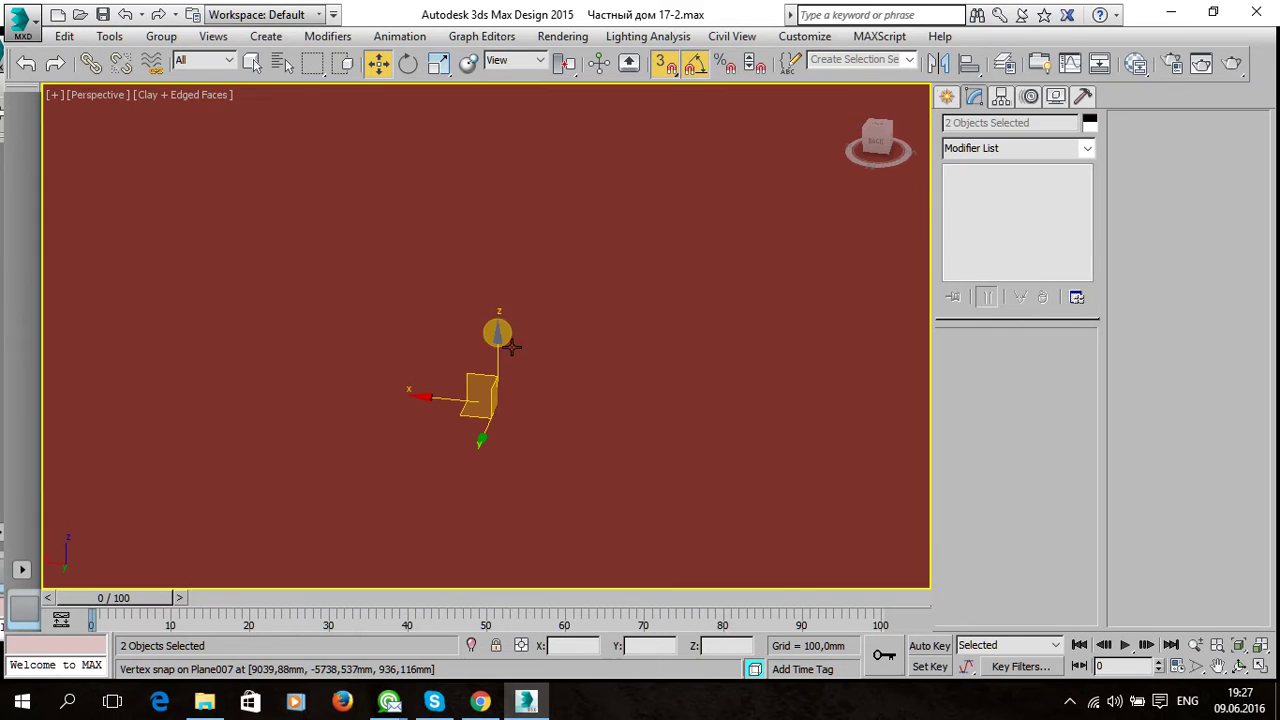
alt+middle_drag(511, 346, 511, 357)
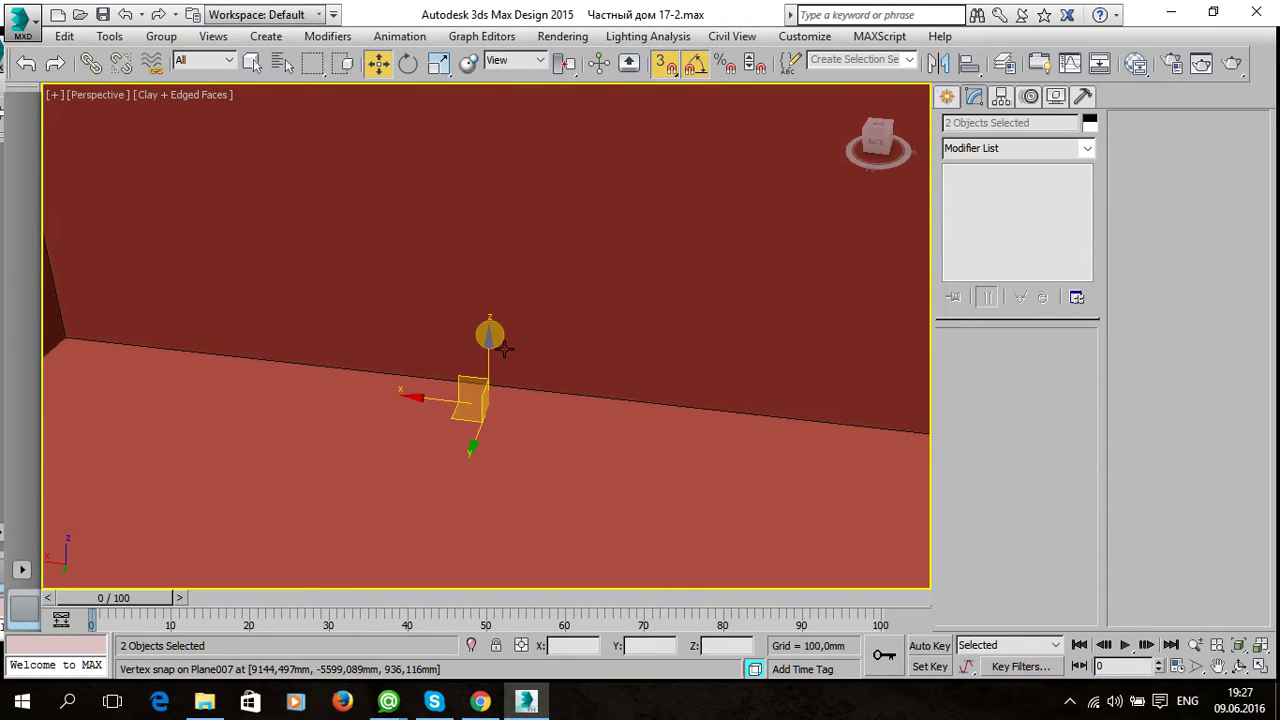
scroll(509, 335, down, 2)
scroll(509, 332, down, 3)
scroll(510, 328, down, 5)
scroll(511, 325, down, 2)
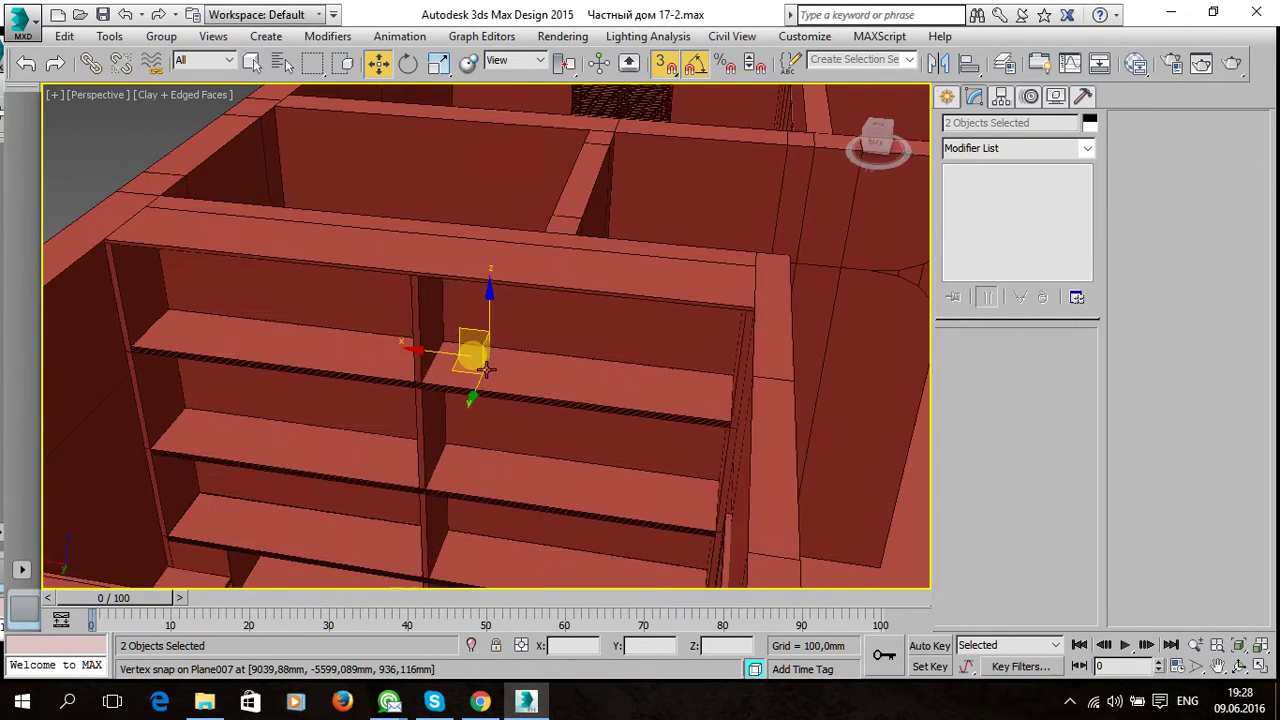
alt+middle_drag(511, 325, 522, 130)
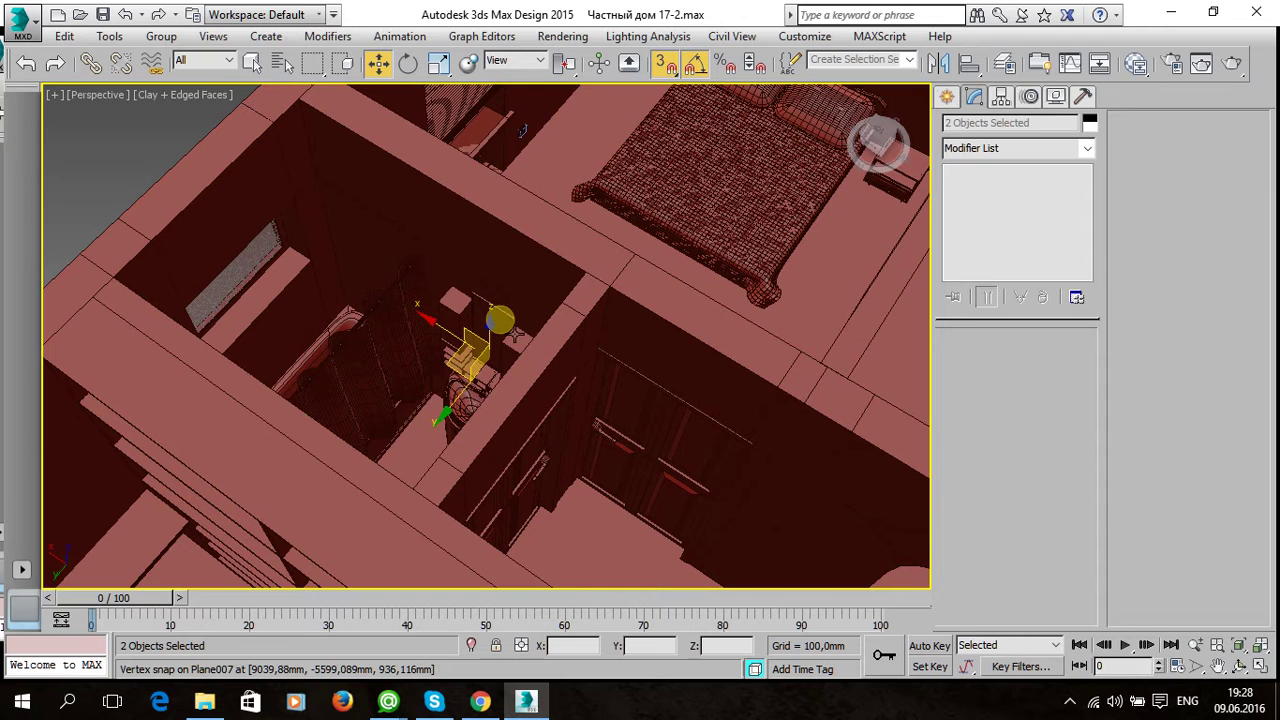
Lower Box481's eight top vertices so the panel sits at Z 2095,609 mm, then exit vertex editing.
click(514, 337)
scroll(514, 337, up, 5)
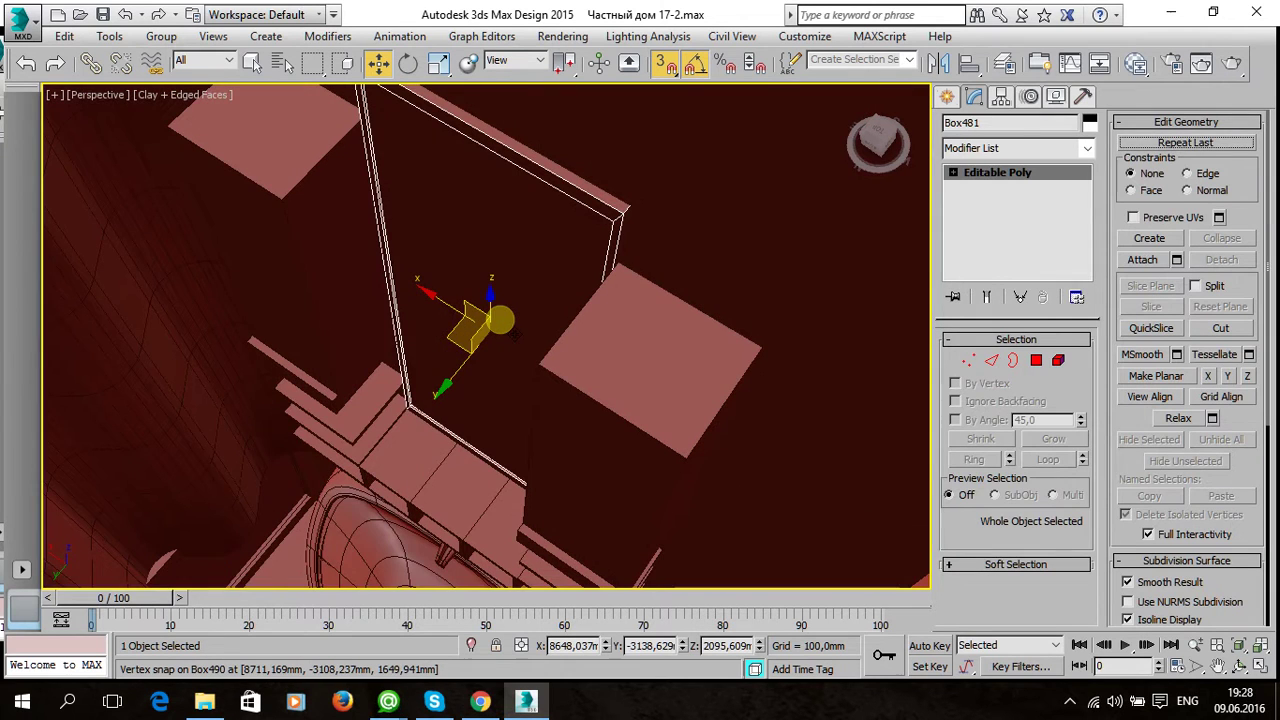
mouse_move(624, 310)
alt+middle_down()
mouse_move(671, 269)
mouse_move(765, 296)
alt+middle_up()
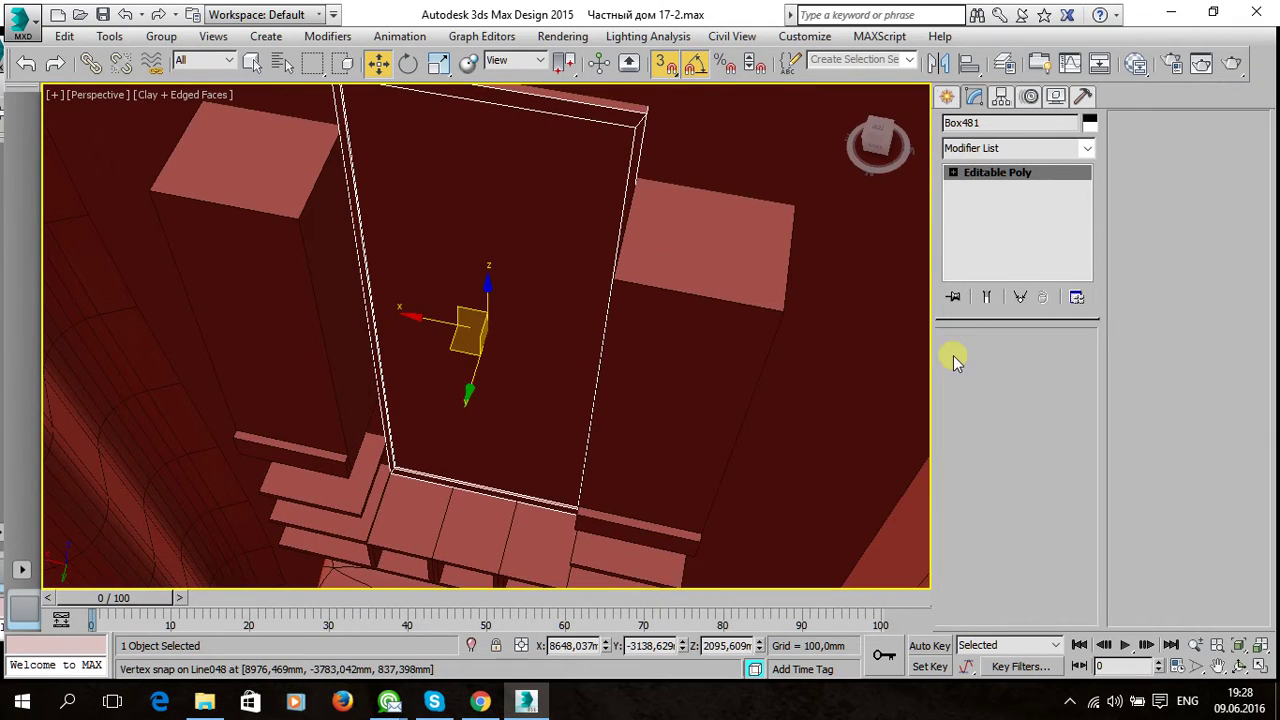
mouse_move(473, 326)
alt+middle_down()
mouse_move(552, 282)
mouse_move(566, 312)
alt+middle_up()
key(1)
mouse_move(557, 220)
alt+middle_down()
mouse_move(497, 343)
mouse_move(471, 357)
alt+middle_up()
drag(676, 263, 125, 89)
alt+middle_drag(423, 200, 447, 229)
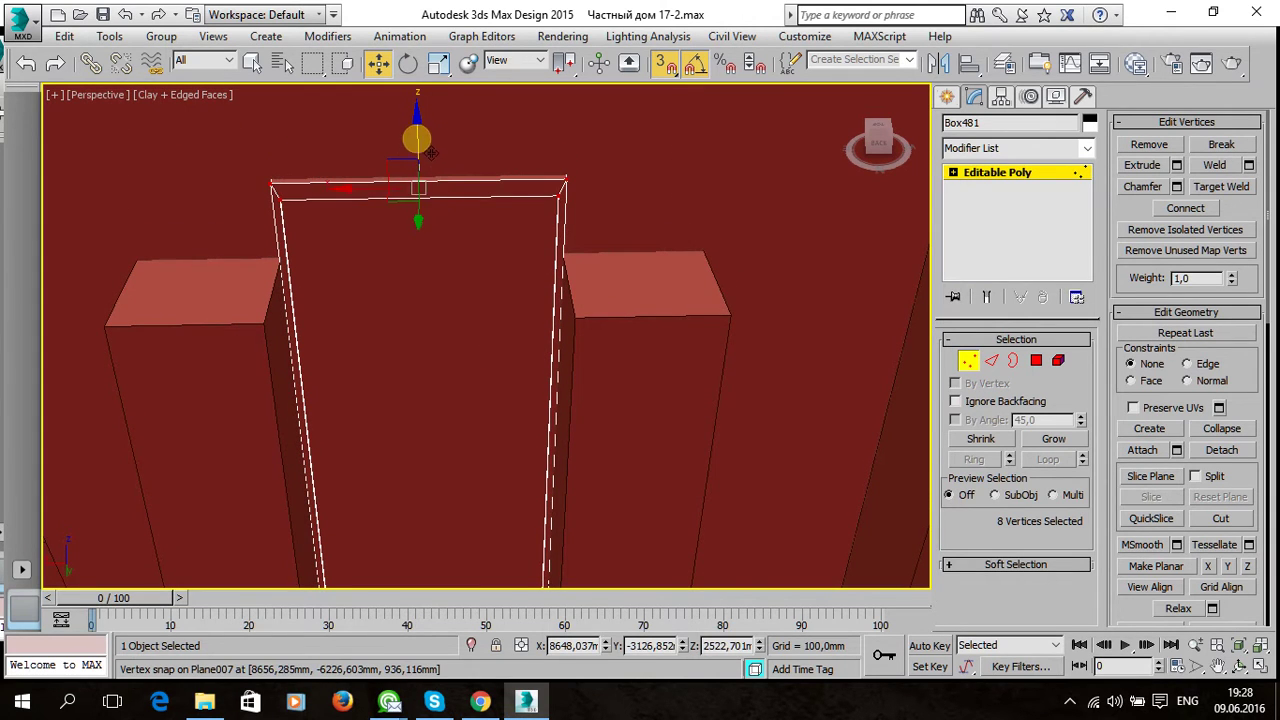
drag(432, 170, 432, 214)
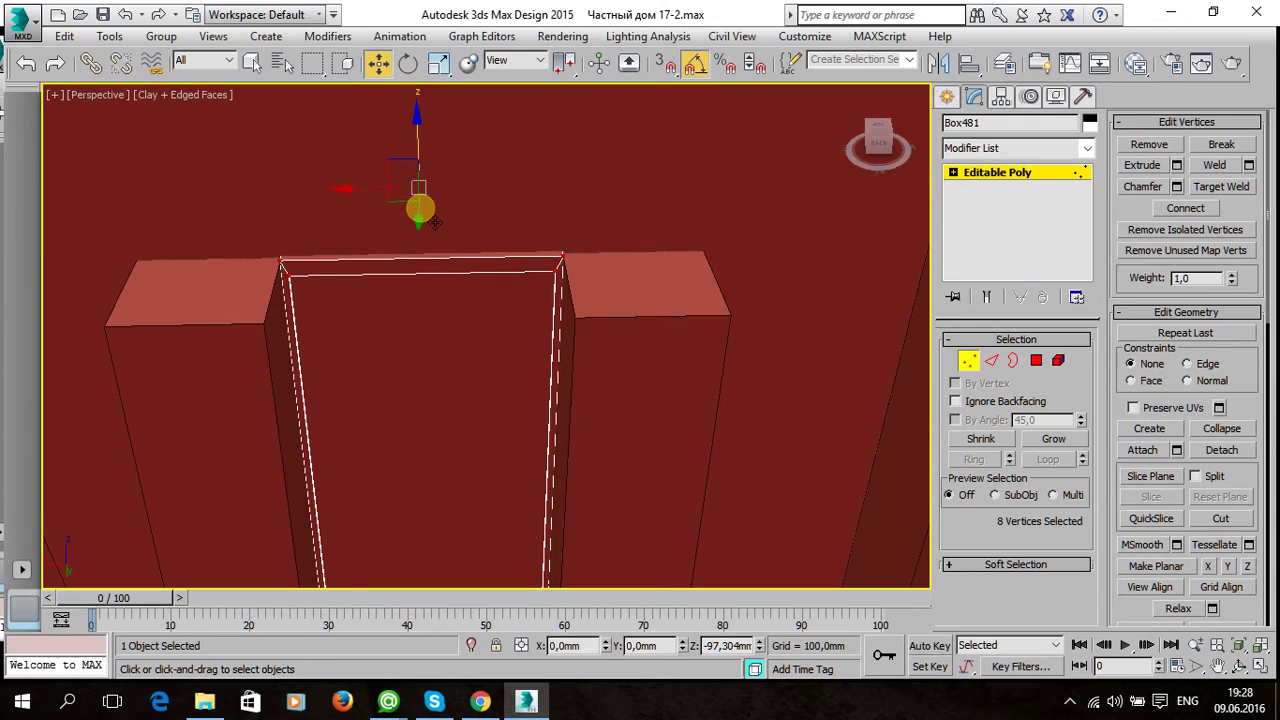
click(968, 174)
alt+middle_drag(514, 271, 491, 291)
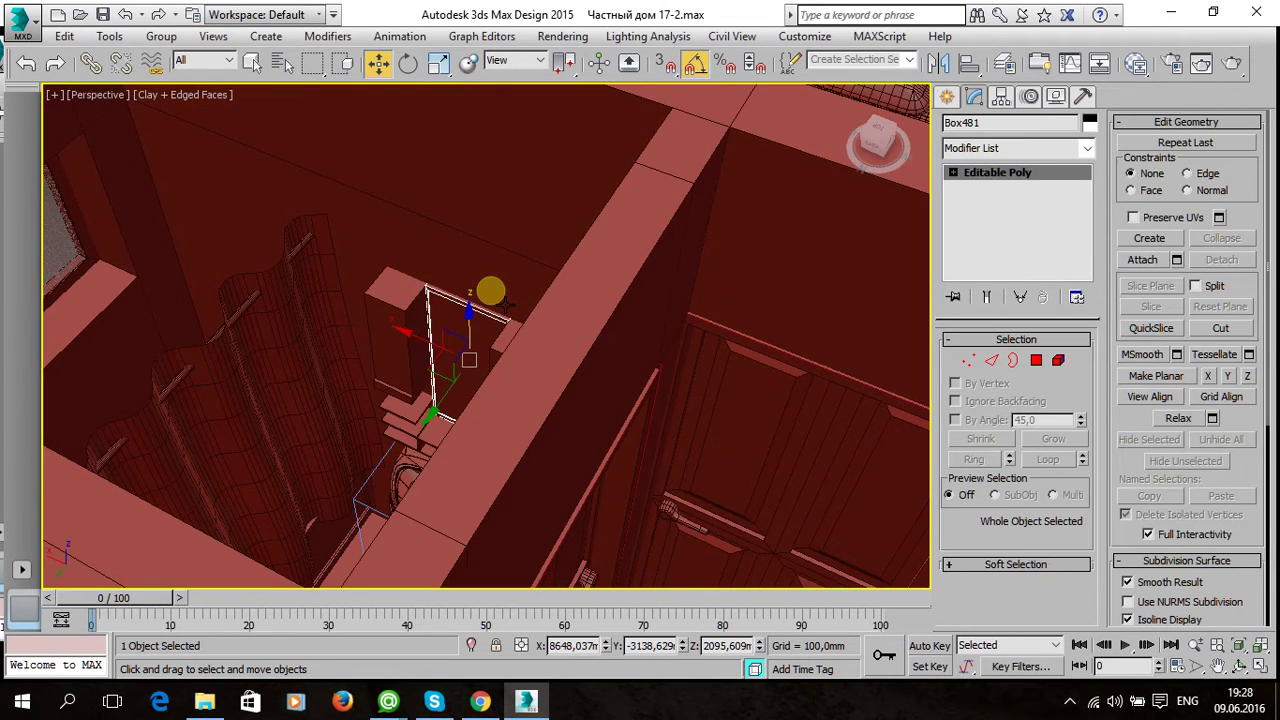
mouse_move(284, 276)
alt+middle_down()
mouse_move(471, 283)
mouse_move(338, 262)
mouse_move(459, 315)
mouse_move(447, 323)
mouse_move(494, 297)
mouse_move(443, 266)
mouse_move(470, 305)
mouse_move(429, 303)
mouse_move(400, 283)
mouse_move(414, 326)
mouse_move(391, 334)
mouse_move(486, 341)
mouse_move(599, 376)
mouse_move(410, 307)
mouse_move(650, 388)
alt+middle_up()
Orbit around the bathroom to inspect the bathtub, washer, toilet and faucet.
click(150, 160)
scroll(405, 285, up, 3)
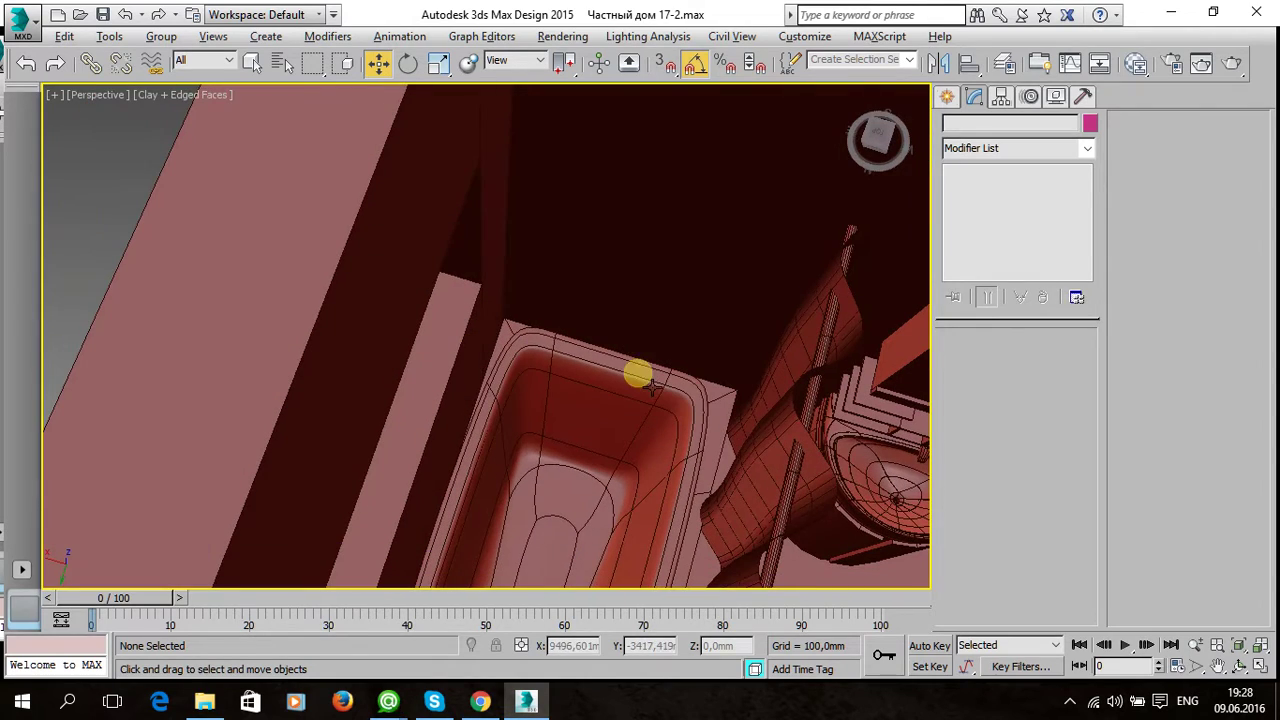
mouse_move(622, 435)
alt+middle_down()
mouse_move(534, 303)
mouse_move(480, 329)
mouse_move(300, 310)
mouse_move(457, 251)
mouse_move(409, 217)
mouse_move(410, 230)
mouse_move(586, 224)
alt+middle_up()
mouse_move(622, 302)
alt+middle_down()
mouse_move(537, 320)
mouse_move(557, 323)
alt+middle_up()
scroll(588, 365, up, 3)
mouse_move(588, 365)
alt+middle_down()
mouse_move(680, 352)
mouse_move(746, 322)
alt+middle_up()
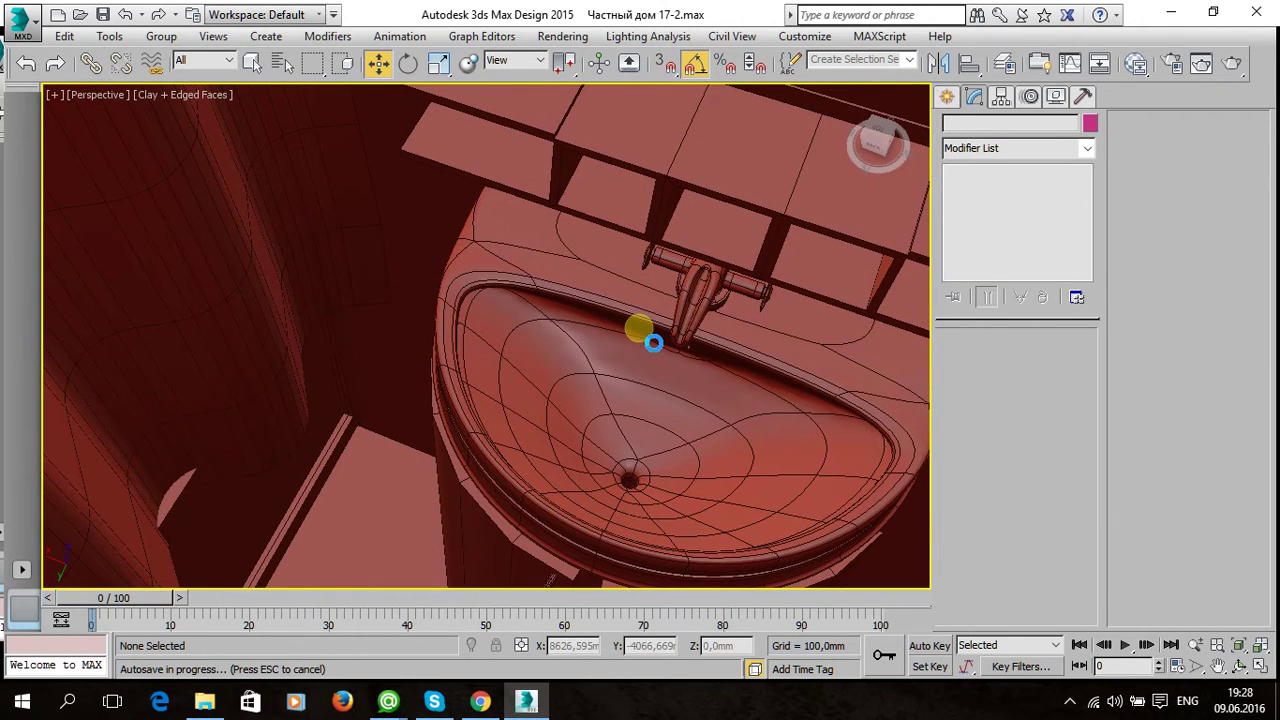
mouse_move(652, 345)
alt+middle_down()
mouse_move(560, 365)
mouse_move(556, 345)
mouse_move(562, 325)
mouse_move(655, 336)
alt+middle_up()
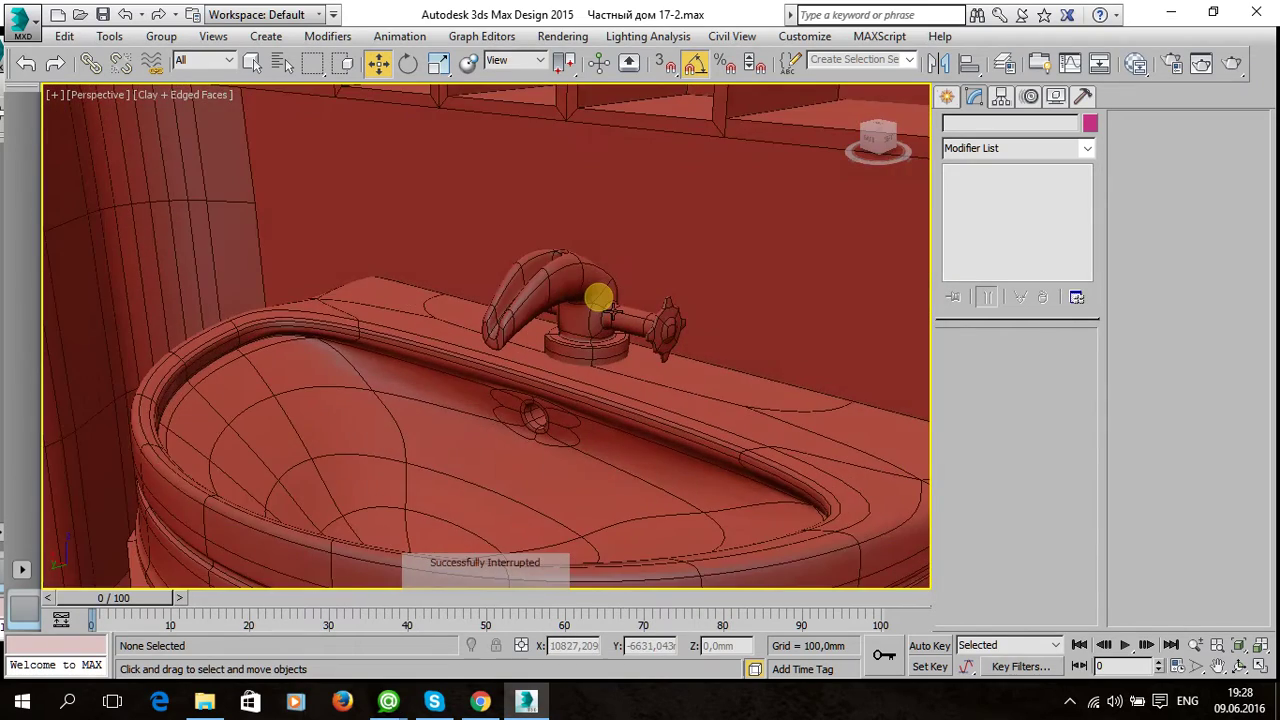
scroll(655, 336, up, 5)
scroll(655, 336, up, 2)
scroll(655, 336, down, 3)
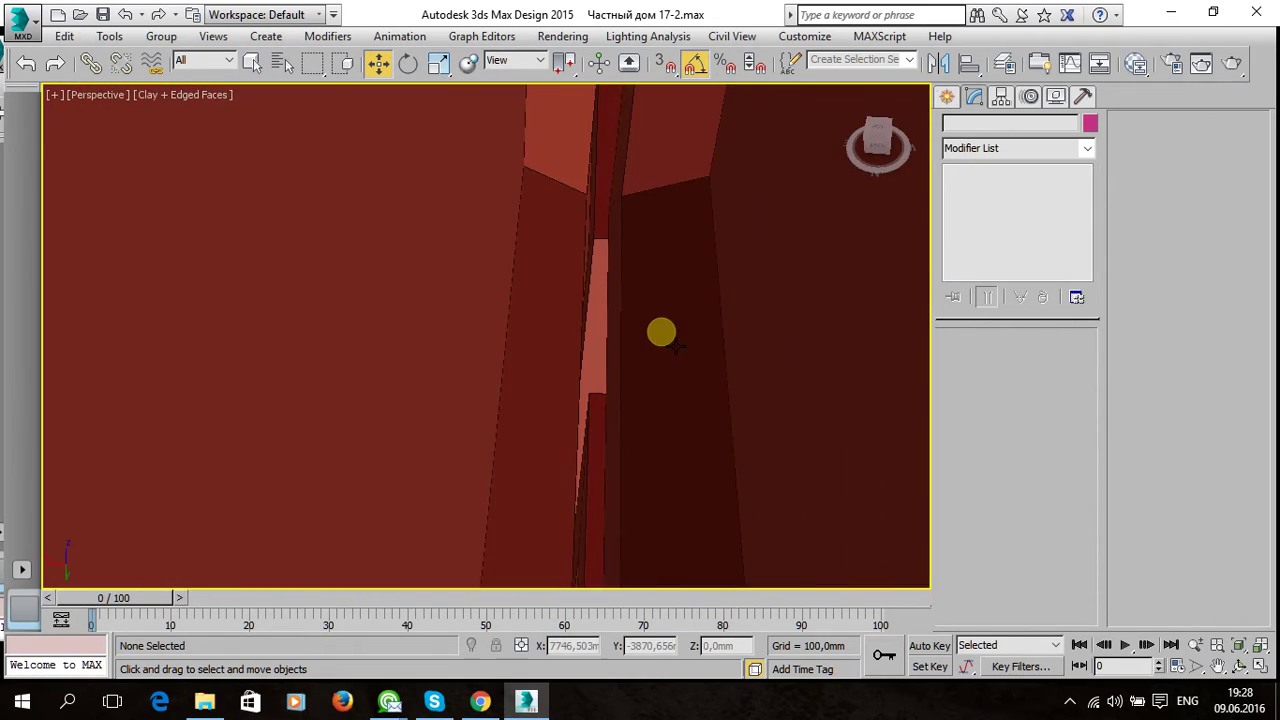
scroll(660, 335, down, 3)
scroll(660, 335, up, 4)
alt+middle_drag(587, 380, 591, 382)
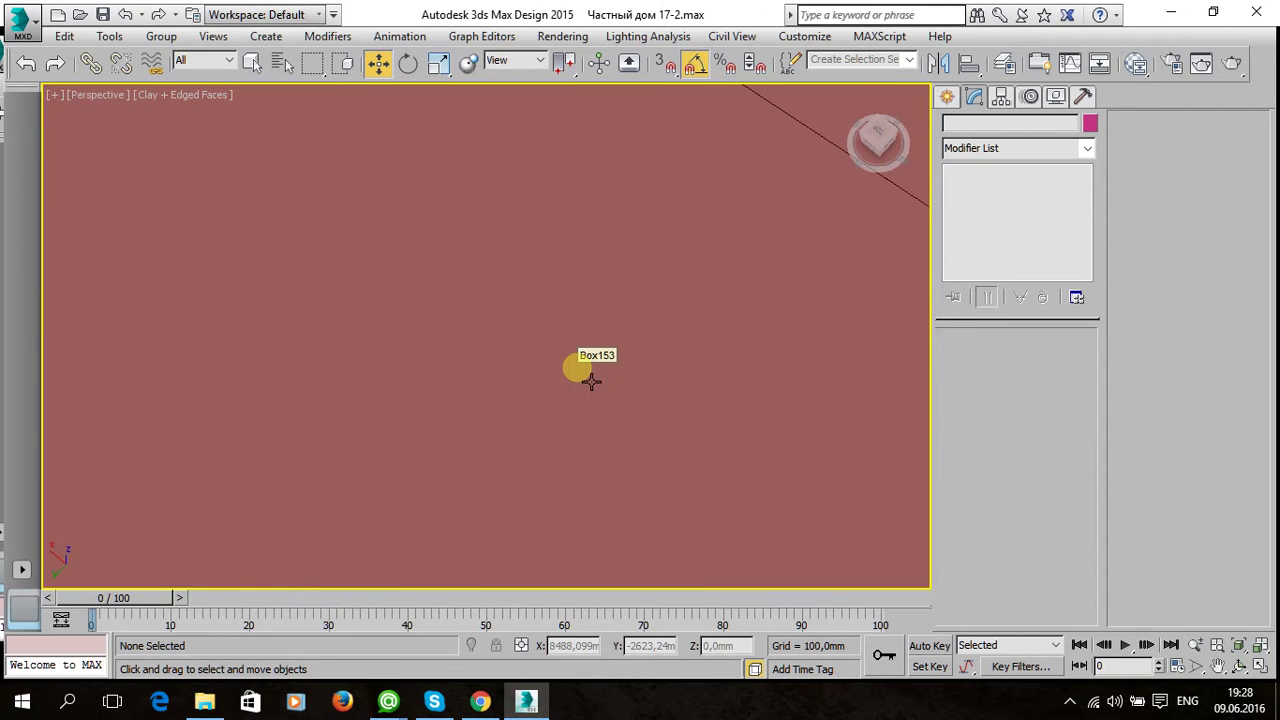
Zoom out to a top-down view of the bathroom and save the house file.
key(z)
alt+middle_drag(414, 337, 408, 356)
scroll(470, 230, up, 4)
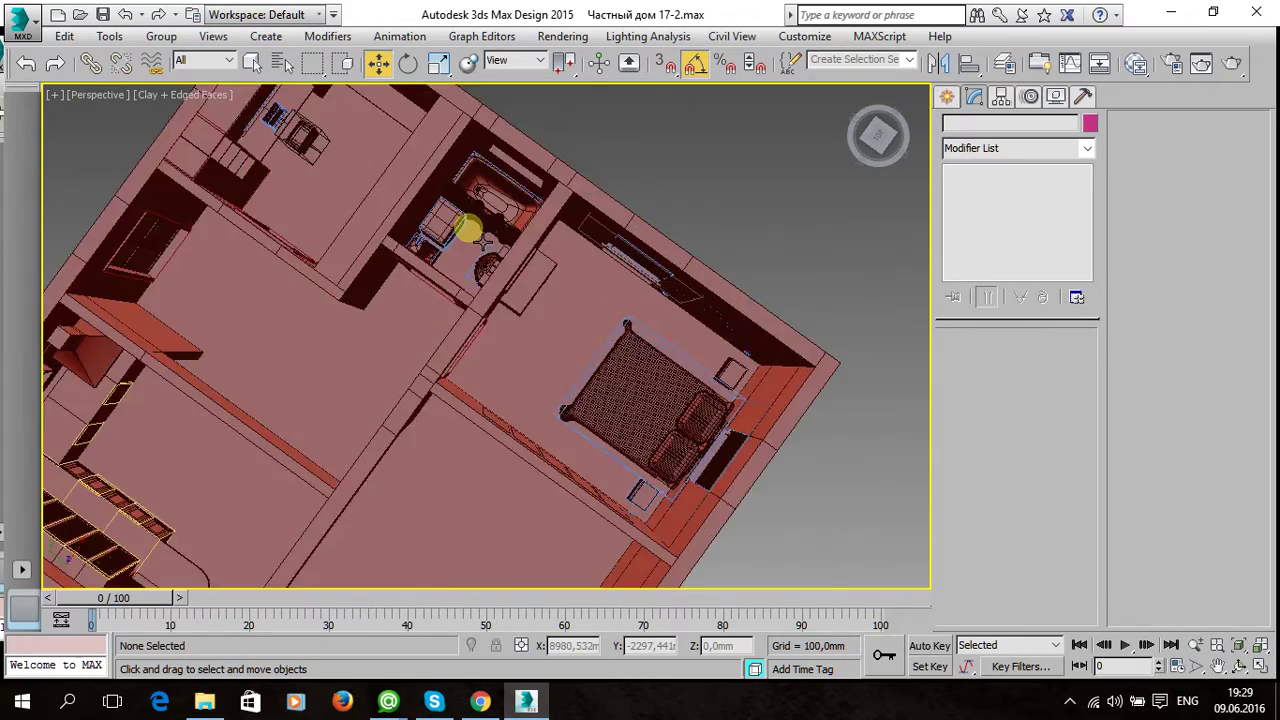
scroll(485, 233, up, 5)
mouse_move(485, 233)
alt+middle_down()
mouse_move(500, 294)
mouse_move(486, 294)
mouse_move(566, 300)
alt+middle_up()
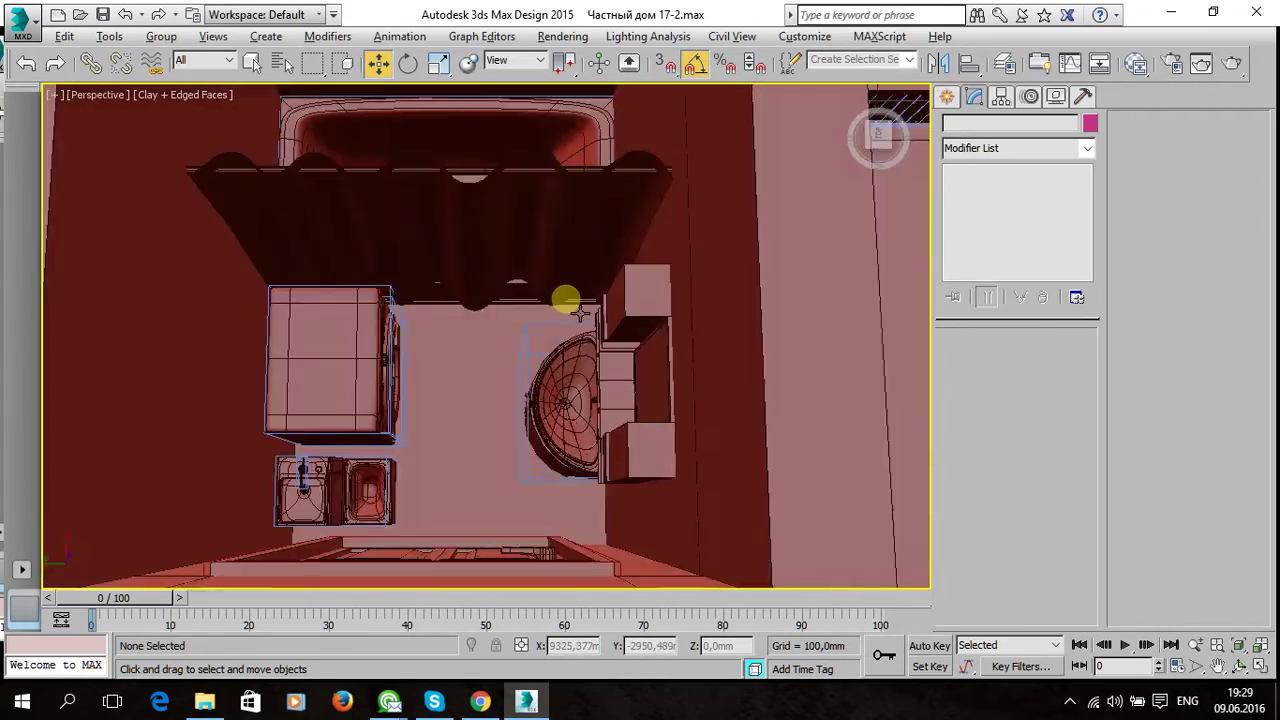
scroll(632, 272, up, 5)
scroll(632, 272, down, 3)
scroll(566, 363, down, 4)
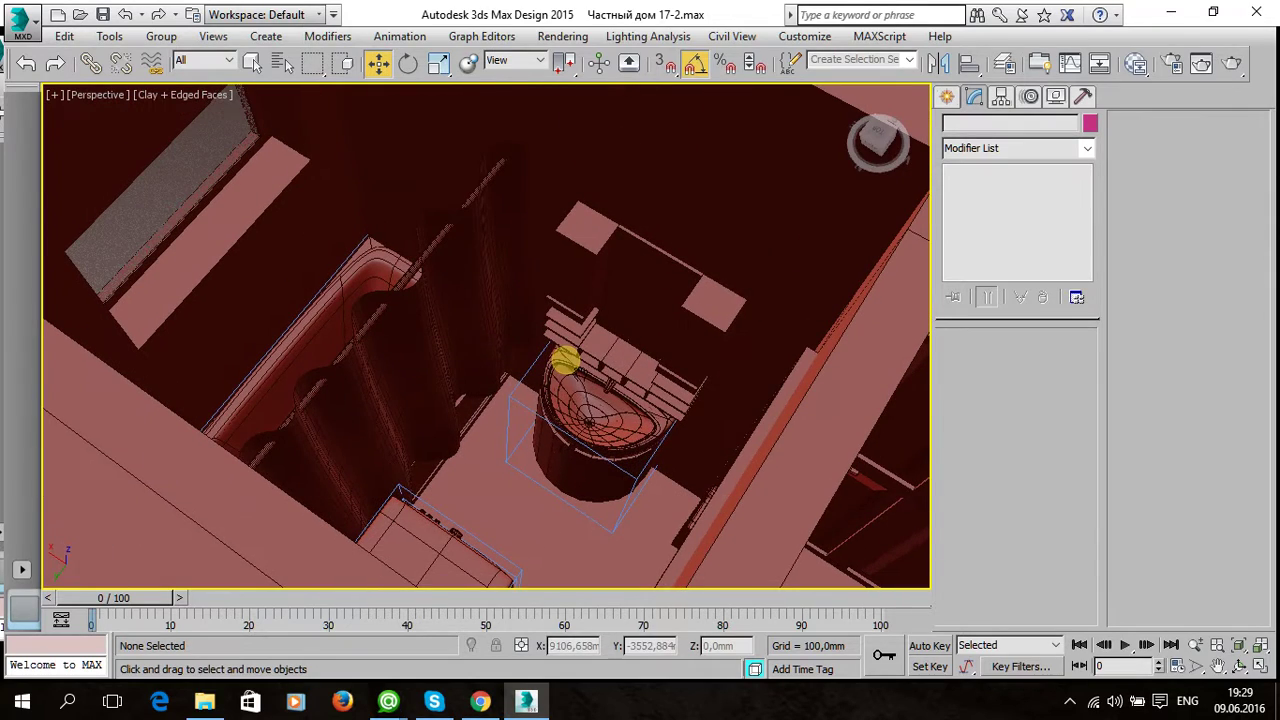
mouse_move(563, 414)
alt+middle_down()
mouse_move(391, 449)
mouse_move(447, 414)
mouse_move(414, 486)
mouse_move(406, 329)
mouse_move(304, 300)
alt+middle_up()
mouse_move(586, 294)
alt+middle_down()
mouse_move(534, 406)
mouse_move(363, 409)
mouse_move(609, 374)
mouse_move(183, 134)
alt+middle_up()
click(105, 15)
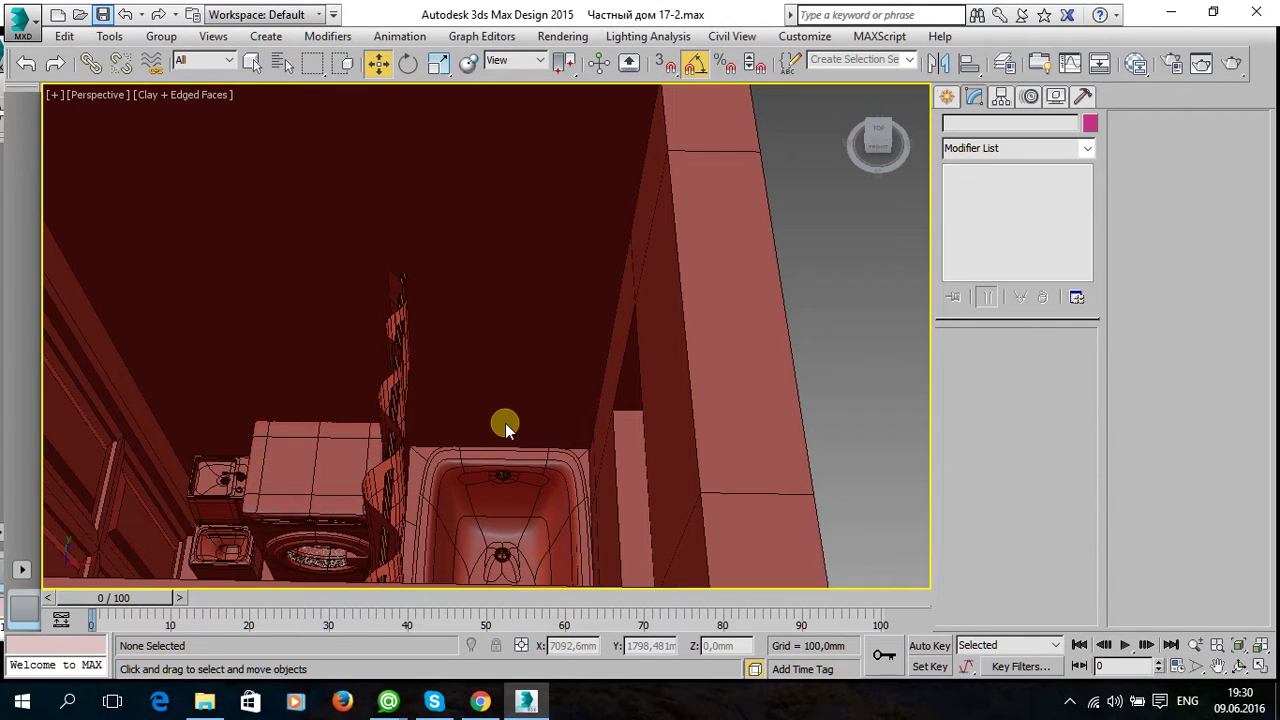
Look over the washing machine and bring up the Create panel's Standard Primitives.
mouse_move(506, 423)
alt+middle_down()
mouse_move(537, 403)
mouse_move(608, 423)
mouse_move(537, 400)
mouse_move(455, 424)
alt+middle_up()
scroll(334, 420, up, 5)
scroll(334, 330, down, 3)
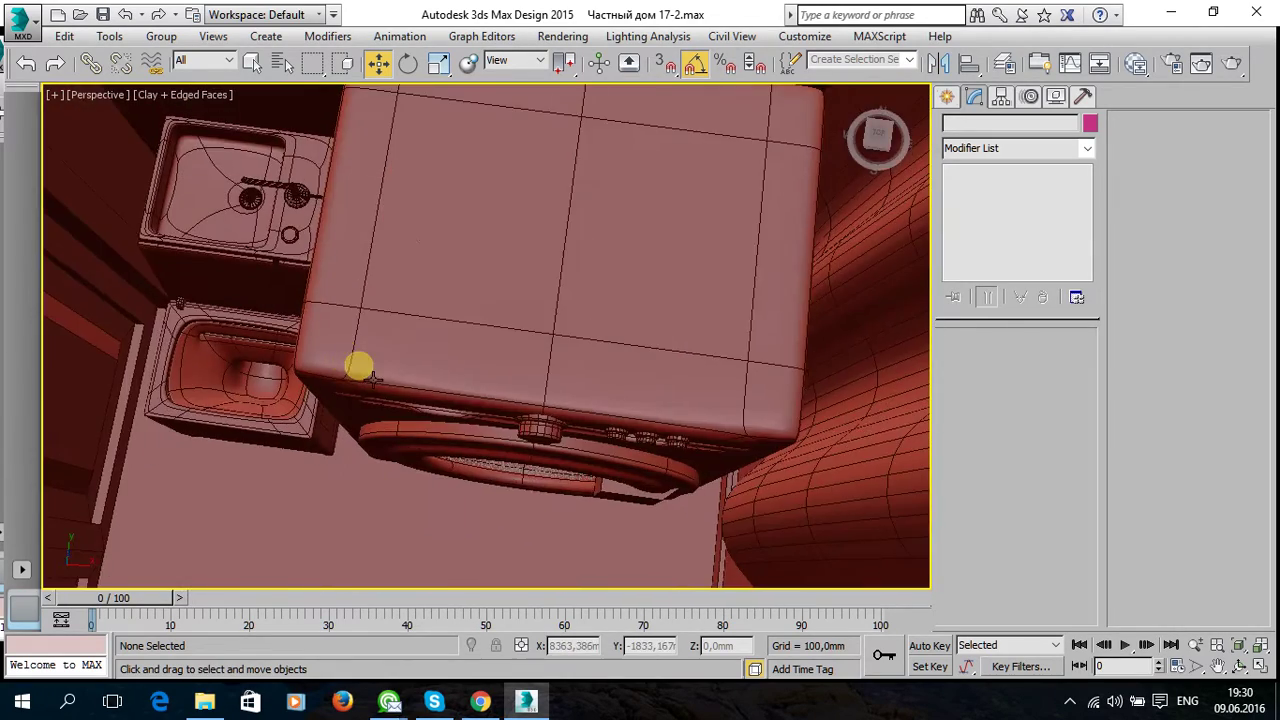
scroll(370, 355, up, 1)
mouse_move(380, 349)
alt+middle_down()
mouse_move(340, 360)
mouse_move(691, 414)
mouse_move(394, 351)
alt+middle_up()
scroll(340, 360, down, 3)
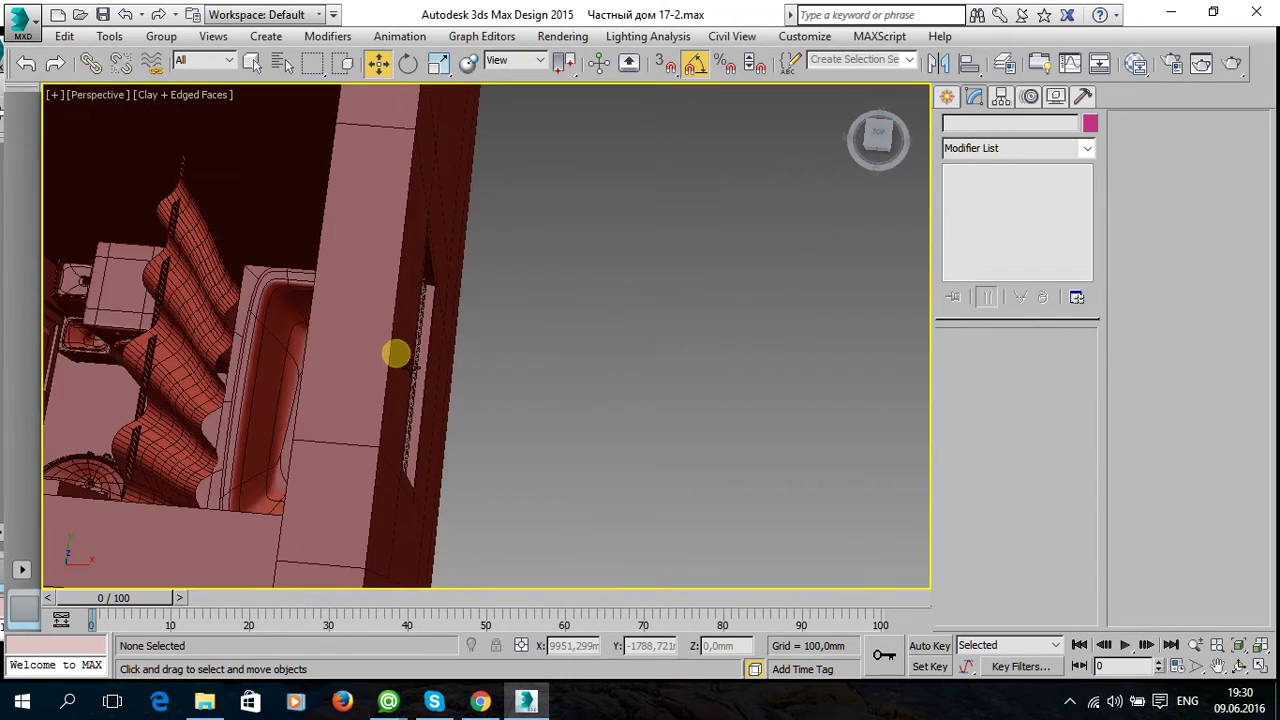
click(946, 96)
alt+middle_drag(504, 359, 543, 353)
Draw a new box, Box491, beside the house.
click(979, 215)
drag(677, 336, 800, 390)
click(817, 303)
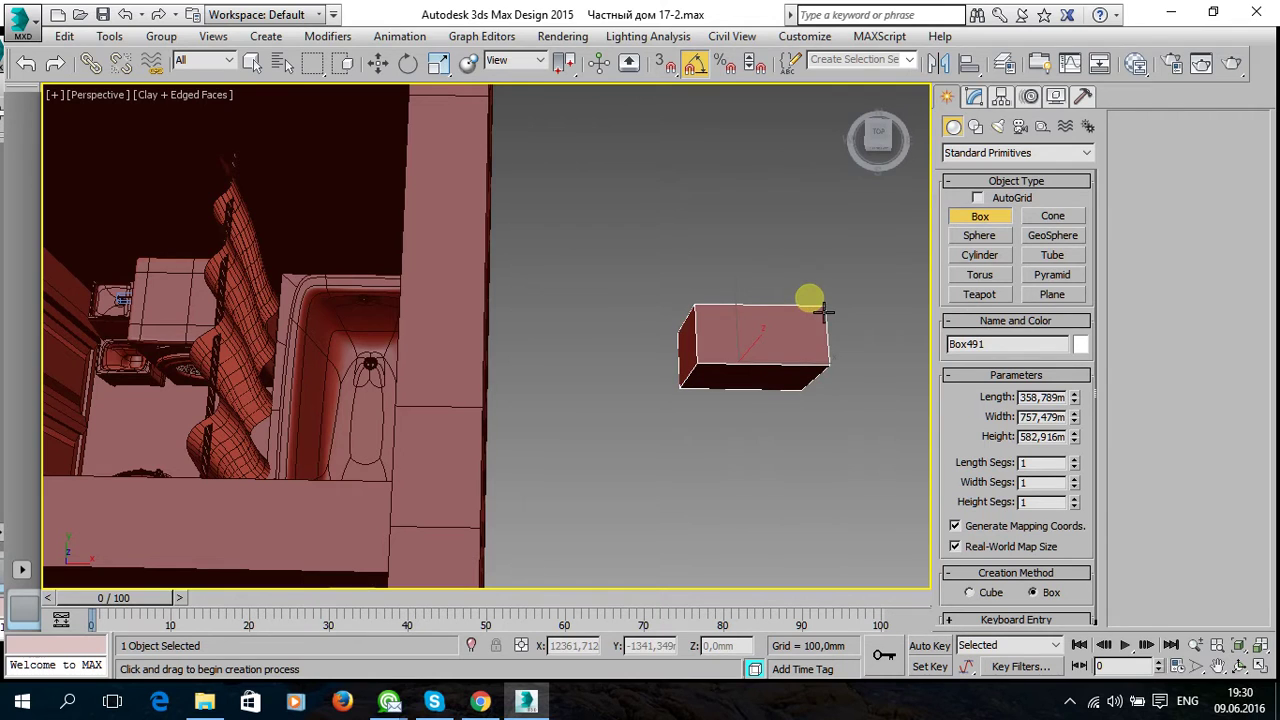
key(z)
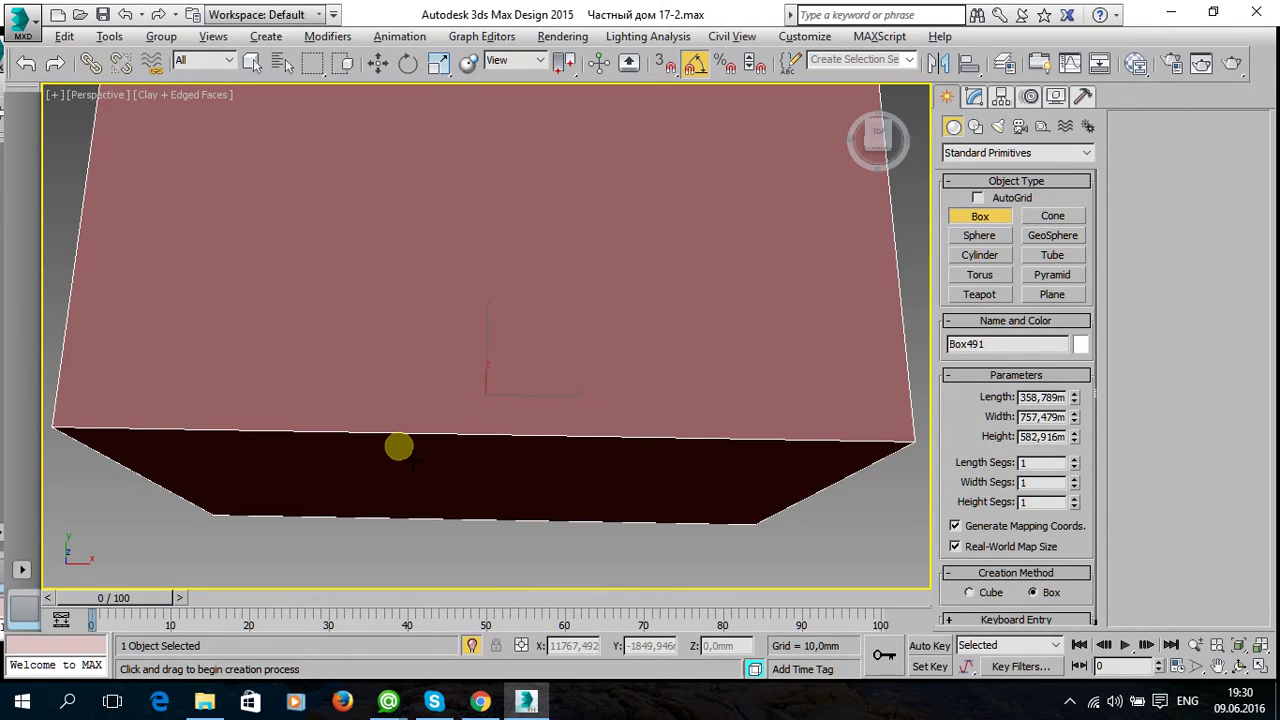
alt+middle_drag(398, 447, 457, 394)
scroll(459, 392, down, 3)
key(w)
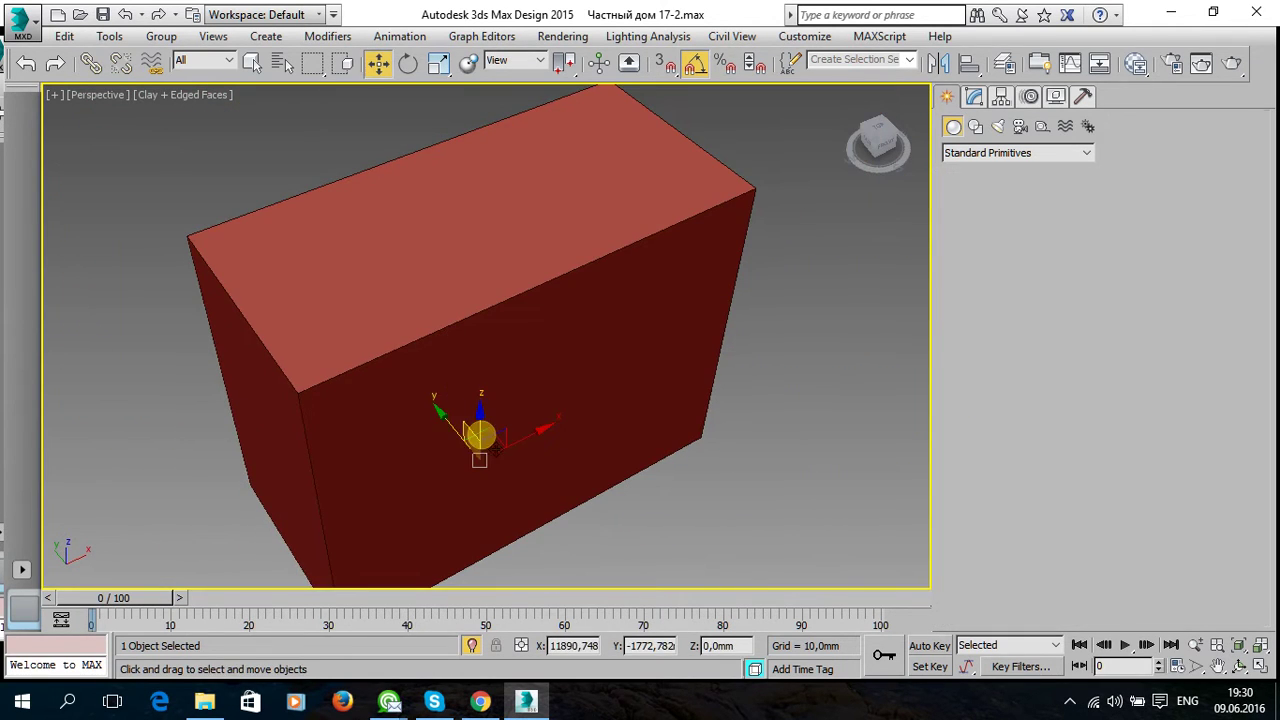
mouse_move(524, 437)
alt+middle_down()
mouse_move(489, 383)
mouse_move(466, 374)
alt+middle_up()
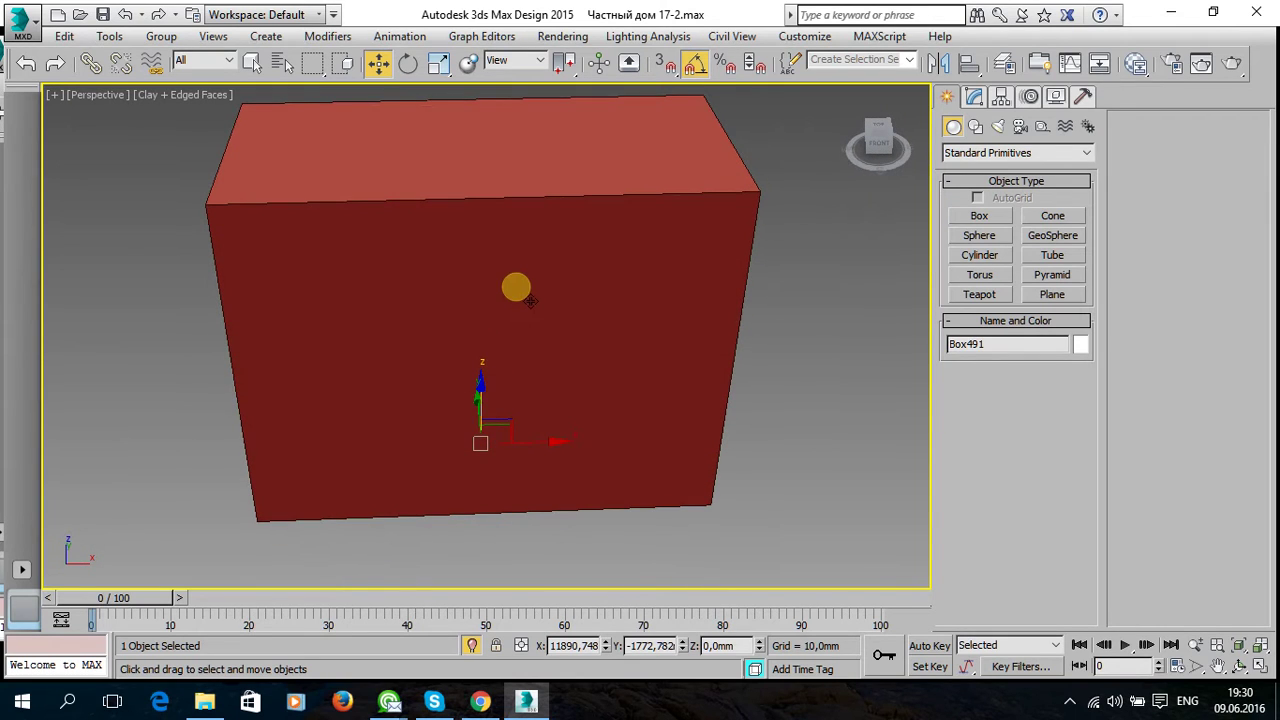
Set the box's width and height to 60 mm.
click(974, 96)
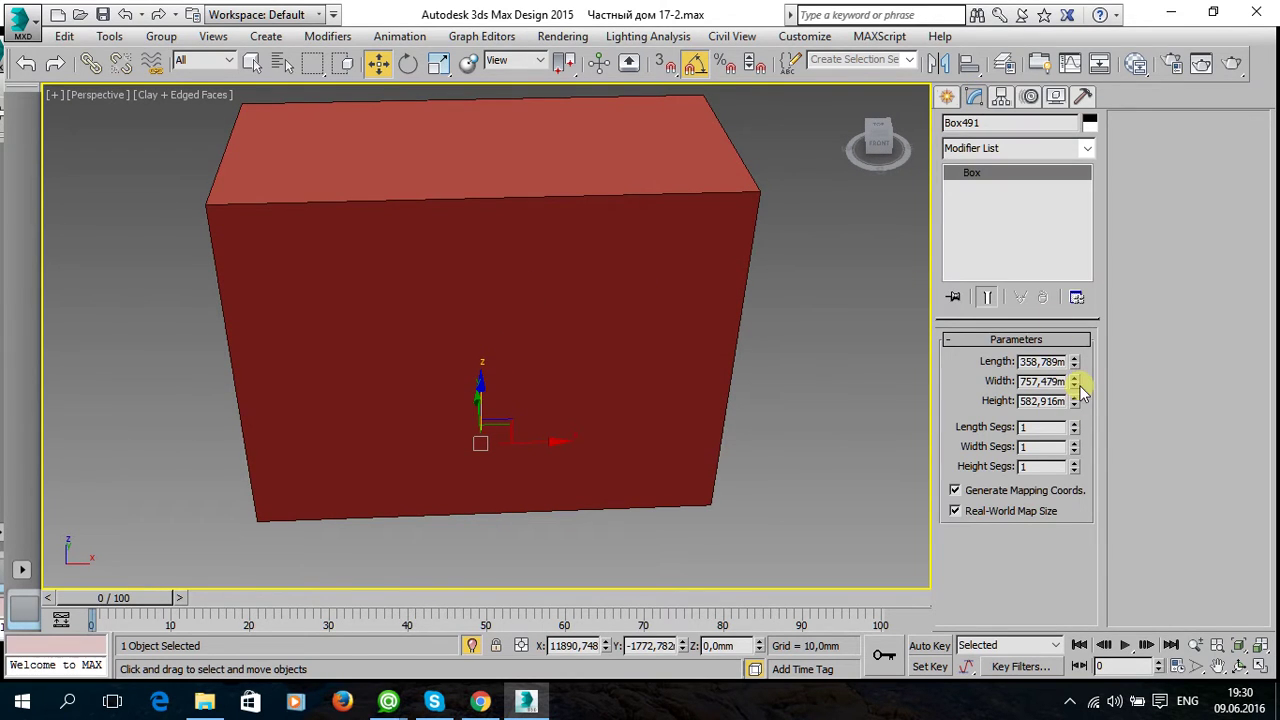
drag(1077, 400, 1078, 410)
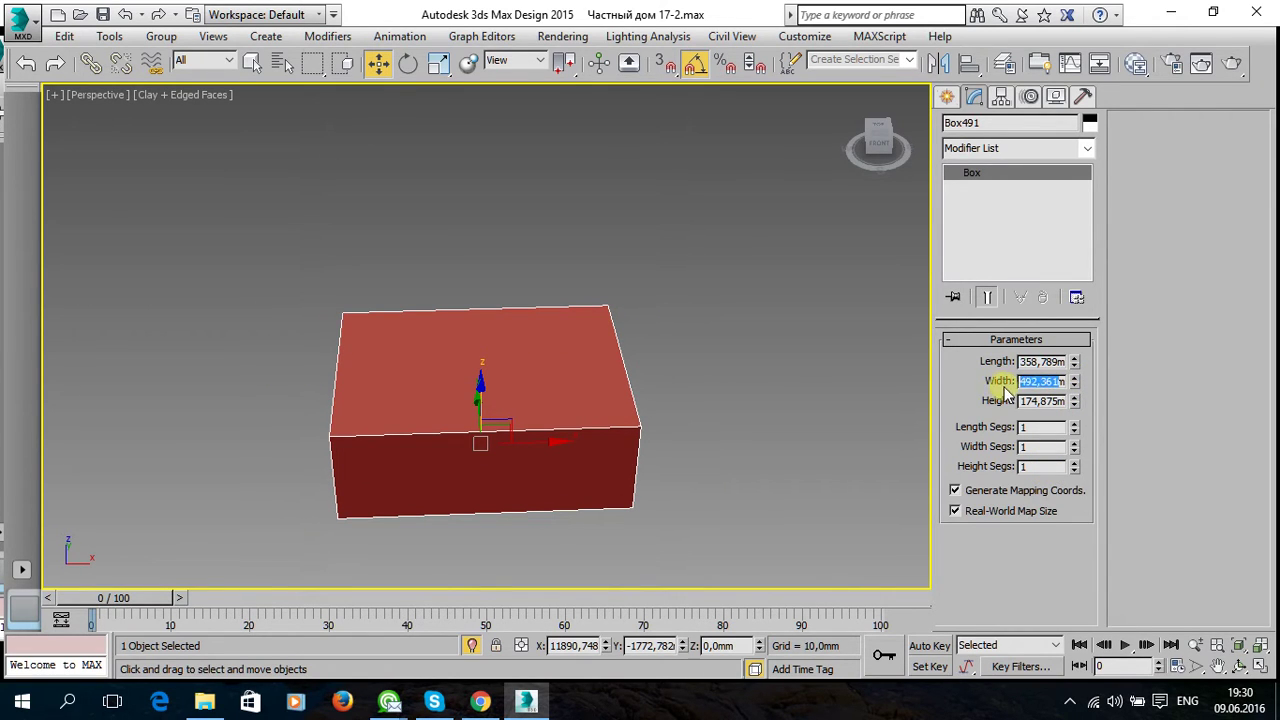
click(1056, 393)
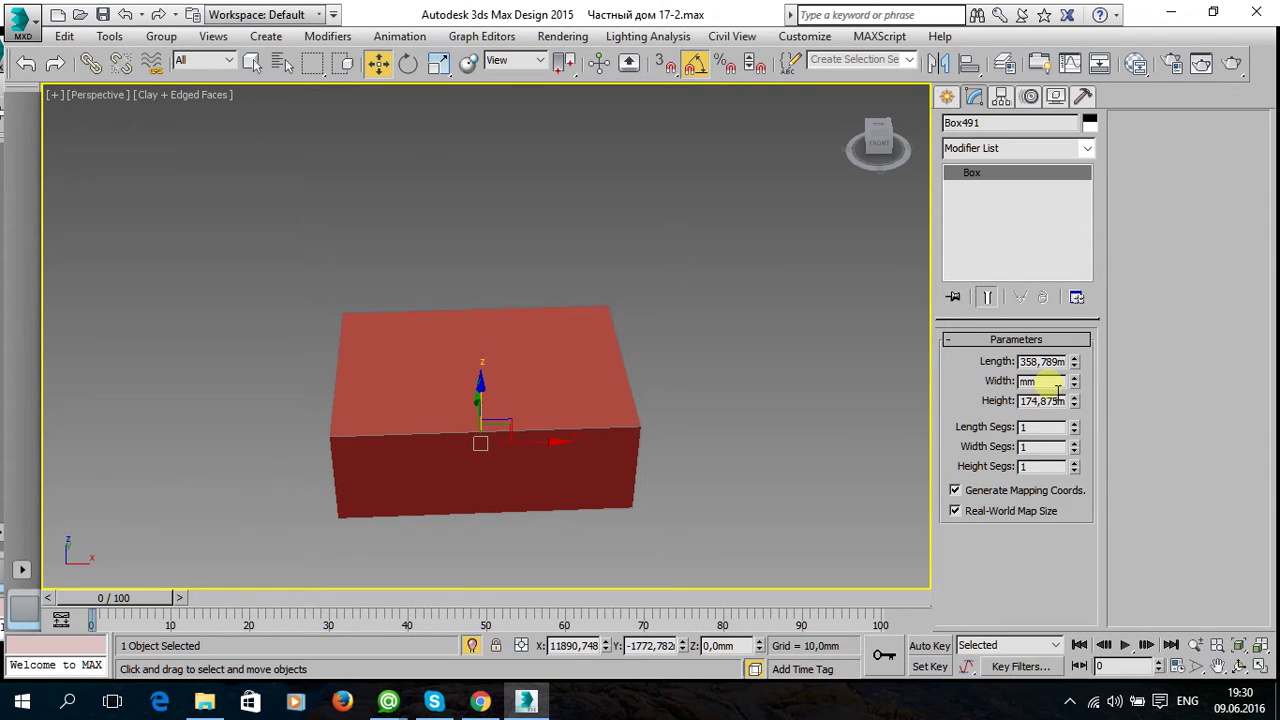
text(60)
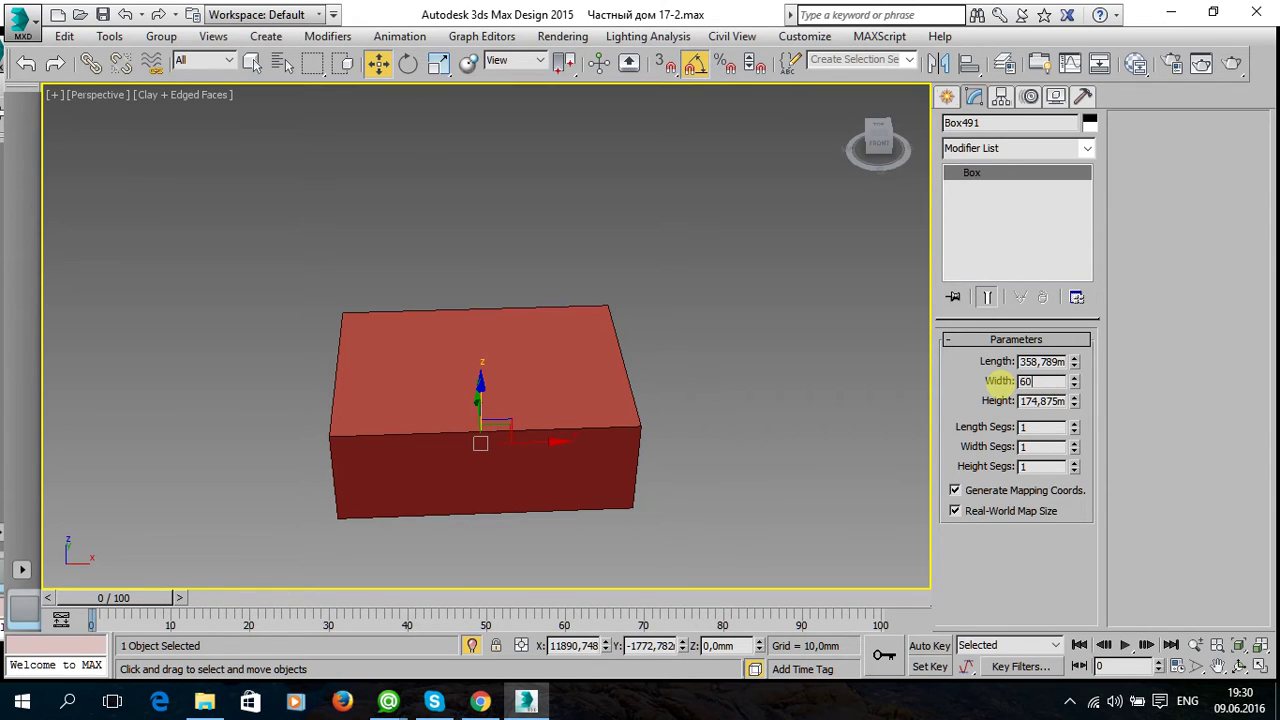
key(Return)
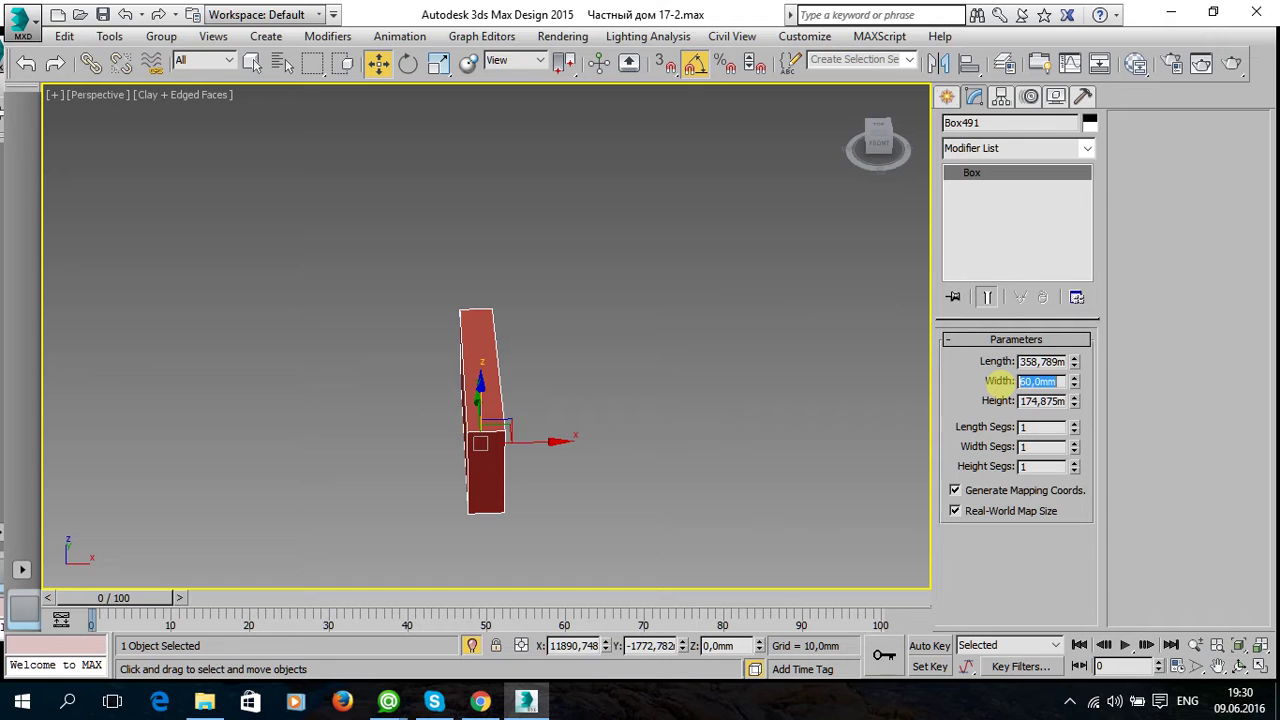
mouse_move(1074, 401)
mouse_down()
mouse_move(1083, 453)
mouse_move(1069, 457)
mouse_up()
double_click(1060, 401)
text(1)
text(60)
key(Return)
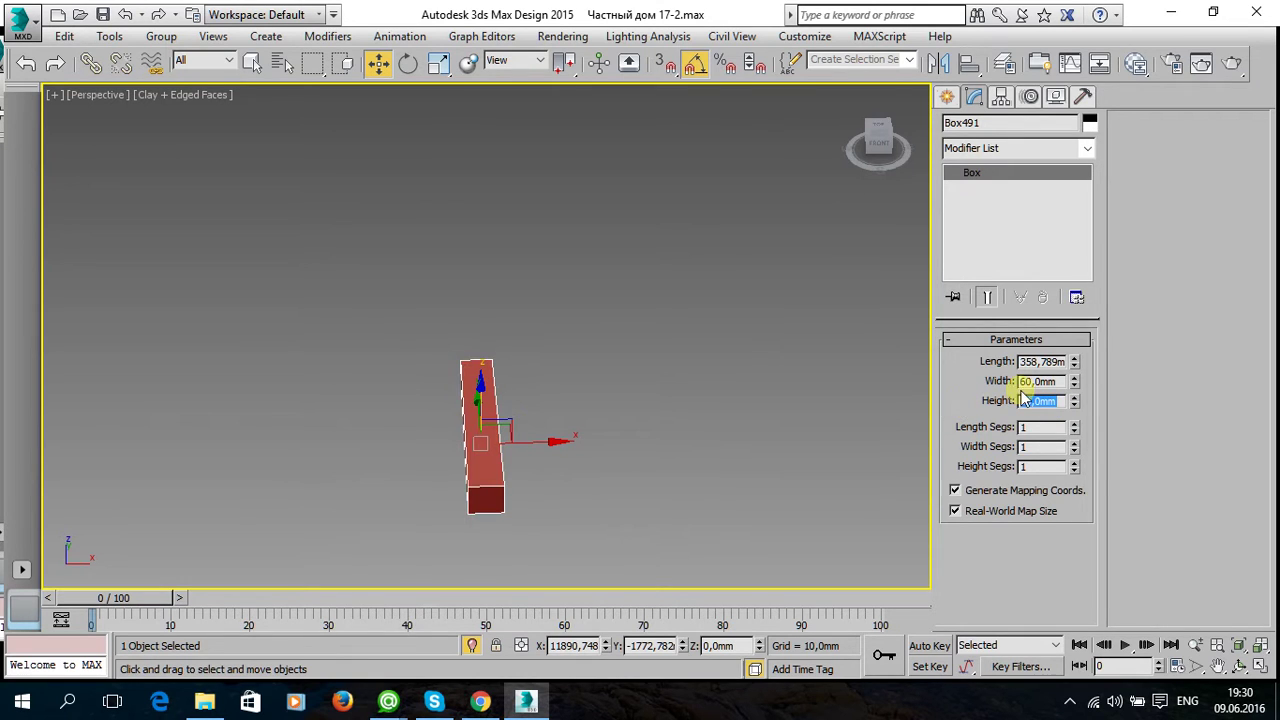
Set the box length to 60 mm and shift the cube slightly right.
drag(1073, 364, 1059, 452)
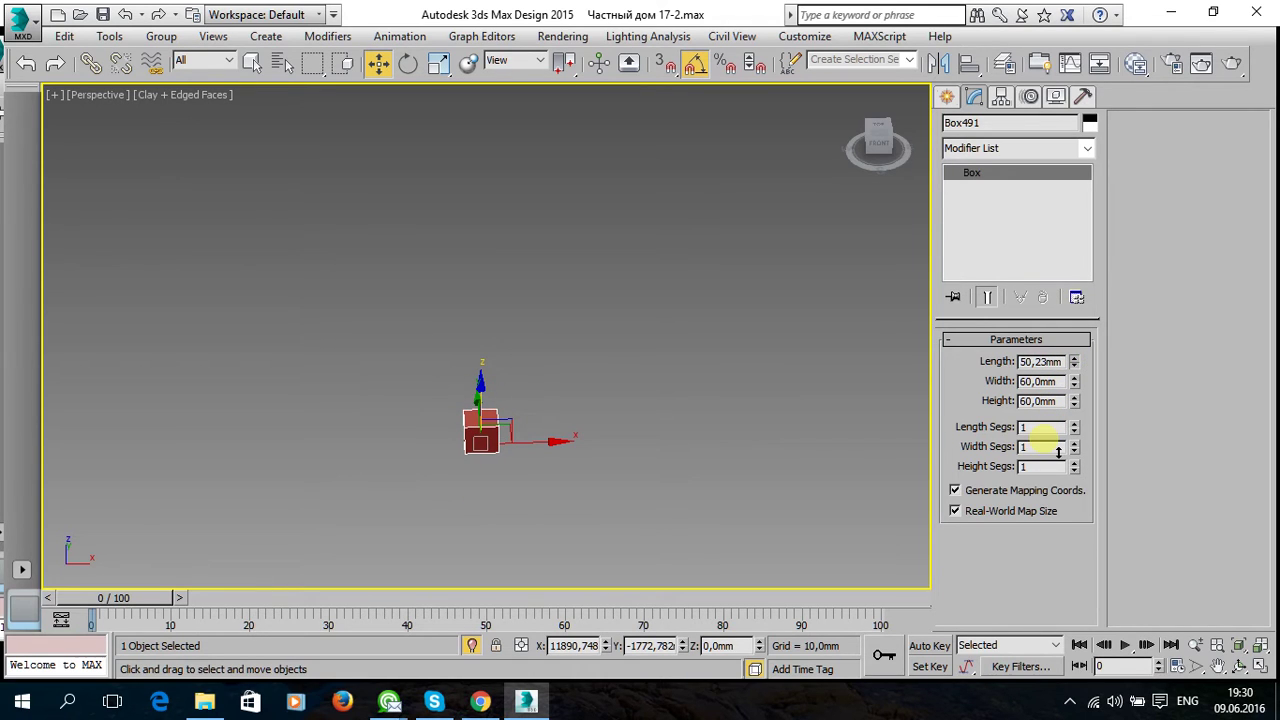
drag(1062, 361, 1000, 368)
text(6)
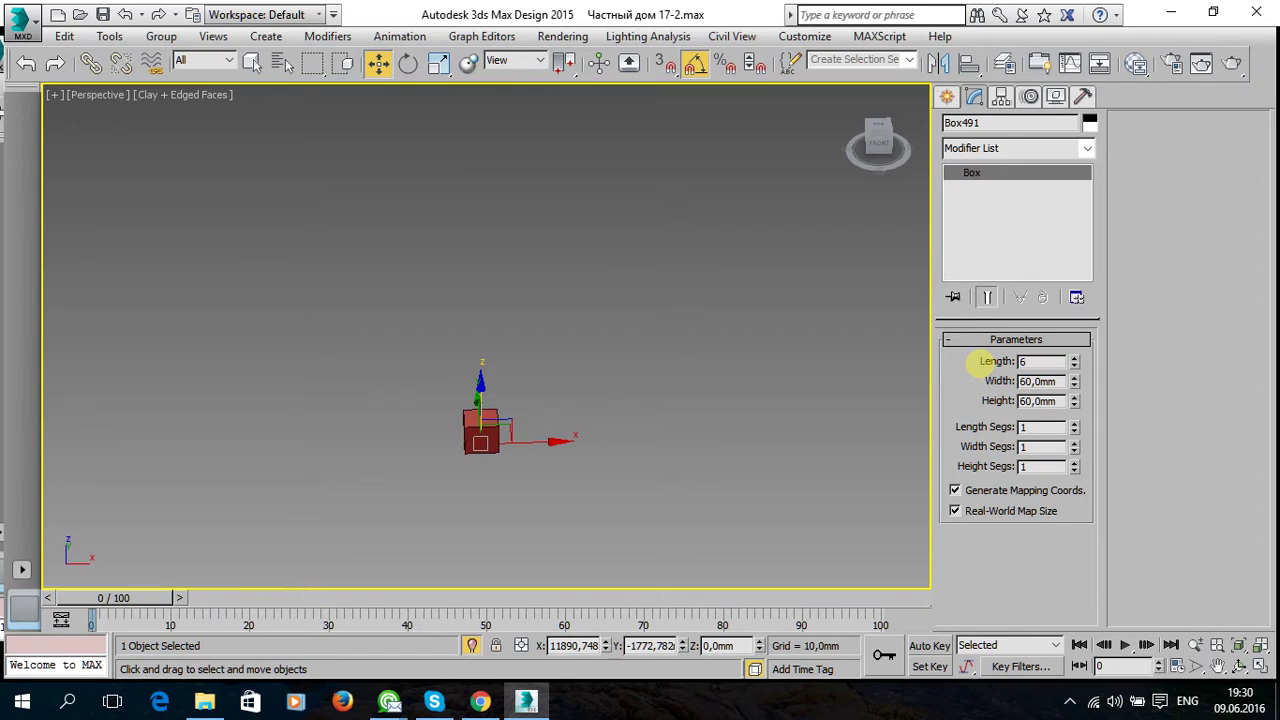
key(Return)
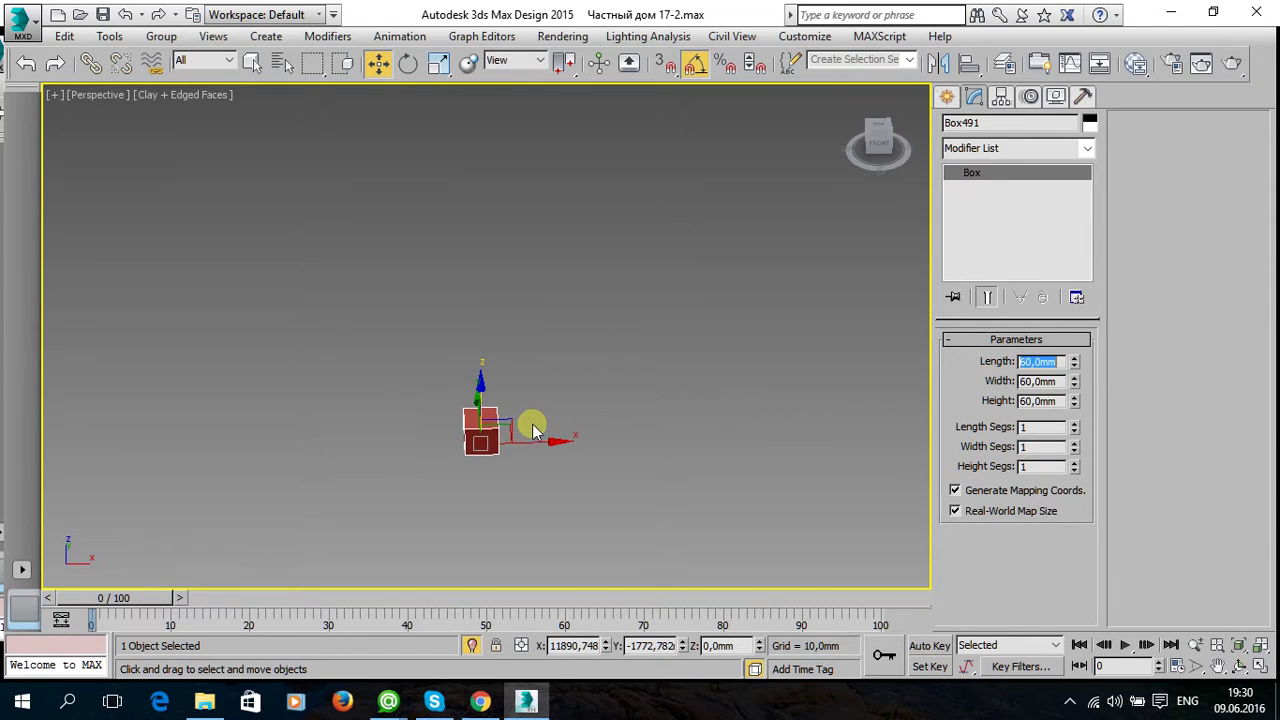
drag(531, 423, 566, 425)
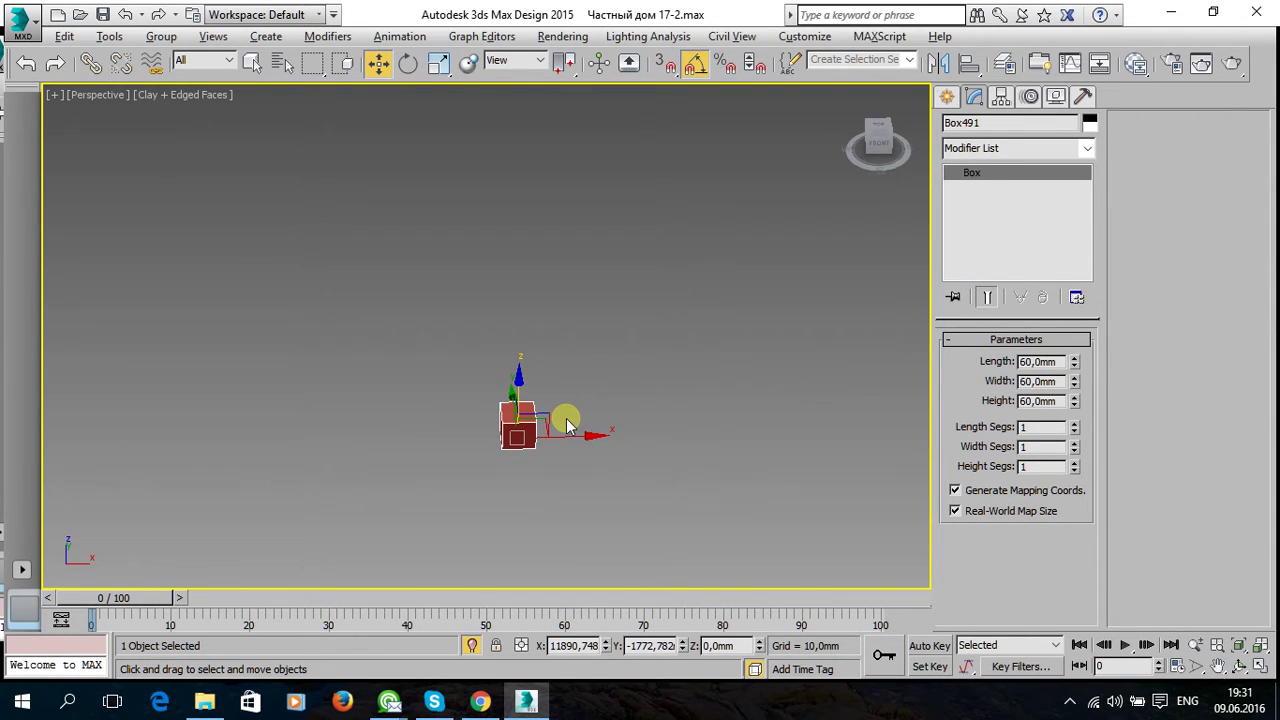
scroll(566, 425, up, 10)
scroll(646, 448, down, 3)
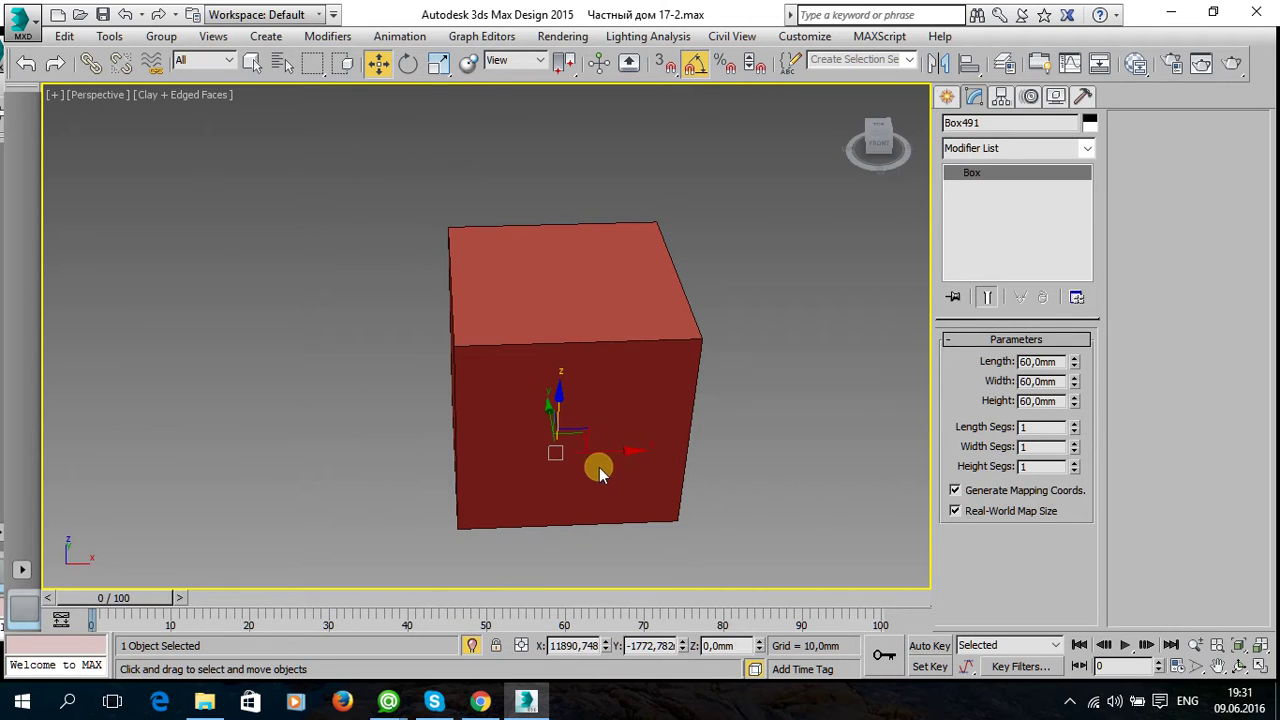
Move the cube over the bathtub and raise it toward the wall.
scroll(598, 473, down, 5)
scroll(663, 451, down, 2)
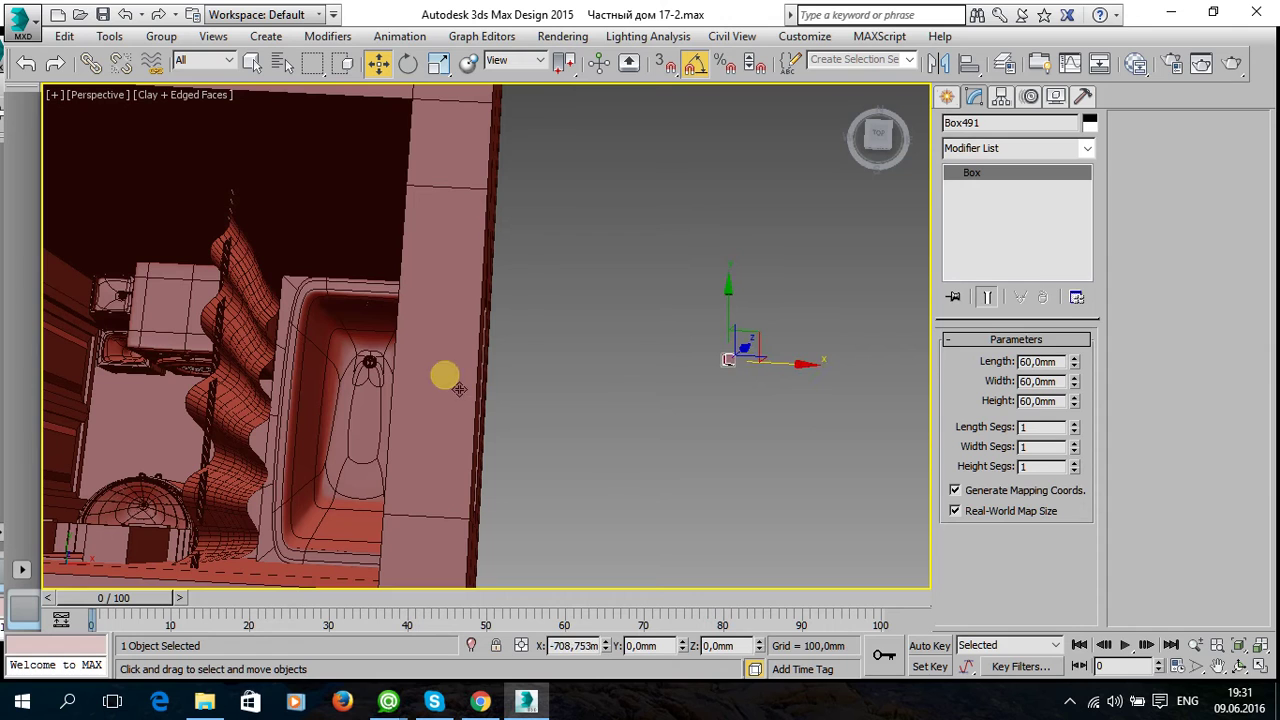
drag(832, 381, 432, 388)
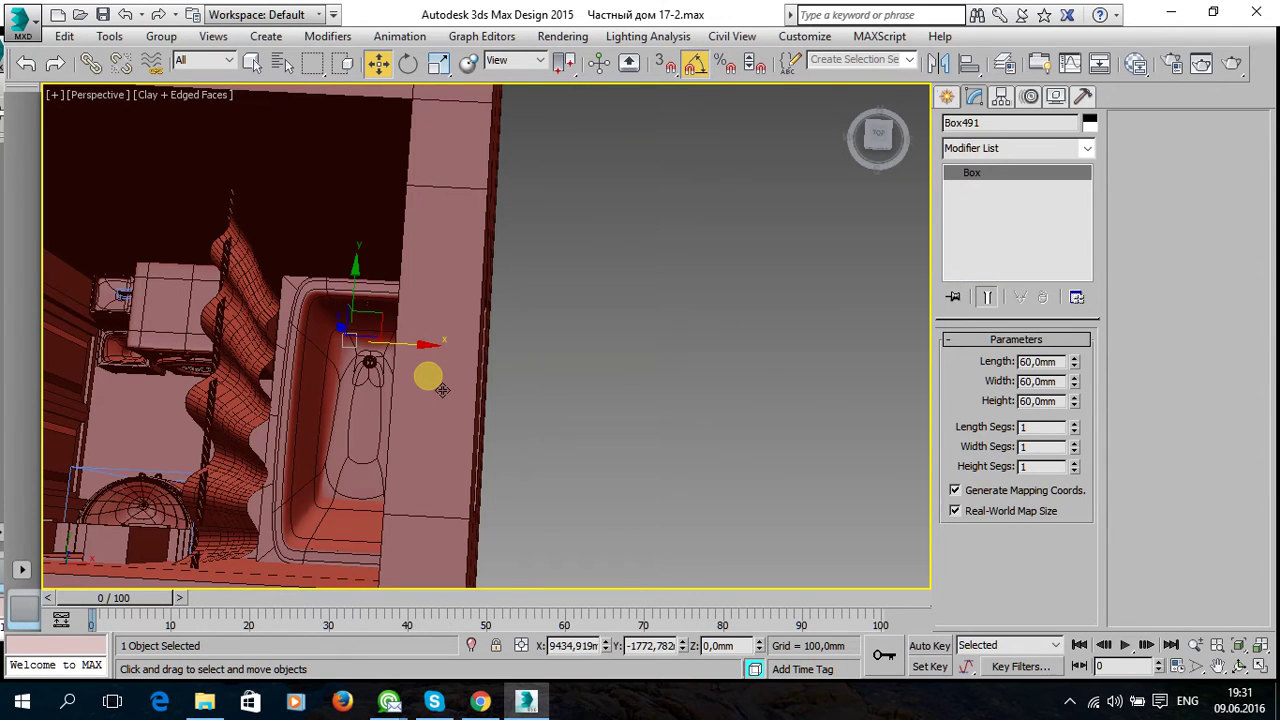
key(z)
mouse_move(442, 390)
alt+middle_down()
mouse_move(543, 389)
mouse_move(586, 451)
mouse_move(432, 397)
mouse_move(452, 418)
mouse_move(480, 400)
alt+middle_up()
drag(470, 378, 472, 147)
key(z)
Nudge the cube along Y and X against the wall, reaching X 9627,466 mm.
mouse_move(515, 294)
alt+middle_down()
mouse_move(674, 391)
mouse_move(649, 418)
mouse_move(688, 420)
alt+middle_up()
scroll(607, 360, down, 3)
mouse_move(603, 406)
middle_down()
mouse_move(573, 461)
mouse_move(534, 443)
middle_up()
drag(571, 331, 591, 286)
drag(617, 349, 759, 400)
alt+middle_drag(759, 400, 599, 320)
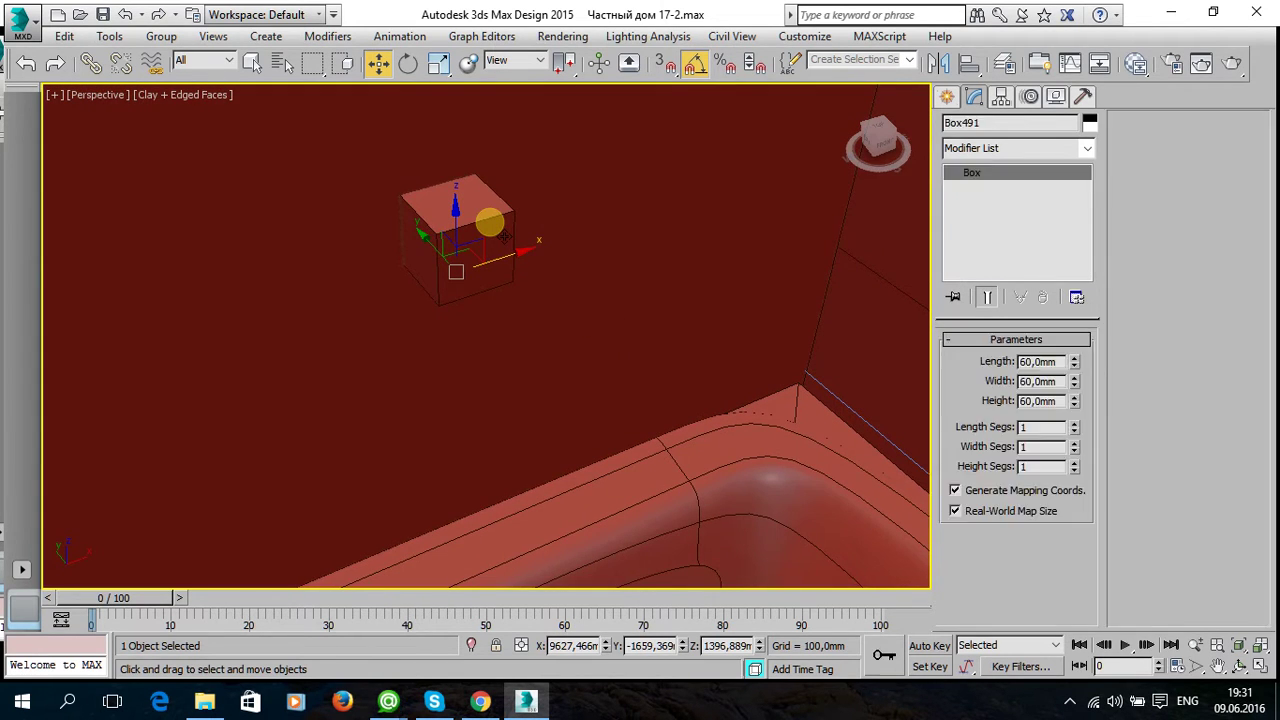
Set the box width to 80 mm, undoing trial height and length changes.
drag(1075, 400, 1085, 400)
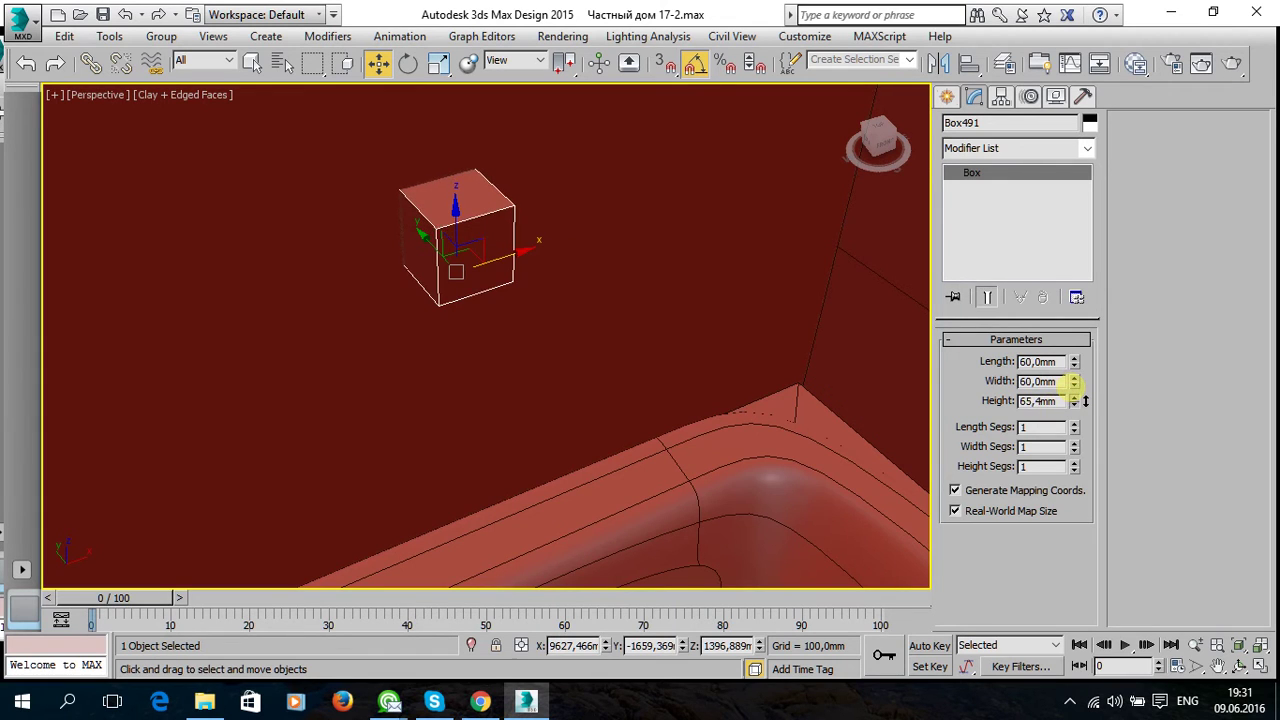
key(ctrl+z)
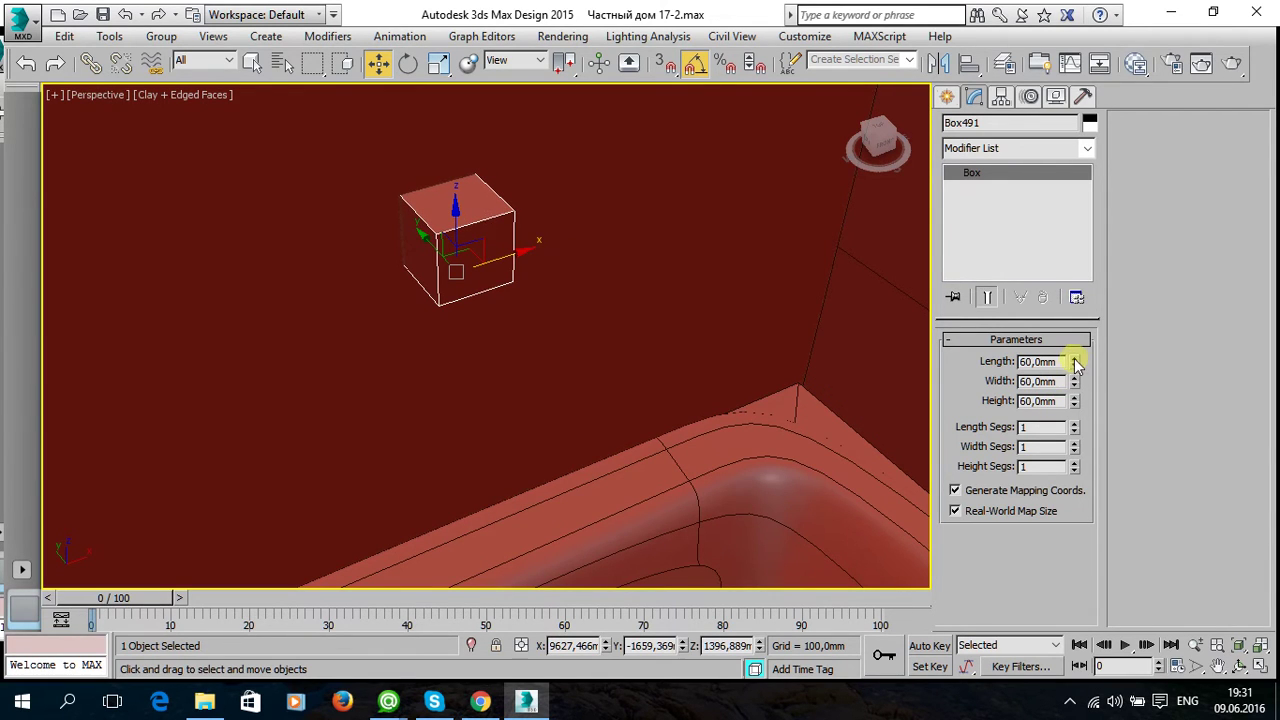
mouse_move(1076, 366)
mouse_down()
mouse_move(1071, 384)
mouse_move(1089, 358)
mouse_up()
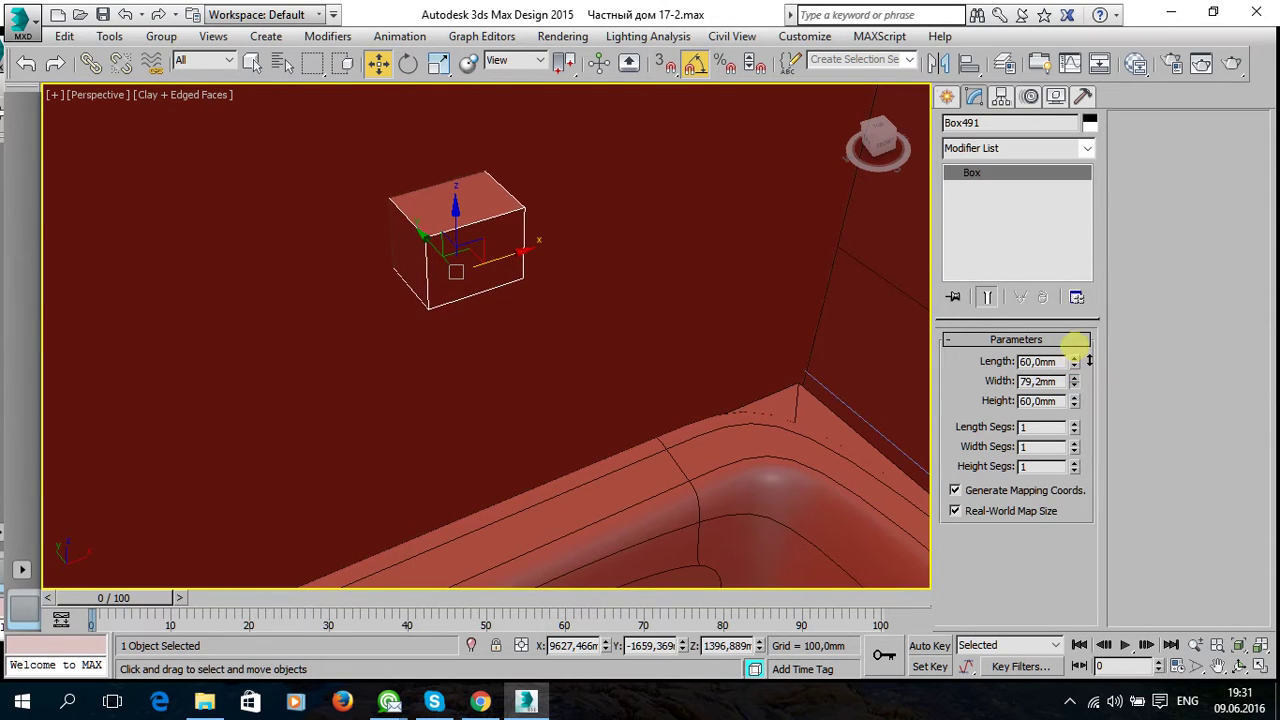
drag(1065, 381, 987, 385)
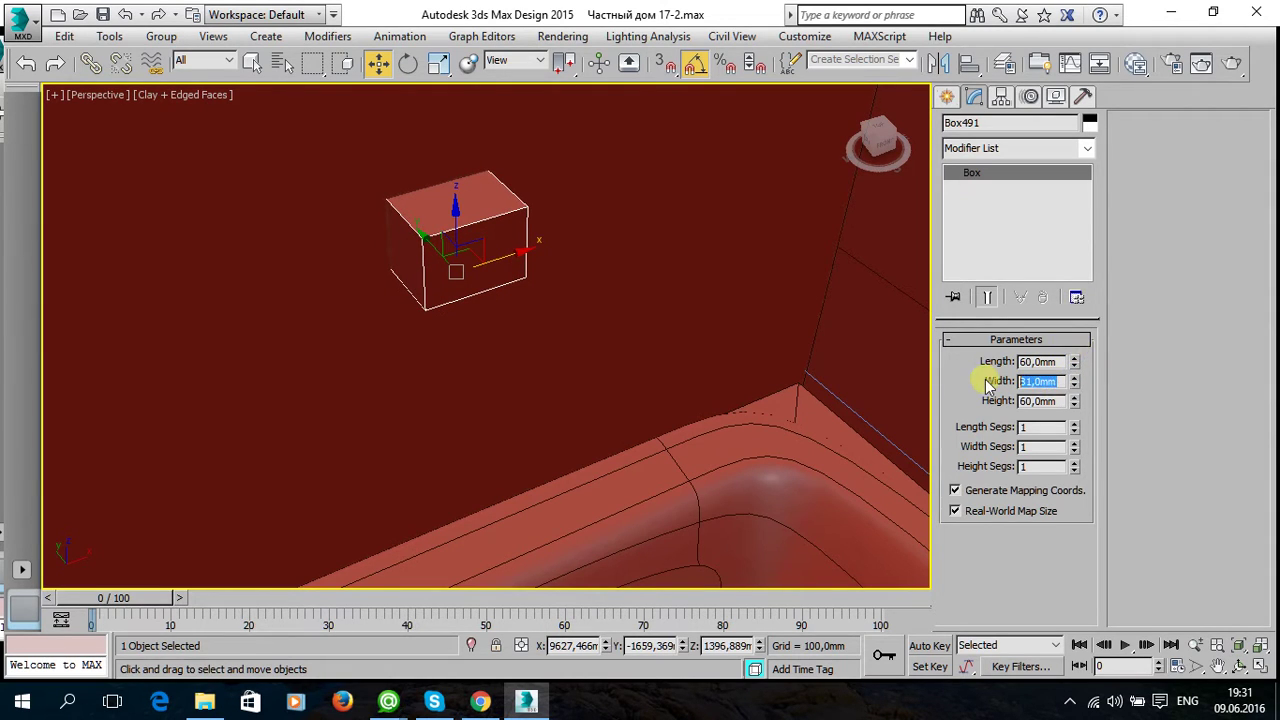
text(0)
key(Return)
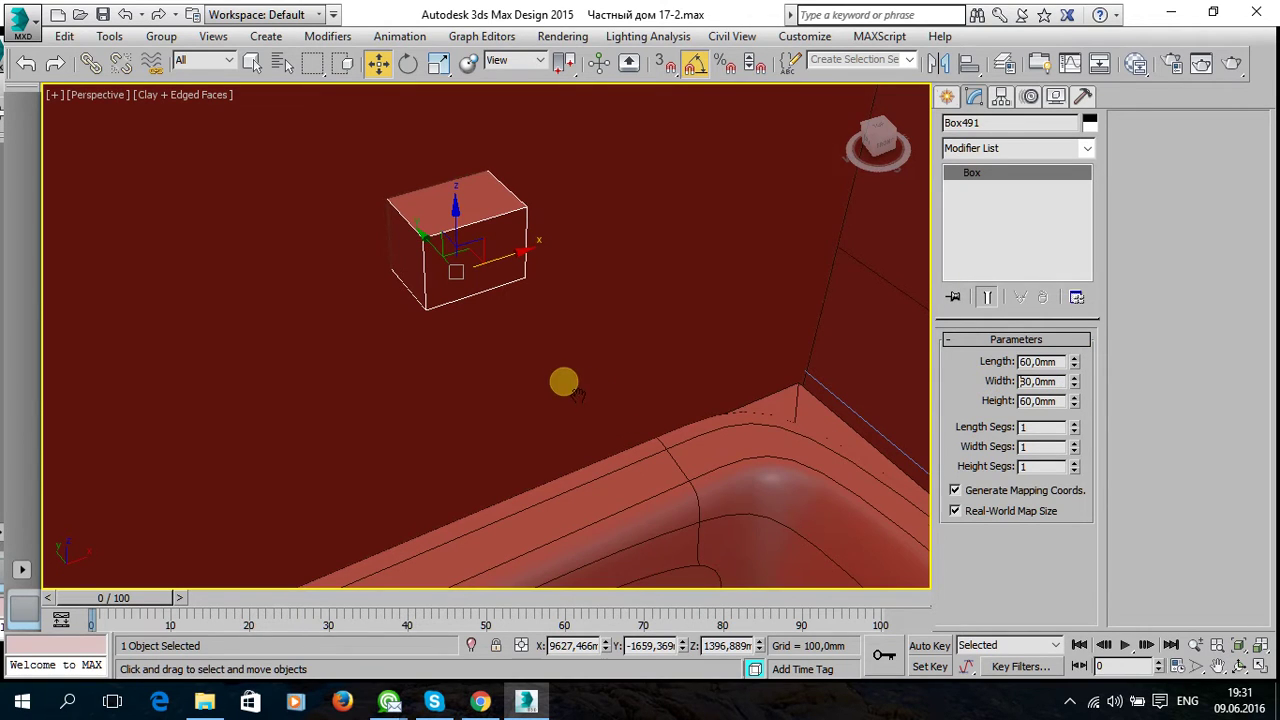
alt+middle_drag(563, 377, 528, 363)
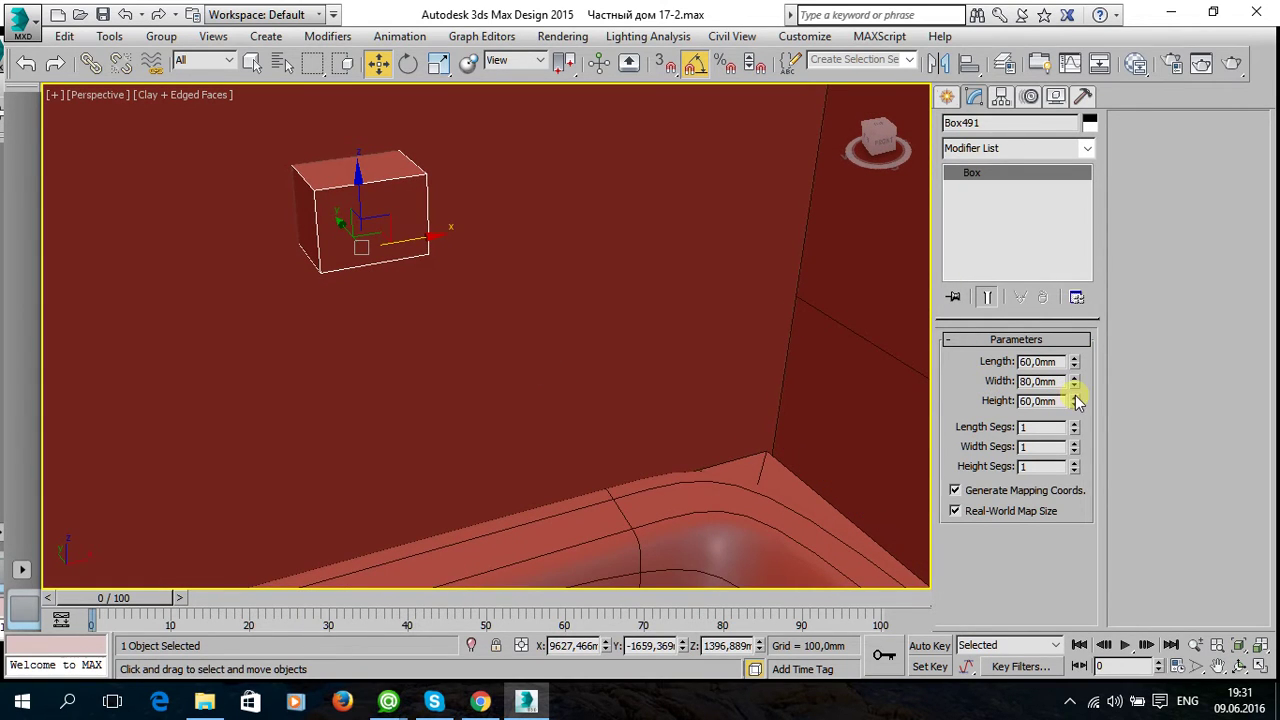
Set the box height to 25 mm, keeping the 80 mm width.
drag(1076, 390, 1091, 406)
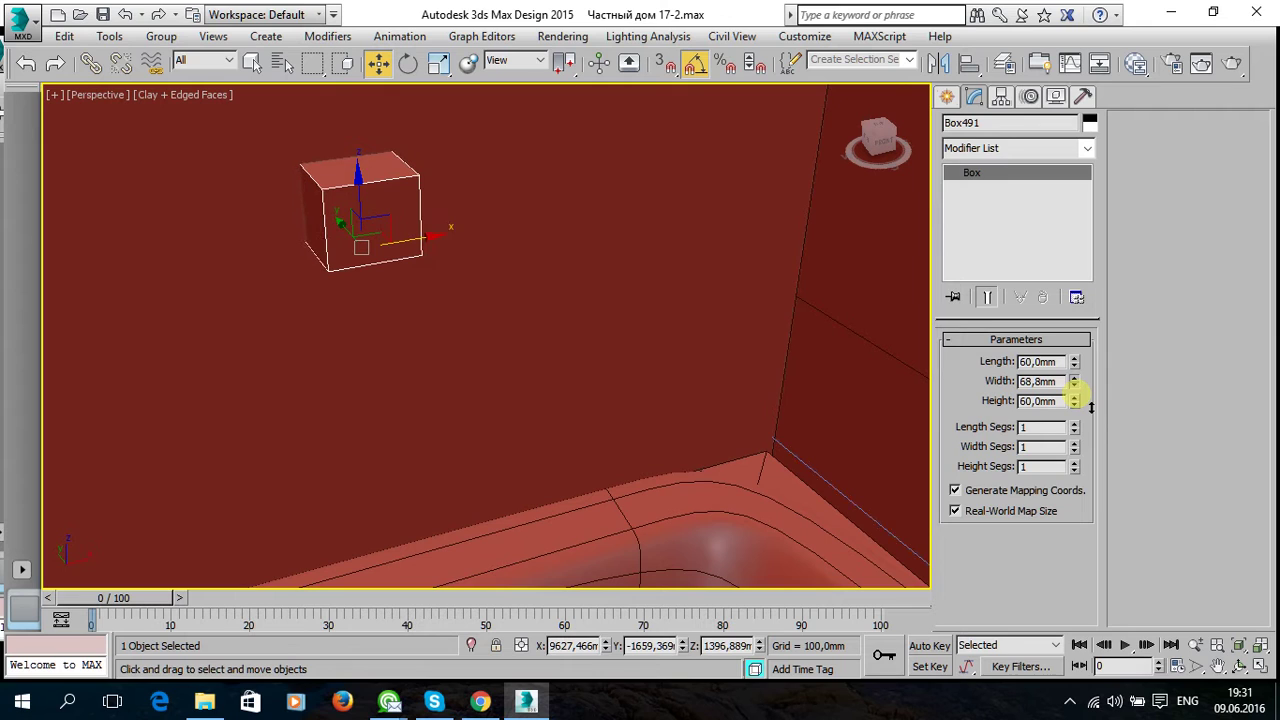
right_click(1078, 400)
drag(1077, 401, 1084, 468)
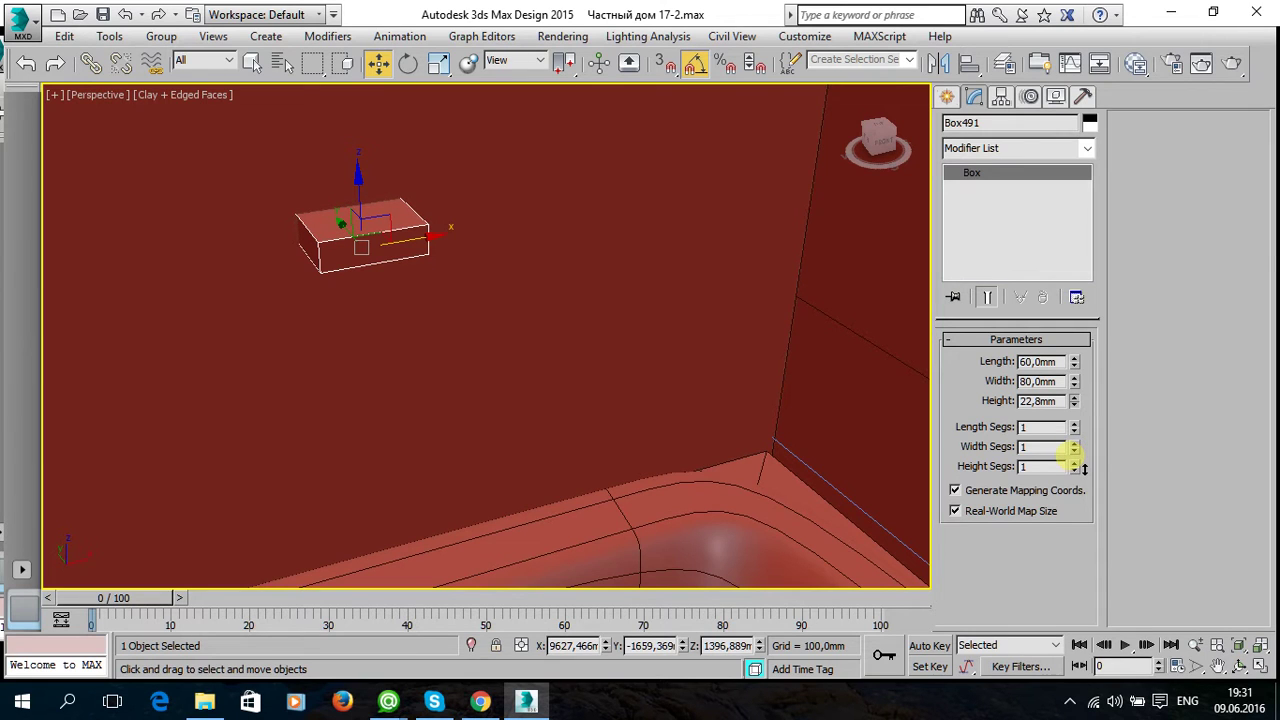
drag(1060, 404, 980, 402)
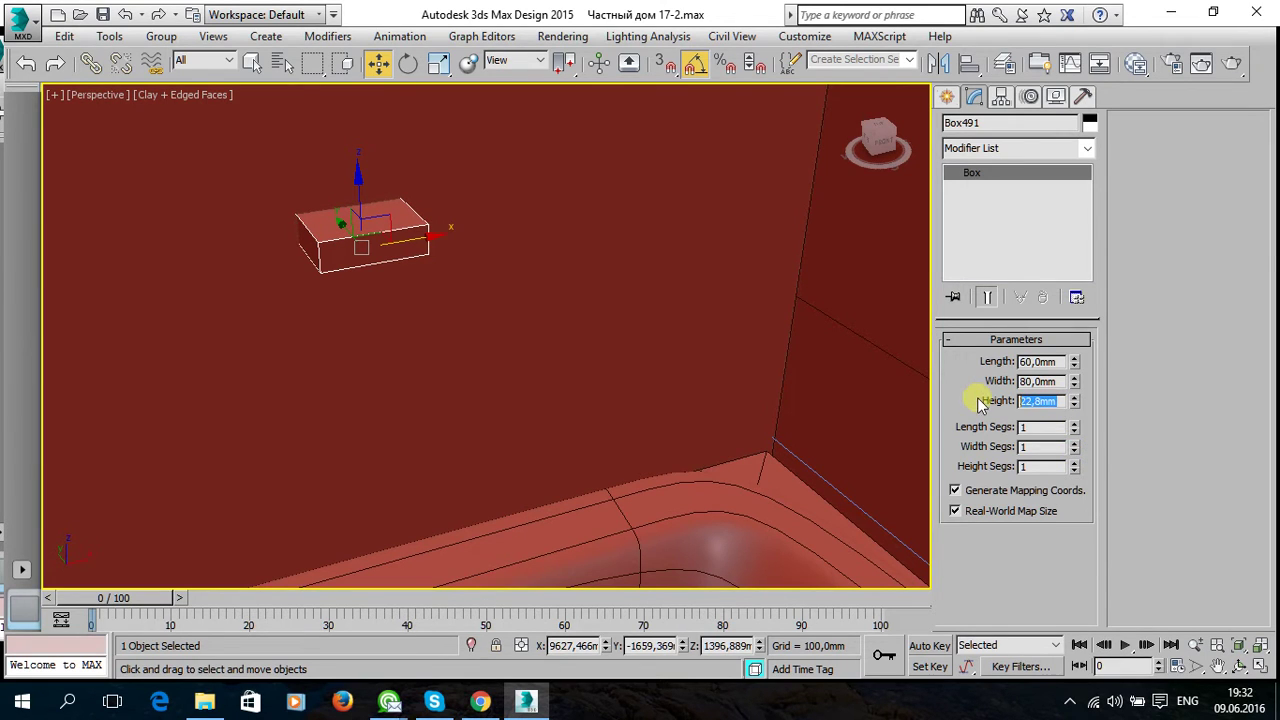
text(30)
key(Return)
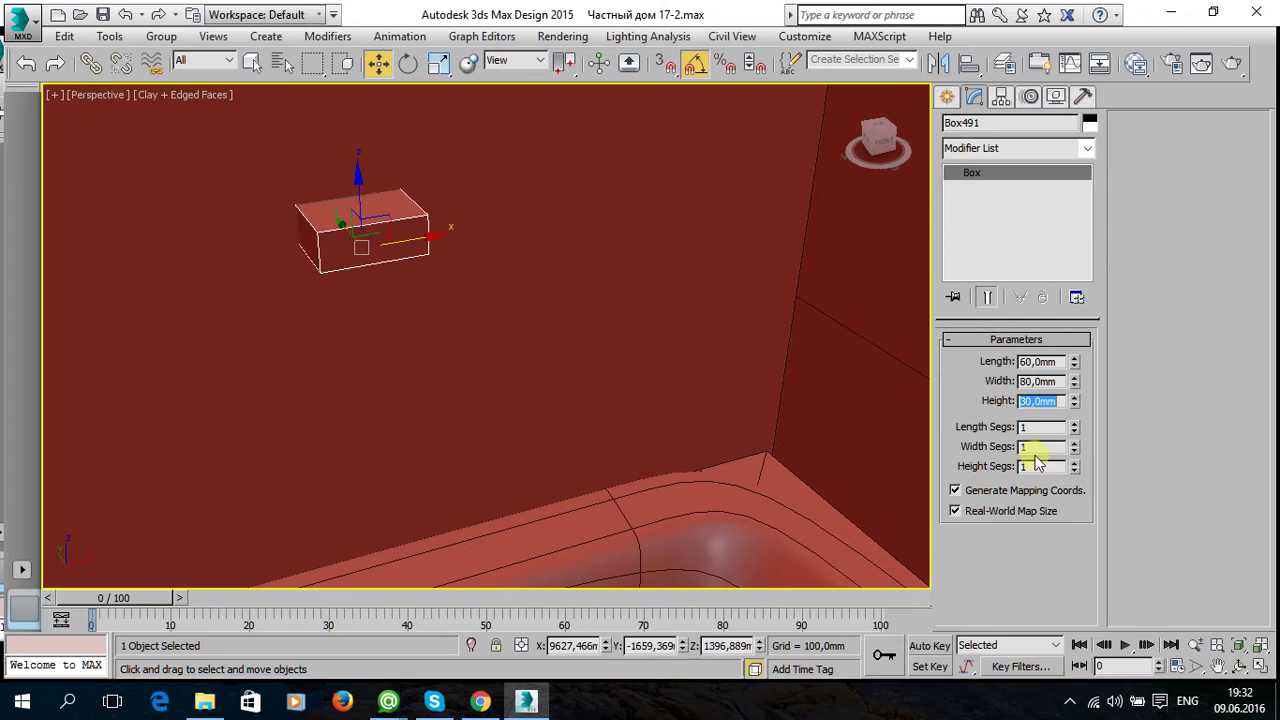
text(25)
key(Return)
mouse_move(690, 312)
alt+middle_down()
mouse_move(472, 303)
mouse_move(483, 306)
alt+middle_up()
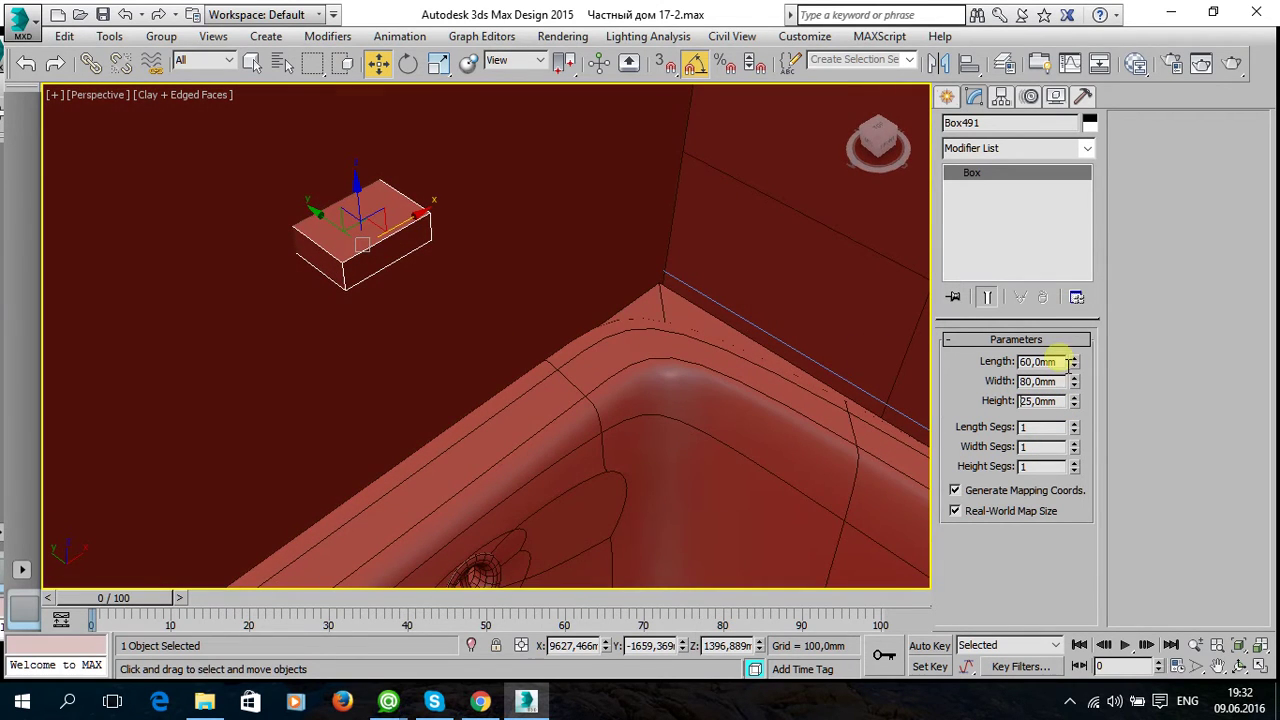
Set the box length to 25 mm and isolate it with Alt+Q.
mouse_move(1076, 366)
mouse_down()
mouse_move(1105, 425)
mouse_move(1088, 403)
mouse_up()
double_click(1045, 361)
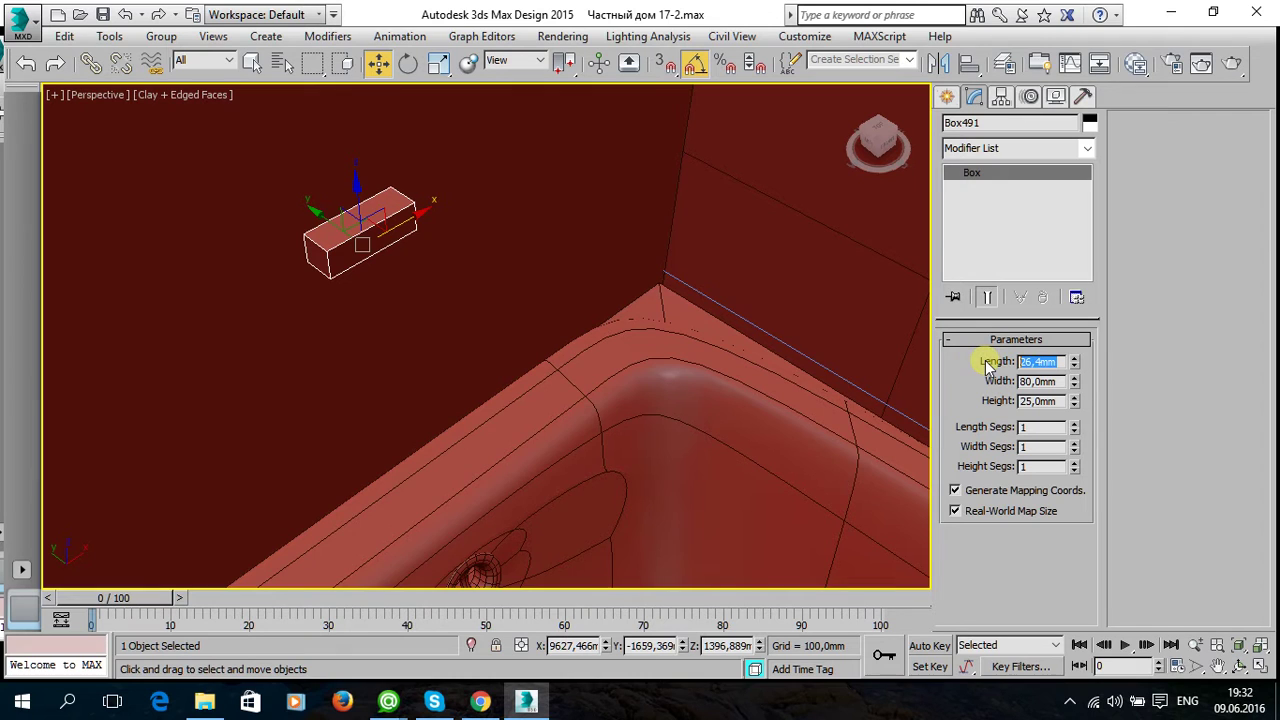
text(25)
mouse_move(468, 284)
alt+middle_down()
mouse_move(392, 278)
mouse_move(346, 255)
mouse_move(400, 309)
alt+middle_up()
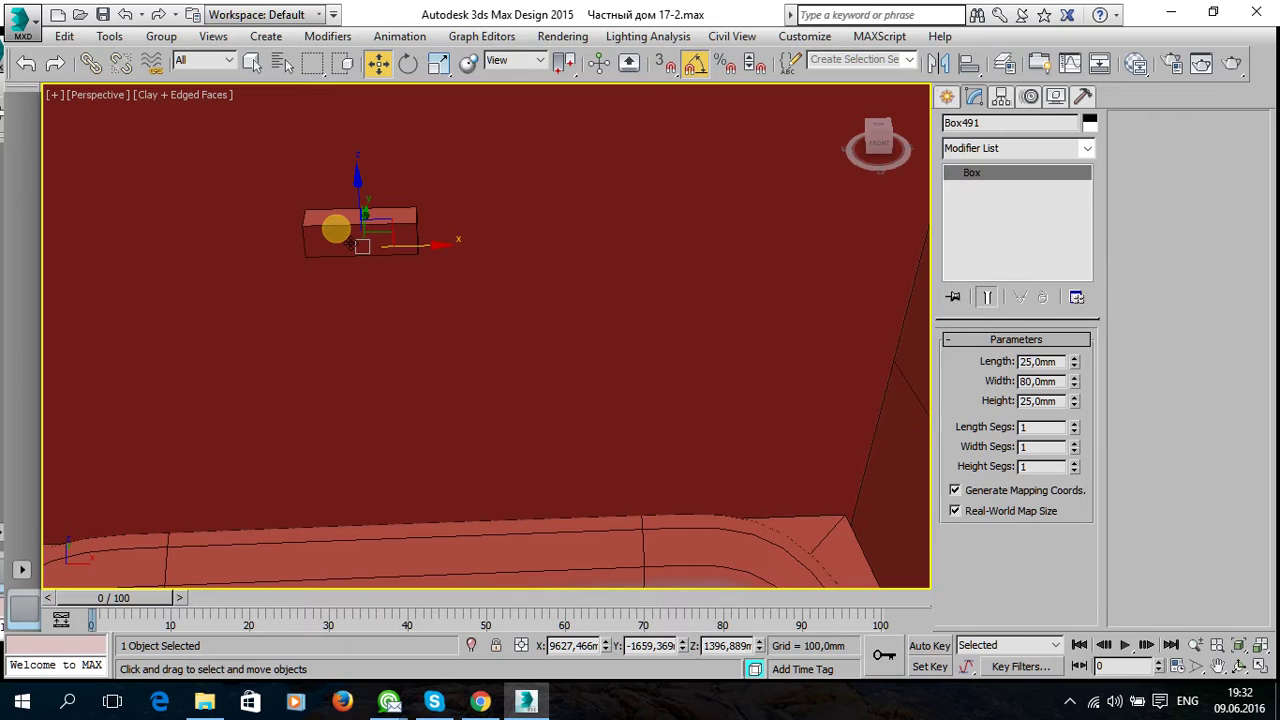
key(alt+q)
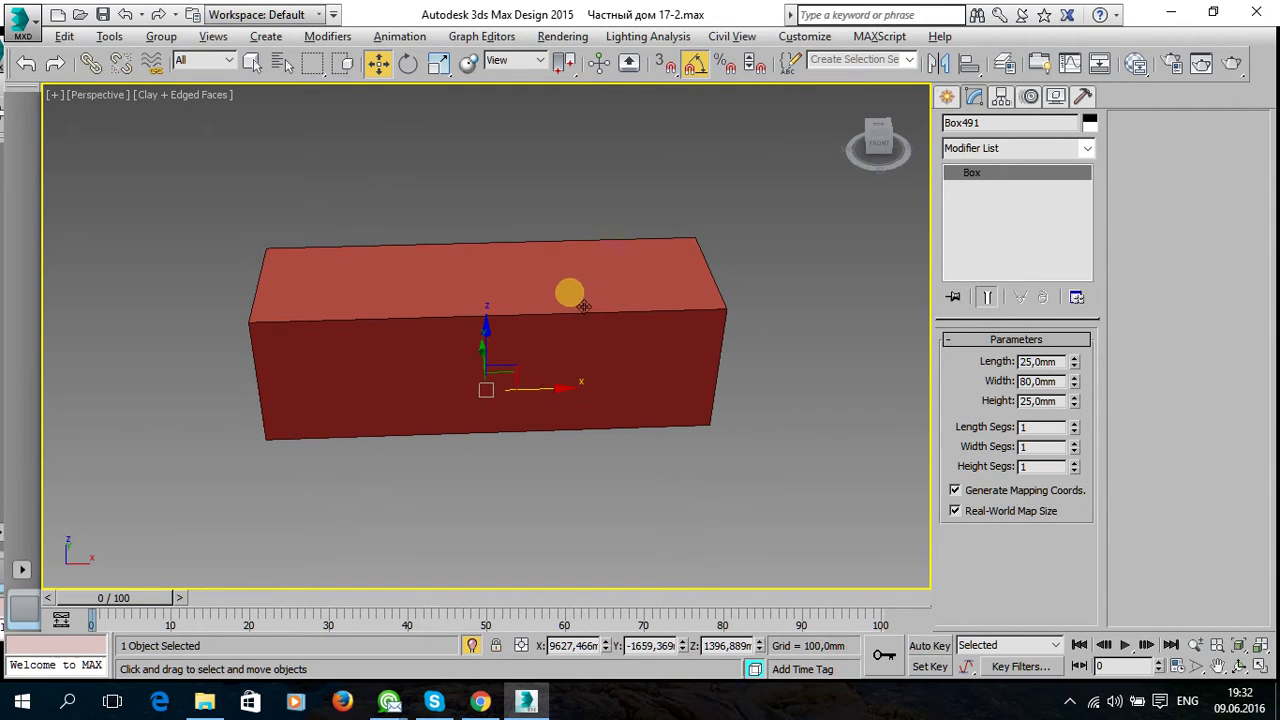
Convert the box to Editable Poly and connect its four long edges into three sections.
right_click(572, 288)
mouse_move(609, 473)
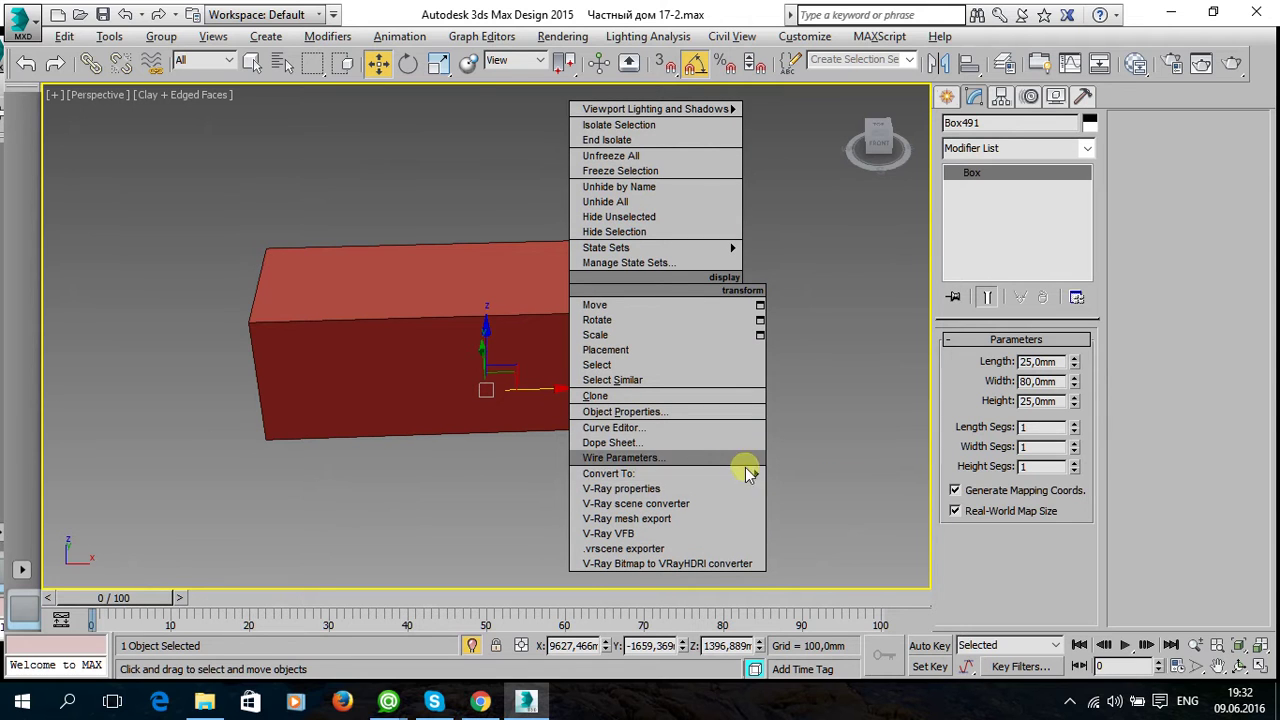
click(818, 490)
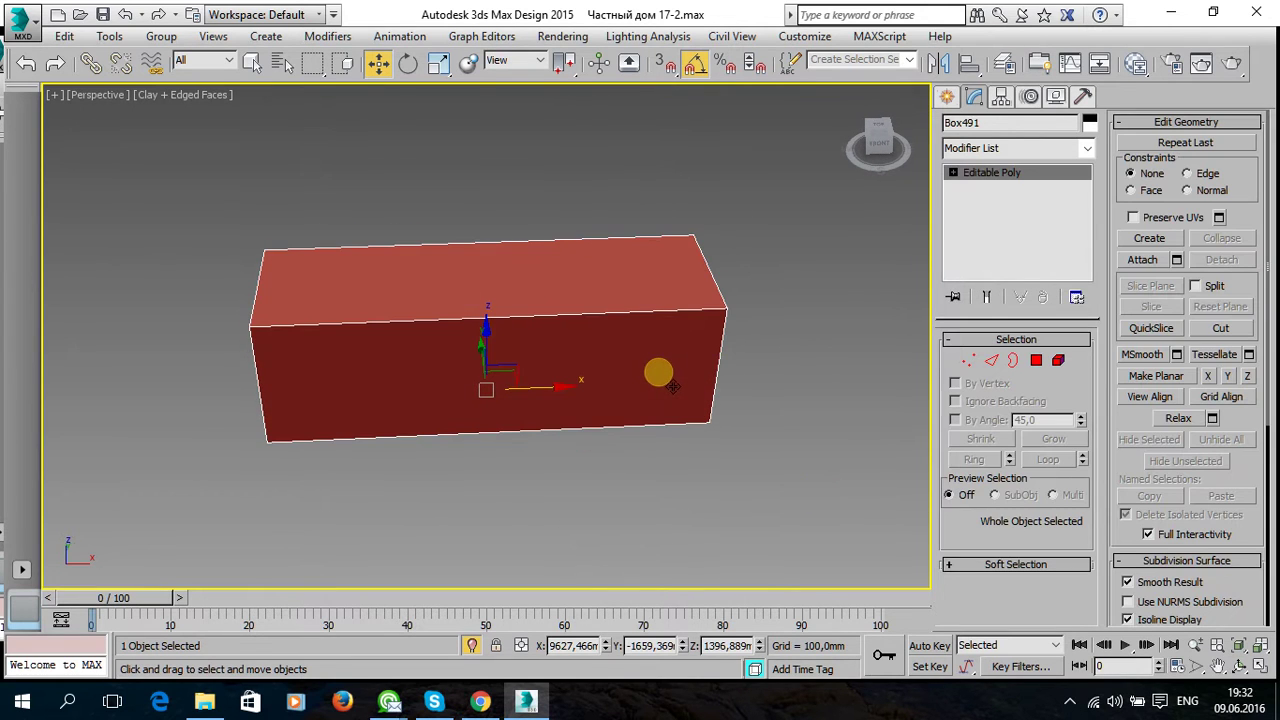
click(1000, 366)
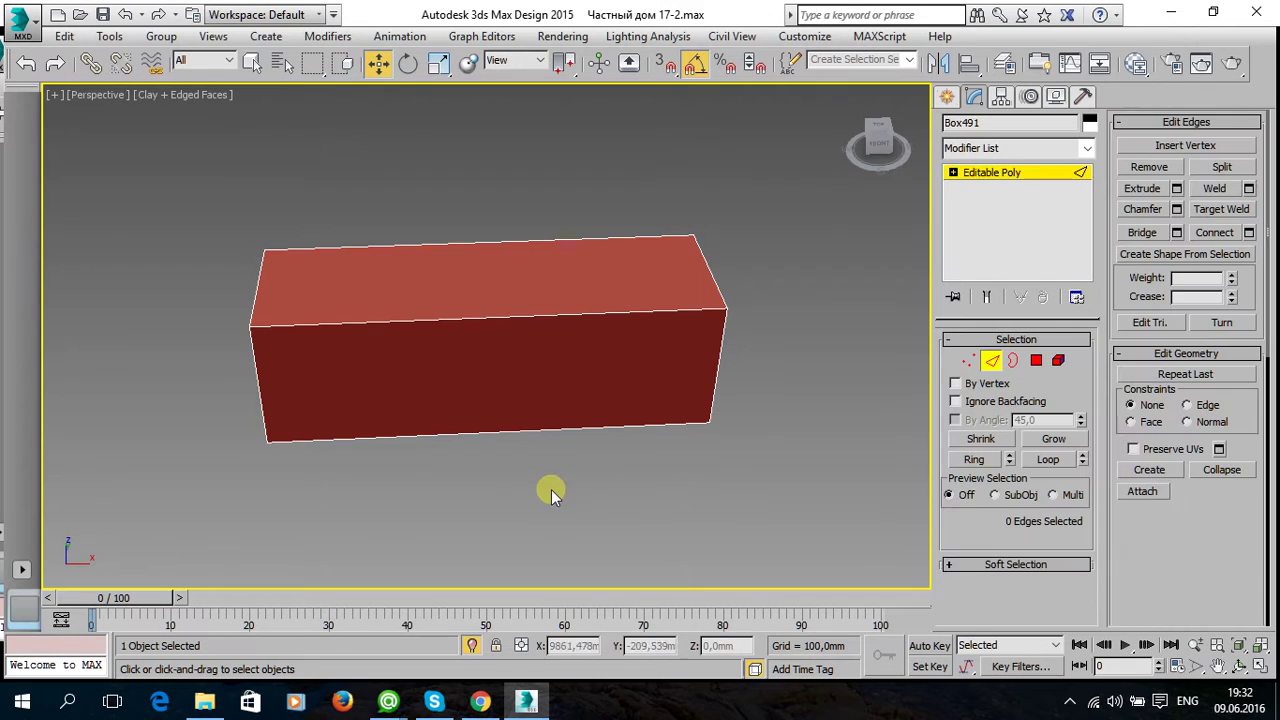
drag(549, 491, 380, 94)
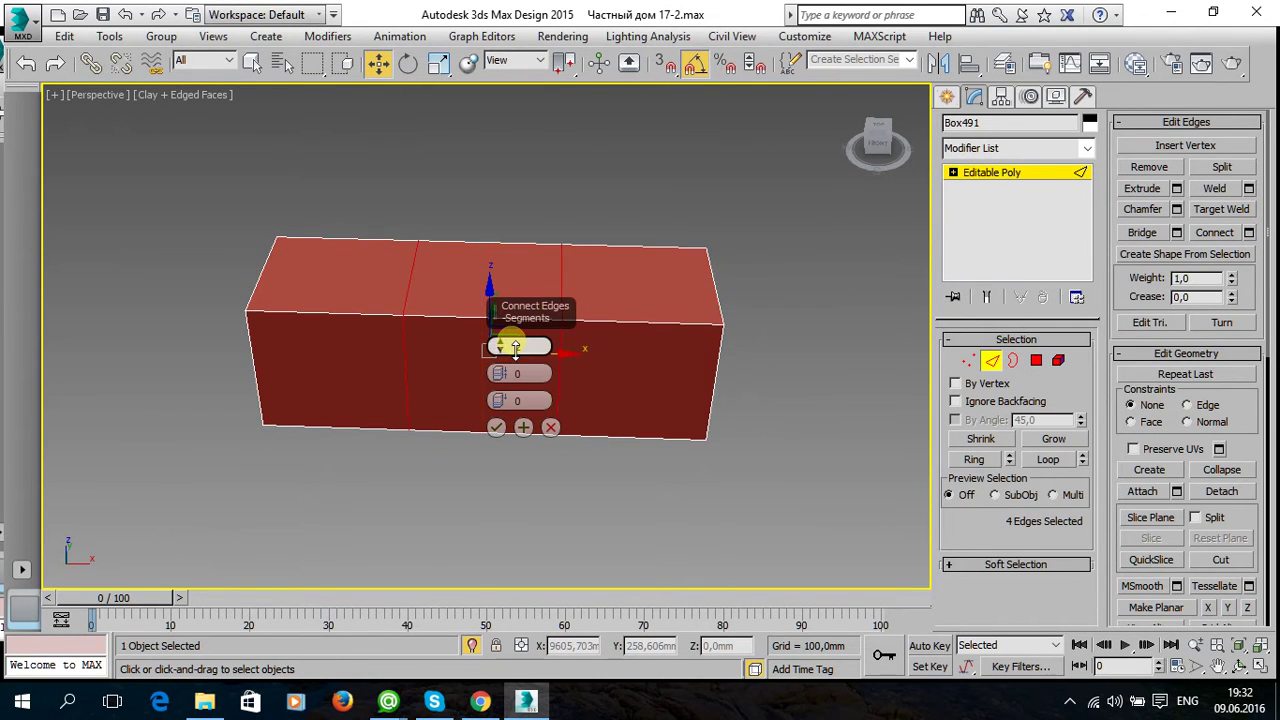
click(496, 427)
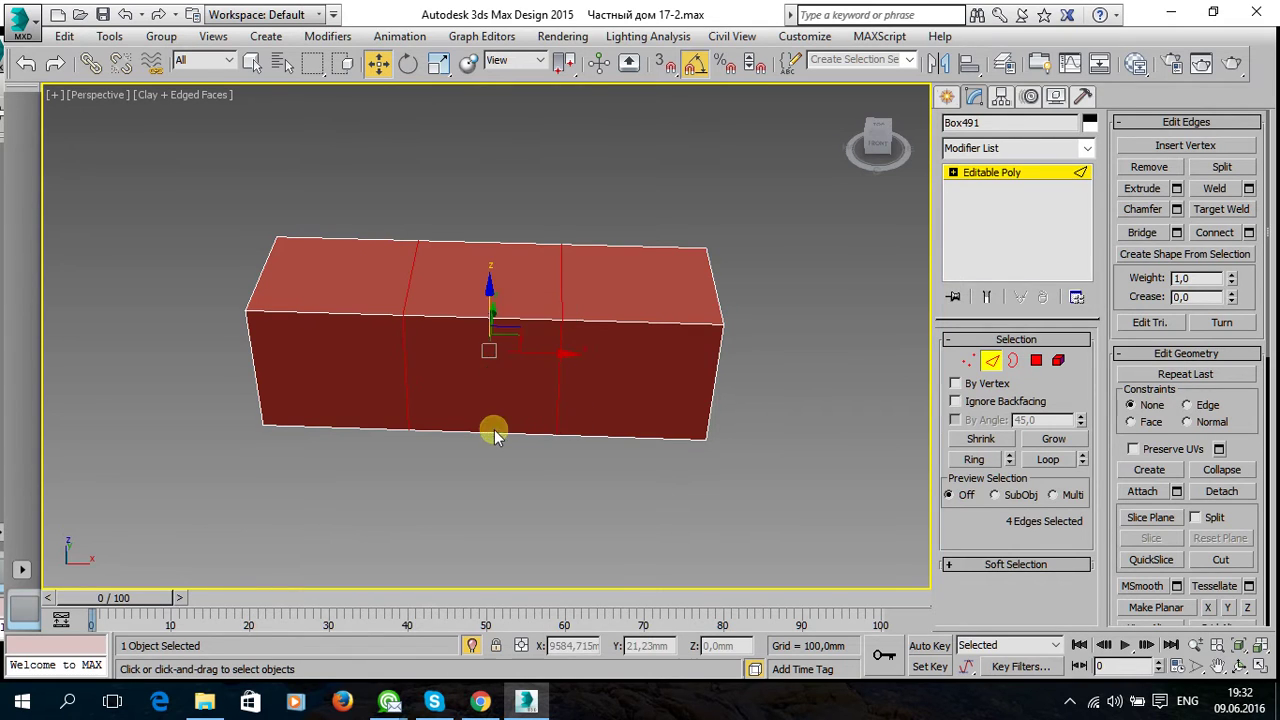
key(ctrl+d)
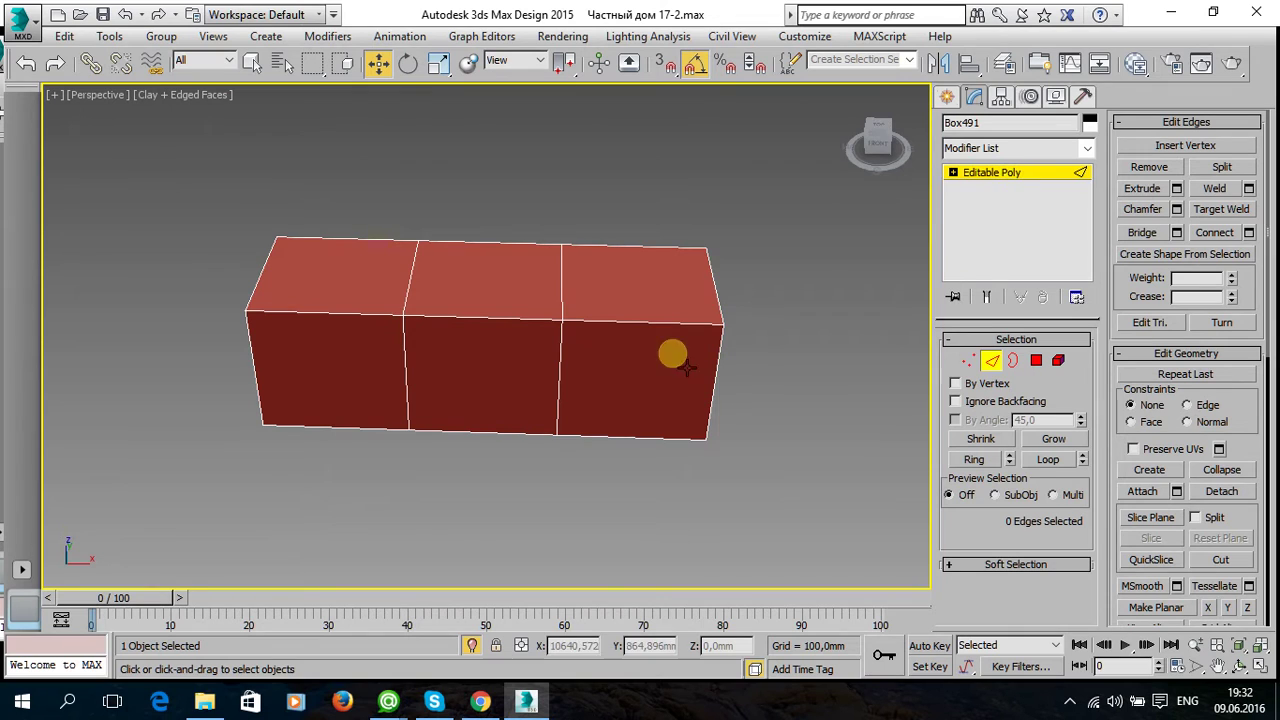
Select the middle section's underside face in Polygon mode.
alt+middle_drag(524, 400, 620, 300)
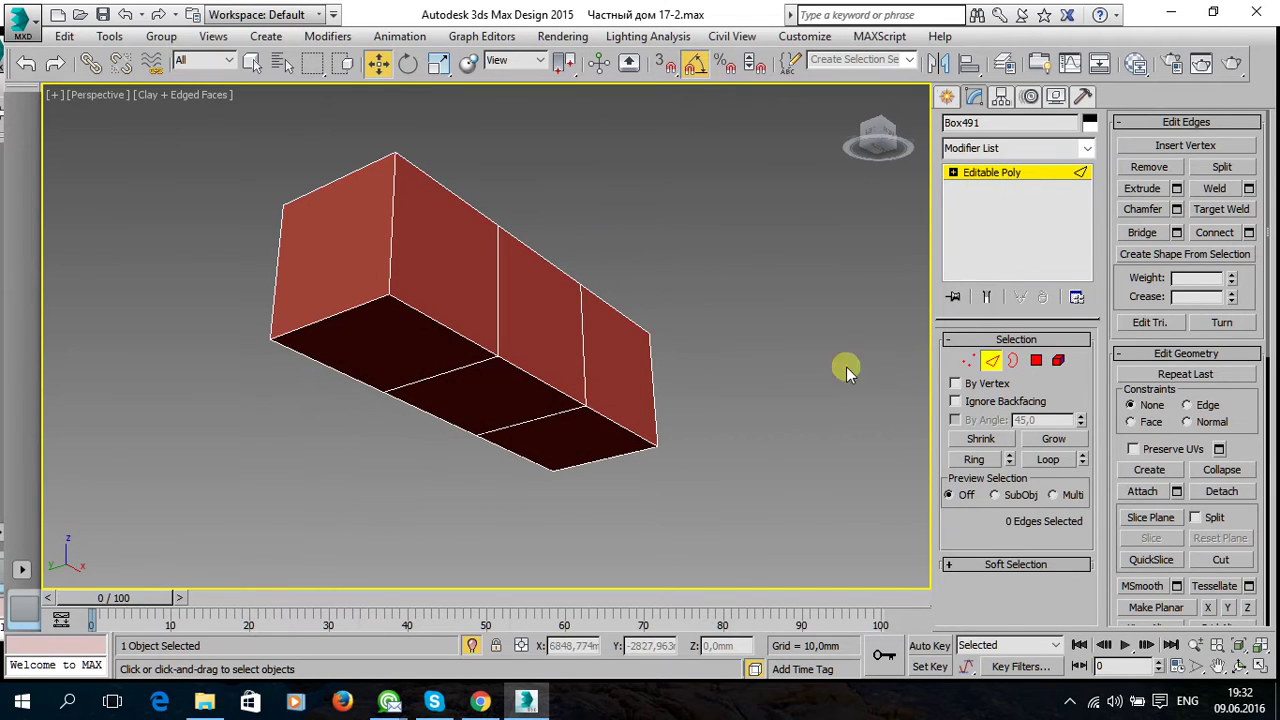
click(1036, 361)
click(482, 388)
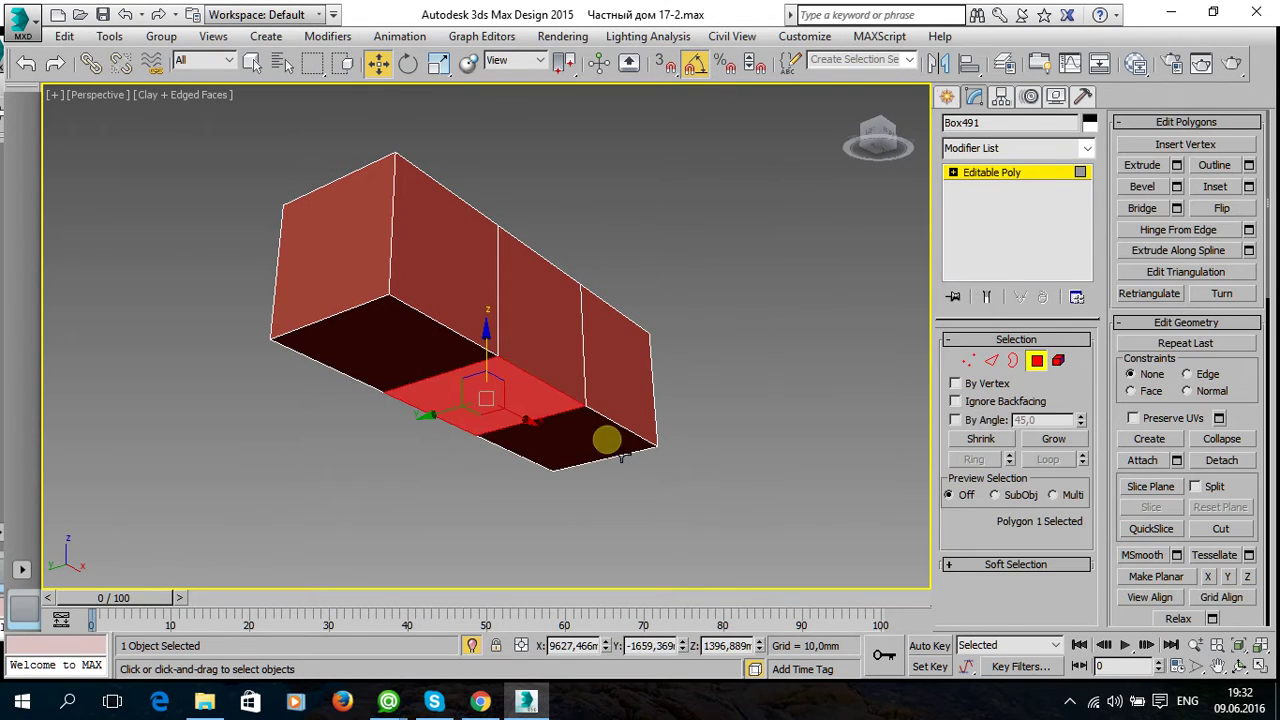
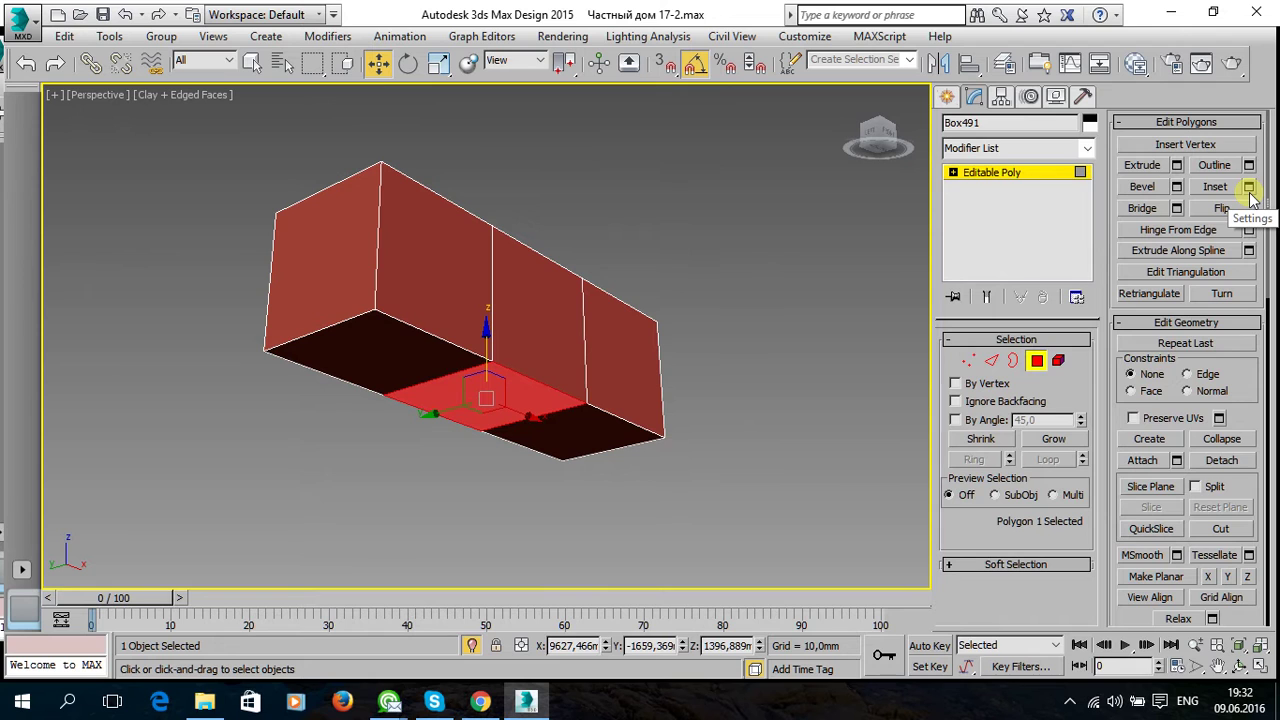
Extrude the bottom face of the box downward into a stem.
click(1177, 165)
mouse_move(560, 354)
alt+middle_down()
mouse_move(588, 374)
mouse_move(555, 420)
mouse_move(590, 417)
mouse_move(634, 360)
mouse_move(577, 428)
mouse_move(586, 329)
mouse_move(601, 329)
mouse_move(580, 409)
alt+middle_up()
click(496, 400)
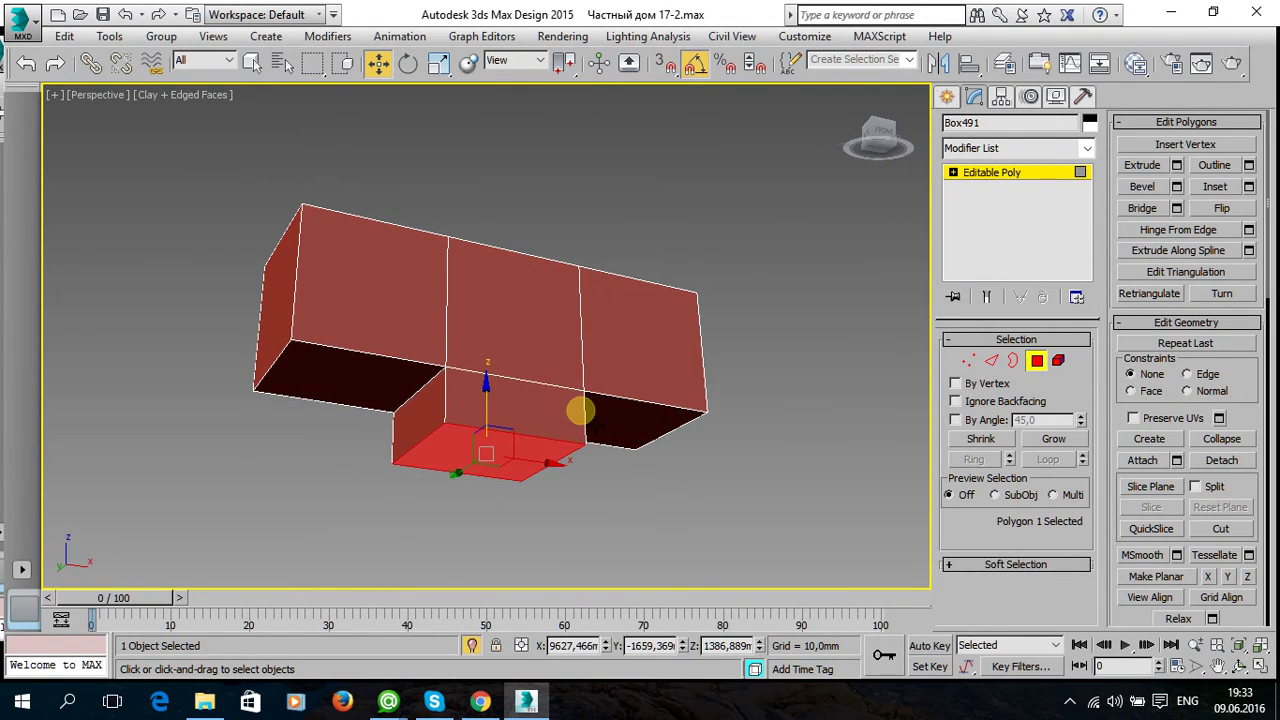
Add a second, thin 2,119 mm extrusion at the end of the stem.
click(1177, 166)
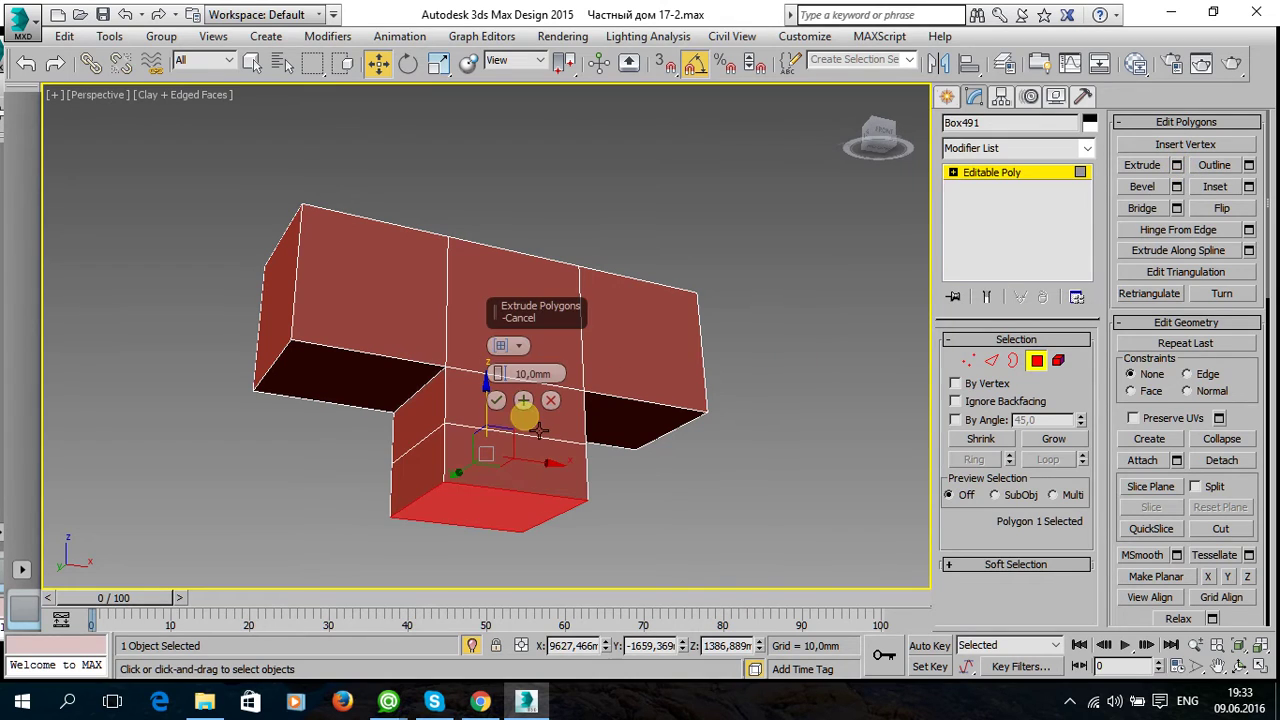
drag(521, 398, 508, 428)
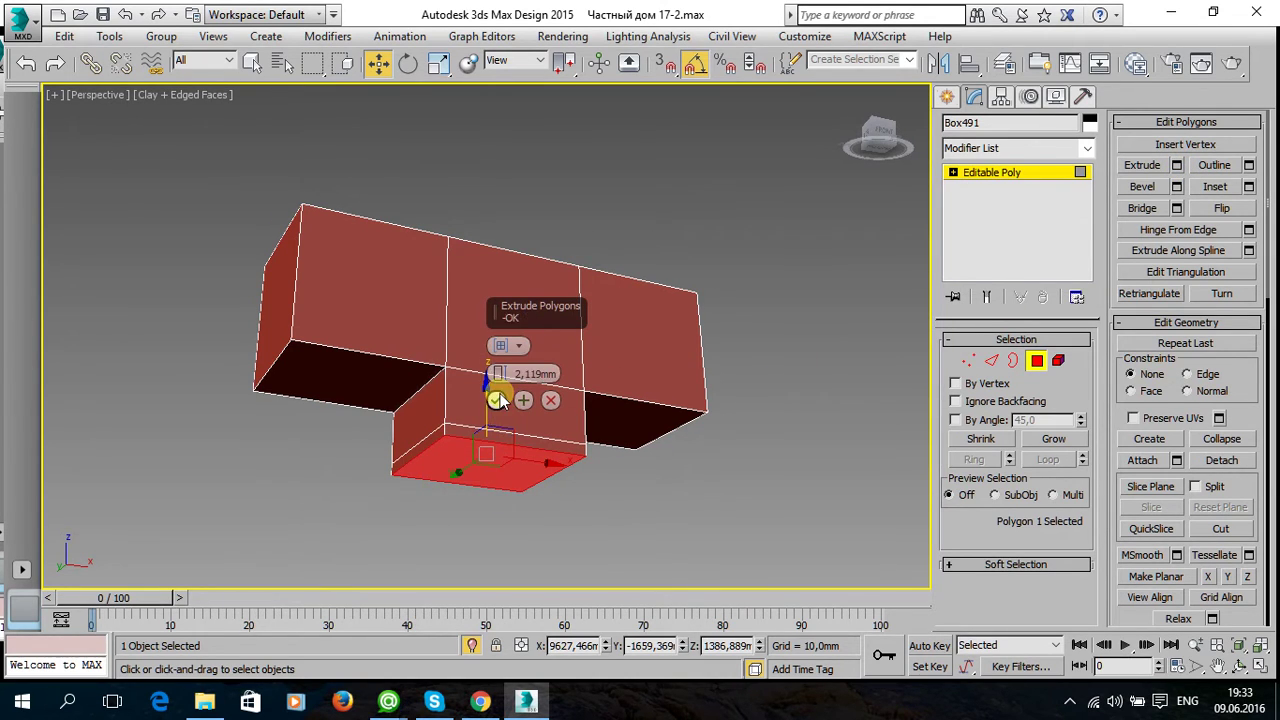
click(496, 400)
mouse_move(594, 400)
alt+middle_down()
mouse_move(550, 498)
mouse_move(532, 410)
alt+middle_up()
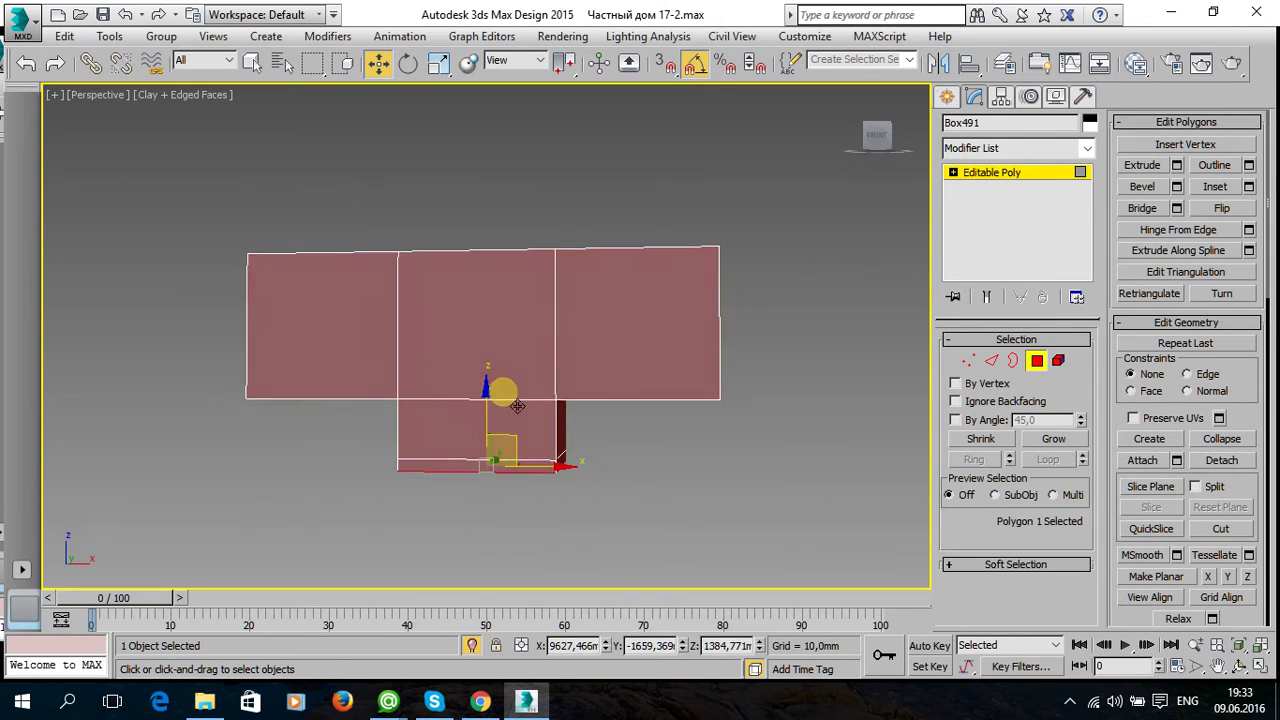
Connect the upper bar's edges with 2 segments at Pinch 77 to hug its top and bottom.
drag(737, 339, 163, 302)
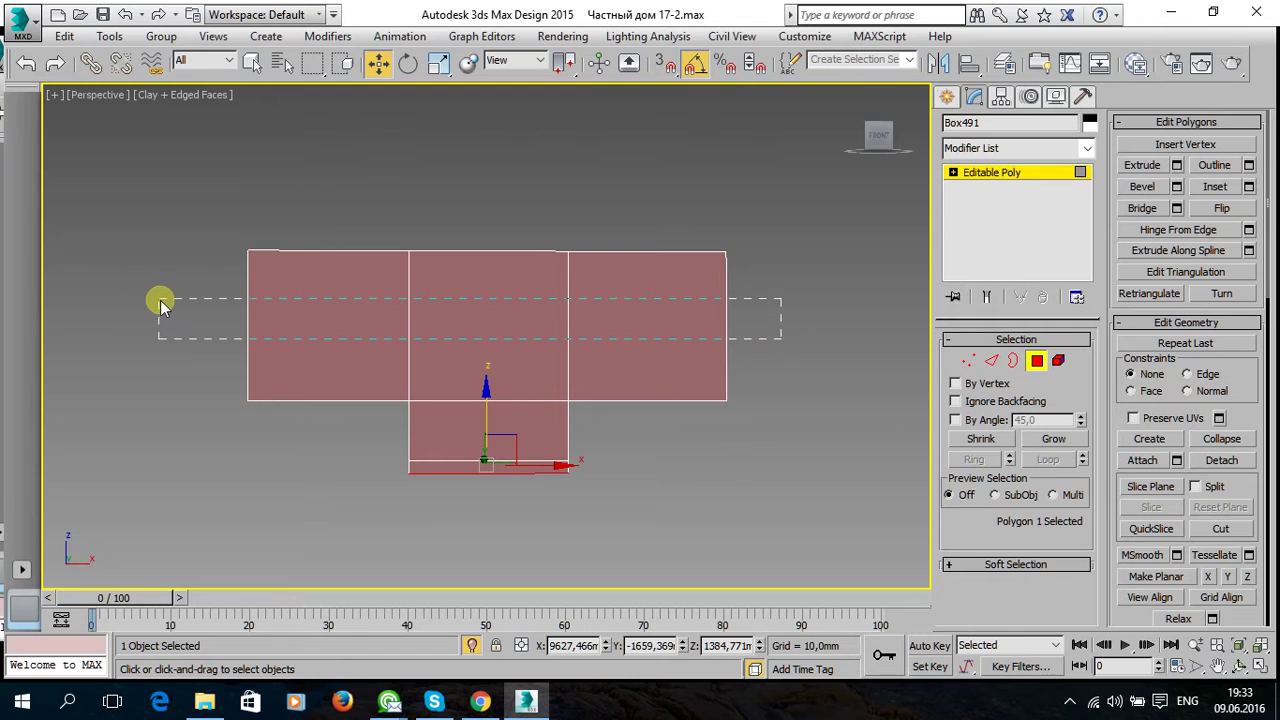
click(1004, 366)
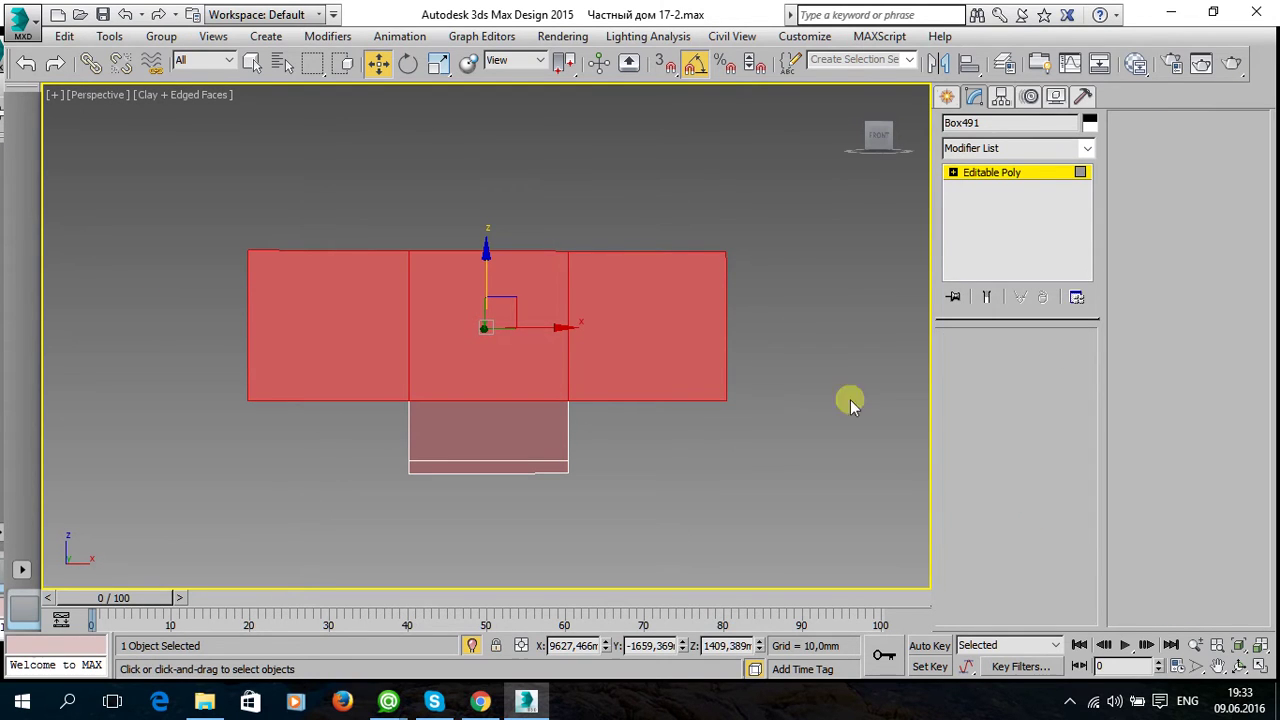
drag(862, 343, 129, 294)
click(1249, 233)
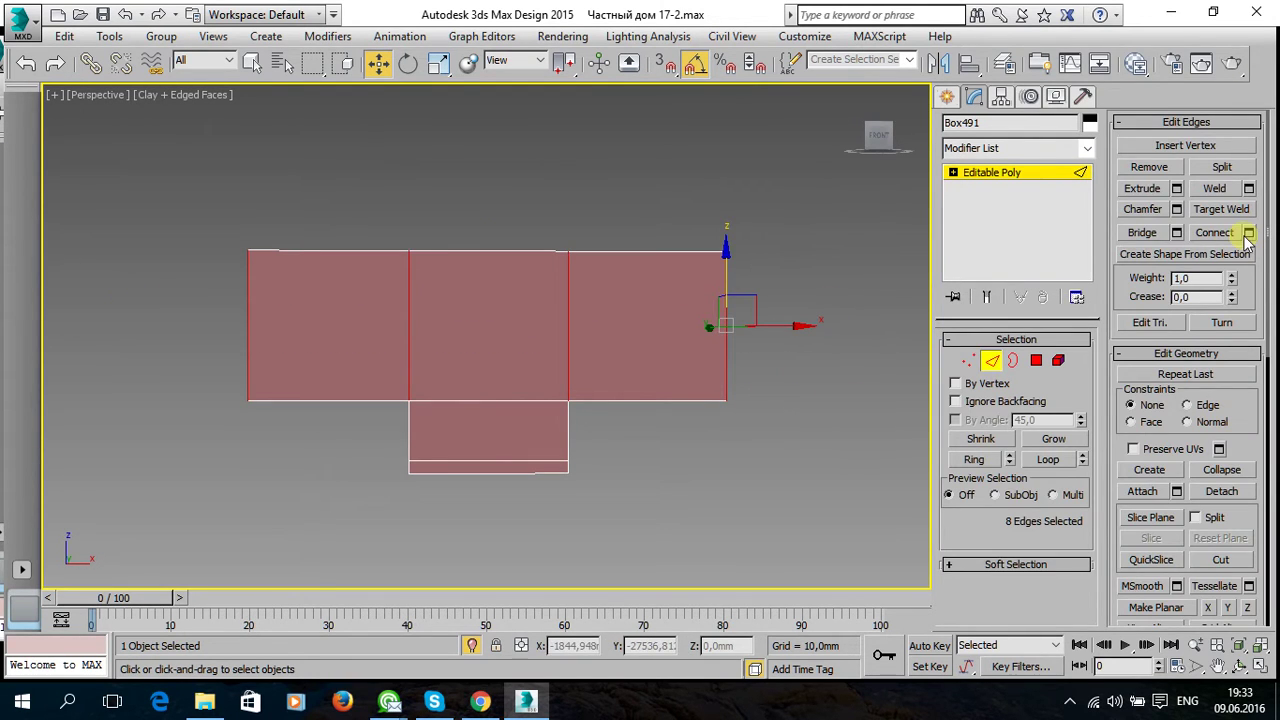
alt+middle_drag(566, 343, 620, 377)
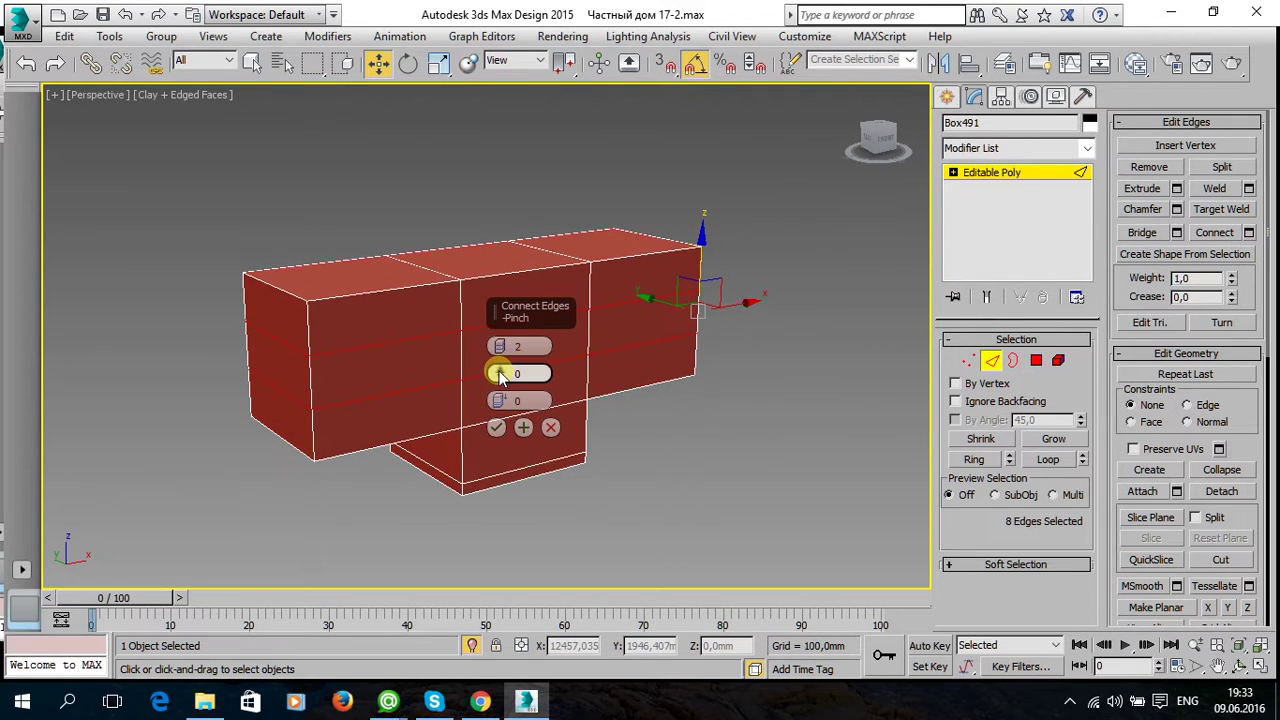
drag(502, 347, 487, 100)
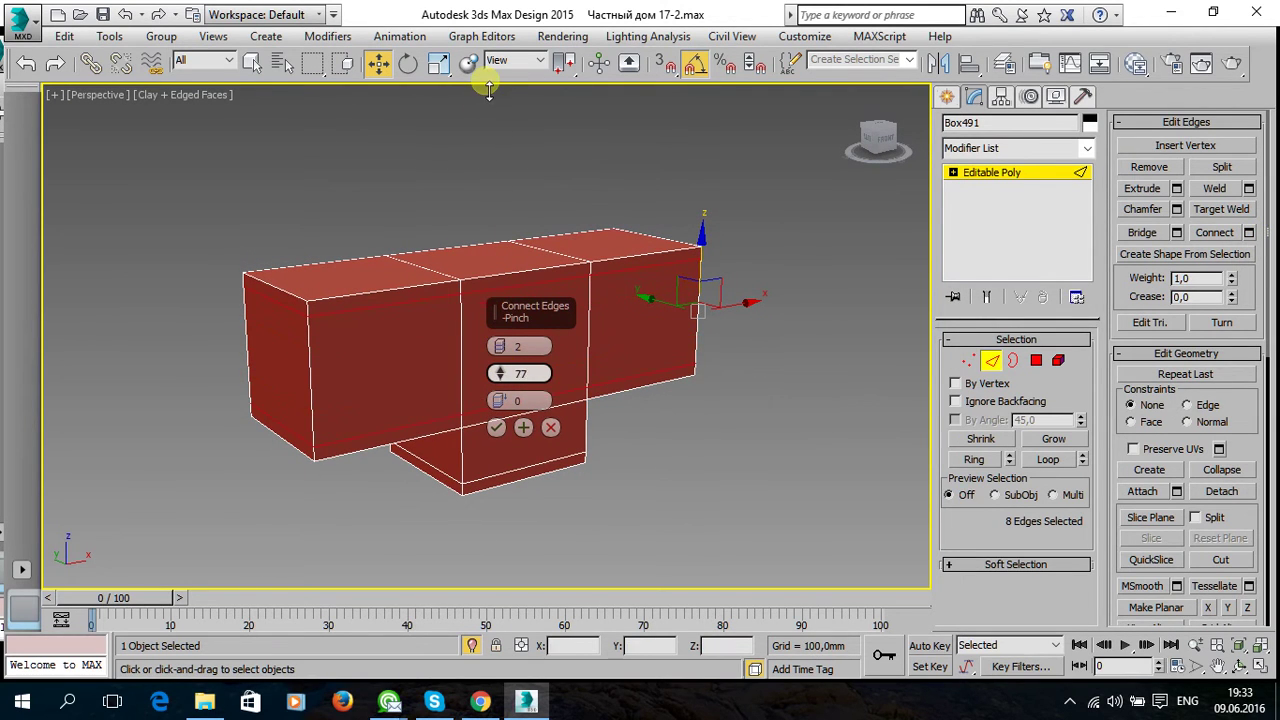
click(496, 427)
Preview NURMS smoothing at 2 iterations, turn it off, and select the left section's edges.
scroll(1245, 535, down, 2)
scroll(1245, 535, down, 2)
scroll(1185, 535, down, 6)
click(1127, 524)
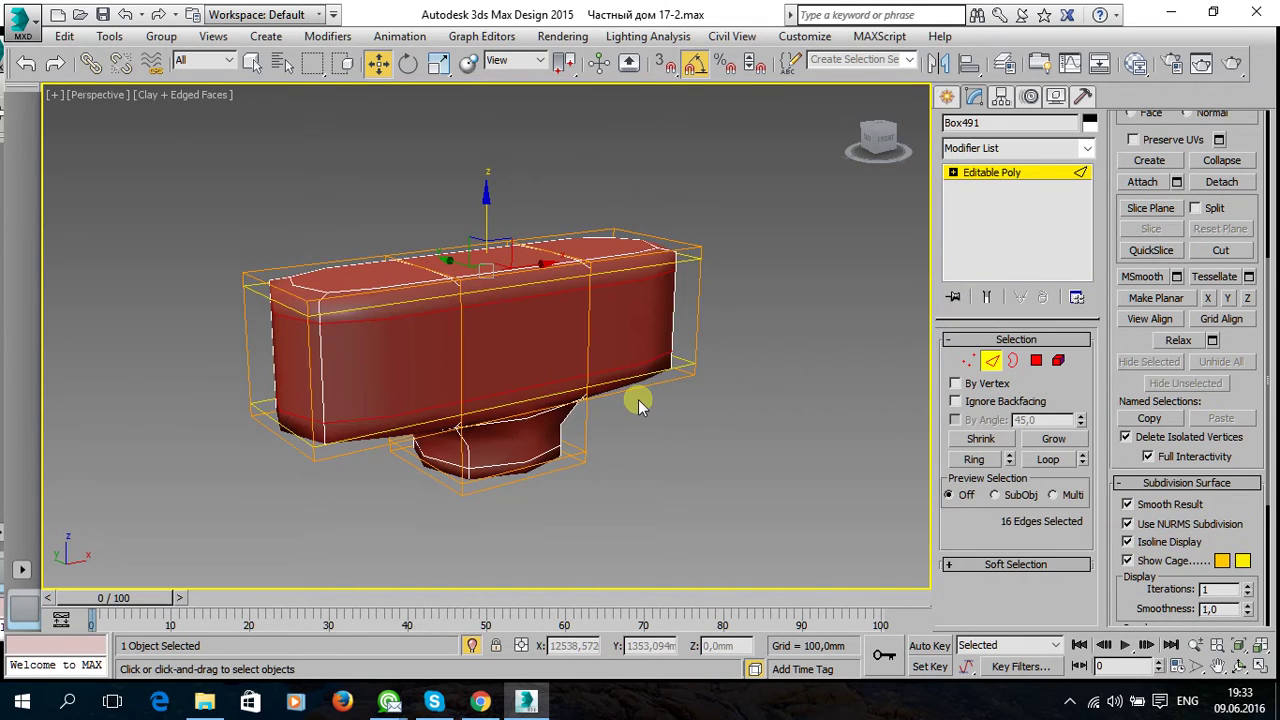
click(1248, 586)
mouse_move(560, 372)
alt+middle_down()
mouse_move(567, 325)
mouse_move(651, 257)
mouse_move(651, 323)
mouse_move(526, 371)
alt+middle_up()
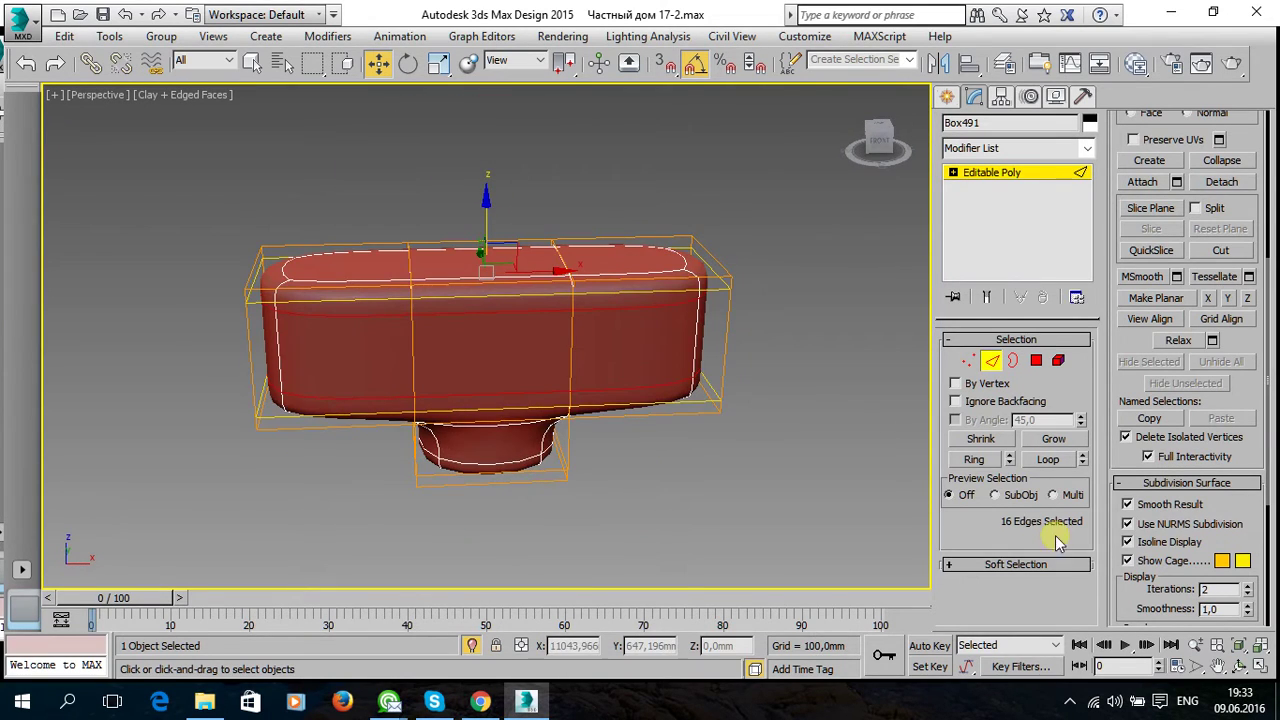
click(1127, 524)
mouse_move(686, 423)
alt+middle_down()
mouse_move(640, 394)
mouse_move(651, 374)
mouse_move(594, 360)
alt+middle_up()
drag(322, 446, 300, 206)
Connect the left and right sections' horizontal edges into pinched support loops.
middle_drag(651, 423, 638, 430)
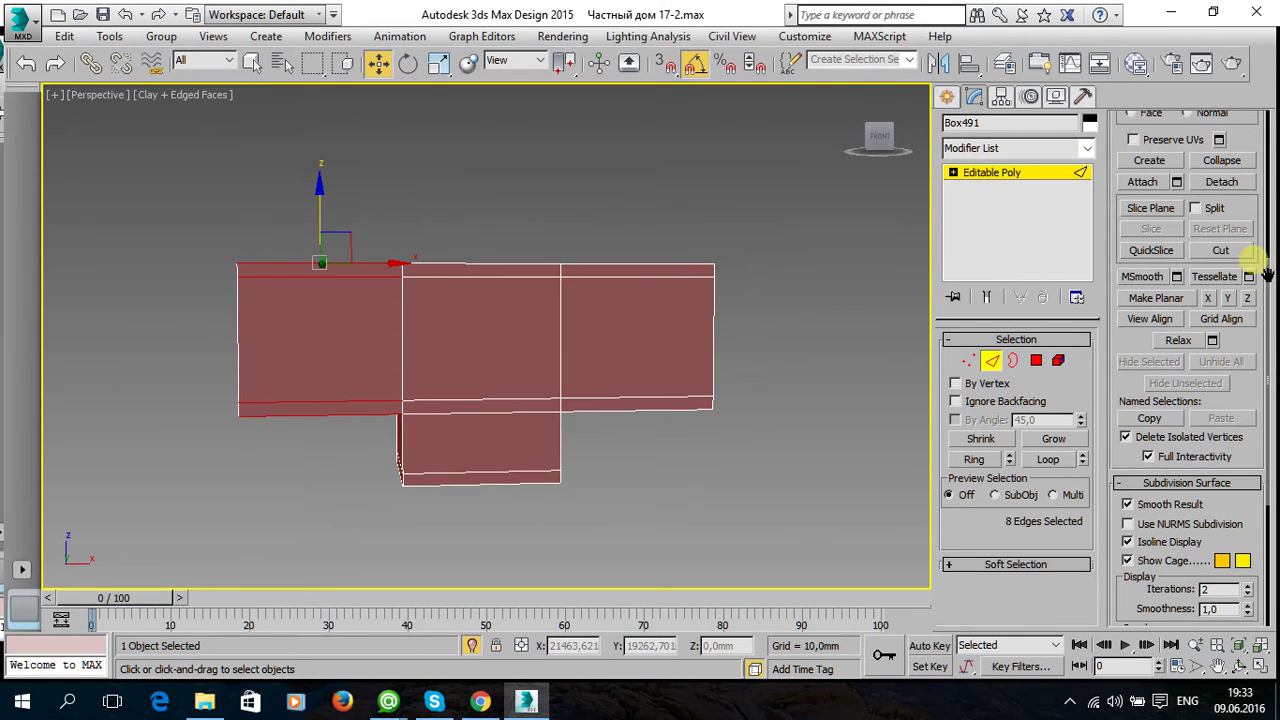
mouse_move(673, 433)
mouse_down()
mouse_move(620, 214)
mouse_move(652, 340)
mouse_up()
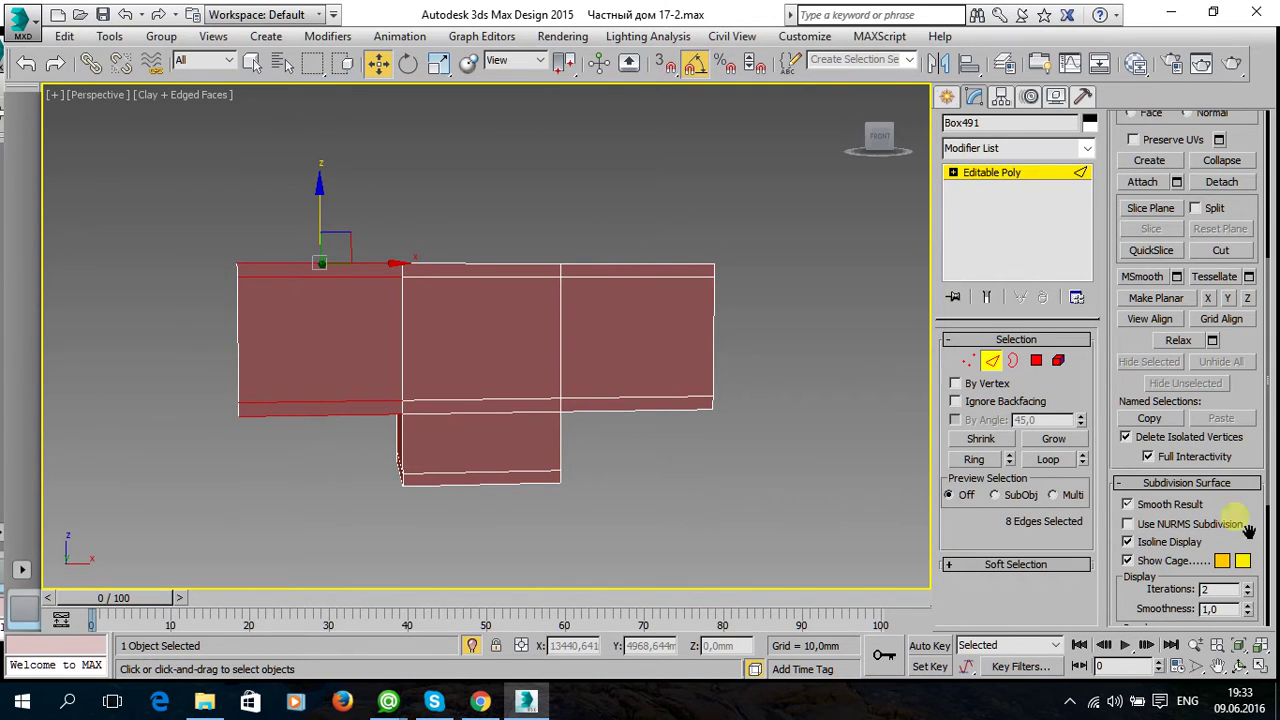
scroll(1185, 300, up, 5)
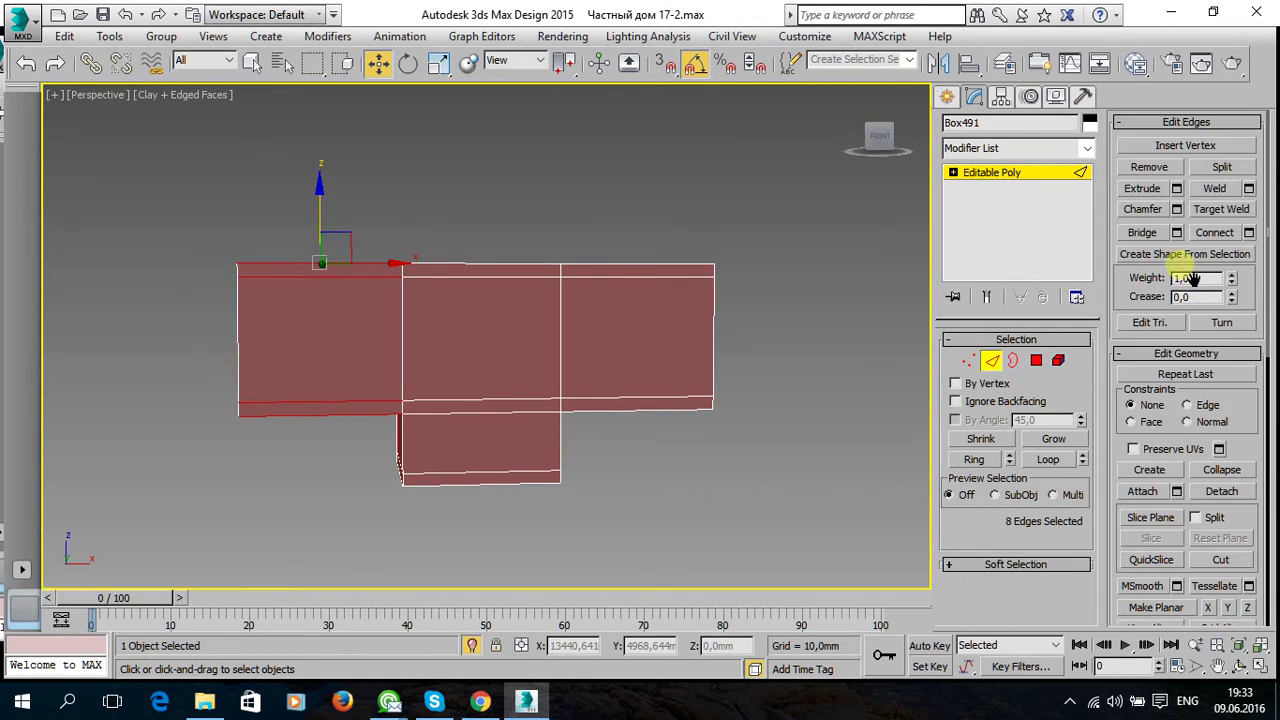
click(1249, 234)
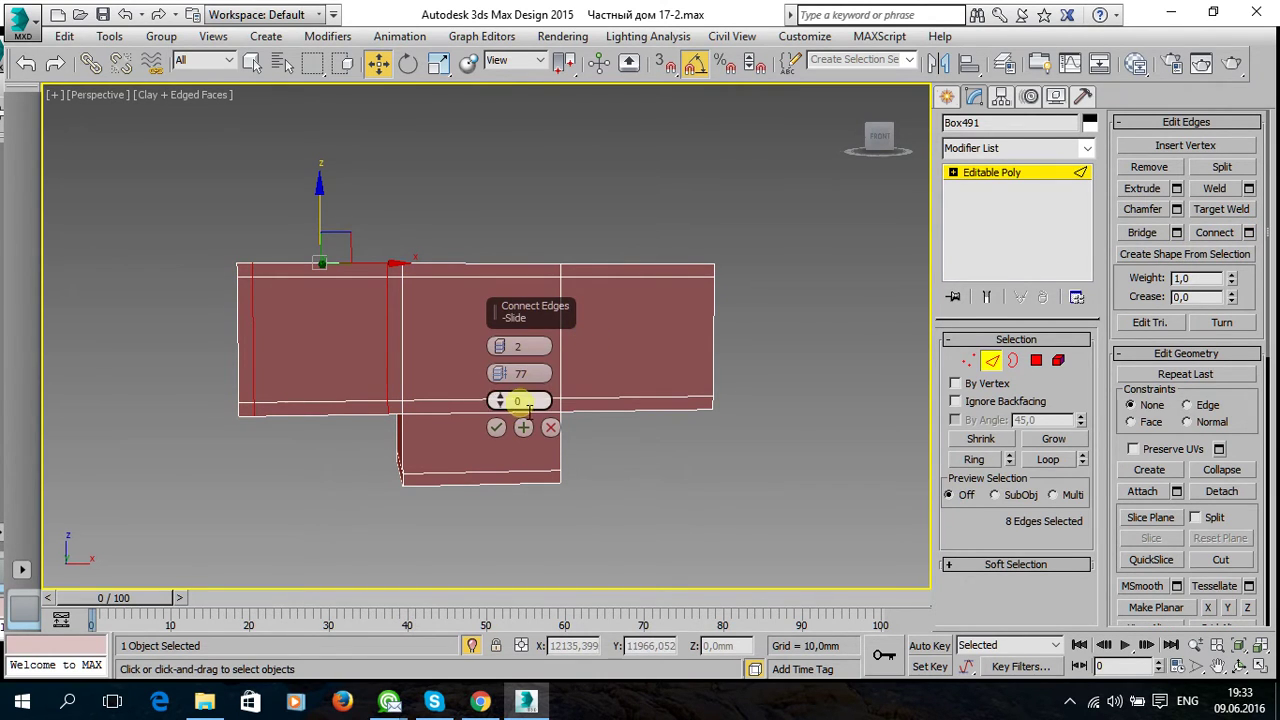
click(496, 427)
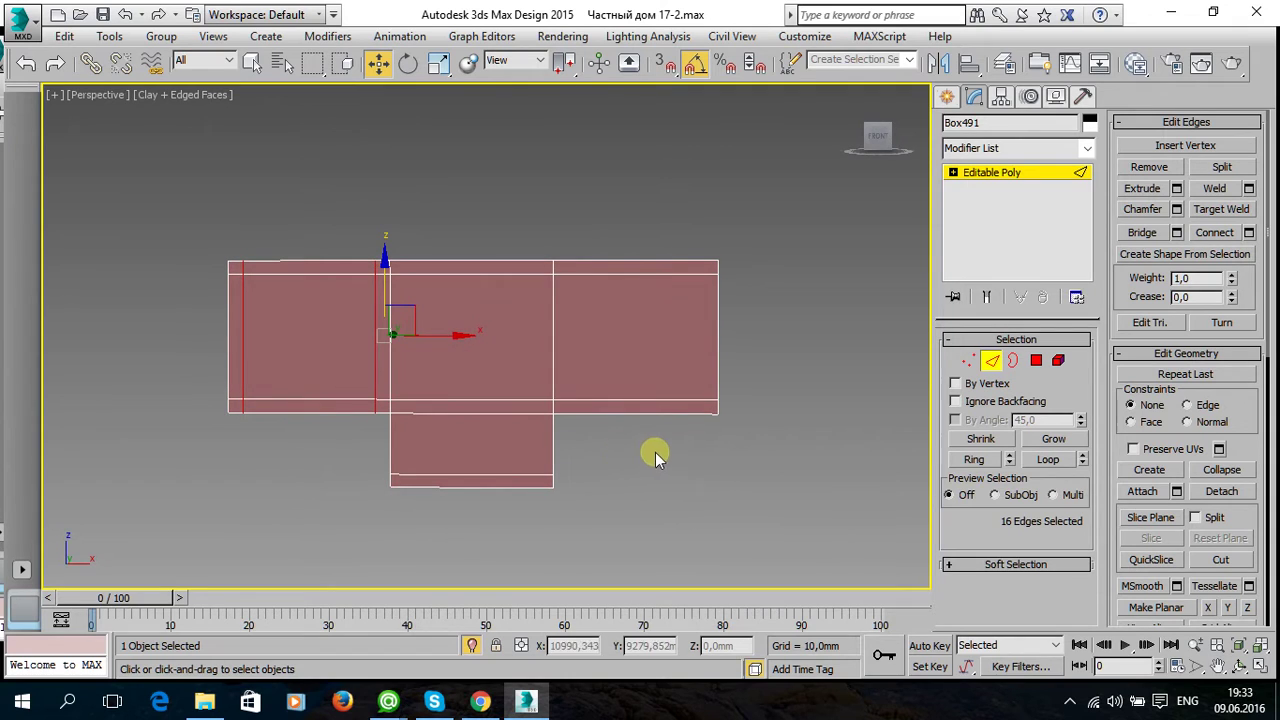
drag(655, 455, 606, 200)
click(1249, 233)
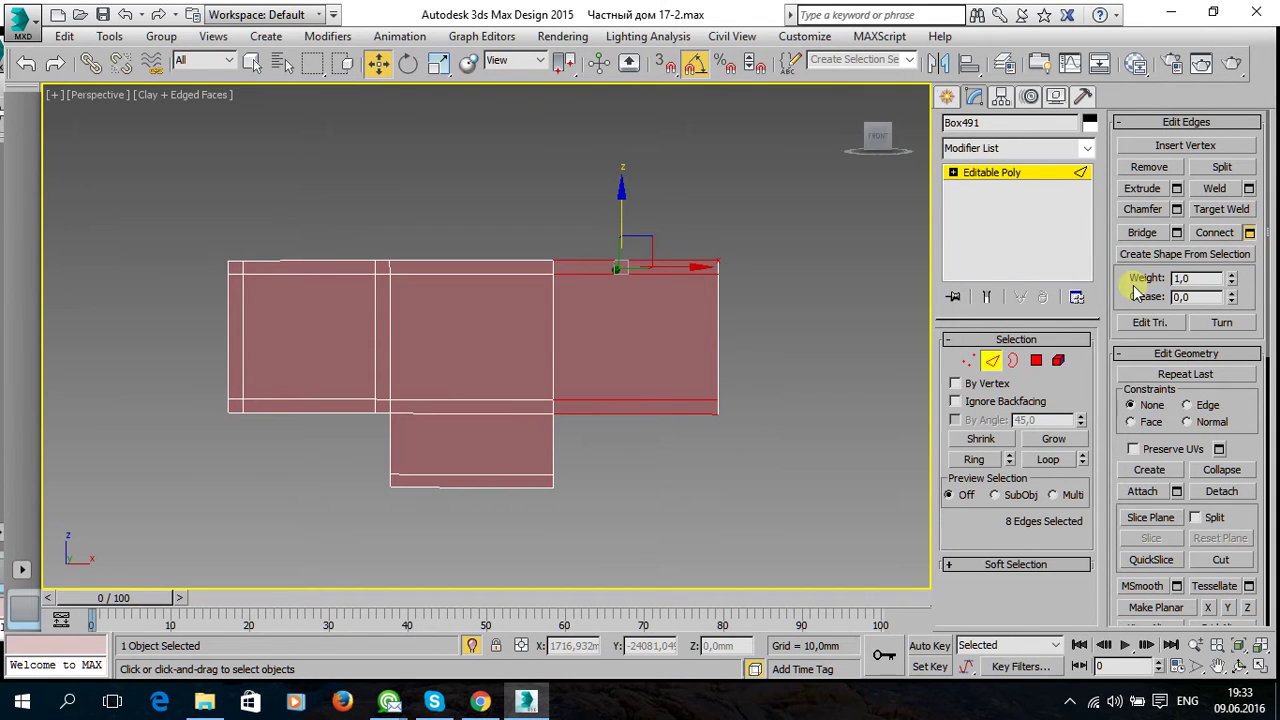
click(496, 427)
Inspect the NURMS-smoothed part from several angles, then turn smoothing off and clear the selection.
scroll(1155, 517, down, 5)
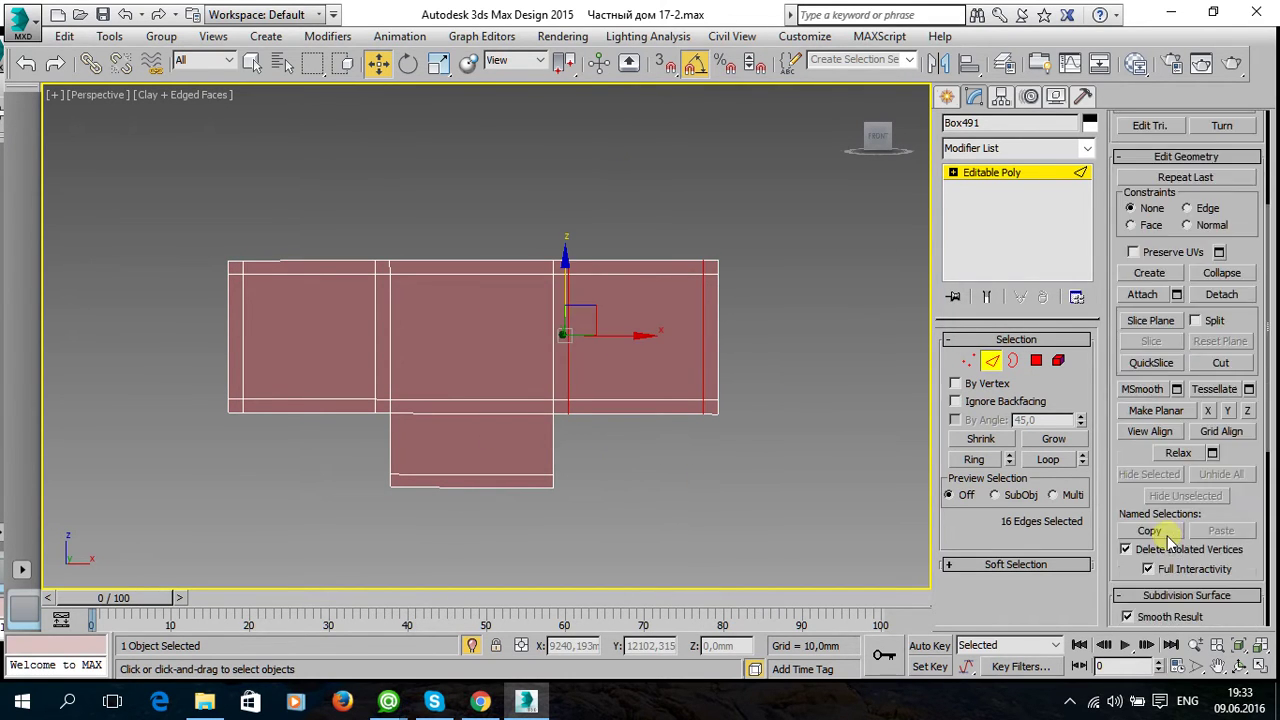
click(1128, 553)
alt+middle_drag(520, 363, 672, 392)
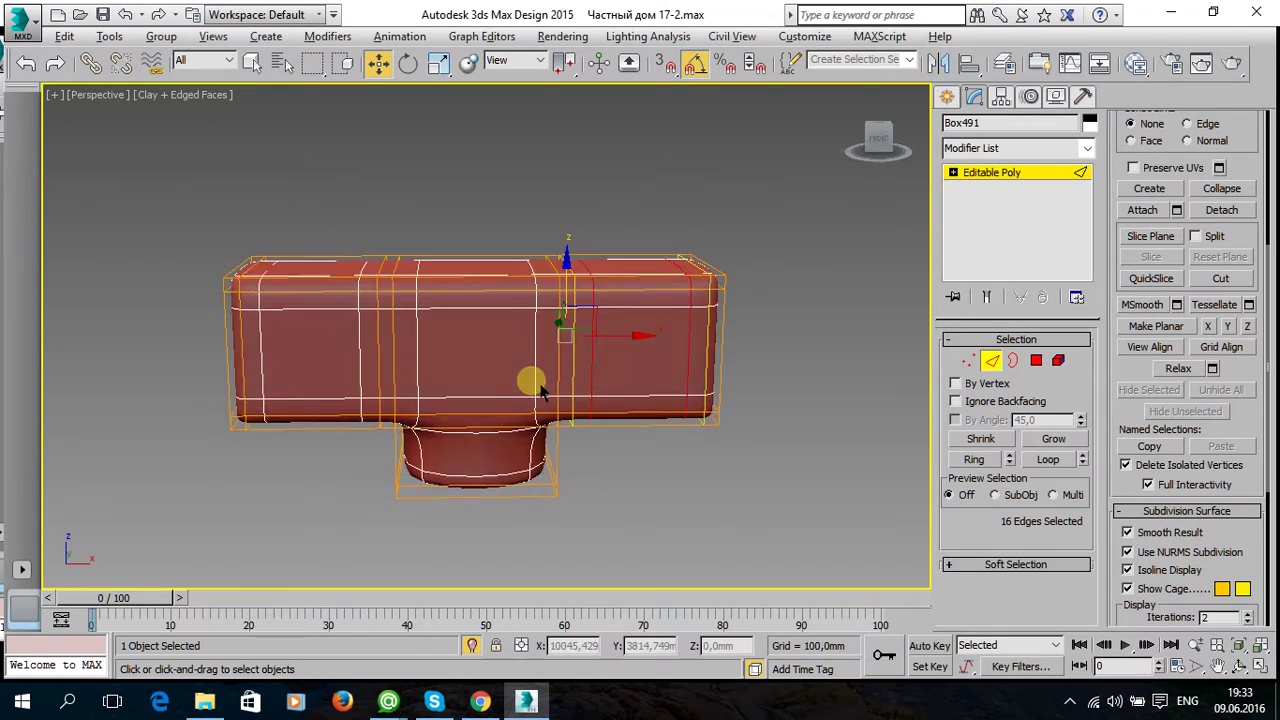
alt+middle_drag(673, 390, 808, 423)
scroll(783, 358, up, 2)
mouse_move(785, 360)
alt+middle_down()
mouse_move(753, 266)
mouse_move(655, 254)
mouse_move(612, 372)
mouse_move(615, 405)
mouse_move(633, 417)
mouse_move(637, 400)
mouse_move(597, 371)
mouse_move(475, 372)
mouse_move(466, 334)
mouse_move(497, 391)
alt+middle_up()
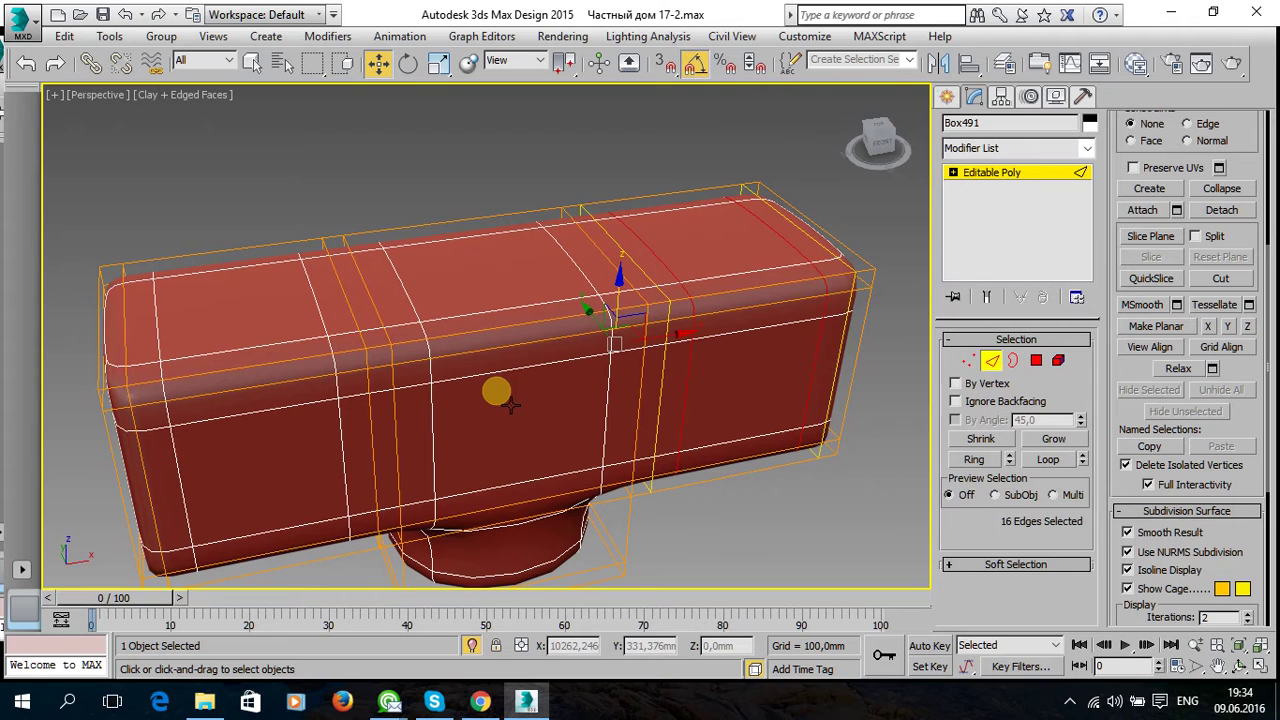
middle_drag(531, 434, 523, 386)
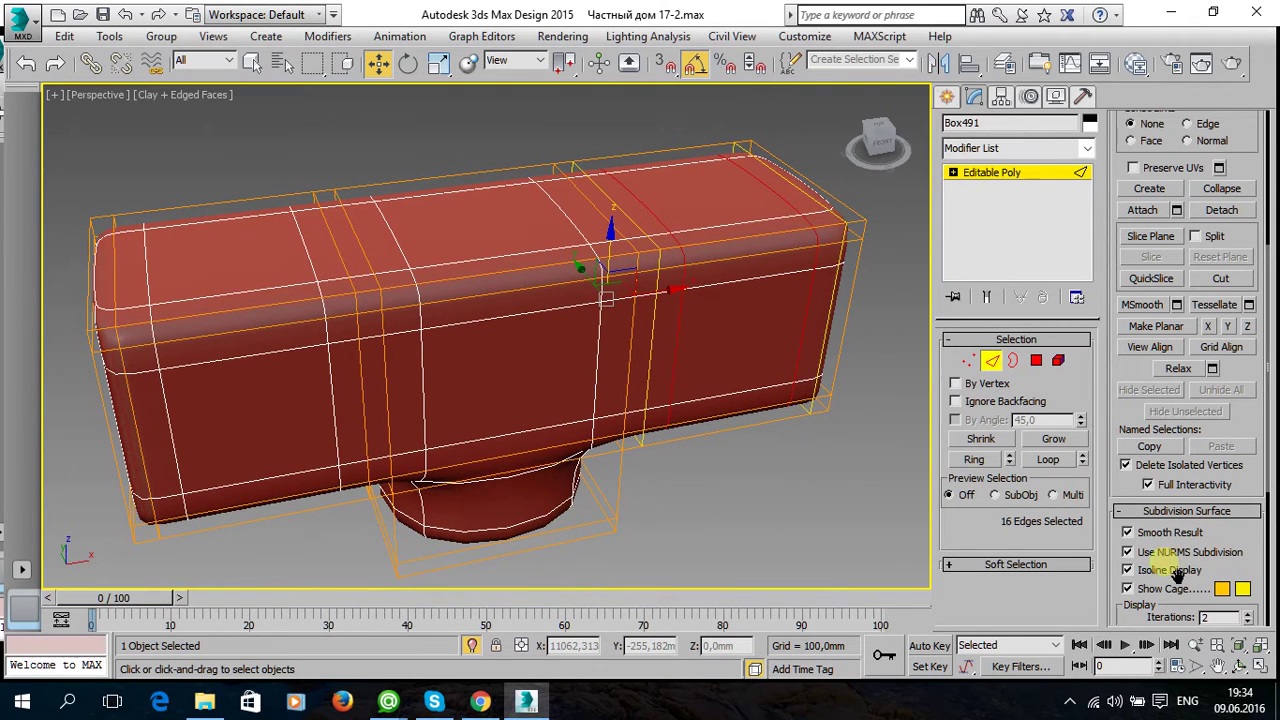
click(1128, 552)
mouse_move(645, 437)
alt+middle_down()
mouse_move(583, 380)
mouse_move(625, 445)
alt+middle_up()
click(700, 457)
Split the right section with a new vertical and a new horizontal edge.
scroll(625, 445, up, 3)
middle_drag(571, 414, 586, 423)
click(560, 347)
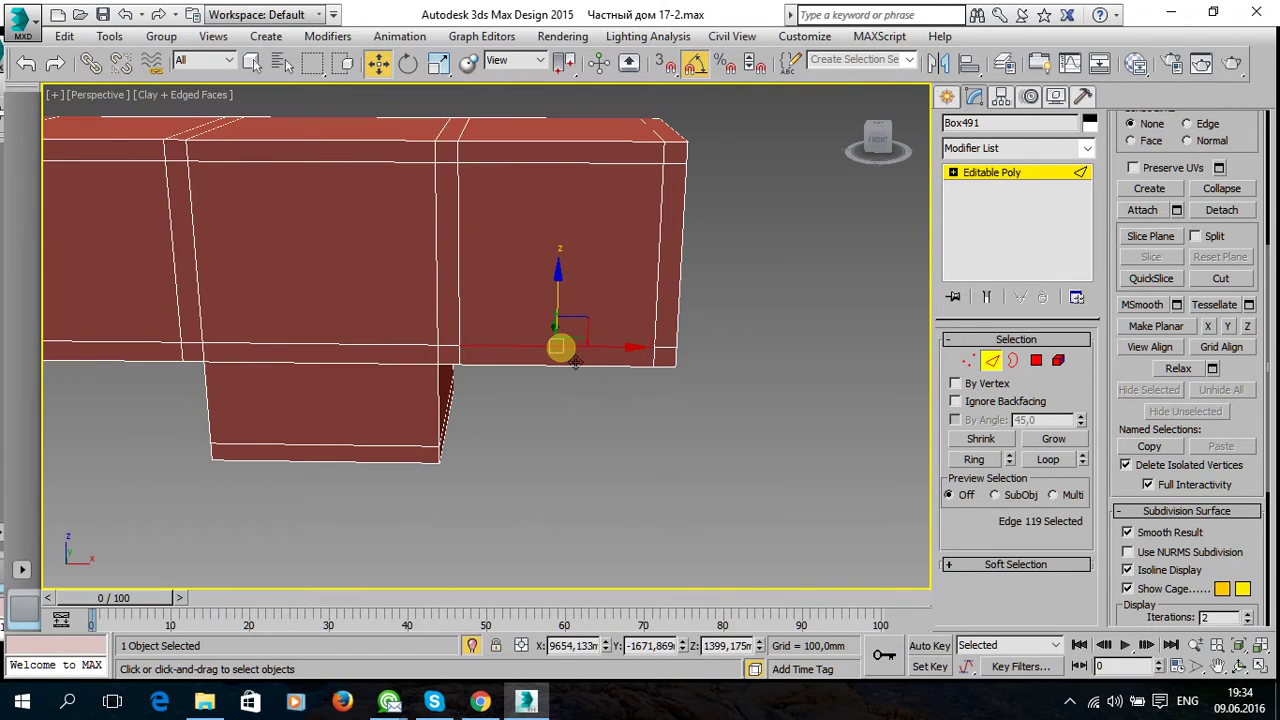
ctrl+click(570, 159)
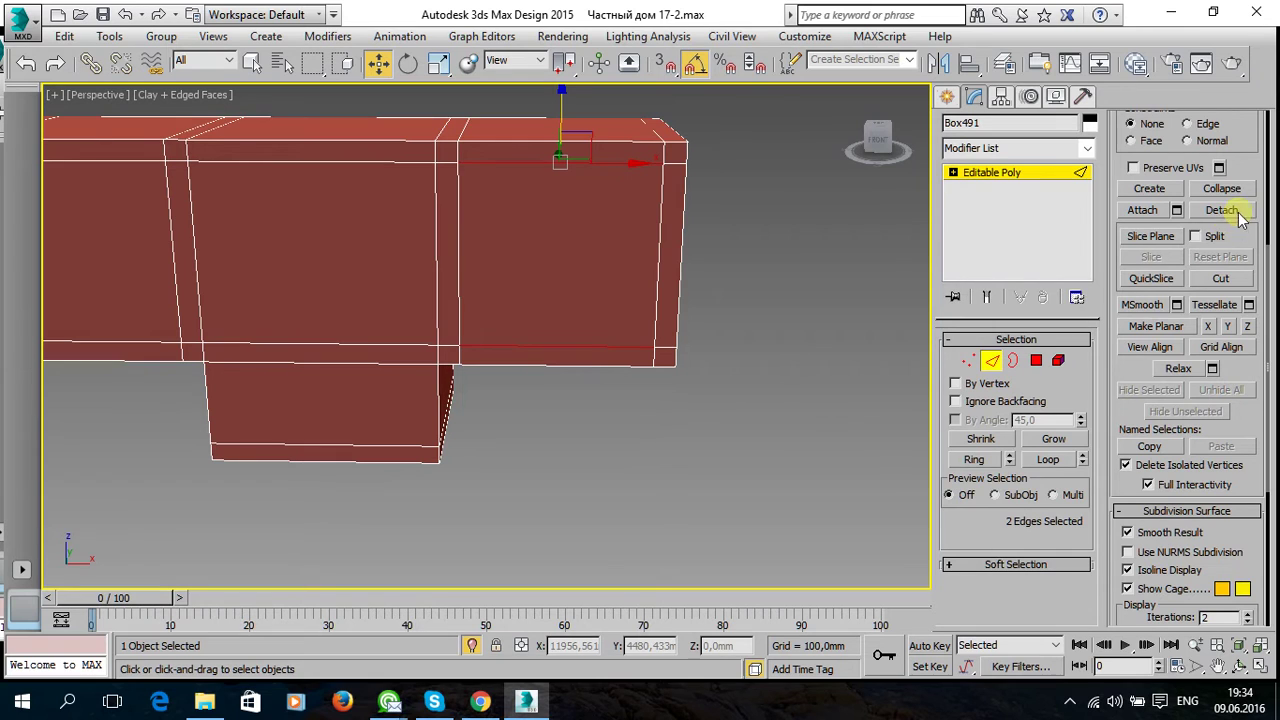
drag(1262, 383, 1250, 607)
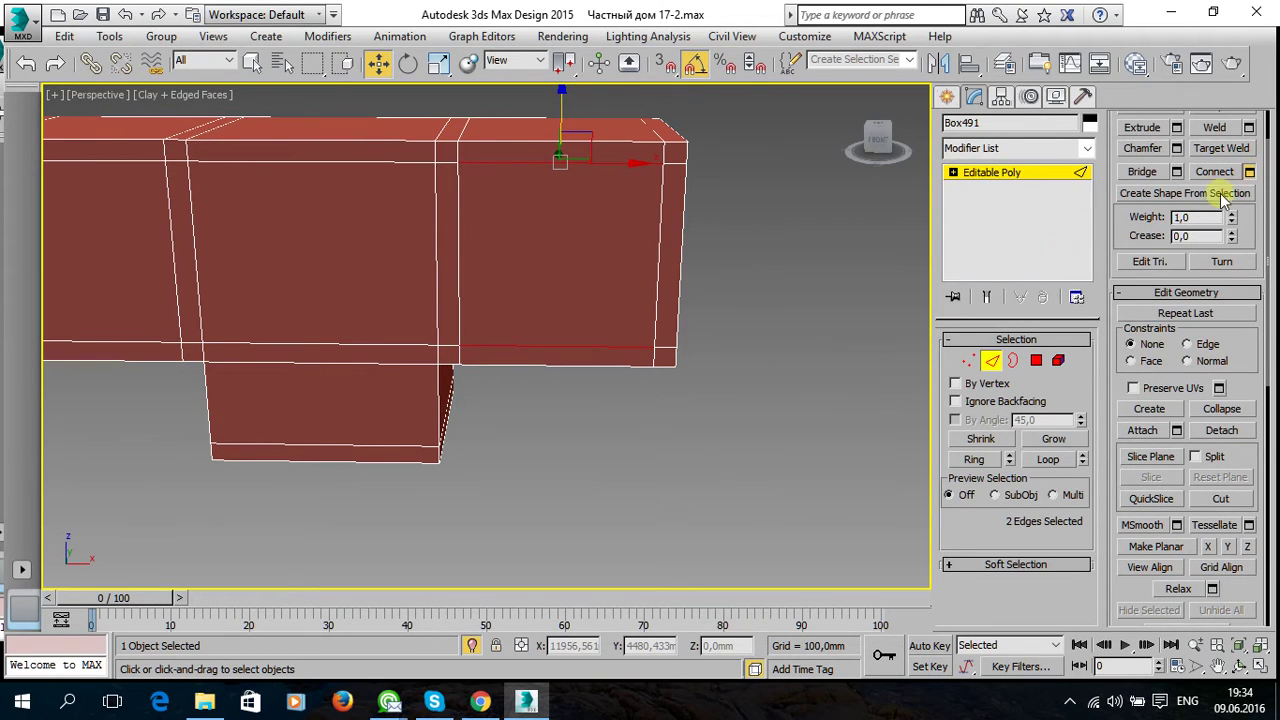
click(1249, 171)
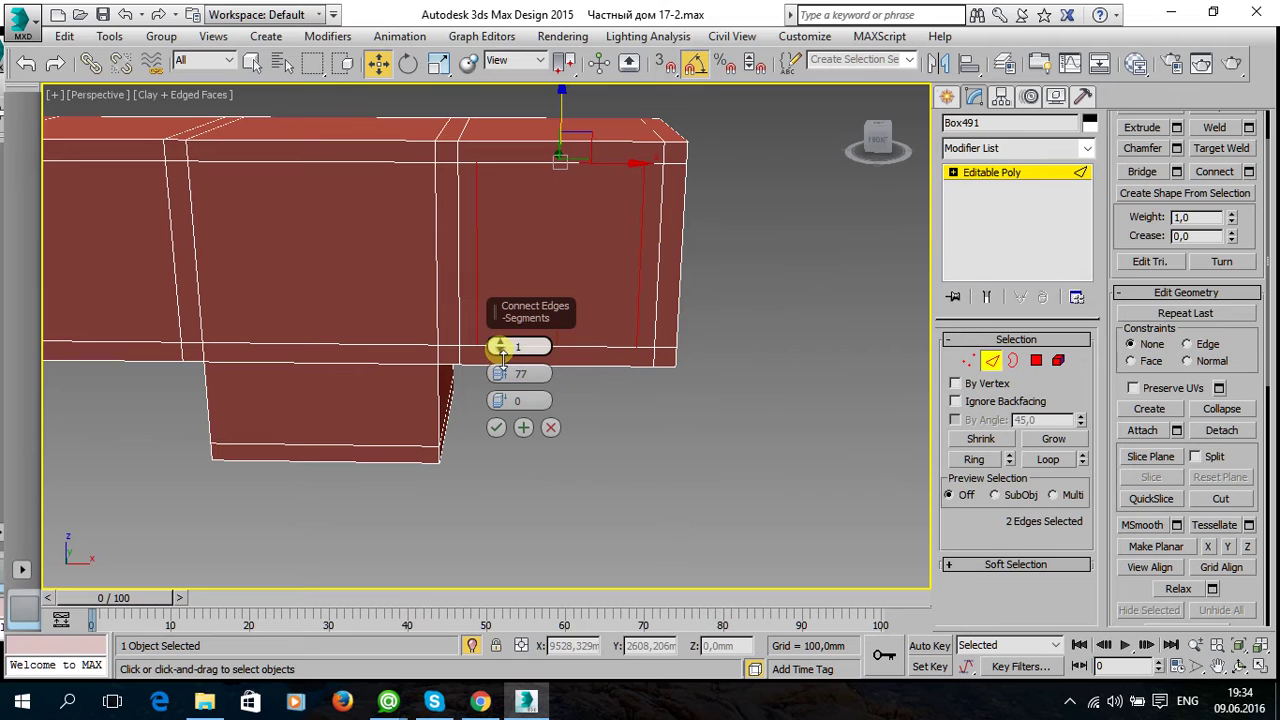
click(496, 427)
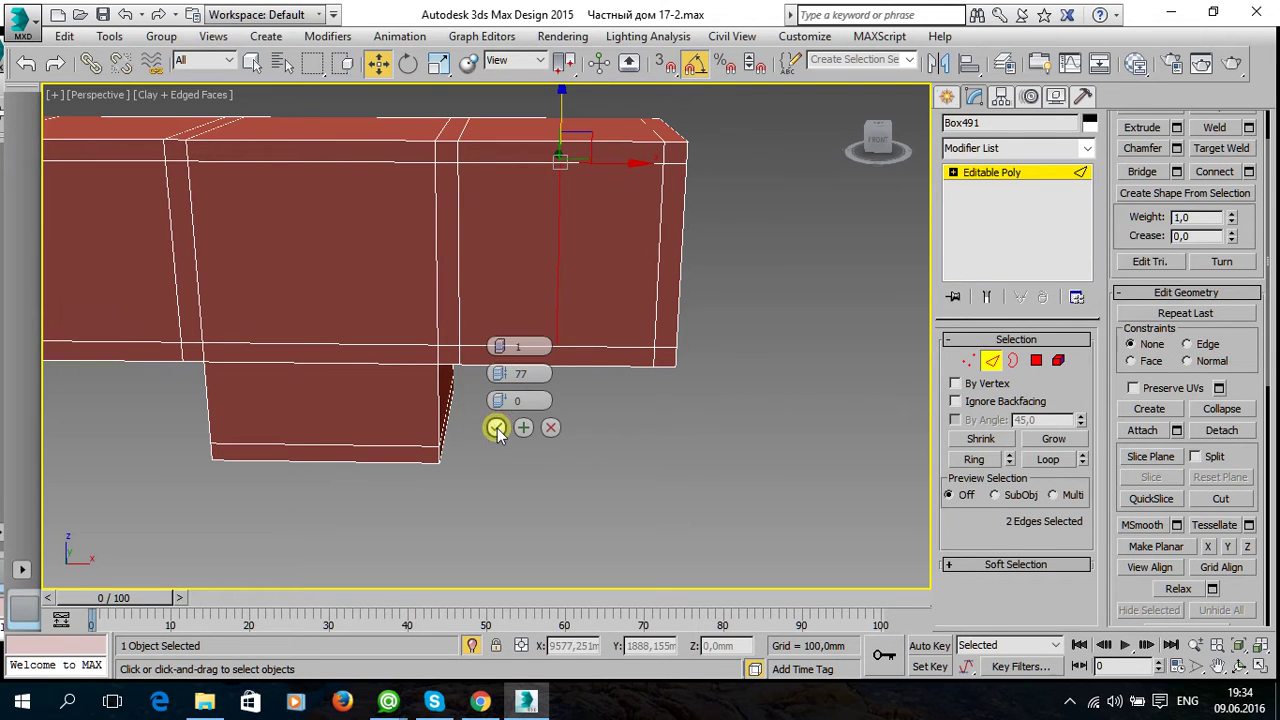
ctrl+click(462, 310)
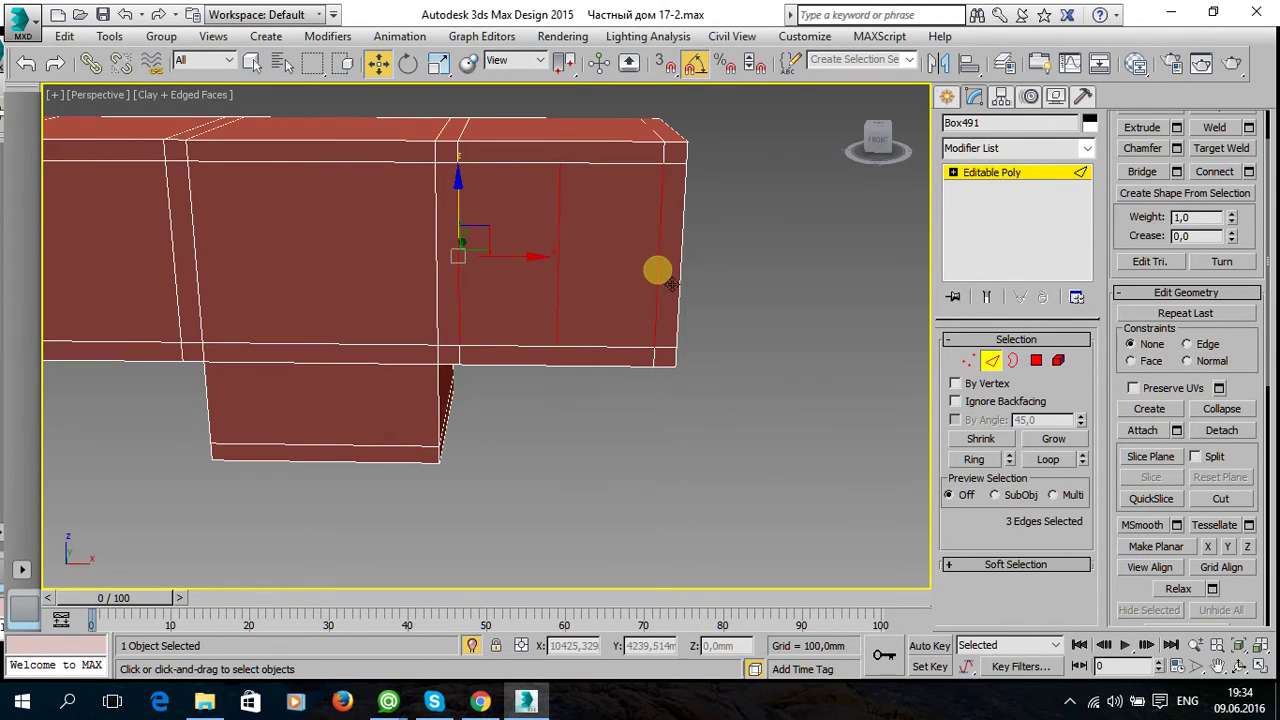
click(1214, 172)
Connect the left panel's top and bottom edges with a new vertical edge.
mouse_move(432, 294)
alt+middle_down()
mouse_move(663, 320)
mouse_move(360, 368)
alt+middle_up()
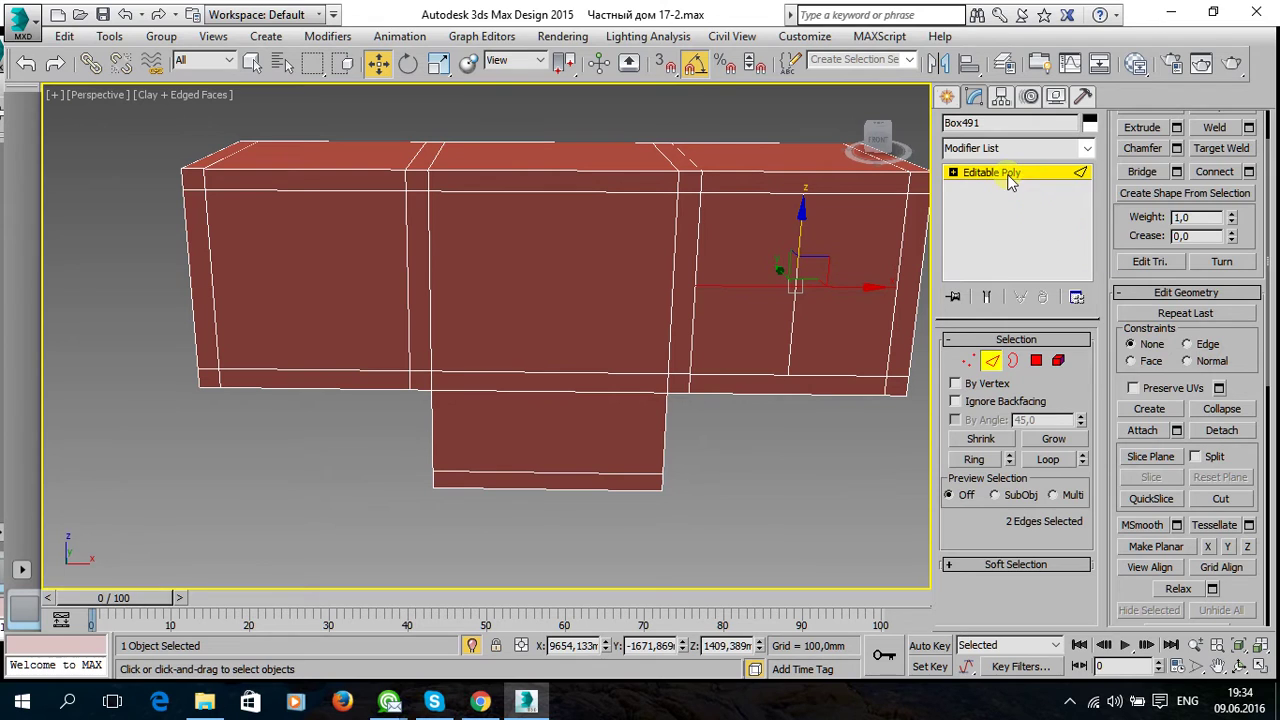
click(722, 493)
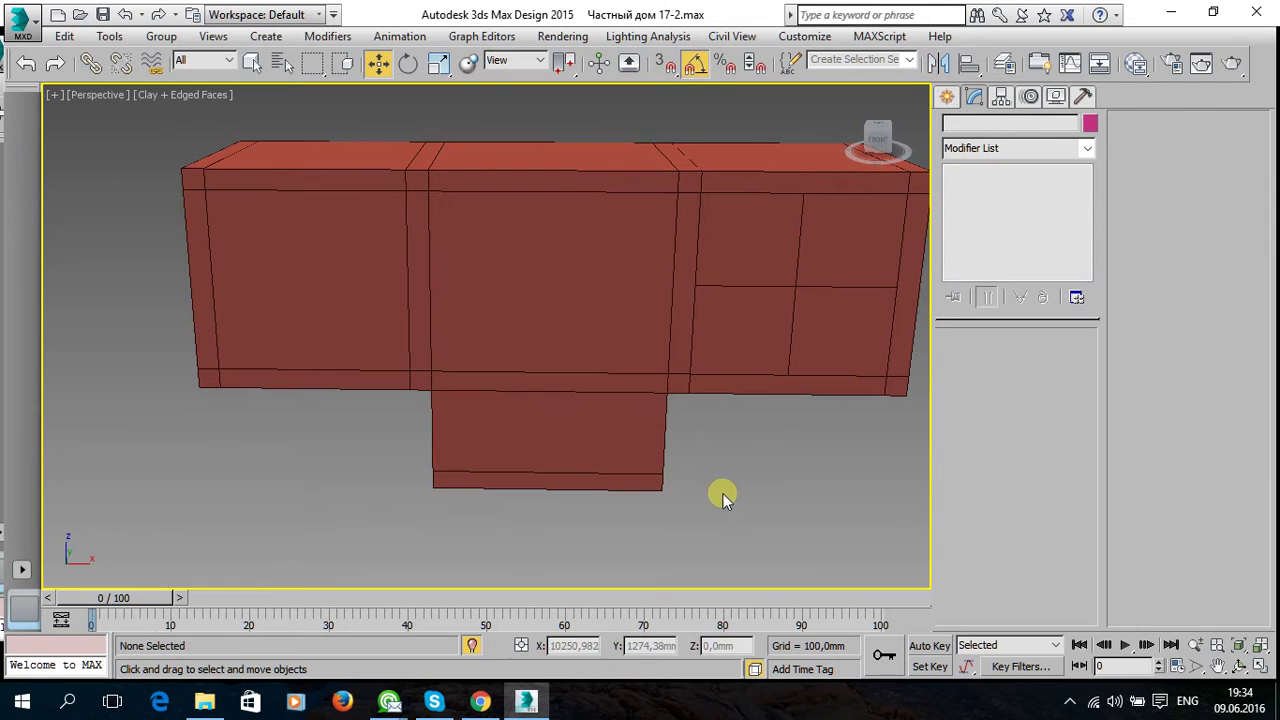
click(414, 360)
click(990, 360)
ctrl+click(368, 372)
ctrl+click(208, 305)
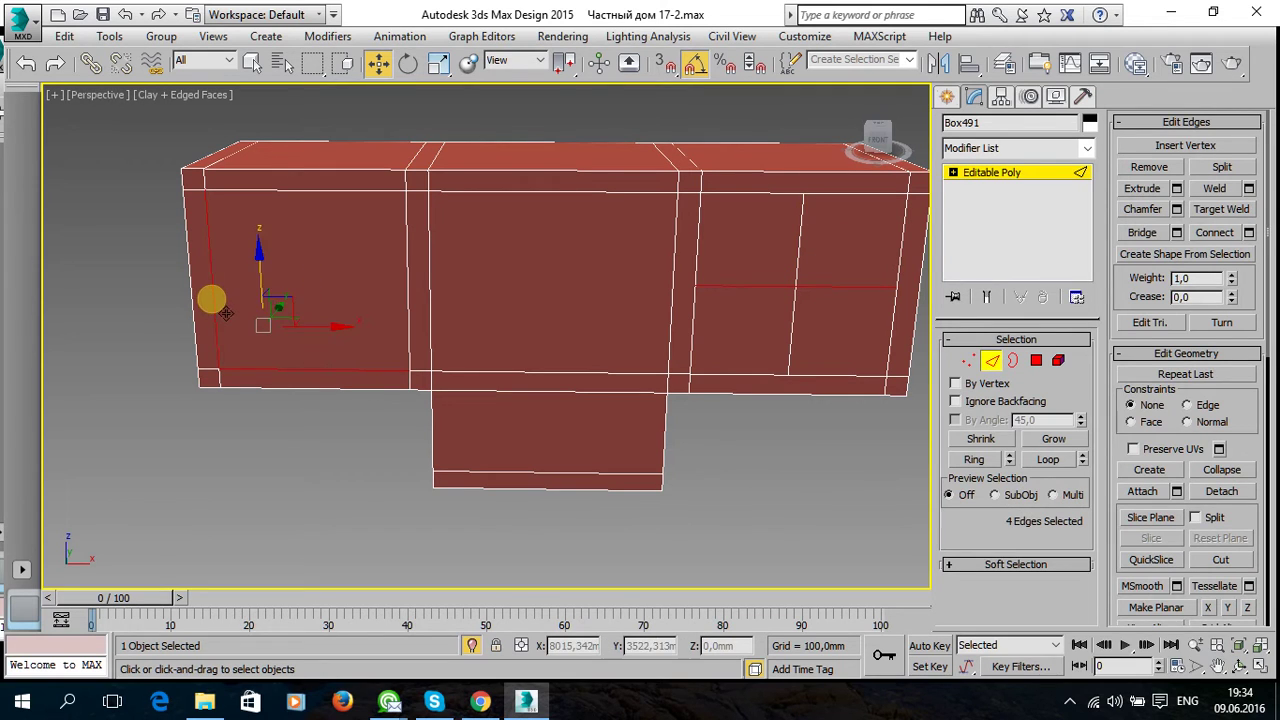
click(320, 371)
ctrl+click(370, 189)
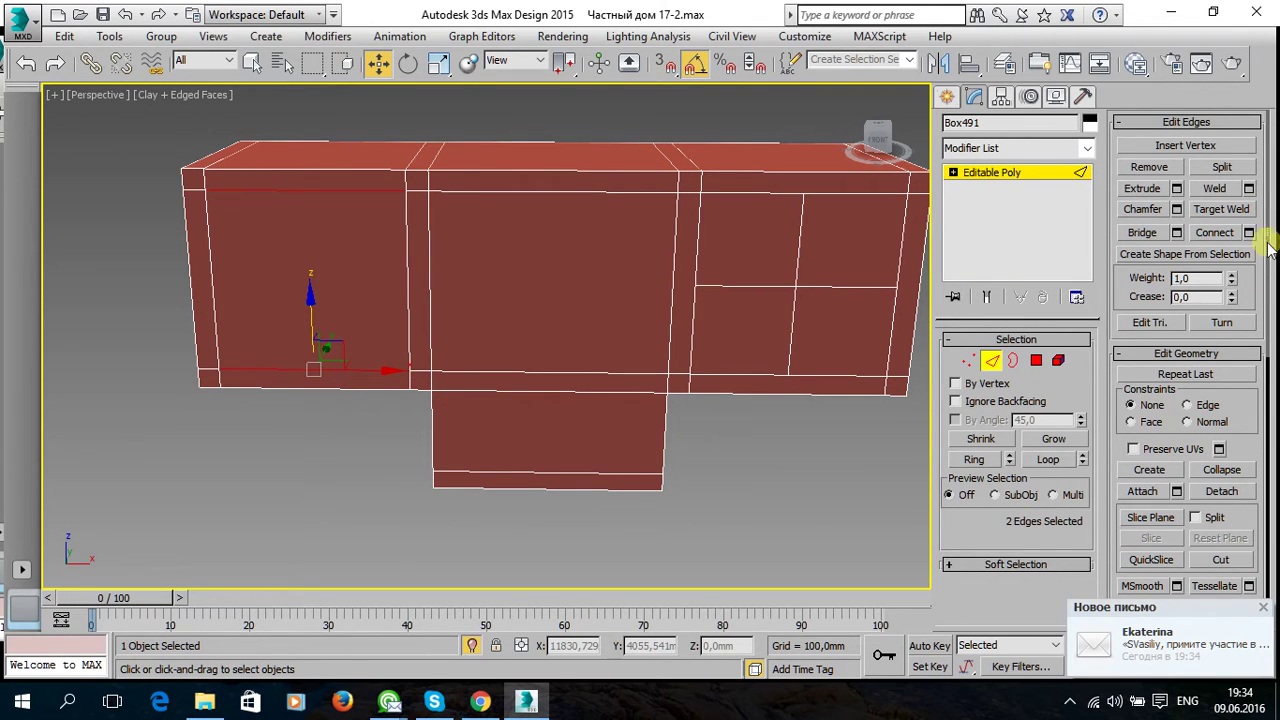
click(1214, 232)
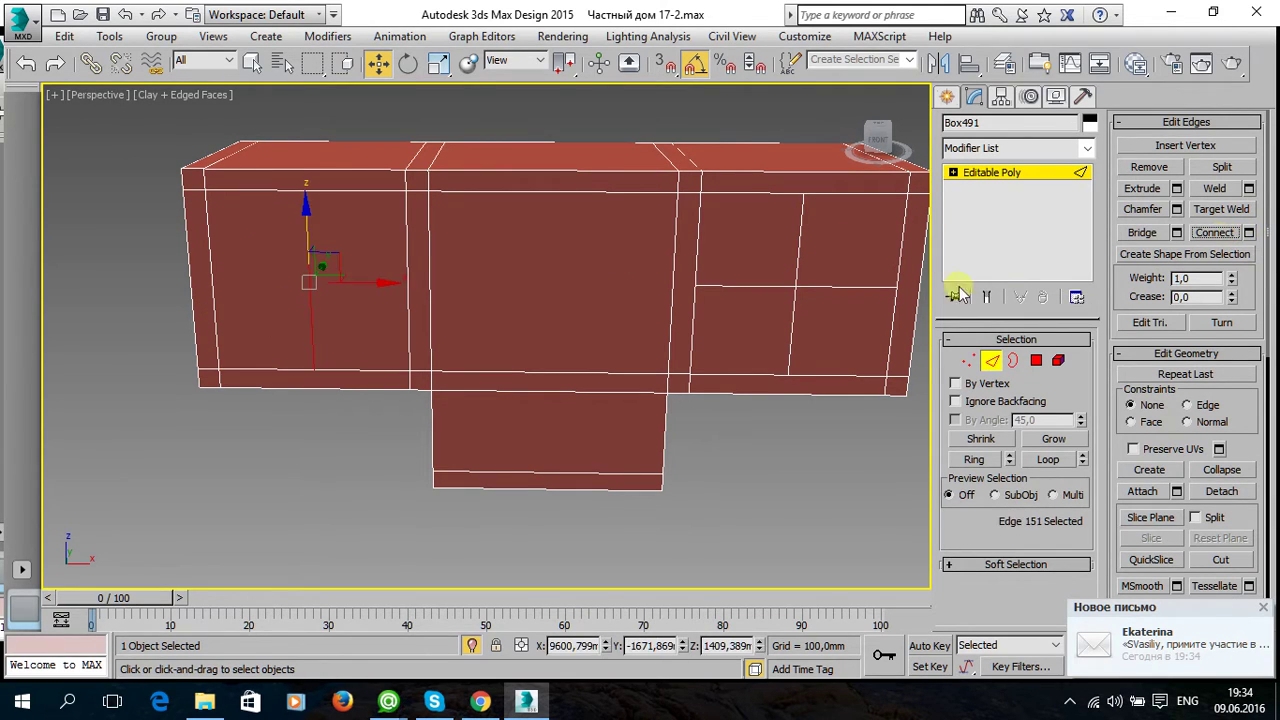
Connect the left panel's three vertical edges with a new horizontal edge.
ctrl+click(213, 273)
ctrl+click(403, 286)
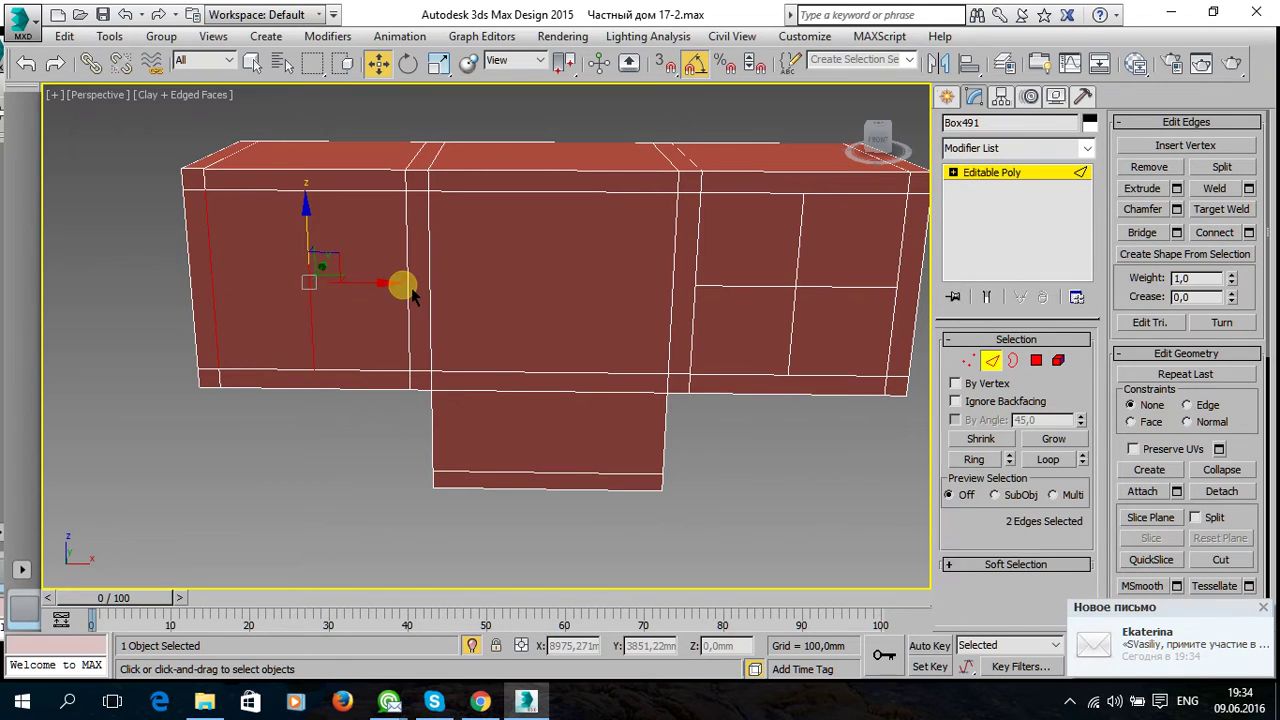
click(1224, 234)
click(729, 500)
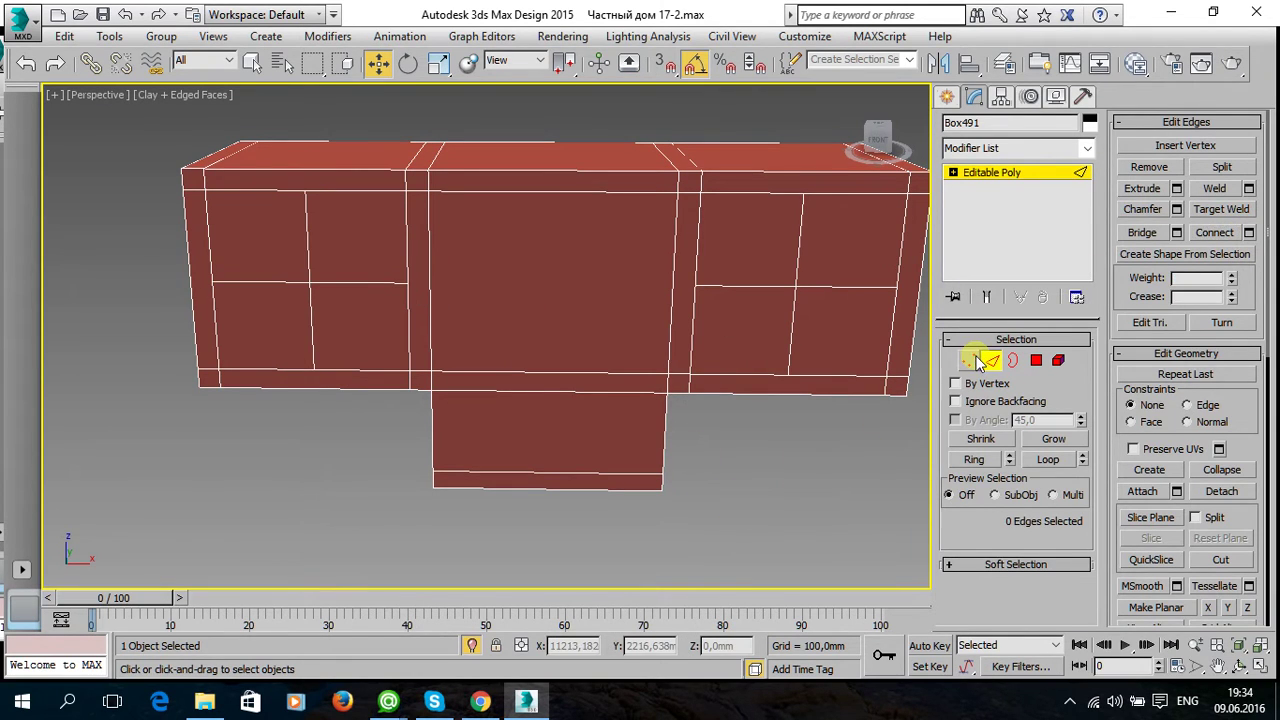
click(970, 360)
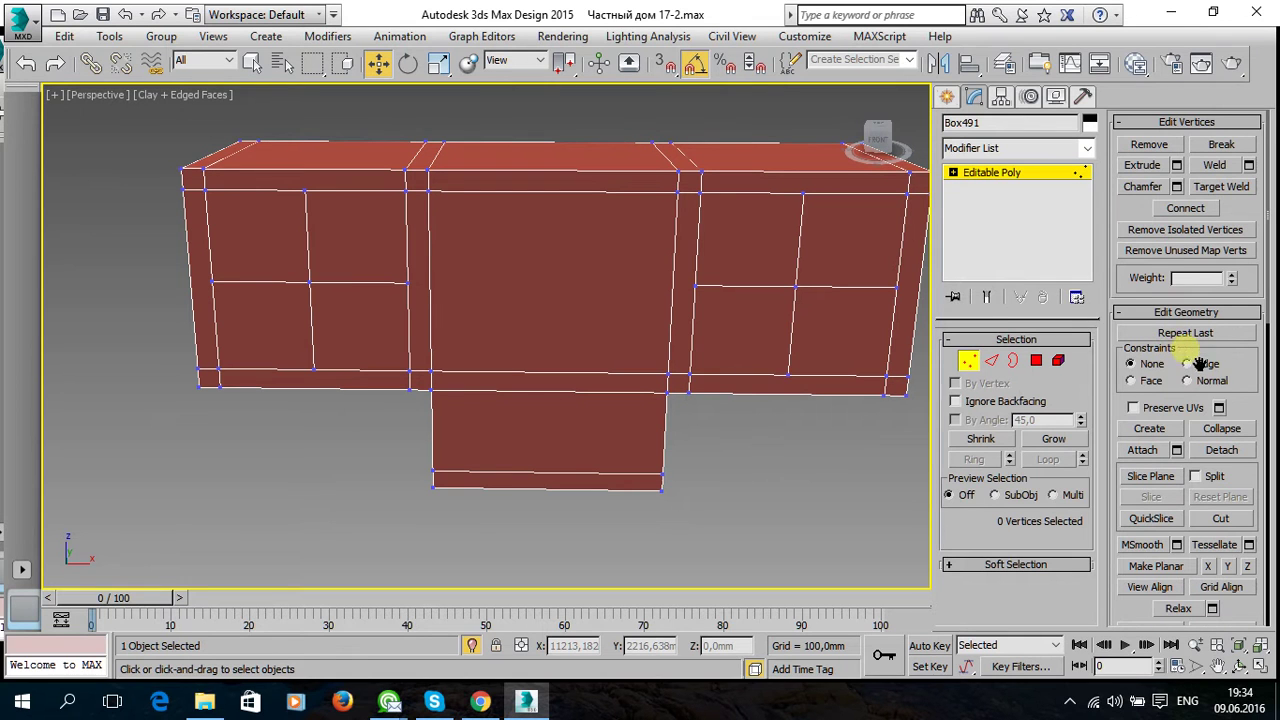
Cut two diagonal edges corner to corner across the right panel, forming an X.
click(1222, 518)
middle_drag(794, 377, 691, 386)
click(655, 387)
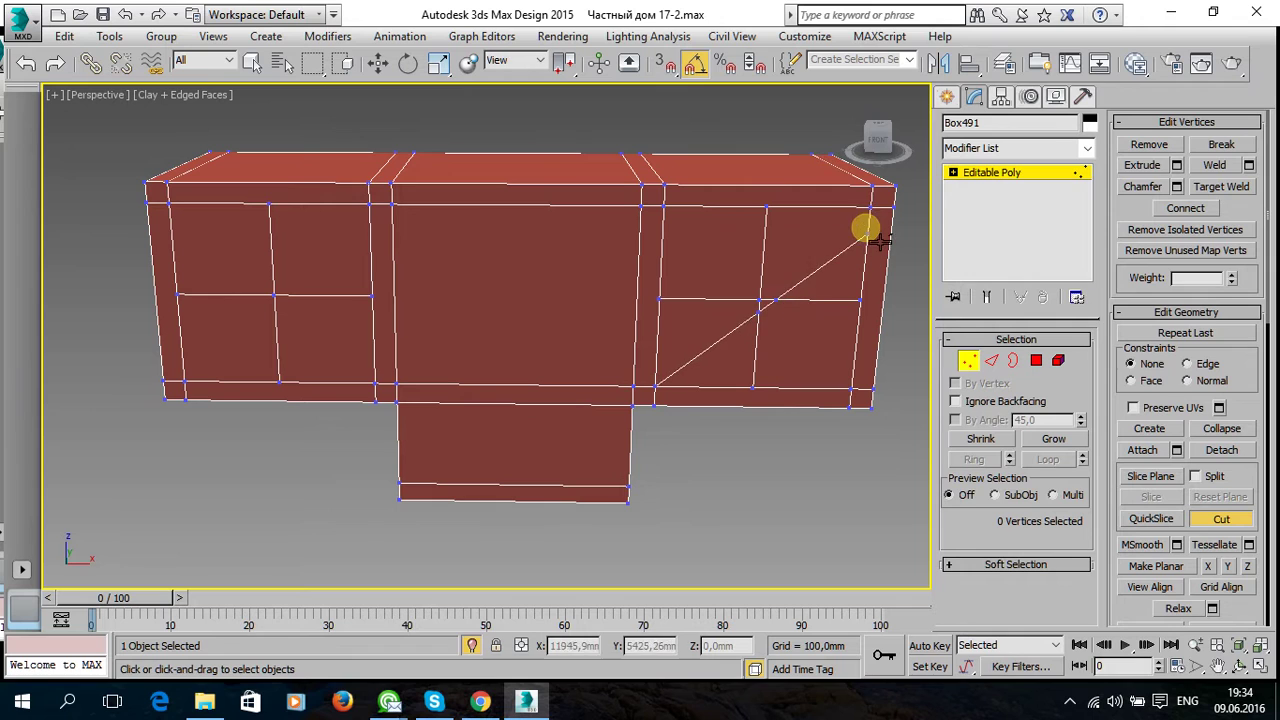
click(871, 208)
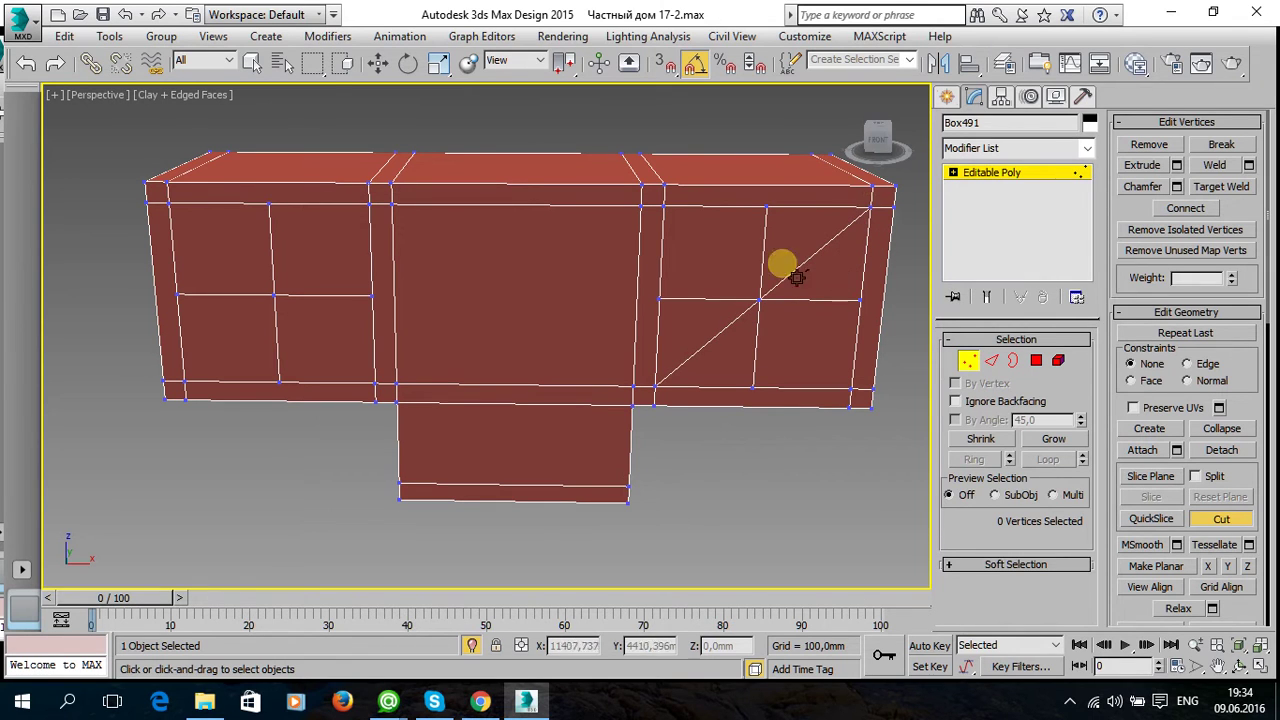
click(663, 206)
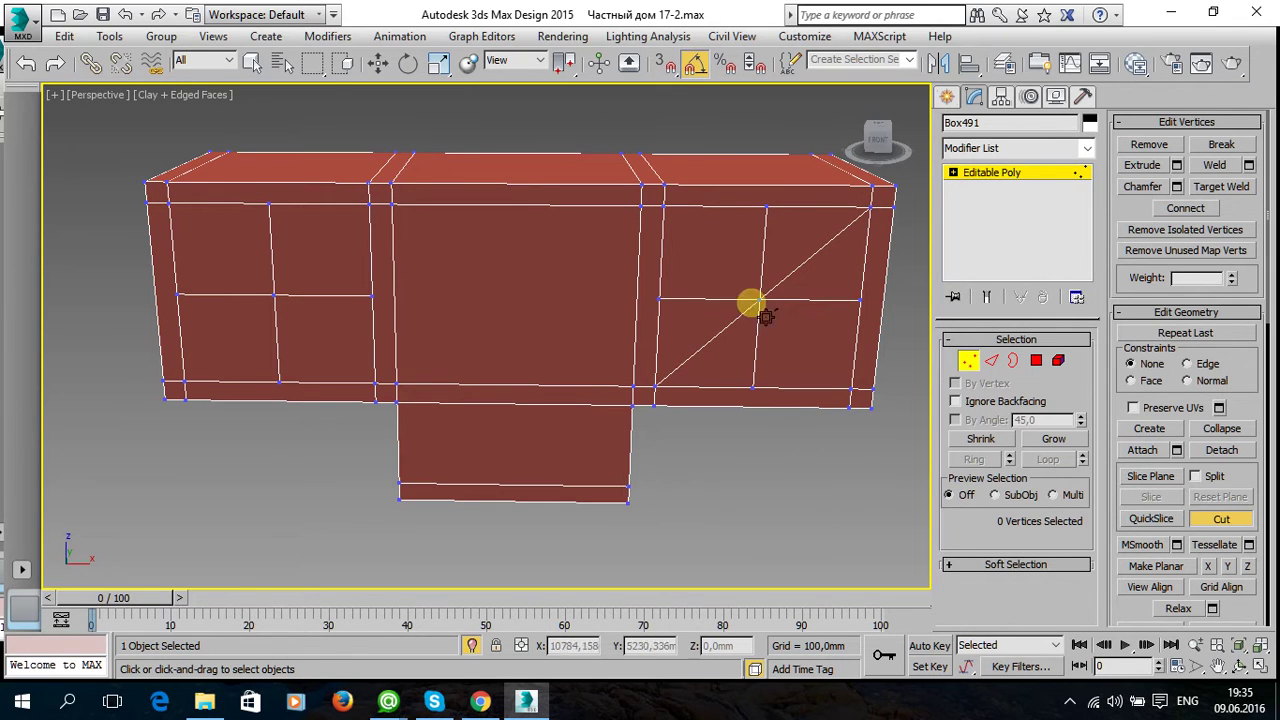
click(851, 389)
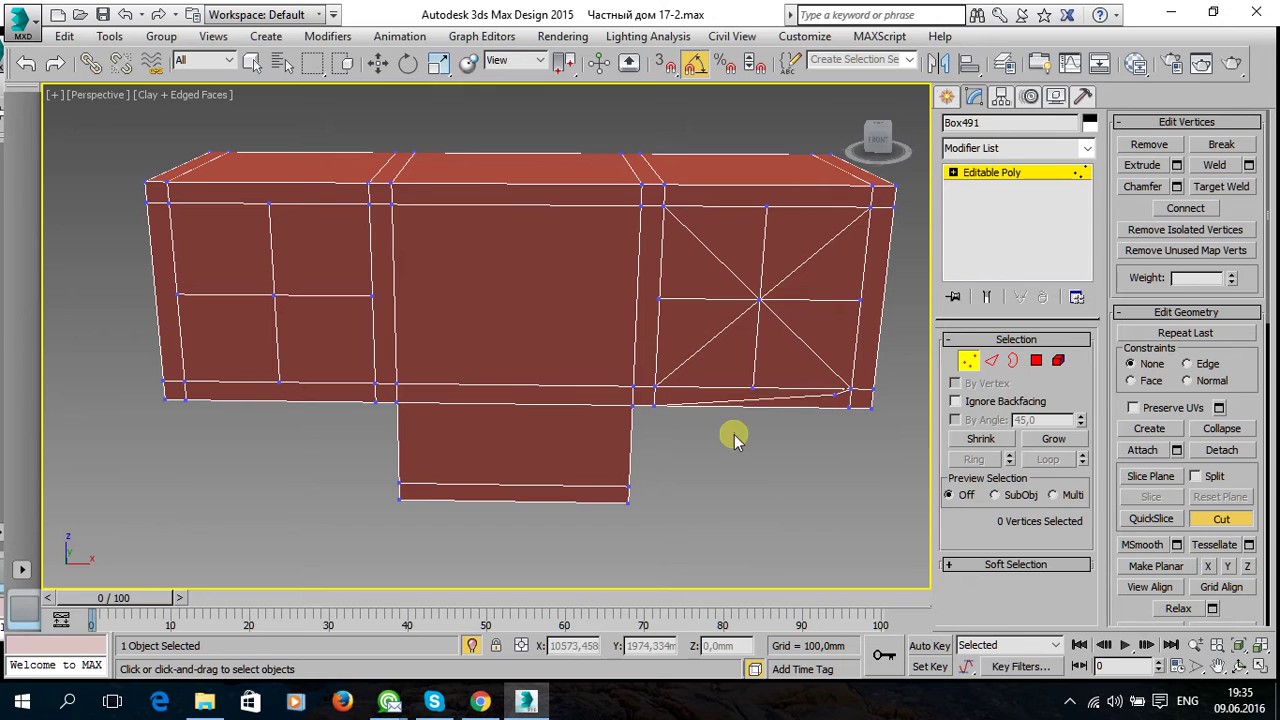
Cut the matching X of diagonals across the left panel, then end the Cut tool.
click(183, 382)
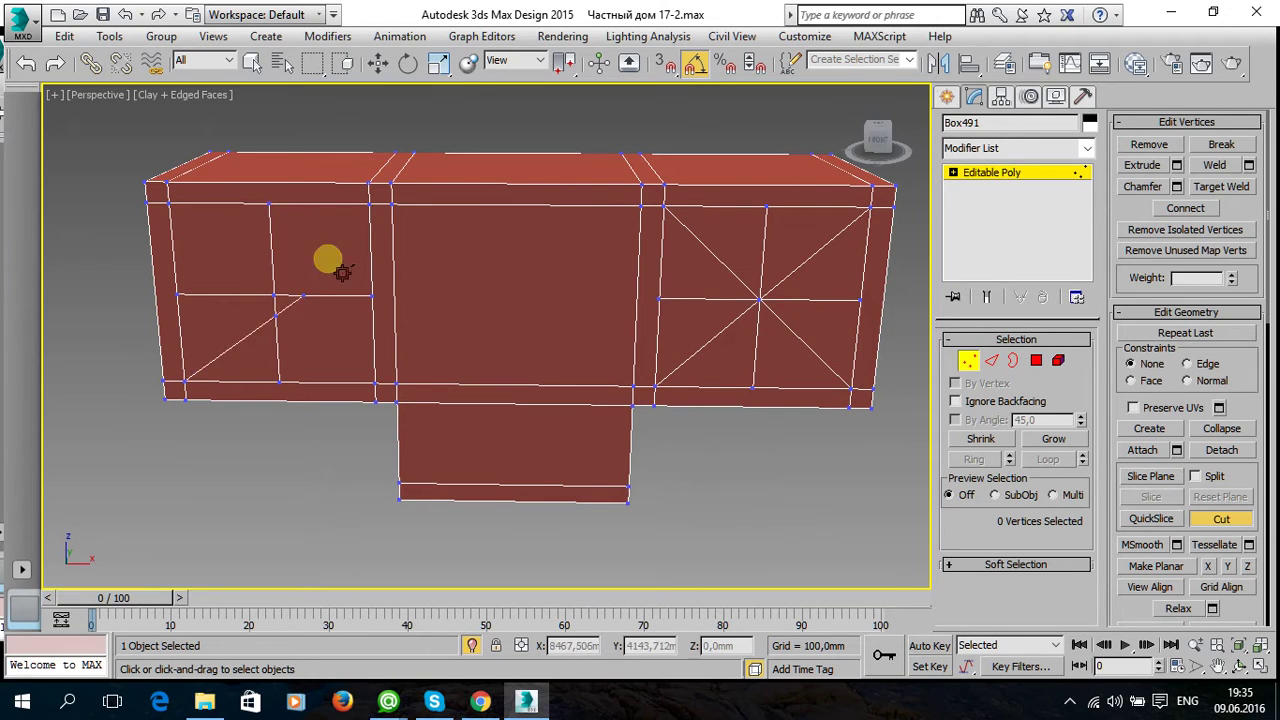
click(369, 206)
click(374, 384)
click(168, 204)
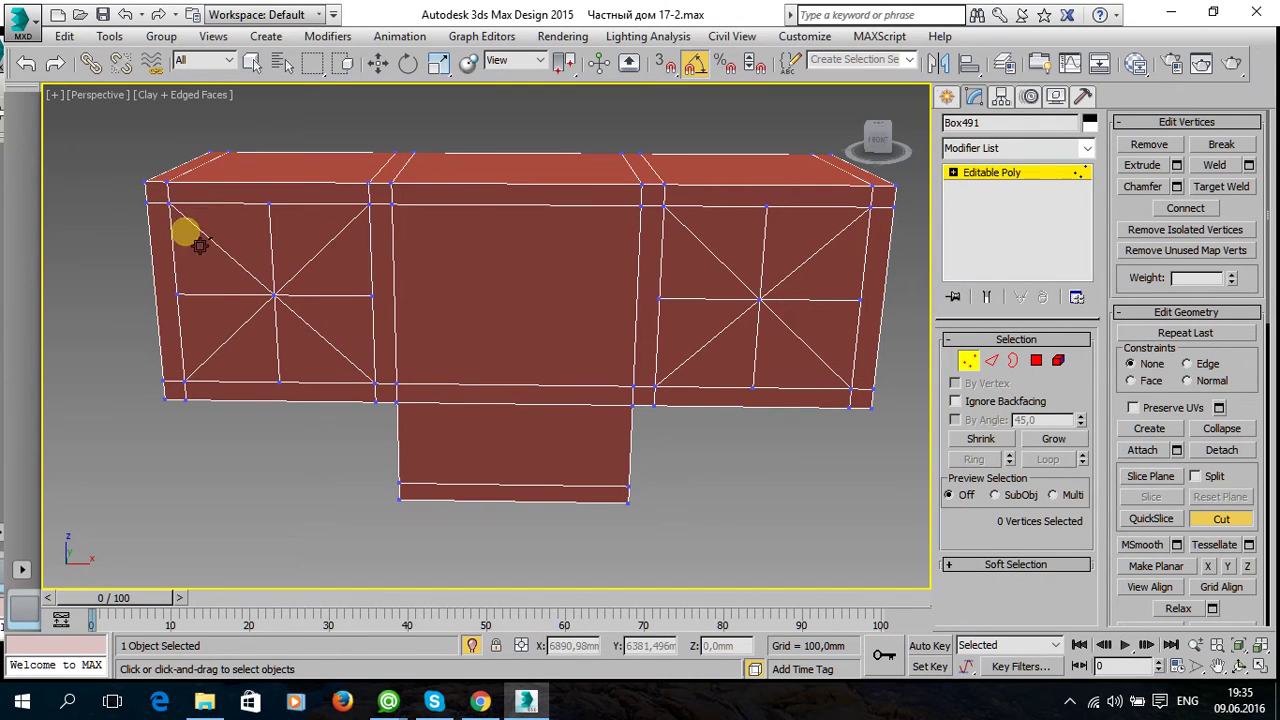
click(295, 400)
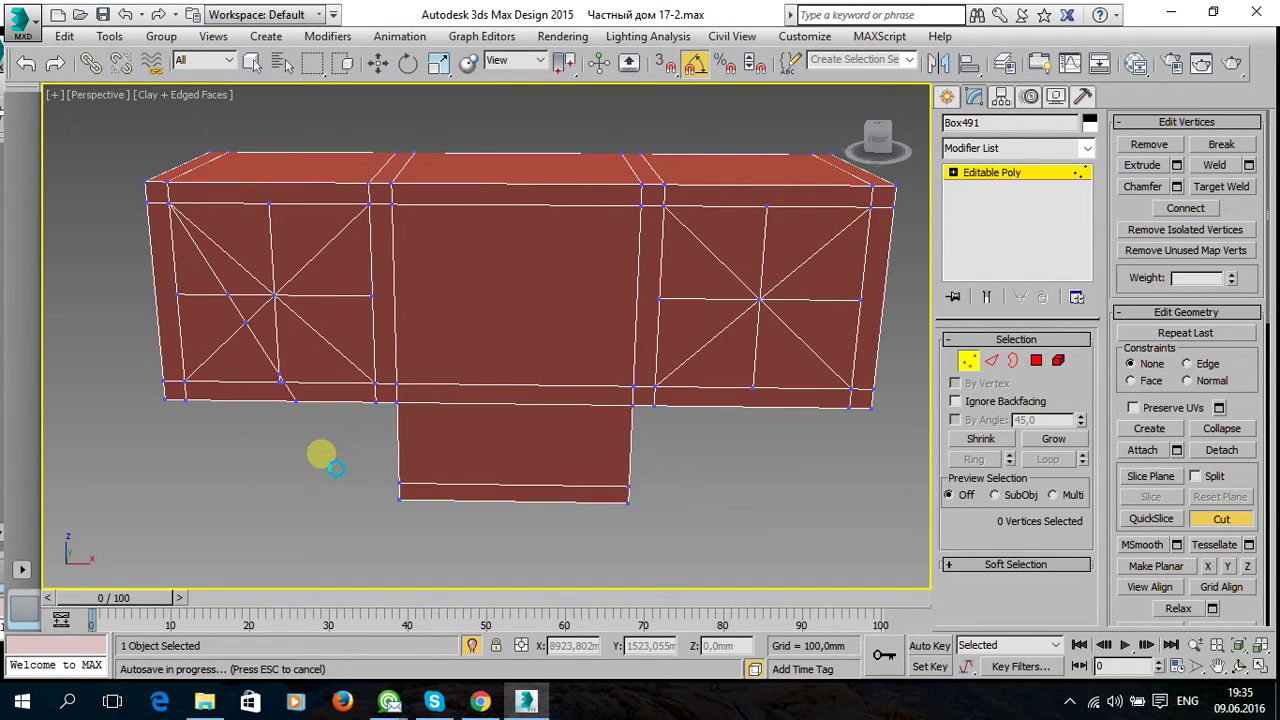
key(Escape)
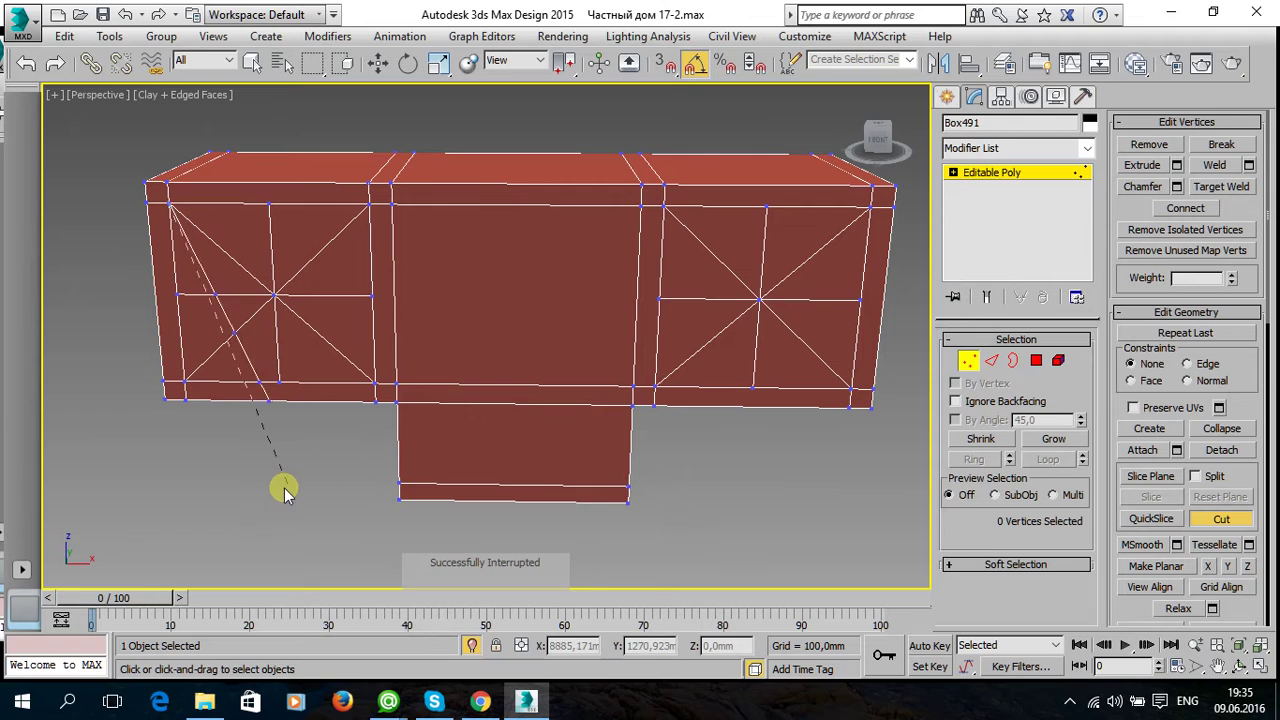
click(1238, 519)
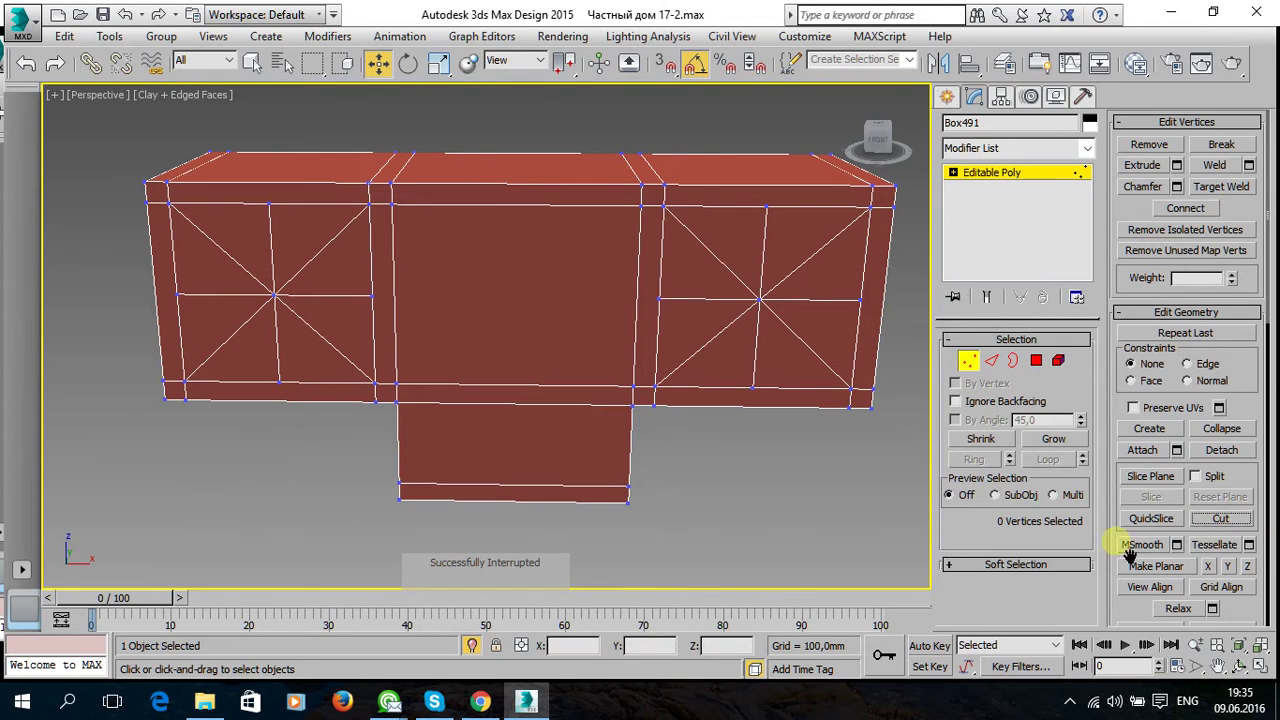
Select the centre vertices of both panels and toggle wireframe display.
click(758, 298)
ctrl+click(273, 297)
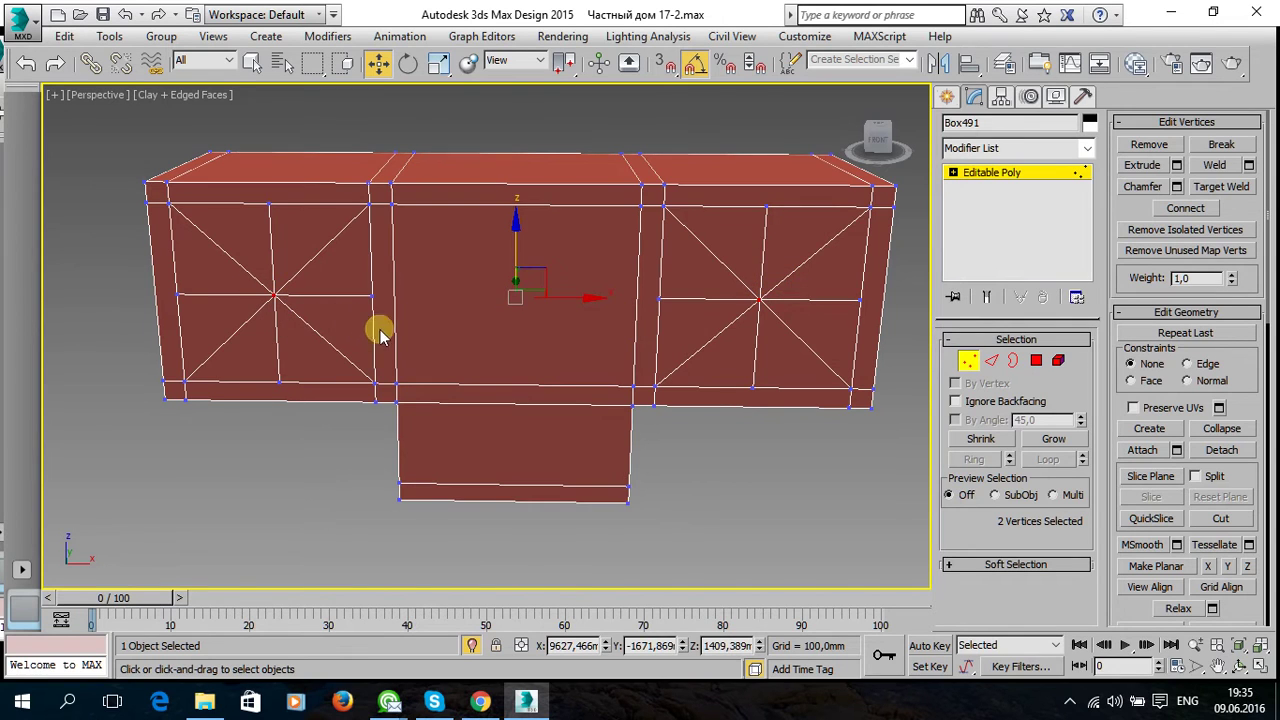
key(F3)
key(F3)
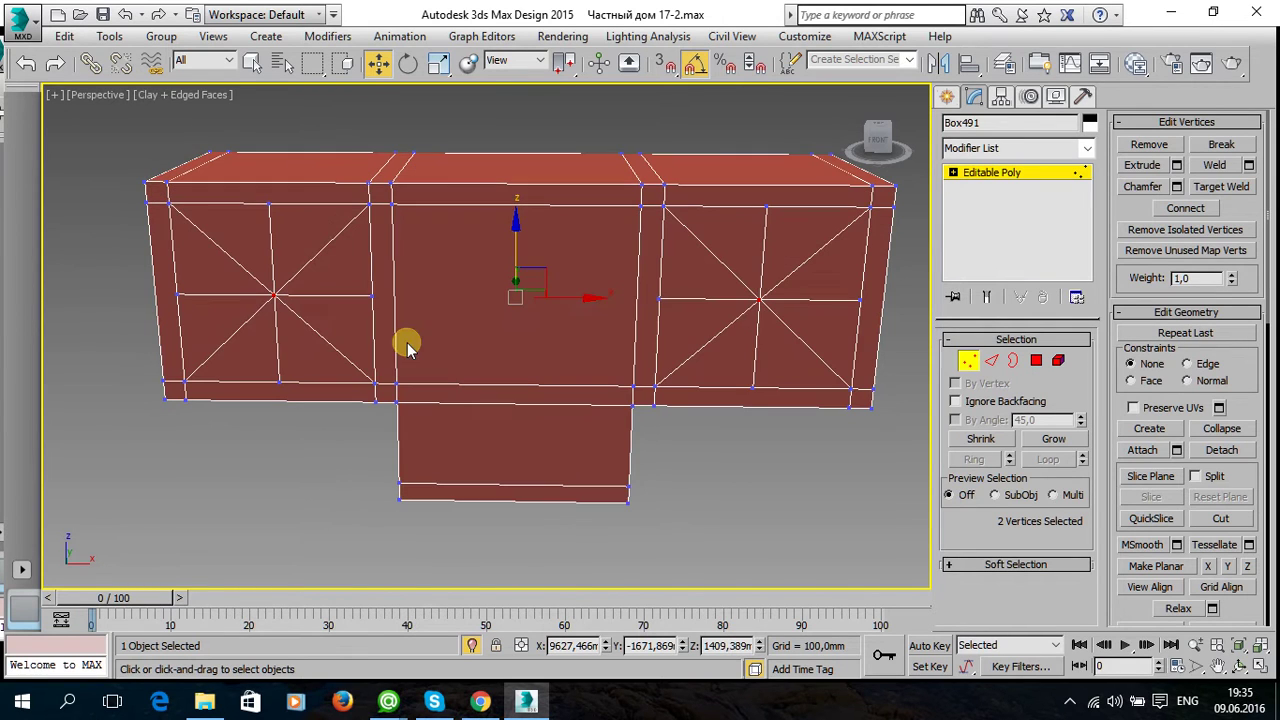
Chamfer both centre vertices by about 9,2 mm into octagons, then select the right octagon.
click(1177, 187)
drag(500, 347, 517, 308)
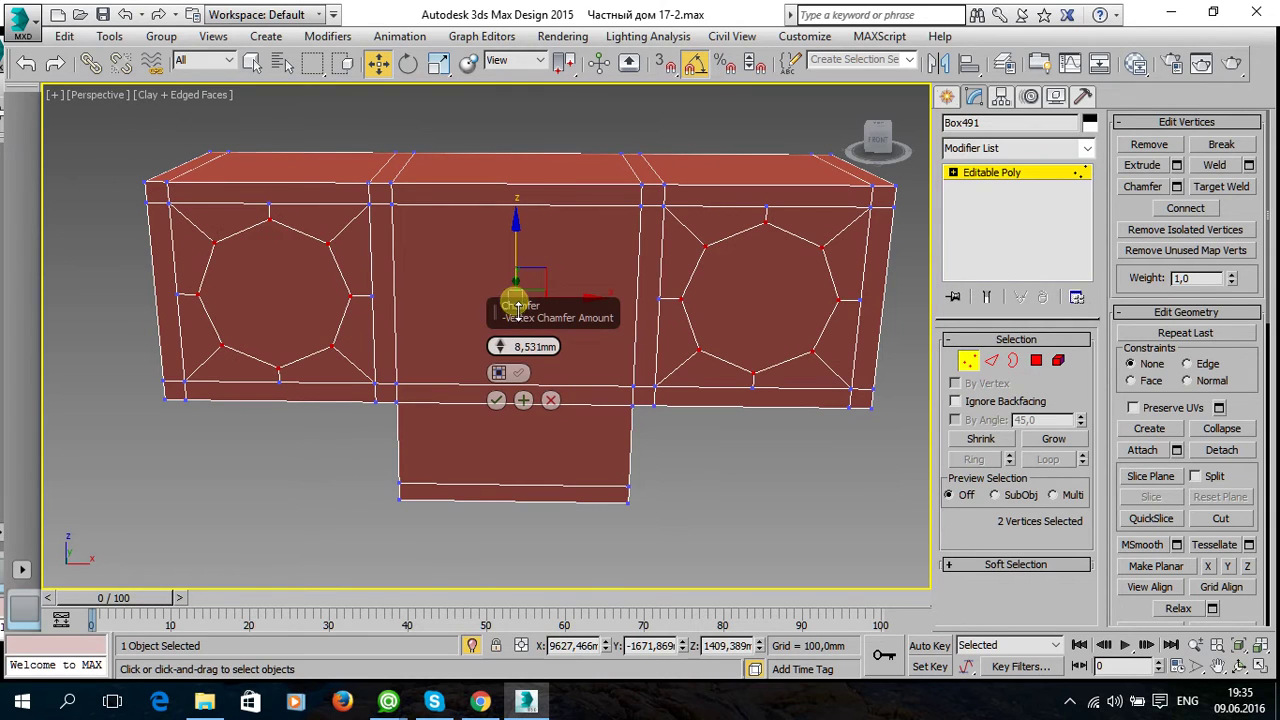
drag(517, 308, 518, 310)
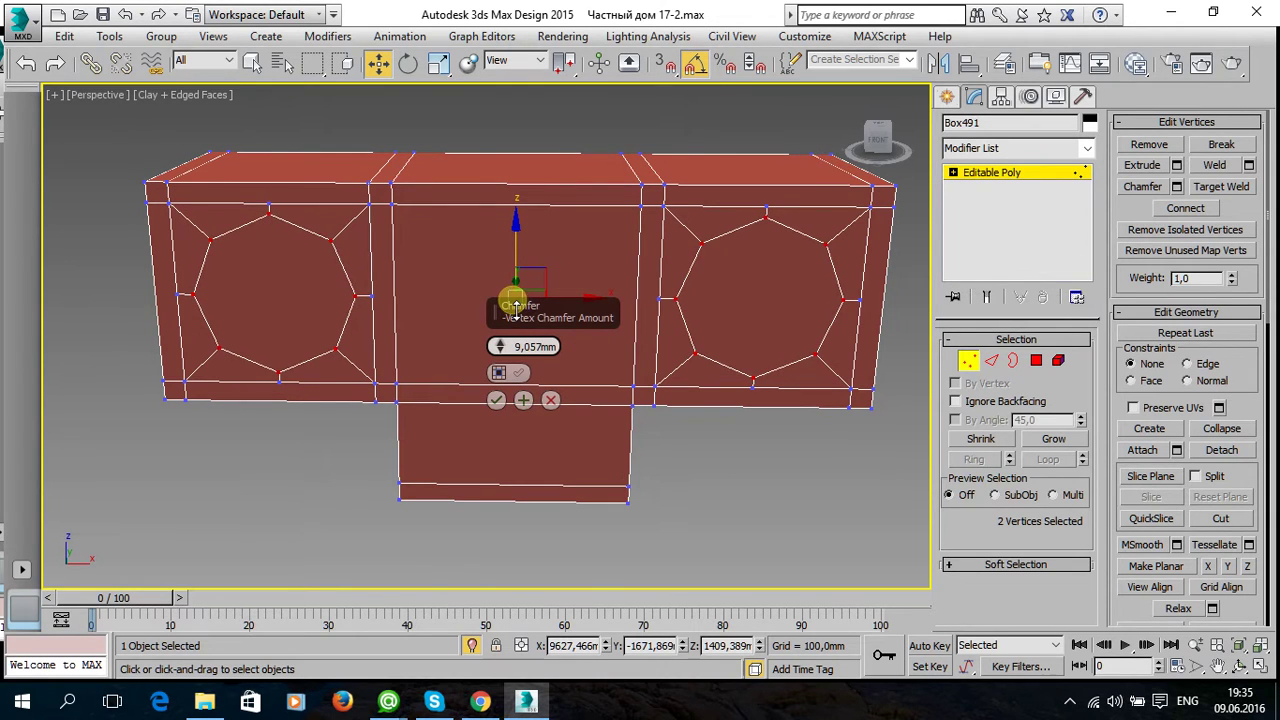
click(496, 399)
click(1037, 361)
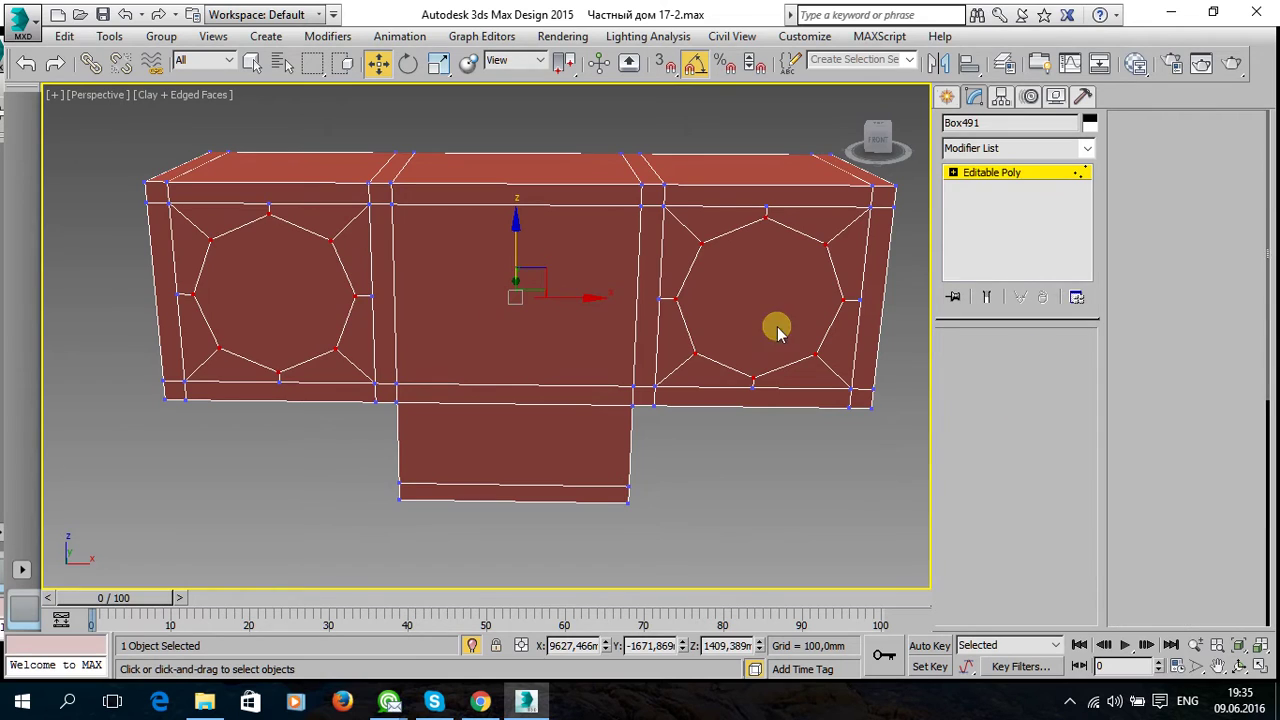
click(766, 333)
Delete both octagonal faces and select the edge loops around the two openings.
ctrl+click(333, 326)
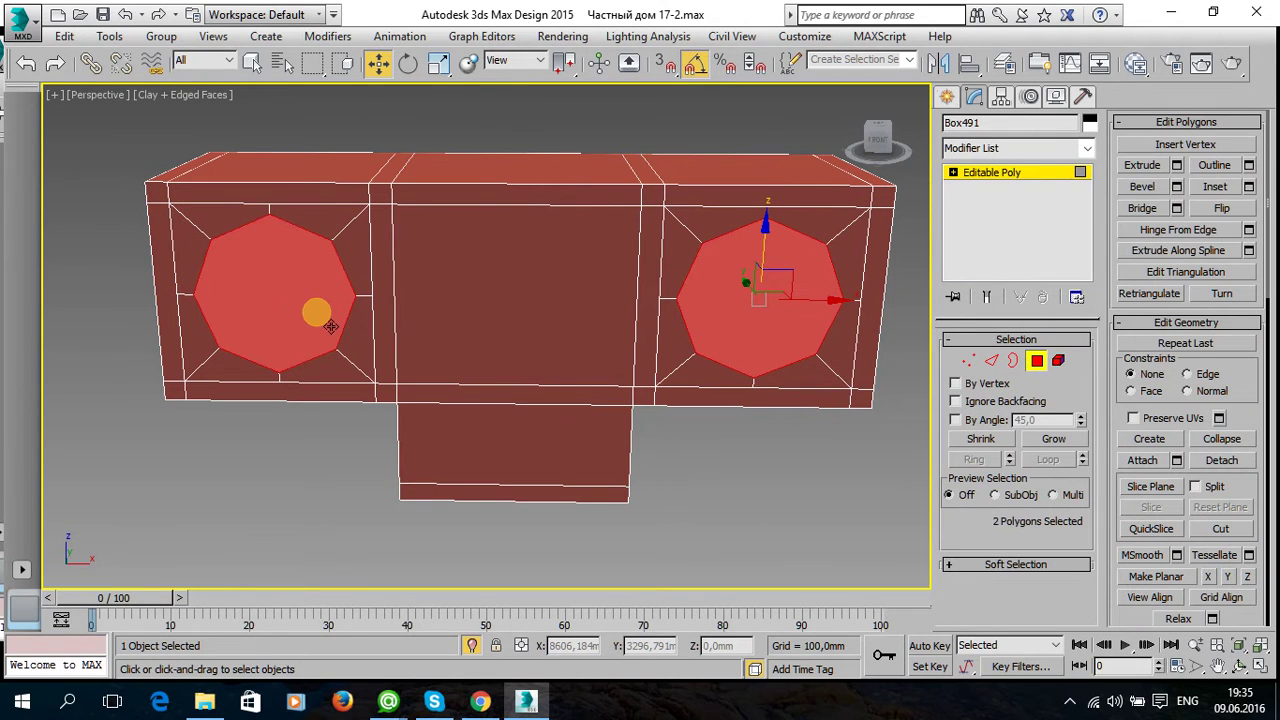
key(Delete)
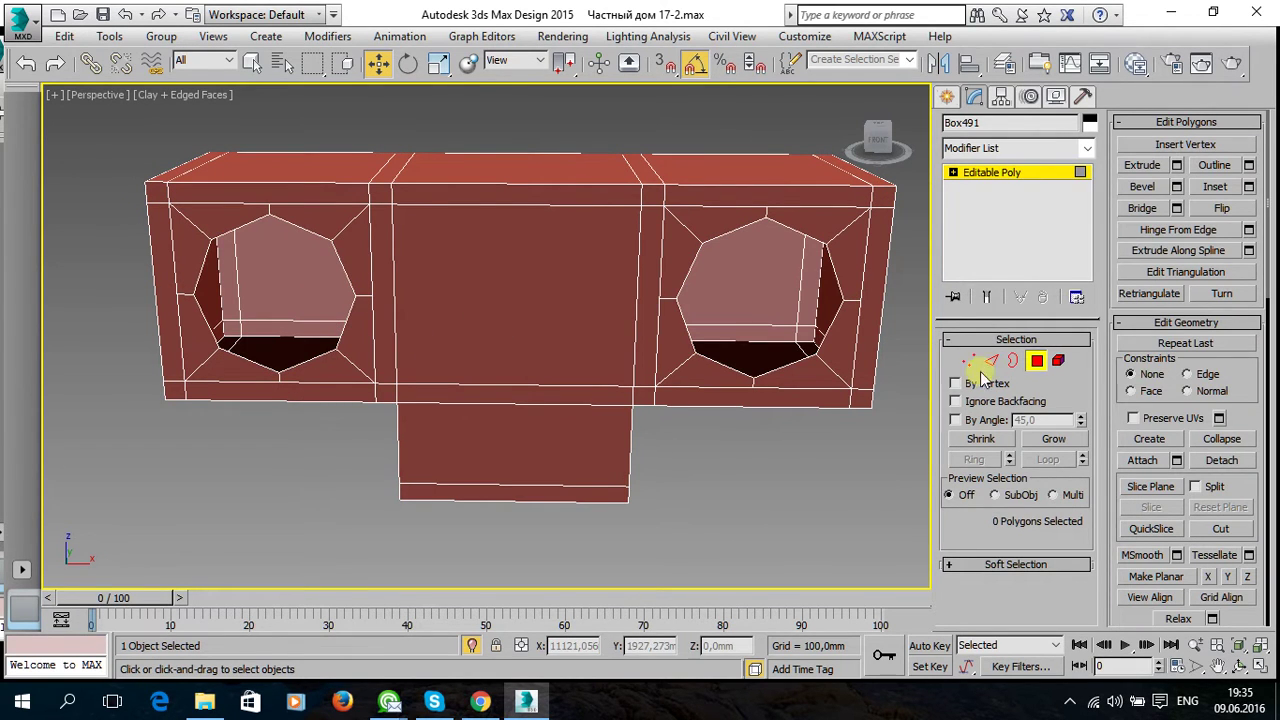
click(1000, 362)
click(777, 368)
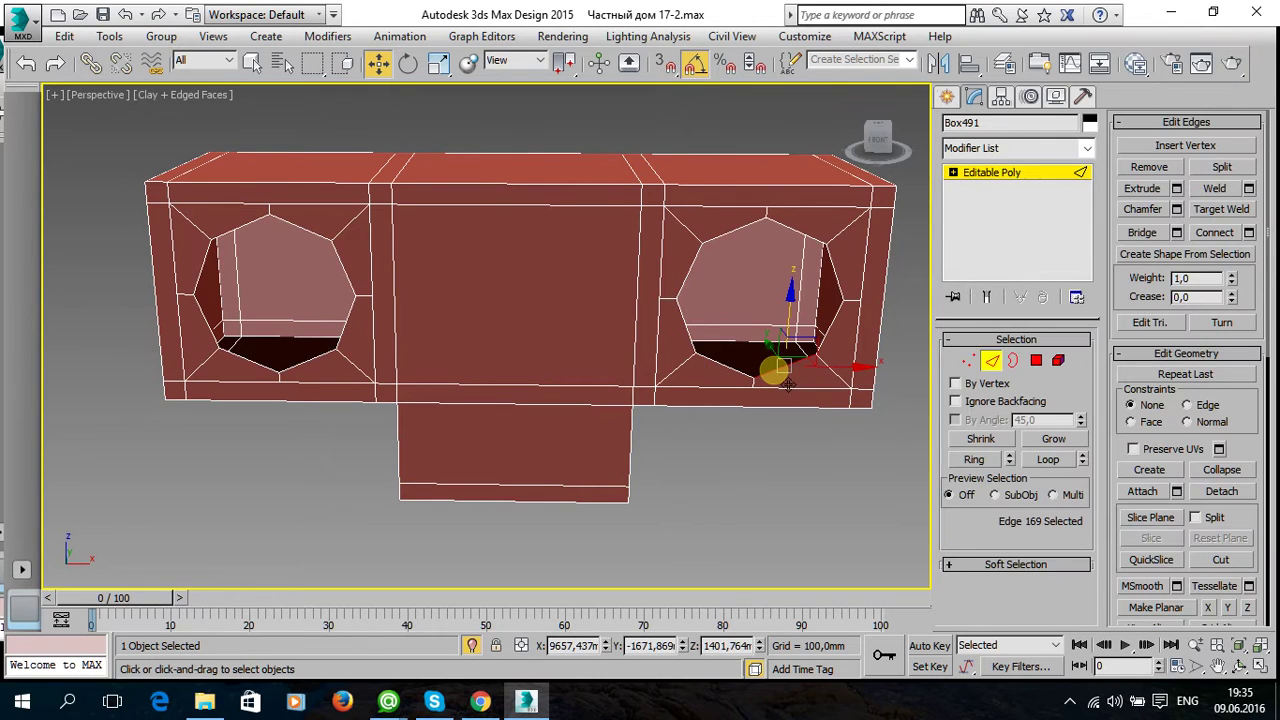
click(1043, 462)
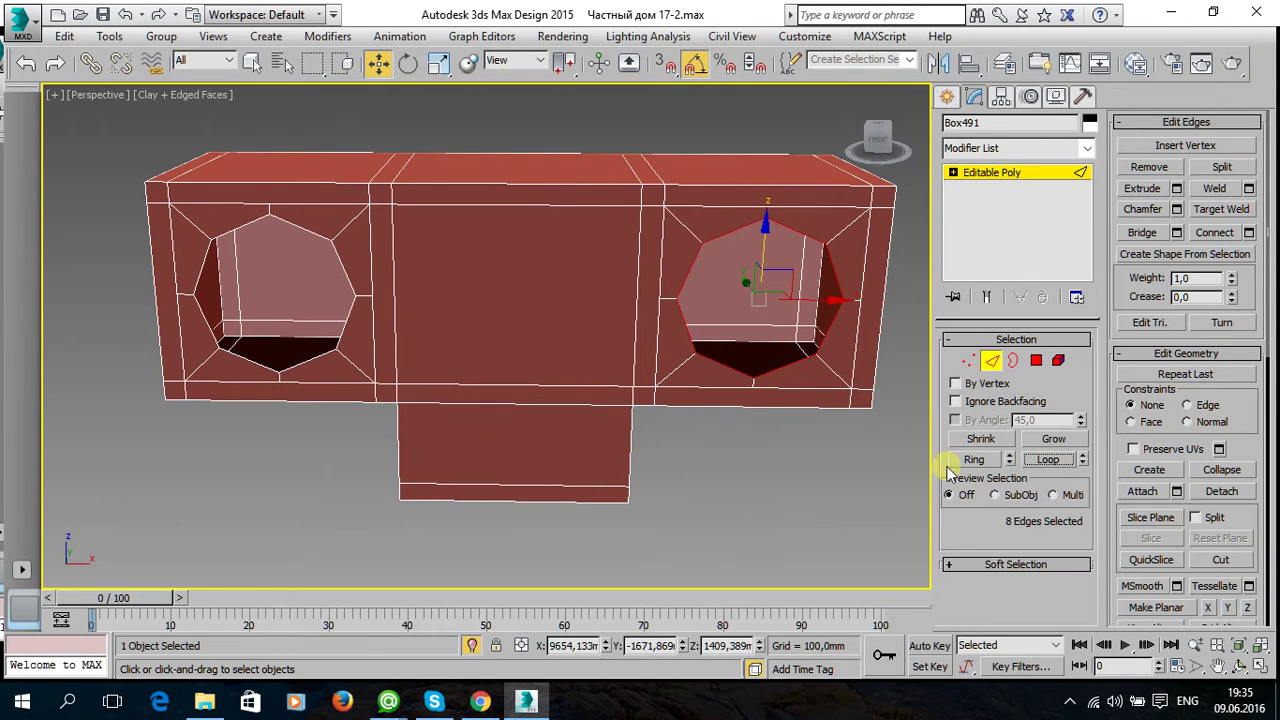
ctrl+click(316, 375)
click(1046, 462)
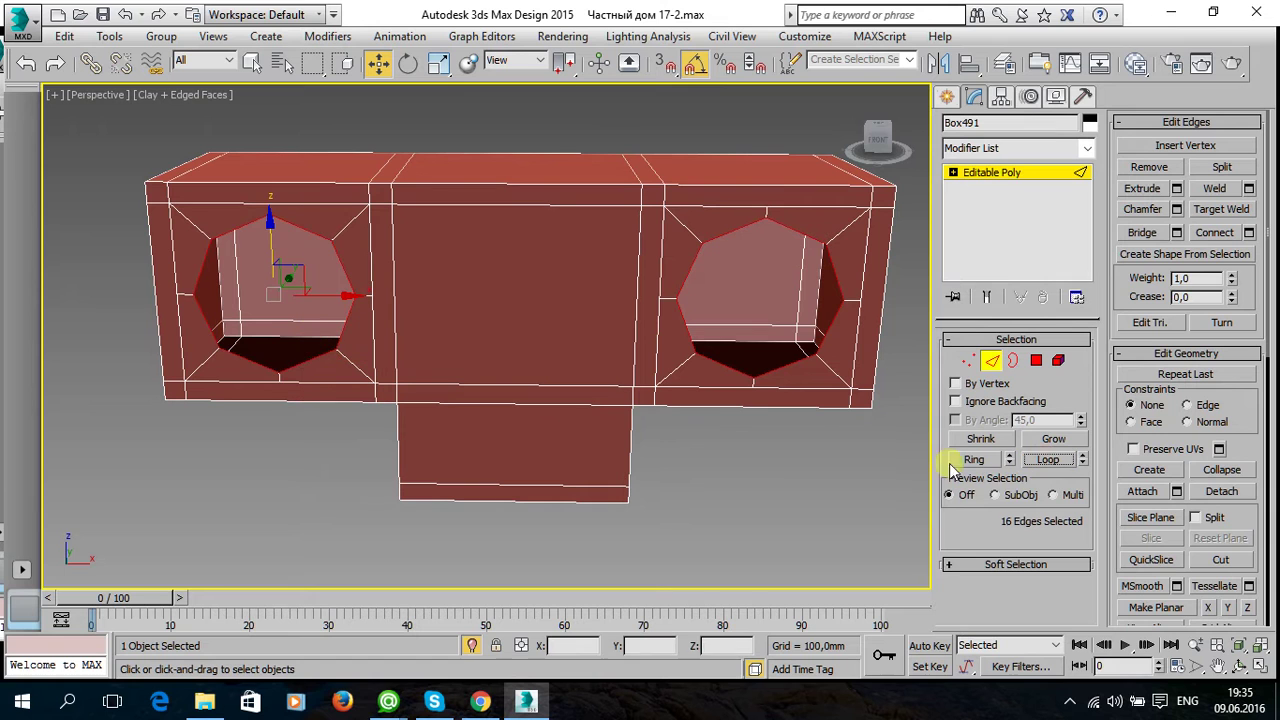
Scale the opening loops slightly inward, undoing an earlier inset attempt.
mouse_move(614, 397)
alt+middle_down()
mouse_move(704, 437)
mouse_move(629, 423)
alt+middle_up()
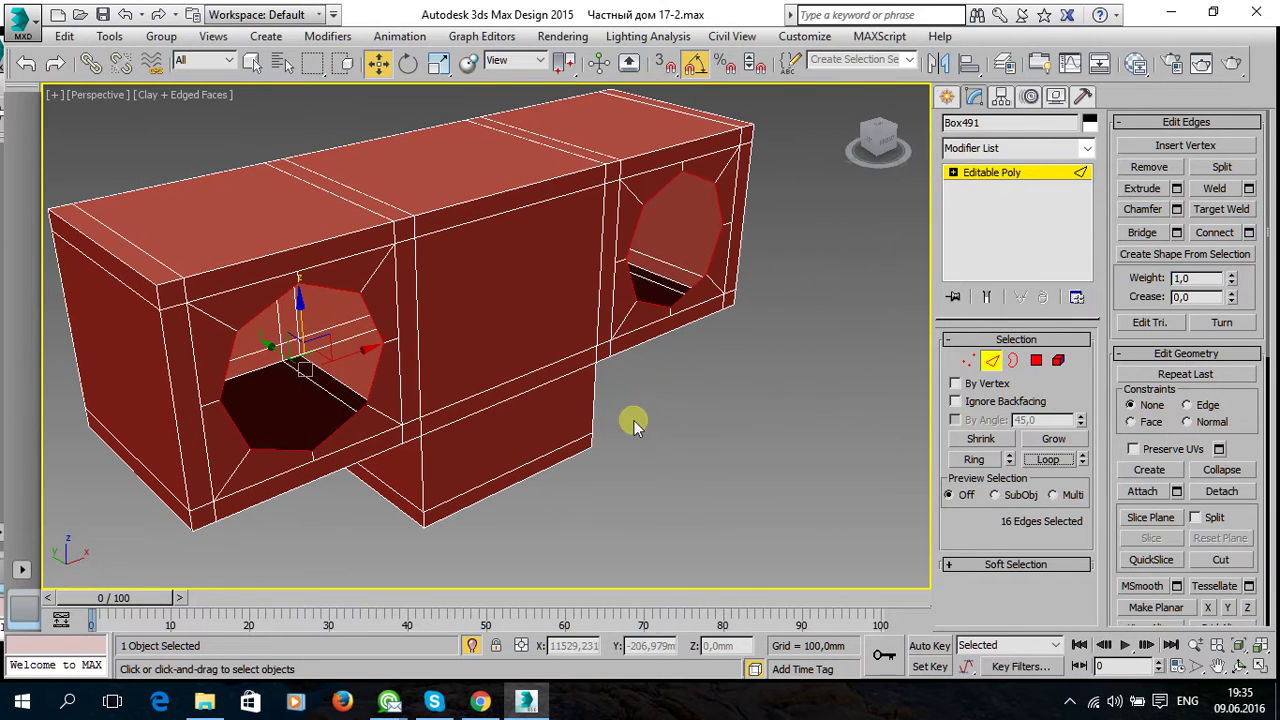
shift+drag(303, 368, 304, 369)
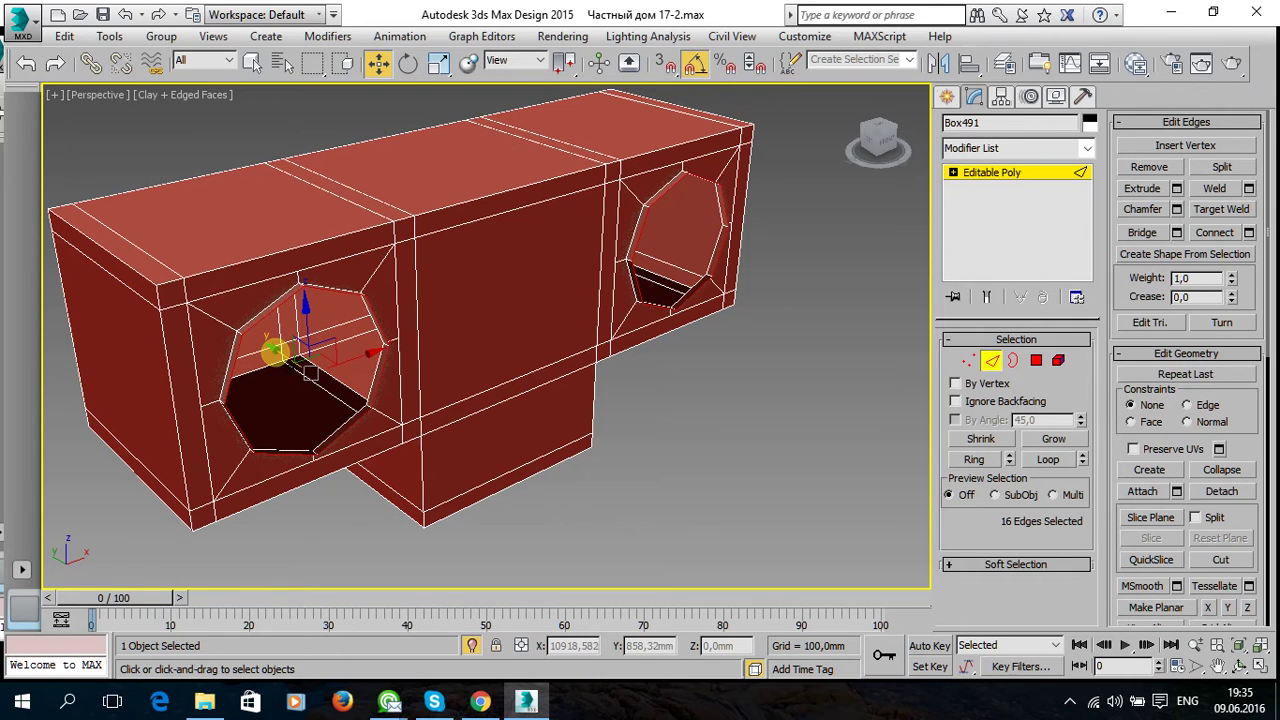
click(440, 63)
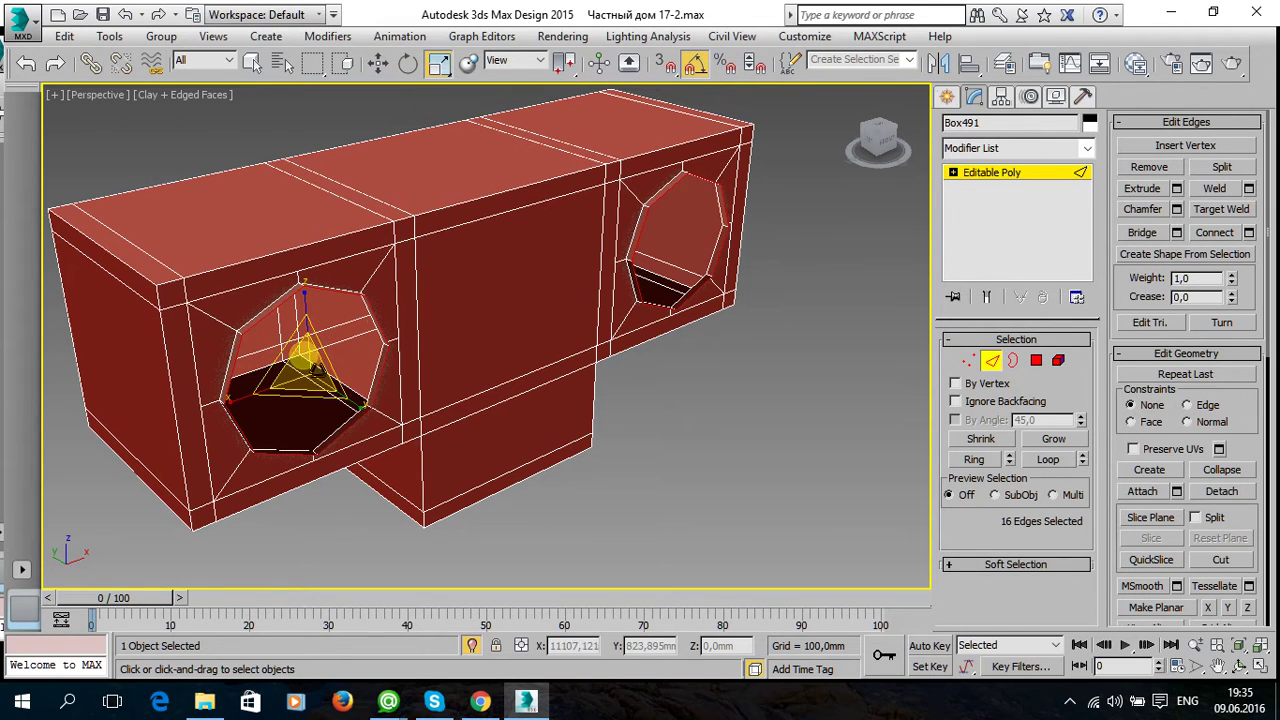
shift+drag(258, 410, 259, 411)
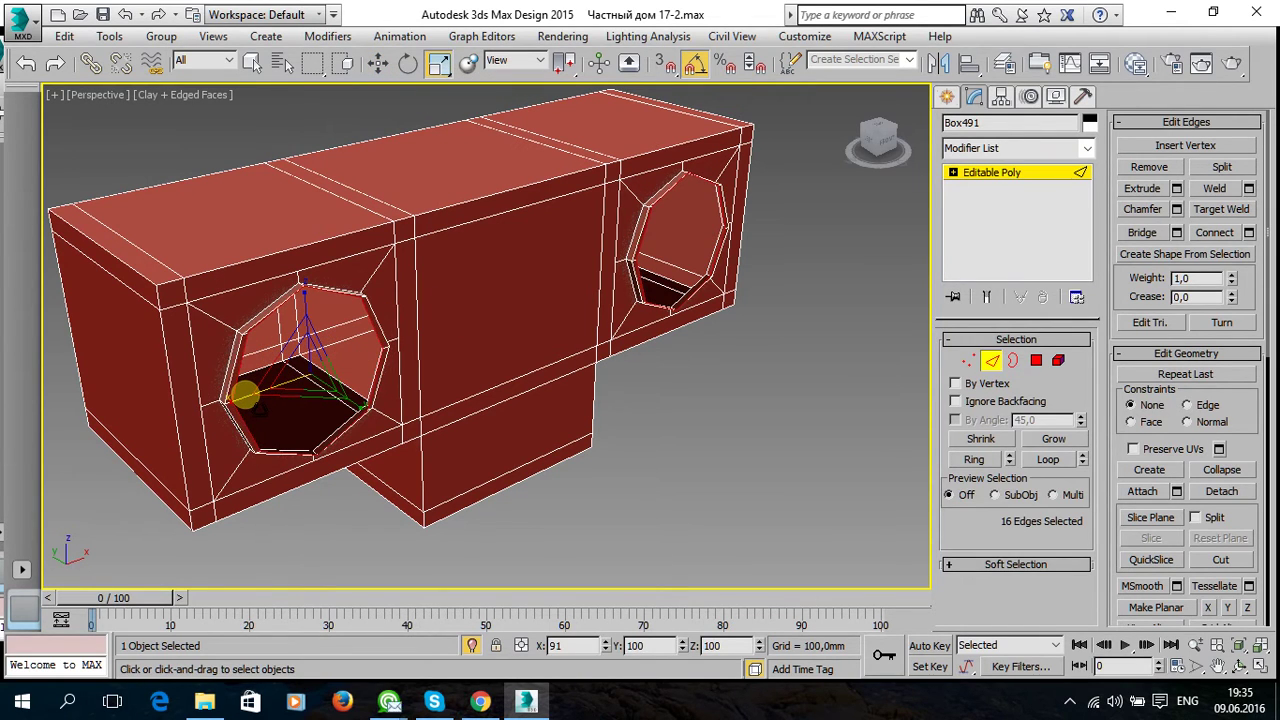
key(ctrl+z)
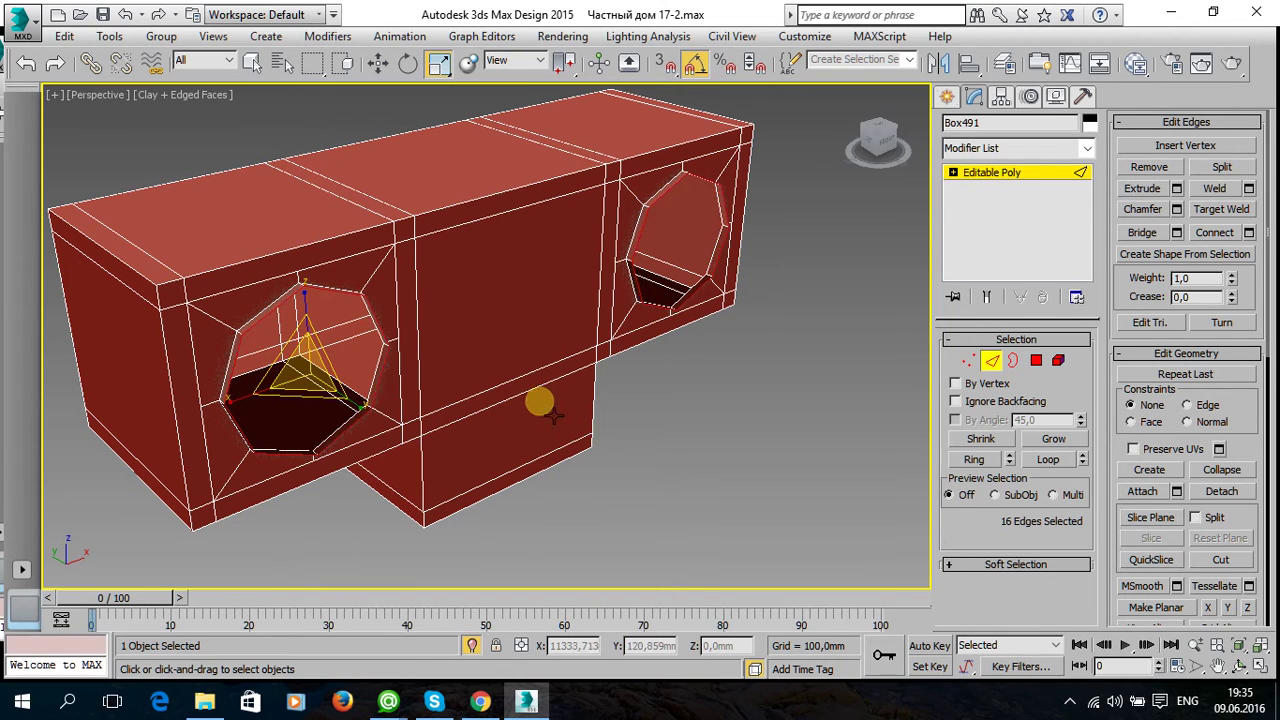
shift+drag(321, 381, 320, 389)
scroll(431, 414, up, 1)
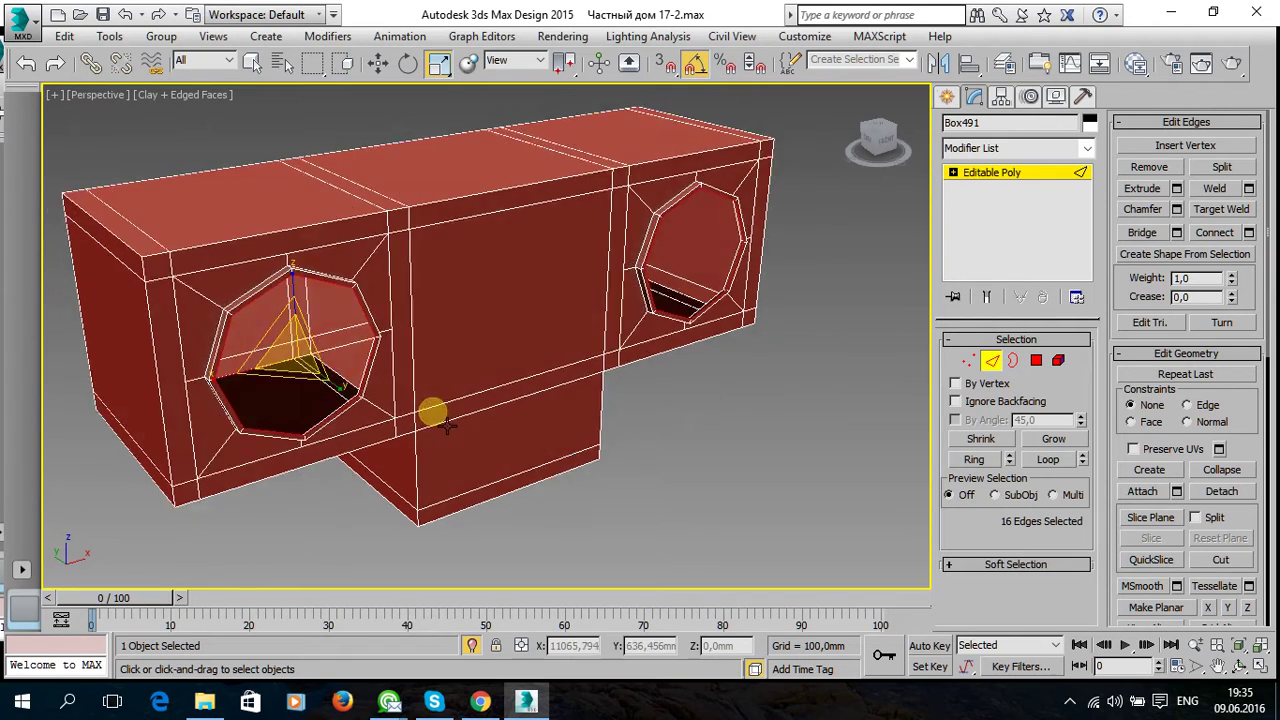
scroll(271, 360, up, 1)
scroll(280, 365, up, 3)
shift+drag(296, 335, 293, 414)
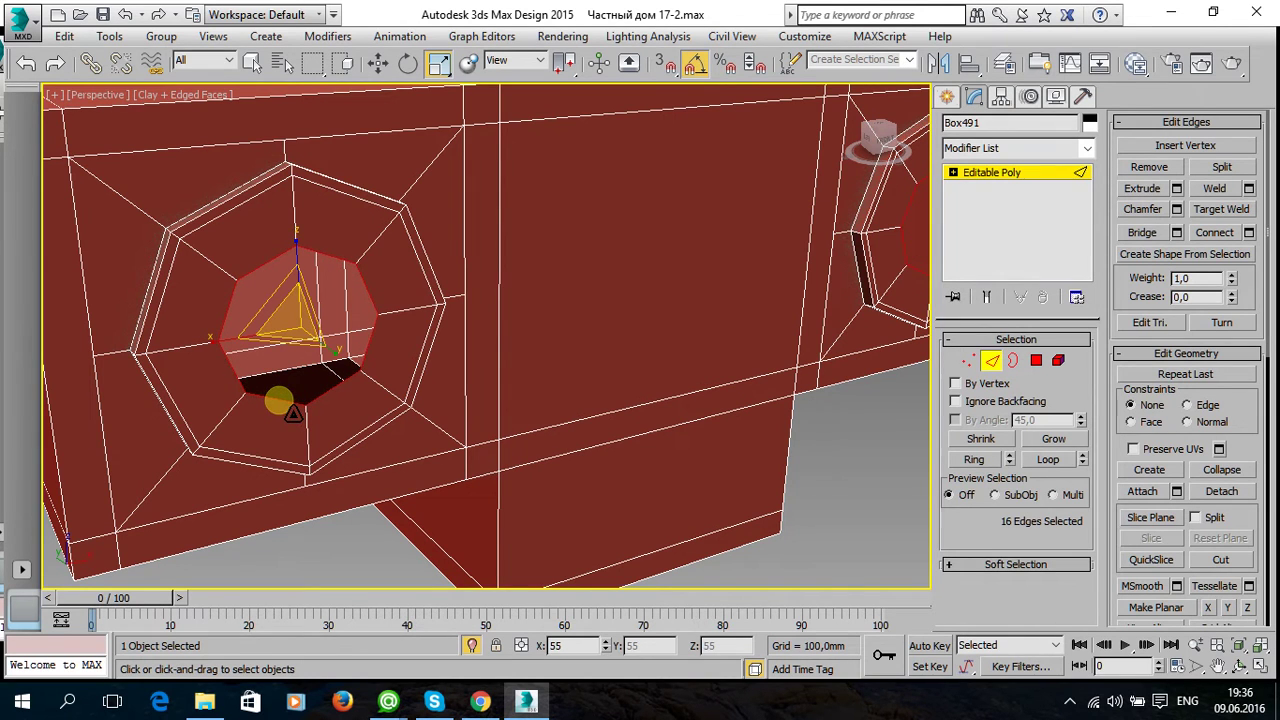
drag(292, 332, 307, 345)
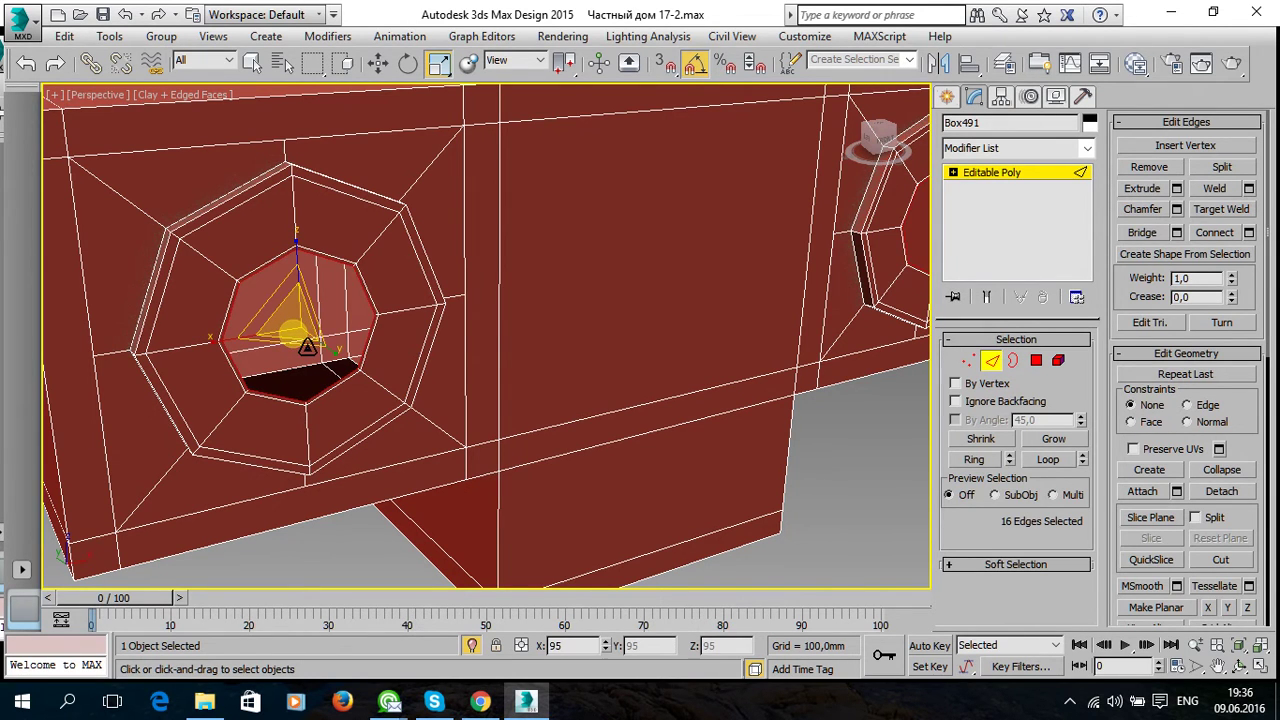
Shift-drag the octagonal loop outward along Y into a new peg.
mouse_move(429, 391)
alt+middle_down()
mouse_move(474, 374)
mouse_move(508, 397)
alt+middle_up()
scroll(474, 374, down, 3)
key(w)
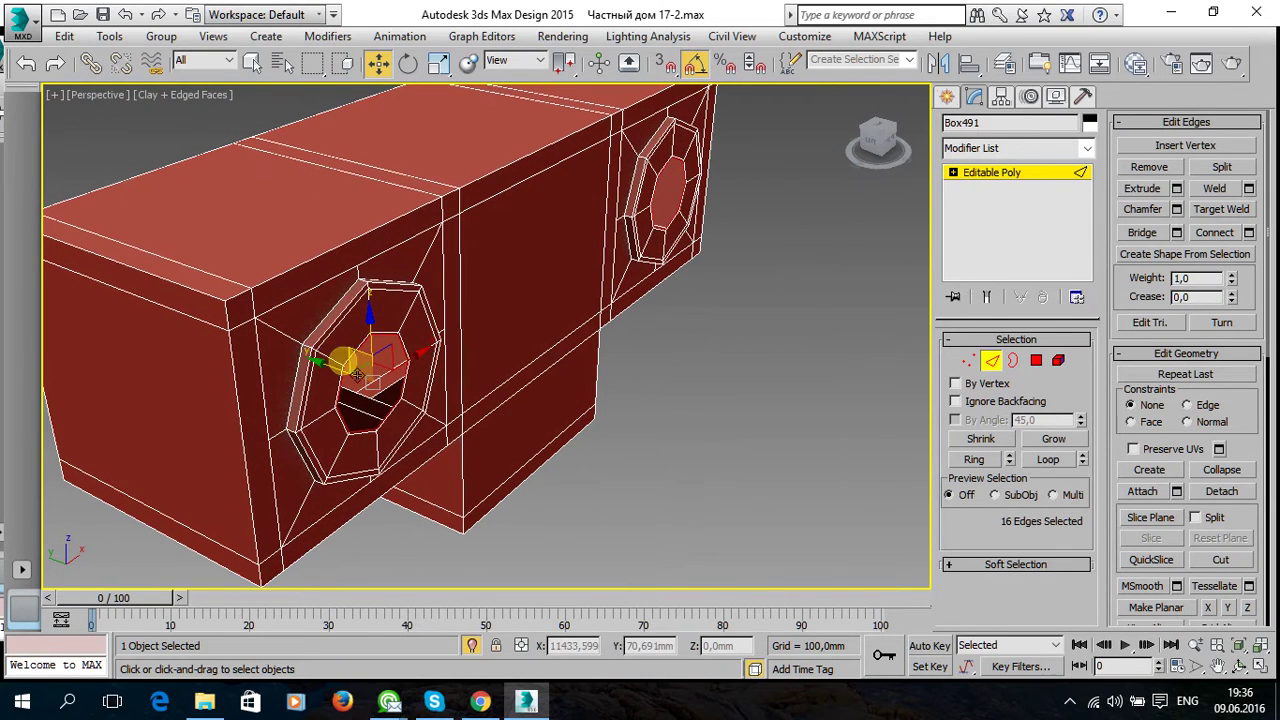
shift+drag(330, 368, 397, 447)
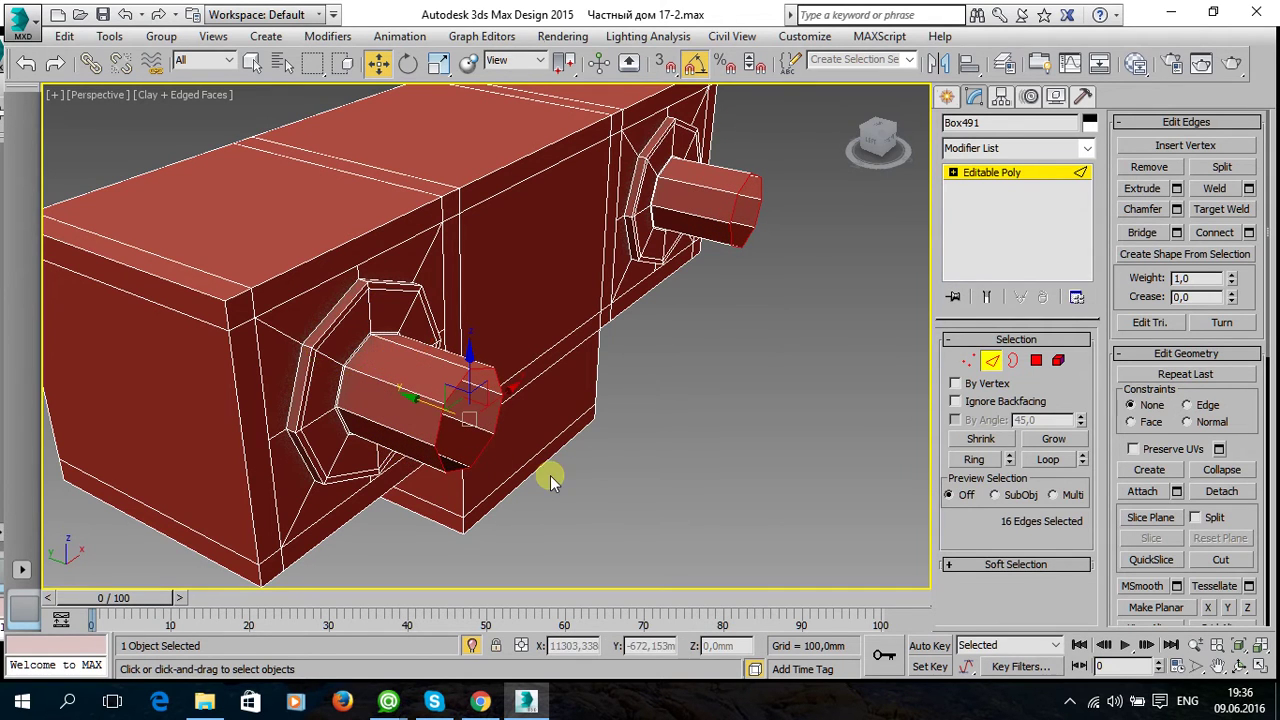
alt+middle_drag(550, 479, 527, 477)
scroll(517, 429, up, 3)
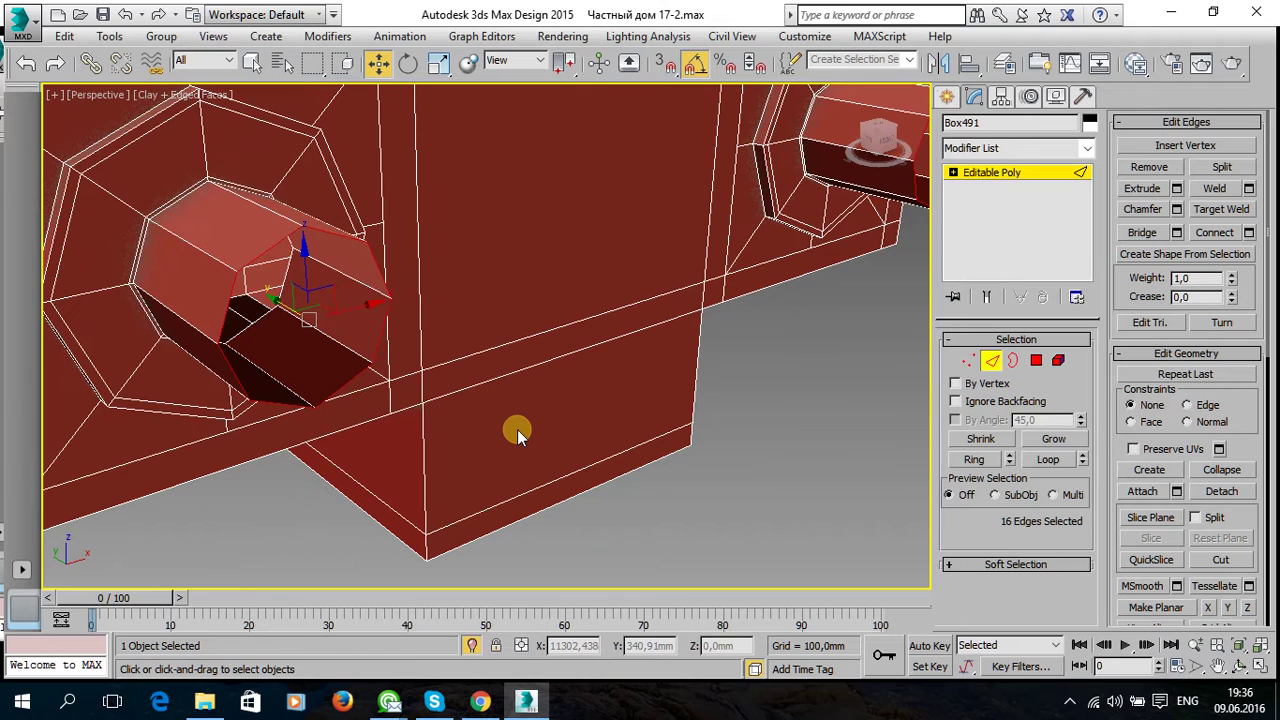
Scale the loop at the peg's end slightly smaller.
click(437, 66)
drag(315, 328, 314, 333)
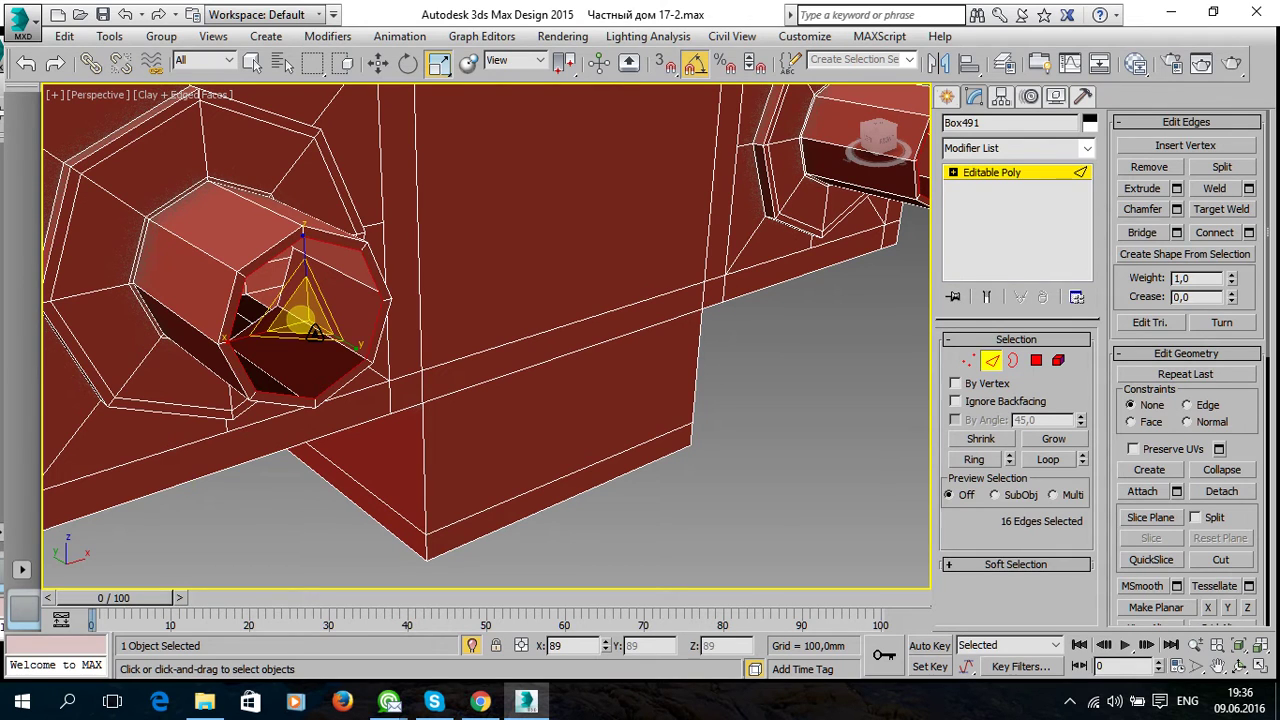
drag(315, 331, 314, 330)
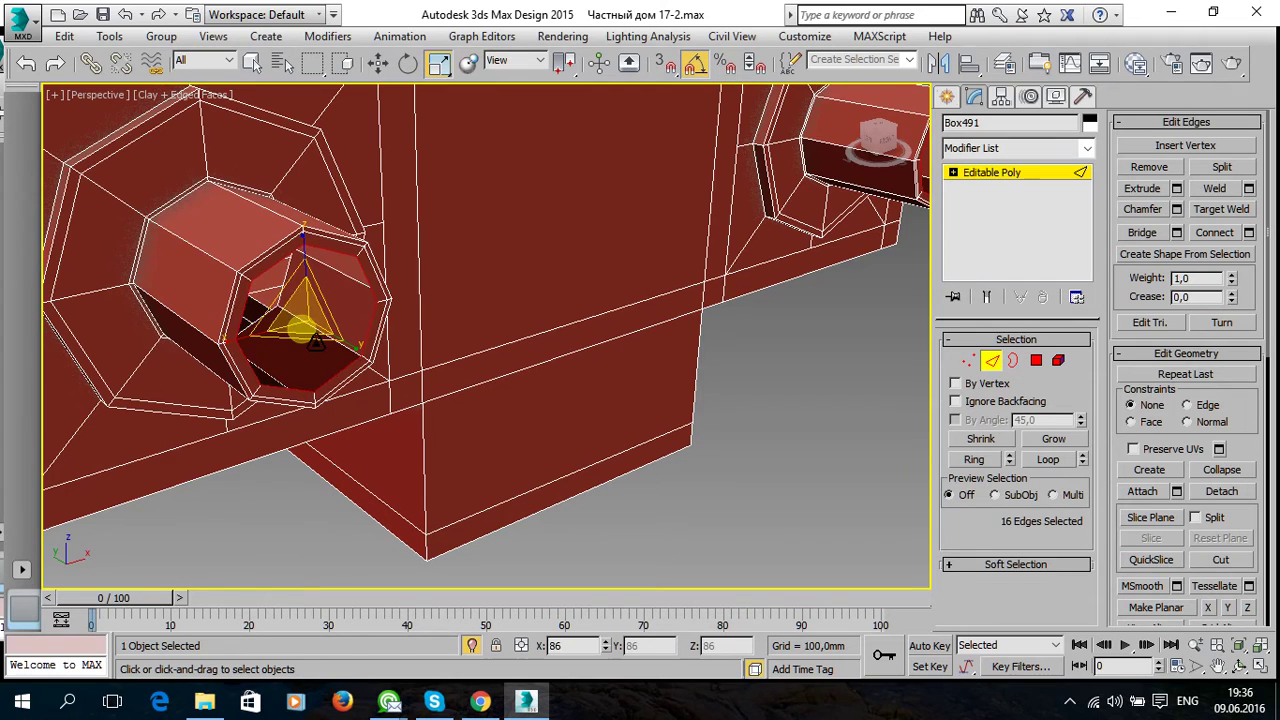
alt+middle_drag(329, 343, 445, 430)
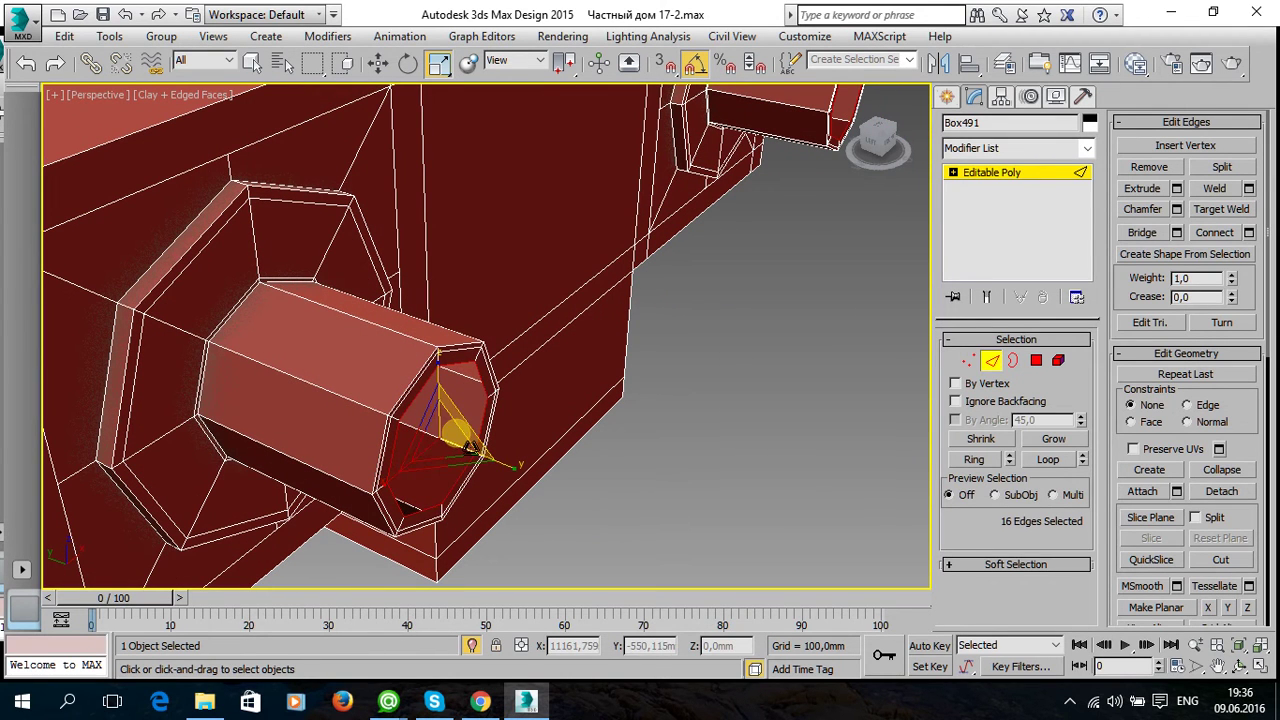
Shift-drag clone two edge rings toward the peg tip, then inspect both pegs.
key(w)
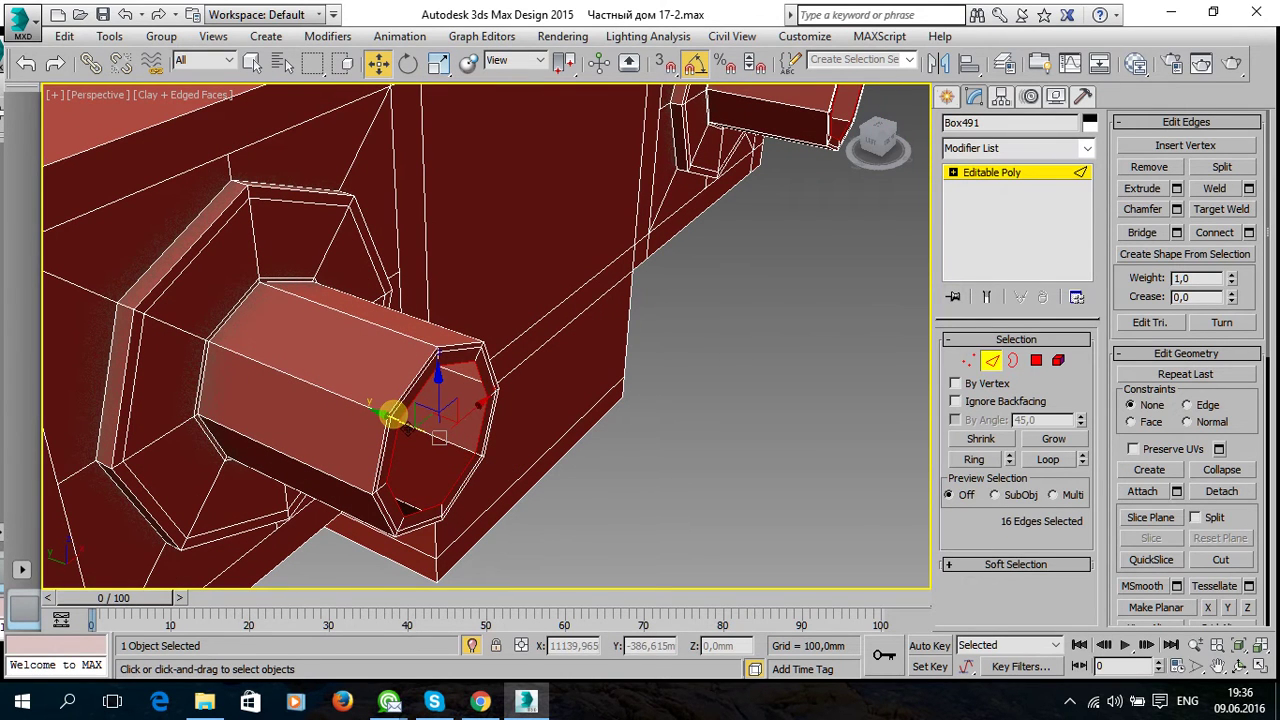
shift+drag(395, 417, 433, 447)
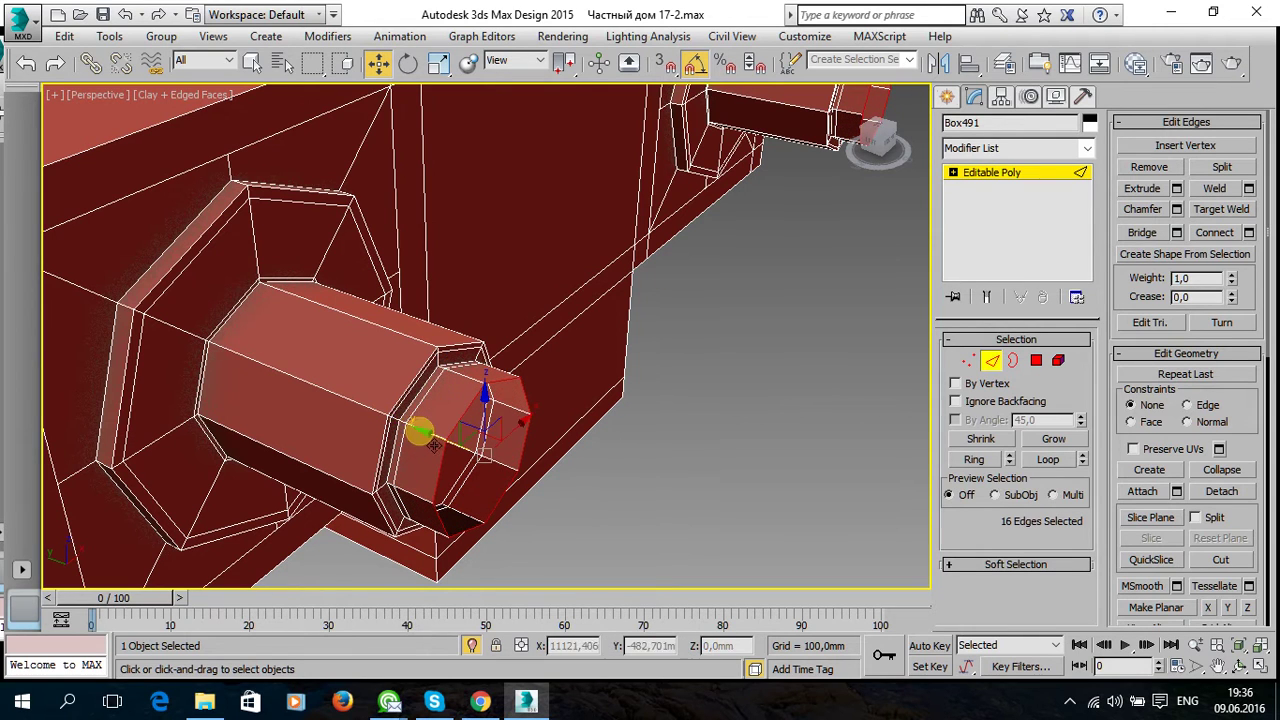
shift+drag(441, 449, 442, 449)
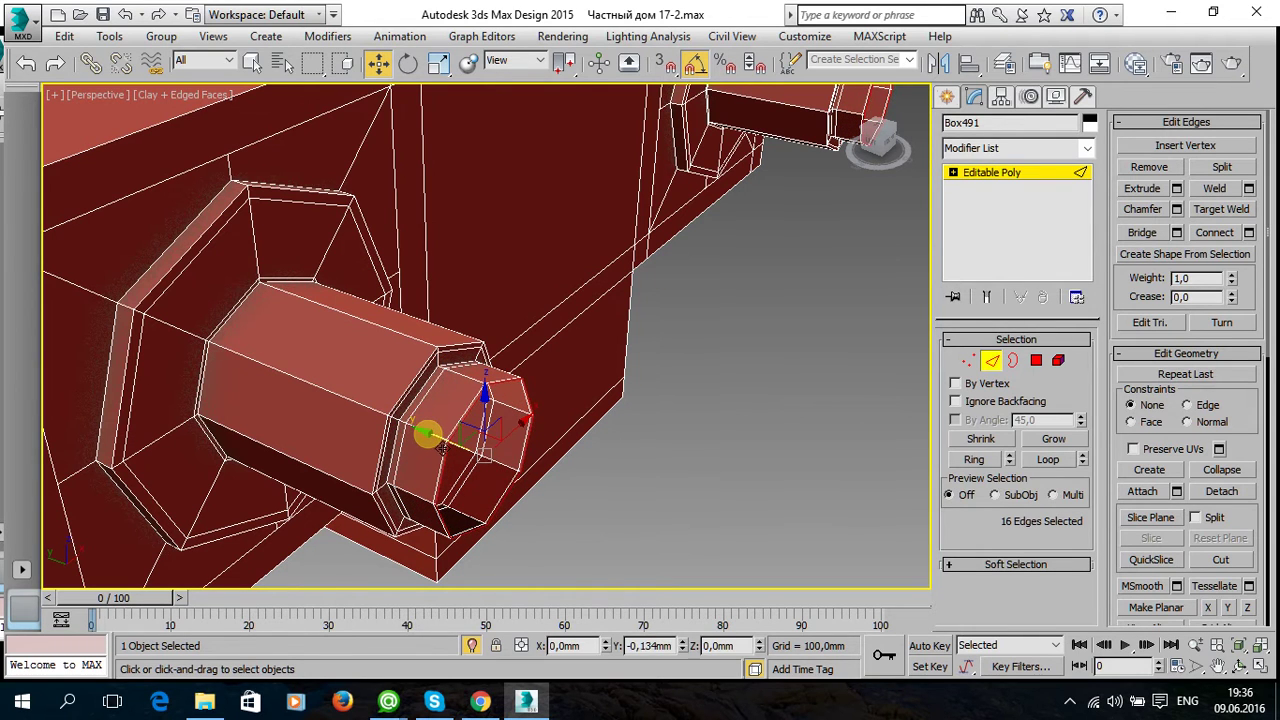
mouse_move(425, 433)
middle_down()
mouse_move(649, 429)
mouse_move(443, 357)
middle_up()
scroll(563, 334, up, 3)
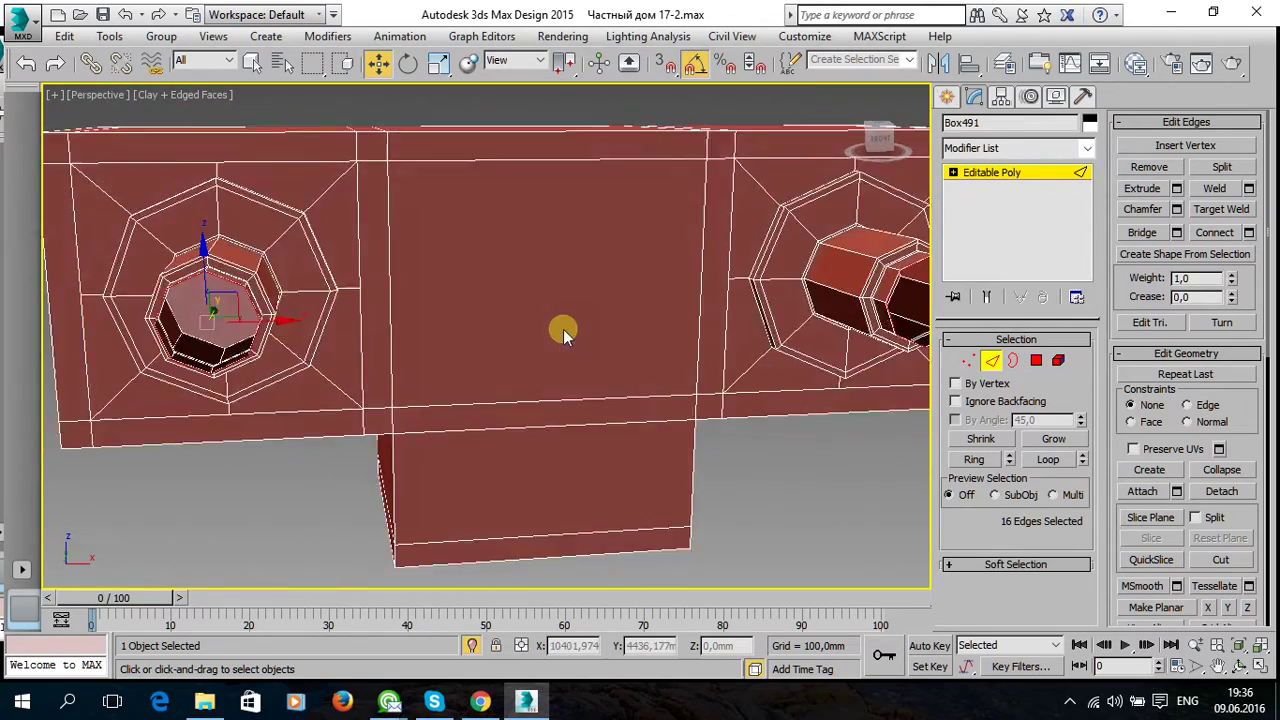
scroll(616, 300, up, 2)
alt+middle_drag(616, 300, 652, 300)
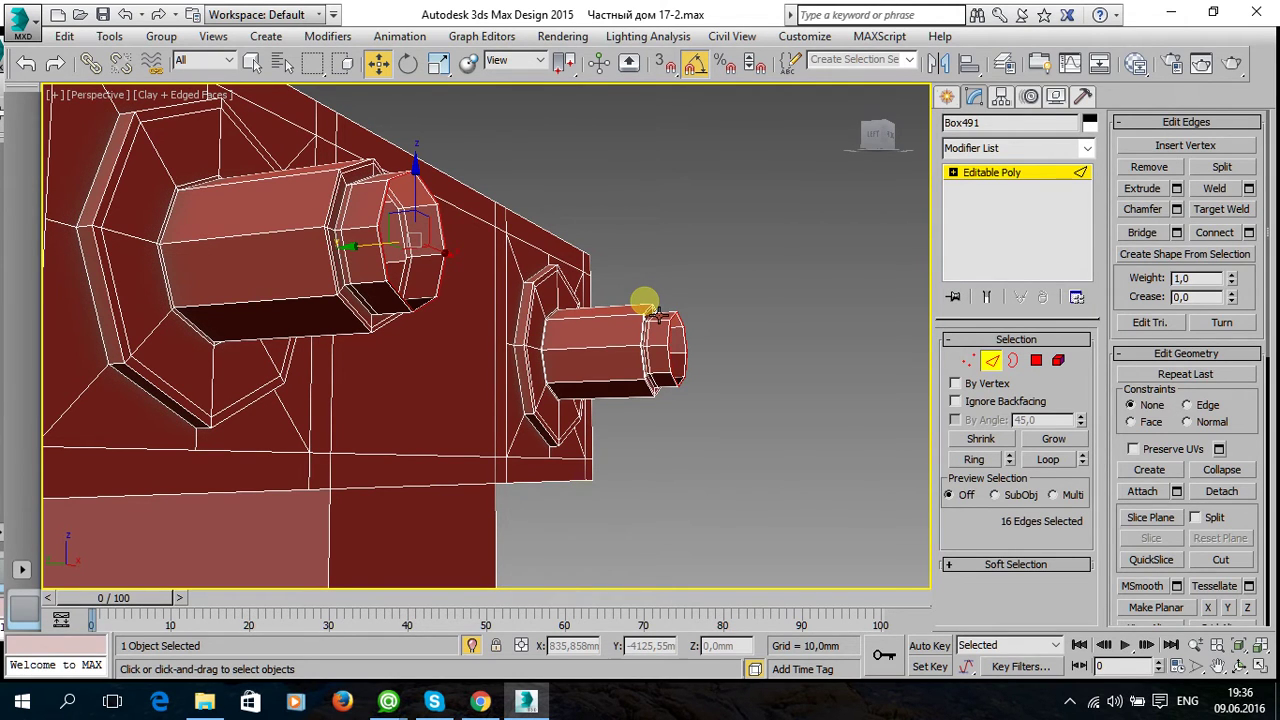
mouse_move(494, 323)
alt+middle_down()
mouse_move(460, 370)
mouse_move(551, 360)
mouse_move(483, 366)
mouse_move(437, 349)
mouse_move(476, 370)
alt+middle_up()
click(1014, 362)
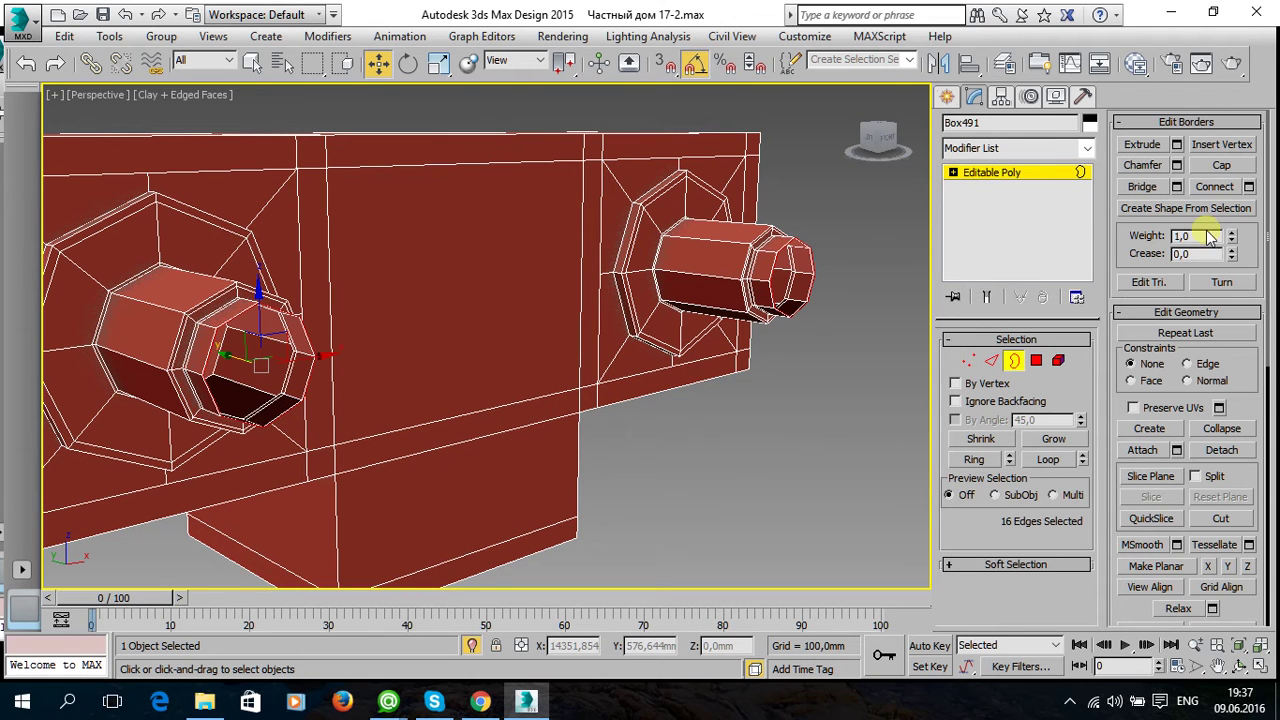
Cap the open border at the end of the new octagonal peg.
click(1222, 166)
click(649, 460)
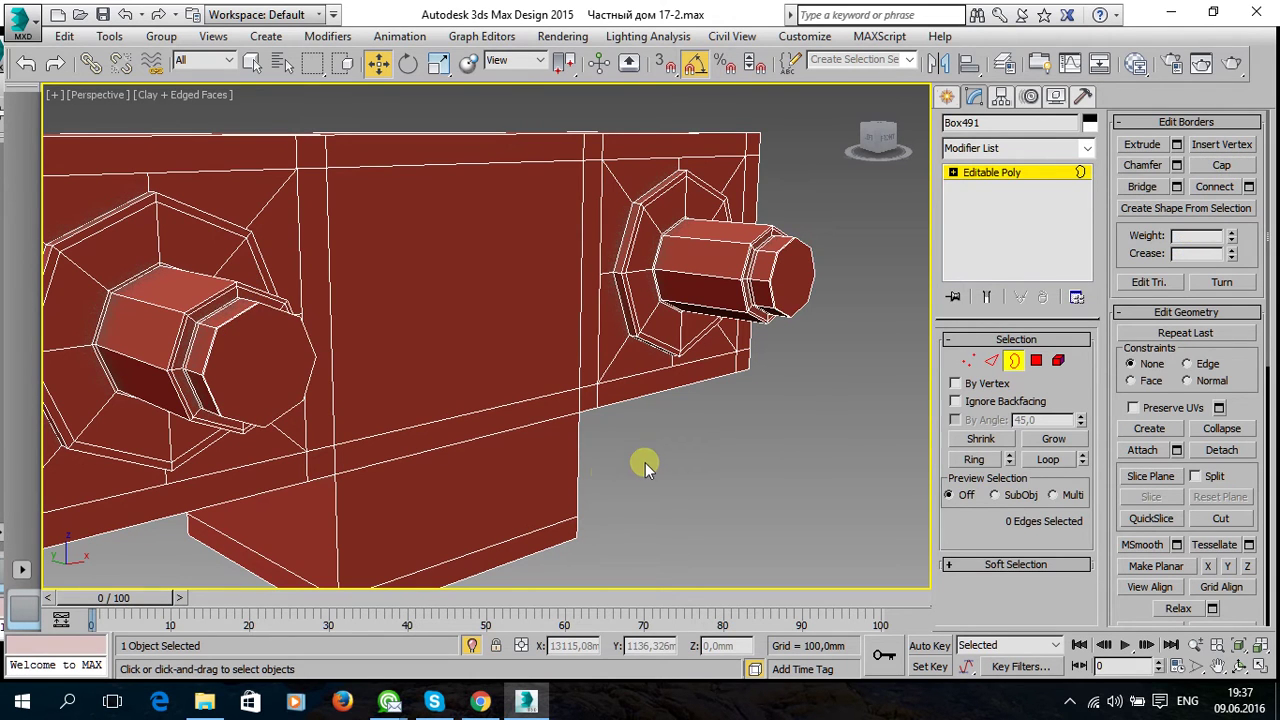
alt+middle_drag(572, 478, 571, 486)
scroll(1249, 523, down, 3)
scroll(1186, 531, down, 2)
scroll(1193, 550, down, 2)
Turn on Use NURMS Subdivision and view the smoothed part from the front and below.
click(1128, 567)
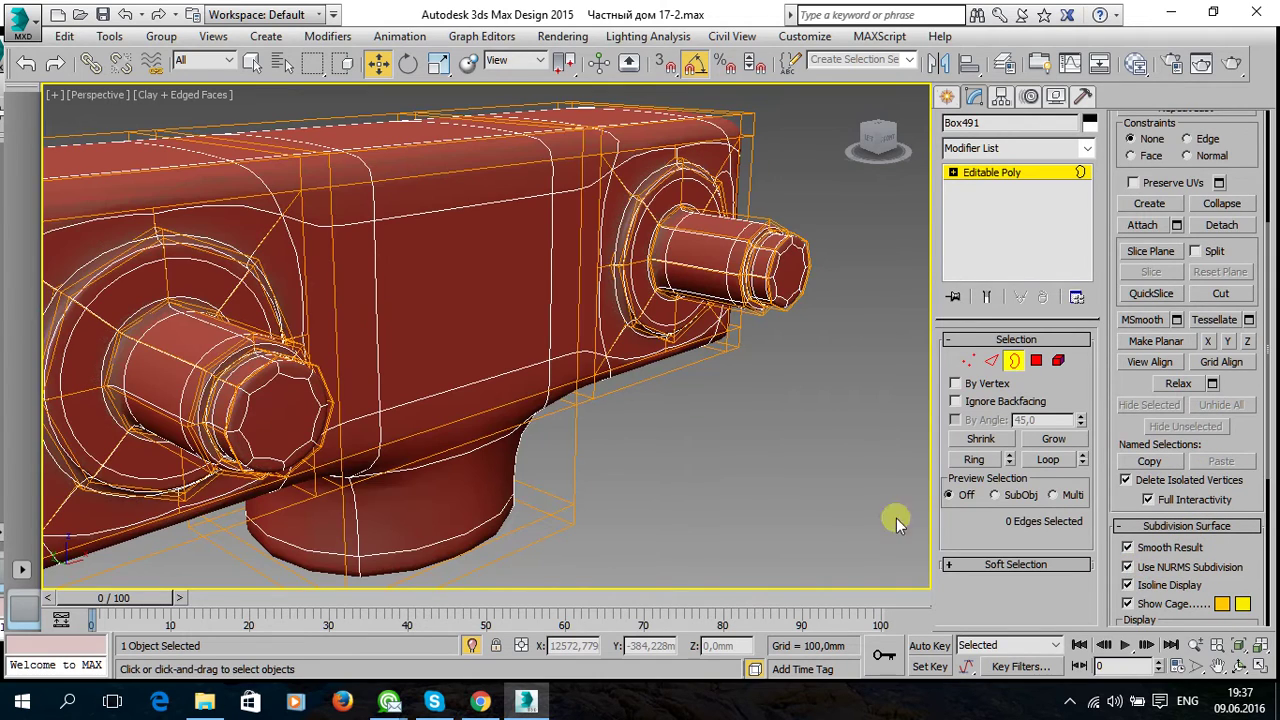
alt+middle_drag(720, 481, 645, 486)
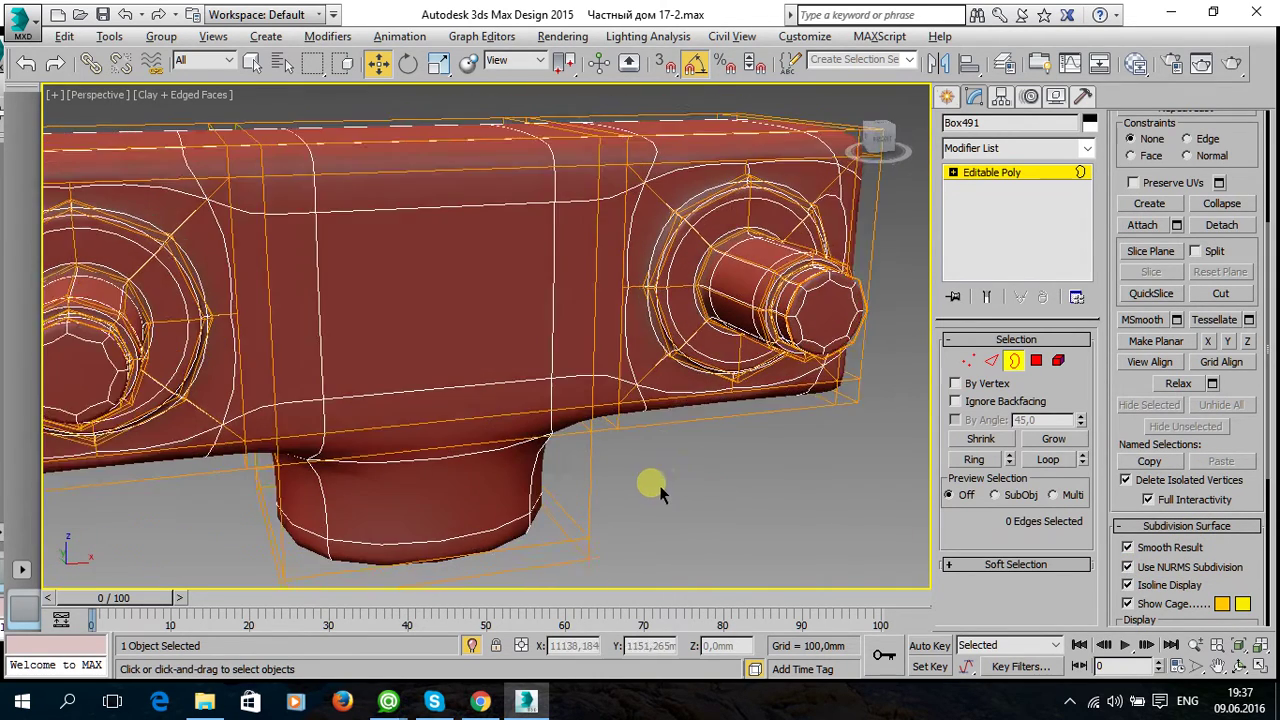
scroll(1016, 200, down, 5)
click(814, 506)
mouse_move(814, 506)
alt+middle_down()
mouse_move(676, 499)
mouse_move(657, 513)
alt+middle_up()
Inspect the smoothed front peg up close, then reselect Box491.
mouse_move(554, 459)
alt+middle_down()
mouse_move(580, 427)
mouse_move(500, 400)
alt+middle_up()
scroll(500, 400, up, 2)
scroll(501, 398, up, 1)
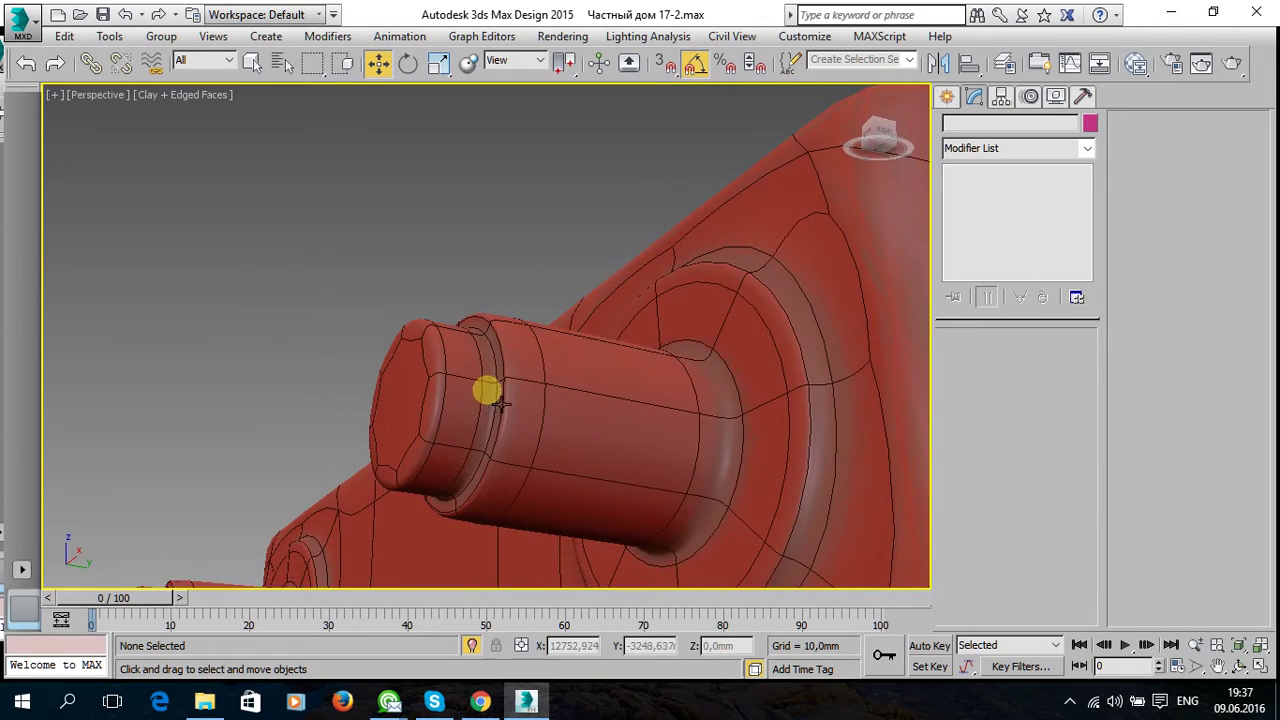
scroll(503, 405, up, 1)
scroll(531, 414, down, 1)
mouse_move(551, 386)
alt+middle_down()
mouse_move(672, 470)
mouse_move(371, 354)
mouse_move(689, 366)
alt+middle_up()
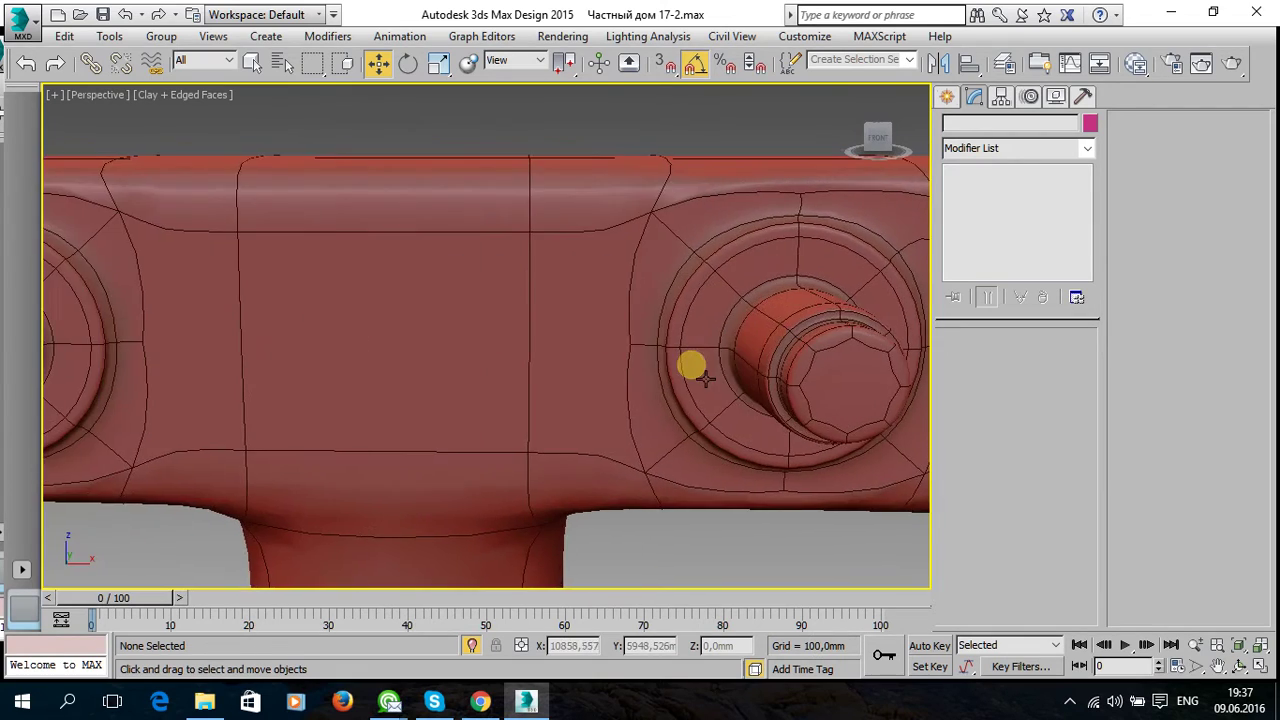
scroll(689, 366, down, 2)
mouse_move(489, 377)
alt+middle_down()
mouse_move(586, 346)
mouse_move(586, 309)
mouse_move(526, 377)
alt+middle_up()
click(240, 322)
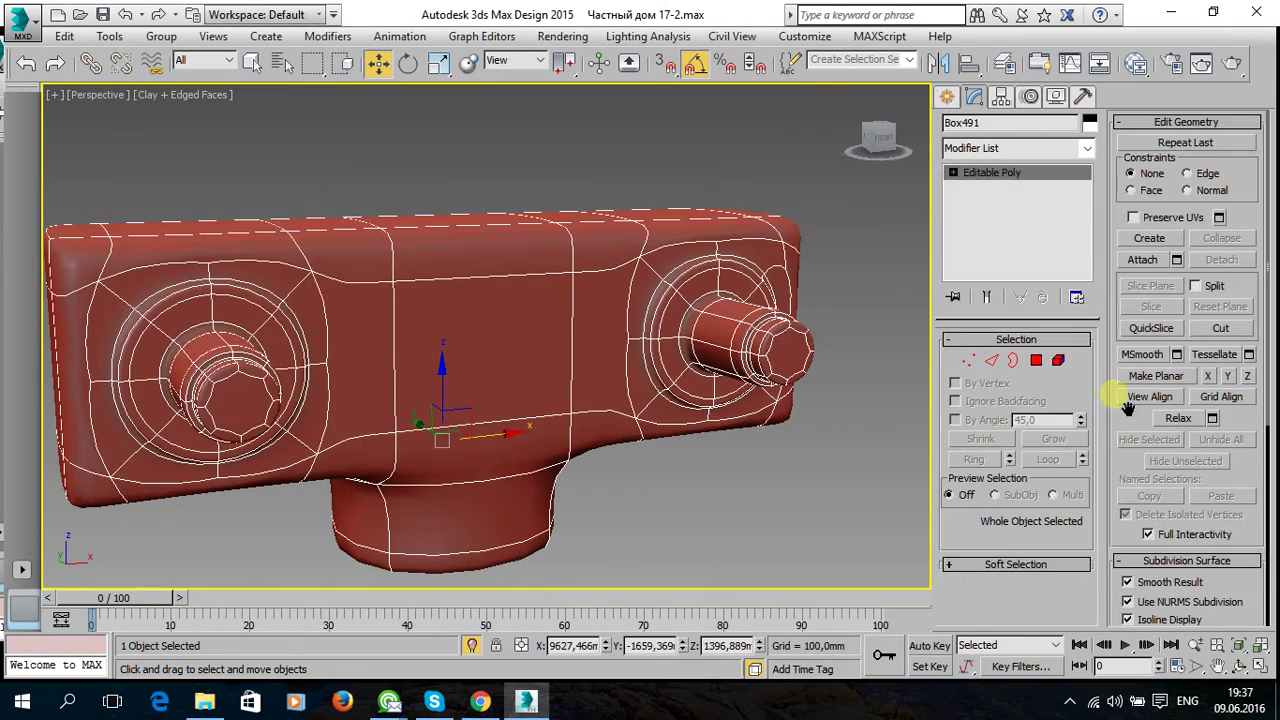
scroll(1150, 497, down, 3)
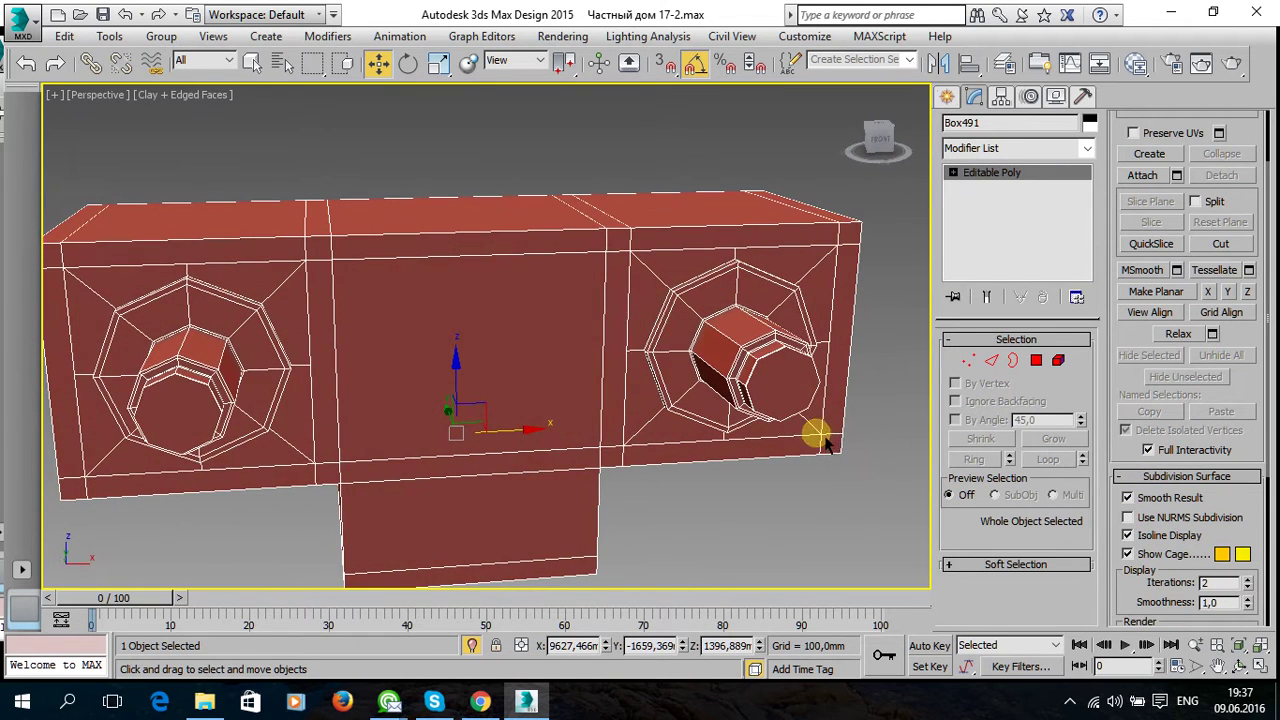
Turn NURMS off and select the octagonal edge loop around the peg.
click(990, 360)
key(2)
scroll(750, 285, up, 4)
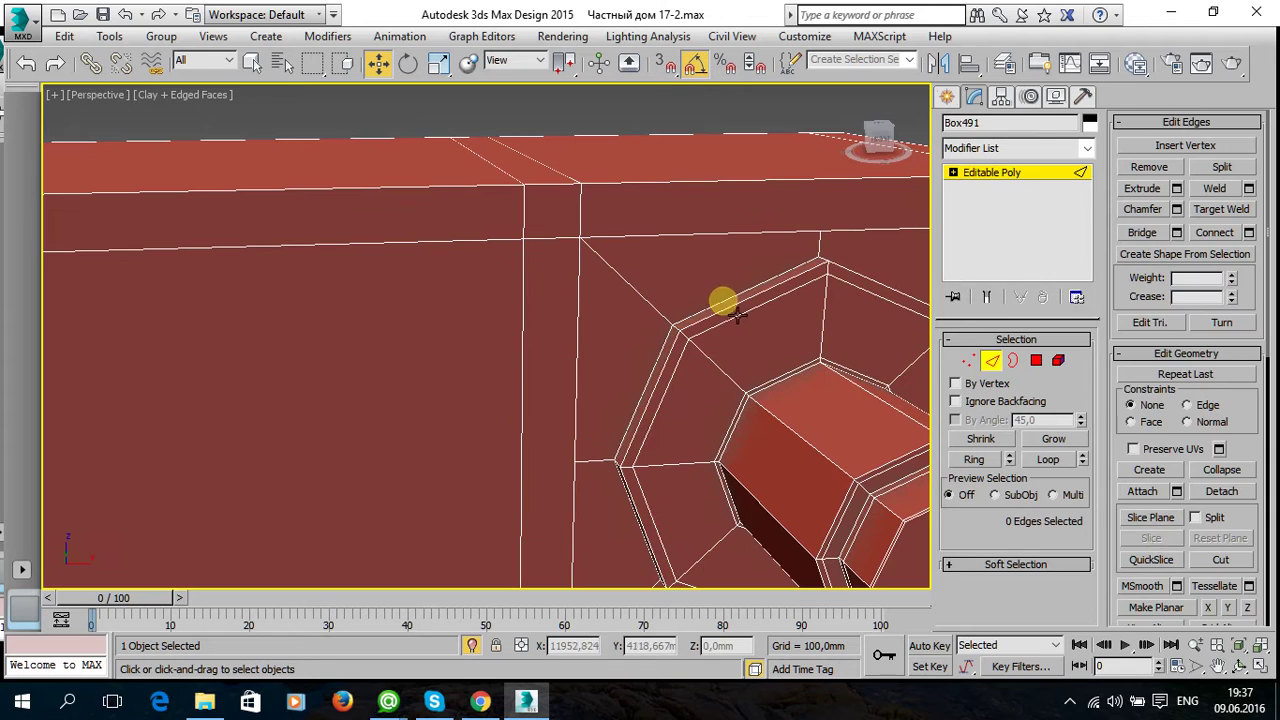
click(726, 297)
scroll(1245, 500, down, 1)
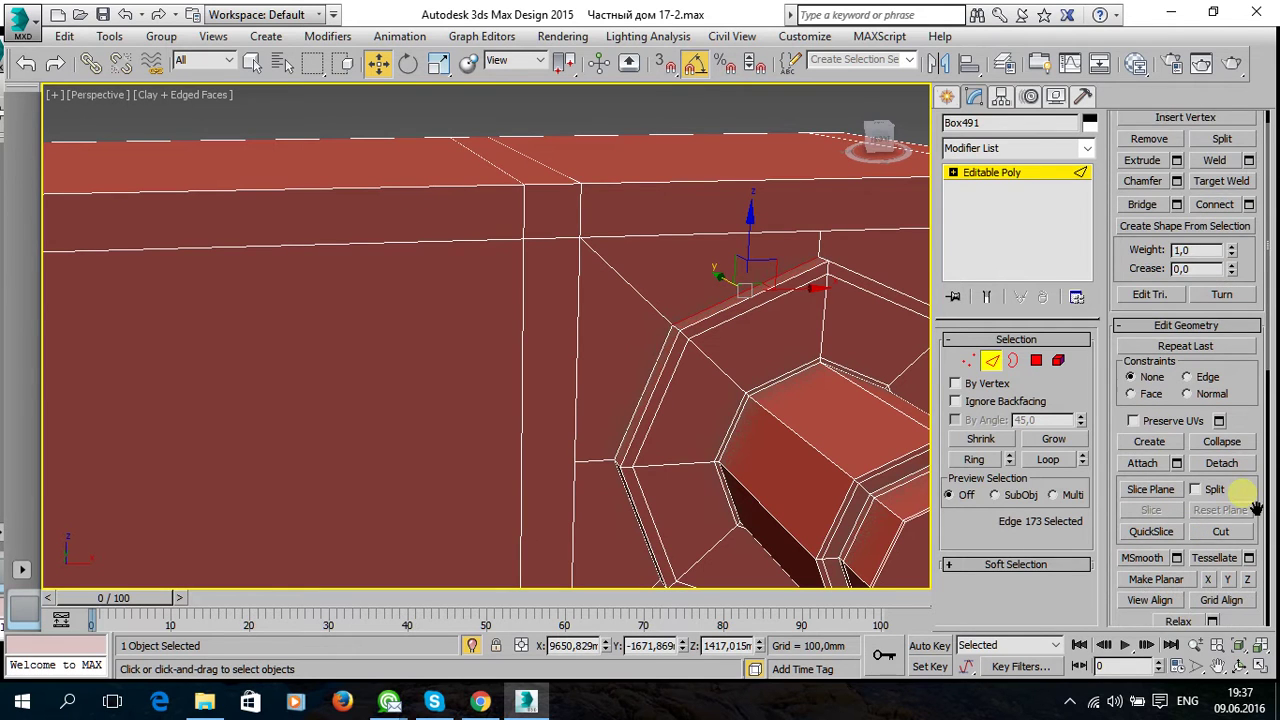
scroll(1242, 500, down, 1)
scroll(1230, 498, down, 2)
scroll(1228, 496, up, 4)
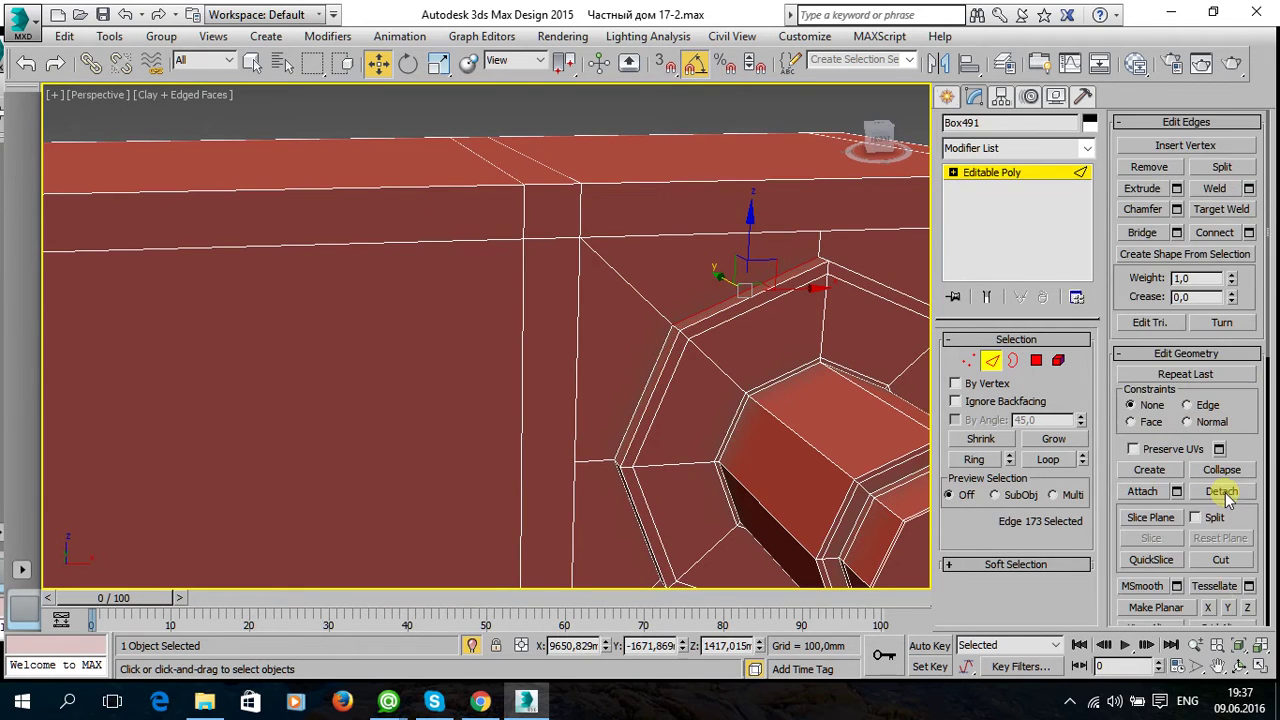
scroll(1195, 415, down, 4)
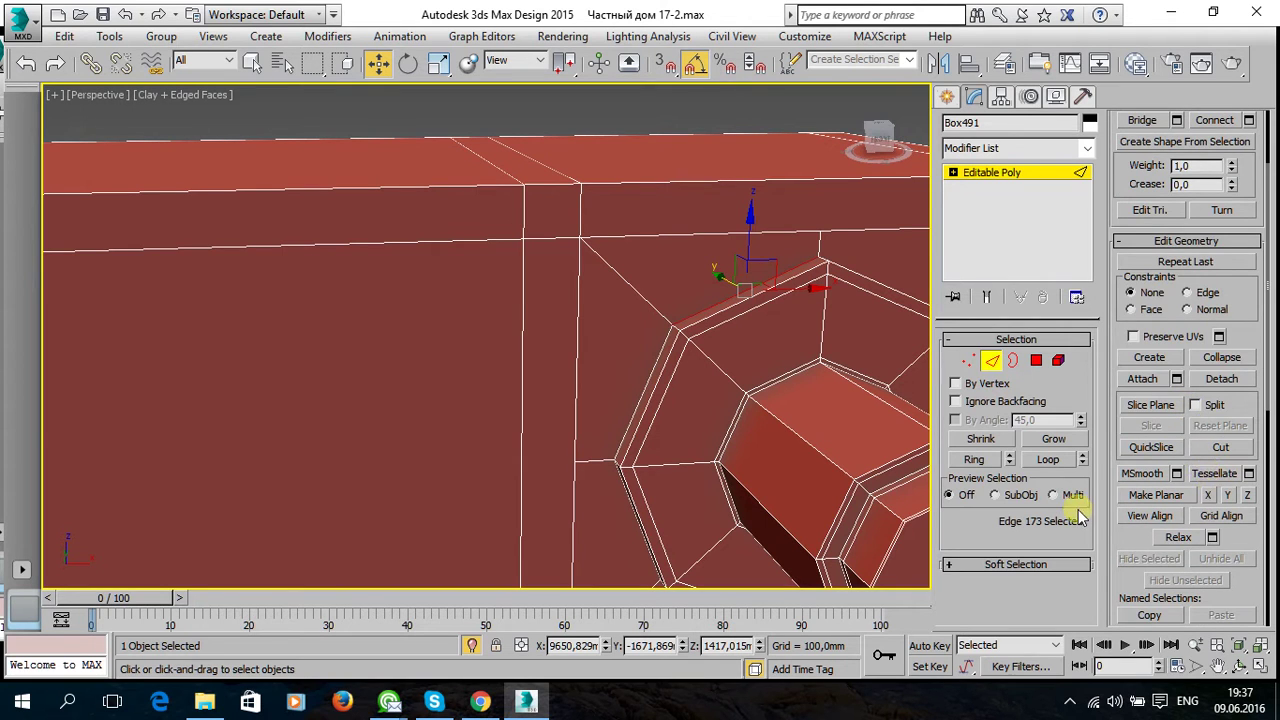
scroll(1225, 370, up, 3)
scroll(1218, 358, up, 1)
click(1047, 459)
Chamfer the octagonal loop into a thin support loop.
alt+middle_drag(800, 380, 638, 350)
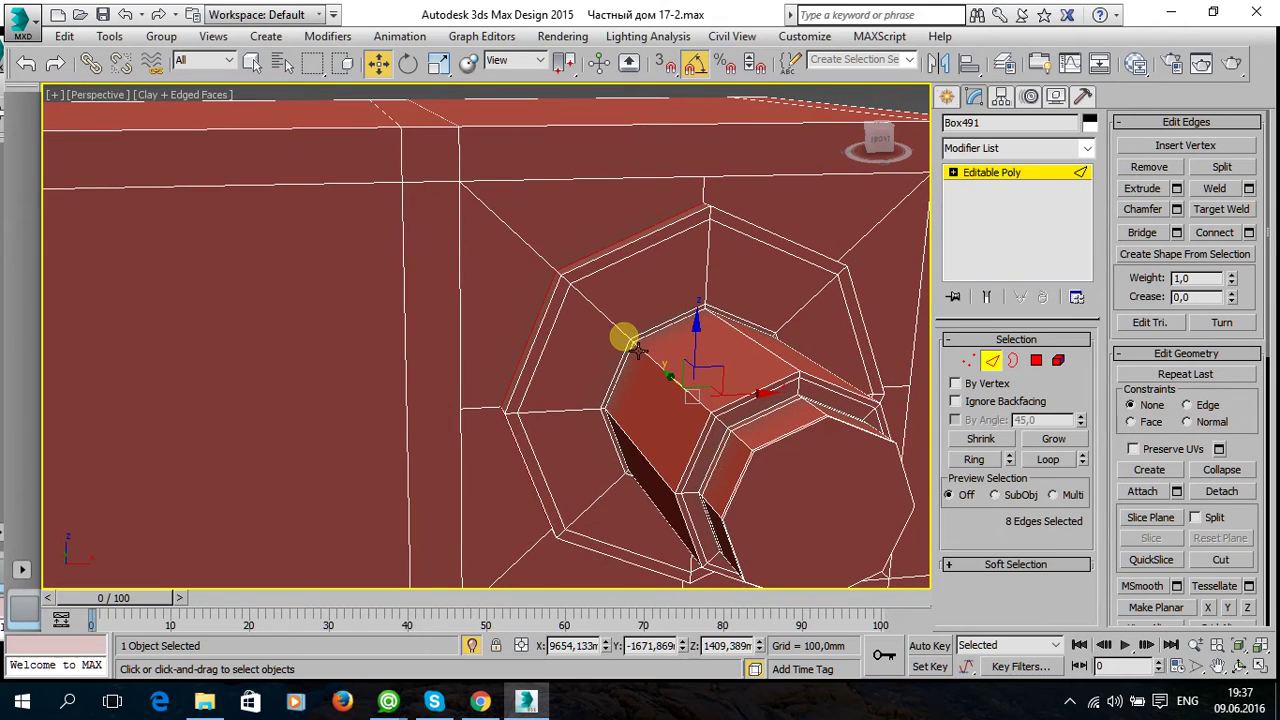
click(1177, 209)
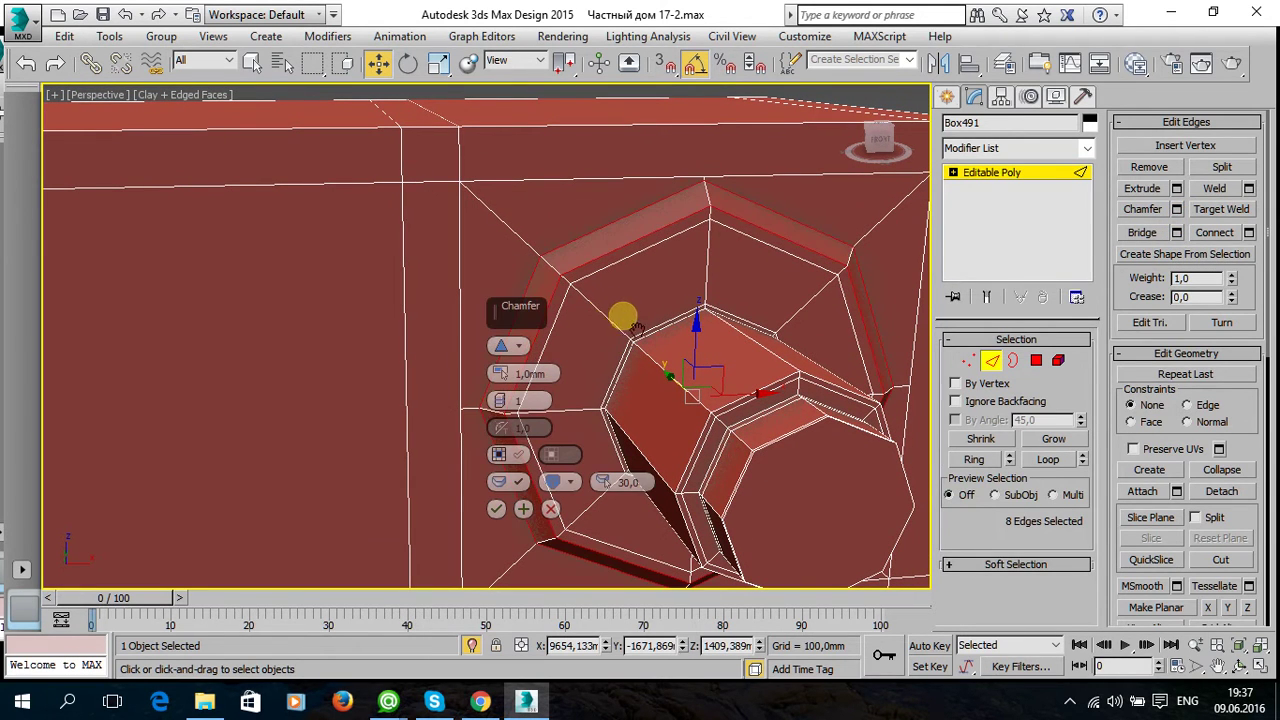
middle_drag(636, 330, 658, 327)
drag(499, 374, 502, 386)
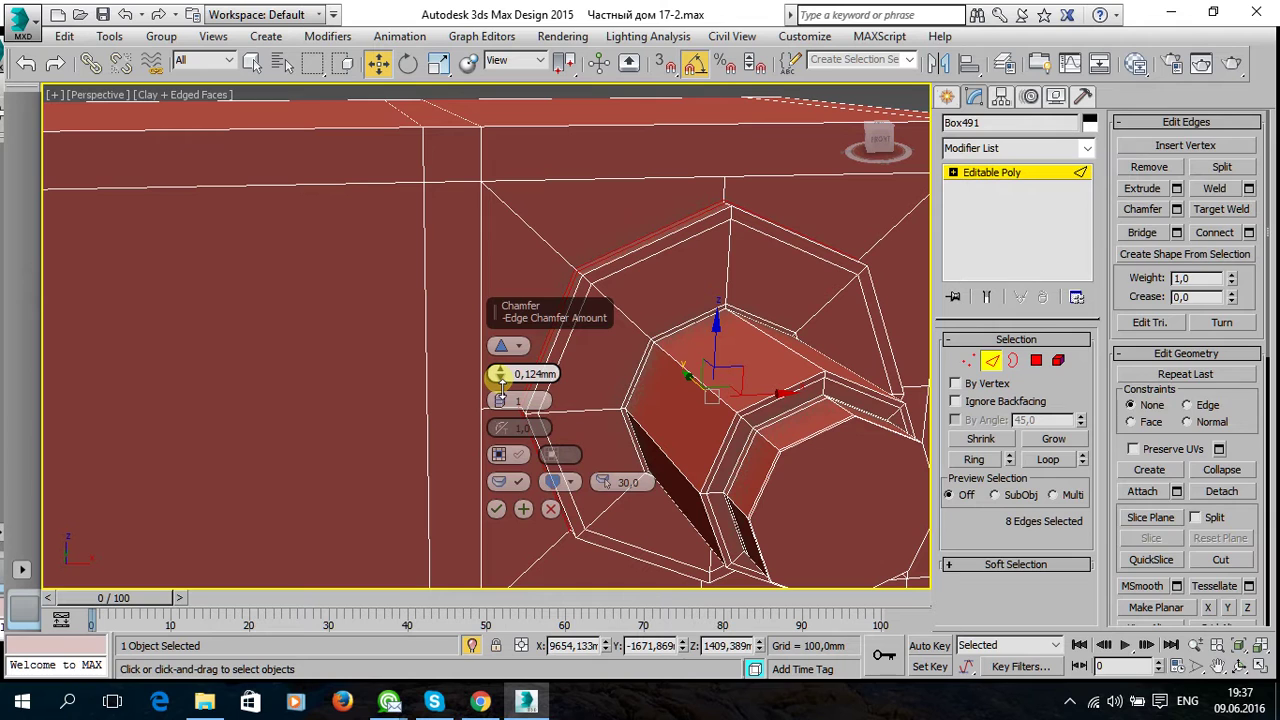
scroll(1234, 534, down, 3)
scroll(1220, 534, down, 3)
scroll(1180, 510, down, 1)
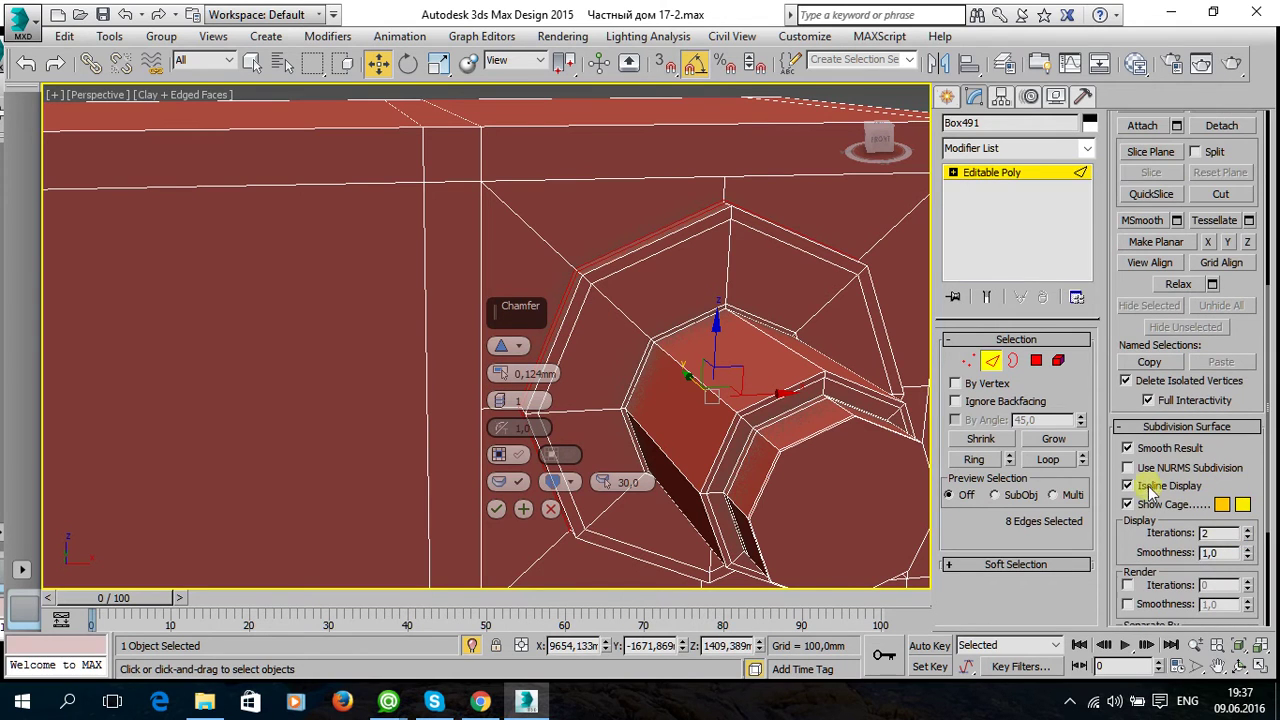
scroll(714, 400, up, 1)
scroll(690, 280, up, 4)
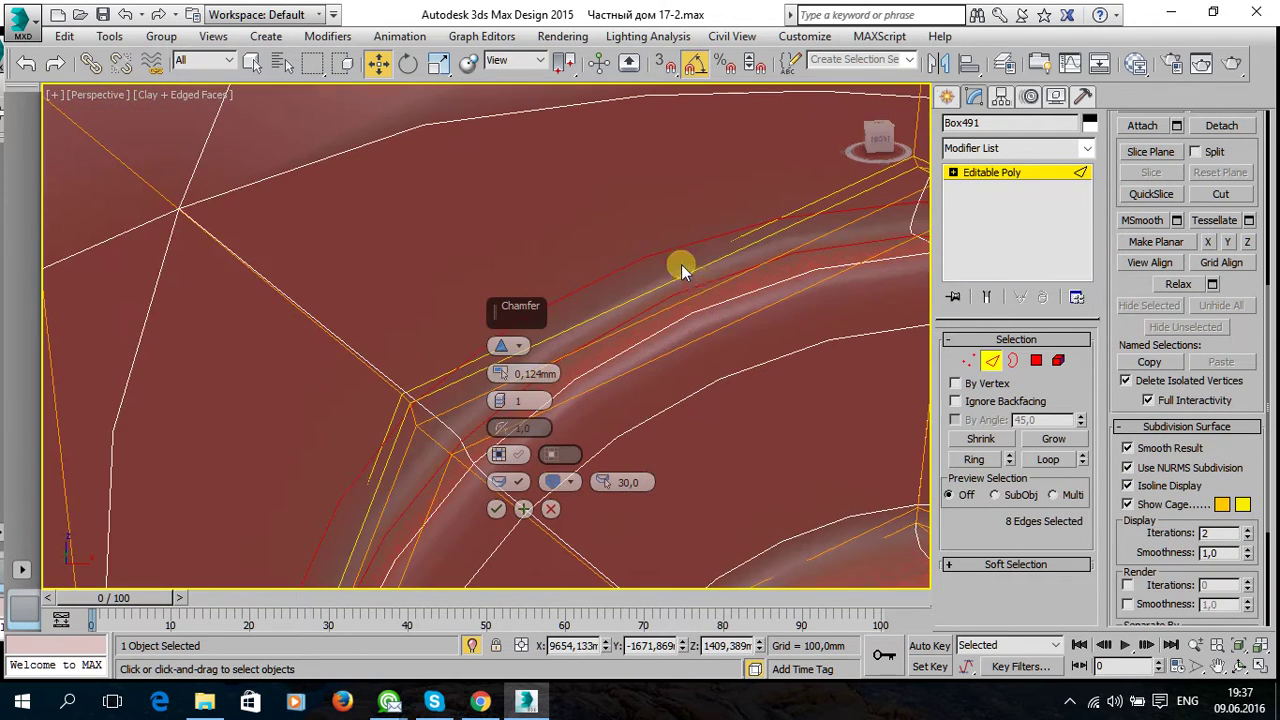
scroll(752, 330, down, 5)
scroll(748, 317, down, 2)
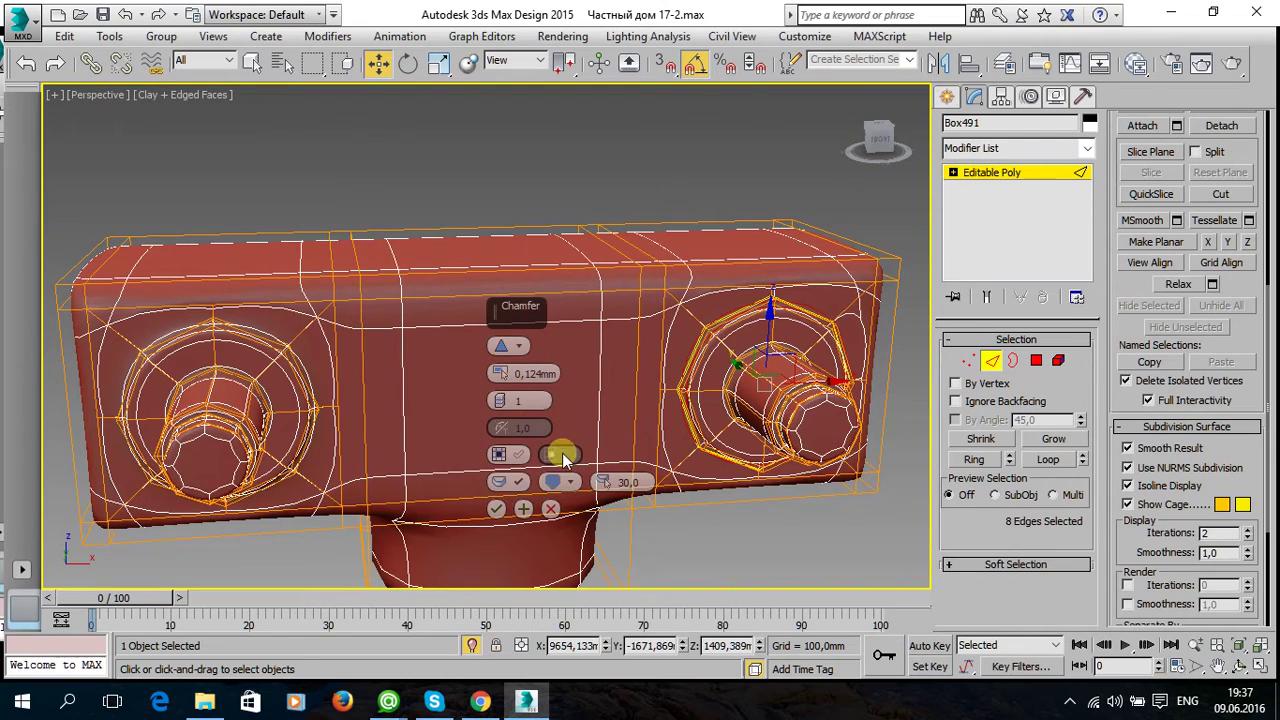
ctrl+click(363, 374)
Select the edge loop around the bolt base and chamfer it into a double loop.
scroll(486, 349, up, 2)
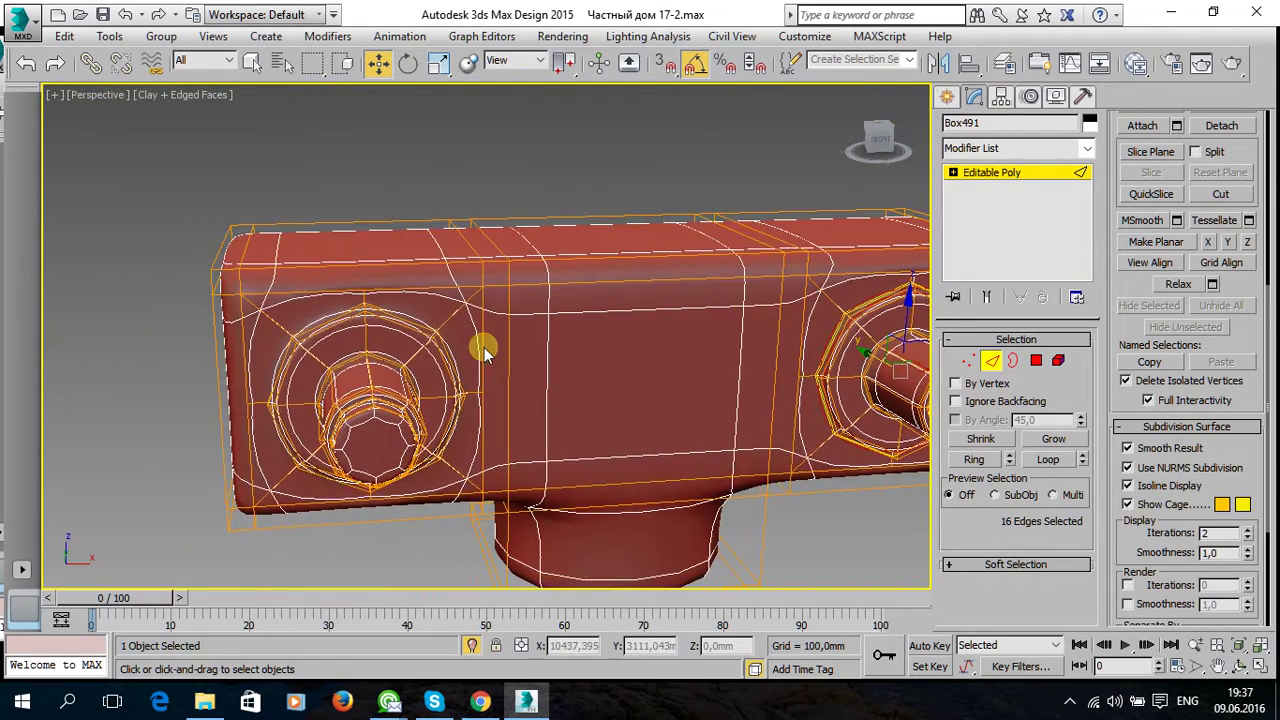
scroll(409, 323, up, 3)
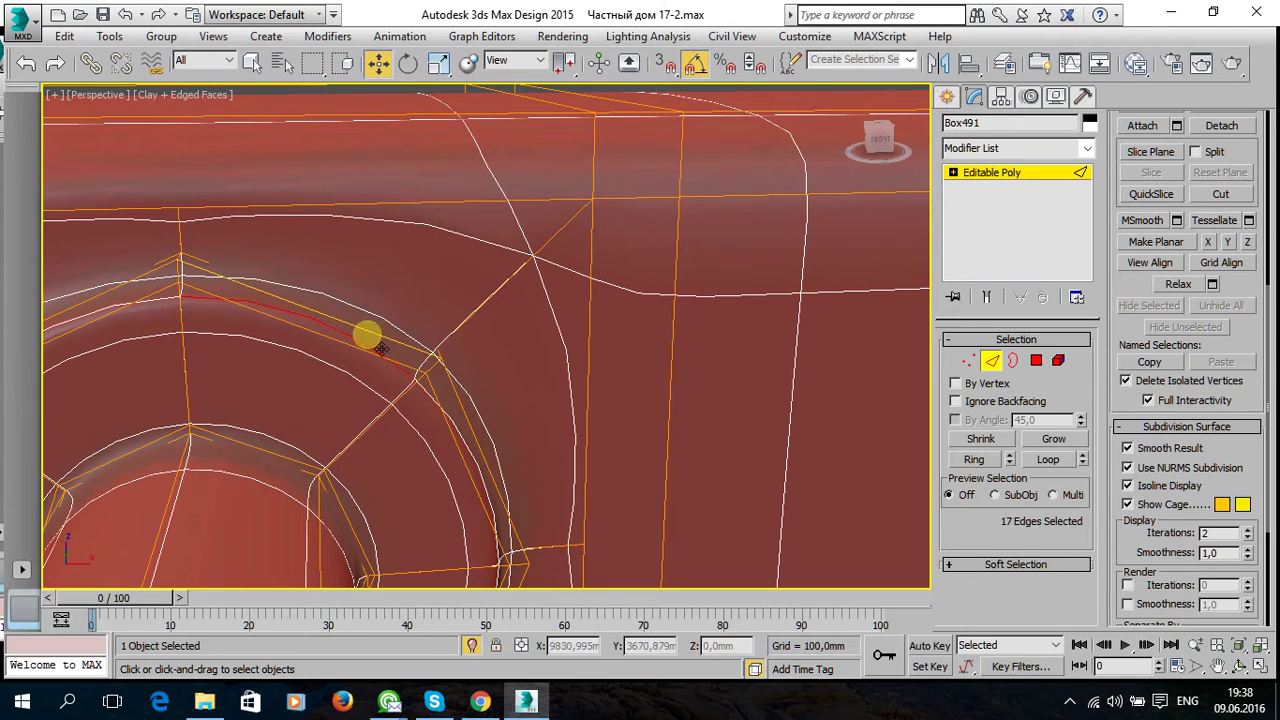
click(378, 348)
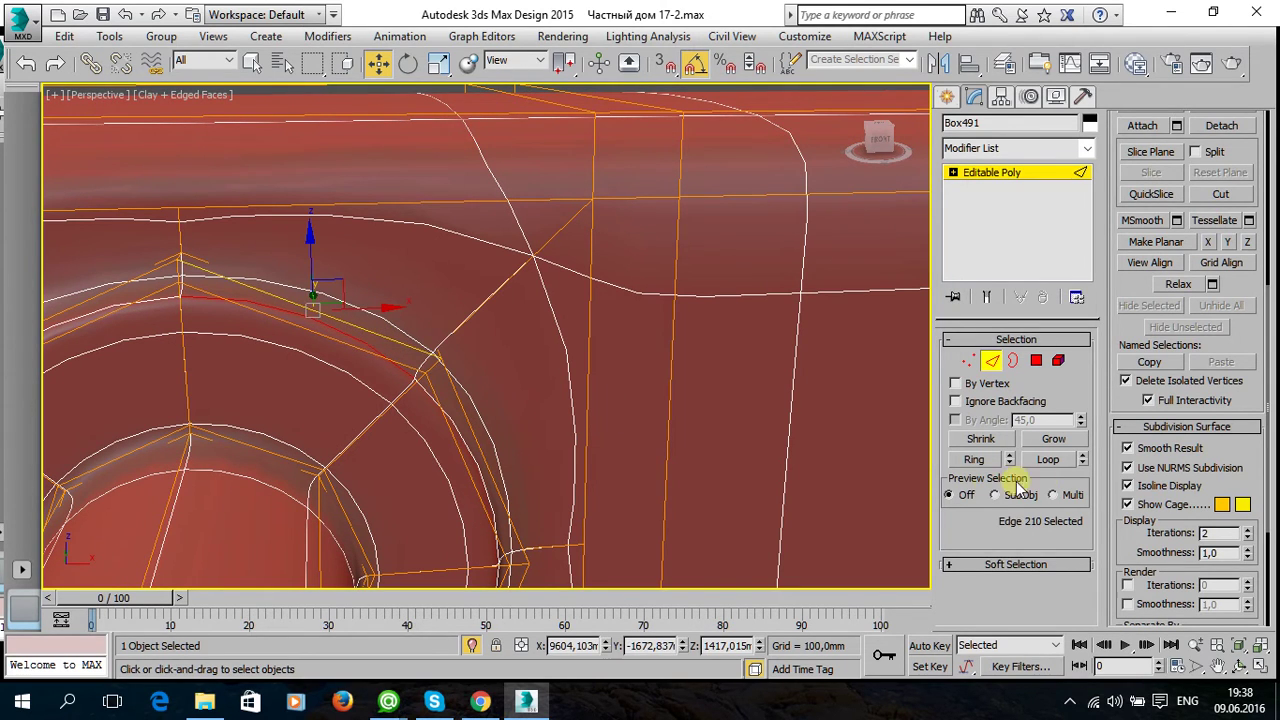
click(1052, 459)
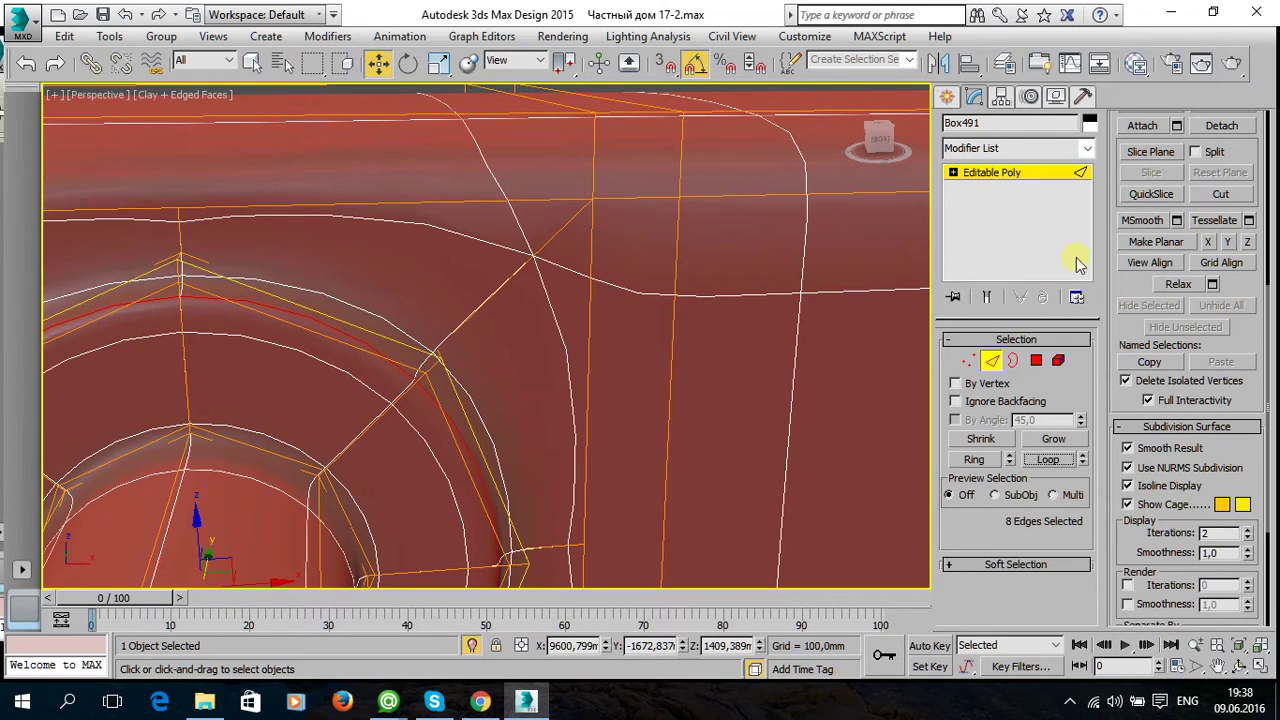
scroll(1183, 467, up, 2)
scroll(1182, 435, up, 2)
scroll(1197, 374, up, 1)
scroll(1200, 368, up, 2)
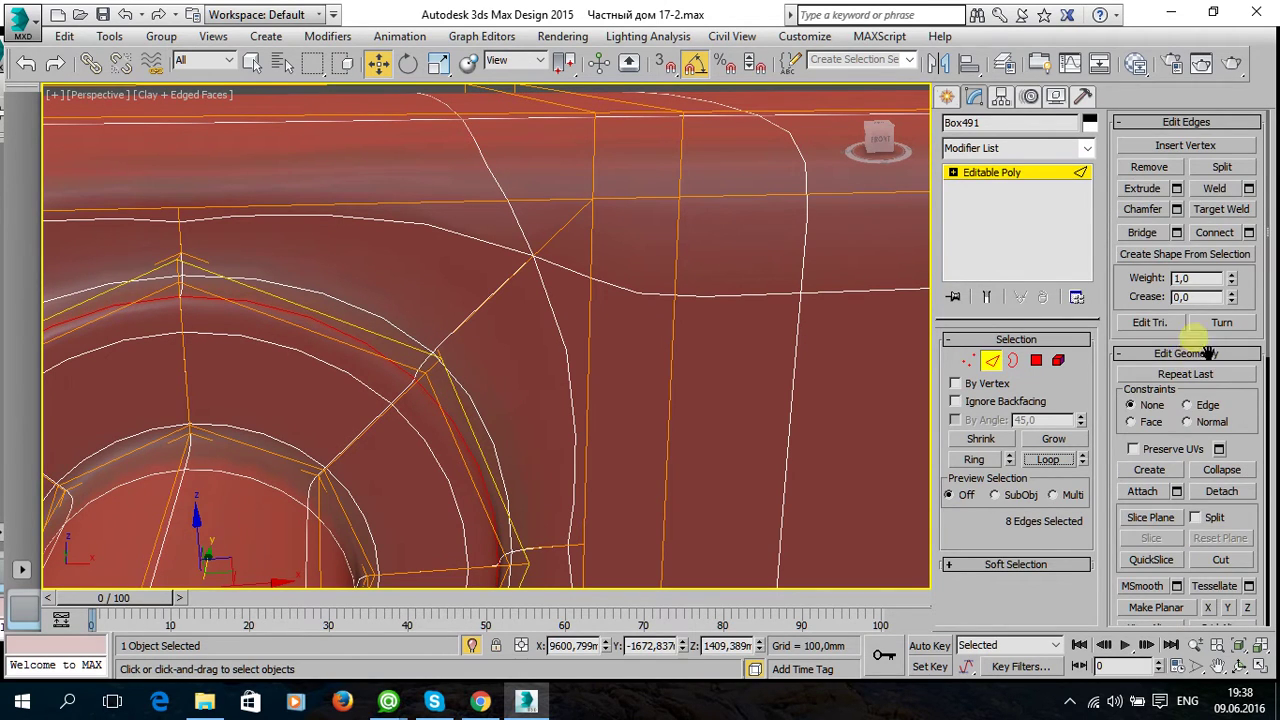
click(1177, 210)
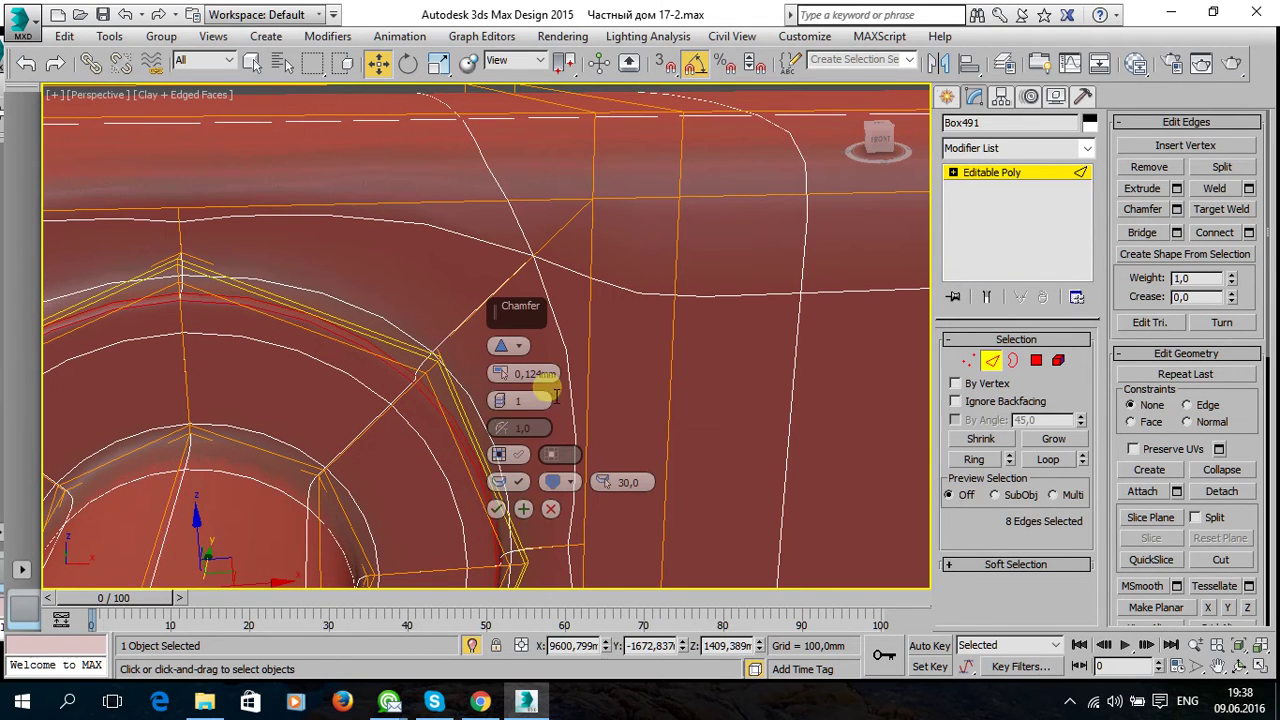
click(496, 509)
Leave edge mode, inspect both bolts and the octagonal head, and reselect the part.
scroll(571, 257, down, 3)
scroll(580, 260, down, 3)
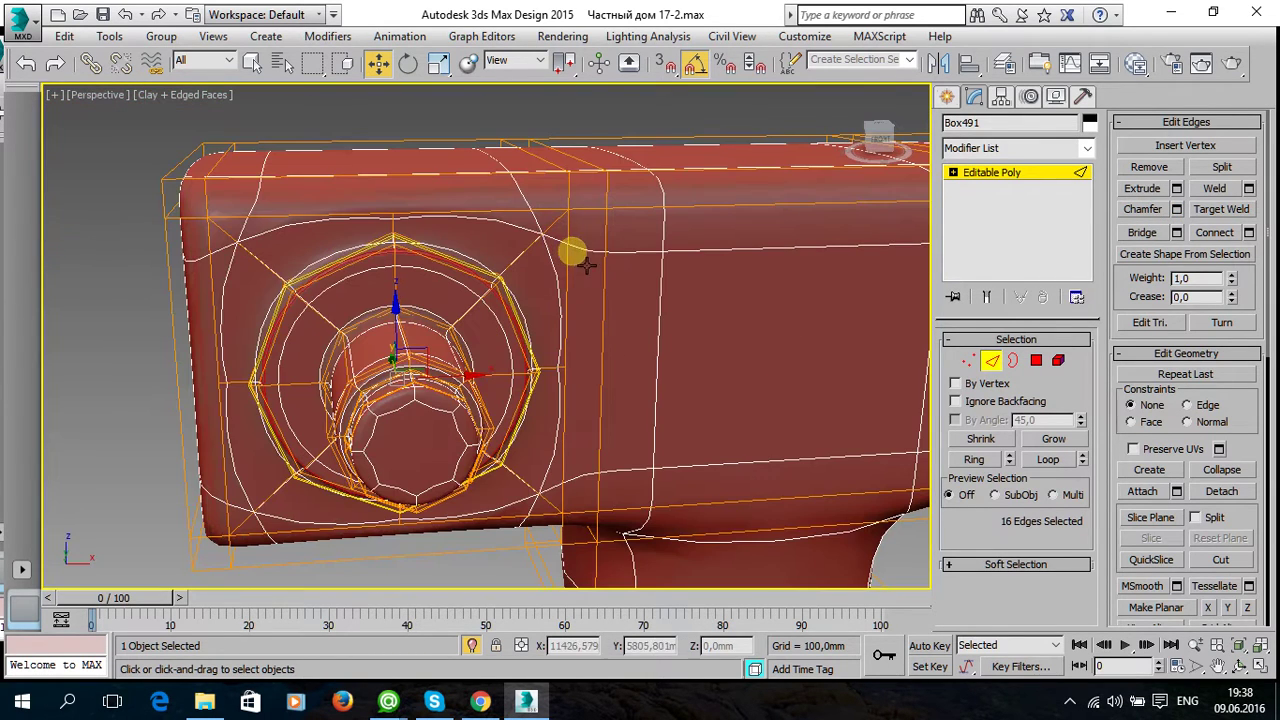
key(2)
click(606, 106)
mouse_move(675, 362)
alt+middle_down()
mouse_move(622, 337)
mouse_move(720, 328)
mouse_move(580, 314)
alt+middle_up()
scroll(718, 327, up, 3)
scroll(582, 318, up, 2)
mouse_move(649, 346)
alt+middle_down()
mouse_move(543, 361)
mouse_move(500, 352)
mouse_move(531, 266)
mouse_move(486, 331)
mouse_move(486, 380)
mouse_move(589, 397)
mouse_move(563, 380)
mouse_move(553, 440)
mouse_move(583, 380)
mouse_move(694, 457)
mouse_move(481, 365)
mouse_move(458, 342)
mouse_move(463, 268)
mouse_move(506, 249)
mouse_move(586, 486)
mouse_move(1035, 533)
alt+middle_up()
scroll(486, 331, down, 3)
scroll(553, 440, down, 3)
click(586, 486)
scroll(1100, 537, down, 2)
With NURMS off, select the lower block's vertical edges and connect a new edge loop.
scroll(1210, 550, down, 2)
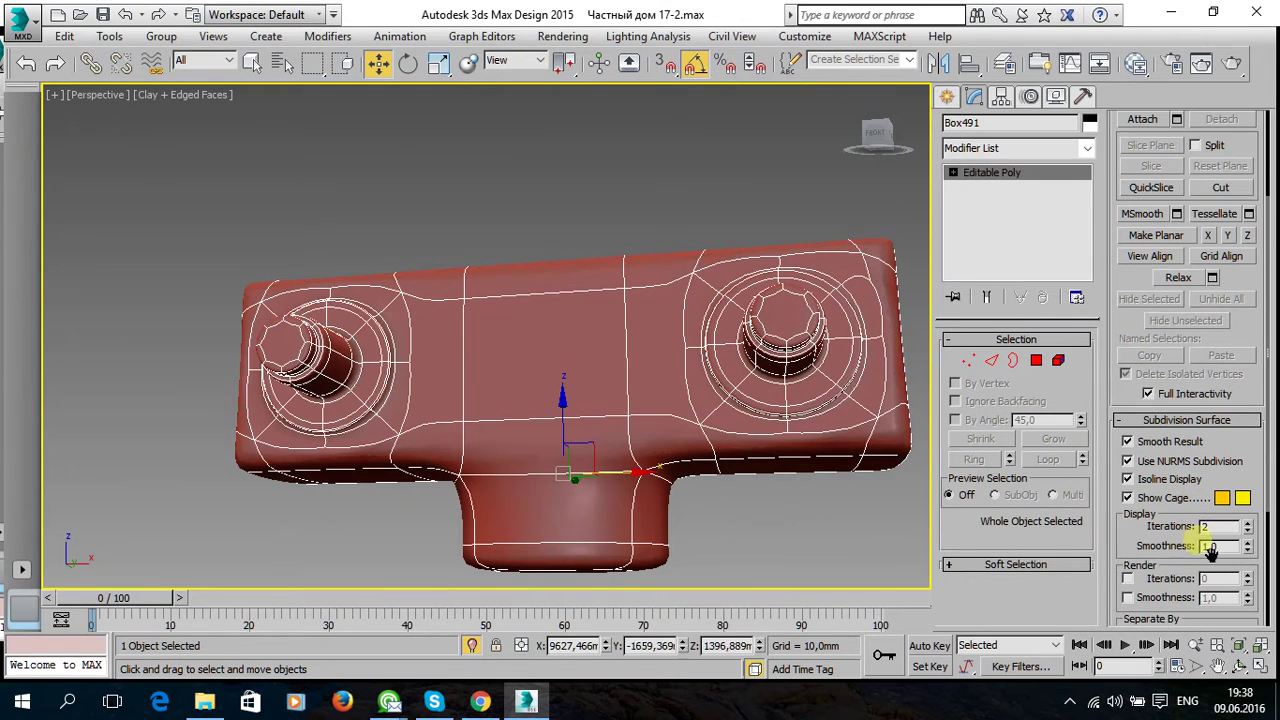
click(1128, 462)
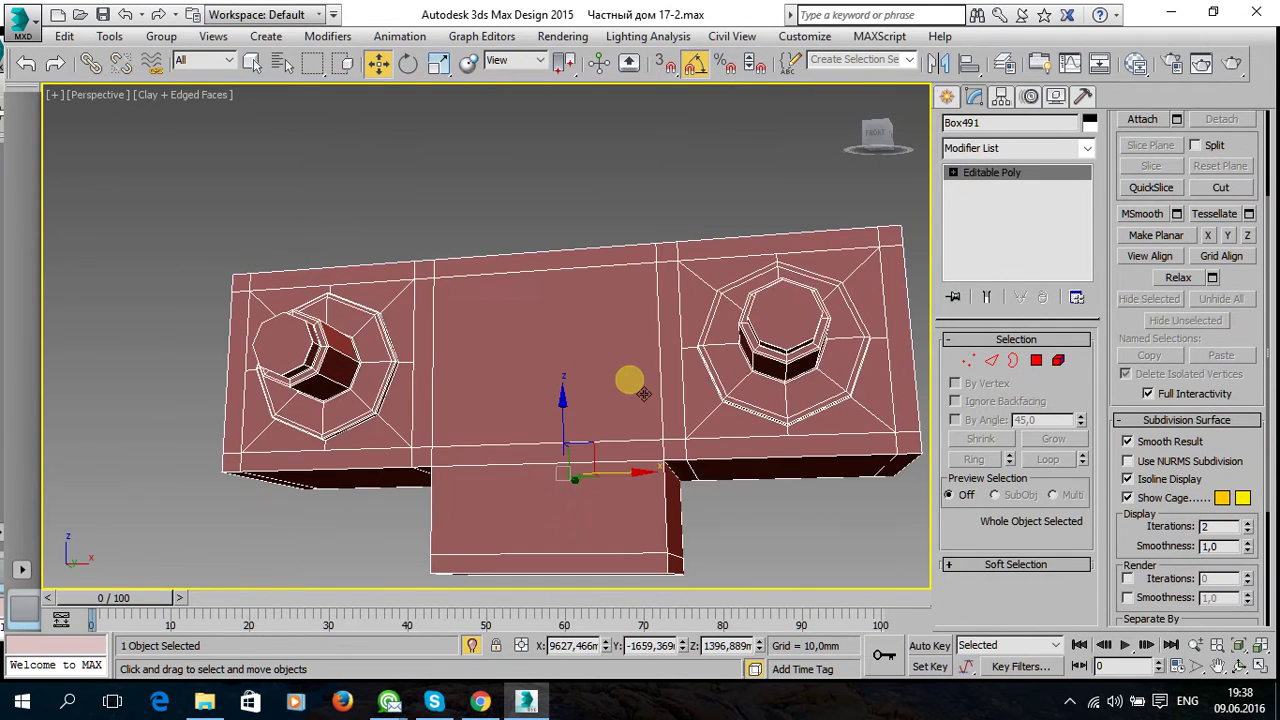
mouse_move(644, 418)
alt+middle_down()
mouse_move(646, 380)
mouse_move(589, 400)
mouse_move(598, 442)
mouse_move(506, 308)
alt+middle_up()
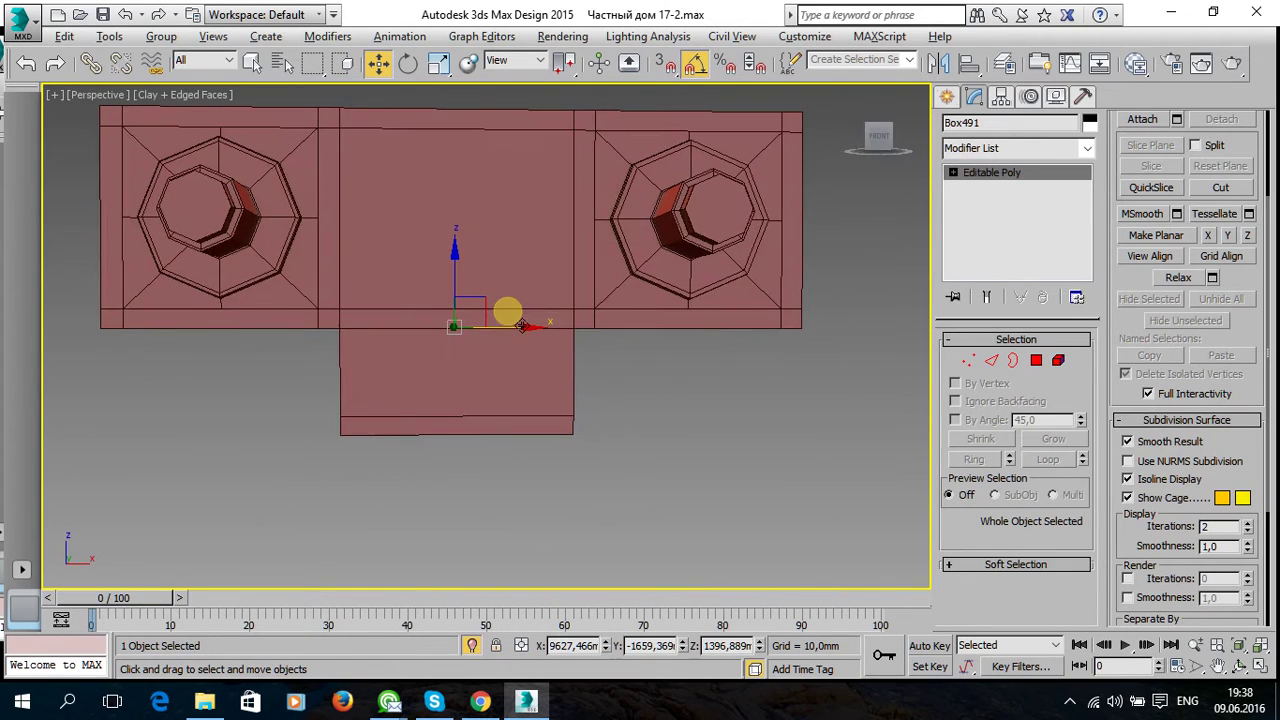
key(2)
drag(691, 449, 280, 354)
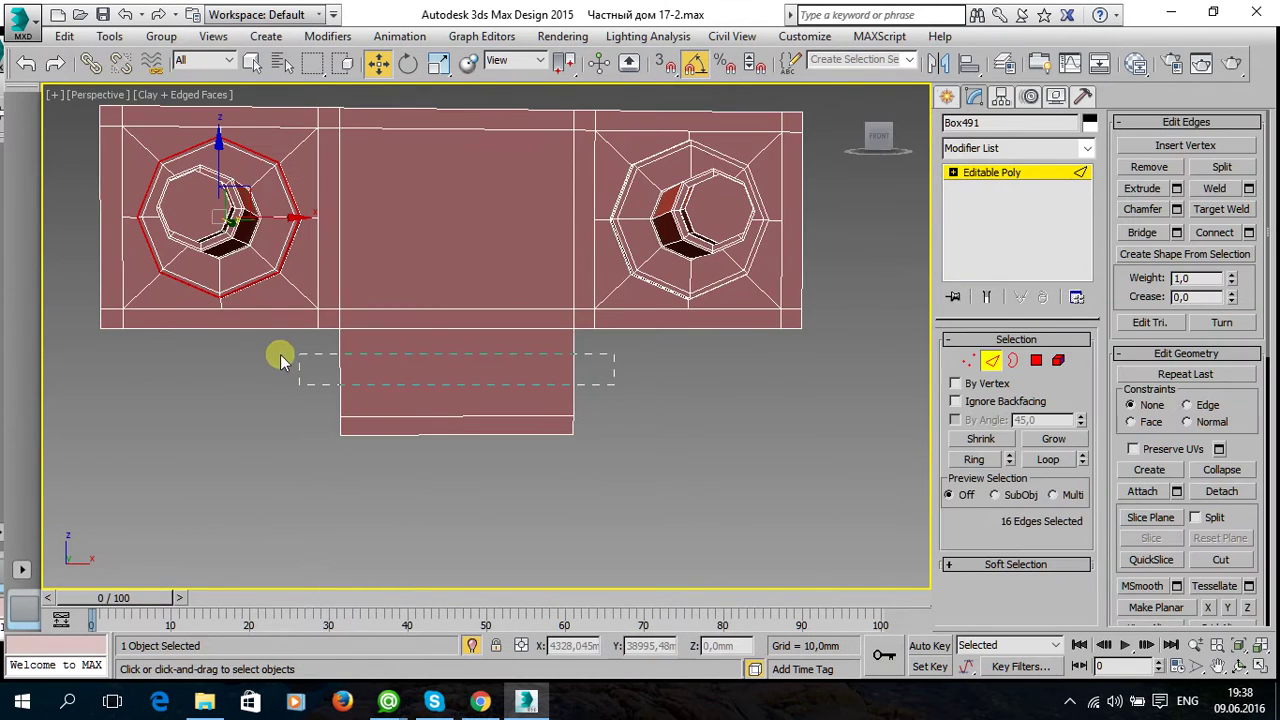
alt+middle_drag(371, 371, 497, 385)
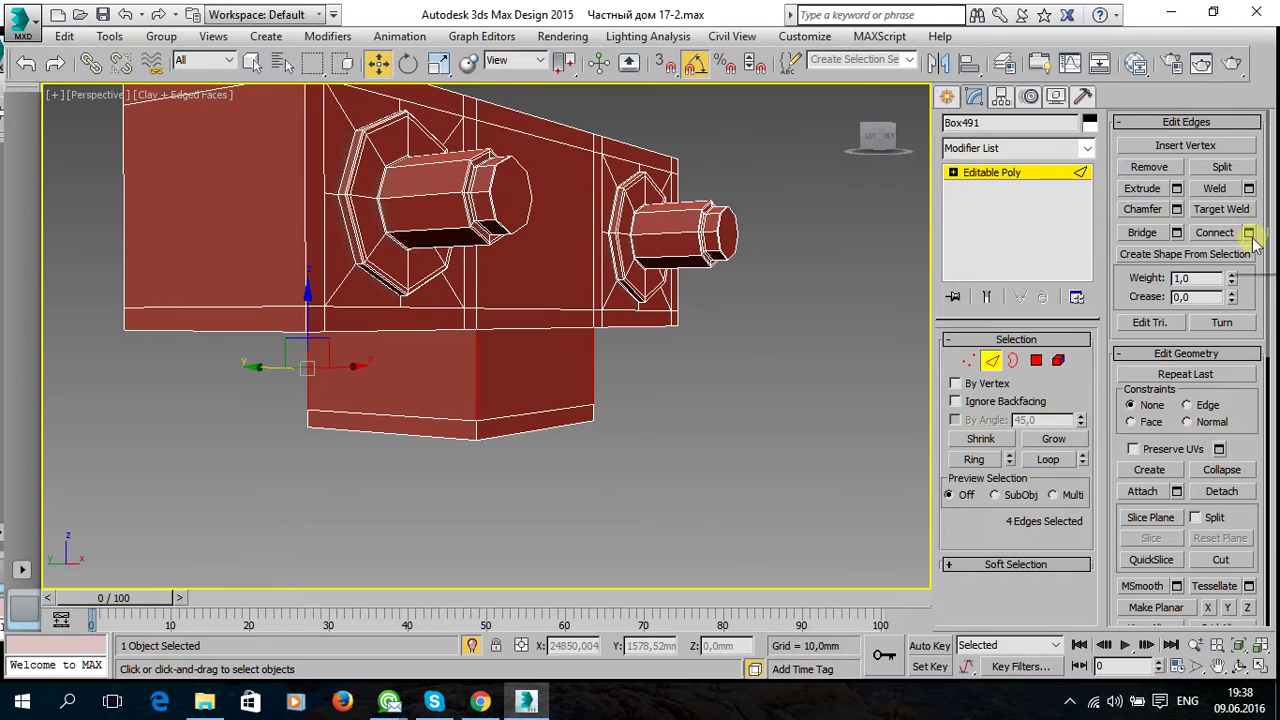
click(494, 425)
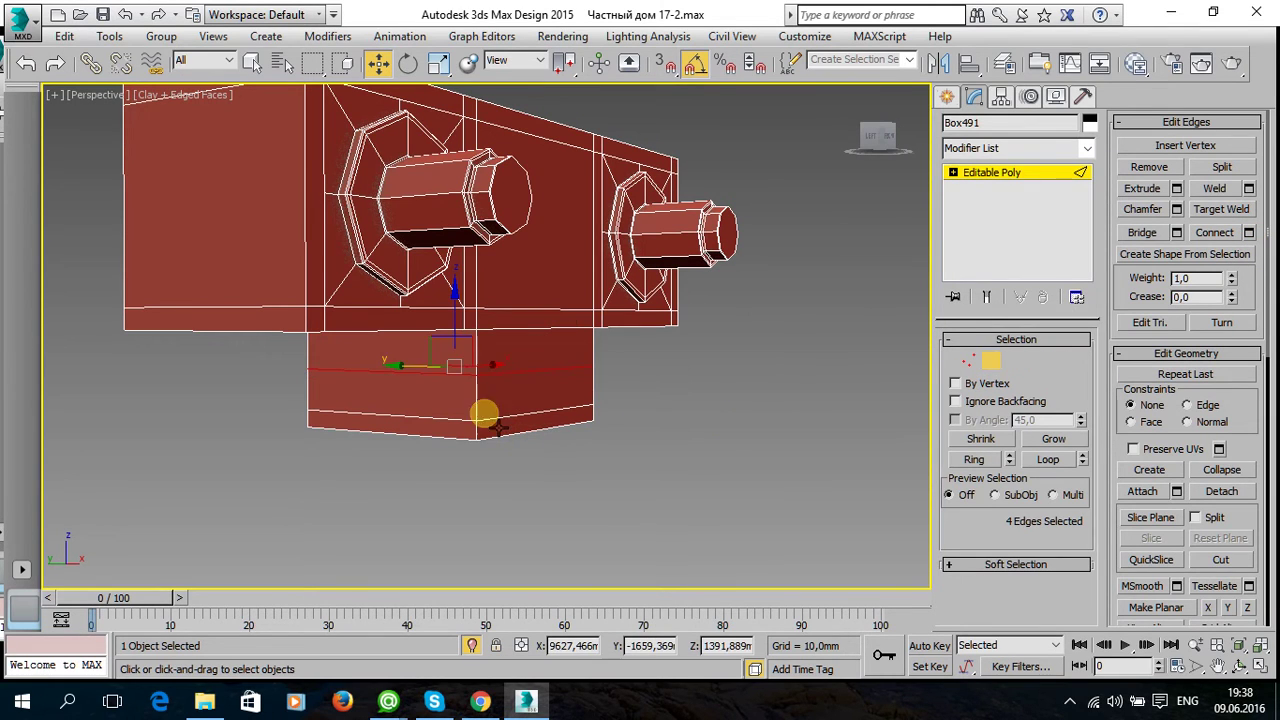
Move the new loop up near the block's top and check the smoothing.
drag(470, 322, 460, 255)
scroll(1249, 509, down, 2)
scroll(1249, 512, down, 4)
scroll(1235, 515, down, 1)
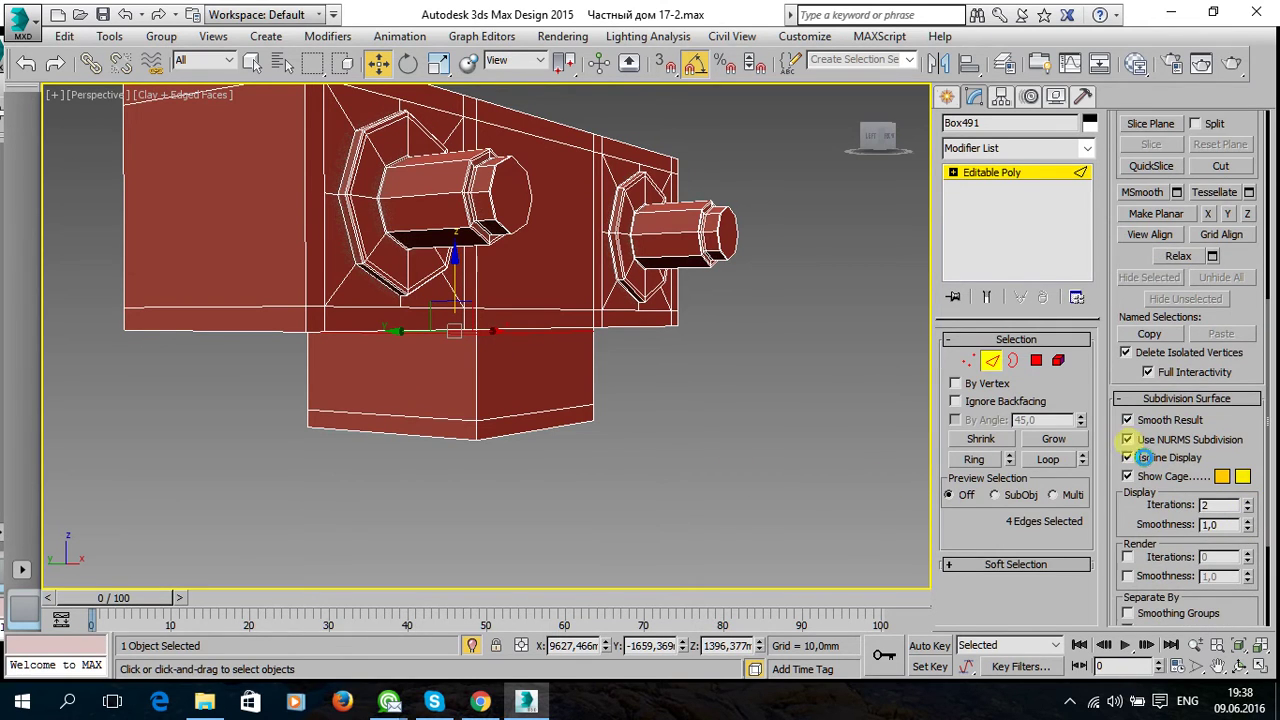
mouse_move(714, 401)
alt+middle_down()
mouse_move(632, 283)
mouse_move(623, 349)
mouse_move(645, 382)
alt+middle_up()
mouse_move(475, 348)
alt+middle_down()
mouse_move(508, 337)
mouse_move(490, 350)
mouse_move(515, 368)
mouse_move(534, 354)
mouse_move(537, 370)
alt+middle_up()
click(1128, 440)
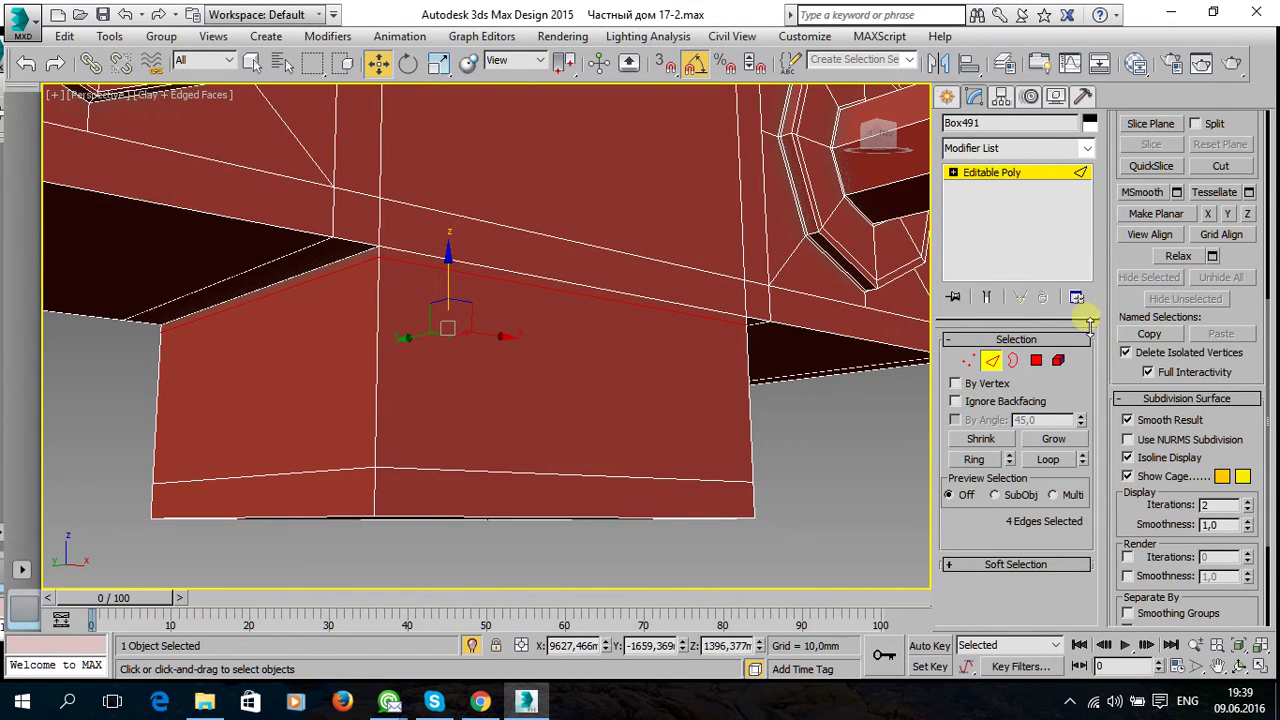
Chamfer the new loop to a thin 0,124 mm support loop with NURMS on.
scroll(1214, 380, down, 1)
scroll(1220, 392, down, 1)
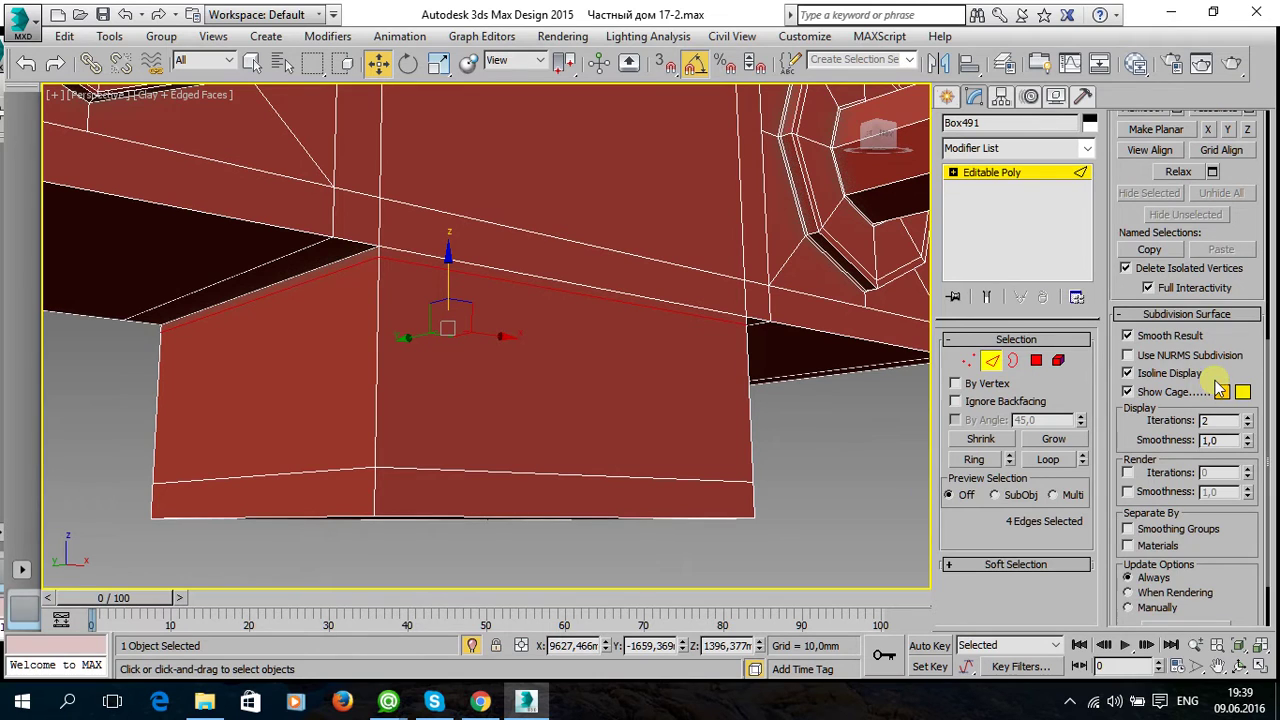
scroll(1219, 388, down, 1)
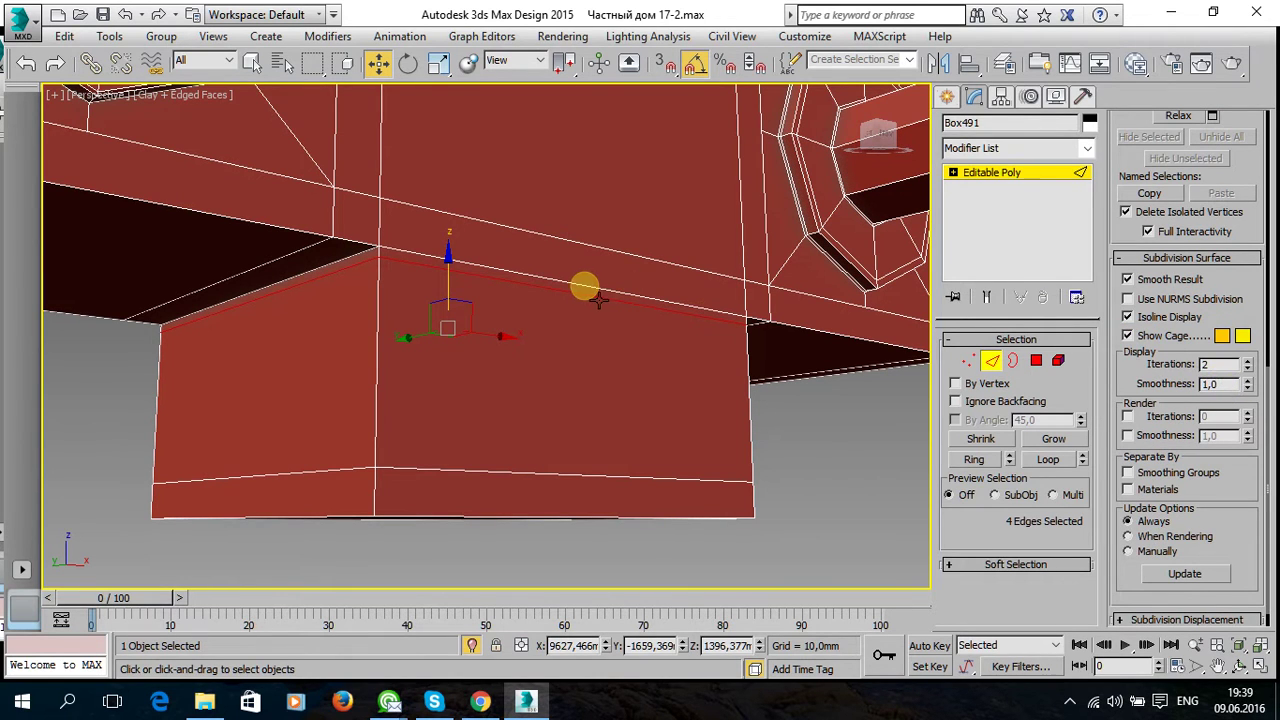
scroll(1180, 355, up, 3)
scroll(1210, 362, up, 3)
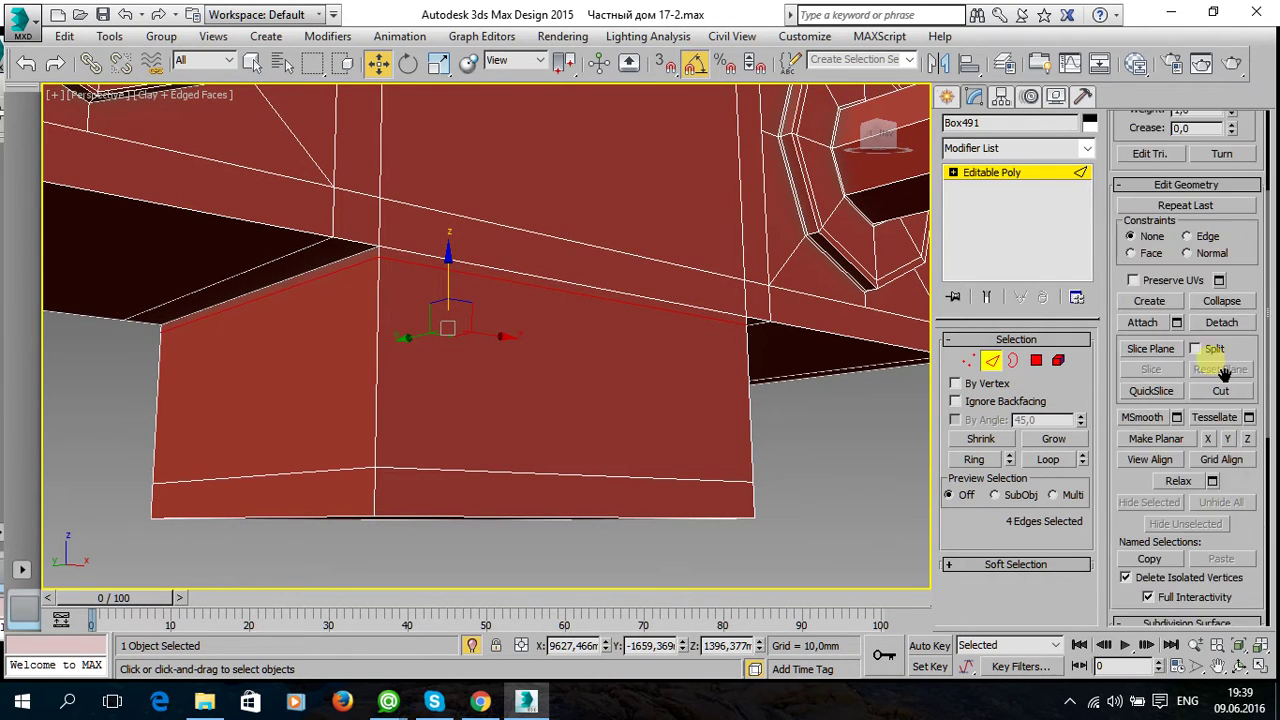
scroll(1210, 360, up, 3)
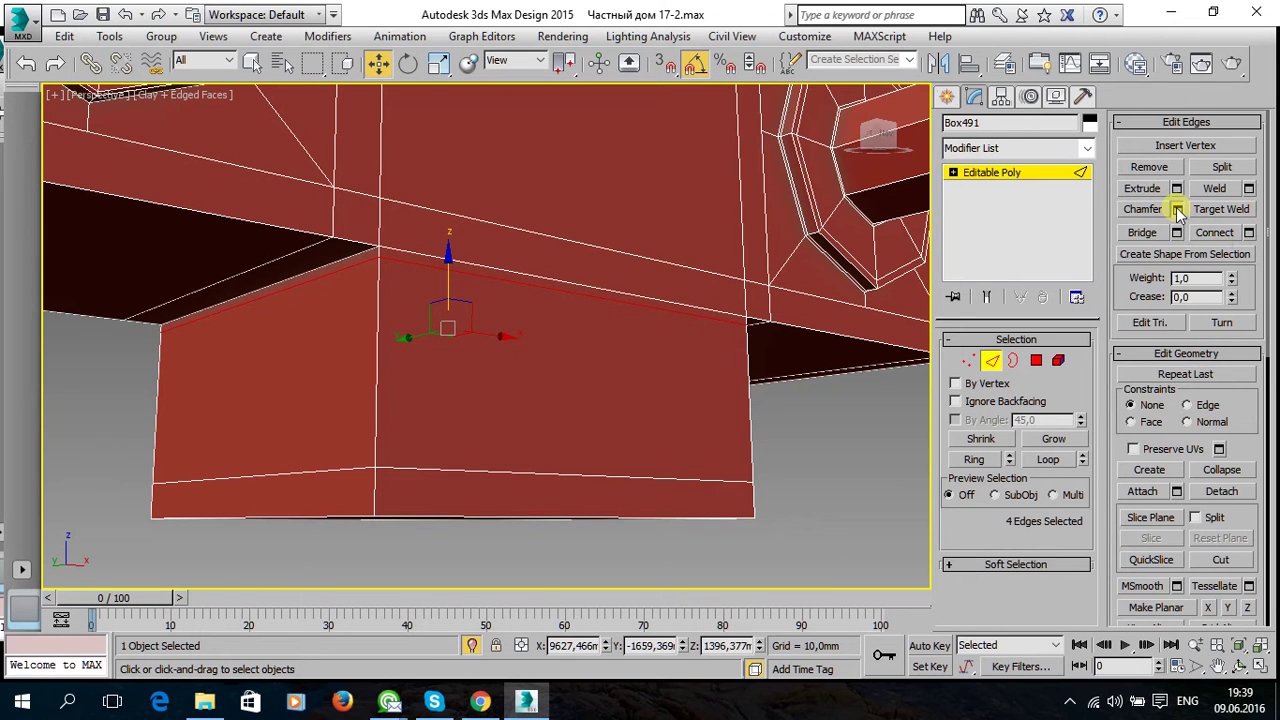
scroll(1218, 540, down, 2)
scroll(1218, 558, down, 4)
scroll(1219, 558, down, 1)
click(1129, 468)
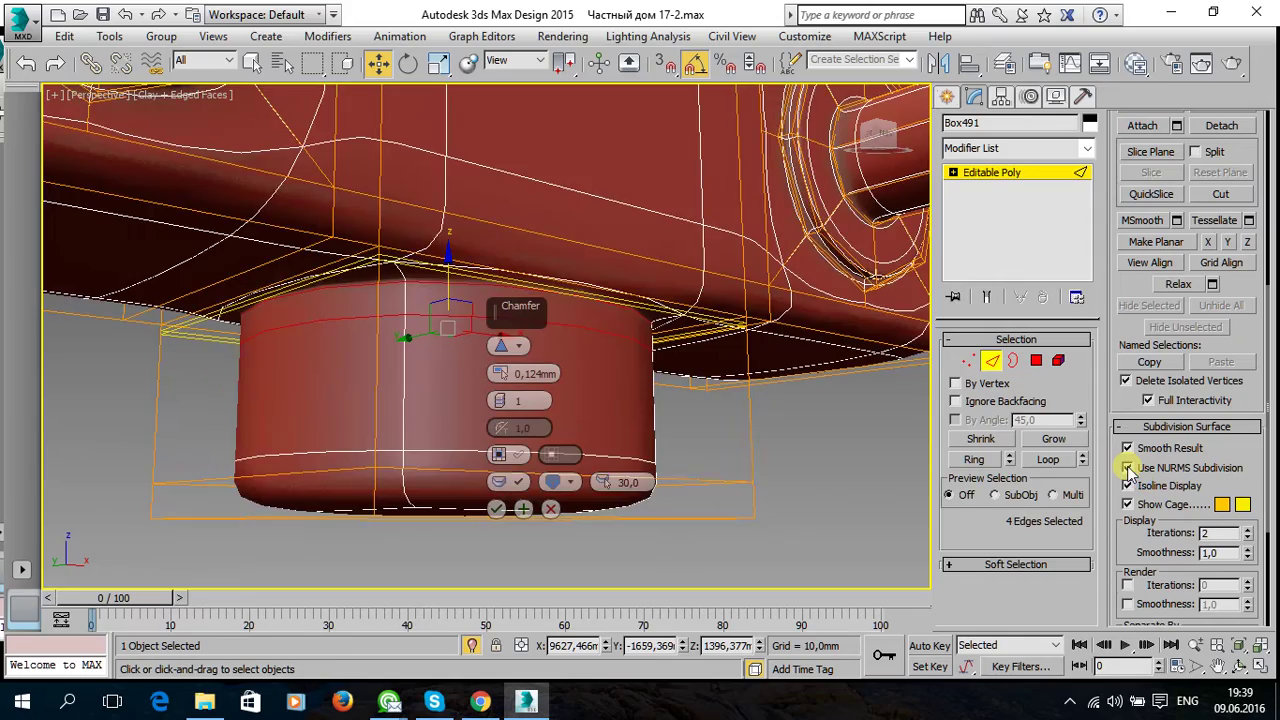
alt+middle_drag(706, 354, 752, 340)
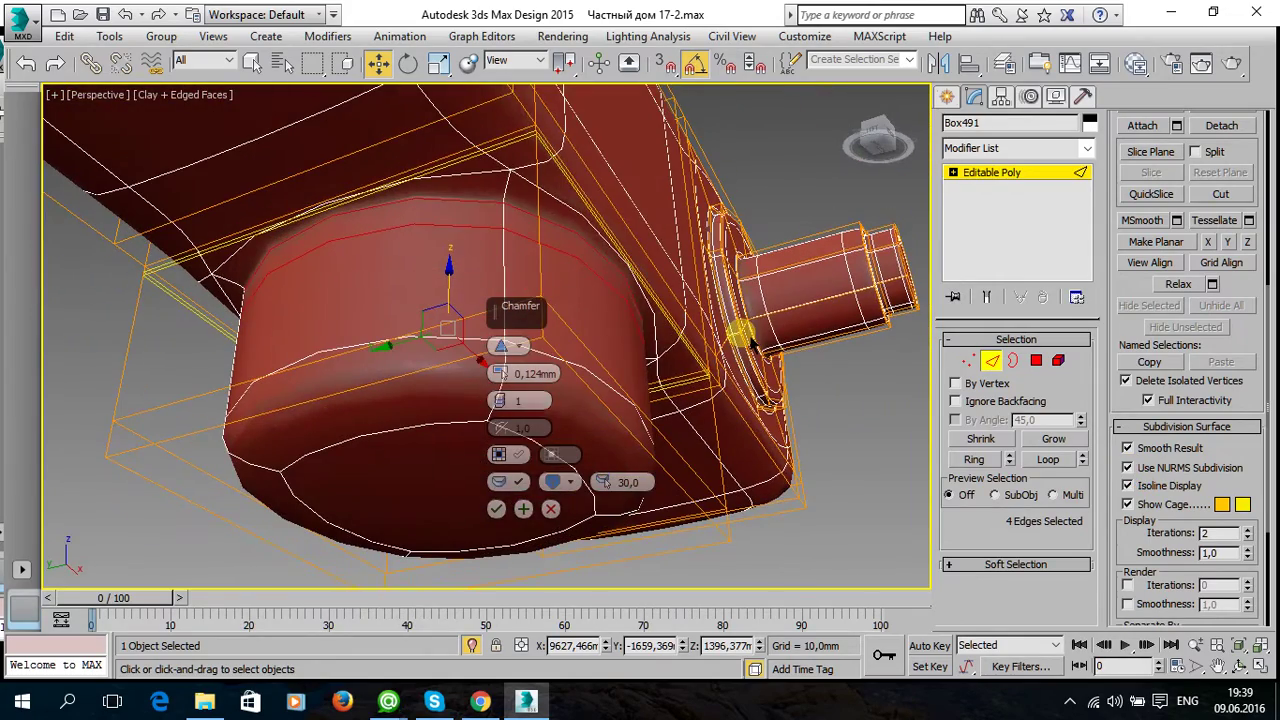
click(497, 508)
Clear the edge selection, exit edge editing and orbit around the smoothed part.
click(776, 296)
alt+middle_drag(777, 297, 669, 354)
click(1012, 172)
click(891, 400)
mouse_move(891, 400)
alt+middle_down()
mouse_move(851, 406)
mouse_move(694, 337)
mouse_move(780, 298)
mouse_move(857, 337)
mouse_move(509, 371)
mouse_move(606, 403)
mouse_move(664, 466)
alt+middle_up()
Frame and select Box491, then turn off NURMS smoothing to expose the low-poly cage.
scroll(664, 466, down, 3)
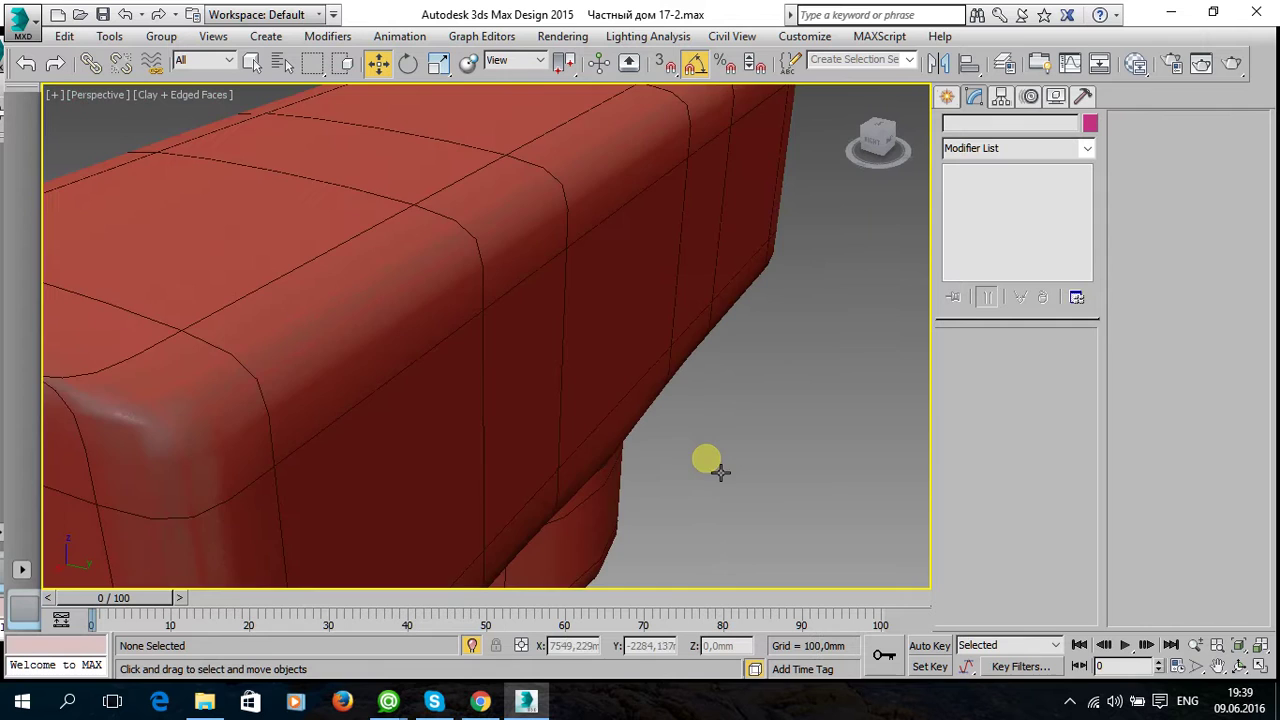
scroll(660, 466, down, 10)
drag(664, 408, 323, 248)
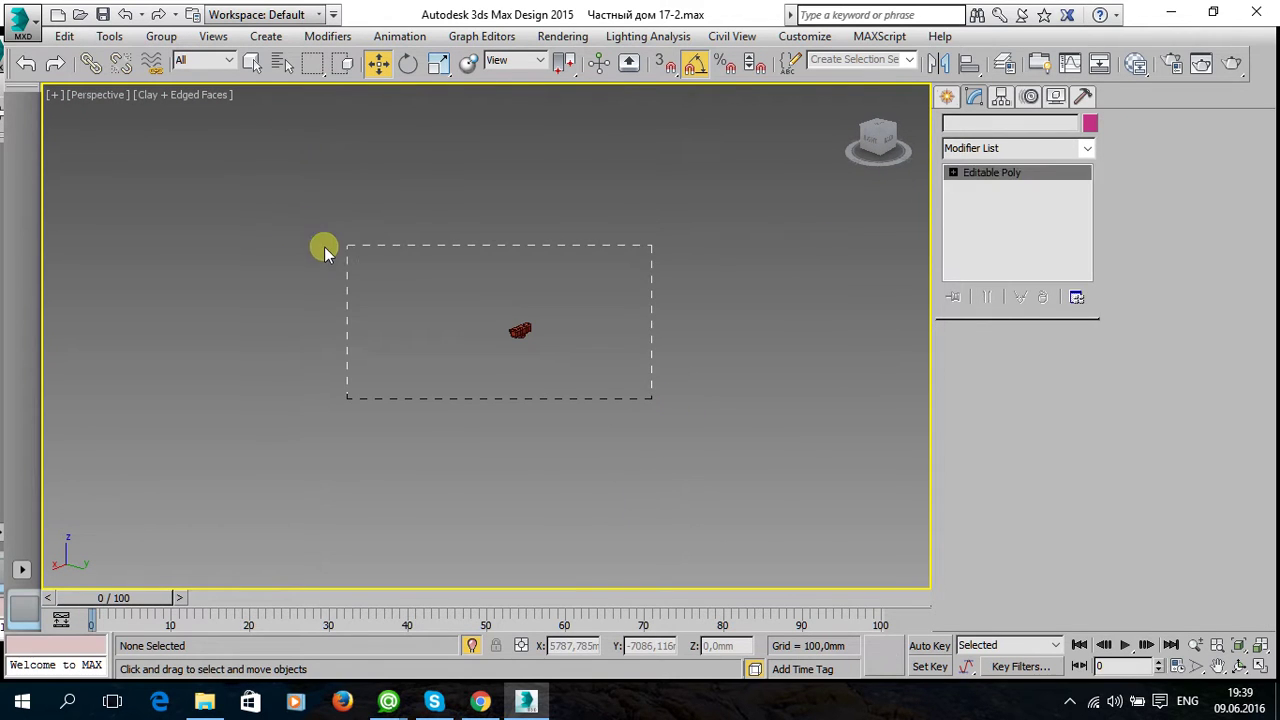
key(z)
click(663, 434)
scroll(580, 432, down, 2)
mouse_move(590, 440)
alt+middle_down()
mouse_move(726, 431)
mouse_move(820, 380)
mouse_move(563, 420)
alt+middle_up()
click(563, 420)
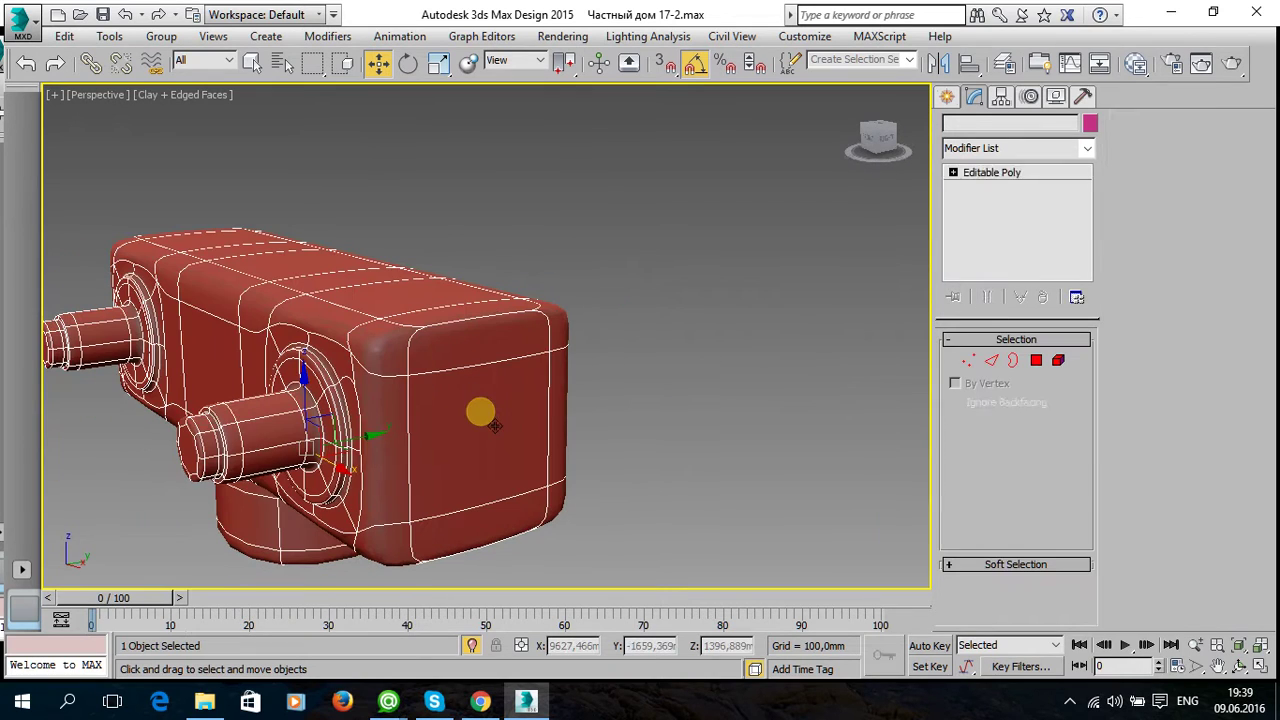
scroll(1125, 540, down, 1)
click(1128, 574)
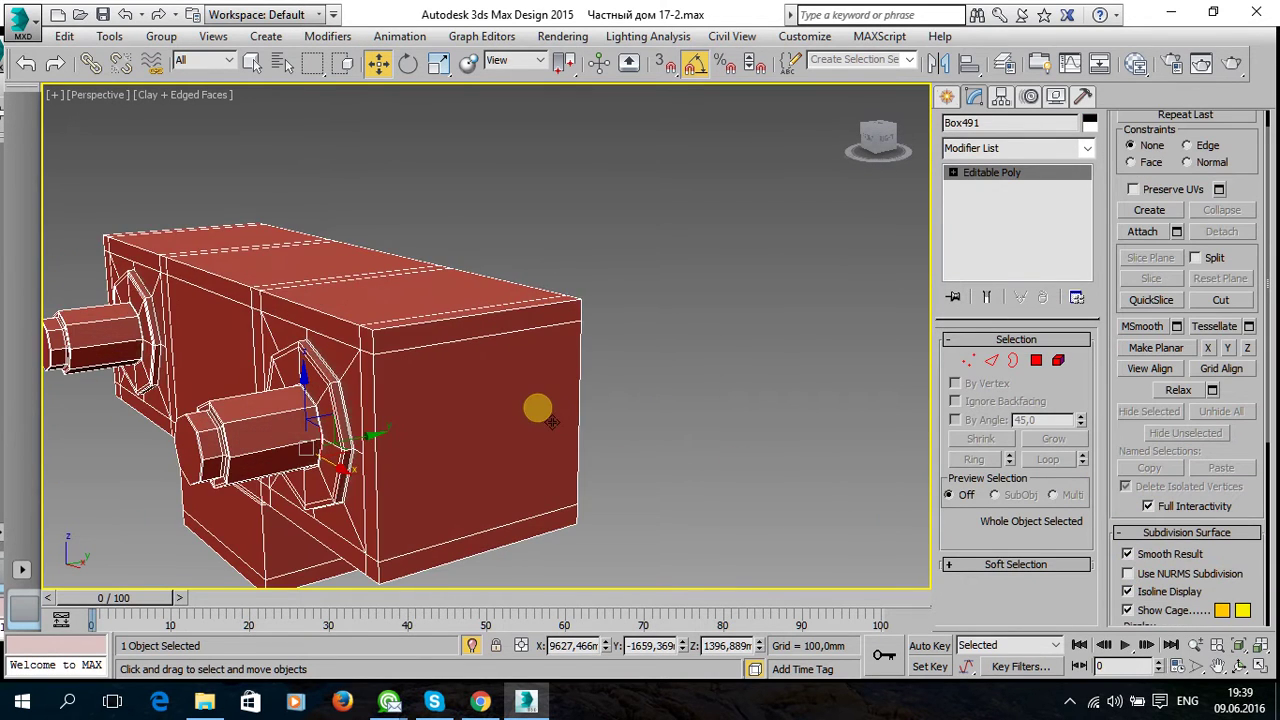
alt+middle_drag(534, 408, 559, 403)
At edge level, select the edges at the part's end corners and extend them into loops.
click(990, 361)
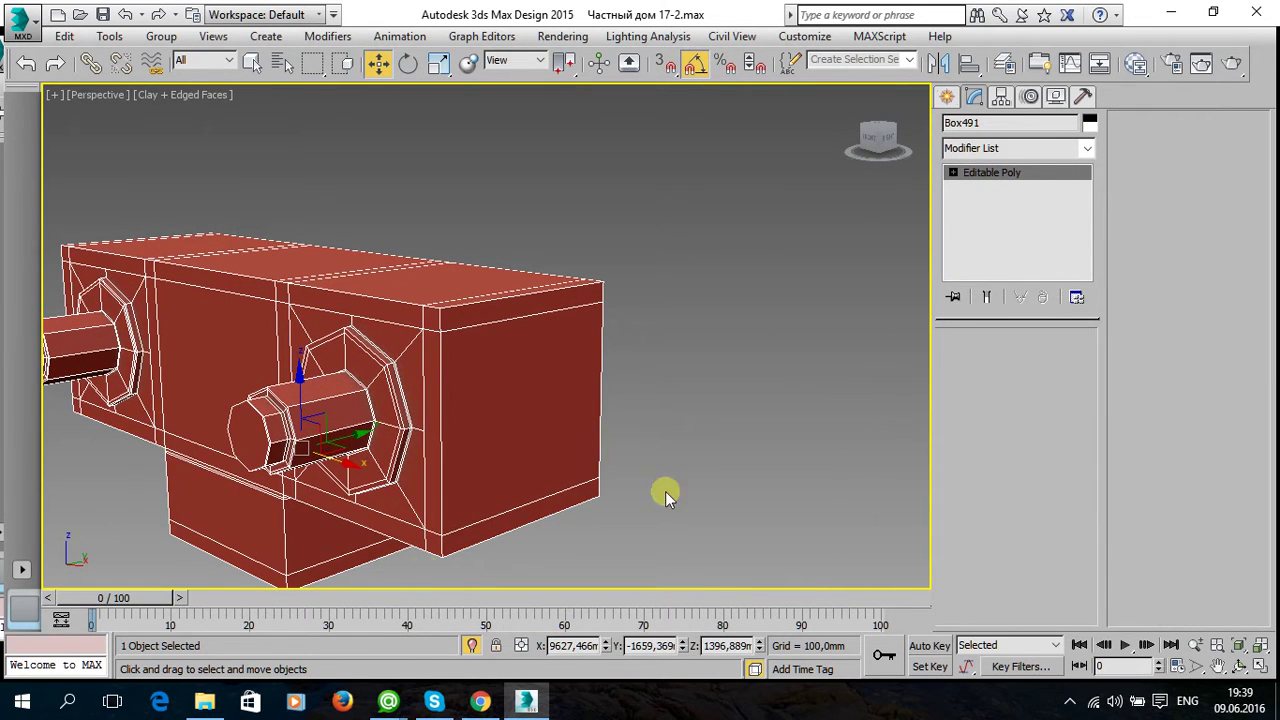
click(442, 490)
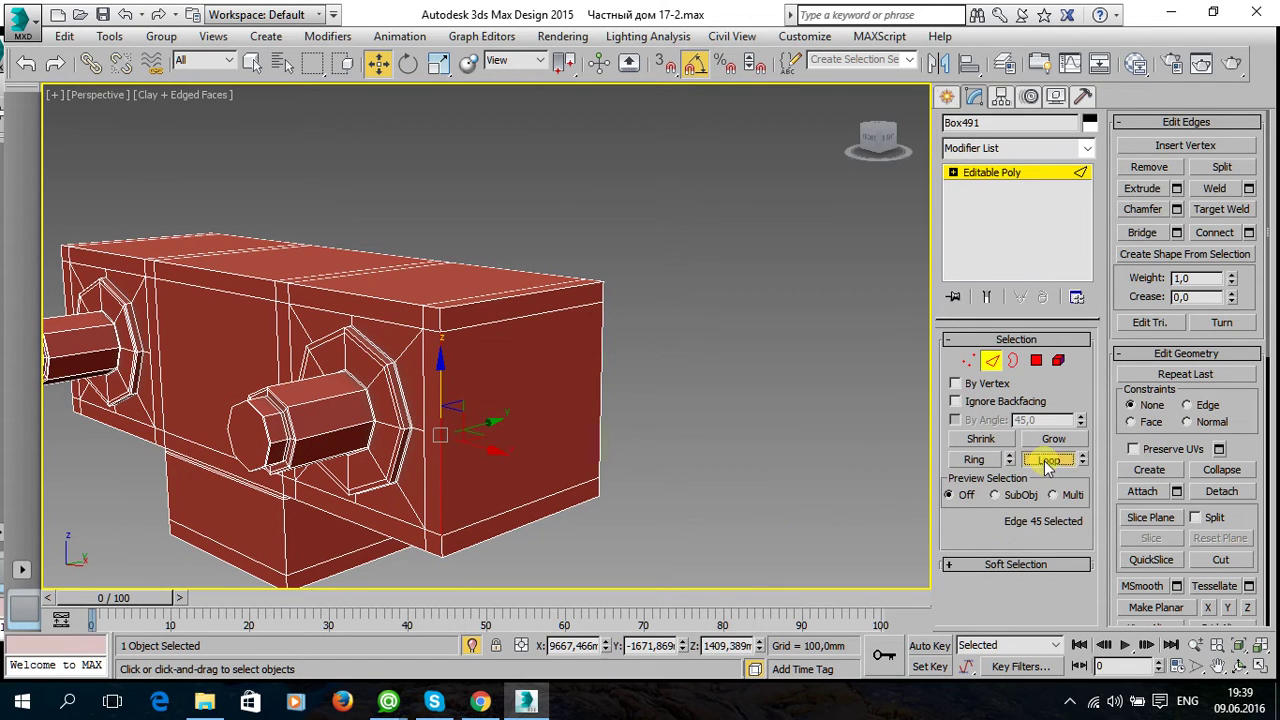
mouse_move(459, 484)
alt+middle_down()
mouse_move(375, 497)
mouse_move(571, 478)
mouse_move(584, 493)
alt+middle_up()
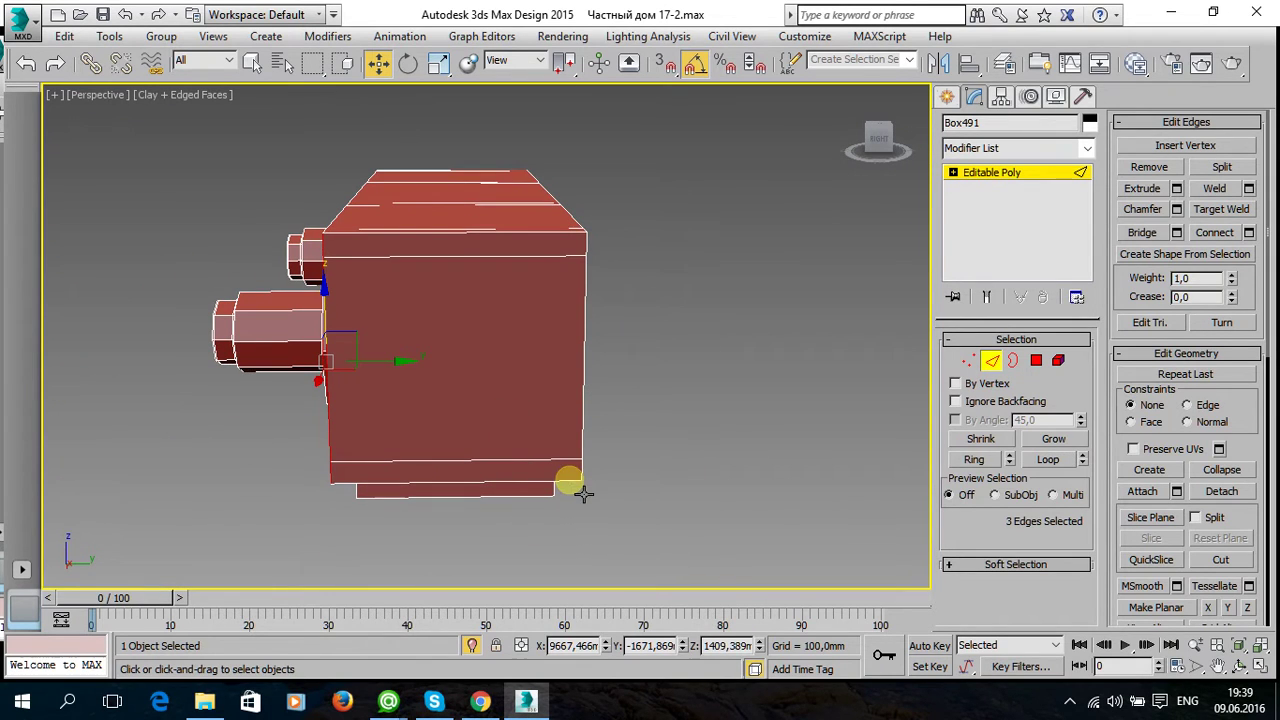
double_click(580, 468)
click(1049, 459)
mouse_move(720, 423)
alt+middle_down()
mouse_move(566, 406)
mouse_move(763, 420)
mouse_move(368, 424)
mouse_move(679, 440)
mouse_move(615, 462)
mouse_move(538, 327)
mouse_move(618, 512)
alt+middle_up()
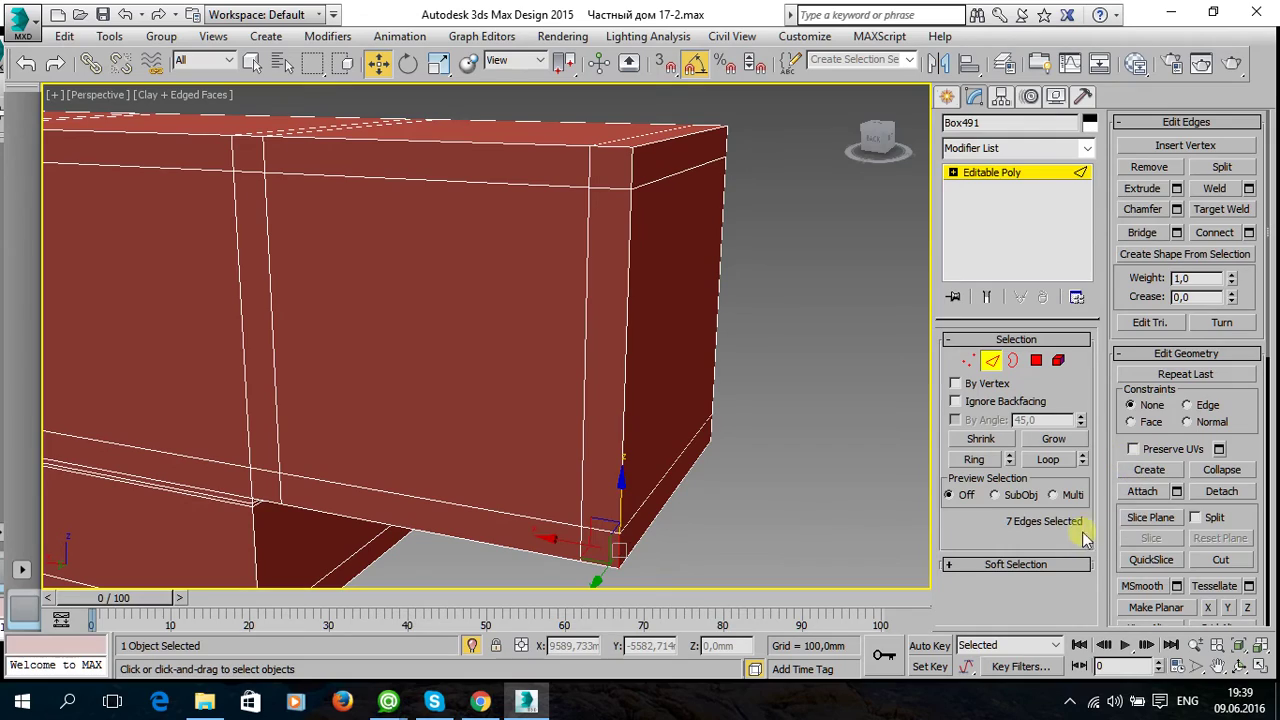
click(1053, 466)
mouse_move(703, 434)
alt+middle_down()
mouse_move(580, 443)
mouse_move(503, 374)
mouse_move(372, 395)
mouse_move(640, 328)
mouse_move(508, 380)
mouse_move(437, 374)
alt+middle_up()
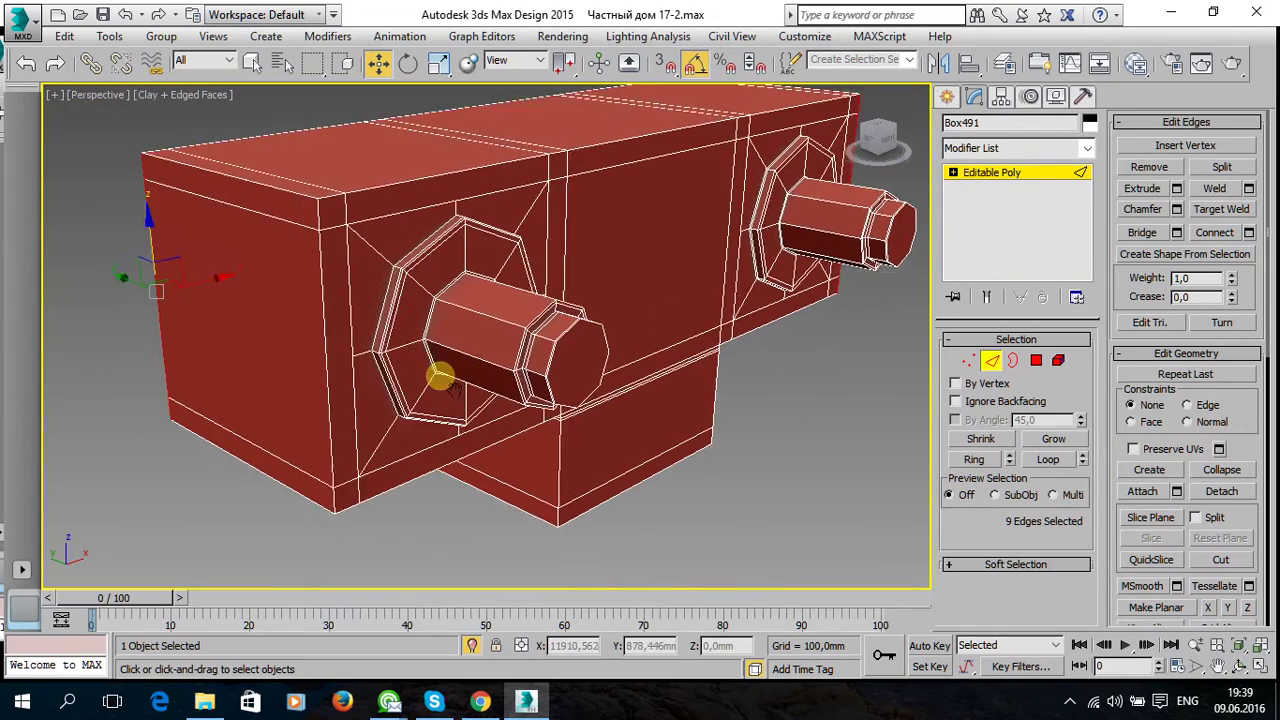
scroll(357, 500, up, 5)
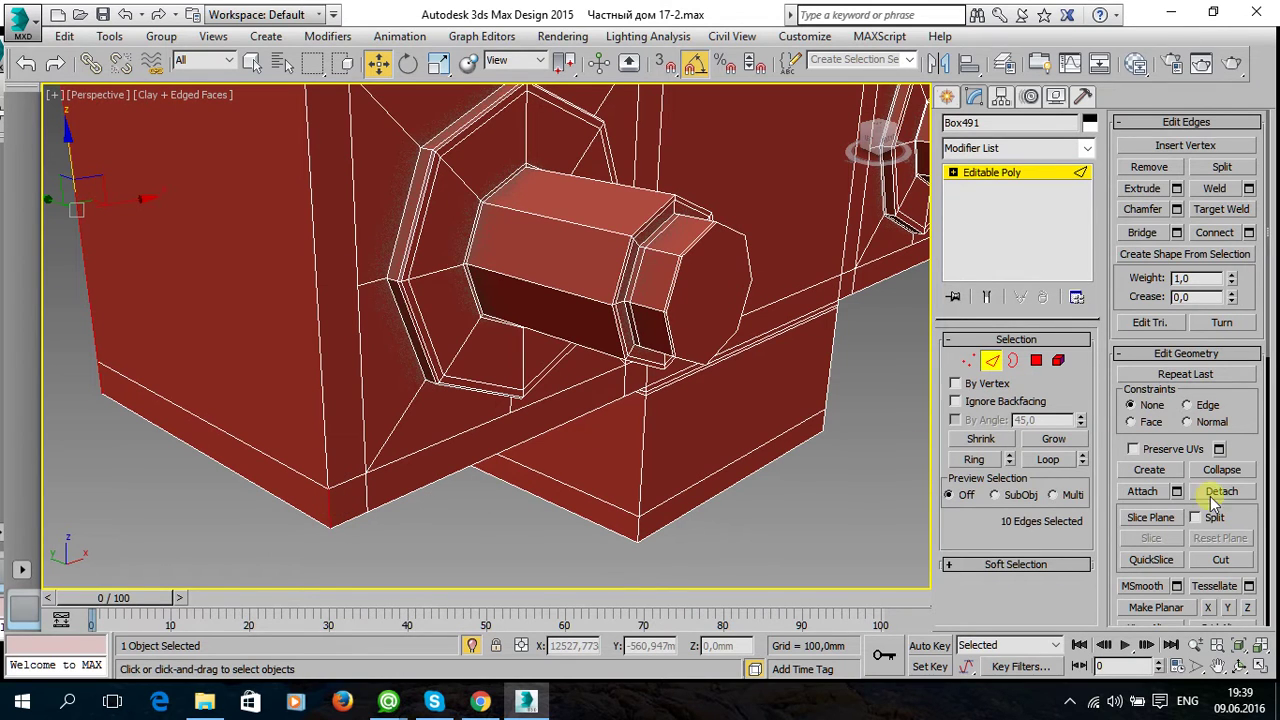
click(1032, 466)
mouse_move(546, 306)
alt+middle_down()
mouse_move(443, 391)
mouse_move(543, 403)
alt+middle_up()
scroll(445, 391, down, 3)
Add the top and bottom front edges on both sides and grow them into full loops.
ctrl+click(609, 229)
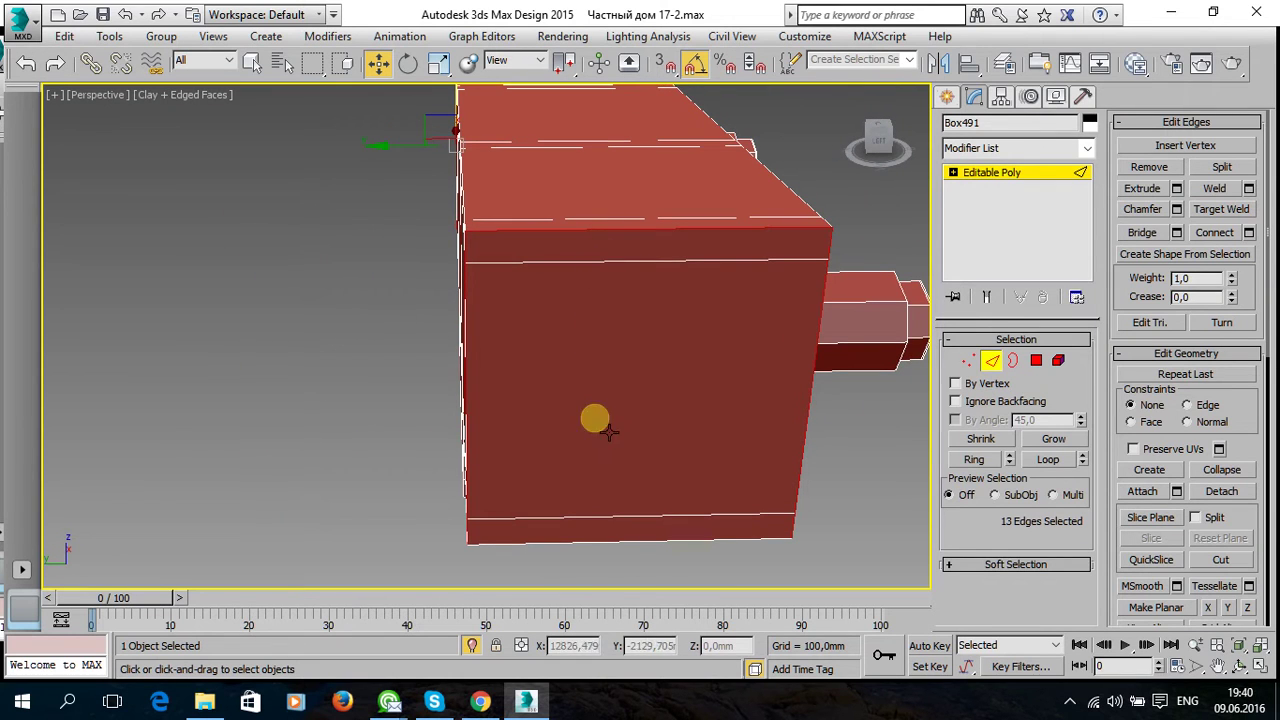
ctrl+click(600, 543)
mouse_move(612, 554)
alt+middle_down()
mouse_move(550, 536)
mouse_move(599, 516)
mouse_move(753, 544)
mouse_move(853, 537)
mouse_move(565, 430)
alt+middle_up()
ctrl+click(584, 397)
ctrl+click(520, 143)
mouse_move(500, 177)
alt+middle_down()
mouse_move(591, 257)
mouse_move(623, 260)
mouse_move(532, 316)
mouse_move(600, 312)
alt+middle_up()
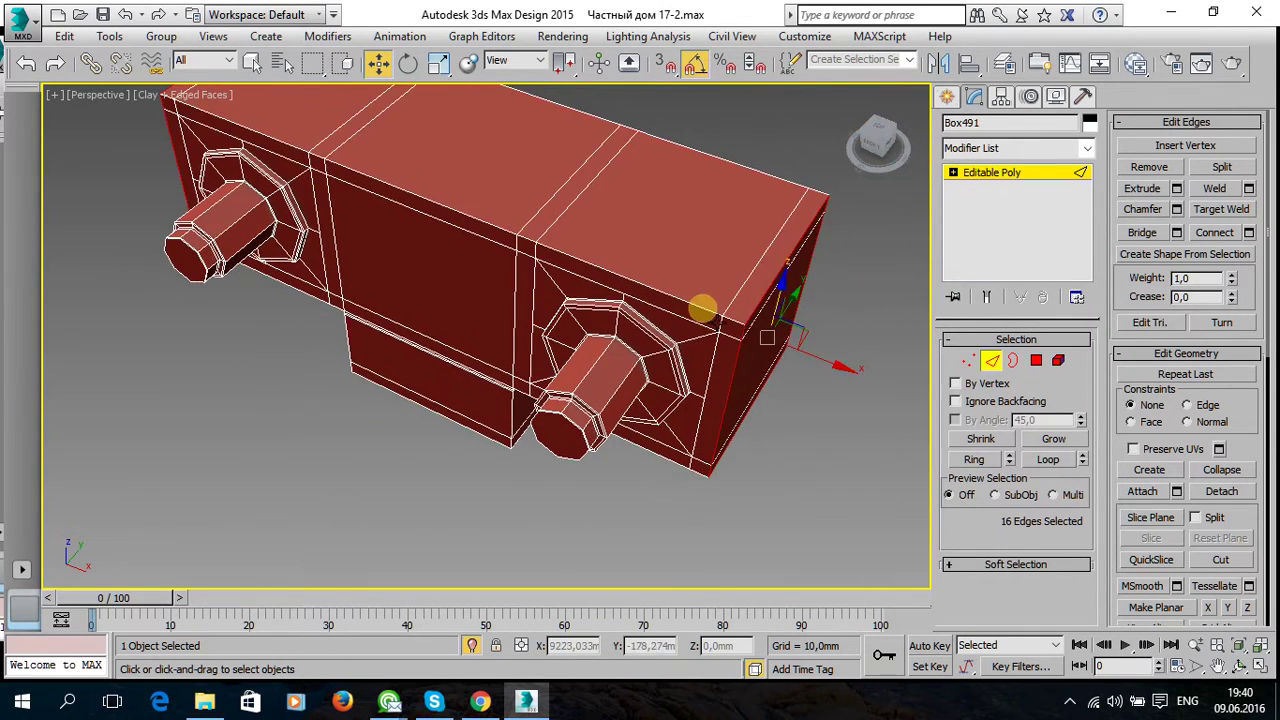
click(1050, 460)
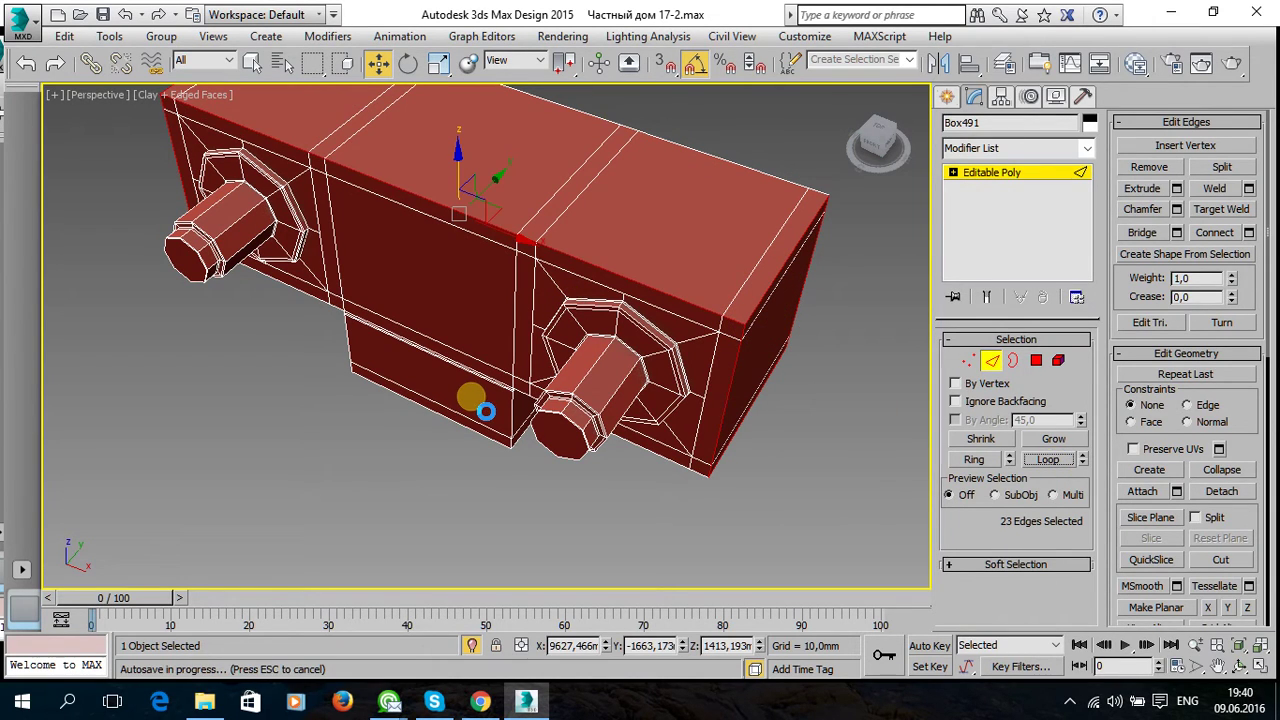
Add edges near the box's far-end corner and underside, extending them into full loops.
key(Escape)
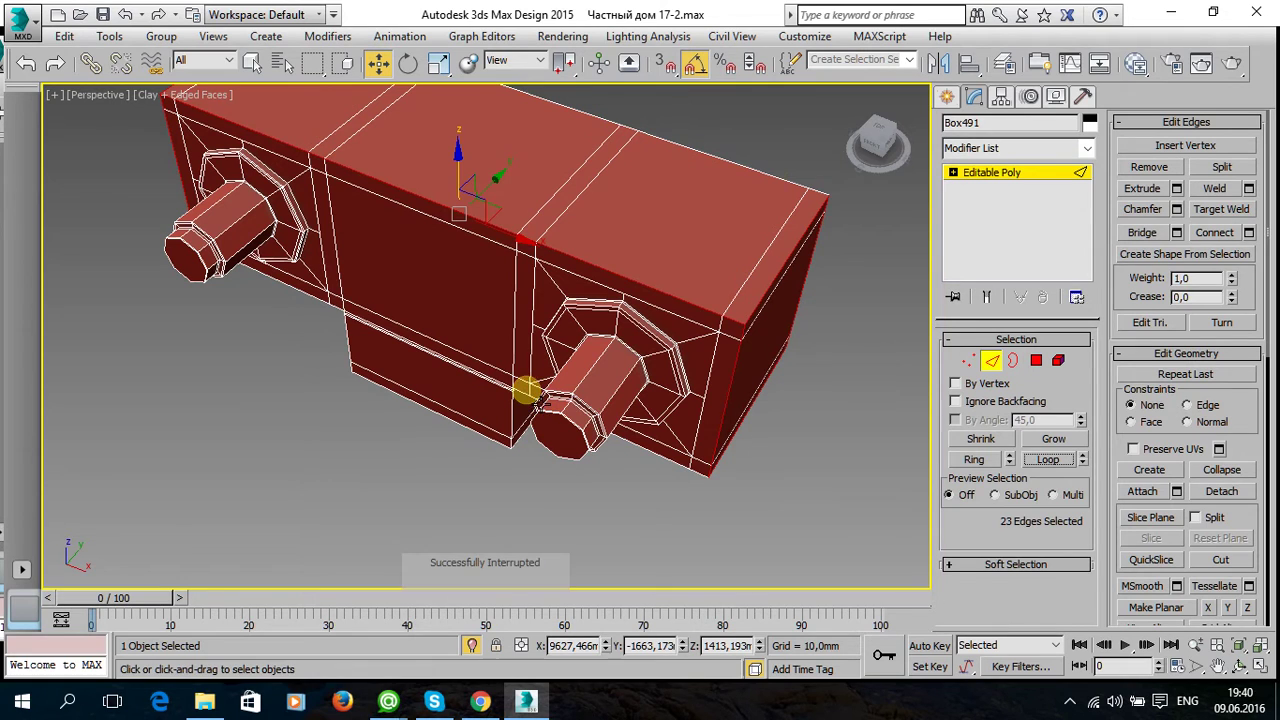
mouse_move(633, 398)
alt+middle_down()
mouse_move(543, 409)
mouse_move(483, 466)
alt+middle_up()
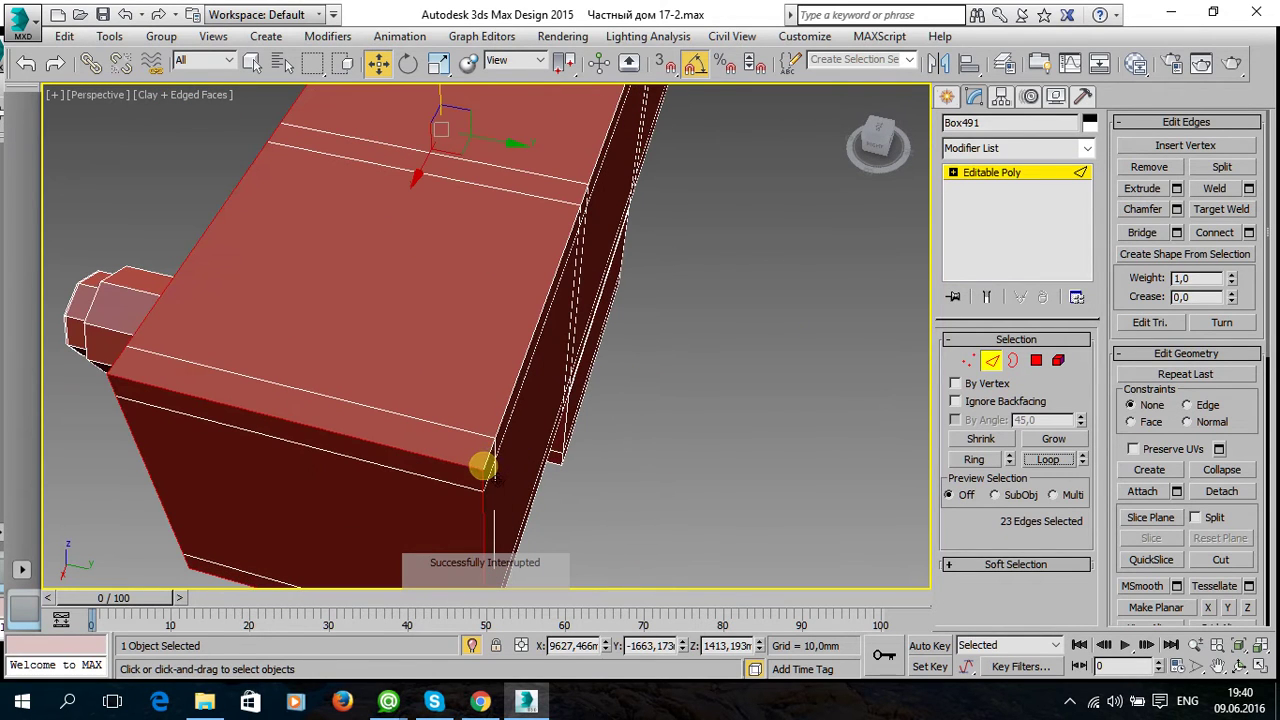
ctrl+click(490, 460)
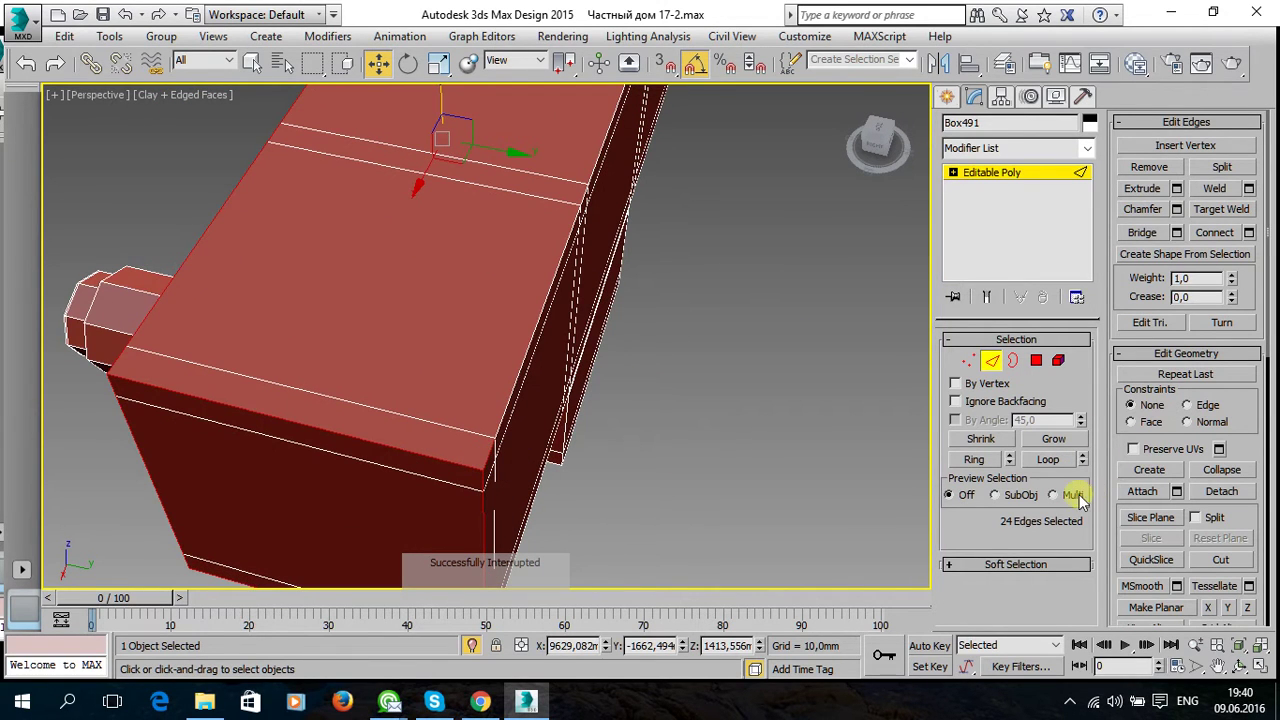
click(1053, 463)
scroll(608, 423, down, 3)
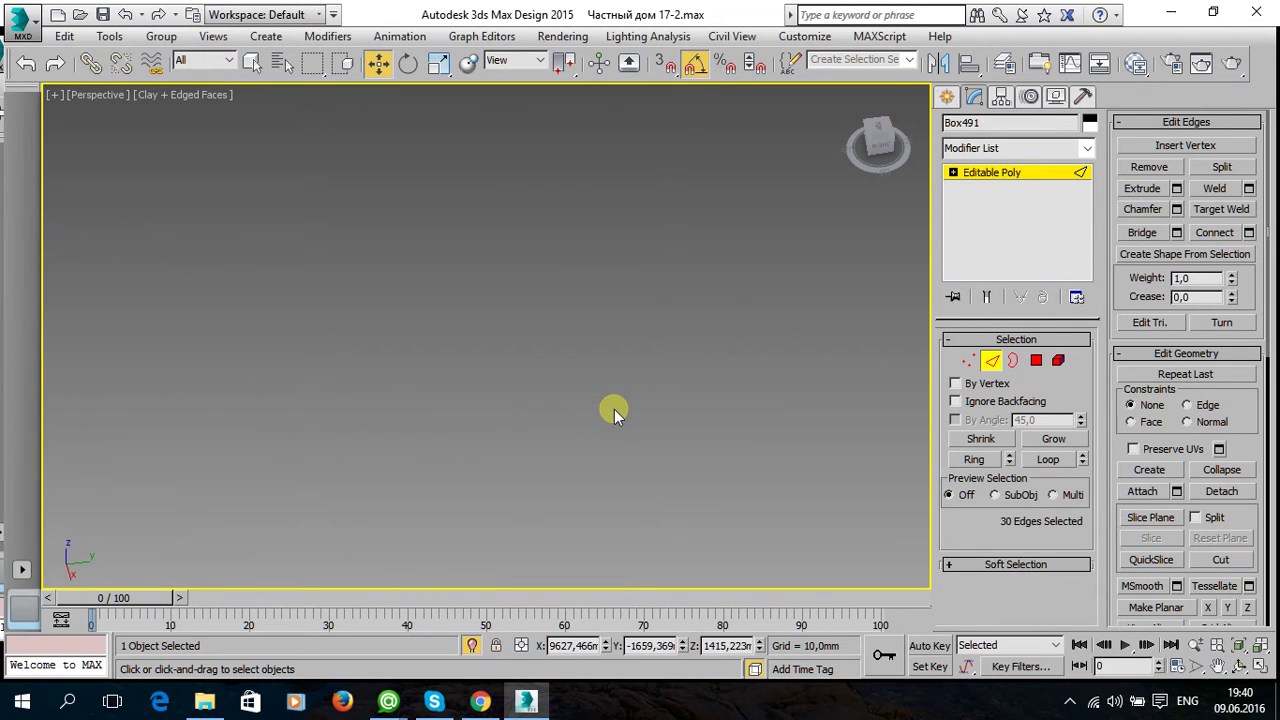
mouse_move(615, 415)
alt+middle_down()
mouse_move(586, 457)
mouse_move(551, 351)
mouse_move(430, 295)
alt+middle_up()
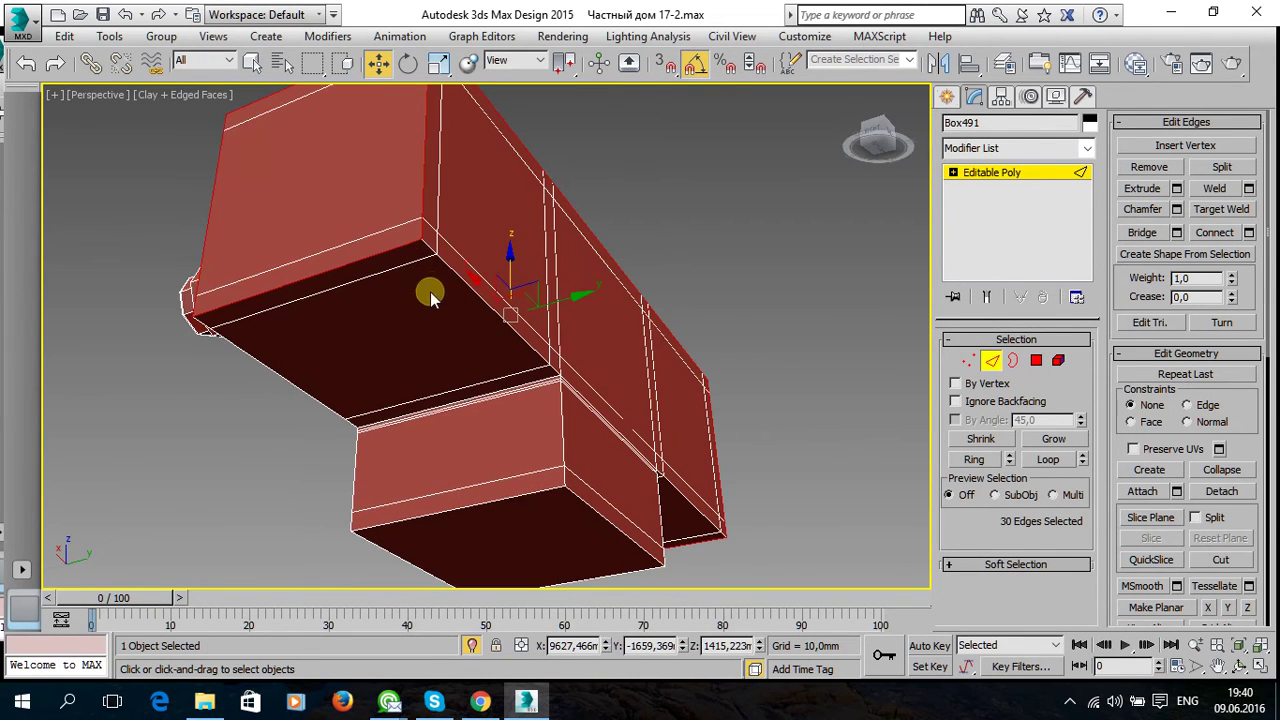
click(1050, 463)
Add corner edges on the front side and underside near the pegs, looping each one.
mouse_move(574, 410)
alt+middle_down()
mouse_move(400, 453)
mouse_move(349, 420)
mouse_move(601, 430)
alt+middle_up()
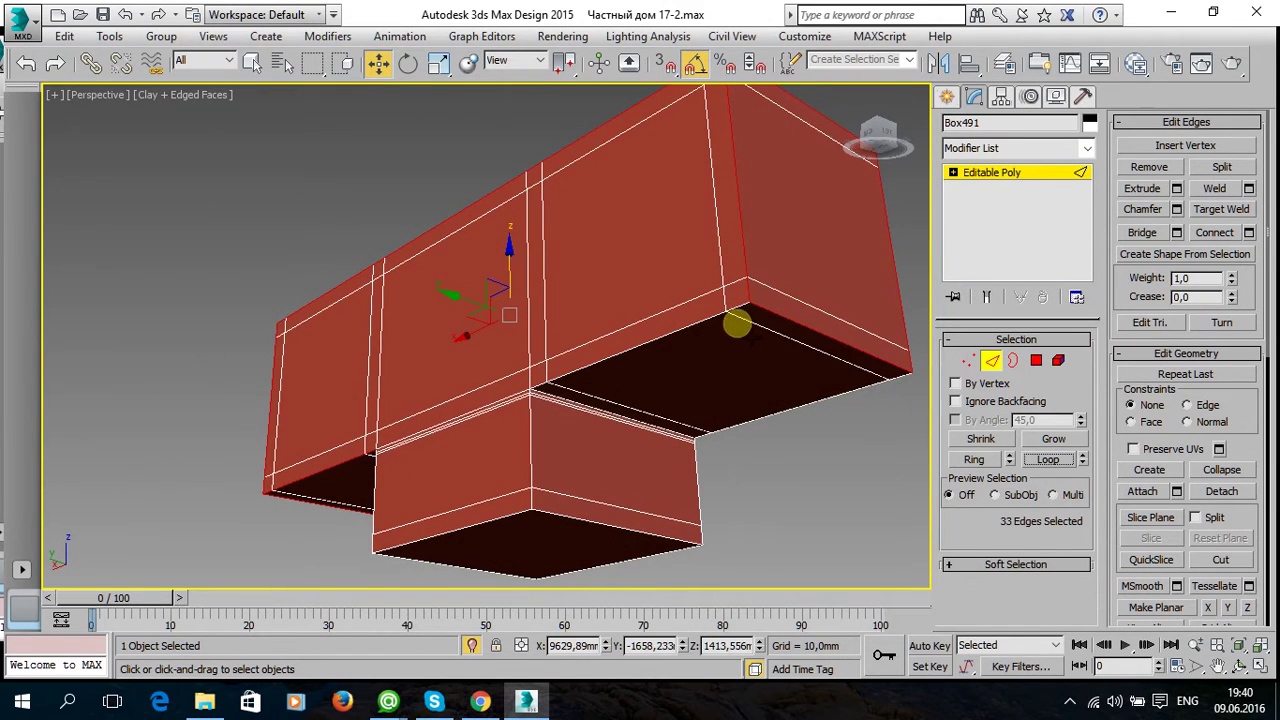
scroll(737, 322, up, 2)
ctrl+click(737, 300)
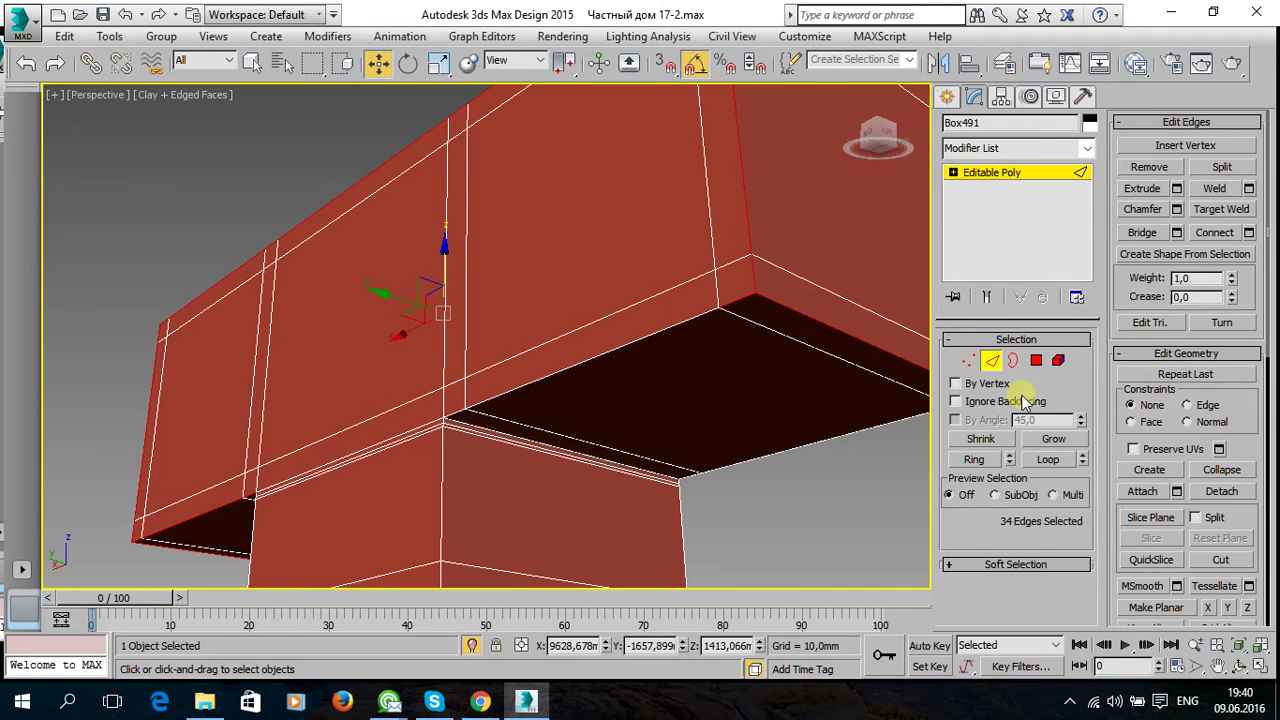
click(1047, 462)
alt+middle_drag(792, 403, 480, 409)
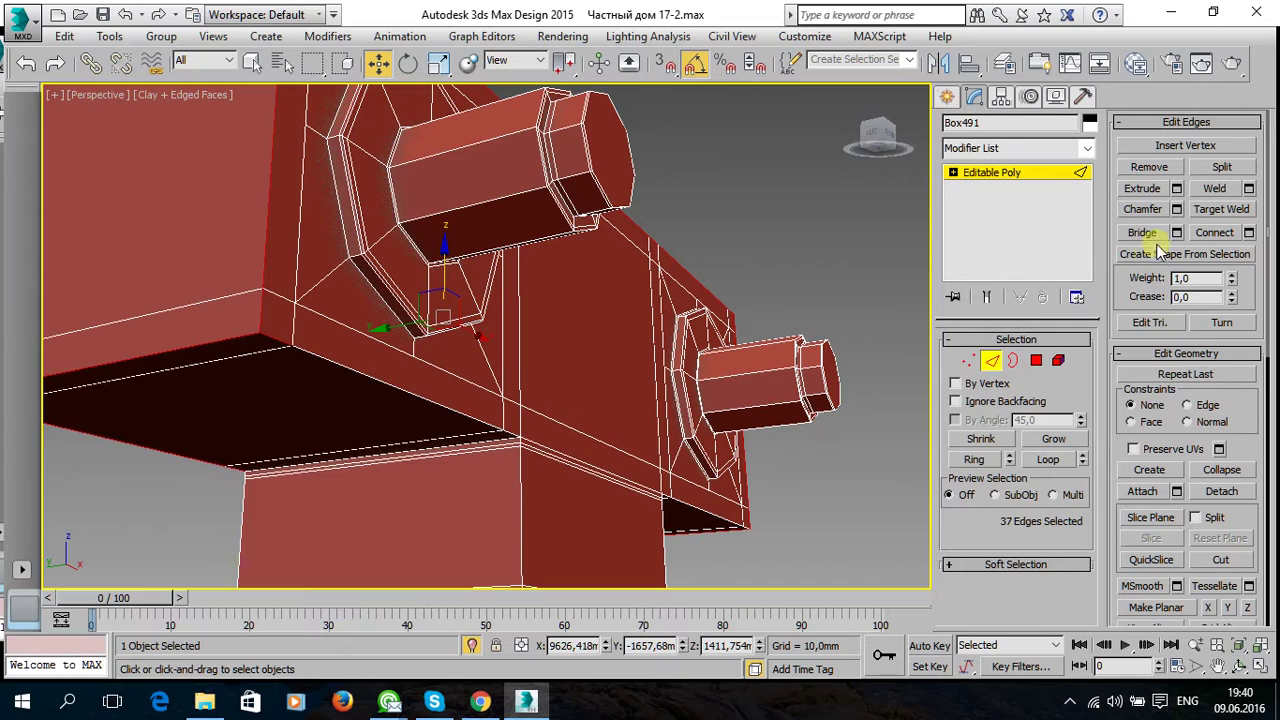
click(1047, 462)
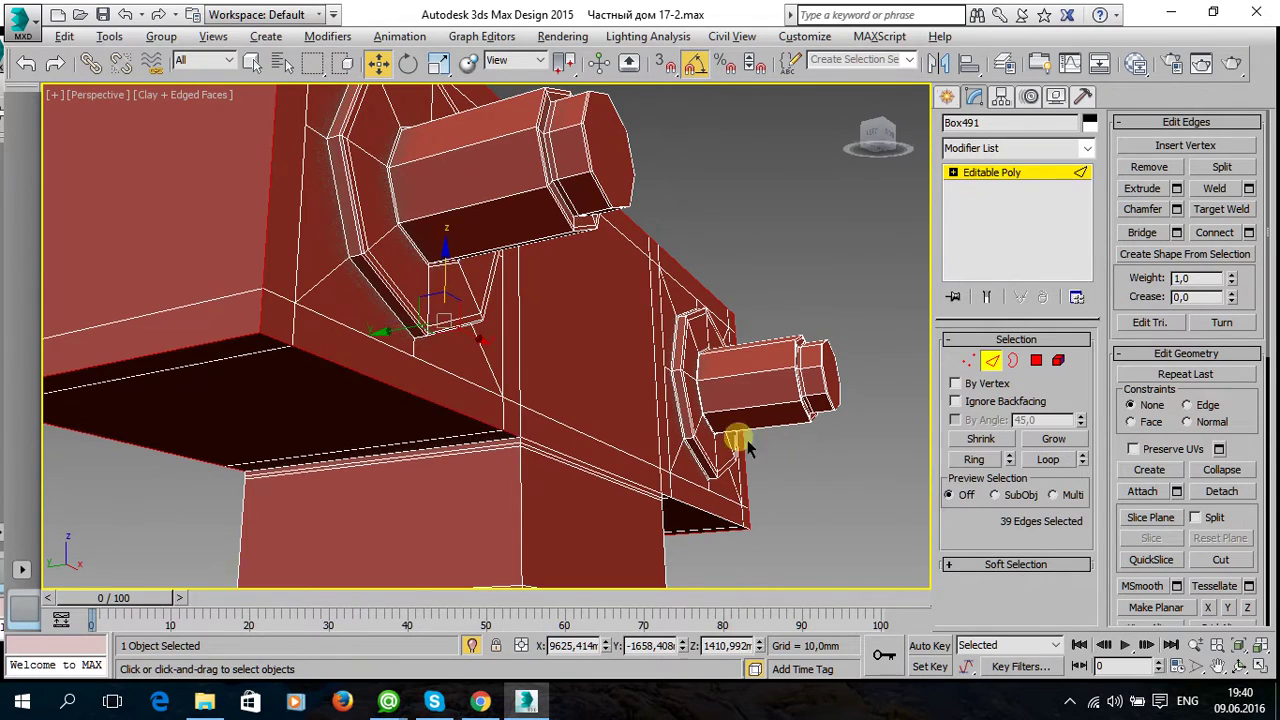
scroll(737, 440, up, 3)
alt+middle_drag(634, 434, 588, 420)
ctrl+click(572, 378)
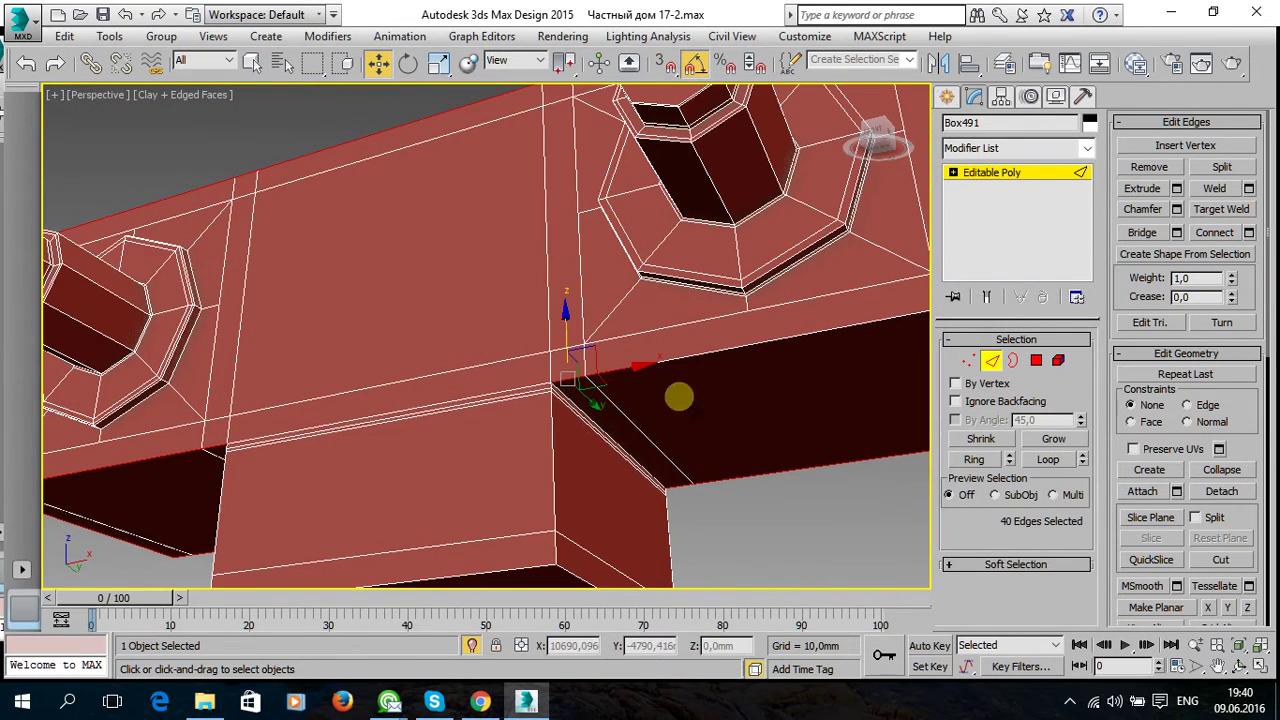
alt+middle_drag(740, 390, 655, 397)
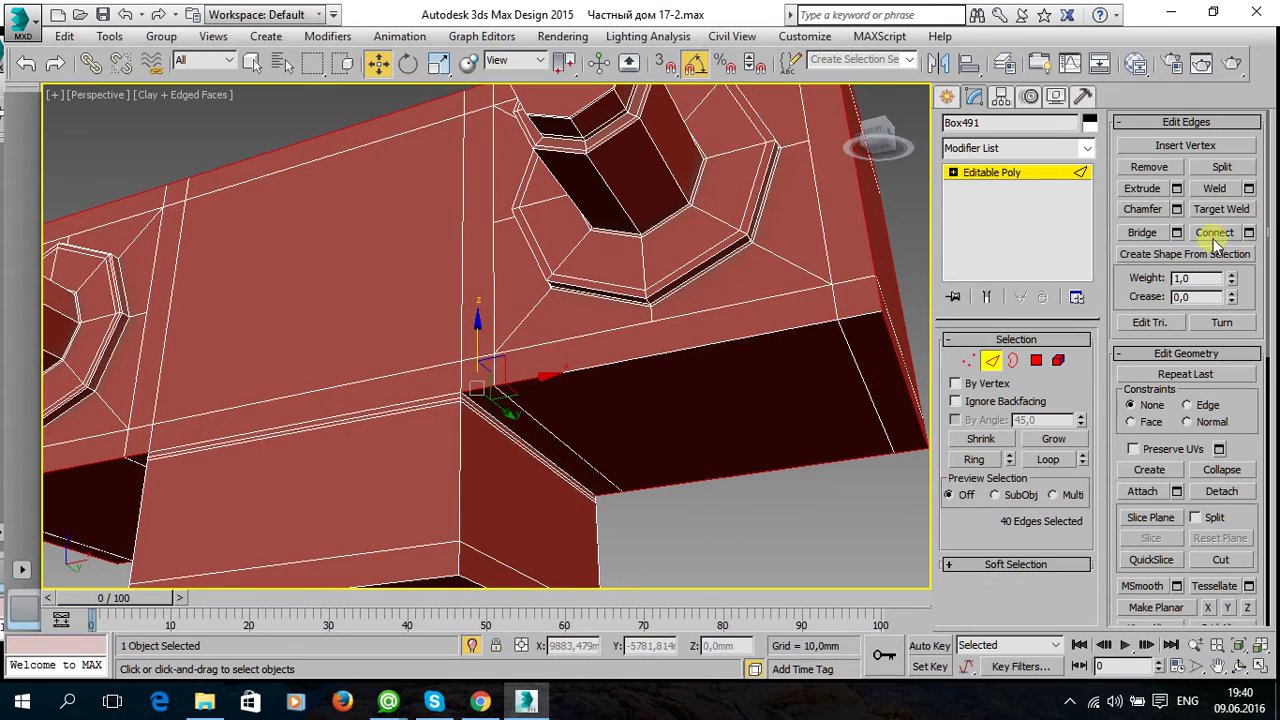
click(1060, 465)
Preview NURMS smoothing and chamfer the 42 selected edges by 0,124 mm with 1 segment.
alt+middle_drag(754, 400, 771, 480)
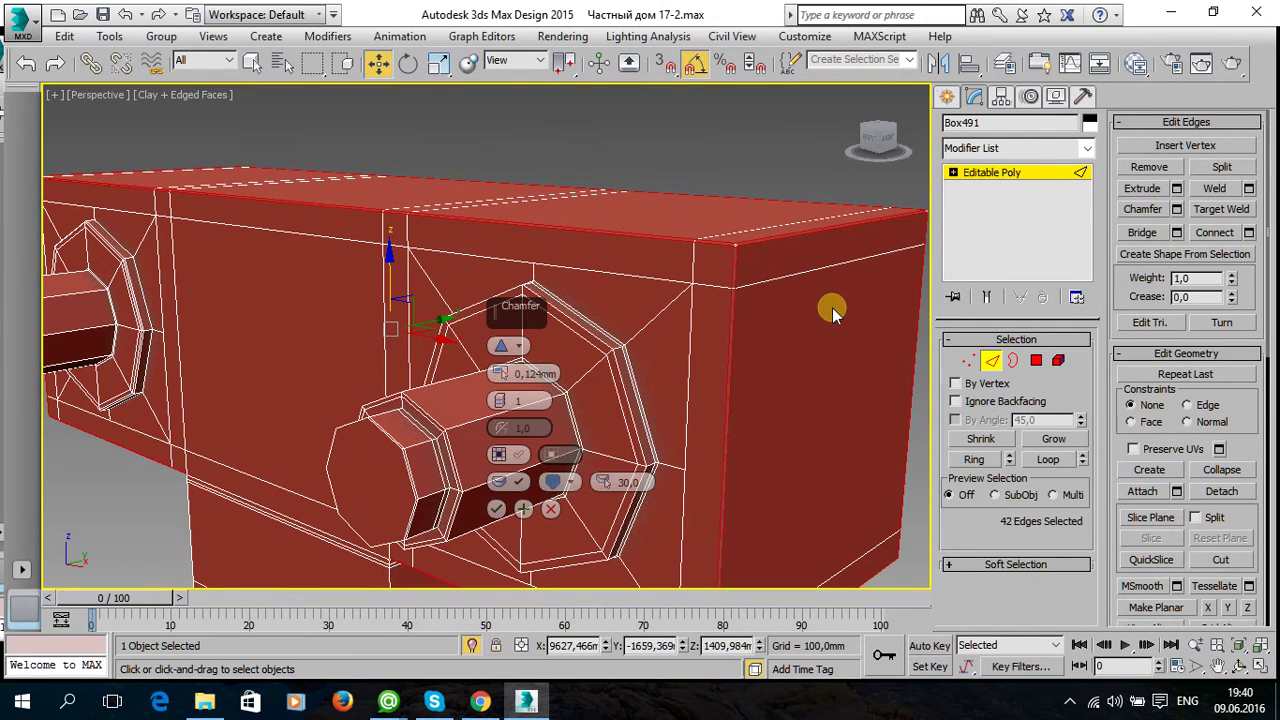
scroll(1124, 462, down, 2)
scroll(1140, 475, down, 5)
scroll(1153, 487, down, 2)
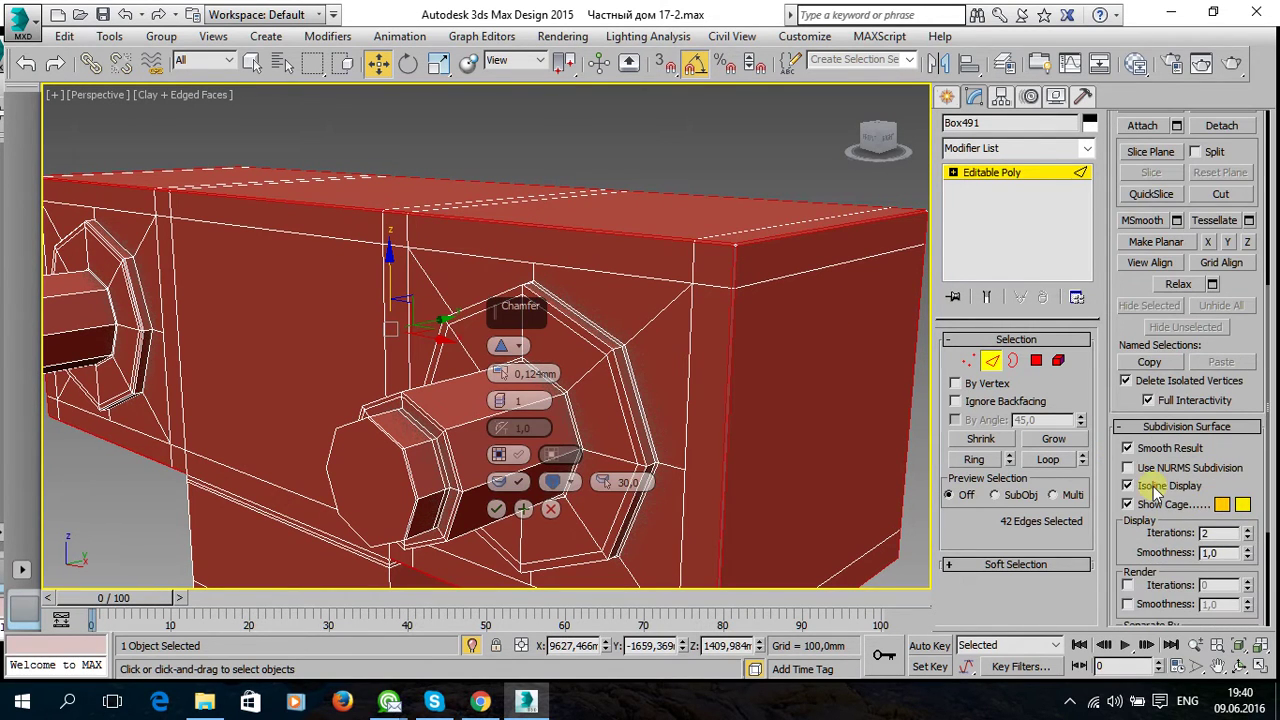
click(1129, 468)
alt+middle_drag(824, 383, 816, 400)
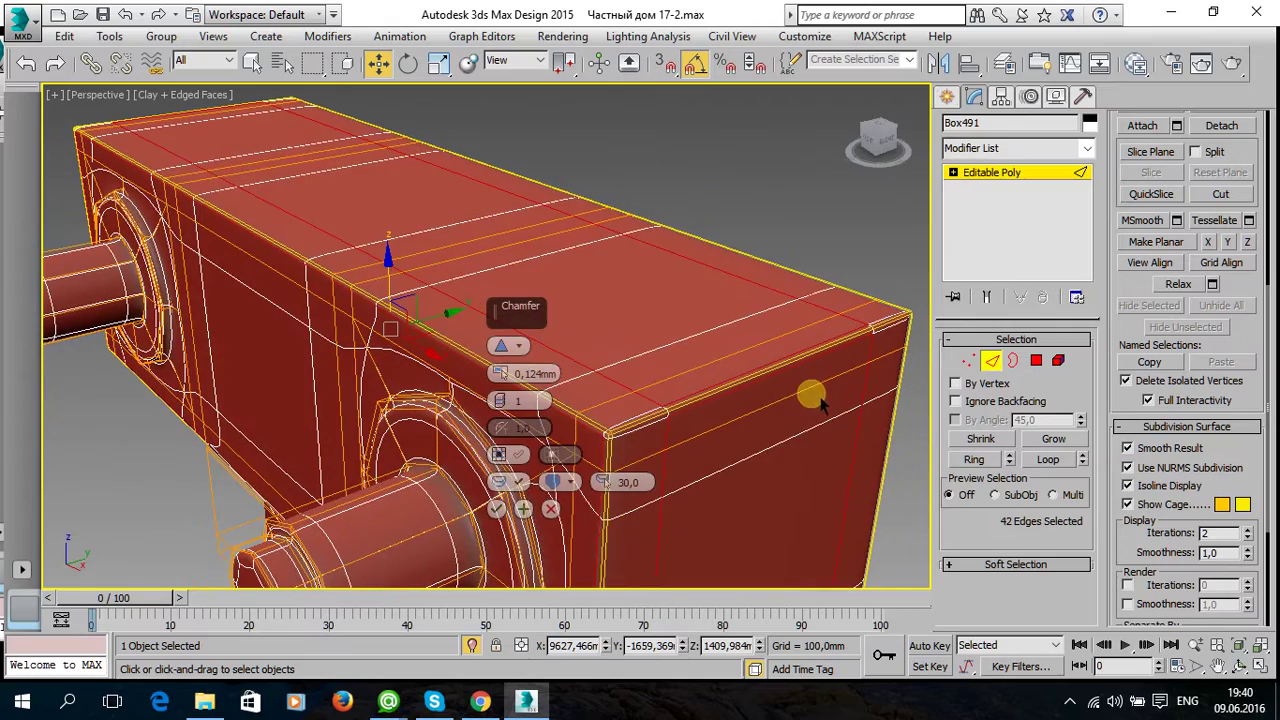
mouse_move(680, 392)
alt+middle_down()
mouse_move(770, 360)
mouse_move(852, 392)
alt+middle_up()
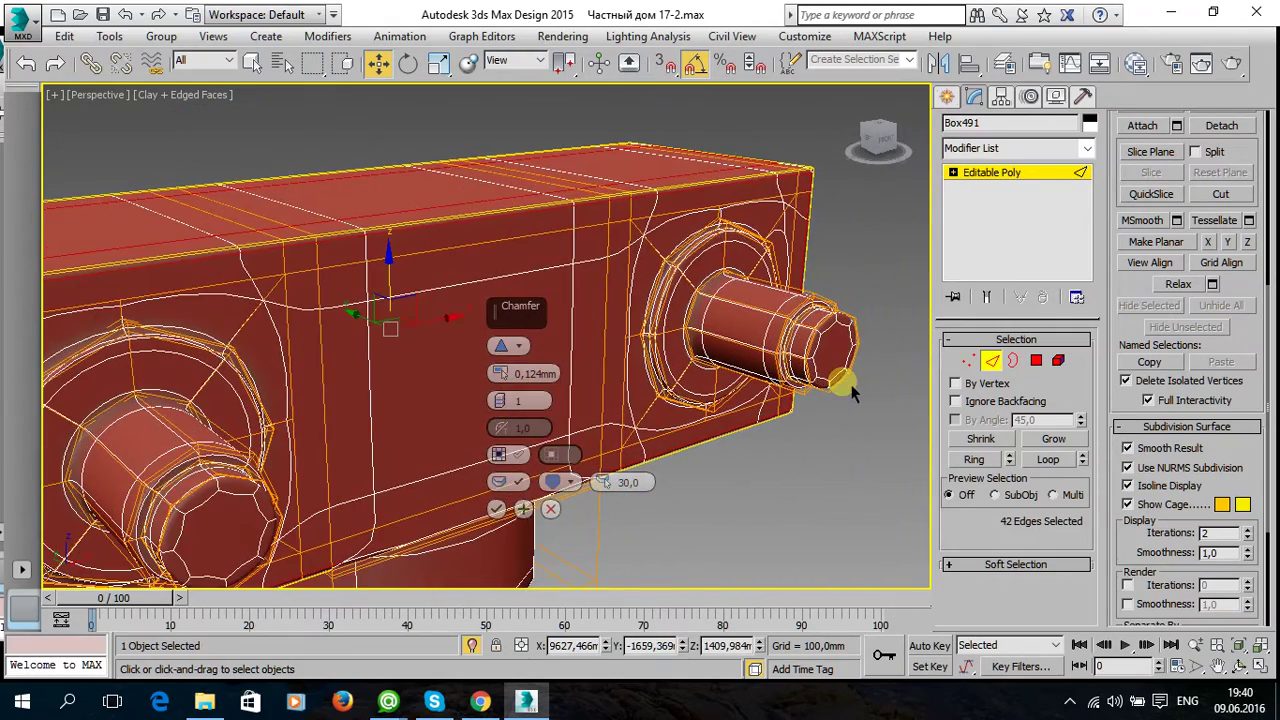
click(496, 508)
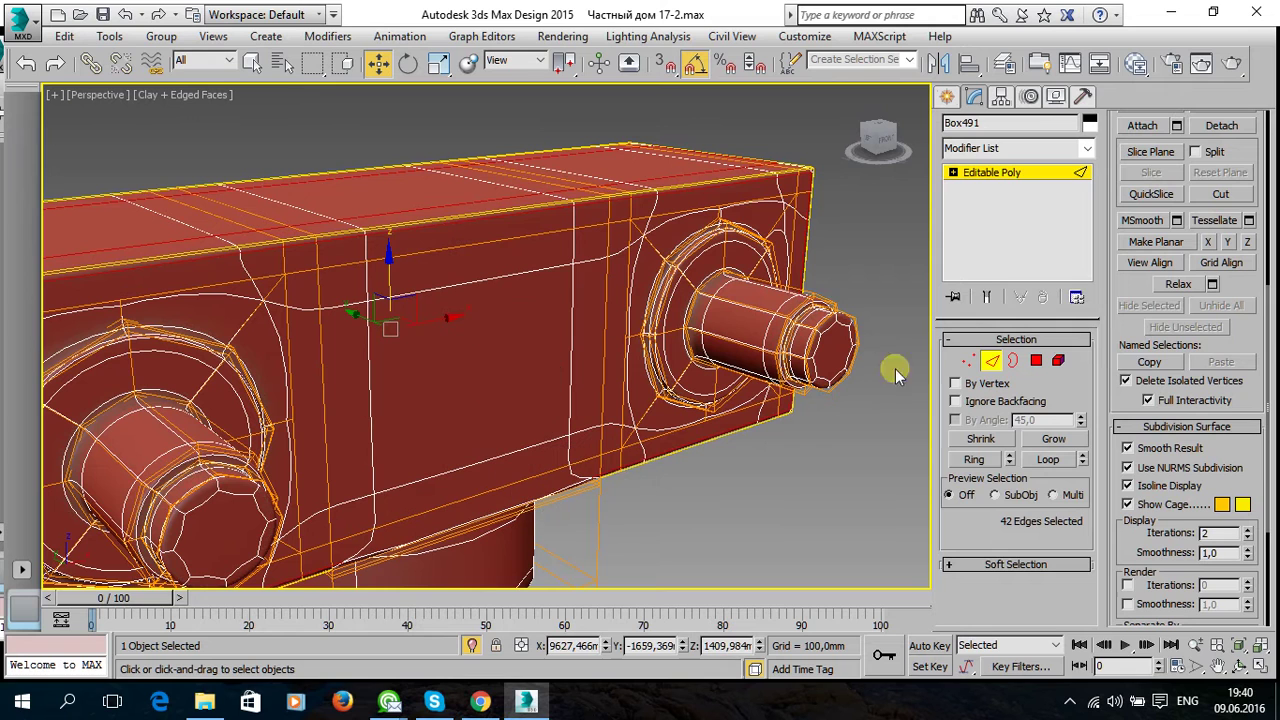
click(814, 523)
alt+middle_drag(626, 451, 780, 425)
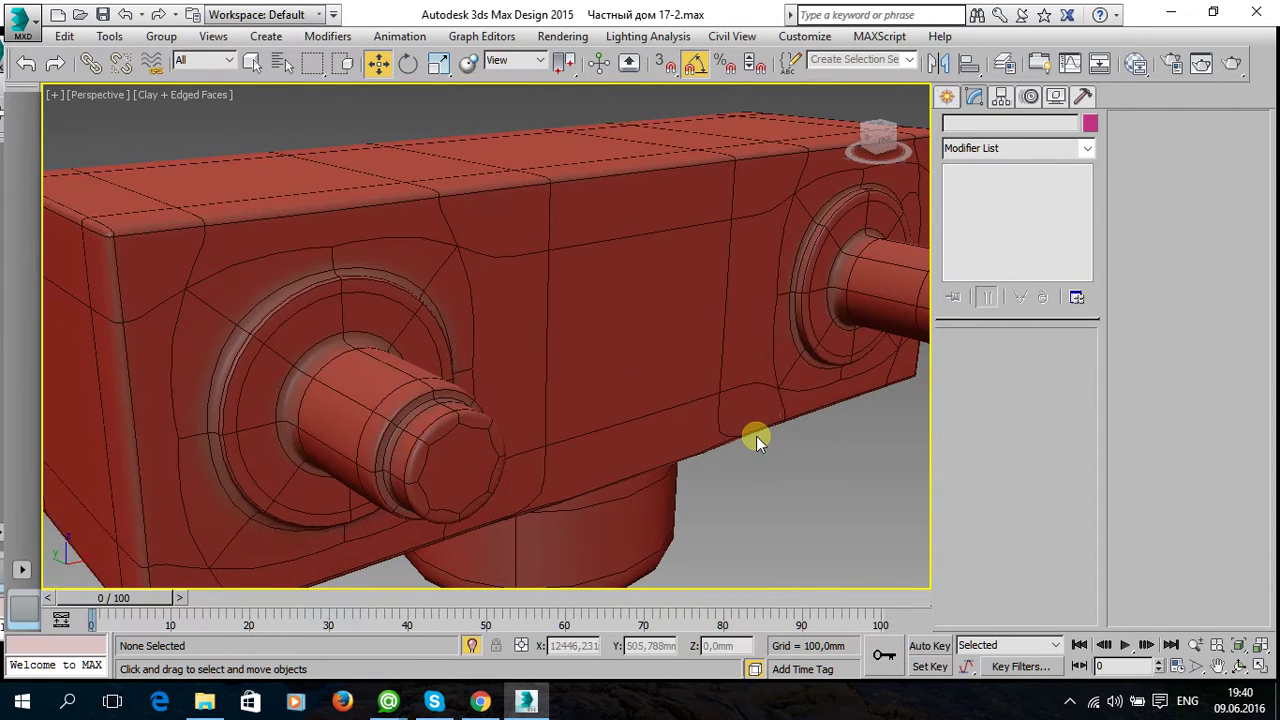
key(F4)
scroll(770, 440, down, 10)
drag(813, 468, 665, 392)
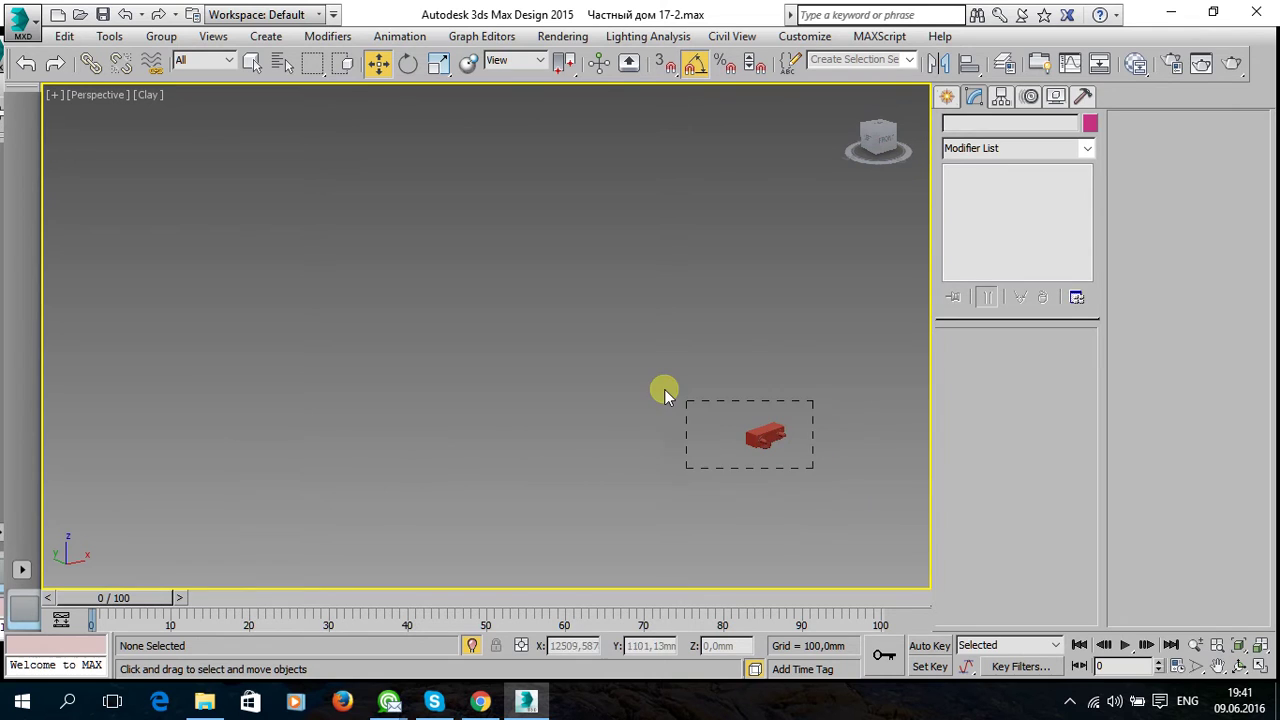
key(z)
click(728, 432)
scroll(600, 418, down, 2)
mouse_move(600, 418)
alt+middle_down()
mouse_move(611, 374)
mouse_move(549, 314)
mouse_move(669, 331)
mouse_move(720, 263)
mouse_move(603, 272)
mouse_move(520, 317)
mouse_move(443, 243)
mouse_move(520, 300)
mouse_move(608, 326)
mouse_move(762, 348)
mouse_move(814, 320)
mouse_move(851, 414)
alt+middle_up()
mouse_move(371, 309)
alt+middle_down()
mouse_move(620, 345)
mouse_move(437, 346)
mouse_move(251, 294)
alt+middle_up()
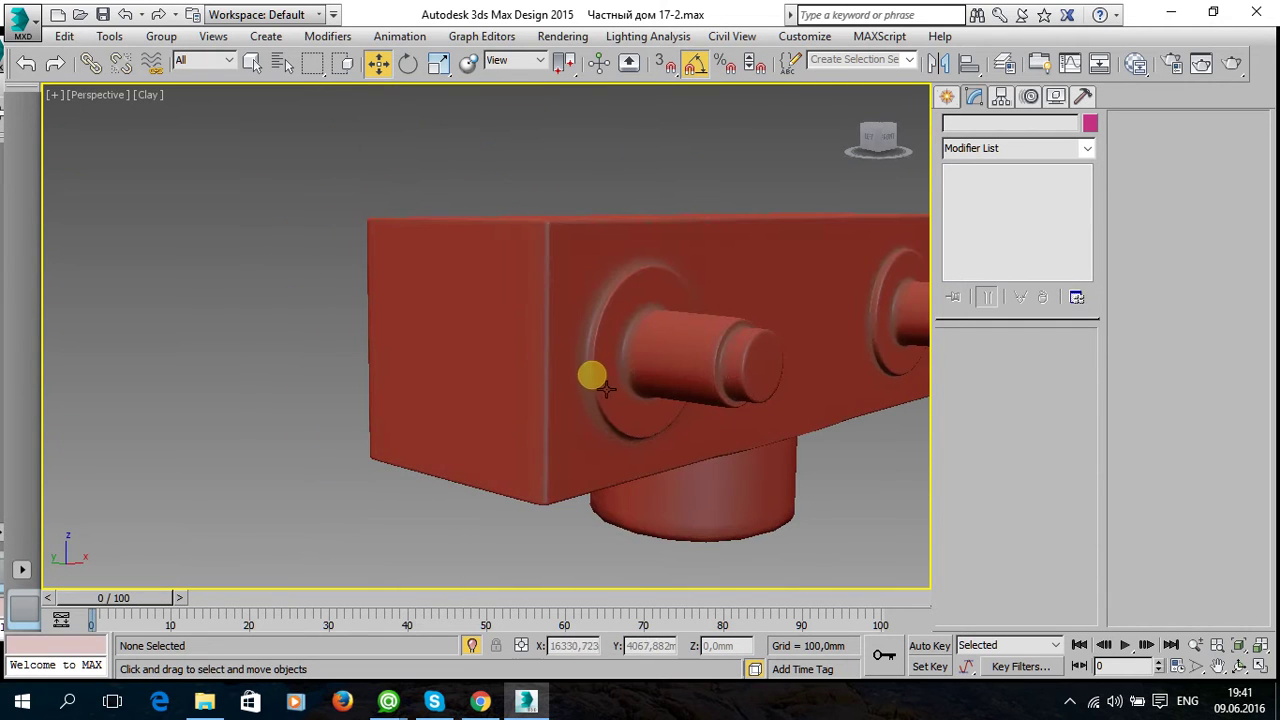
key(F3)
key(F3)
key(F4)
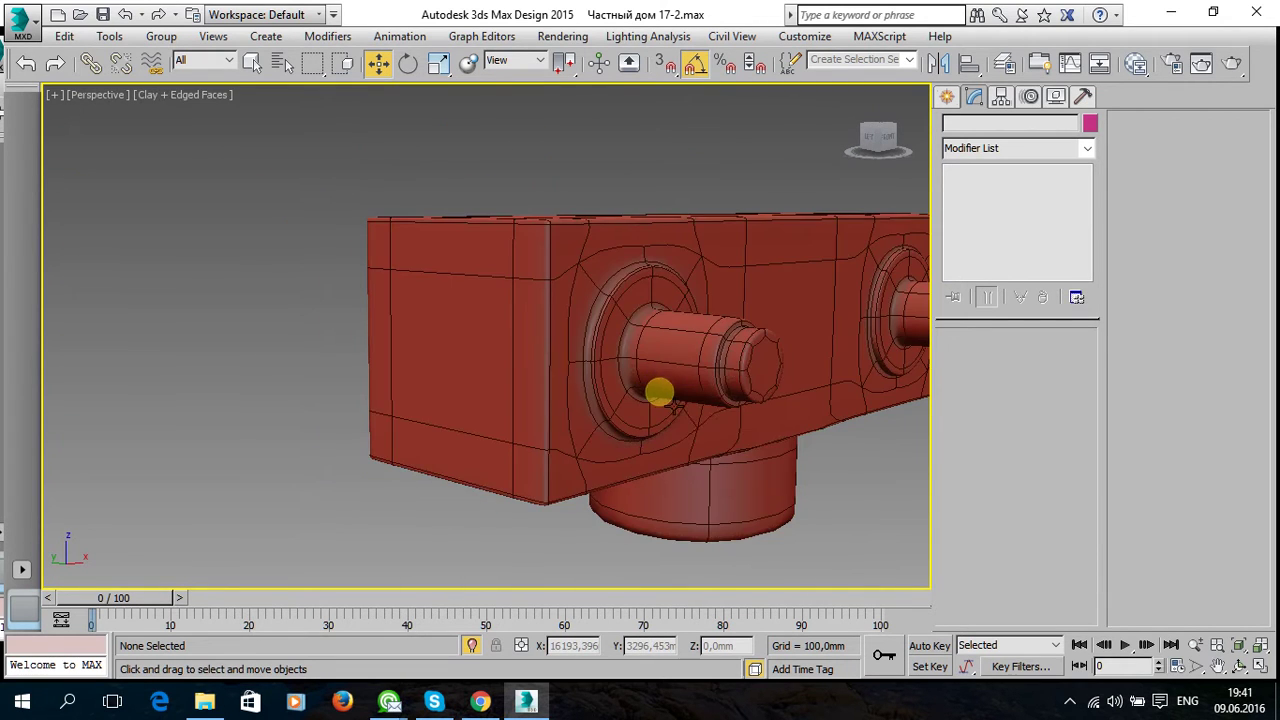
scroll(515, 330, down, 2)
scroll(515, 330, up, 1)
click(500, 300)
mouse_move(720, 330)
alt+middle_down()
mouse_move(686, 320)
mouse_move(757, 337)
alt+middle_up()
scroll(1157, 434, down, 2)
scroll(1165, 460, down, 3)
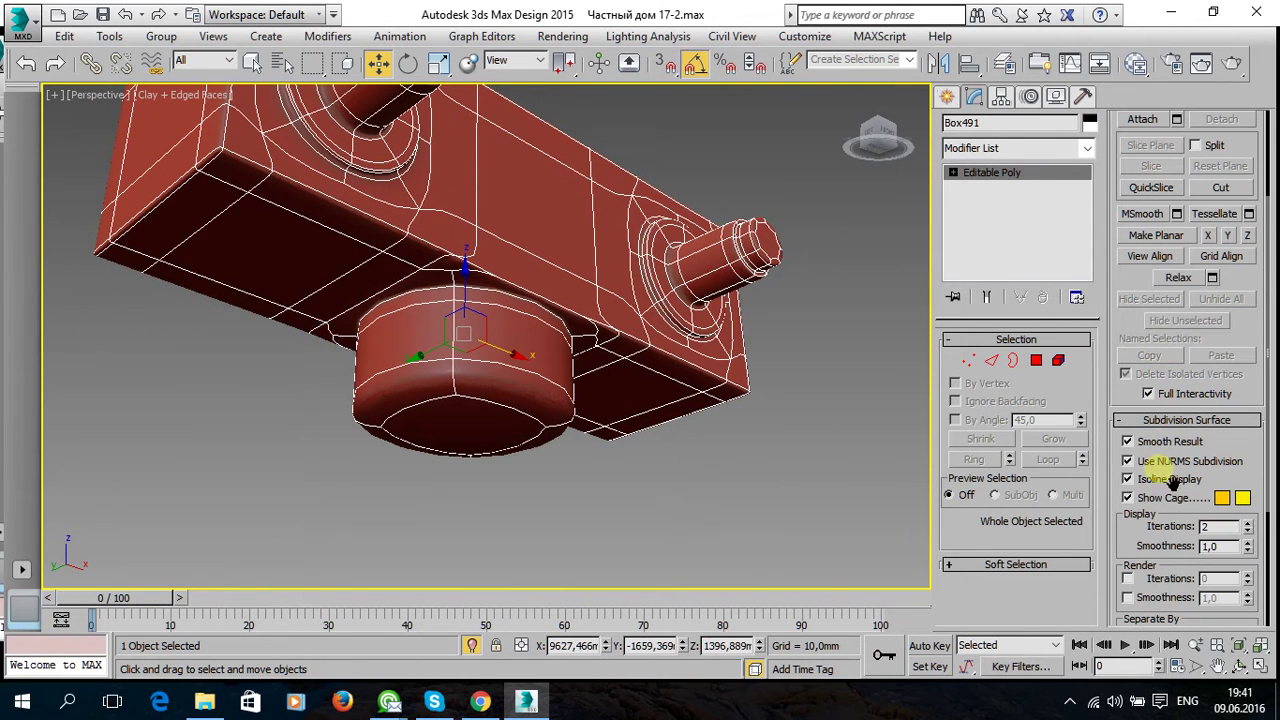
click(1128, 463)
mouse_move(700, 375)
alt+middle_down()
mouse_move(443, 277)
mouse_move(543, 294)
mouse_move(532, 310)
mouse_move(585, 325)
mouse_move(505, 330)
mouse_move(515, 335)
alt+middle_up()
scroll(583, 323, up, 2)
scroll(443, 260, up, 4)
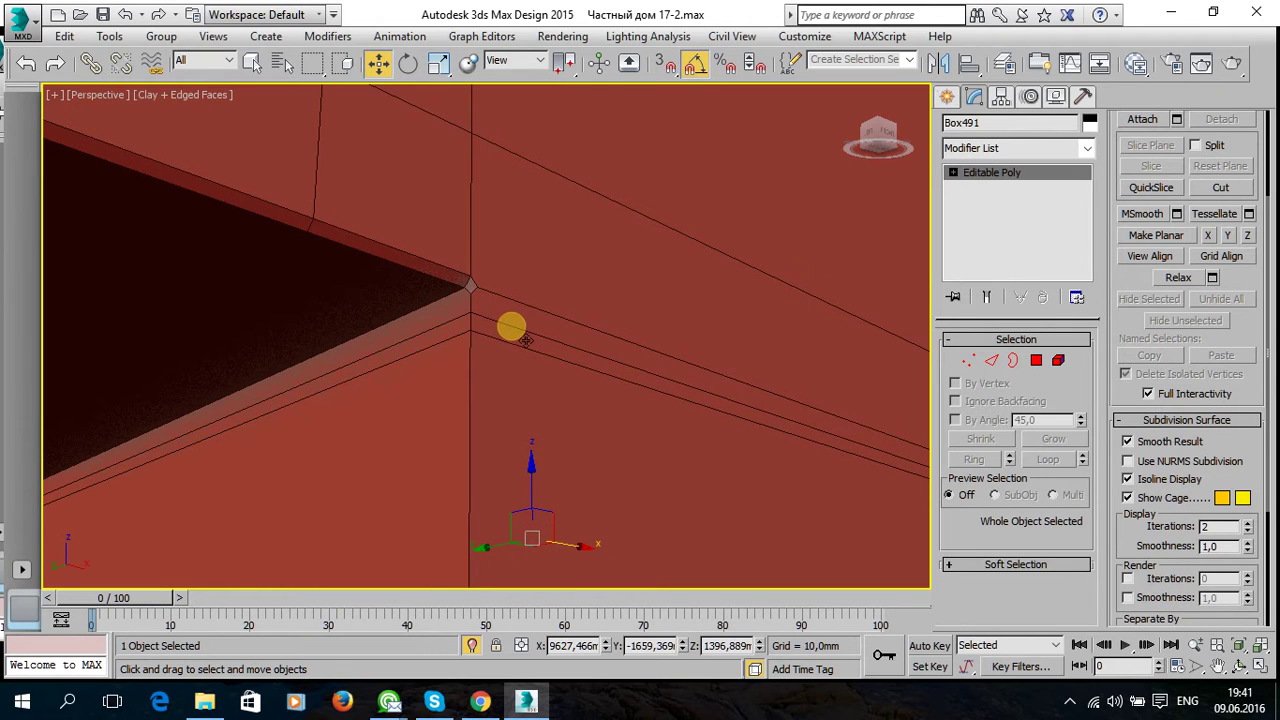
key(ctrl+q)
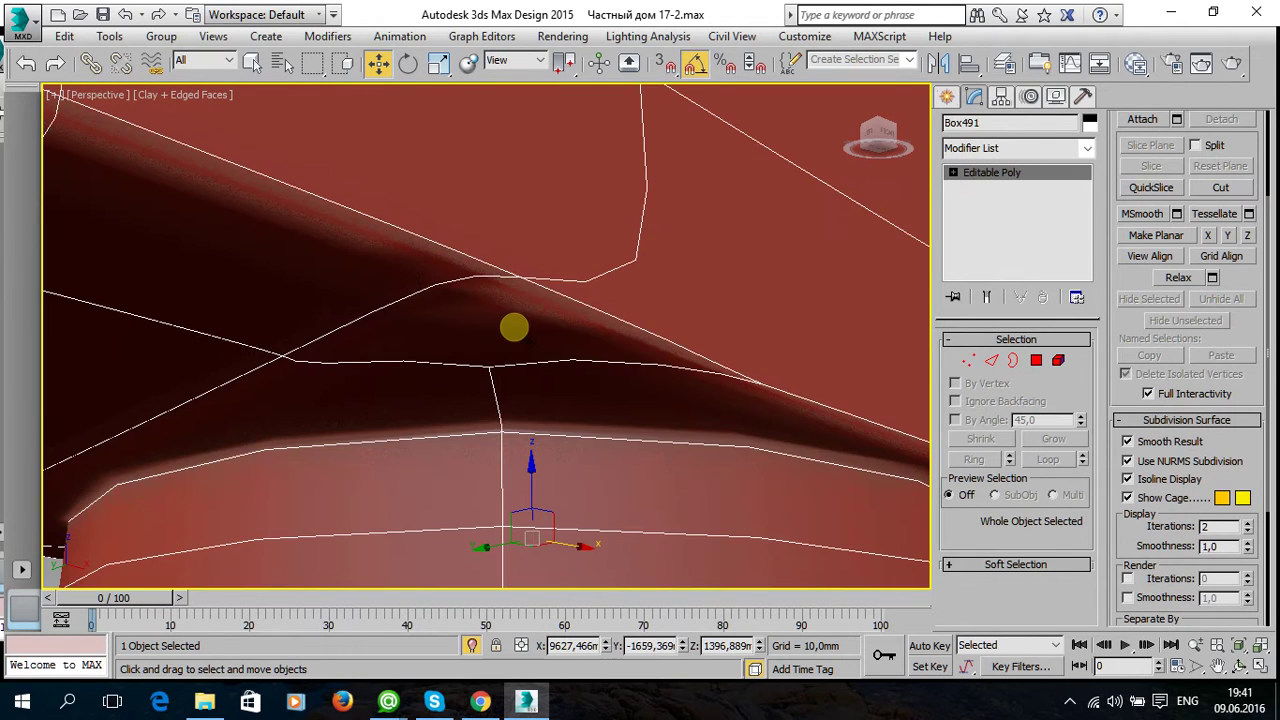
key(ctrl+d)
key(ctrl+z)
key(ctrl+d)
key(ctrl+z)
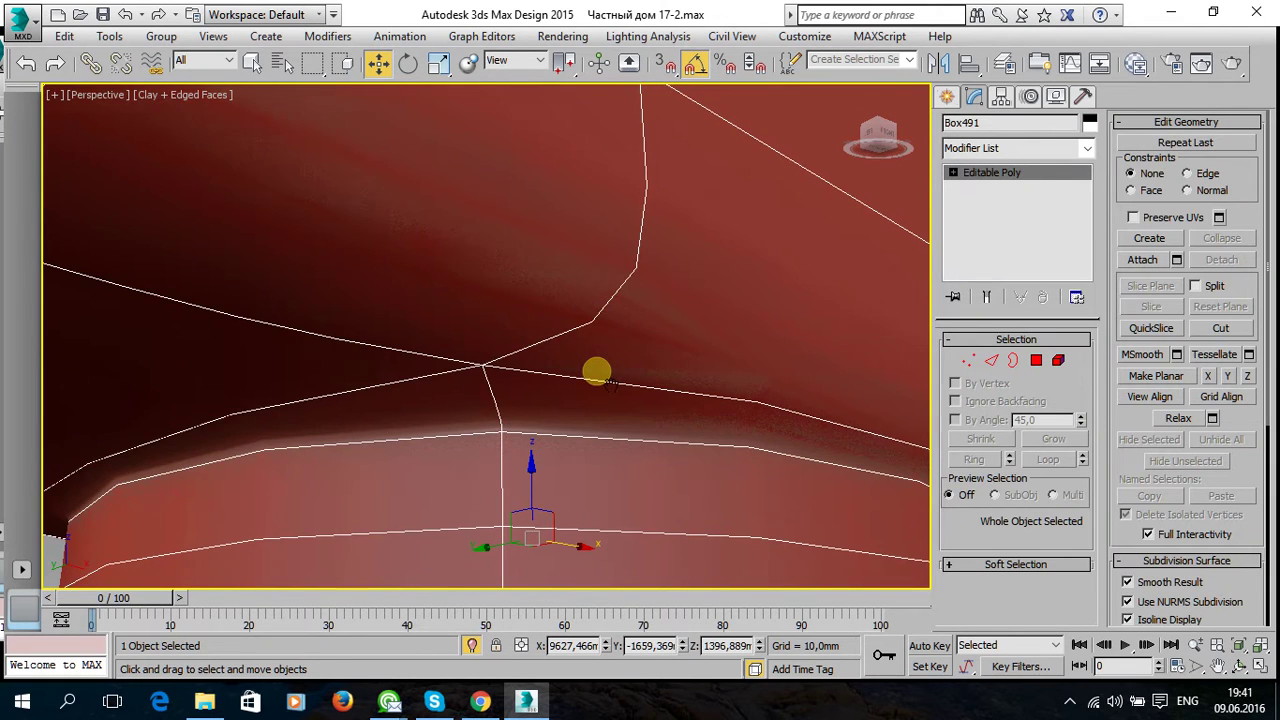
scroll(557, 366, down, 2)
scroll(559, 368, down, 2)
Return to edge level, turn NURMS off, and Ctrl-remove two stray edges from the selection.
click(990, 362)
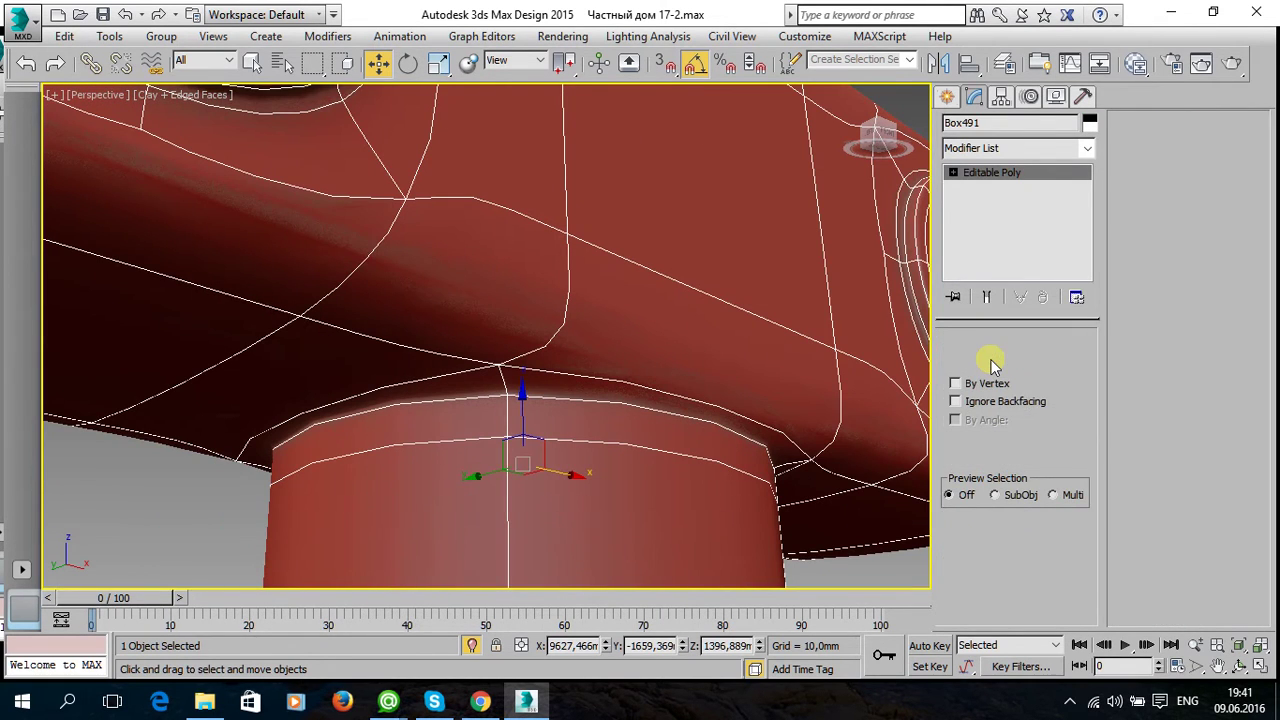
scroll(1248, 518, down, 3)
scroll(1245, 510, down, 2)
scroll(1188, 516, down, 1)
click(1127, 552)
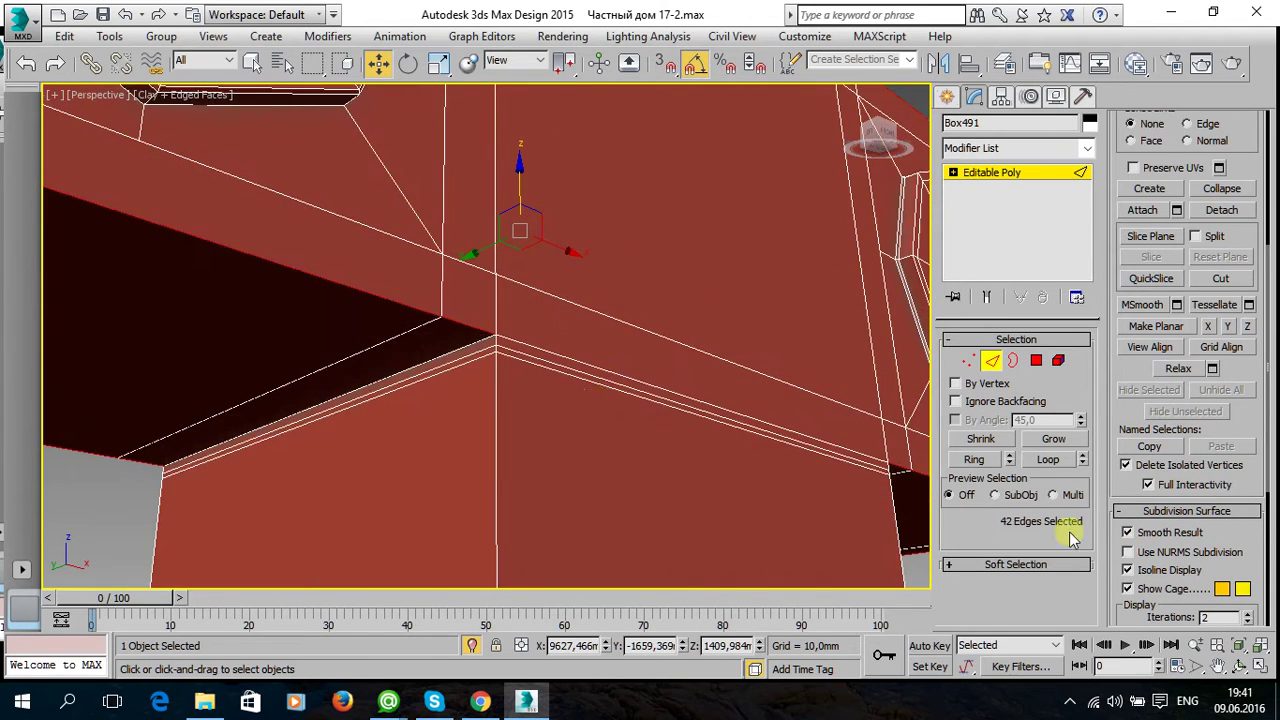
middle_drag(608, 405, 627, 398)
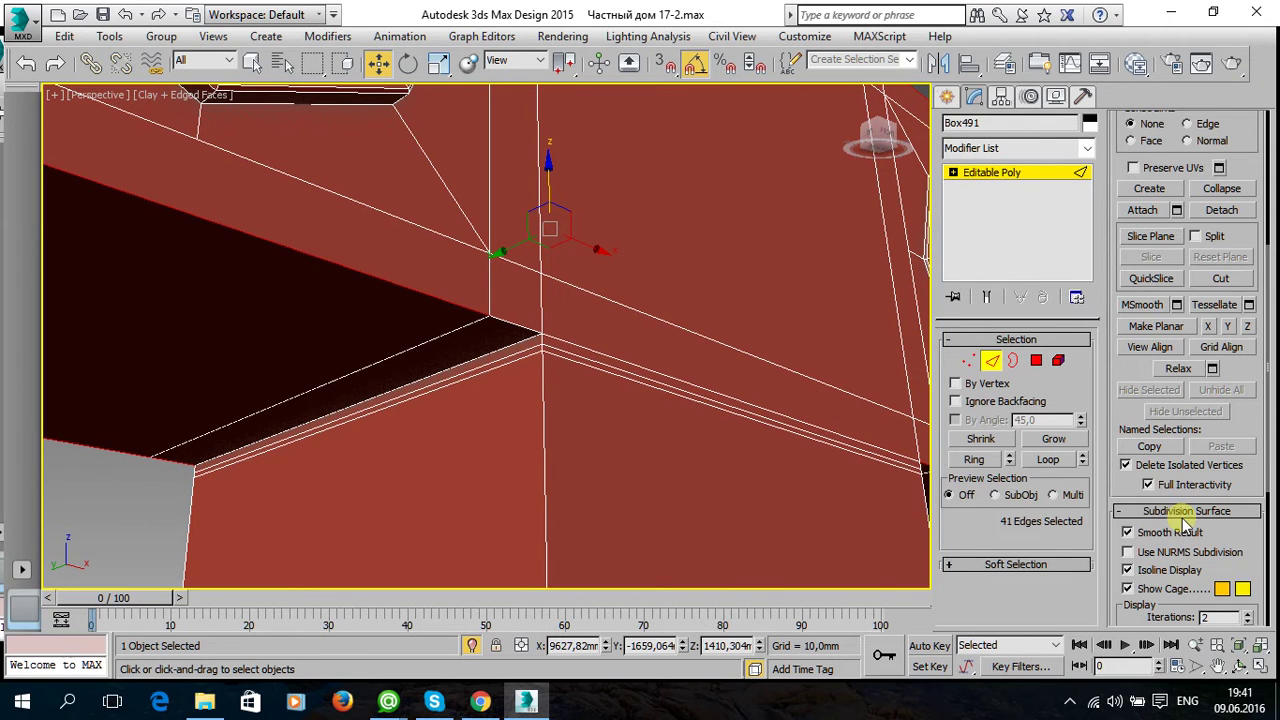
scroll(330, 395, up, 2)
alt+click(233, 457)
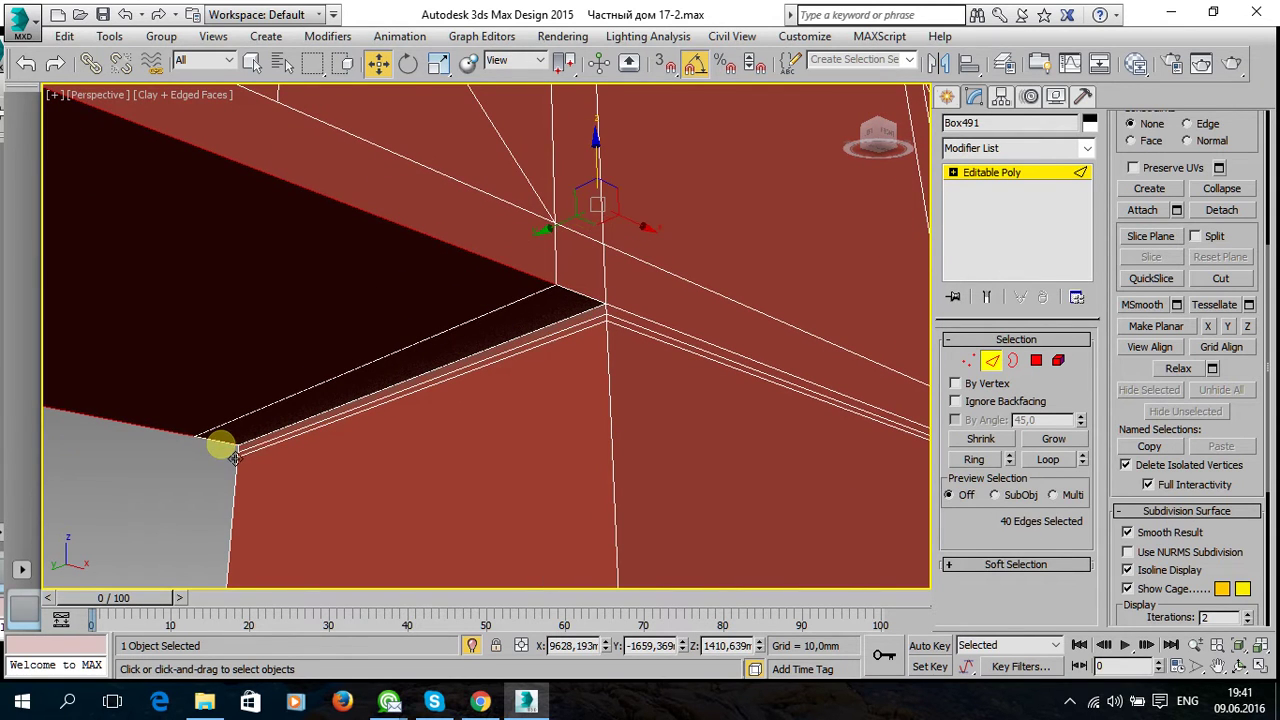
scroll(628, 405, down, 5)
scroll(560, 450, up, 2)
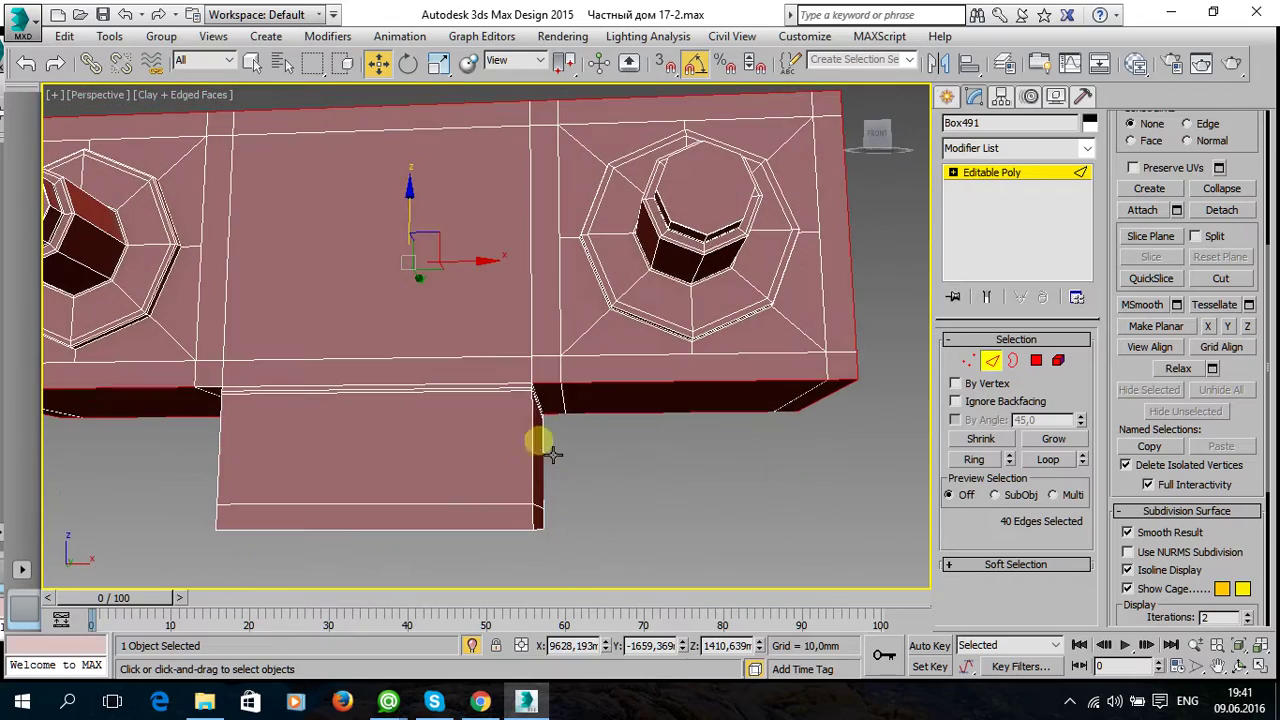
alt+click(545, 385)
Chamfer the selected underside edges by 0,124 mm, then deselect to view the smoothed result.
alt+middle_drag(609, 451, 383, 403)
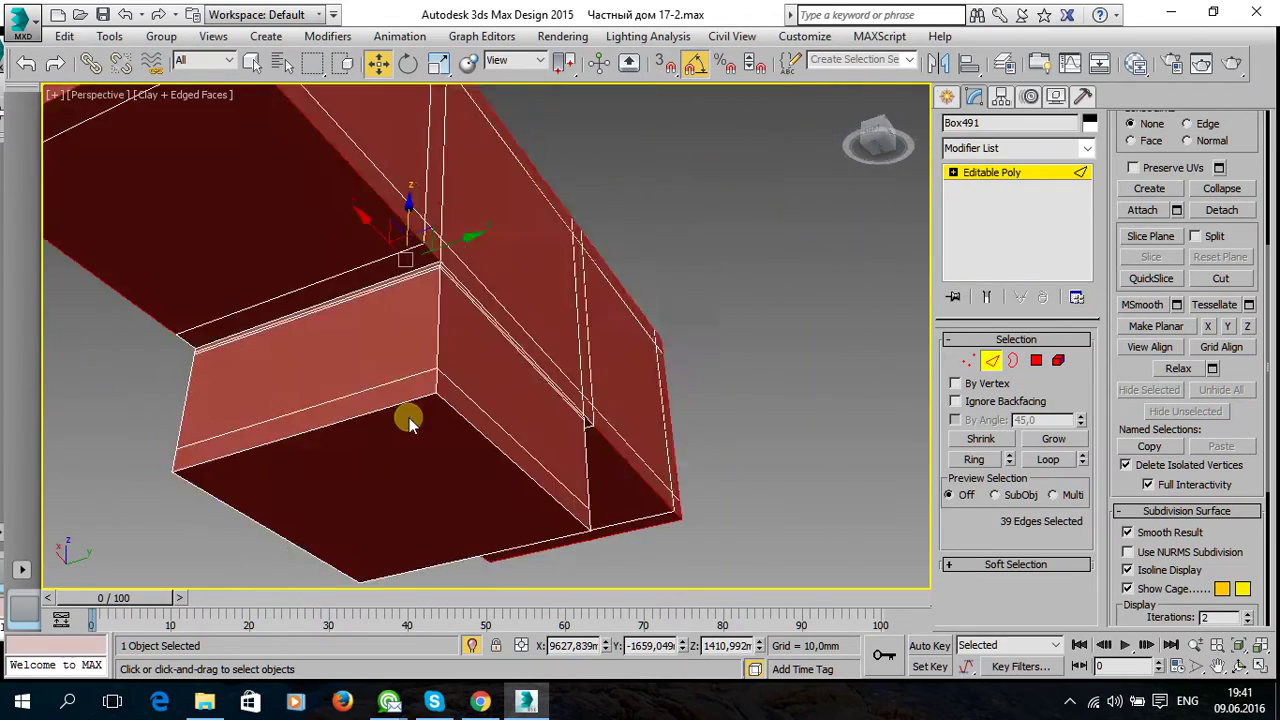
mouse_move(381, 340)
alt+middle_down()
mouse_move(477, 391)
mouse_move(606, 406)
mouse_move(562, 405)
alt+middle_up()
scroll(1225, 470, down, 1)
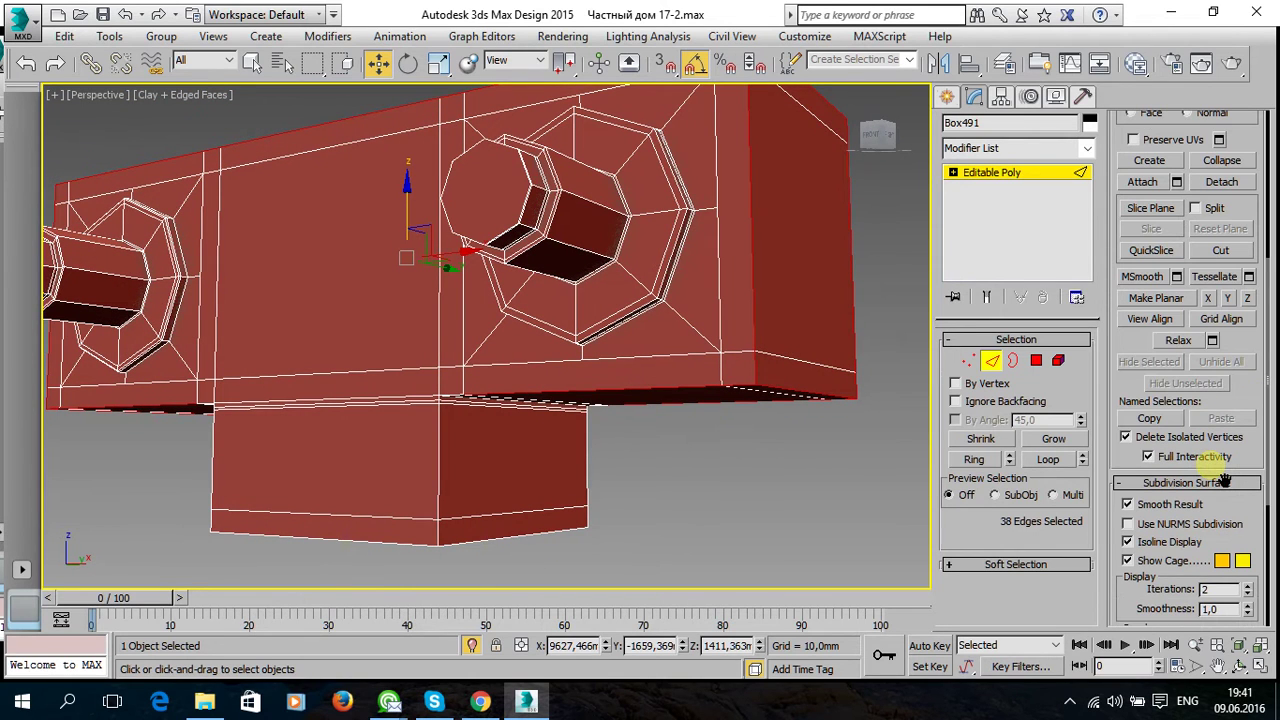
scroll(1224, 482, up, 1)
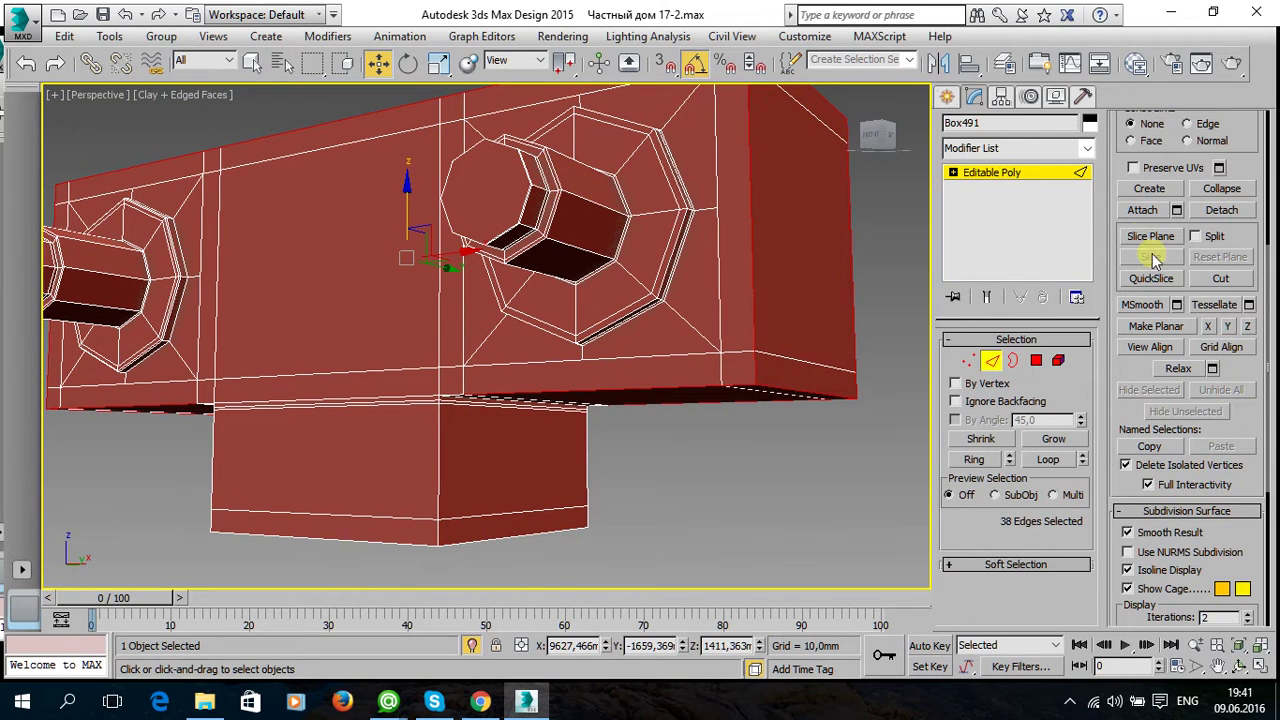
scroll(1199, 262, up, 3)
scroll(1225, 268, up, 6)
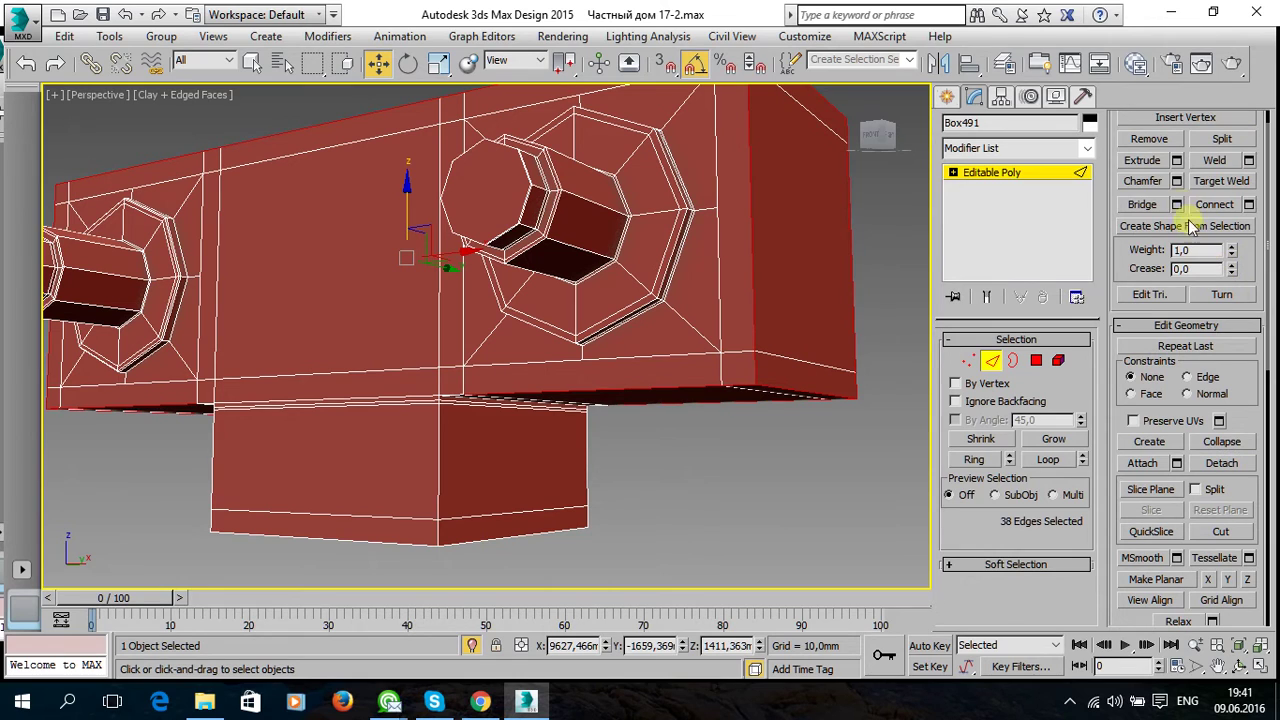
click(1177, 183)
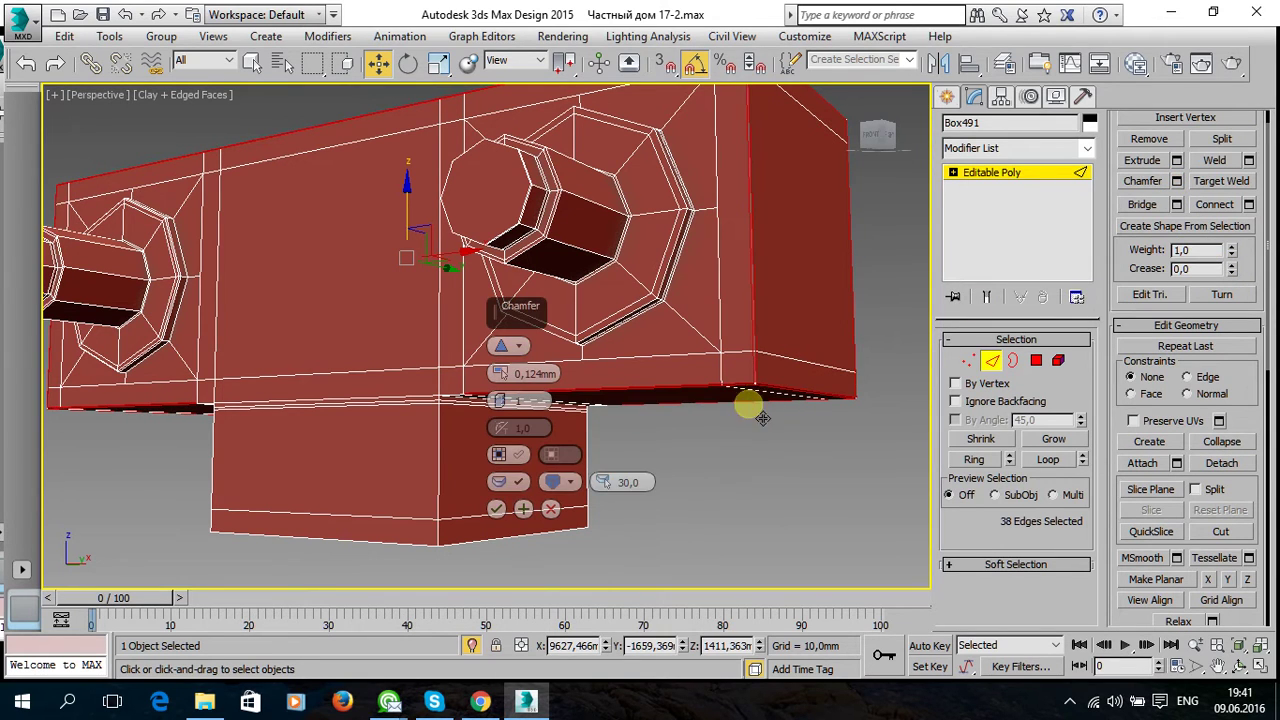
click(496, 510)
scroll(1160, 505, down, 7)
scroll(1165, 510, down, 5)
scroll(1163, 500, down, 2)
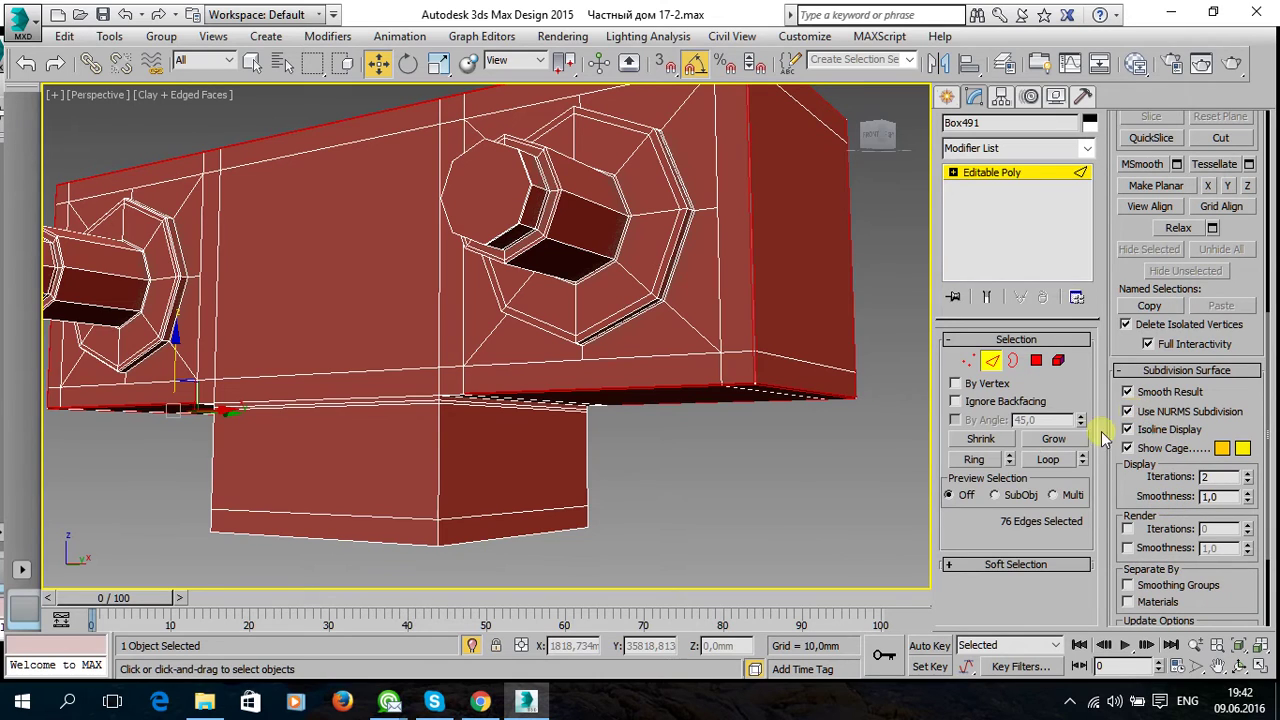
click(750, 428)
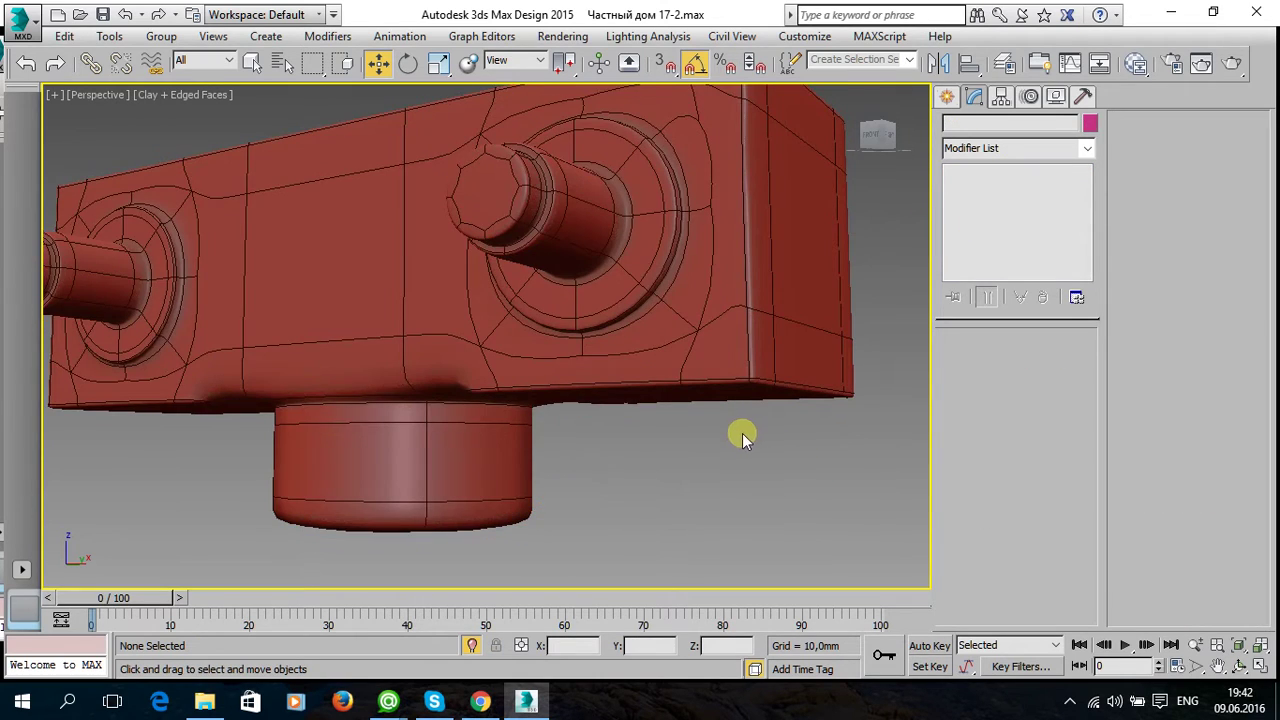
Orbit the smoothed Box491, toggle NURMS off and on, then reselect and disable it with Ctrl+Backspace.
mouse_move(500, 451)
alt+middle_down()
mouse_move(537, 357)
mouse_move(609, 406)
mouse_move(283, 449)
mouse_move(555, 436)
mouse_move(589, 360)
mouse_move(529, 420)
mouse_move(523, 457)
mouse_move(537, 471)
mouse_move(598, 380)
mouse_move(537, 417)
mouse_move(494, 468)
mouse_move(560, 493)
mouse_move(545, 319)
alt+middle_up()
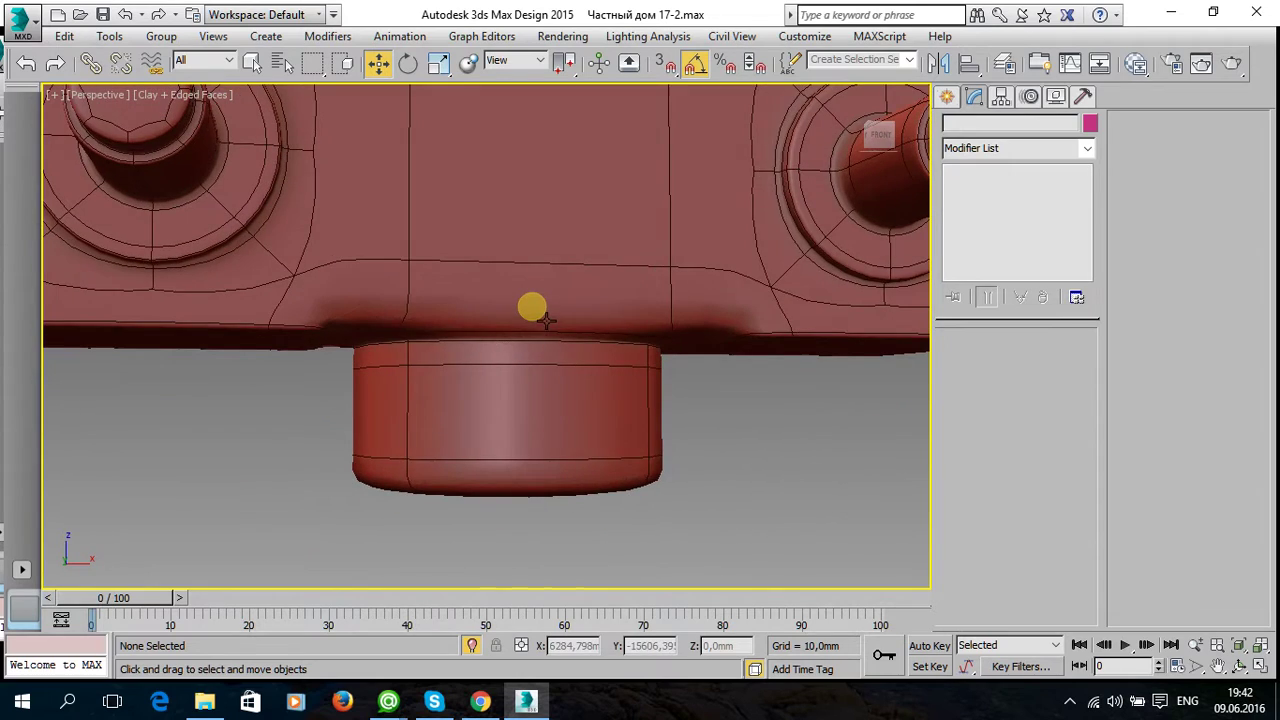
click(546, 320)
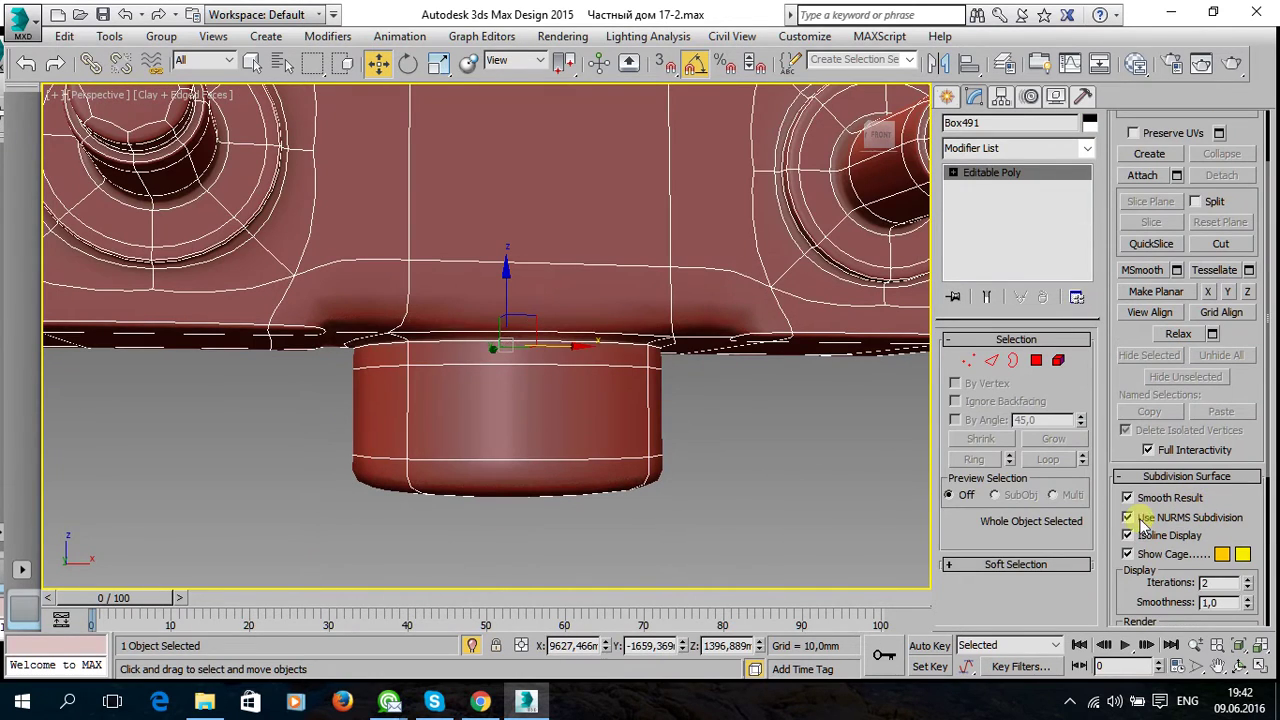
mouse_move(591, 403)
alt+middle_down()
mouse_move(627, 362)
mouse_move(606, 383)
mouse_move(649, 415)
alt+middle_up()
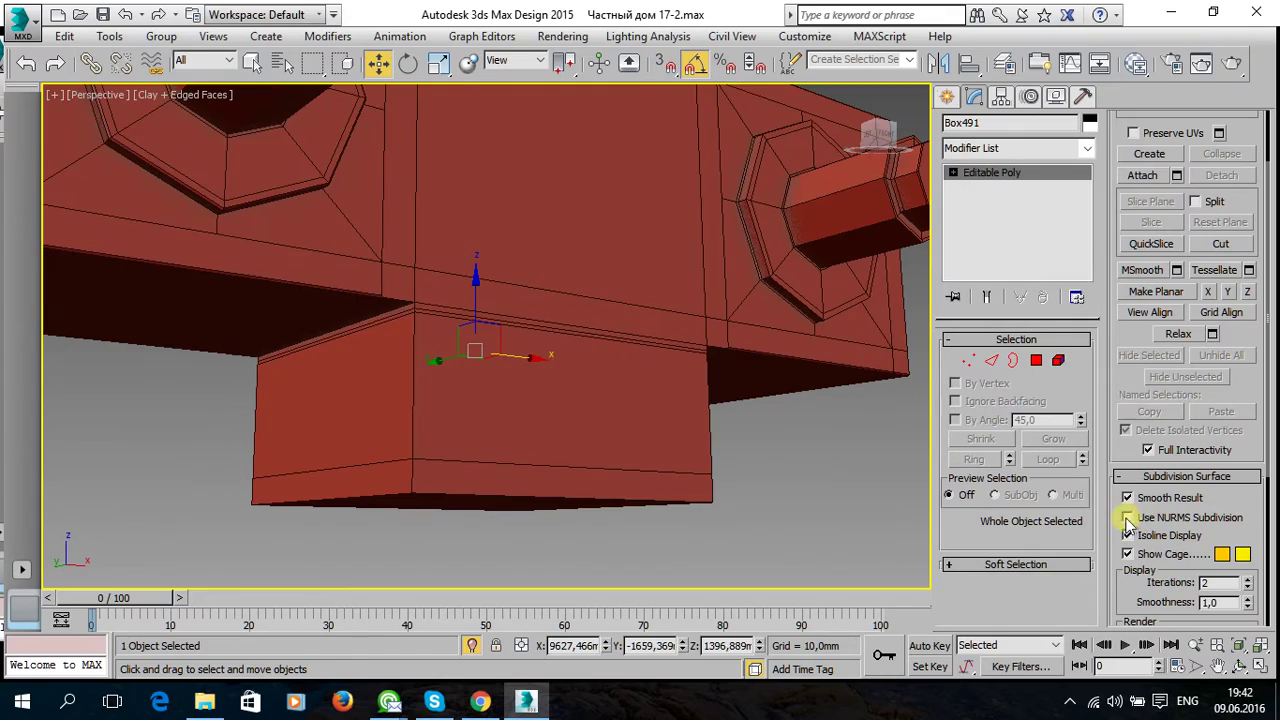
click(1128, 520)
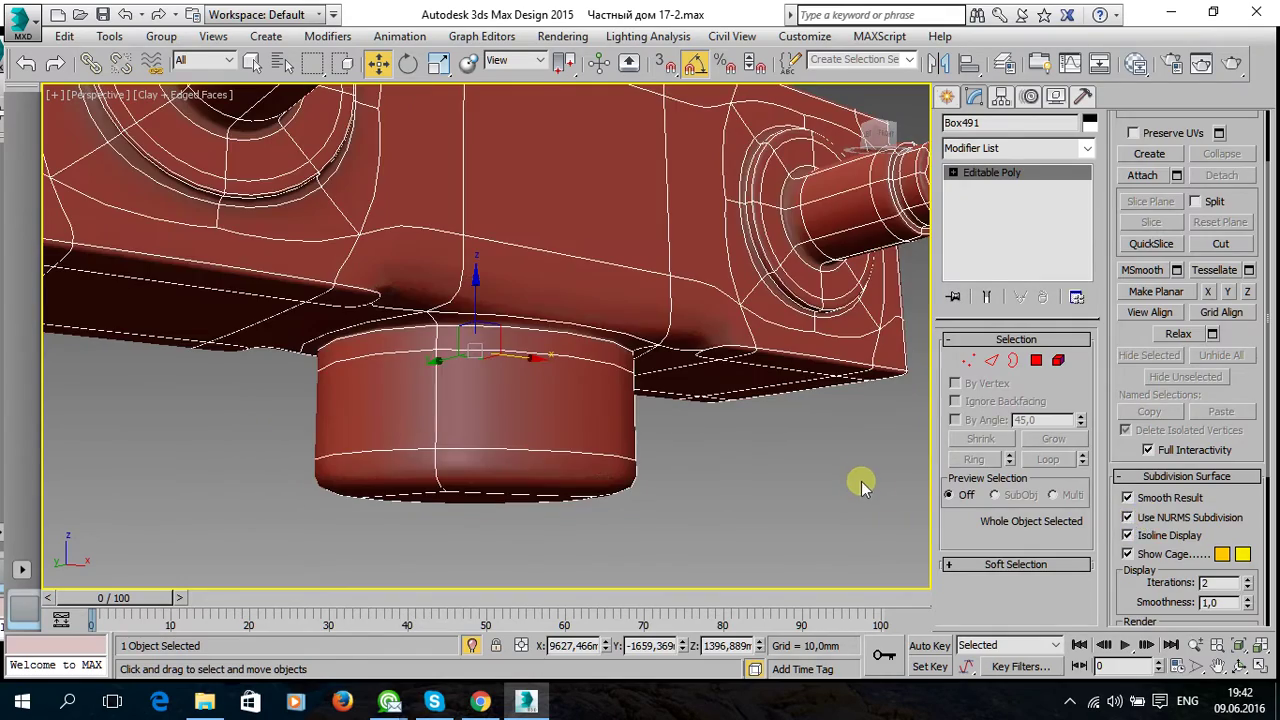
click(797, 460)
mouse_move(797, 460)
alt+middle_down()
mouse_move(676, 397)
mouse_move(608, 400)
mouse_move(657, 380)
mouse_move(723, 420)
mouse_move(727, 447)
mouse_move(640, 395)
mouse_move(651, 440)
mouse_move(697, 457)
mouse_move(663, 440)
mouse_move(637, 360)
mouse_move(580, 351)
mouse_move(591, 349)
alt+middle_up()
click(591, 349)
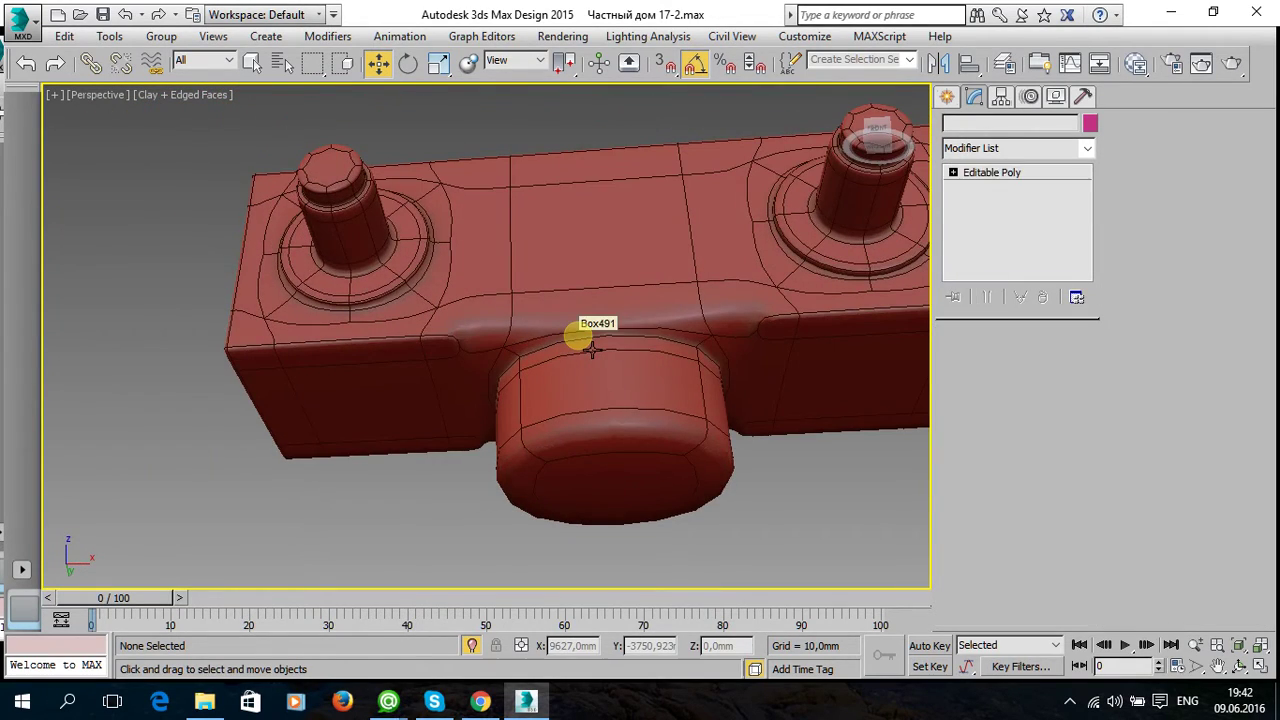
key(ctrl+BackSpace)
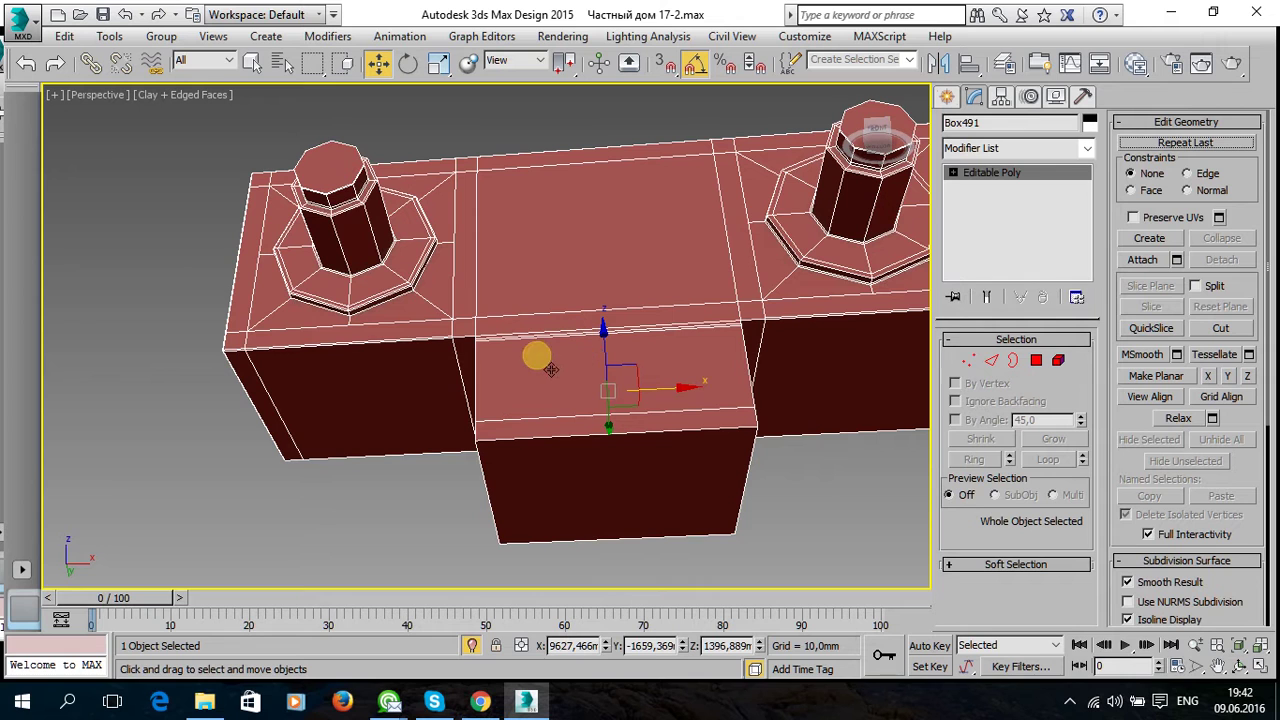
Enter edge level and undo back to the 38-edge selection.
click(988, 362)
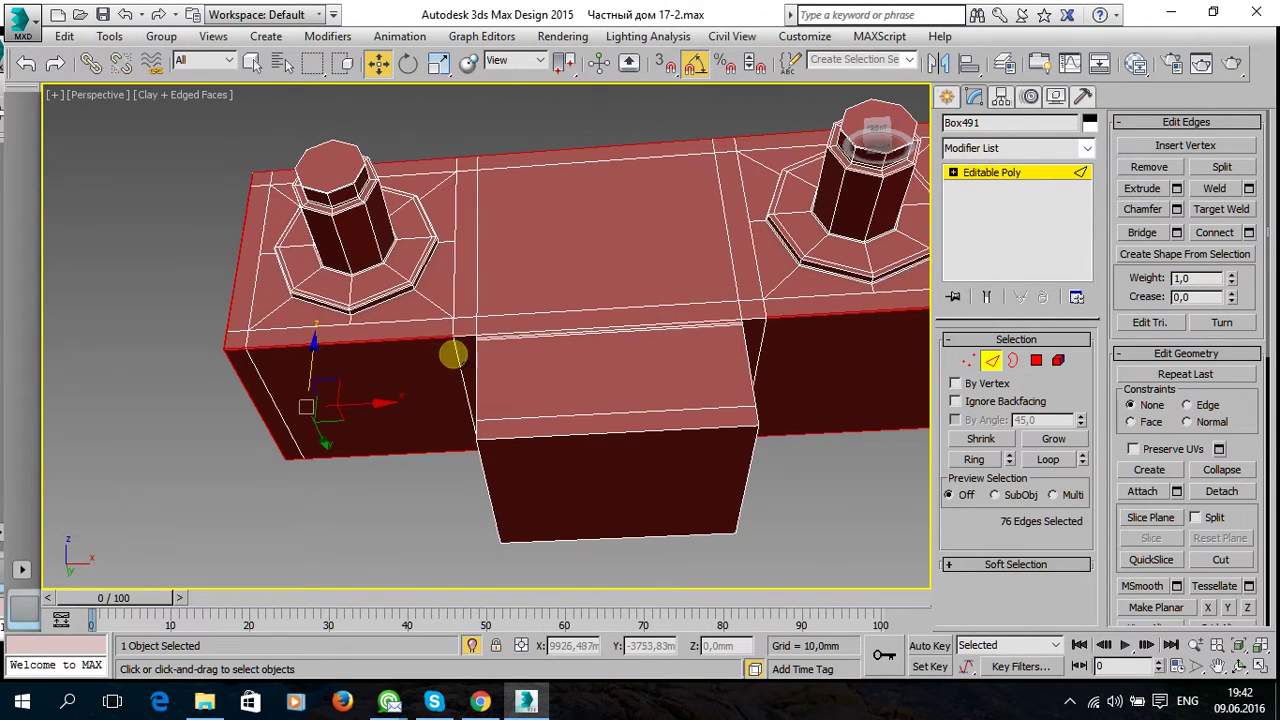
alt+middle_drag(451, 354, 460, 391)
drag(486, 486, 441, 400)
scroll(410, 404, up, 4)
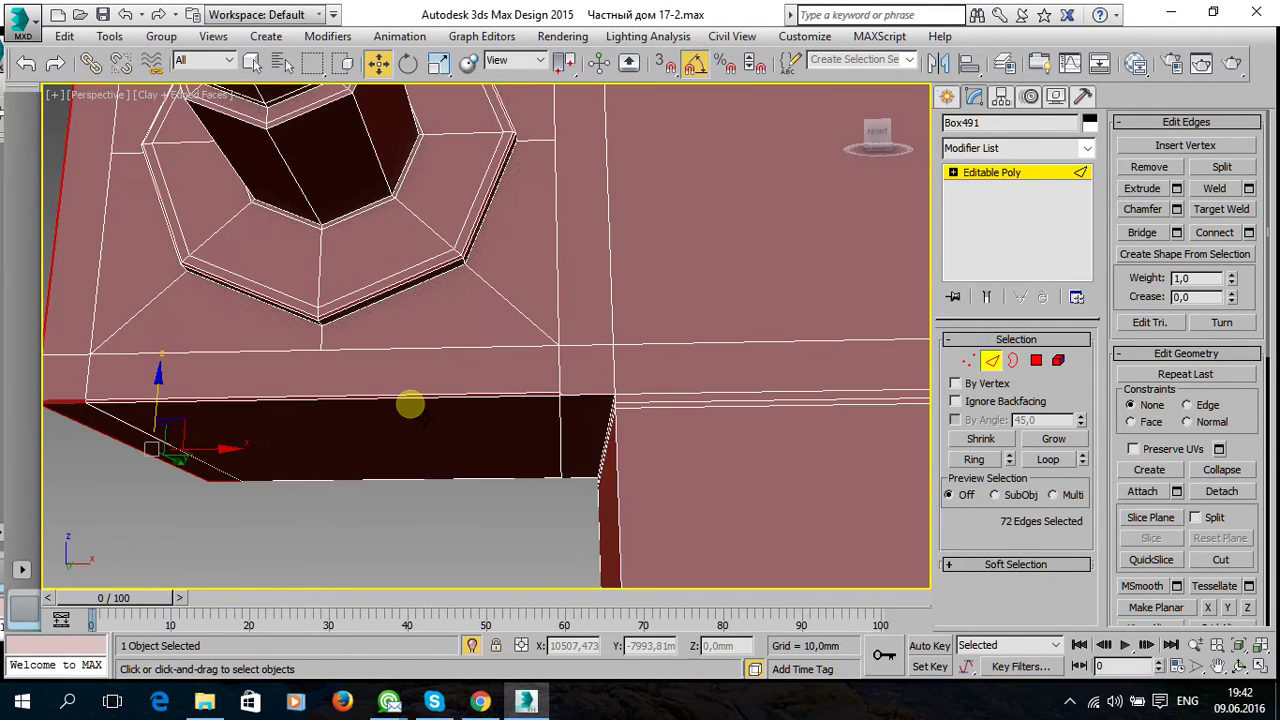
click(124, 15)
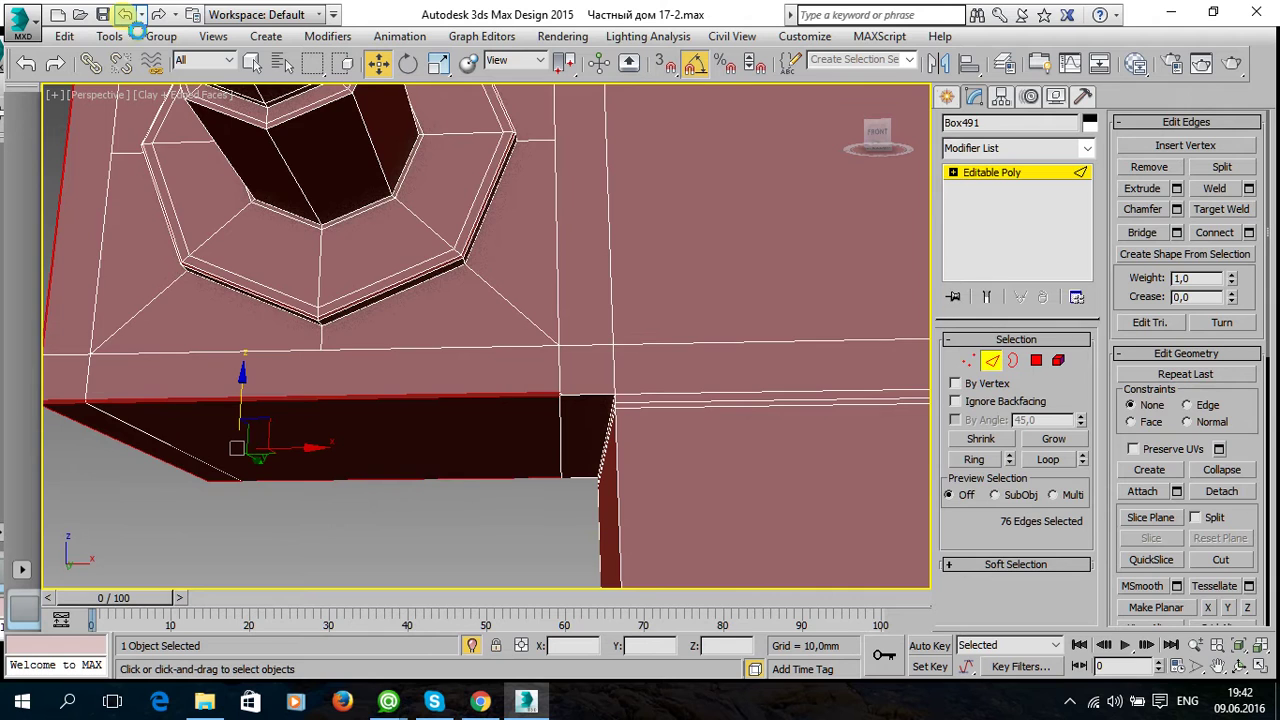
click(124, 15)
click(124, 15)
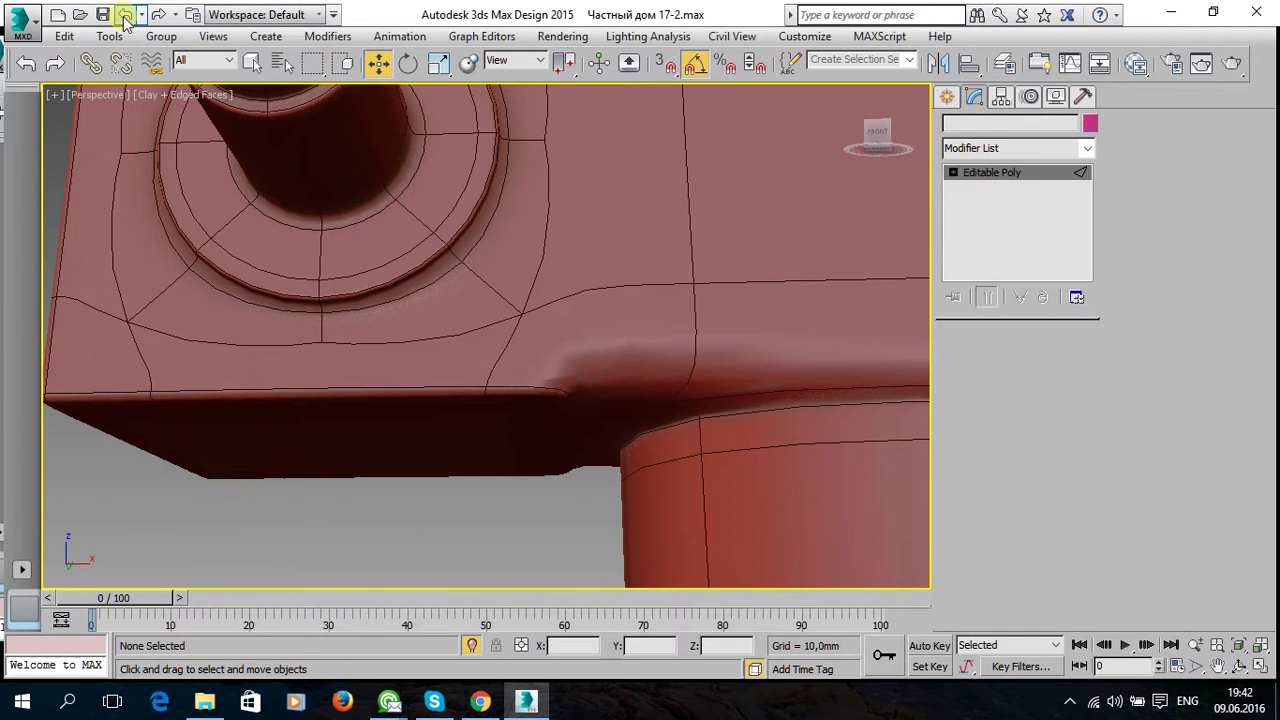
click(124, 15)
click(124, 15)
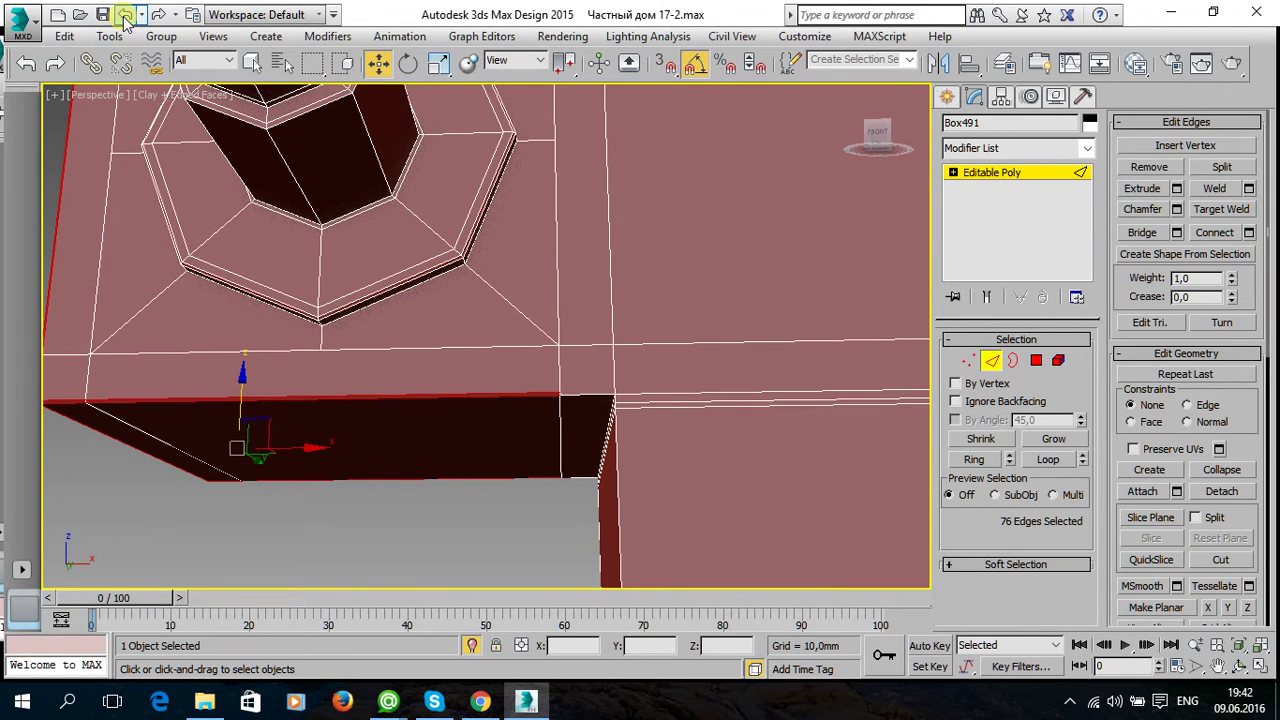
click(124, 15)
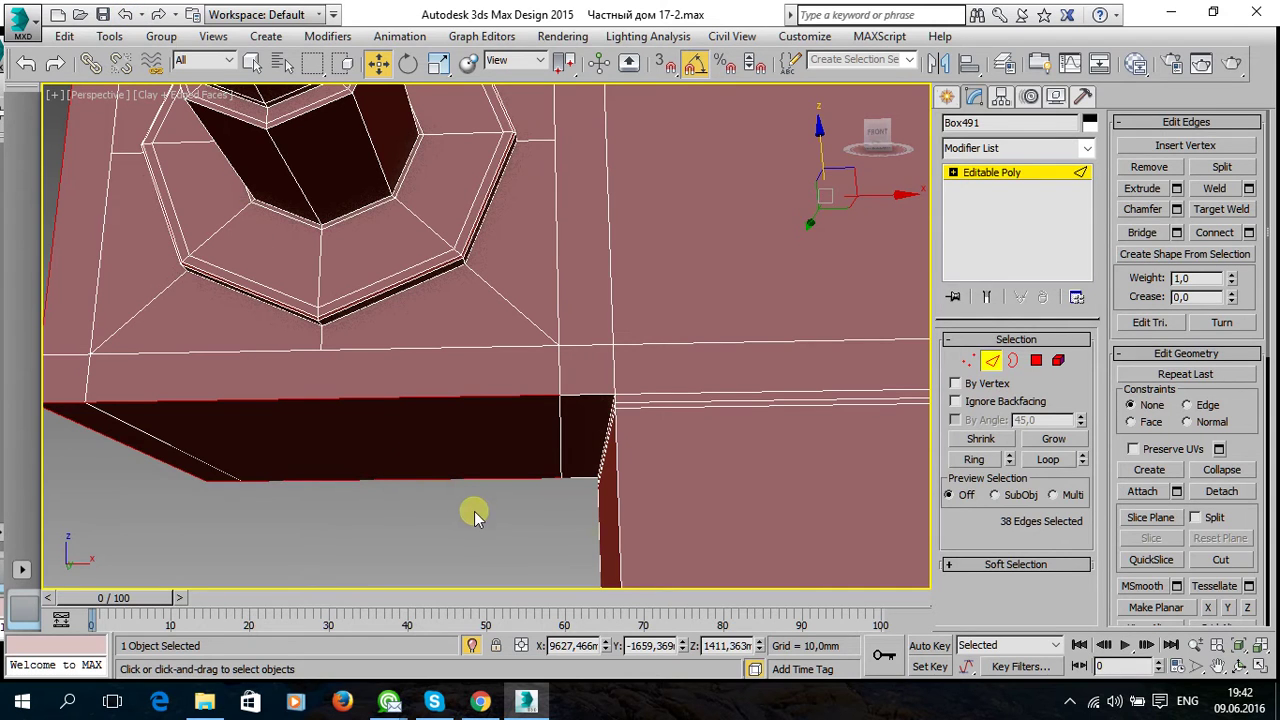
Ctrl-deselect unwanted edges, leaving 30 lower-box edges selected.
alt+drag(444, 386, 437, 381)
alt+middle_drag(437, 381, 493, 475)
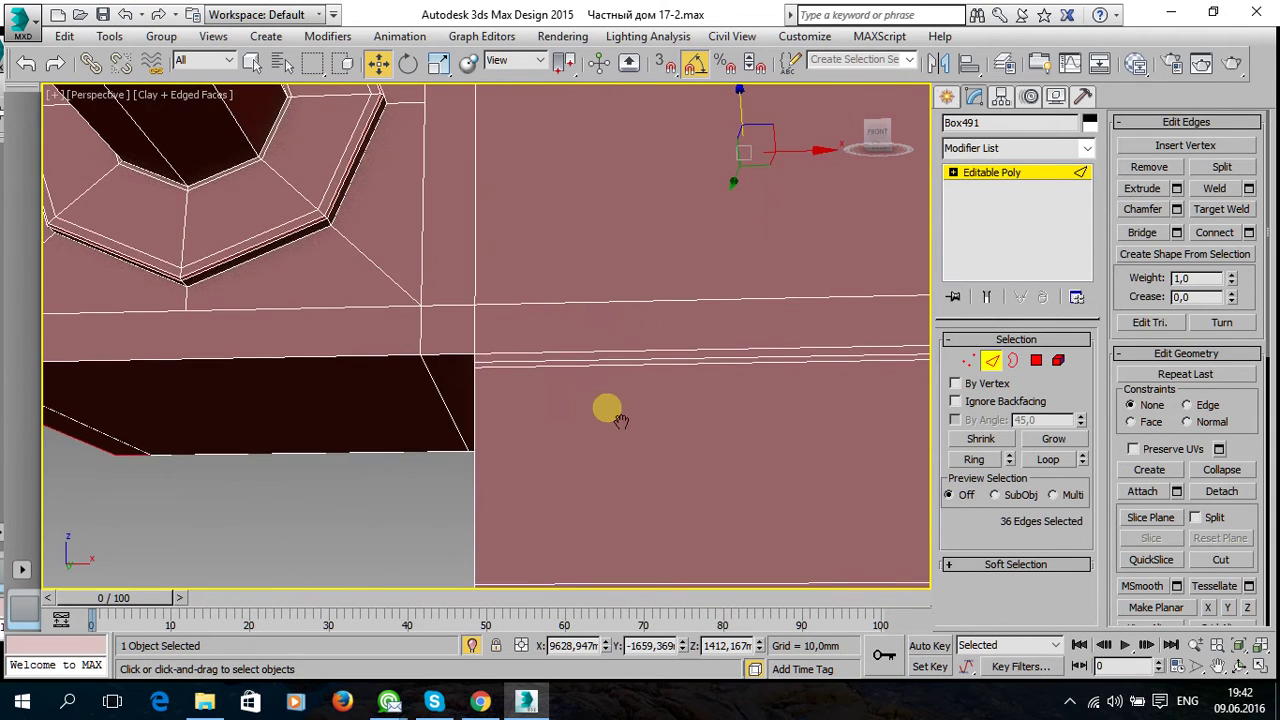
alt+click(174, 380)
alt+middle_drag(213, 426, 401, 476)
mouse_move(585, 515)
alt+middle_down()
mouse_move(600, 443)
mouse_move(408, 437)
mouse_move(788, 482)
mouse_move(343, 409)
mouse_move(617, 432)
alt+middle_up()
alt+drag(627, 280, 630, 283)
alt+middle_drag(763, 414, 760, 264)
alt+drag(742, 257, 737, 283)
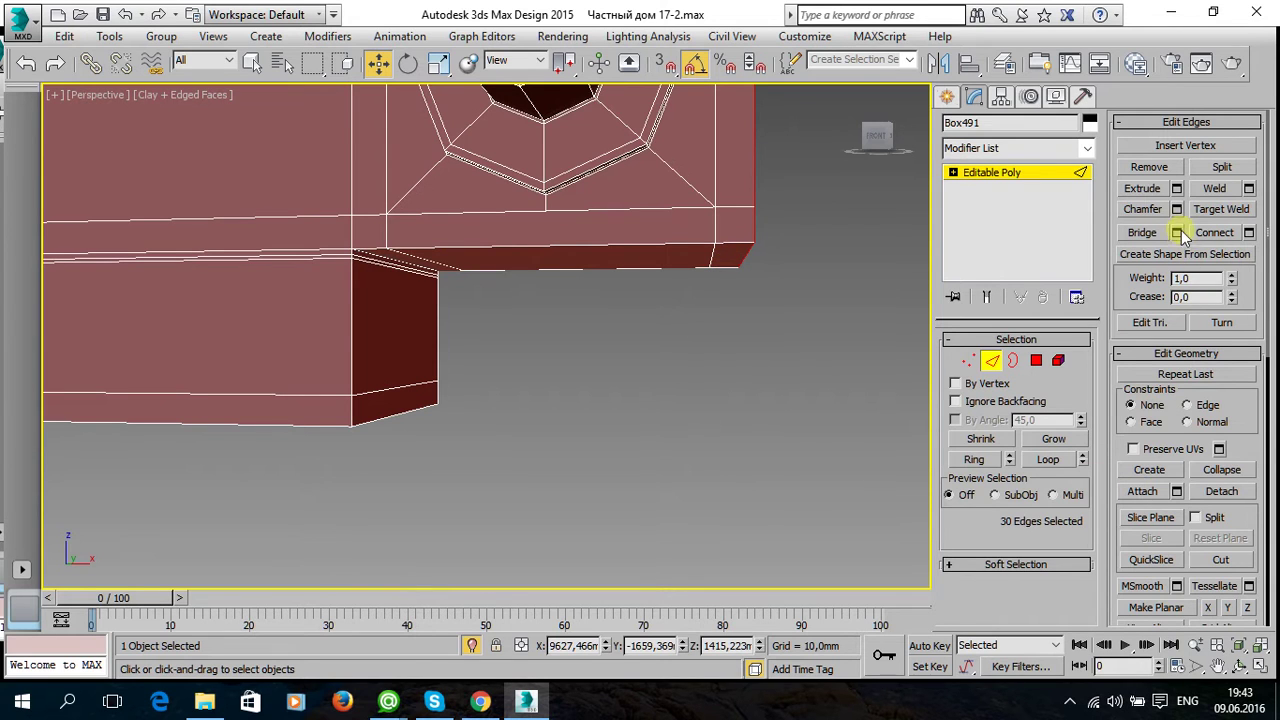
Dismiss the Connect settings and chamfer the 30 edges by 0,124 mm.
click(1249, 232)
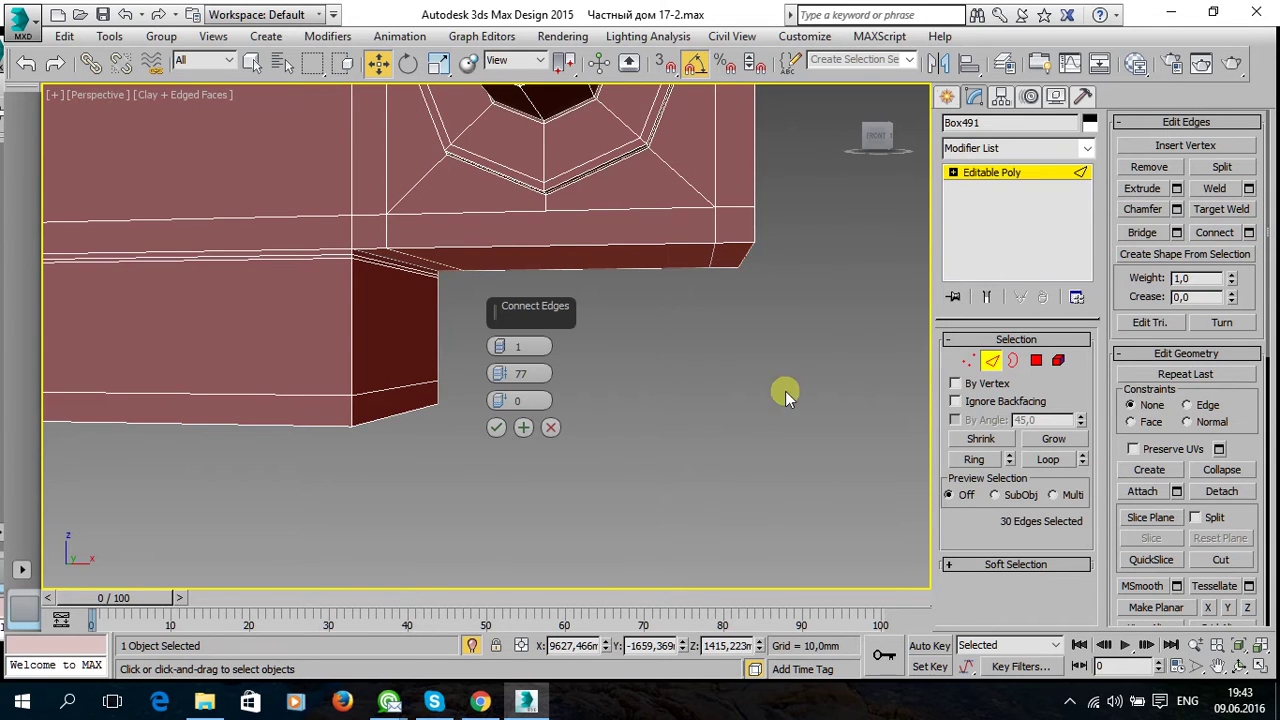
mouse_move(704, 392)
alt+middle_down()
mouse_move(660, 429)
mouse_move(608, 440)
alt+middle_up()
click(552, 429)
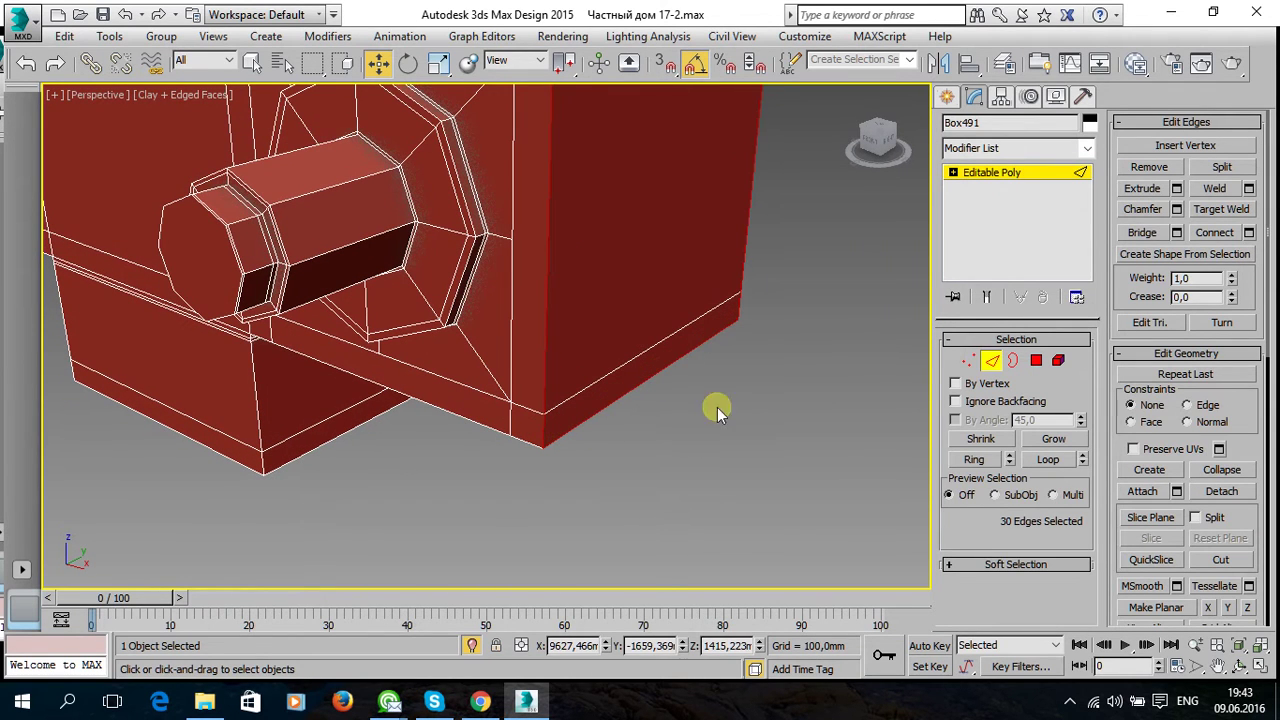
key(ctrl+shift+c)
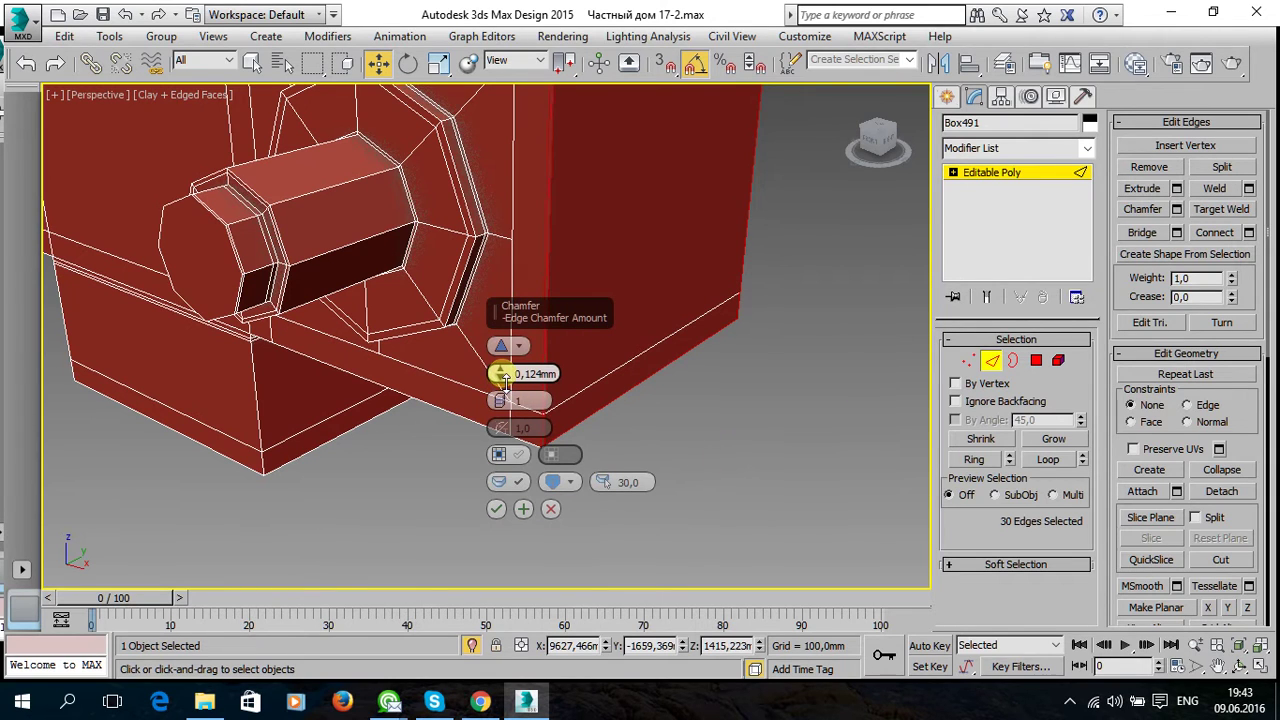
click(496, 509)
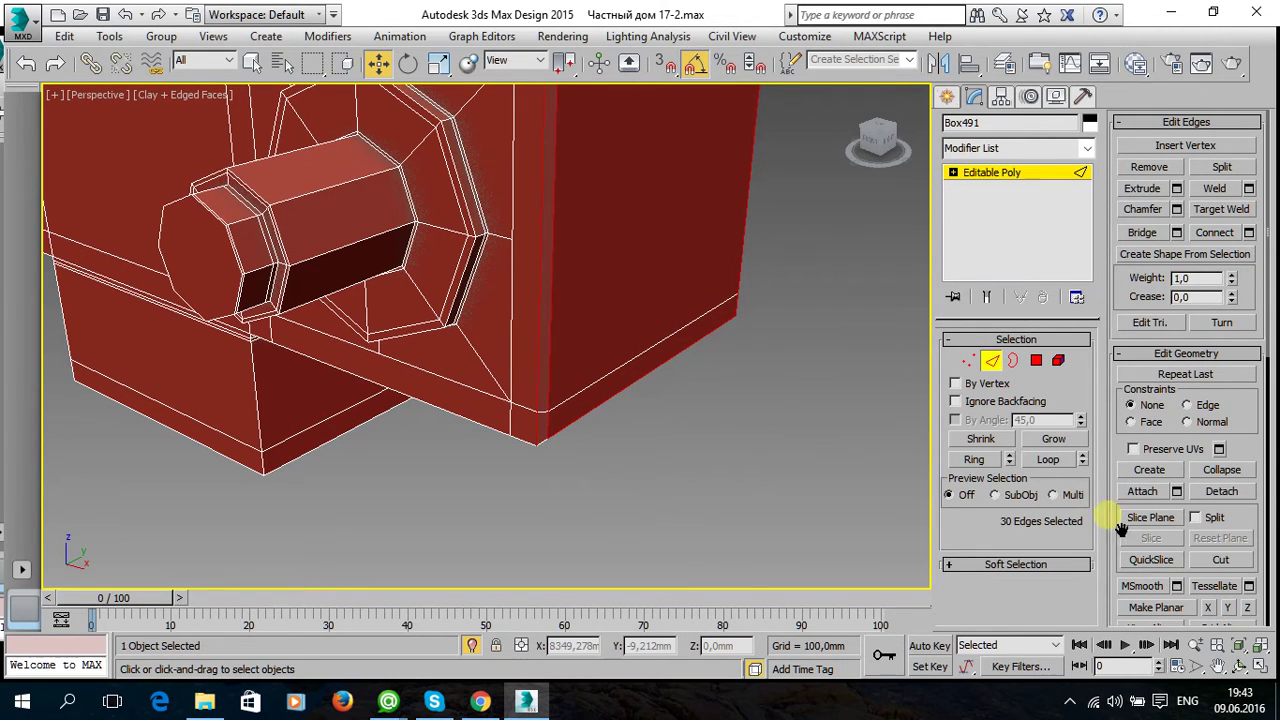
scroll(1121, 530, down, 5)
Turn NURMS smoothing on, exit edge level, deselect, and frame the whole model with edges hidden.
click(1128, 552)
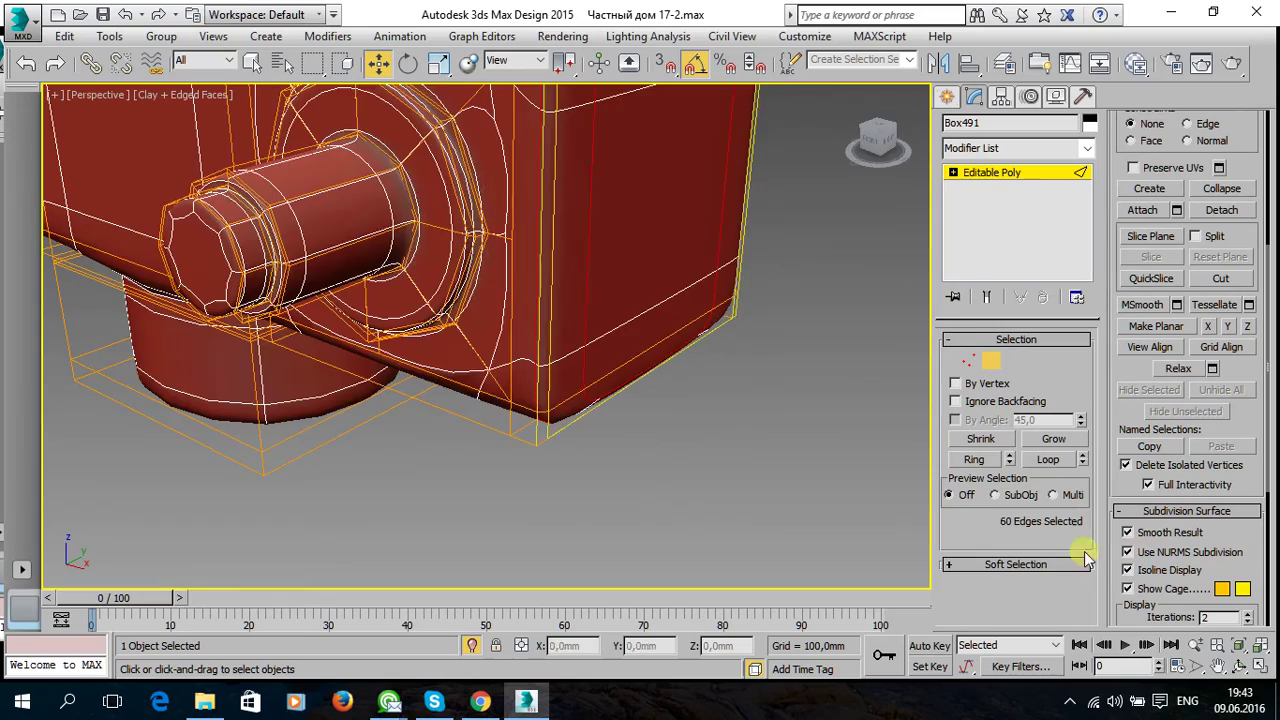
mouse_move(551, 384)
alt+middle_down()
mouse_move(624, 332)
mouse_move(611, 328)
alt+middle_up()
click(968, 172)
click(930, 234)
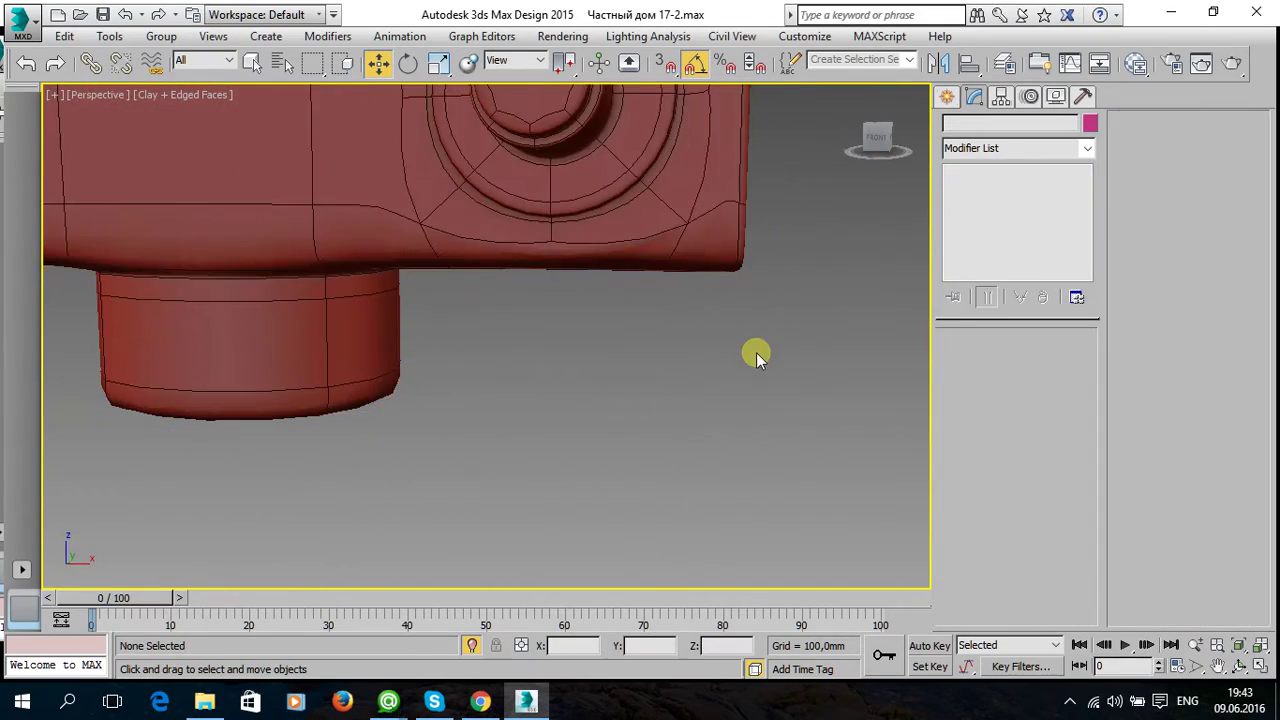
alt+middle_drag(754, 354, 694, 360)
alt+middle_drag(491, 314, 546, 328)
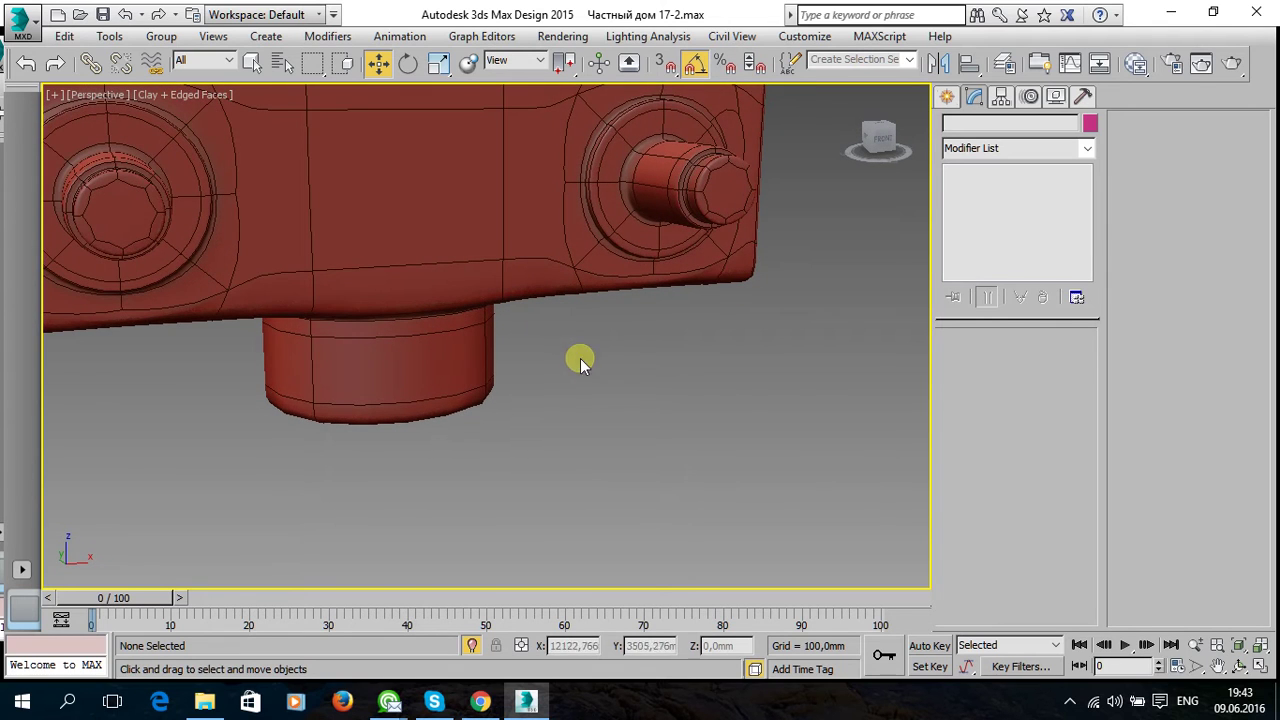
key(F4)
middle_drag(592, 385, 614, 420)
key(z)
Select the block, check it in wireframe and shaded views, and turn NURMS smoothing off.
mouse_move(531, 447)
alt+middle_down()
mouse_move(574, 357)
mouse_move(623, 374)
mouse_move(663, 351)
mouse_move(771, 337)
mouse_move(434, 343)
mouse_move(724, 425)
mouse_move(639, 442)
mouse_move(586, 422)
mouse_move(544, 384)
mouse_move(538, 351)
mouse_move(677, 354)
mouse_move(786, 400)
alt+middle_up()
scroll(723, 428, down, 1)
scroll(720, 420, down, 2)
scroll(720, 420, down, 2)
mouse_move(623, 352)
alt+middle_down()
mouse_move(514, 320)
mouse_move(612, 296)
mouse_move(611, 257)
mouse_move(680, 257)
mouse_move(774, 376)
mouse_move(795, 367)
mouse_move(838, 442)
mouse_move(624, 422)
mouse_move(541, 393)
alt+middle_up()
click(500, 297)
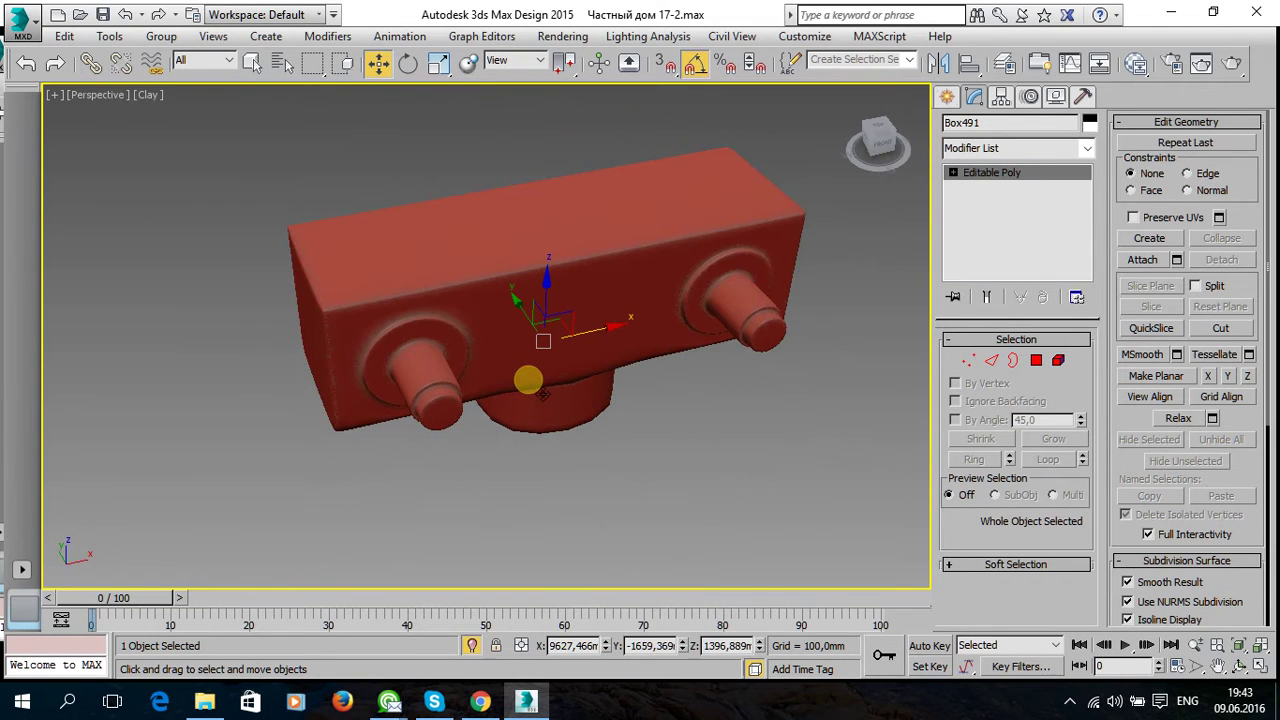
mouse_move(691, 447)
alt+middle_down()
mouse_move(666, 449)
mouse_move(691, 449)
mouse_move(674, 434)
mouse_move(666, 374)
mouse_move(694, 423)
mouse_move(668, 408)
mouse_move(660, 446)
alt+middle_up()
key(F3)
key(F3)
key(F4)
scroll(1155, 530, down, 3)
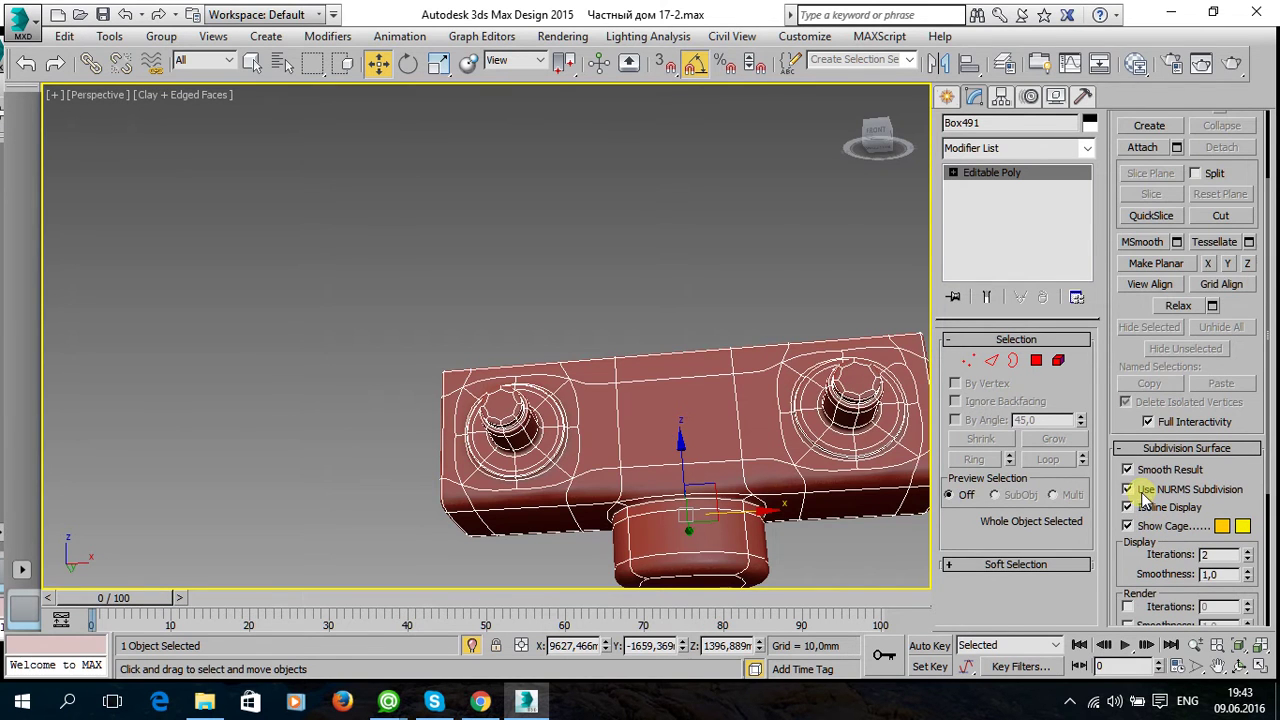
click(1128, 489)
Orbit to view the box bottoms and enter Edge sub-object level on Box491.
mouse_move(843, 486)
alt+middle_down()
mouse_move(766, 411)
mouse_move(810, 385)
alt+middle_up()
alt+middle_drag(668, 459, 728, 463)
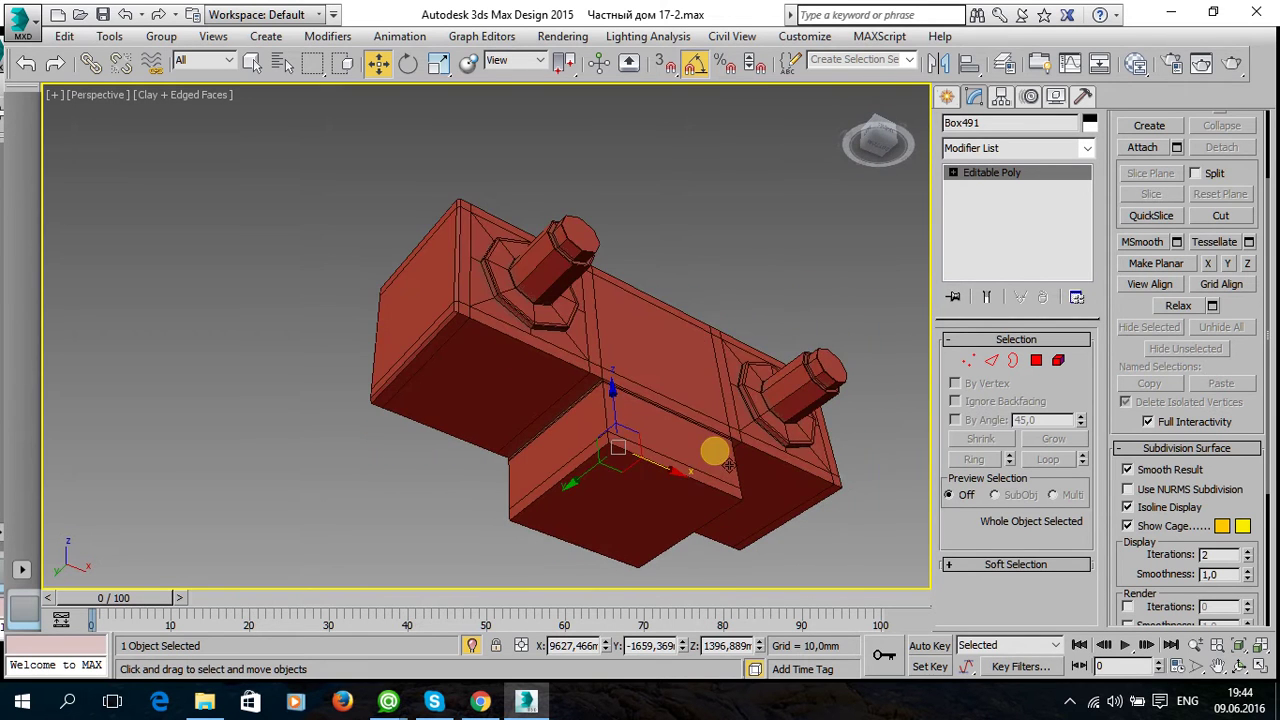
scroll(586, 424, up, 3)
mouse_move(586, 424)
alt+middle_down()
mouse_move(629, 451)
mouse_move(589, 443)
mouse_move(539, 398)
alt+middle_up()
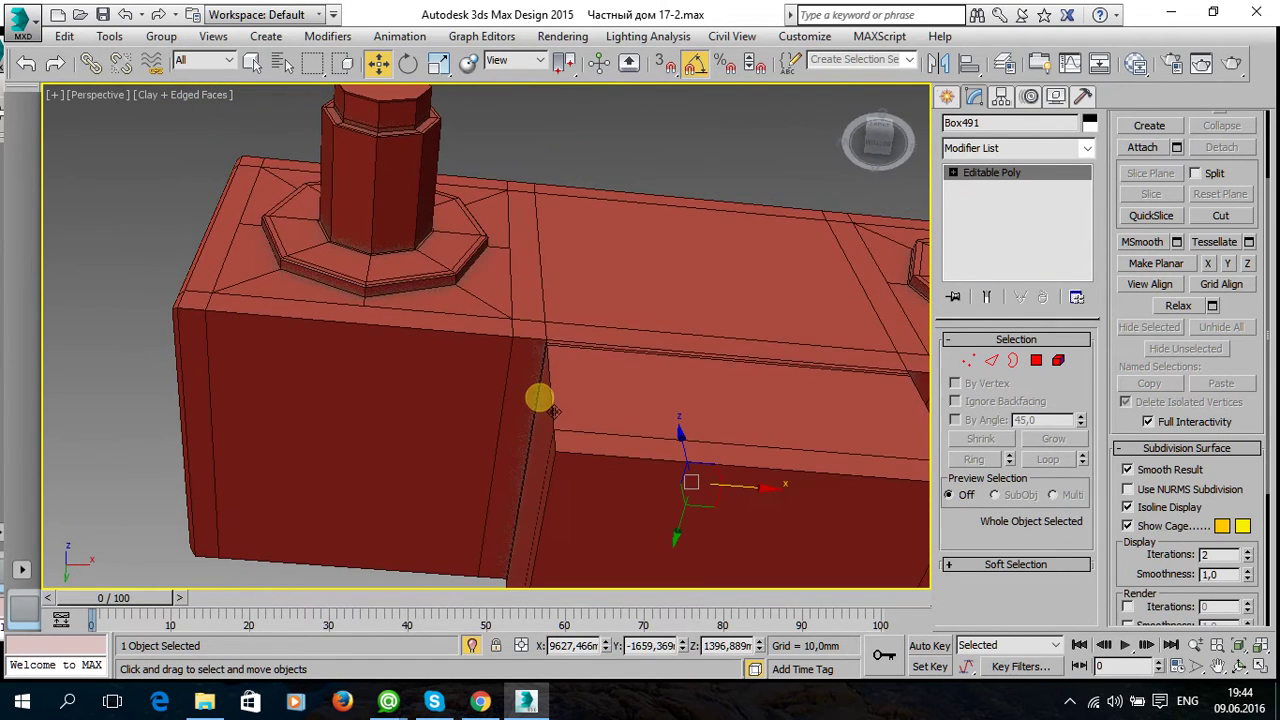
click(988, 361)
Connect two vertical edge loops on the lower block with 2 segments at pinch 77.
key(ctrl+a)
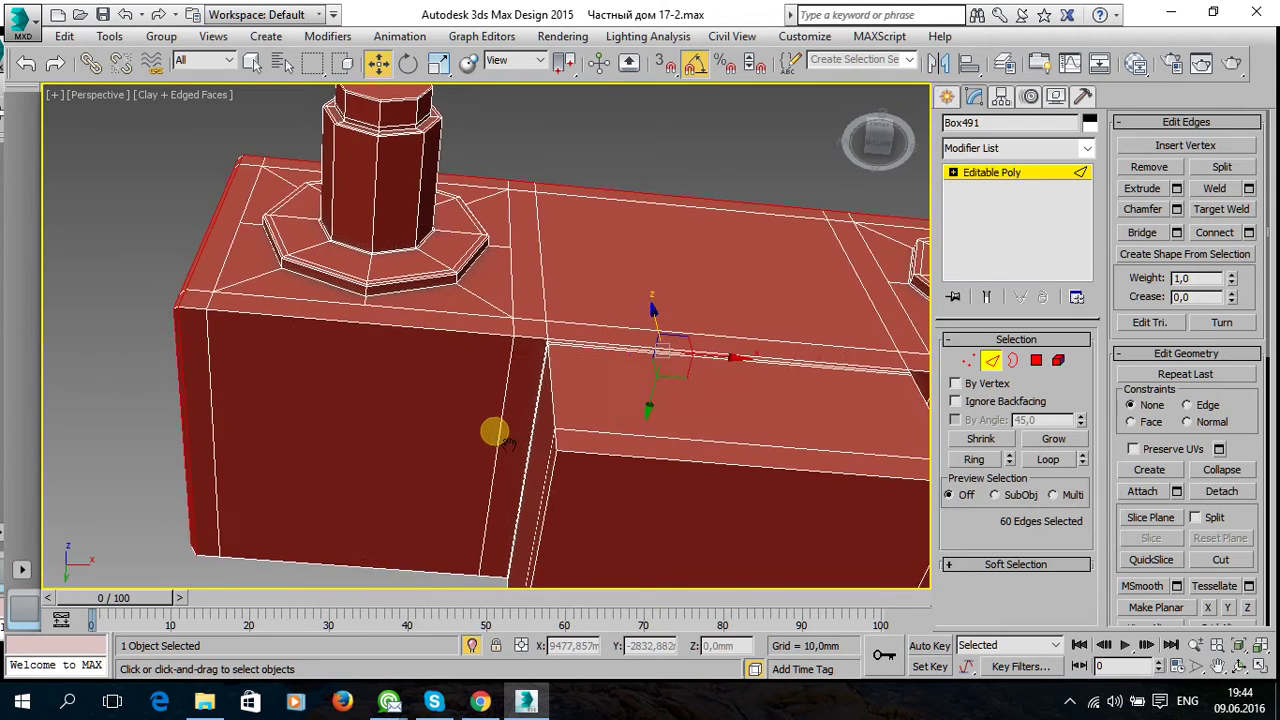
scroll(609, 397, up, 3)
scroll(658, 394, up, 4)
scroll(658, 394, up, 2)
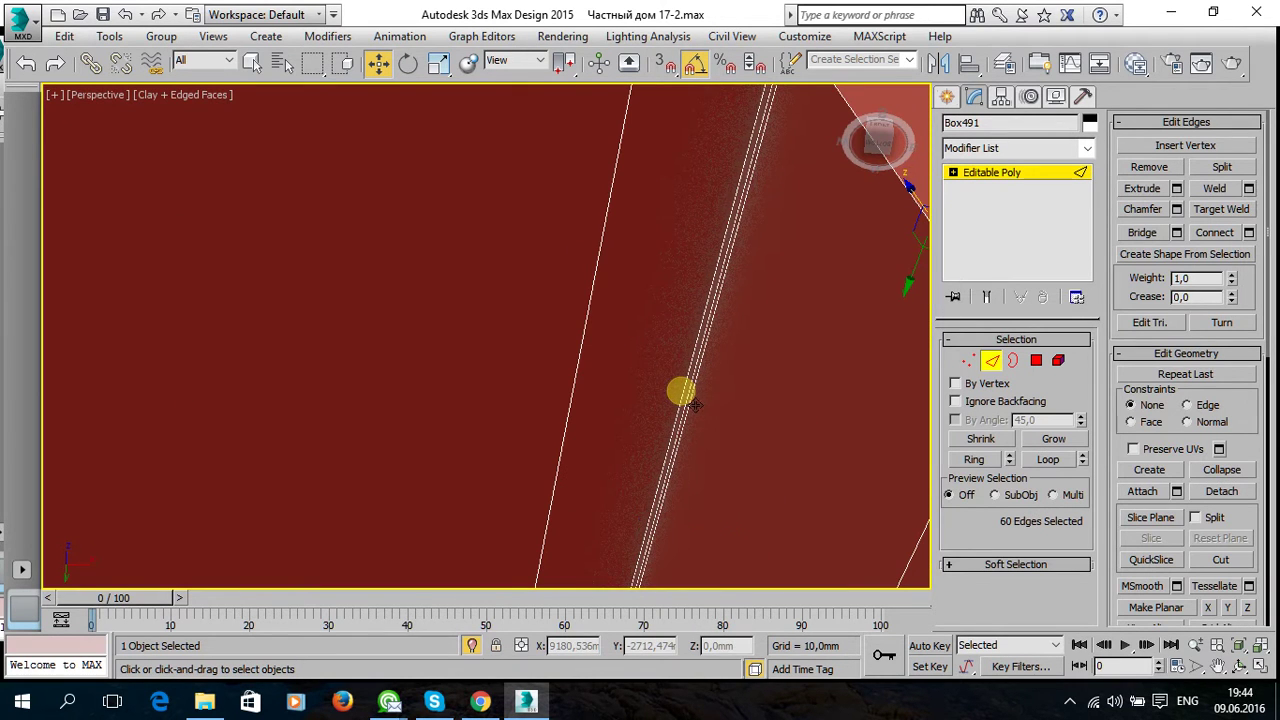
click(684, 392)
double_click(588, 400)
scroll(575, 388, down, 6)
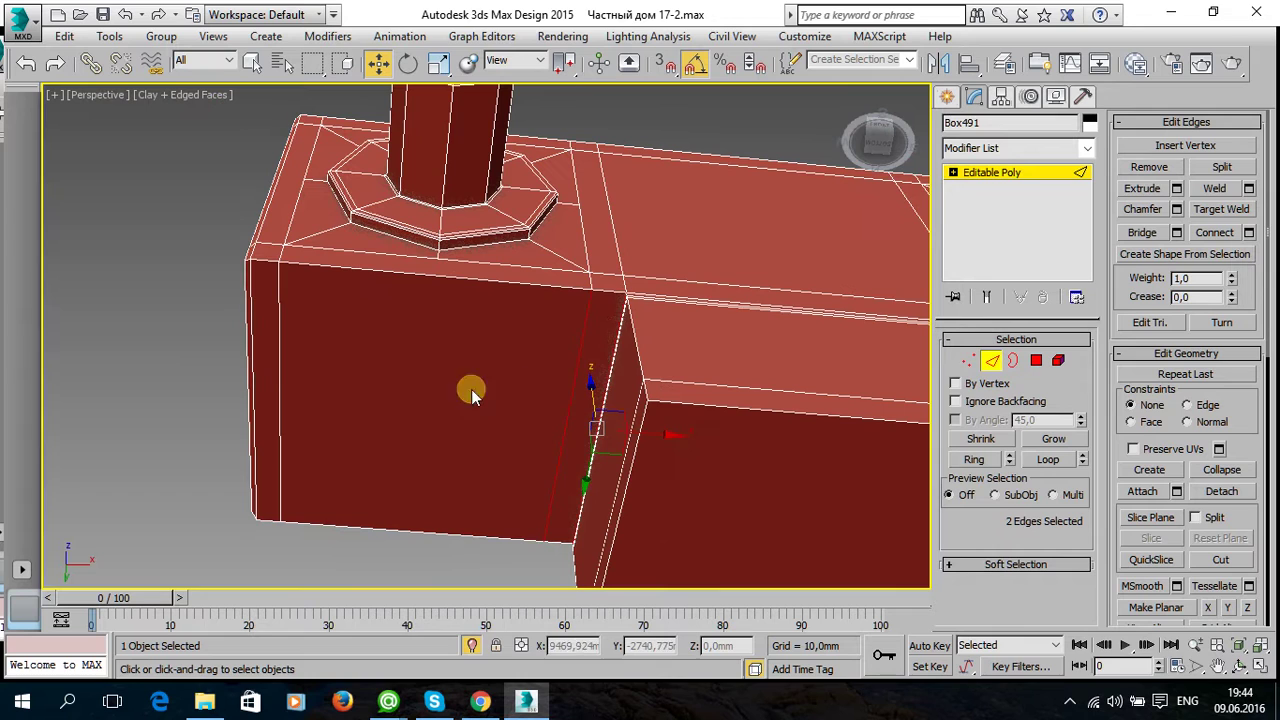
double_click(265, 380)
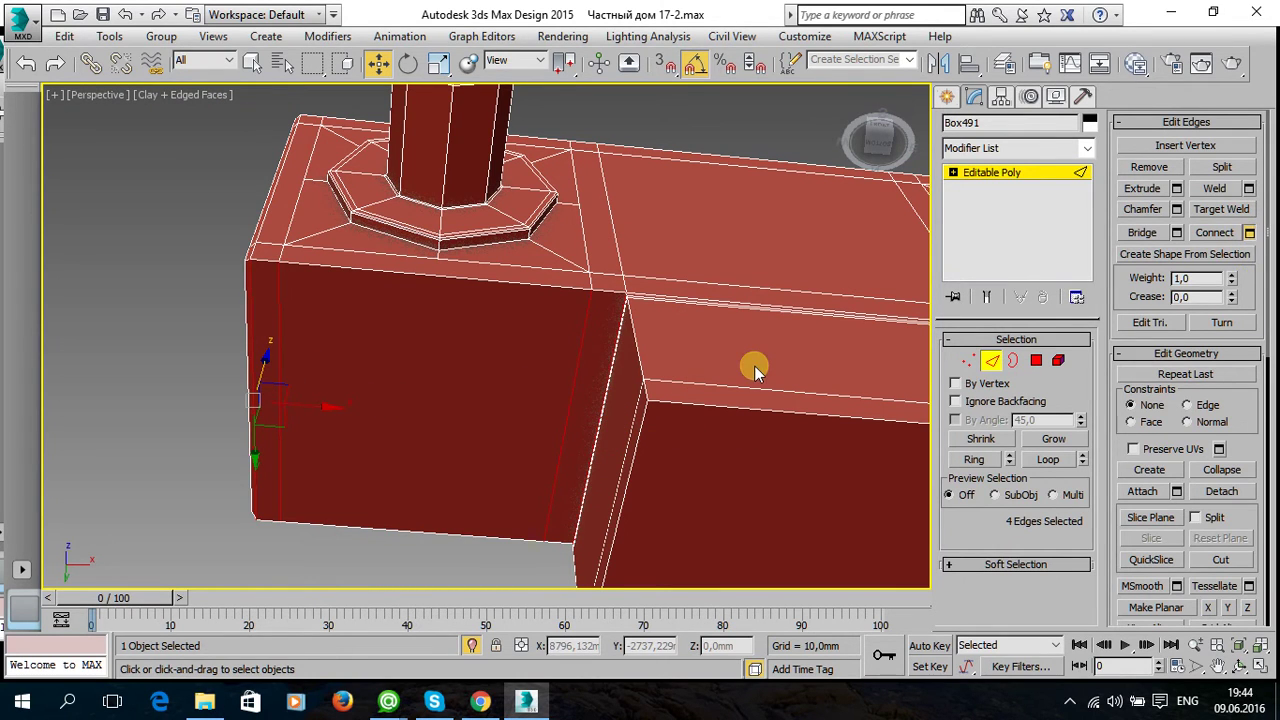
key(ctrl+shift+e)
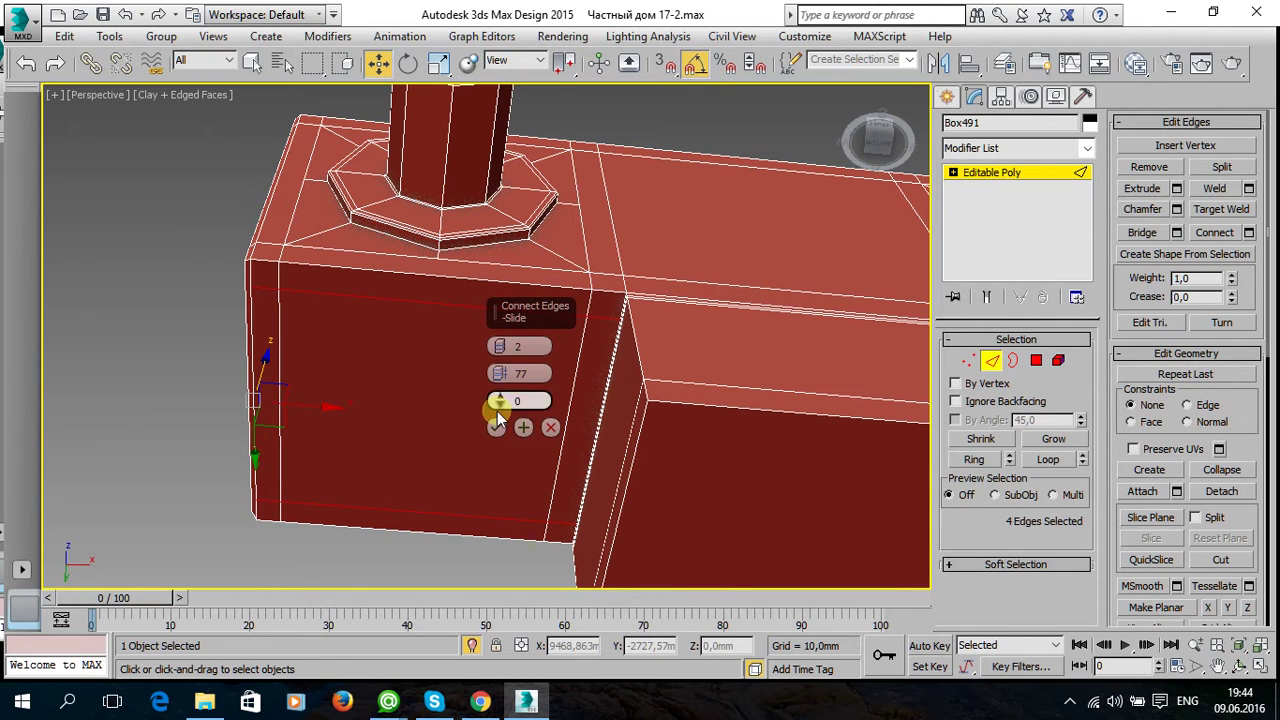
click(496, 427)
Select edges on the second pillar and connect them into another pair of pinched support loops.
mouse_move(803, 466)
middle_down()
mouse_move(300, 440)
mouse_move(474, 423)
mouse_move(414, 414)
mouse_move(366, 351)
mouse_move(300, 421)
mouse_move(257, 342)
middle_up()
ctrl+click(310, 326)
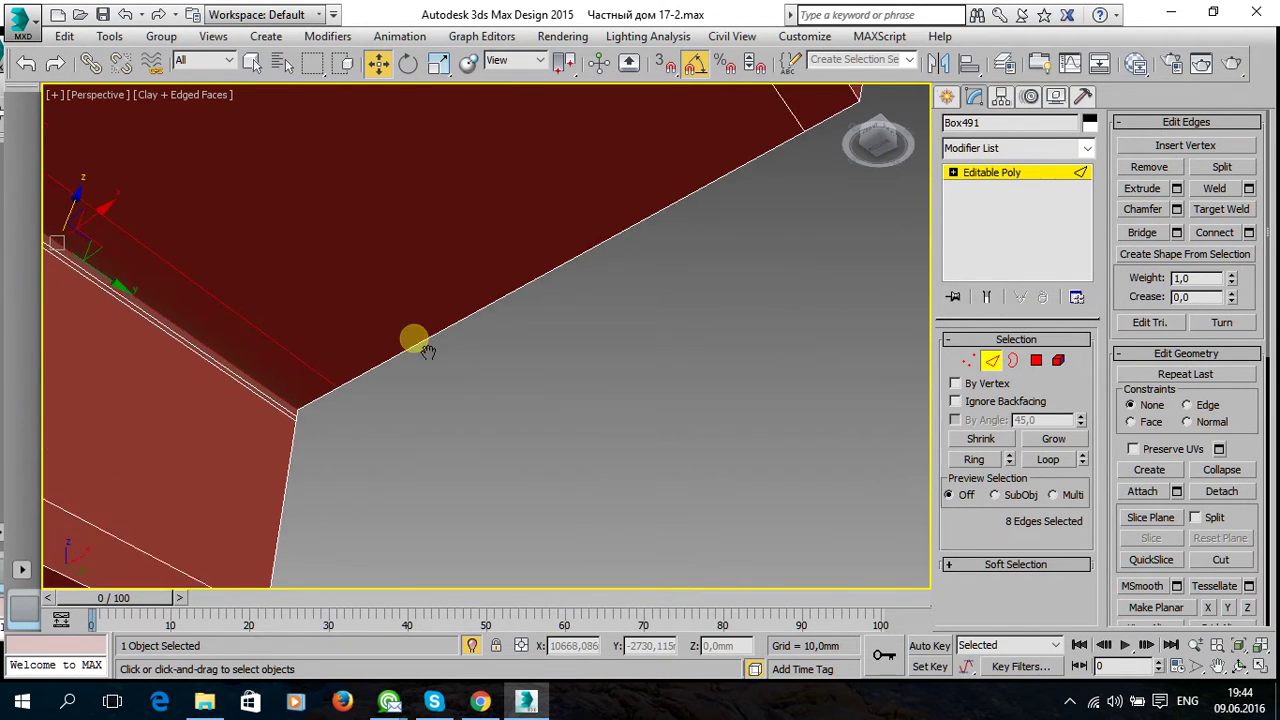
middle_drag(414, 340, 430, 386)
scroll(420, 380, down, 3)
alt+middle_drag(643, 294, 436, 460)
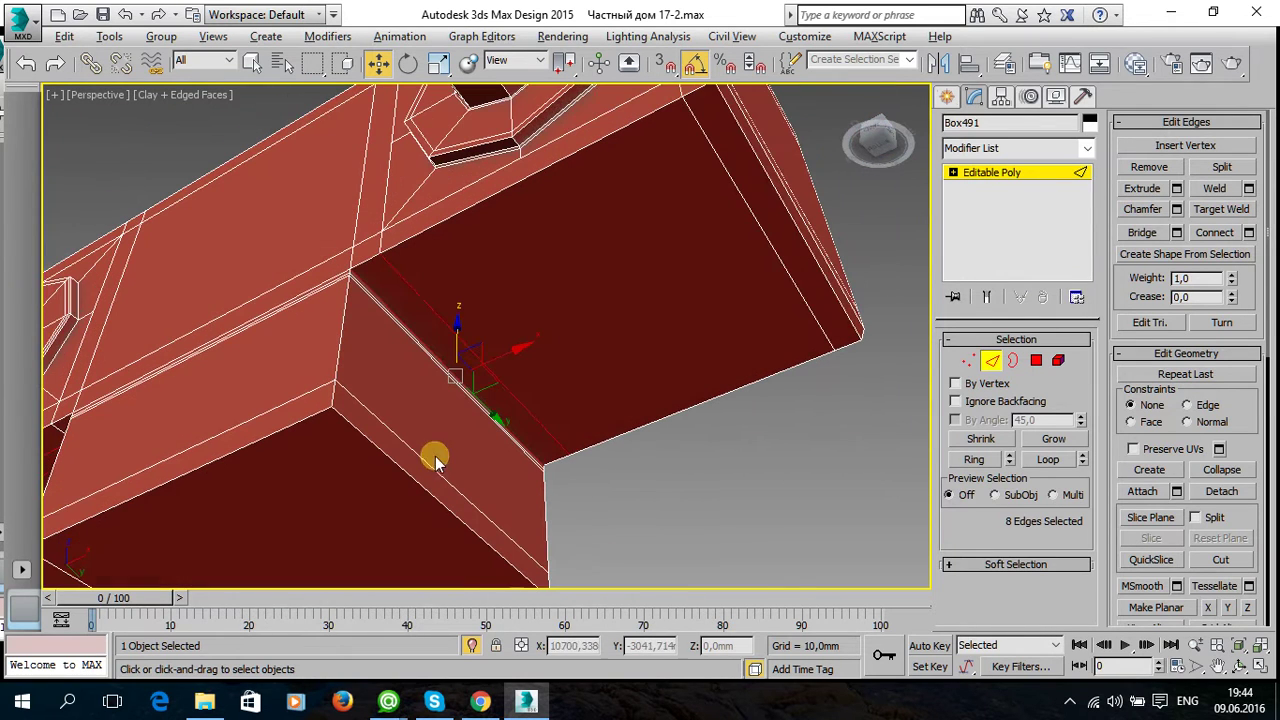
ctrl+click(815, 267)
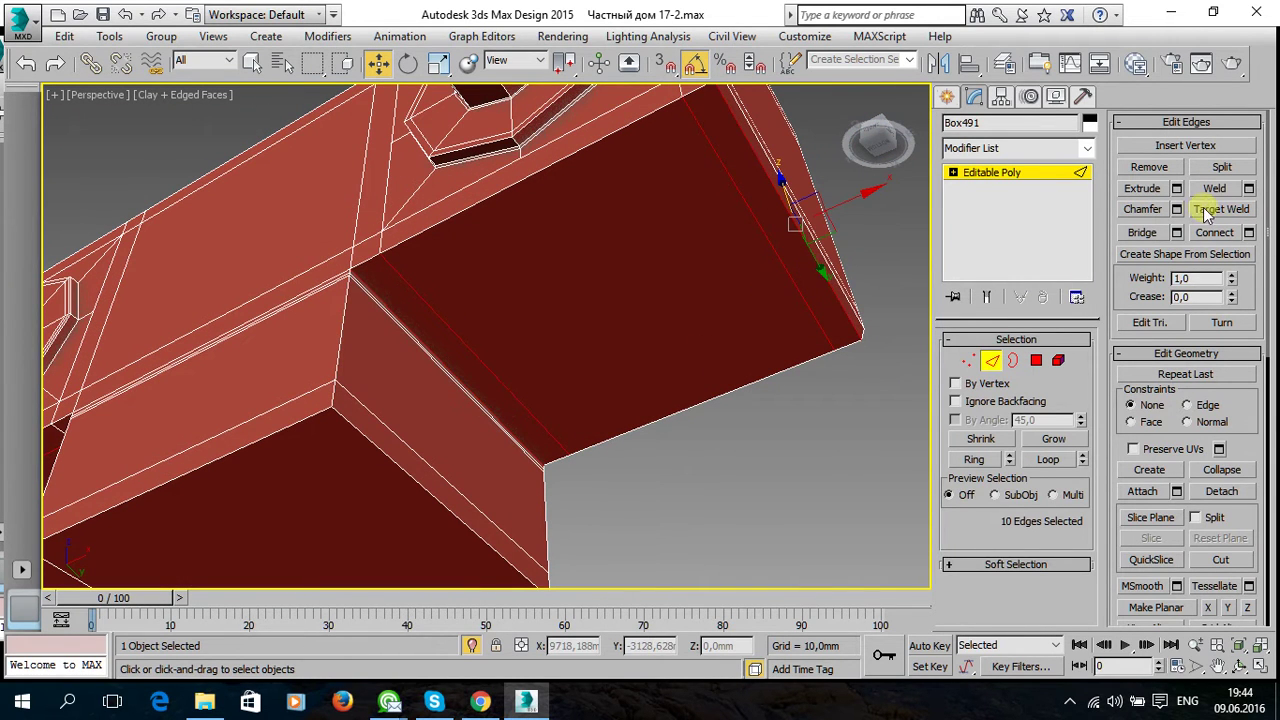
key(ctrl+shift+e)
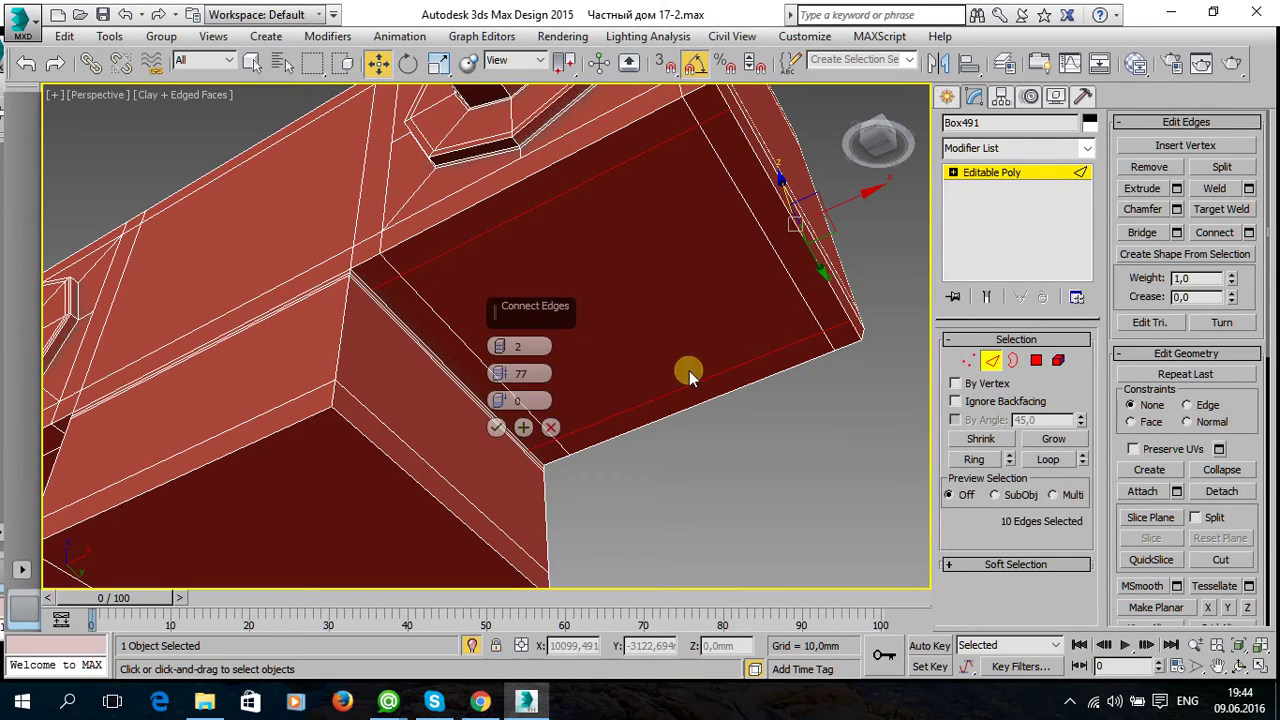
click(497, 428)
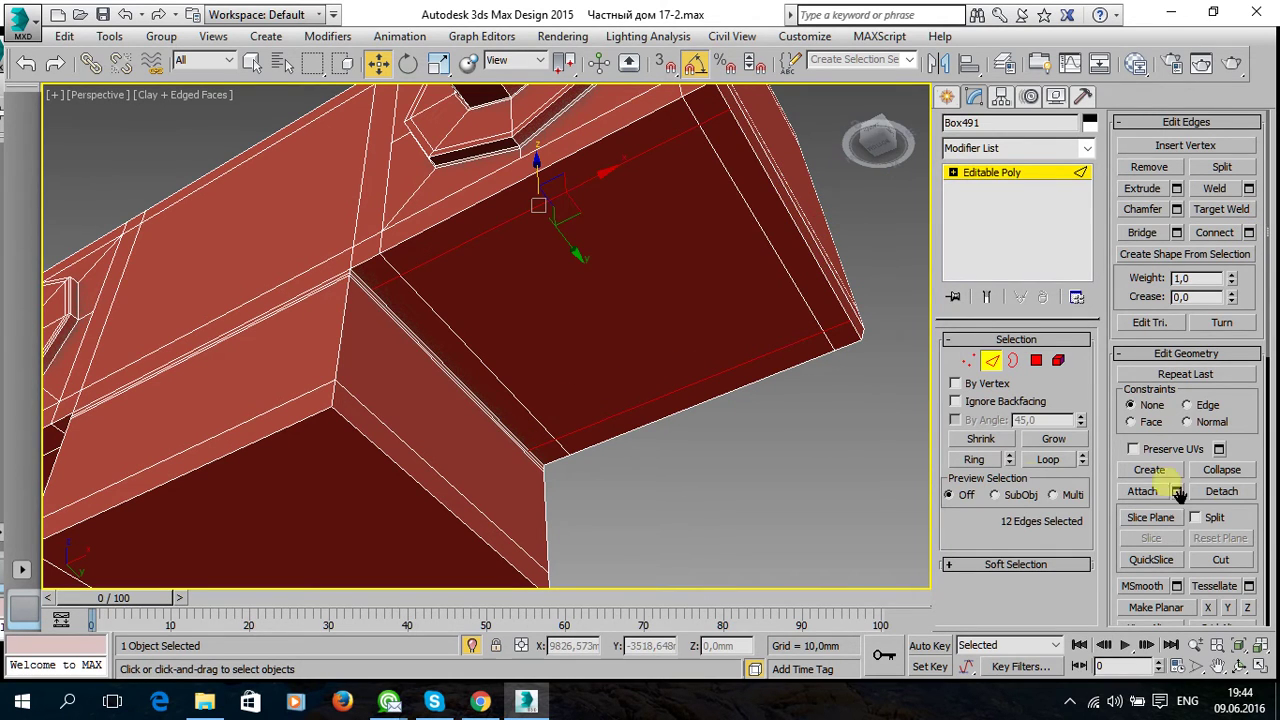
scroll(1180, 495, down, 3)
scroll(1238, 505, down, 3)
Preview the part with NURMS smoothing and orbit to inspect it, including the cylindrical boss.
click(1128, 552)
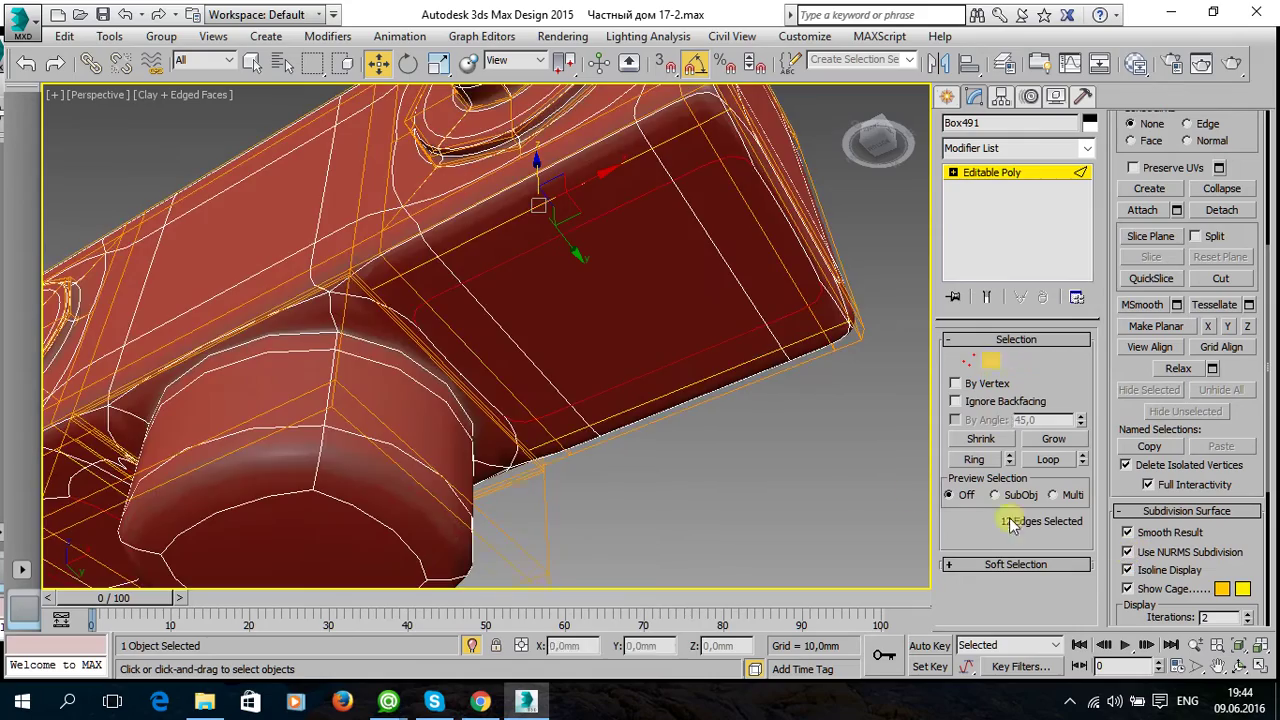
alt+middle_drag(514, 329, 575, 370)
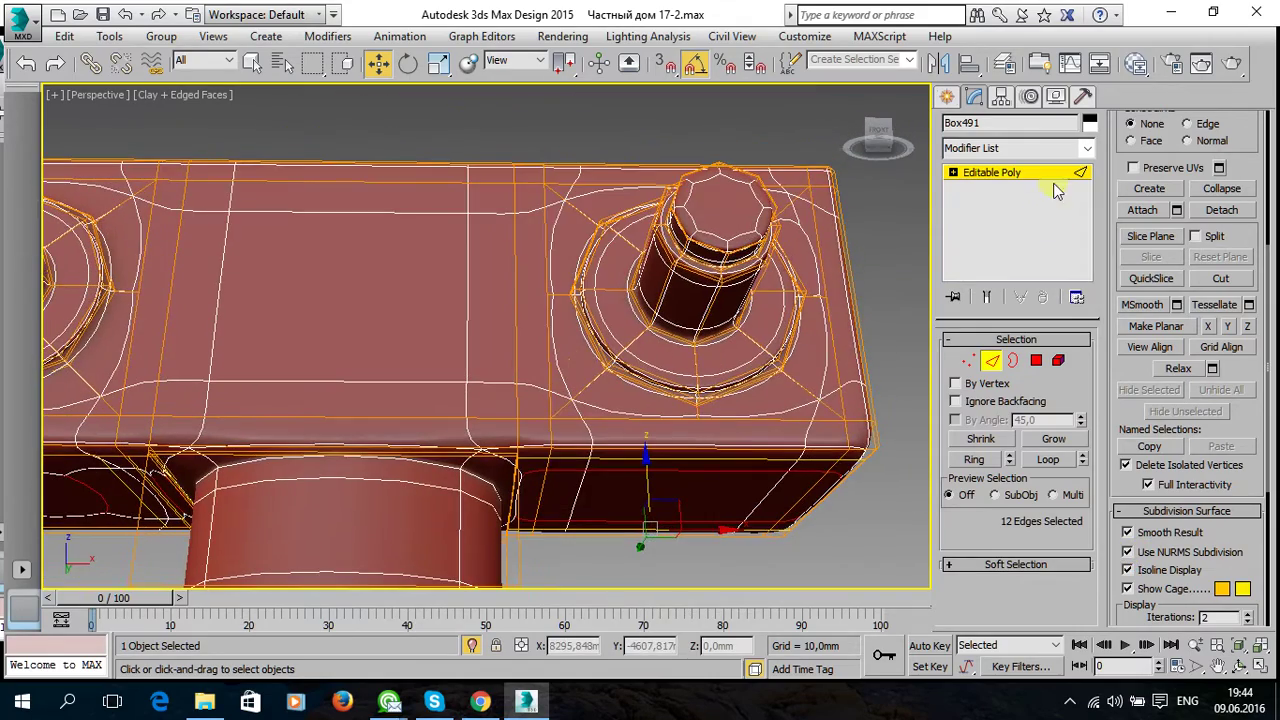
click(1000, 173)
click(909, 351)
mouse_move(660, 431)
alt+middle_down()
mouse_move(560, 388)
mouse_move(606, 337)
alt+middle_up()
mouse_move(286, 423)
alt+middle_down()
mouse_move(554, 311)
mouse_move(597, 320)
mouse_move(511, 350)
alt+middle_up()
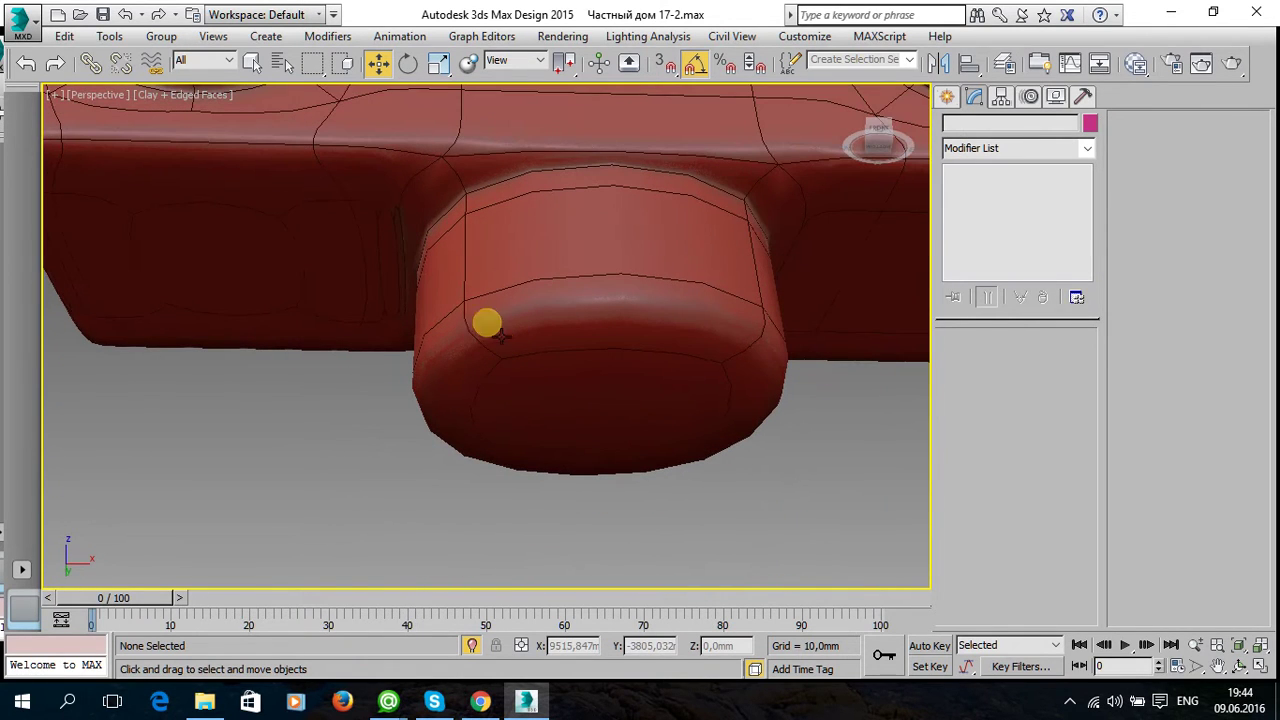
Undo twice back to the unsmoothed box and orbit to view it from below and head-on.
click(125, 14)
click(125, 14)
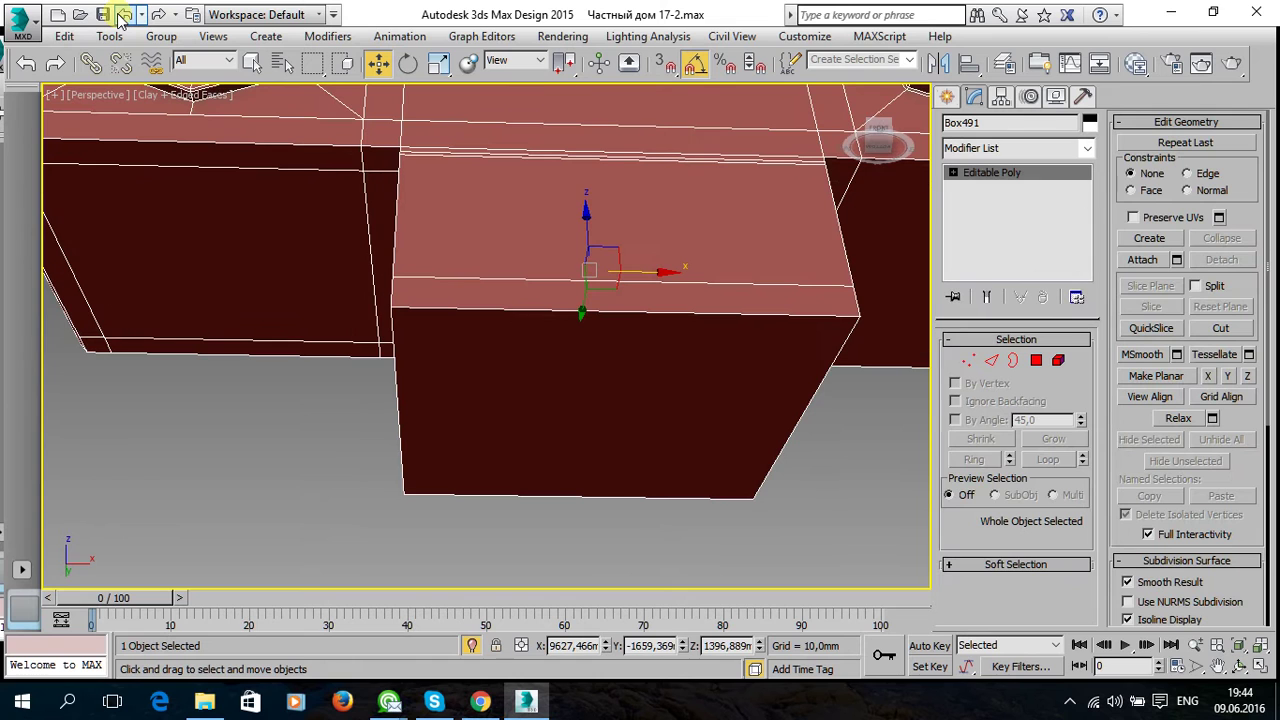
mouse_move(579, 293)
alt+middle_down()
mouse_move(697, 314)
mouse_move(708, 328)
alt+middle_up()
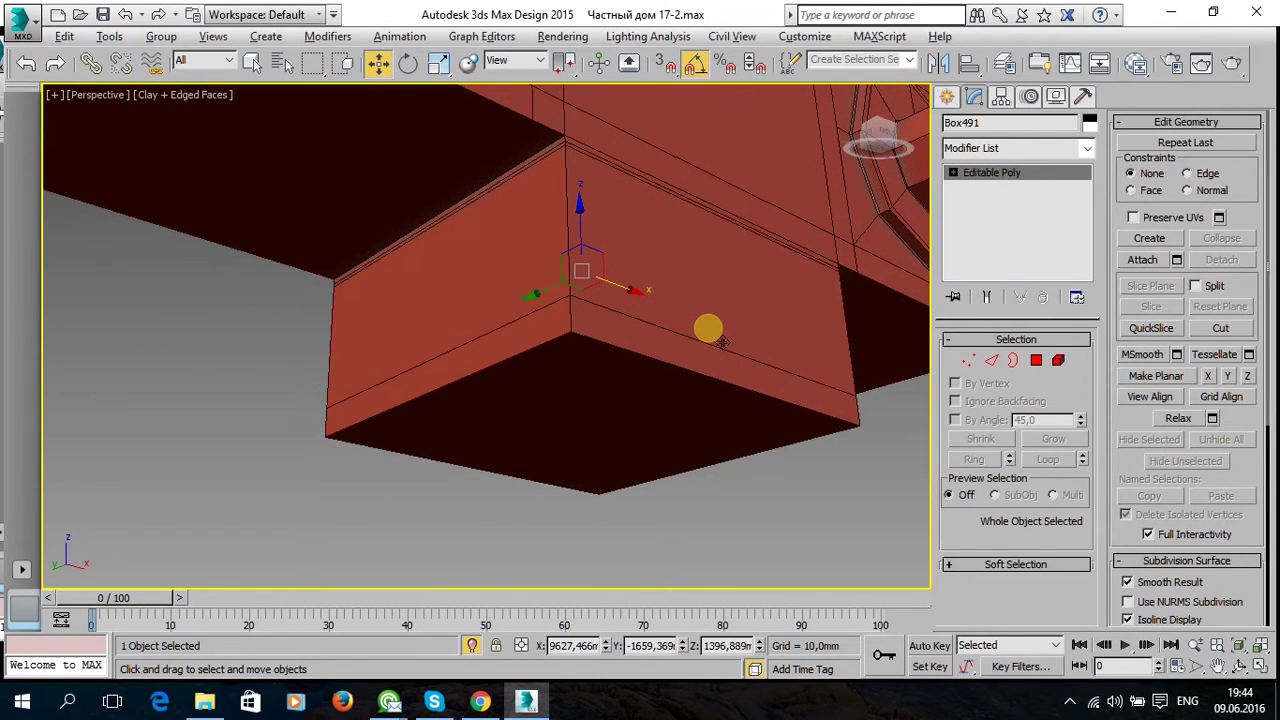
mouse_move(624, 297)
alt+middle_down()
mouse_move(671, 301)
mouse_move(565, 321)
mouse_move(546, 344)
alt+middle_up()
Delete the lower block's polygons, box-selected in the side viewport.
click(1058, 360)
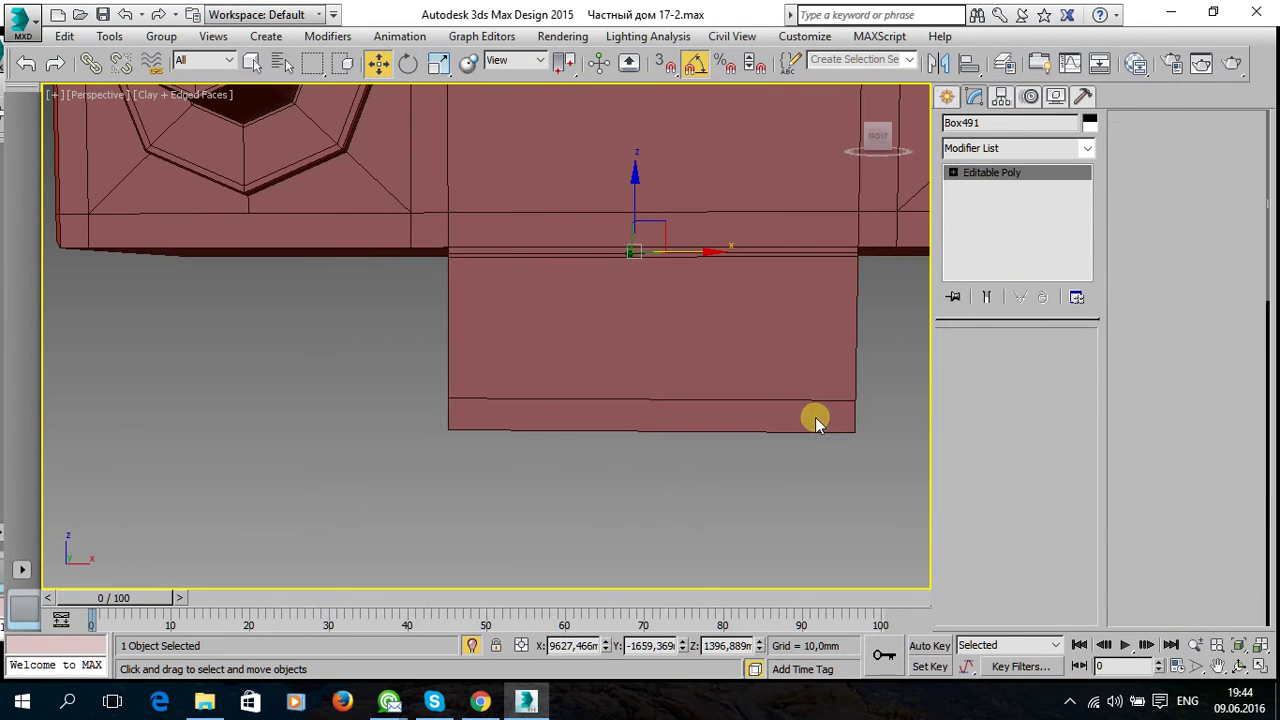
key(alt+w)
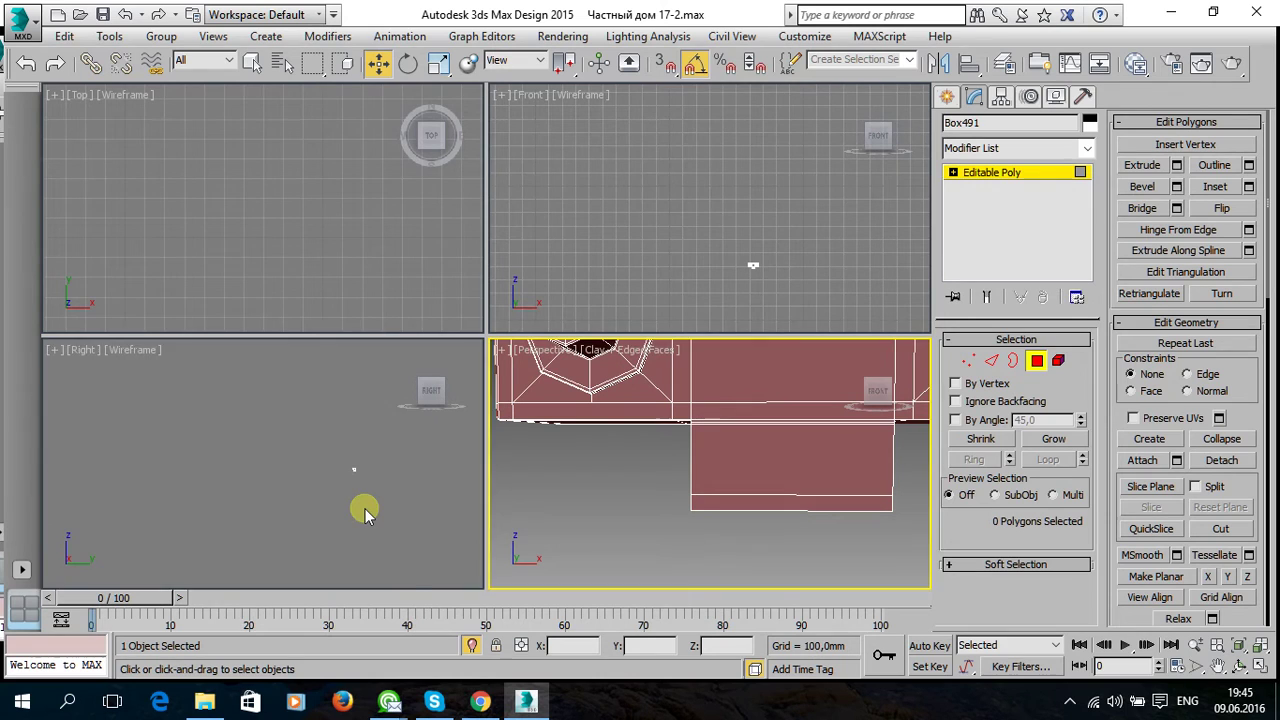
scroll(364, 512, up, 8)
middle_drag(366, 509, 354, 449)
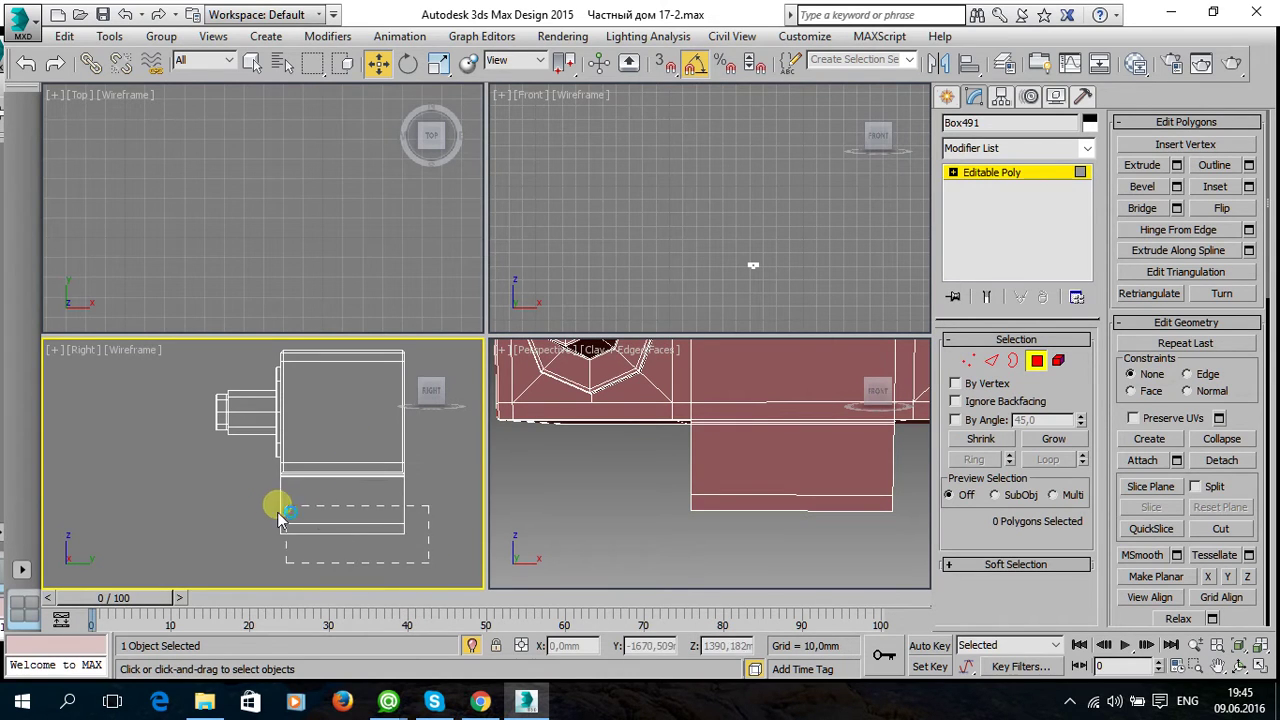
drag(281, 512, 266, 510)
key(Delete)
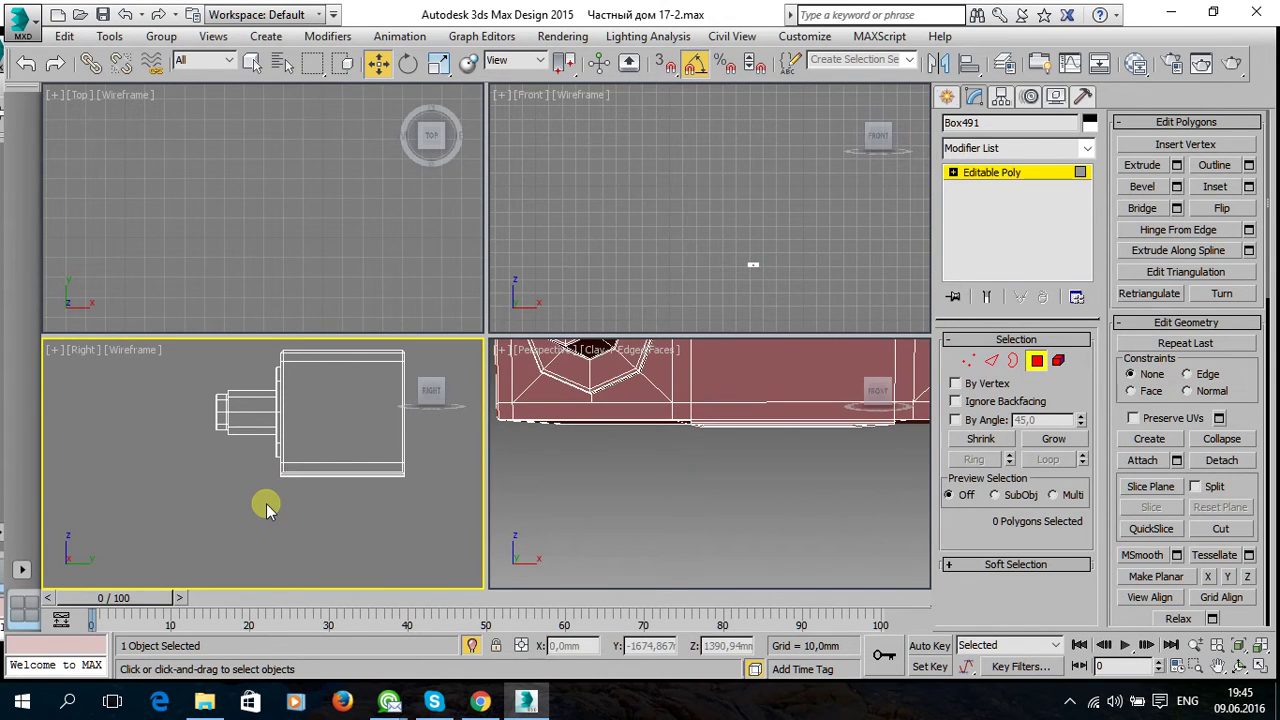
Check the opening with NURMS smoothing in a maximized perspective view, then turn smoothing off.
click(686, 500)
key(alt+w)
scroll(1200, 480, down, 5)
scroll(1203, 513, down, 1)
scroll(1195, 520, down, 3)
scroll(1190, 525, down, 2)
scroll(1178, 540, down, 1)
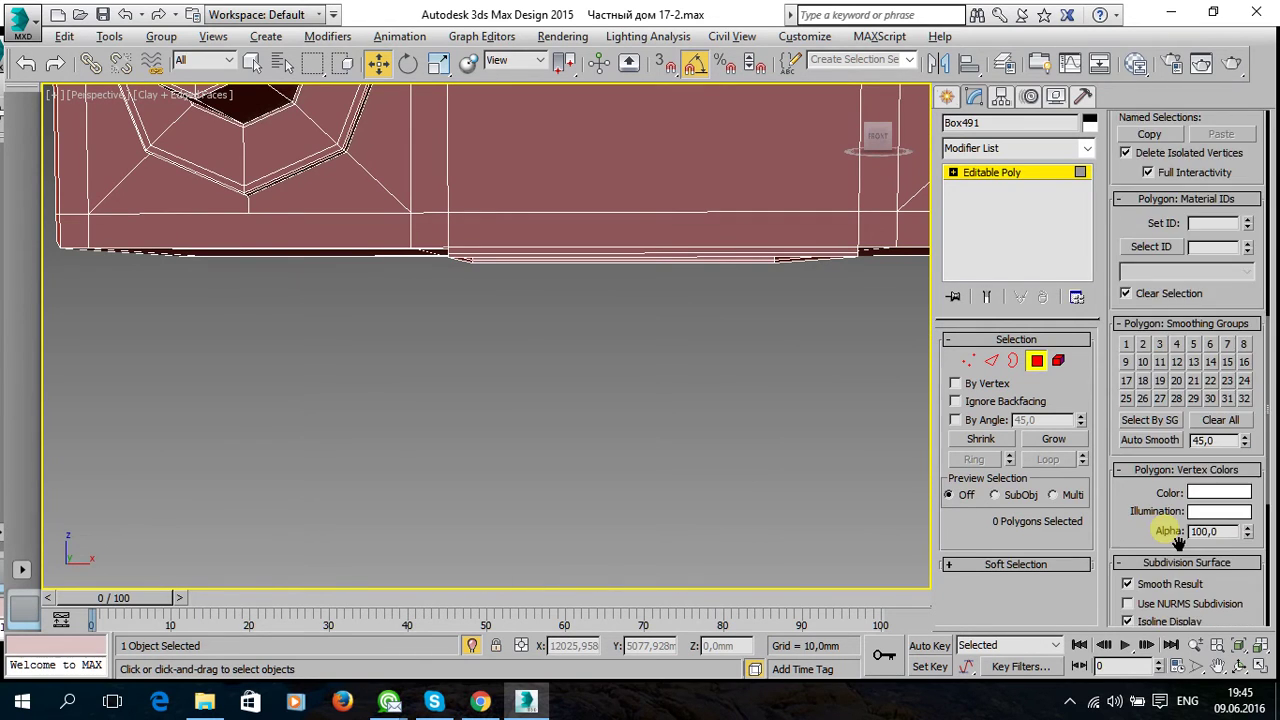
scroll(1195, 565, down, 3)
click(1127, 491)
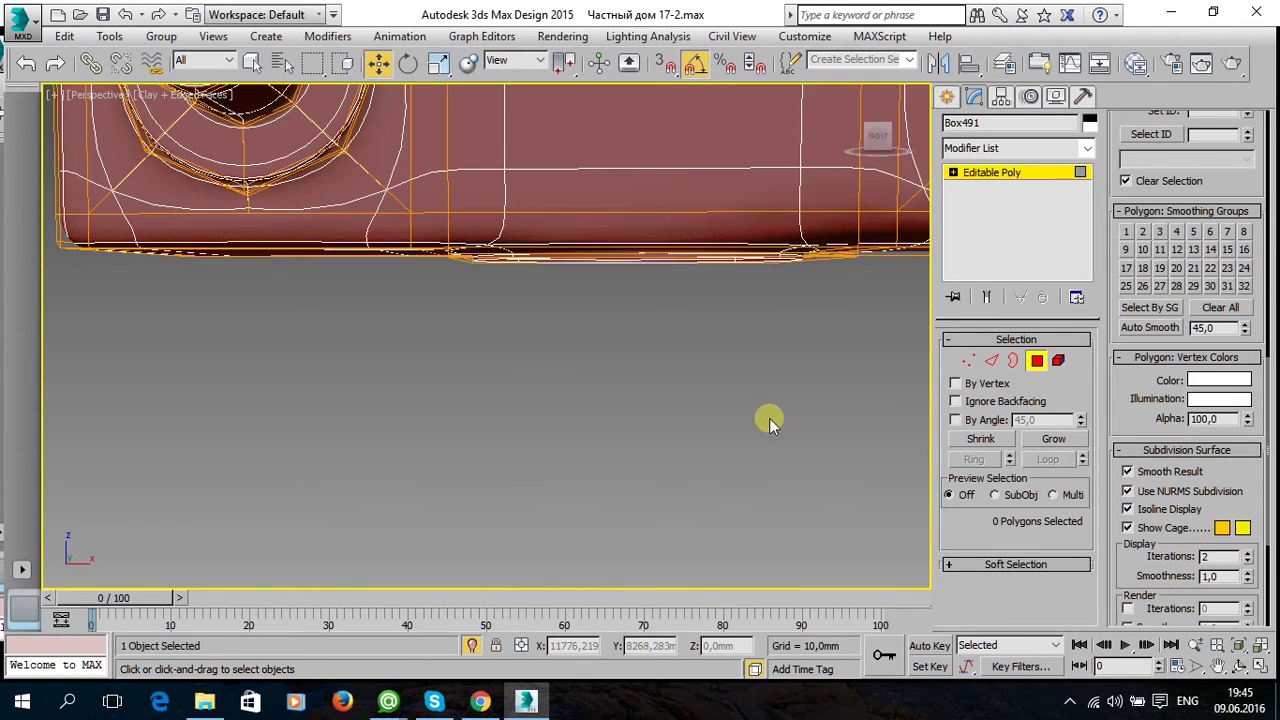
scroll(700, 429, up, 3)
scroll(780, 357, up, 2)
mouse_move(706, 320)
alt+middle_down()
mouse_move(608, 309)
mouse_move(643, 343)
alt+middle_up()
scroll(523, 340, up, 3)
scroll(518, 343, up, 2)
scroll(517, 343, down, 2)
mouse_move(541, 369)
alt+middle_down()
mouse_move(571, 374)
mouse_move(594, 403)
mouse_move(621, 391)
alt+middle_up()
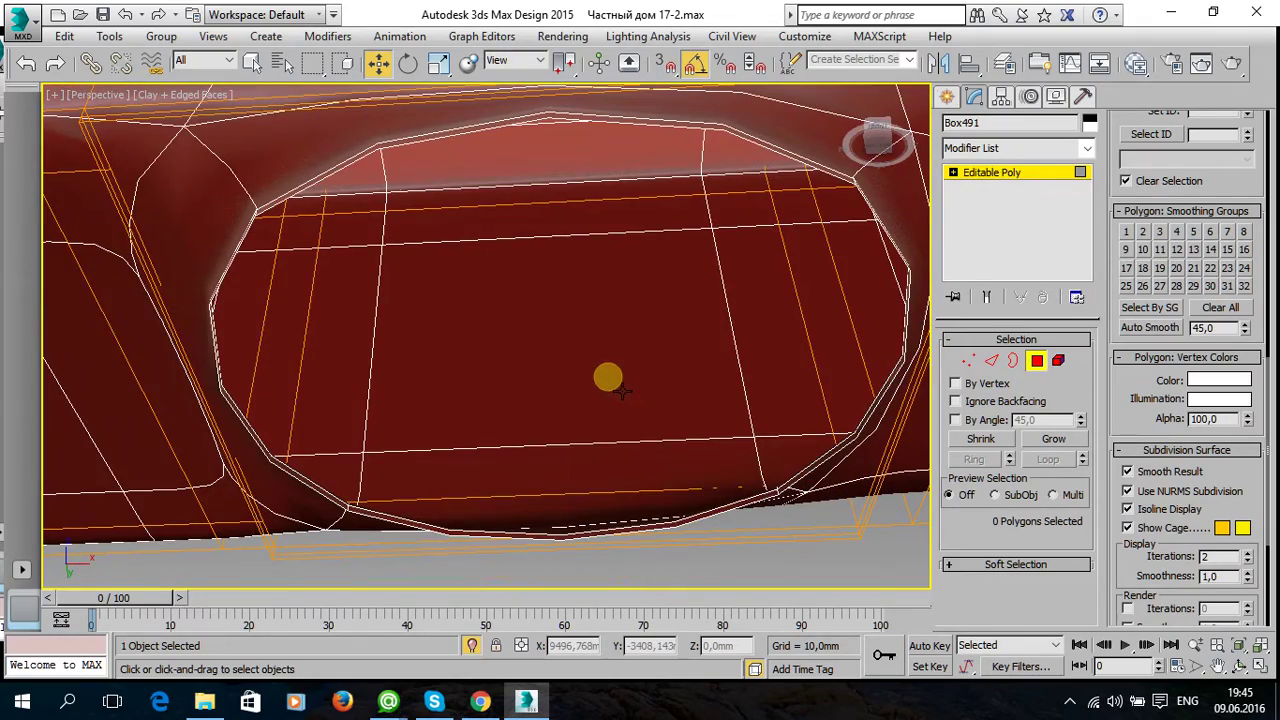
click(1127, 491)
Select the bottom polygons in the side view, then clear the selection.
scroll(728, 403, down, 1)
scroll(727, 403, down, 2)
scroll(728, 403, down, 2)
scroll(740, 412, down, 2)
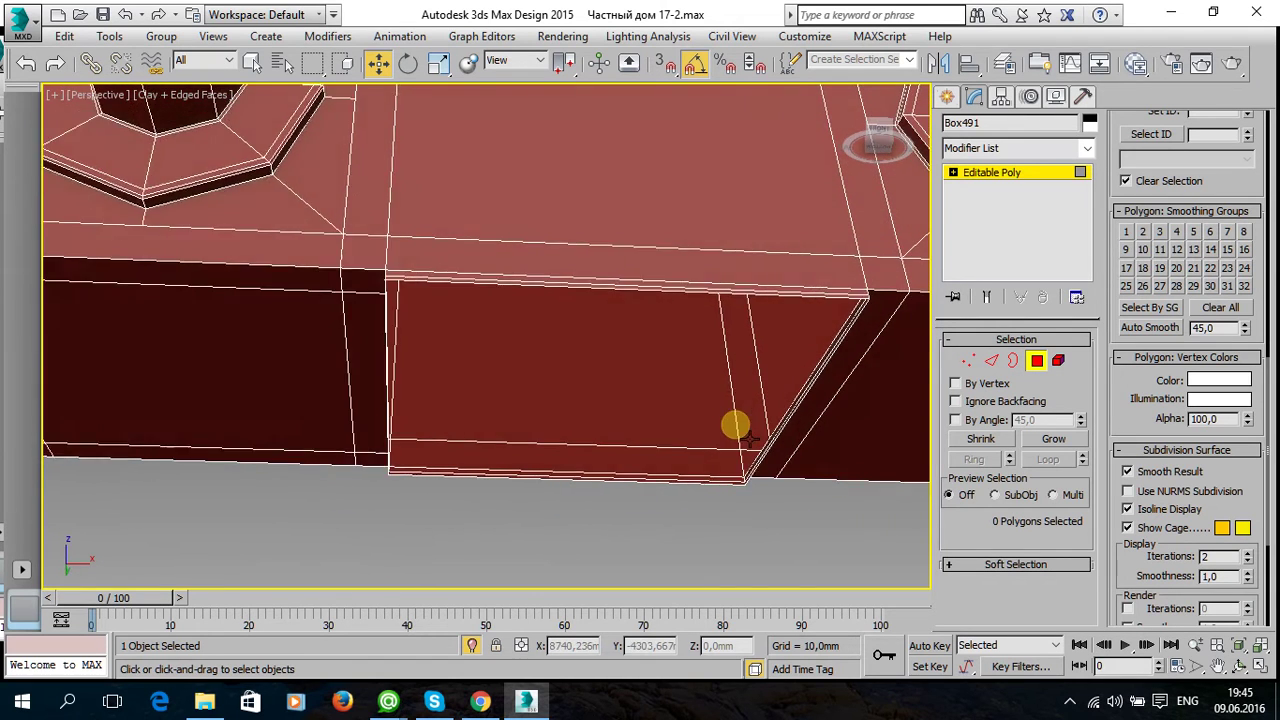
scroll(737, 420, down, 1)
key(alt+w)
scroll(420, 518, up, 1)
scroll(391, 480, up, 2)
scroll(418, 497, up, 2)
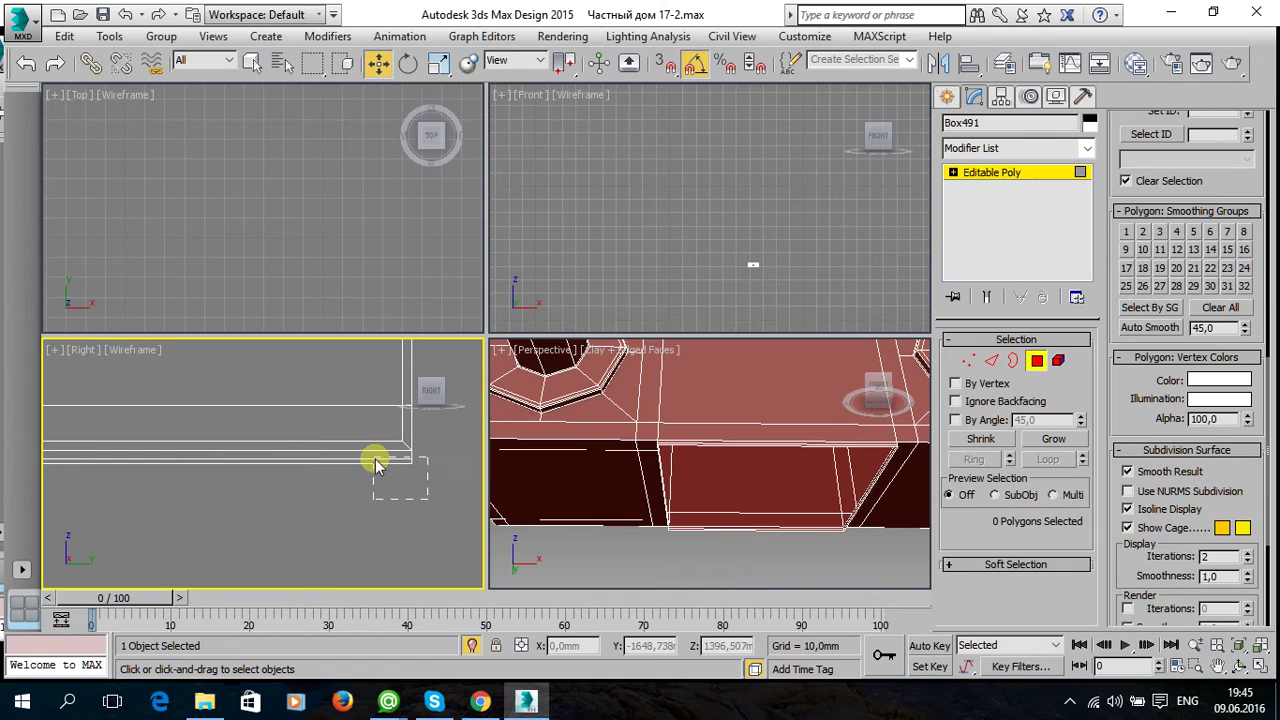
drag(428, 499, 375, 463)
scroll(400, 483, down, 1)
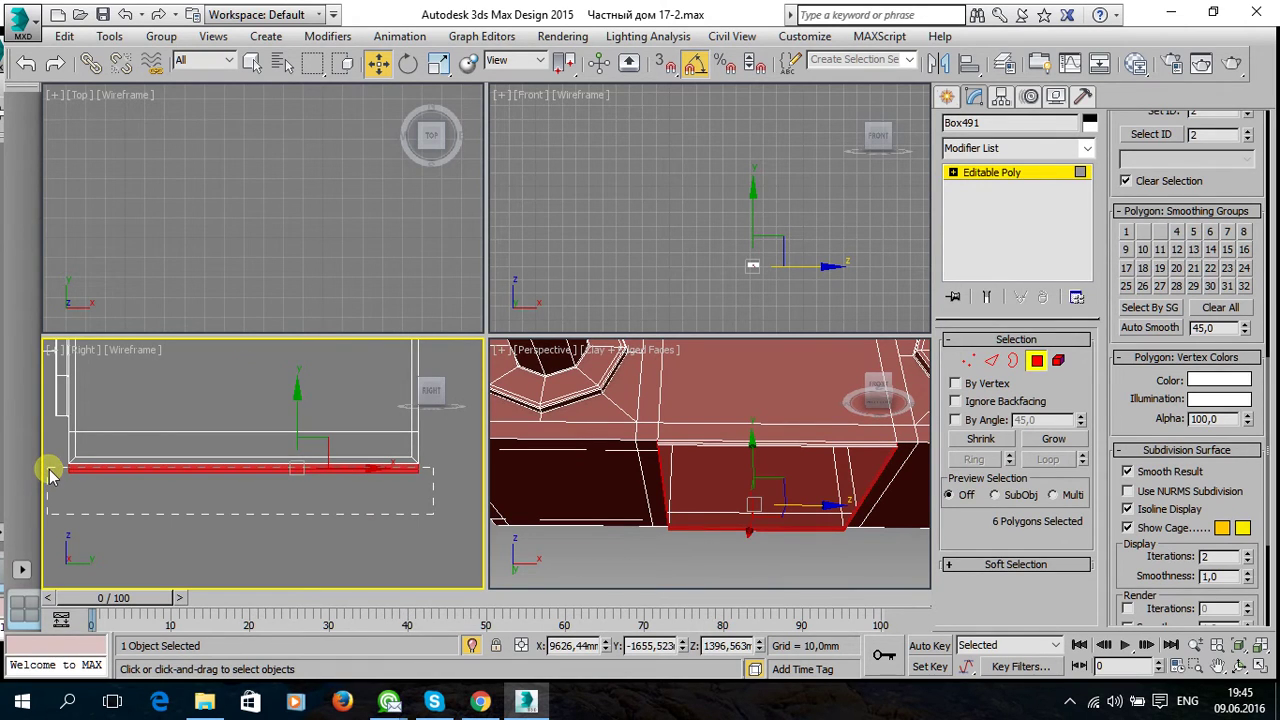
drag(50, 472, 50, 472)
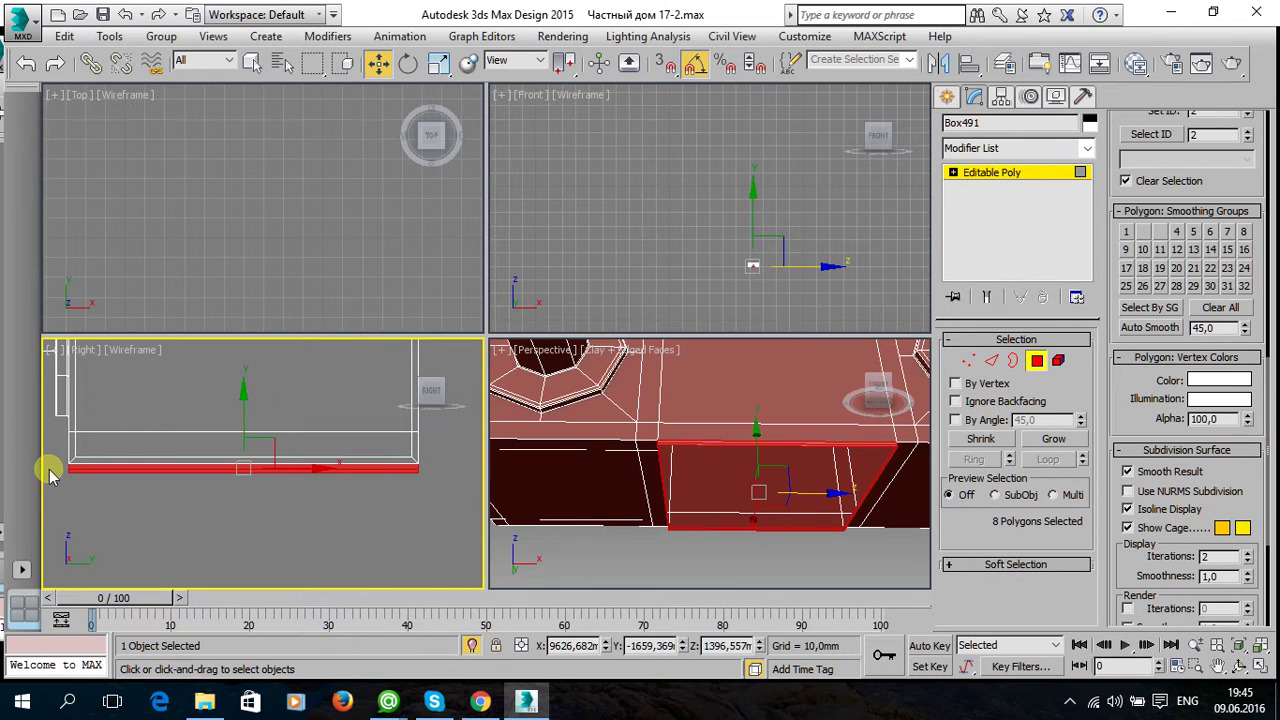
click(50, 472)
Select the border of the bottom opening in the maximized perspective view.
click(699, 493)
key(alt+w)
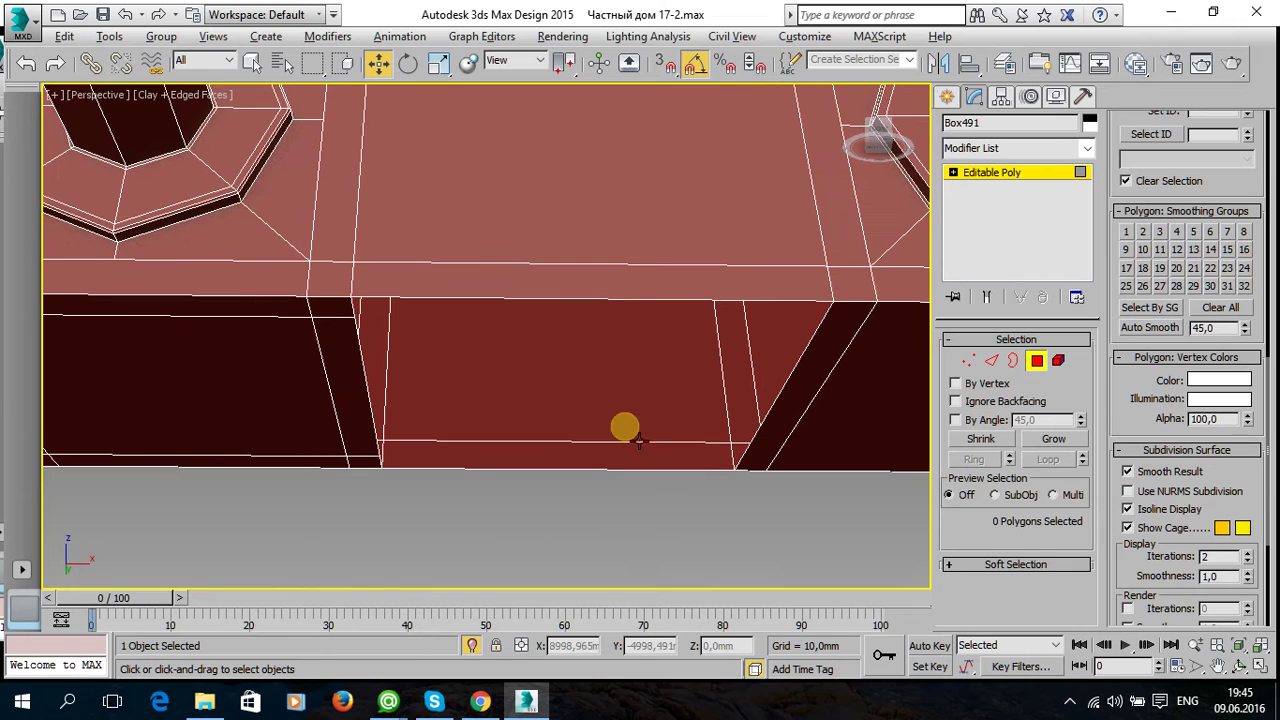
scroll(566, 409, up, 2)
click(1013, 361)
click(788, 334)
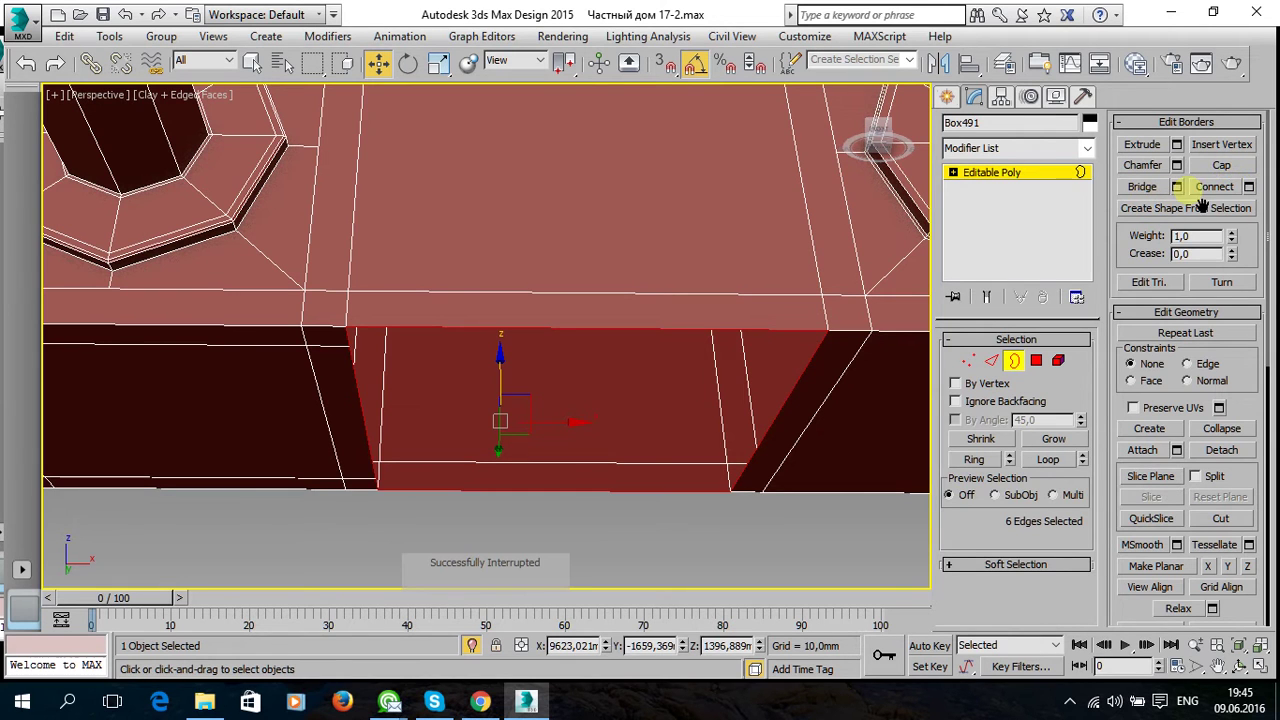
Cap the bottom opening with a new polygon and clear the border selection.
click(1222, 166)
scroll(565, 460, down, 5)
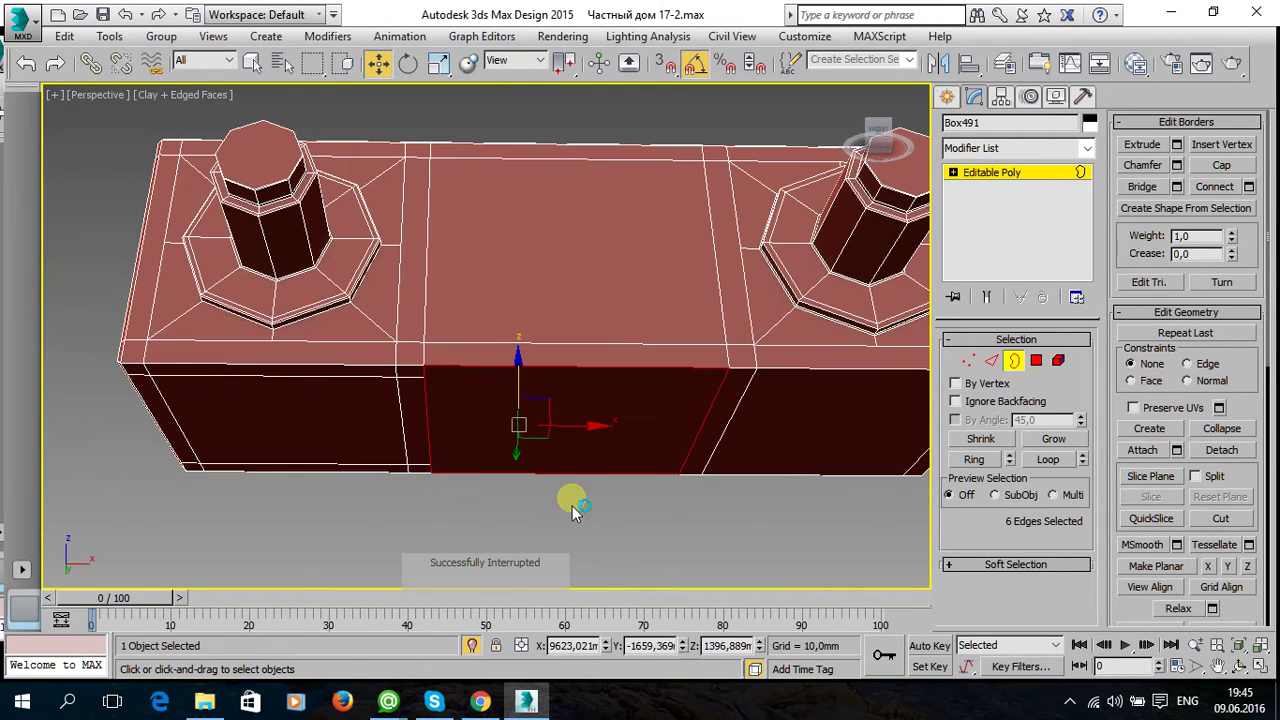
click(600, 490)
mouse_move(633, 432)
middle_down()
mouse_move(448, 431)
mouse_move(691, 420)
mouse_move(670, 433)
middle_up()
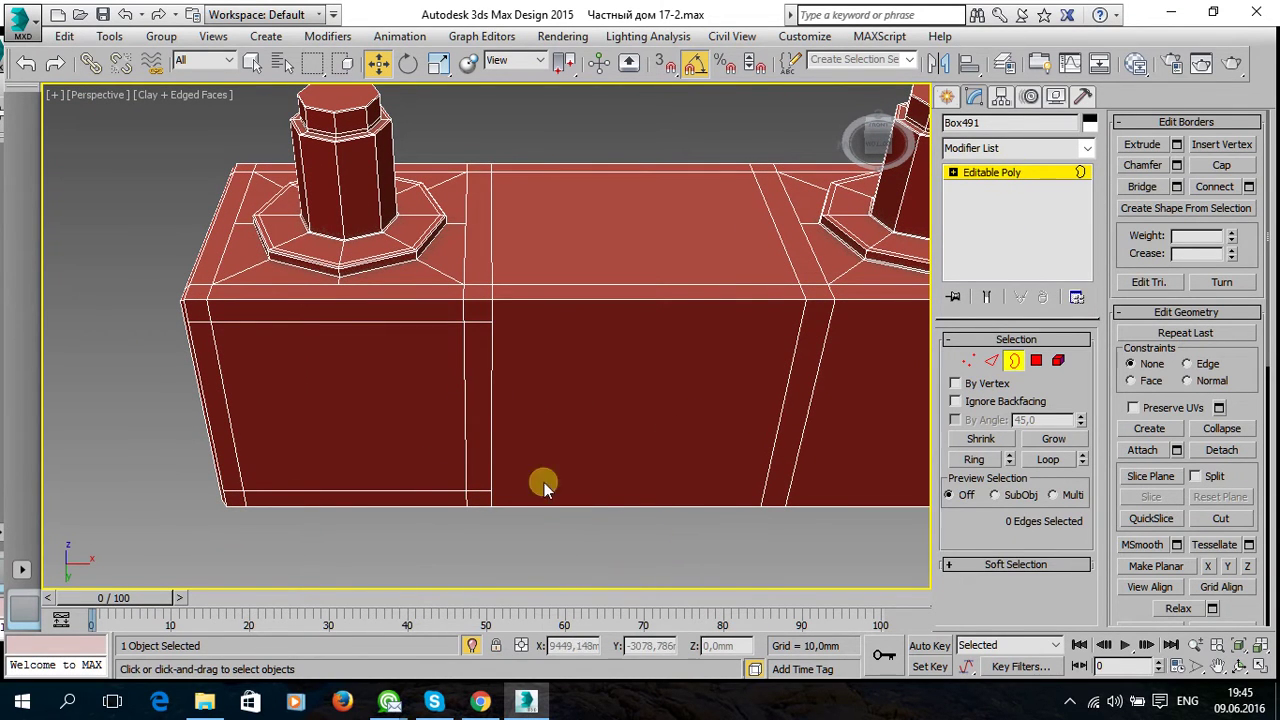
Remove the bottom and upper horizontal support edge segments from the box's front face.
click(993, 361)
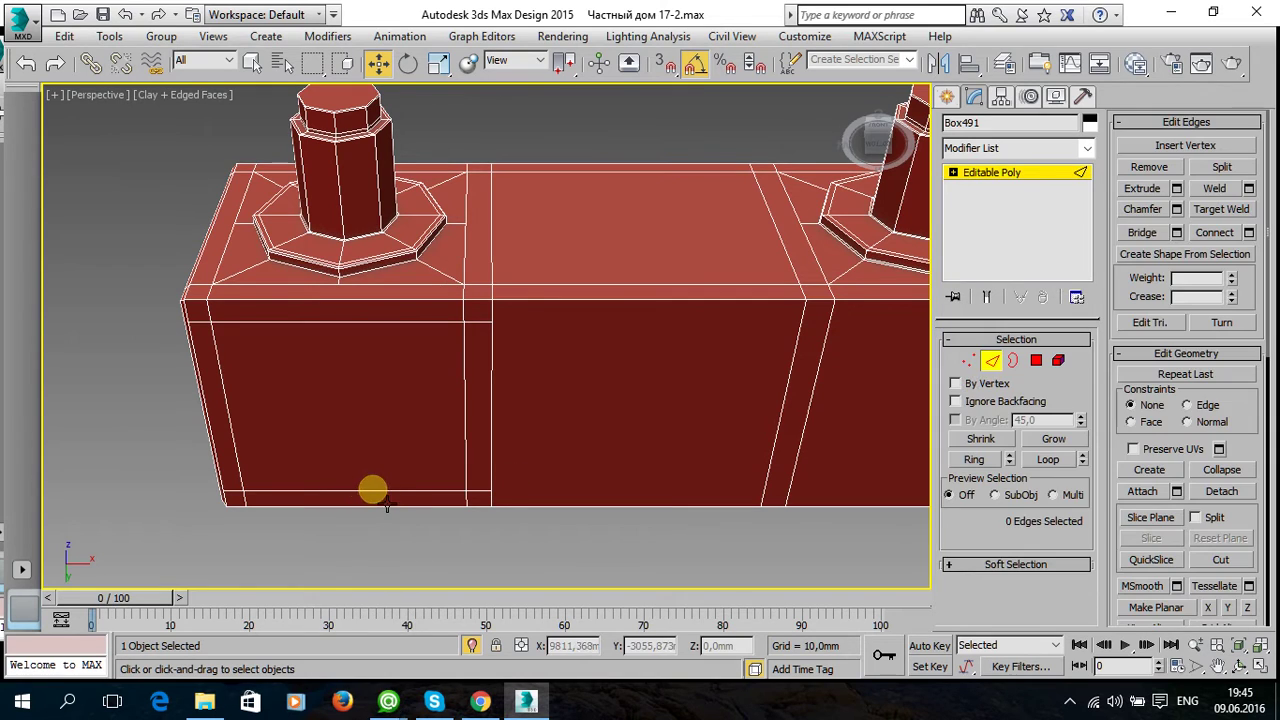
click(363, 491)
ctrl+click(238, 490)
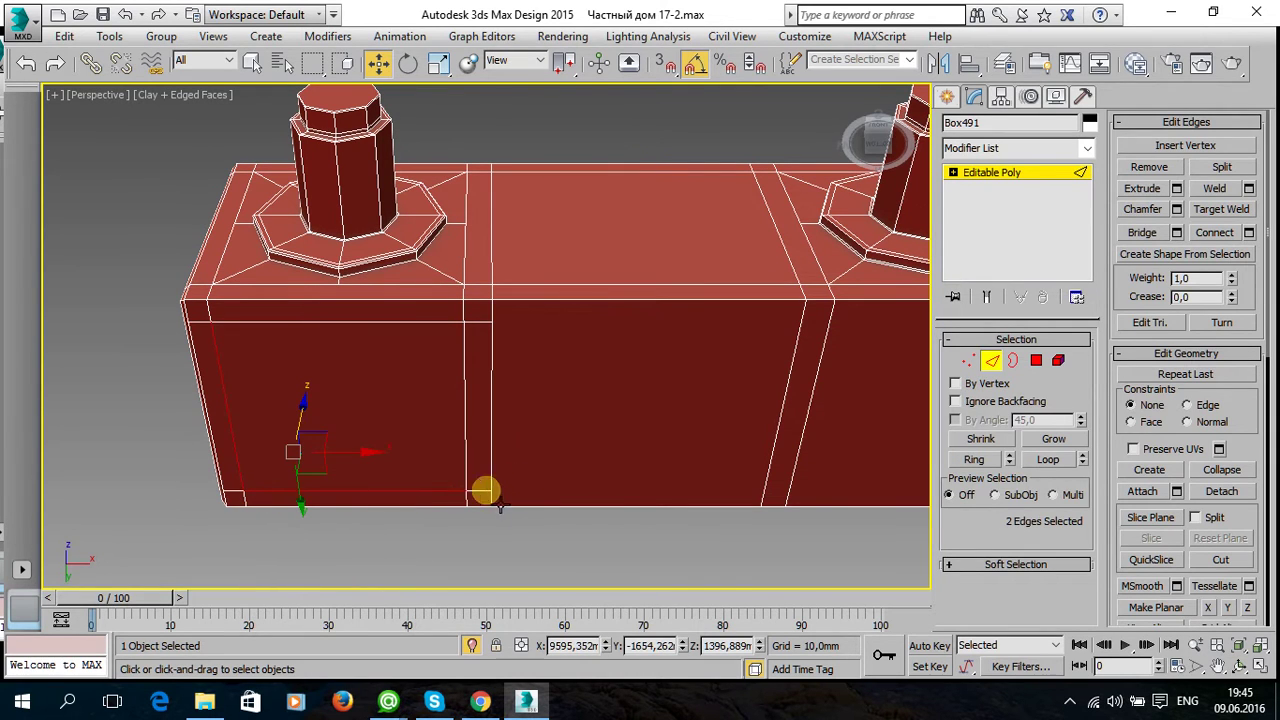
alt+click(251, 492)
ctrl+click(238, 501)
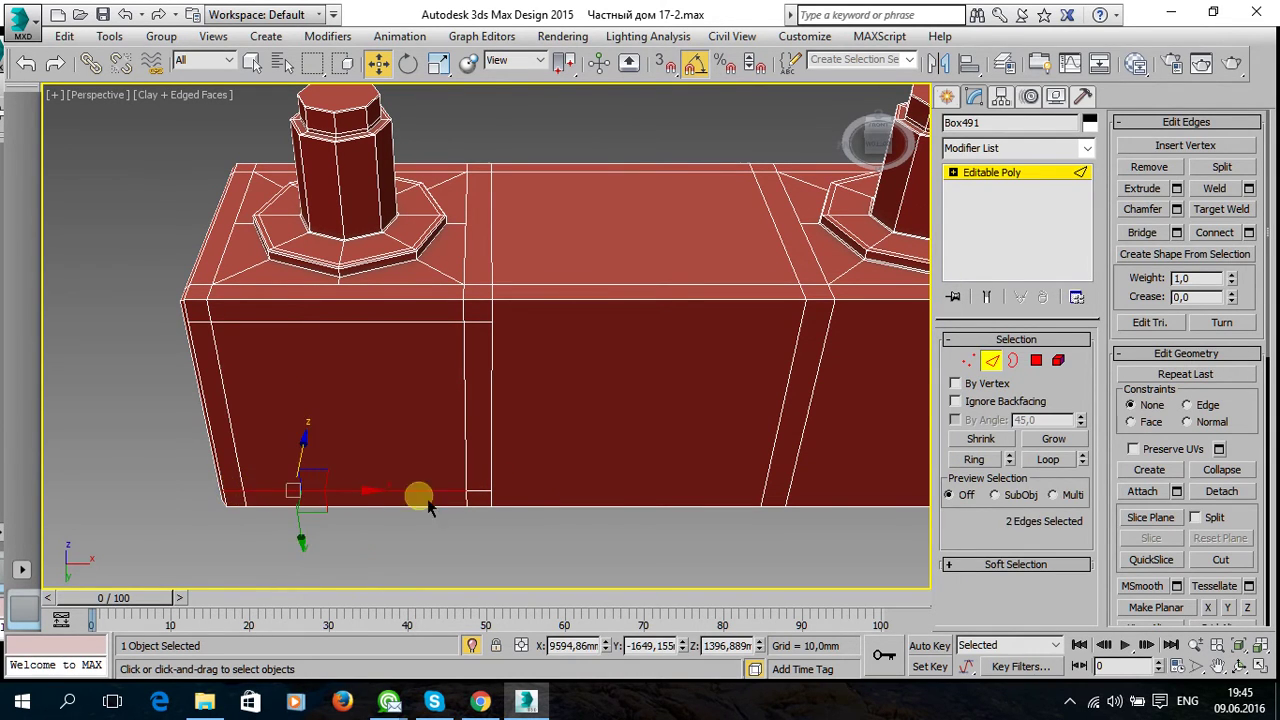
ctrl+click(478, 500)
ctrl+click(480, 322)
ctrl+click(400, 322)
ctrl+click(216, 332)
click(1150, 167)
click(966, 360)
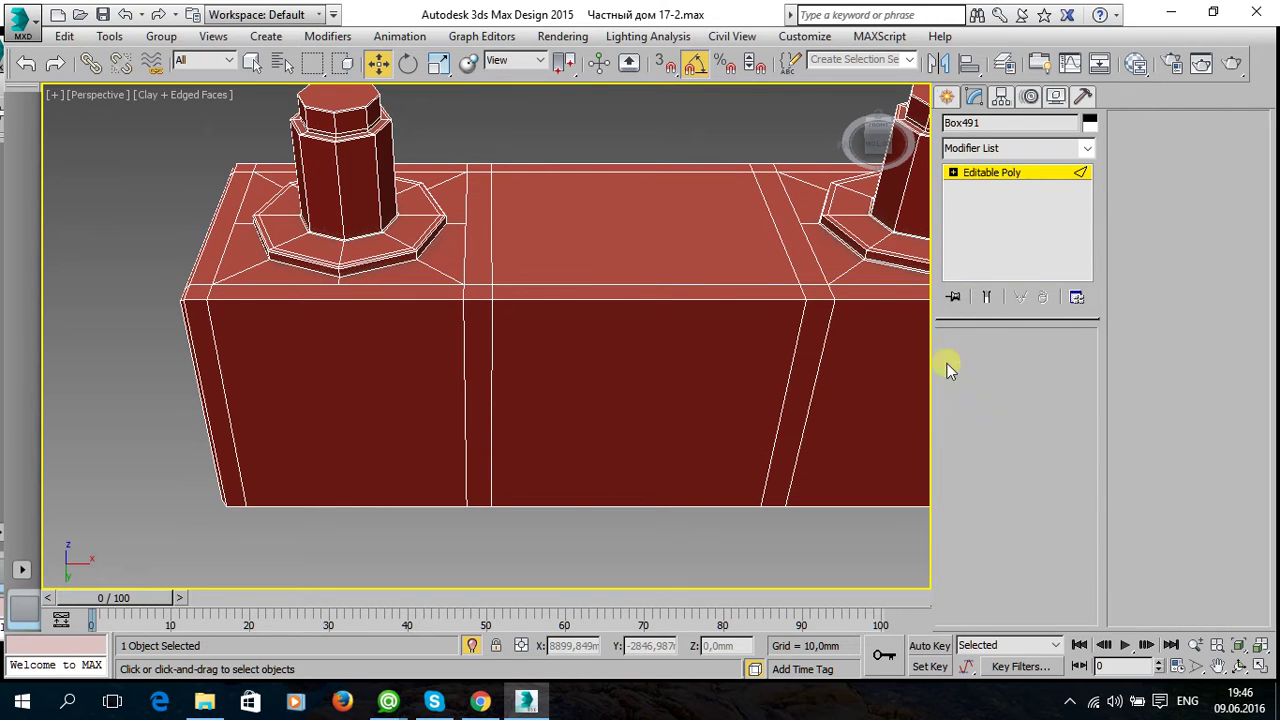
Remove six leftover vertices along the bottom, middle and left edges of the front face.
click(466, 495)
click(1150, 145)
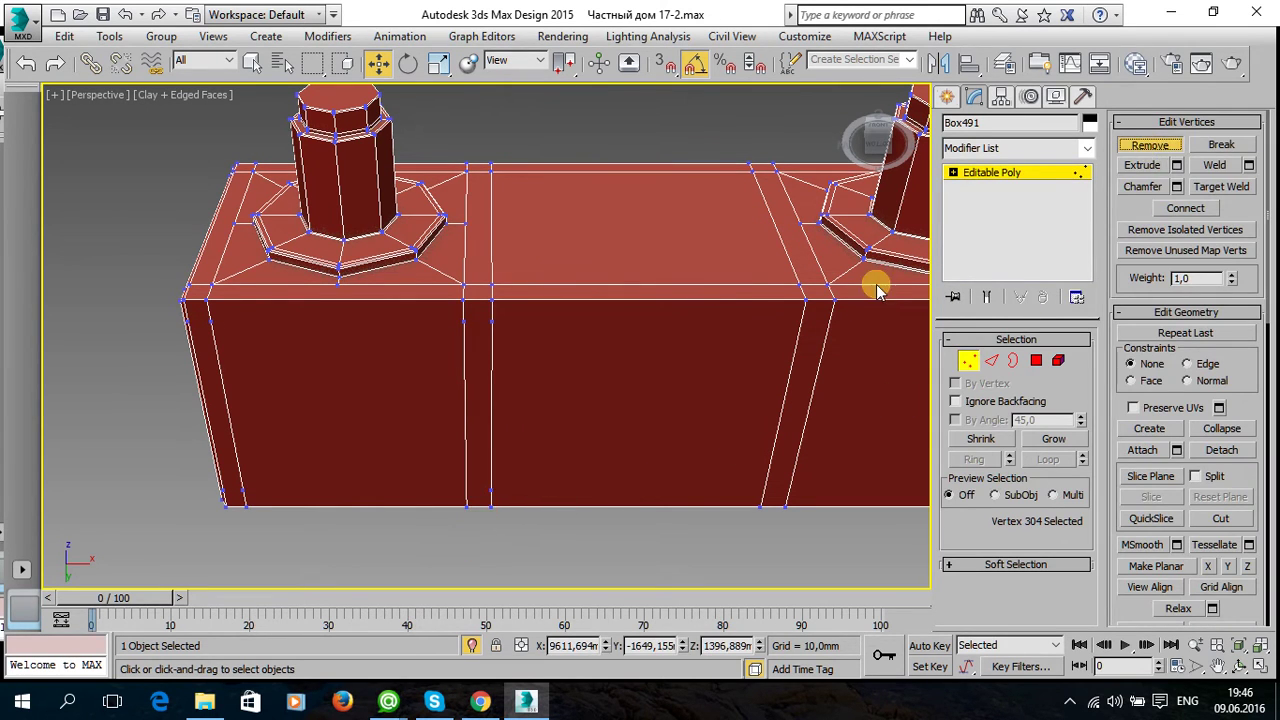
click(490, 494)
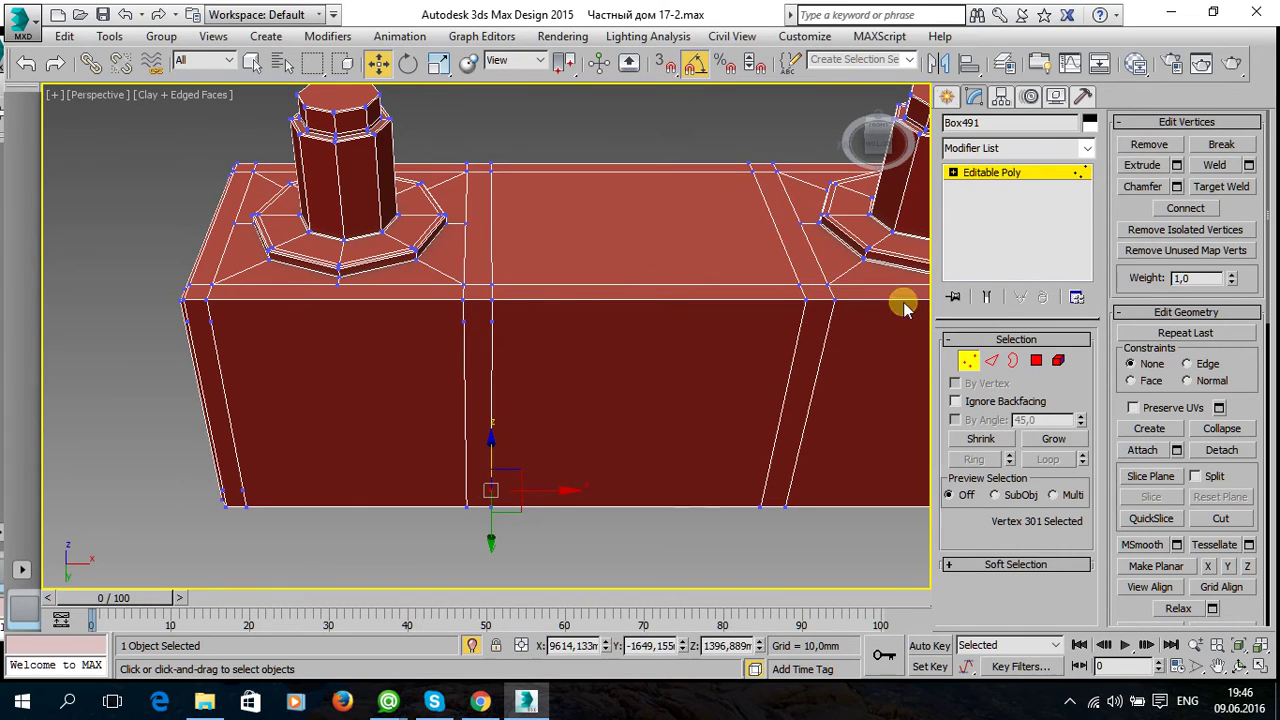
click(1130, 148)
click(491, 322)
click(1148, 147)
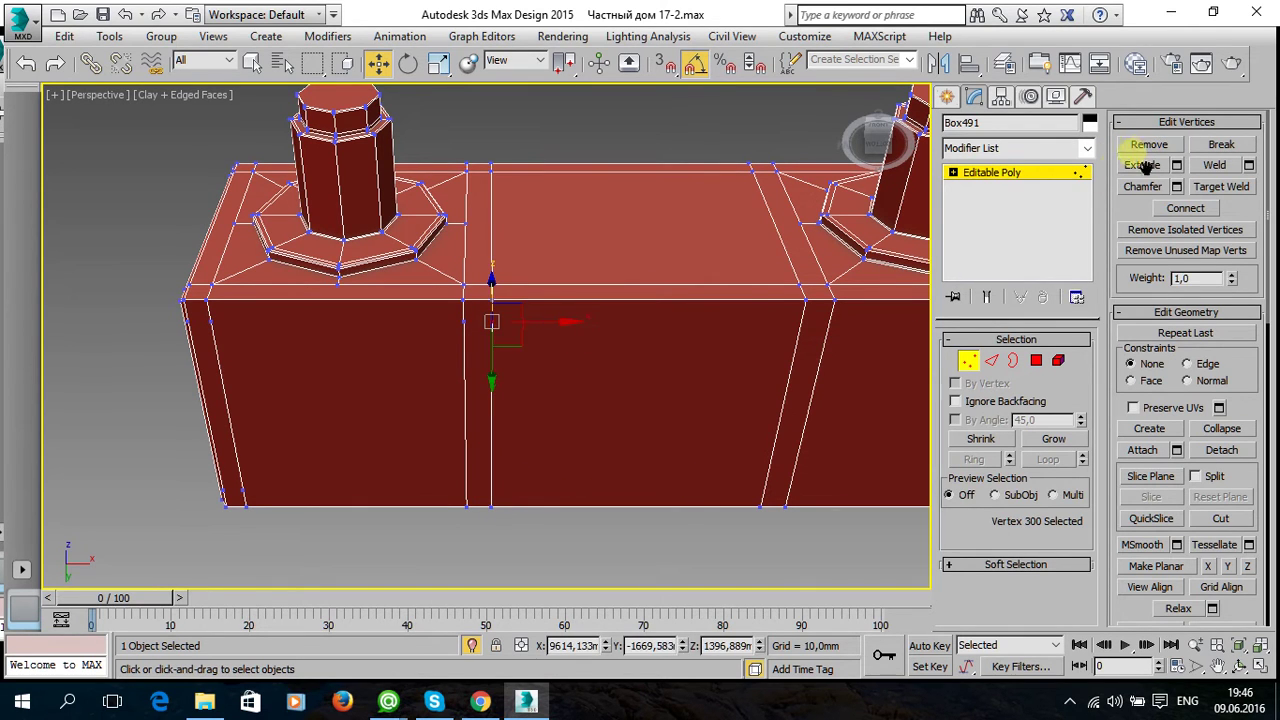
click(497, 325)
click(1148, 145)
click(211, 322)
click(1148, 145)
click(242, 490)
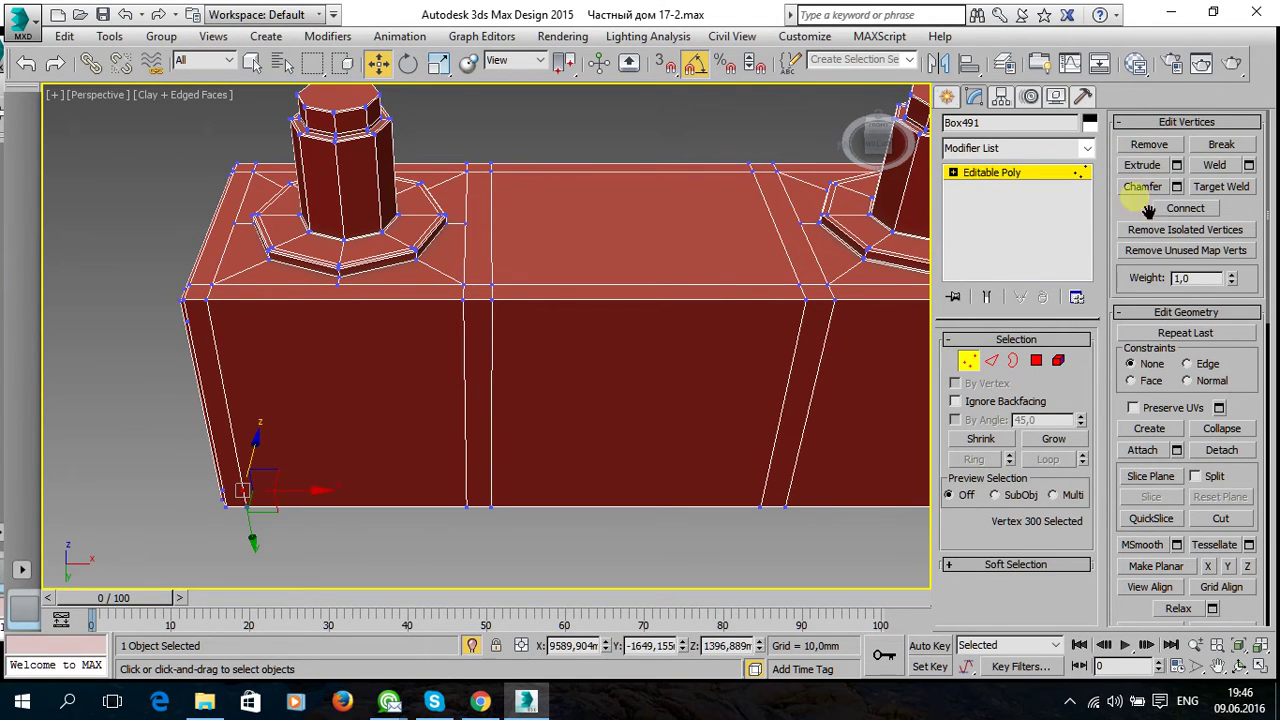
click(1150, 145)
Remove the remaining stray vertex on the box's left end edge.
mouse_move(523, 440)
middle_down()
mouse_move(457, 449)
mouse_move(566, 436)
middle_up()
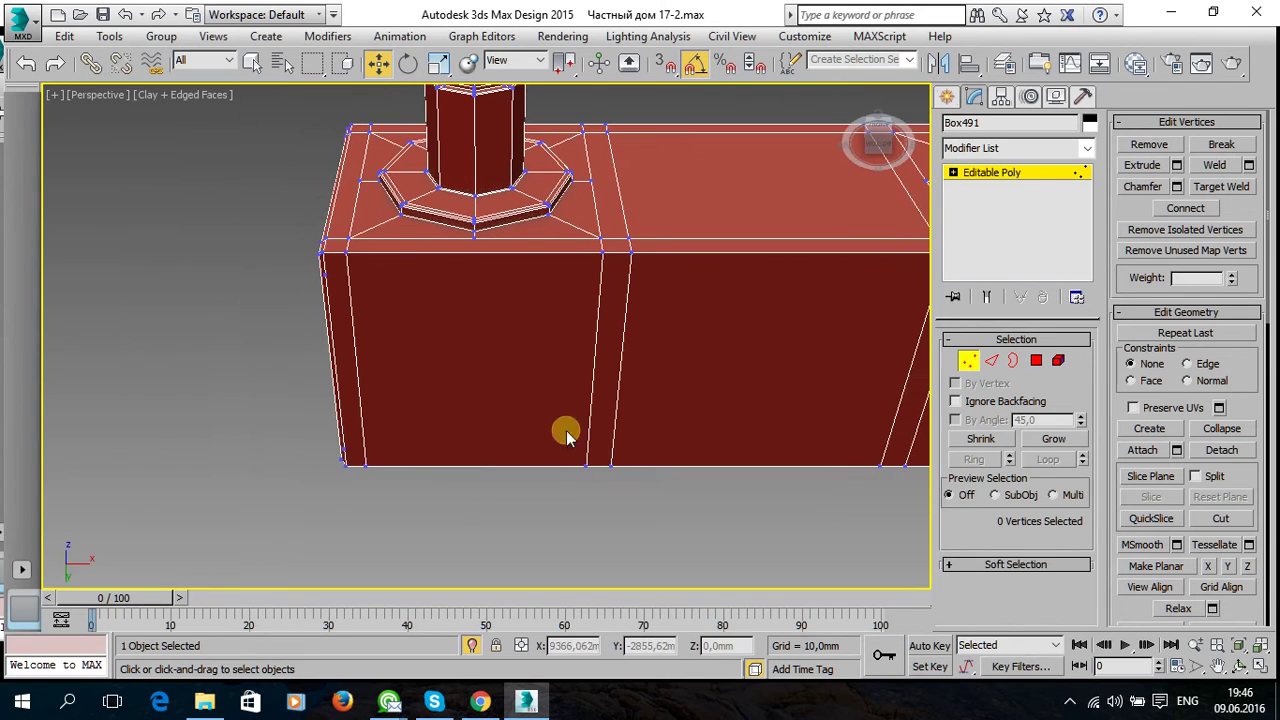
click(350, 455)
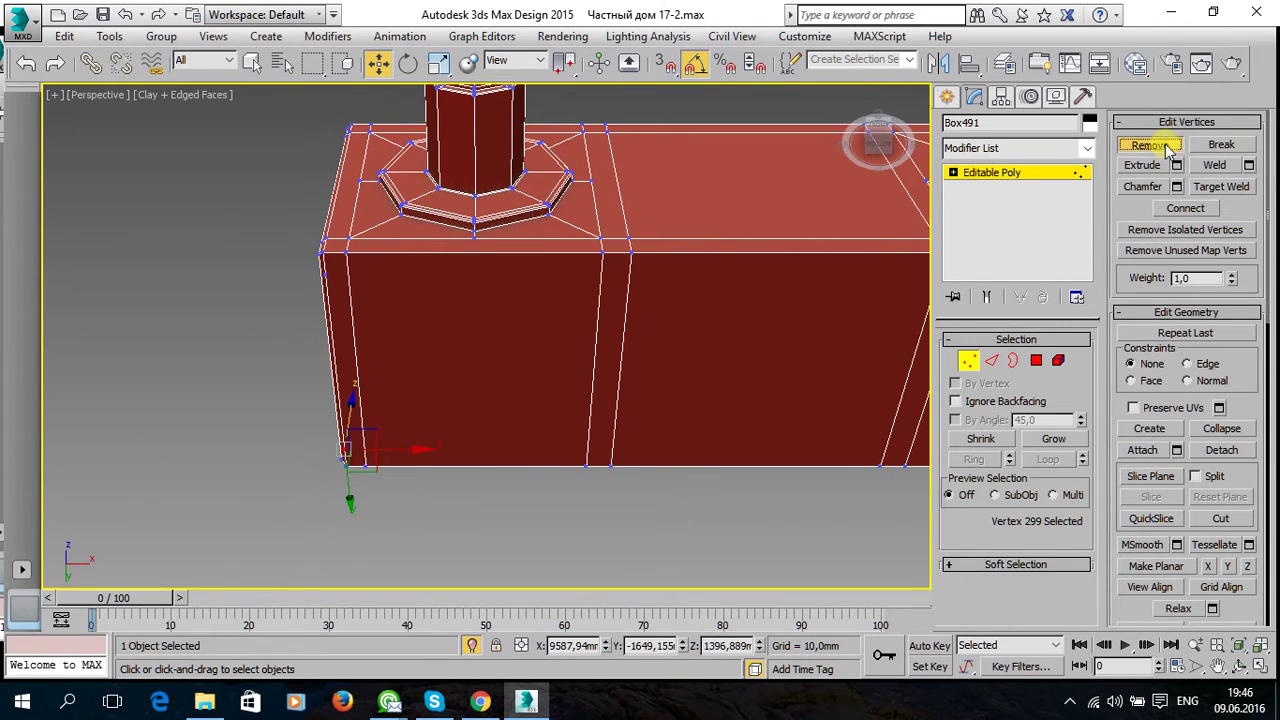
click(450, 288)
click(325, 272)
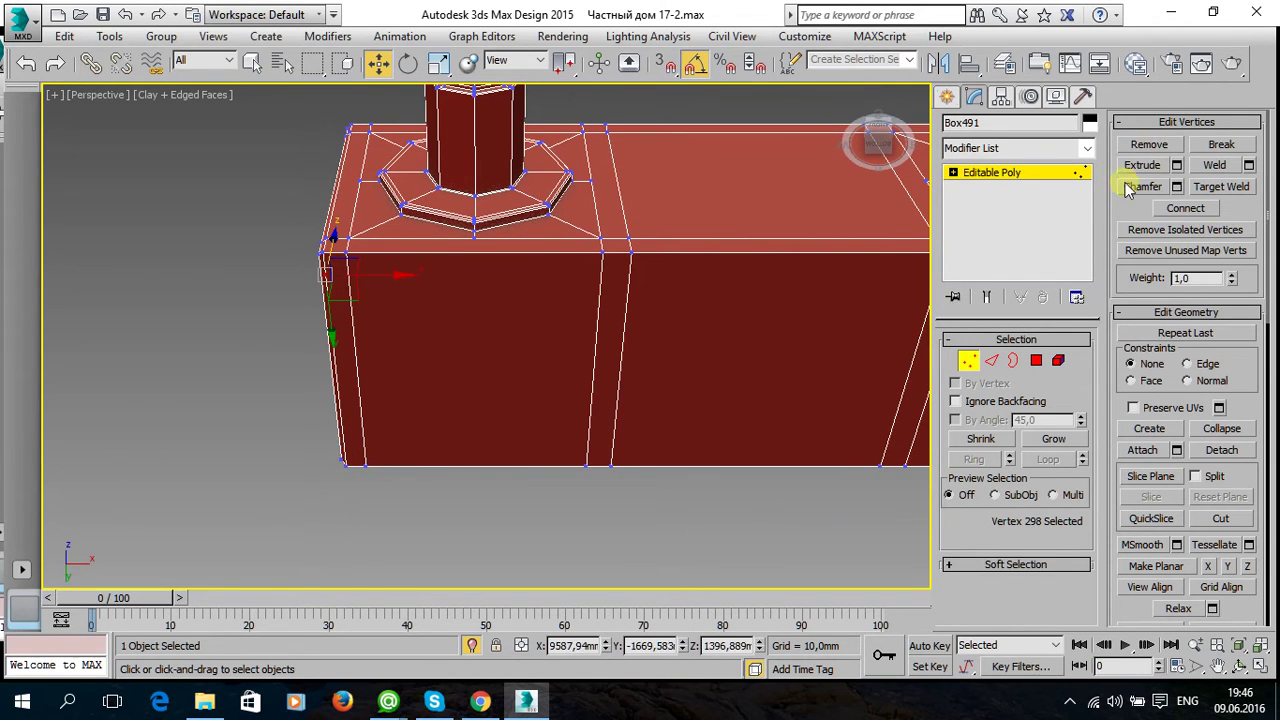
click(1175, 155)
mouse_move(700, 357)
middle_down()
mouse_move(286, 343)
mouse_move(528, 355)
middle_up()
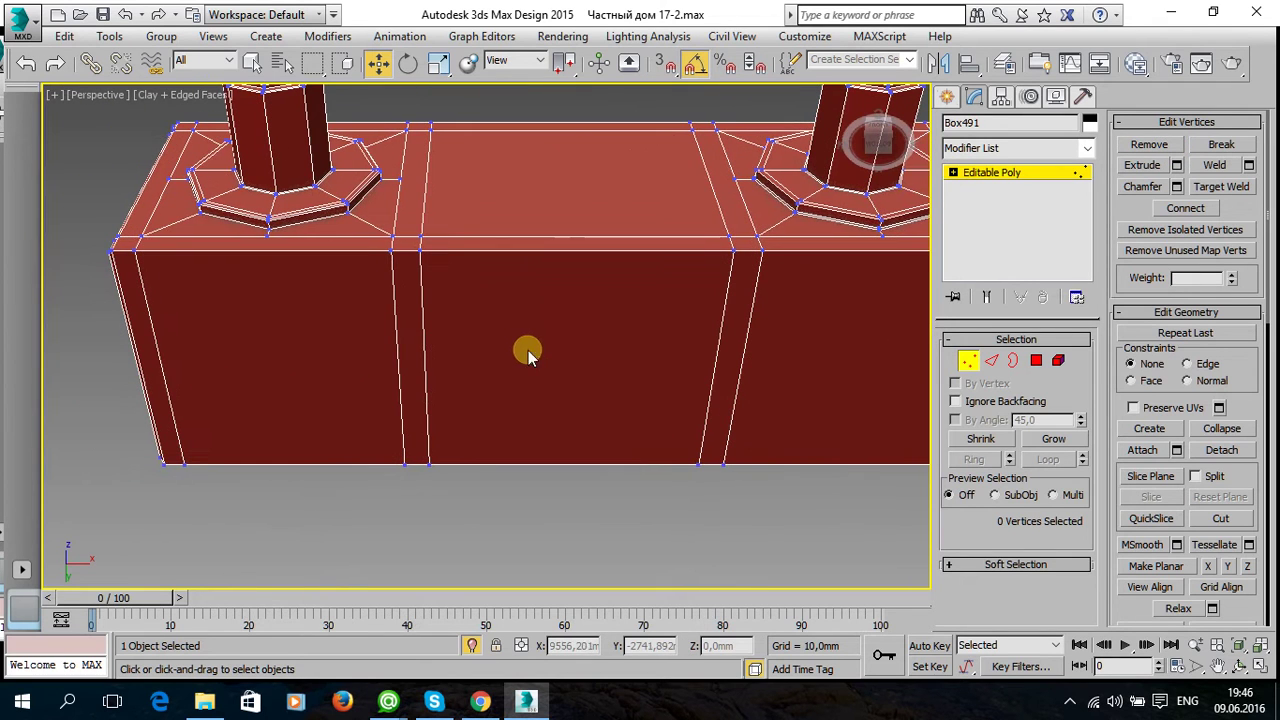
click(968, 360)
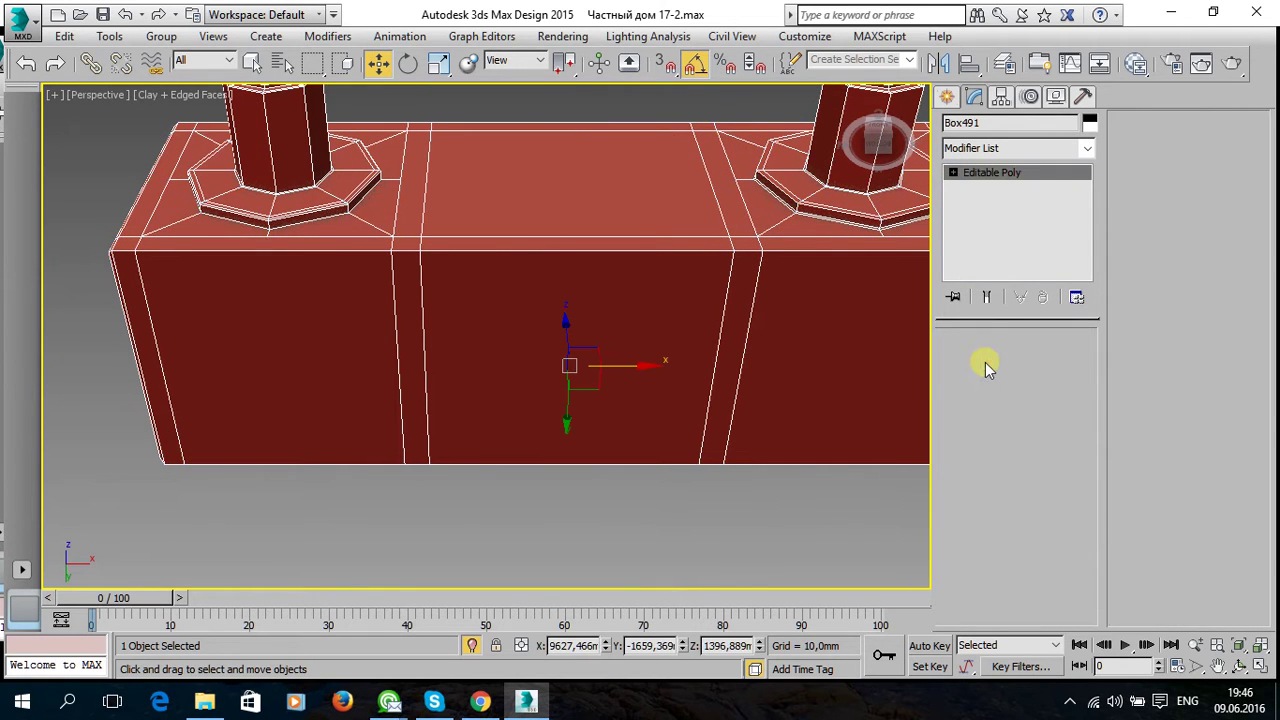
Select a ring of the box's corner edges, deselecting the extra top edges in wireframe.
key(2)
mouse_move(256, 425)
alt+middle_down()
mouse_move(309, 434)
mouse_move(292, 370)
alt+middle_up()
click(162, 175)
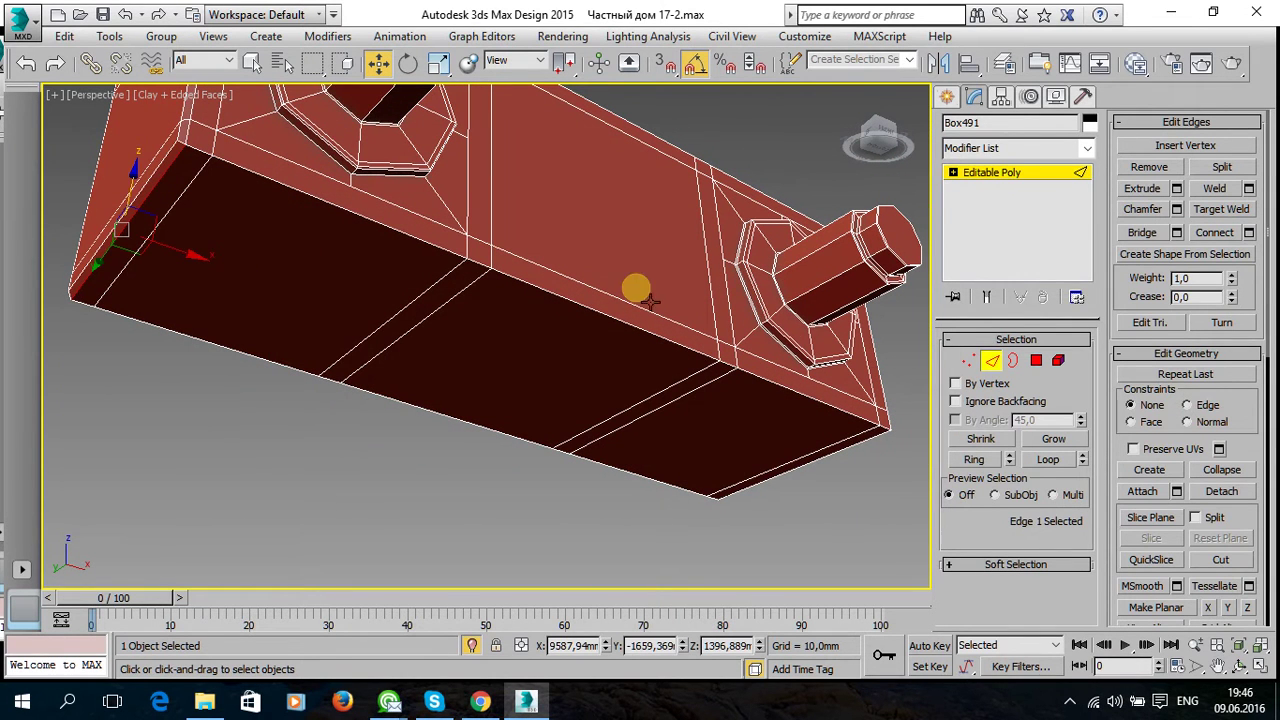
click(1044, 460)
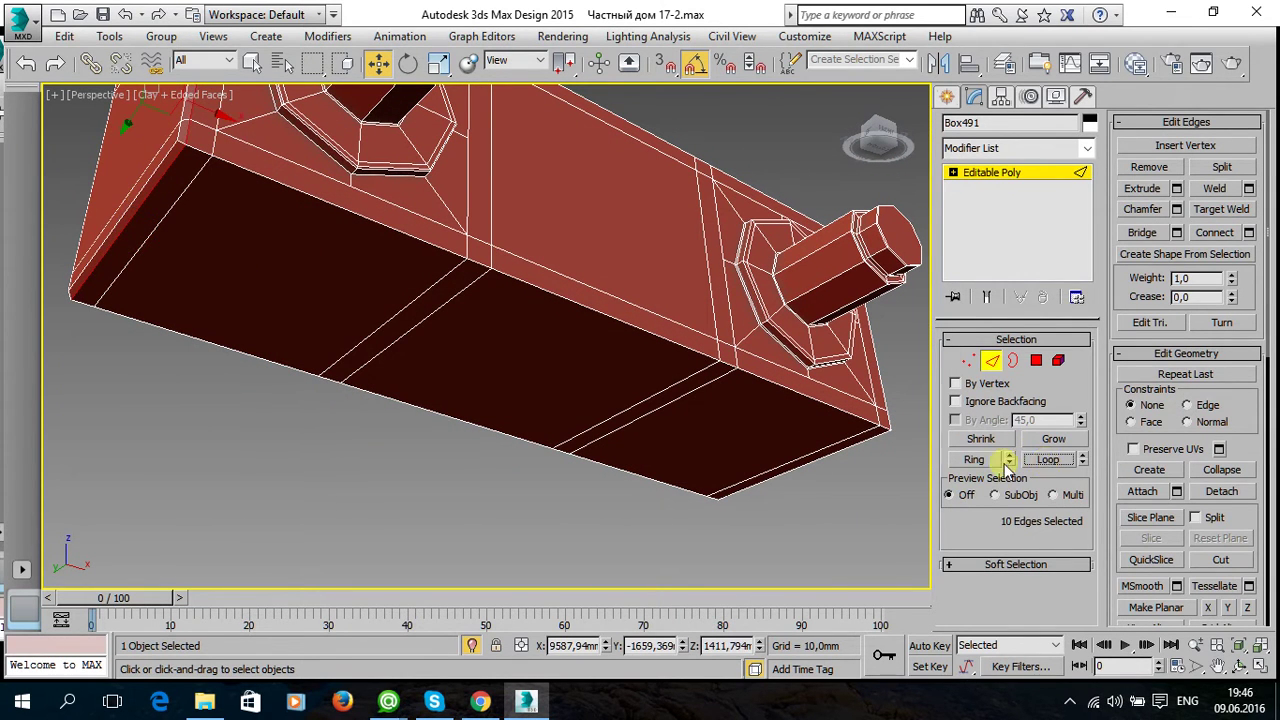
click(143, 195)
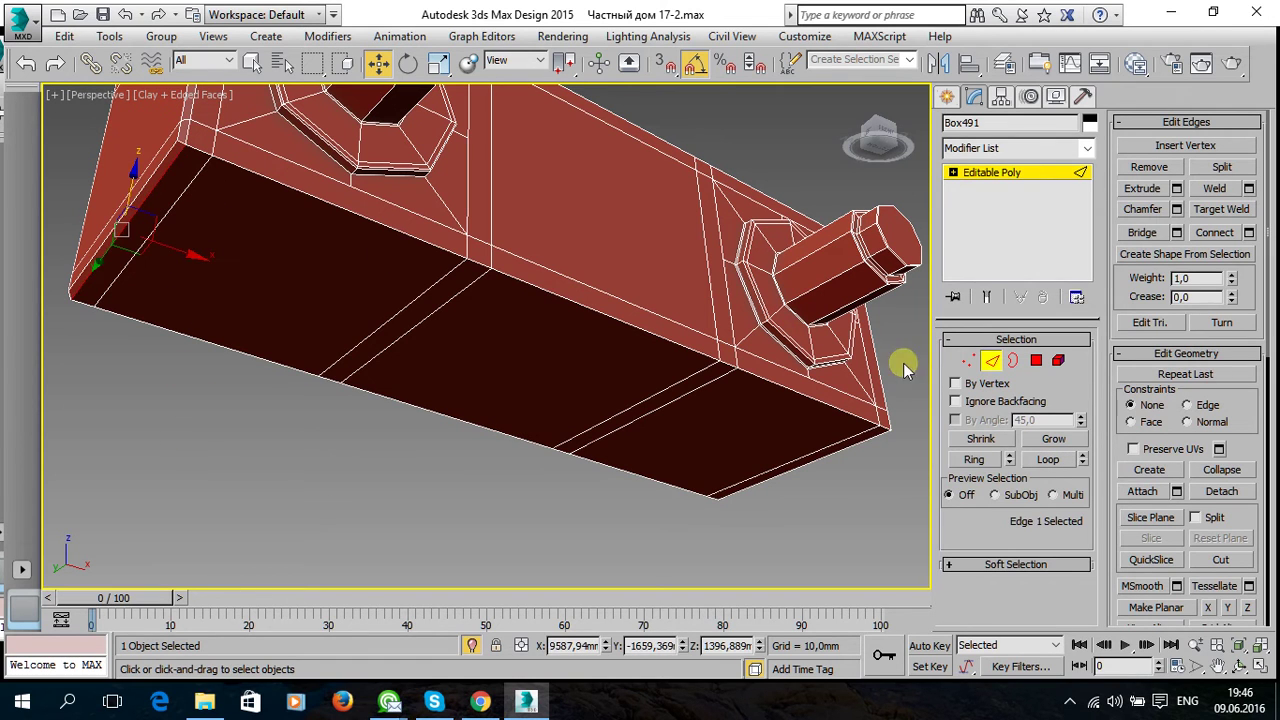
click(974, 459)
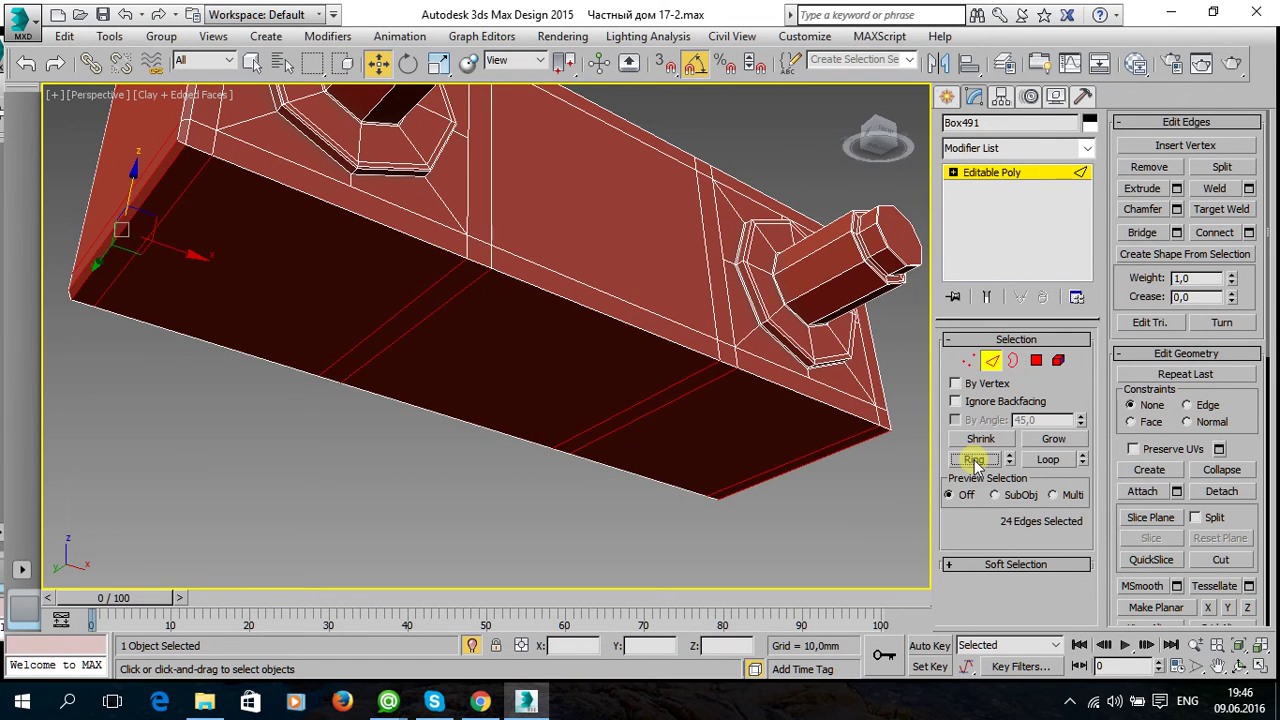
alt+middle_drag(441, 367, 563, 397)
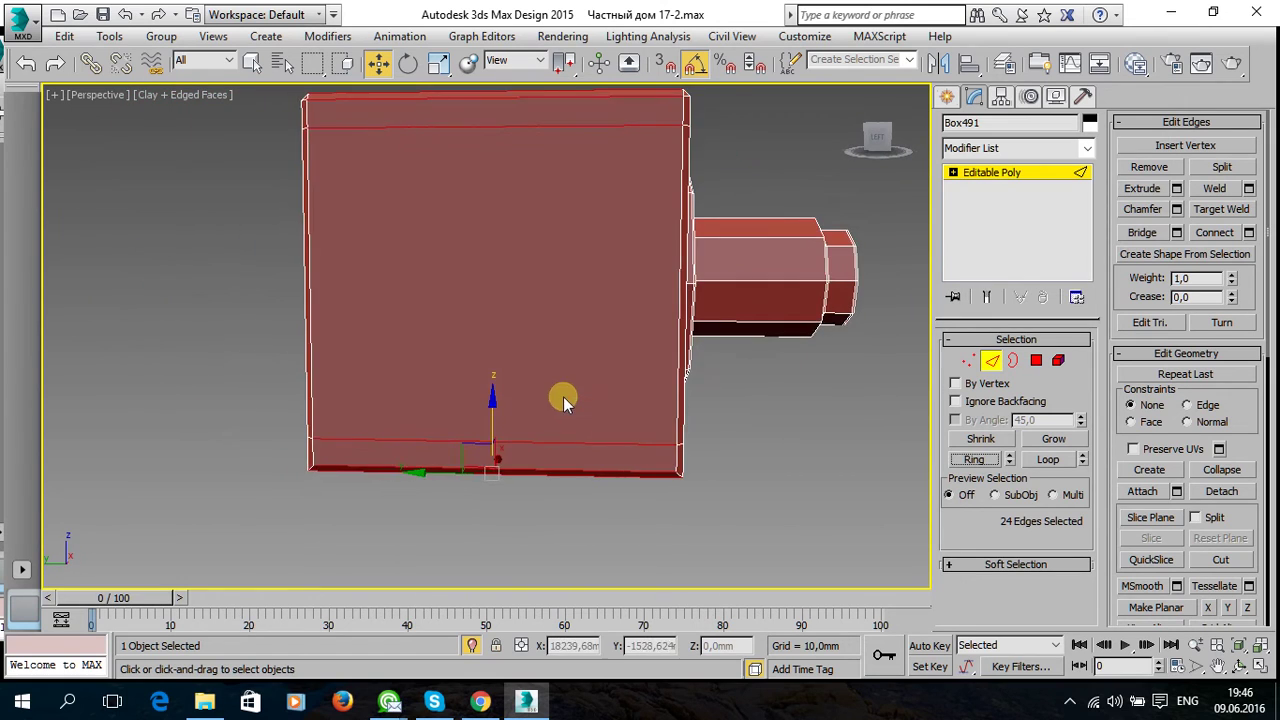
key(F3)
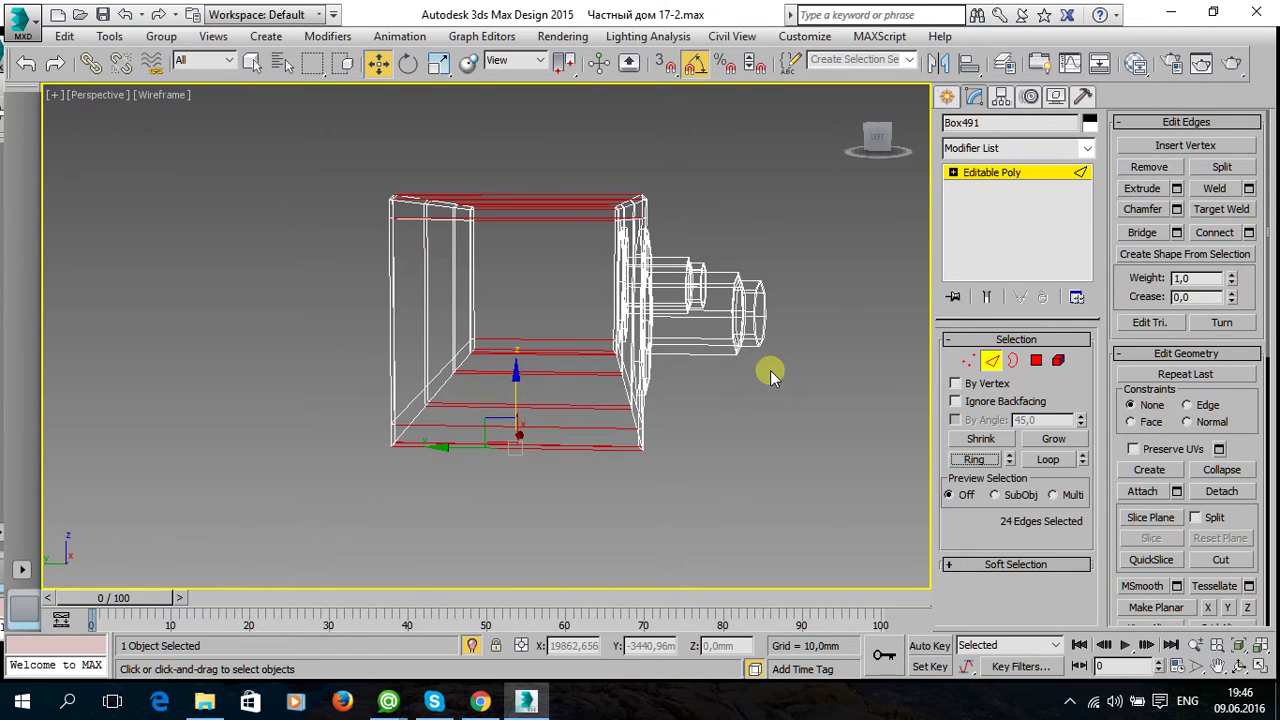
alt+drag(250, 143, 175, 108)
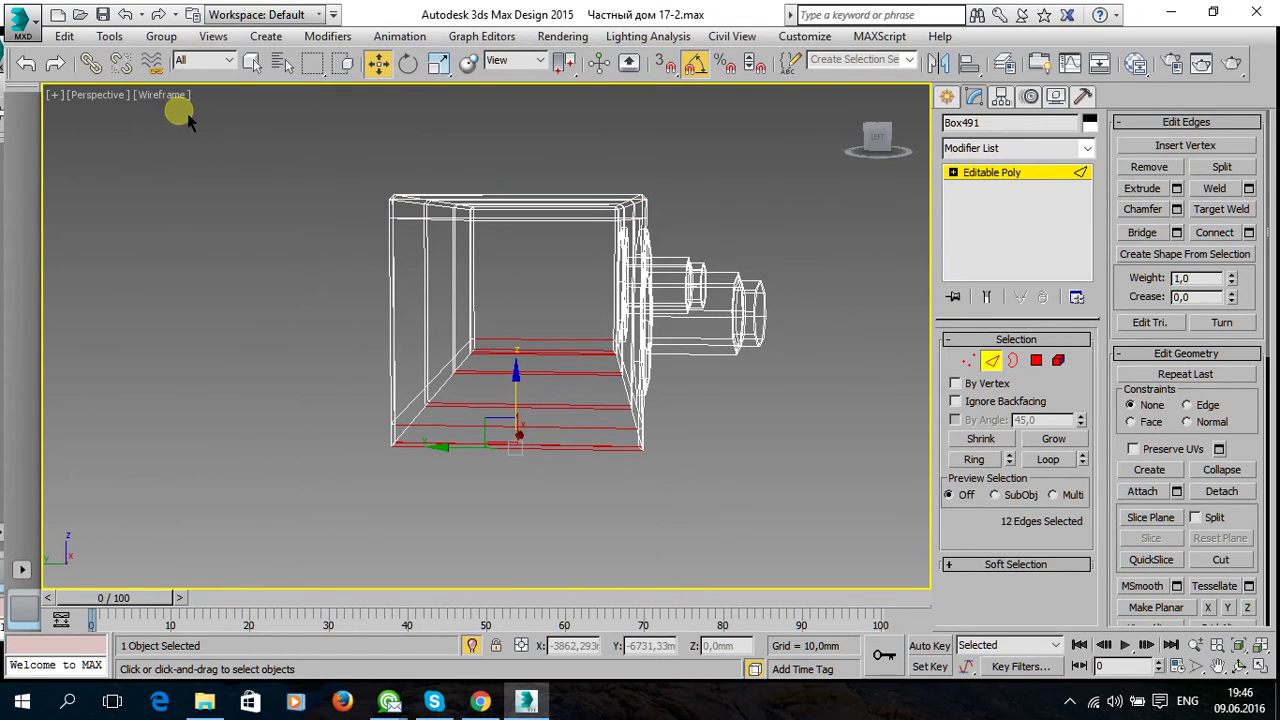
alt+click(590, 443)
key(F3)
Connect the edge ring with 2 segments at pinch 91 and check it from below.
mouse_move(671, 480)
alt+middle_down()
mouse_move(480, 325)
mouse_move(526, 363)
mouse_move(363, 389)
mouse_move(686, 420)
alt+middle_up()
mouse_move(471, 449)
alt+middle_down()
mouse_move(549, 386)
mouse_move(630, 380)
mouse_move(680, 402)
mouse_move(654, 397)
mouse_move(623, 443)
mouse_move(614, 520)
mouse_move(695, 500)
mouse_move(751, 463)
mouse_move(737, 443)
alt+middle_up()
scroll(620, 509, down, 3)
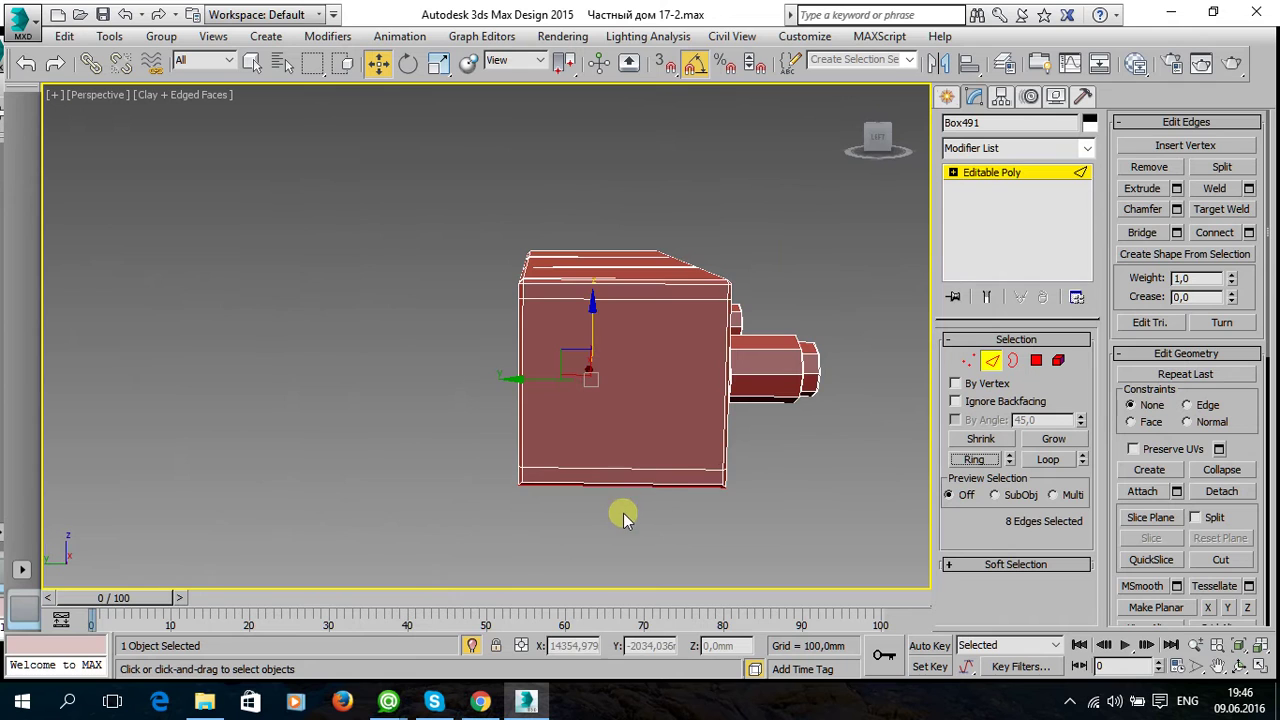
mouse_move(595, 210)
alt+middle_down()
mouse_move(640, 442)
mouse_move(600, 443)
alt+middle_up()
scroll(1143, 486, down, 3)
scroll(1147, 492, up, 3)
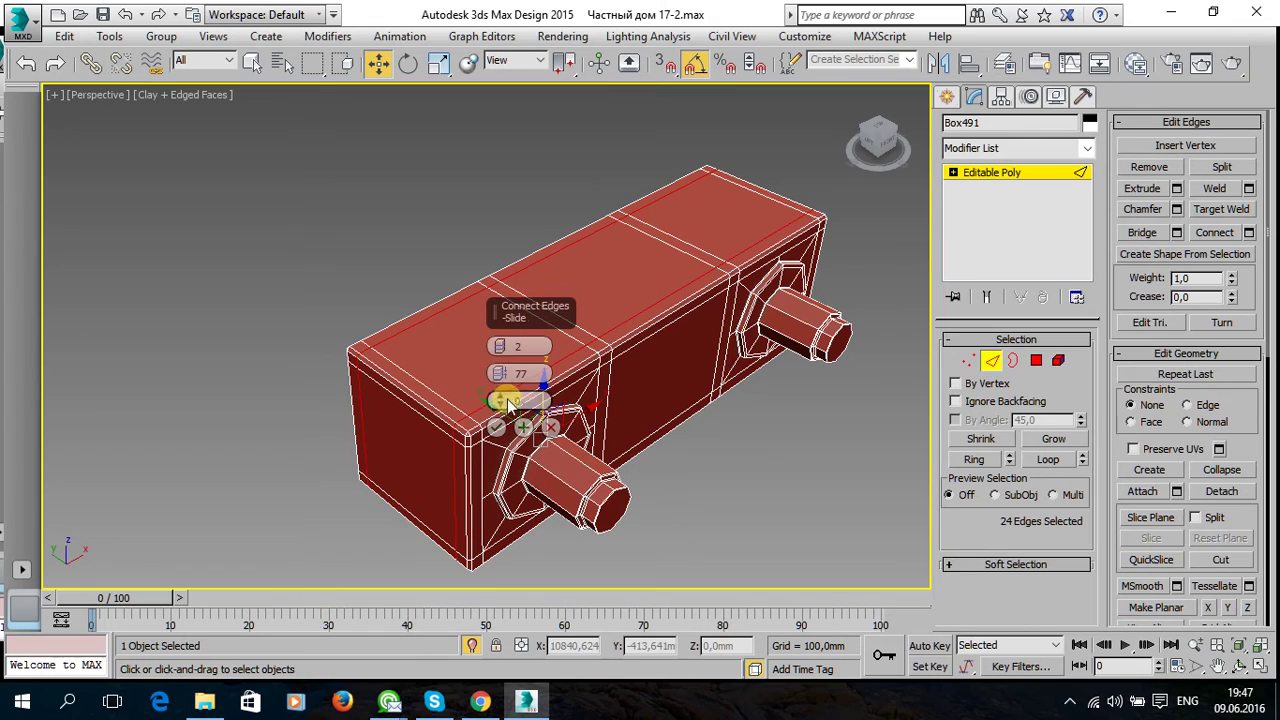
drag(503, 360, 502, 316)
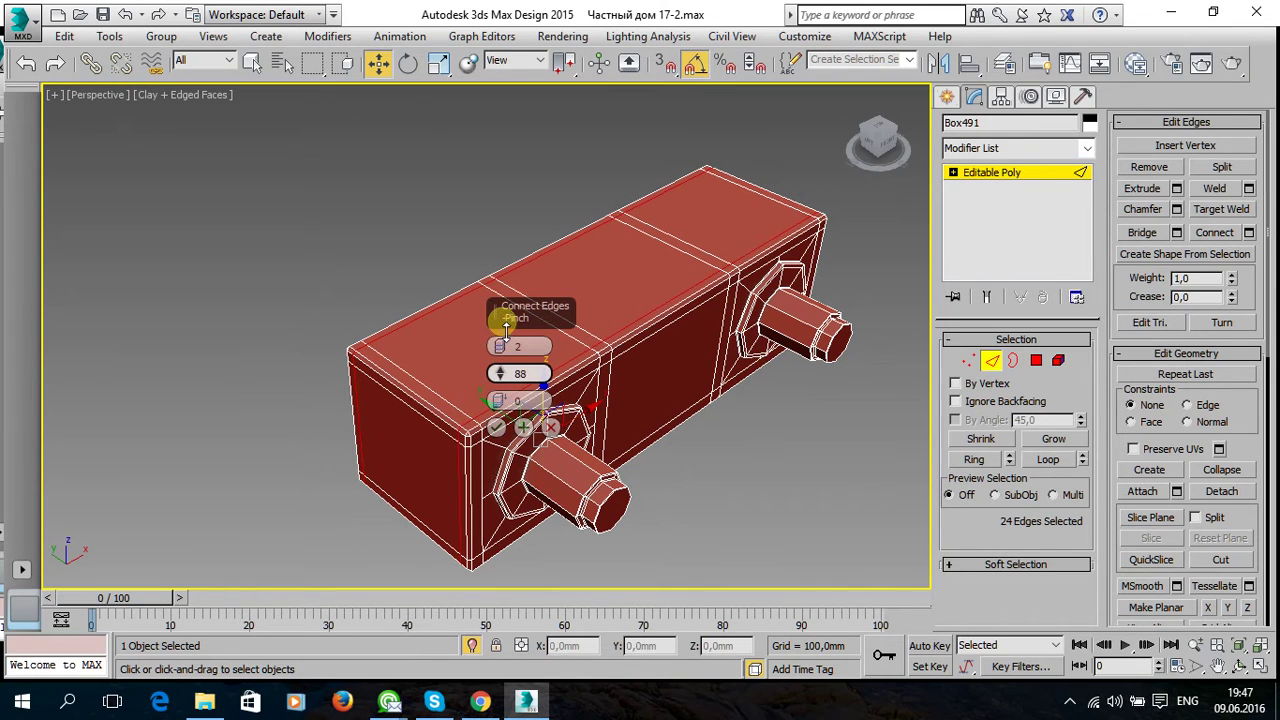
click(494, 429)
mouse_move(671, 509)
alt+middle_down()
mouse_move(640, 325)
mouse_move(640, 367)
alt+middle_up()
scroll(1205, 565, down, 3)
scroll(1205, 565, down, 3)
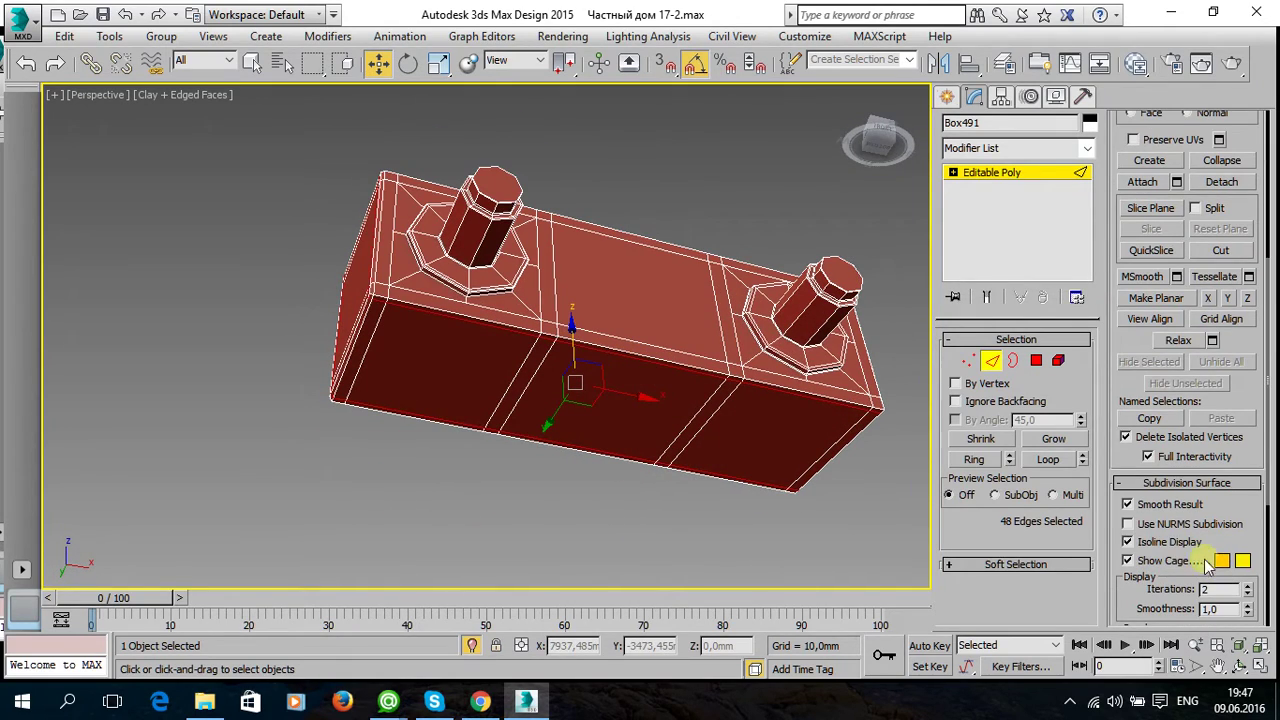
click(1129, 525)
click(857, 520)
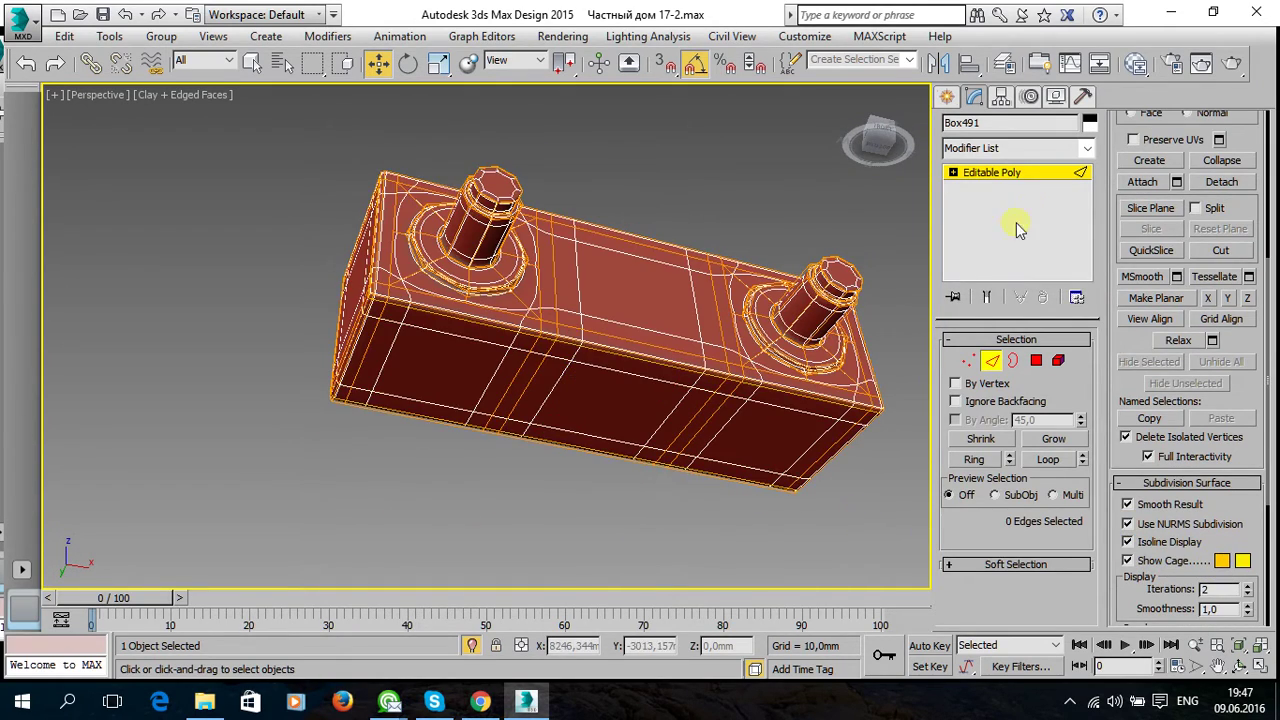
click(1037, 177)
click(870, 480)
mouse_move(834, 471)
alt+middle_down()
mouse_move(743, 429)
mouse_move(765, 458)
mouse_move(714, 349)
mouse_move(734, 434)
mouse_move(674, 291)
mouse_move(683, 380)
mouse_move(686, 263)
mouse_move(617, 398)
alt+middle_up()
click(617, 398)
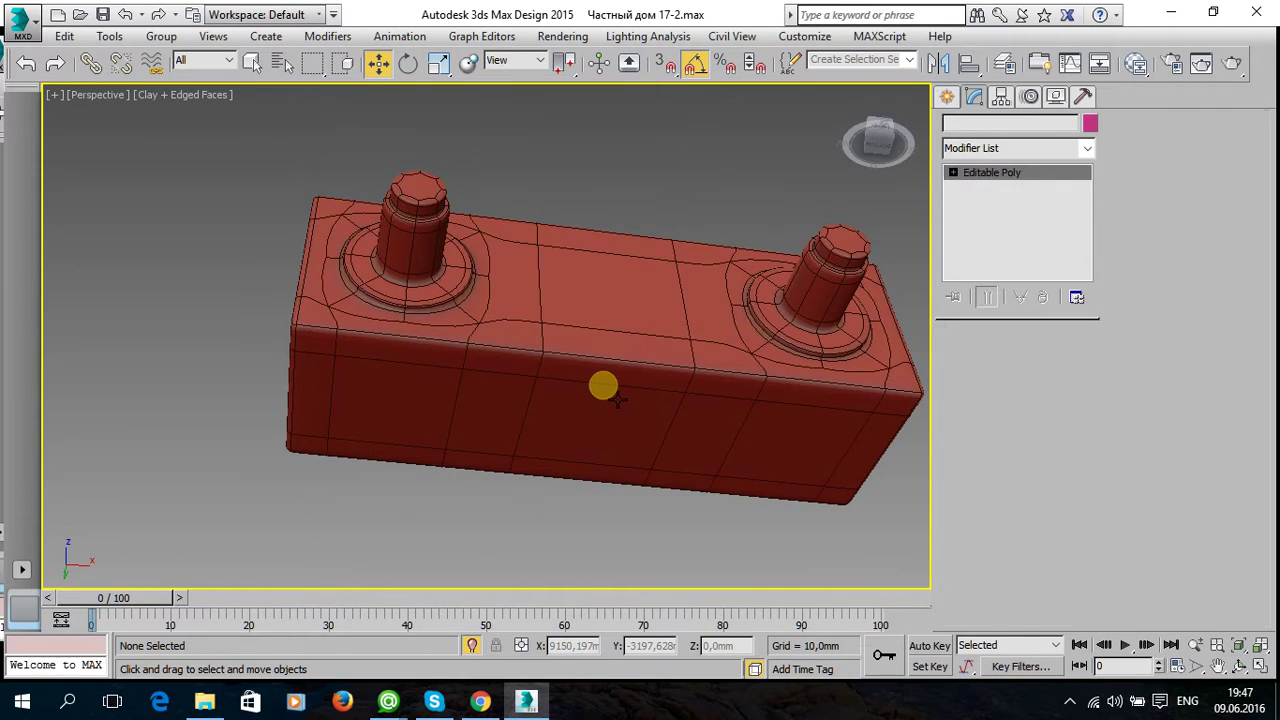
scroll(1137, 443, down, 5)
scroll(1157, 448, down, 5)
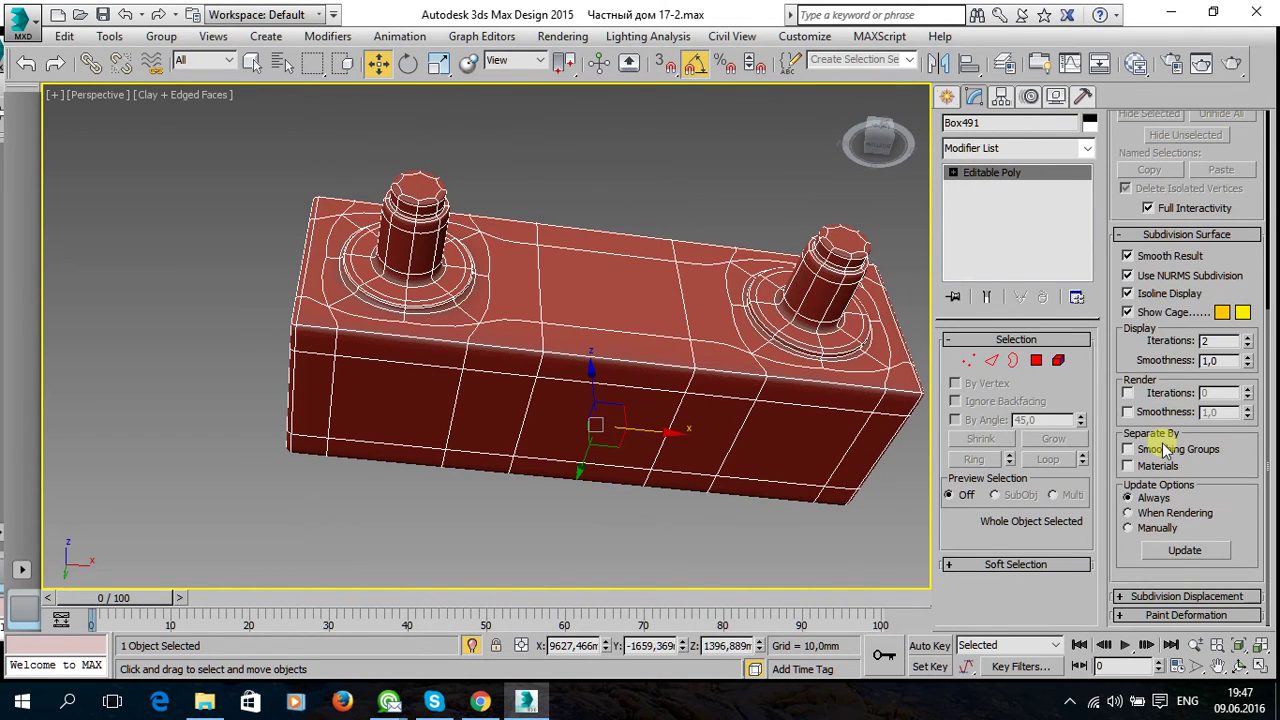
click(1128, 275)
mouse_move(760, 420)
alt+middle_down()
mouse_move(720, 380)
mouse_move(603, 408)
mouse_move(651, 414)
mouse_move(662, 400)
alt+middle_up()
scroll(632, 420, up, 3)
Widen the inset on the front face's middle panel.
click(1037, 361)
click(625, 341)
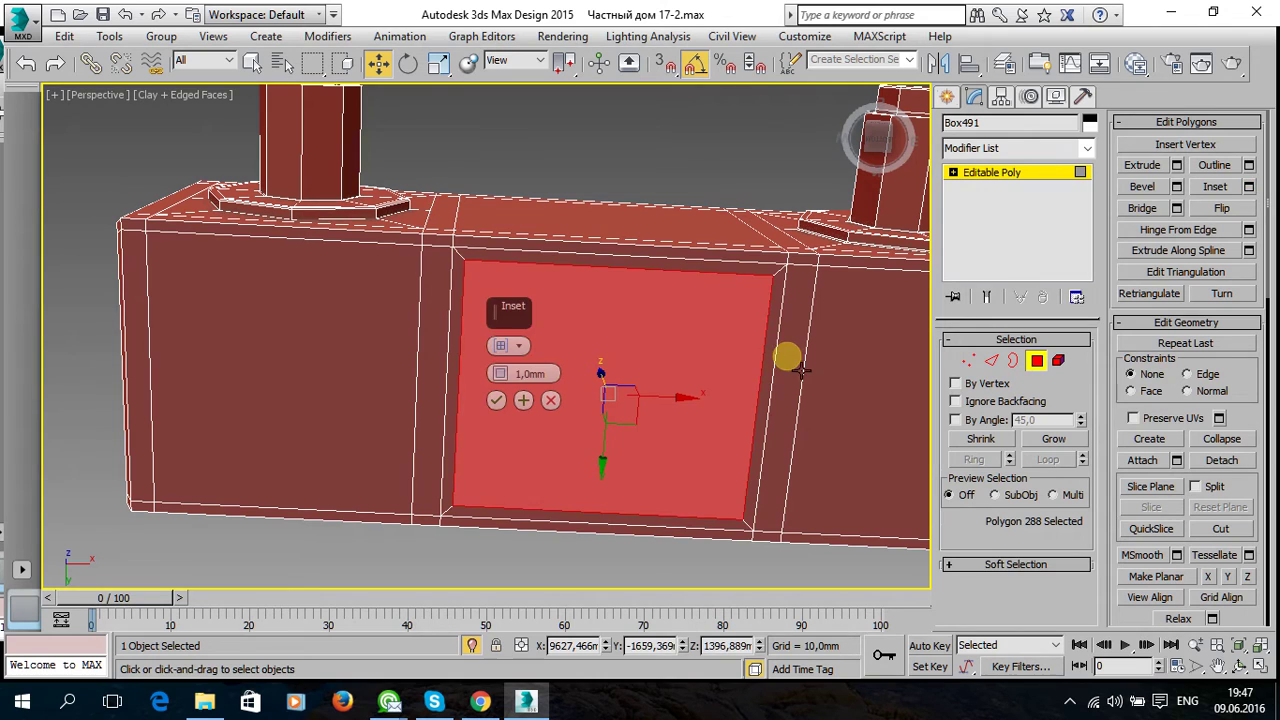
drag(499, 374, 497, 378)
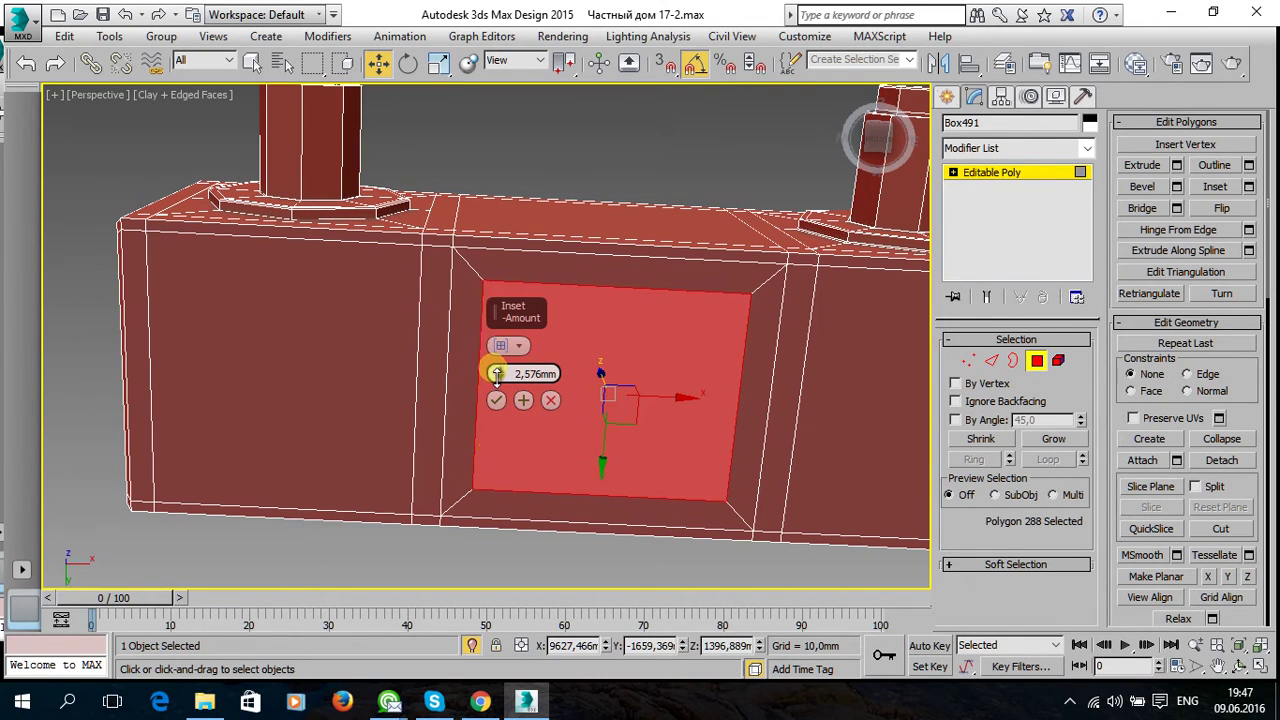
click(497, 400)
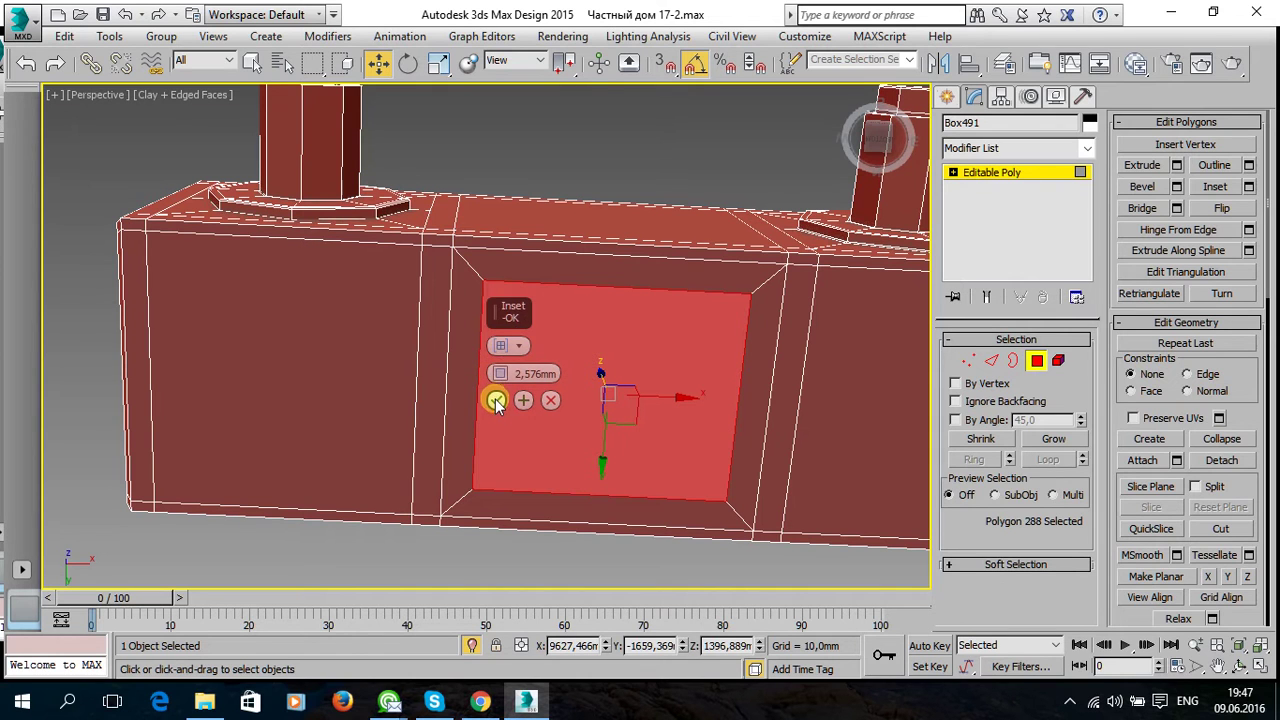
click(686, 166)
Connect the inset panel's top and bottom edges with one central vertical edge.
alt+middle_drag(698, 319, 578, 285)
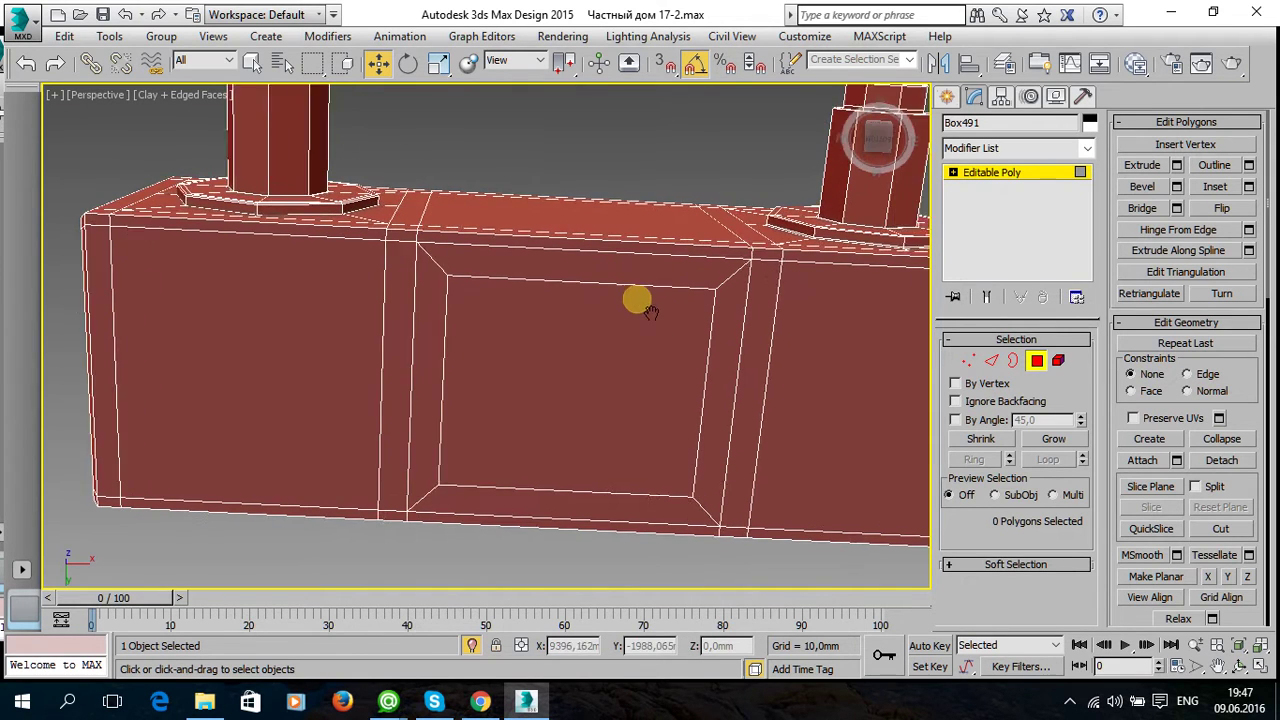
click(575, 284)
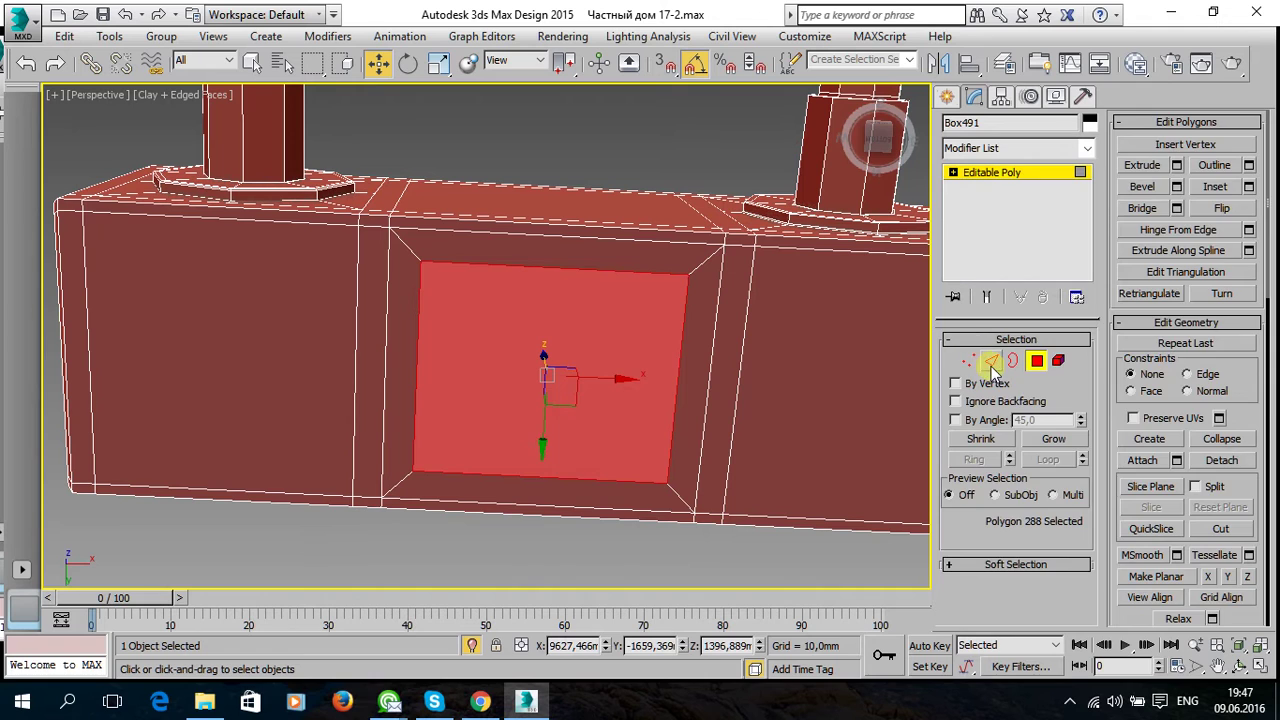
key(2)
click(562, 270)
ctrl+click(556, 481)
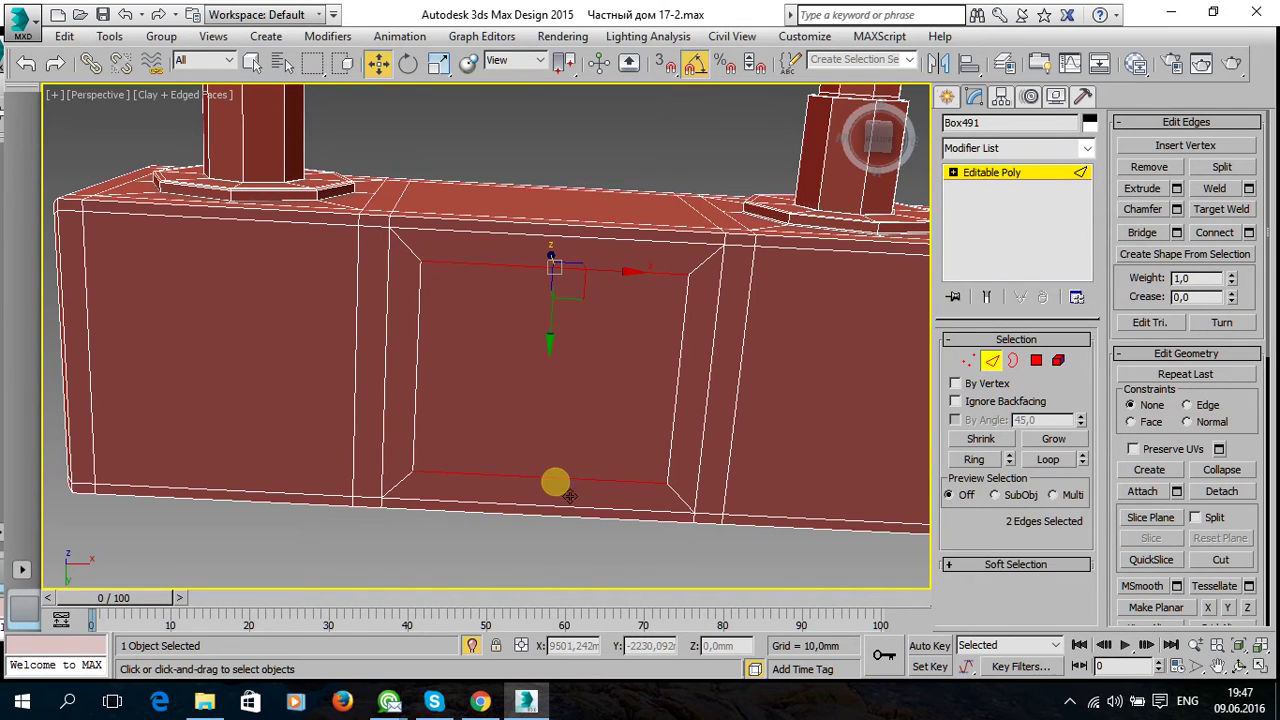
click(1250, 236)
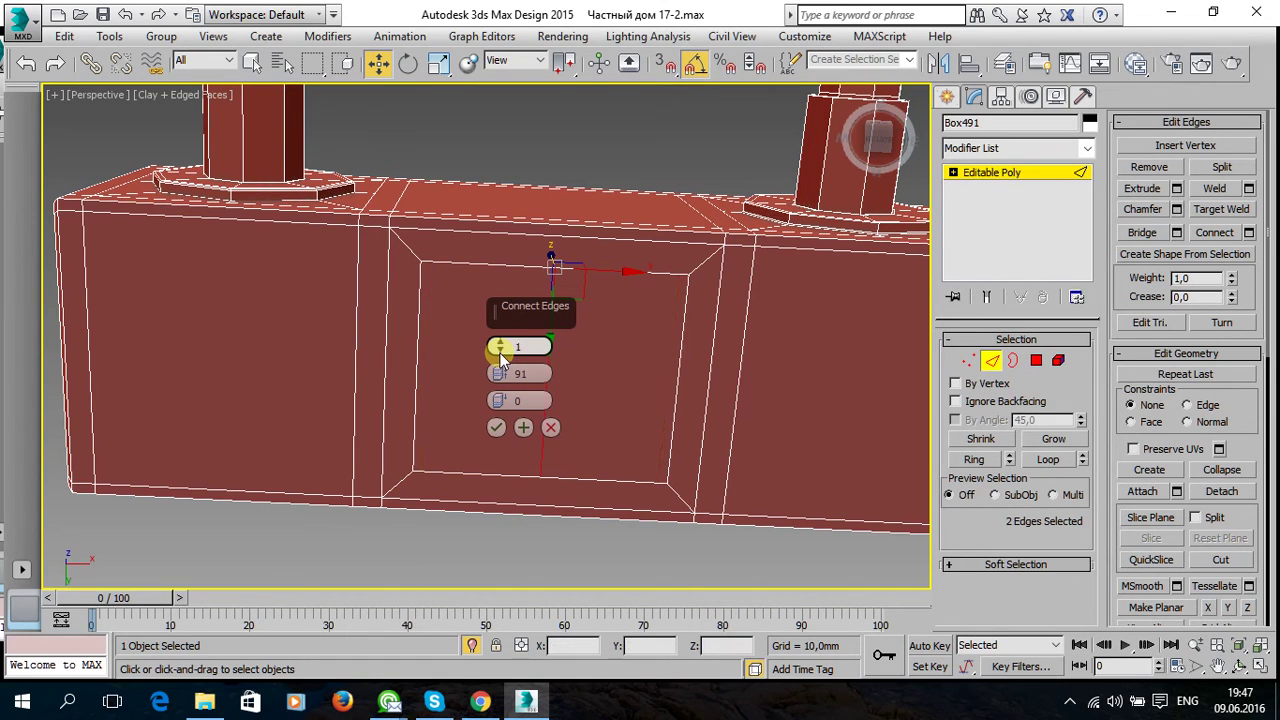
click(495, 427)
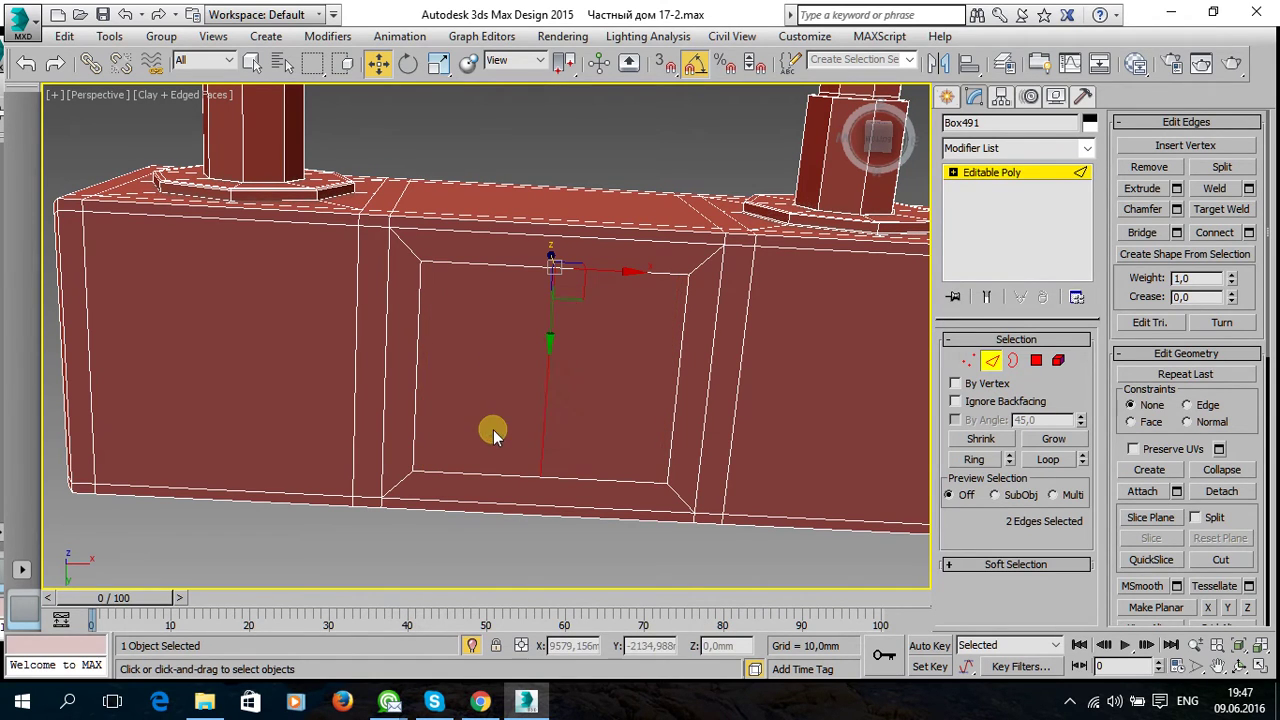
Add the panel's side edges and connect them with a horizontal edge.
ctrl+click(424, 396)
ctrl+click(682, 374)
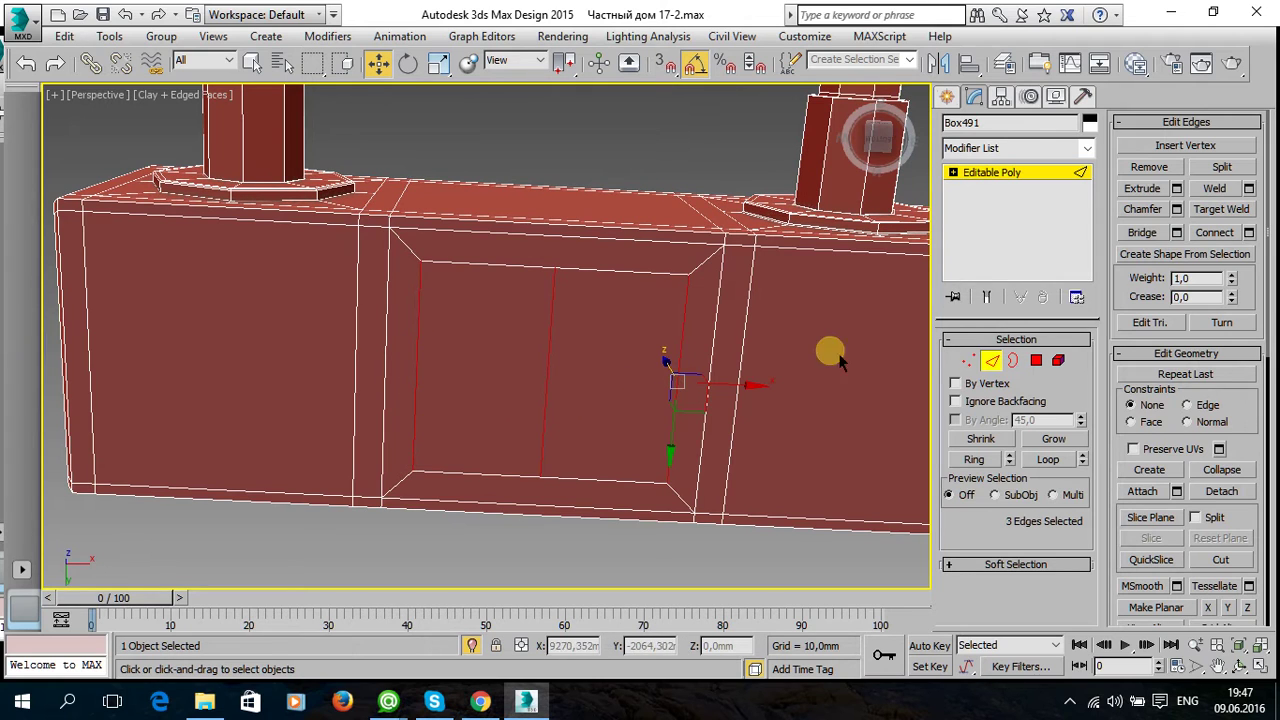
click(1250, 236)
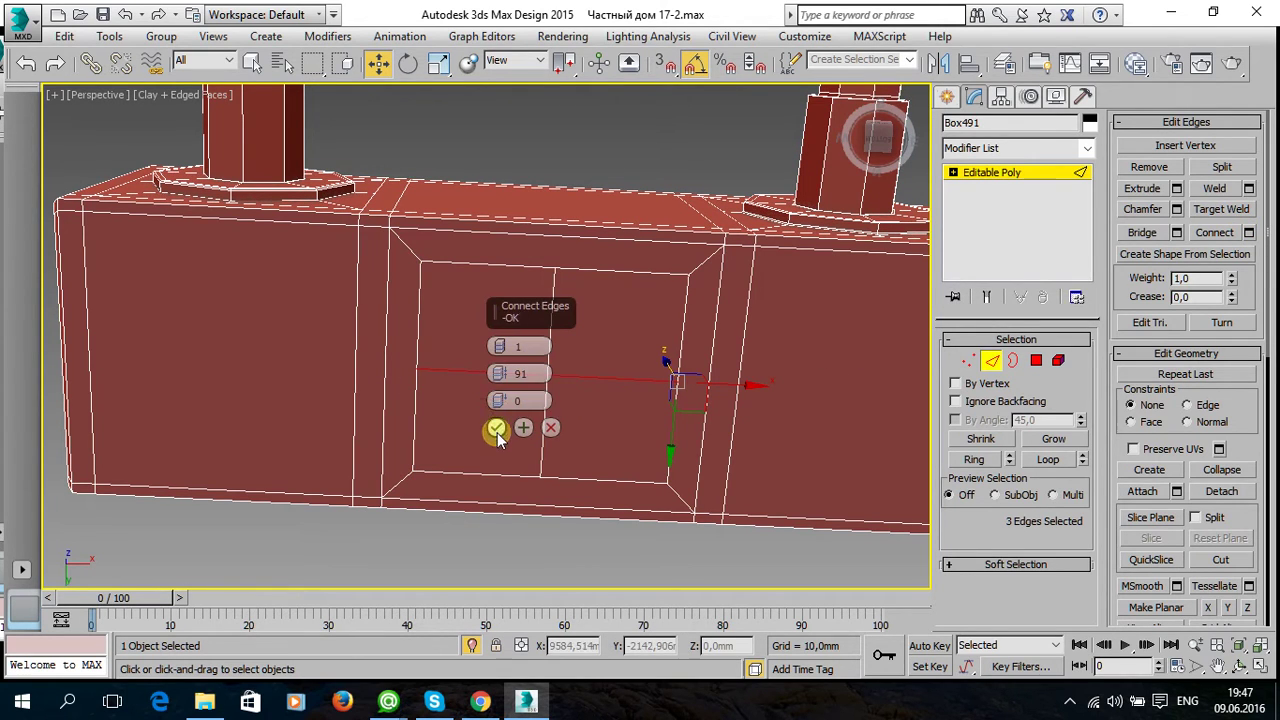
click(496, 428)
Cut both corner-to-corner diagonals through the front panel in Vertex mode.
click(968, 362)
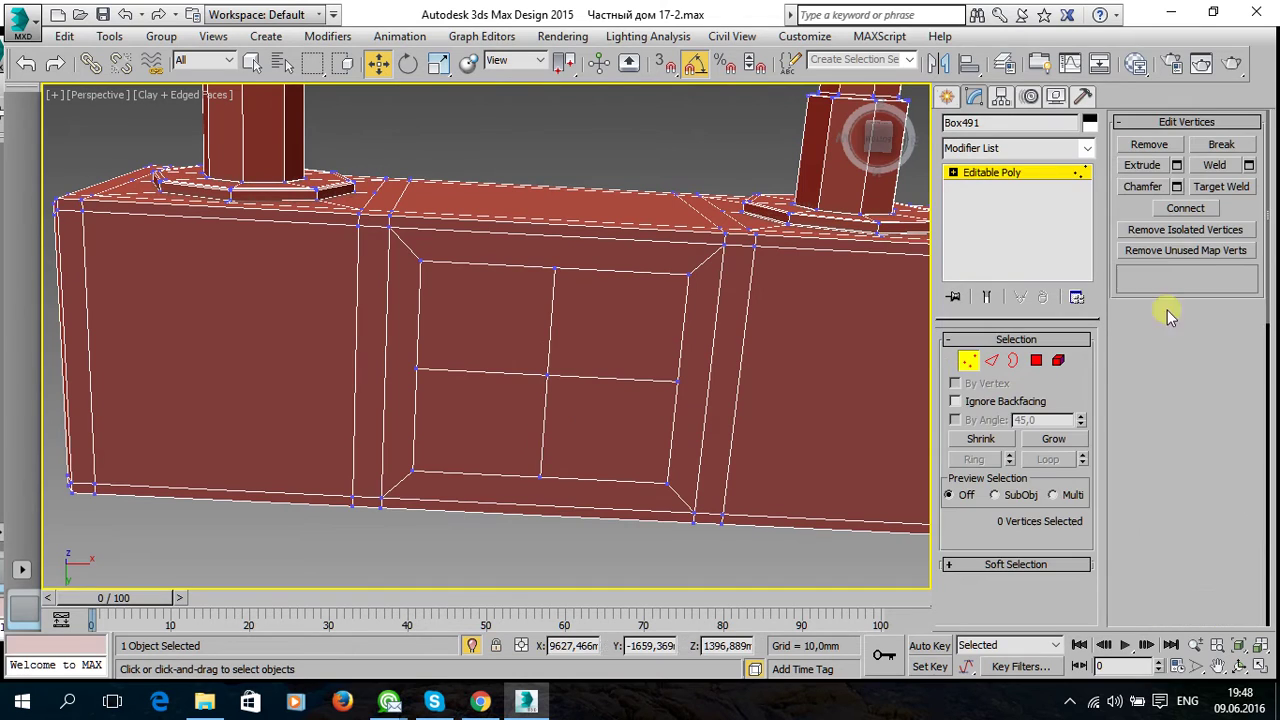
scroll(1247, 268, down, 2)
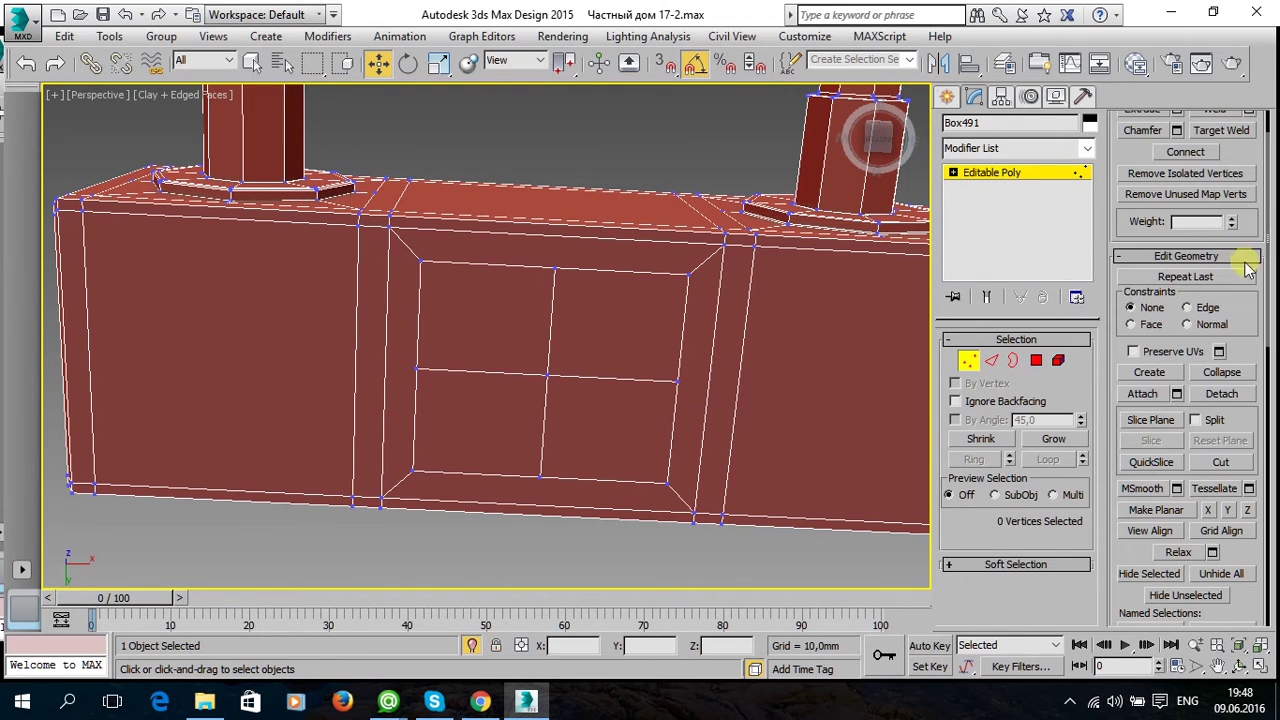
click(1223, 464)
click(415, 470)
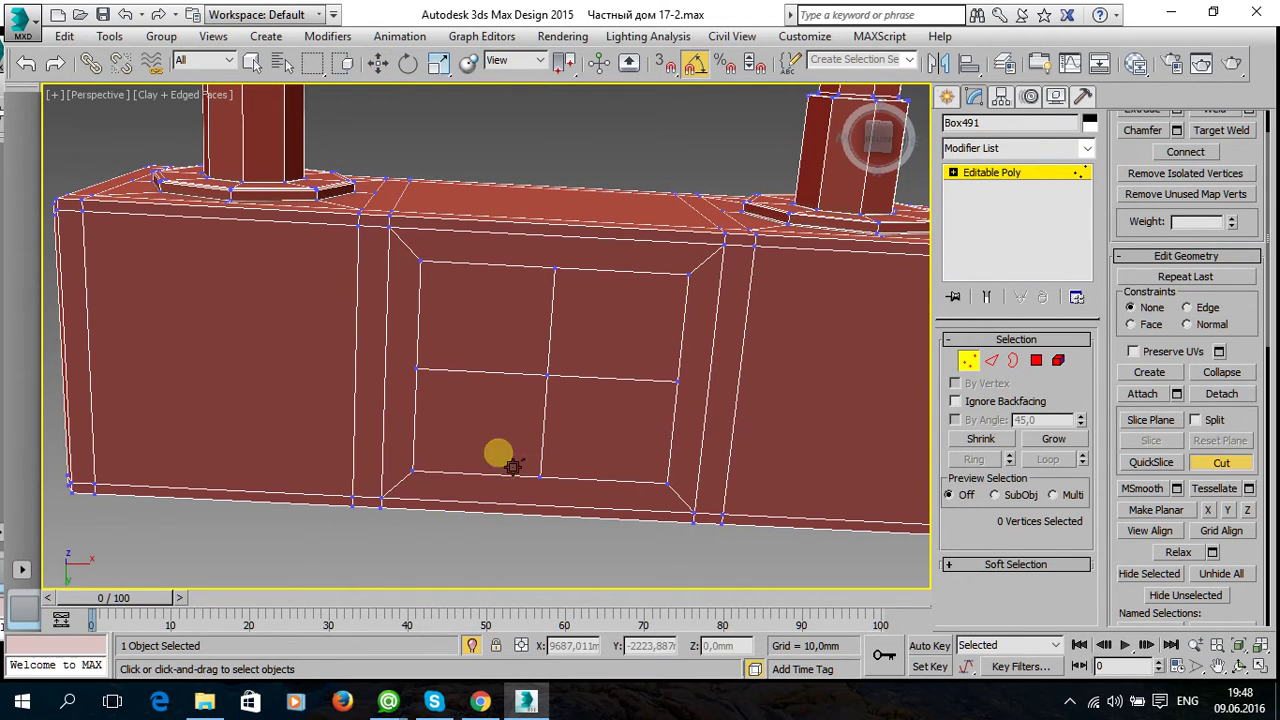
click(689, 277)
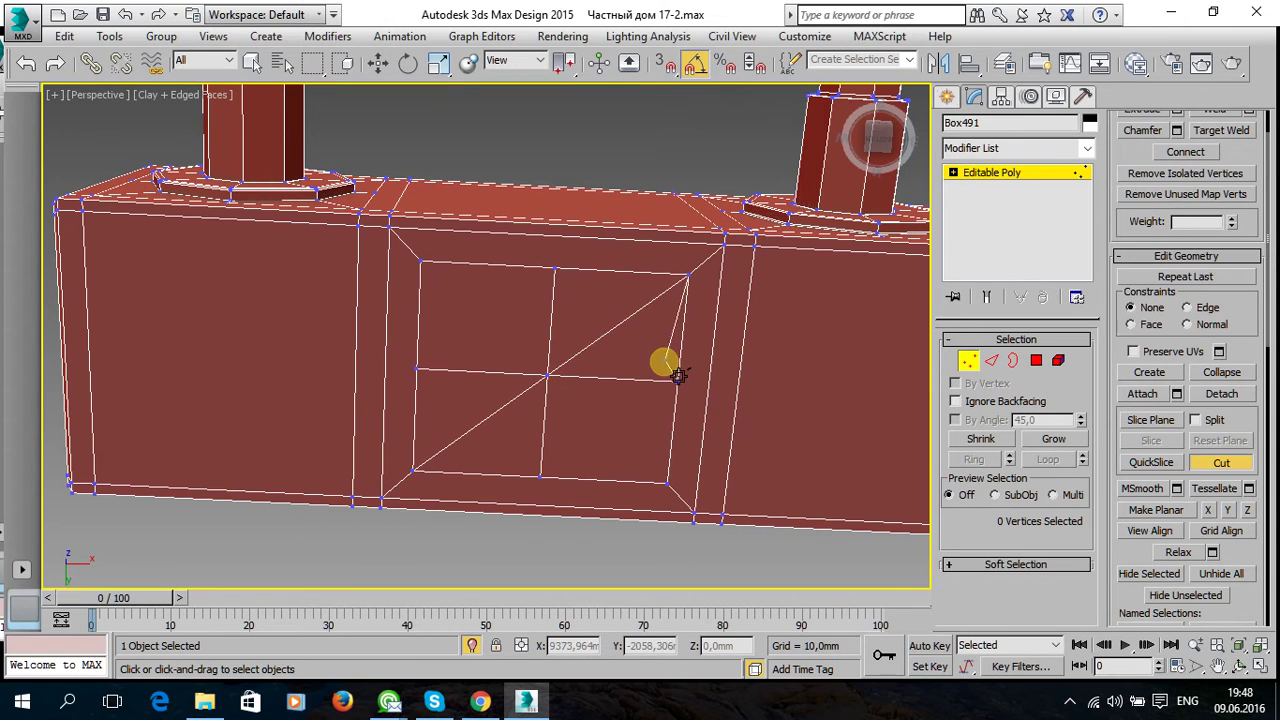
click(548, 378)
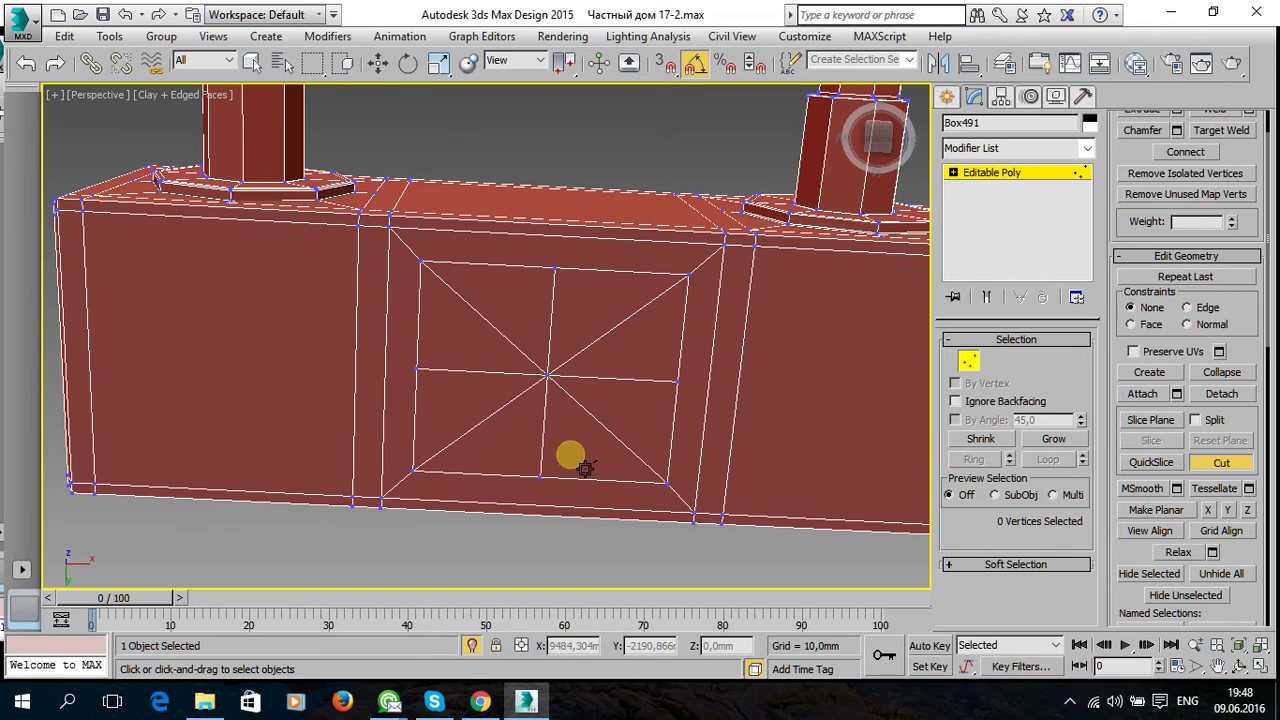
key(w)
Select and reposition the panel's centre vertex.
click(548, 376)
mouse_move(563, 400)
alt+middle_down()
mouse_move(600, 471)
mouse_move(558, 342)
alt+middle_up()
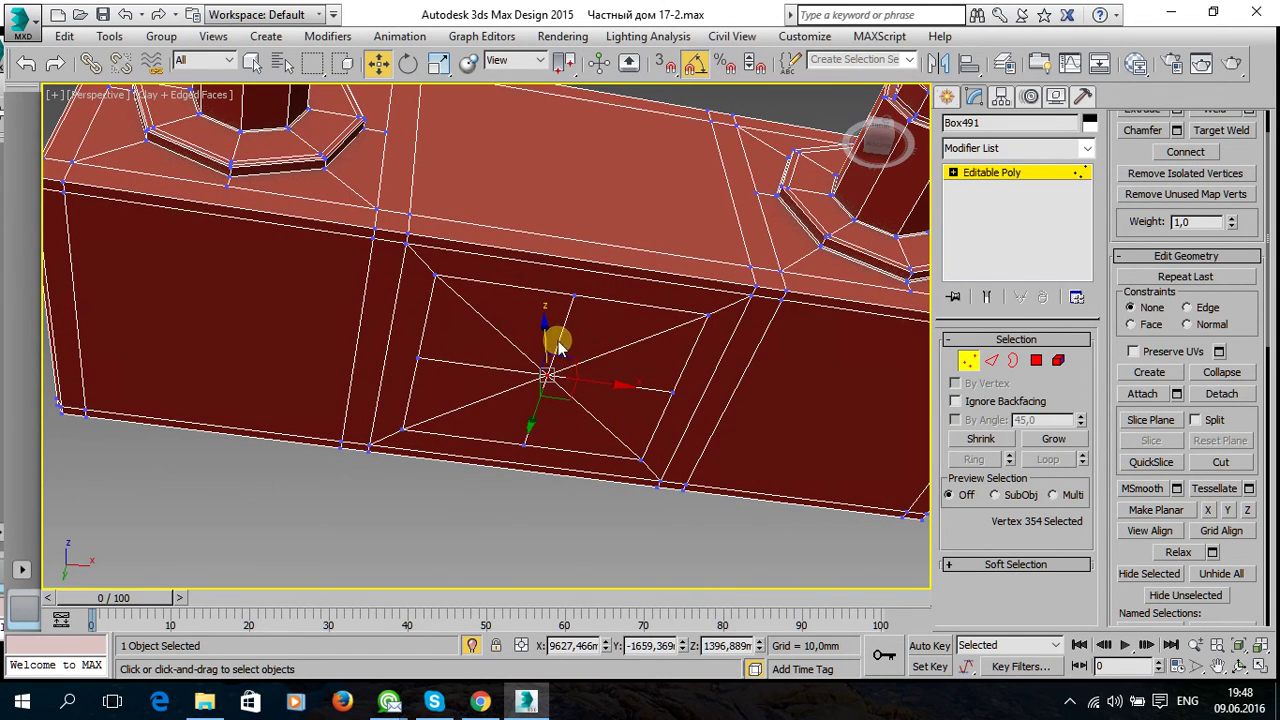
mouse_move(558, 342)
mouse_down()
mouse_move(557, 368)
mouse_move(614, 402)
mouse_up()
alt+middle_drag(614, 402, 718, 395)
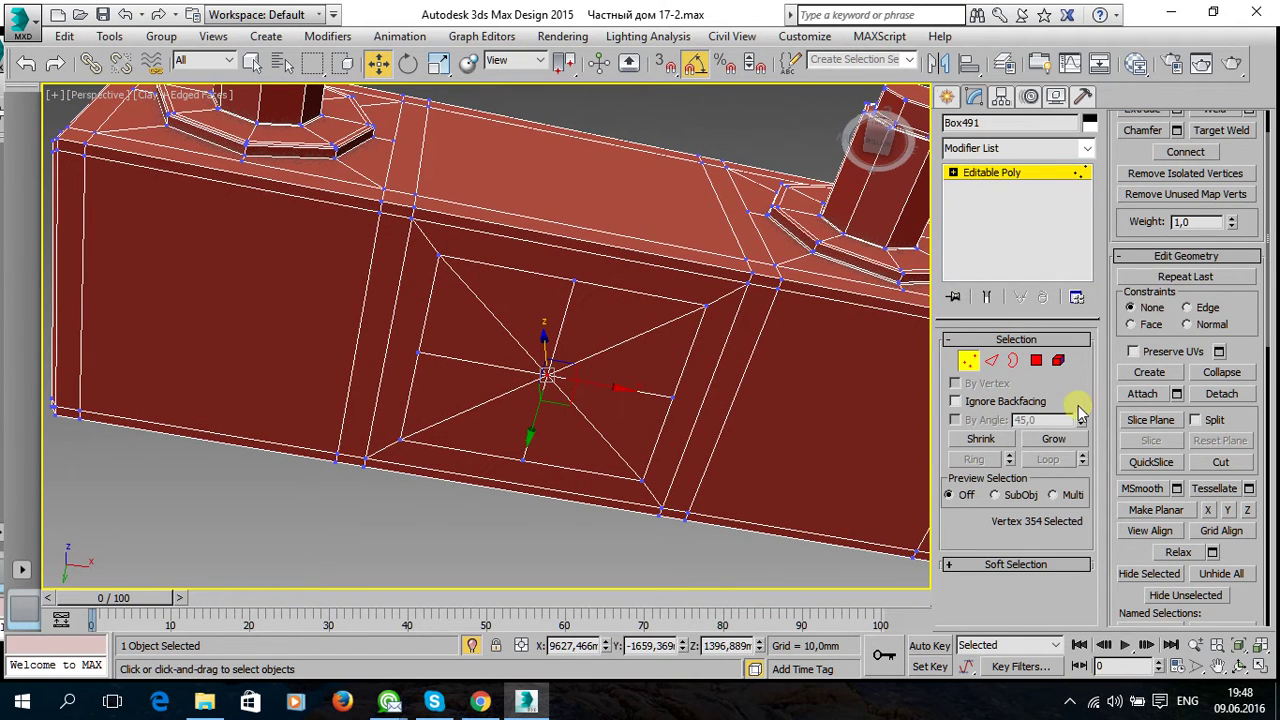
scroll(1180, 250, up, 2)
Chamfer the centre vertex by 8,181mm into an octagon and return to Polygon mode.
click(1179, 187)
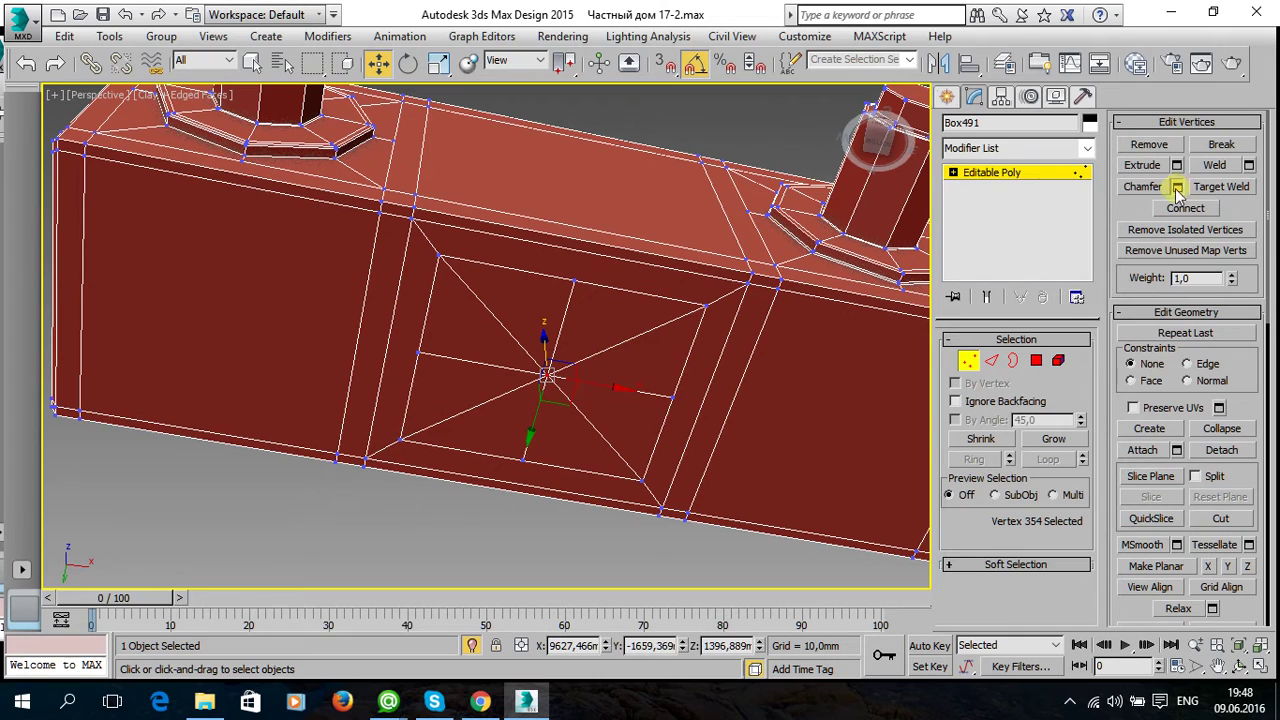
drag(499, 347, 500, 362)
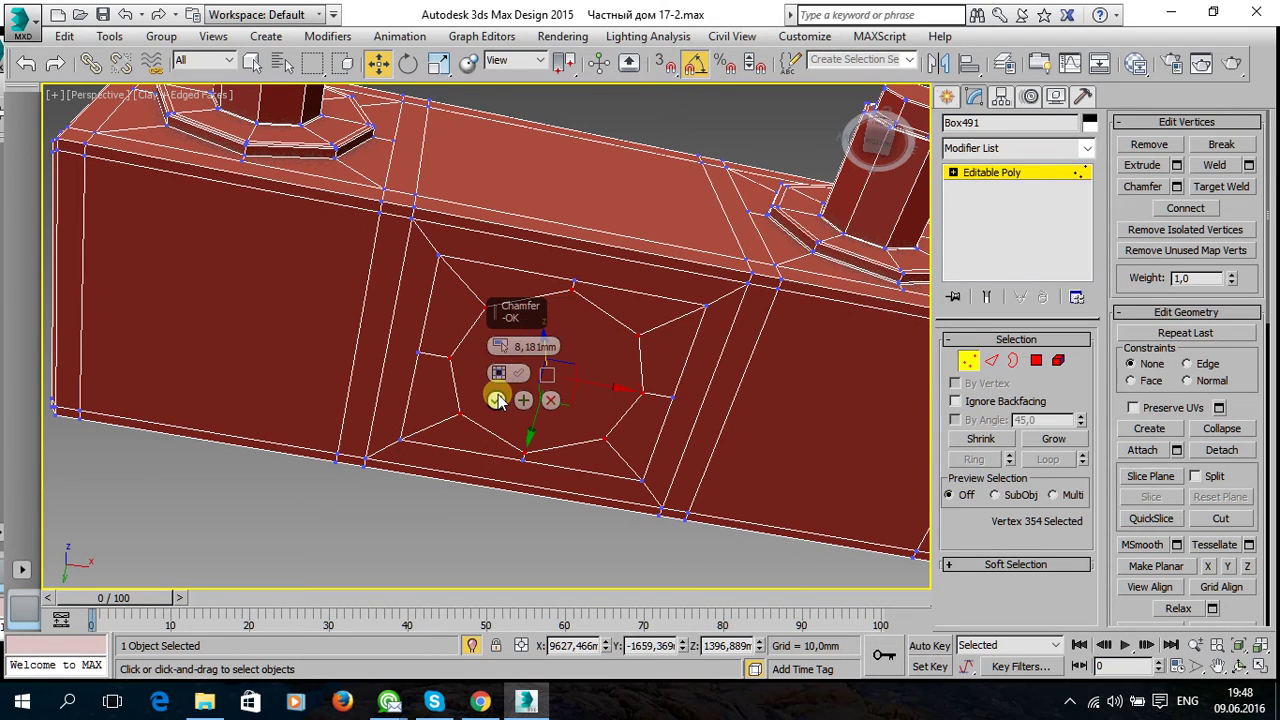
click(496, 400)
click(1036, 360)
Delete the central octagonal face, leaving a hole in the front panel.
click(517, 402)
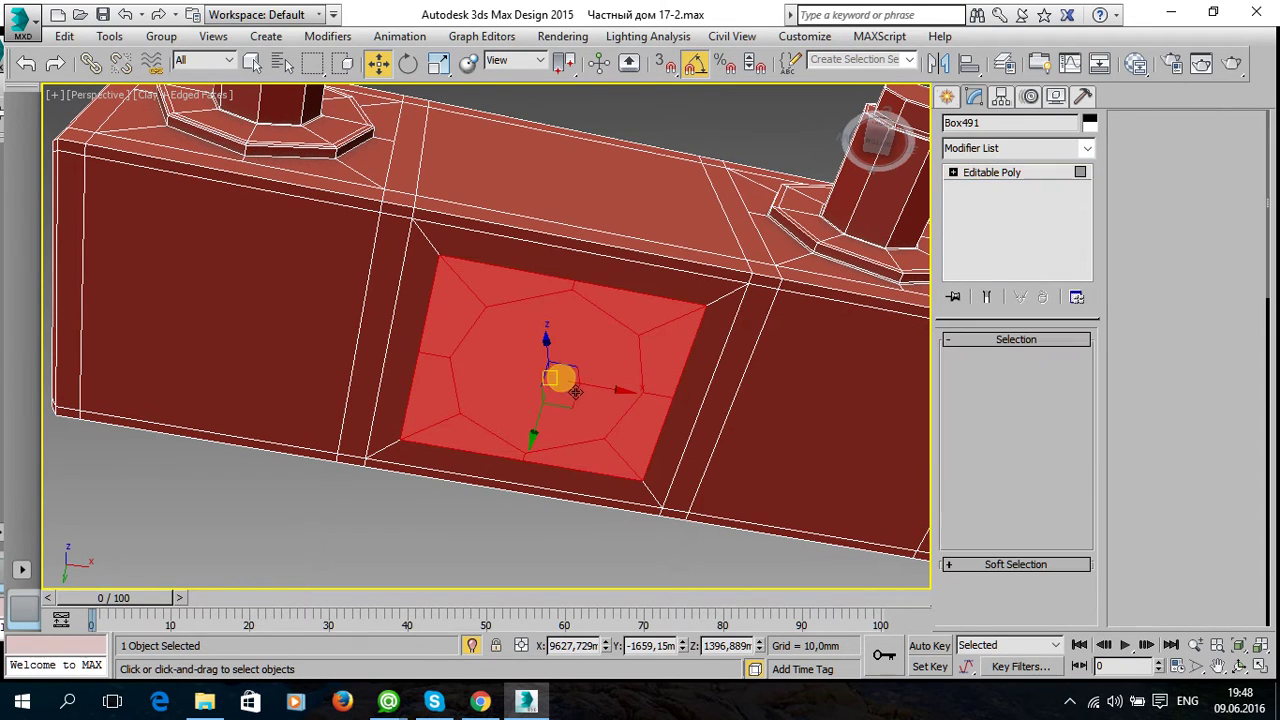
click(599, 350)
alt+middle_drag(611, 370, 604, 388)
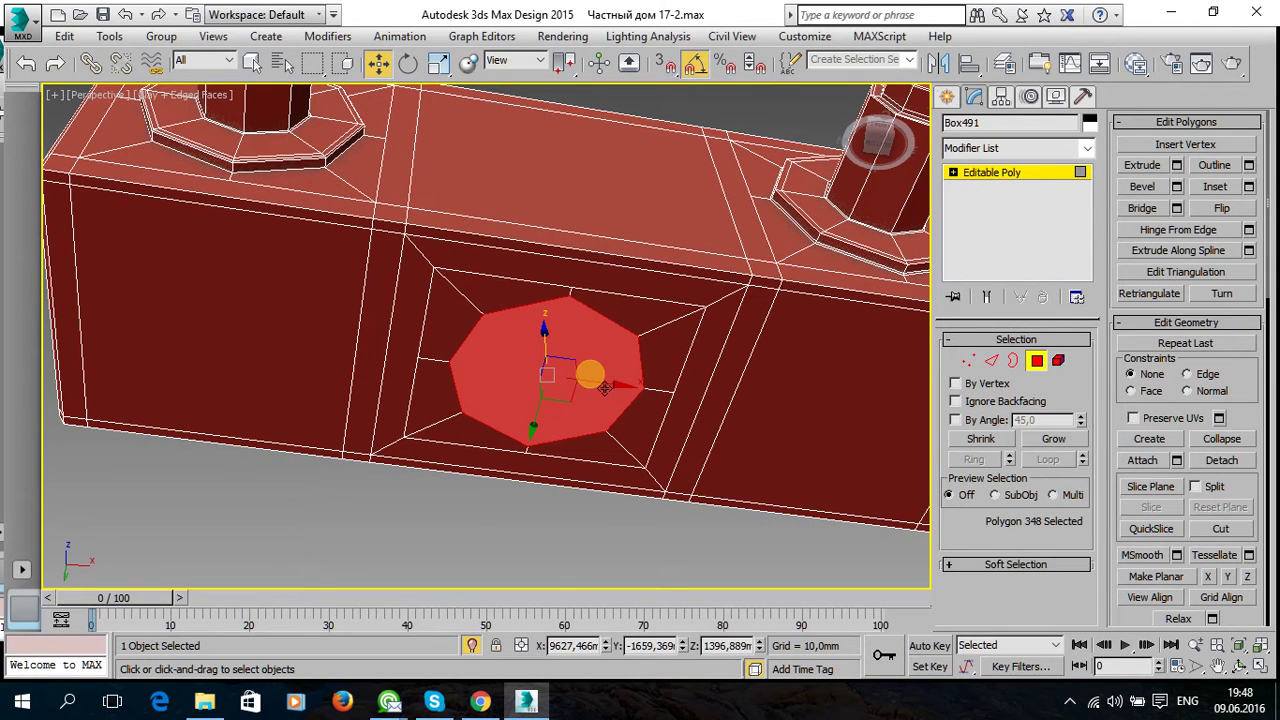
key(Delete)
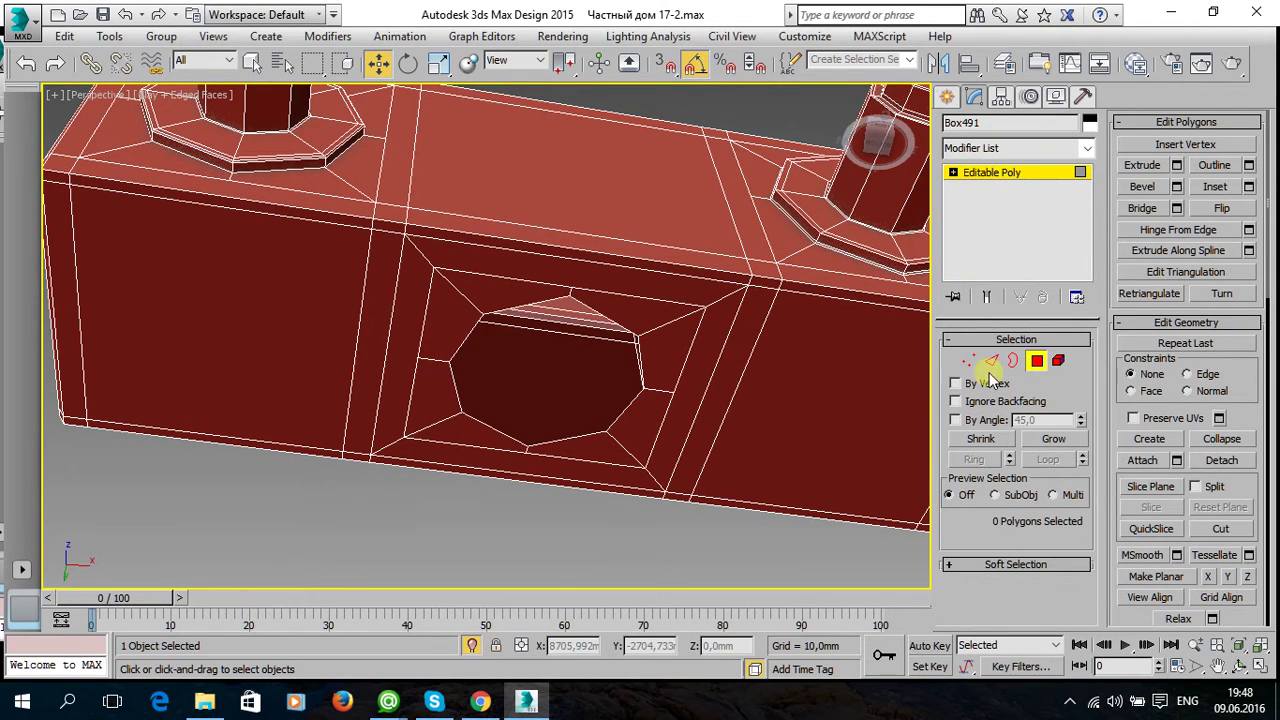
Select the hole's rim edge loop and pull it outward to start a peg.
click(990, 362)
double_click(605, 443)
click(602, 452)
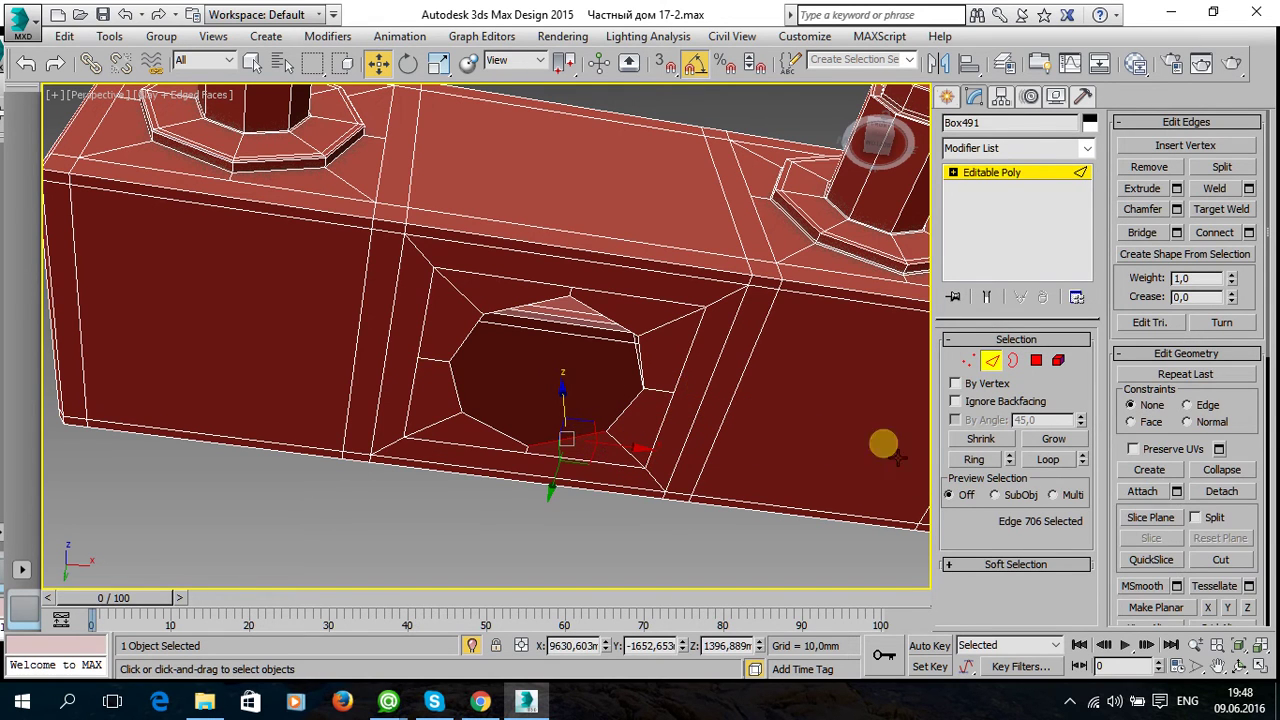
click(1046, 460)
alt+middle_drag(595, 422, 573, 337)
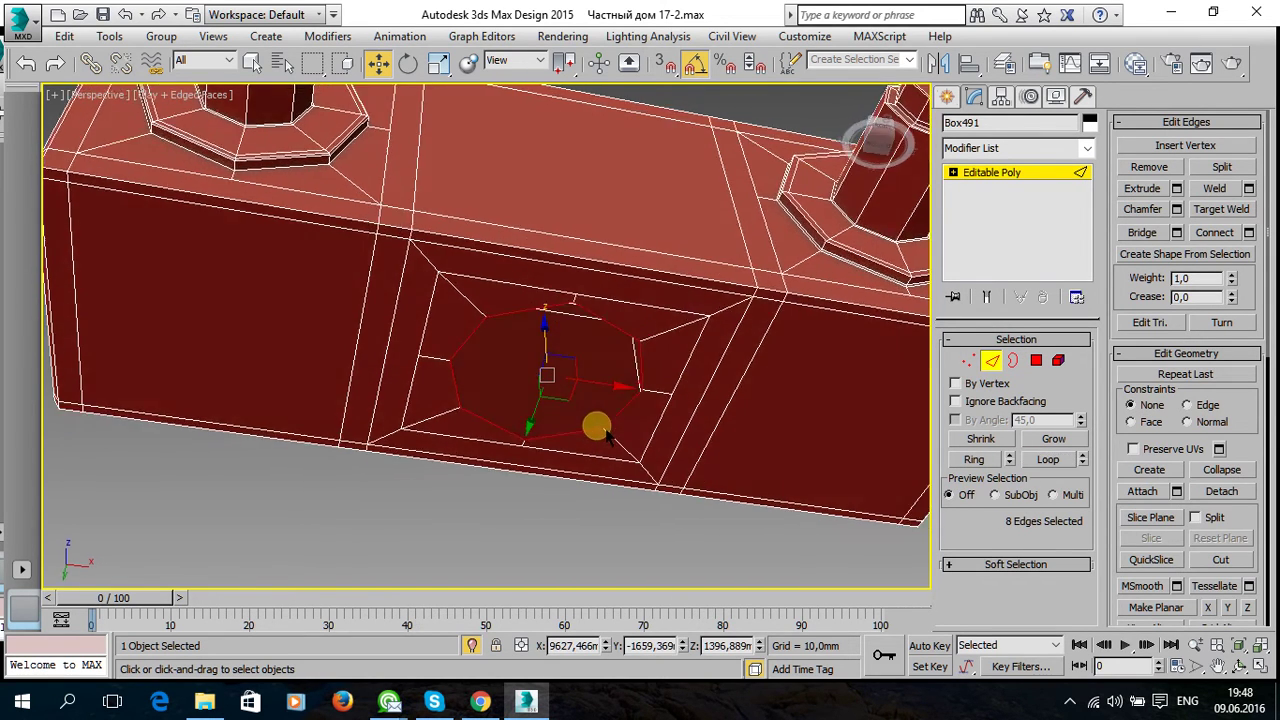
shift+drag(558, 342, 564, 404)
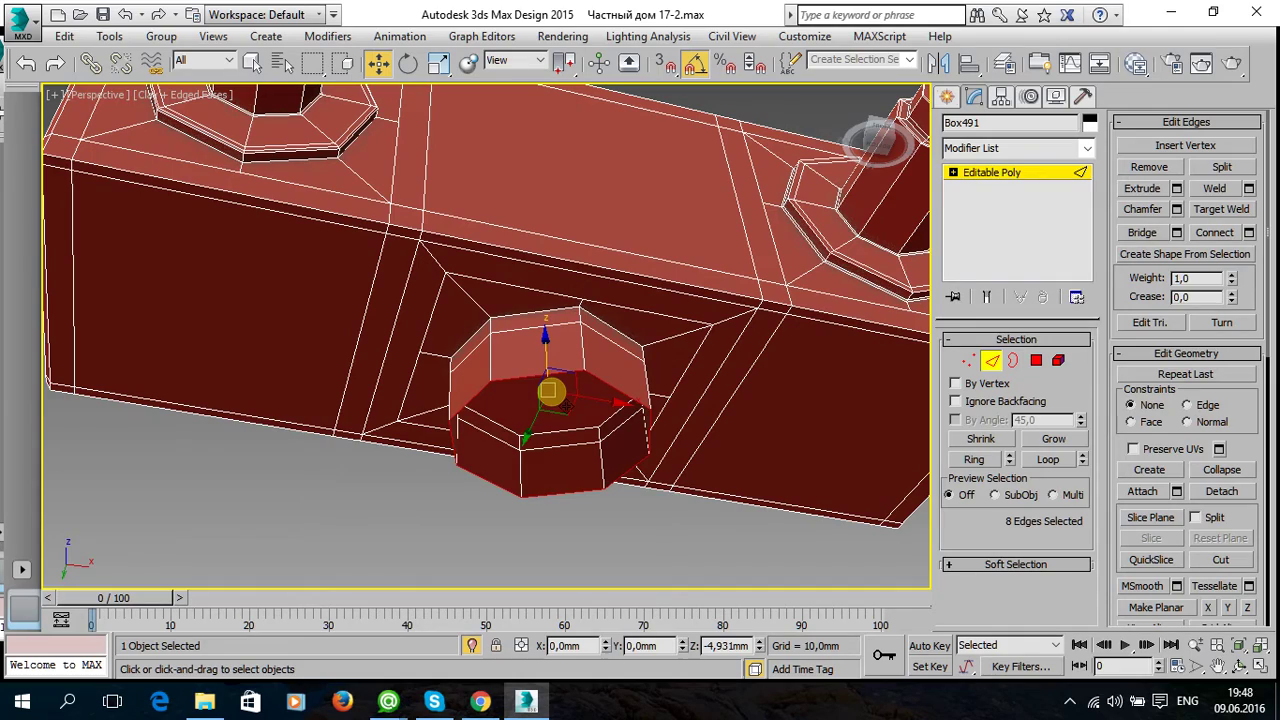
Lengthen and fine-tune the new octagonal peg while checking it from several angles.
mouse_move(622, 423)
alt+middle_down()
mouse_move(587, 478)
mouse_move(618, 497)
alt+middle_up()
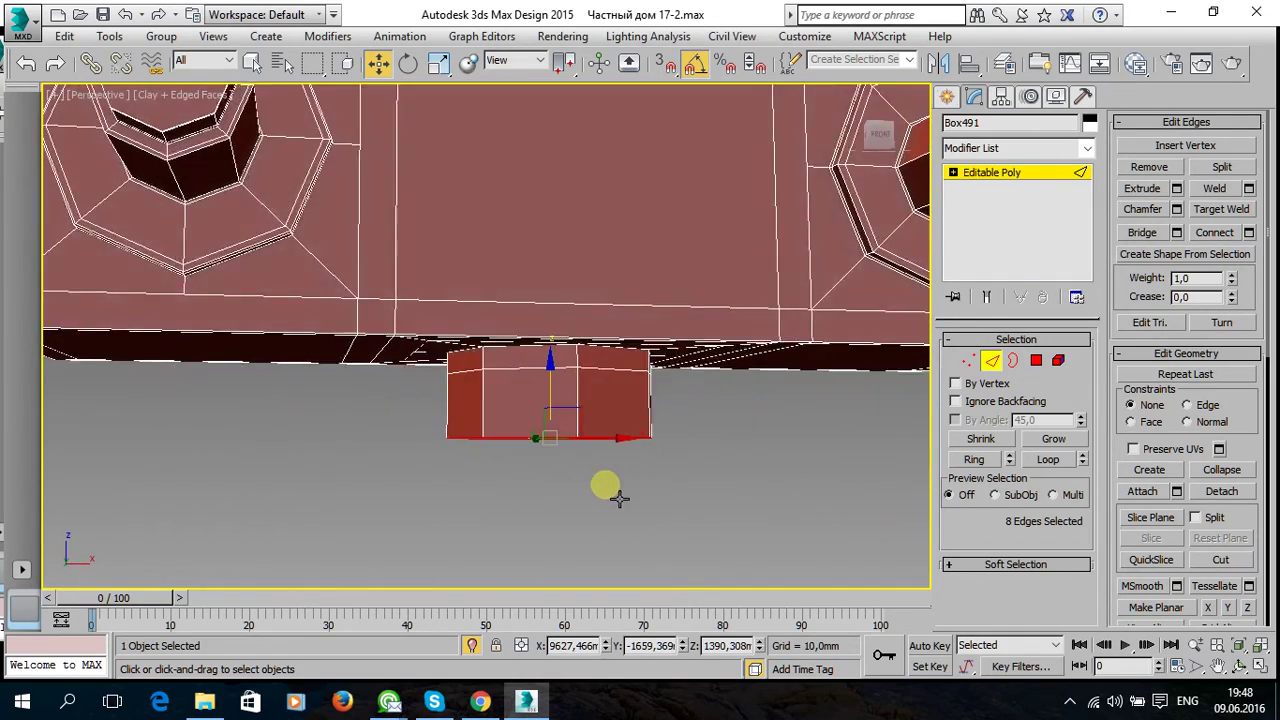
scroll(620, 500, down, 2)
scroll(634, 505, down, 1)
scroll(615, 470, down, 1)
scroll(620, 450, down, 1)
mouse_move(625, 452)
alt+middle_down()
mouse_move(563, 451)
mouse_move(559, 420)
alt+middle_up()
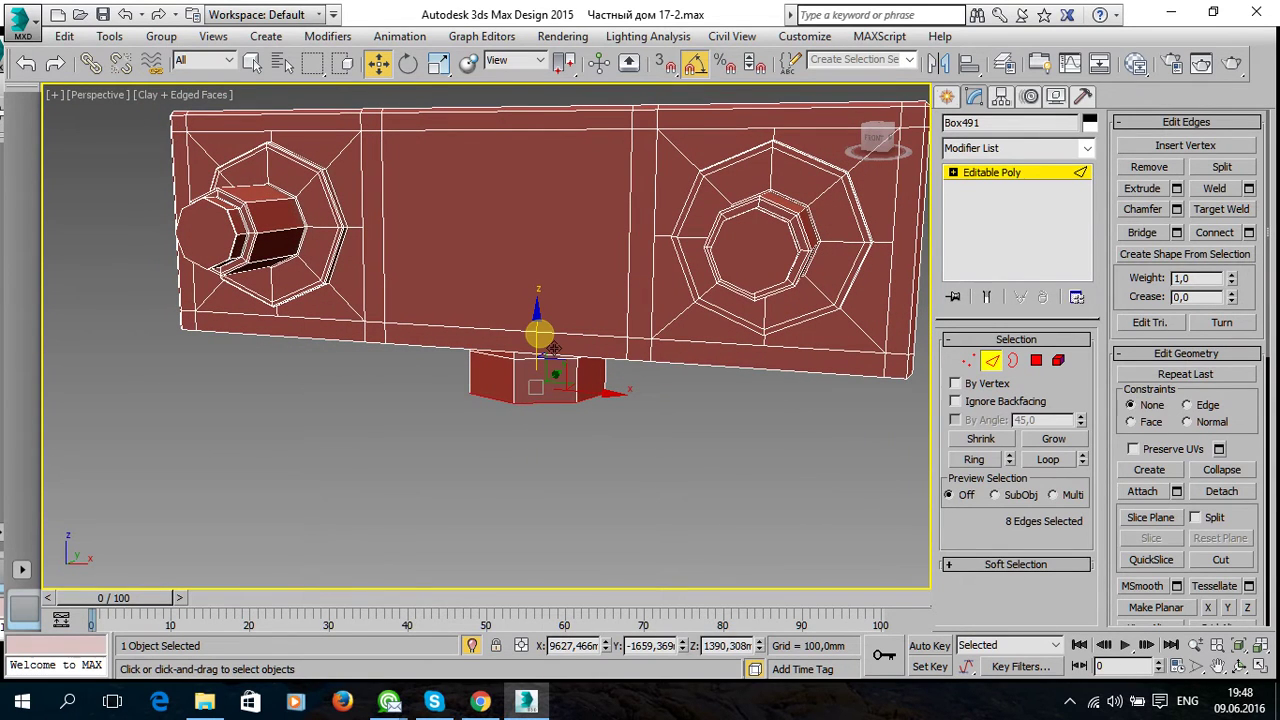
drag(553, 347, 549, 353)
drag(550, 354, 550, 394)
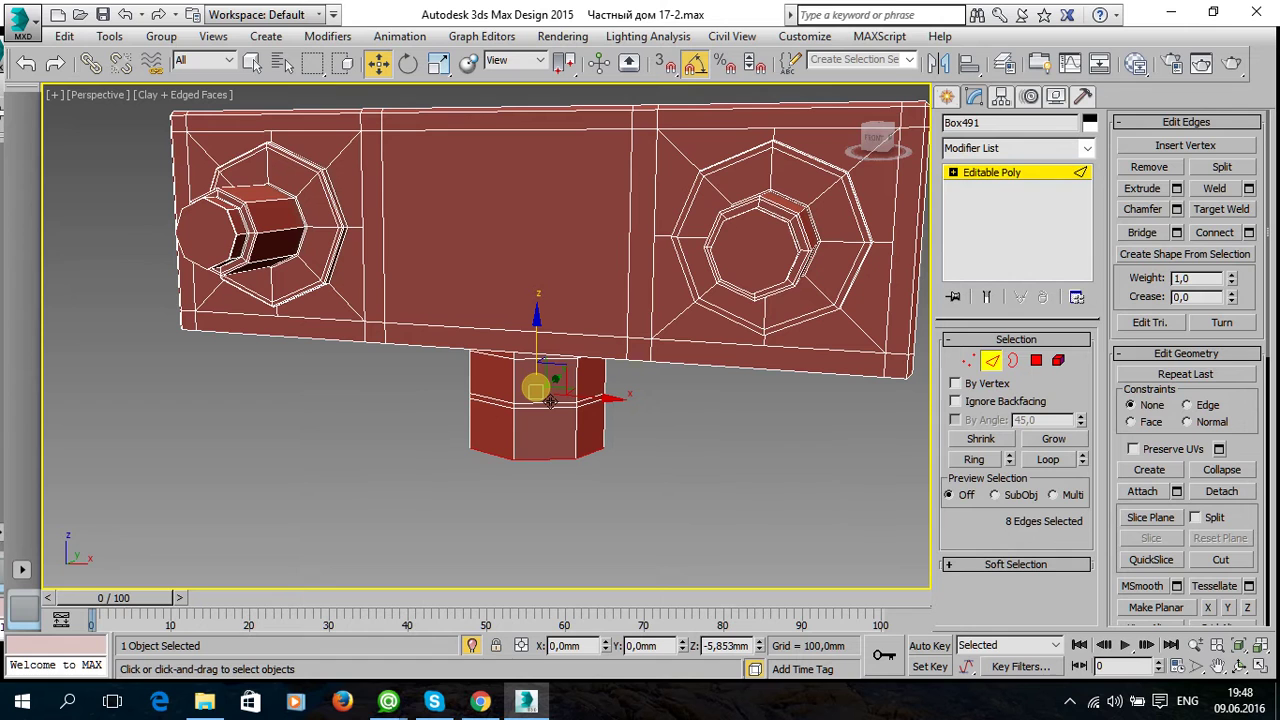
alt+middle_drag(608, 457, 736, 485)
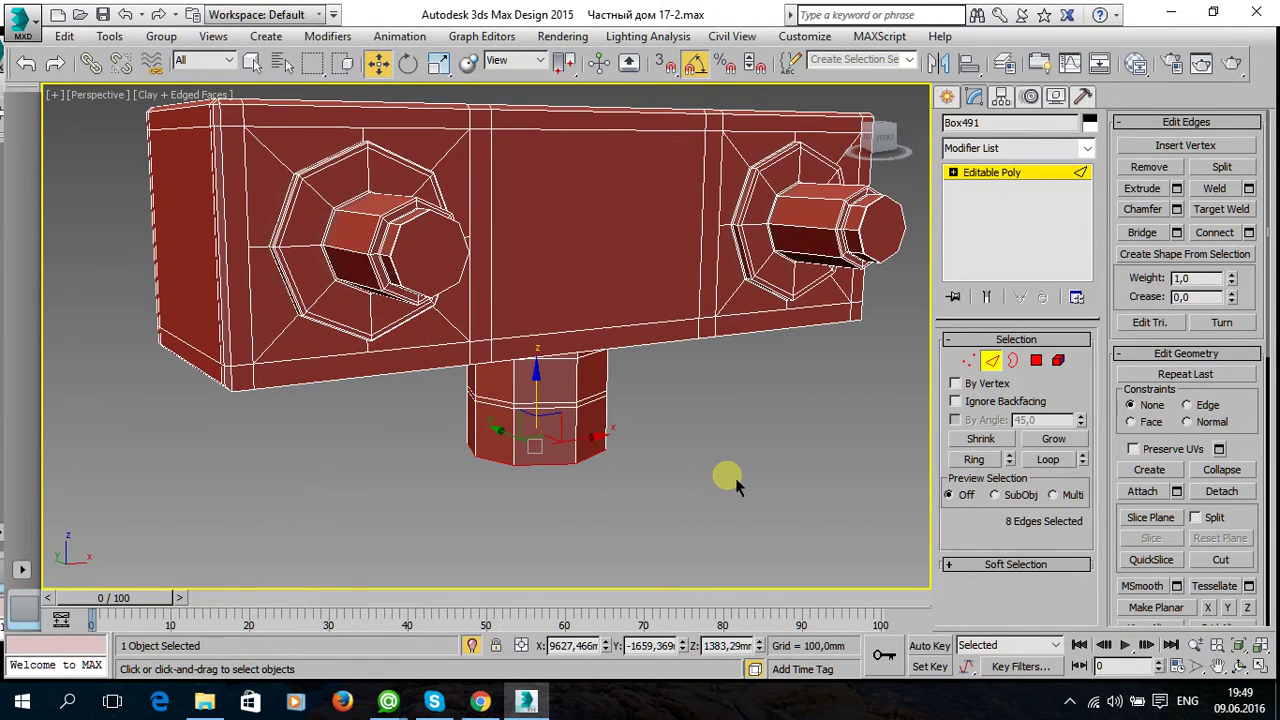
drag(537, 381, 543, 430)
mouse_move(557, 408)
alt+middle_down()
mouse_move(608, 463)
mouse_move(623, 403)
alt+middle_up()
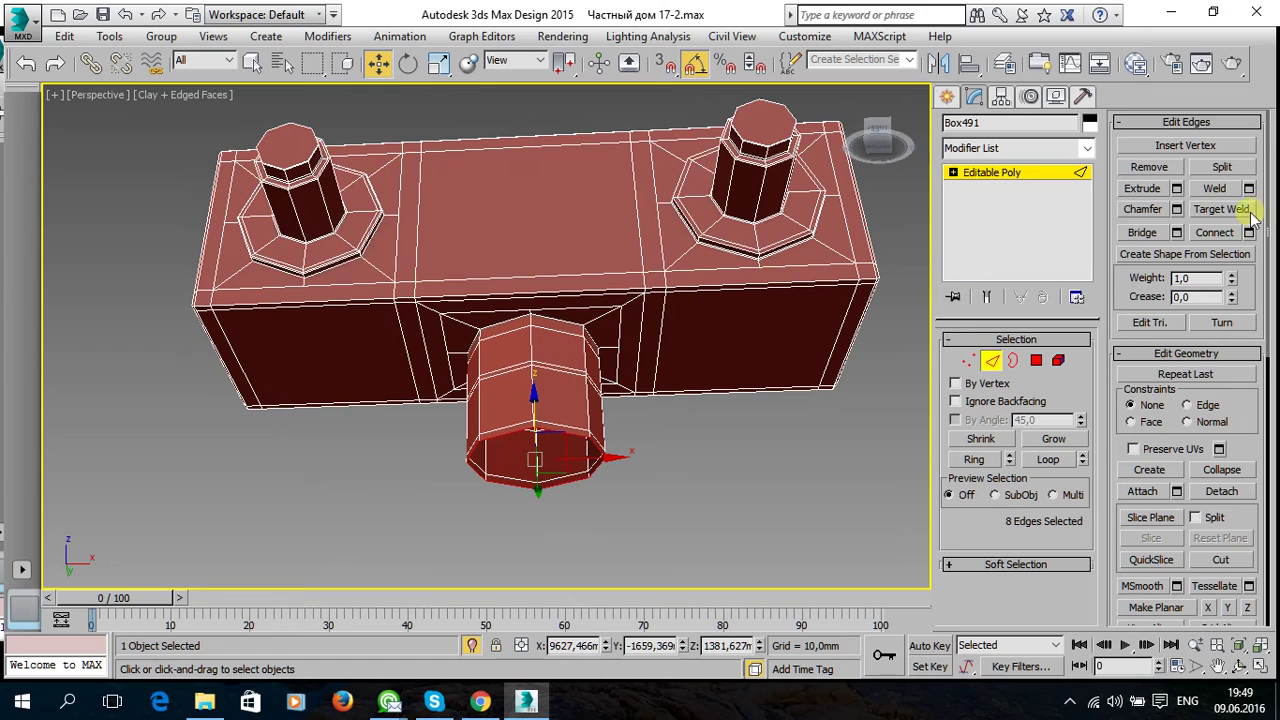
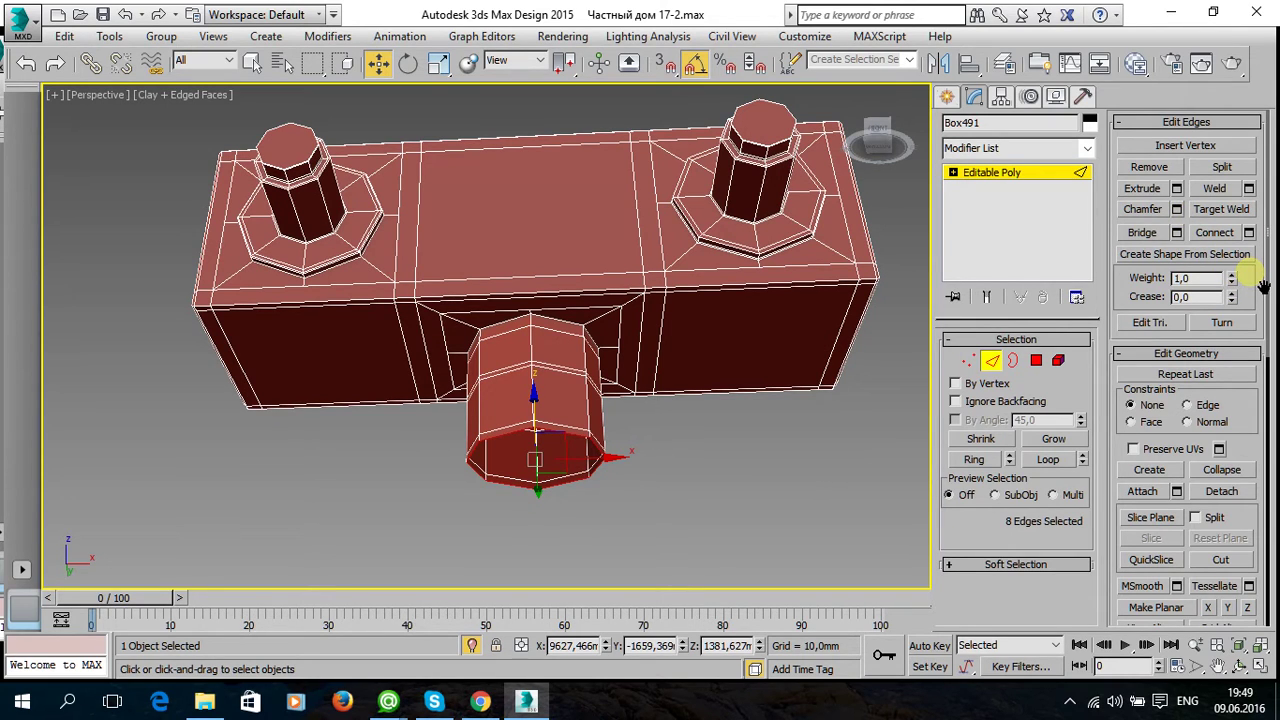
In Polygon mode, select the ring of eight faces around the stem's middle band.
click(1040, 367)
alt+middle_drag(652, 388, 570, 410)
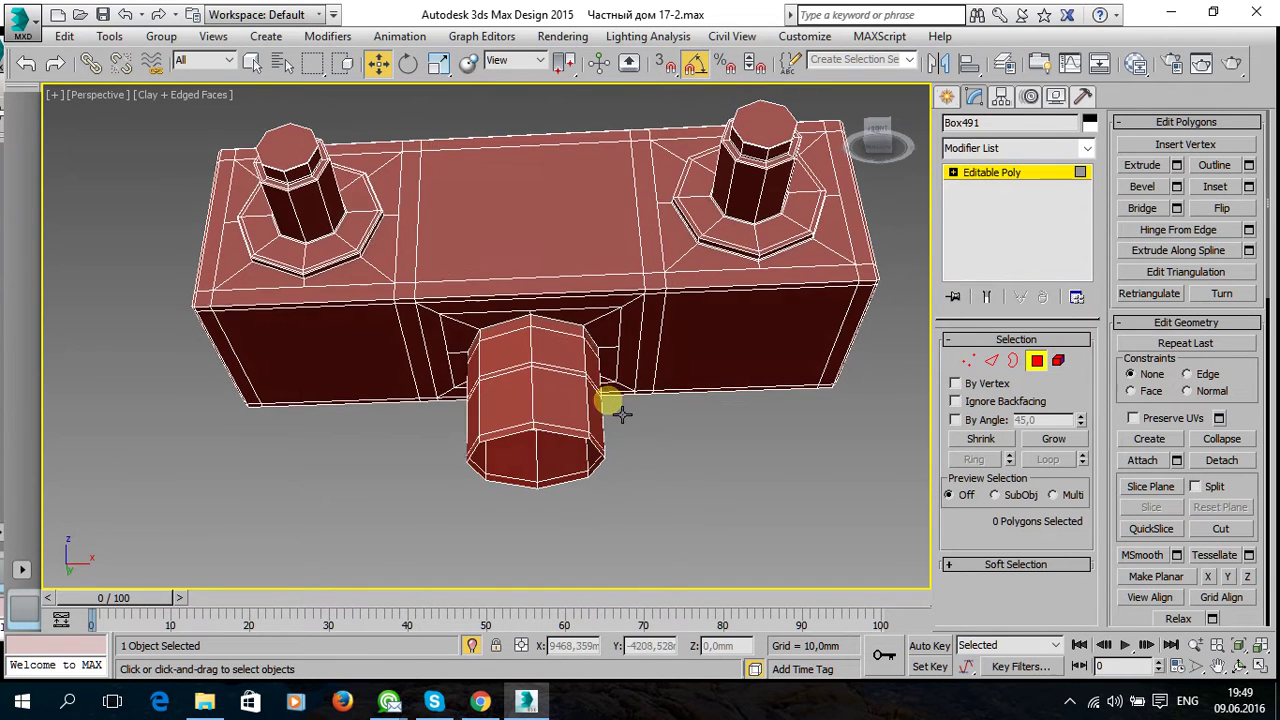
scroll(570, 410, up, 5)
click(558, 362)
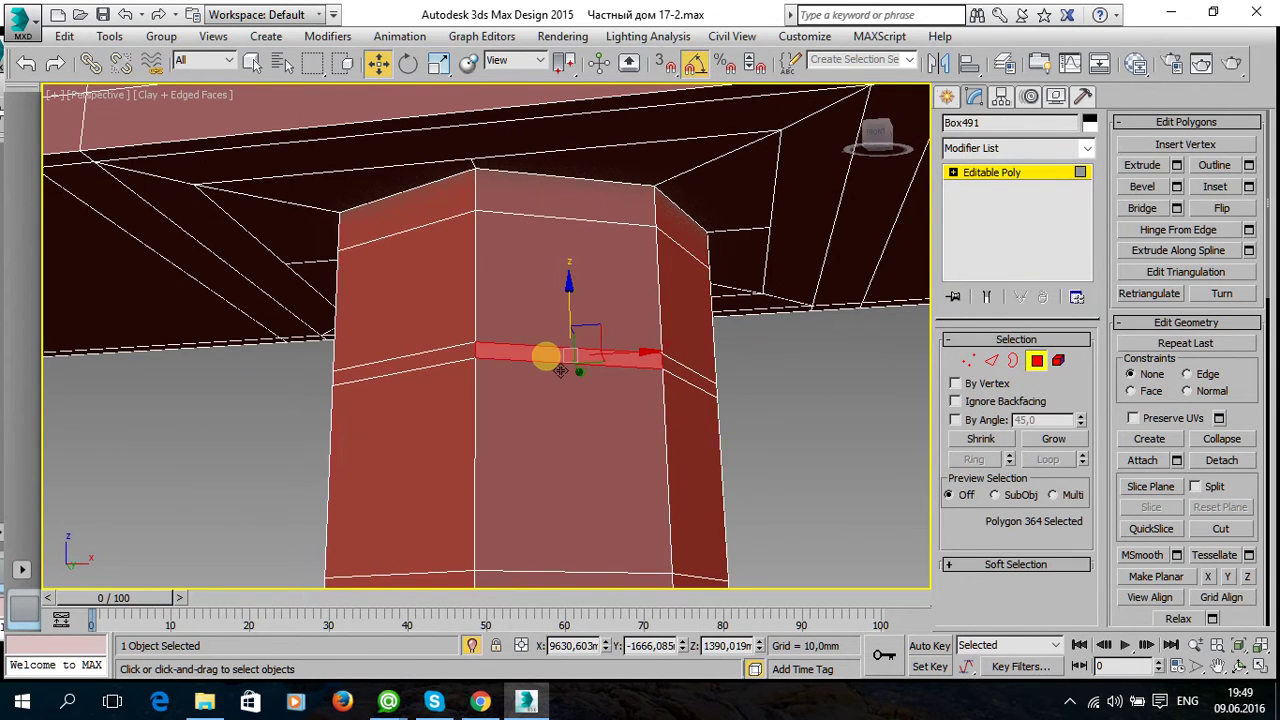
click(1098, 338)
click(682, 414)
ctrl+click(682, 375)
shift+click(434, 357)
mouse_move(466, 357)
alt+middle_down()
mouse_move(605, 380)
mouse_move(480, 374)
alt+middle_up()
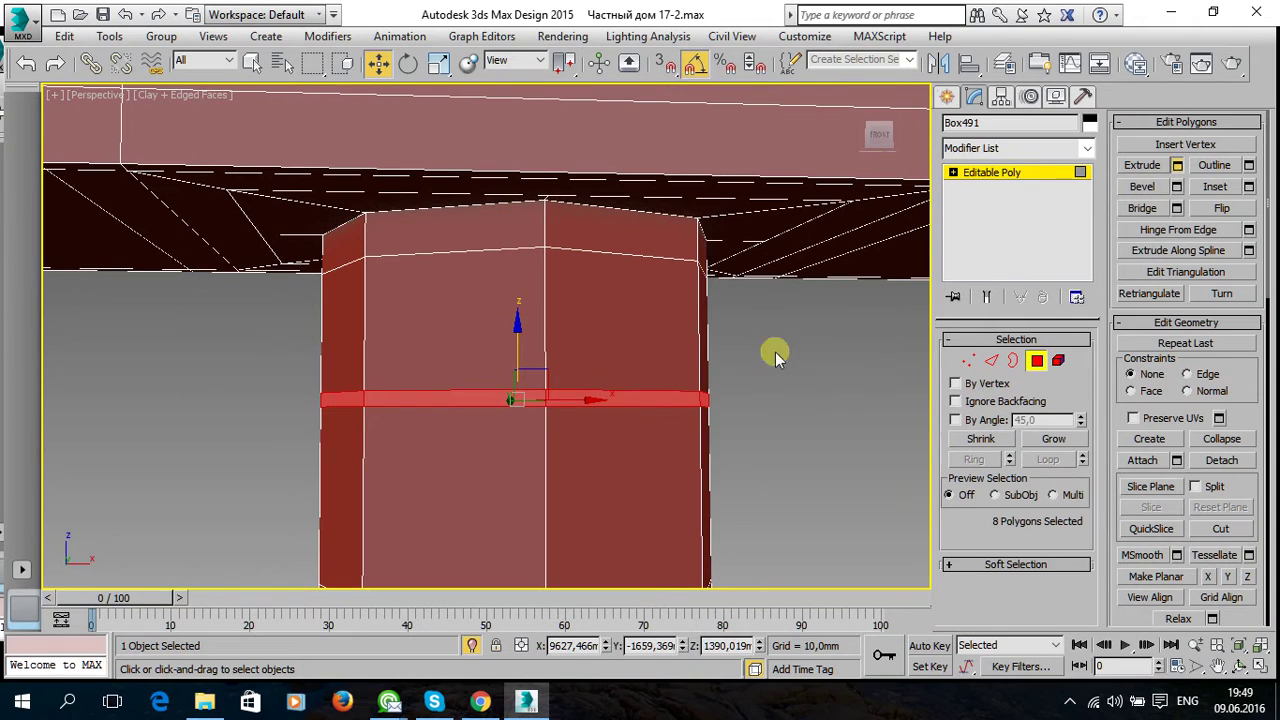
Extrude the face ring inward with Local Normal to sink a groove.
key(shift+e)
click(512, 345)
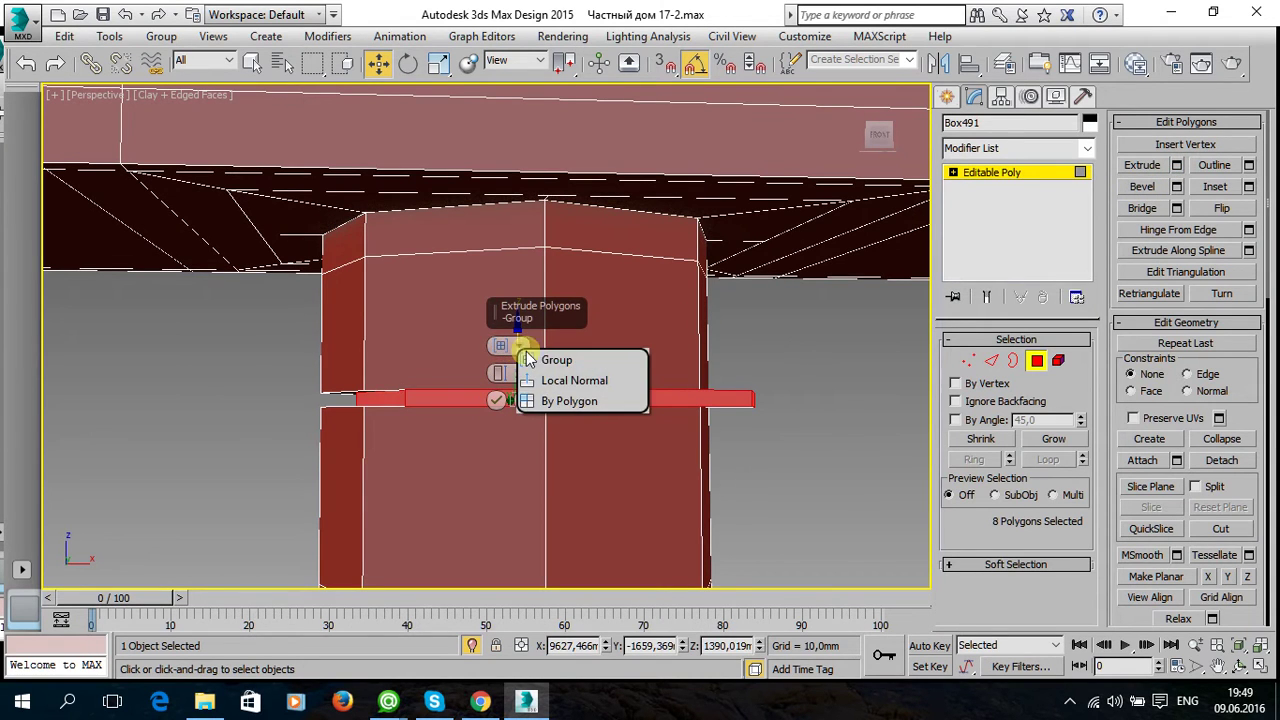
click(566, 380)
mouse_move(566, 378)
alt+middle_down()
mouse_move(626, 443)
mouse_move(598, 437)
alt+middle_up()
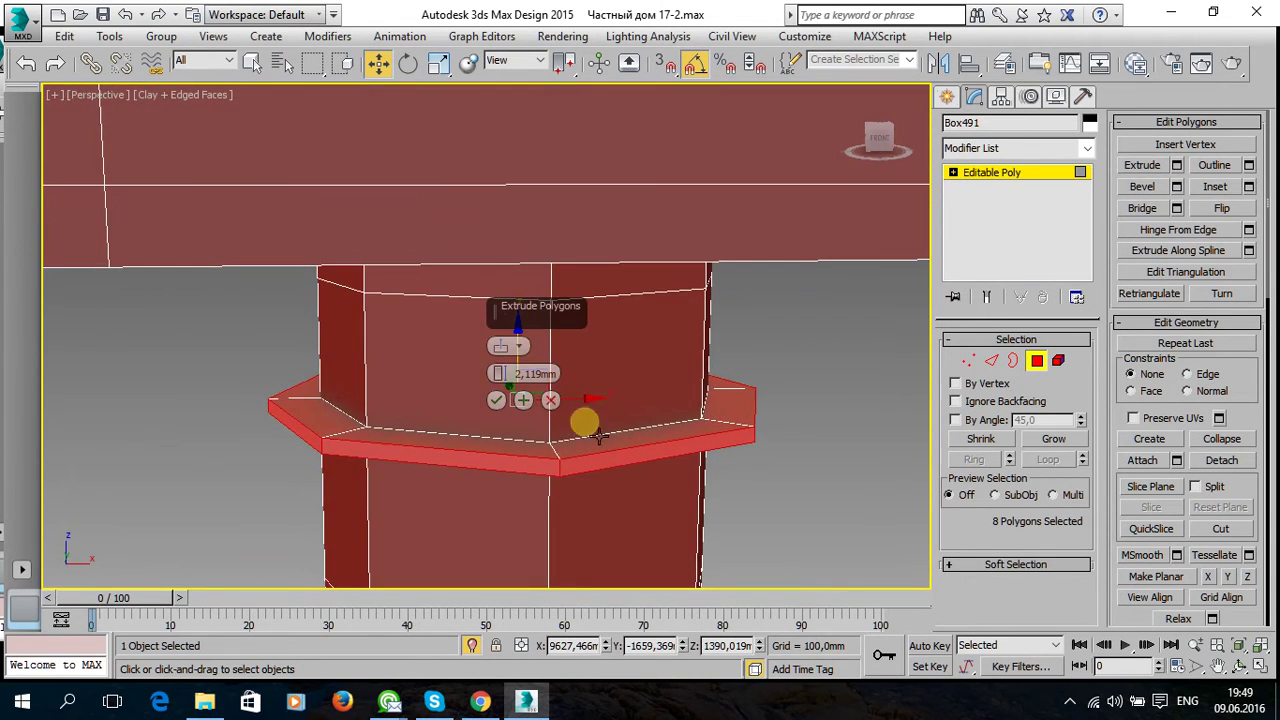
drag(498, 373, 498, 400)
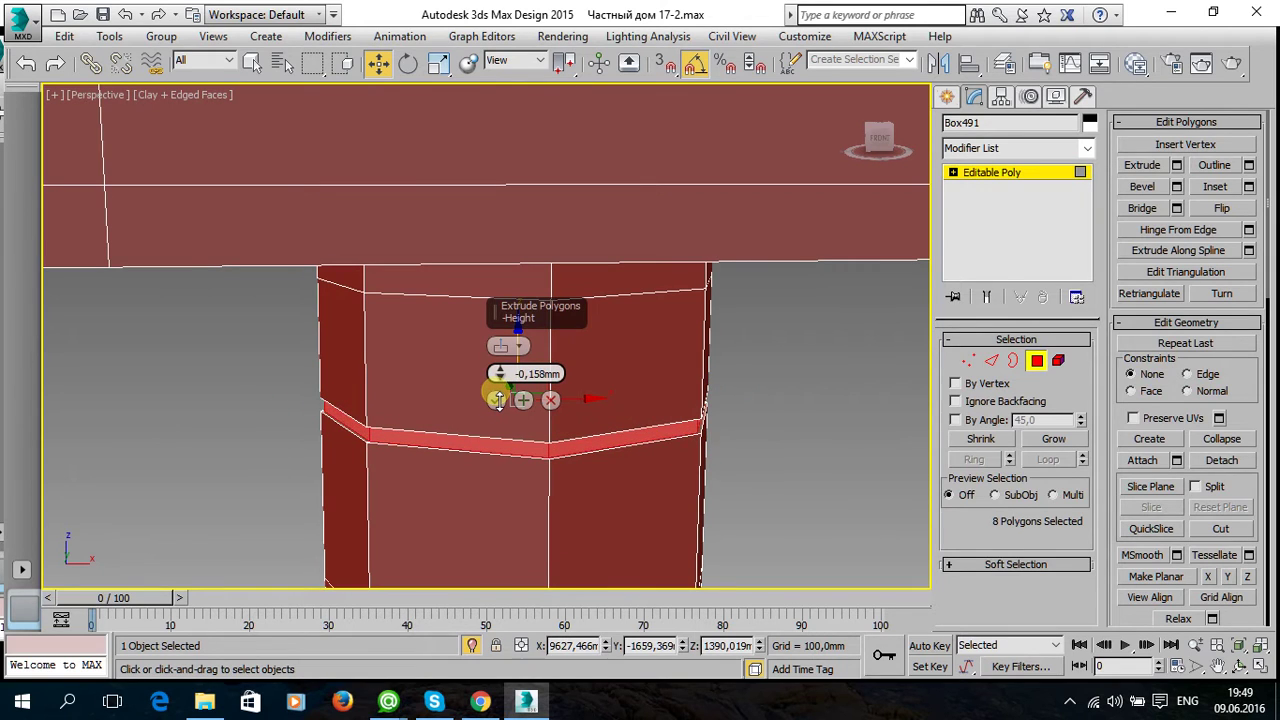
click(497, 400)
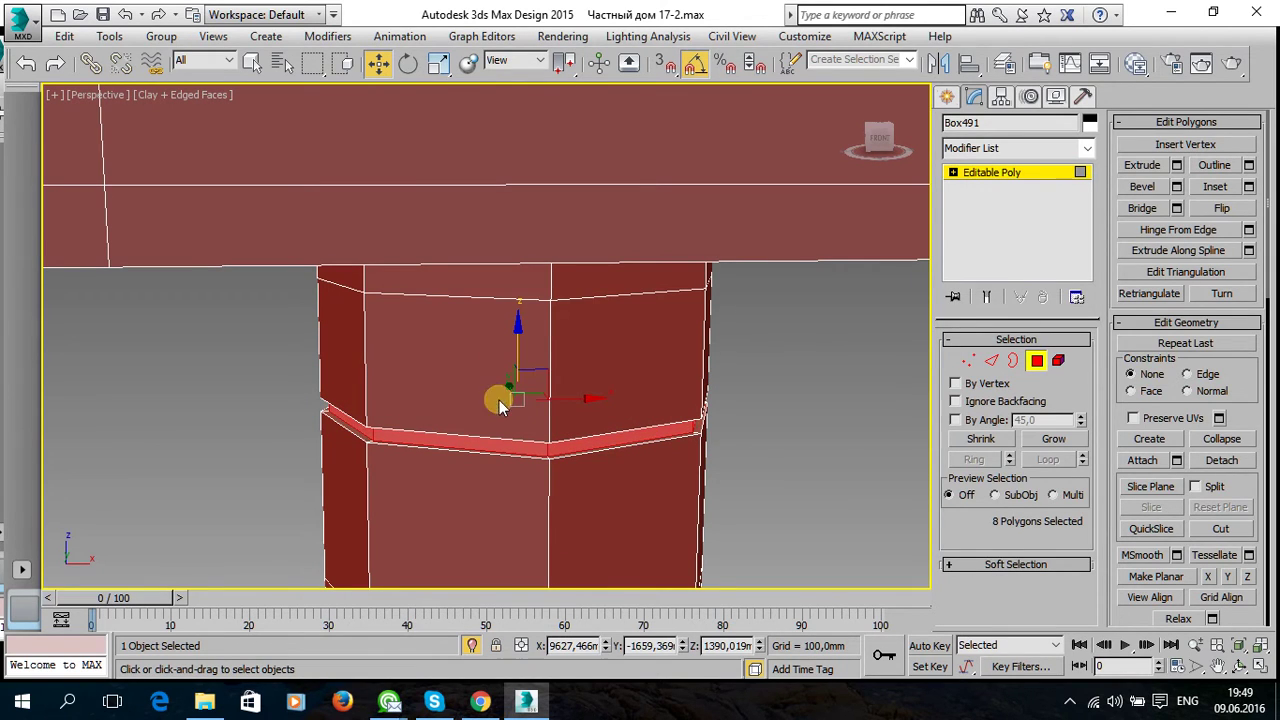
Refine the groove extrusion depth to about -0,158mm and confirm it.
click(1177, 165)
drag(500, 374, 502, 374)
scroll(445, 449, up, 2)
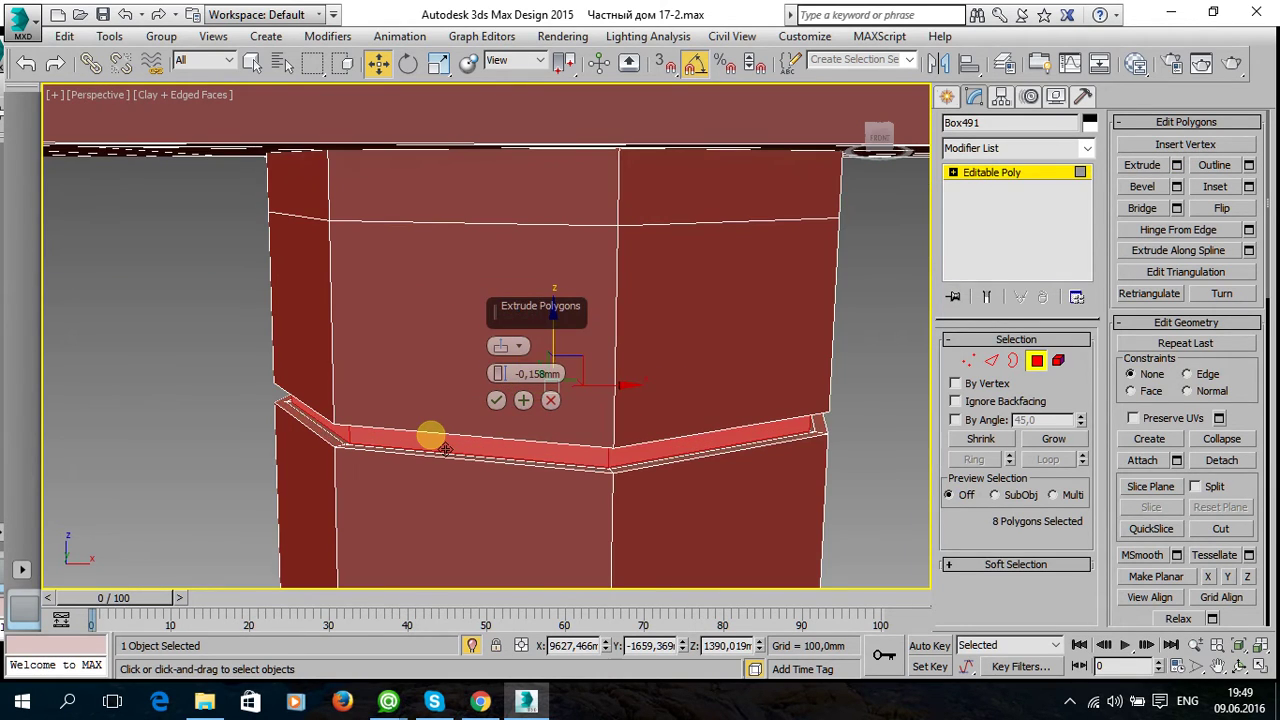
click(496, 400)
scroll(649, 326, down, 2)
scroll(722, 335, down, 1)
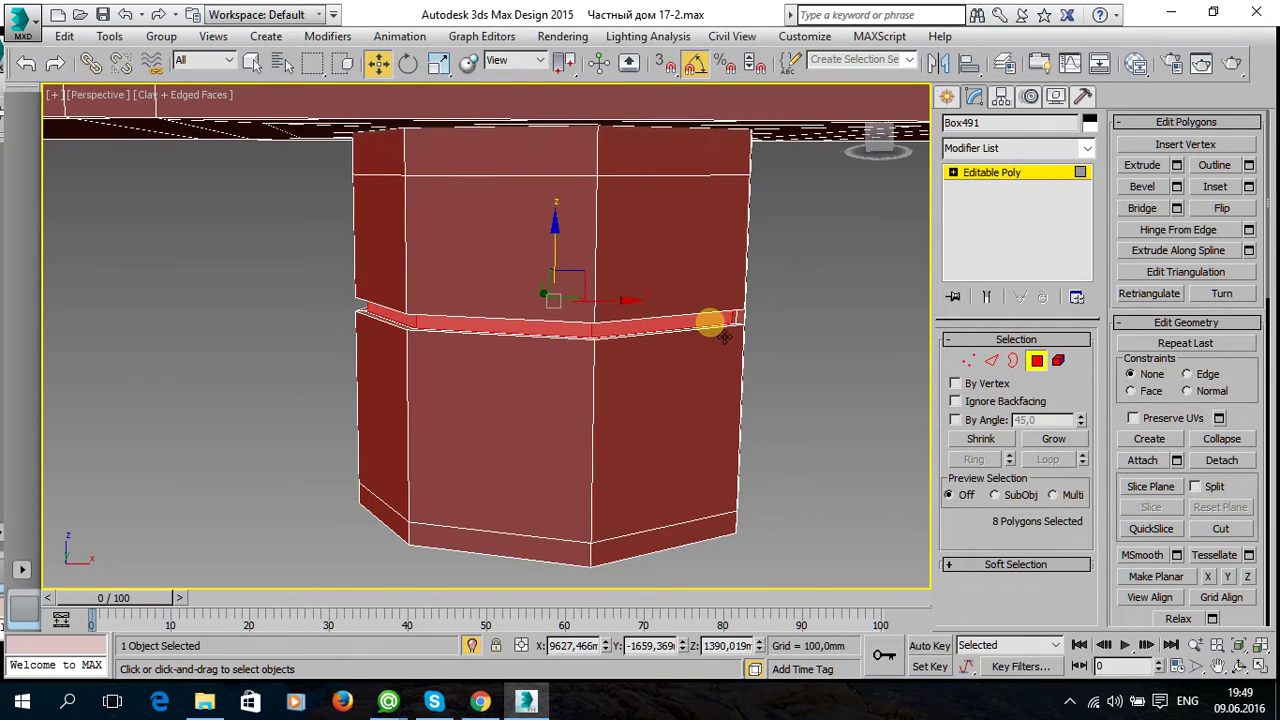
scroll(722, 335, down, 4)
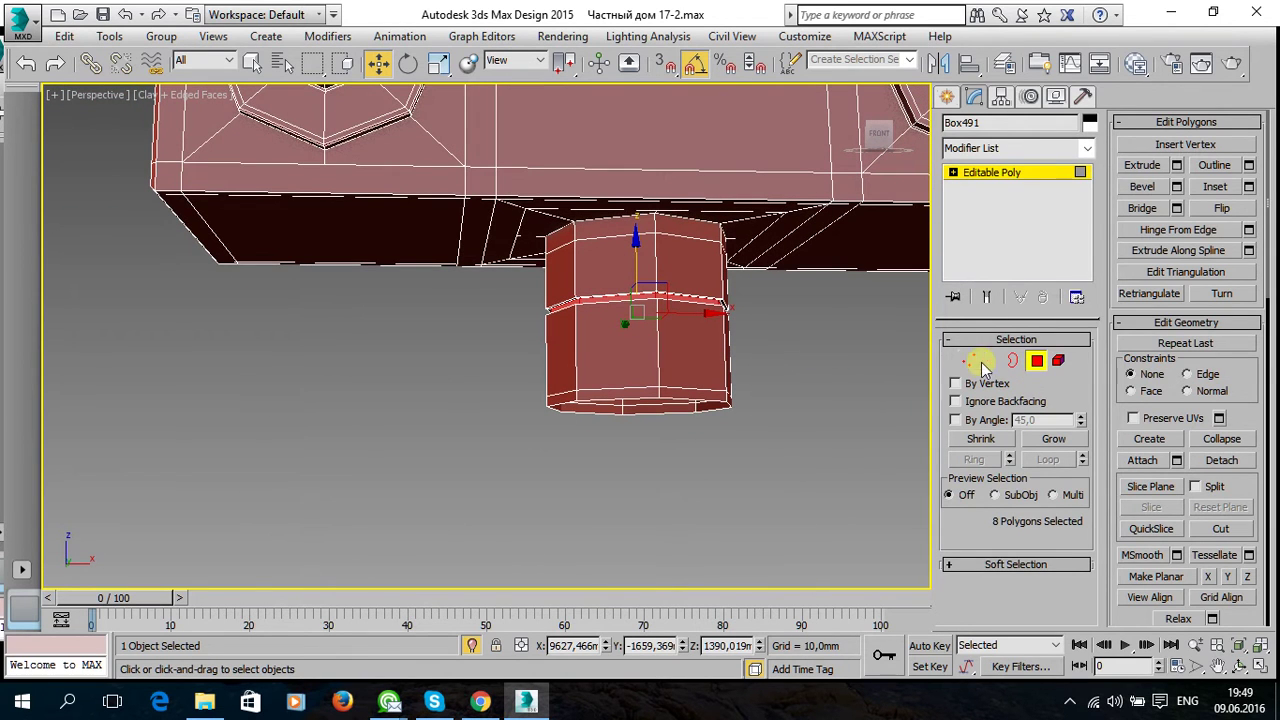
Cap the open border at the bottom of the stem.
click(1013, 360)
click(677, 401)
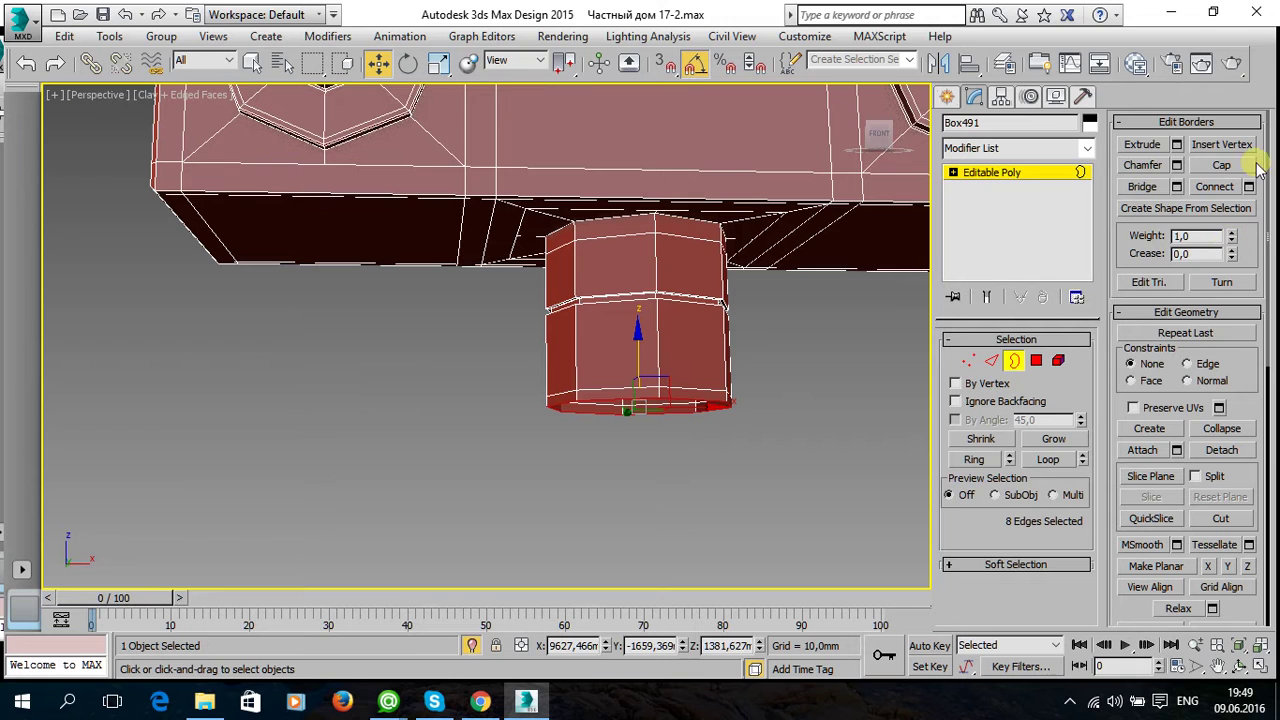
click(1221, 165)
mouse_move(794, 414)
alt+middle_down()
mouse_move(785, 325)
mouse_move(923, 440)
alt+middle_up()
scroll(1234, 506, down, 3)
scroll(1234, 506, down, 3)
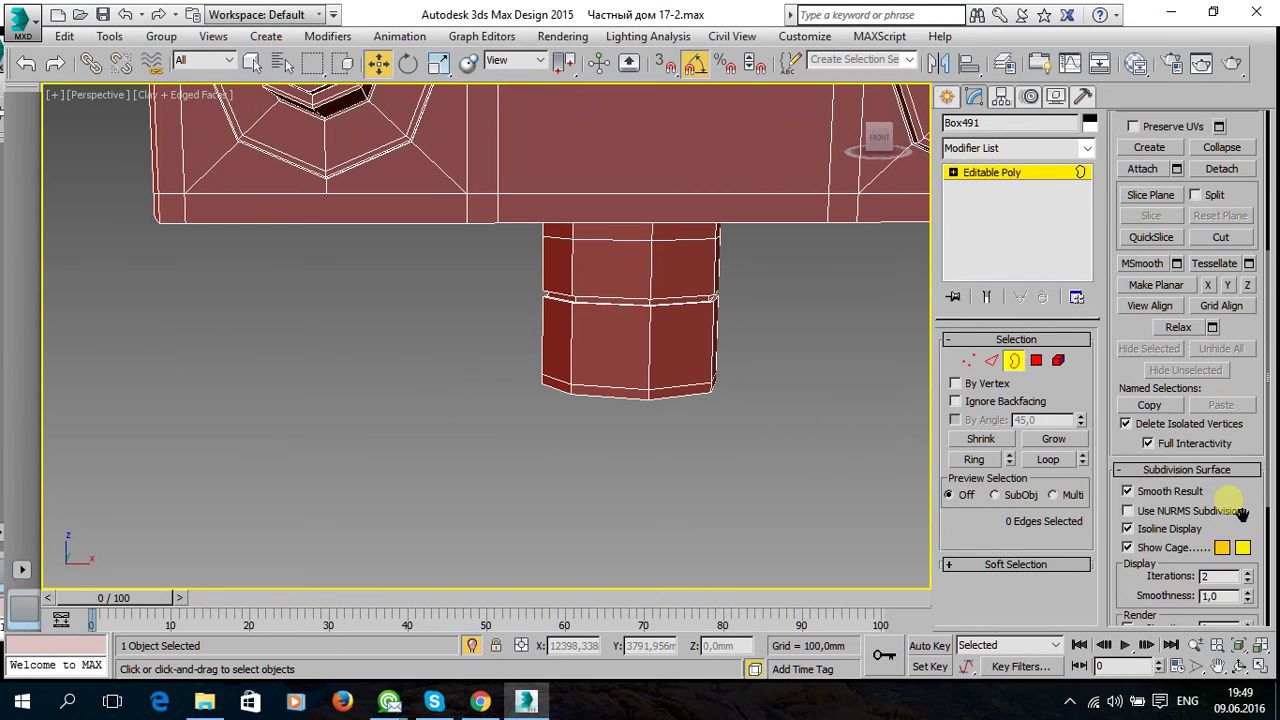
Enable Use NURMS Subdivision, exit sub-object level and deselect the bracket.
click(1128, 511)
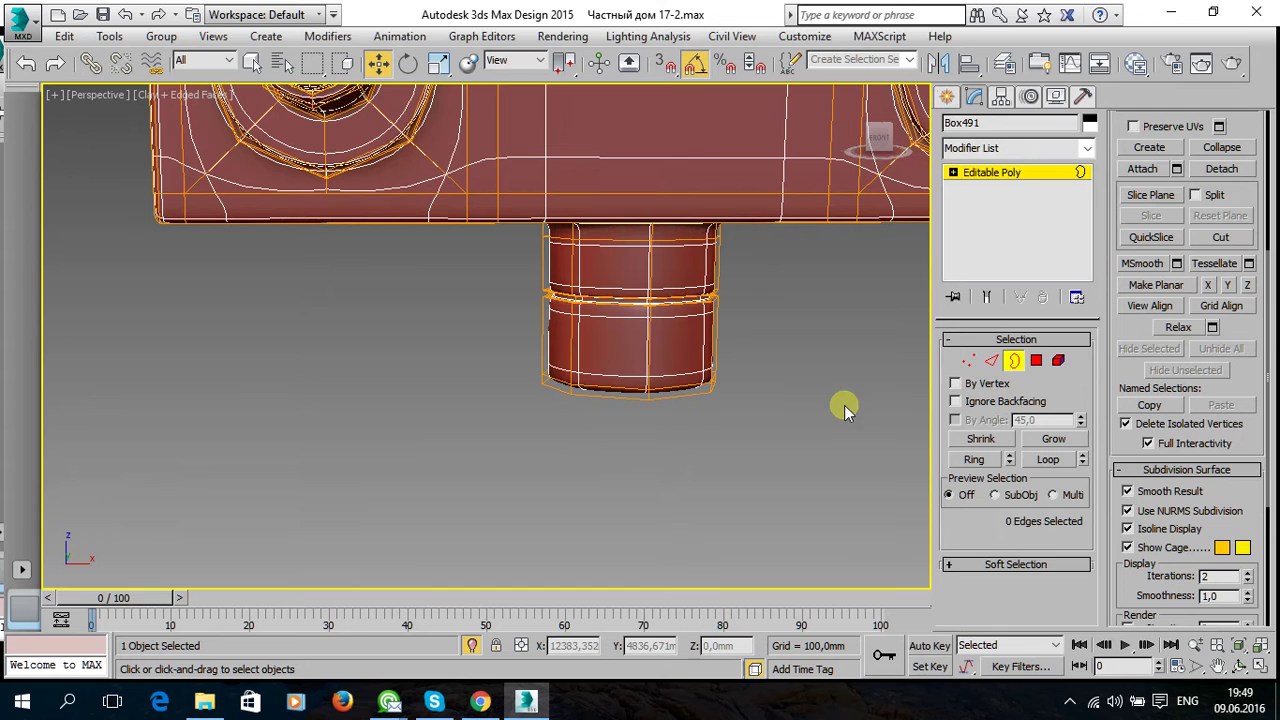
click(1000, 172)
click(791, 366)
mouse_move(820, 323)
alt+middle_down()
mouse_move(771, 363)
mouse_move(711, 368)
alt+middle_up()
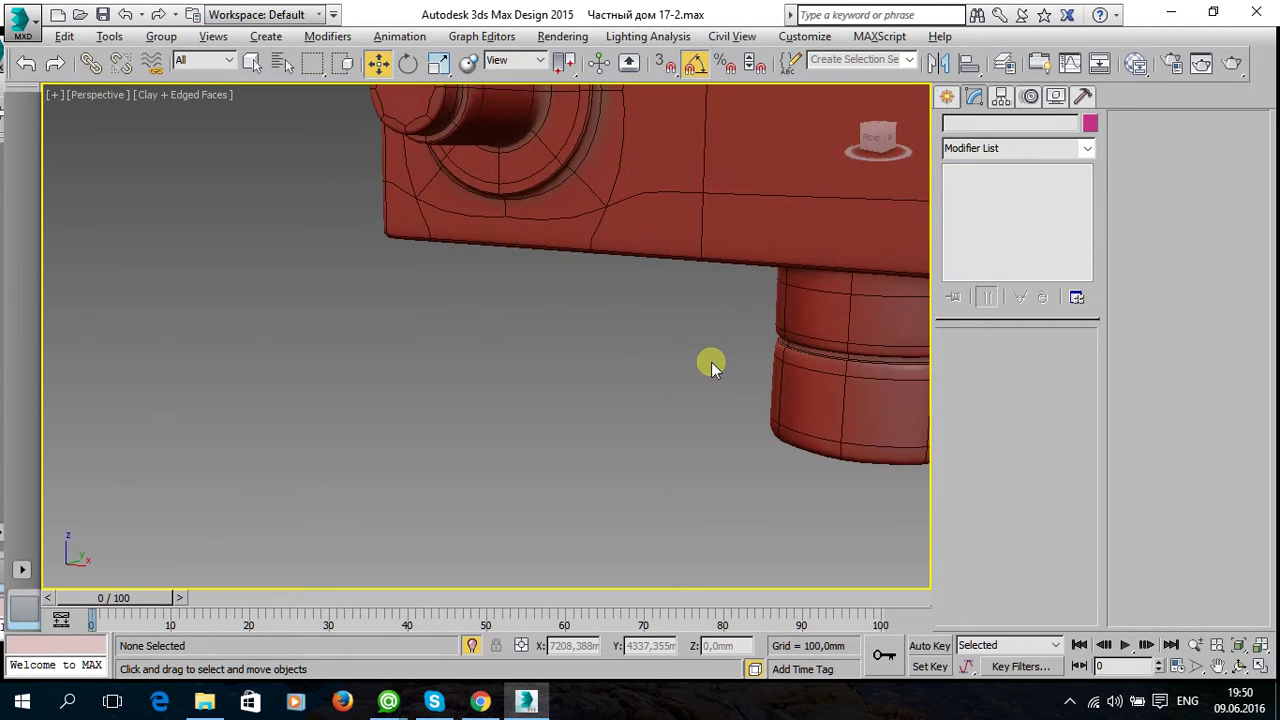
scroll(586, 423, down, 2)
scroll(537, 400, down, 5)
mouse_move(537, 400)
alt+middle_down()
mouse_move(586, 403)
mouse_move(509, 429)
mouse_move(786, 440)
alt+middle_up()
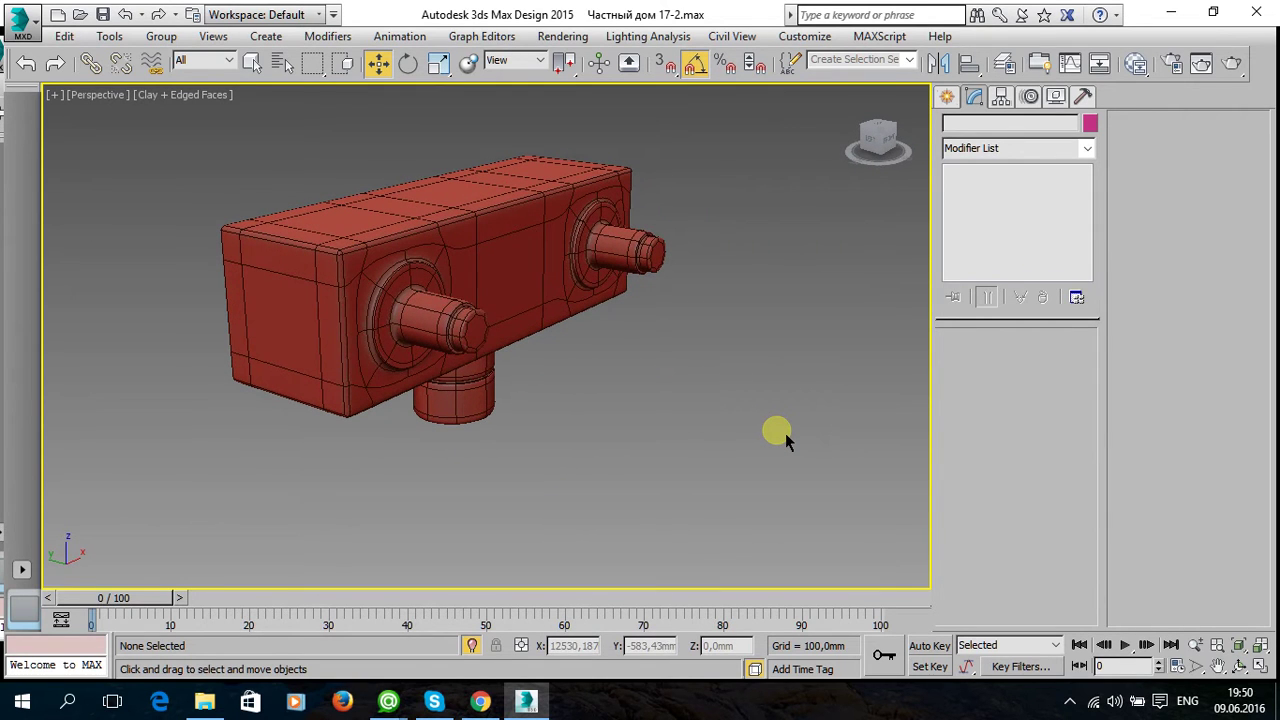
mouse_move(586, 457)
alt+middle_down()
mouse_move(700, 374)
mouse_move(586, 398)
mouse_move(462, 392)
mouse_move(442, 312)
mouse_move(476, 266)
mouse_move(437, 343)
mouse_move(437, 300)
mouse_move(551, 391)
alt+middle_up()
Select the bracket and pick a full edge loop around the stem in Edge mode.
click(555, 391)
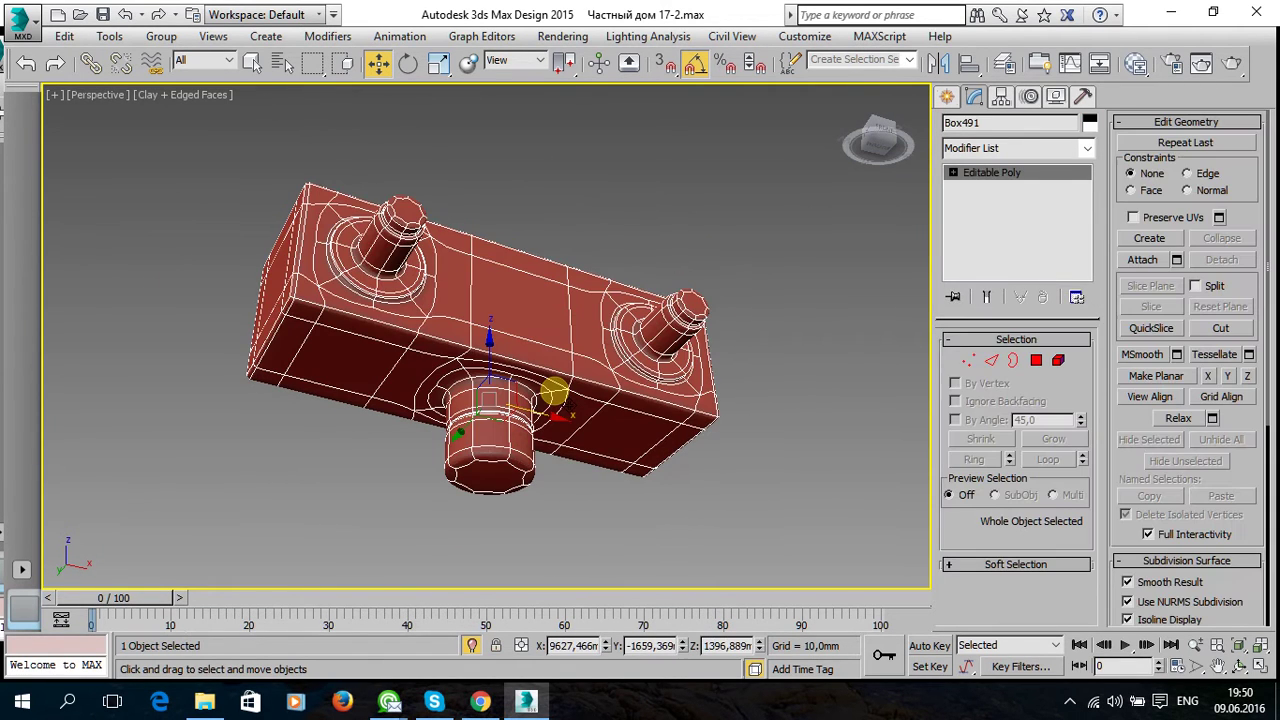
click(999, 363)
scroll(1146, 478, down, 3)
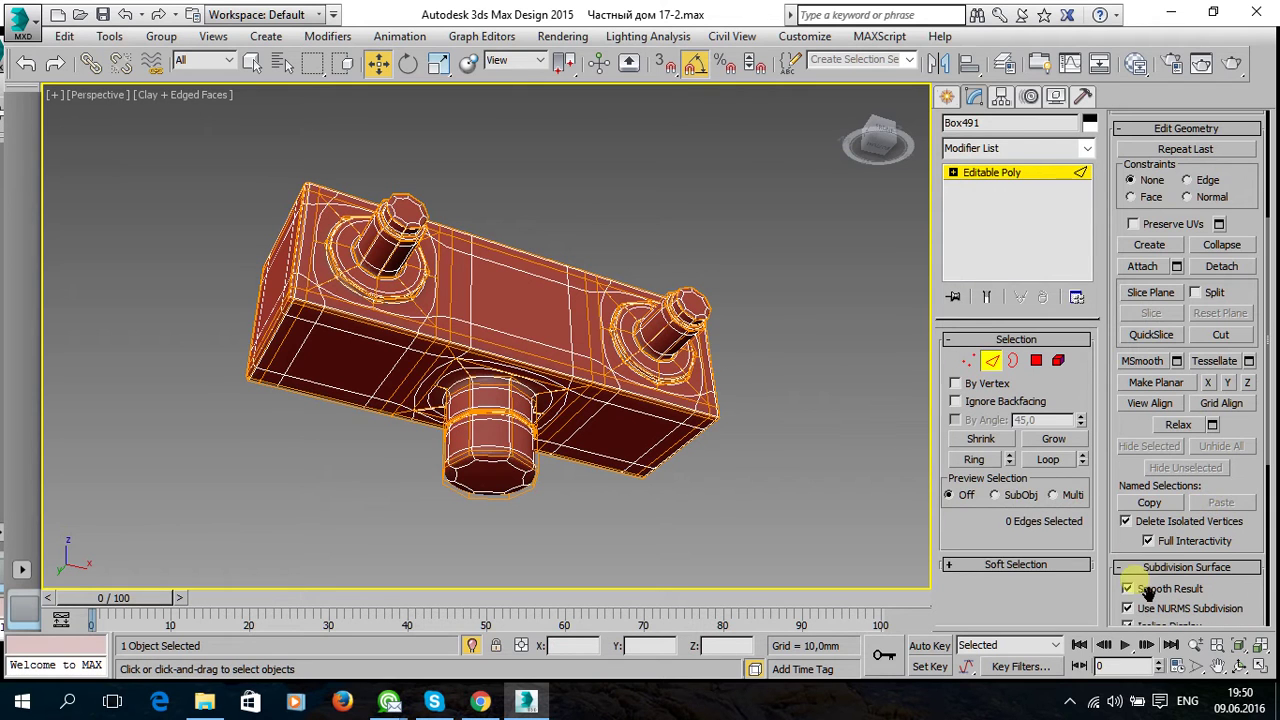
alt+middle_drag(680, 437, 586, 400)
scroll(540, 357, up, 5)
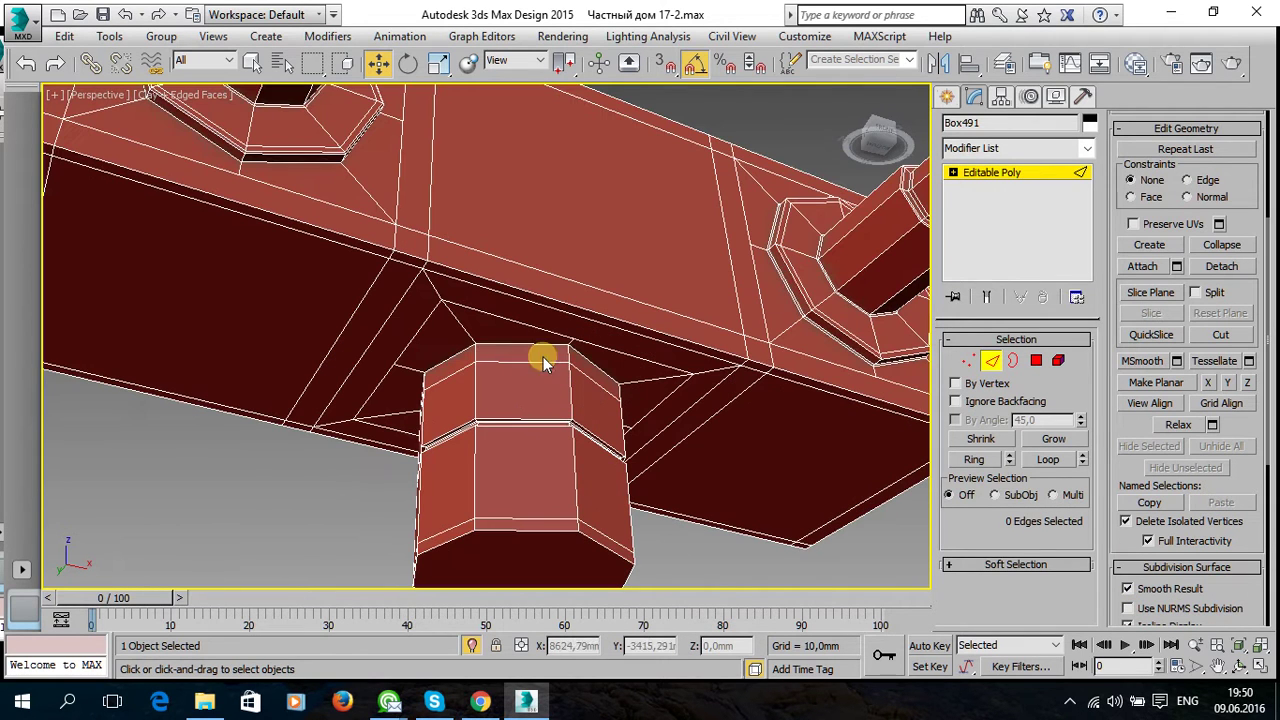
click(537, 345)
click(965, 483)
click(1047, 460)
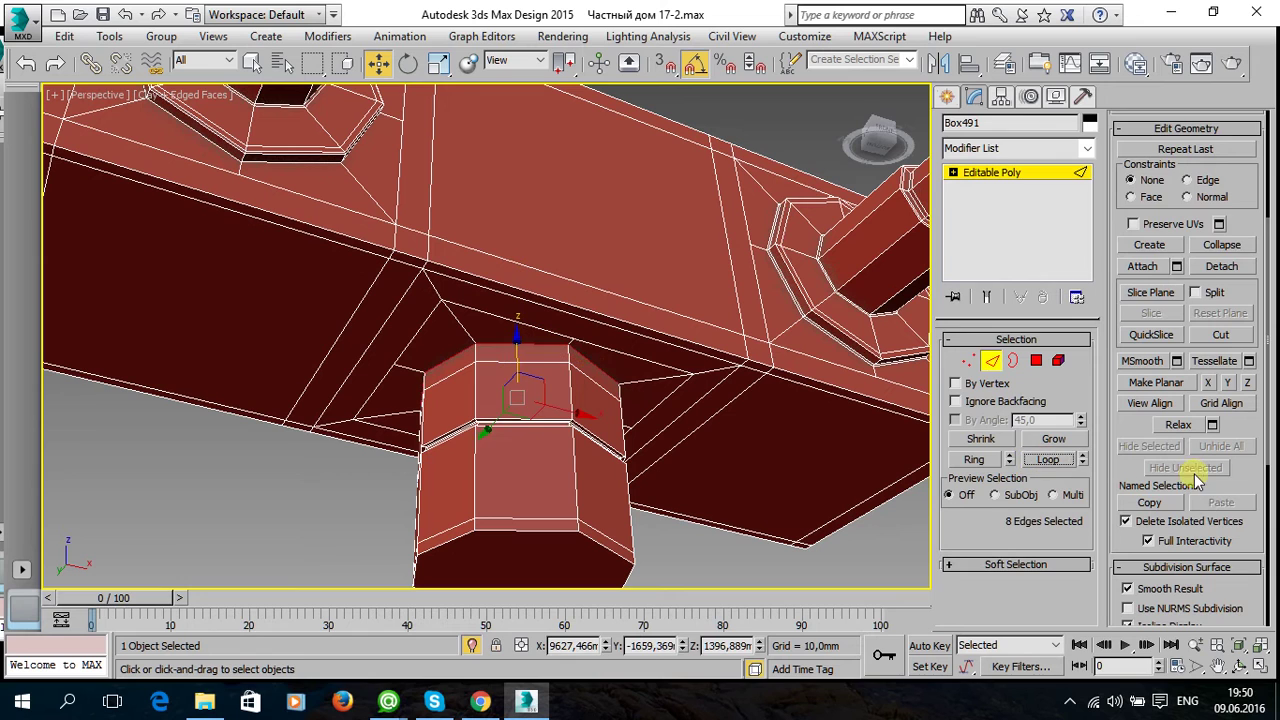
scroll(1190, 470, down, 1)
scroll(1197, 480, up, 5)
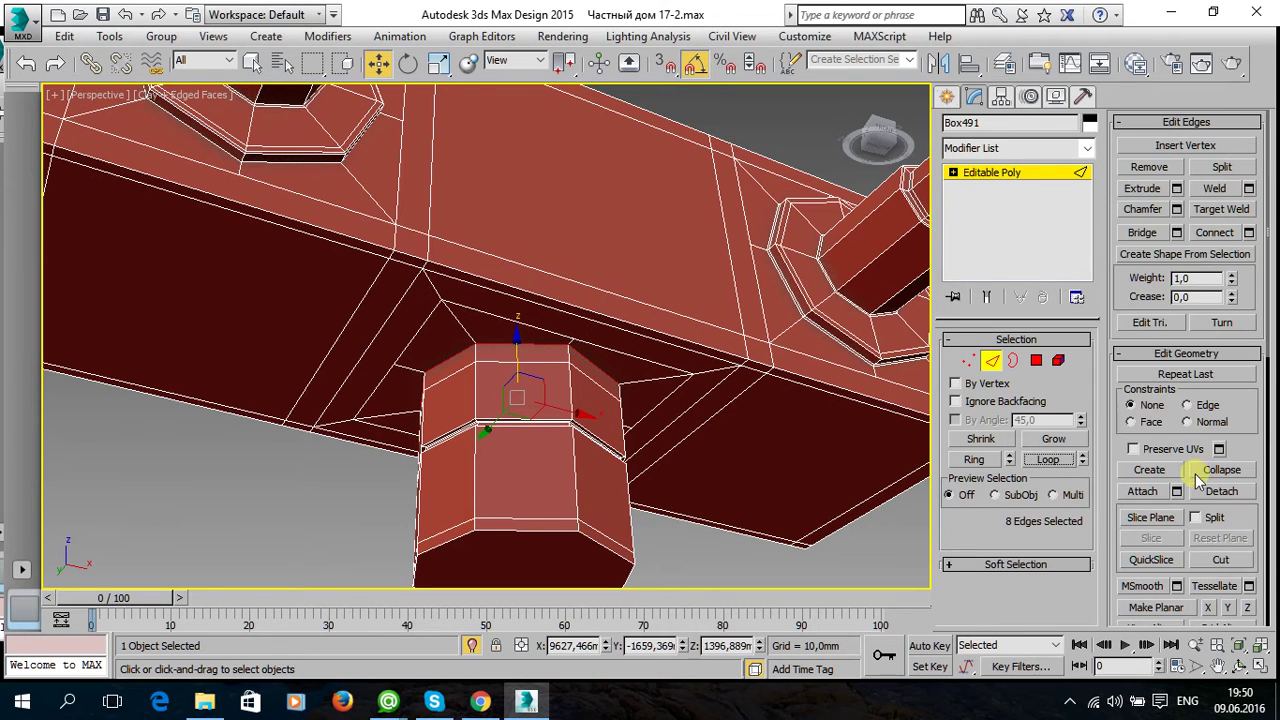
Chamfer the edge loop by 0,299mm with 1 segment, leaving NURMS smoothing off.
click(1177, 212)
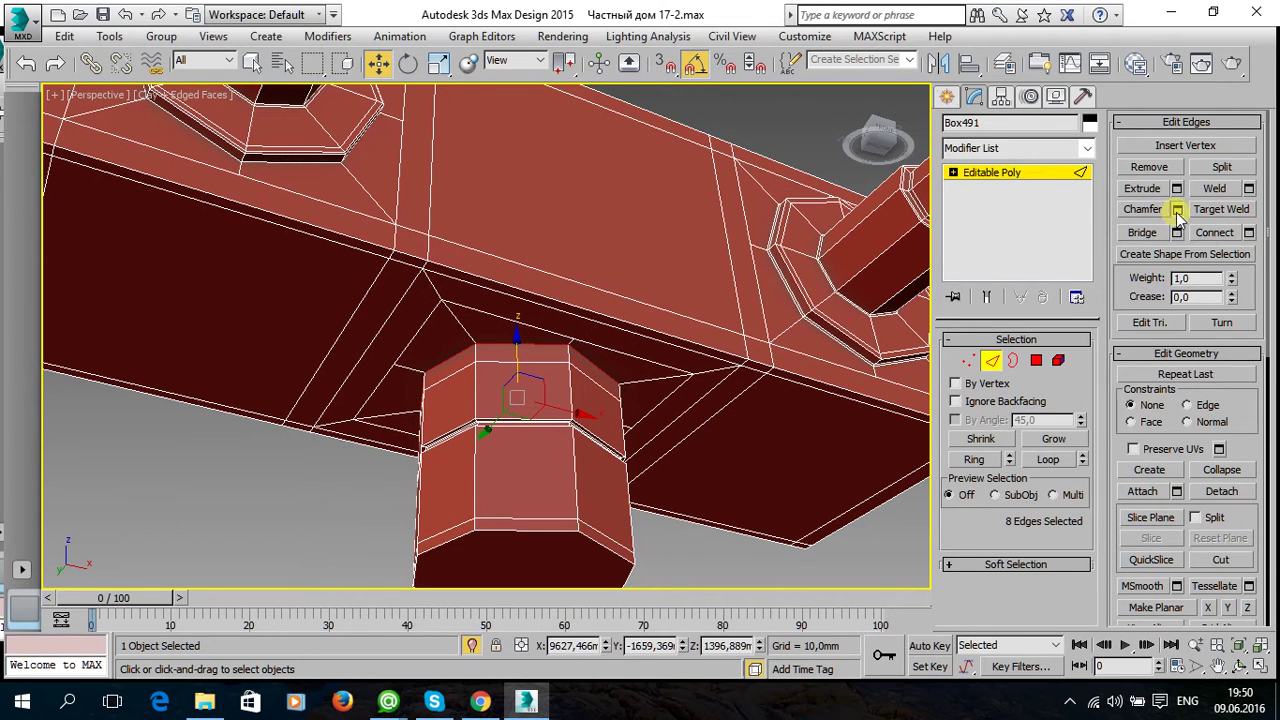
mouse_move(586, 400)
alt+middle_down()
mouse_move(623, 380)
mouse_move(560, 390)
alt+middle_up()
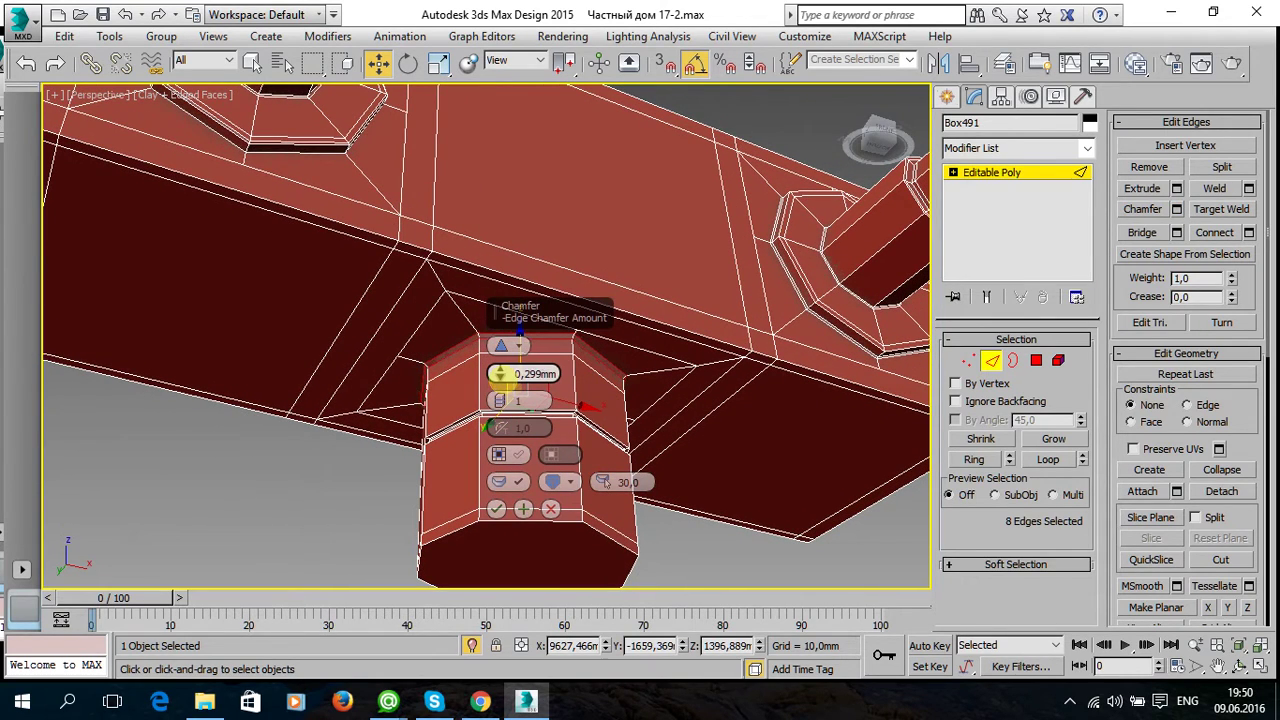
scroll(1160, 580, down, 2)
scroll(1160, 580, down, 2)
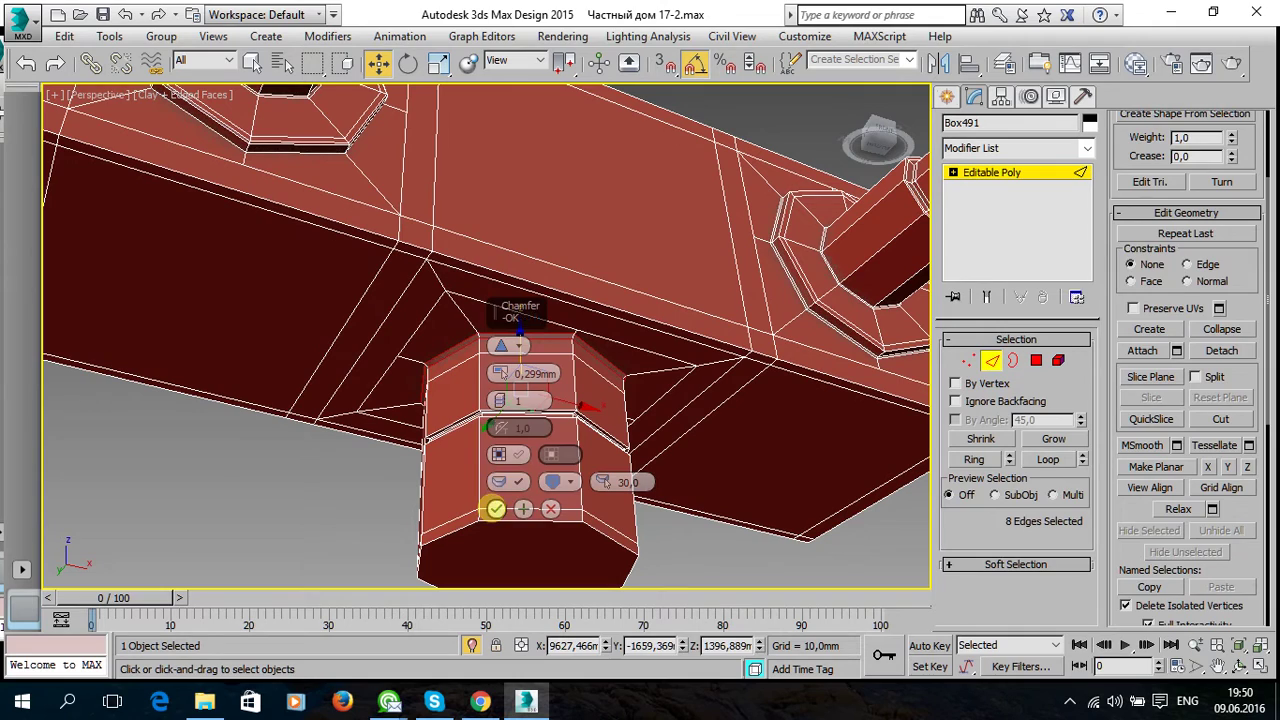
click(495, 508)
scroll(1135, 455, down, 2)
scroll(1135, 455, down, 2)
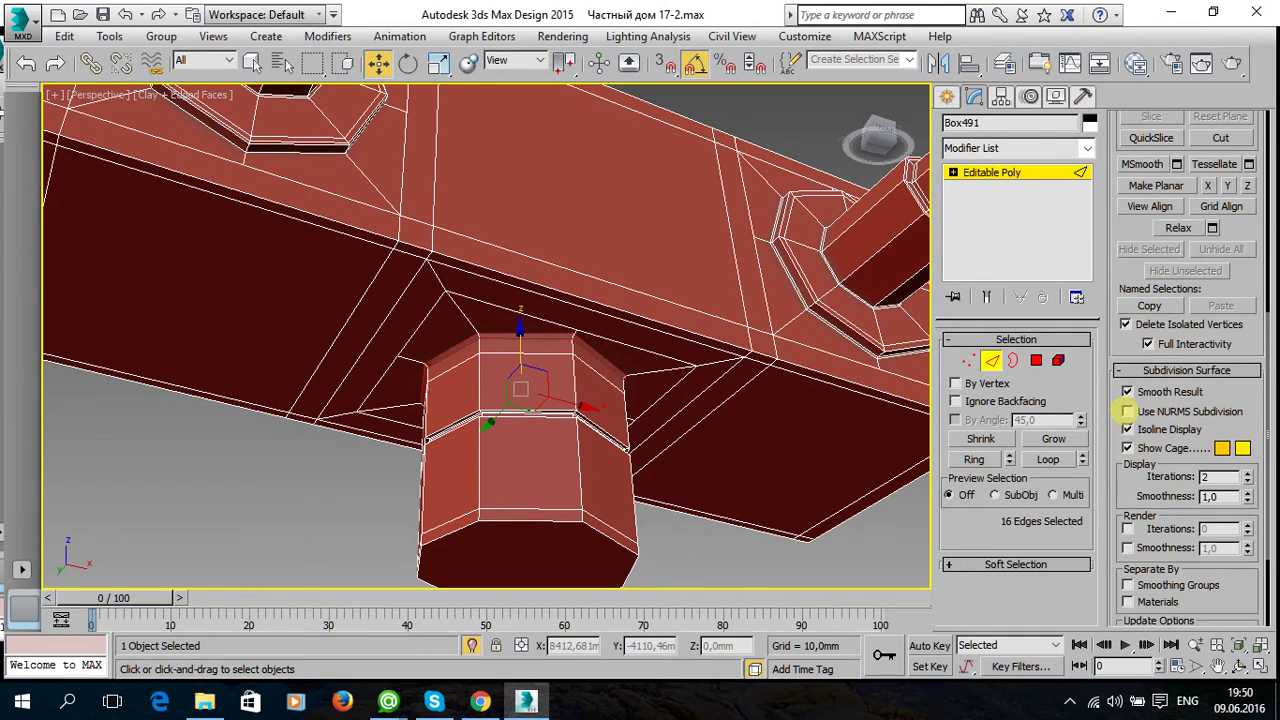
click(1128, 411)
mouse_move(729, 446)
alt+middle_down()
mouse_move(771, 491)
mouse_move(677, 389)
mouse_move(686, 408)
alt+middle_up()
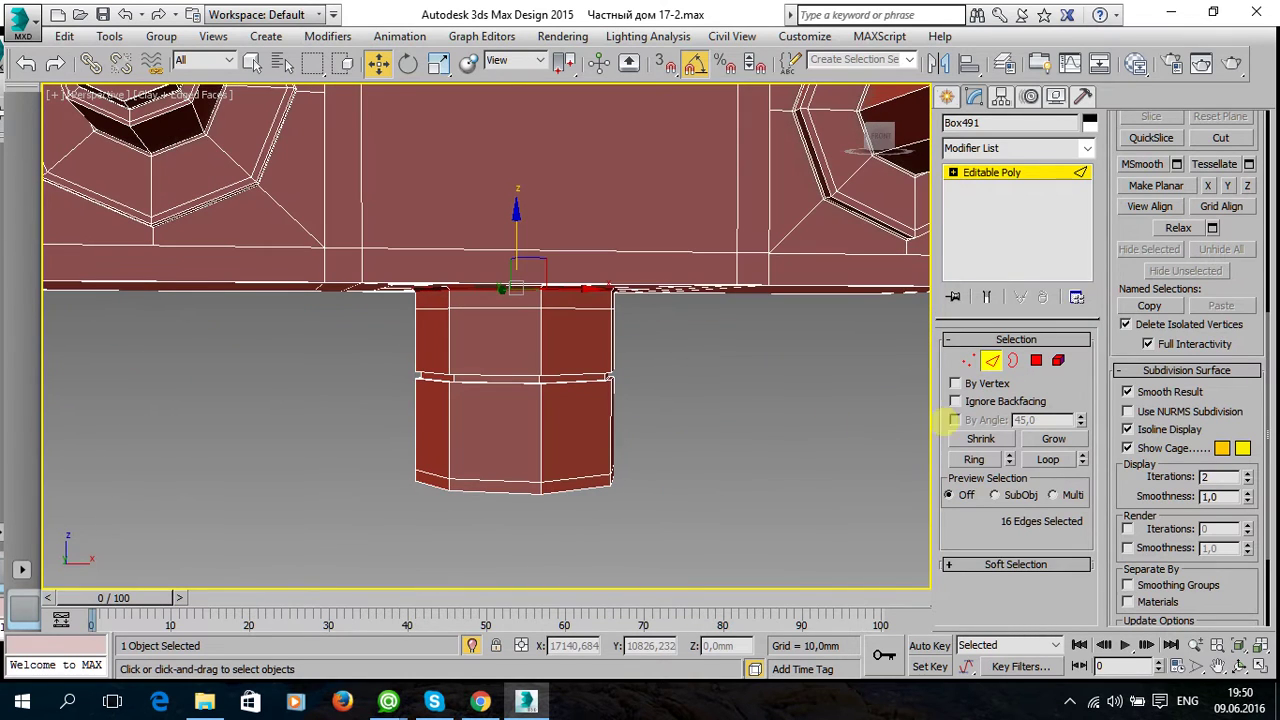
Select the four lower front faces of the stem in Polygon mode.
click(1035, 361)
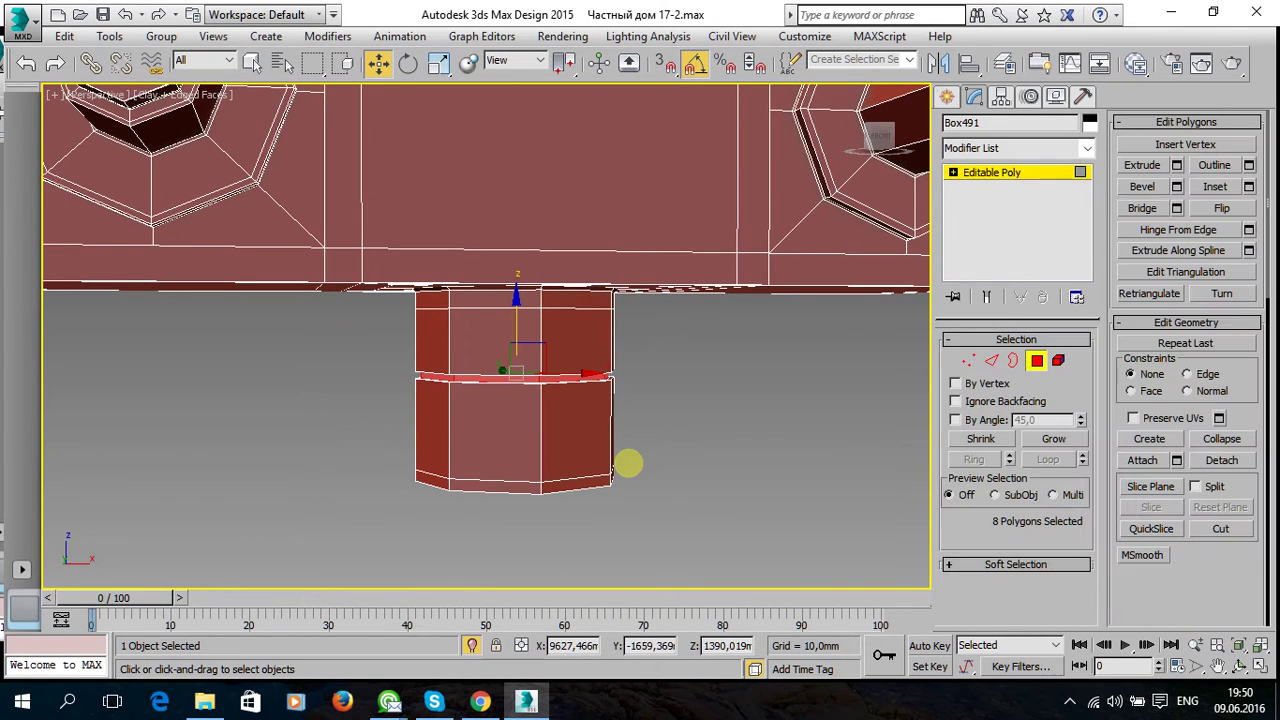
click(556, 435)
ctrl+click(508, 446)
ctrl+click(518, 485)
ctrl+click(566, 487)
mouse_move(566, 487)
alt+middle_down()
mouse_move(563, 503)
mouse_move(528, 480)
mouse_move(651, 423)
mouse_move(698, 511)
mouse_move(1180, 240)
alt+middle_up()
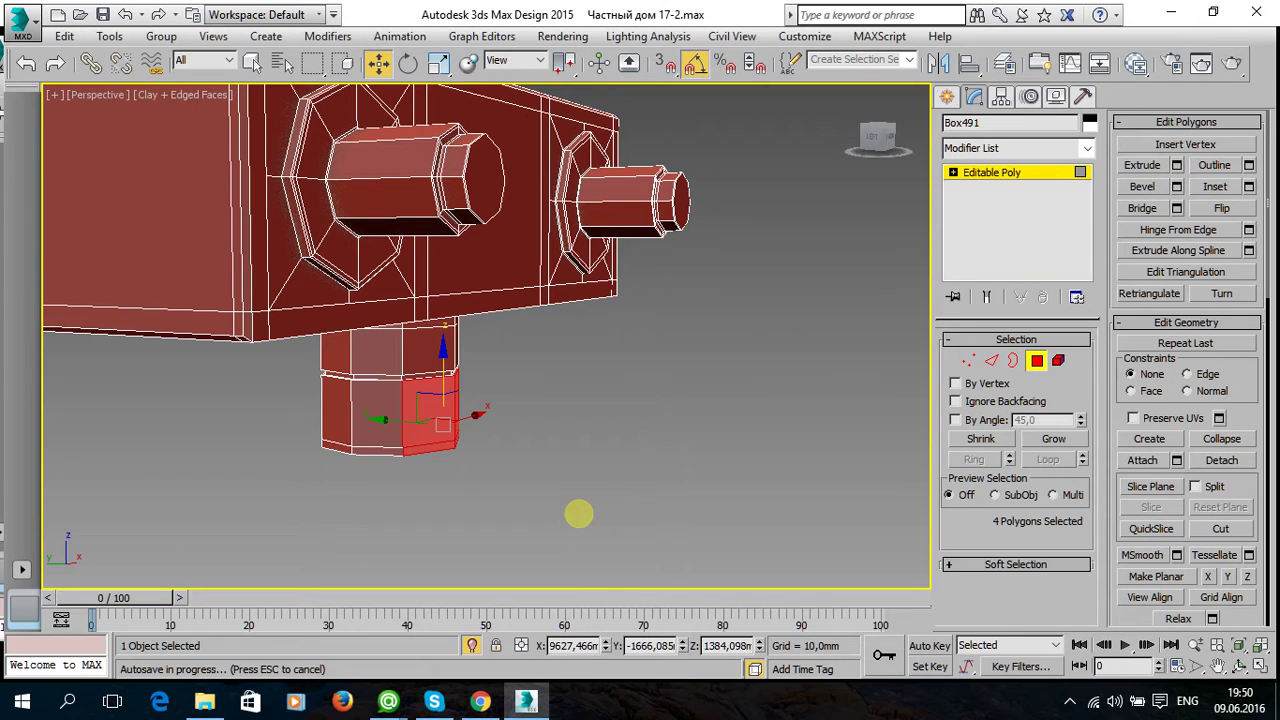
key(Escape)
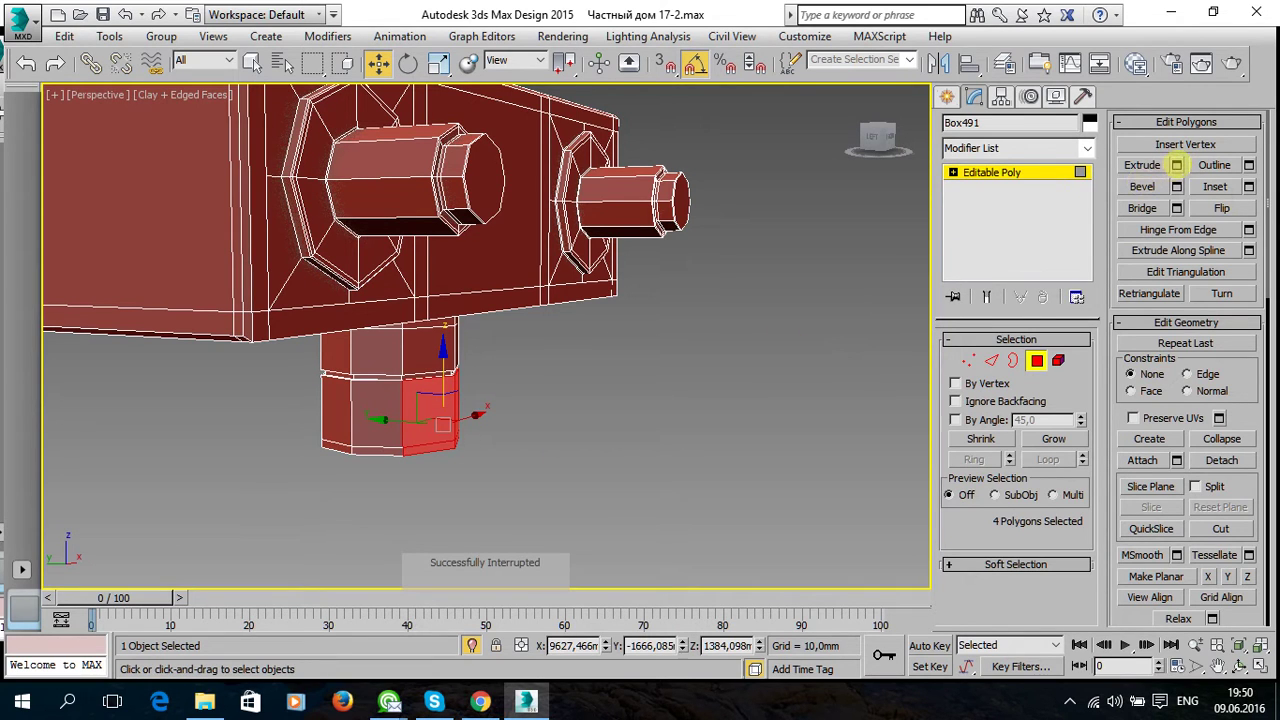
Extrude the selected faces outward as a Group into an arm.
key(shift+e)
alt+middle_drag(673, 403, 723, 428)
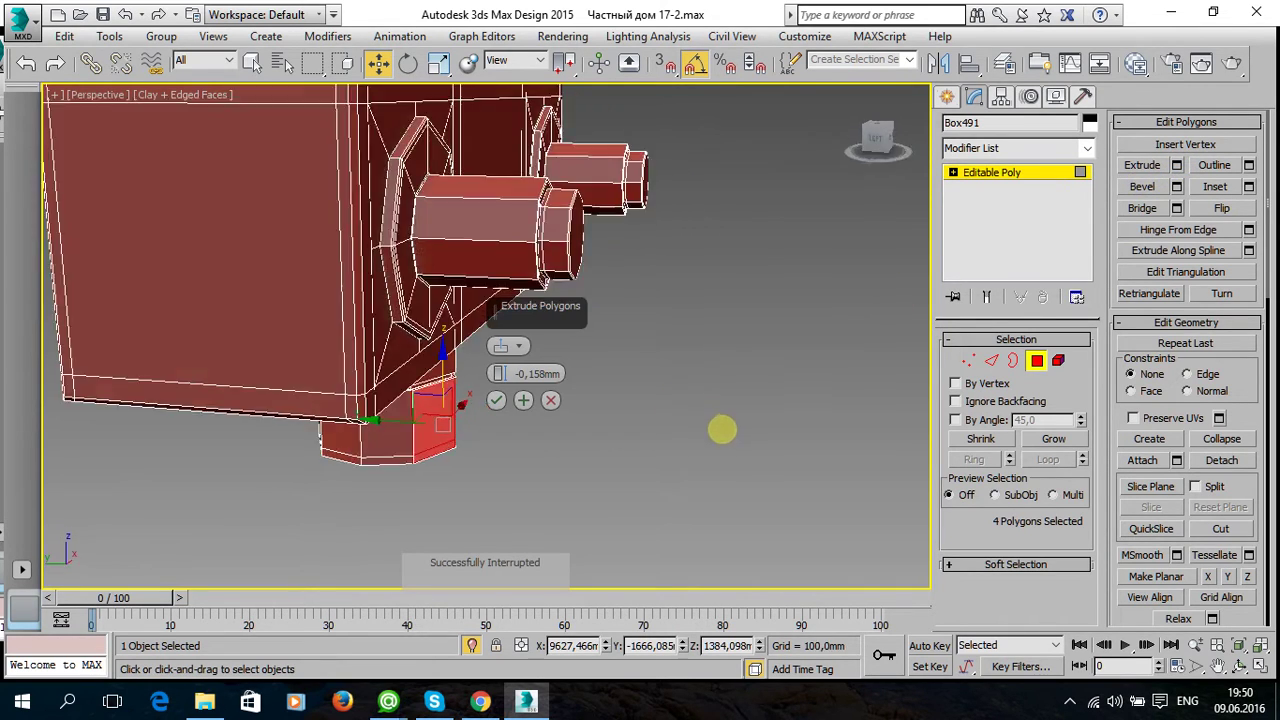
drag(527, 341, 562, 103)
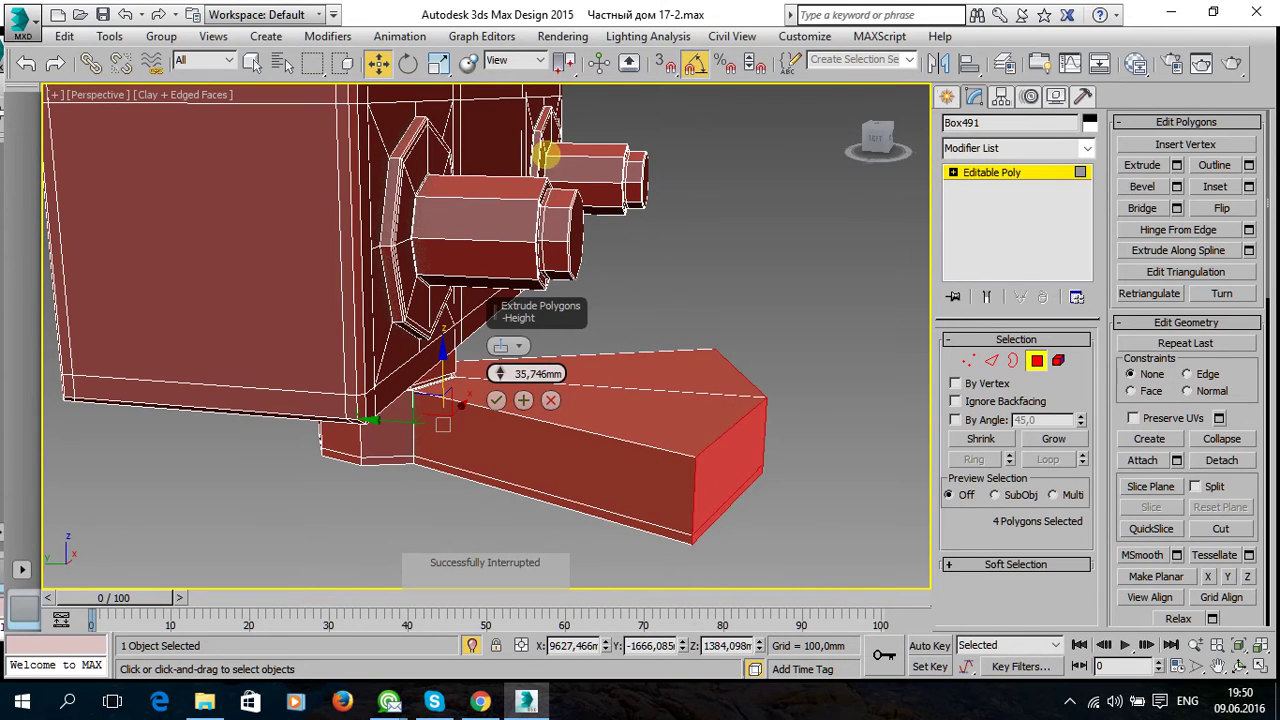
alt+middle_drag(677, 423, 525, 409)
click(519, 345)
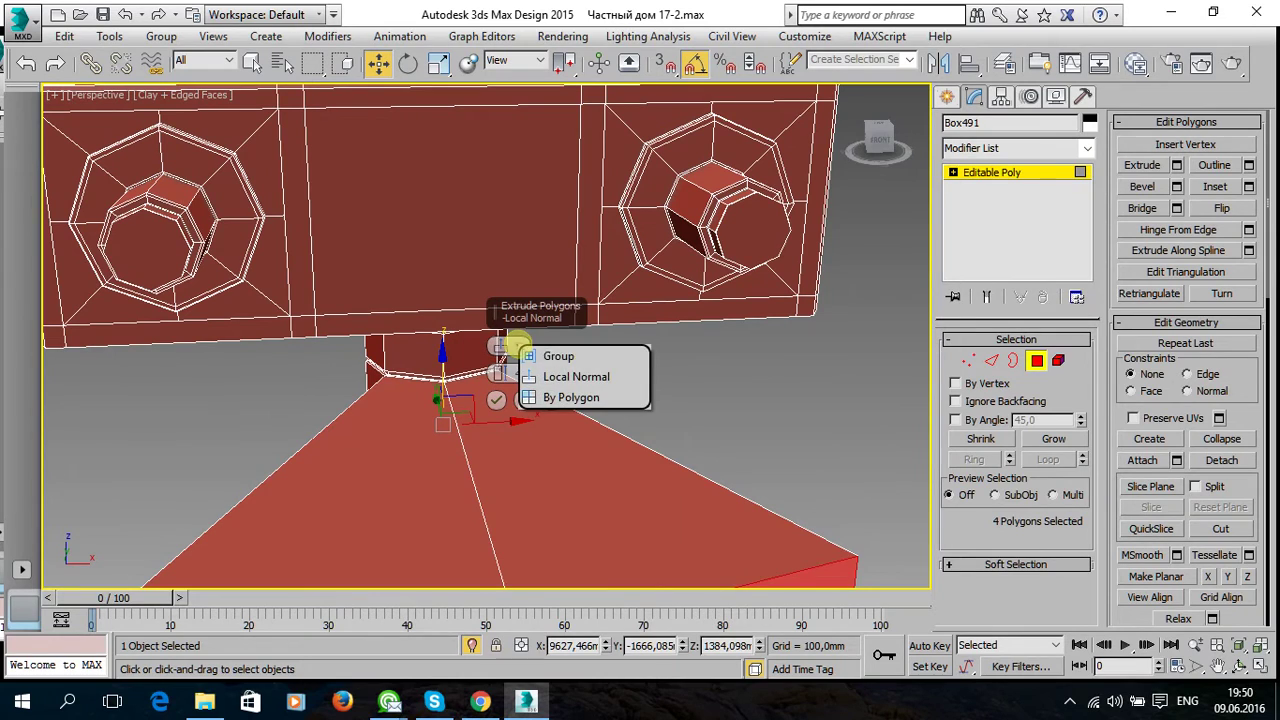
click(538, 351)
mouse_move(600, 460)
alt+middle_down()
mouse_move(640, 423)
mouse_move(766, 480)
mouse_move(593, 528)
alt+middle_up()
scroll(632, 463, down, 10)
scroll(632, 463, up, 2)
mouse_move(632, 463)
alt+middle_down()
mouse_move(609, 463)
mouse_move(595, 437)
mouse_move(623, 449)
mouse_move(530, 408)
alt+middle_up()
key(z)
Lengthen the arm extrusion to about 103,351mm and confirm it.
drag(499, 365, 557, 192)
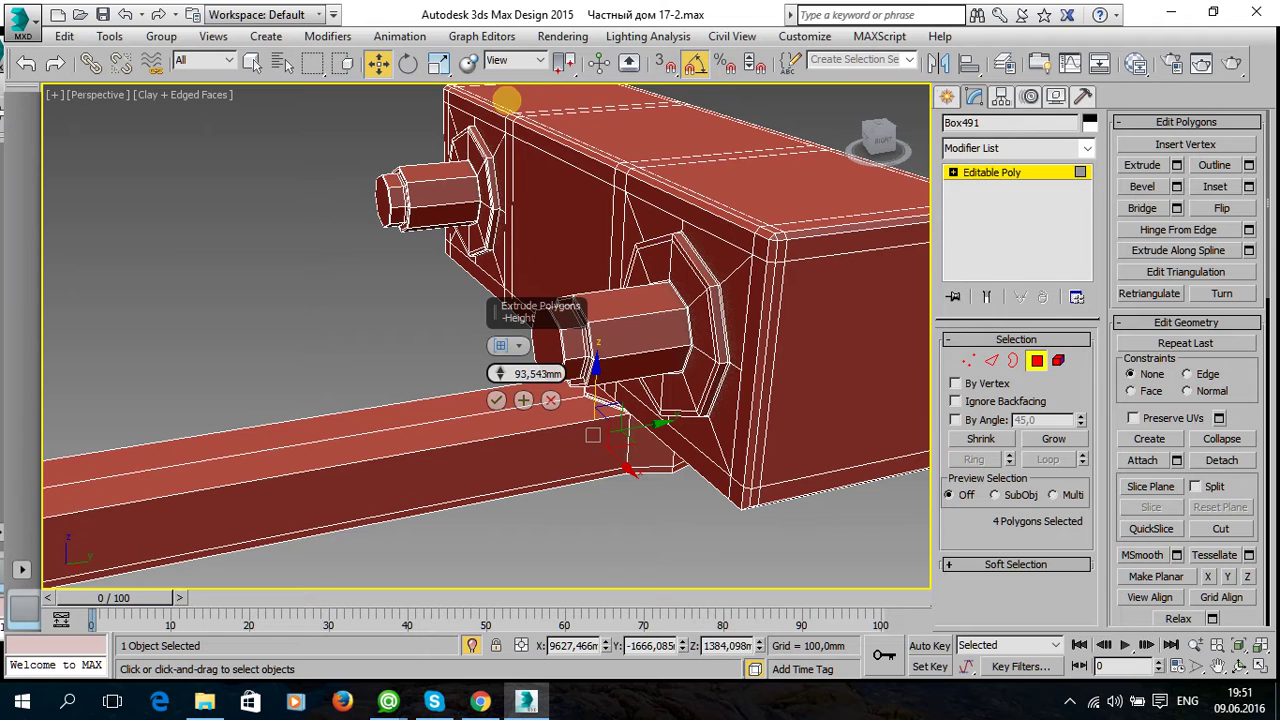
scroll(557, 192, down, 5)
mouse_move(557, 192)
alt+middle_down()
mouse_move(777, 365)
mouse_move(857, 371)
mouse_move(760, 397)
mouse_move(529, 357)
alt+middle_up()
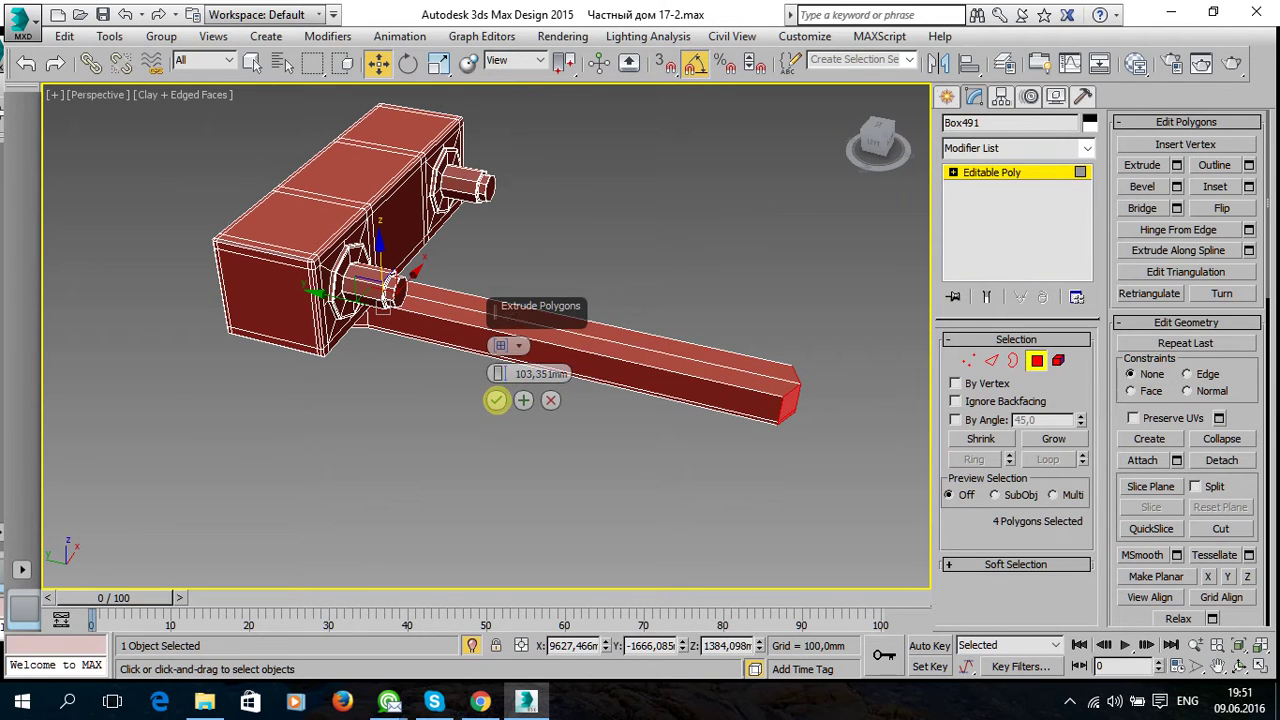
click(496, 400)
Check the arm's end vertices, then exit sub-object mode and deselect the bracket.
alt+middle_drag(666, 414, 731, 407)
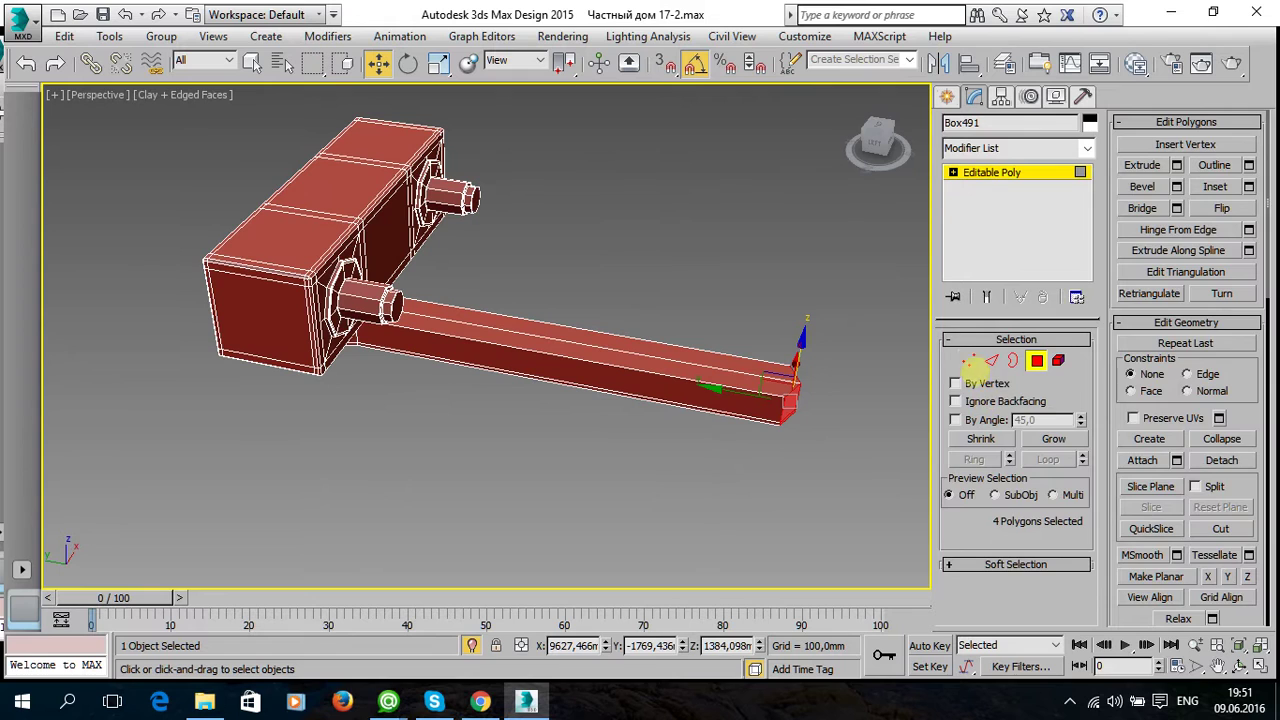
click(968, 360)
drag(829, 437, 743, 323)
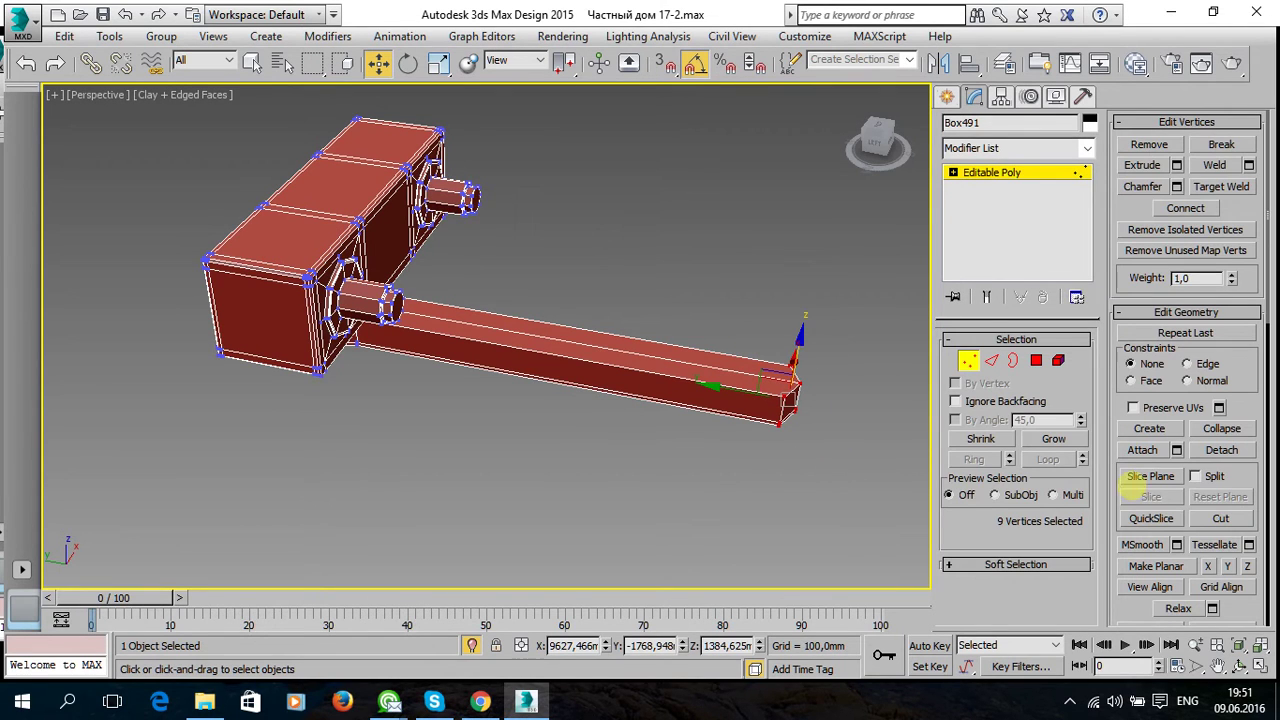
click(871, 428)
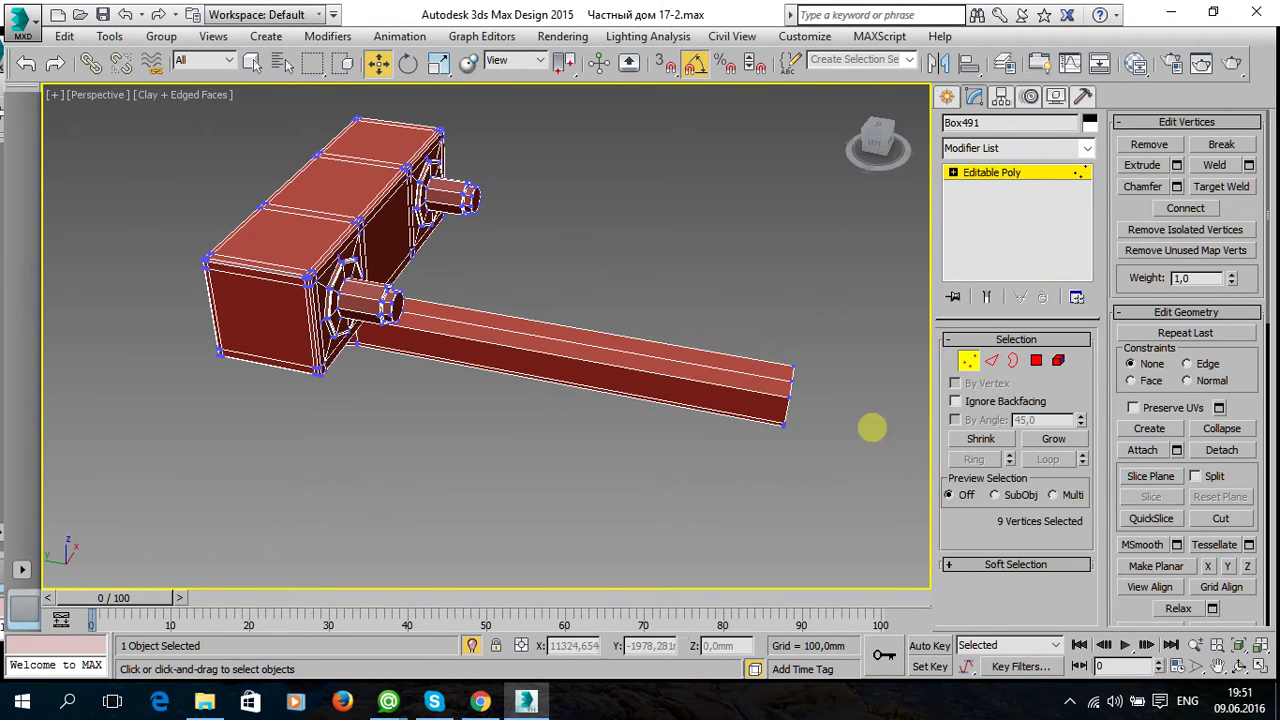
click(1010, 172)
click(734, 343)
alt+middle_drag(747, 417, 655, 417)
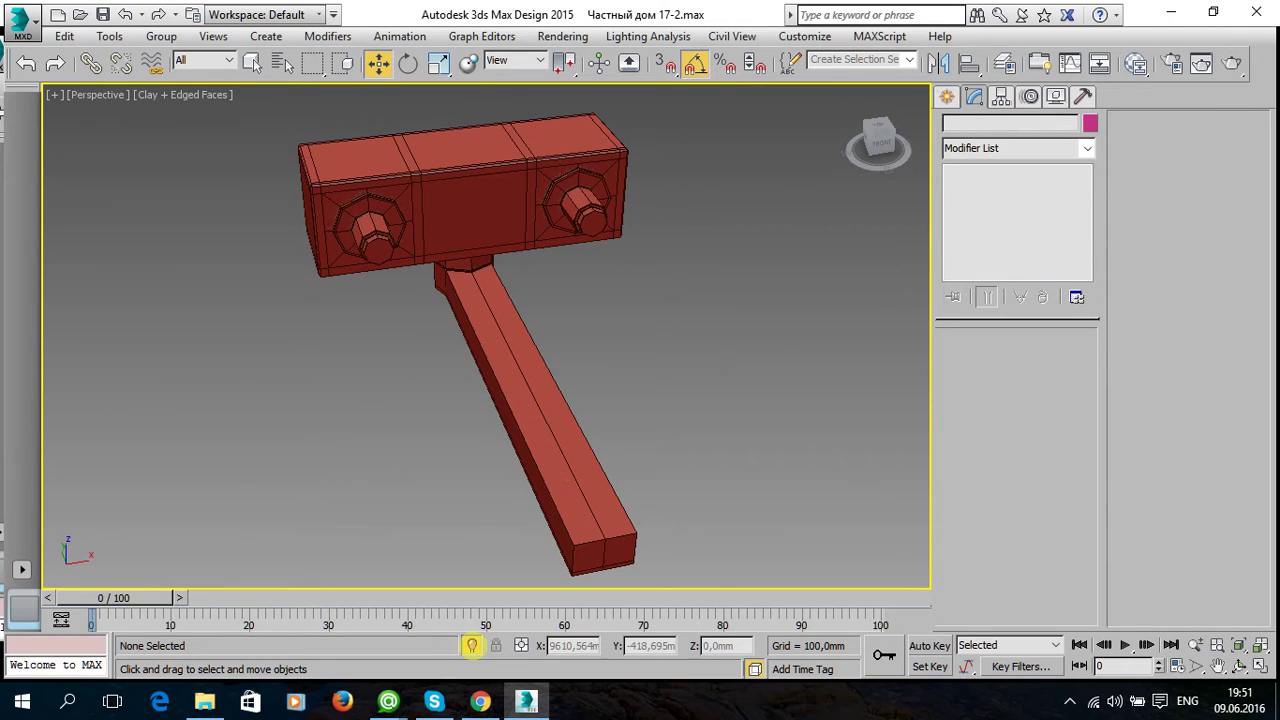
Turn off Isolate Selection and orbit around the full house scene.
click(471, 645)
middle_drag(423, 434, 425, 357)
scroll(425, 357, up, 3)
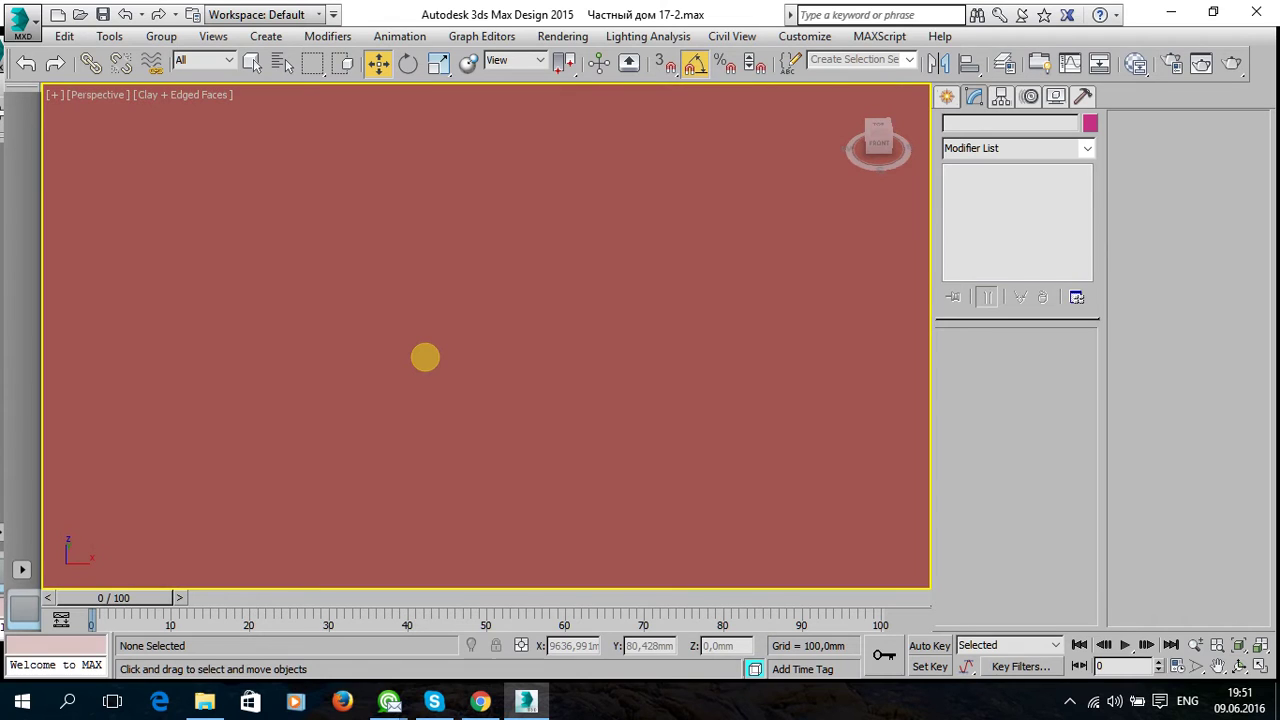
scroll(439, 363, down, 5)
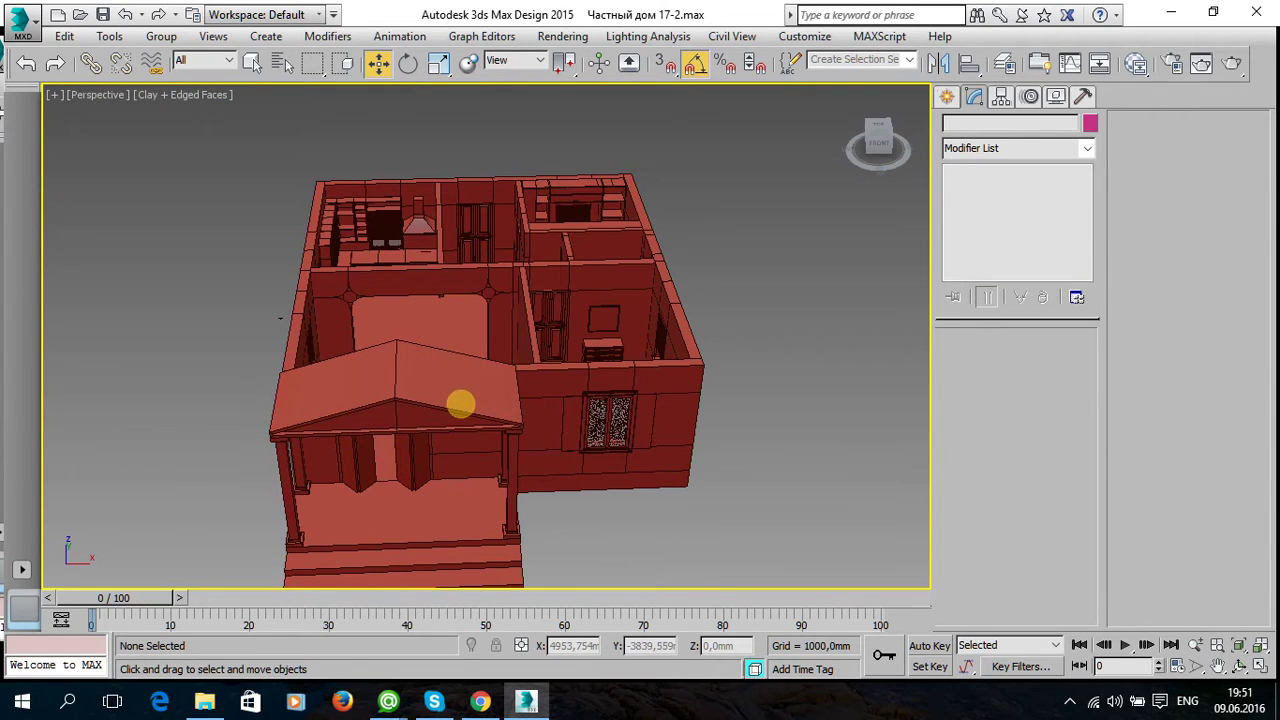
alt+middle_drag(440, 398, 494, 303)
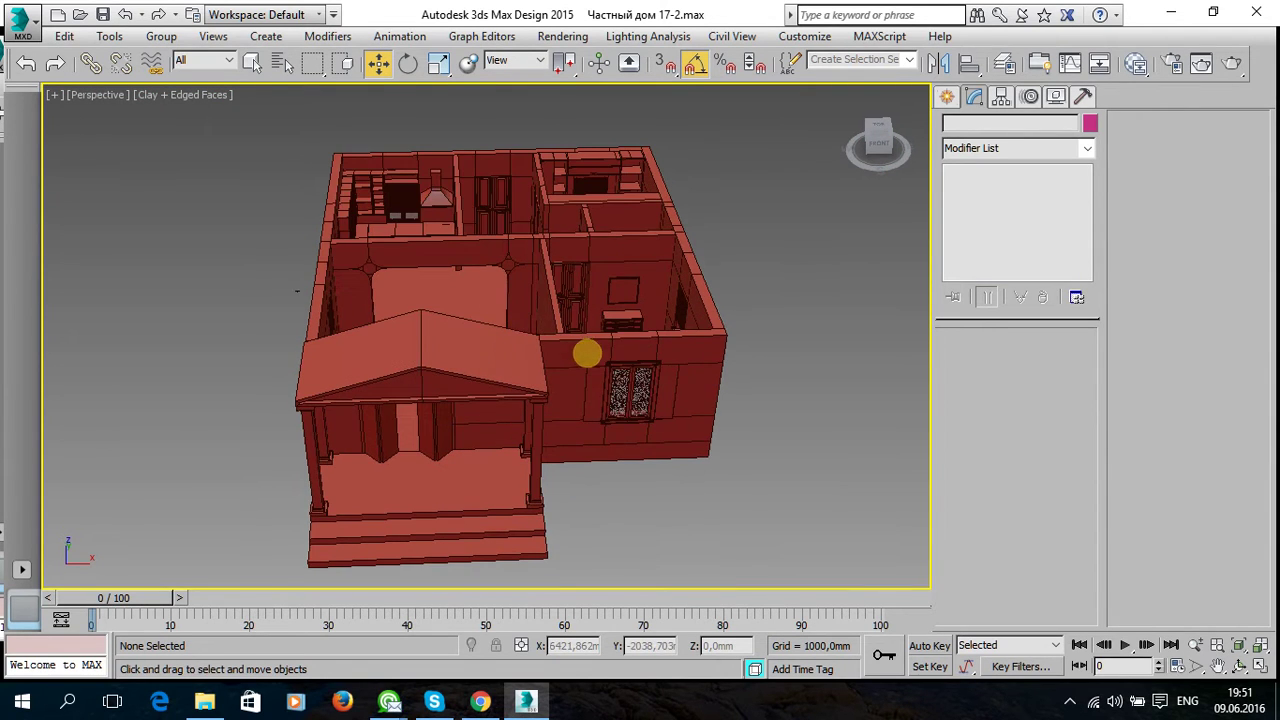
alt+middle_drag(589, 354, 597, 351)
scroll(430, 175, up, 4)
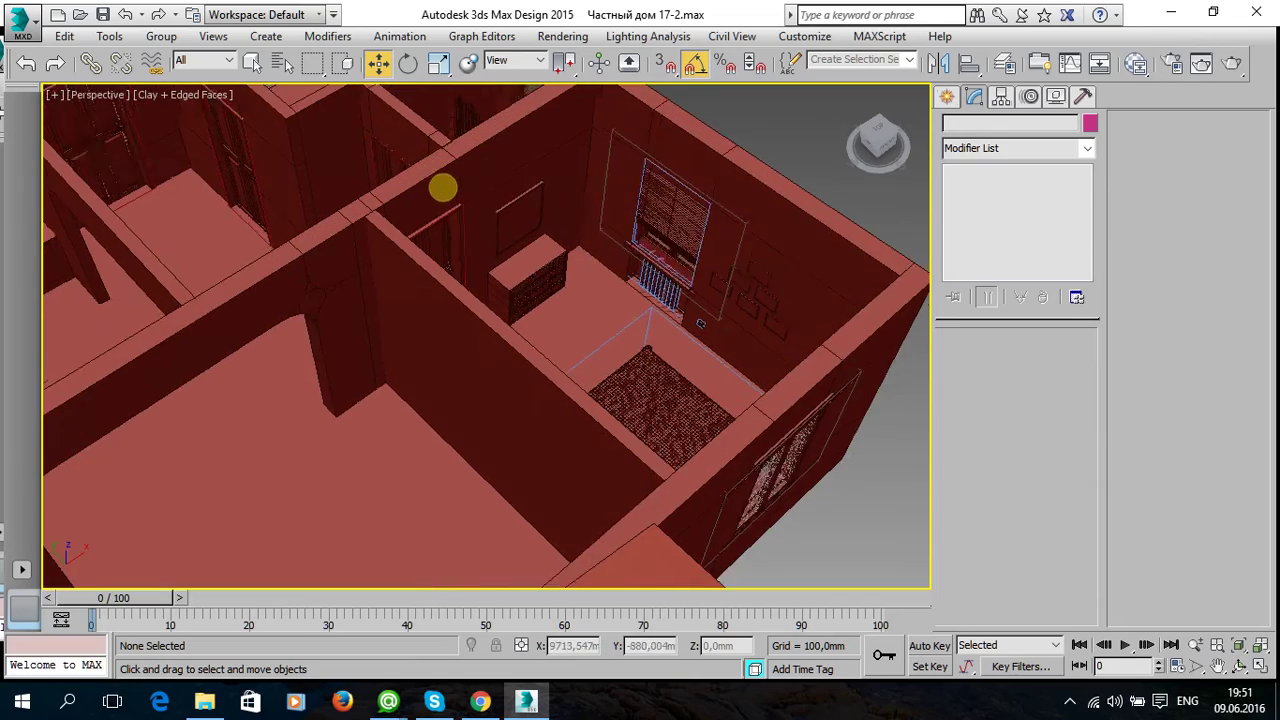
scroll(503, 160, up, 2)
scroll(517, 285, up, 1)
scroll(511, 437, down, 2)
Zoom in toward the bathtub and select the faucet bracket Box491.
scroll(503, 371, up, 1)
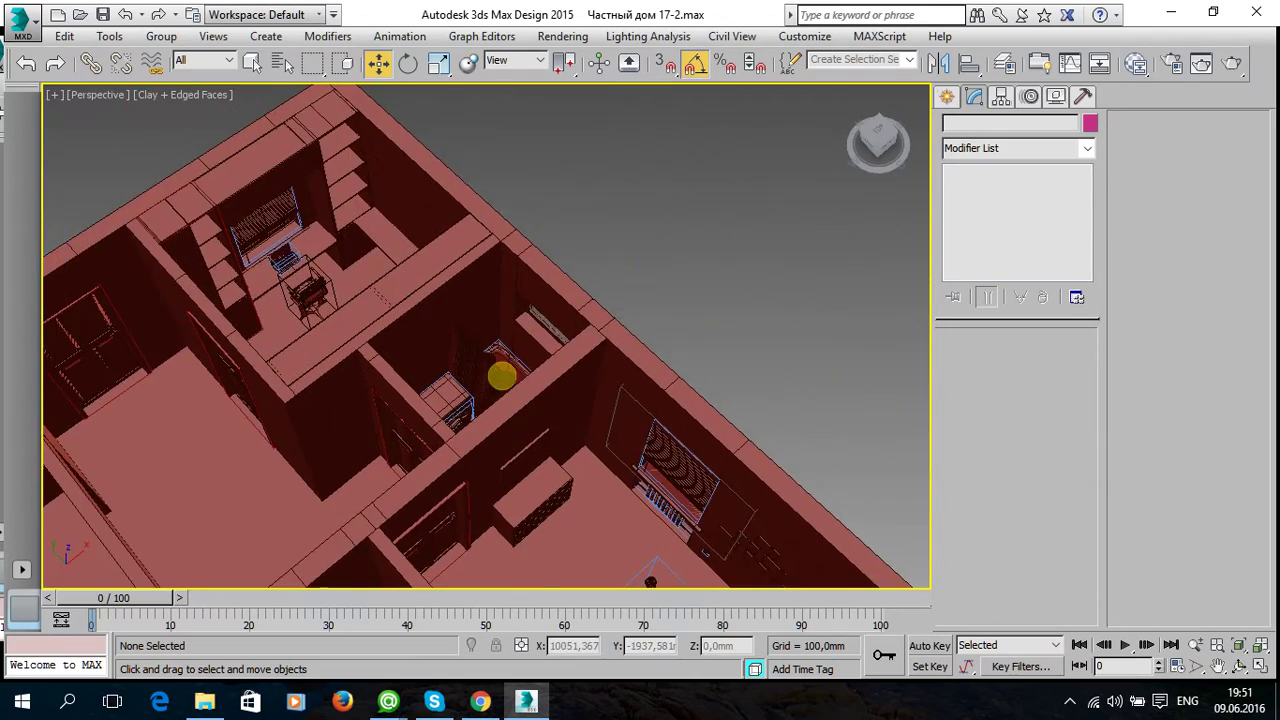
scroll(494, 363, up, 2)
scroll(546, 333, up, 1)
scroll(546, 333, up, 2)
scroll(489, 326, up, 2)
mouse_move(469, 309)
alt+middle_down()
mouse_move(491, 360)
mouse_move(634, 371)
alt+middle_up()
scroll(569, 420, up, 2)
scroll(570, 414, up, 2)
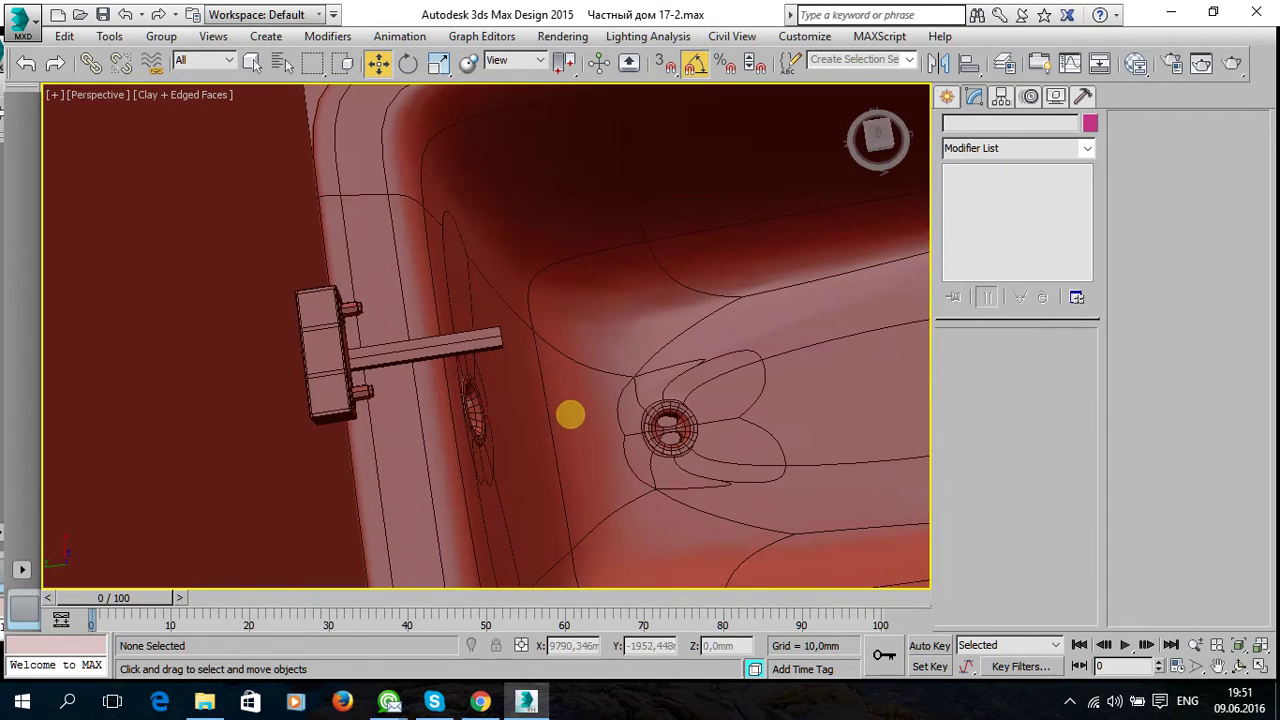
click(331, 334)
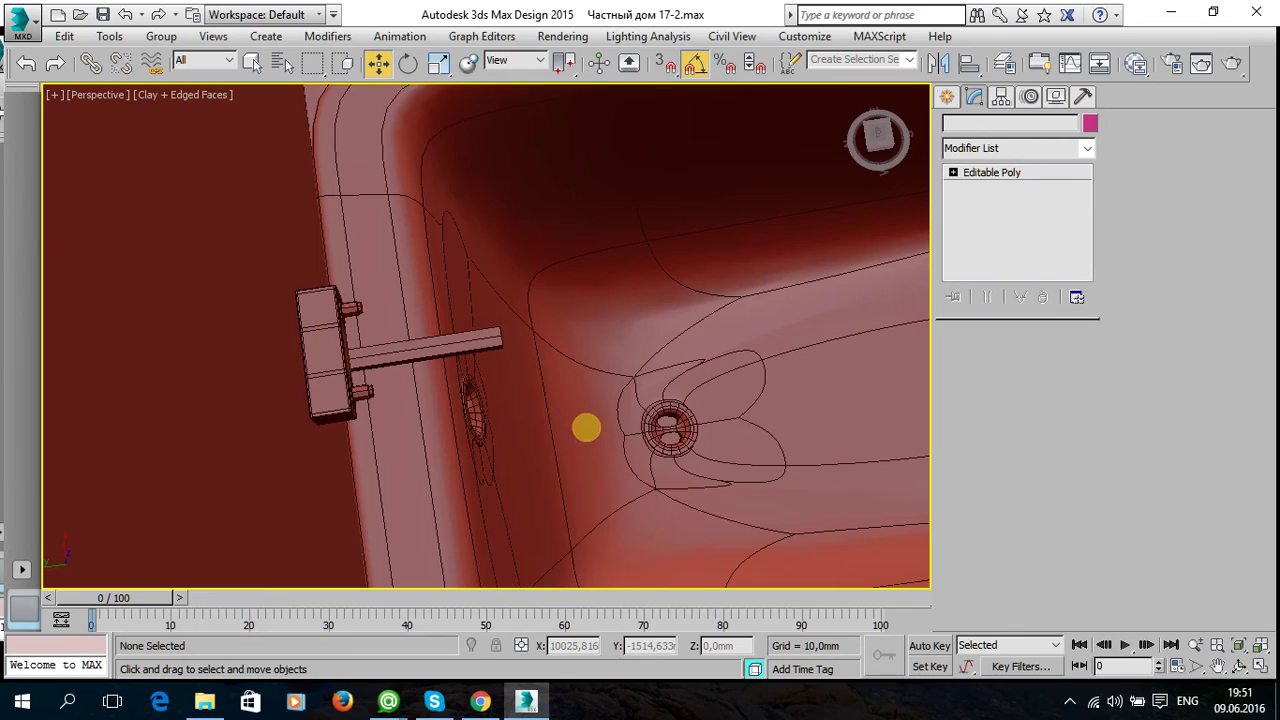
mouse_move(580, 428)
alt+middle_down()
mouse_move(523, 446)
mouse_move(551, 463)
mouse_move(601, 444)
mouse_move(707, 444)
mouse_move(480, 403)
mouse_move(429, 383)
mouse_move(540, 403)
mouse_move(478, 399)
mouse_move(294, 329)
mouse_move(280, 309)
alt+middle_up()
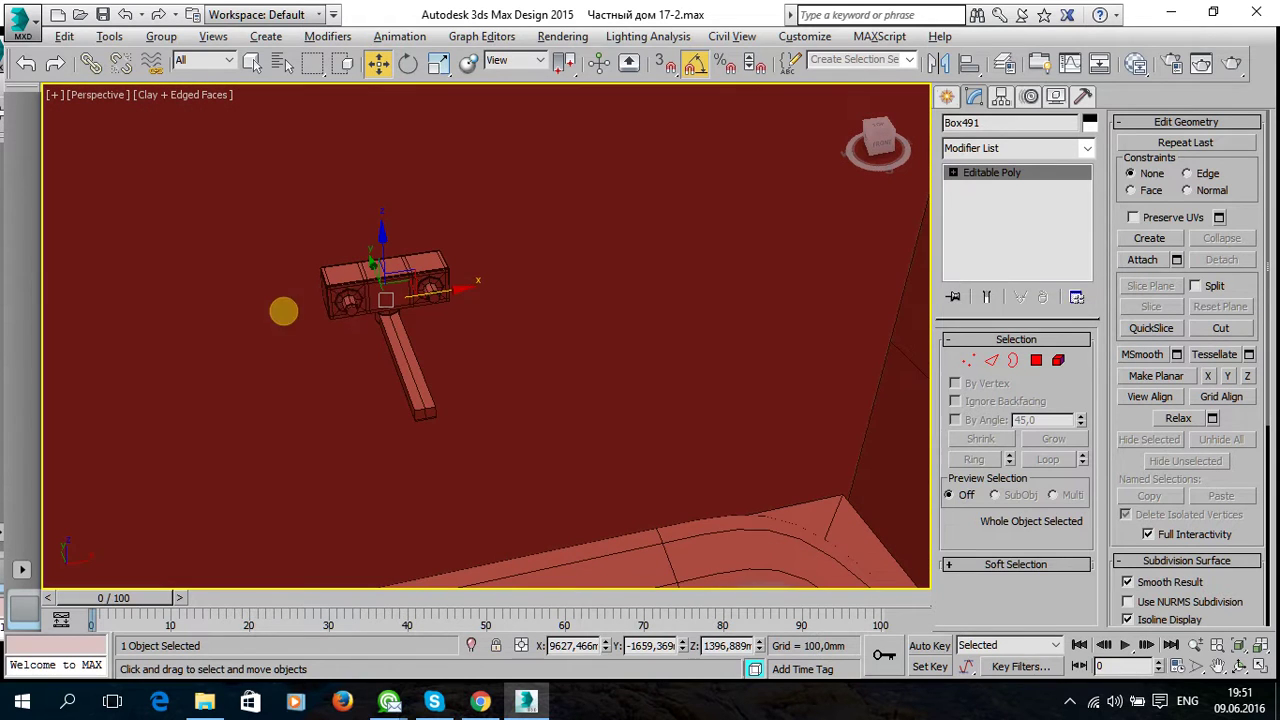
Uniformly scale the faucet bracket to 123,22%.
click(438, 63)
drag(370, 296, 372, 272)
mouse_move(460, 326)
alt+middle_down()
mouse_move(680, 443)
mouse_move(737, 451)
alt+middle_up()
scroll(739, 434, up, 5)
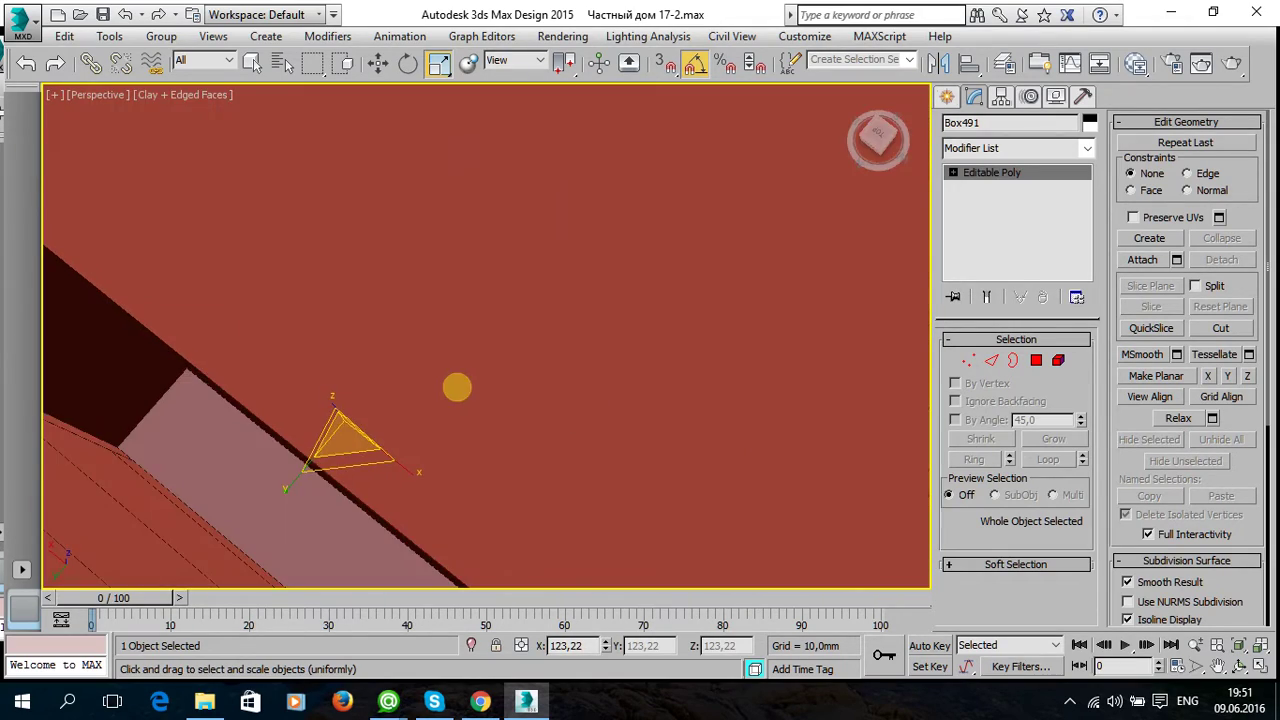
scroll(457, 387, down, 5)
mouse_move(226, 286)
alt+middle_down()
mouse_move(489, 420)
mouse_move(343, 266)
mouse_move(411, 343)
mouse_move(386, 380)
mouse_move(420, 377)
alt+middle_up()
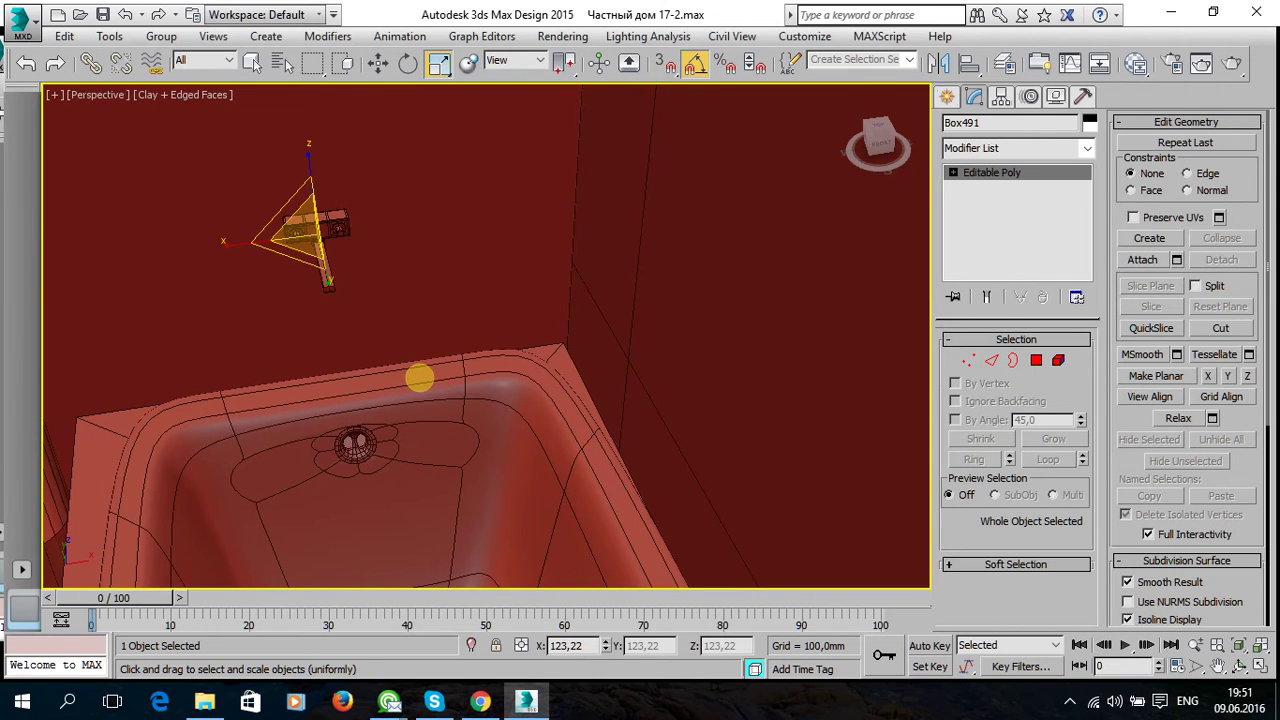
Nudge the faucet slightly along X and switch to the four-viewport layout.
key(w)
mouse_move(387, 352)
alt+middle_down()
mouse_move(380, 371)
mouse_move(385, 345)
alt+middle_up()
drag(386, 217, 390, 213)
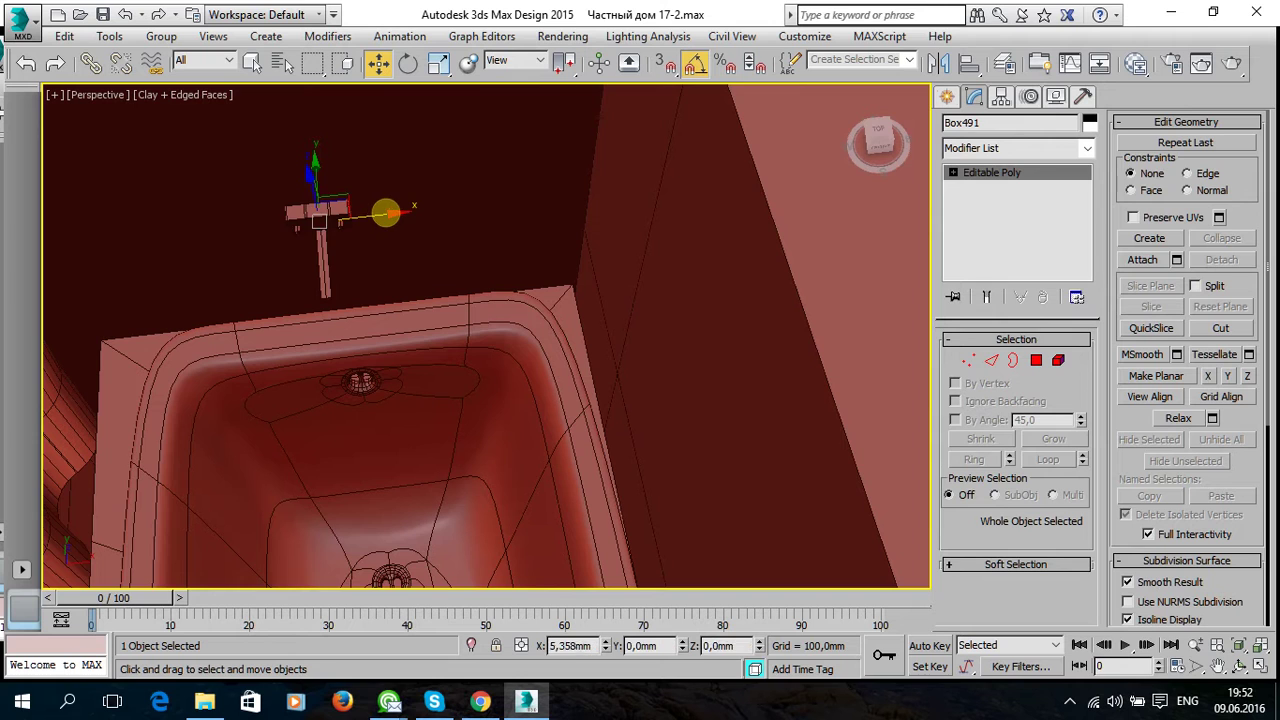
key(alt+w)
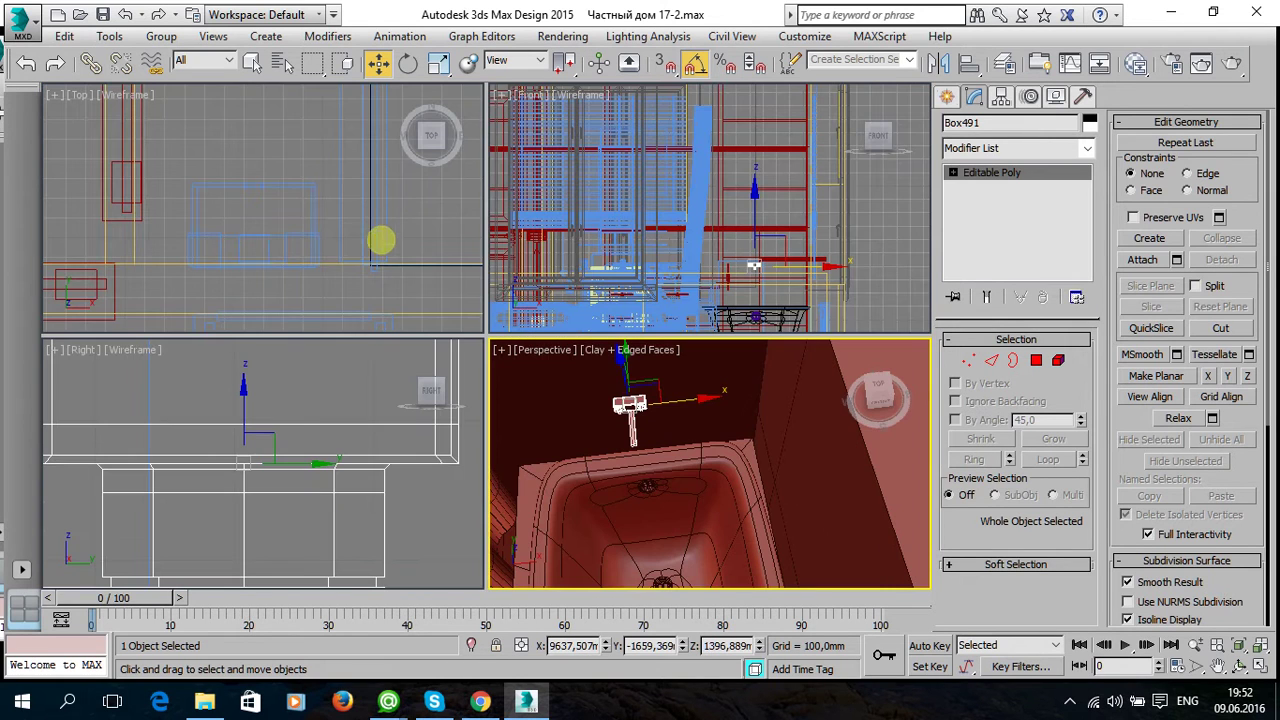
In the maximized Top view, move the faucet along X and Y to centre it on the tub.
right_click(322, 252)
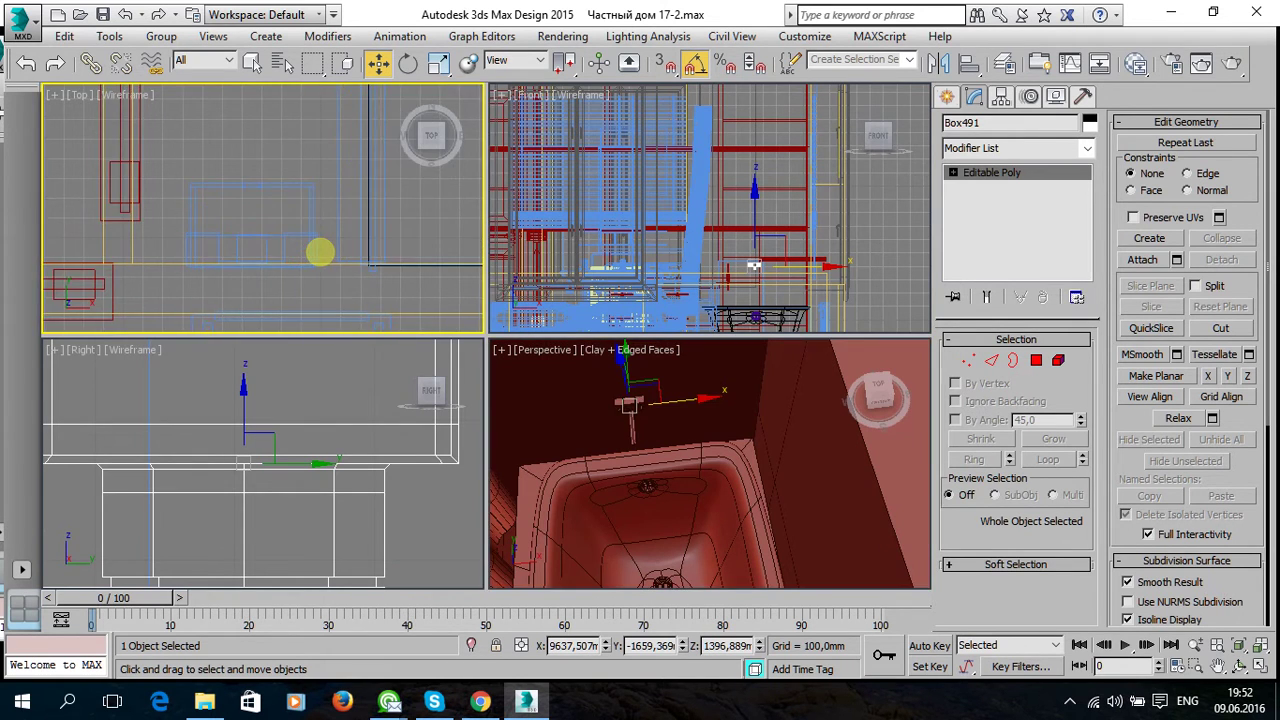
key(alt+w)
scroll(323, 303, up, 2)
scroll(509, 209, down, 3)
scroll(509, 209, up, 2)
scroll(474, 214, up, 2)
scroll(486, 223, up, 2)
scroll(537, 250, up, 2)
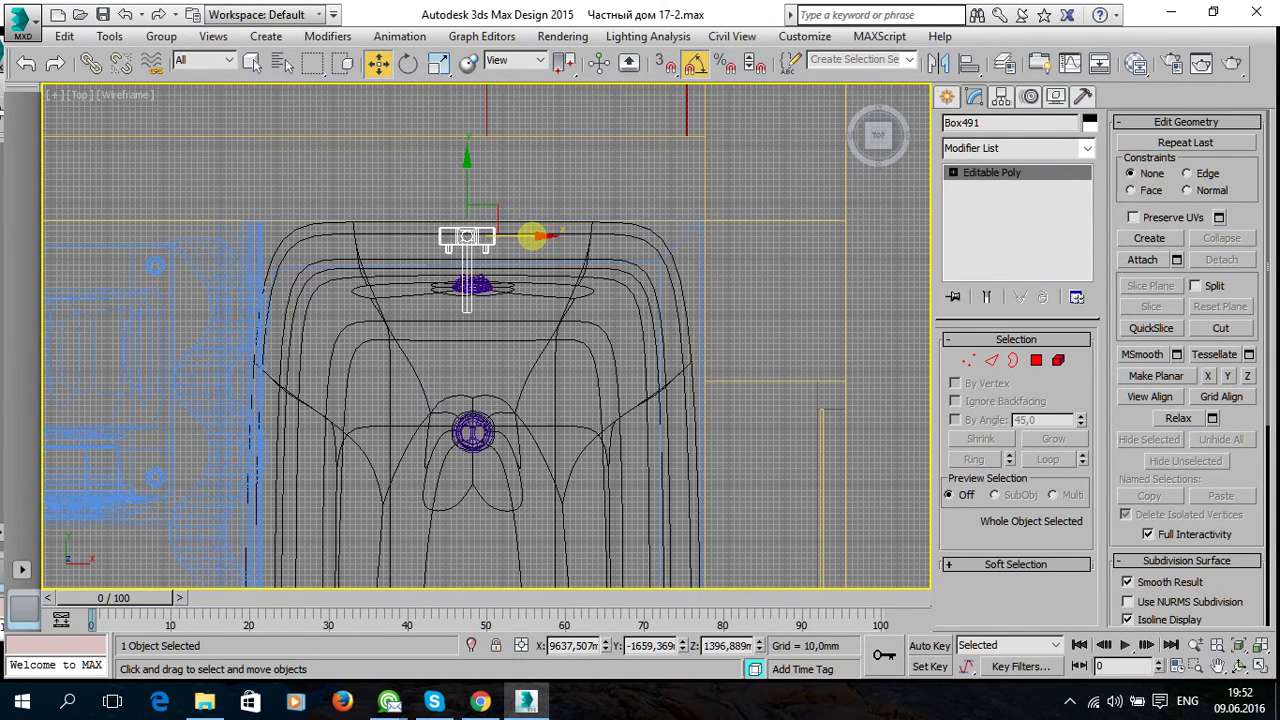
drag(535, 237, 540, 237)
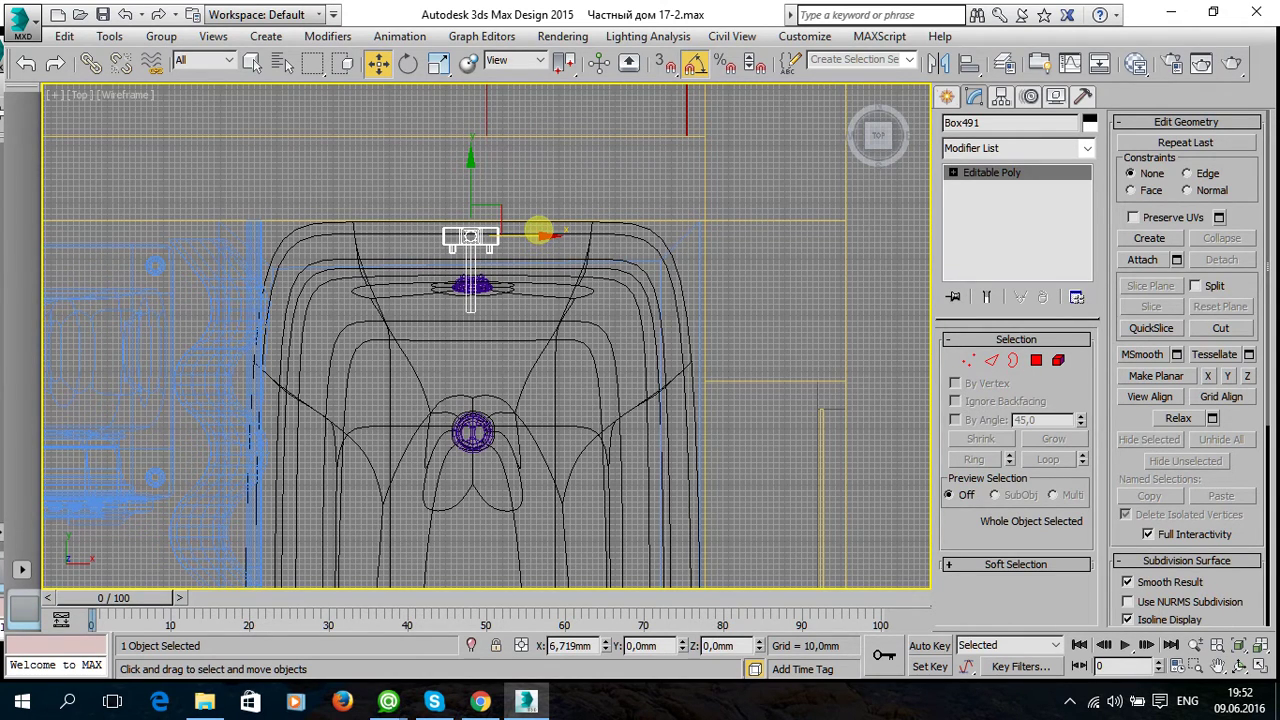
drag(538, 229, 528, 228)
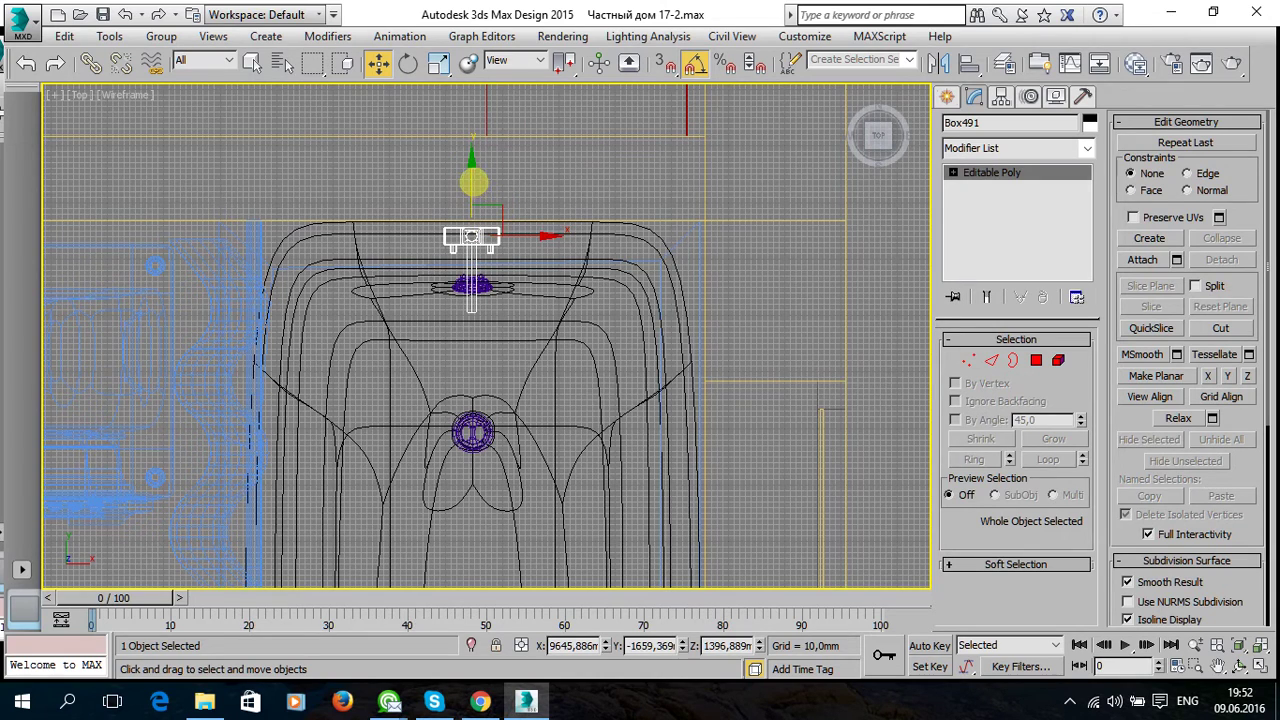
drag(474, 181, 474, 184)
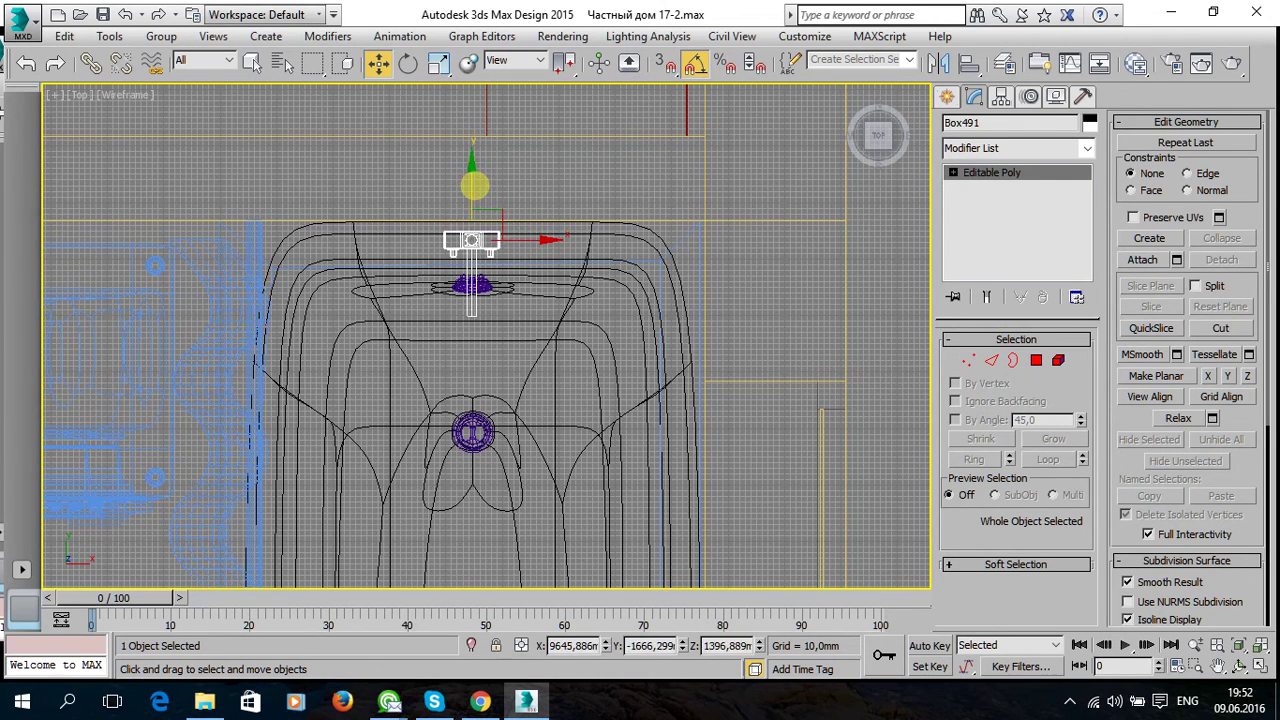
Maximize the Perspective viewport and orbit to a lower, level angle.
key(alt+w)
click(632, 412)
key(alt+w)
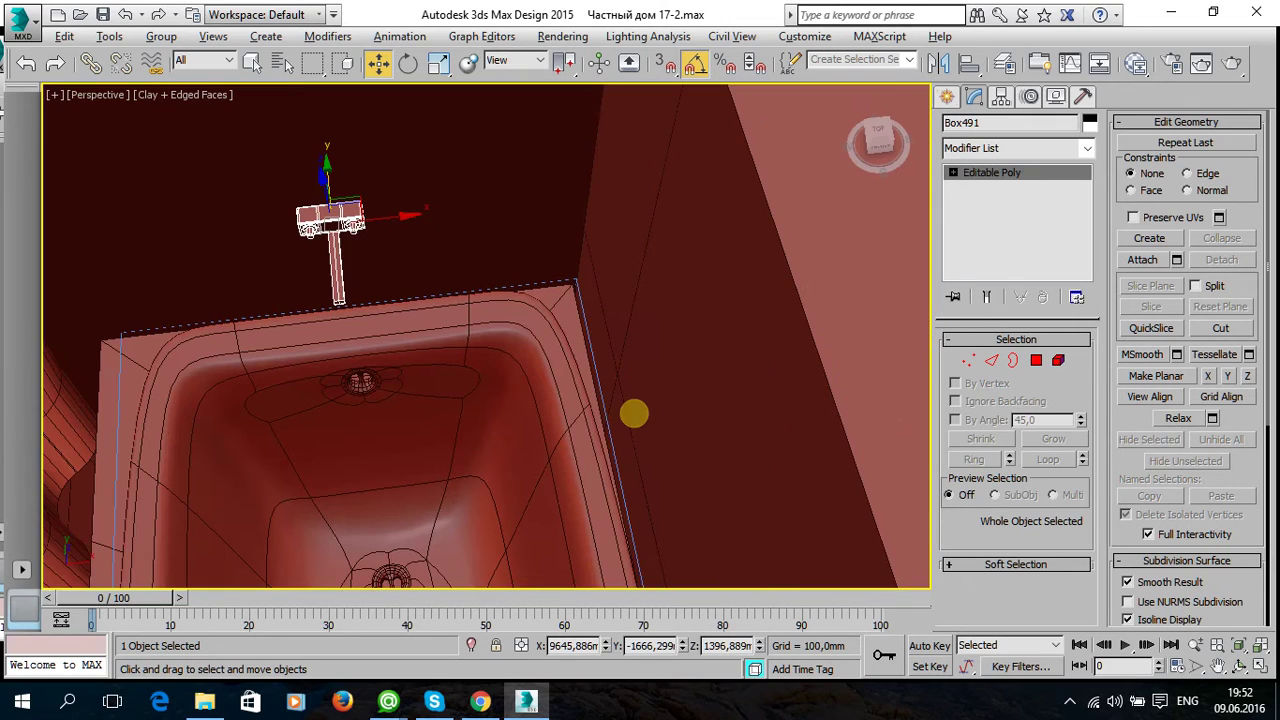
mouse_move(397, 354)
alt+middle_down()
mouse_move(423, 310)
mouse_move(412, 330)
mouse_move(620, 386)
mouse_move(683, 423)
mouse_move(624, 387)
mouse_move(634, 397)
mouse_move(431, 354)
mouse_move(386, 326)
mouse_move(513, 374)
alt+middle_up()
scroll(540, 378, up, 5)
scroll(563, 380, up, 3)
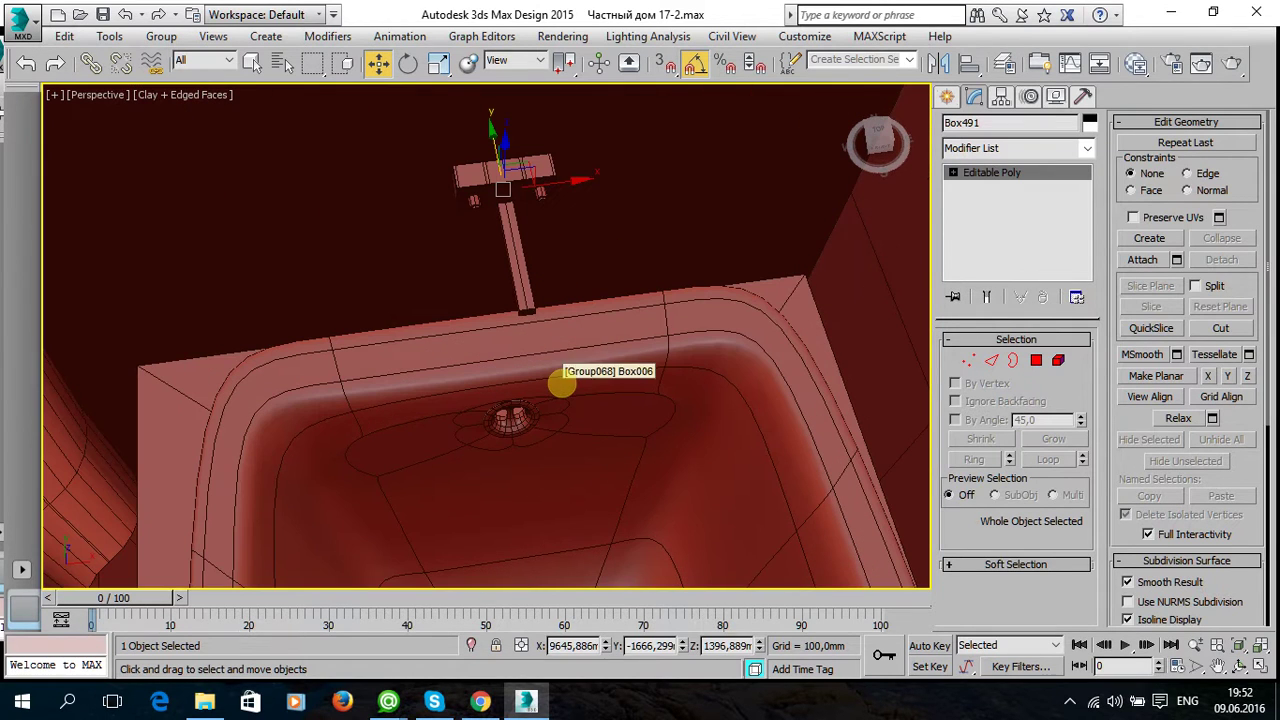
Uniformly scale the faucet up to about 144% so its handle reaches the tub rim.
click(438, 63)
mouse_move(503, 161)
alt+middle_down()
mouse_move(606, 240)
mouse_move(487, 211)
alt+middle_up()
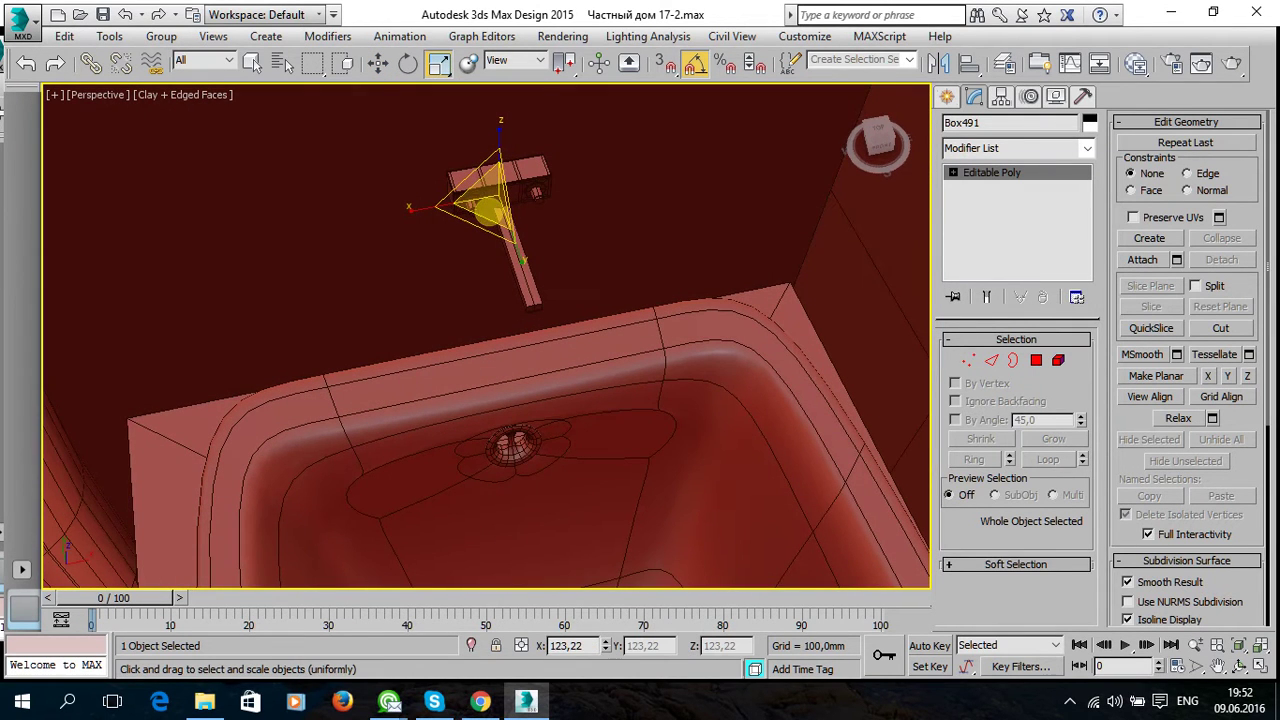
drag(490, 205, 492, 175)
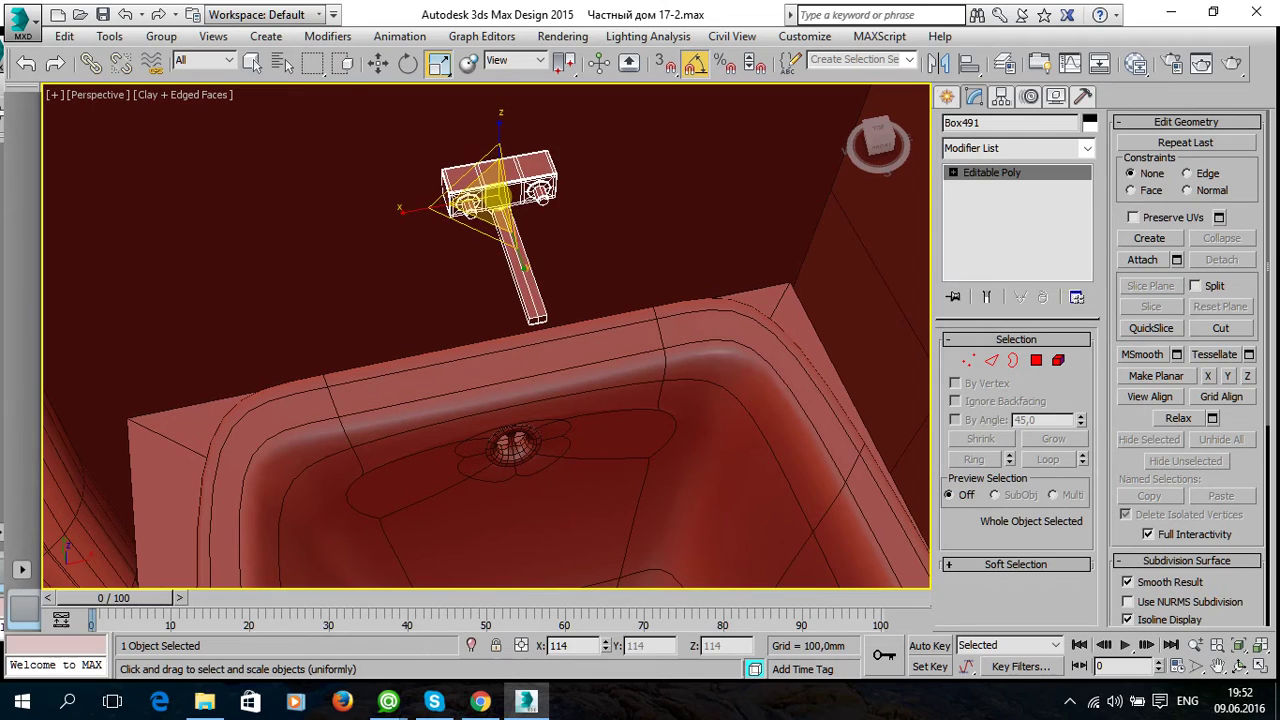
mouse_move(674, 326)
alt+middle_down()
mouse_move(576, 321)
mouse_move(689, 246)
mouse_move(703, 276)
mouse_move(676, 288)
alt+middle_up()
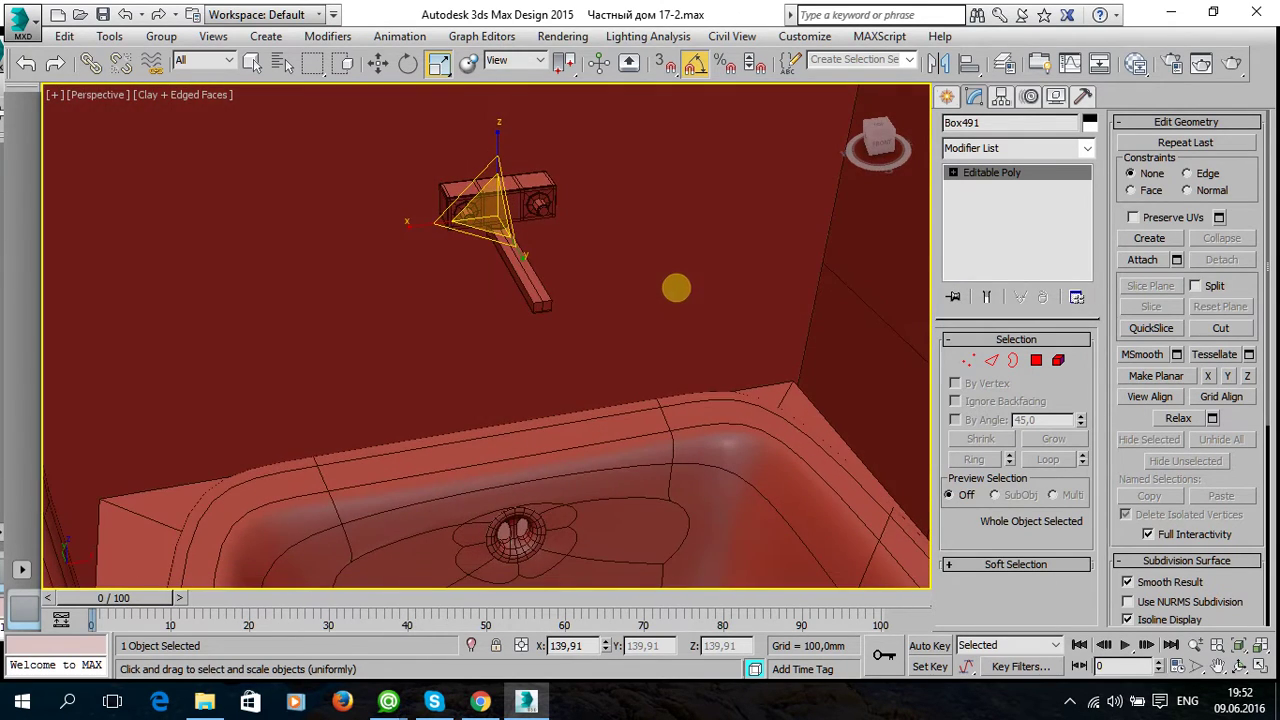
drag(485, 210, 487, 201)
mouse_move(577, 293)
alt+middle_down()
mouse_move(632, 331)
mouse_move(597, 351)
mouse_move(606, 394)
mouse_move(511, 434)
mouse_move(529, 394)
mouse_move(700, 400)
alt+middle_up()
click(1036, 360)
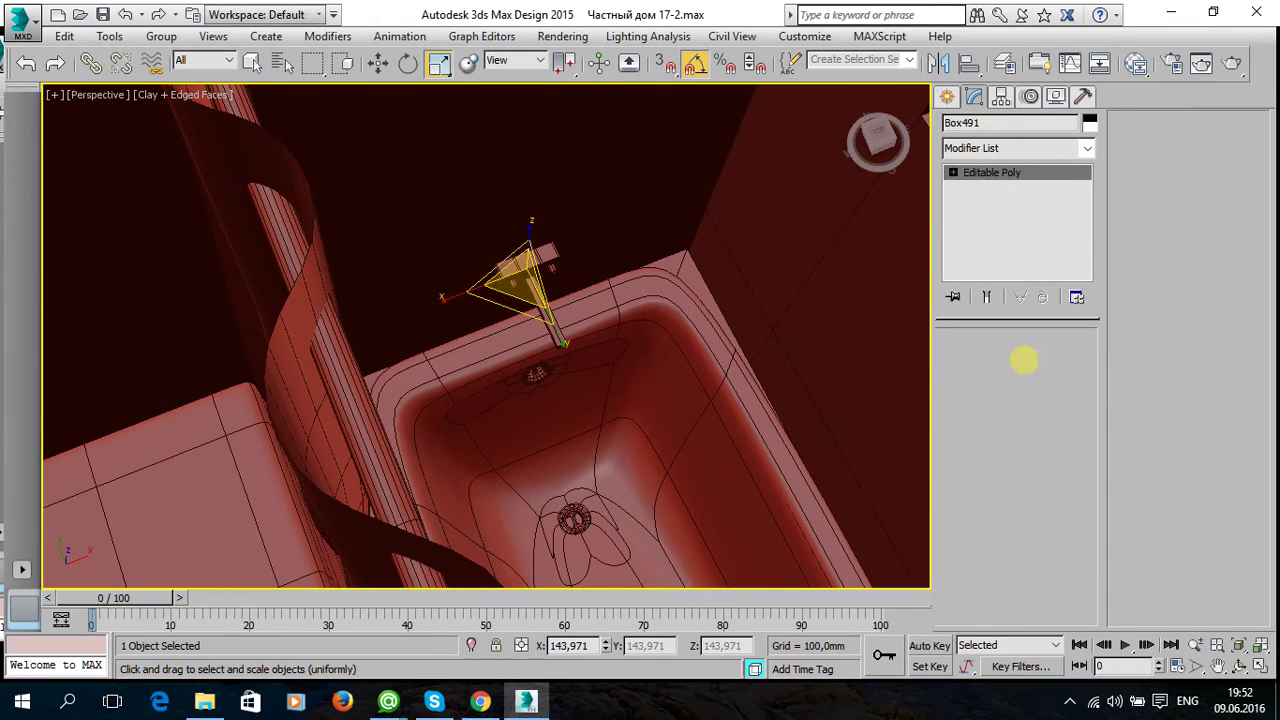
alt+middle_drag(634, 374, 565, 345)
Extrude the four selected polygons from the Top view by a height of about 90 mm.
scroll(565, 345, up, 4)
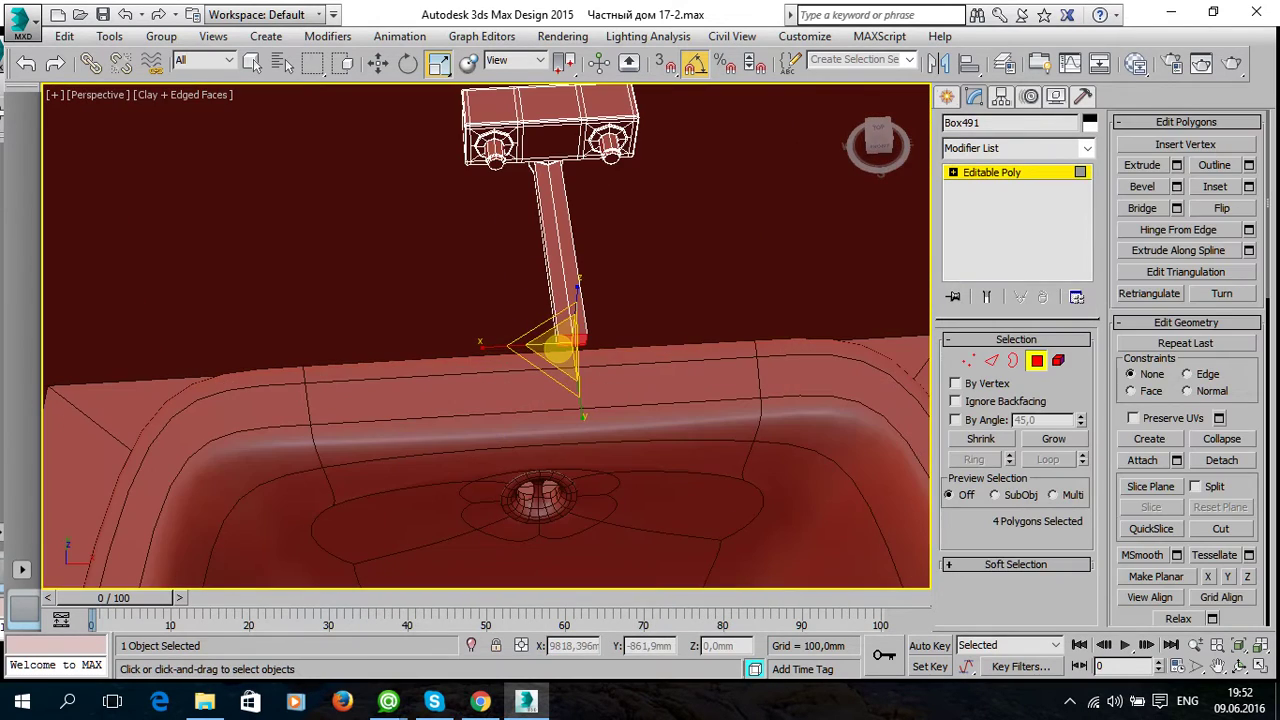
key(alt+w)
right_click(282, 228)
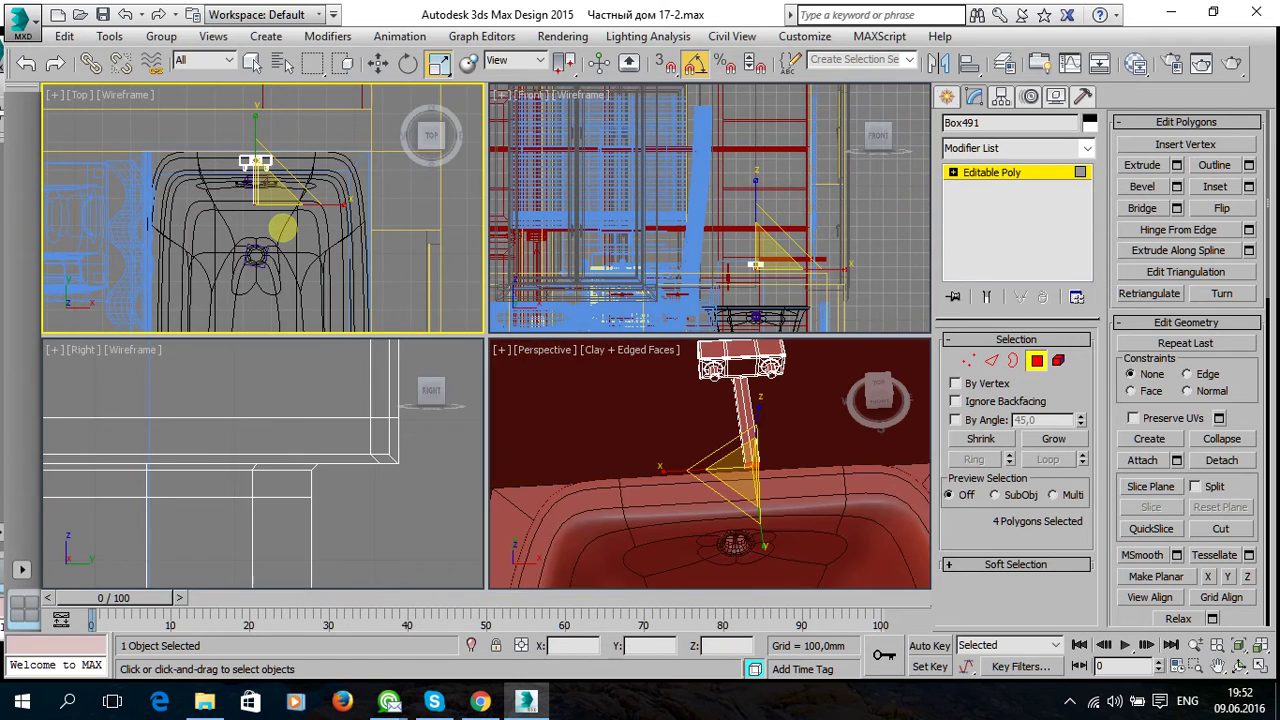
key(alt+w)
key(F2)
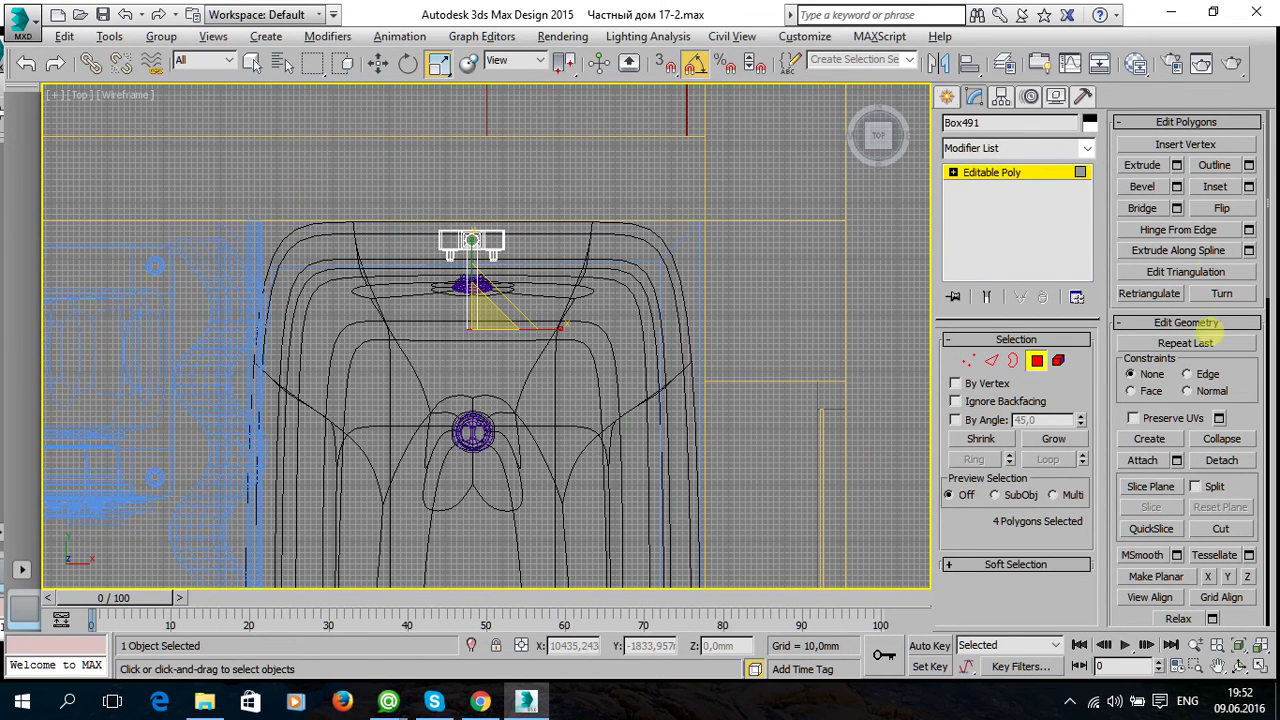
click(1177, 165)
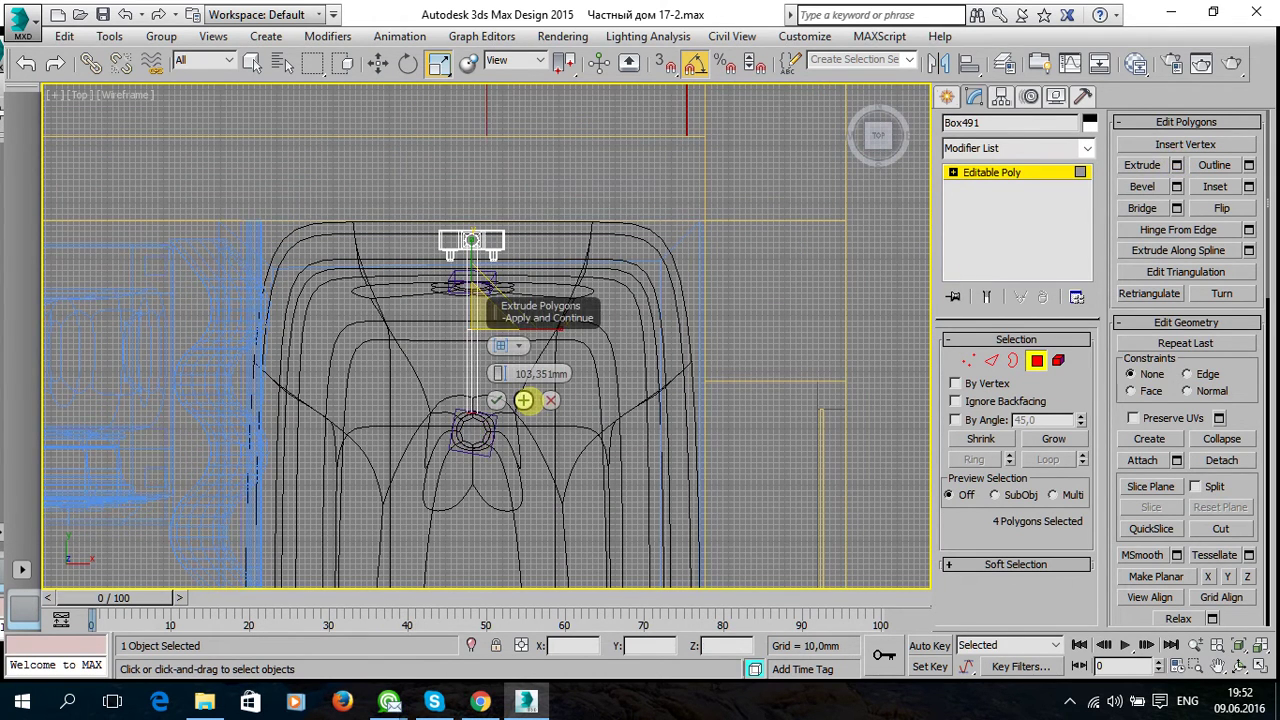
drag(499, 374, 499, 388)
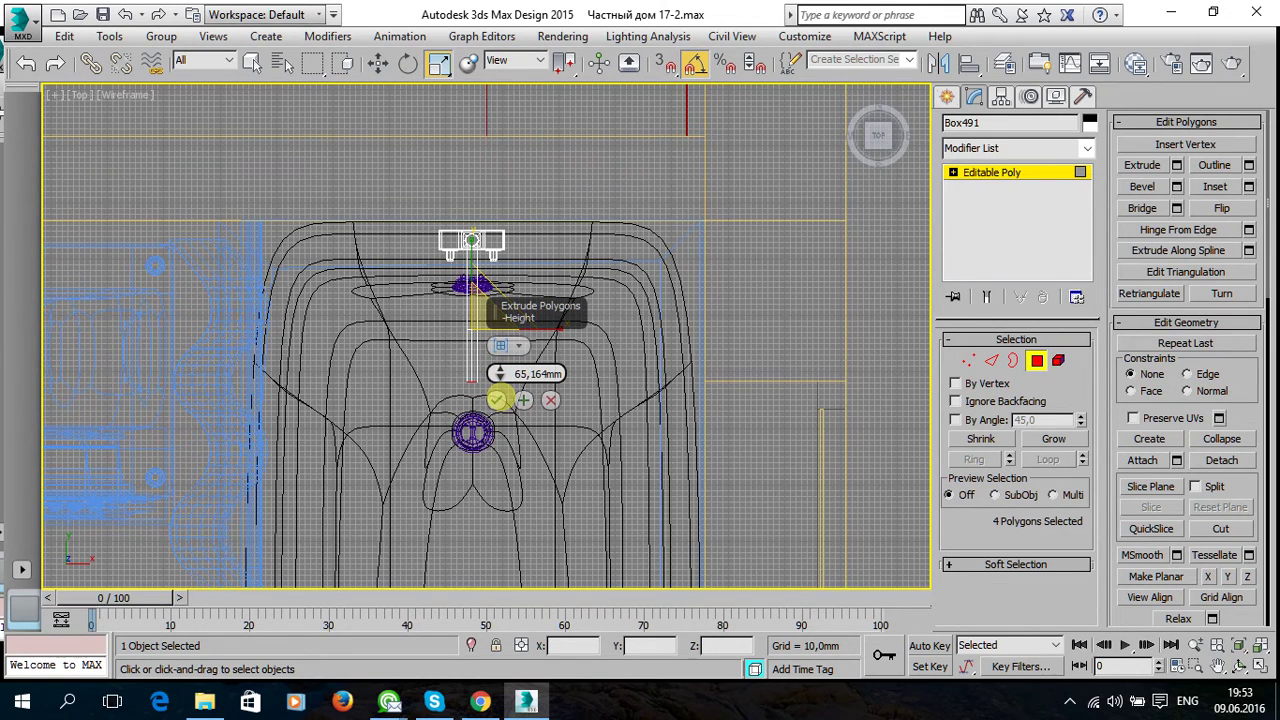
click(497, 400)
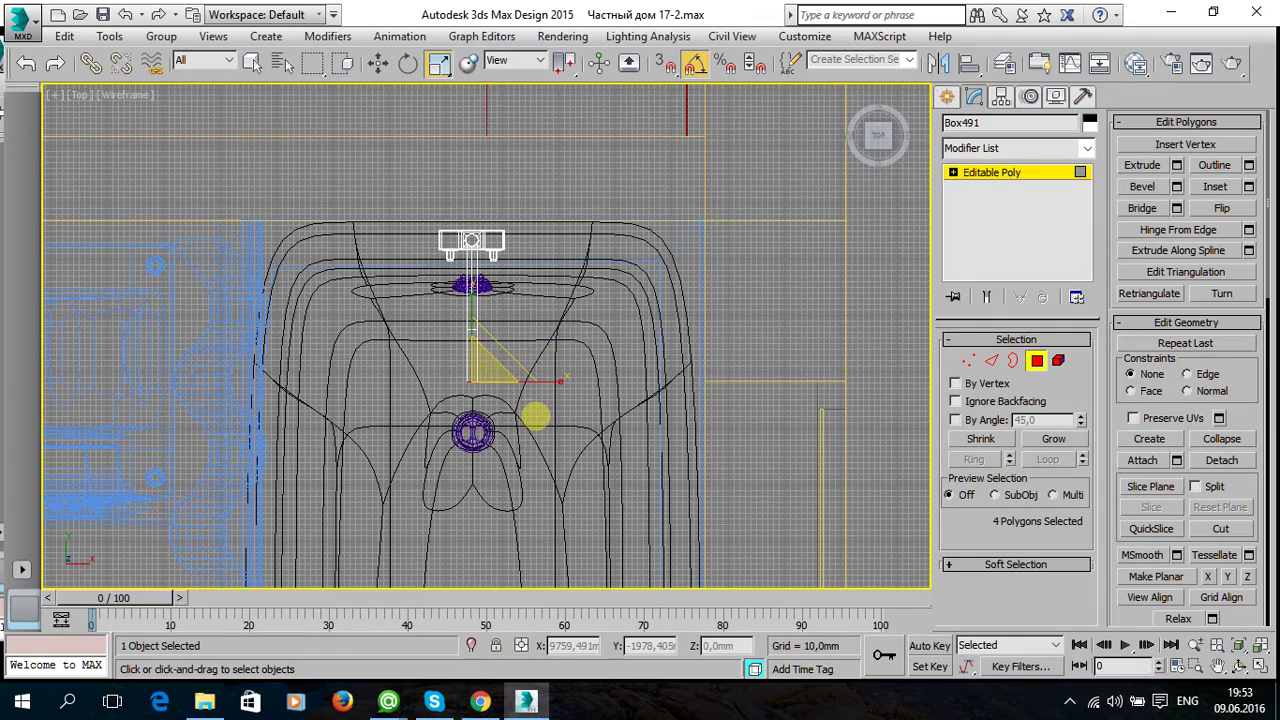
In maximized Perspective, move the bar's end polygons back 70.961 mm along Y to shorten it.
key(alt+w)
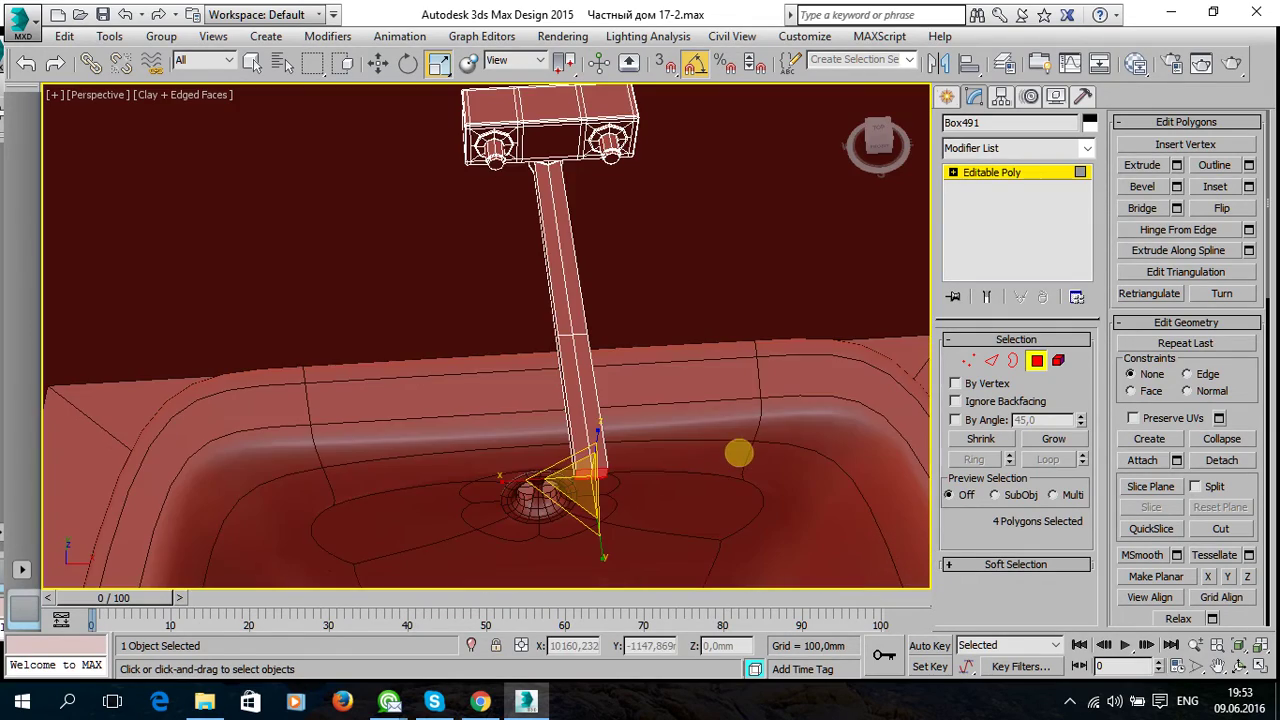
alt+middle_drag(480, 340, 540, 360)
alt+middle_drag(858, 450, 851, 434)
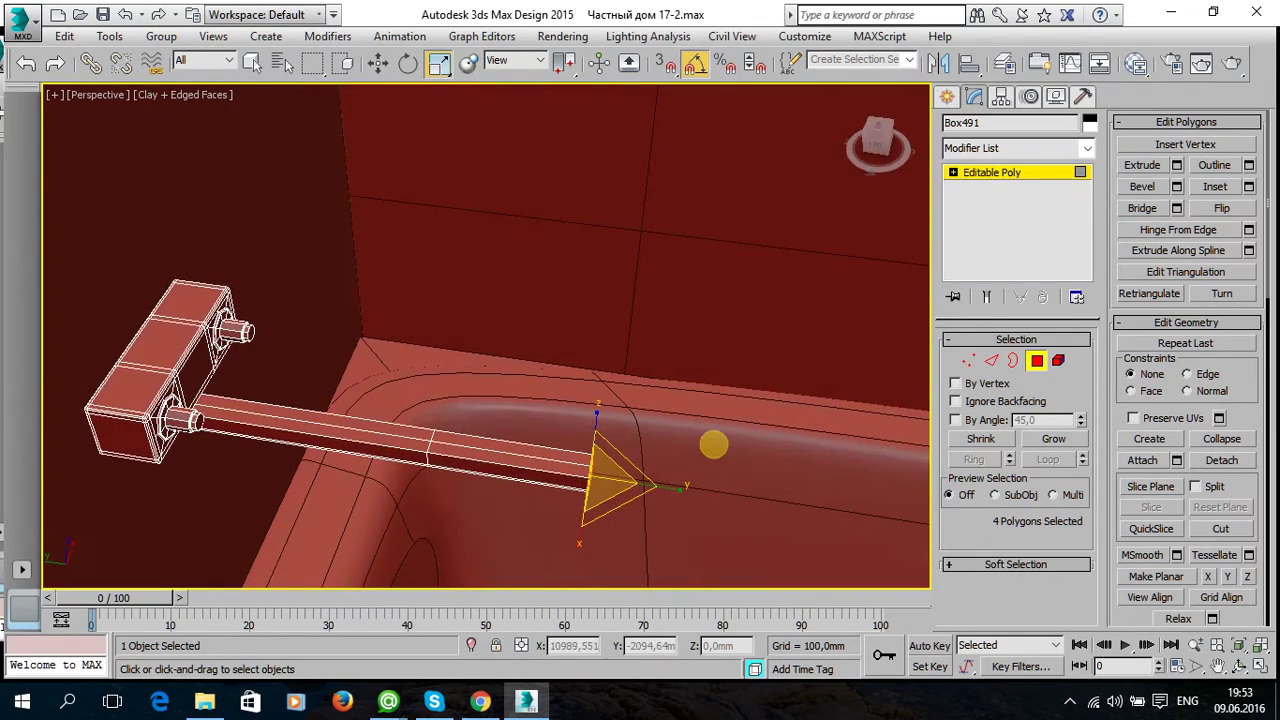
alt+middle_drag(714, 443, 724, 427)
key(w)
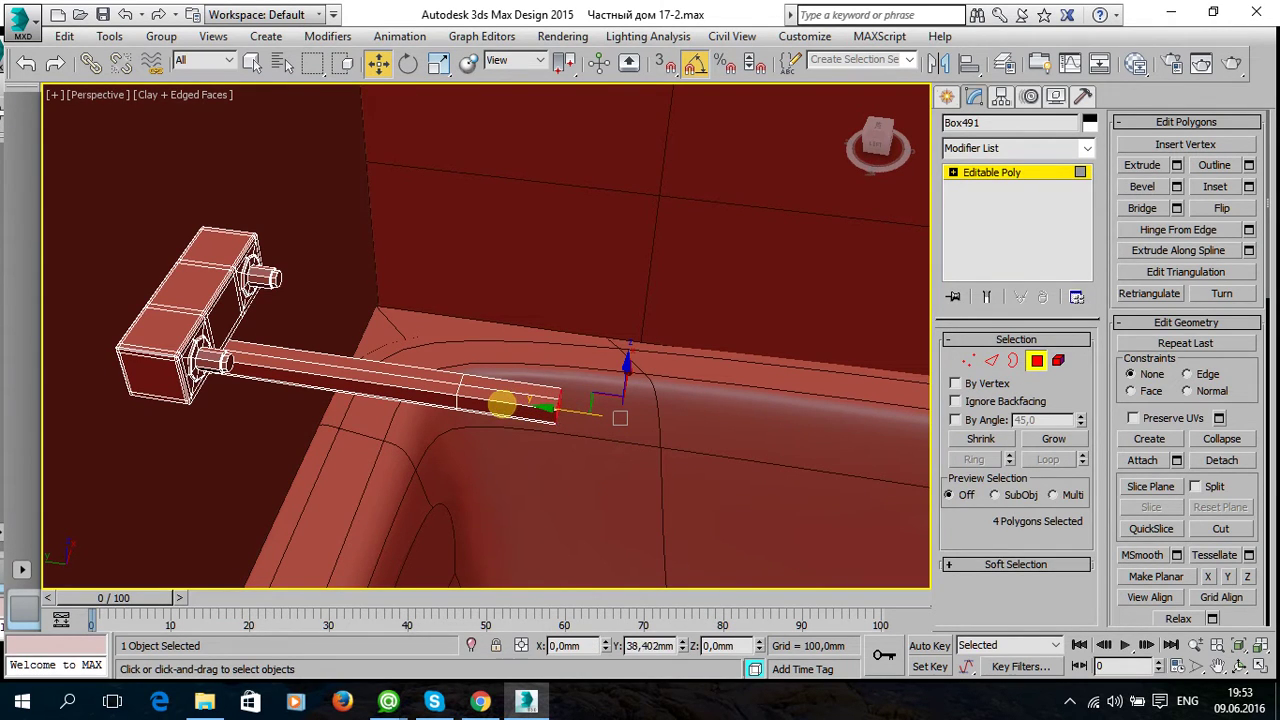
drag(502, 403, 480, 399)
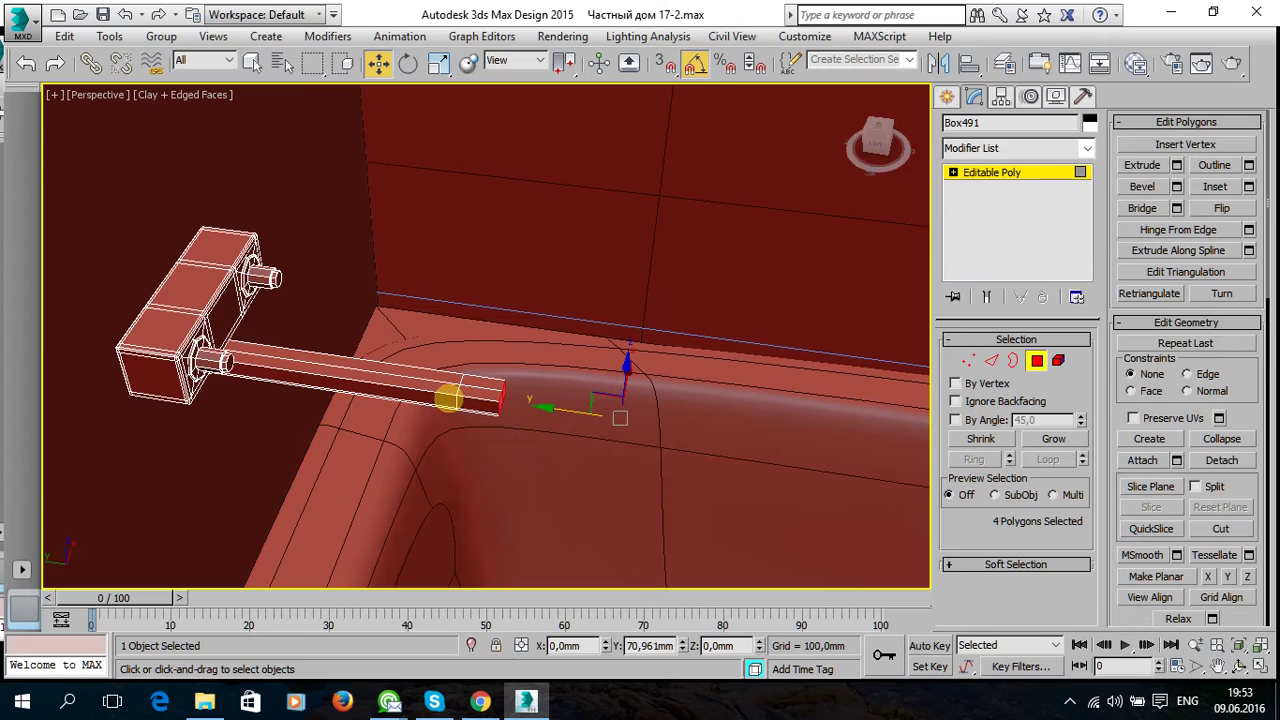
mouse_move(457, 403)
alt+middle_down()
mouse_move(466, 443)
mouse_move(391, 443)
mouse_move(487, 461)
mouse_move(514, 351)
mouse_move(291, 426)
mouse_move(249, 423)
mouse_move(459, 398)
mouse_move(537, 357)
mouse_move(551, 434)
mouse_move(646, 423)
mouse_move(646, 394)
mouse_move(586, 418)
alt+middle_up()
scroll(586, 418, down, 1)
scroll(554, 443, down, 5)
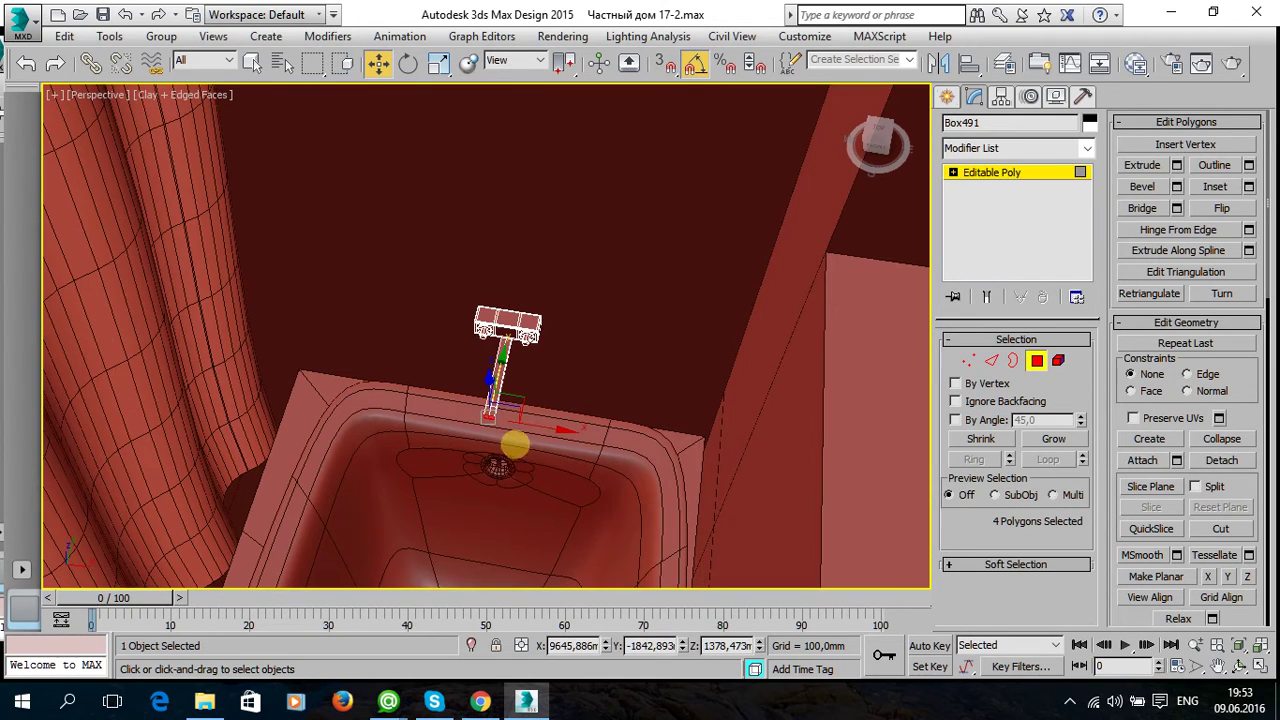
Exit Polygon mode, clear the selection and select the bracket object Box491.
alt+middle_drag(581, 431, 594, 391)
scroll(596, 393, up, 5)
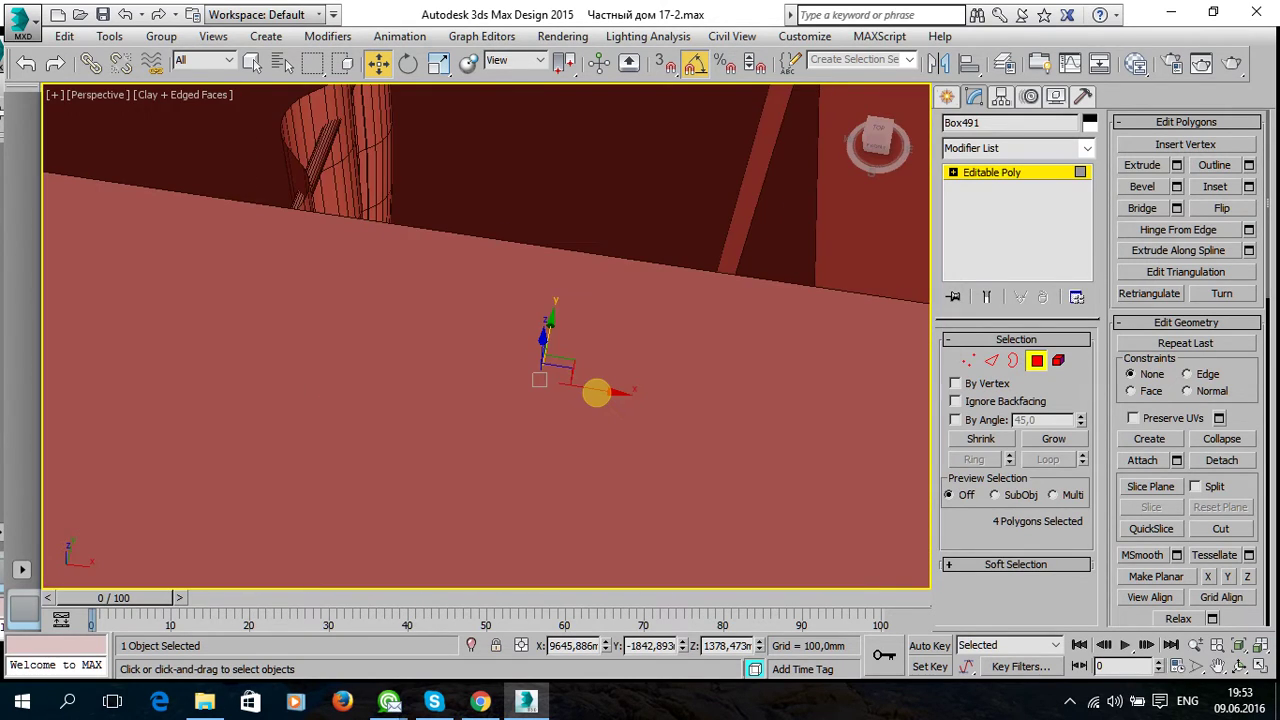
scroll(597, 397, down, 5)
scroll(649, 417, up, 1)
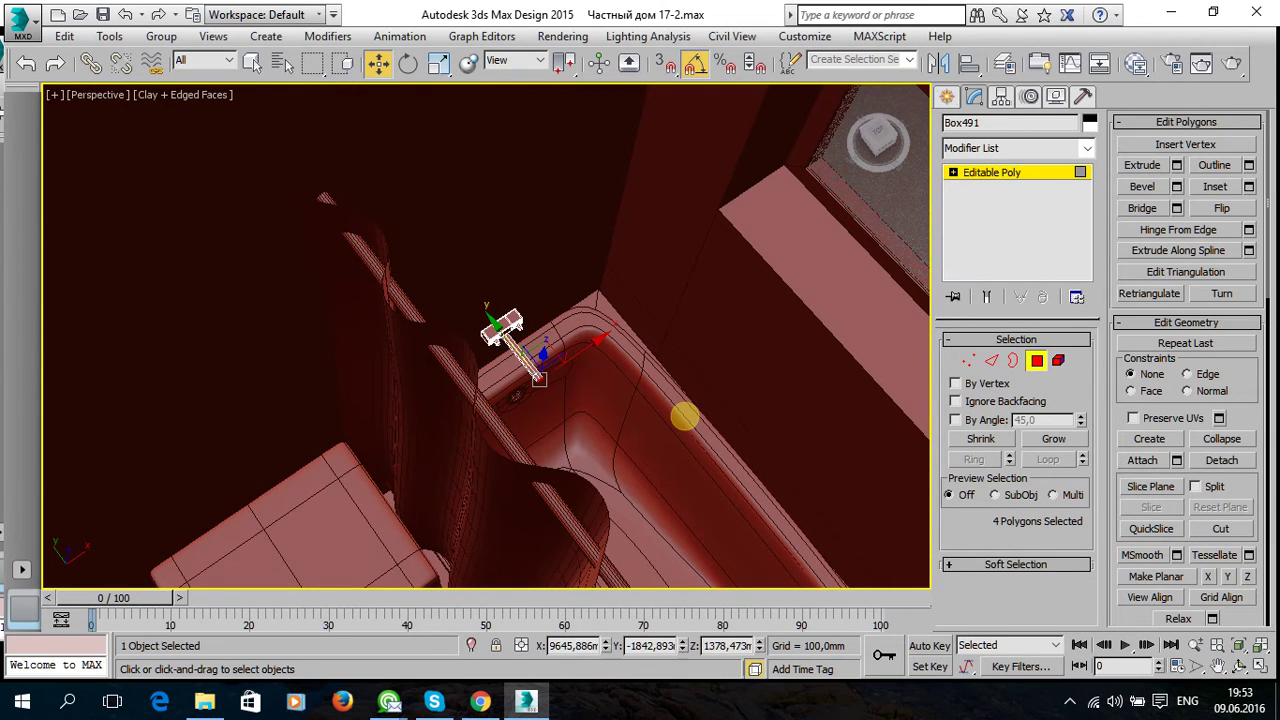
mouse_move(641, 441)
alt+middle_down()
mouse_move(569, 386)
mouse_move(583, 380)
mouse_move(540, 400)
mouse_move(469, 304)
mouse_move(435, 330)
alt+middle_up()
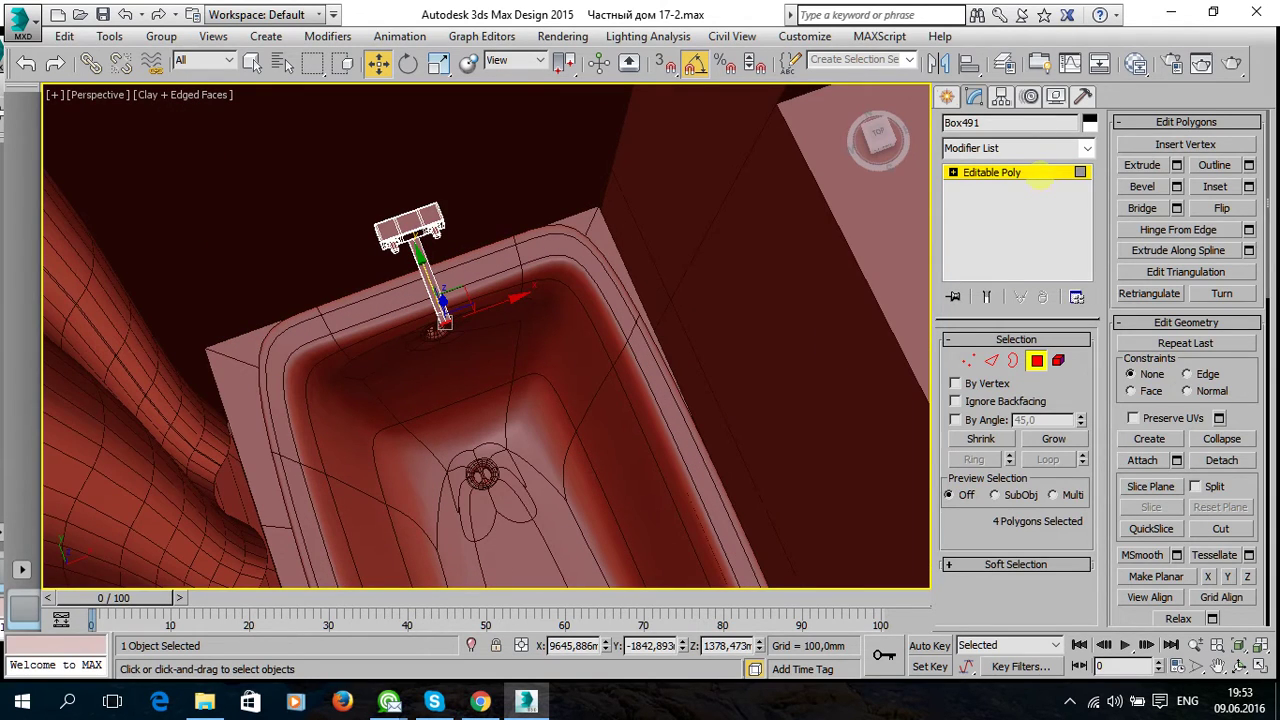
click(1040, 180)
alt+middle_drag(714, 306, 640, 320)
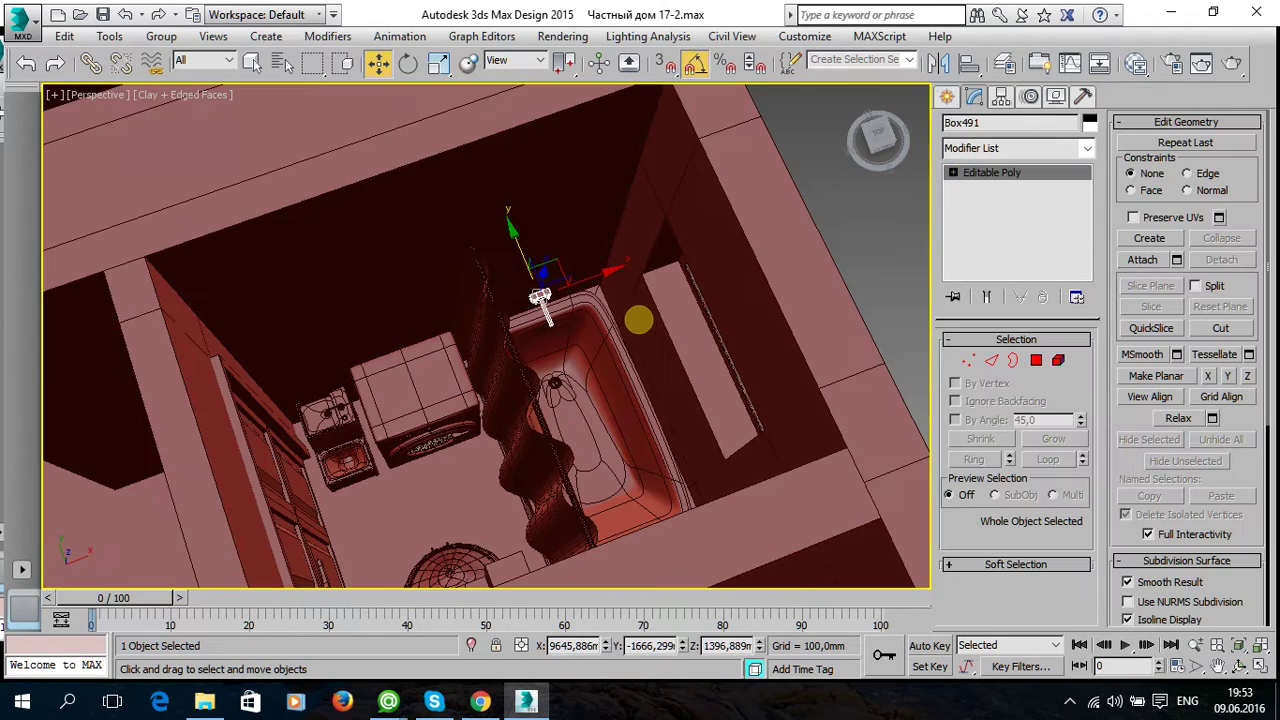
click(900, 300)
mouse_move(851, 329)
alt+middle_down()
mouse_move(760, 357)
mouse_move(700, 349)
alt+middle_up()
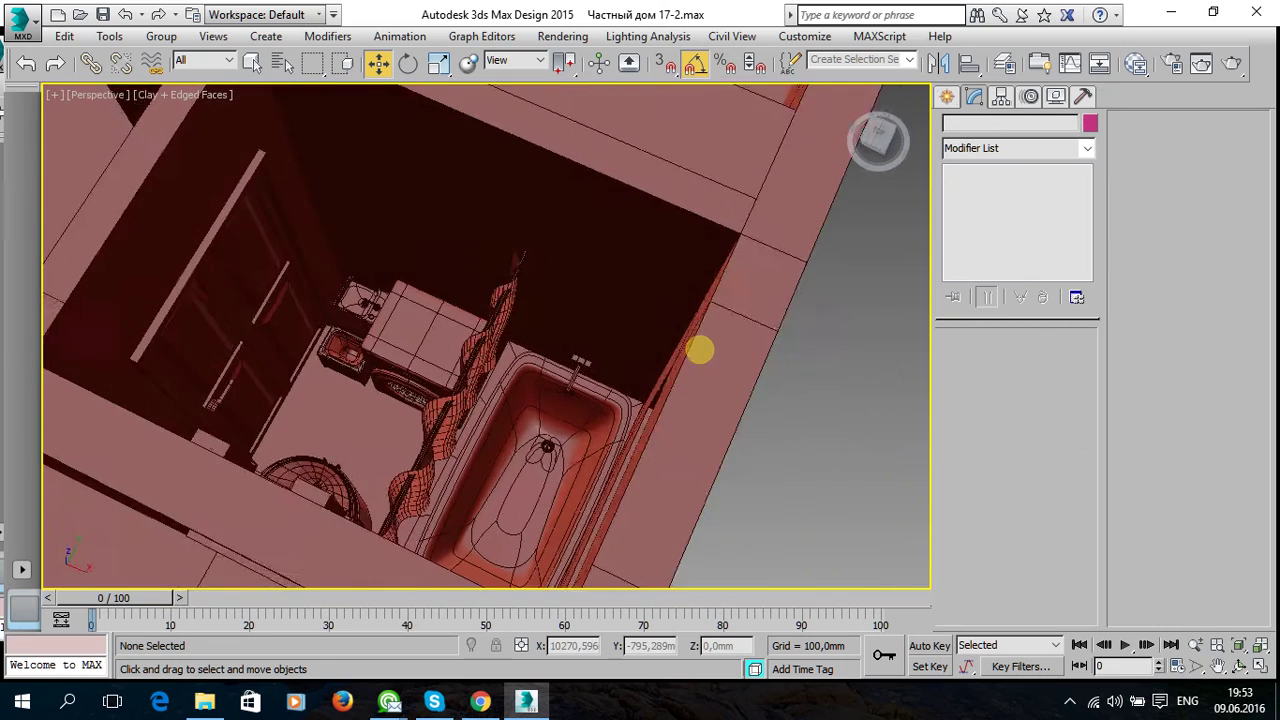
click(580, 372)
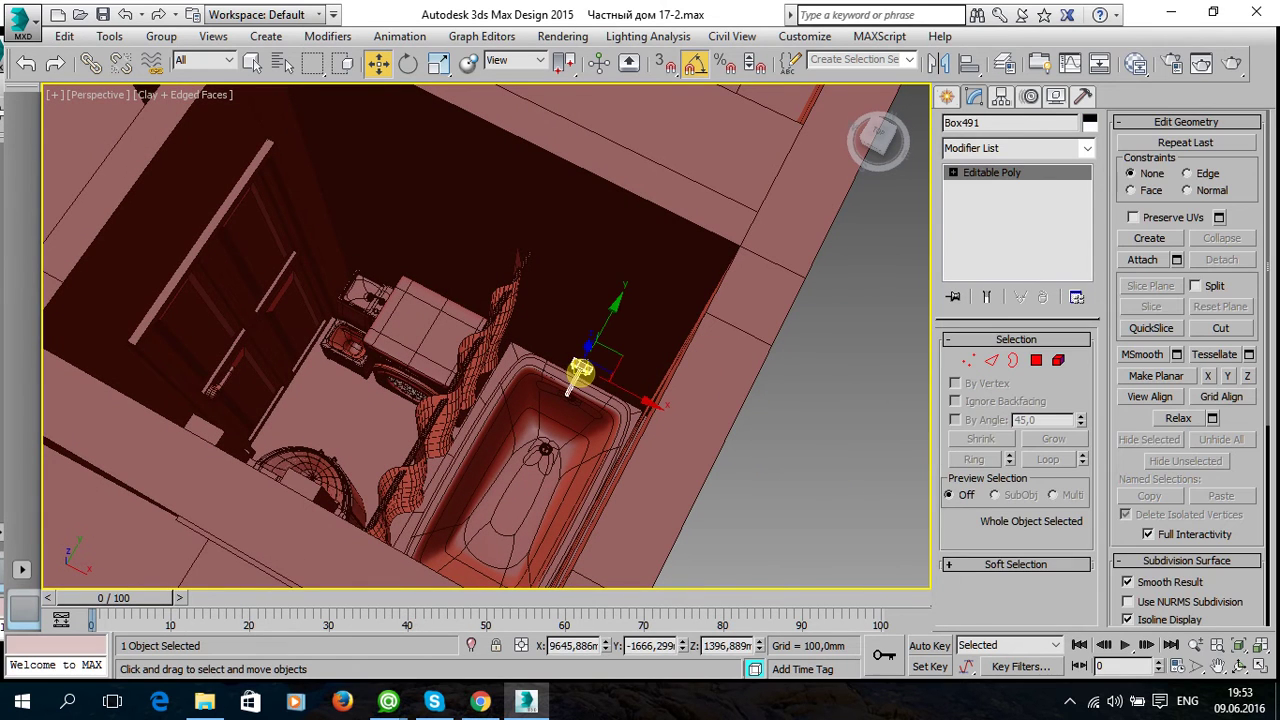
Isolate Box491 with Alt+Q and frame it with the arm pointing right.
key(alt+q)
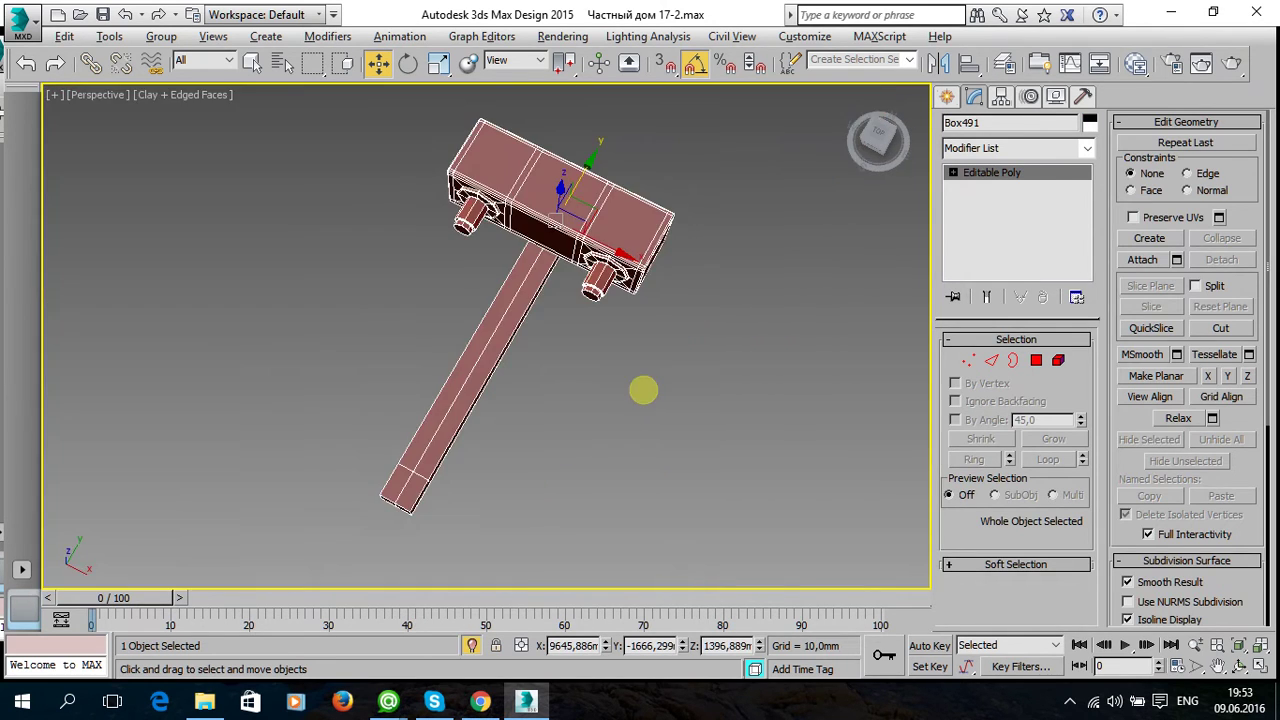
alt+middle_drag(643, 390, 663, 280)
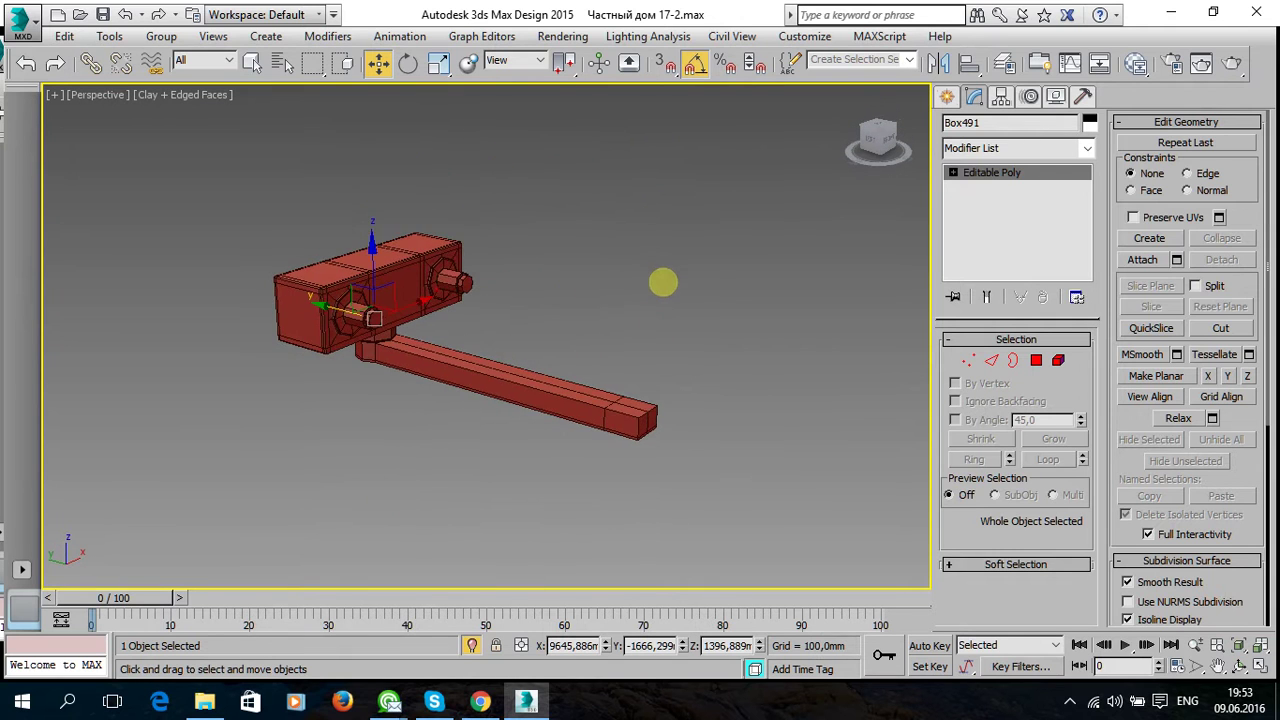
scroll(638, 417, up, 3)
mouse_move(638, 417)
alt+middle_down()
mouse_move(631, 428)
mouse_move(617, 354)
mouse_move(554, 213)
mouse_move(629, 380)
mouse_move(603, 451)
mouse_move(538, 306)
alt+middle_up()
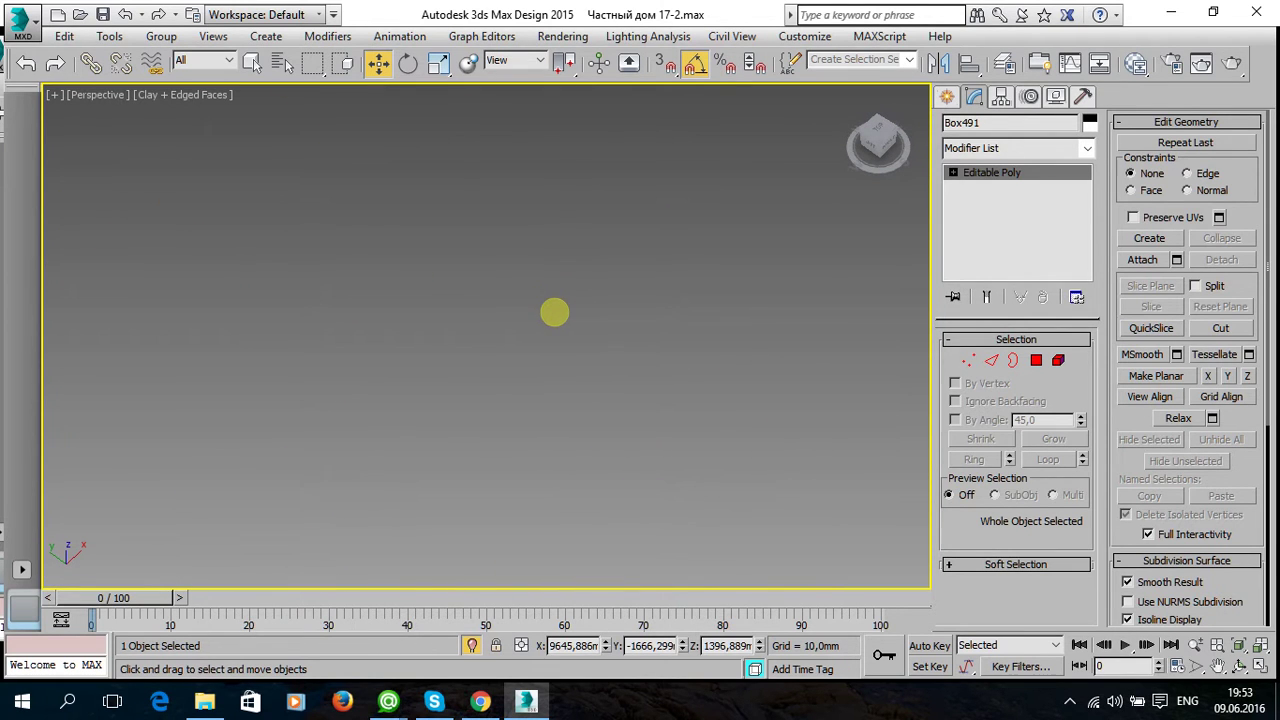
key(z)
alt+middle_drag(928, 449, 986, 371)
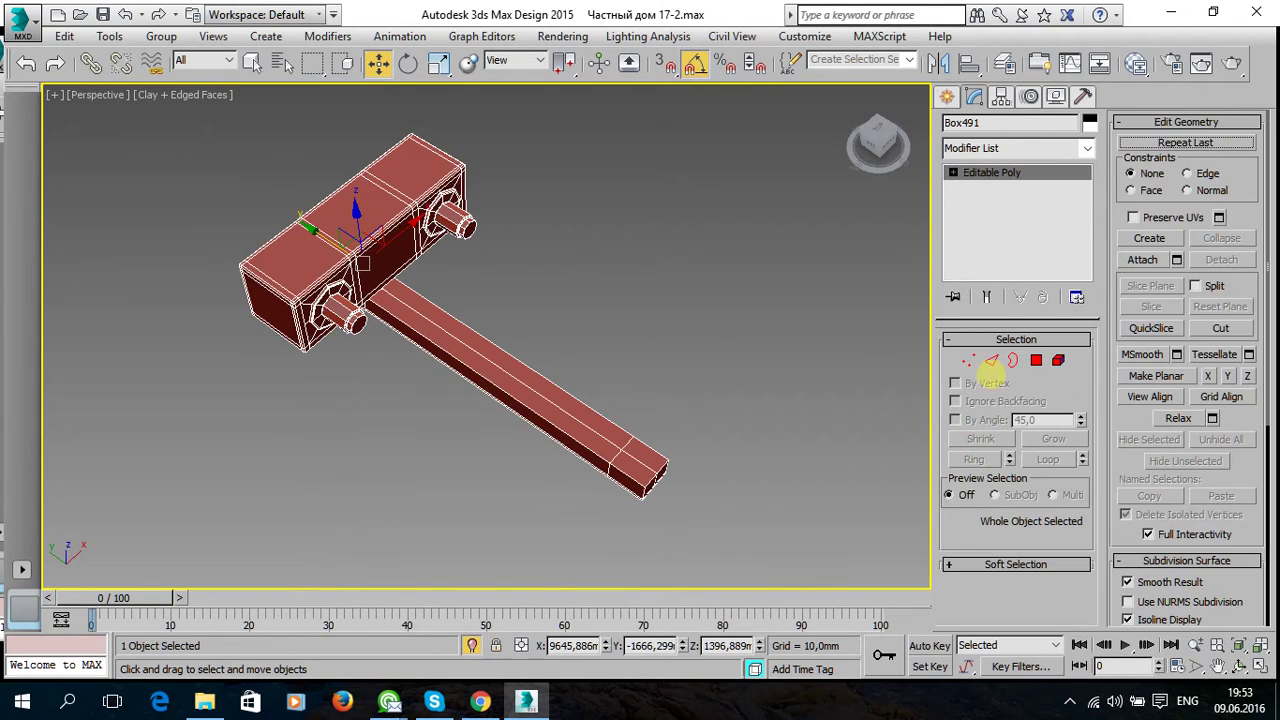
Connect the arm-tip edge ring with 2 segments and pinch 91.
key(2)
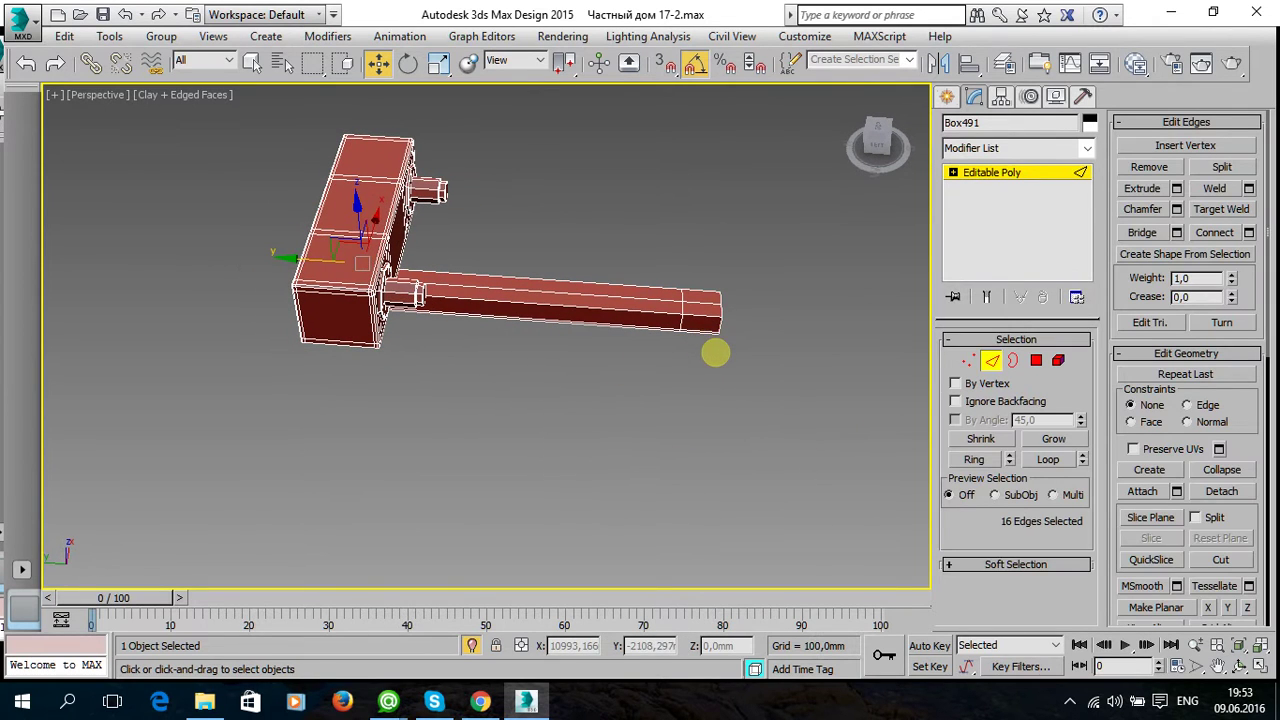
click(700, 272)
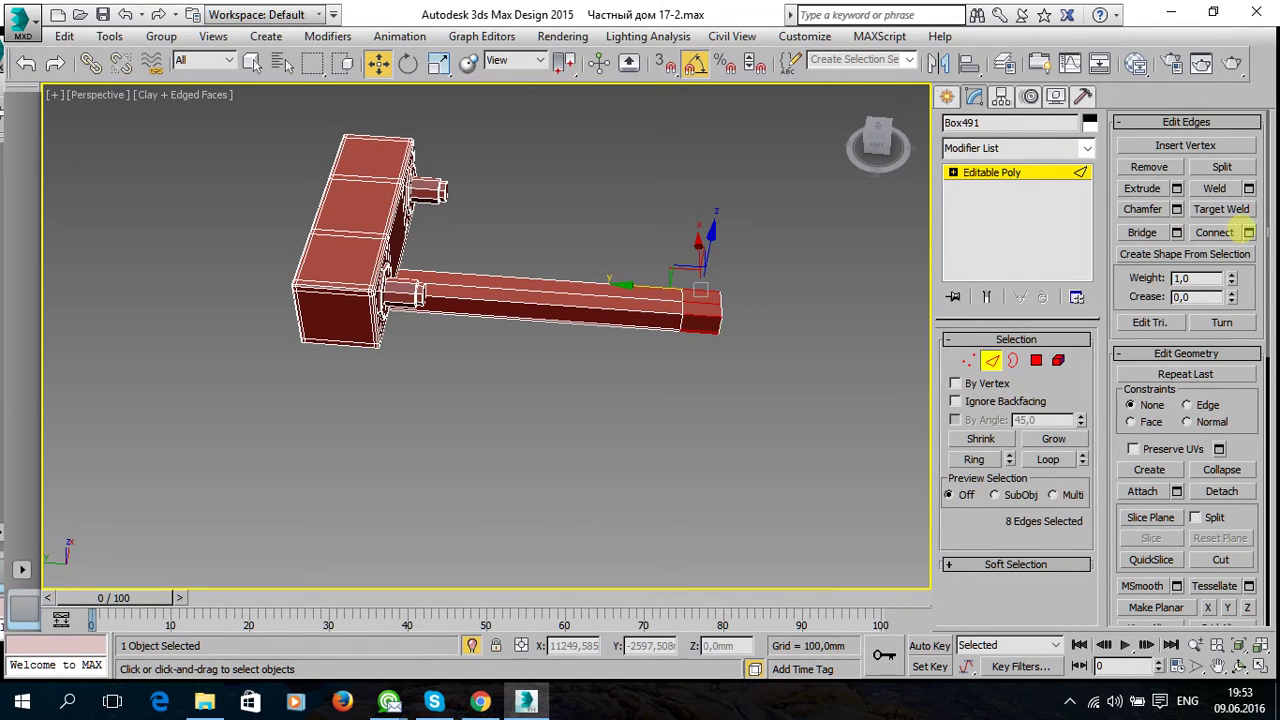
click(1217, 232)
scroll(750, 375, up, 3)
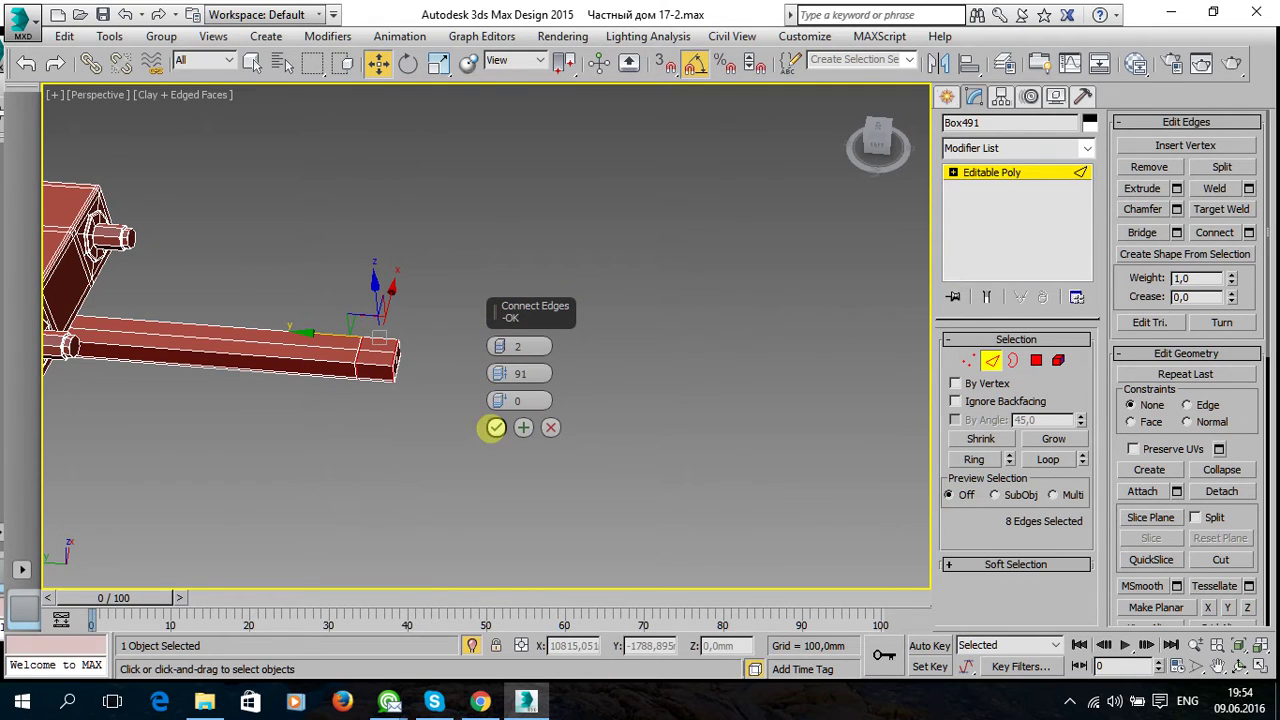
click(496, 427)
scroll(1250, 540, down, 3)
scroll(1255, 540, down, 2)
scroll(1255, 540, down, 2)
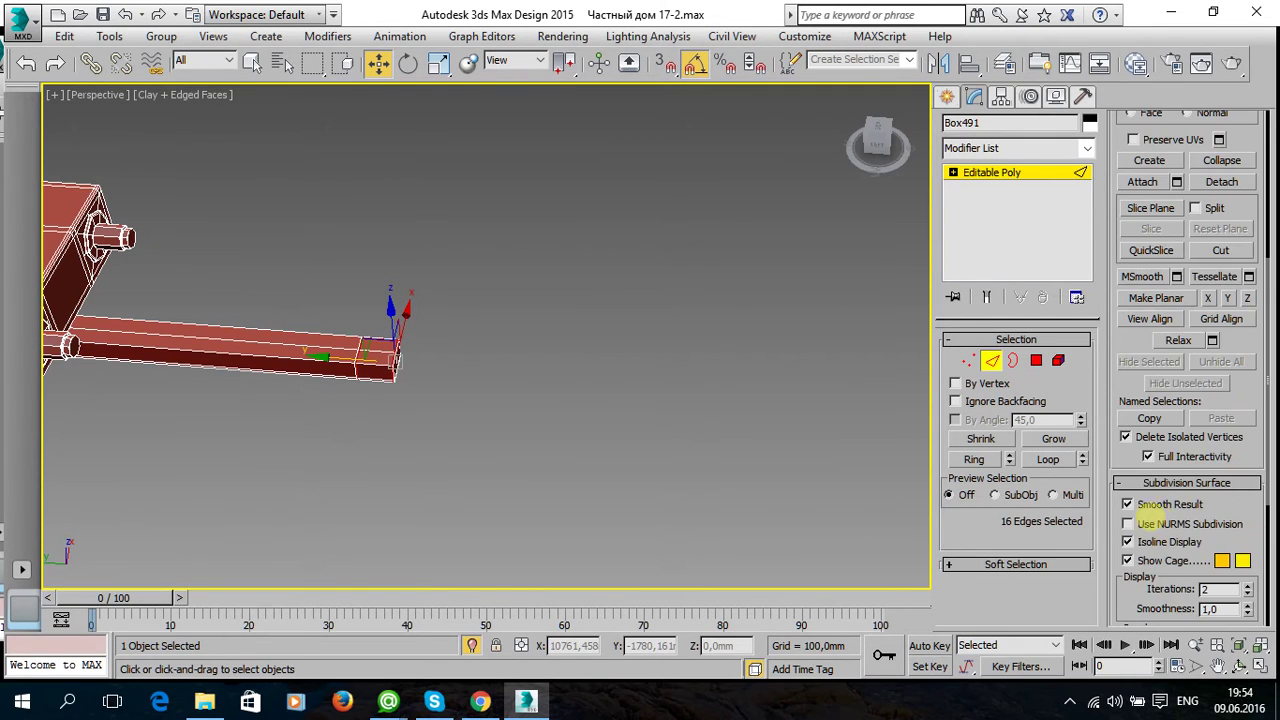
Orbit and zoom around the arm's tip to inspect the new edge loops.
mouse_move(683, 425)
alt+middle_down()
mouse_move(405, 356)
mouse_move(531, 463)
mouse_move(449, 377)
mouse_move(481, 347)
mouse_move(271, 380)
alt+middle_up()
scroll(271, 380, up, 3)
scroll(294, 366, up, 3)
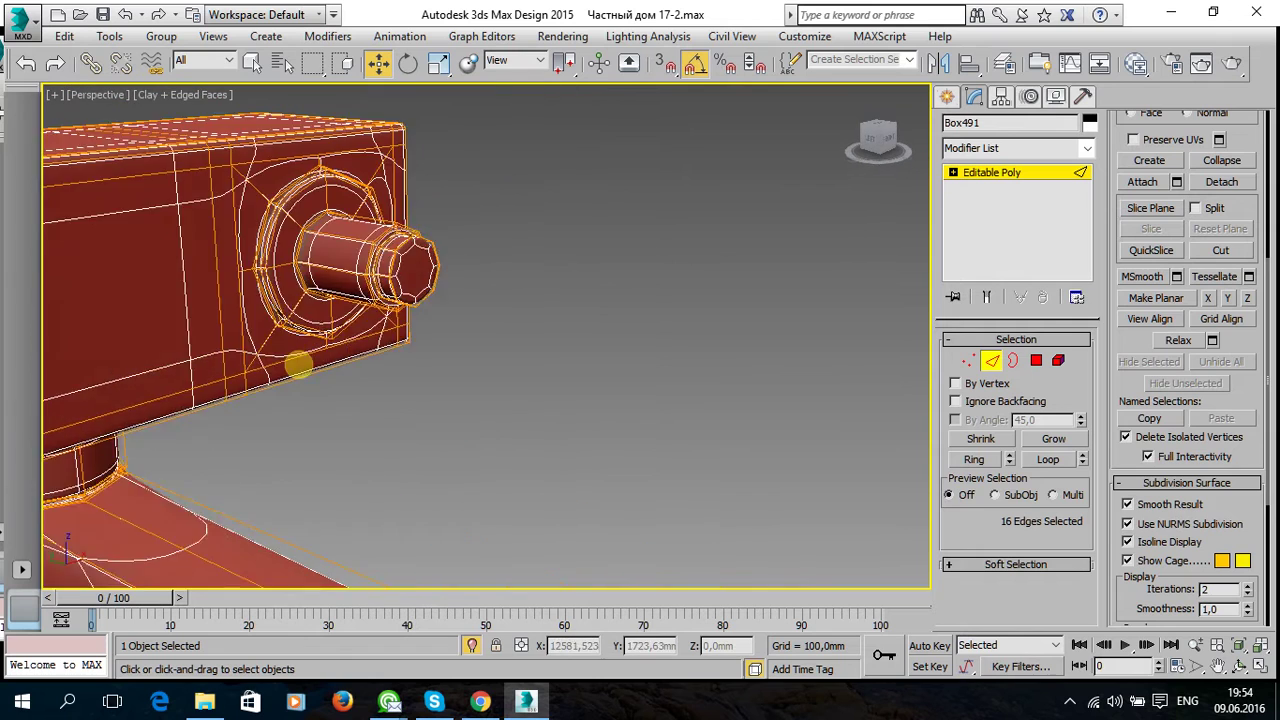
scroll(316, 397, up, 3)
scroll(316, 405, down, 5)
mouse_move(251, 400)
alt+middle_down()
mouse_move(606, 429)
mouse_move(177, 343)
alt+middle_up()
scroll(134, 316, up, 3)
scroll(134, 316, down, 3)
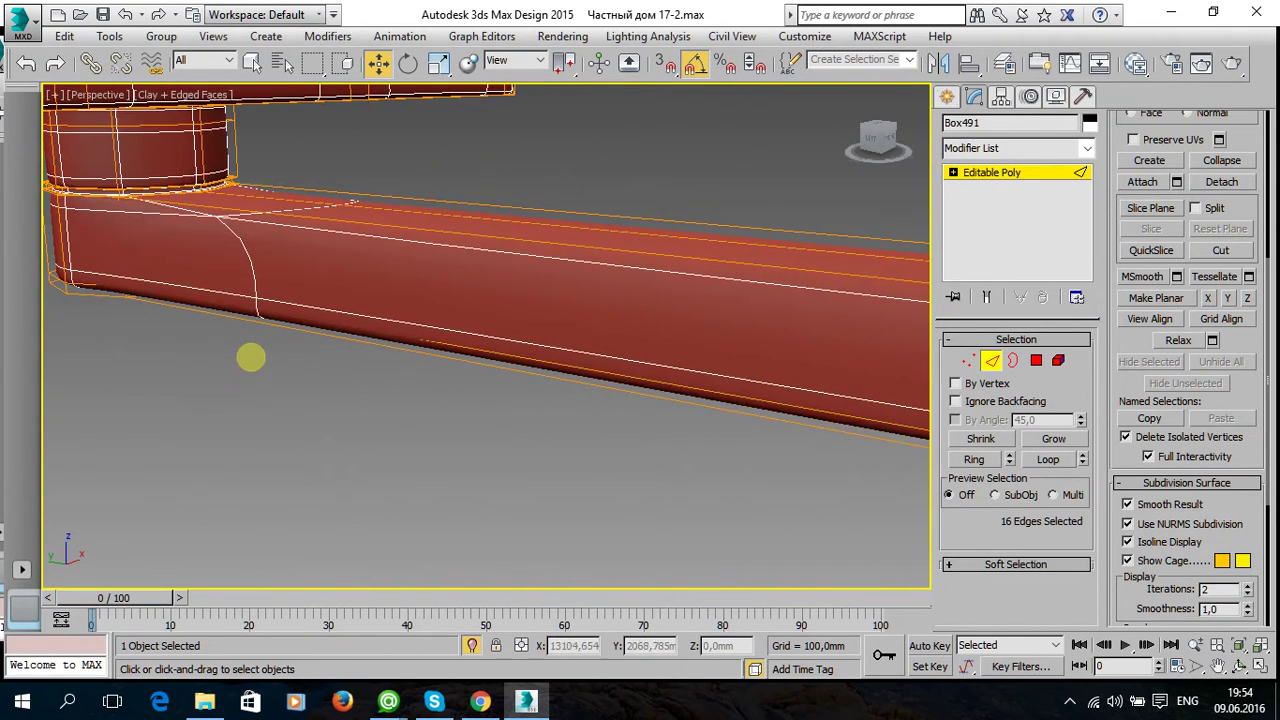
scroll(300, 375, up, 4)
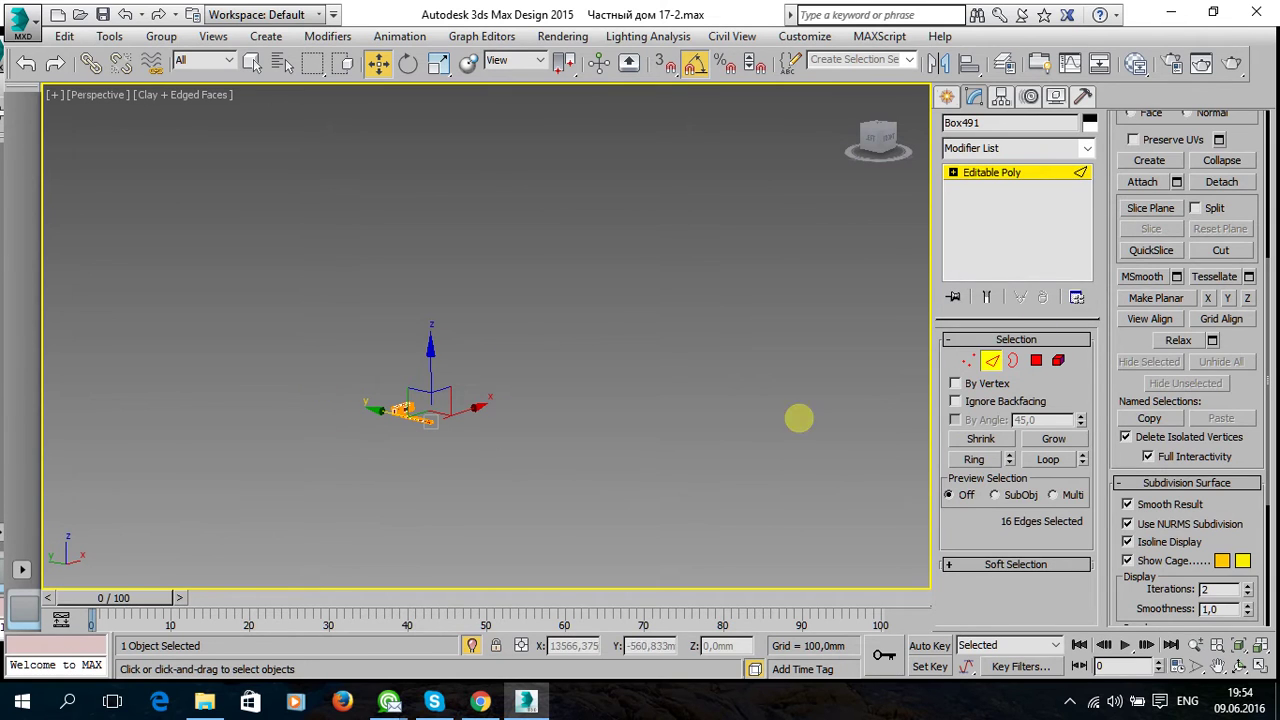
Exit Edge mode, reselect the whole bracket and zoom to fit it.
click(1030, 180)
click(500, 440)
drag(460, 448, 318, 352)
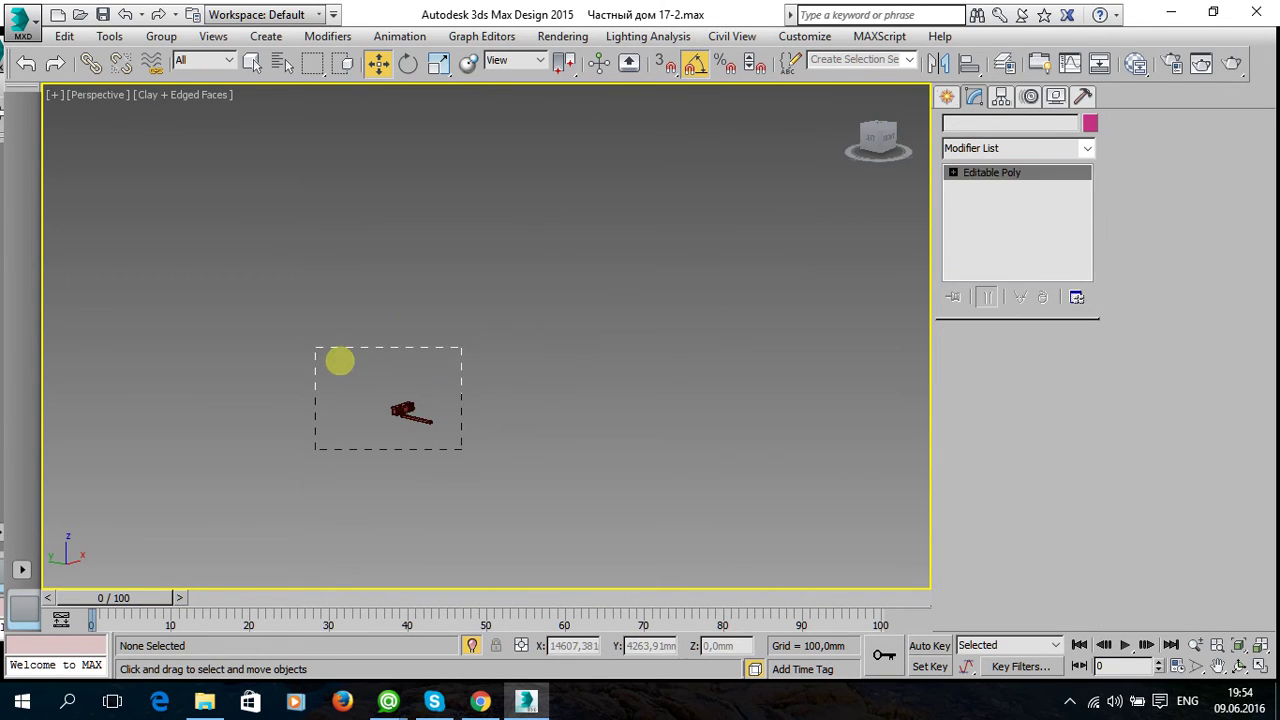
key(z)
scroll(349, 363, up, 1)
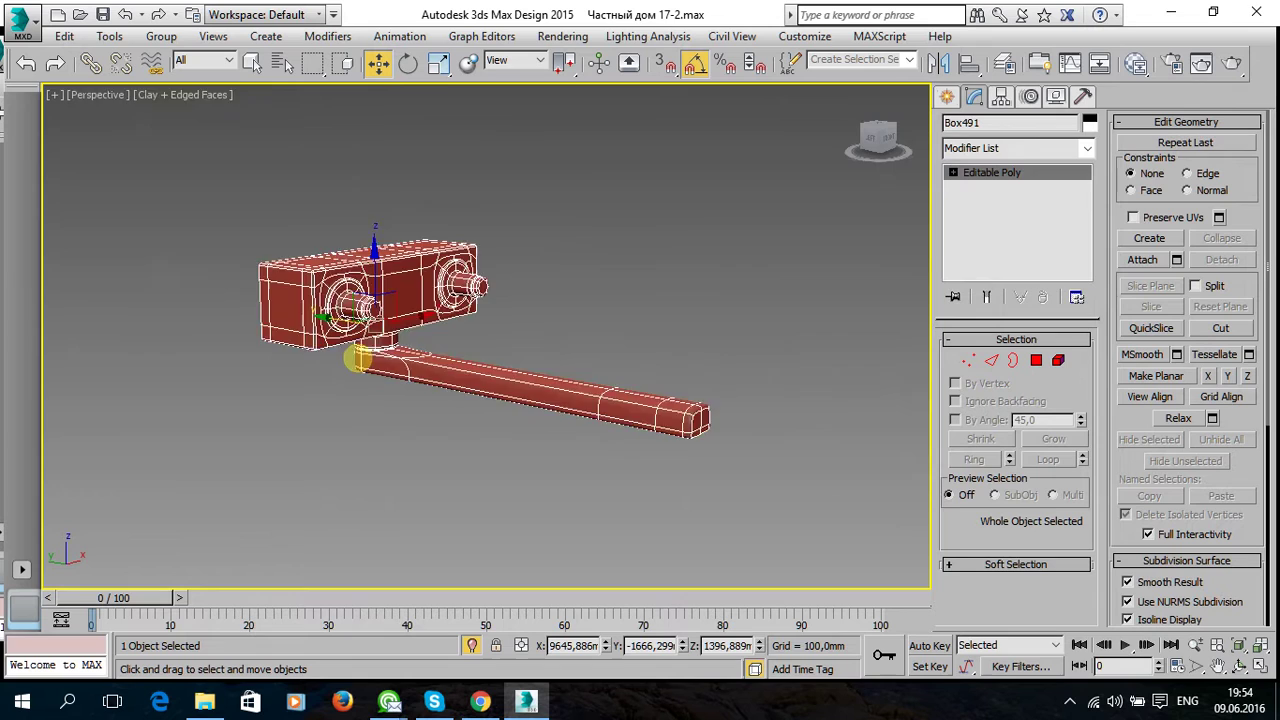
scroll(356, 358, up, 5)
Orbit and zoom to inspect the NURMS-smoothed head and arm from below.
alt+middle_drag(409, 382, 405, 398)
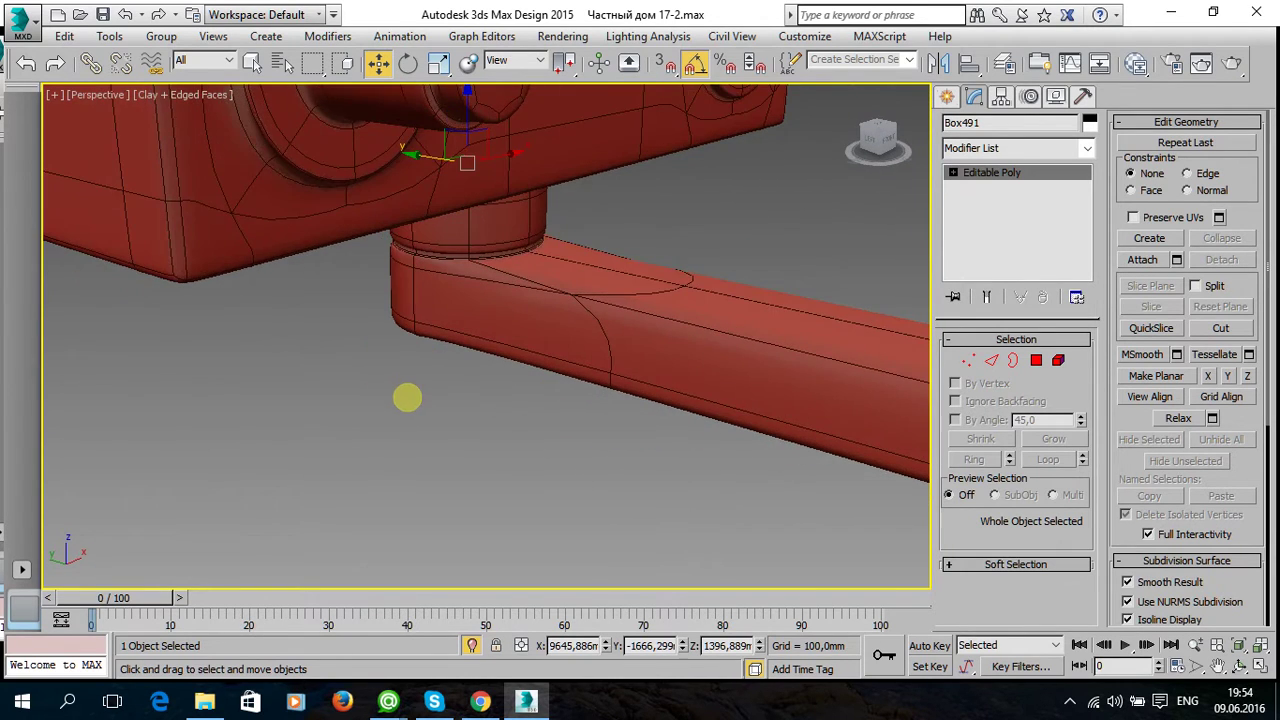
scroll(407, 397, up, 3)
scroll(477, 380, up, 3)
scroll(551, 360, up, 3)
scroll(574, 351, up, 3)
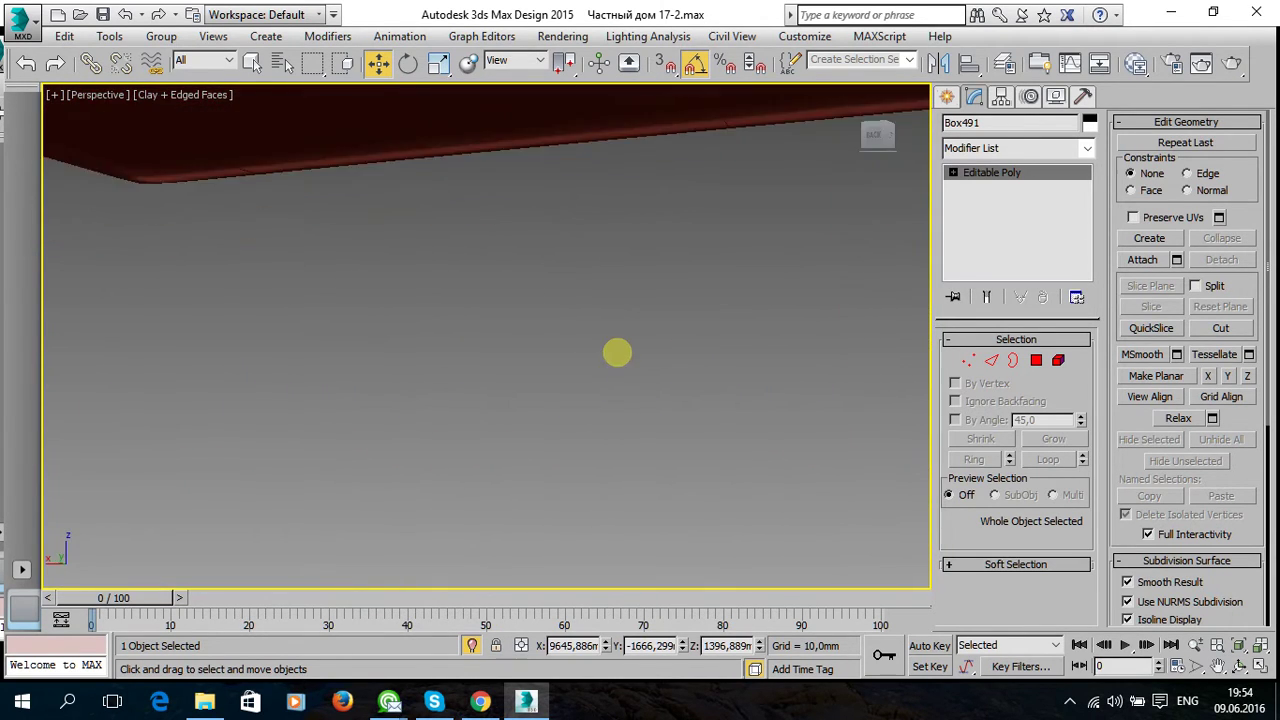
scroll(690, 366, down, 5)
scroll(826, 390, up, 3)
scroll(808, 398, down, 3)
scroll(594, 395, up, 4)
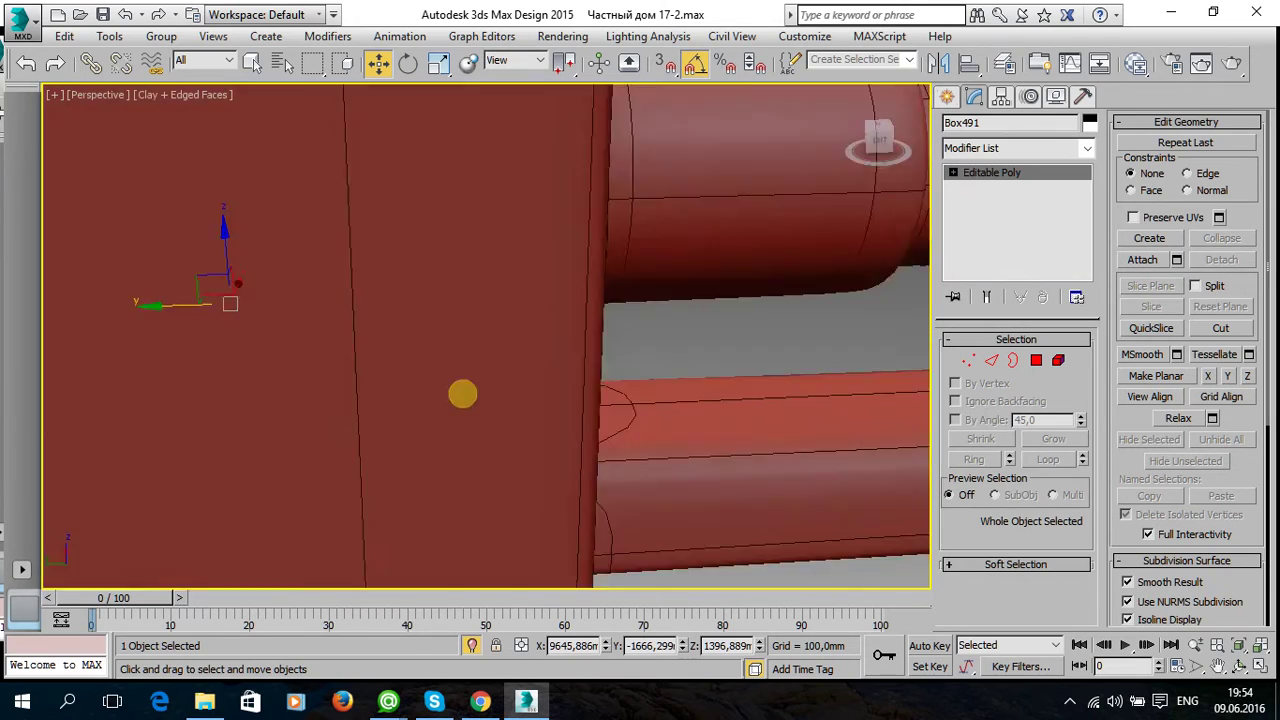
scroll(351, 391, down, 5)
alt+middle_drag(643, 363, 354, 371)
scroll(365, 373, up, 2)
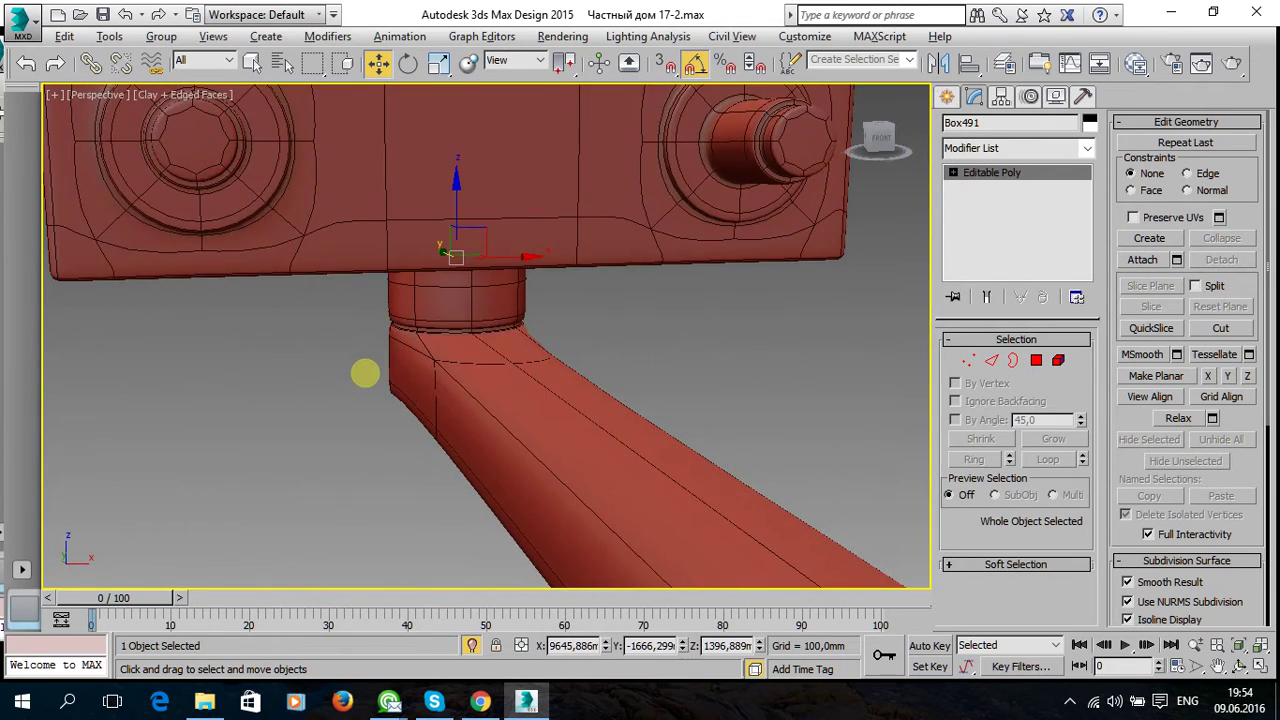
scroll(365, 373, down, 4)
mouse_move(463, 421)
alt+middle_down()
mouse_move(491, 340)
mouse_move(480, 320)
mouse_move(737, 331)
mouse_move(639, 330)
mouse_move(597, 449)
mouse_move(631, 383)
mouse_move(632, 267)
mouse_move(657, 292)
alt+middle_up()
In Polygon mode, select the two end faces at the arm tip.
click(1036, 360)
click(573, 211)
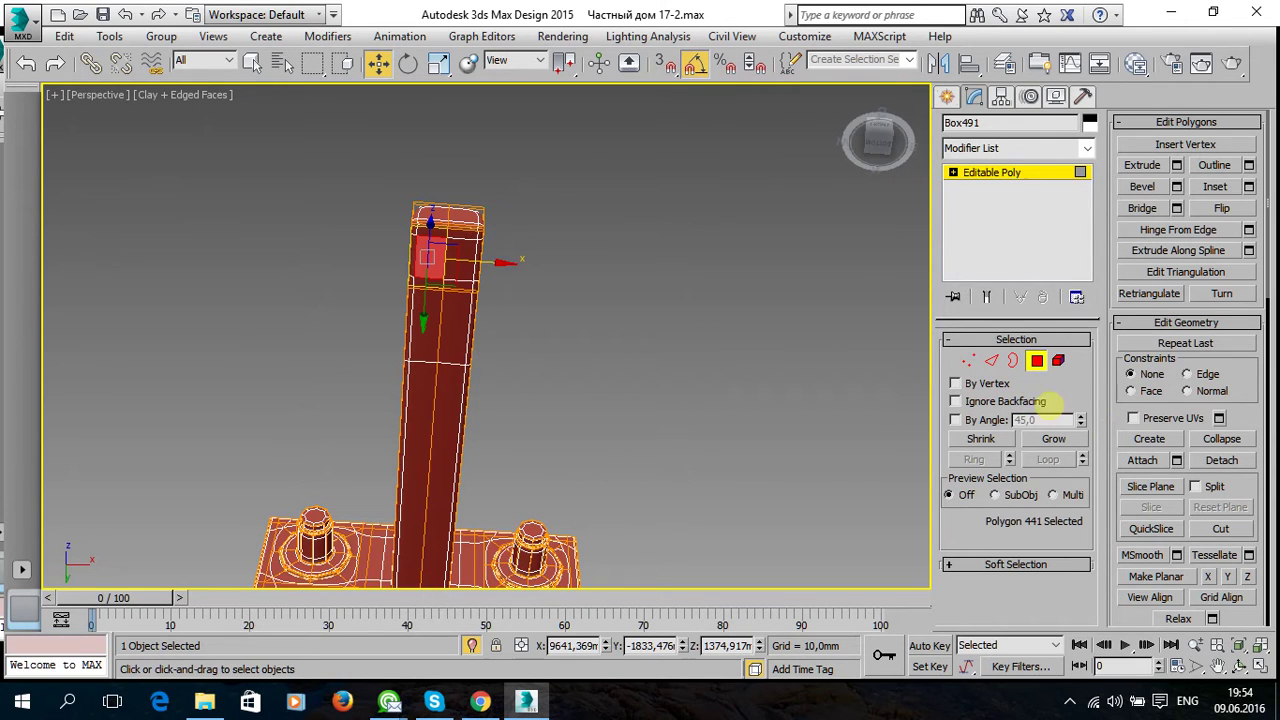
scroll(1249, 480, down, 2)
scroll(1245, 510, down, 3)
scroll(1230, 525, down, 3)
scroll(1229, 523, down, 2)
scroll(1228, 521, down, 1)
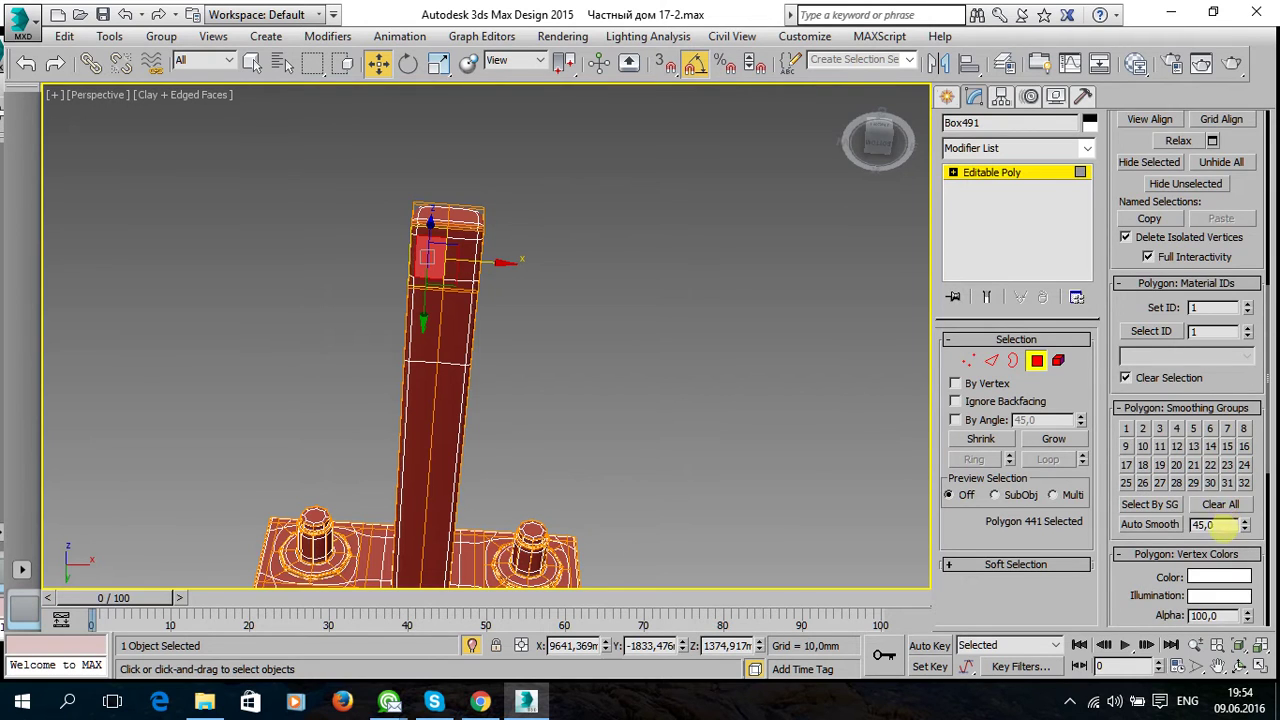
scroll(1215, 525, down, 2)
scroll(1185, 520, down, 1)
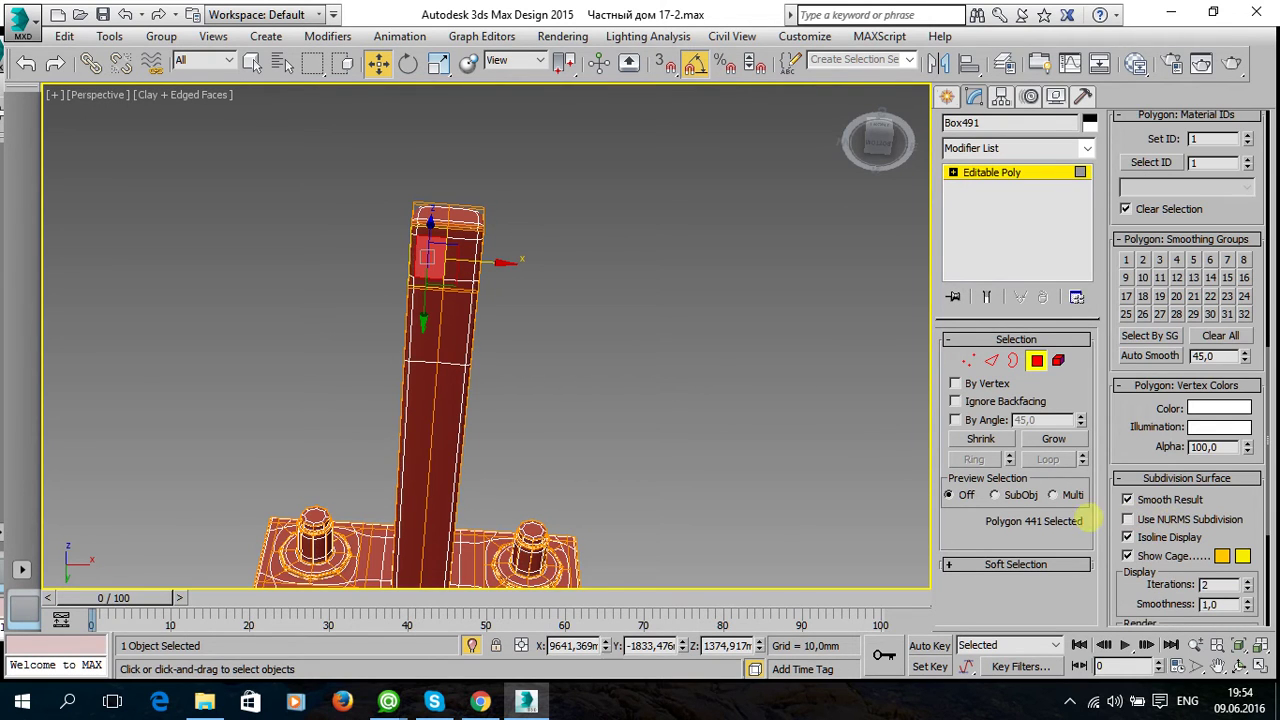
middle_drag(508, 306, 522, 305)
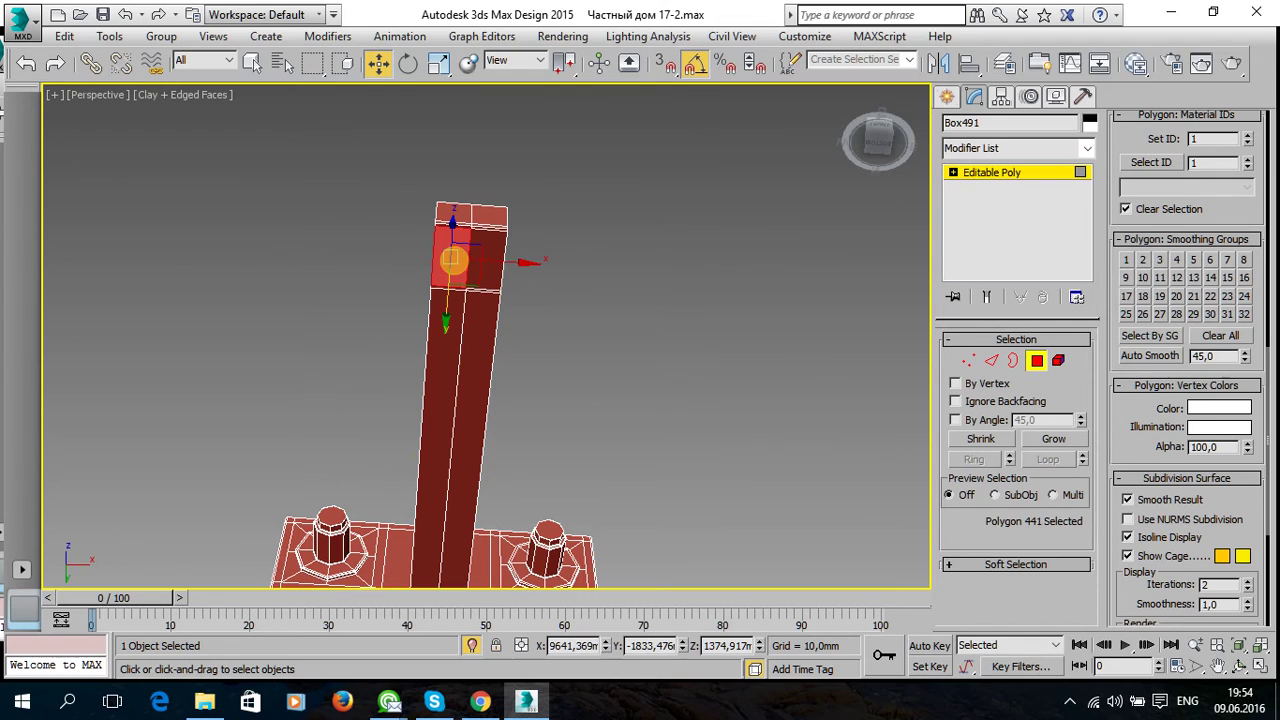
ctrl+click(486, 260)
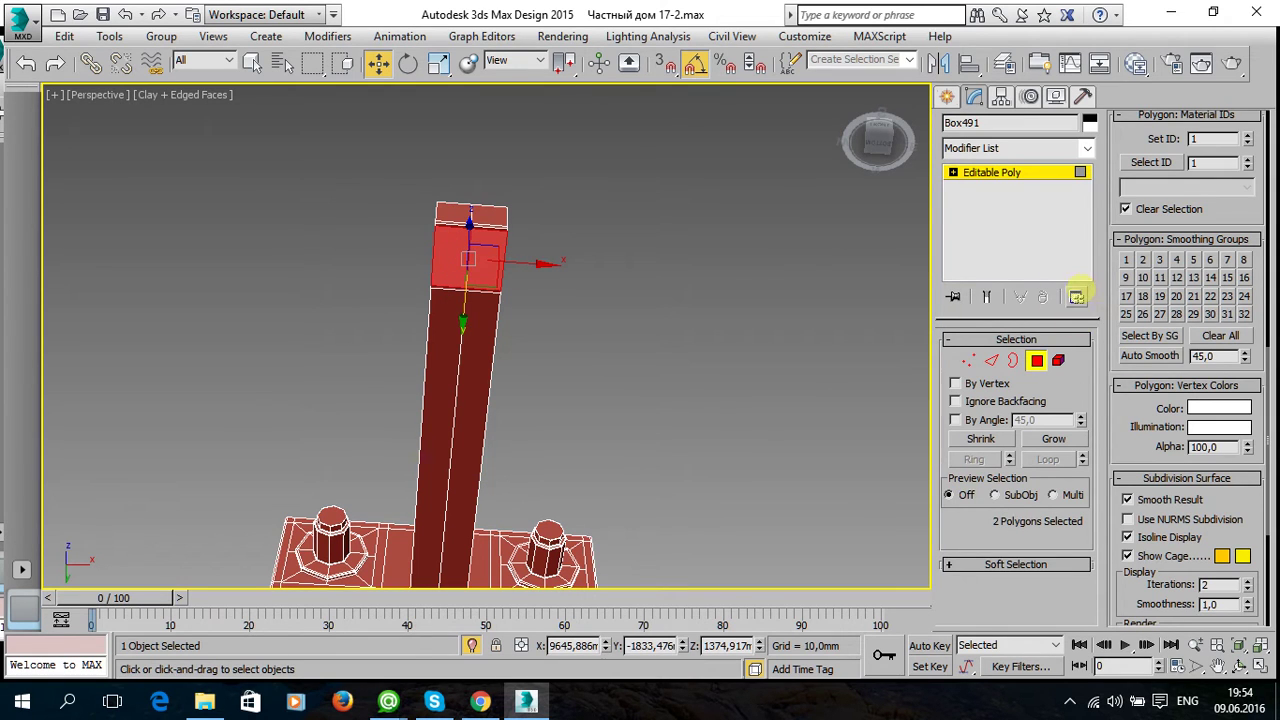
scroll(1237, 309, up, 2)
scroll(1232, 295, up, 1)
scroll(1229, 280, up, 4)
scroll(1226, 285, up, 5)
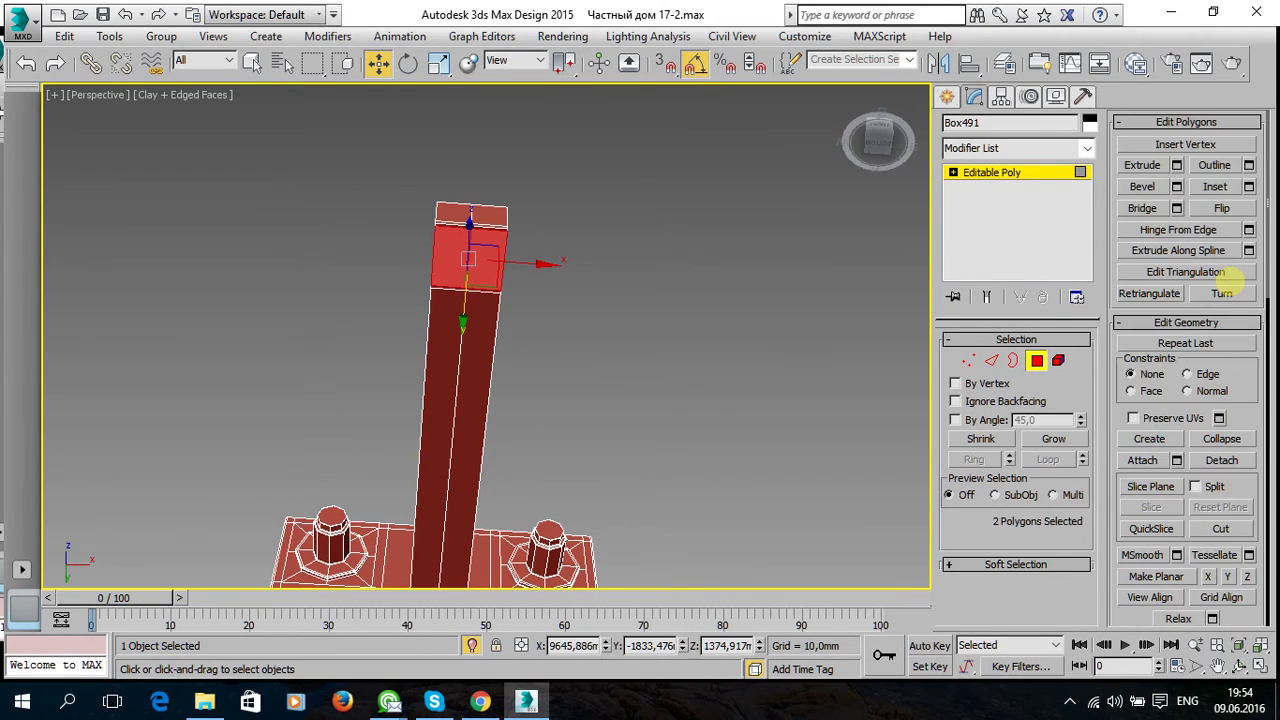
Inset the two faces by about 0.825 mm, leaving a thin border ring.
click(1249, 186)
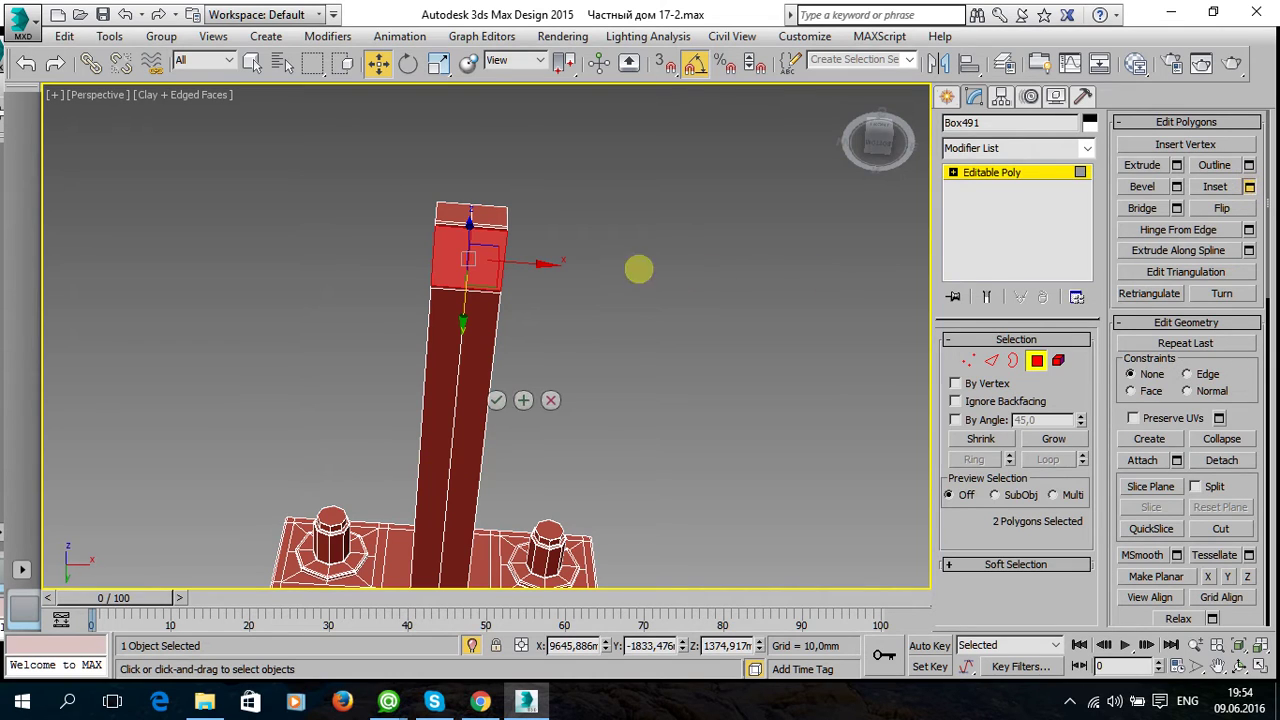
key(z)
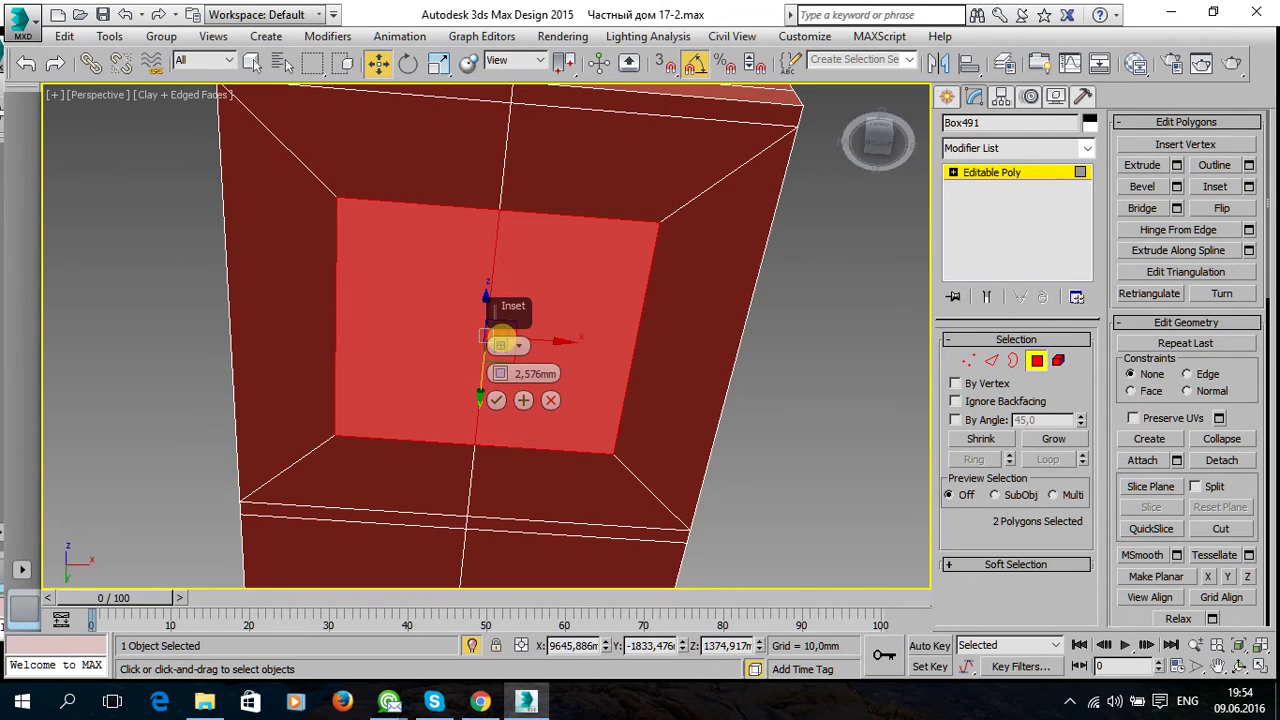
drag(498, 374, 498, 374)
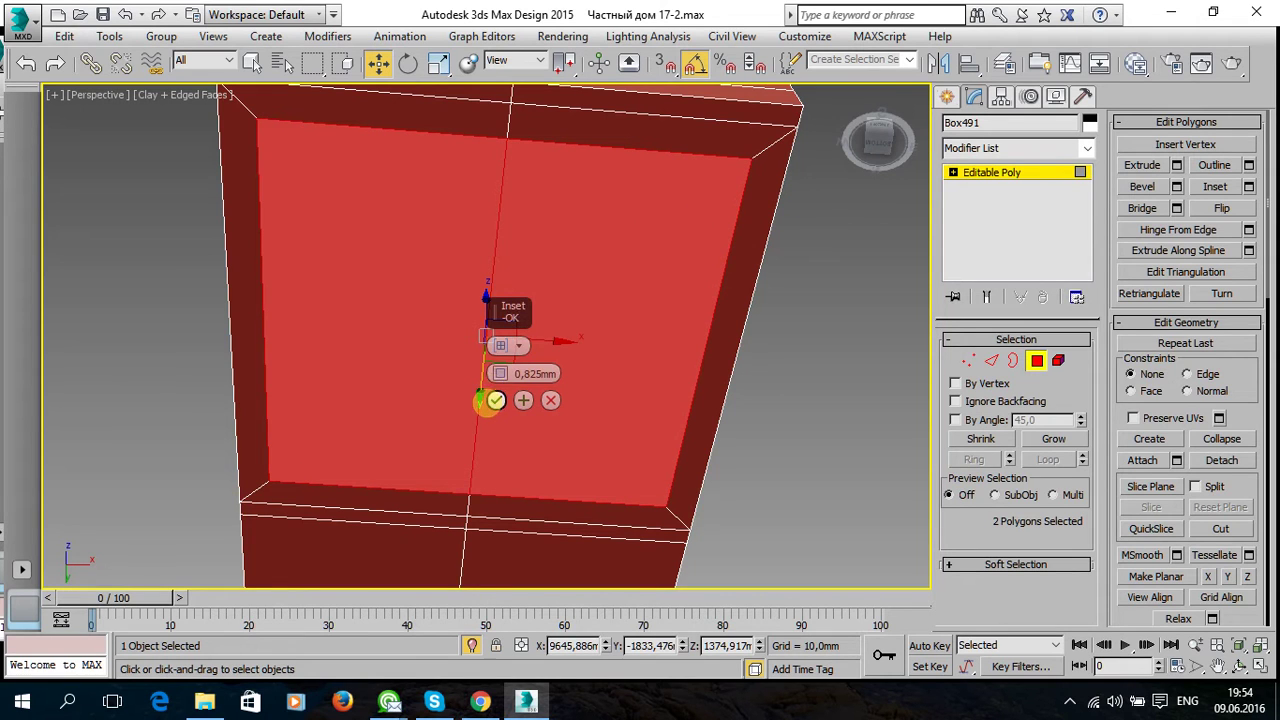
click(496, 400)
click(858, 405)
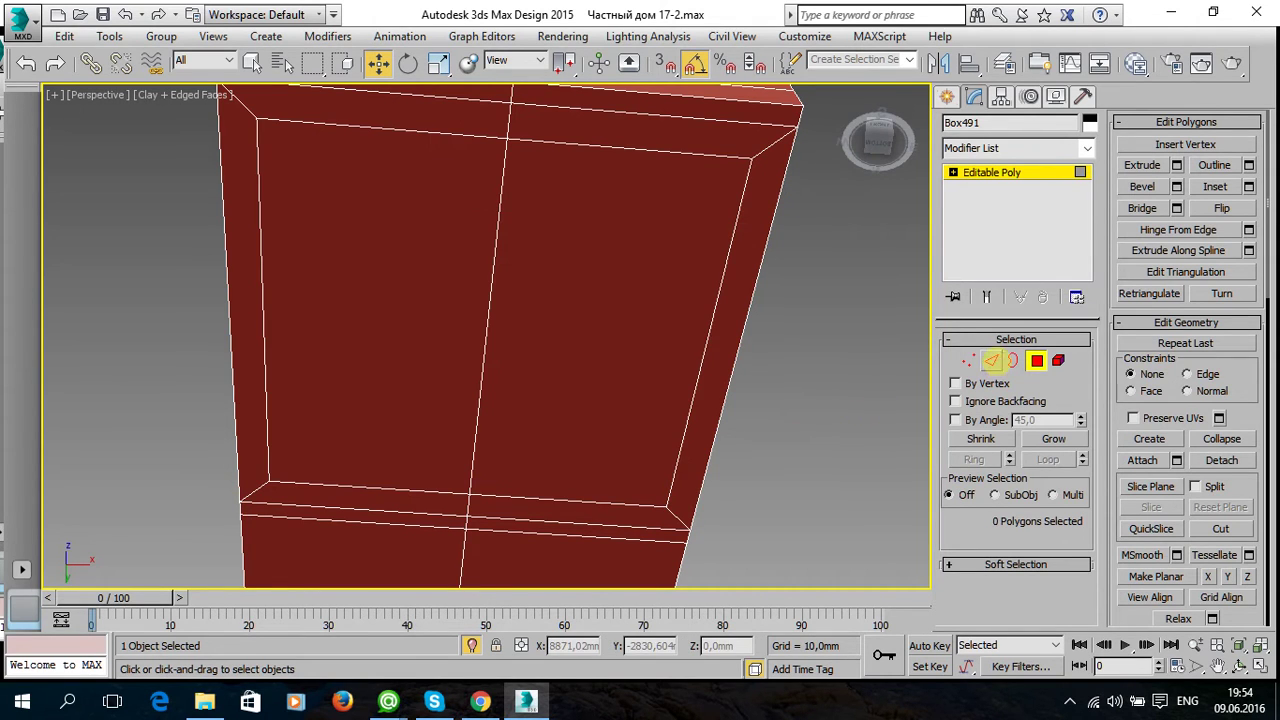
click(991, 361)
Connect three vertical edges with a crossing edge across the post's top.
double_click(700, 357)
click(557, 345)
click(700, 347)
ctrl+click(492, 326)
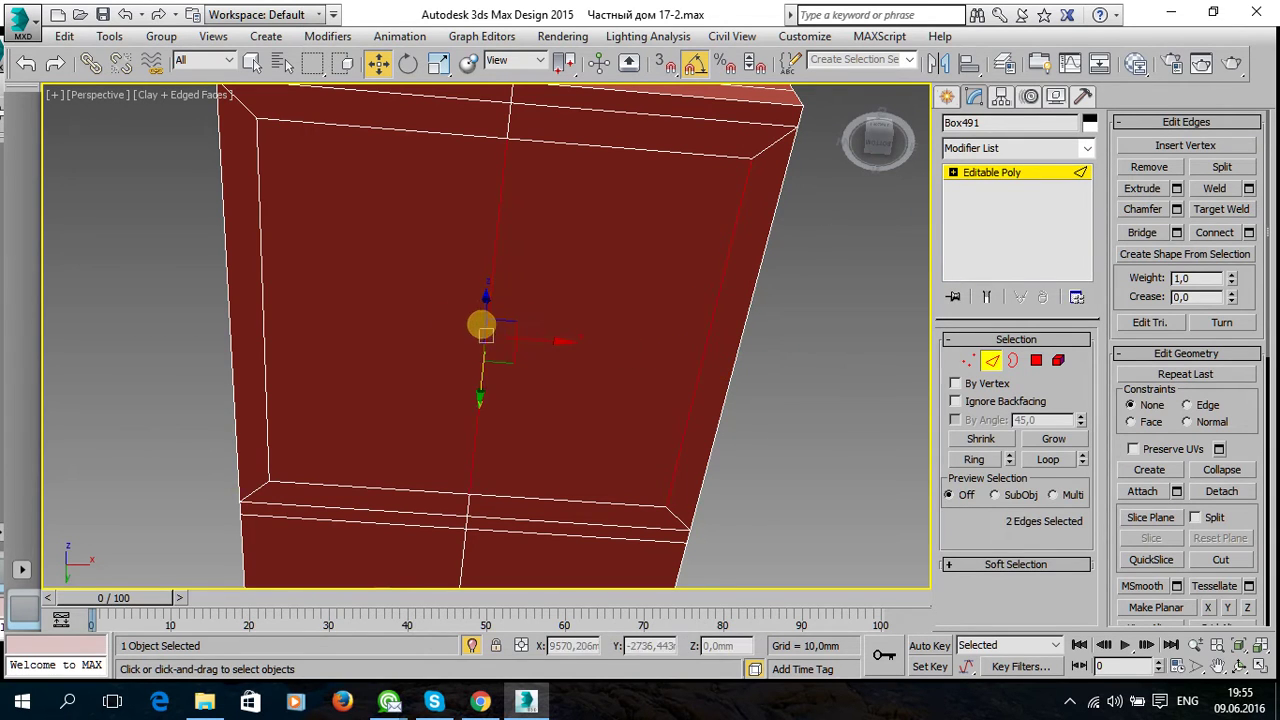
ctrl+click(262, 305)
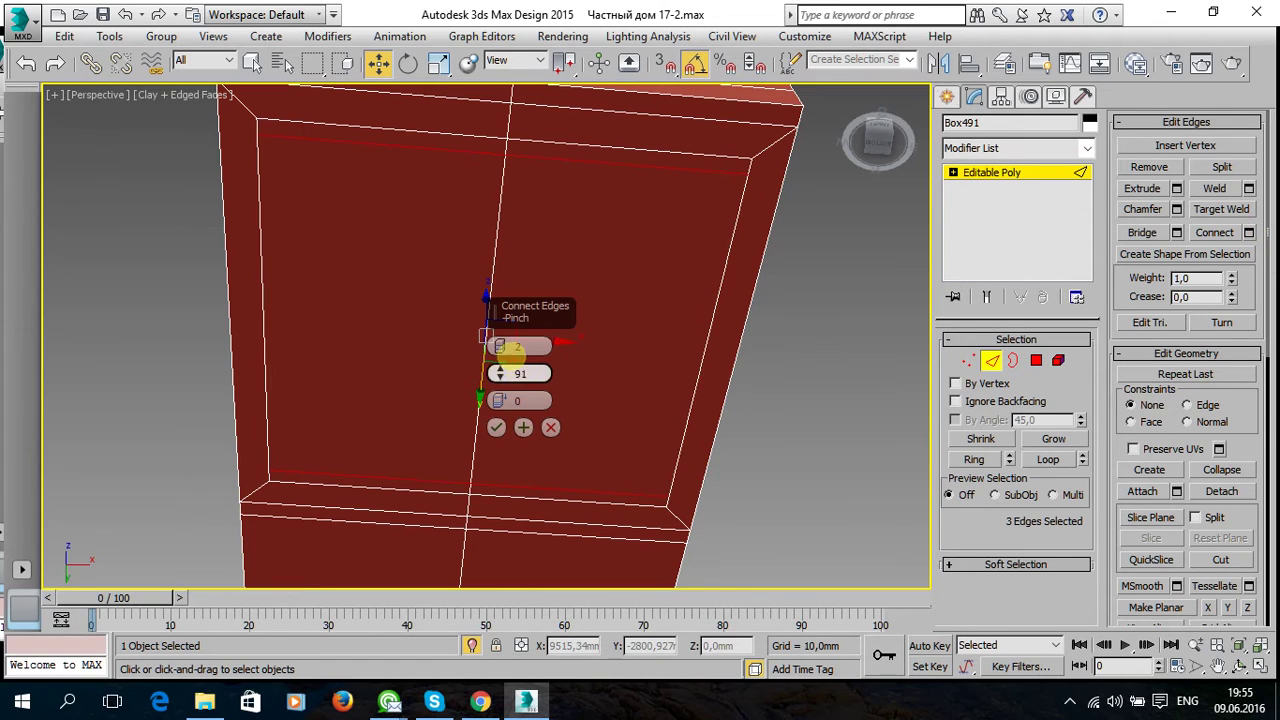
click(496, 427)
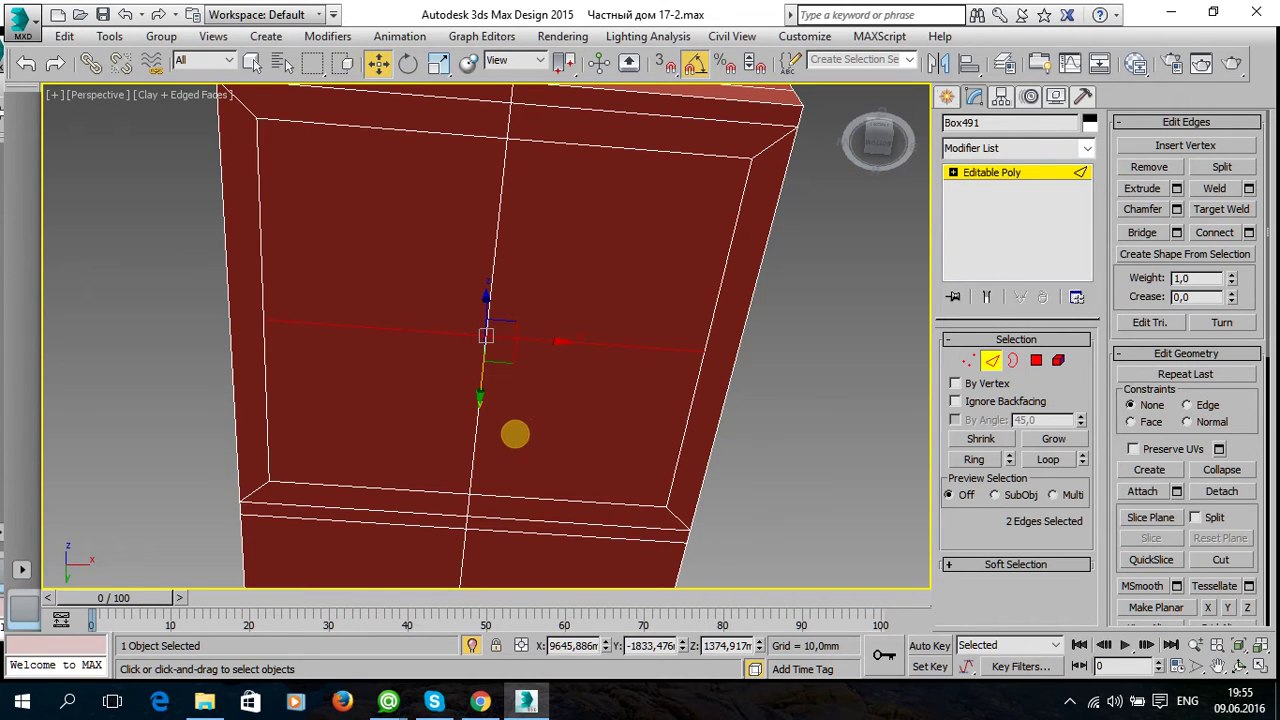
Cut diagonal edges through the central vertex, then select that centre vertex.
click(966, 361)
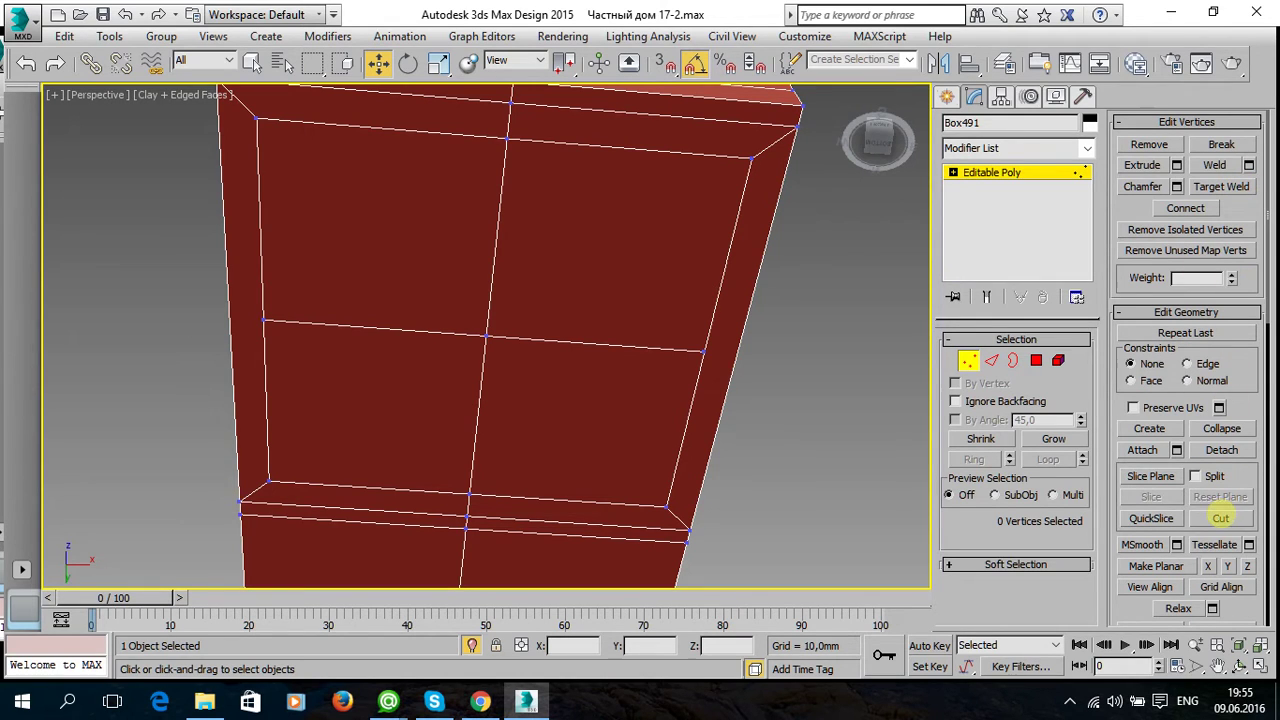
click(1220, 517)
click(270, 478)
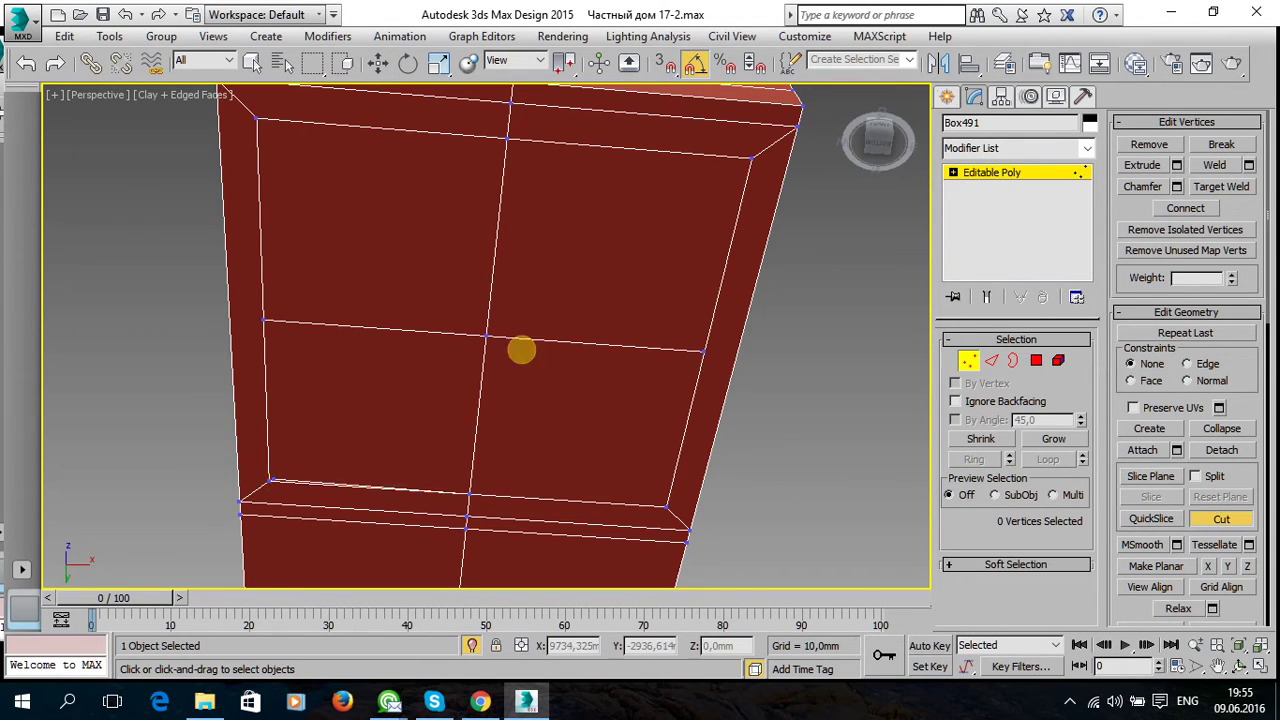
click(749, 159)
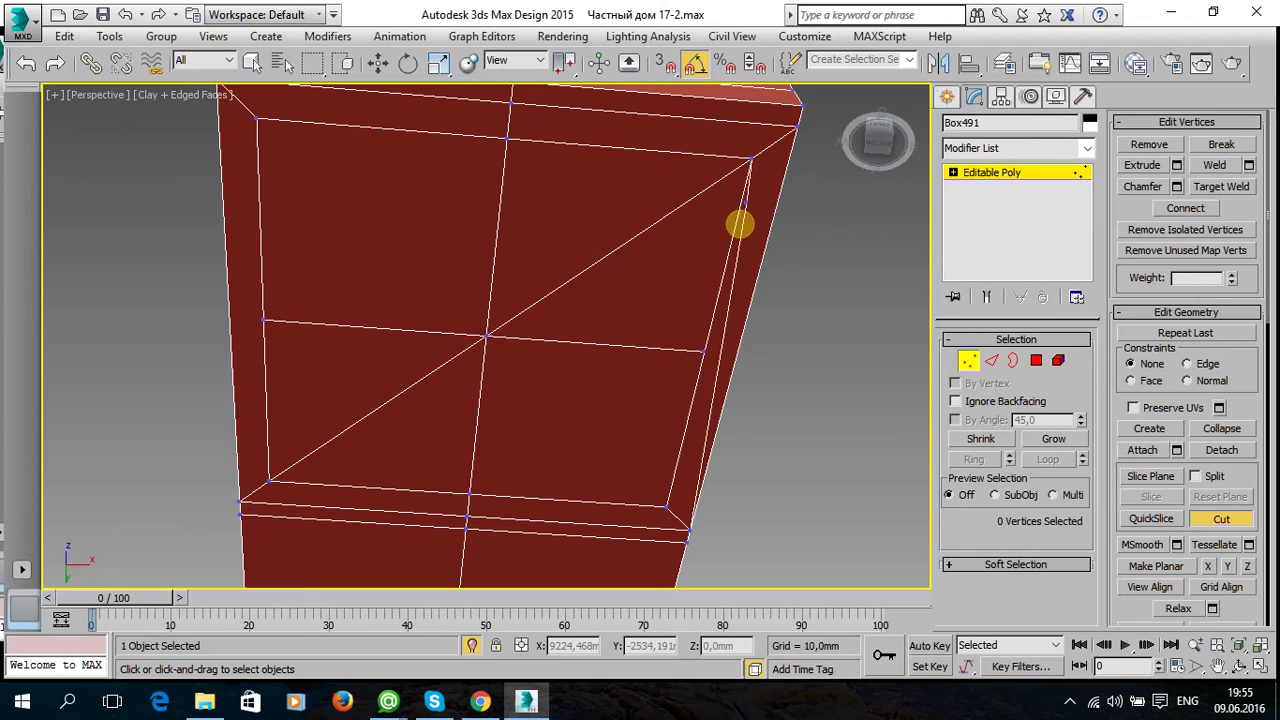
click(666, 506)
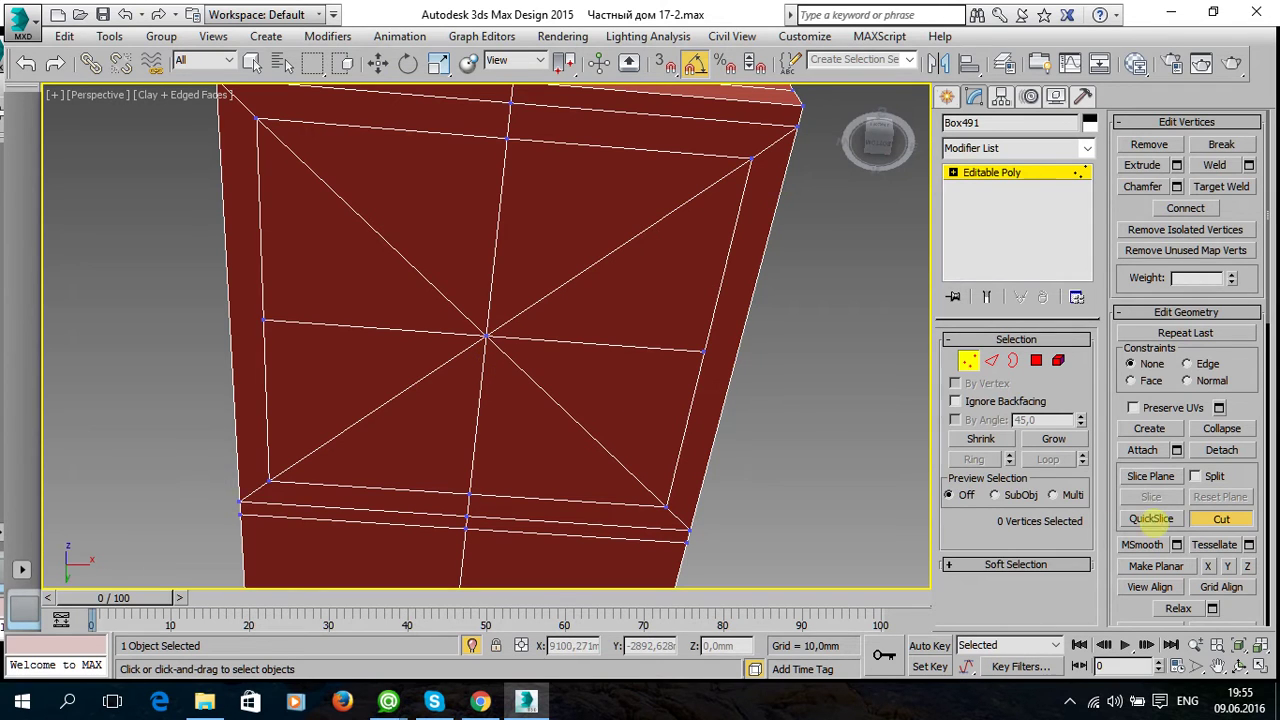
key(w)
key(F3)
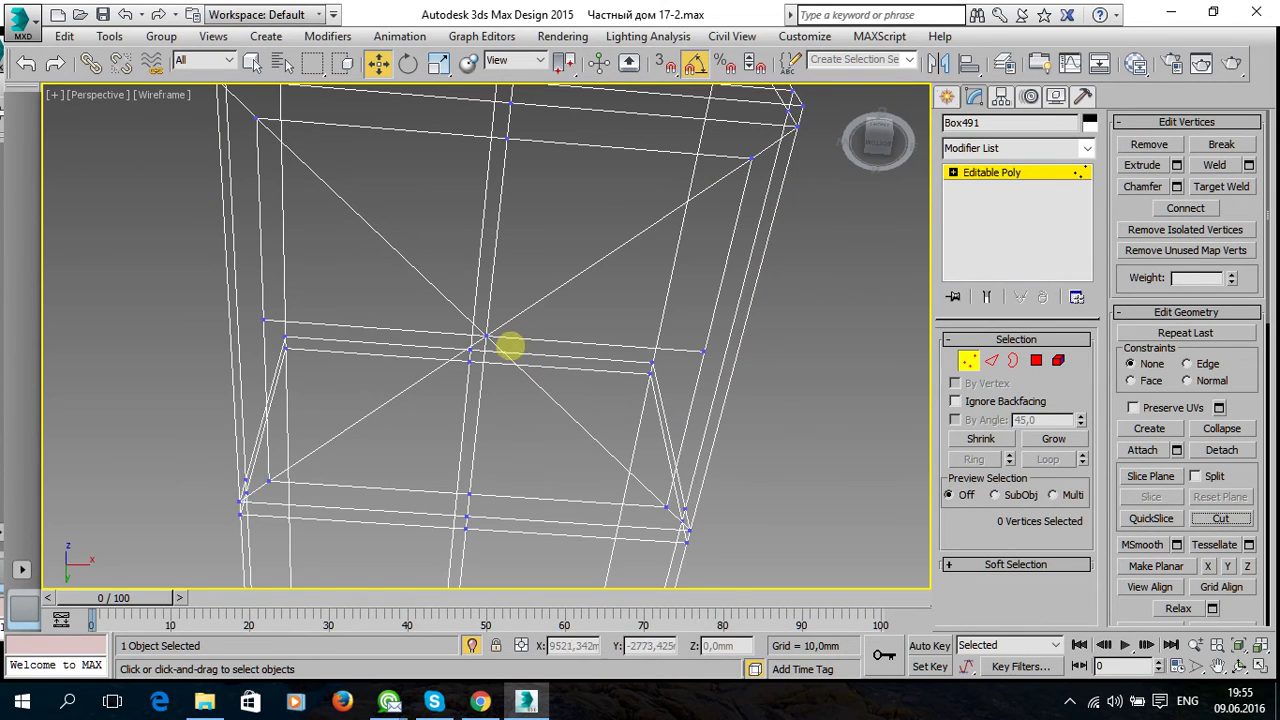
click(483, 333)
key(F3)
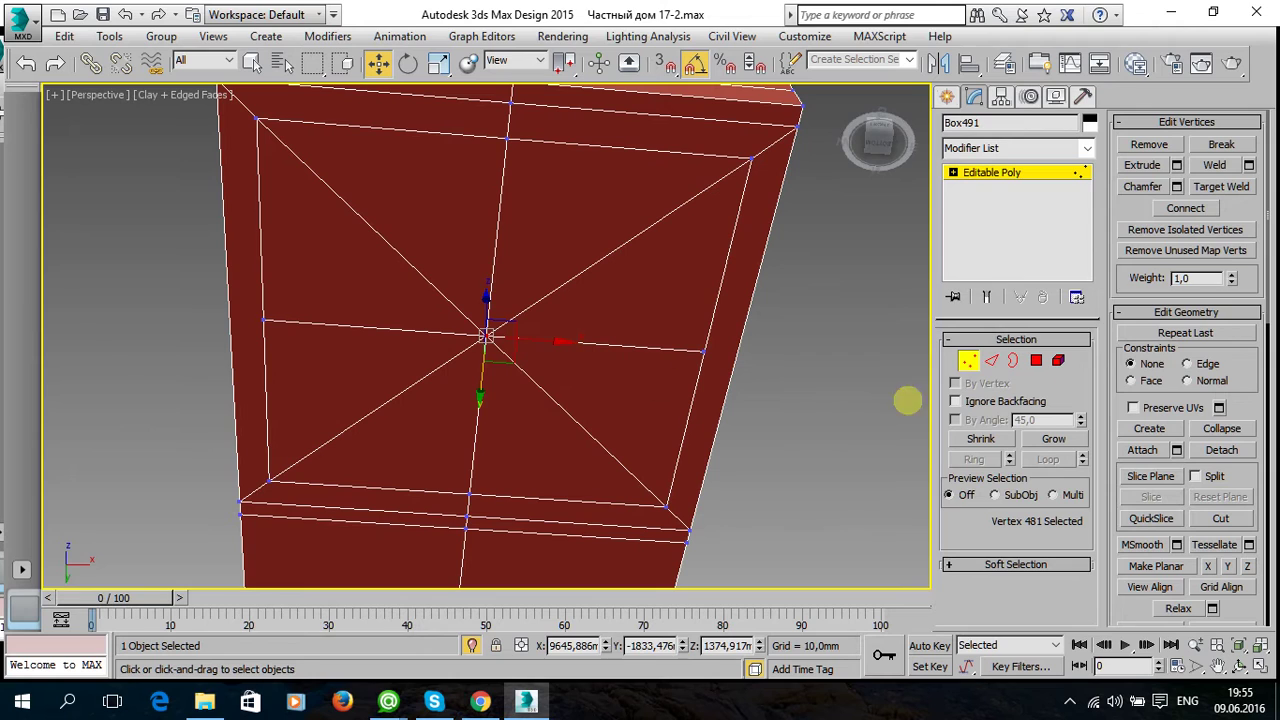
Reselect and nudge the central vertex, cancelling two early chamfer attempts.
click(1176, 186)
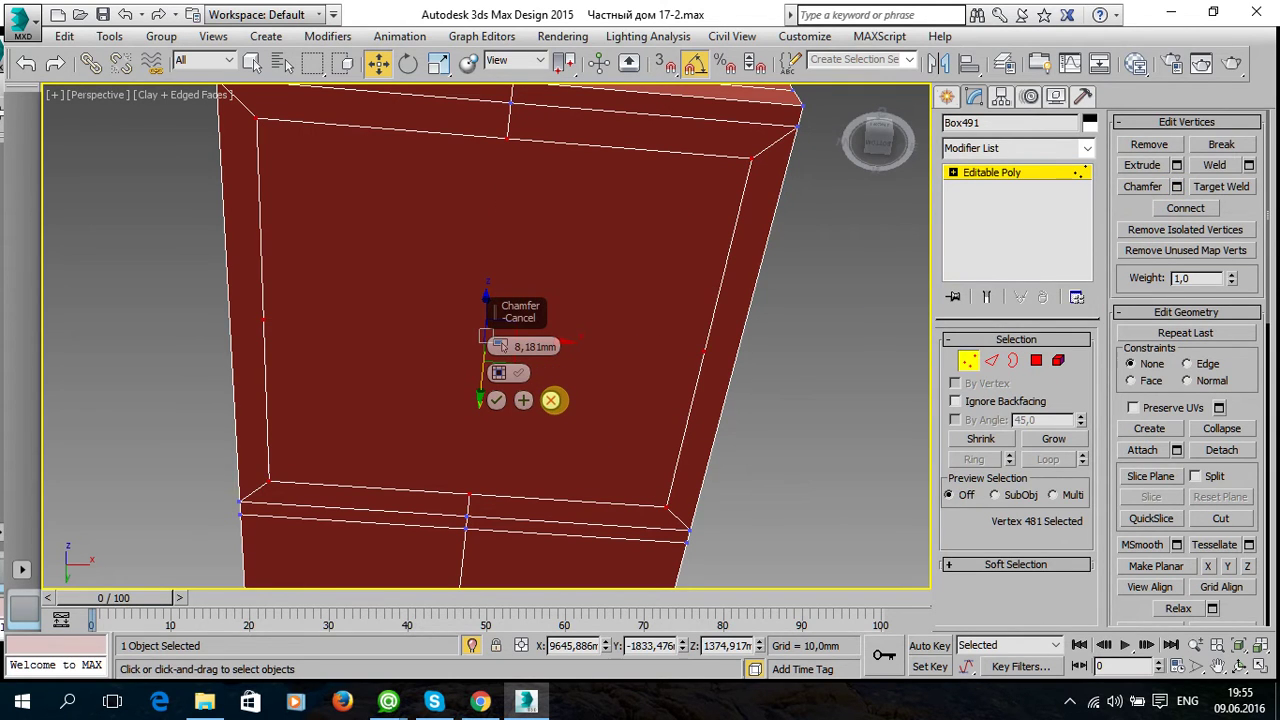
click(551, 400)
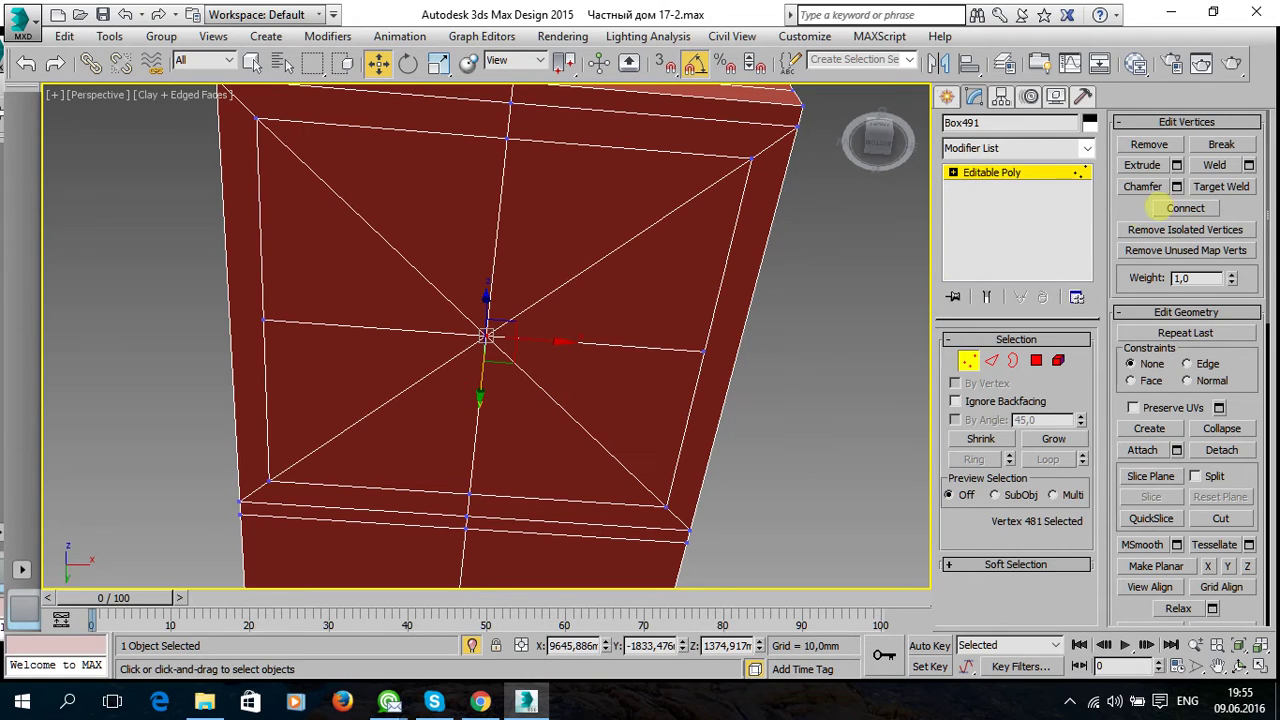
click(508, 339)
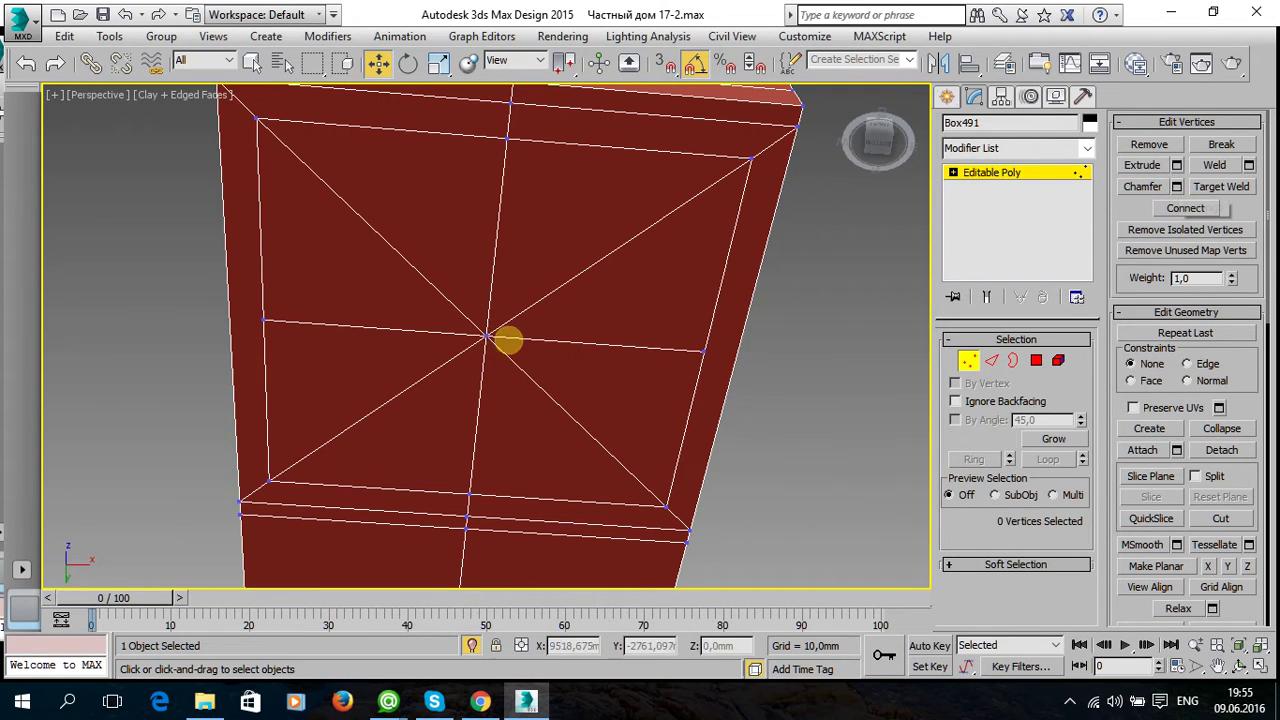
click(486, 335)
mouse_move(510, 328)
mouse_down()
mouse_move(452, 326)
mouse_move(488, 335)
mouse_up()
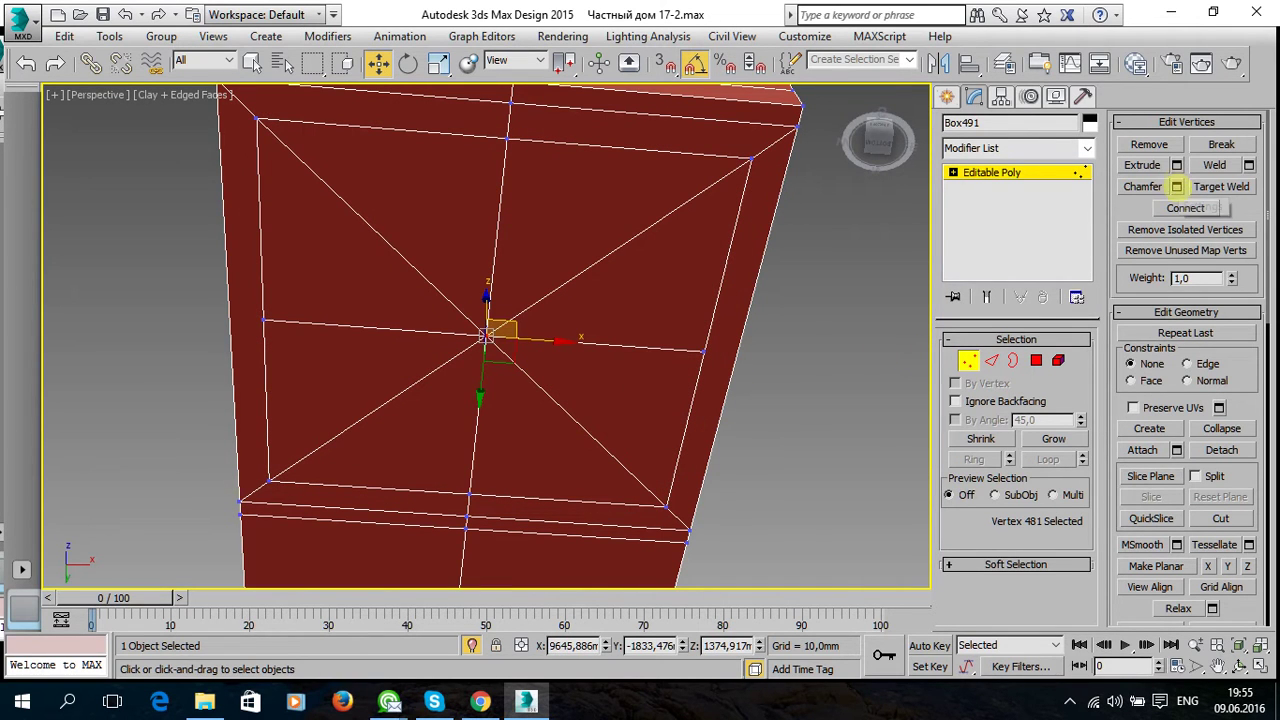
key(ctrl+shift+c)
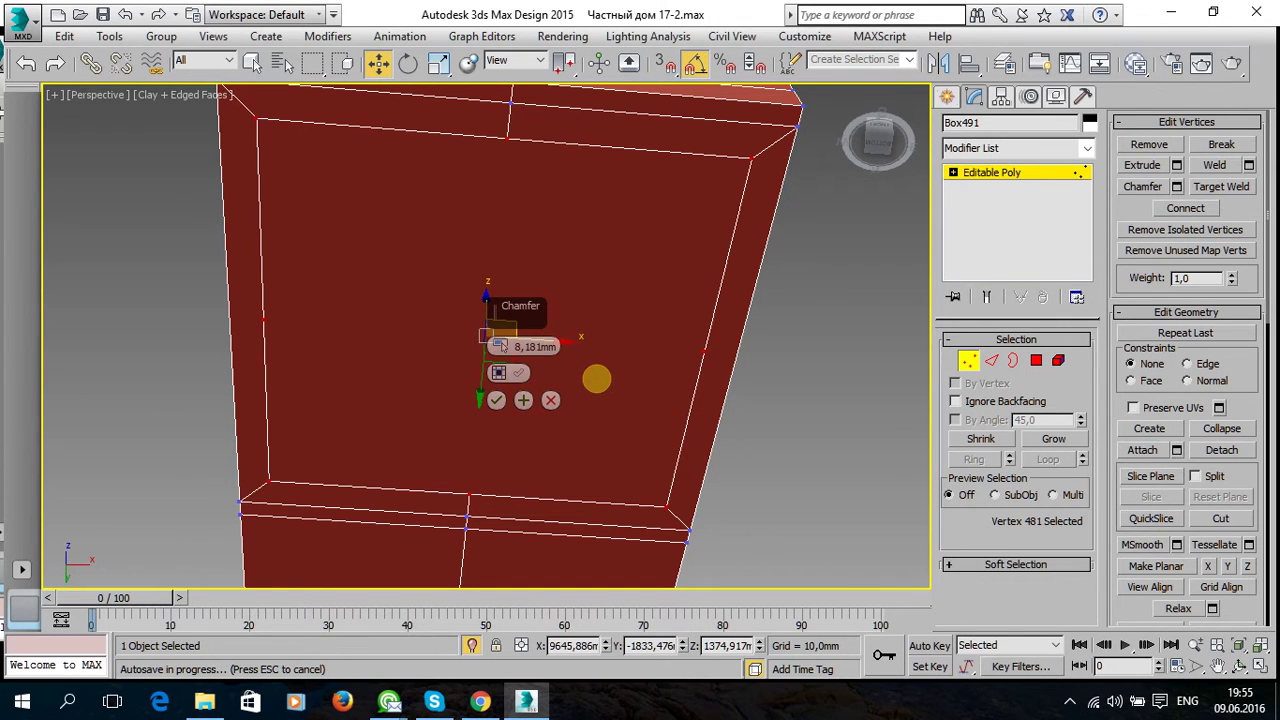
key(Escape)
key(Escape)
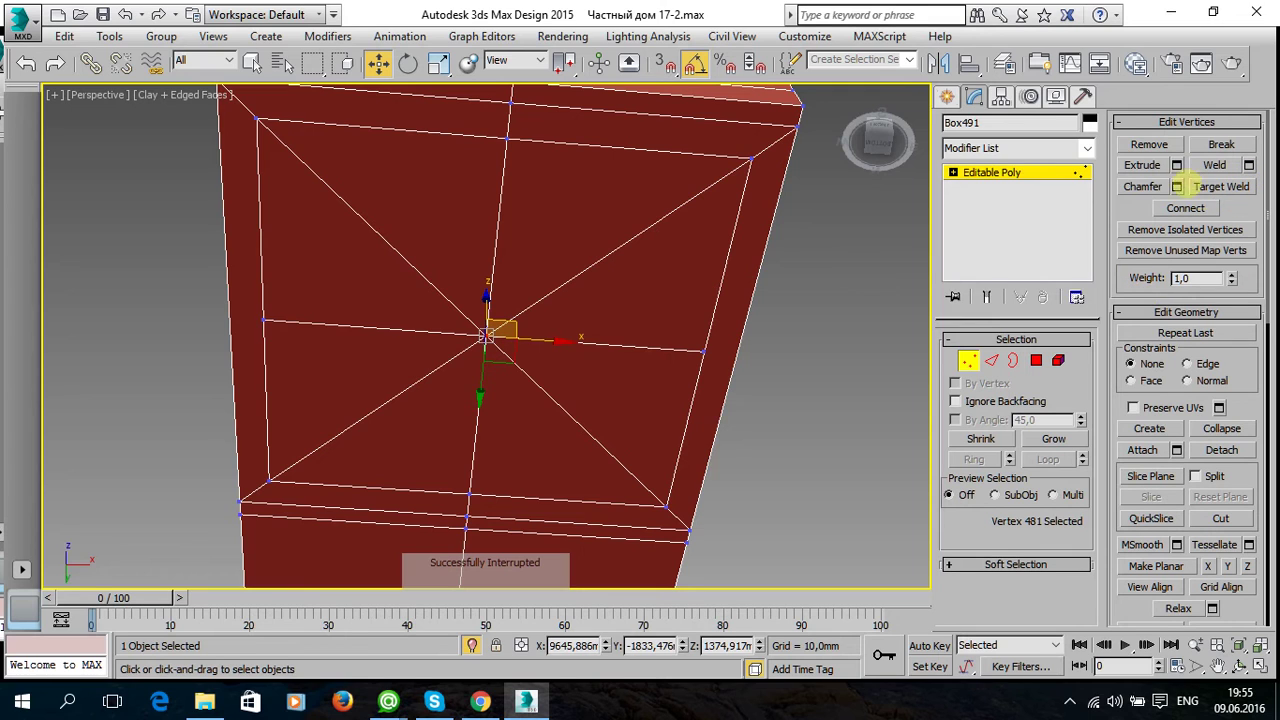
Chamfer the central vertex by 4.853 mm into an octagon.
scroll(1236, 240, down, 1)
scroll(1212, 278, up, 1)
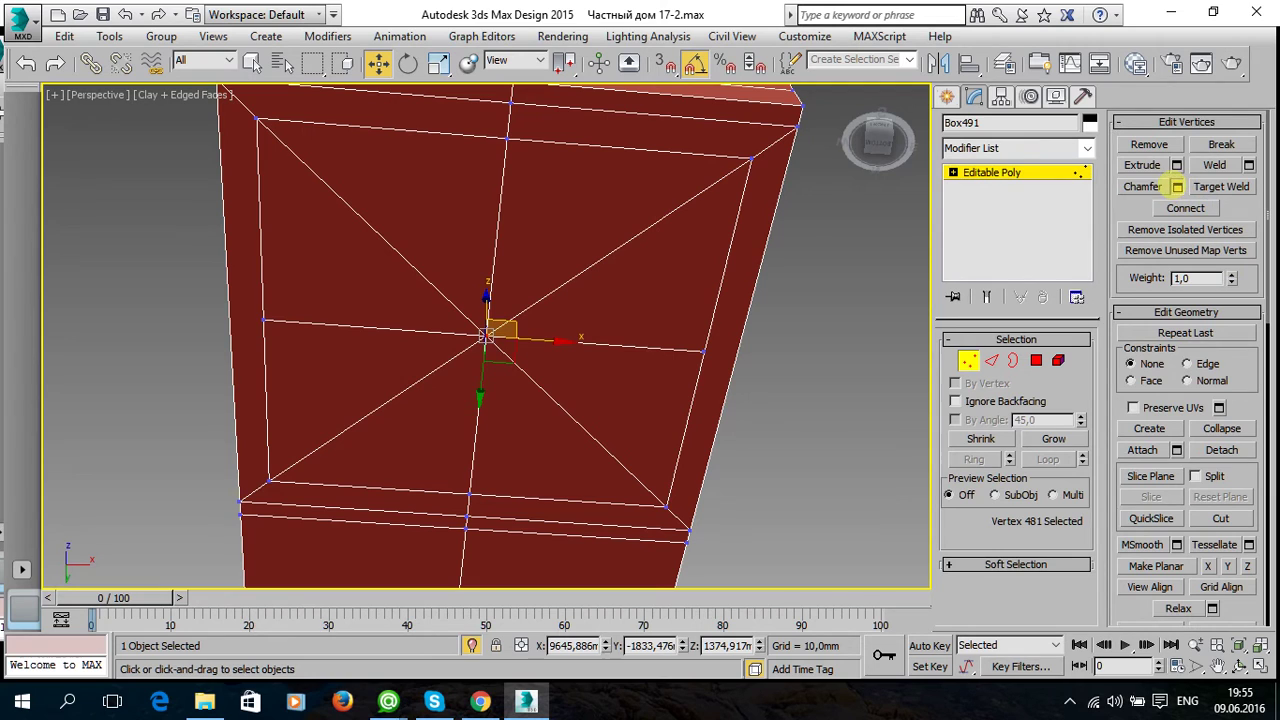
click(1177, 186)
drag(500, 346, 485, 467)
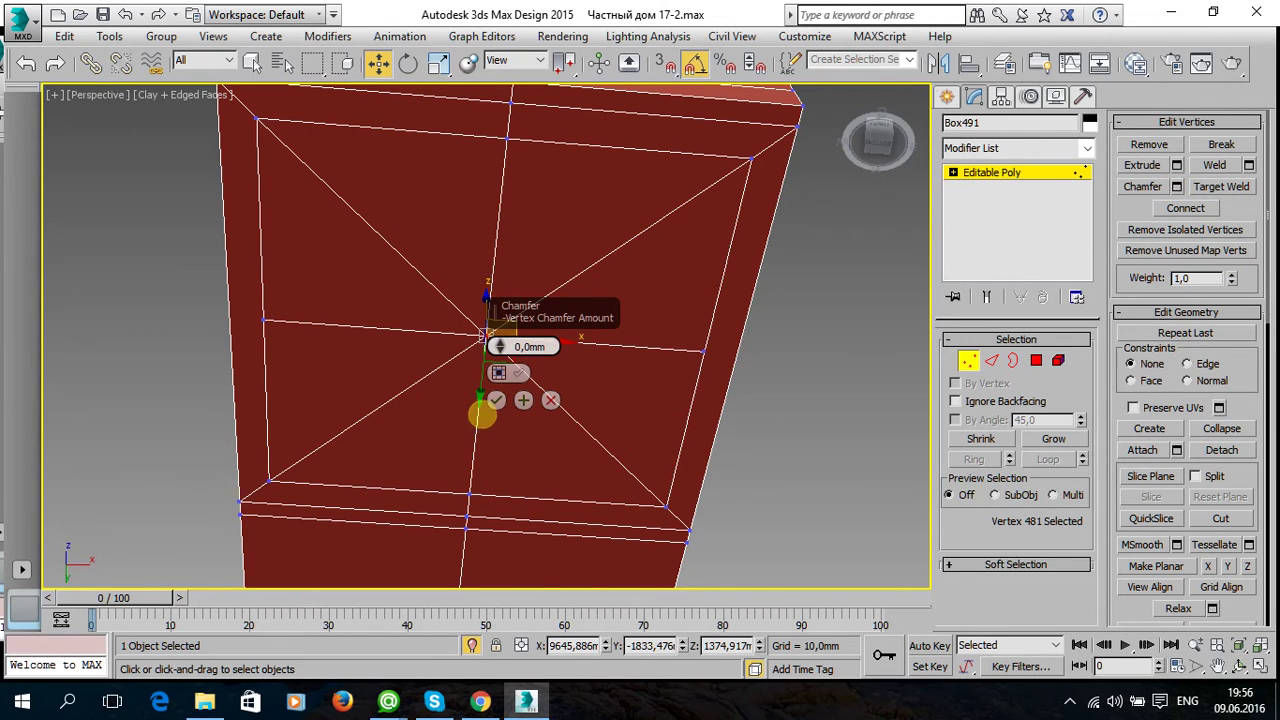
drag(496, 390, 497, 355)
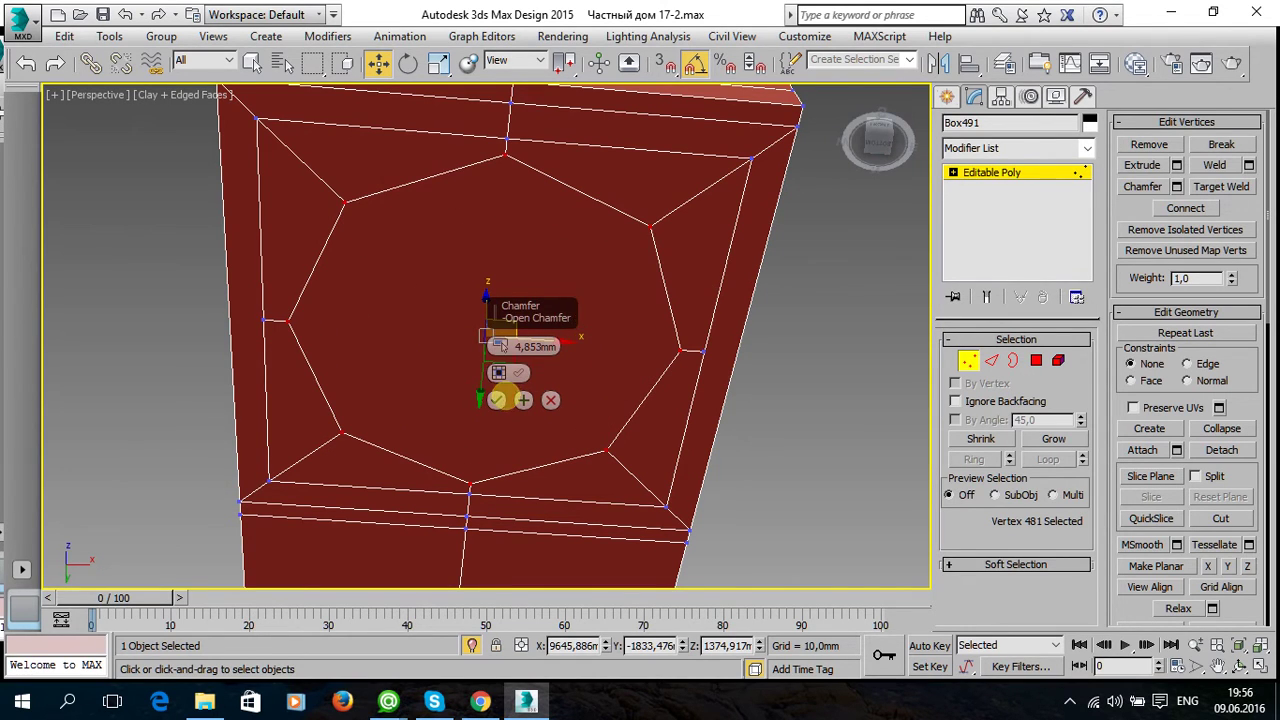
click(497, 400)
Delete the octagon face to open a hole and select an edge of its border.
click(1035, 360)
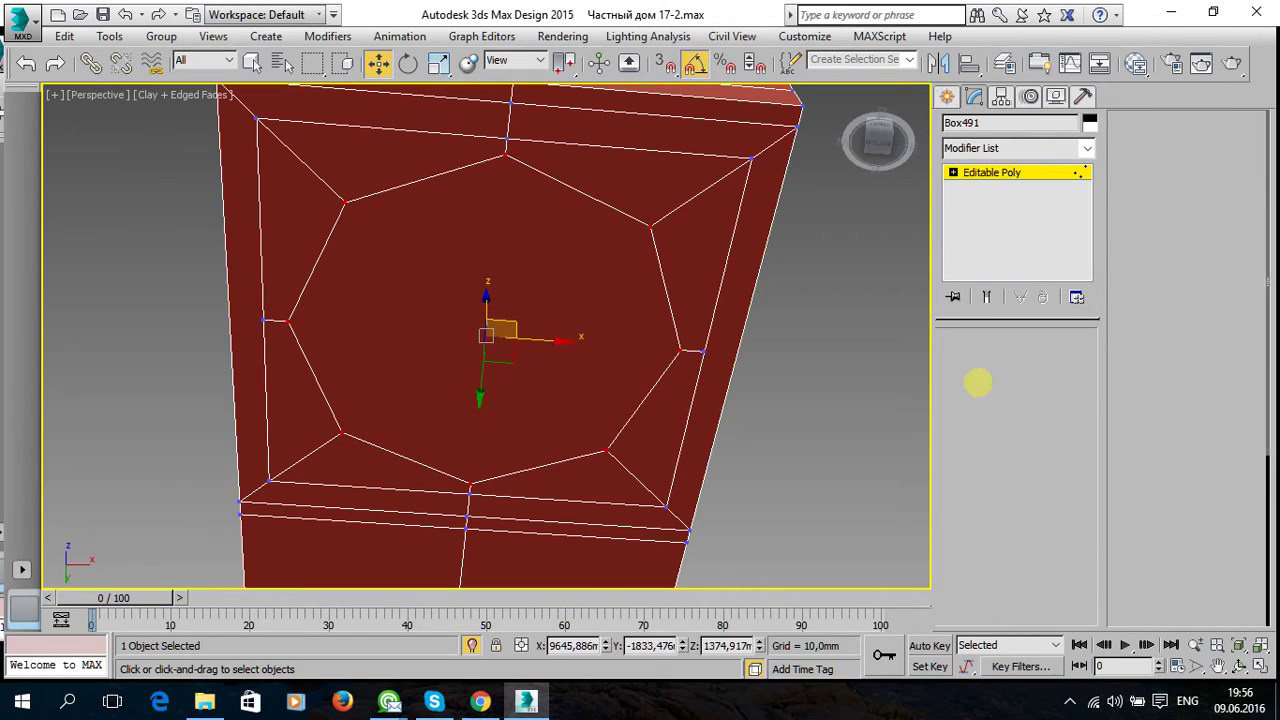
click(553, 318)
key(Delete)
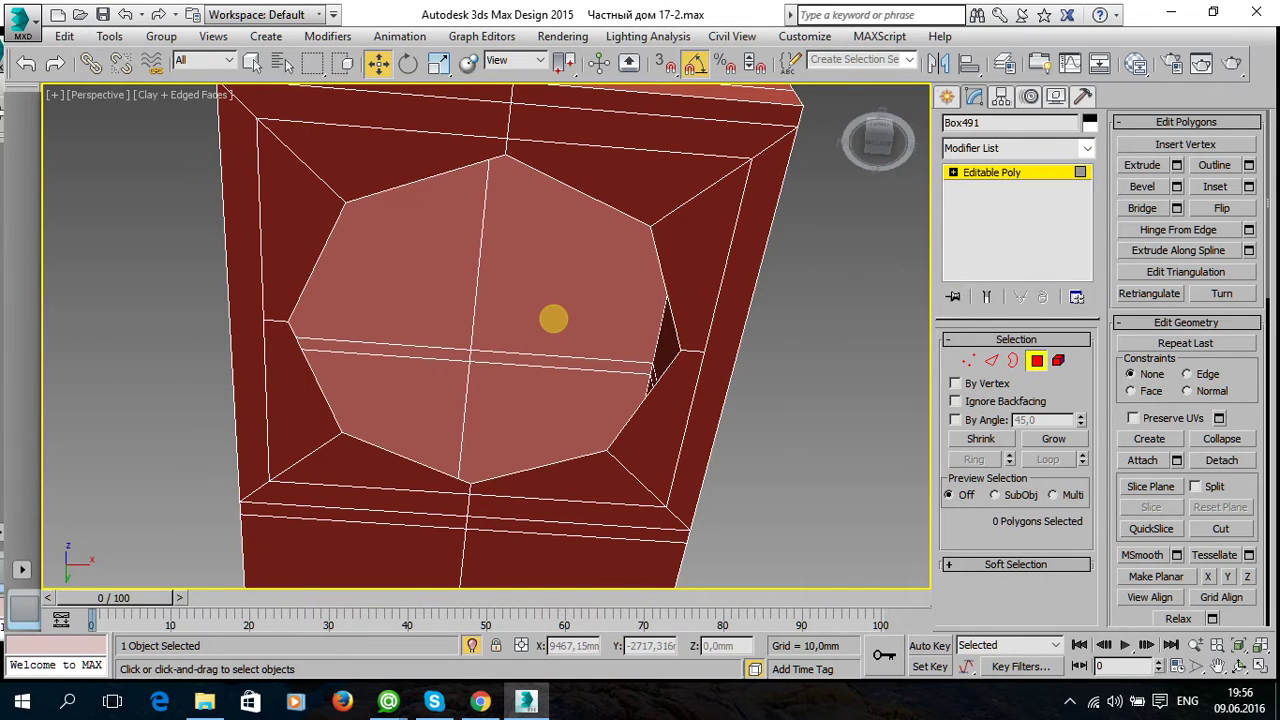
click(1036, 360)
key(2)
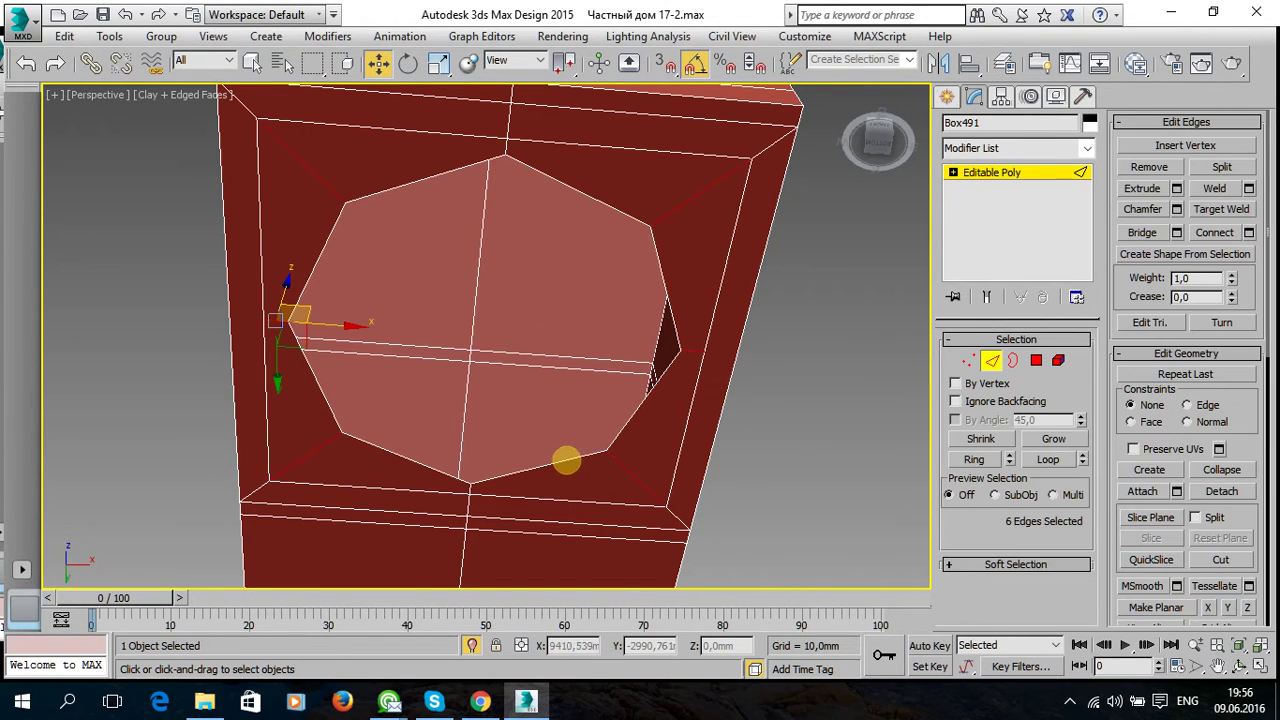
click(566, 460)
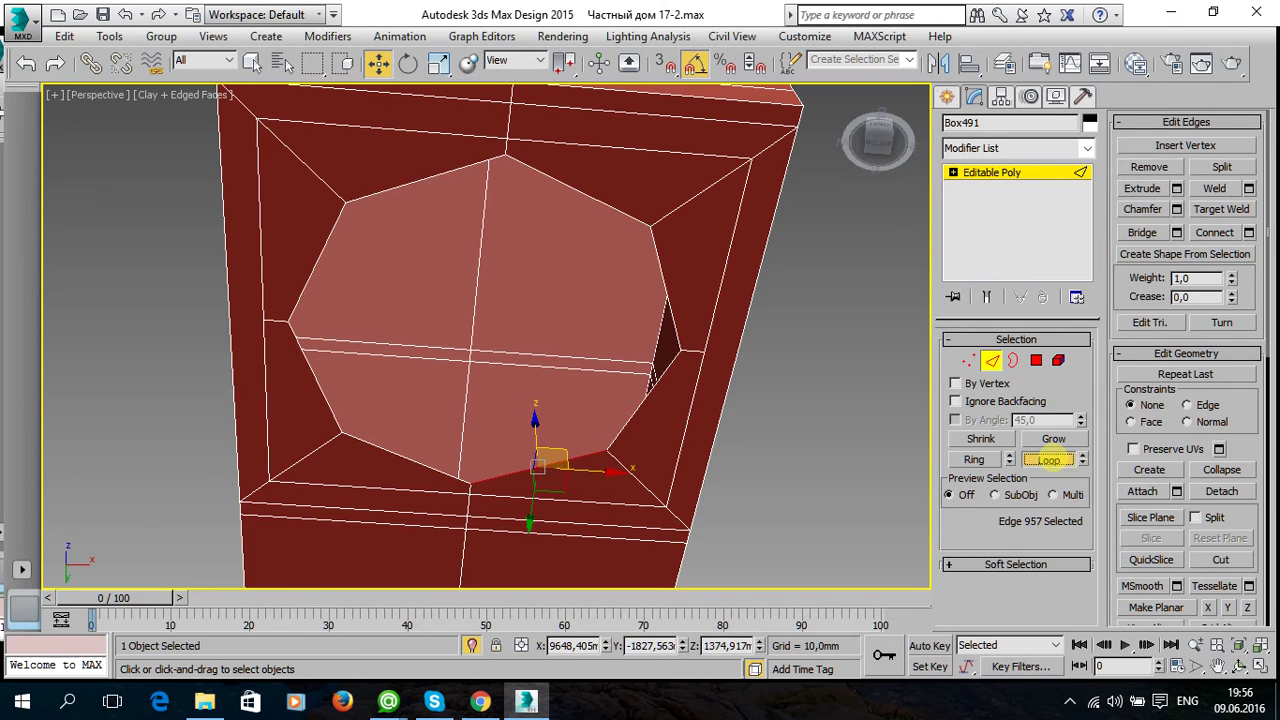
Select the hole's border loop and scale it uniformly to 110%.
click(1048, 459)
mouse_move(648, 443)
alt+middle_down()
mouse_move(629, 457)
mouse_move(660, 480)
alt+middle_up()
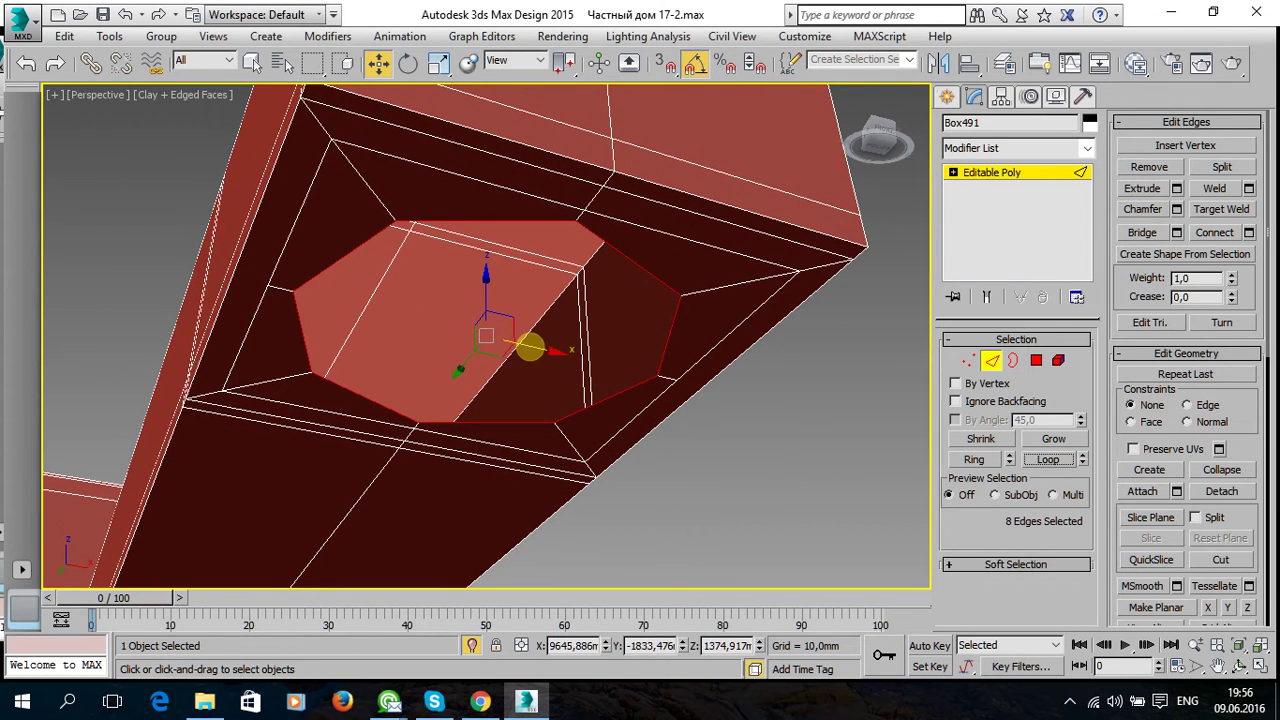
shift+drag(486, 286, 483, 306)
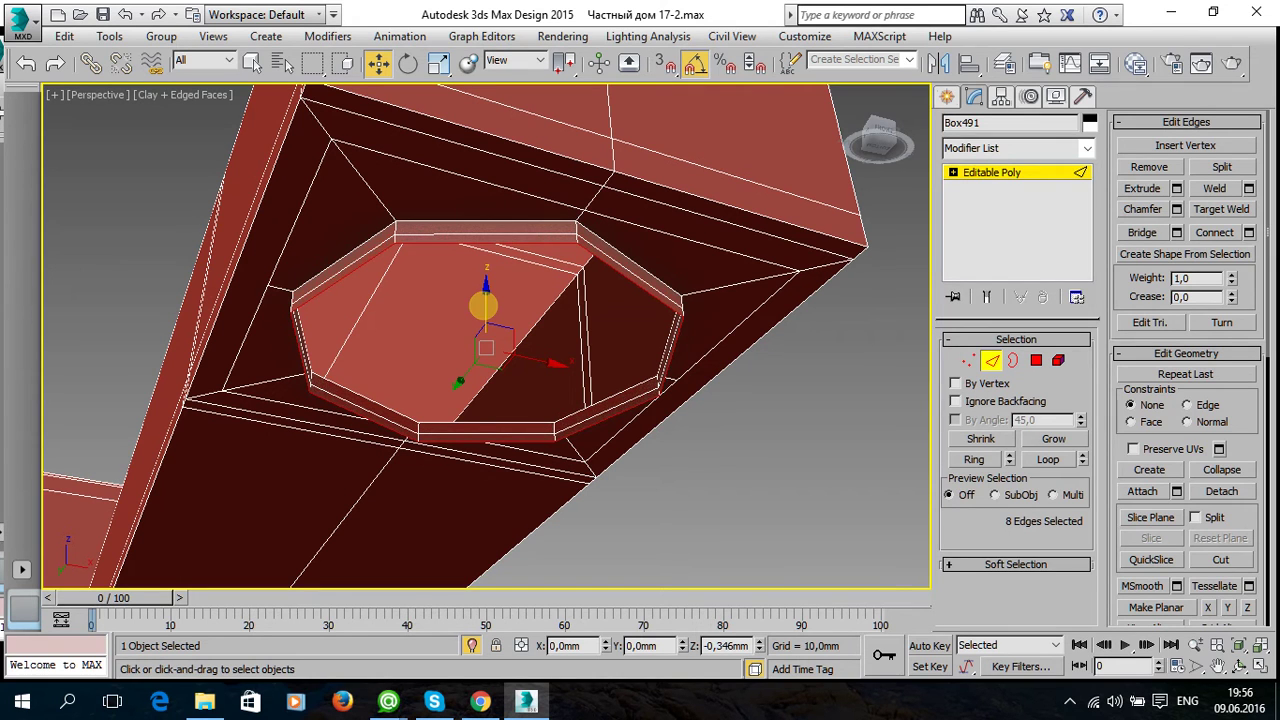
click(438, 63)
alt+middle_drag(440, 130, 470, 140)
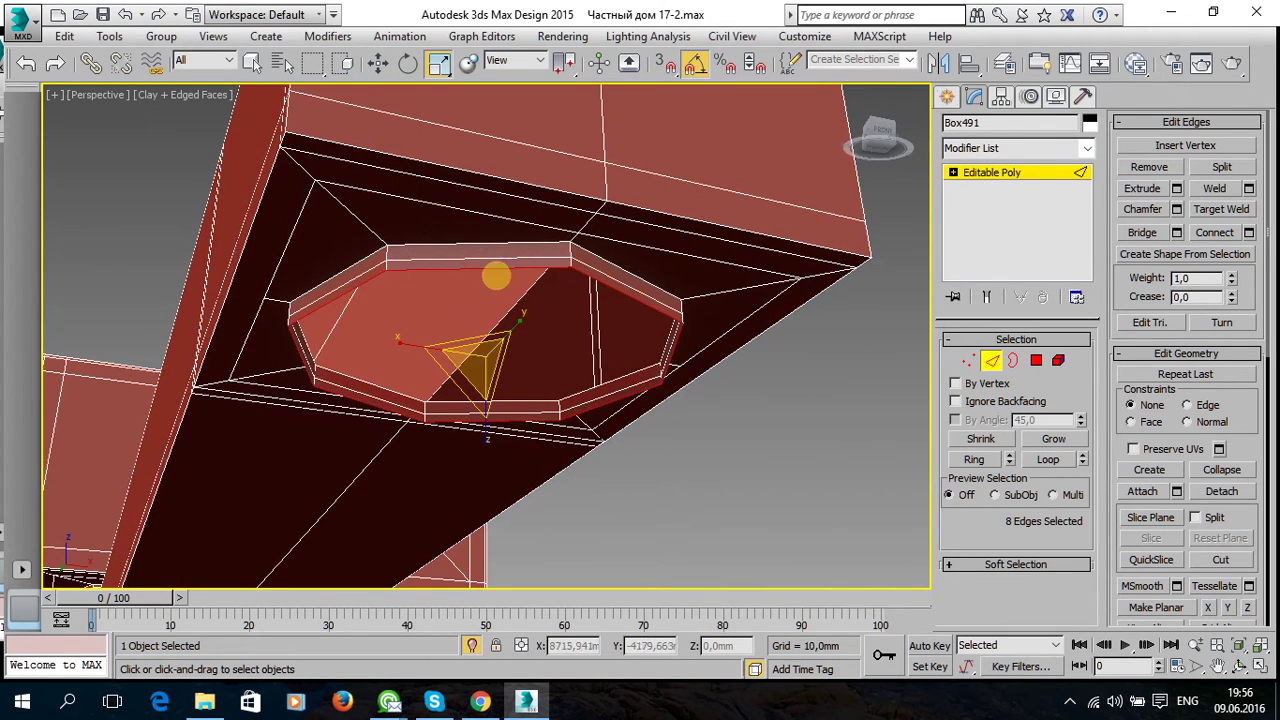
drag(485, 357, 490, 340)
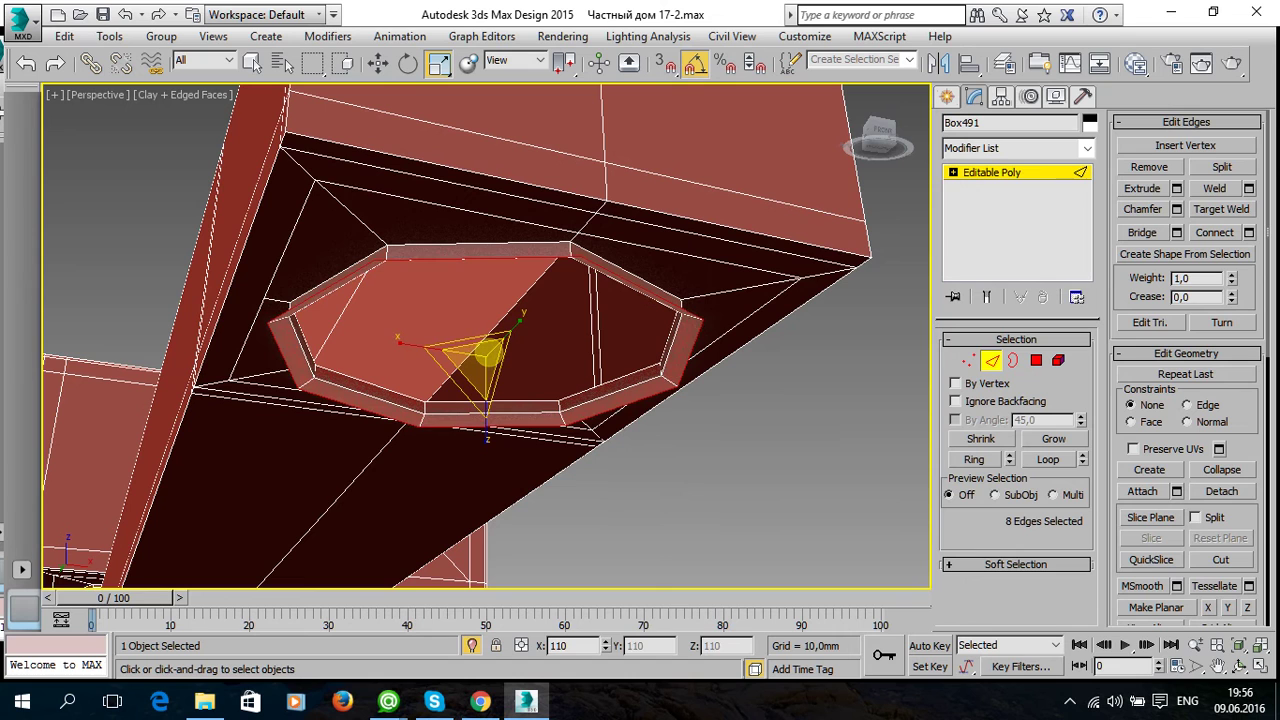
Shift-move the border loop down along Z to extrude an octagonal rim.
mouse_move(487, 352)
alt+middle_down()
mouse_move(459, 414)
mouse_move(513, 419)
alt+middle_up()
key(w)
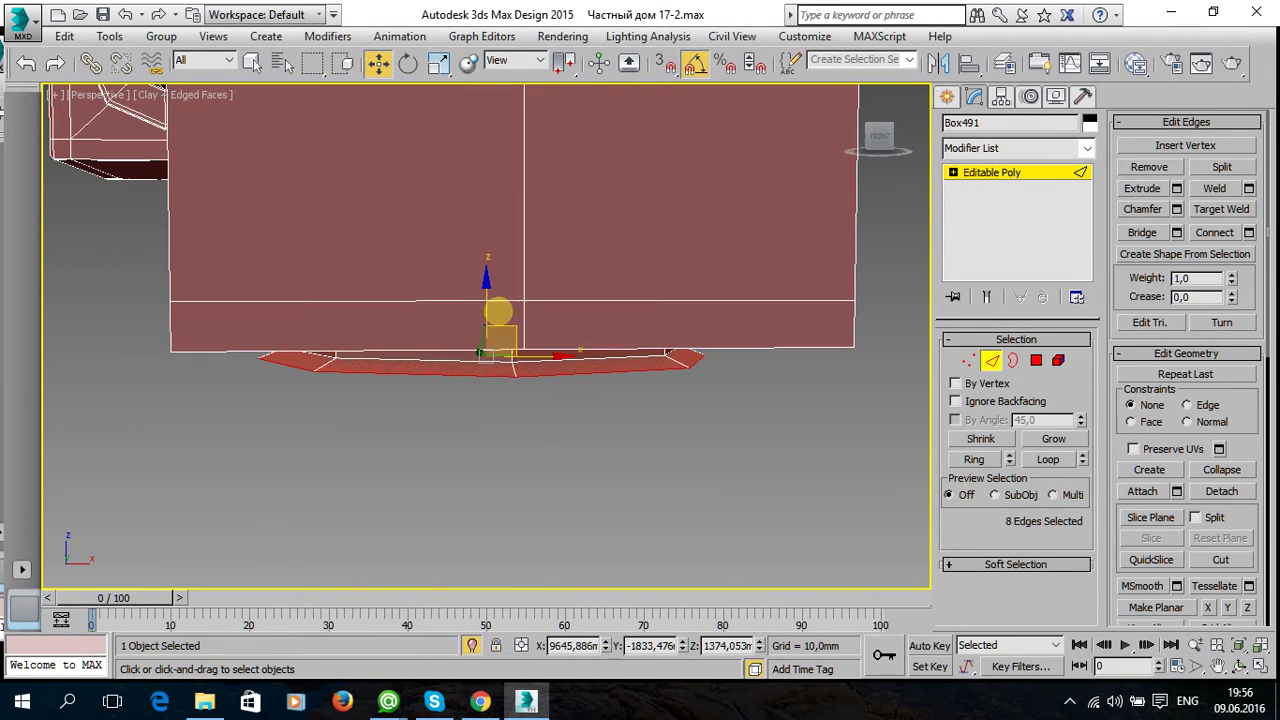
shift+drag(483, 285, 483, 313)
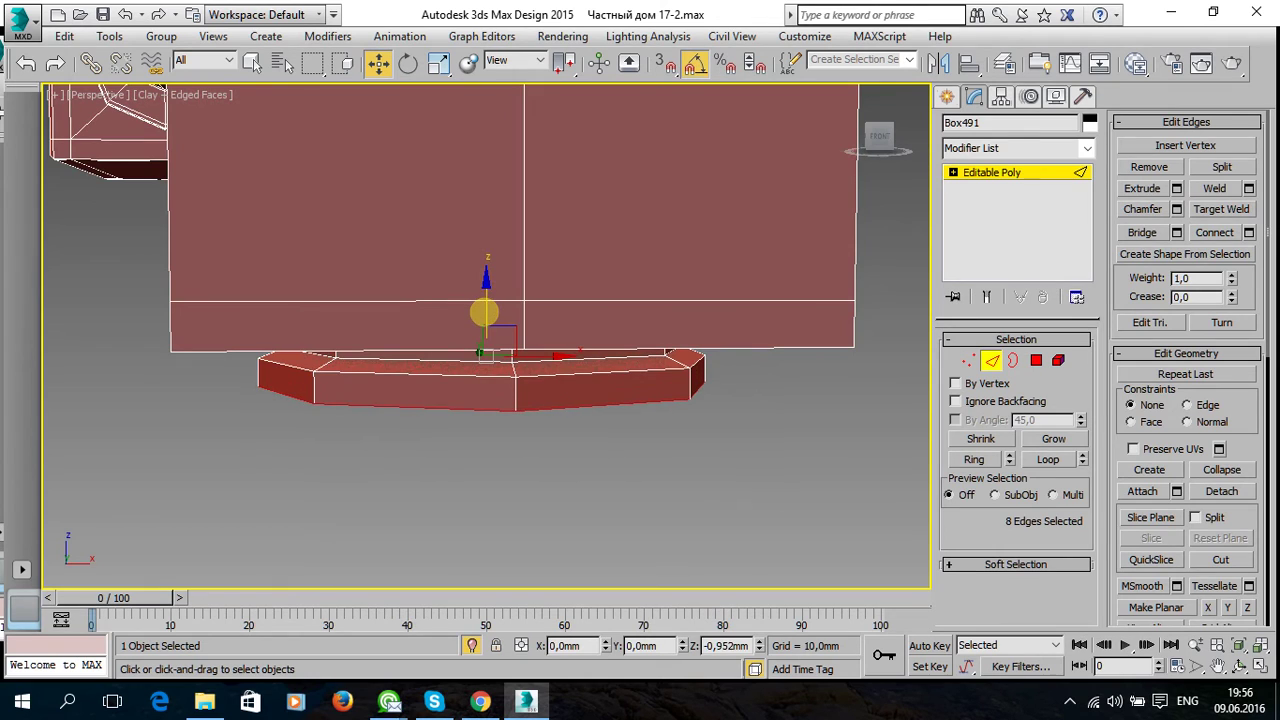
mouse_move(483, 313)
alt+middle_down()
mouse_move(523, 337)
mouse_move(607, 350)
mouse_move(540, 362)
alt+middle_up()
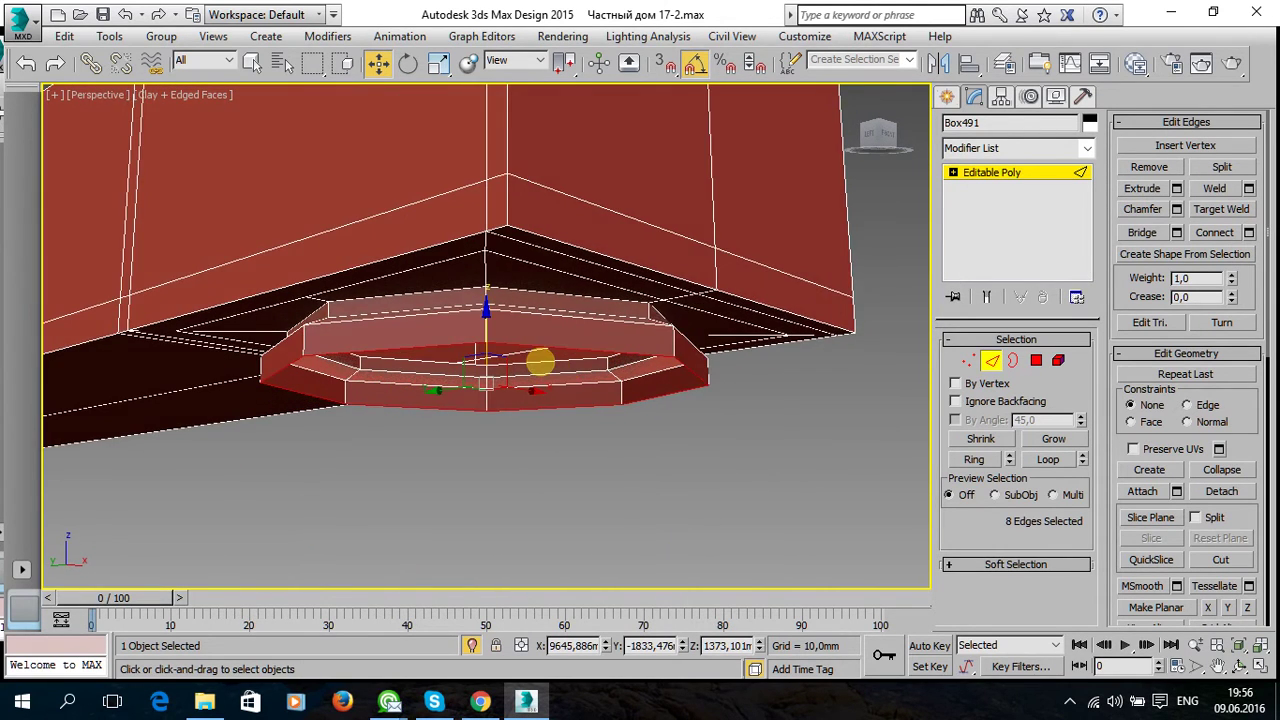
Scale the octagonal edge loop down to 90%.
key(r)
mouse_move(571, 429)
alt+middle_down()
mouse_move(557, 397)
mouse_move(491, 394)
alt+middle_up()
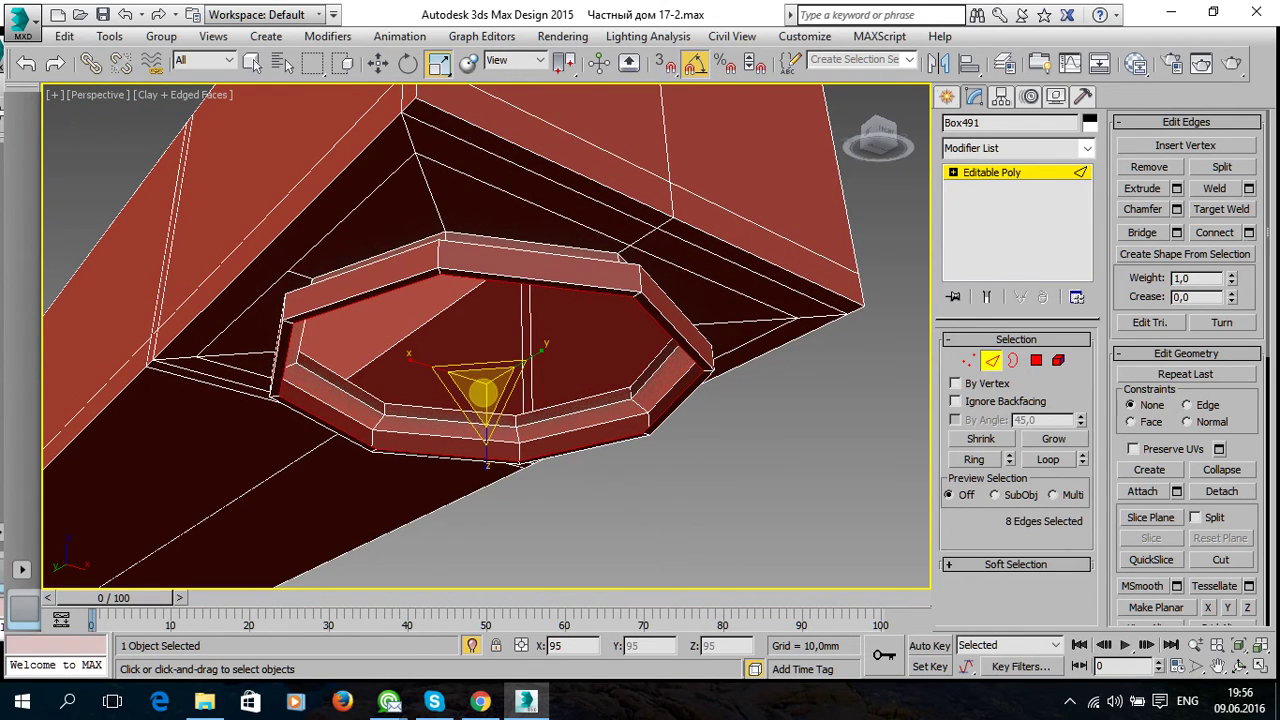
alt+middle_drag(534, 434, 498, 433)
key(w)
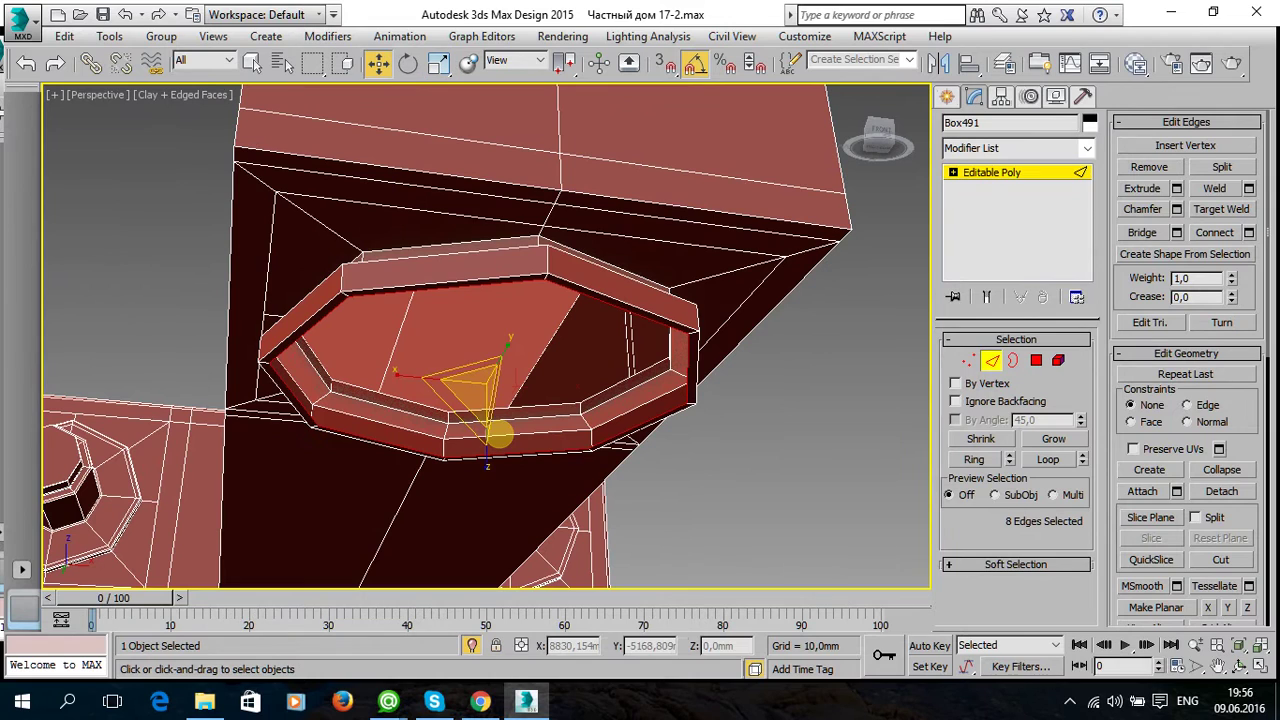
drag(486, 345, 482, 337)
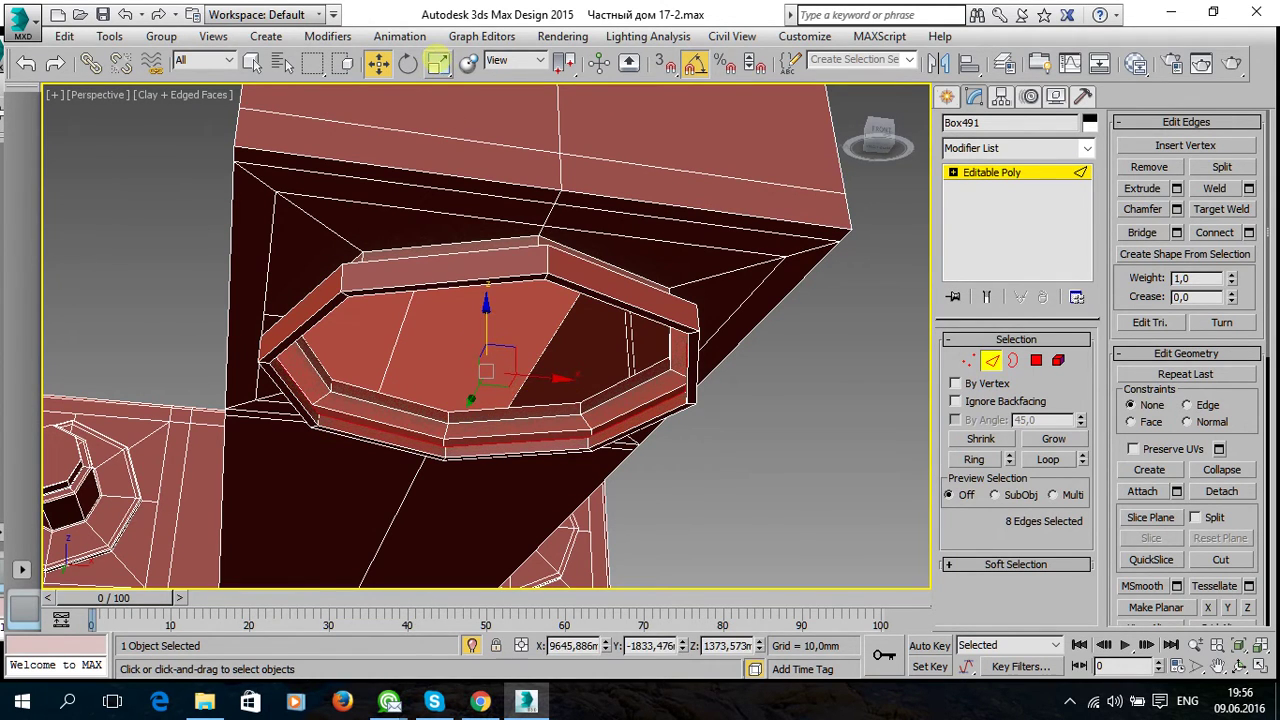
click(438, 63)
drag(476, 382, 478, 396)
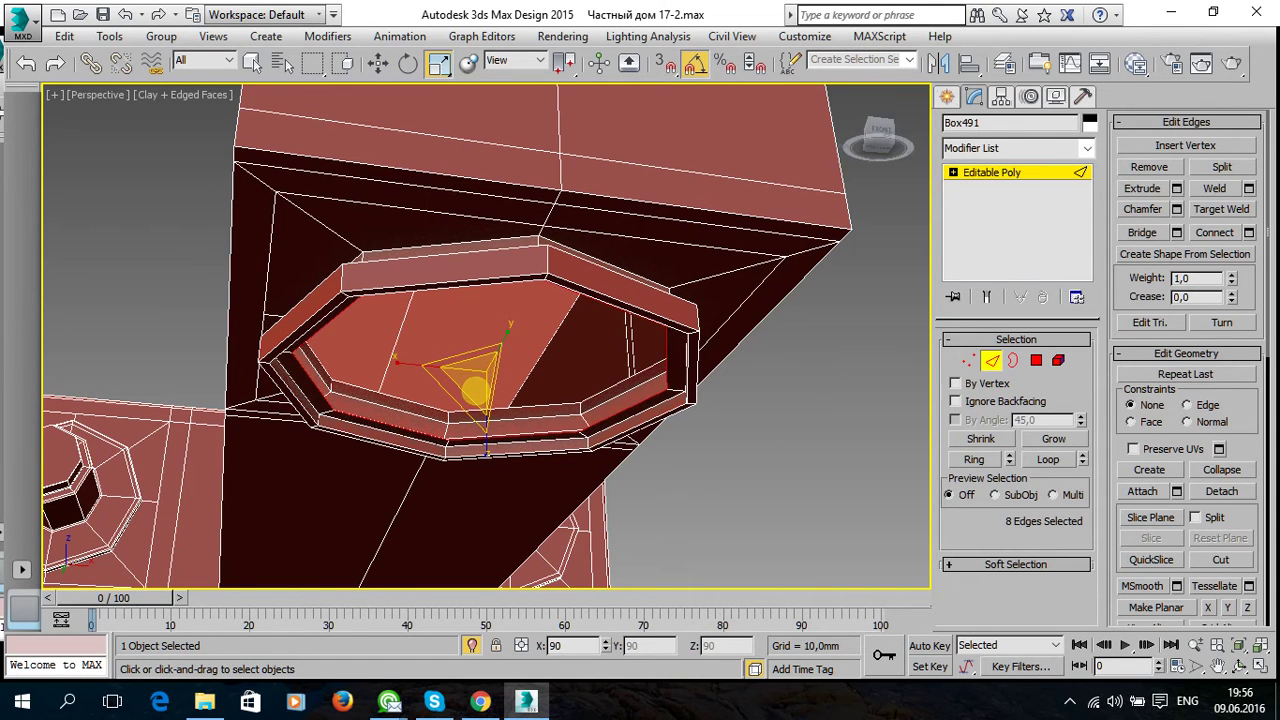
Pull the shrunken loop up along Z to form the rim's inner wall.
alt+middle_drag(509, 409, 578, 395)
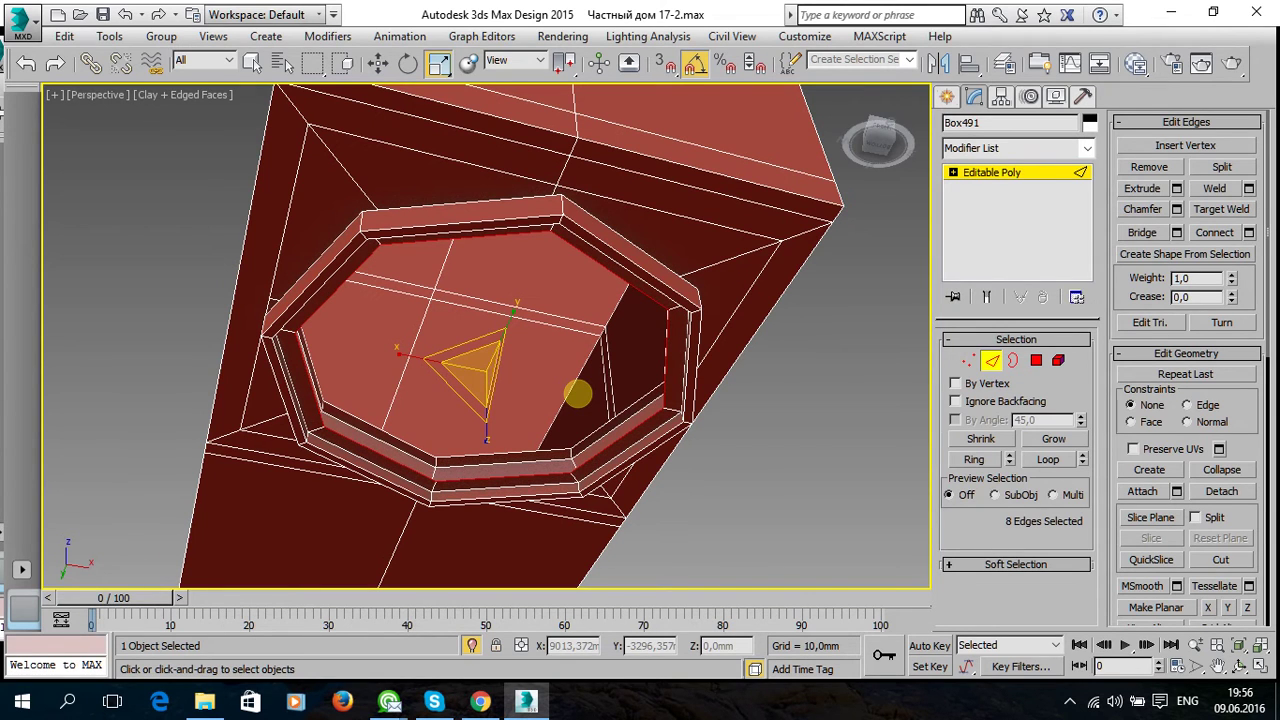
alt+middle_drag(578, 394, 569, 414)
key(w)
shift+drag(482, 322, 530, 172)
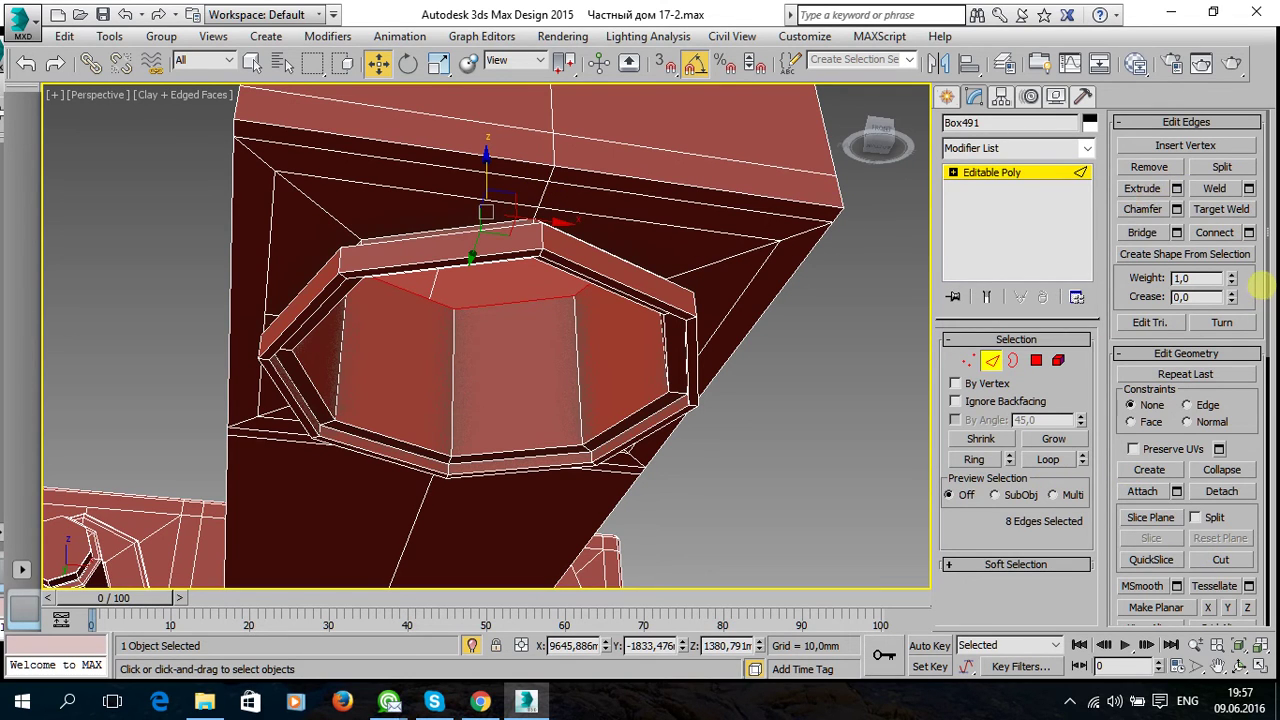
Cap the socket's open border at Border level and exit sub-object mode.
scroll(1263, 320, down, 2)
scroll(1265, 370, down, 2)
scroll(1268, 430, up, 4)
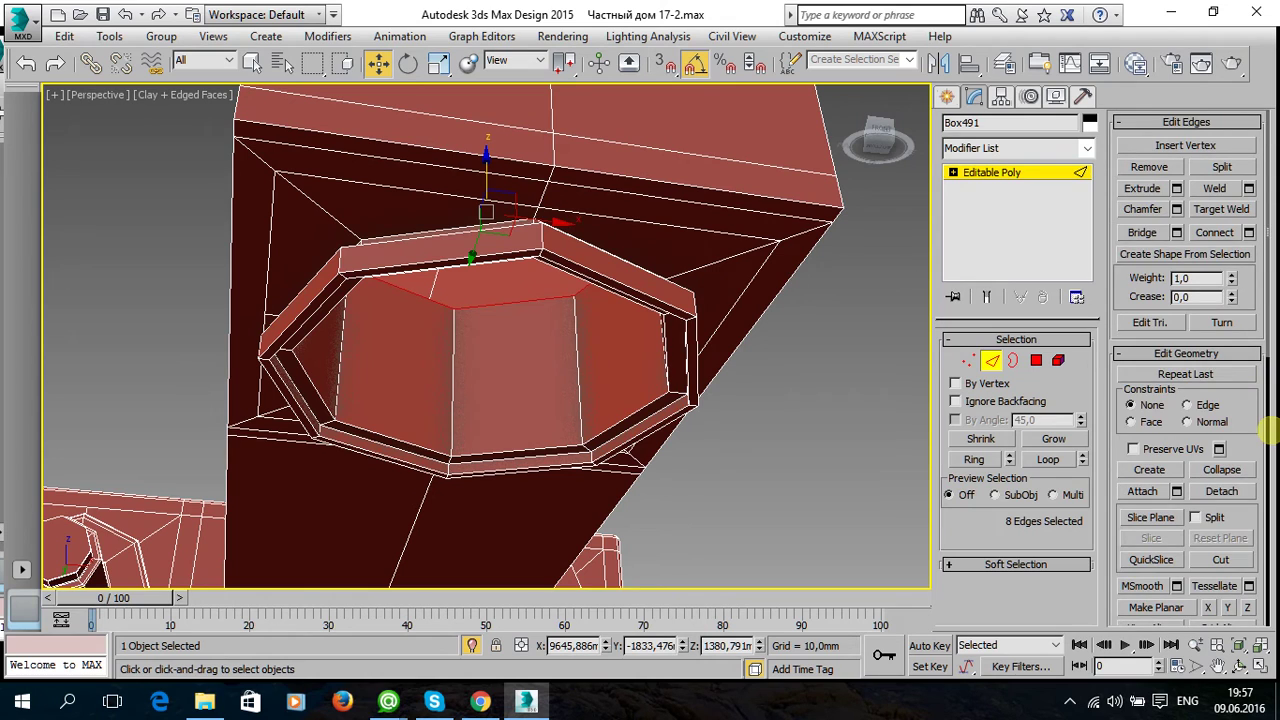
click(1013, 360)
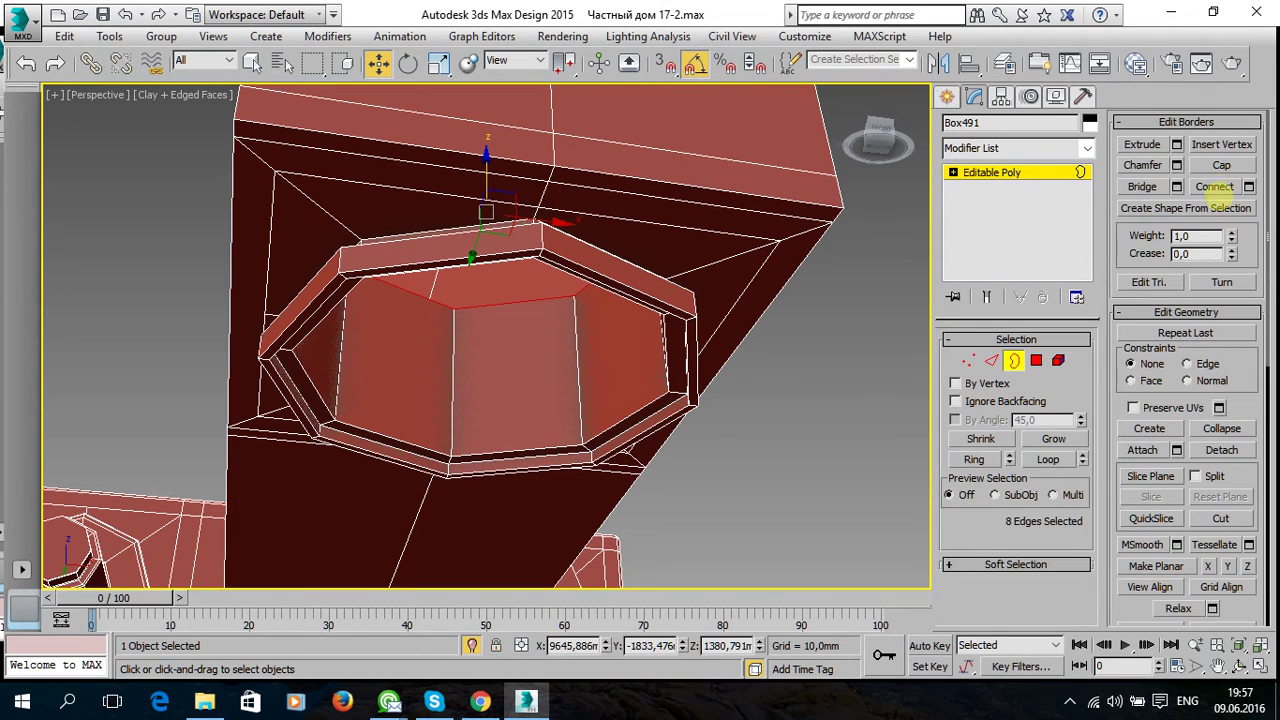
click(1222, 165)
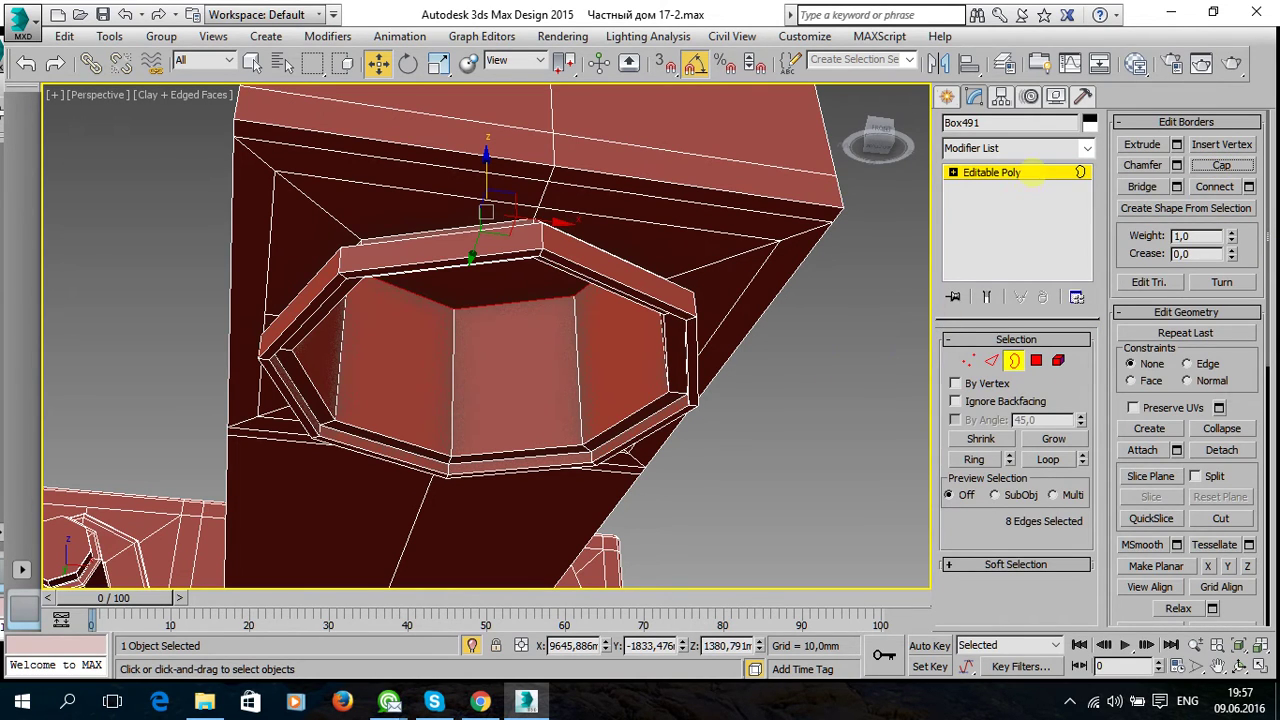
click(1000, 172)
Reselect the bracket, turn on Use NURMS Subdivision, and zoom in on it.
click(816, 413)
mouse_move(620, 417)
alt+middle_down()
mouse_move(687, 441)
mouse_move(675, 432)
alt+middle_up()
click(597, 294)
scroll(1134, 534, down, 5)
scroll(1166, 517, down, 3)
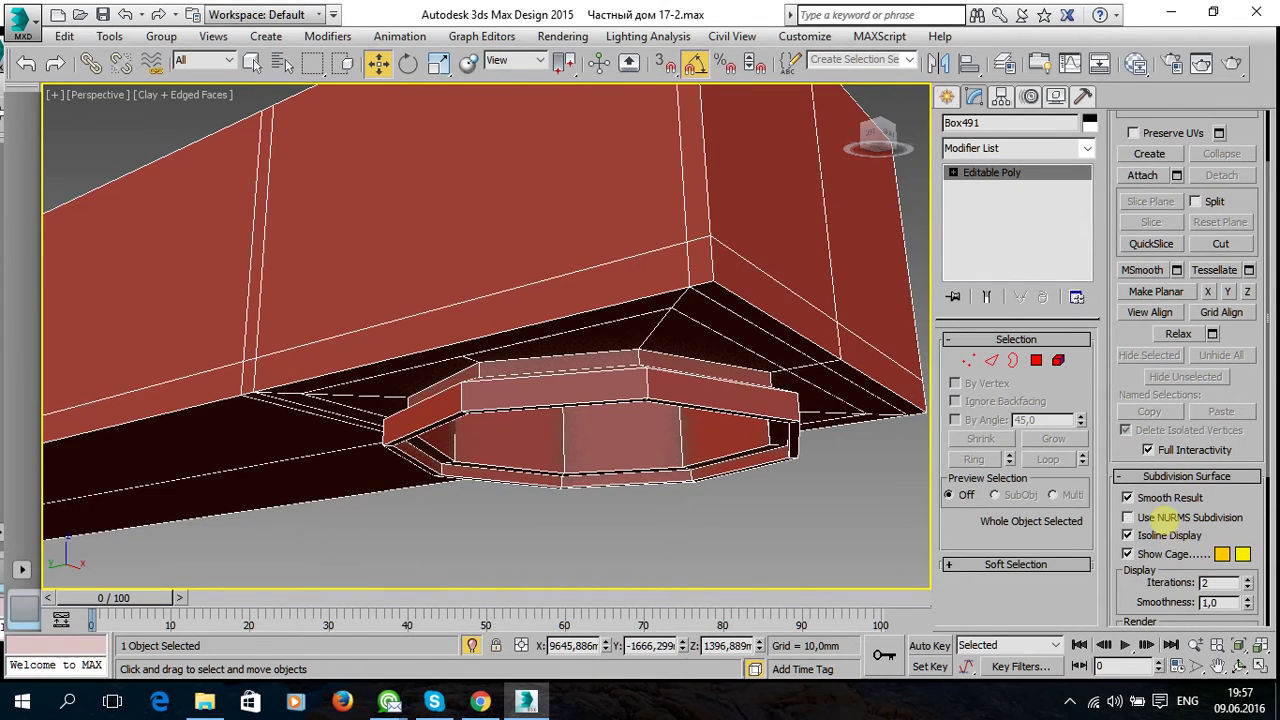
click(1128, 517)
scroll(777, 480, up, 3)
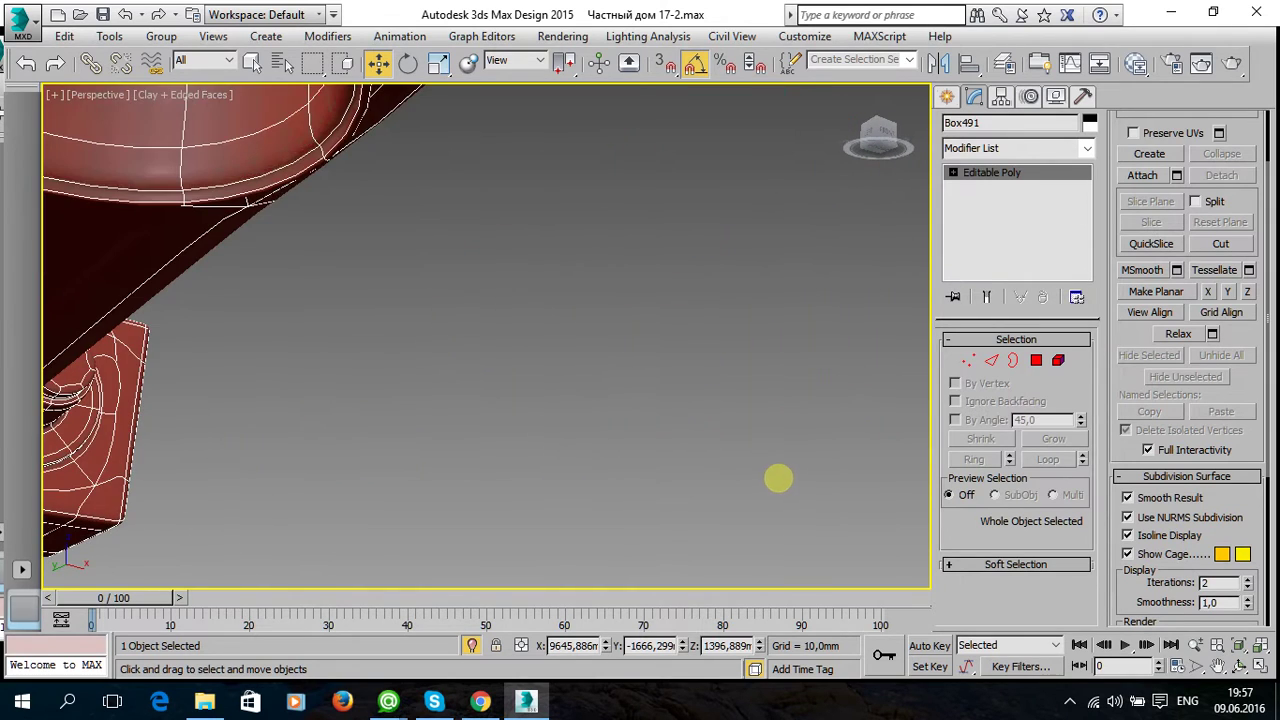
scroll(574, 399, up, 2)
scroll(532, 385, down, 3)
scroll(560, 405, up, 2)
scroll(569, 411, down, 2)
scroll(578, 409, up, 1)
drag(465, 316, 391, 263)
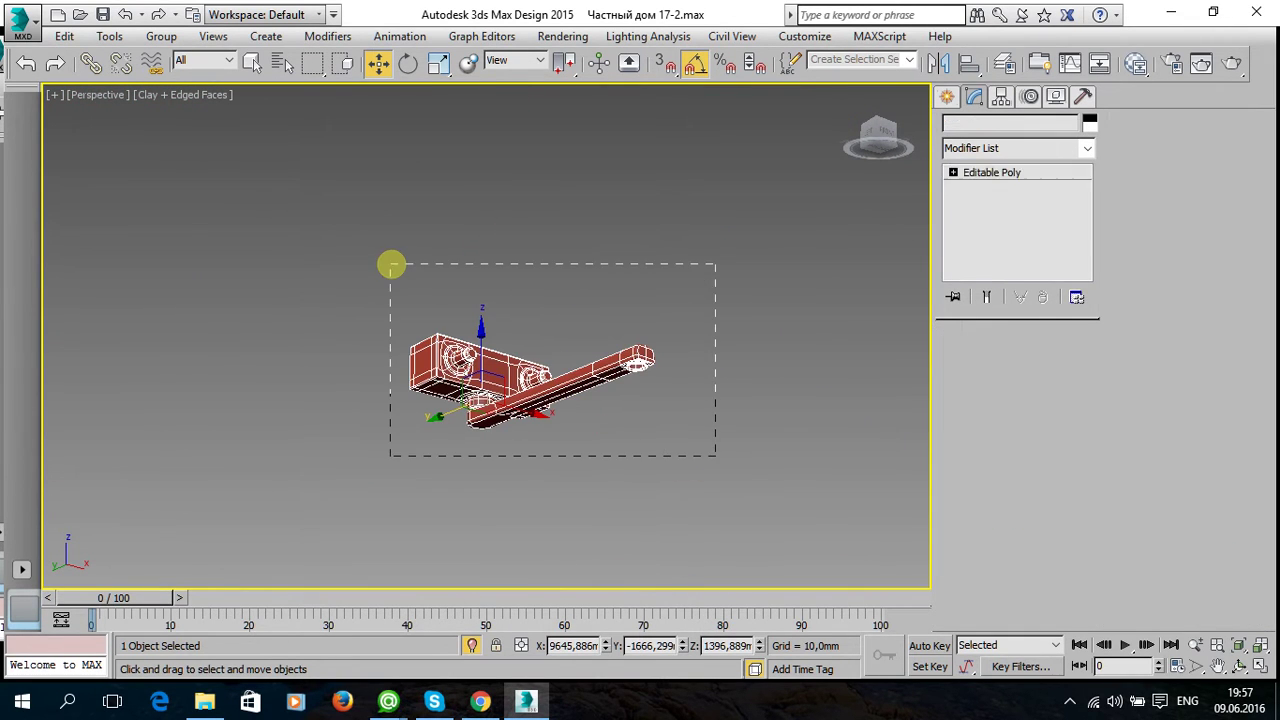
scroll(509, 346, up, 4)
Inspect the smoothed bracket head and arm, then switch NURMS Subdivision back off.
key(Delete)
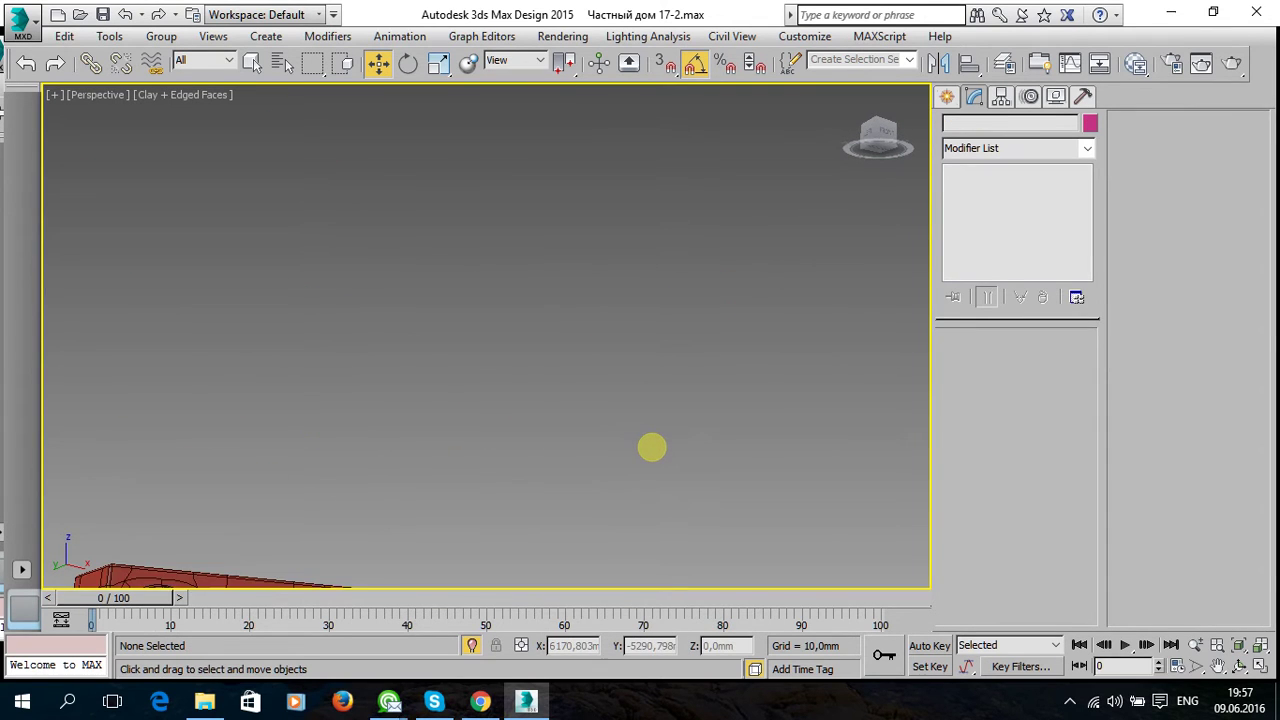
scroll(540, 450, down, 3)
scroll(546, 436, up, 1)
scroll(546, 436, down, 2)
scroll(579, 368, down, 1)
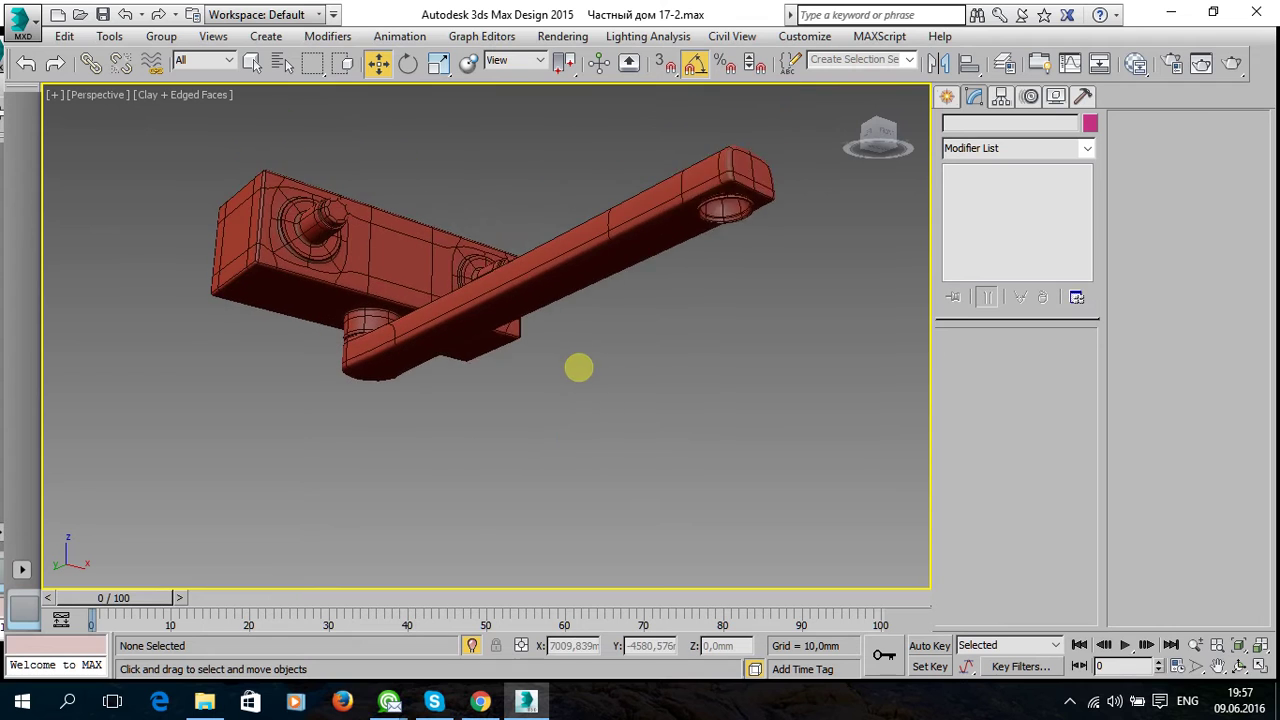
scroll(579, 368, up, 1)
click(571, 271)
scroll(541, 285, down, 1)
alt+middle_drag(541, 285, 457, 388)
click(601, 353)
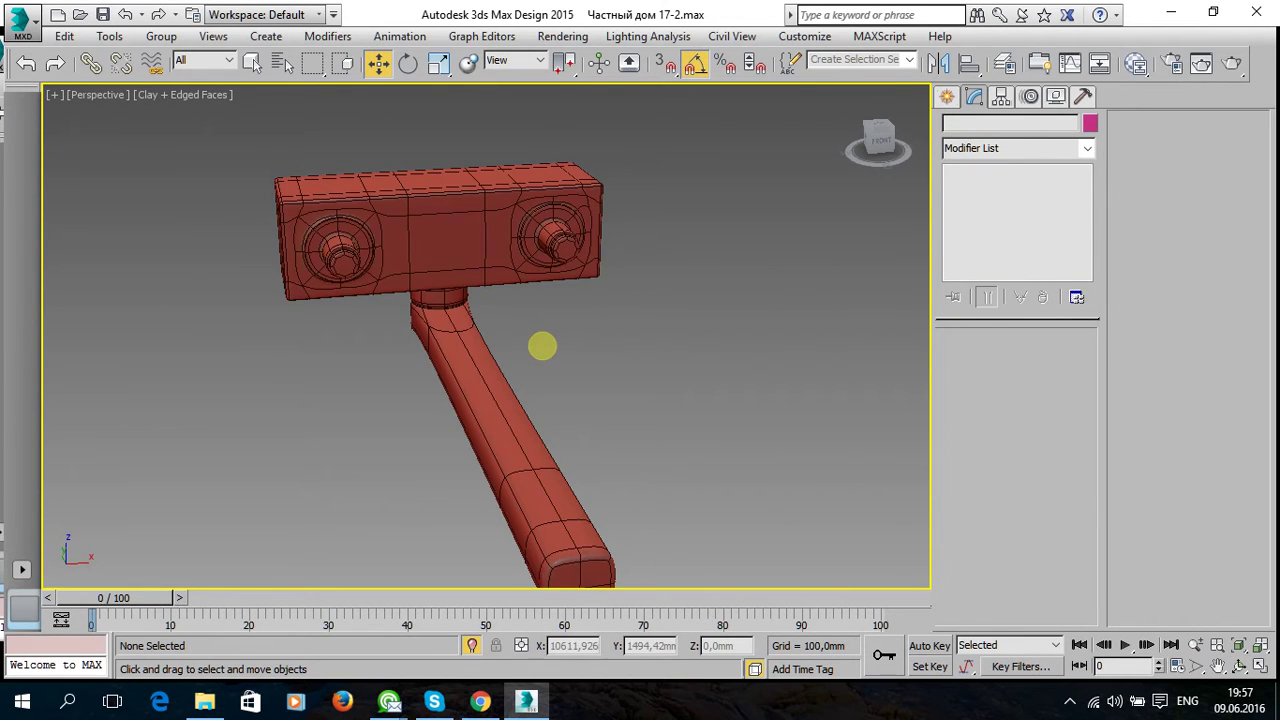
alt+middle_drag(542, 346, 551, 357)
scroll(538, 358, up, 2)
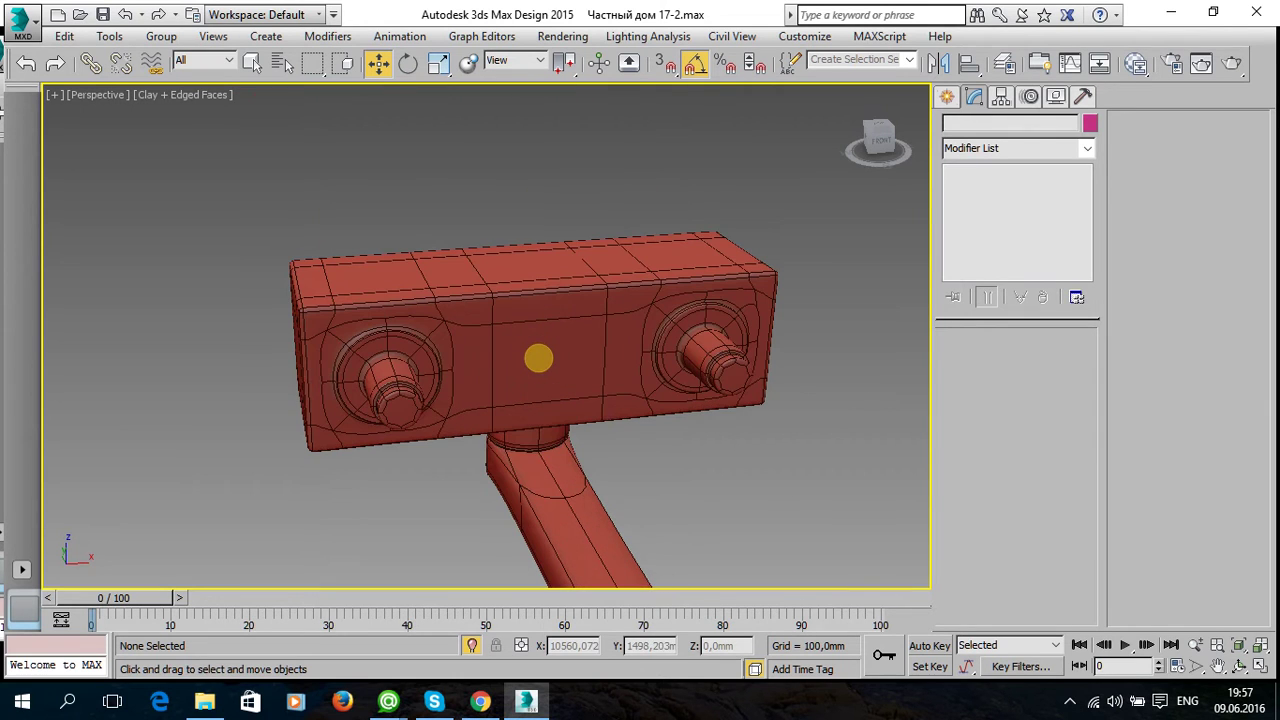
click(408, 394)
alt+middle_drag(408, 394, 492, 400)
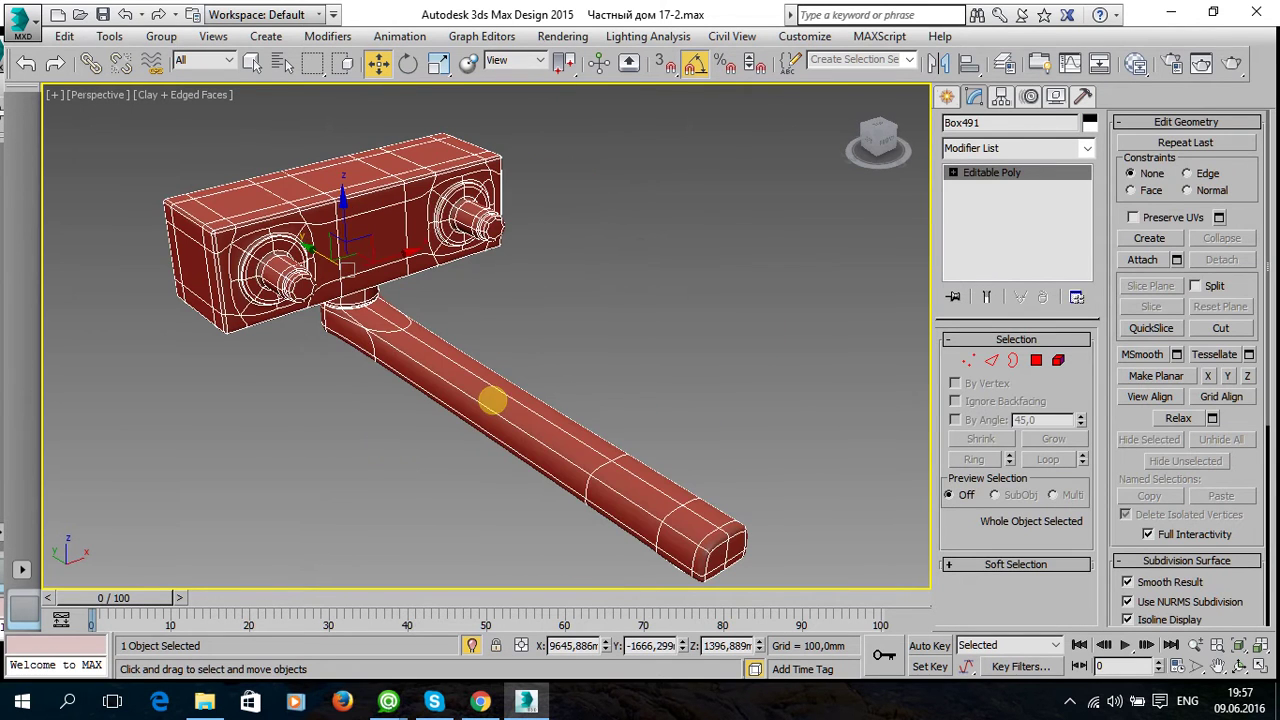
scroll(1140, 500, down, 1)
click(1127, 573)
mouse_move(371, 323)
alt+middle_down()
mouse_move(451, 360)
mouse_move(380, 323)
mouse_move(391, 409)
mouse_move(417, 337)
alt+middle_up()
scroll(390, 320, up, 3)
scroll(430, 357, up, 2)
scroll(460, 375, up, 2)
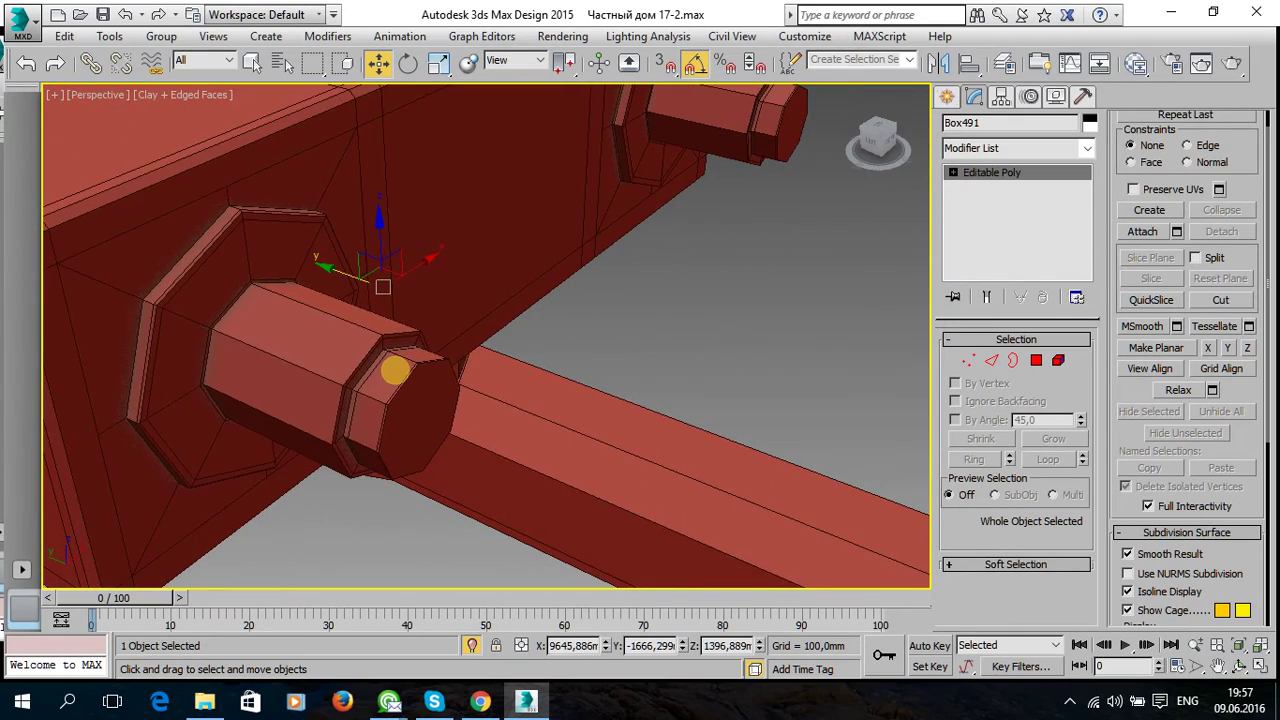
At Polygon level, select four faces on the bolt end.
key(1)
key(2)
key(4)
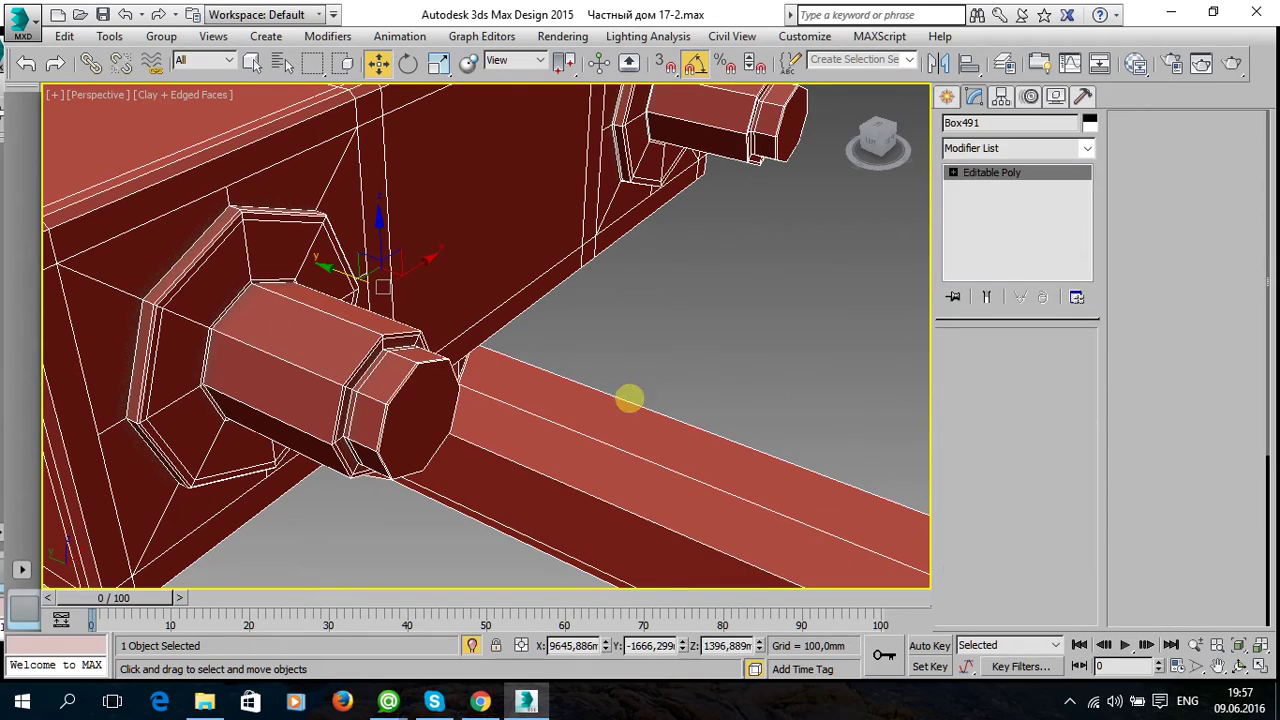
click(390, 378)
mouse_move(437, 403)
alt+middle_down()
mouse_move(434, 380)
mouse_move(329, 317)
alt+middle_up()
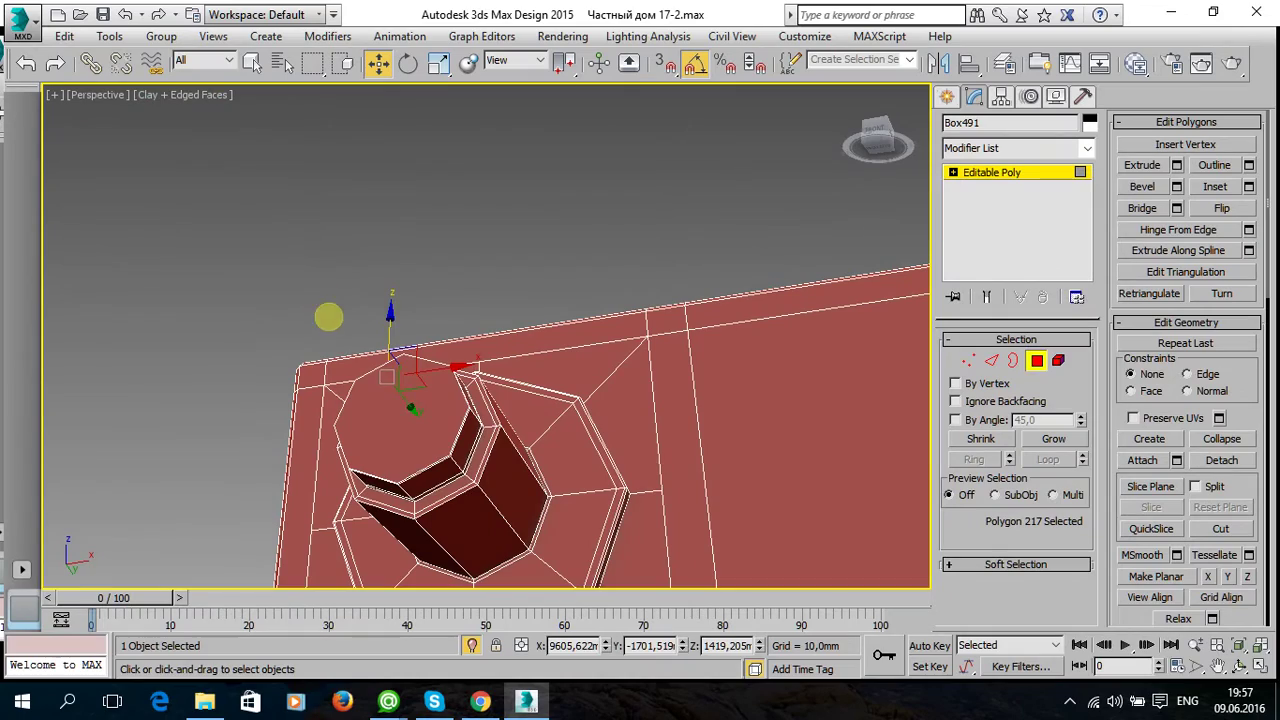
ctrl+click(423, 477)
mouse_move(414, 457)
alt+middle_down()
mouse_move(514, 480)
mouse_move(557, 506)
mouse_move(422, 459)
mouse_move(357, 503)
mouse_move(429, 459)
mouse_move(551, 460)
mouse_move(601, 439)
alt+middle_up()
ctrl+click(366, 457)
ctrl+click(443, 430)
Try a lowered extrusion on those faces, cancel it, and add a fifth face.
click(1177, 165)
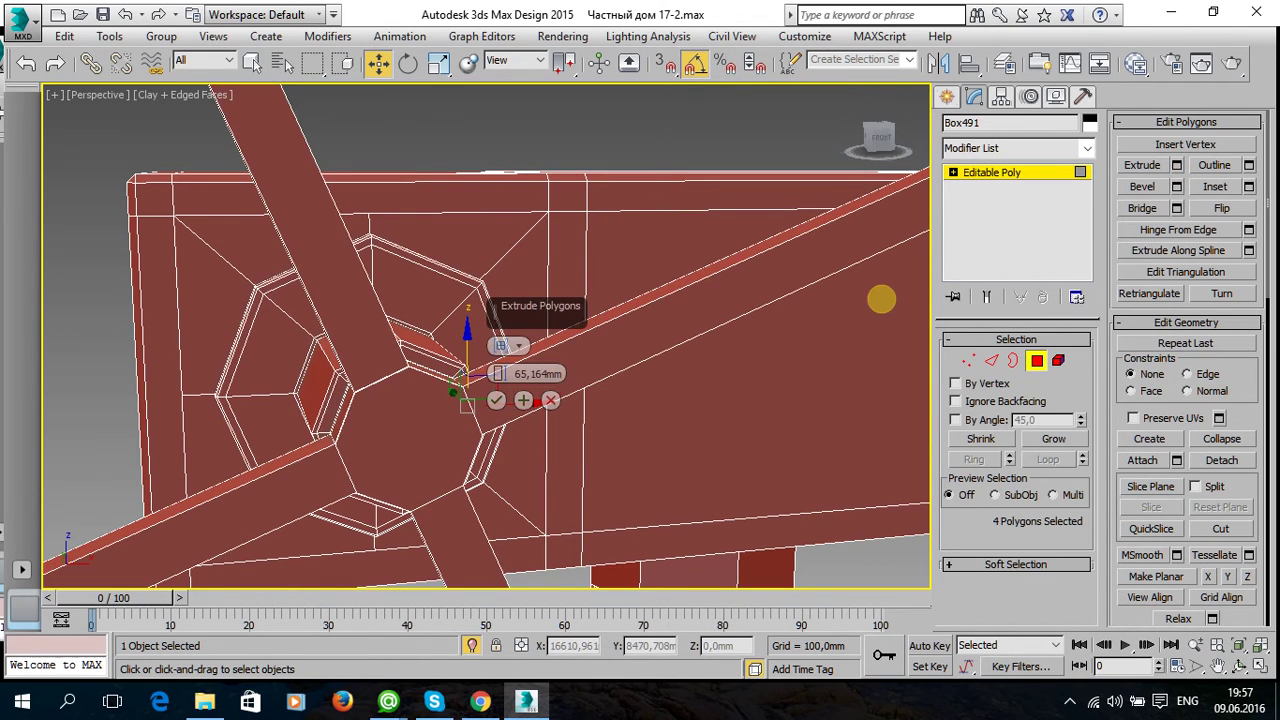
mouse_move(498, 373)
mouse_down()
mouse_move(511, 703)
mouse_move(500, 14)
mouse_move(526, 702)
mouse_move(498, 378)
mouse_up()
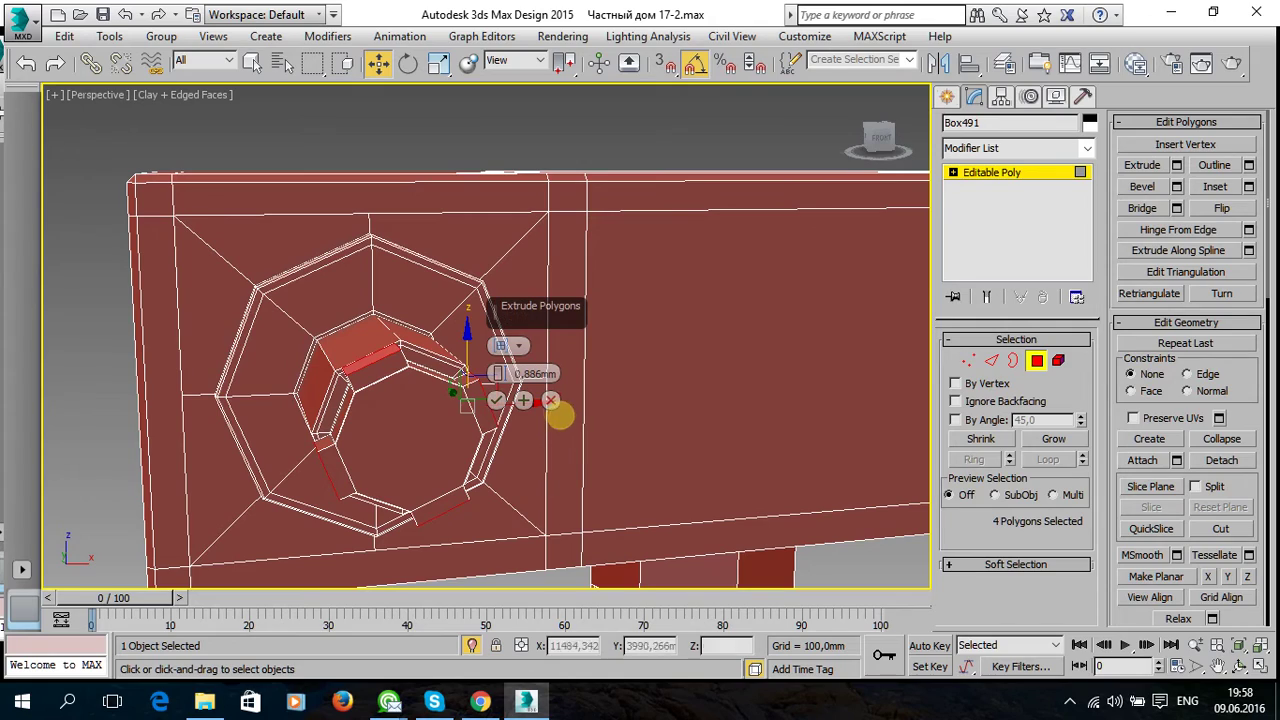
click(551, 400)
mouse_move(678, 429)
alt+middle_down()
mouse_move(414, 434)
mouse_move(663, 466)
mouse_move(751, 449)
mouse_move(626, 443)
mouse_move(657, 460)
mouse_move(676, 453)
mouse_move(627, 454)
mouse_move(226, 326)
mouse_move(206, 354)
mouse_move(229, 317)
mouse_move(220, 231)
mouse_move(196, 345)
alt+middle_up()
ctrl+click(156, 313)
Add three more arm faces and extrude all eight by a small height.
ctrl+click(181, 535)
mouse_move(184, 531)
alt+middle_down()
mouse_move(246, 528)
mouse_move(187, 497)
alt+middle_up()
ctrl+click(72, 360)
mouse_move(96, 415)
alt+middle_down()
mouse_move(400, 414)
mouse_move(448, 427)
alt+middle_up()
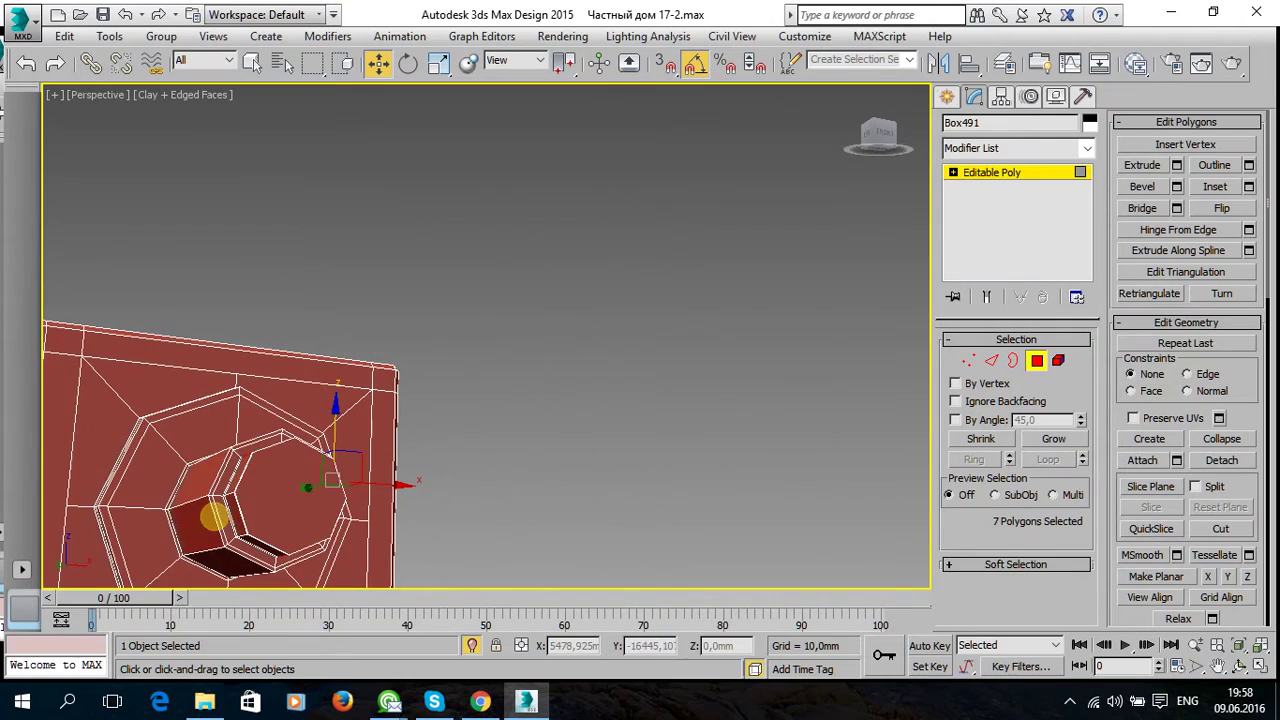
ctrl+click(233, 508)
mouse_move(174, 491)
alt+middle_down()
mouse_move(614, 371)
mouse_move(614, 391)
alt+middle_up()
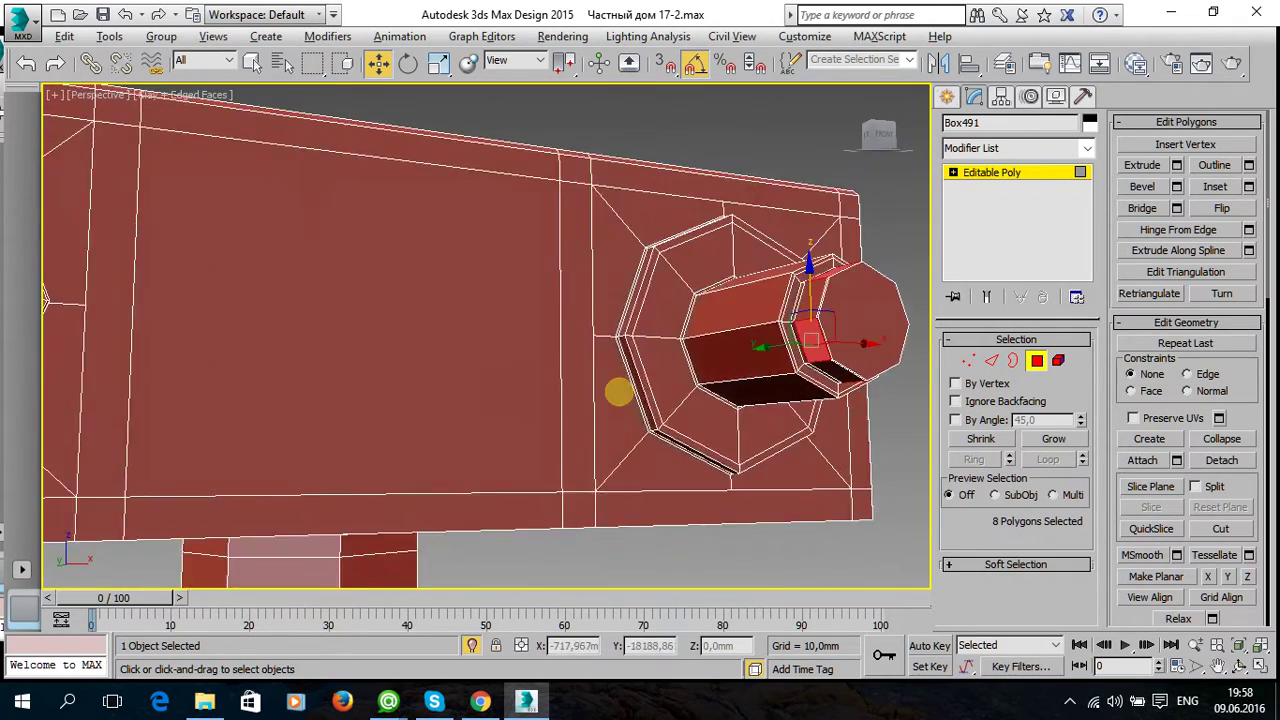
scroll(614, 391, up, 3)
alt+middle_drag(479, 388, 791, 403)
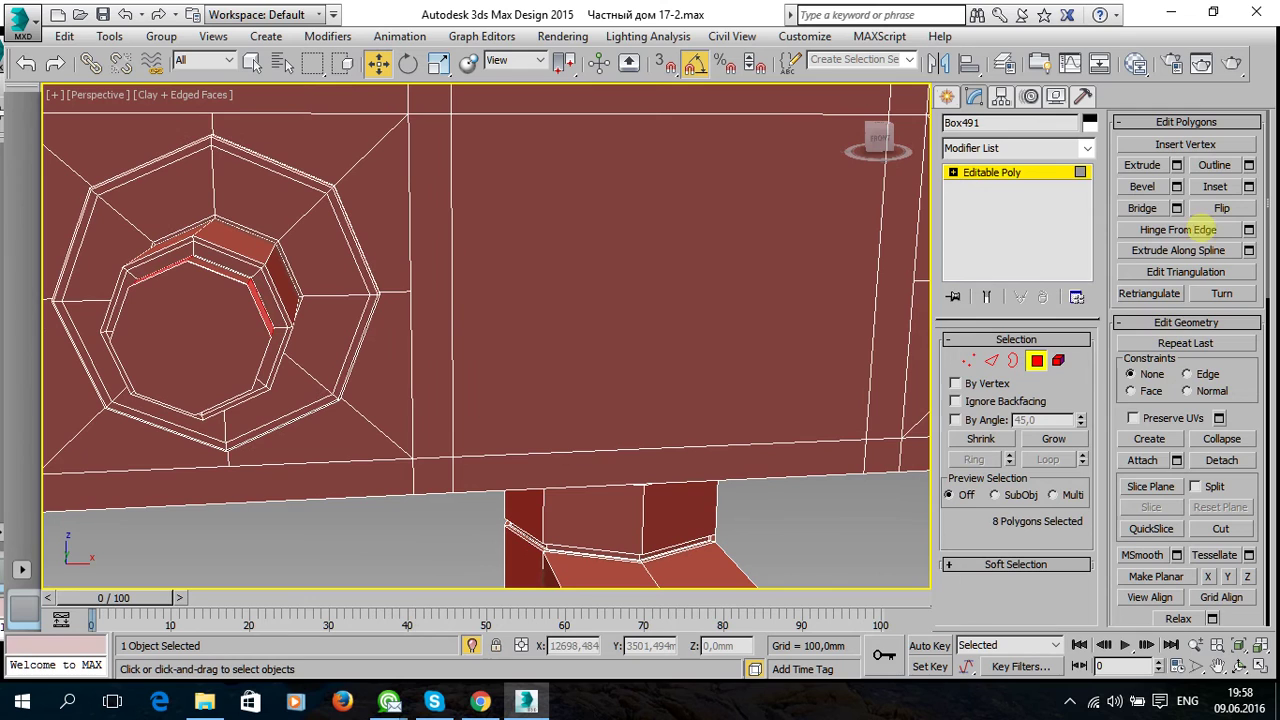
click(1177, 165)
drag(499, 374, 499, 382)
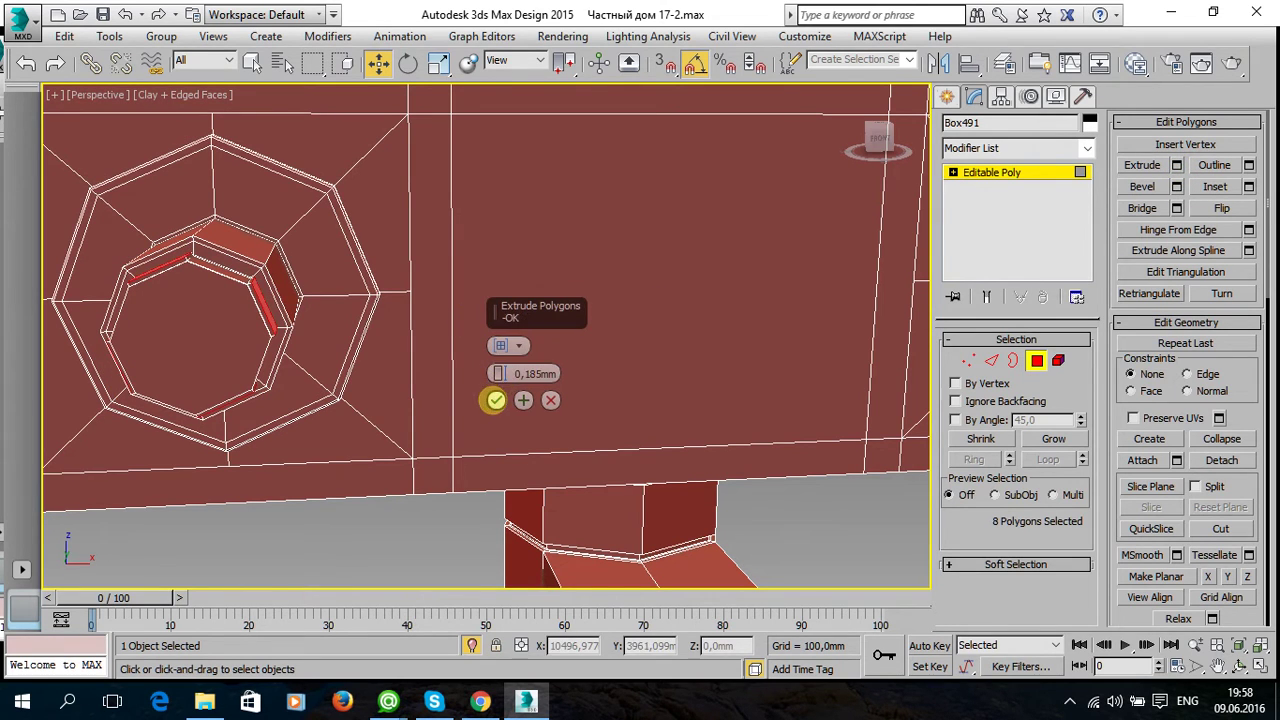
click(496, 400)
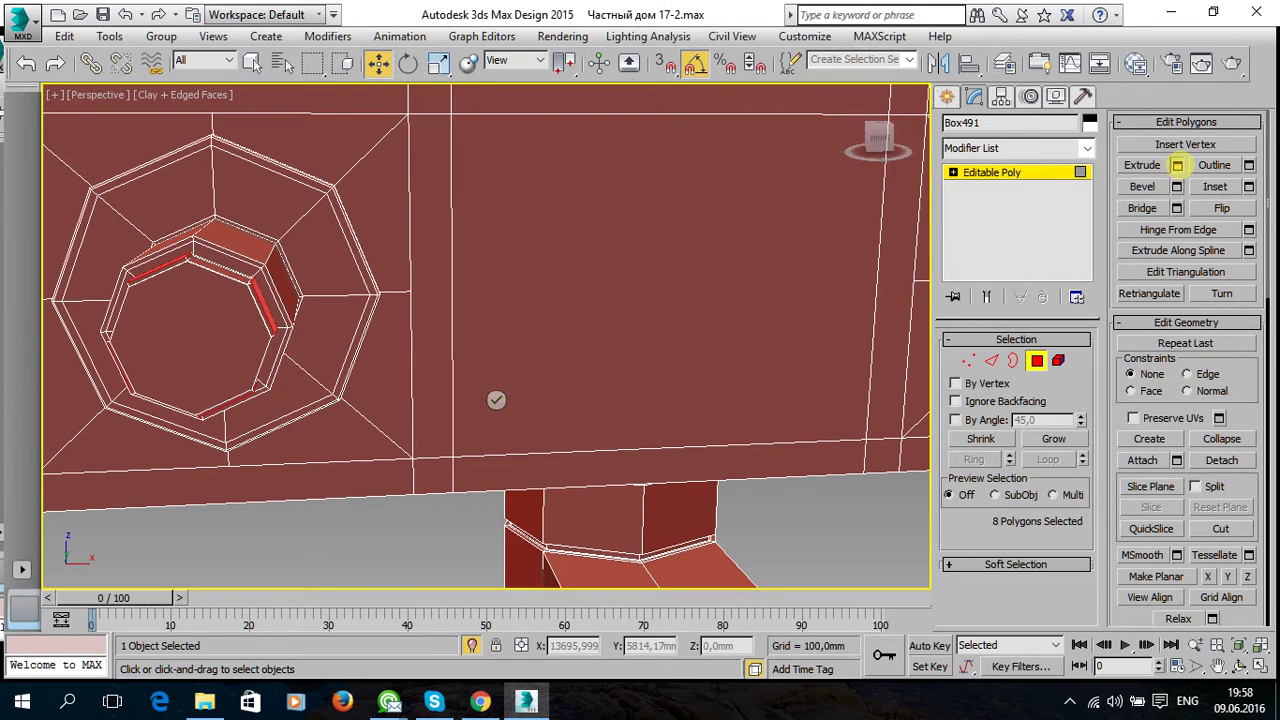
Extrude the arm faces again to lengthen both handles, then preview a further 4,563mm extrusion.
click(1177, 165)
drag(499, 371, 502, 340)
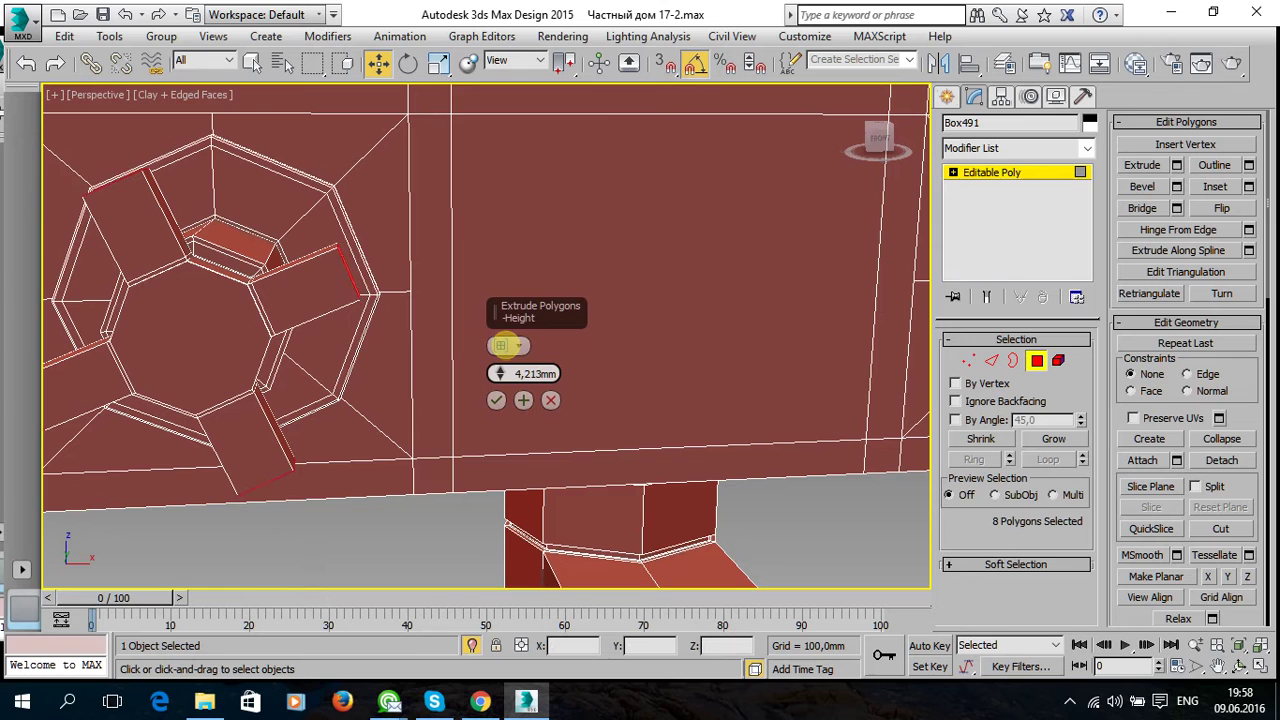
drag(509, 335, 519, 330)
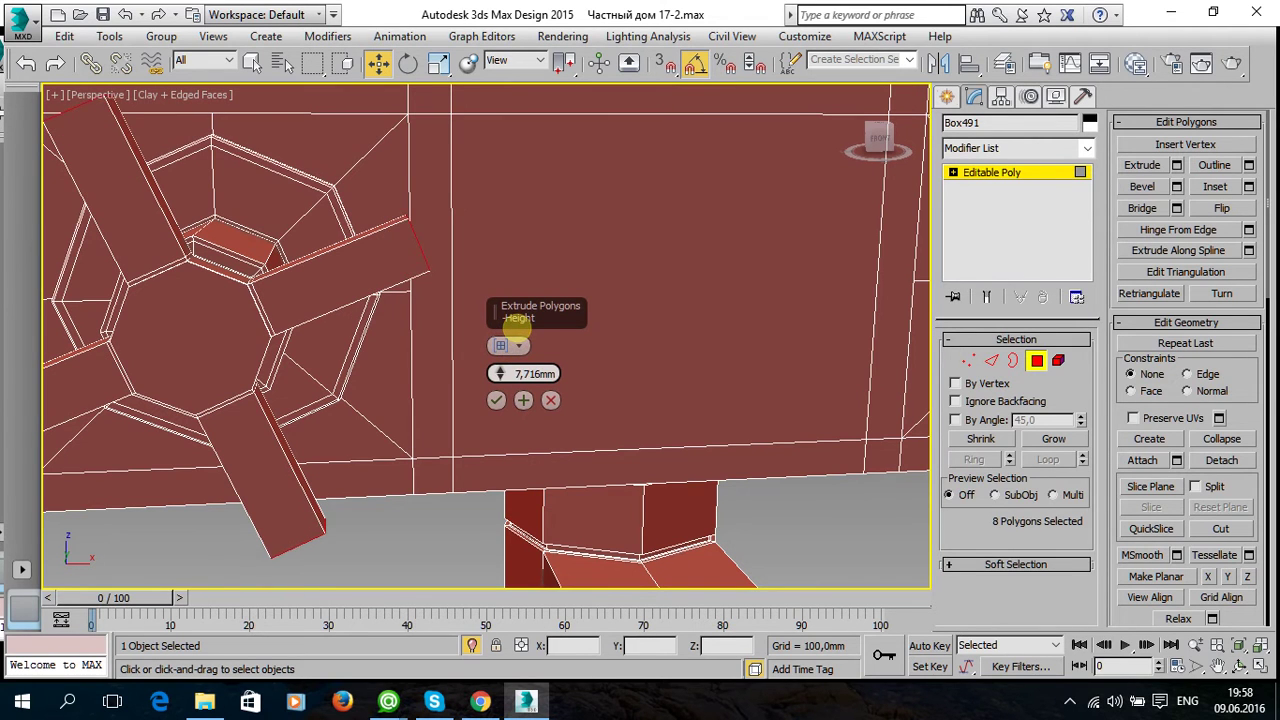
scroll(428, 300, down, 2)
scroll(431, 297, down, 3)
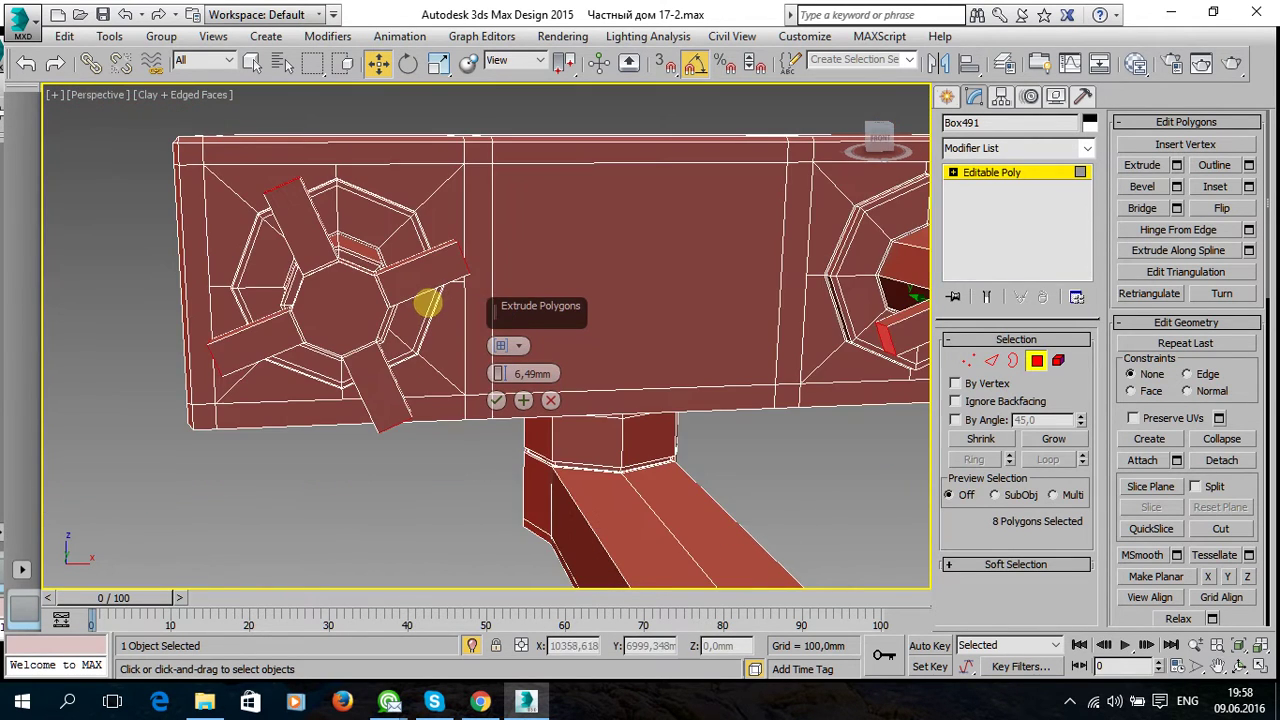
scroll(476, 296, down, 1)
scroll(476, 296, down, 1)
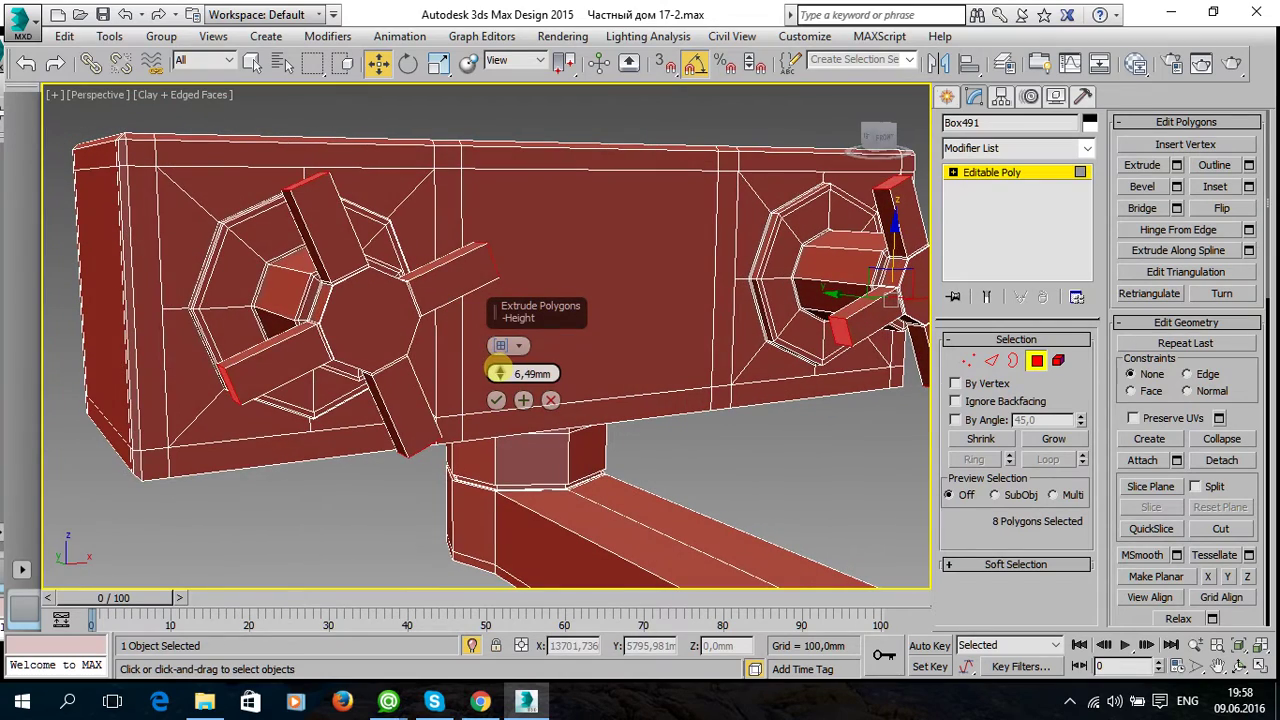
drag(498, 372, 499, 345)
alt+middle_drag(520, 347, 650, 349)
scroll(666, 343, up, 1)
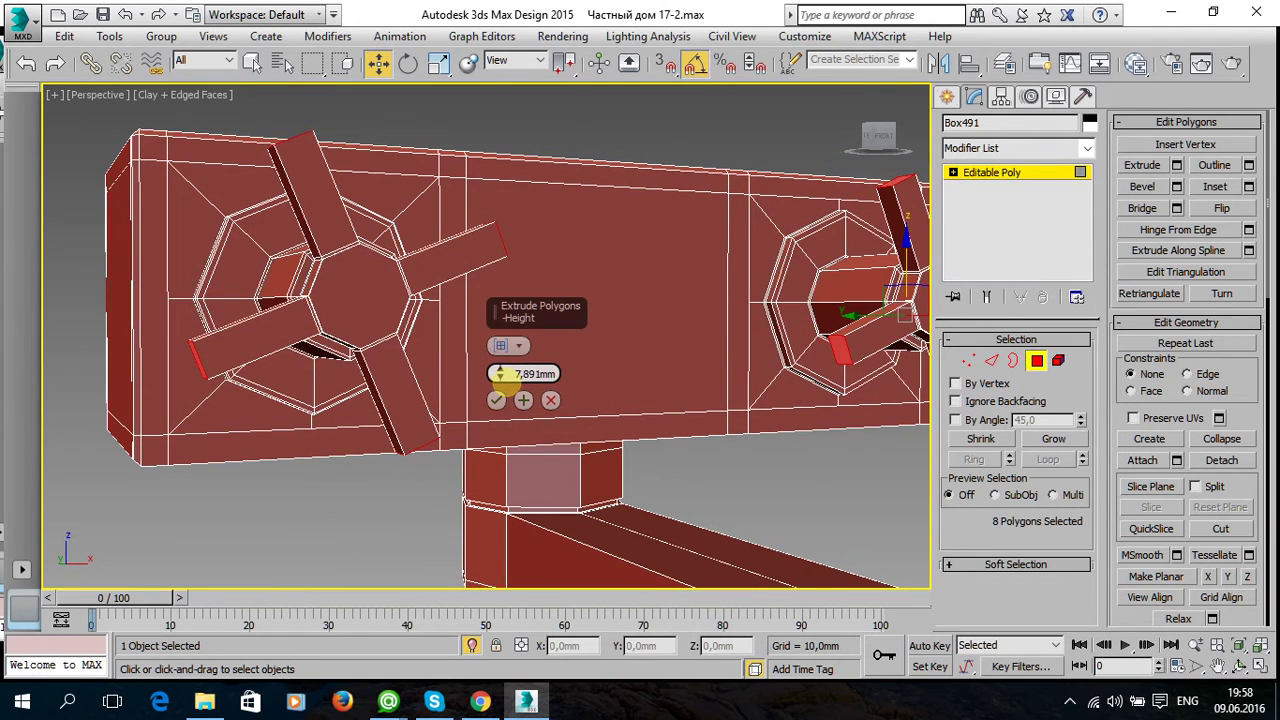
click(496, 399)
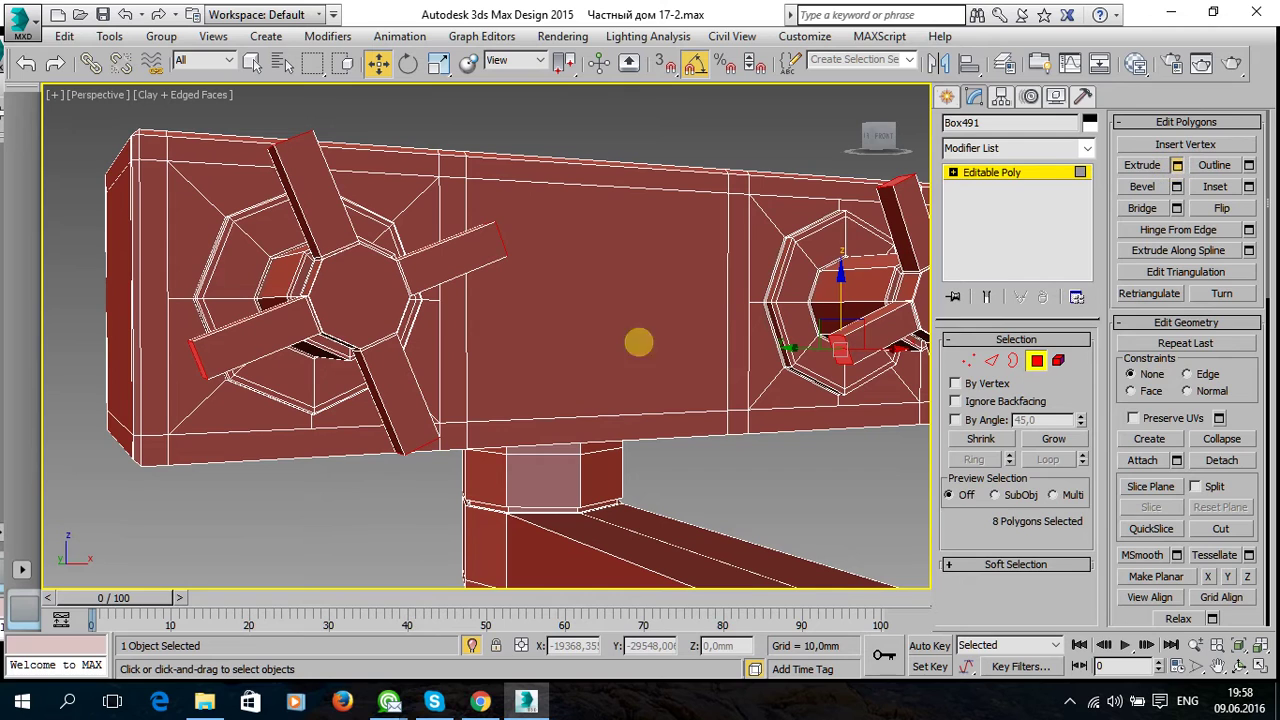
key(shift+e)
drag(498, 373, 498, 385)
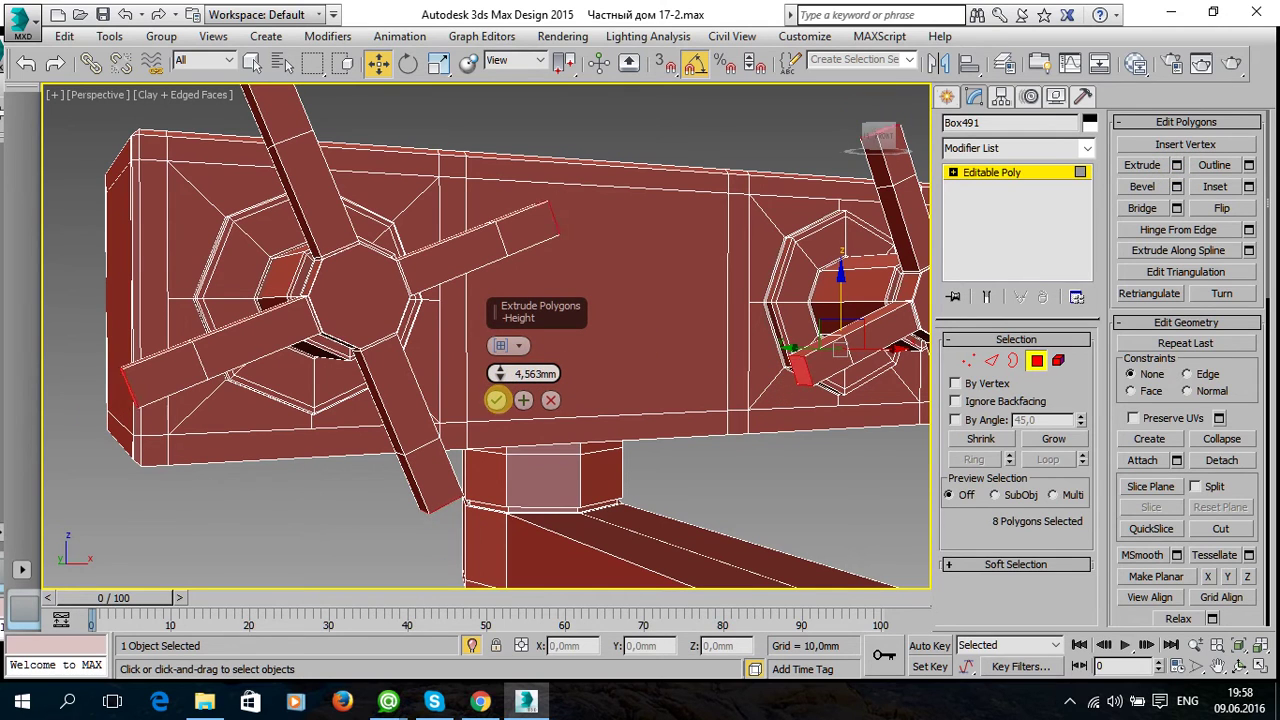
Commit the second arm extrusion and turn on NURMS smoothing for the faucet.
click(497, 401)
mouse_move(500, 394)
alt+middle_down()
mouse_move(511, 417)
mouse_move(473, 404)
alt+middle_up()
scroll(473, 404, down, 3)
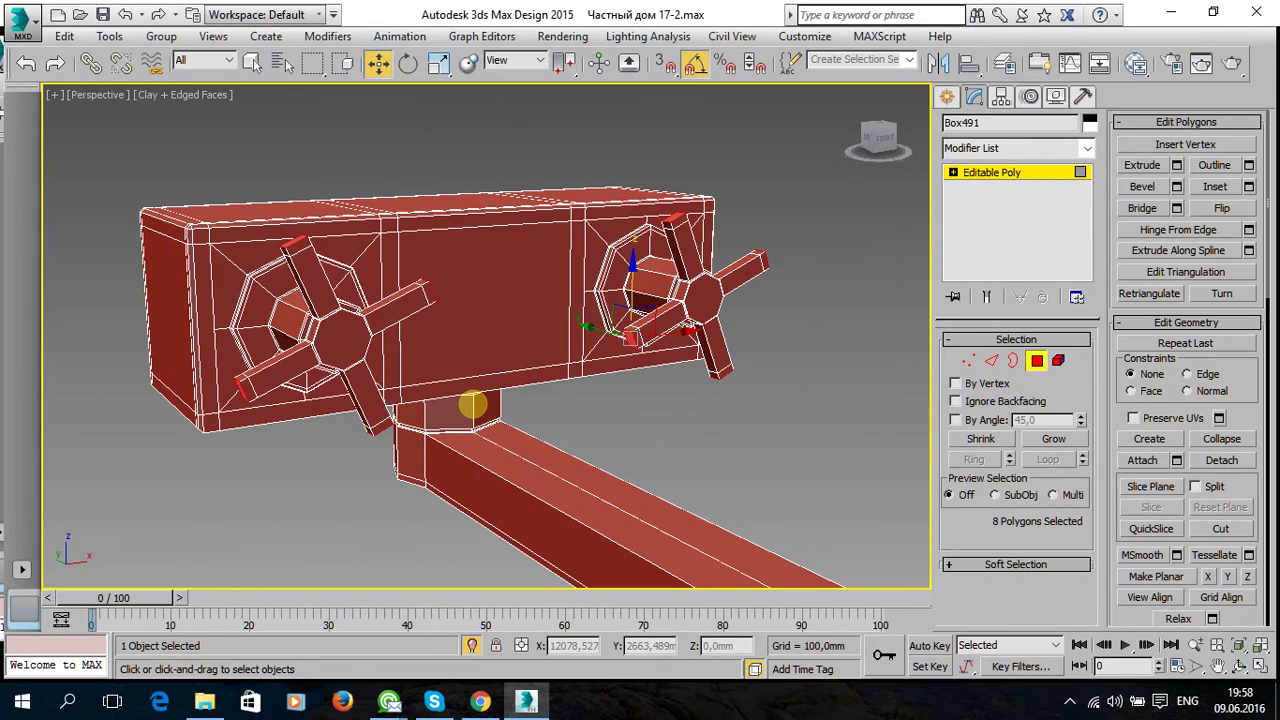
scroll(1230, 515, down, 3)
scroll(1230, 515, down, 3)
scroll(1230, 515, down, 3)
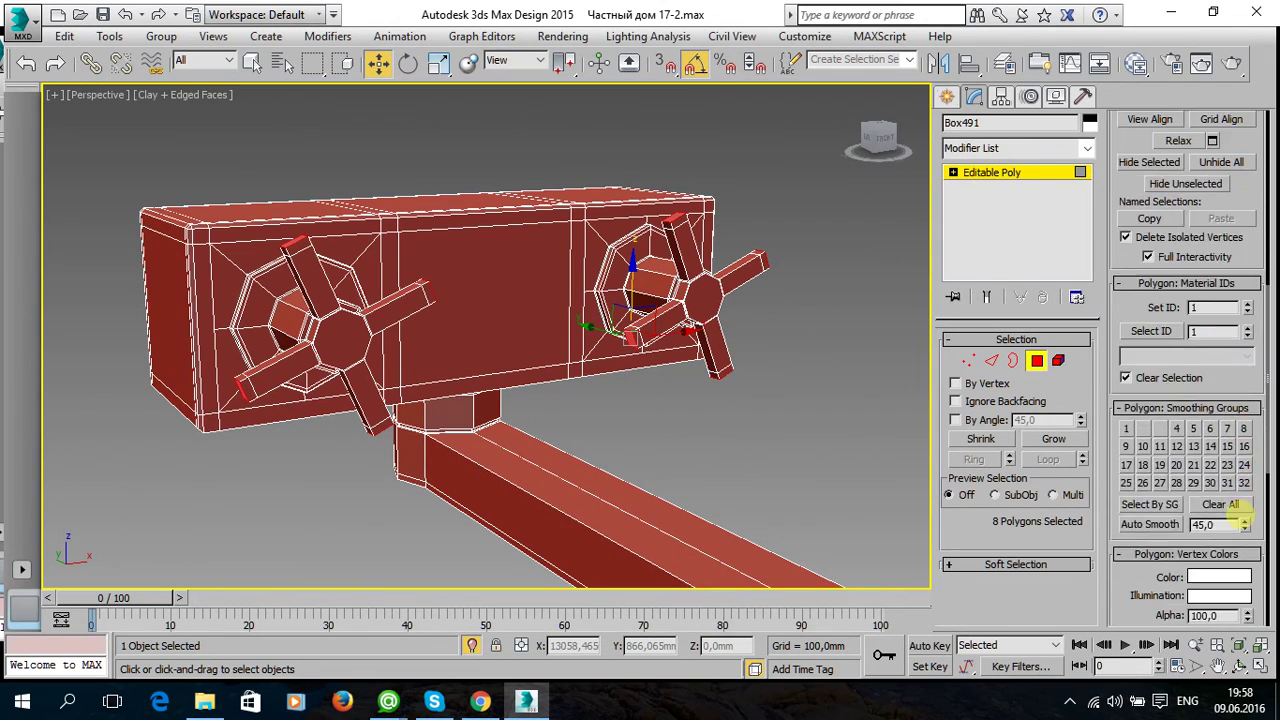
scroll(1230, 515, down, 3)
click(1127, 463)
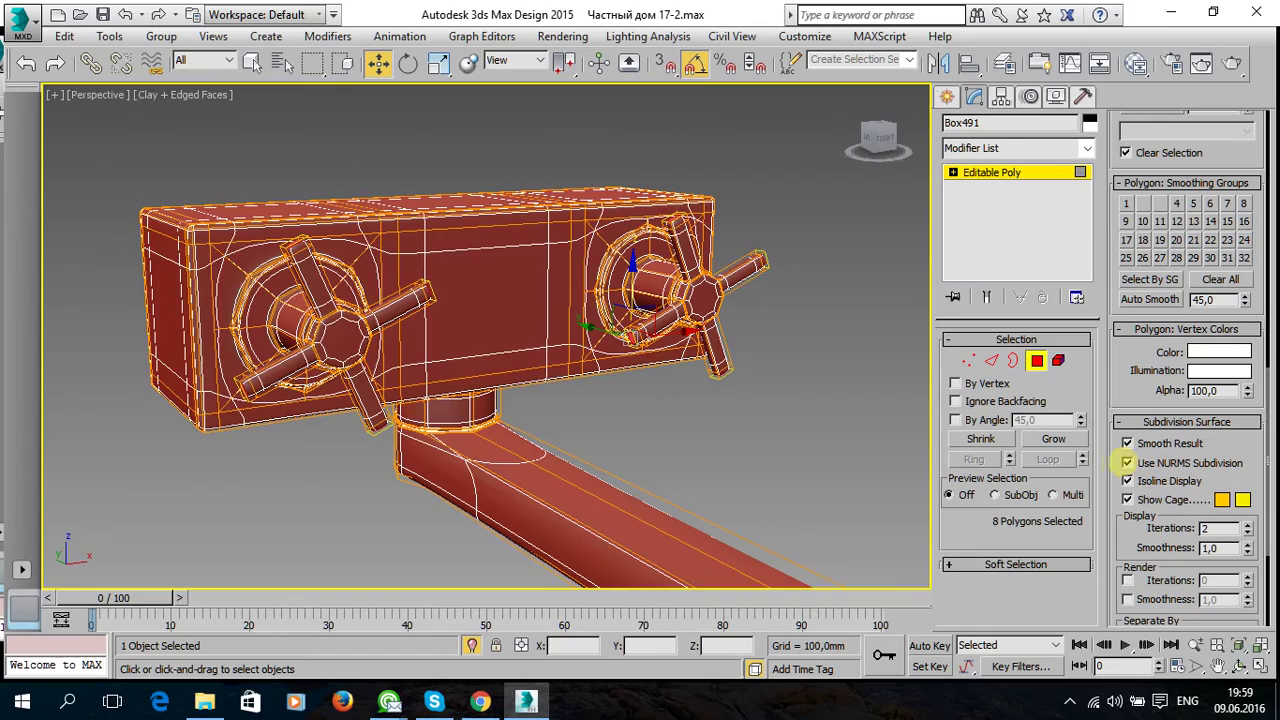
Inspect the smoothed faucet from several angles, toggling Edged Faces off and back on.
alt+middle_drag(616, 397, 649, 414)
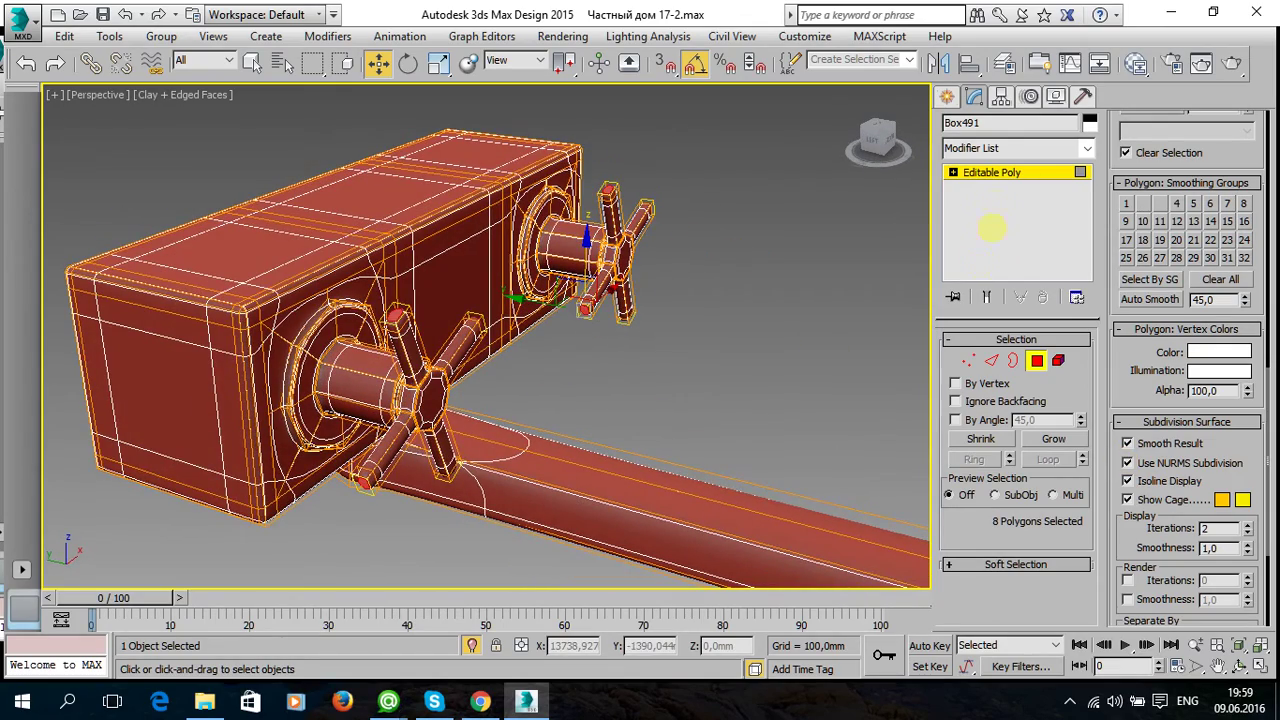
click(1012, 174)
click(730, 320)
mouse_move(723, 337)
alt+middle_down()
mouse_move(663, 349)
mouse_move(570, 328)
mouse_move(569, 294)
mouse_move(537, 294)
mouse_move(489, 329)
mouse_move(620, 366)
mouse_move(714, 363)
mouse_move(590, 362)
mouse_move(543, 386)
mouse_move(604, 377)
alt+middle_up()
key(shift+z)
drag(622, 459, 286, 237)
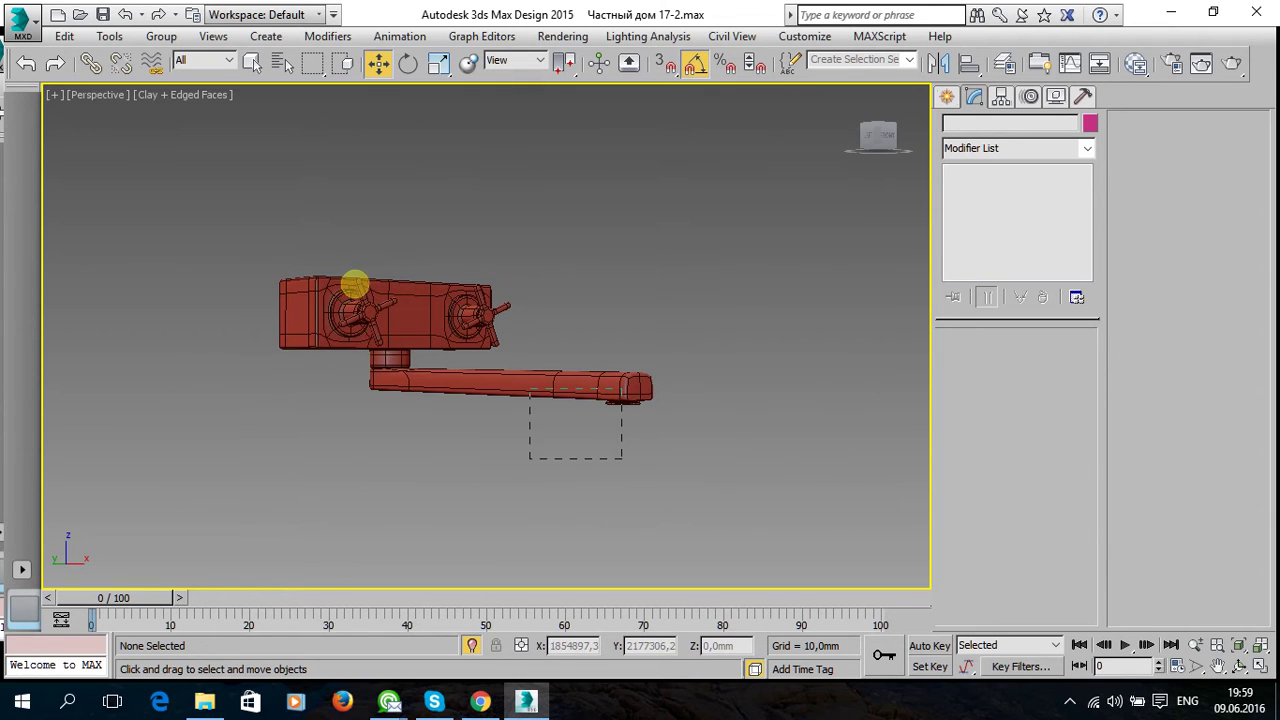
click(637, 363)
alt+middle_drag(637, 363, 580, 395)
key(F4)
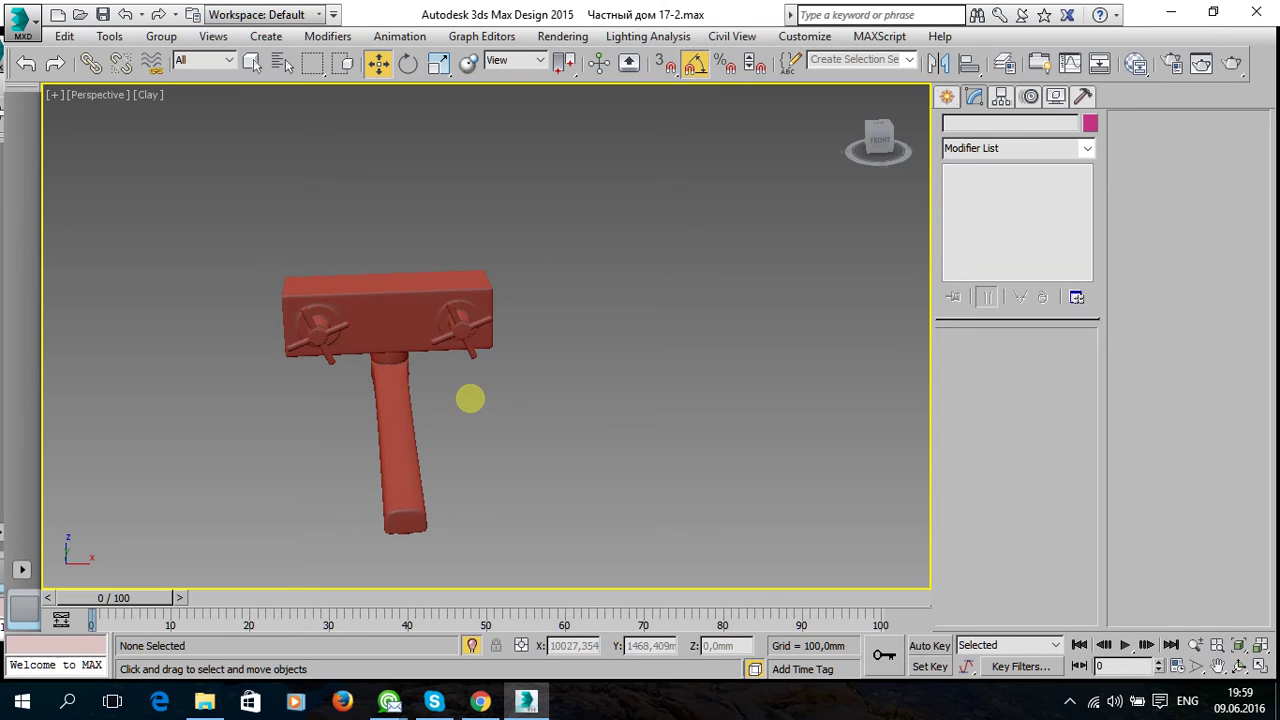
alt+middle_drag(470, 399, 494, 371)
click(566, 294)
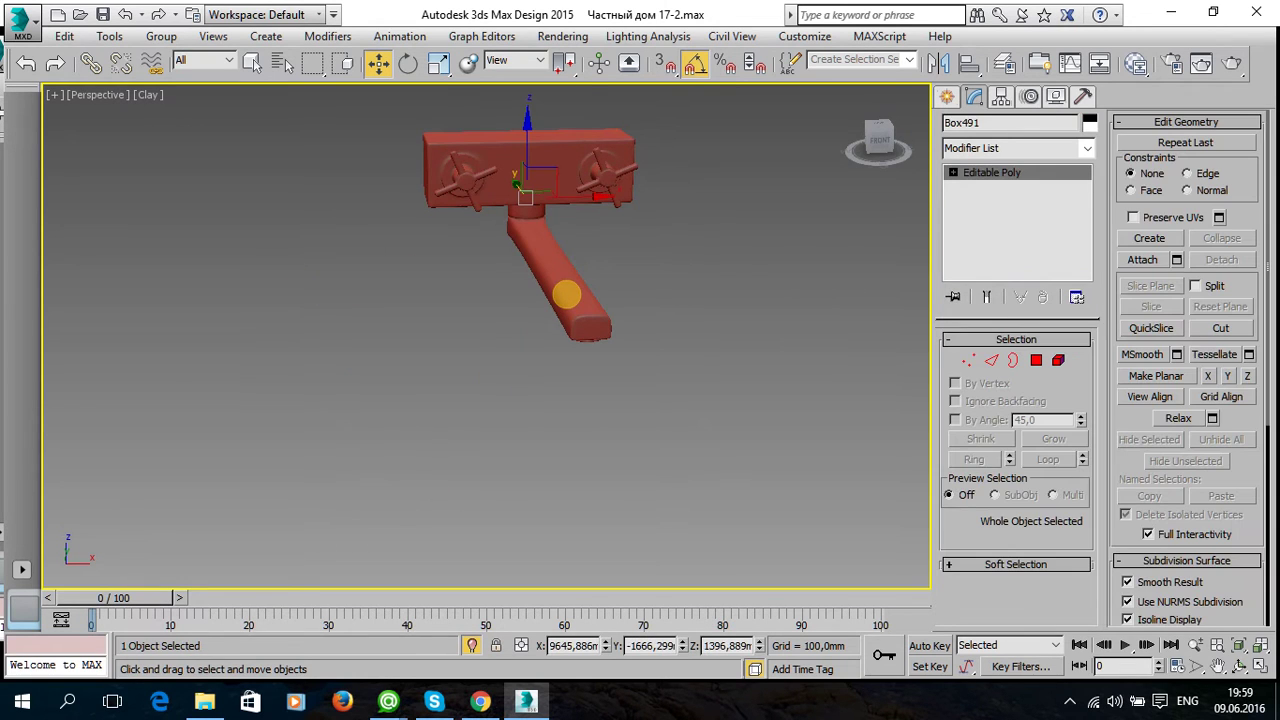
mouse_move(566, 294)
alt+middle_down()
mouse_move(528, 409)
mouse_move(526, 285)
mouse_move(457, 329)
mouse_move(527, 379)
mouse_move(640, 429)
alt+middle_up()
click(523, 307)
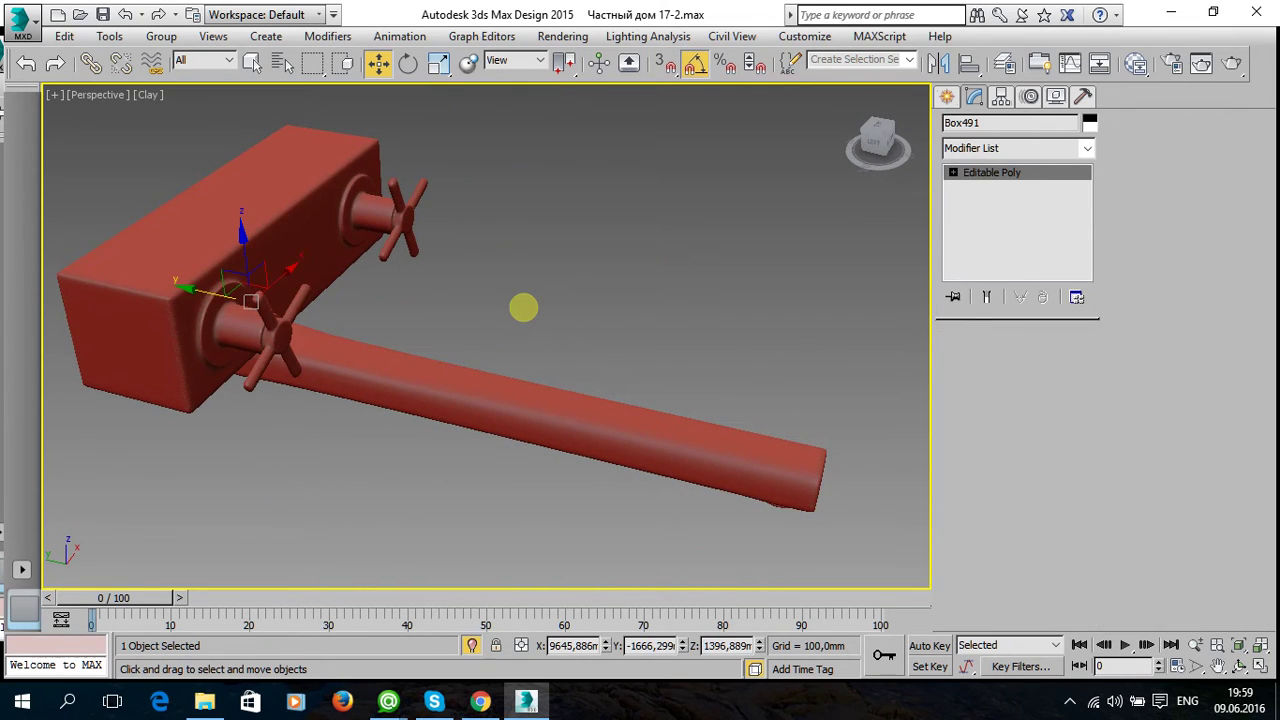
mouse_move(523, 307)
alt+middle_down()
mouse_move(391, 337)
mouse_move(405, 344)
alt+middle_up()
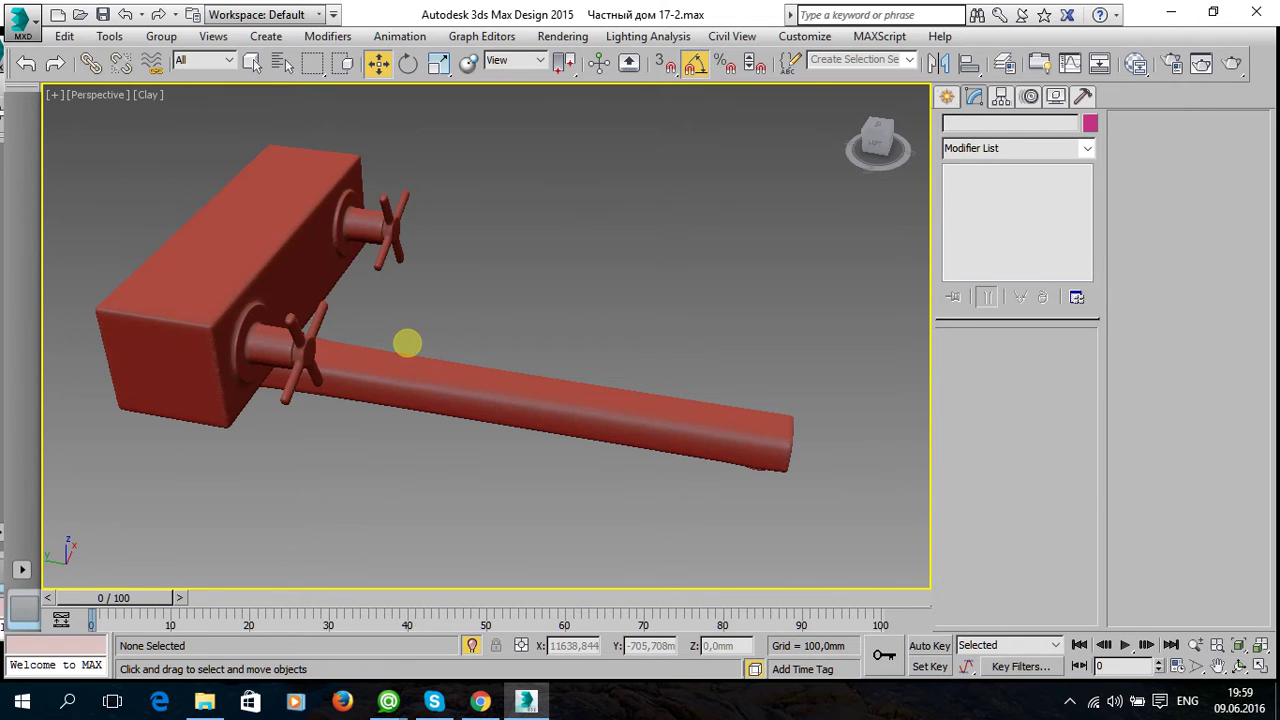
key(F4)
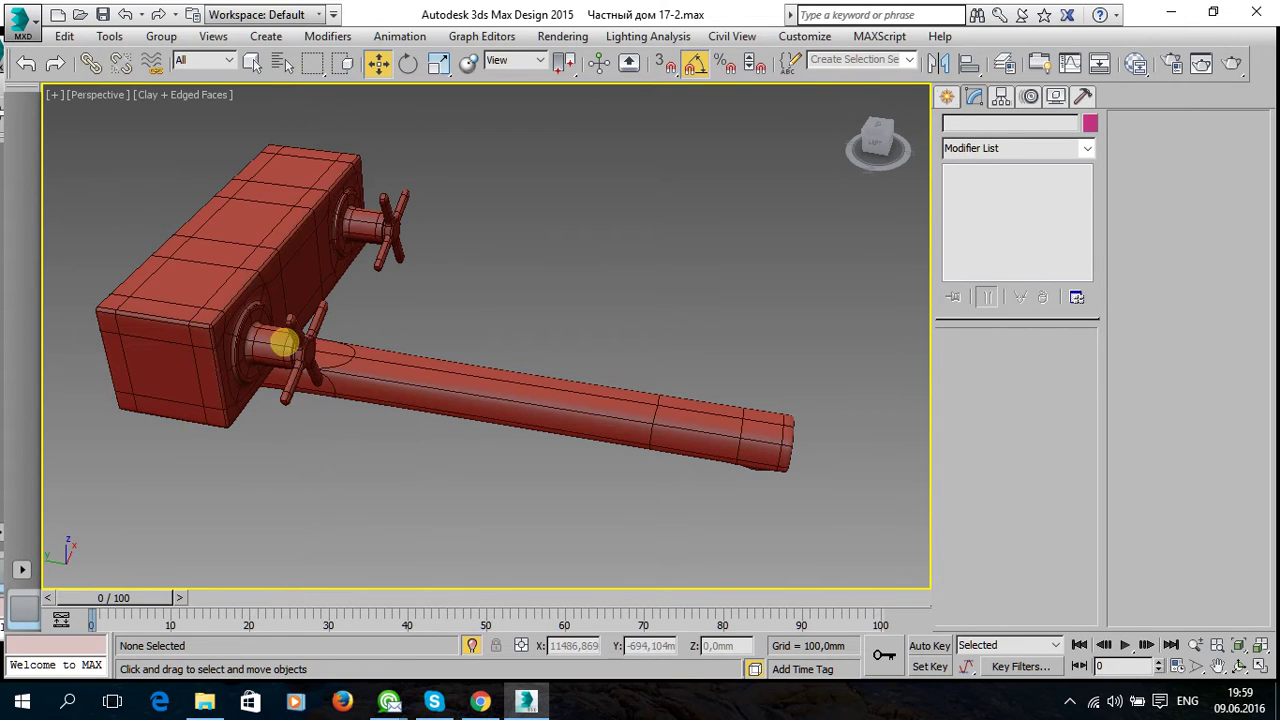
alt+middle_drag(286, 343, 266, 251)
Reselect the faucet and turn Use NURMS Subdivision back off.
click(268, 253)
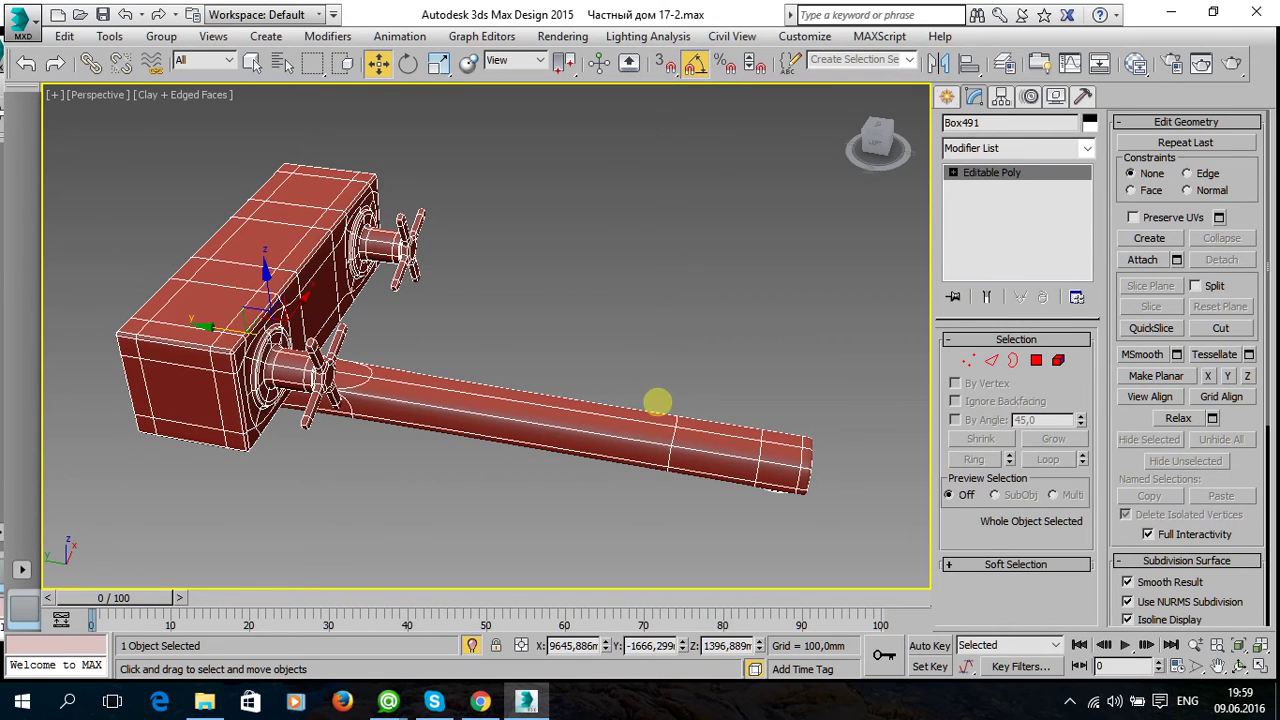
alt+middle_drag(657, 402, 600, 397)
scroll(1155, 528, down, 2)
scroll(1150, 518, down, 1)
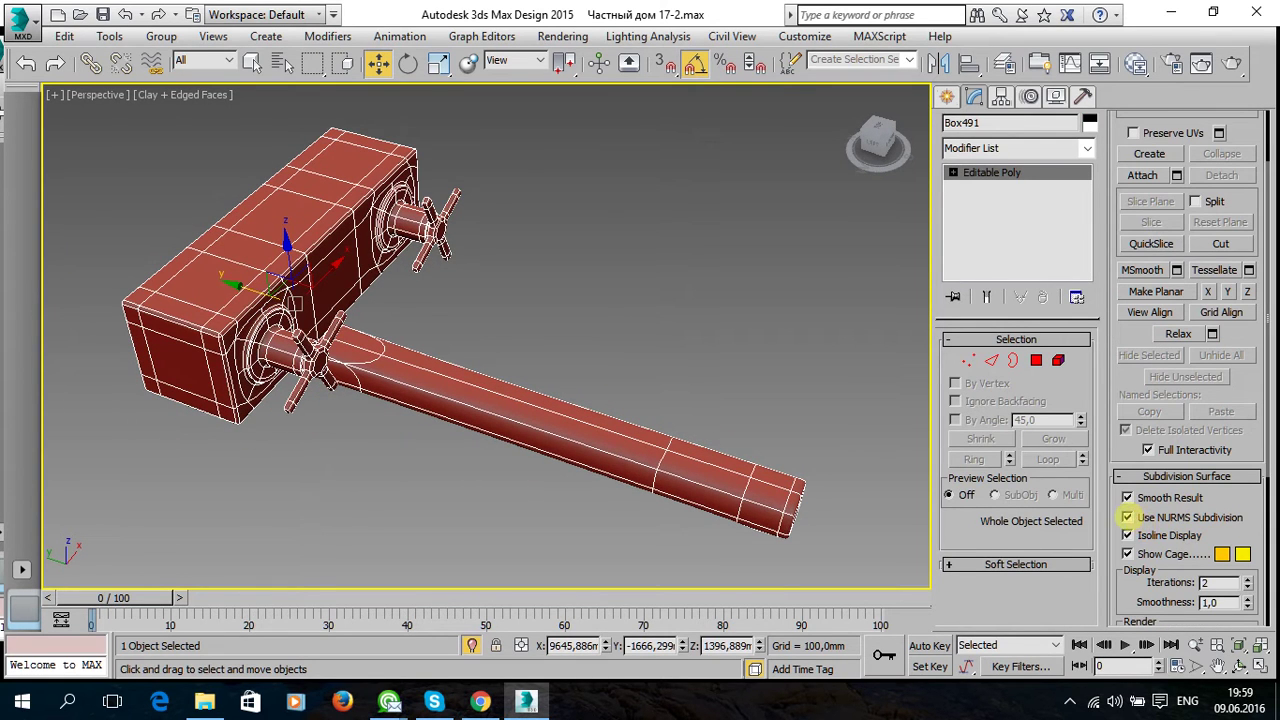
click(1127, 517)
mouse_move(523, 351)
alt+middle_down()
mouse_move(517, 337)
mouse_move(543, 357)
mouse_move(489, 356)
mouse_move(809, 383)
mouse_move(600, 380)
mouse_move(623, 409)
mouse_move(675, 413)
mouse_move(594, 309)
alt+middle_up()
Inset the bracket box's middle top face by about 3.9mm.
scroll(598, 330, up, 2)
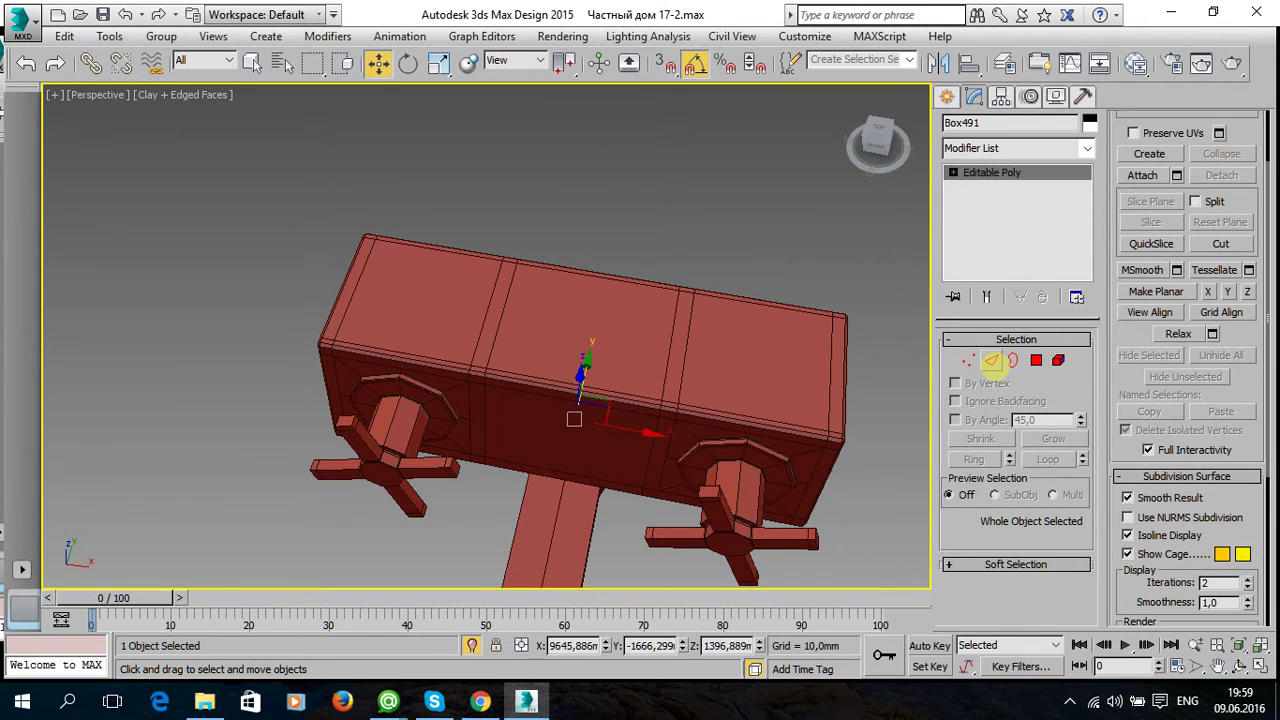
middle_drag(691, 340, 640, 363)
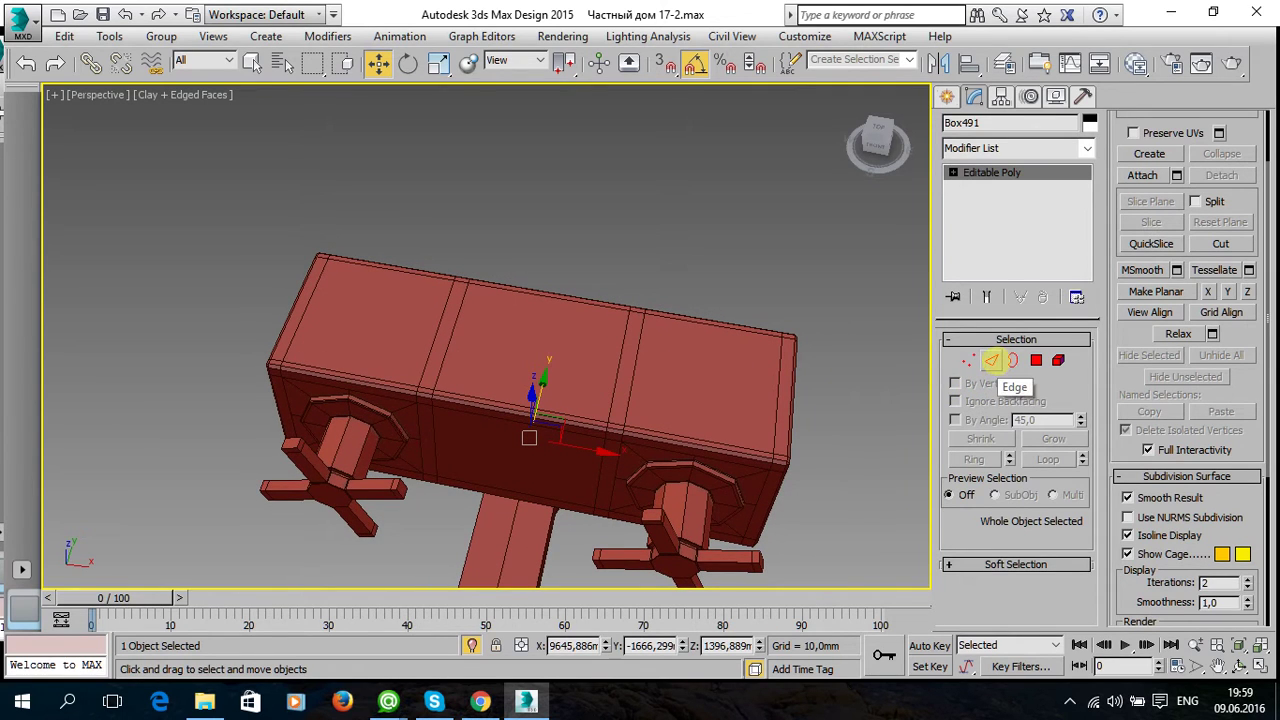
click(1034, 361)
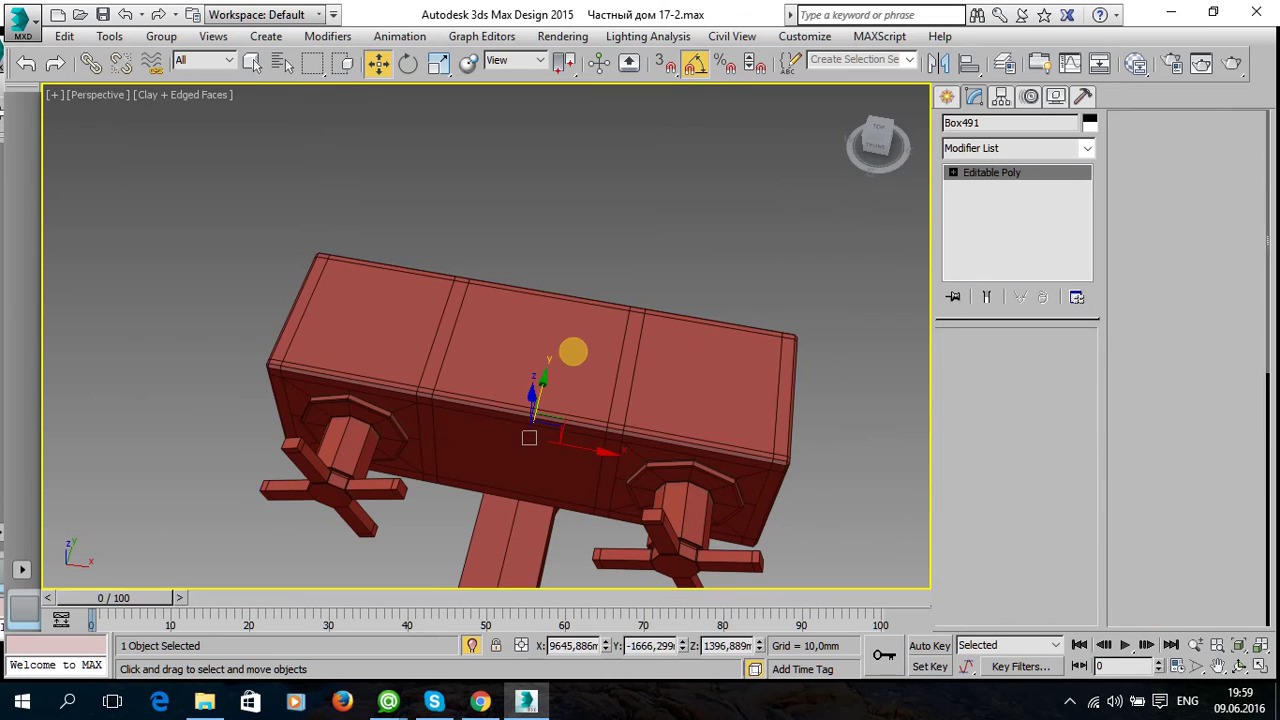
click(569, 350)
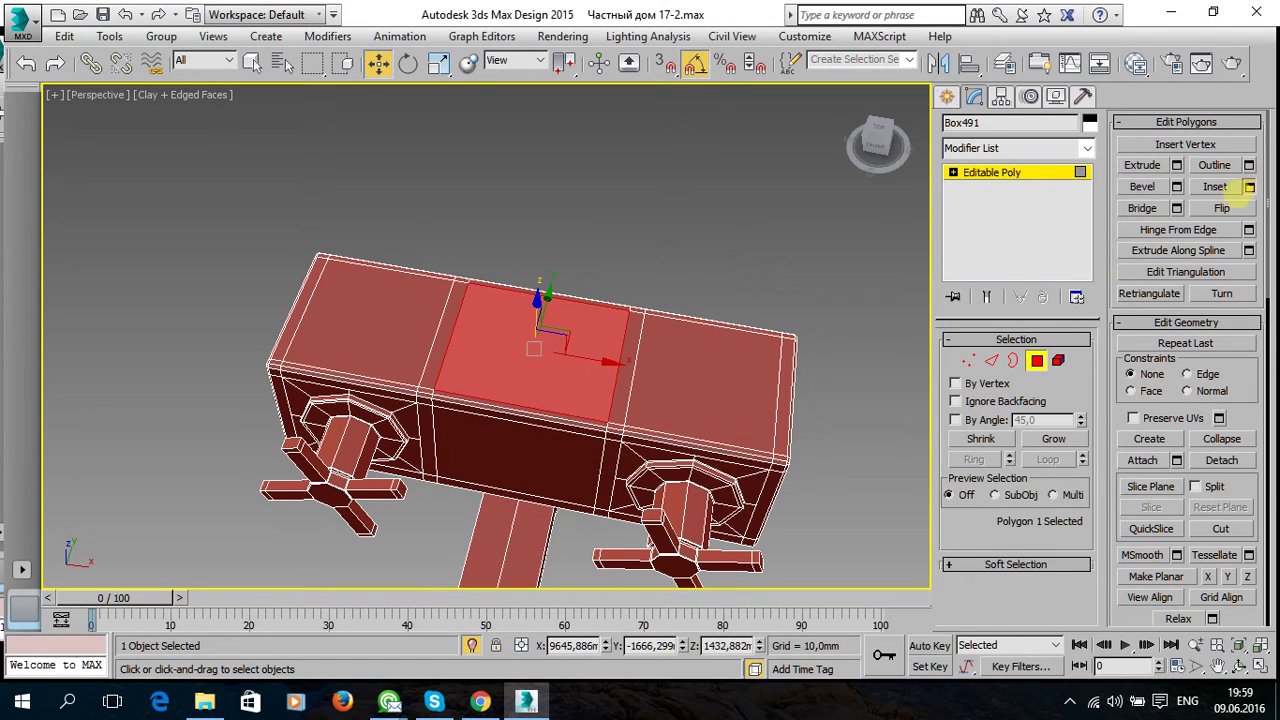
click(1249, 187)
drag(498, 373, 498, 371)
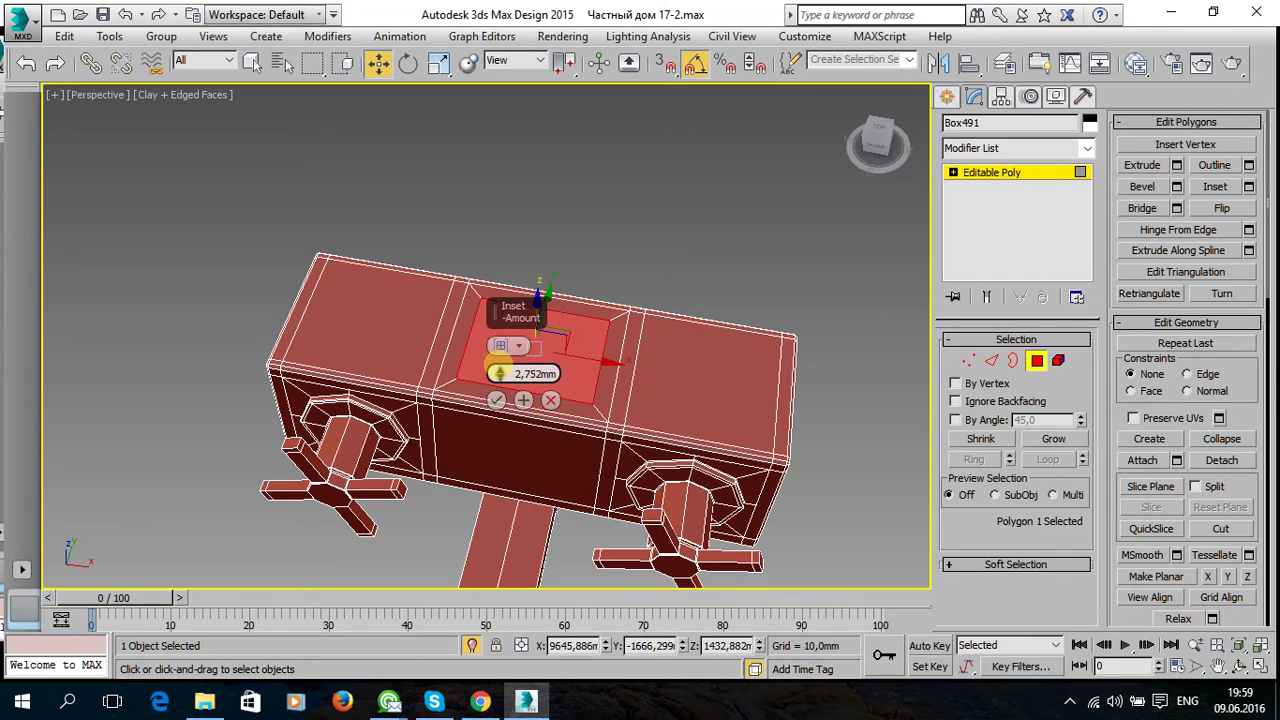
drag(498, 373, 498, 371)
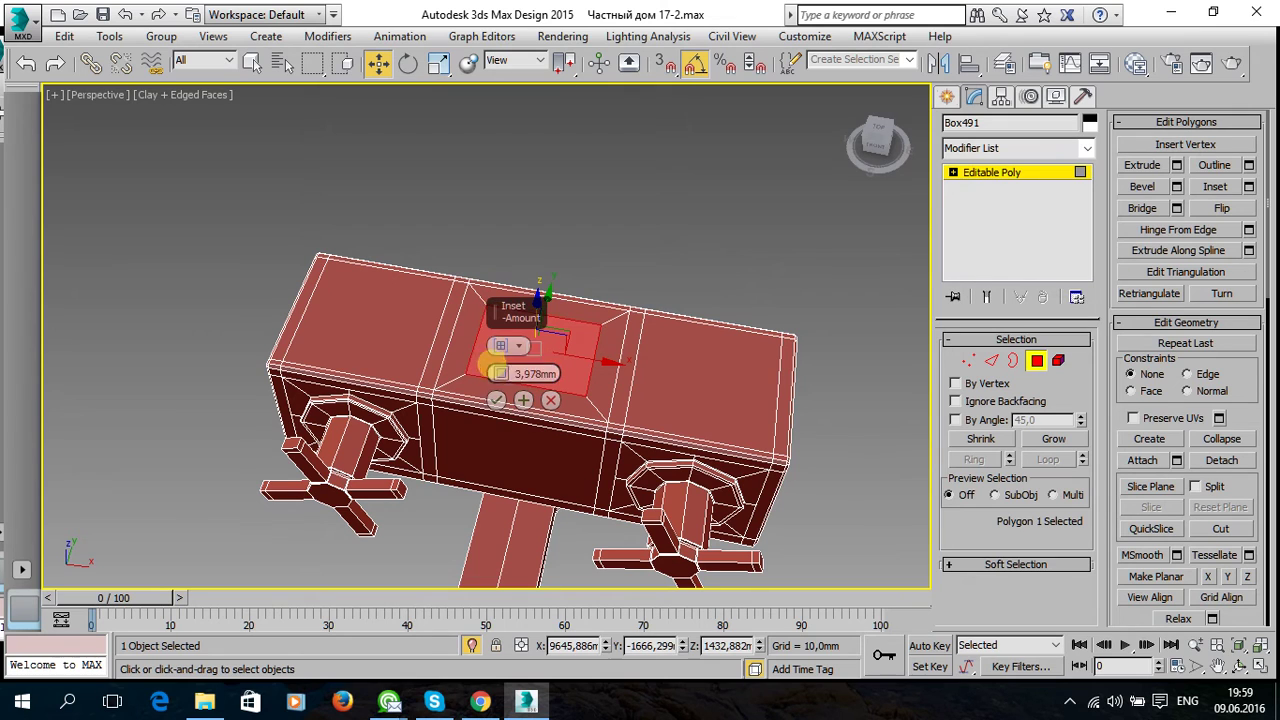
click(496, 401)
alt+middle_drag(535, 401, 548, 440)
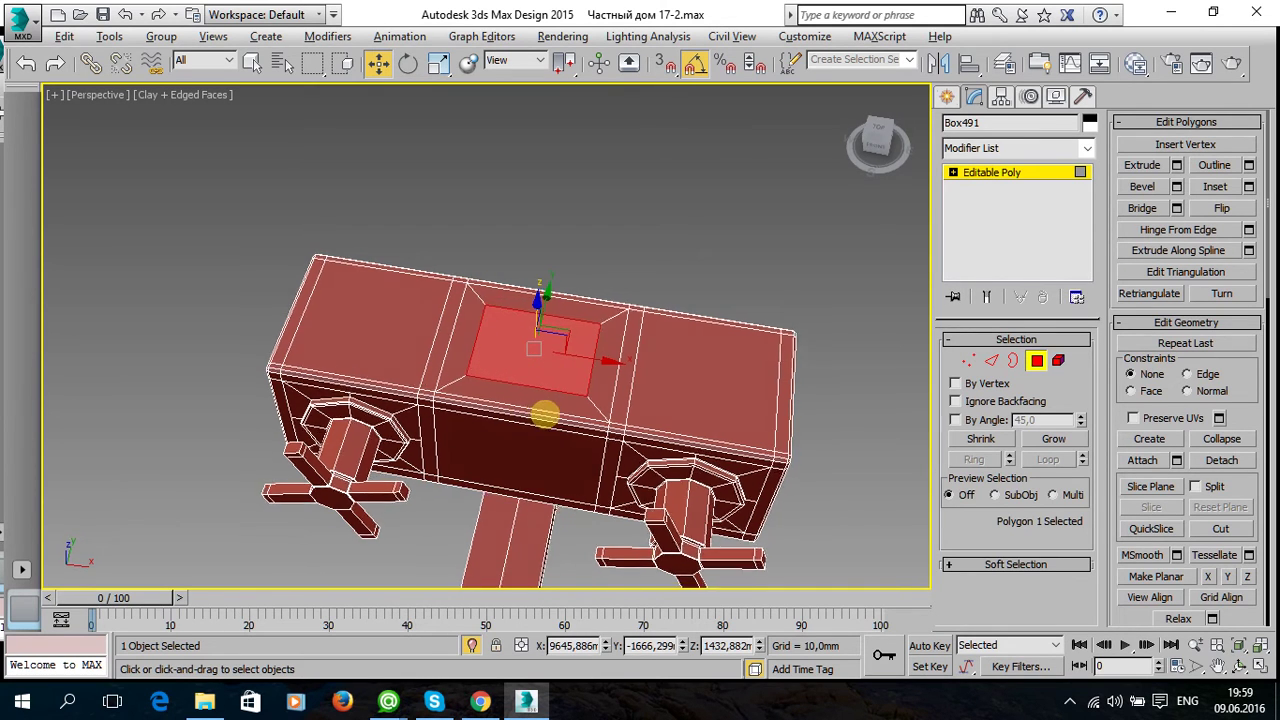
Narrow the inset face, then connect its two opposite edges with a vertical edge.
key(r)
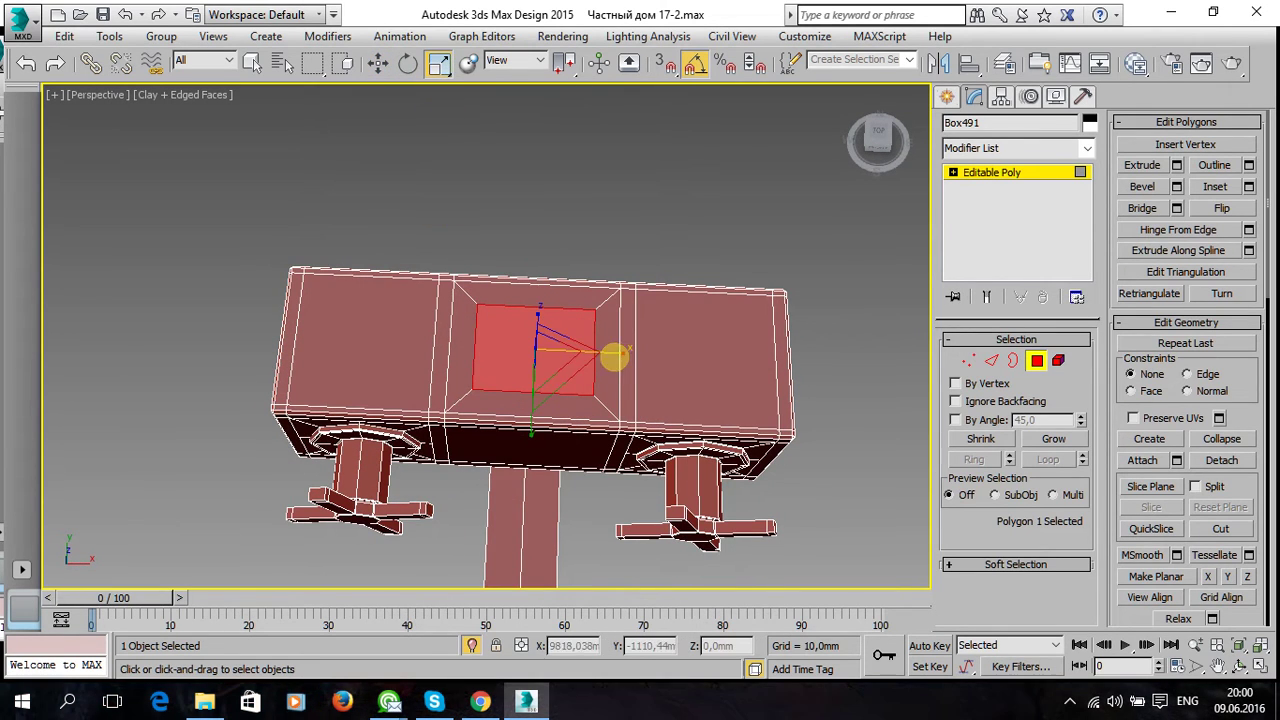
drag(623, 353, 603, 360)
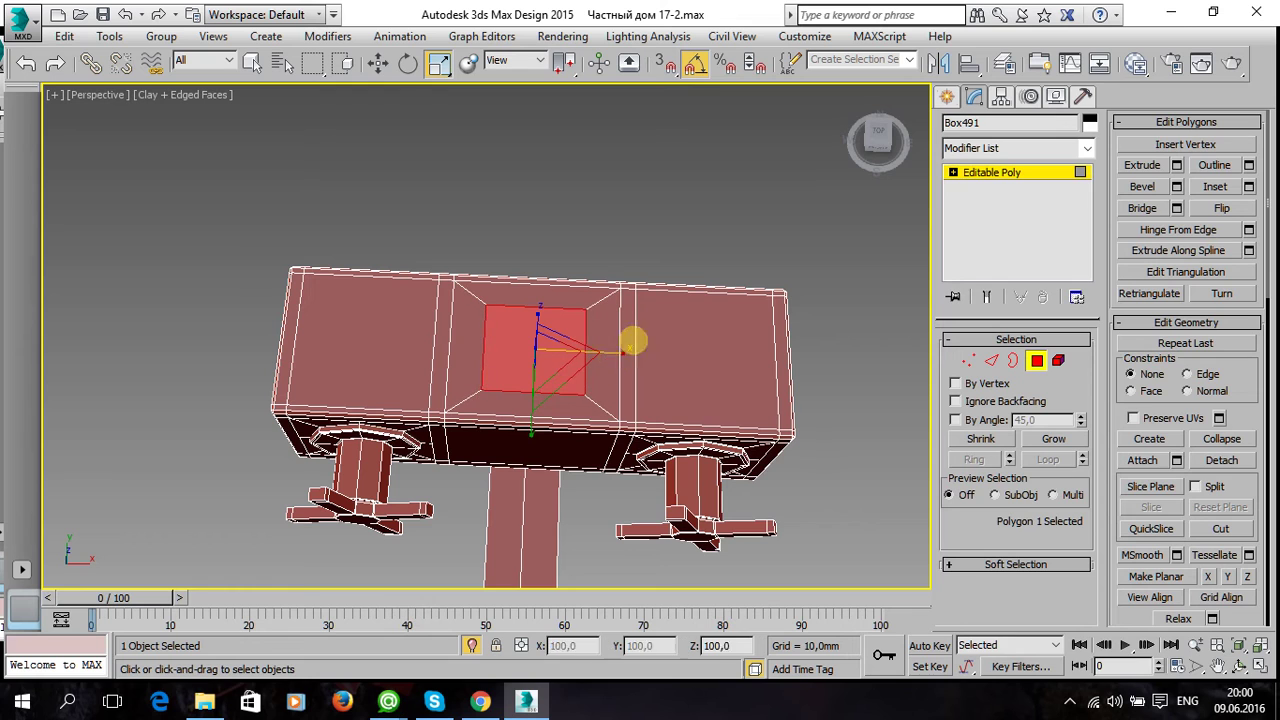
scroll(566, 383, up, 2)
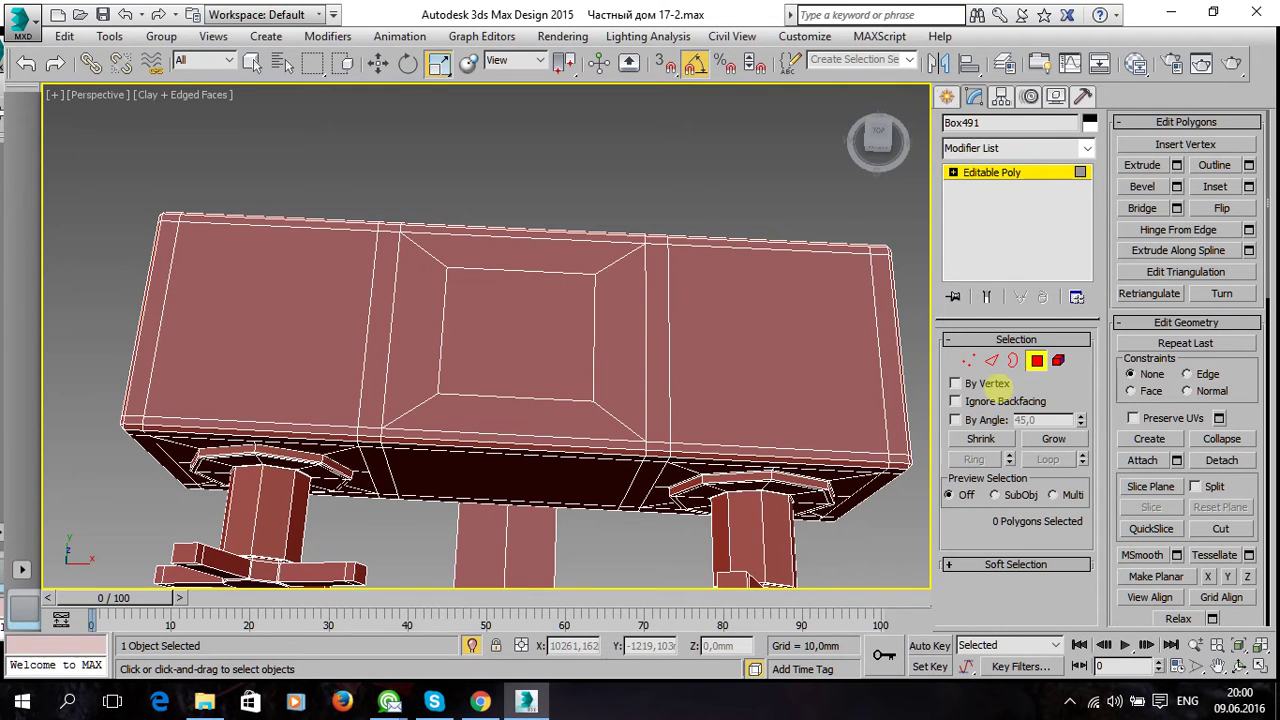
click(991, 361)
click(522, 394)
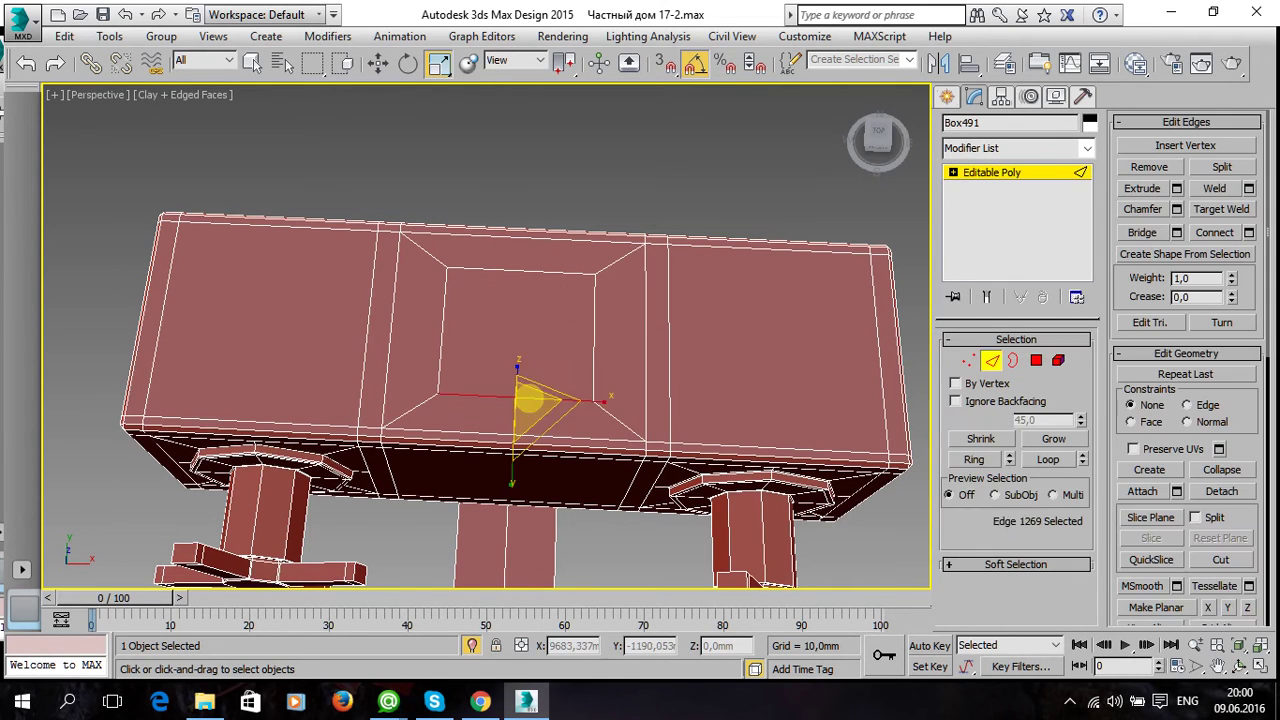
ctrl+click(540, 269)
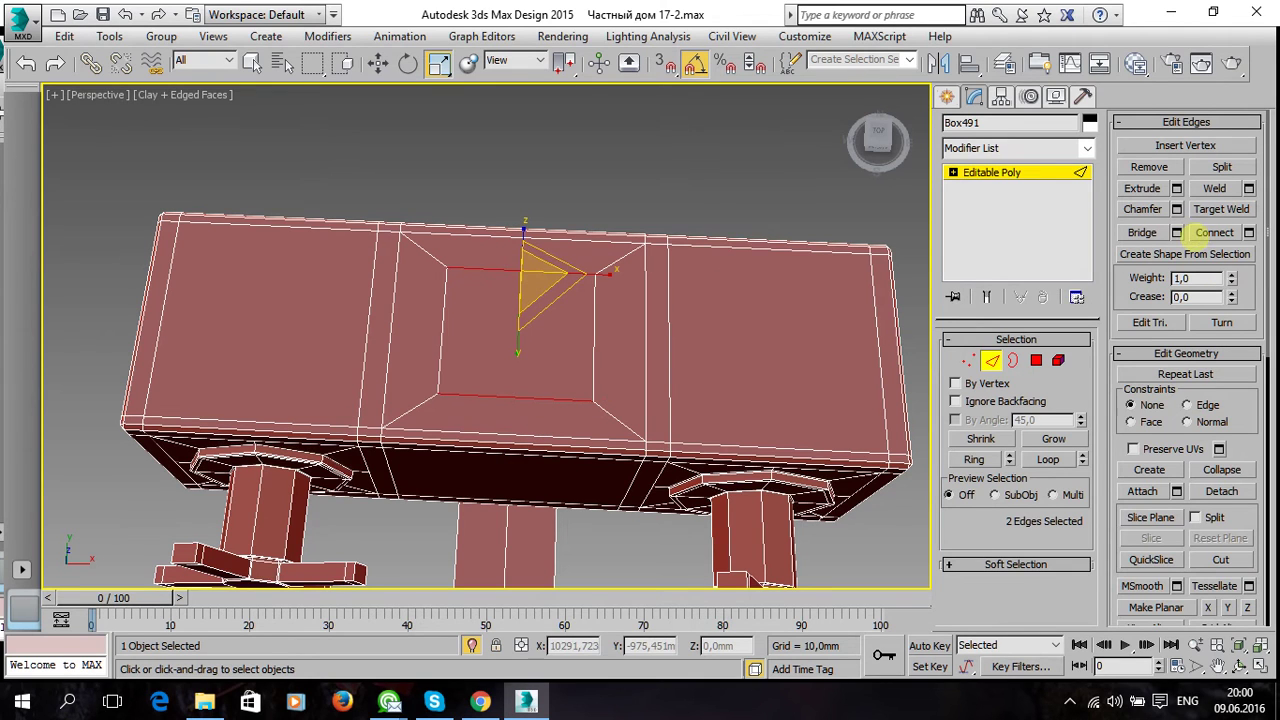
click(1215, 232)
Connect the three vertical edges with a crossing horizontal edge, splitting the panel into quarters.
key(w)
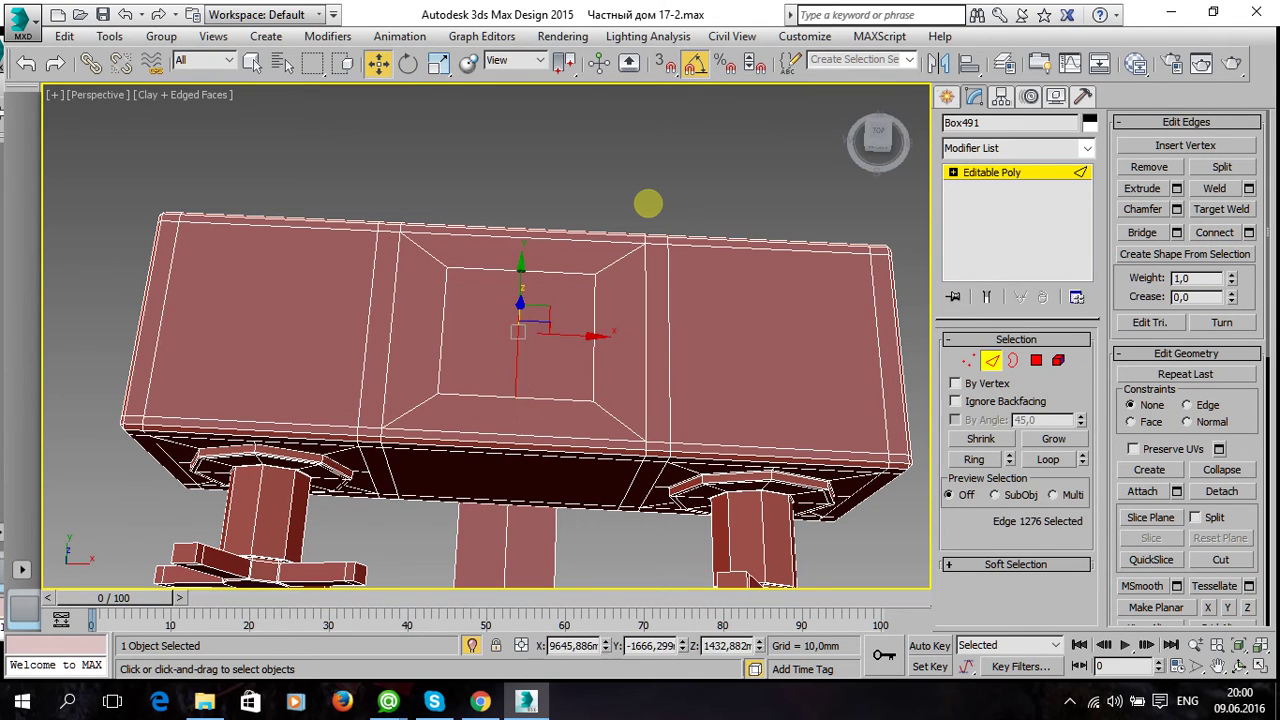
click(645, 215)
click(593, 350)
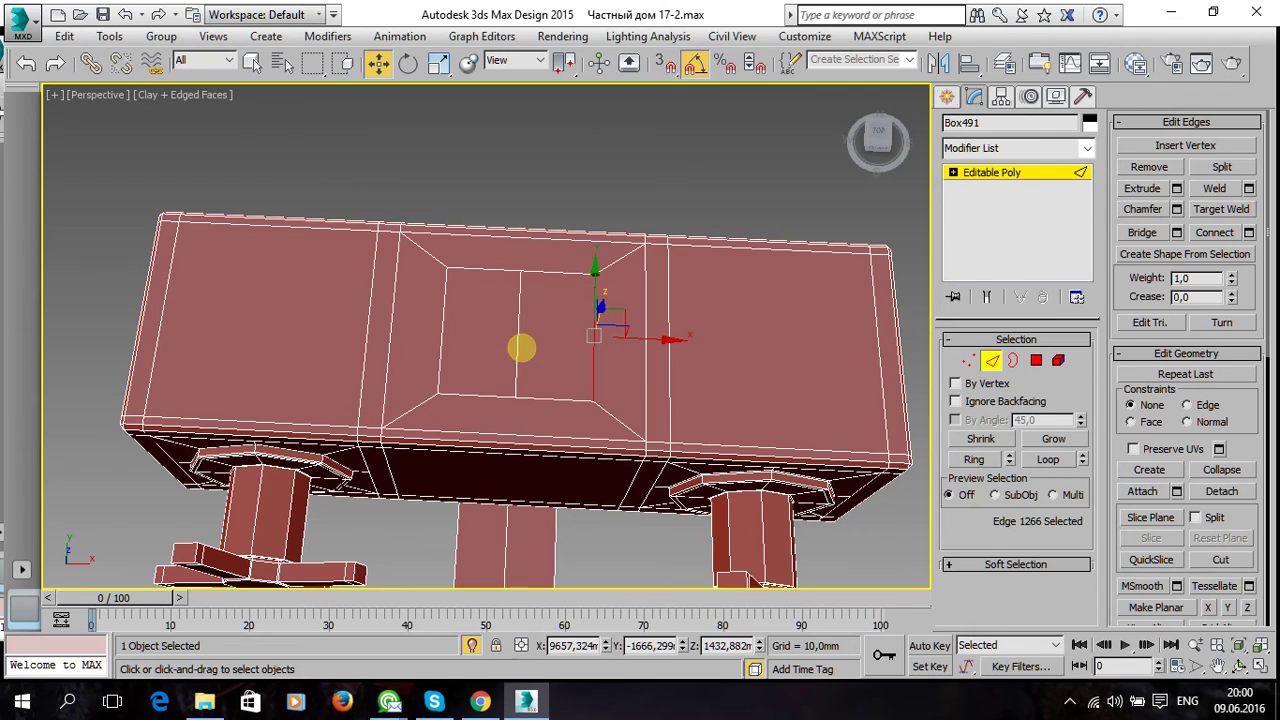
ctrl+click(521, 347)
click(593, 337)
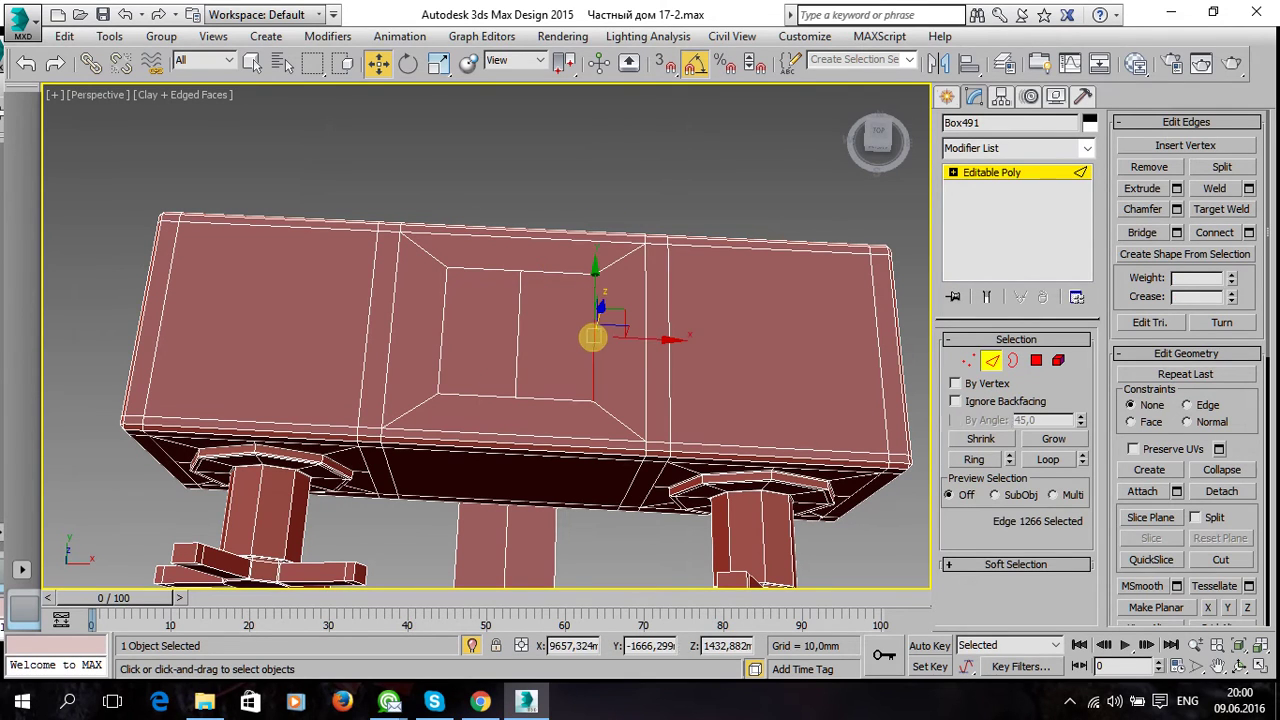
ctrl+click(518, 338)
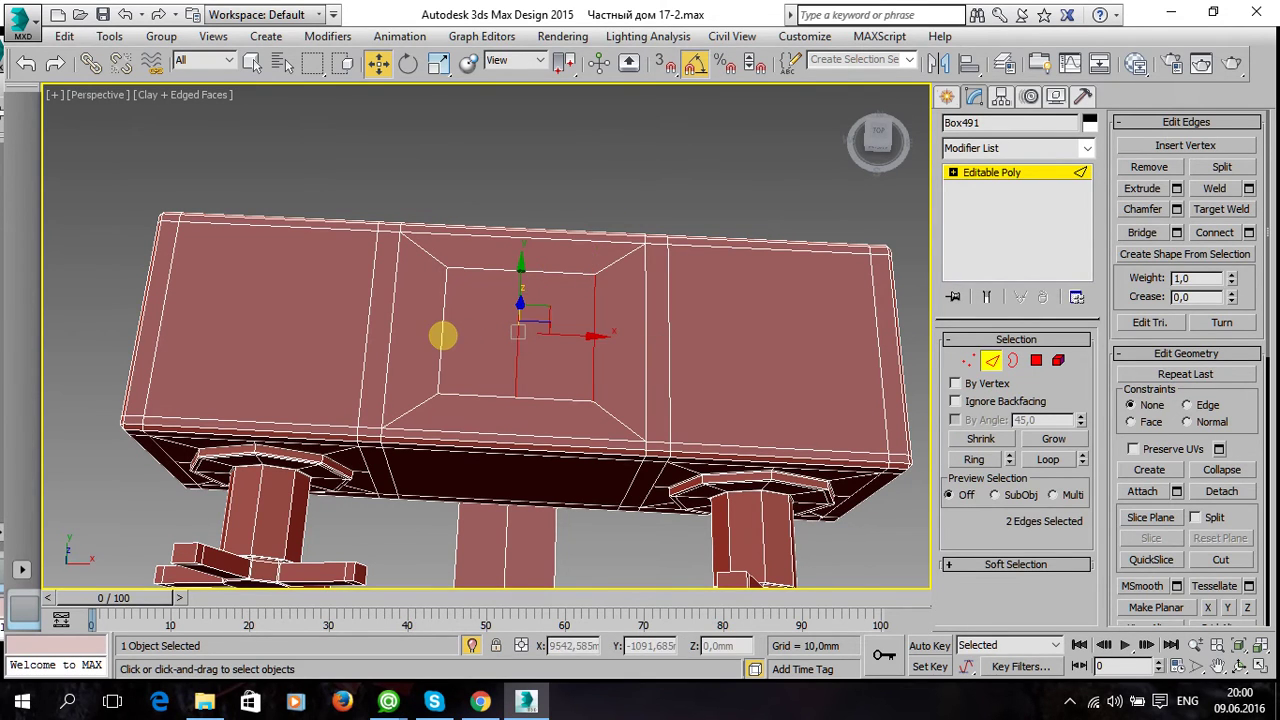
ctrl+click(443, 336)
click(1249, 232)
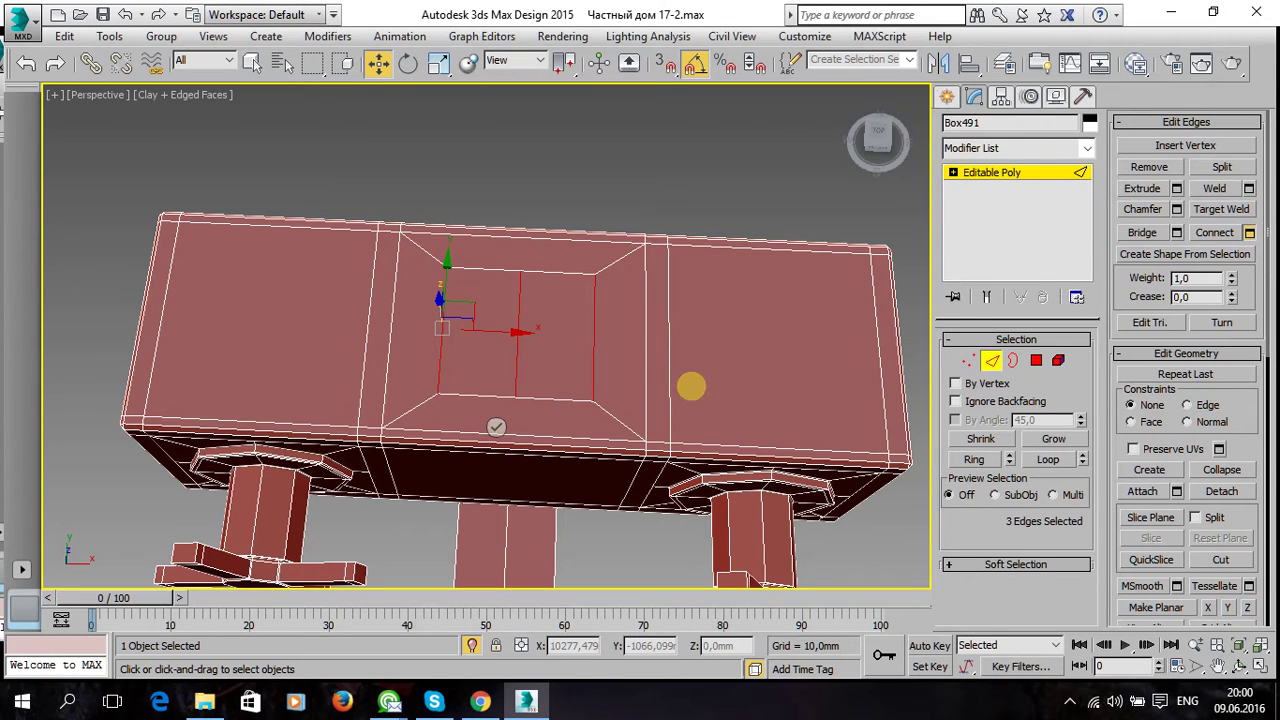
click(500, 429)
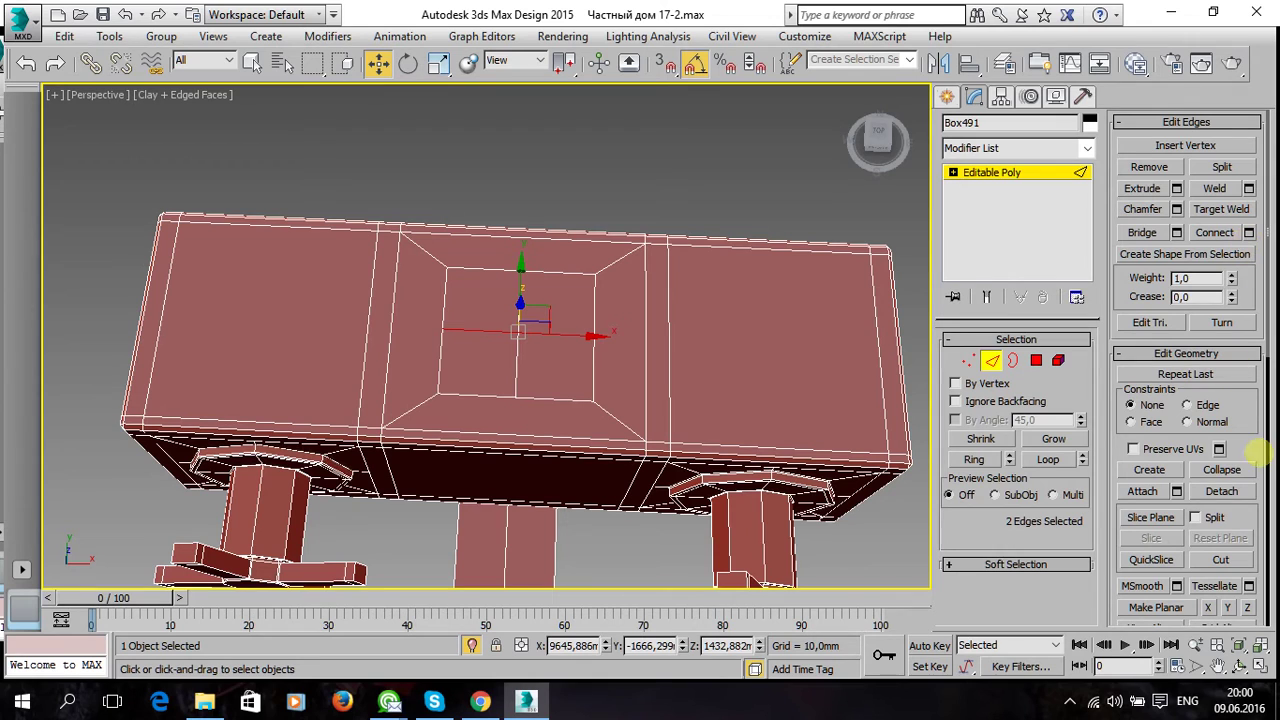
click(967, 360)
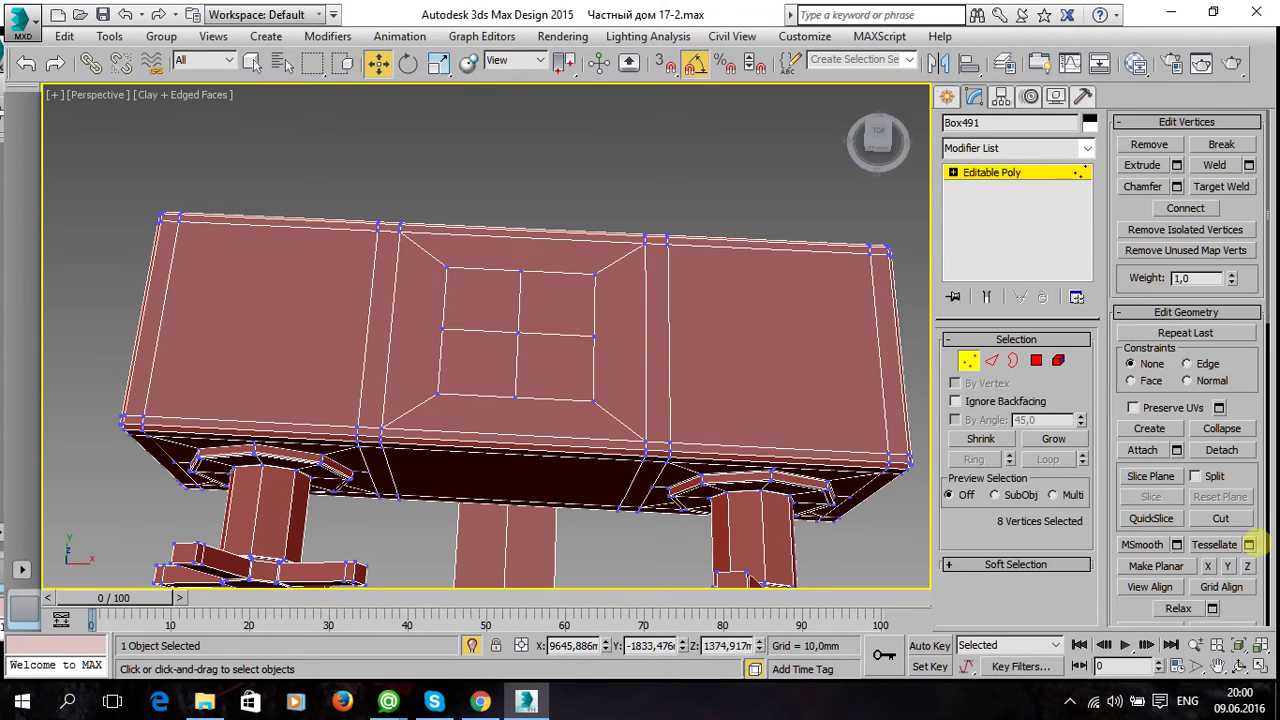
Cut both corner-to-corner diagonals across the inset square.
click(1221, 518)
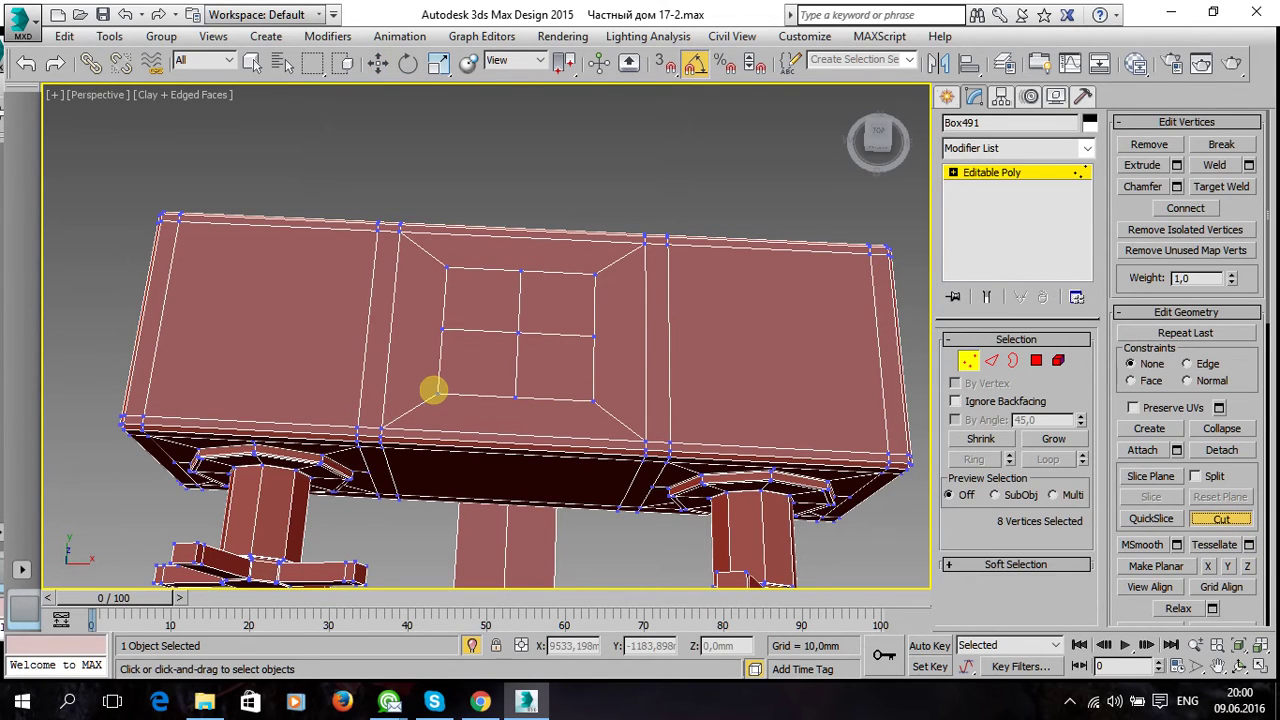
click(436, 391)
click(592, 275)
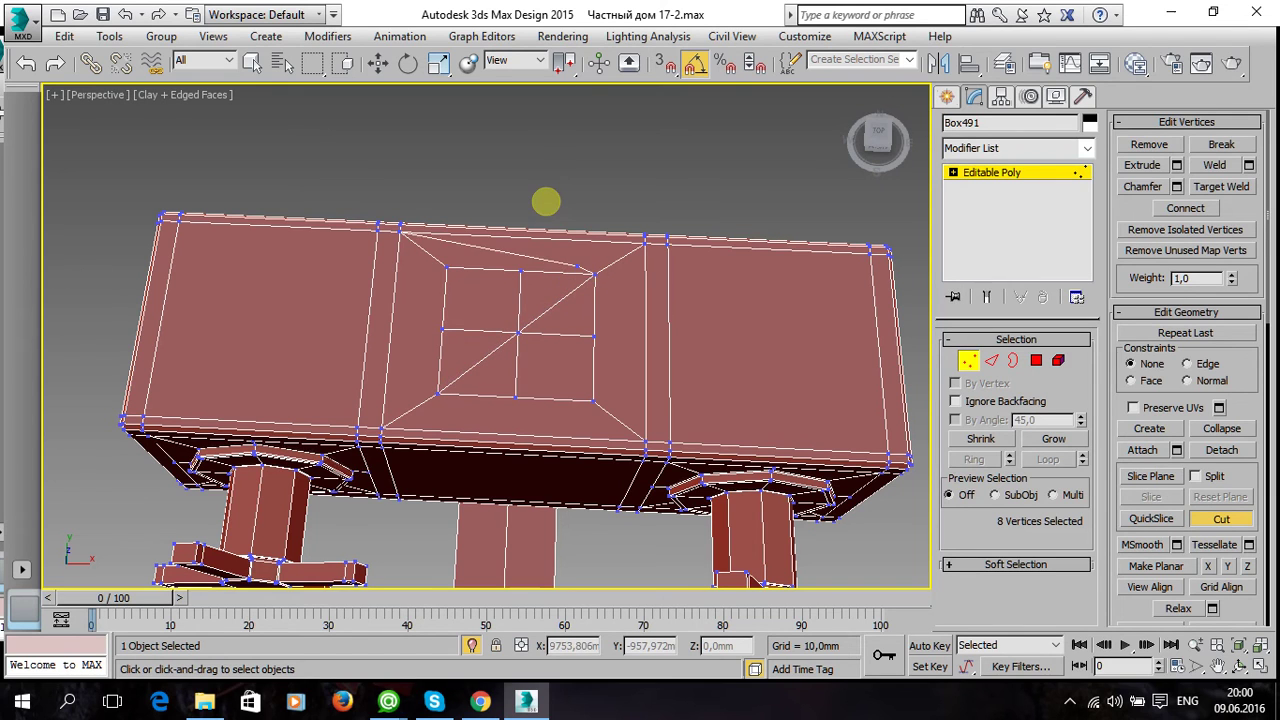
scroll(578, 324, up, 3)
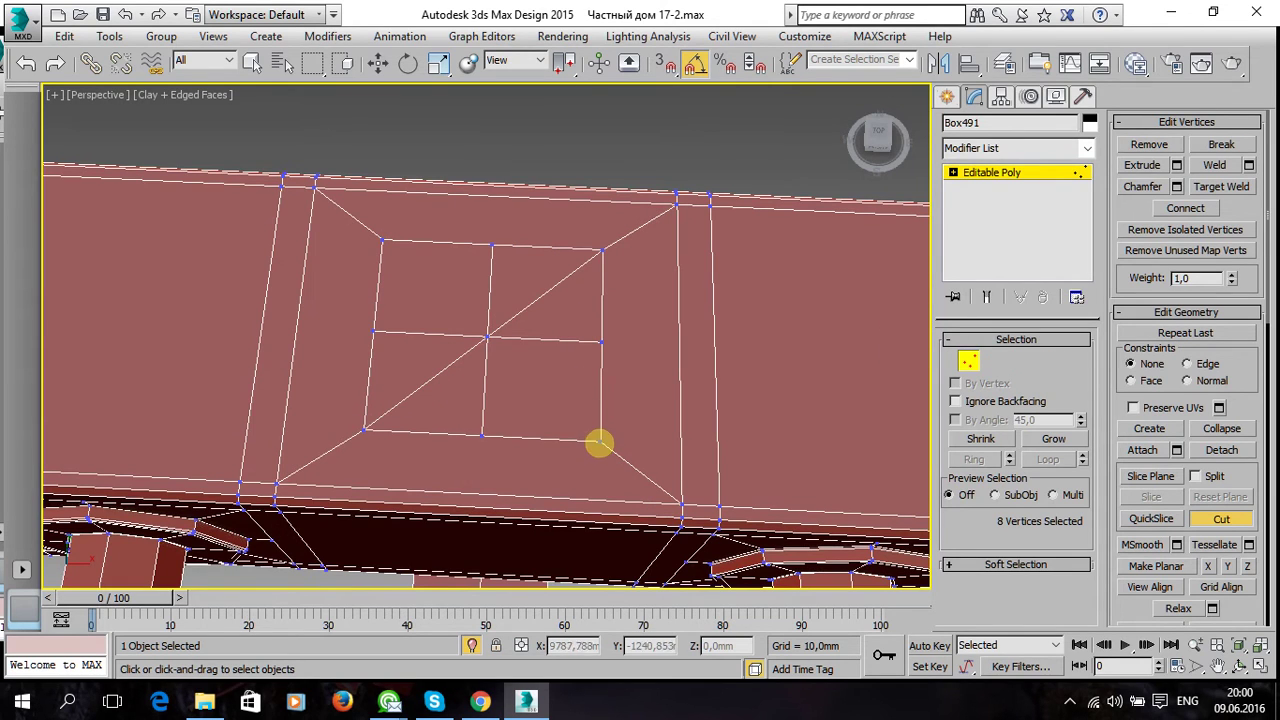
click(599, 441)
click(382, 241)
right_click(600, 155)
key(F3)
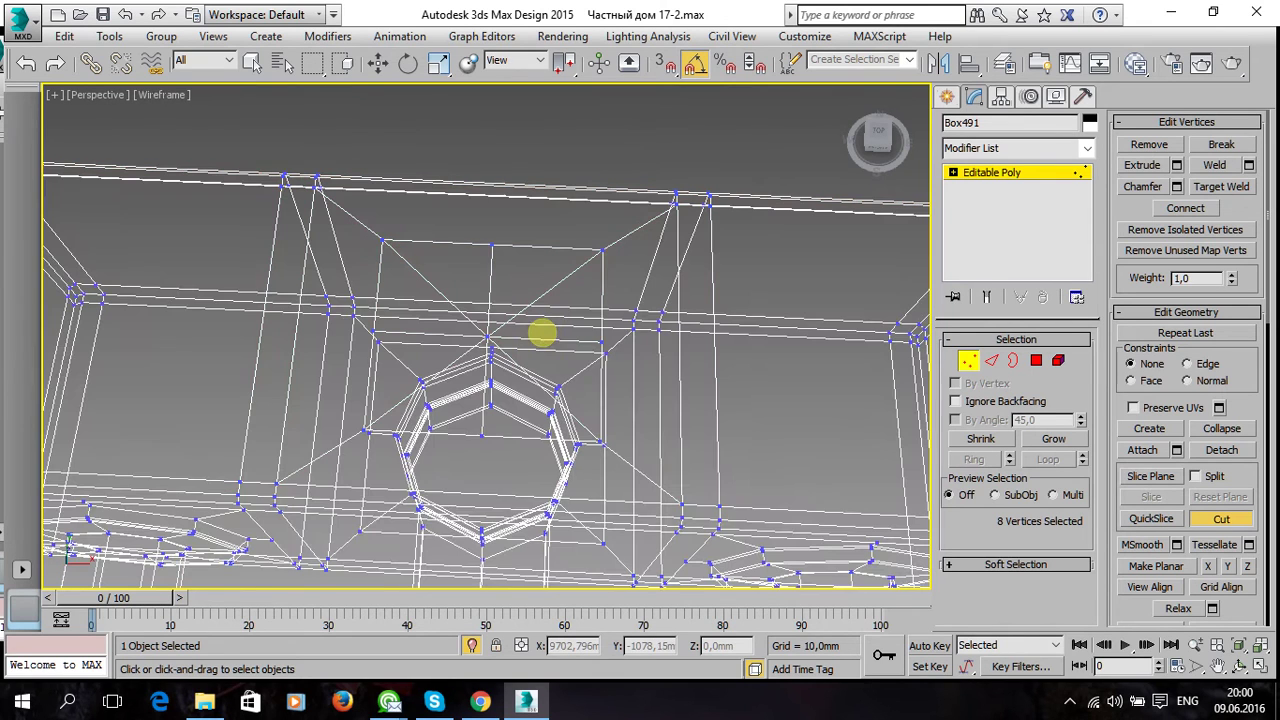
alt+middle_drag(571, 333, 573, 305)
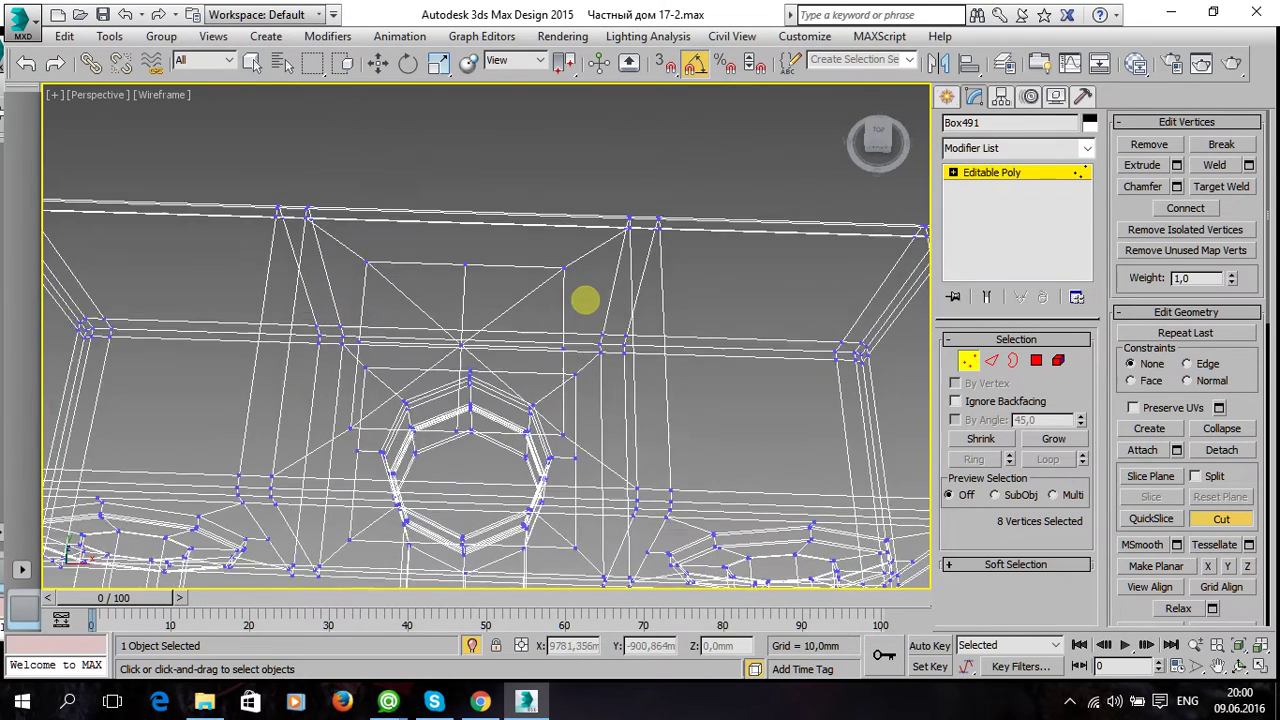
Raise the centre vertex of the diagonal cross slightly.
key(w)
scroll(417, 429, up, 3)
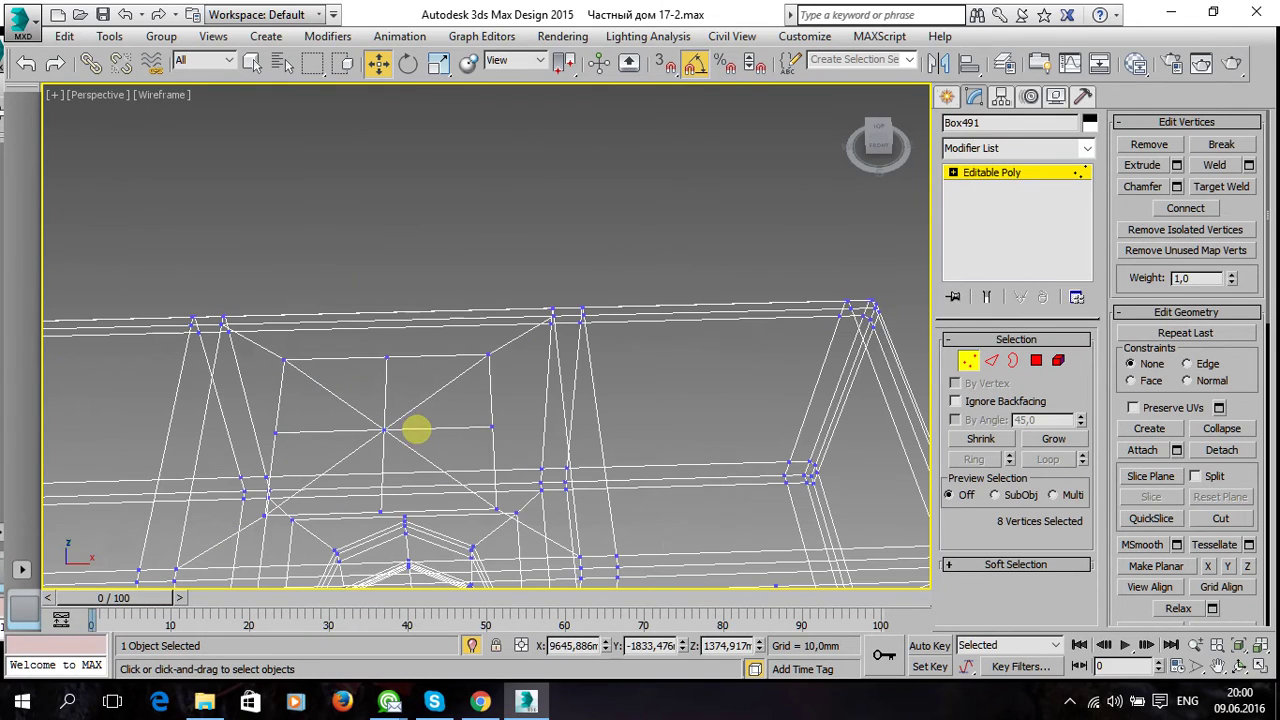
click(383, 428)
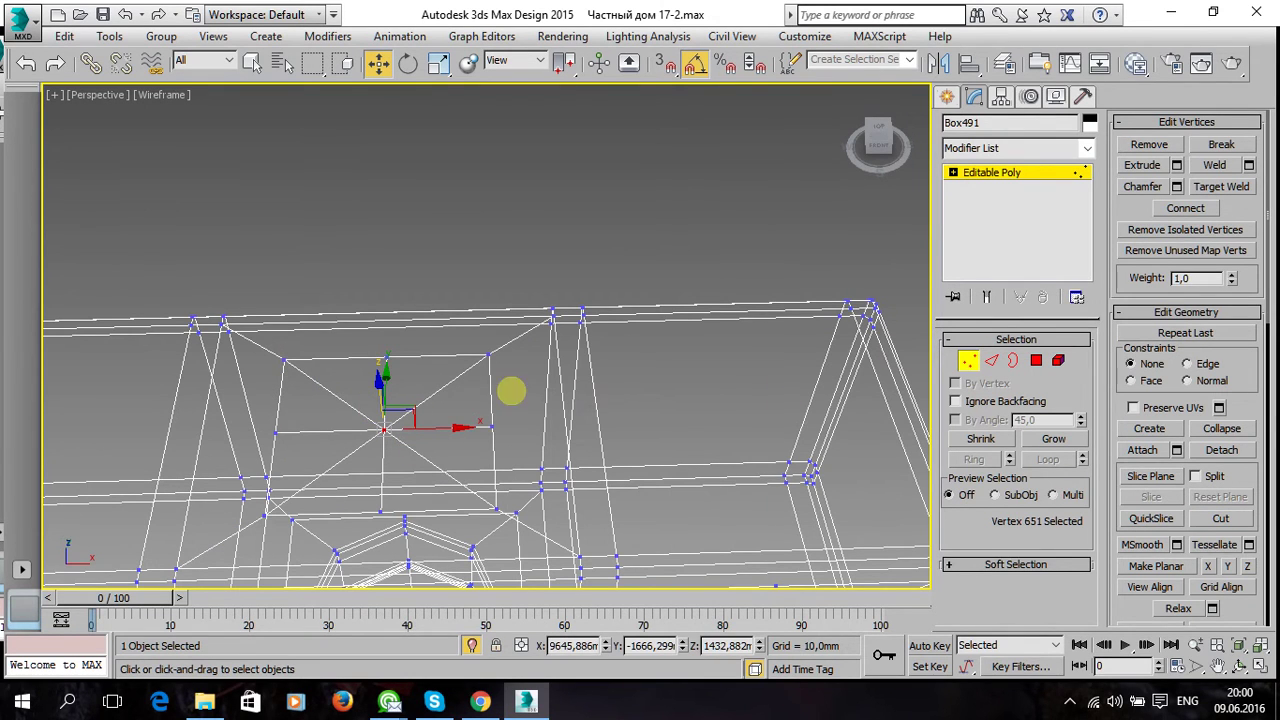
mouse_move(386, 380)
mouse_down()
mouse_move(383, 277)
mouse_move(391, 391)
mouse_move(363, 266)
mouse_move(383, 430)
mouse_up()
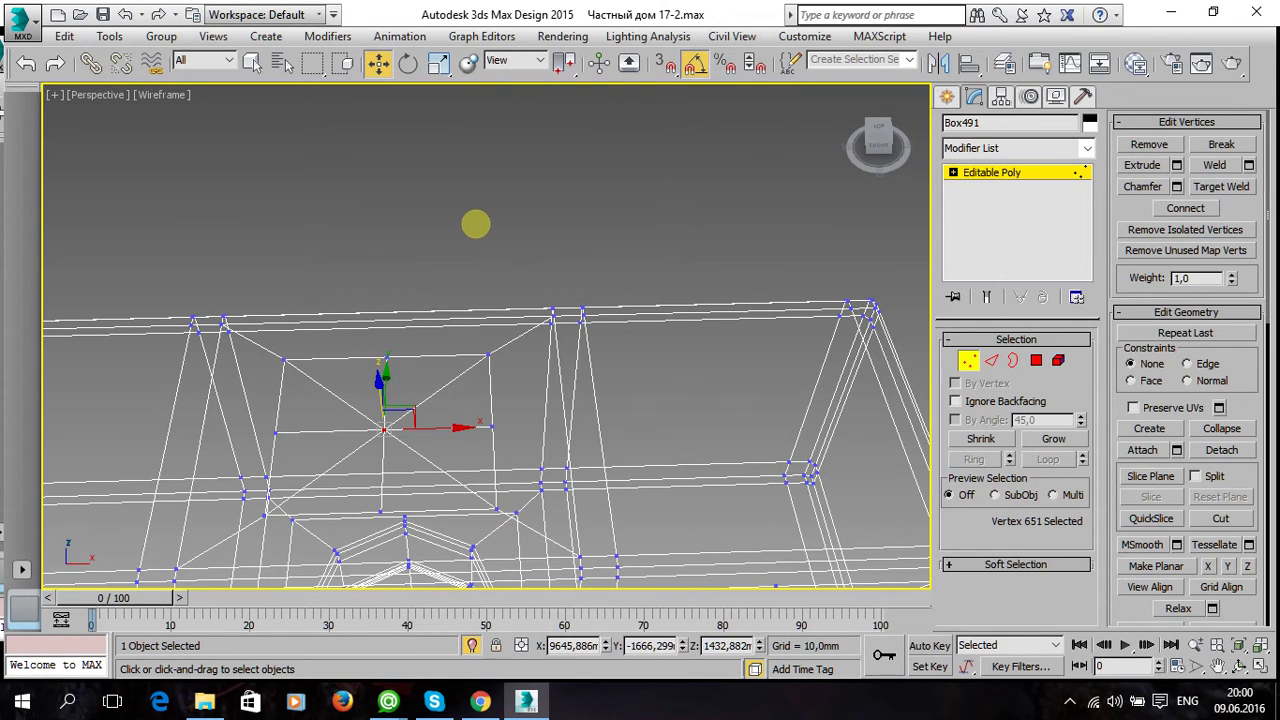
key(F3)
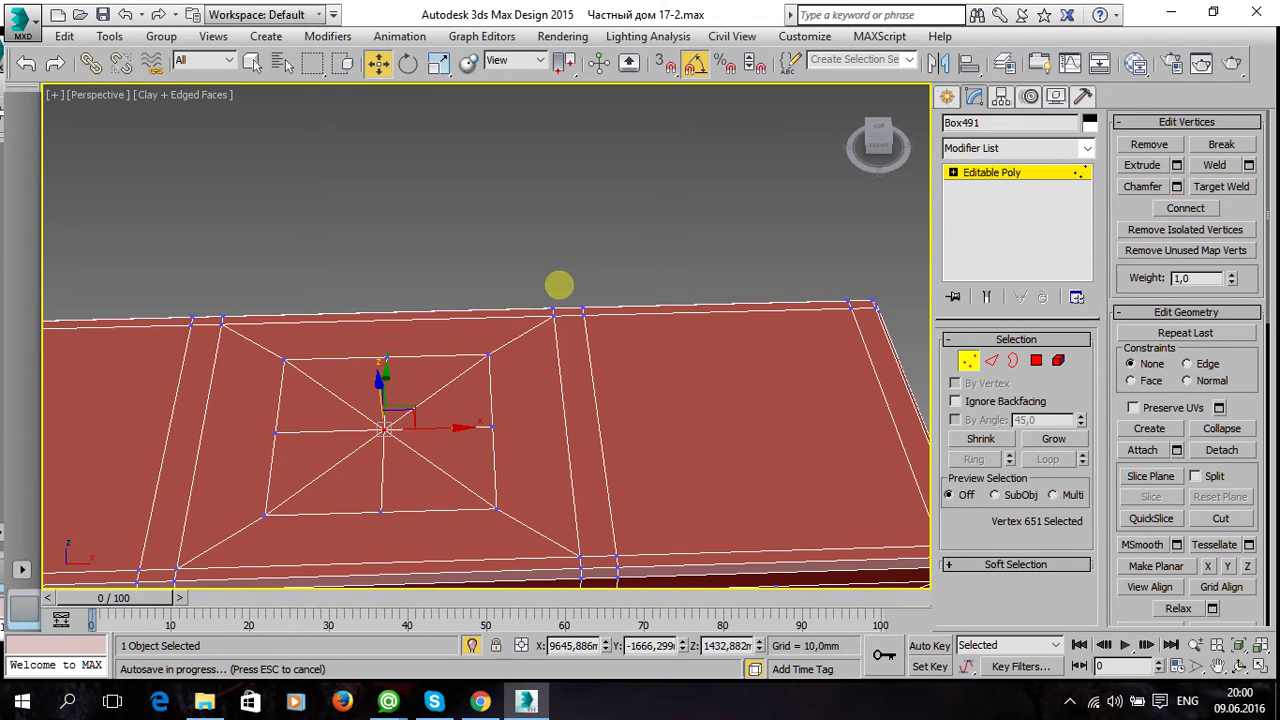
key(Escape)
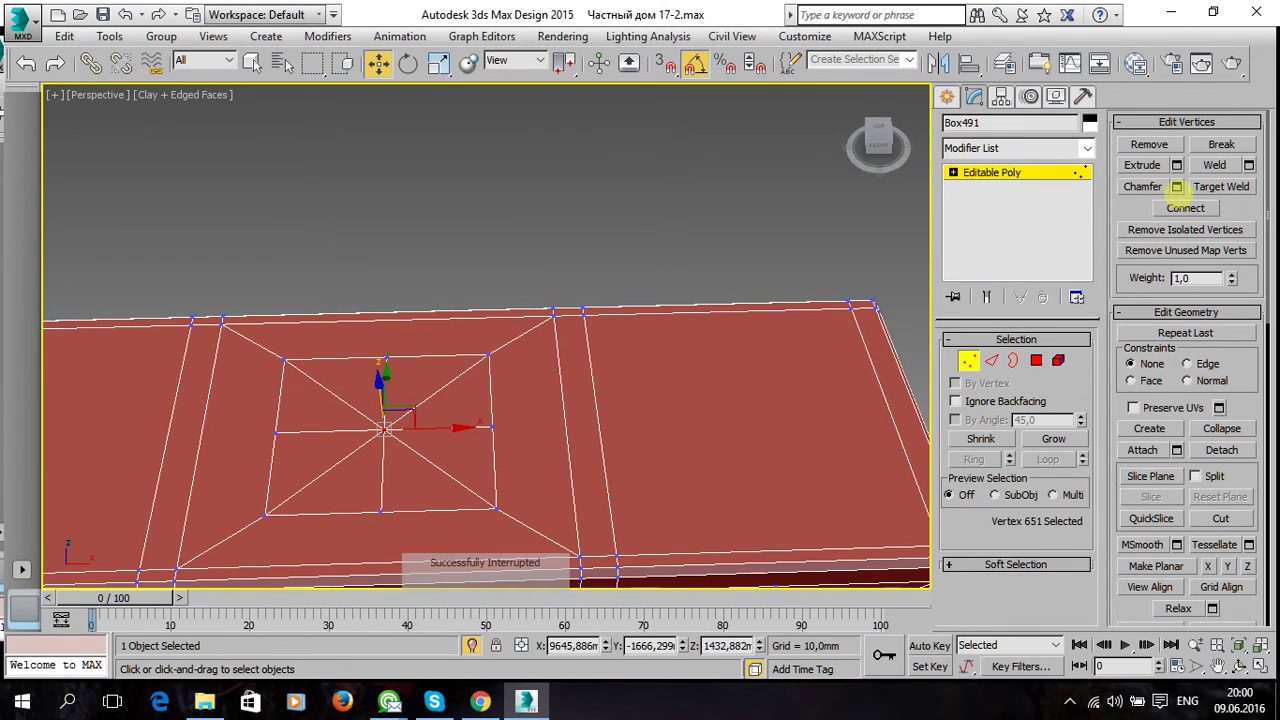
Chamfer the centre vertex by 6,254mm into an octagon and select the octagon face.
click(1177, 186)
alt+middle_drag(586, 391, 531, 397)
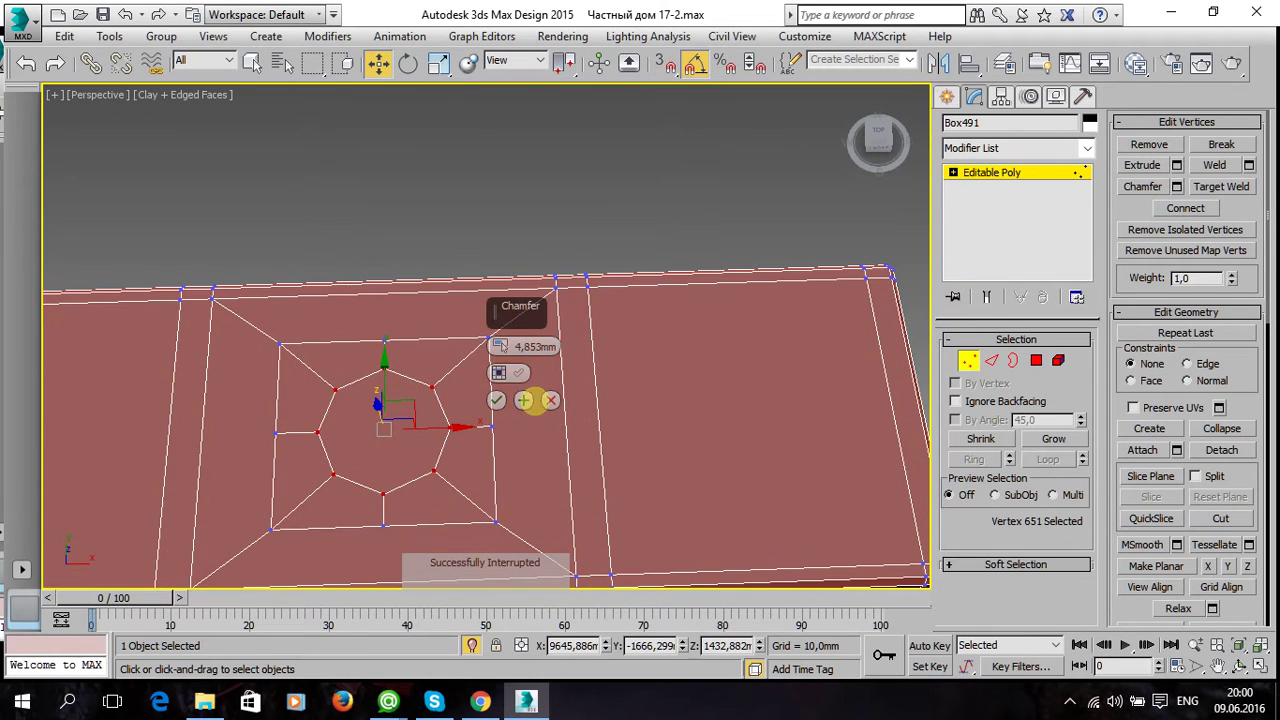
drag(498, 346, 500, 339)
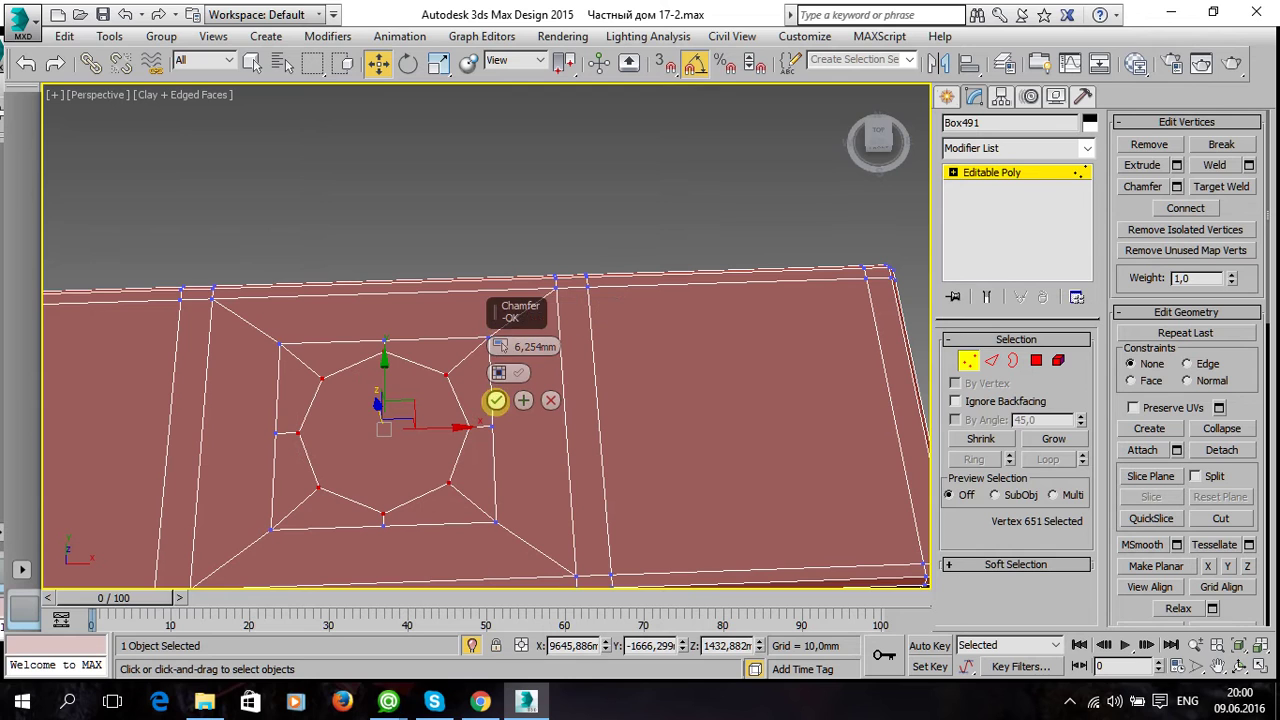
click(496, 400)
alt+middle_drag(540, 391, 498, 371)
click(1036, 360)
mouse_move(714, 414)
alt+middle_down()
mouse_move(457, 386)
mouse_move(505, 365)
alt+middle_up()
click(470, 398)
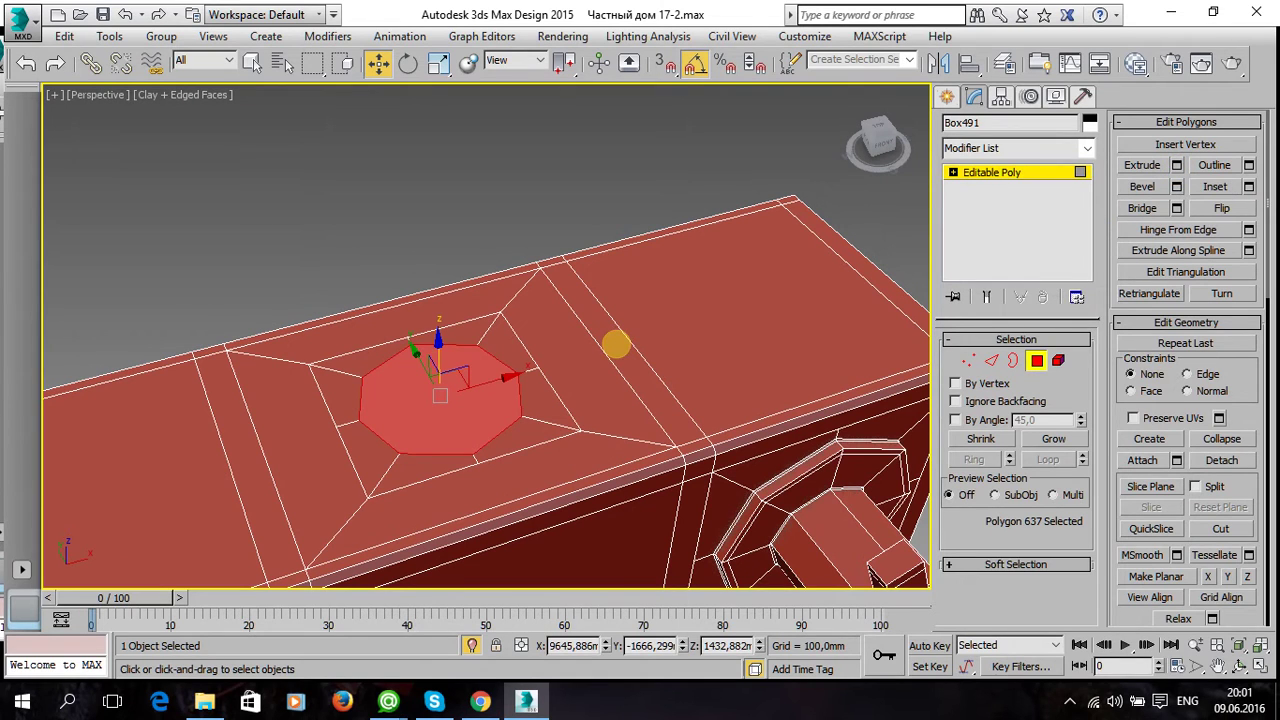
click(990, 360)
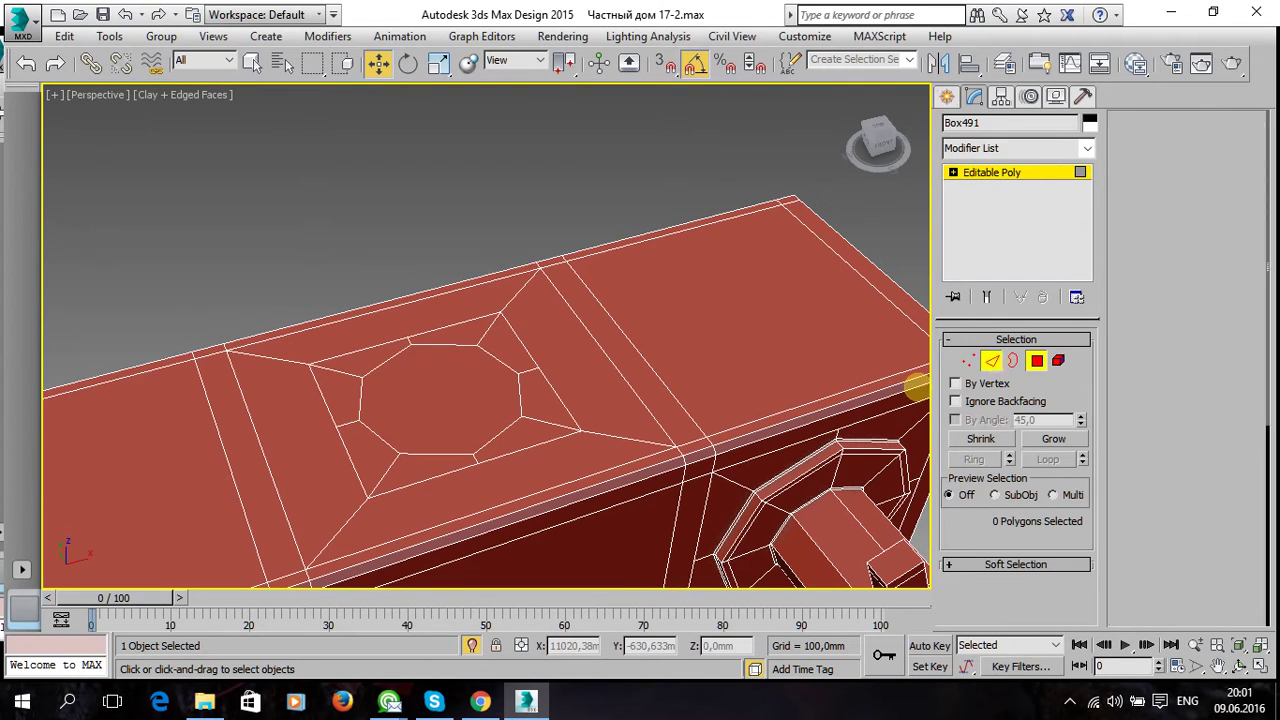
Extrude the octagon hole's edge loop upward twice into a short eight-sided tube.
click(528, 401)
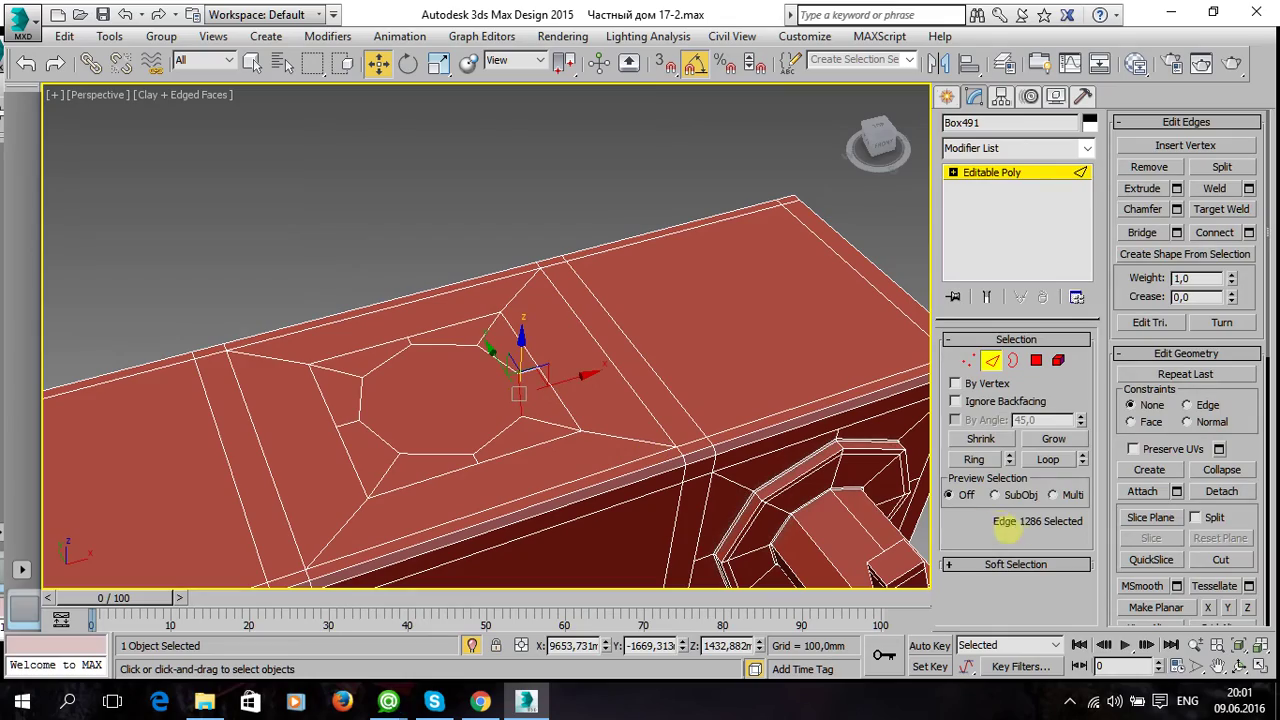
click(1048, 458)
mouse_move(559, 450)
alt+middle_down()
mouse_move(471, 391)
mouse_move(420, 477)
mouse_move(432, 537)
mouse_move(529, 531)
mouse_move(459, 441)
mouse_move(457, 374)
mouse_move(466, 397)
alt+middle_up()
shift+drag(437, 345, 449, 262)
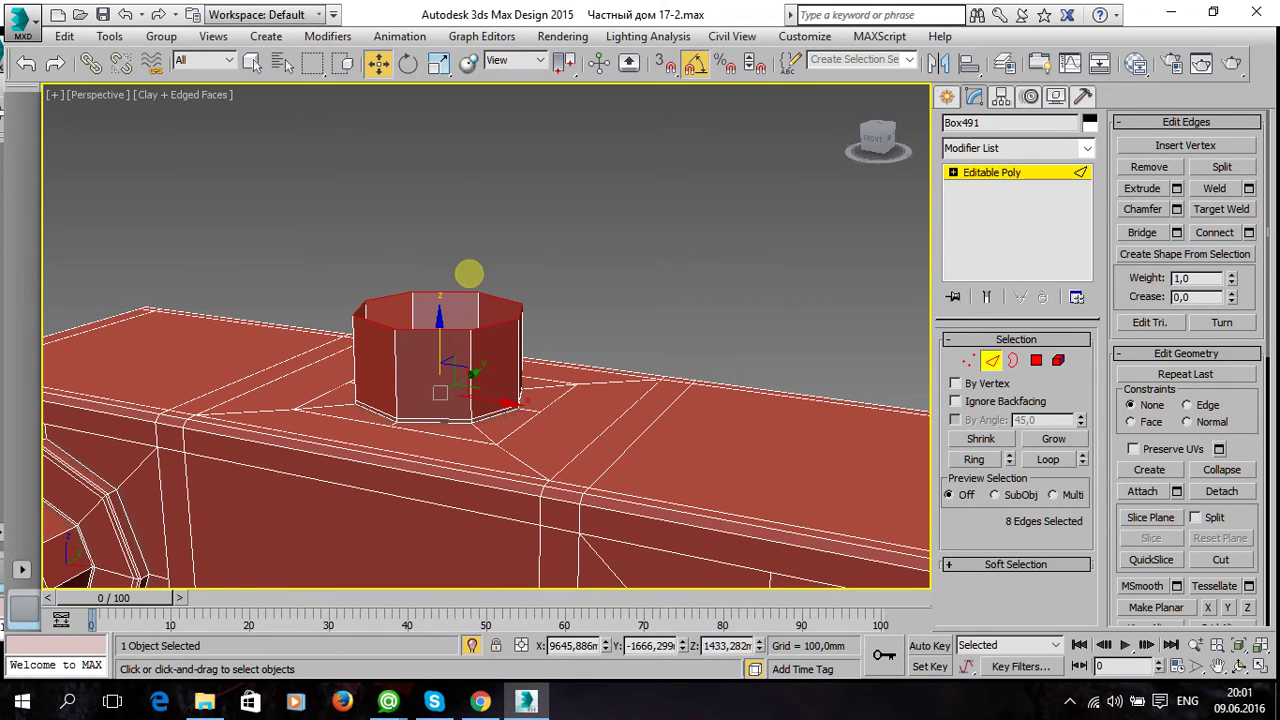
alt+middle_drag(549, 341, 621, 382)
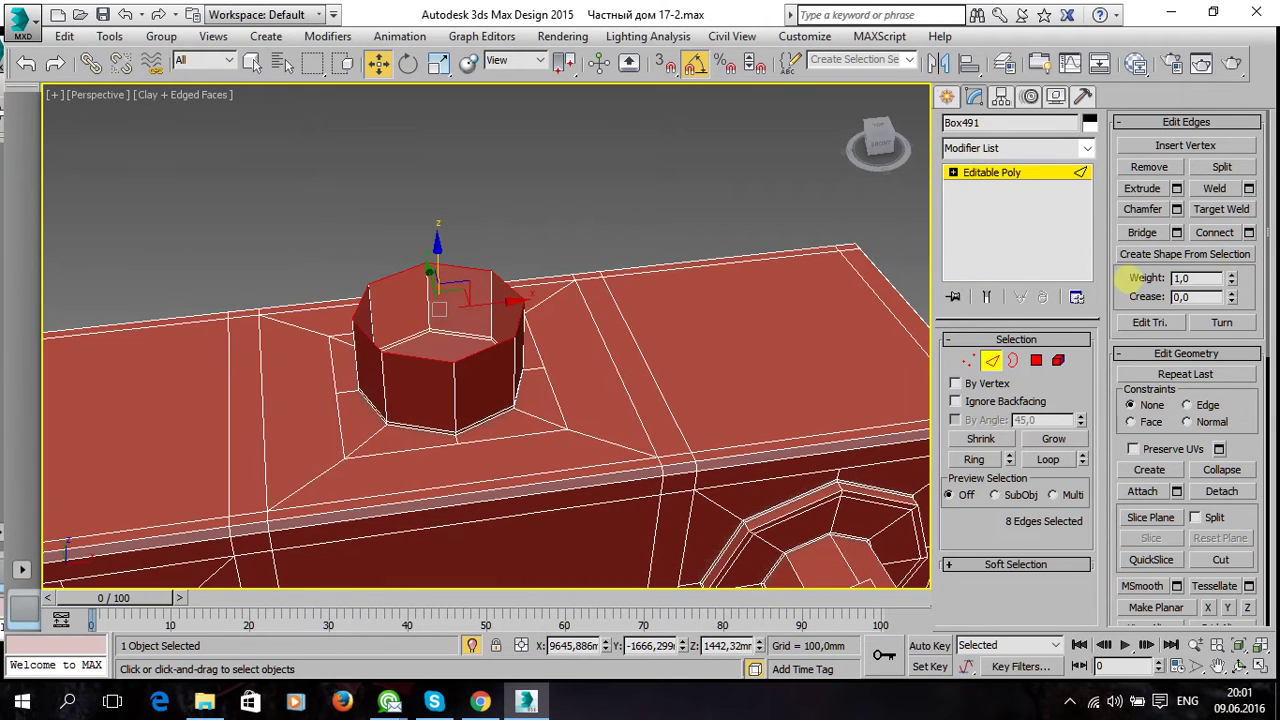
key(r)
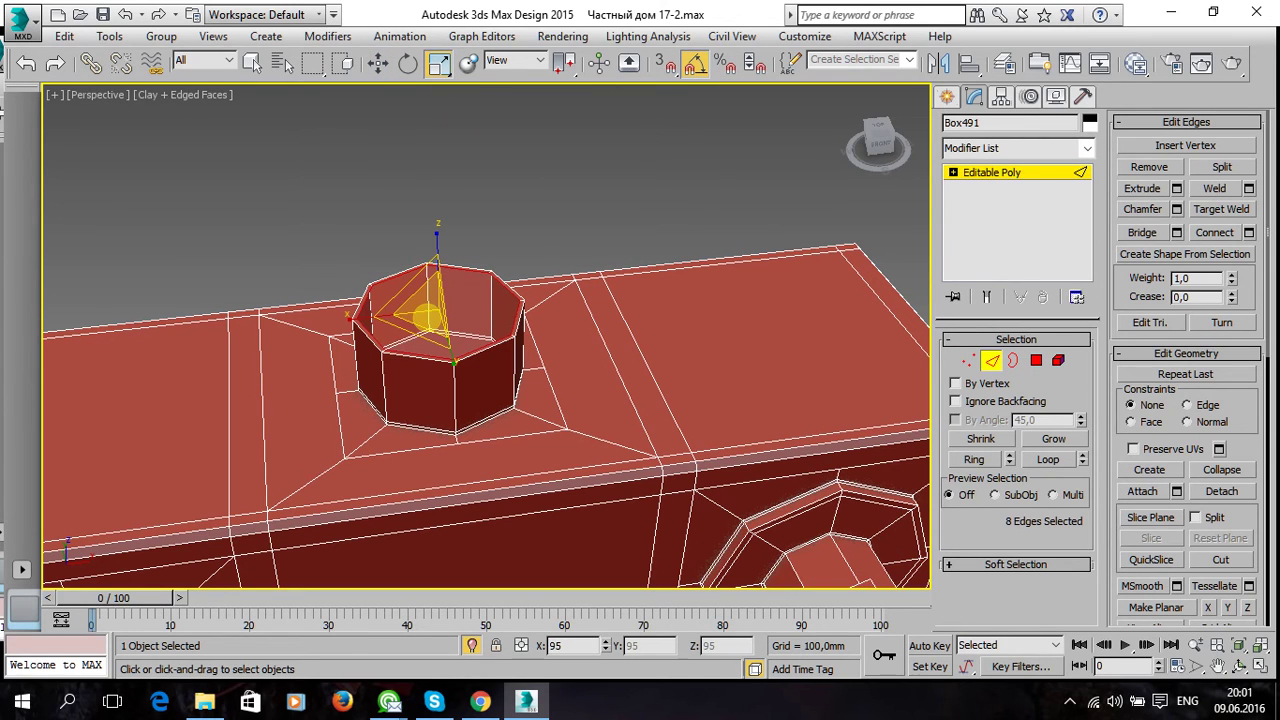
mouse_move(528, 337)
alt+middle_down()
mouse_move(578, 369)
mouse_move(551, 260)
alt+middle_up()
scroll(555, 258, down, 3)
mouse_move(614, 323)
alt+middle_down()
mouse_move(585, 376)
mouse_move(626, 366)
mouse_move(574, 374)
alt+middle_up()
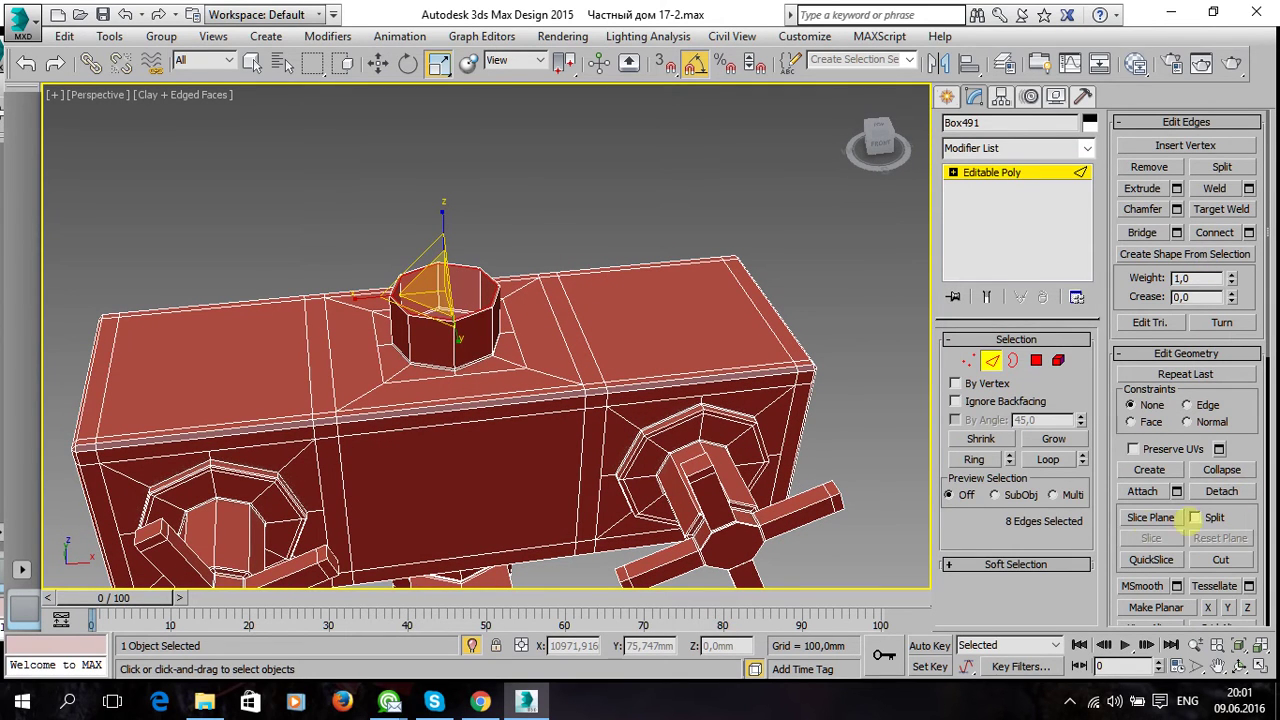
Cap the octagonal tube's open top and inspect the NURMS-smoothed bracket.
click(1013, 360)
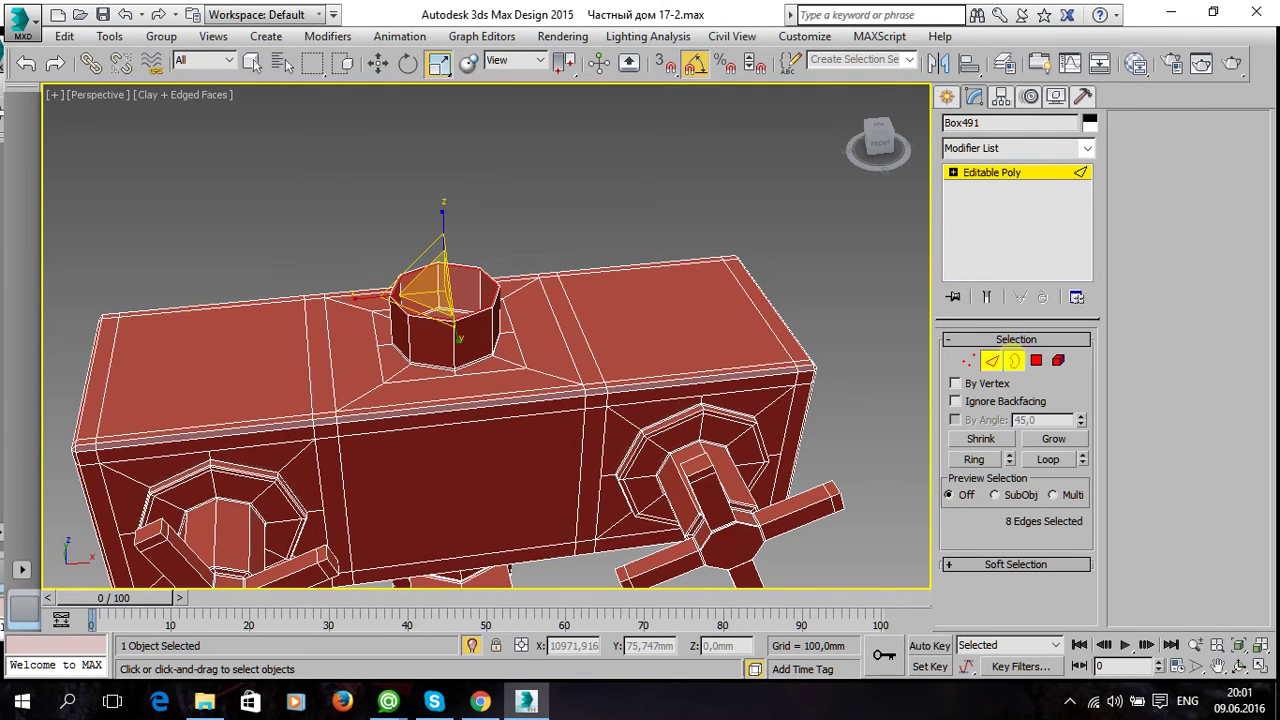
click(1222, 165)
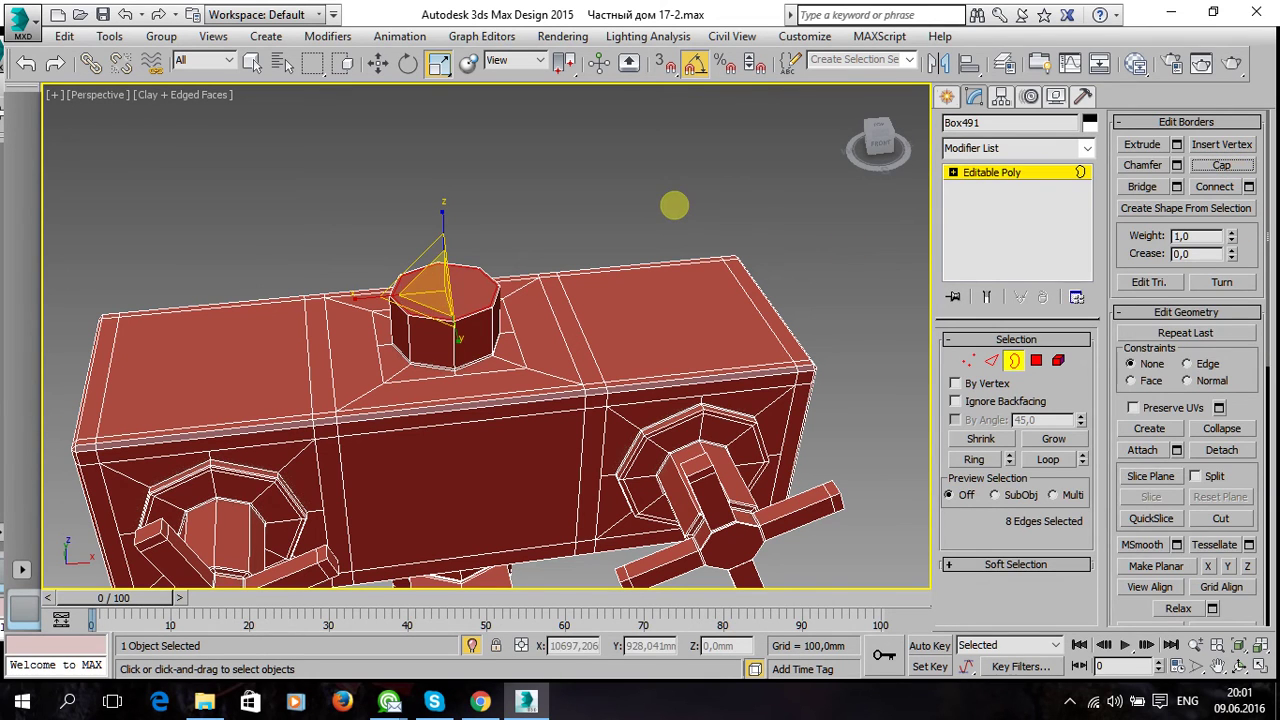
click(591, 197)
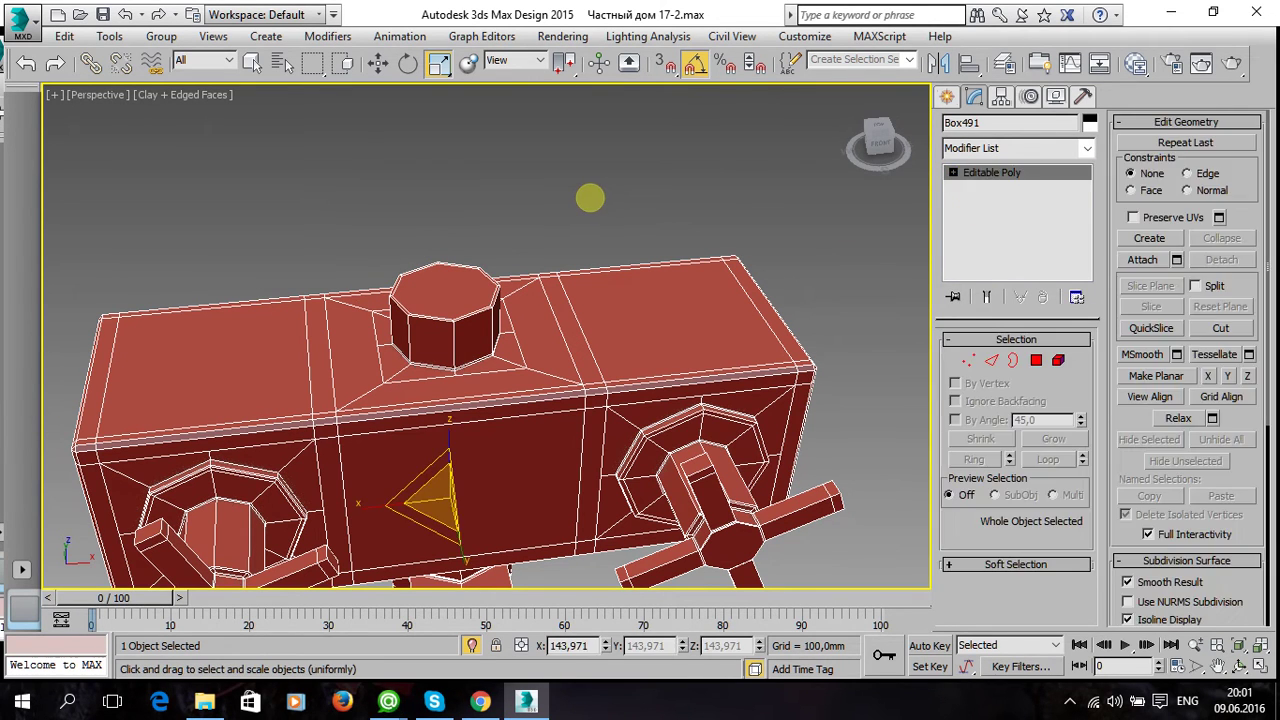
mouse_move(555, 361)
alt+middle_down()
mouse_move(686, 297)
mouse_move(597, 346)
mouse_move(589, 366)
alt+middle_up()
click(589, 366)
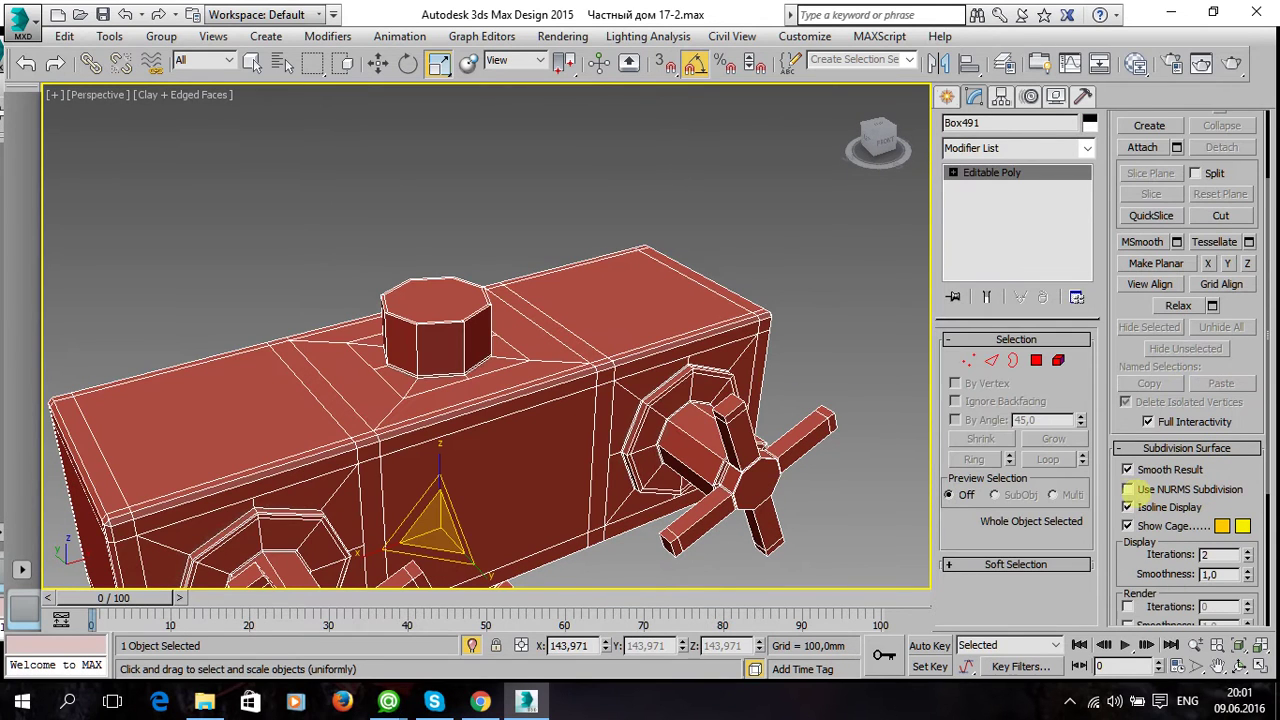
click(760, 286)
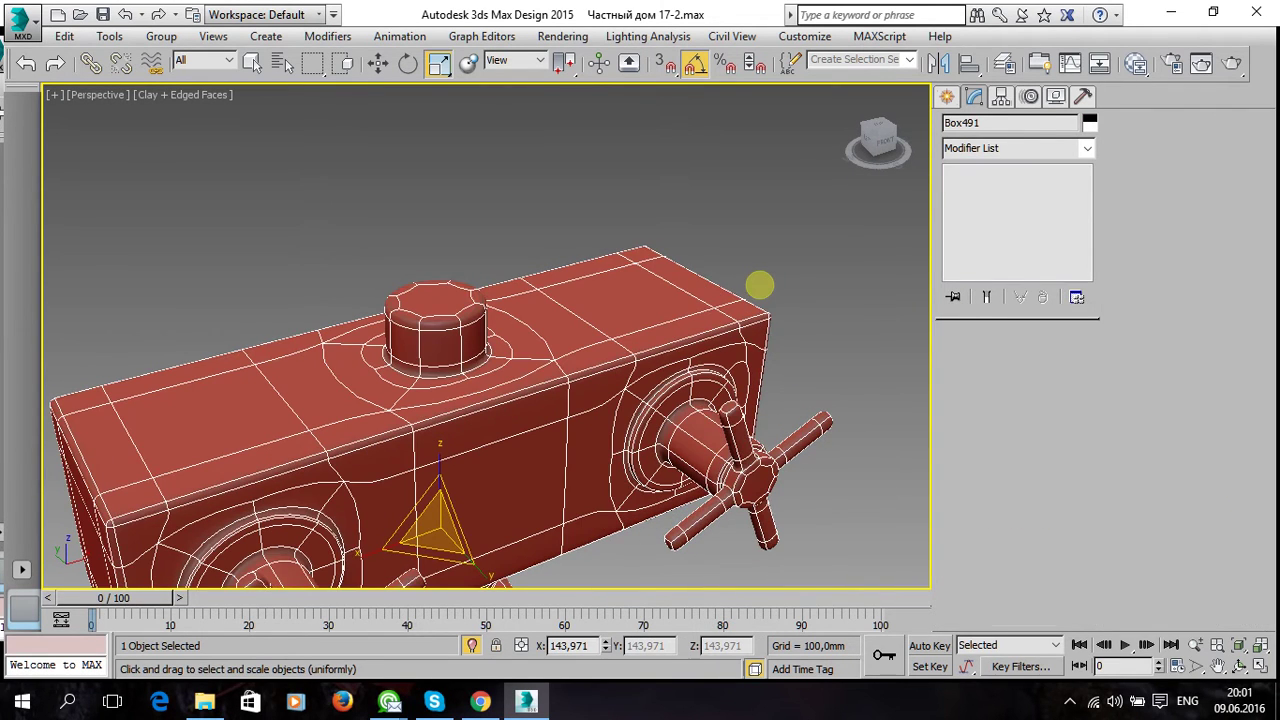
mouse_move(531, 357)
alt+middle_down()
mouse_move(594, 423)
mouse_move(658, 455)
mouse_move(740, 337)
mouse_move(563, 329)
mouse_move(357, 366)
mouse_move(191, 363)
mouse_move(429, 394)
mouse_move(529, 369)
mouse_move(530, 326)
mouse_move(491, 346)
mouse_move(514, 371)
mouse_move(505, 487)
alt+middle_up()
scroll(475, 339, down, 3)
scroll(483, 340, down, 2)
scroll(491, 348, down, 3)
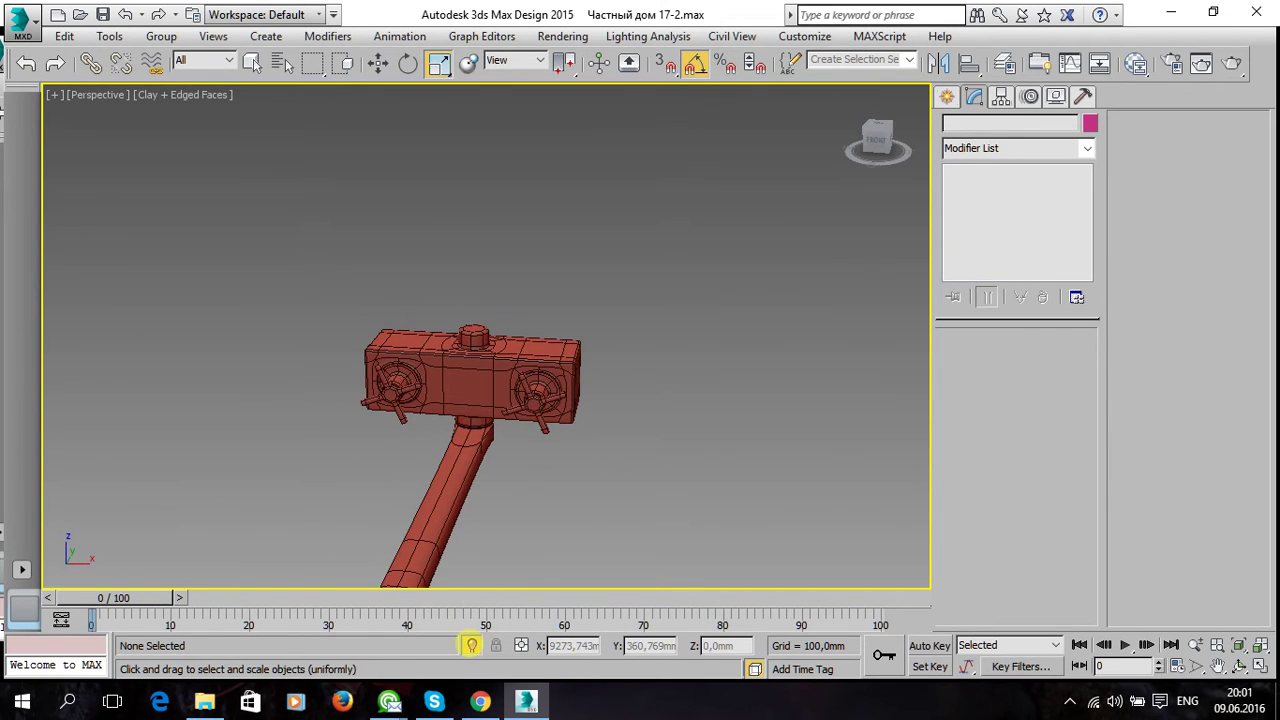
Exit isolation, select the faucet box and frame it upright in the Perspective view.
click(471, 645)
click(579, 370)
key(w)
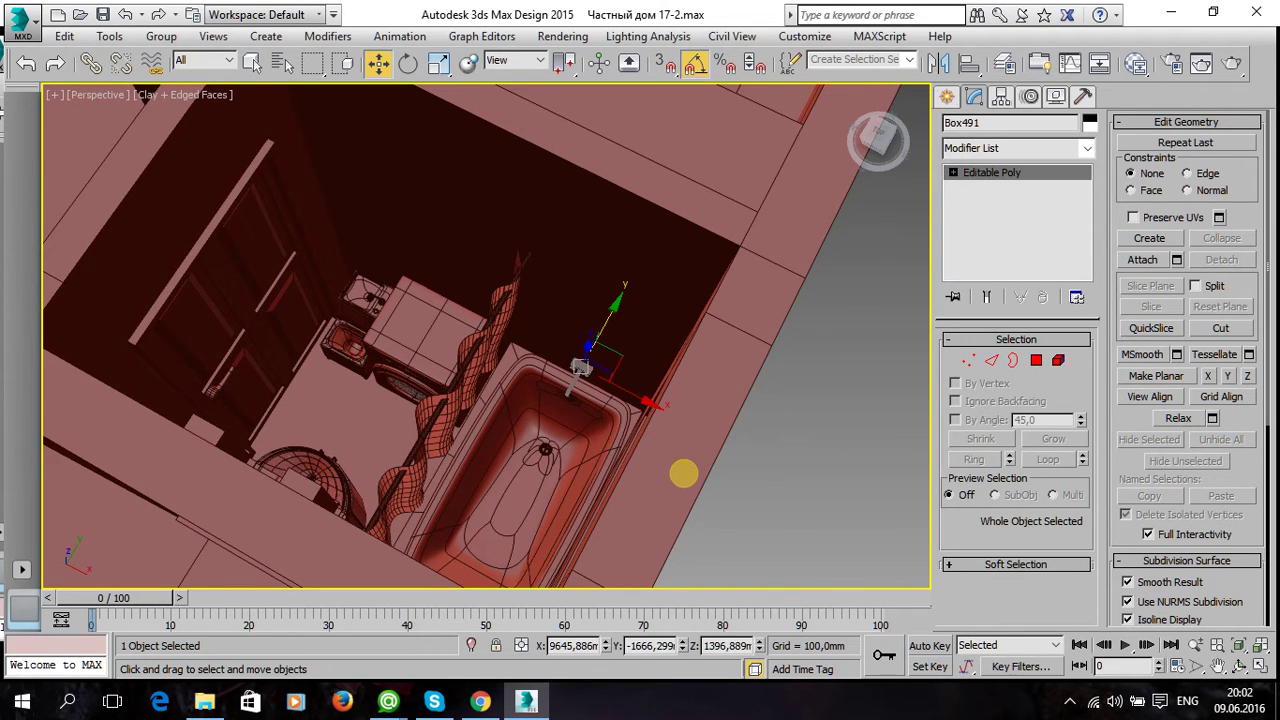
key(z)
mouse_move(610, 402)
alt+middle_down()
mouse_move(628, 355)
mouse_move(591, 366)
mouse_move(800, 340)
alt+middle_up()
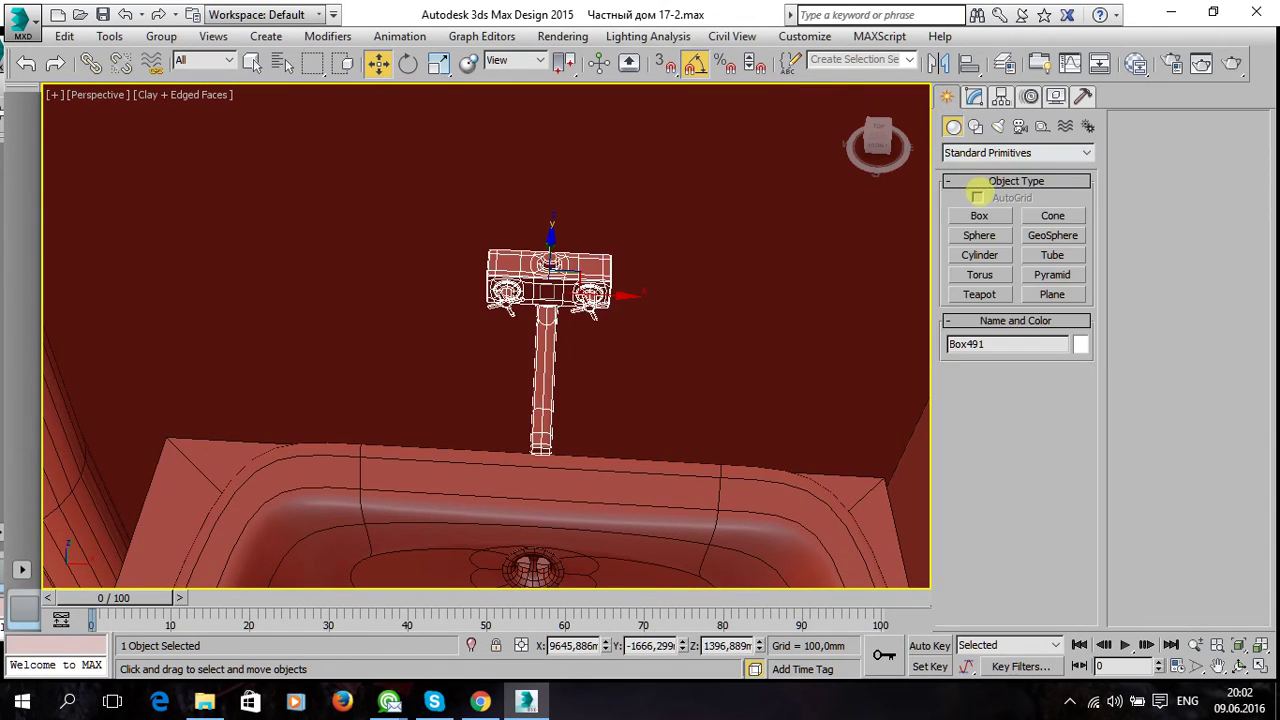
Choose the Line shape tool and maximize the Right viewport.
click(983, 121)
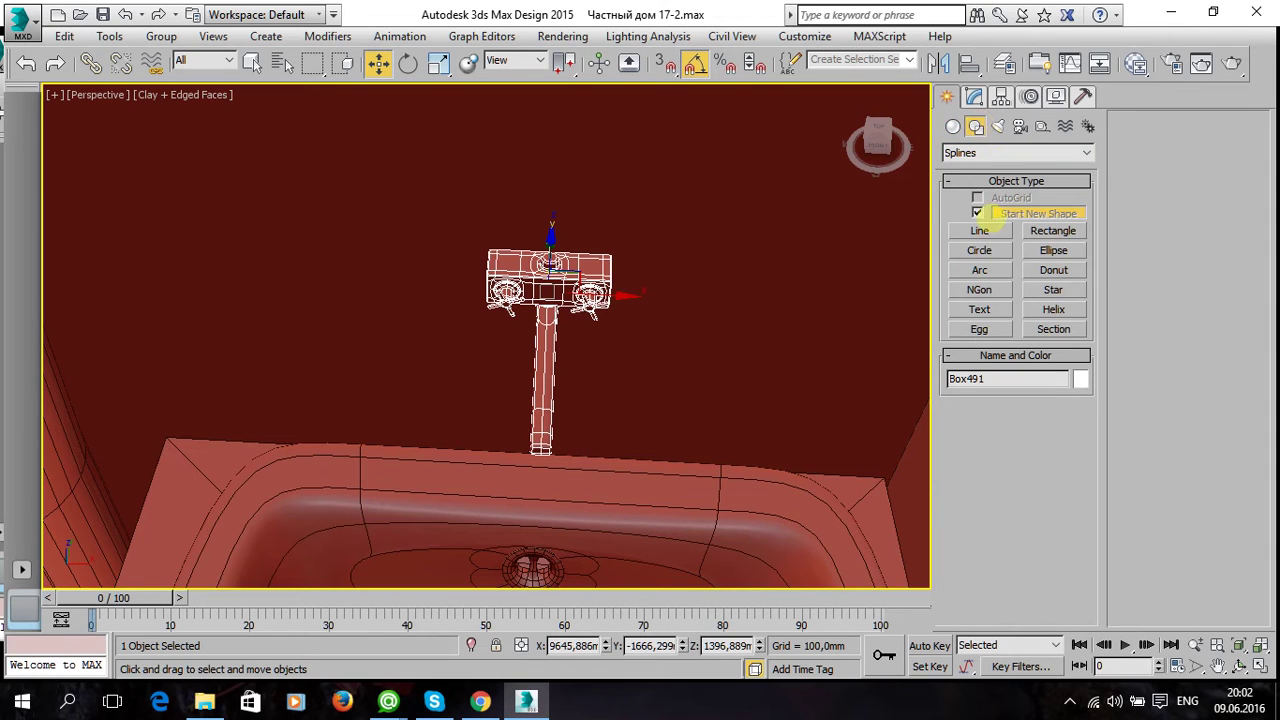
click(980, 230)
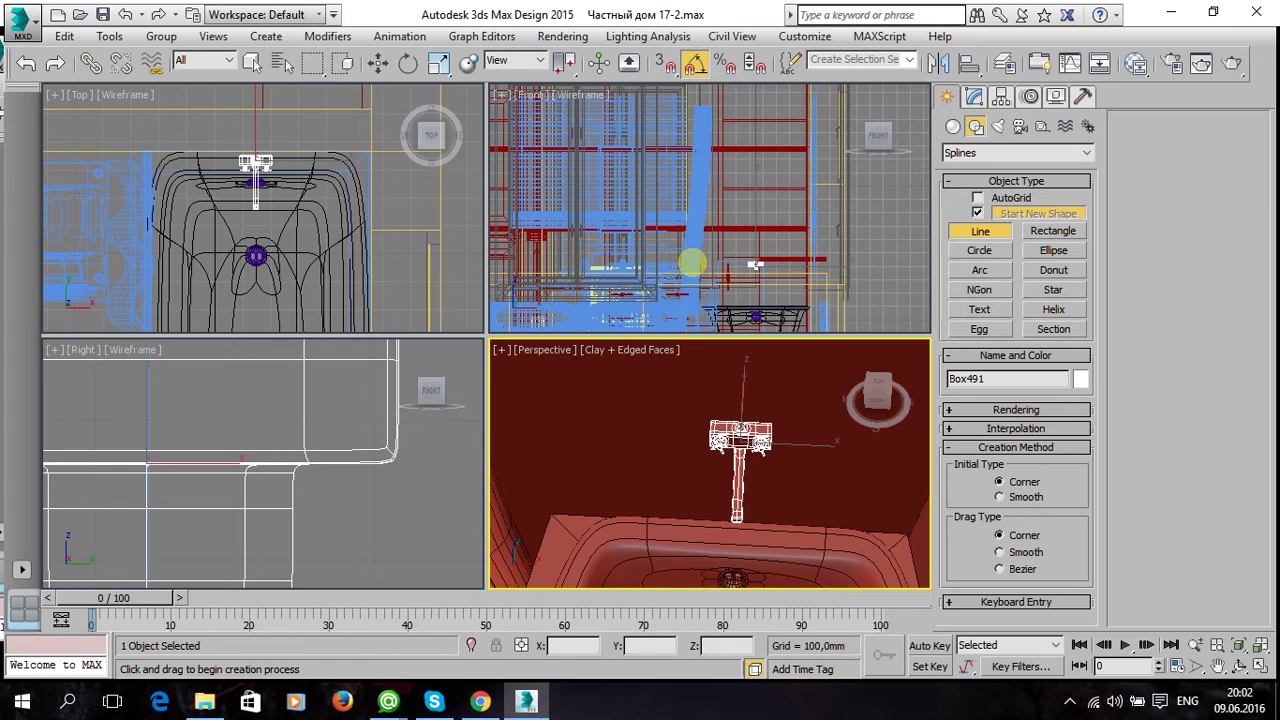
click(276, 438)
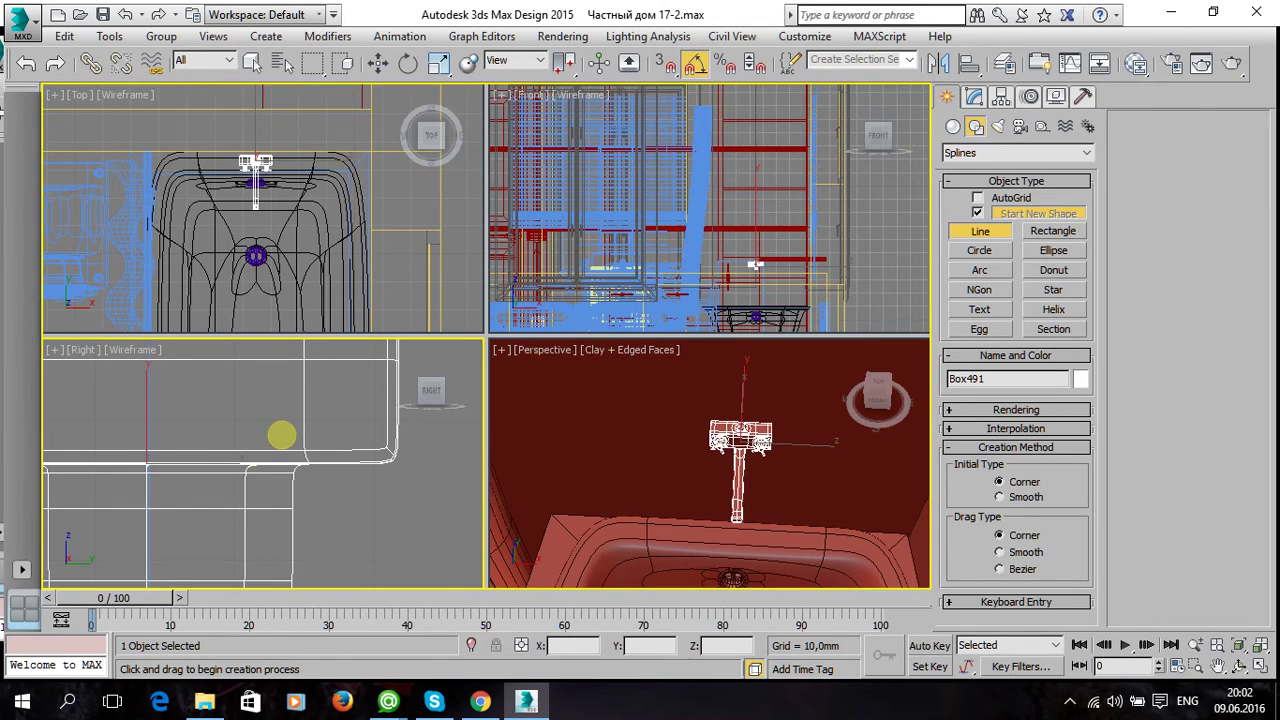
key(alt+w)
scroll(460, 425, down, 3)
scroll(457, 434, down, 3)
scroll(466, 434, down, 3)
scroll(466, 434, down, 2)
scroll(585, 440, up, 2)
scroll(595, 461, up, 2)
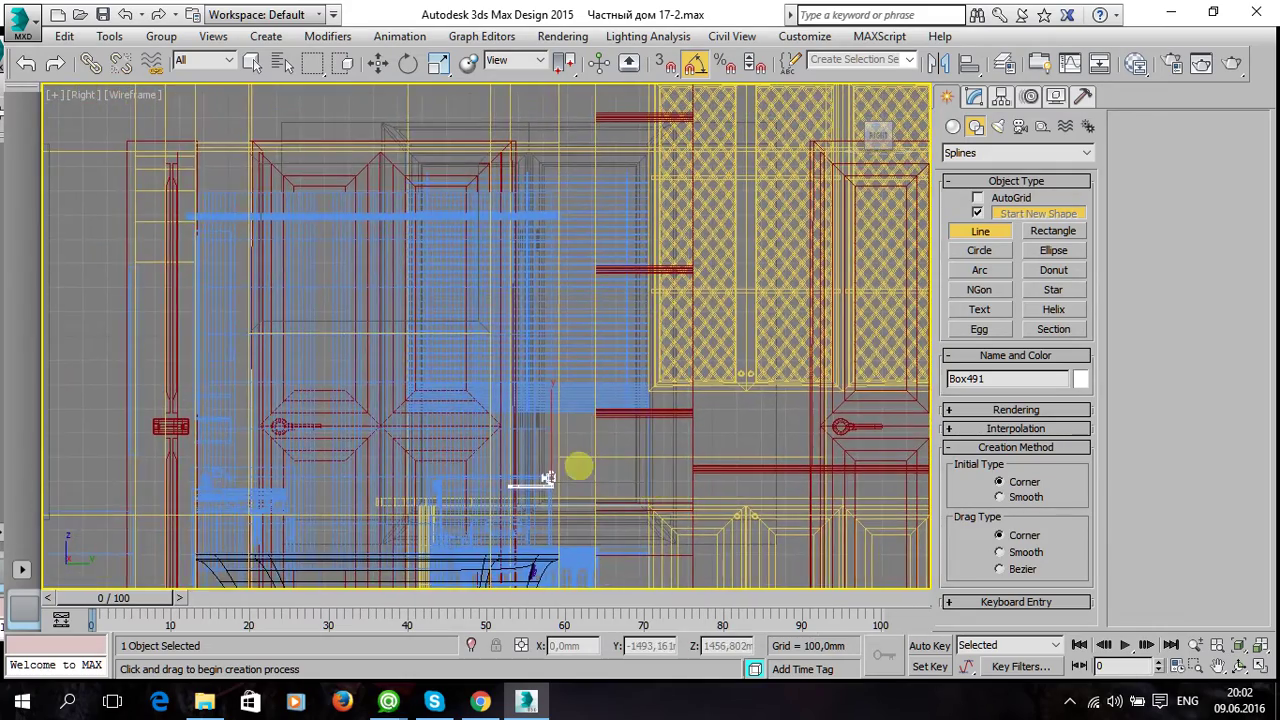
scroll(570, 465, up, 2)
scroll(558, 470, up, 1)
scroll(557, 472, up, 3)
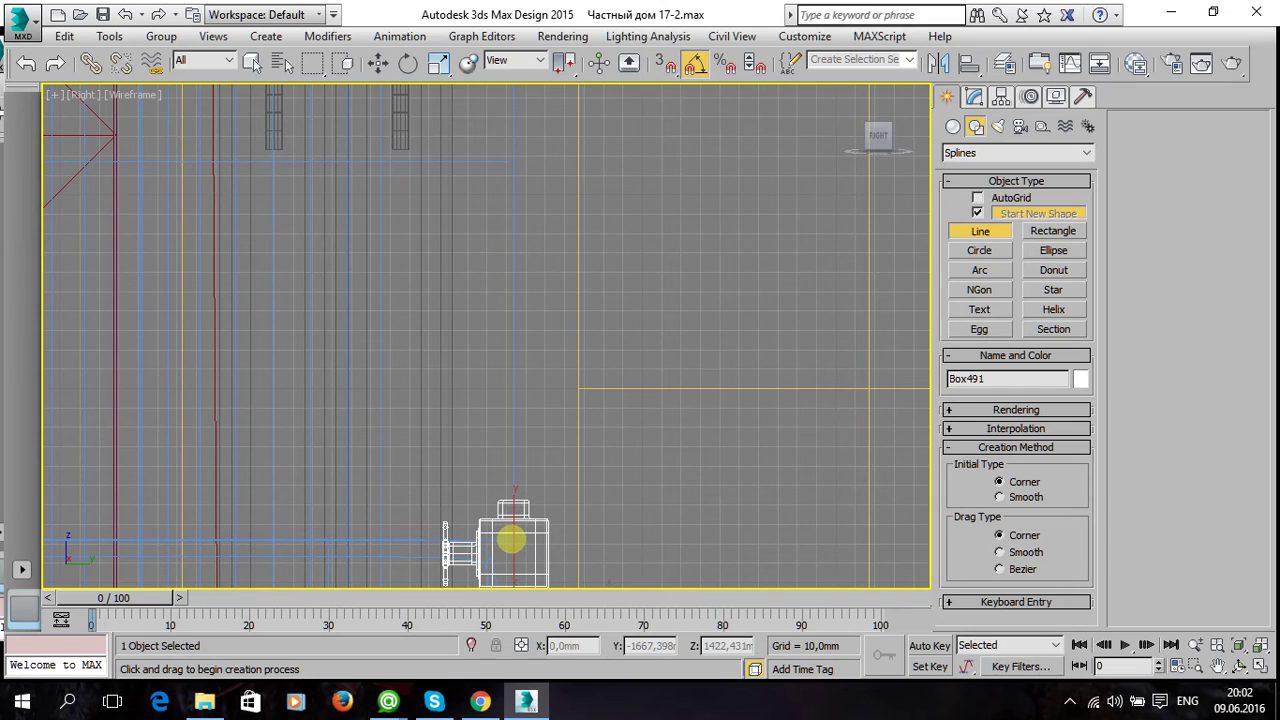
Draw the line from the faucet straight up, then turning left.
click(512, 543)
scroll(521, 416, down, 1)
scroll(521, 416, down, 1)
scroll(521, 416, down, 1)
scroll(521, 416, down, 1)
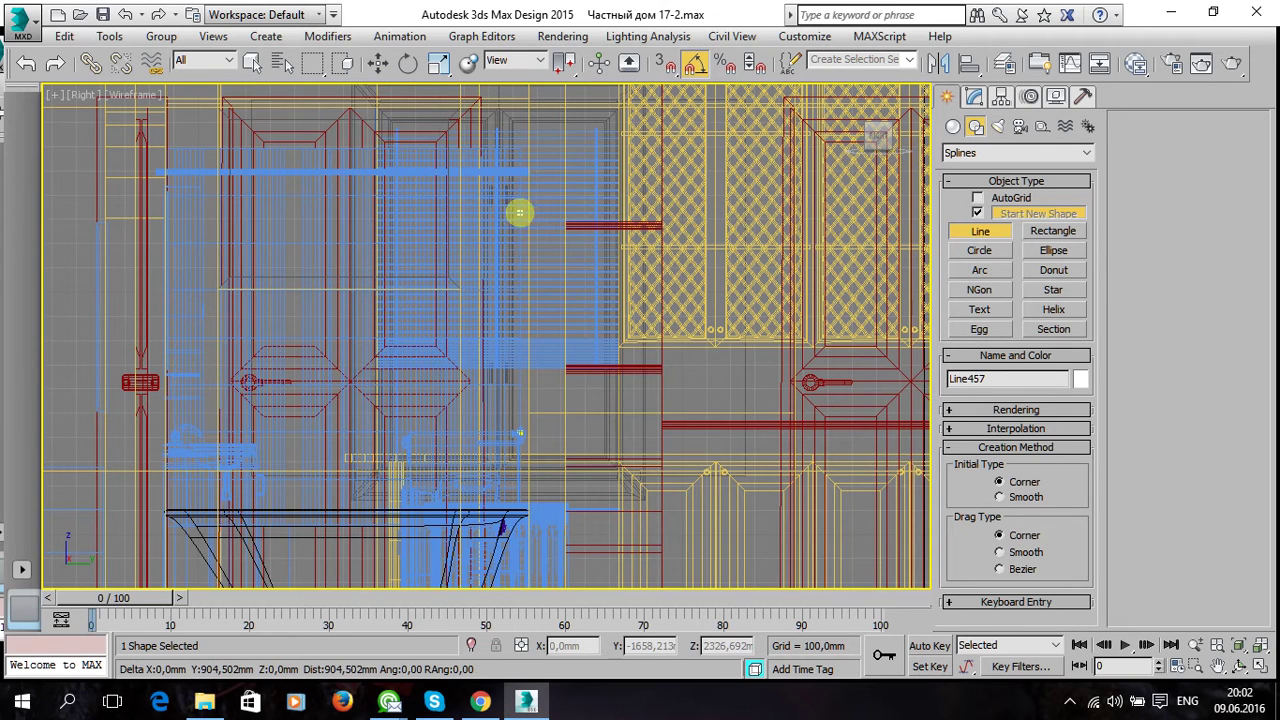
click(518, 204)
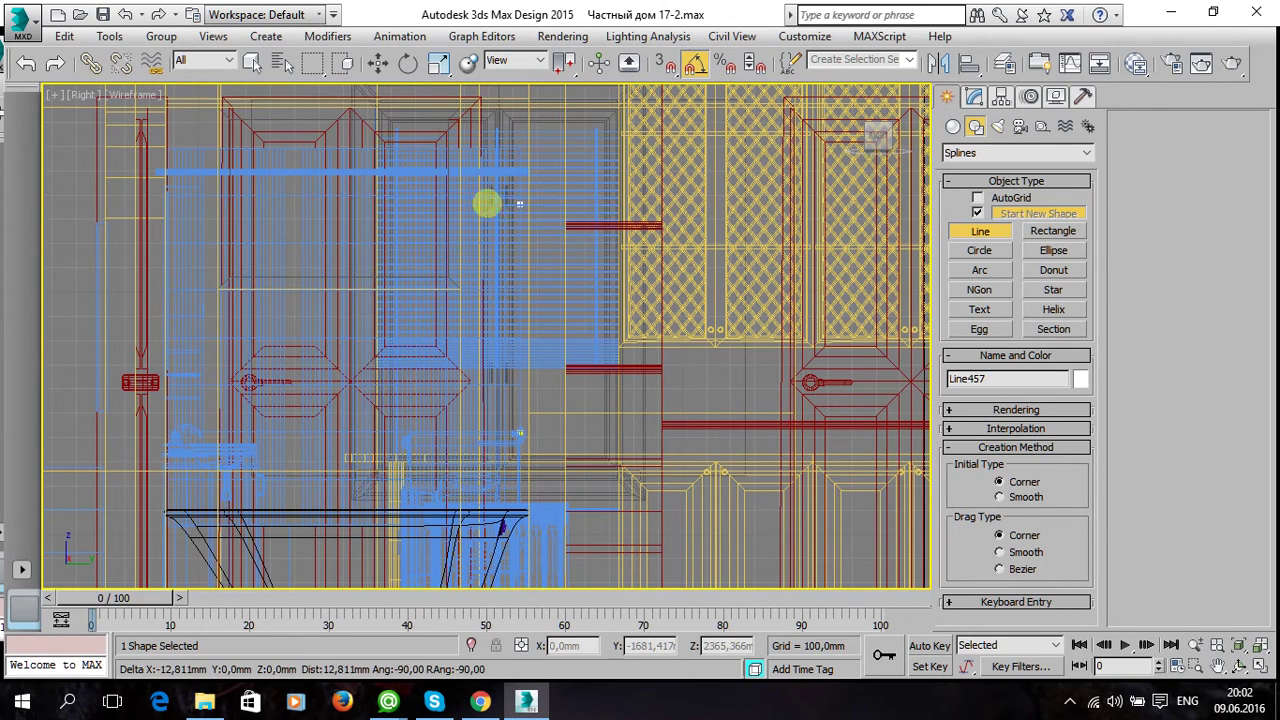
click(425, 204)
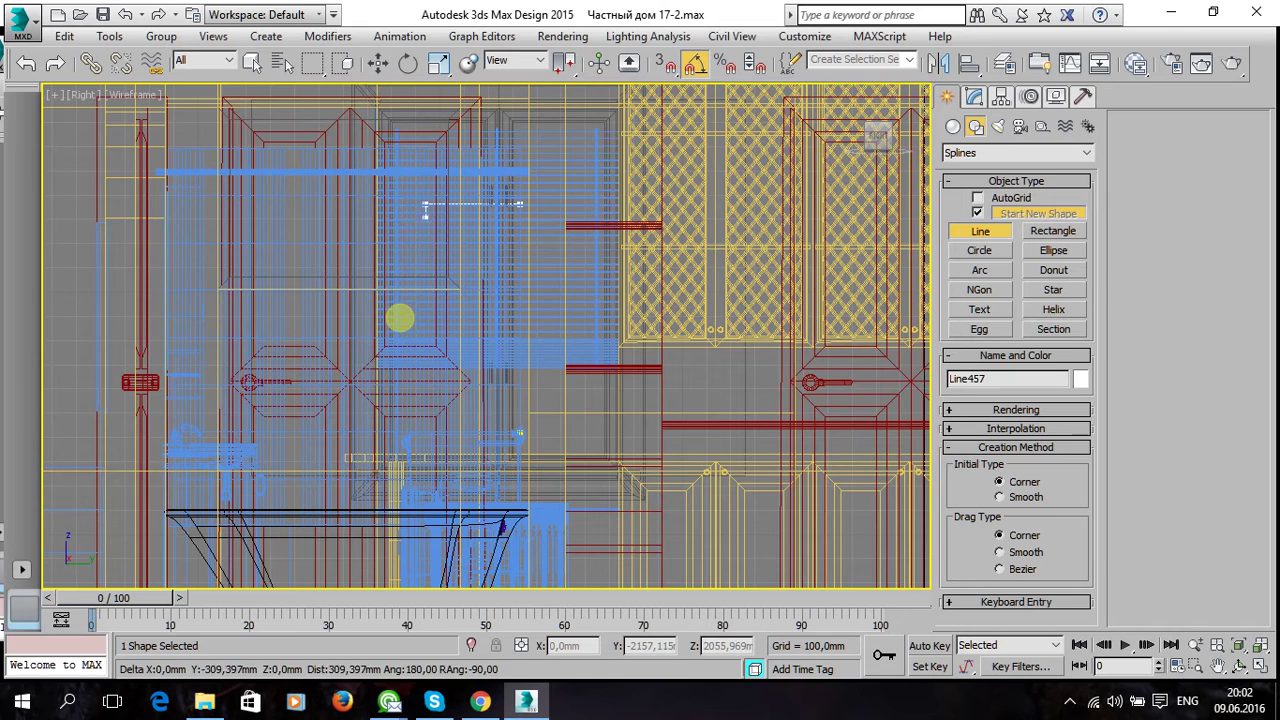
right_click(400, 320)
key(alt+w)
right_click(683, 406)
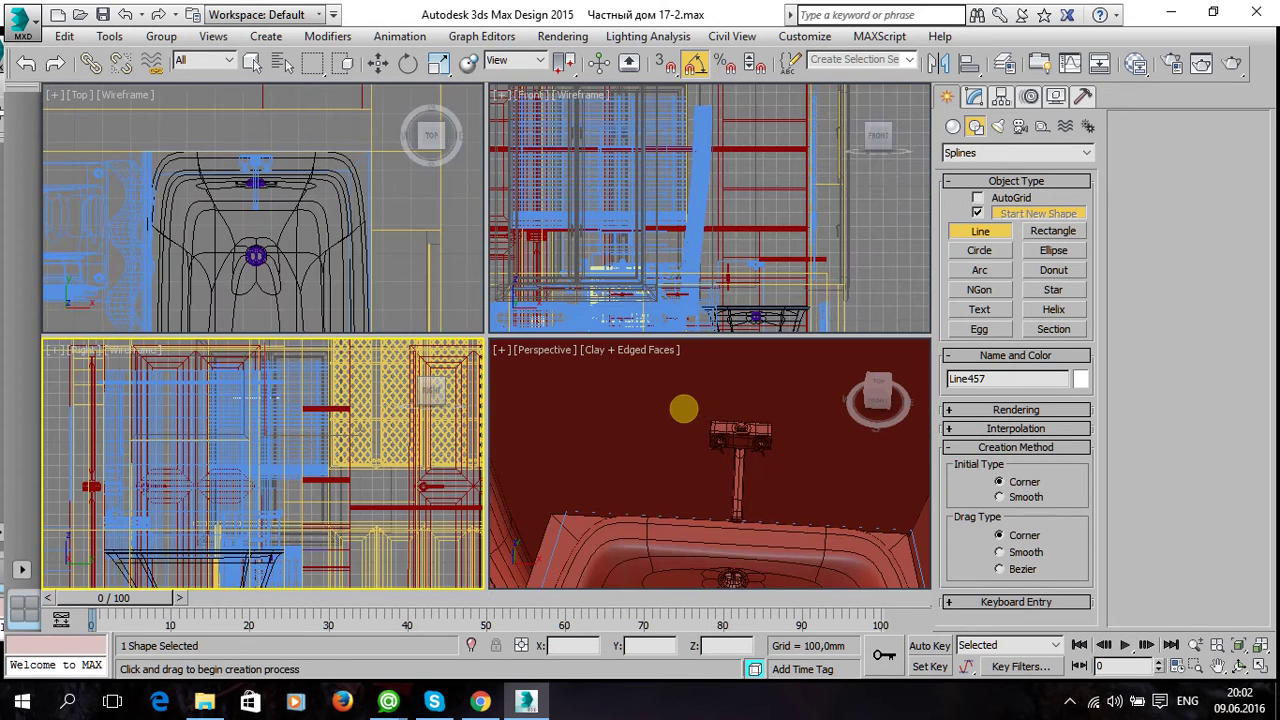
Move the new line along X toward the bathroom.
key(alt+w)
key(z)
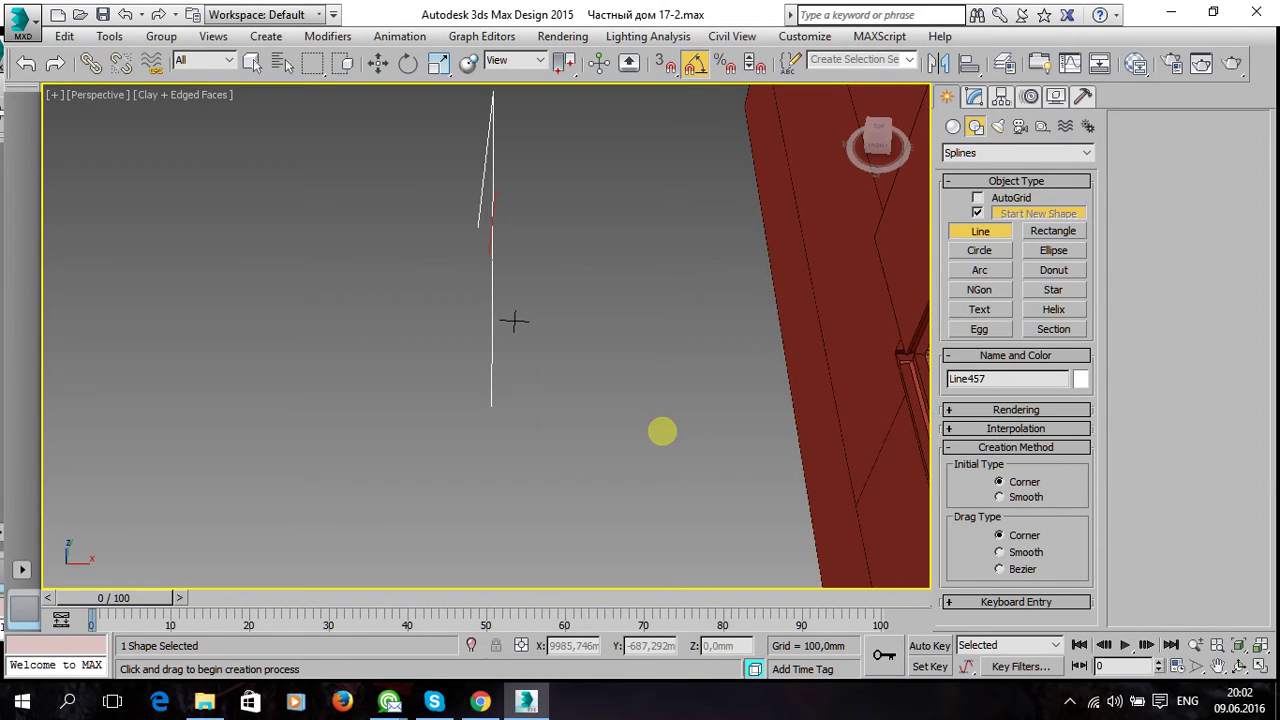
key(w)
mouse_move(526, 311)
alt+middle_down()
mouse_move(489, 329)
mouse_move(530, 402)
alt+middle_up()
alt+middle_drag(585, 462, 585, 462)
drag(607, 440, 1032, 478)
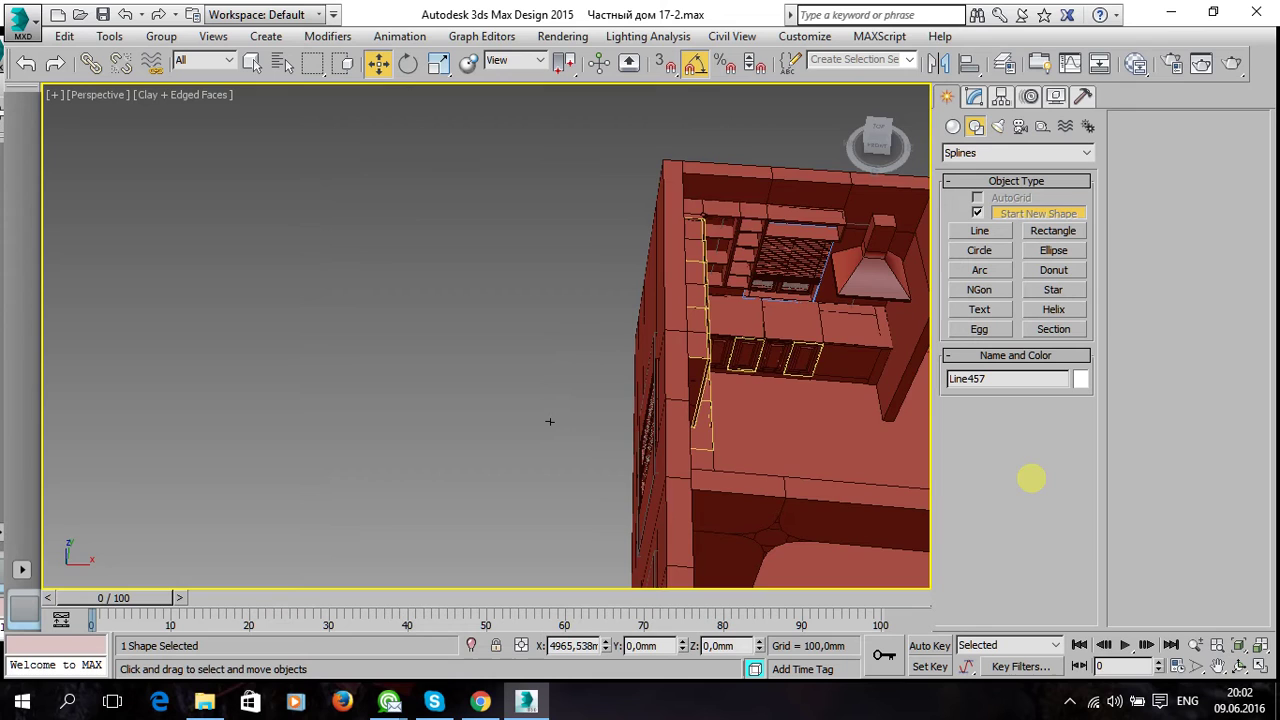
key(z)
scroll(641, 443, down, 3)
scroll(617, 503, down, 3)
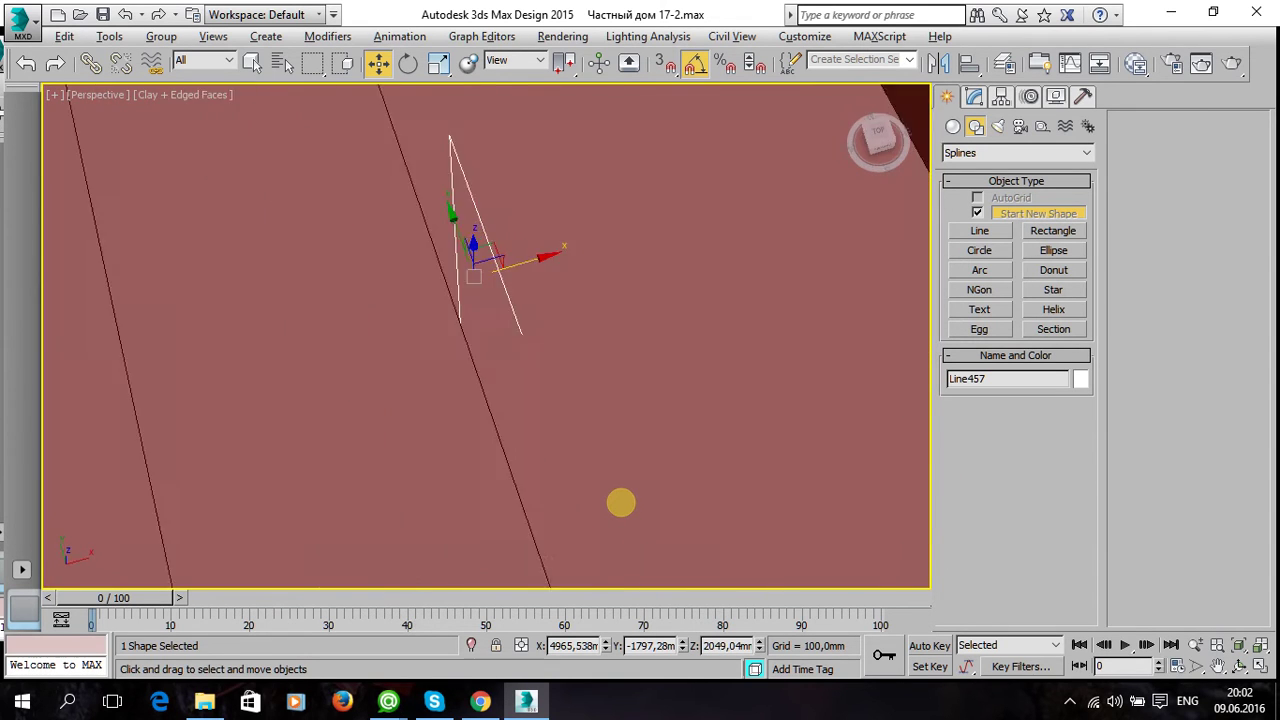
scroll(617, 503, down, 3)
scroll(709, 506, down, 3)
middle_drag(709, 506, 523, 490)
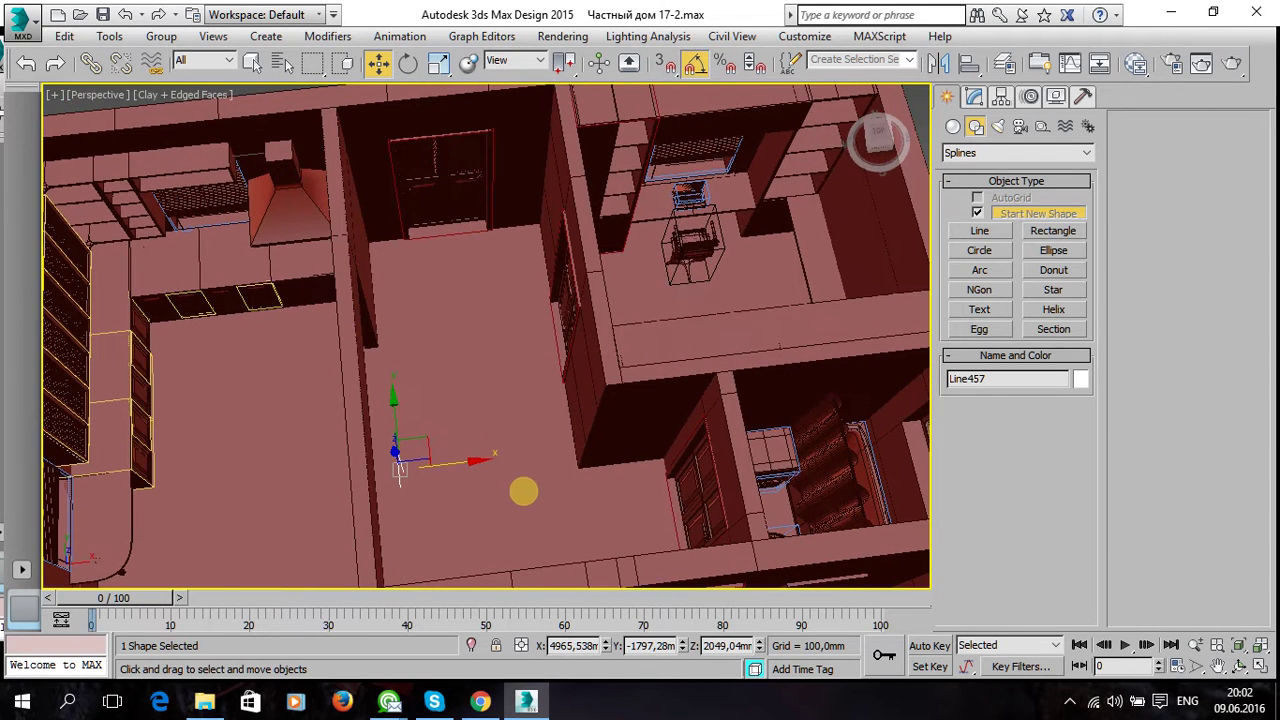
drag(460, 461, 940, 470)
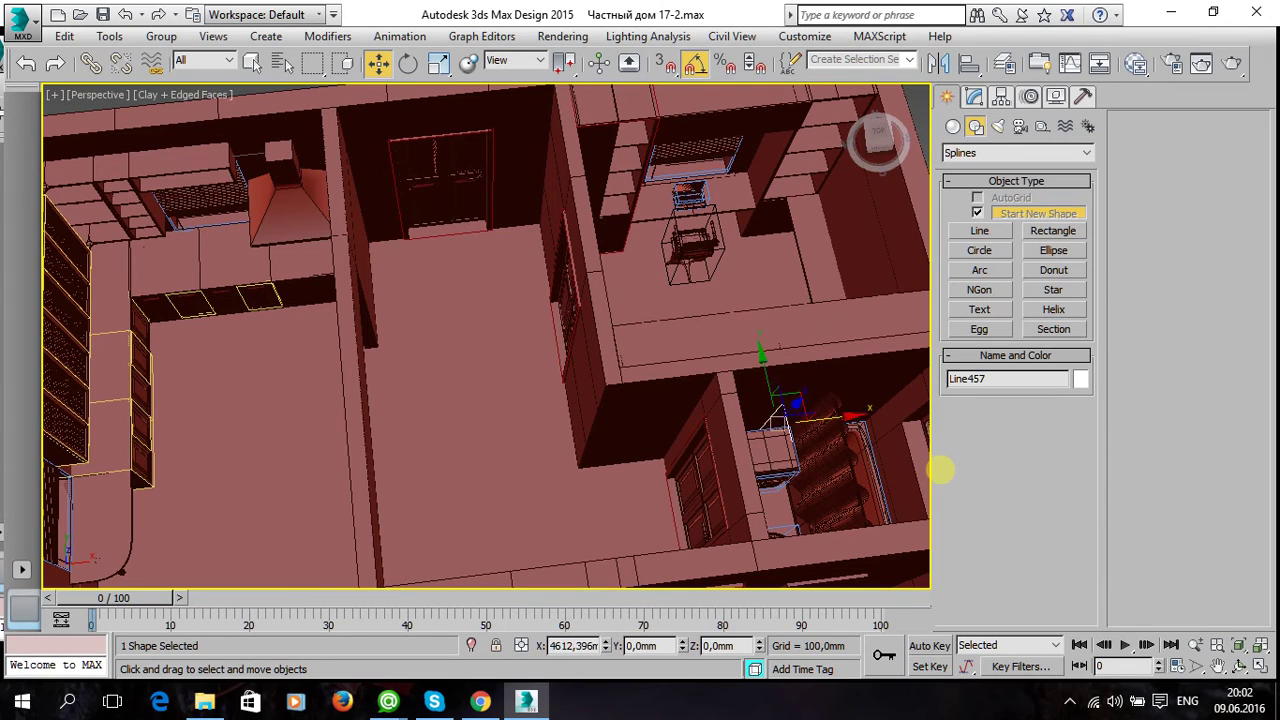
Nudge the line left until its base sits in the faucet's top nut.
key(z)
scroll(583, 446, down, 3)
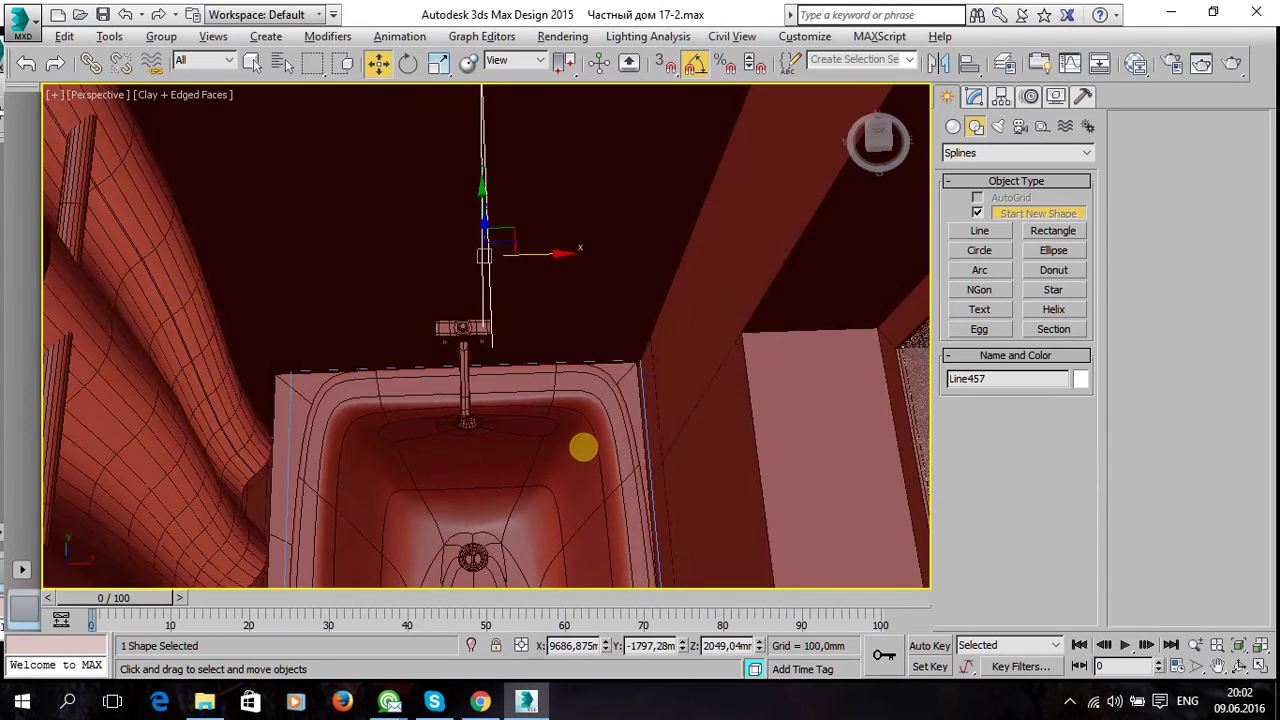
alt+middle_drag(566, 412, 543, 288)
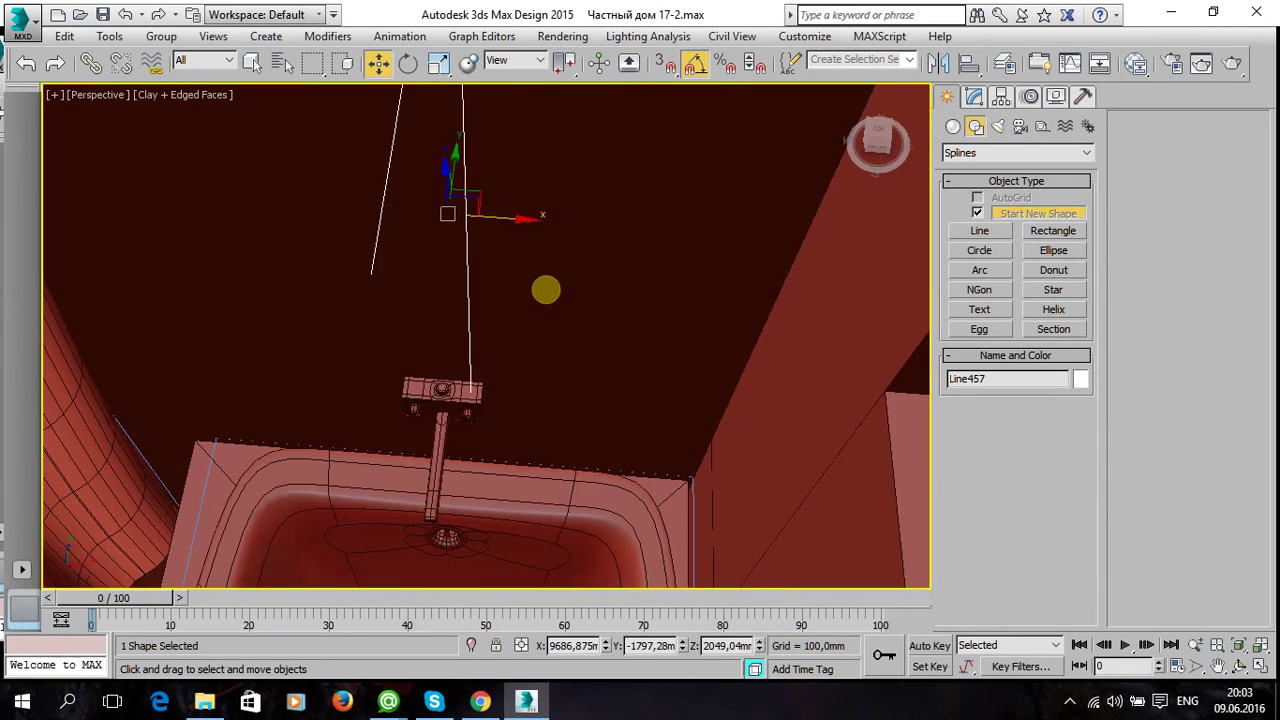
drag(518, 220, 471, 221)
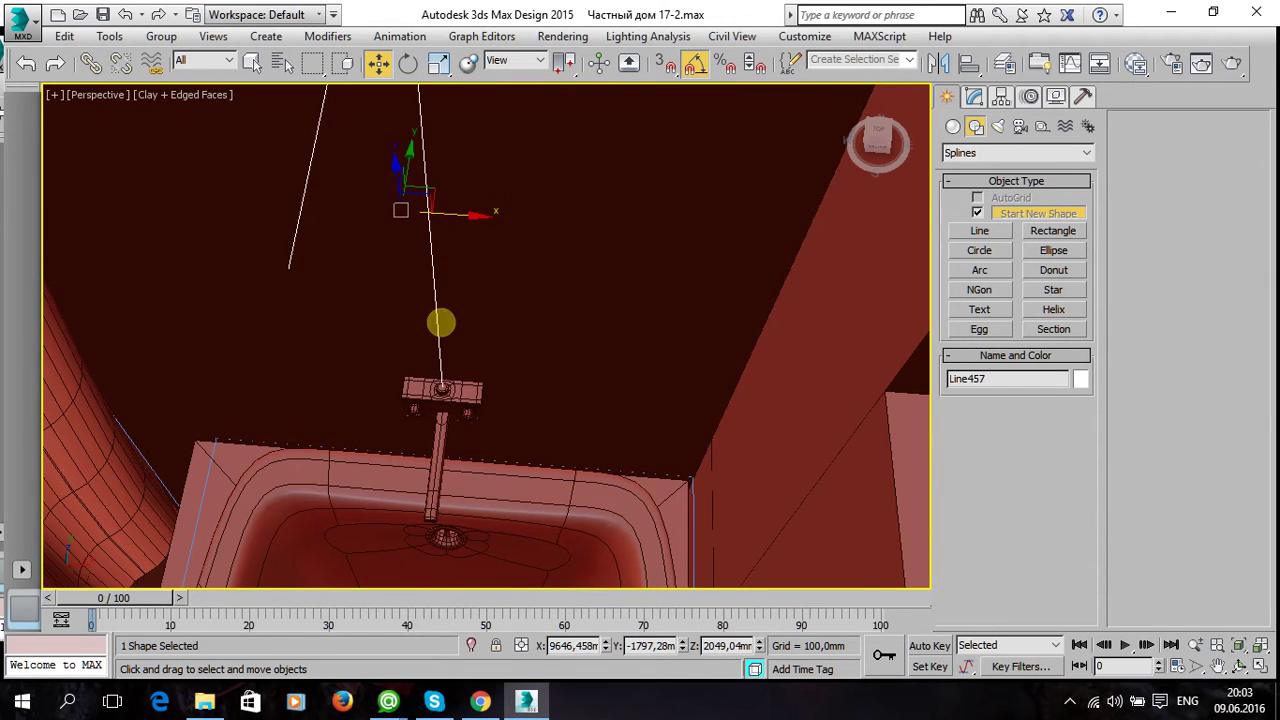
scroll(441, 323, down, 2)
scroll(500, 374, up, 3)
scroll(491, 303, up, 3)
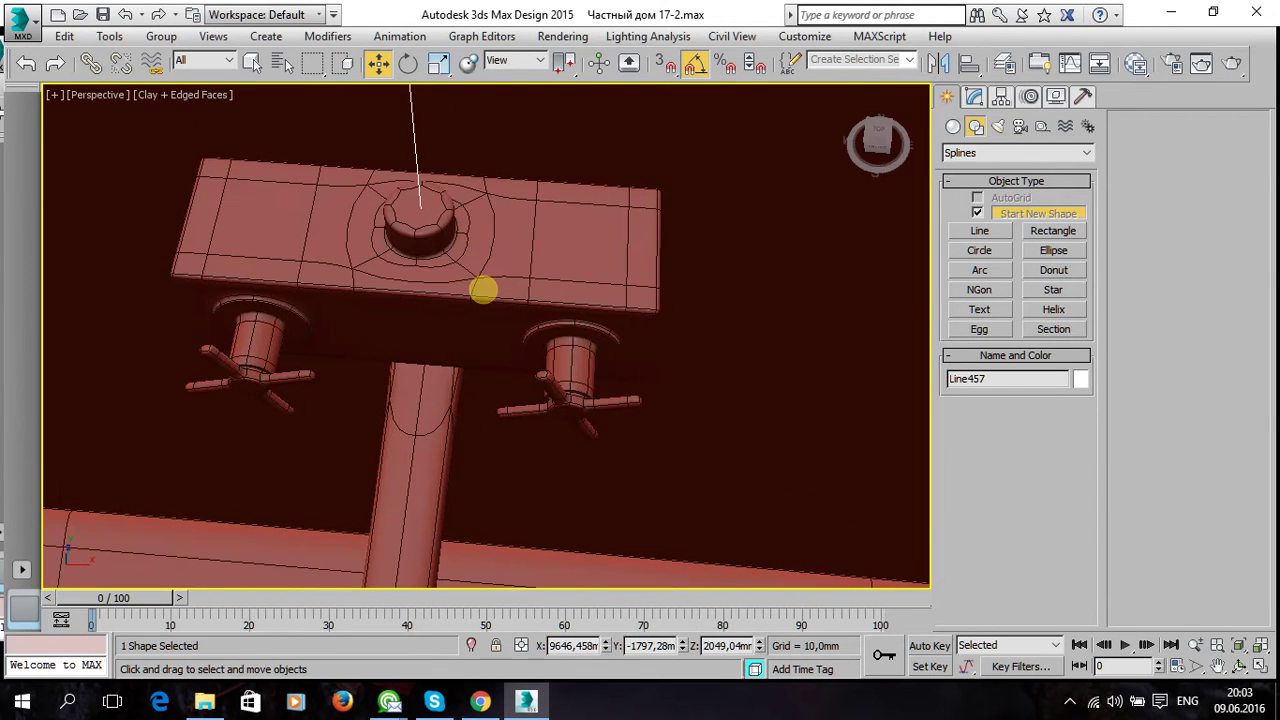
scroll(479, 288, down, 1)
scroll(474, 297, down, 3)
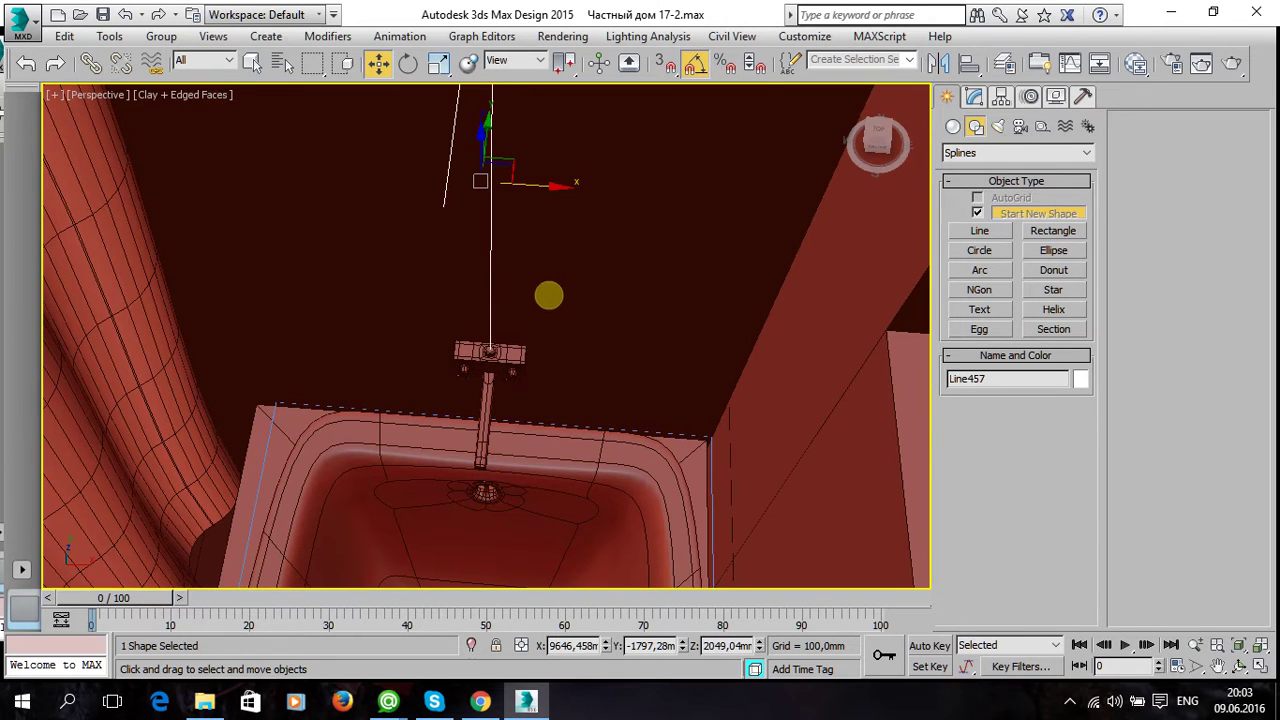
drag(551, 188, 551, 189)
mouse_move(551, 189)
alt+middle_down()
mouse_move(478, 405)
mouse_move(583, 340)
alt+middle_up()
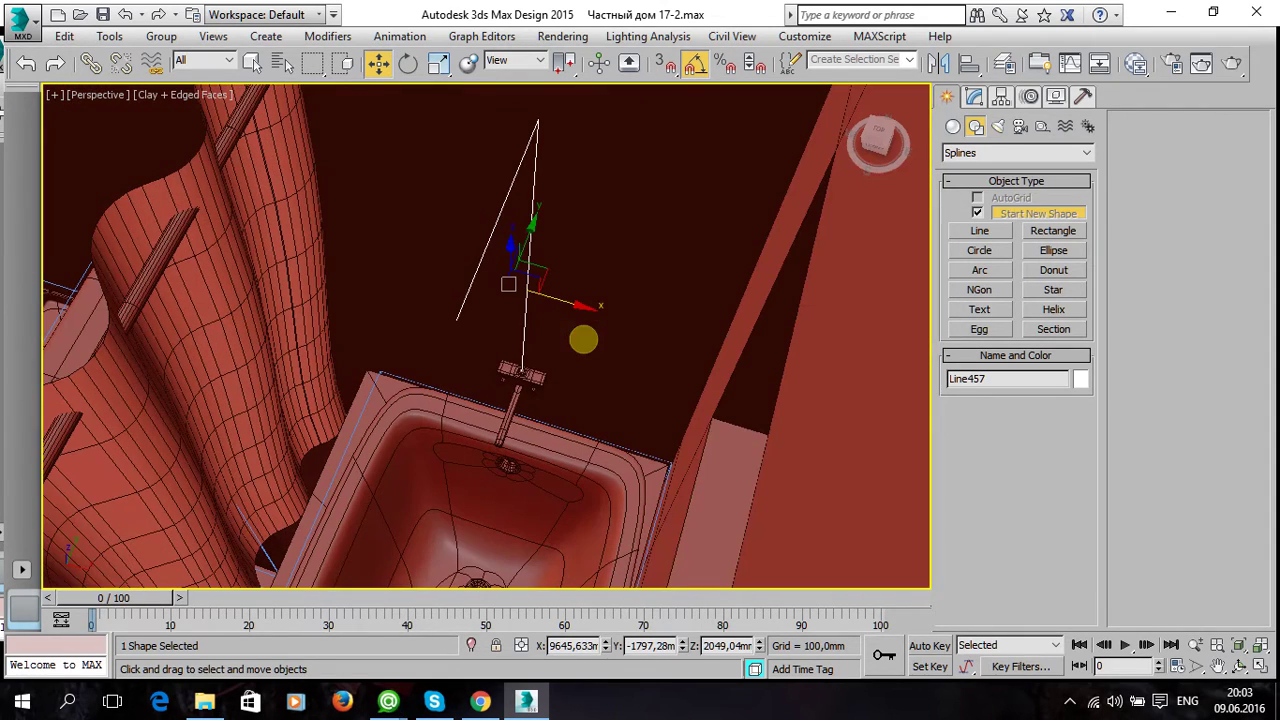
Move Line457's top corner vertex slightly down and left, to about Z 2300,6mm.
click(973, 97)
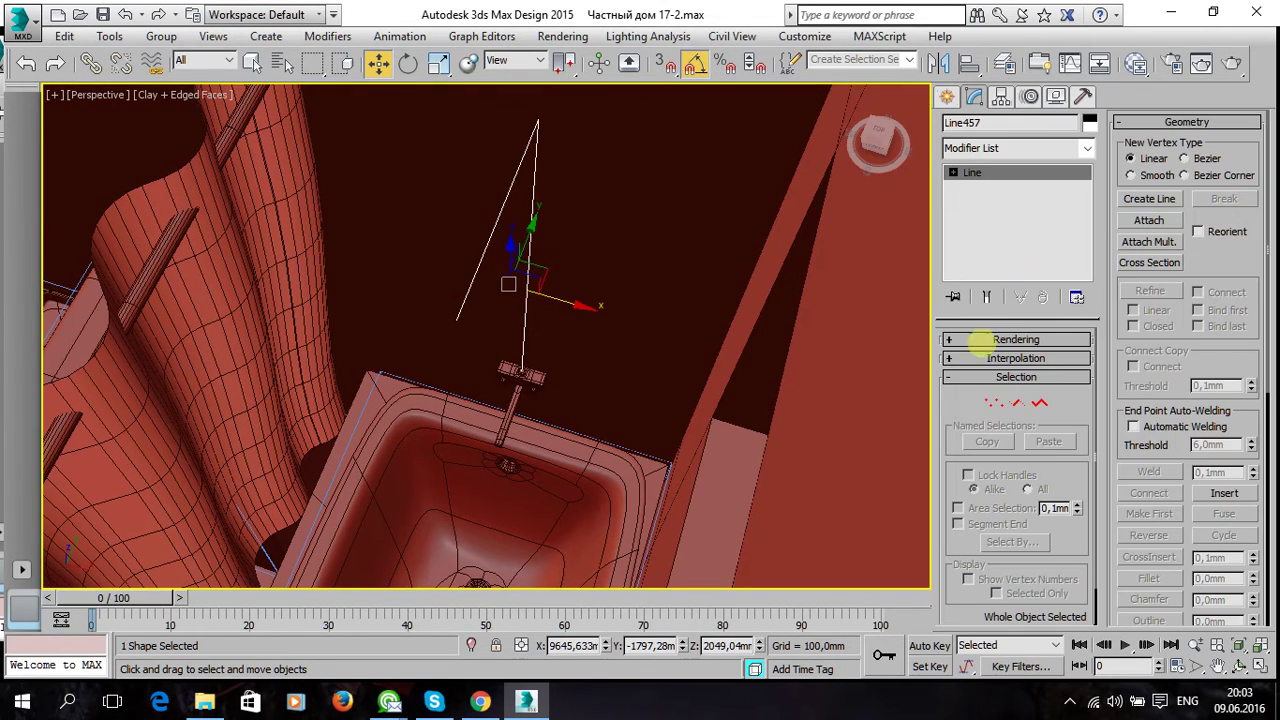
click(994, 402)
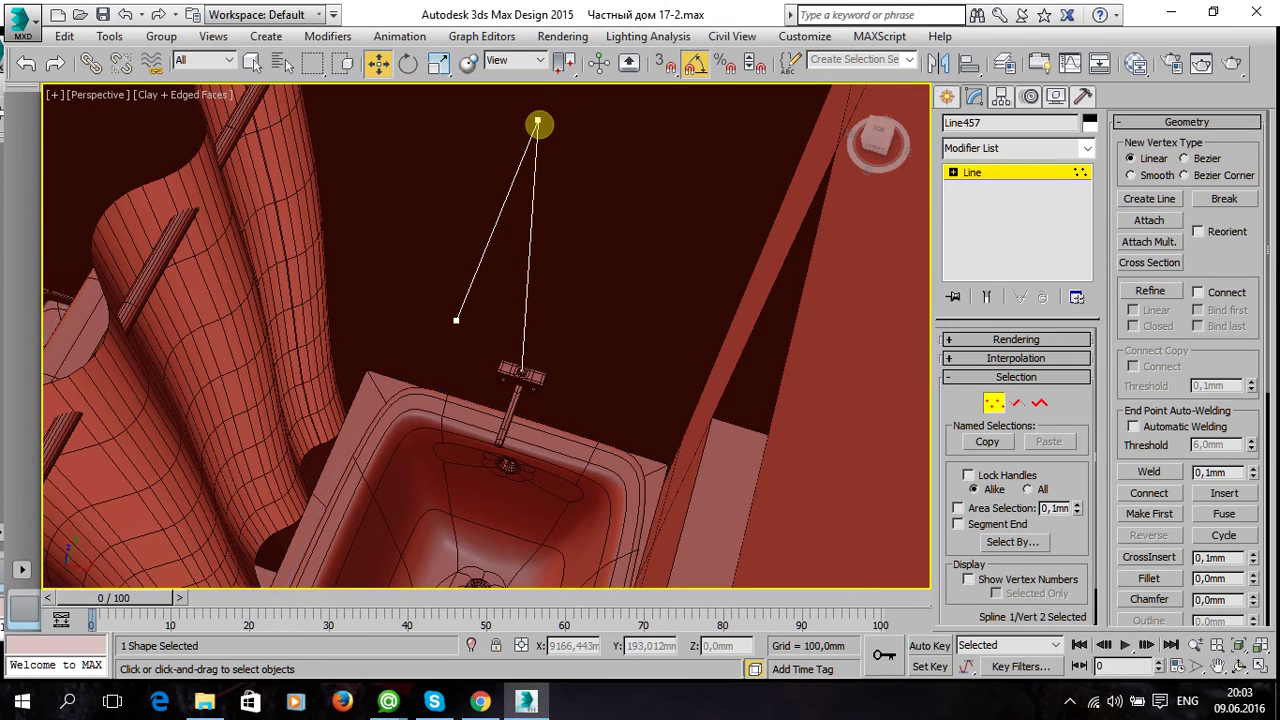
click(537, 124)
key(alt+w)
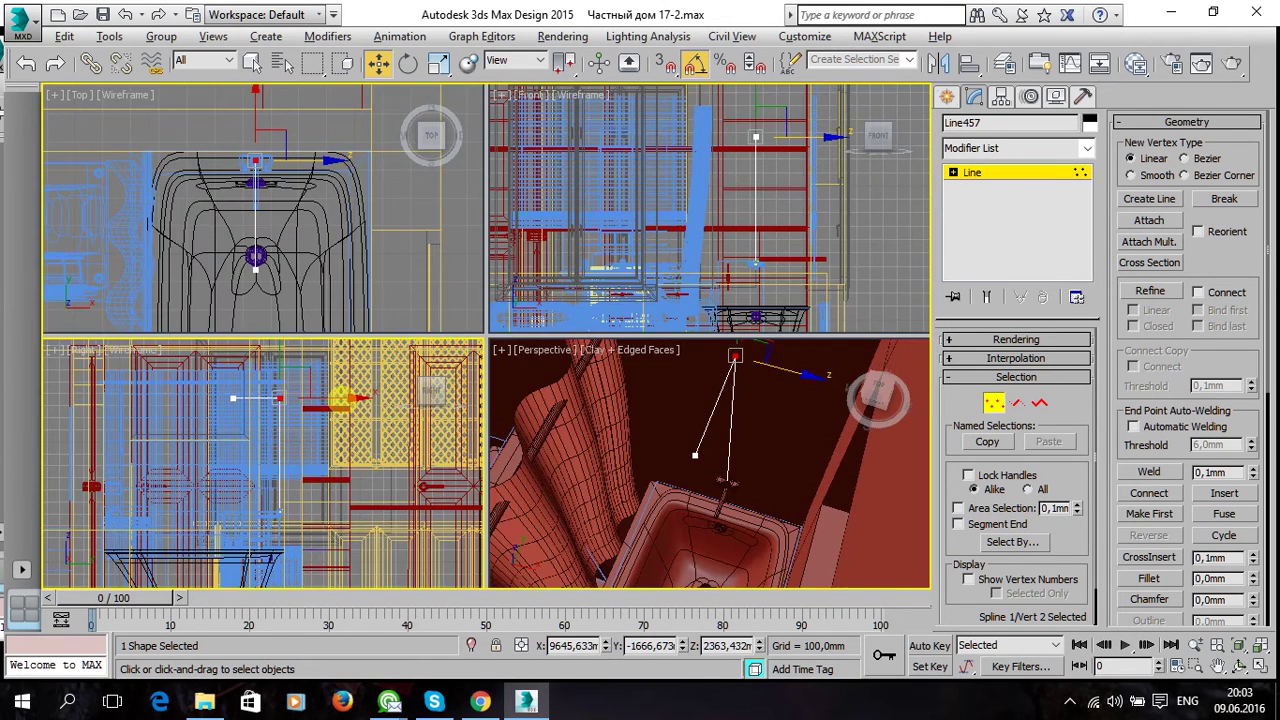
key(alt+w)
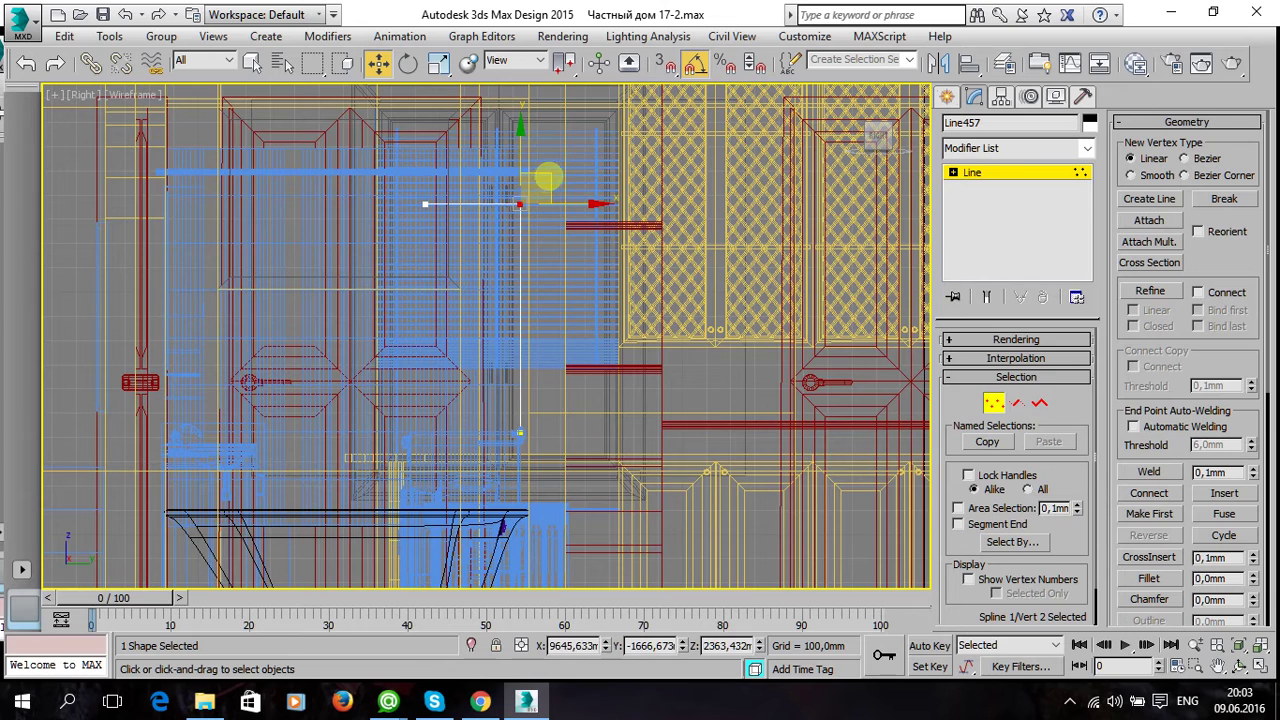
drag(545, 178, 532, 190)
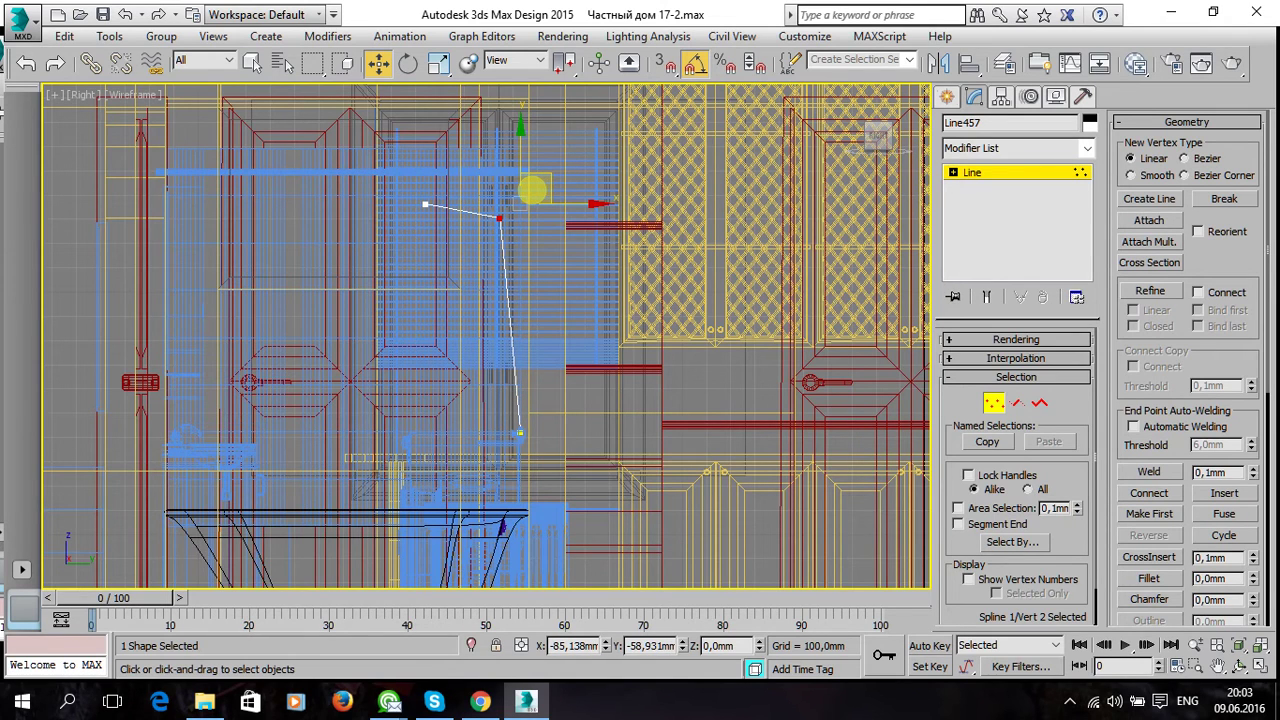
drag(532, 190, 536, 195)
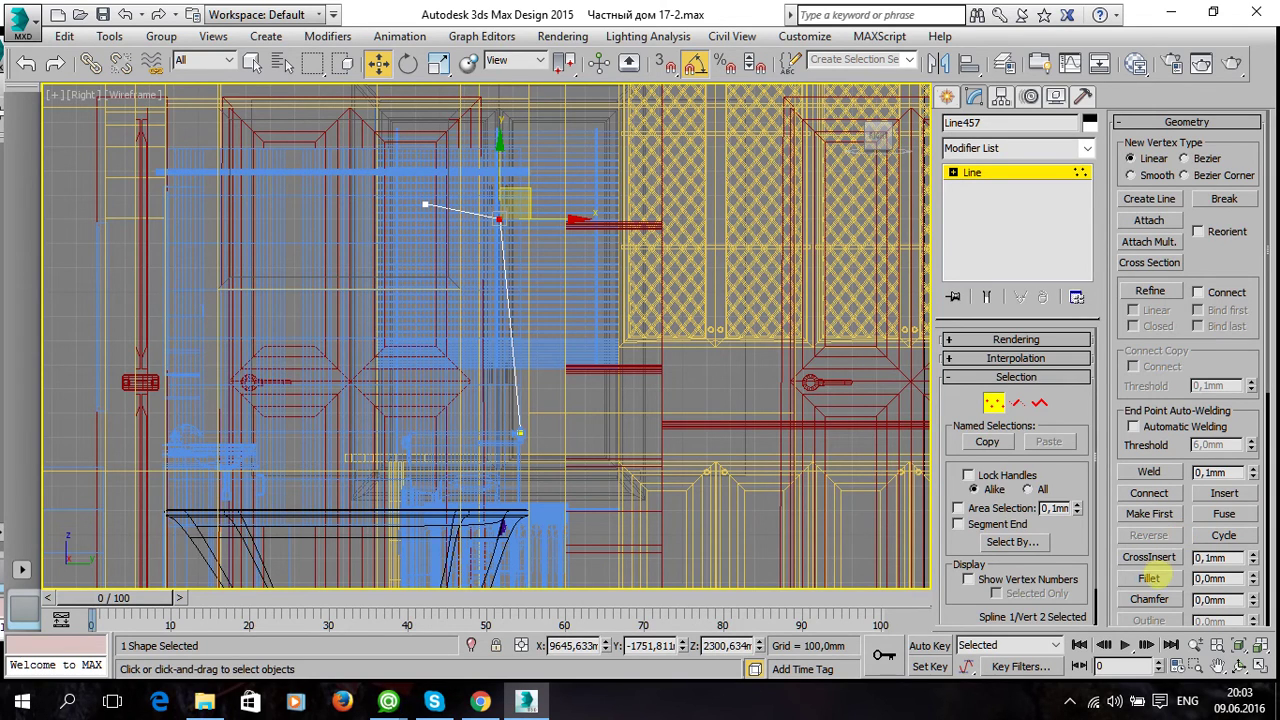
Fillet the riser line's corner vertex into an arc and lower its end vertex slightly.
click(1149, 578)
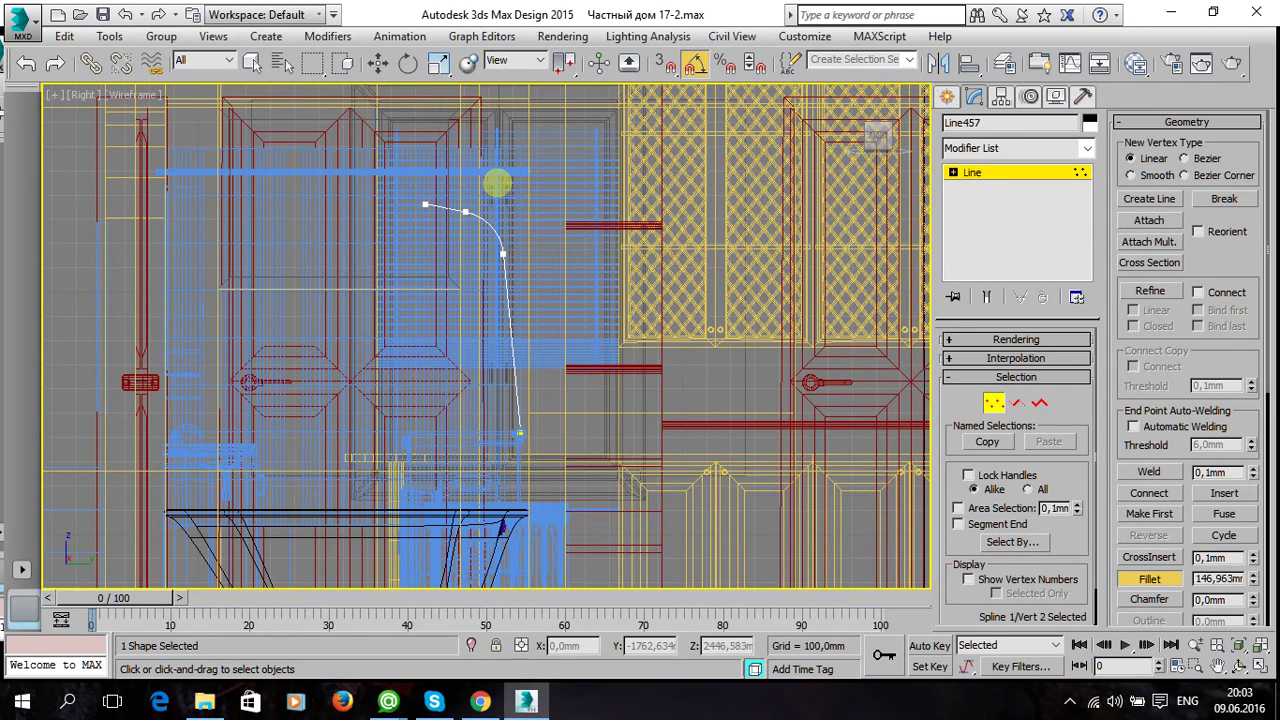
drag(497, 172, 500, 166)
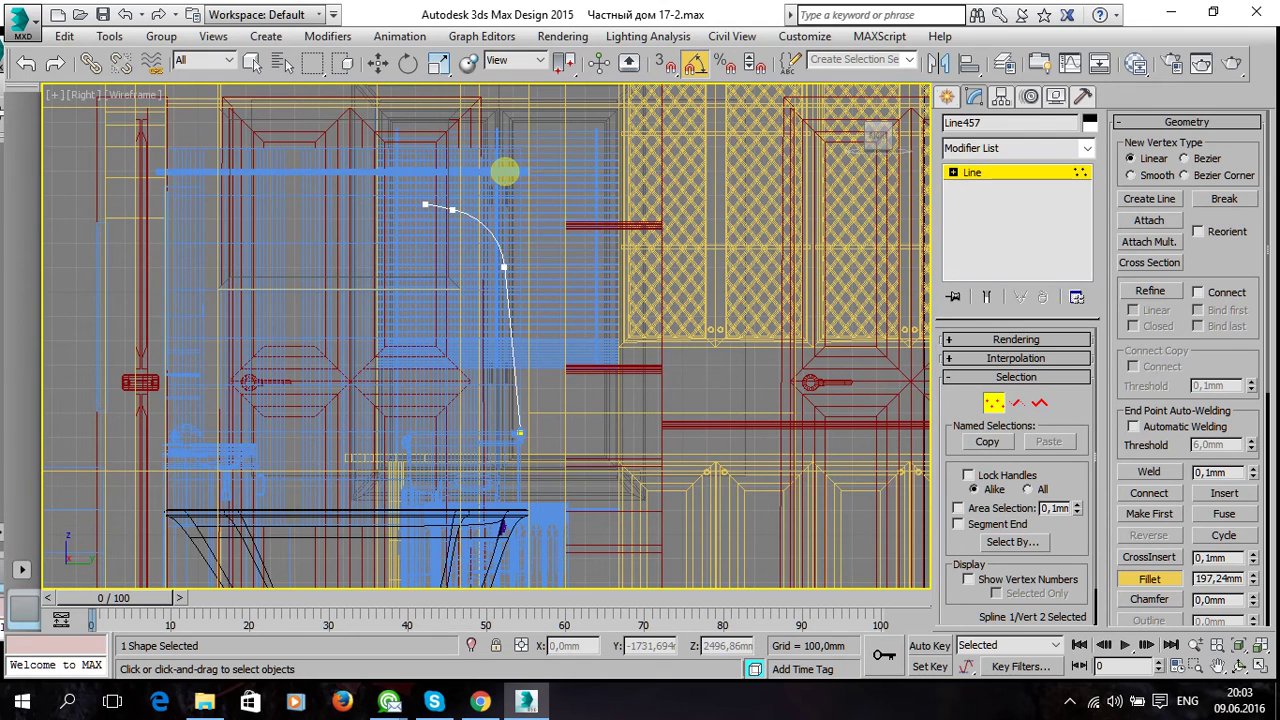
click(425, 204)
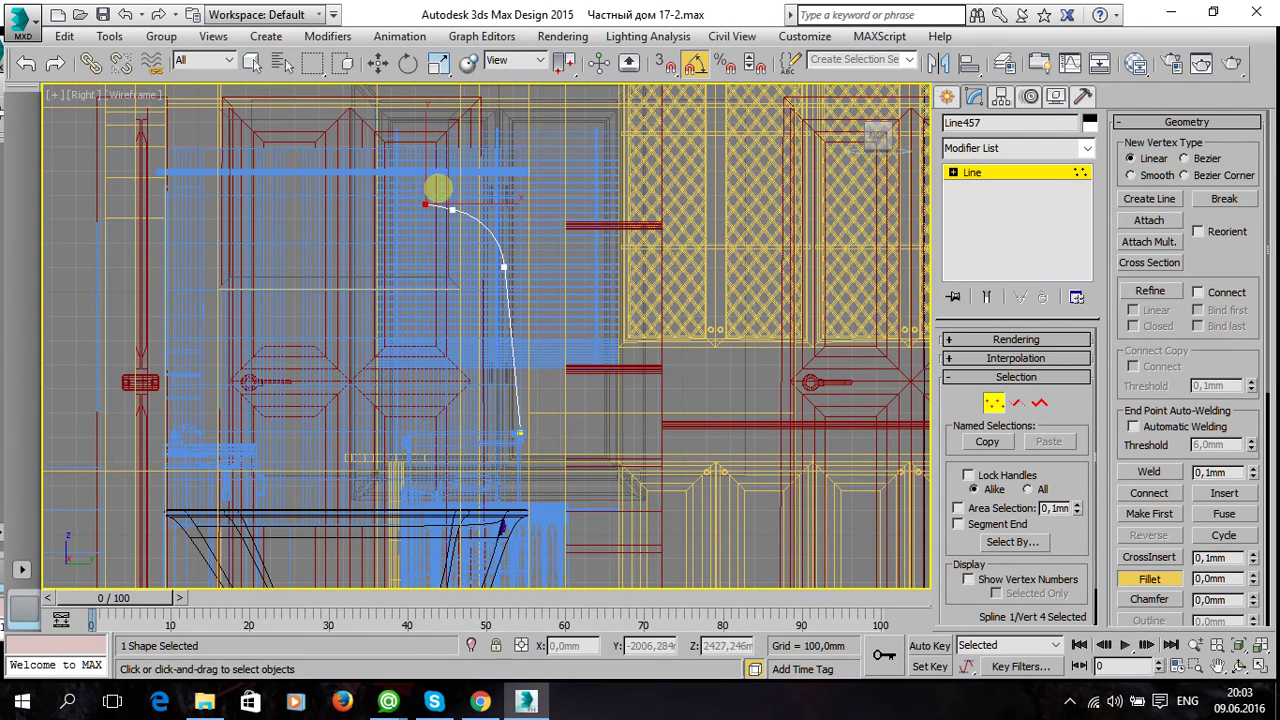
key(w)
drag(445, 178, 447, 188)
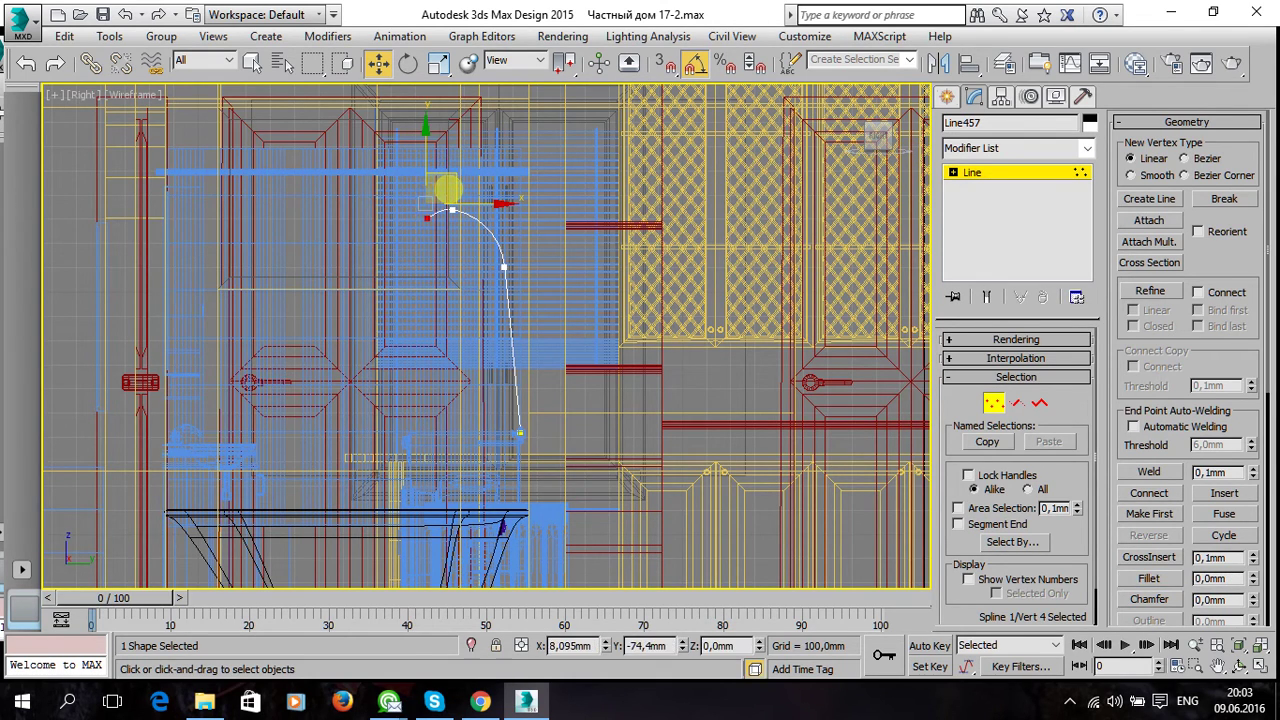
Inspect the filleted line in a maximized, zoomed Perspective view.
key(alt+w)
key(alt+w)
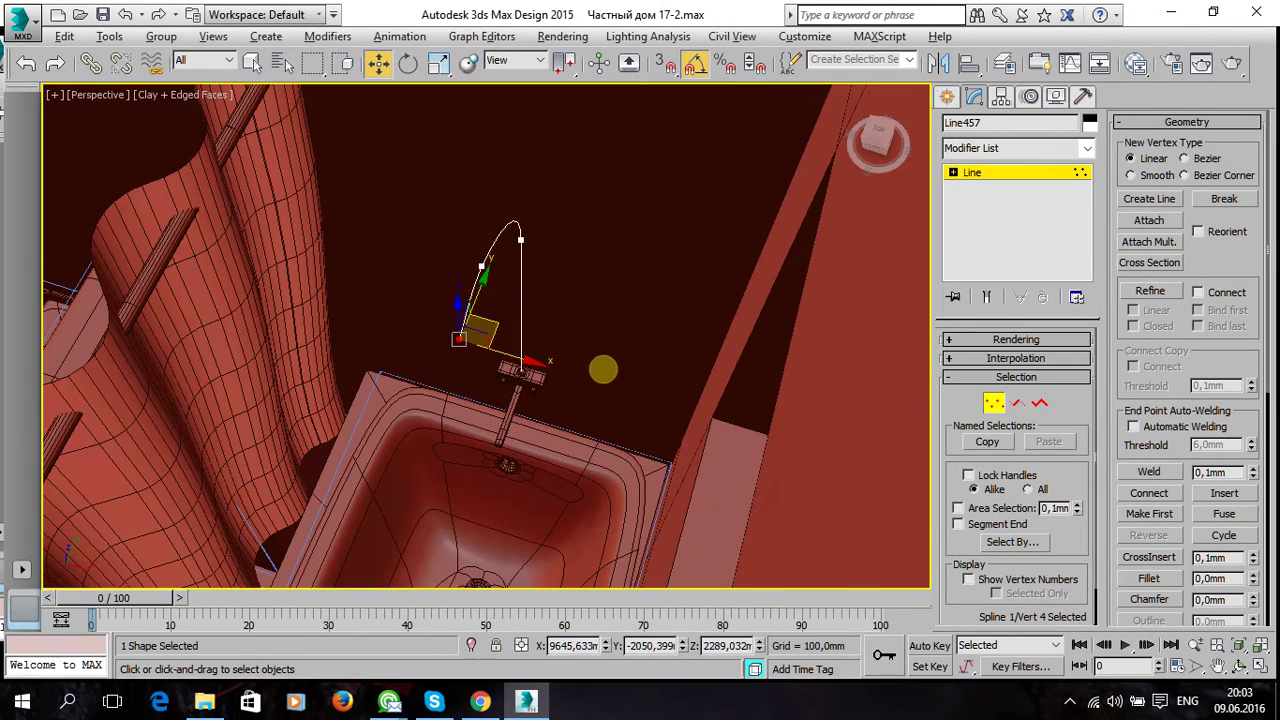
key(z)
scroll(719, 300, down, 5)
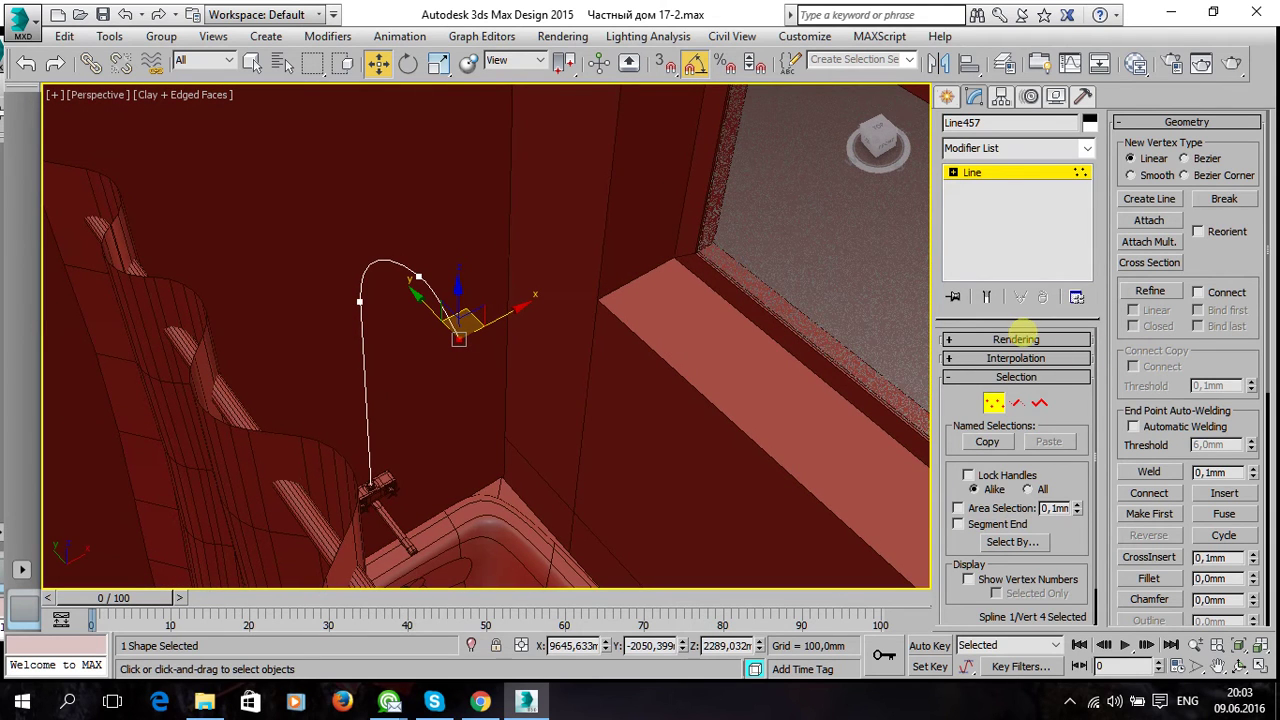
click(1016, 339)
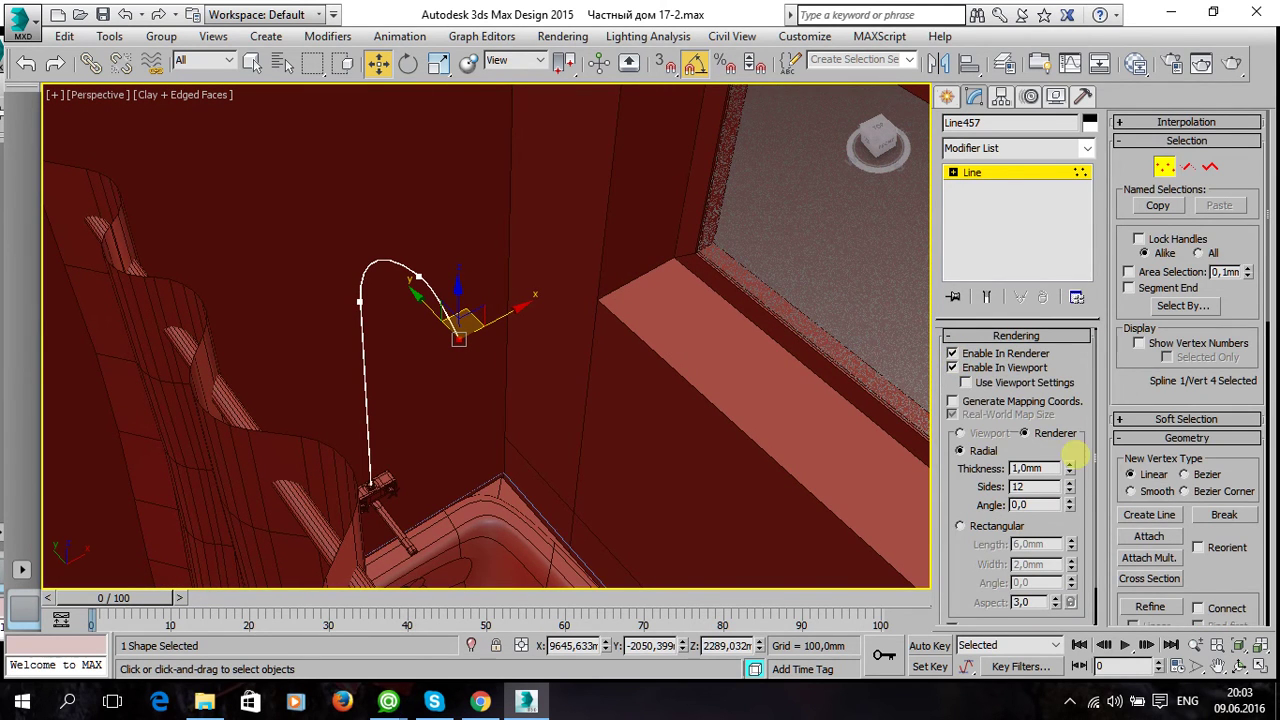
Make Line457 render in the viewport with radial thickness of about 12,566 mm.
drag(1068, 463, 986, 293)
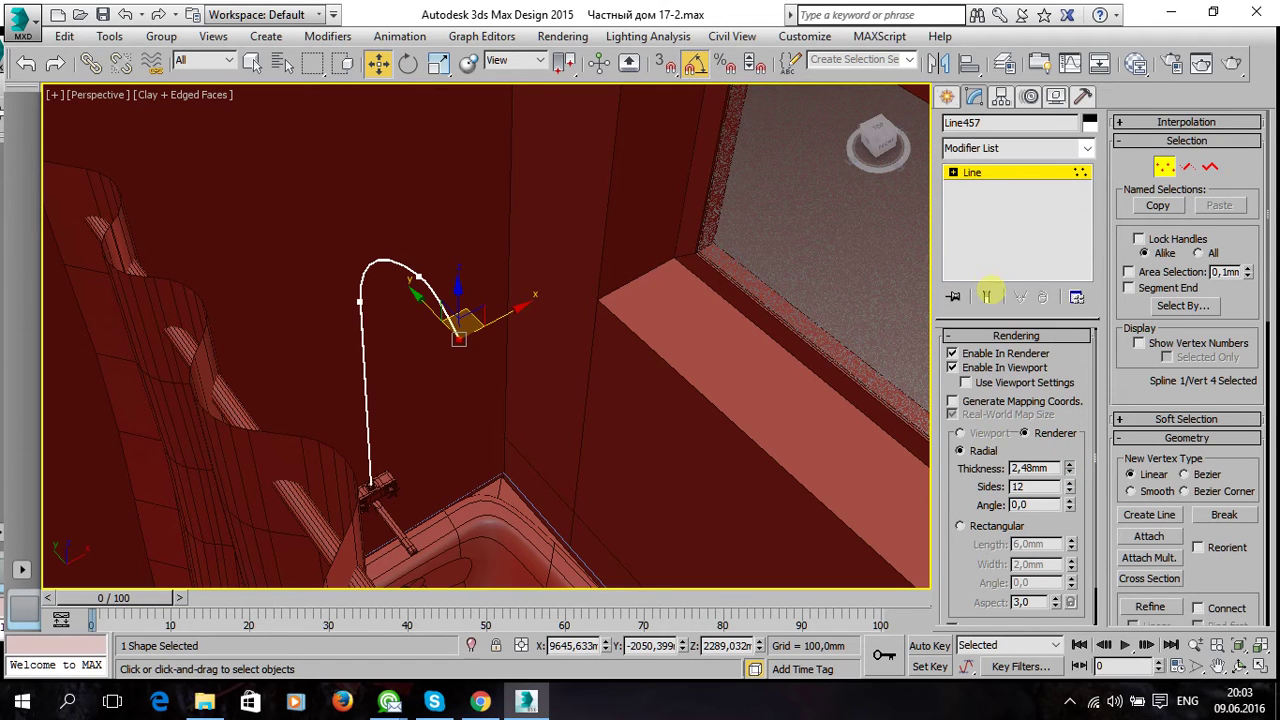
scroll(443, 443, up, 3)
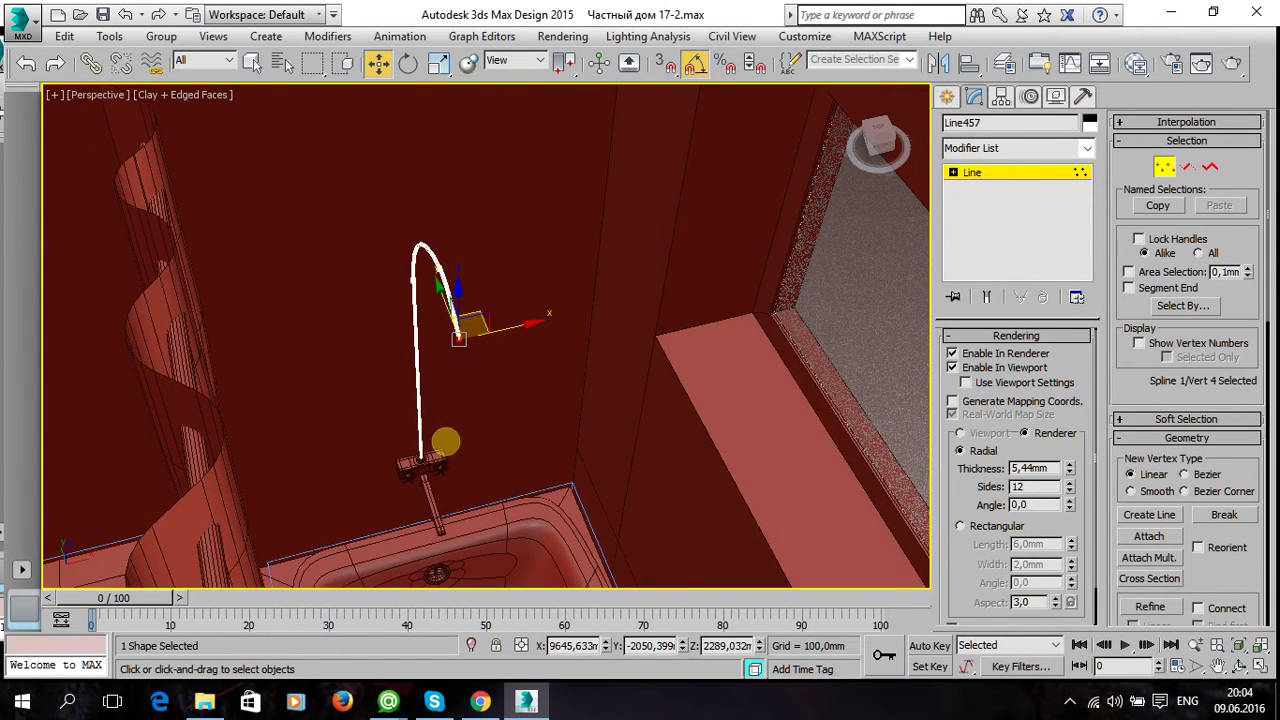
scroll(421, 469, up, 3)
scroll(421, 469, up, 3)
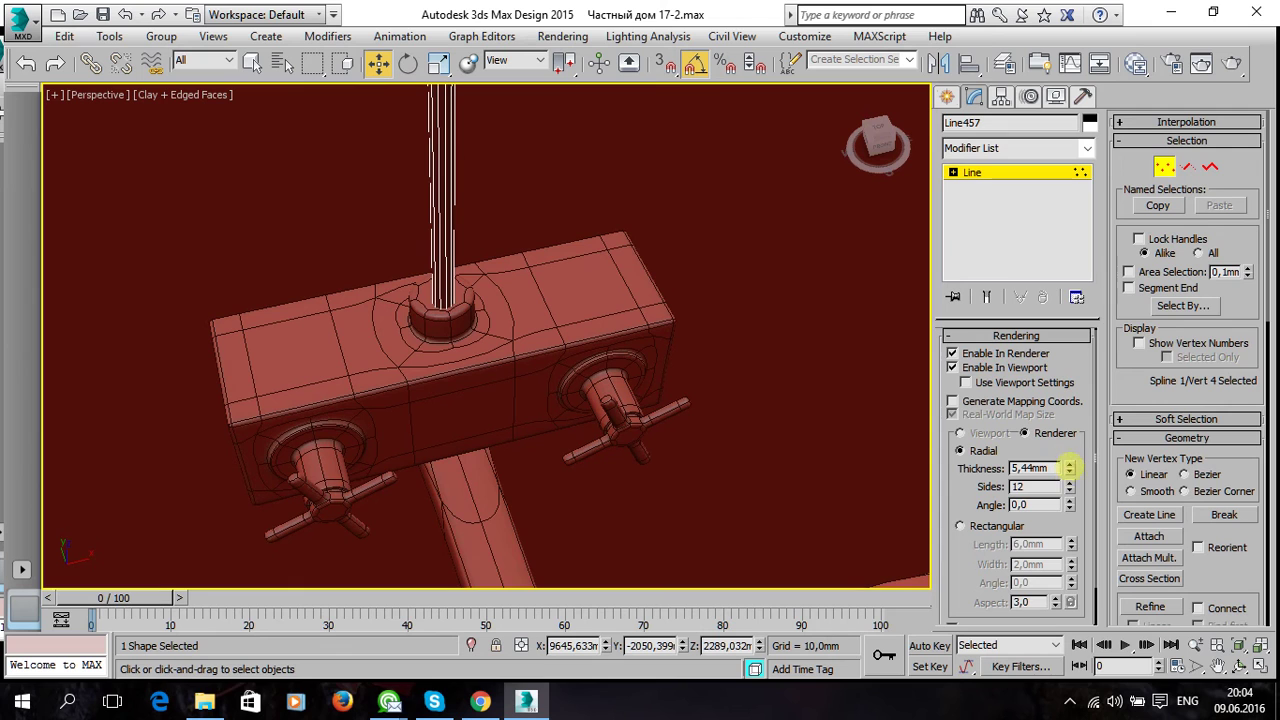
drag(1068, 460, 1060, 342)
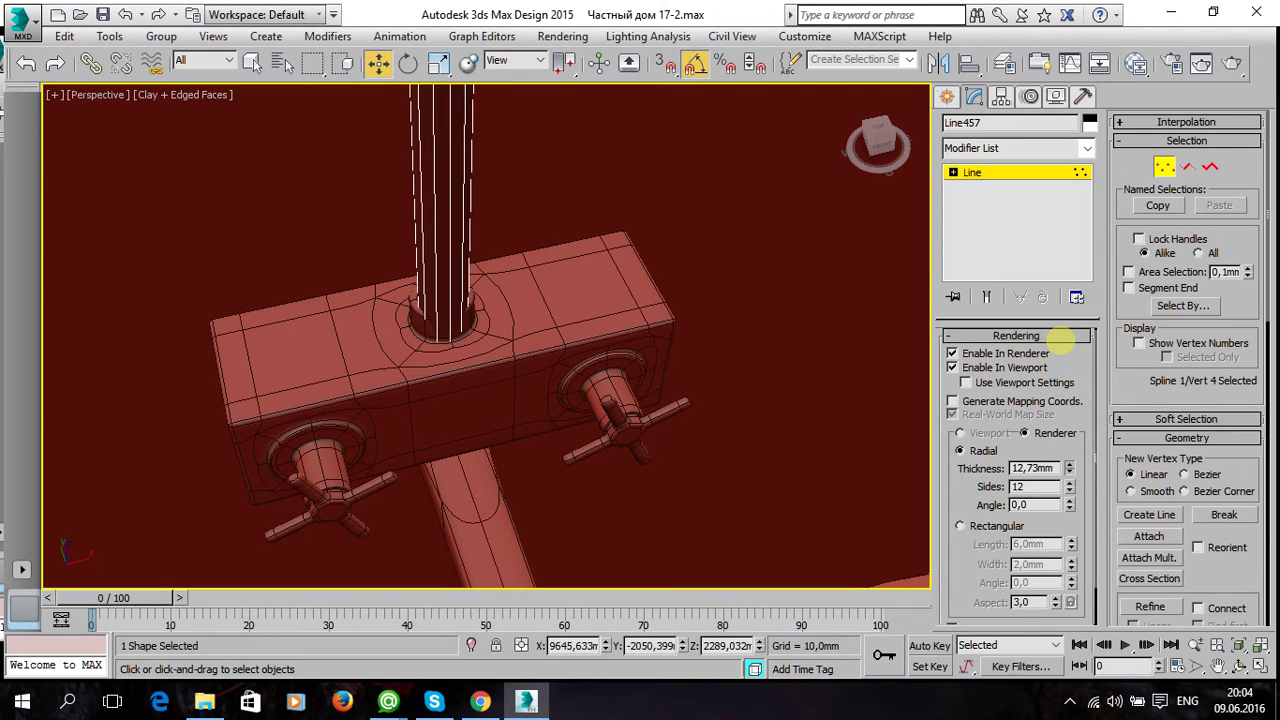
scroll(589, 366, down, 2)
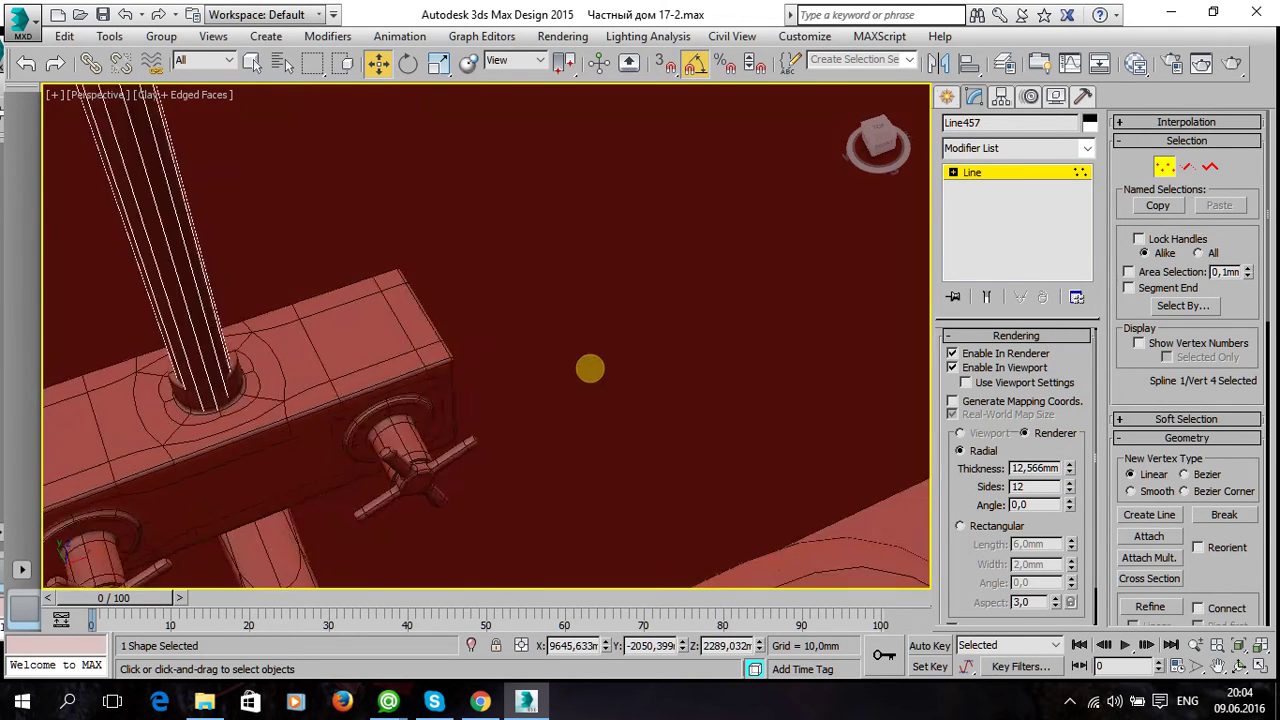
scroll(590, 368, down, 3)
scroll(592, 373, down, 3)
scroll(600, 390, down, 3)
scroll(640, 420, down, 2)
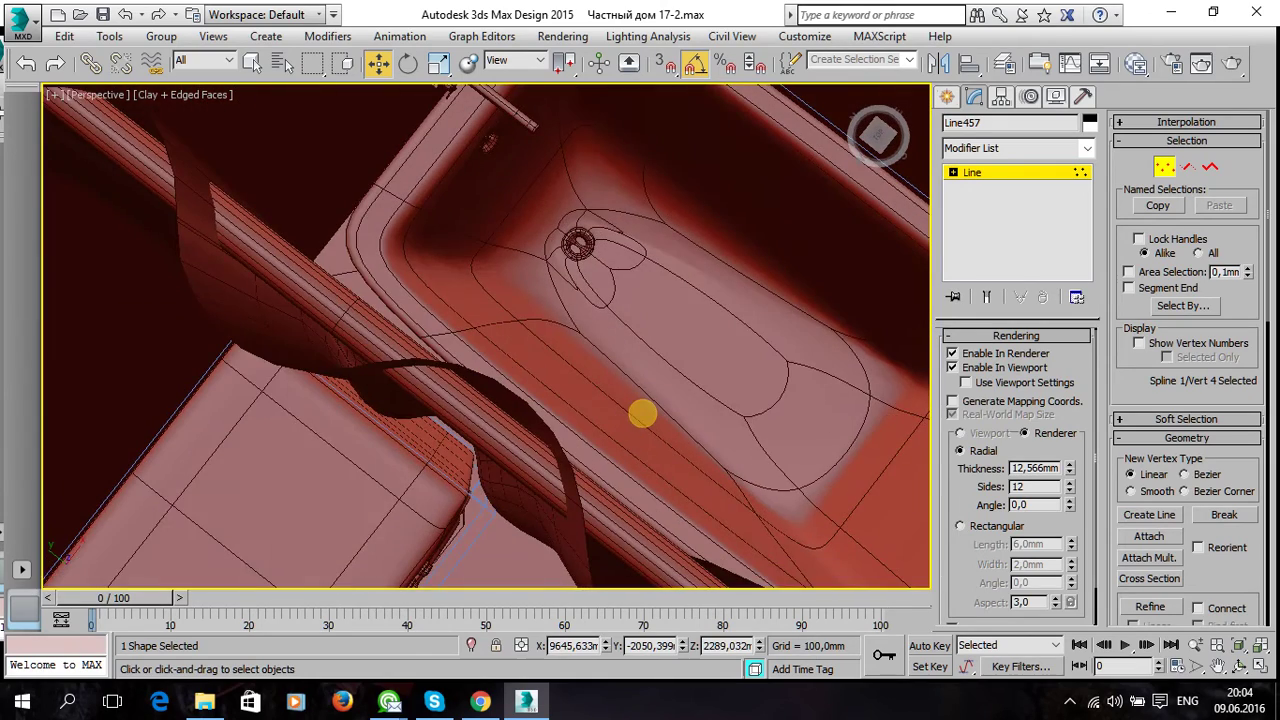
scroll(578, 375, down, 1)
scroll(576, 357, down, 2)
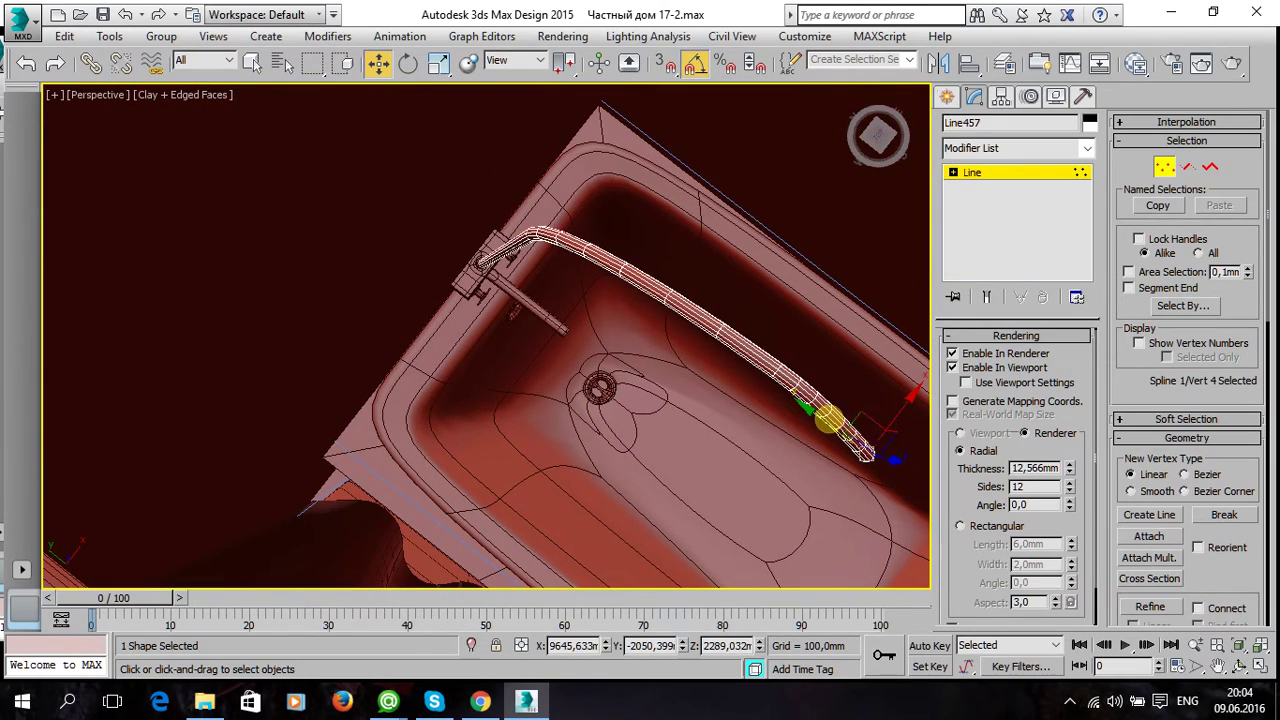
Make the Top viewport active and maximize it.
key(alt+w)
middle_click(323, 234)
key(alt+w)
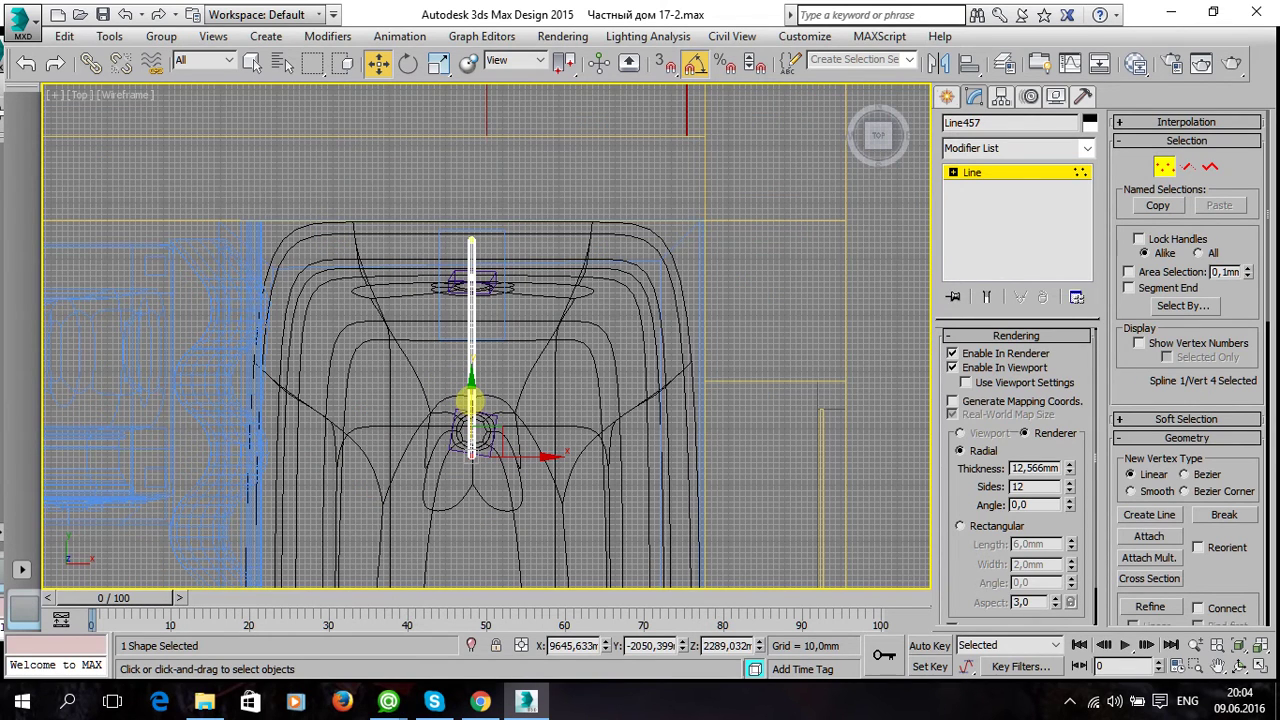
Exit vertex level and nudge the whole pipe along Y to centre it on the mixer.
drag(471, 400, 476, 388)
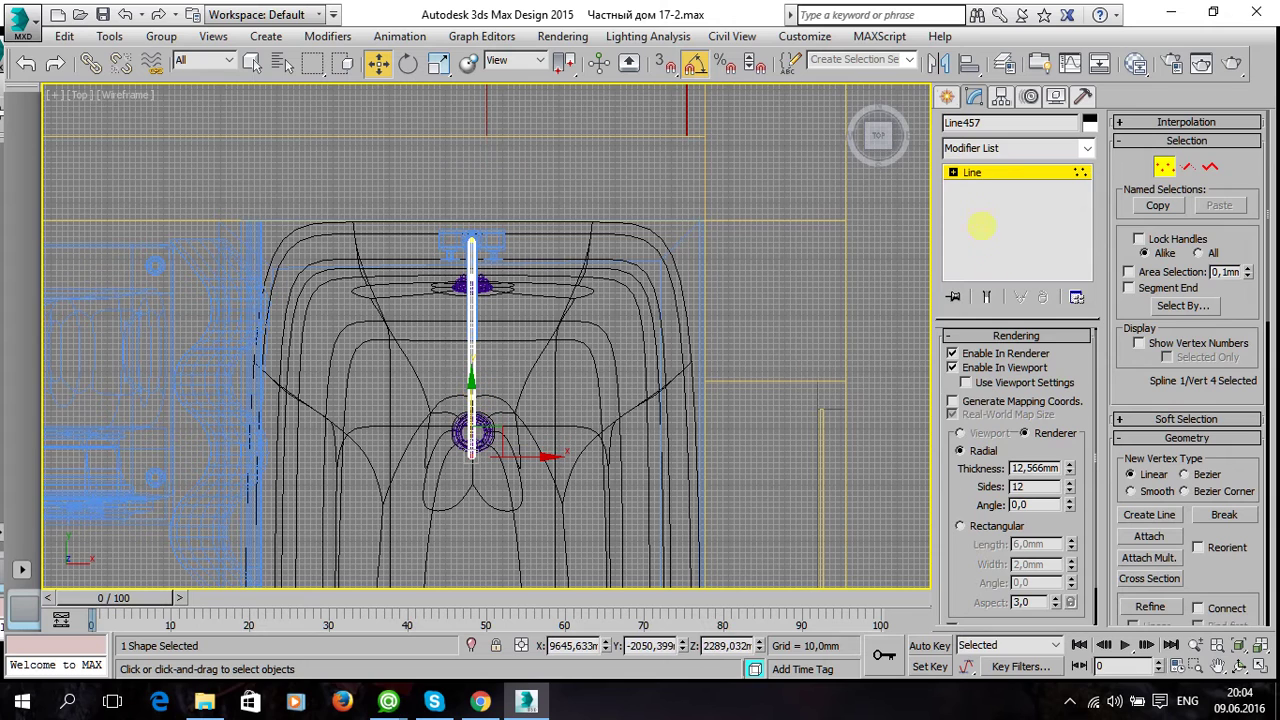
click(972, 172)
scroll(460, 260, up, 3)
scroll(485, 240, up, 2)
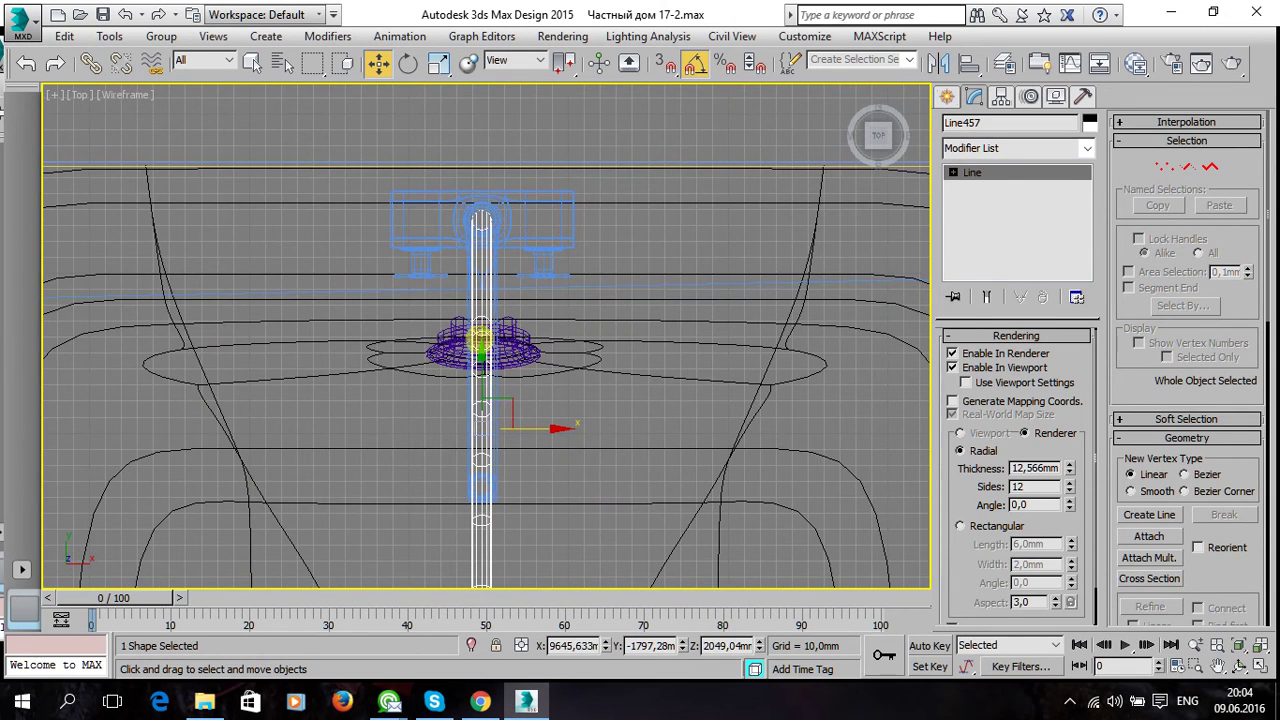
drag(481, 356, 481, 351)
Orbit the maximized Perspective view to check the pipe against the mixer handles.
key(alt+w)
key(alt+w)
mouse_move(608, 368)
alt+middle_down()
mouse_move(603, 317)
mouse_move(531, 323)
mouse_move(537, 346)
alt+middle_up()
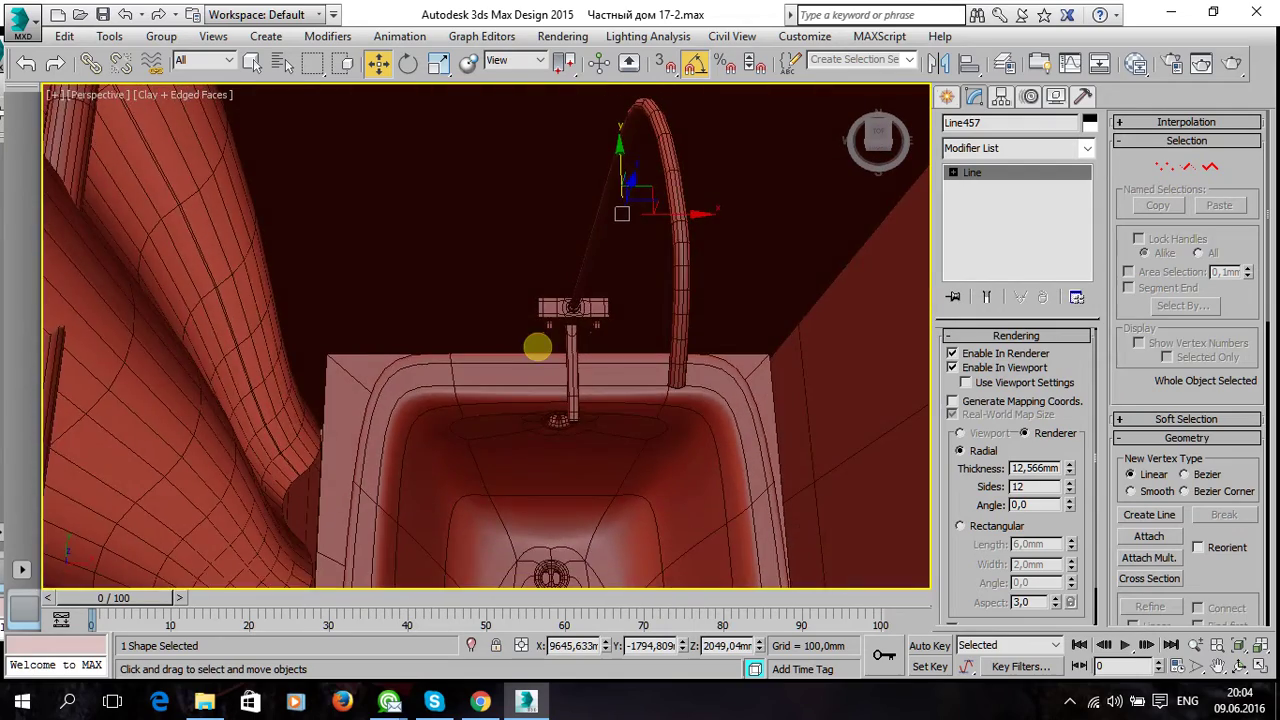
scroll(572, 340, up, 5)
mouse_move(629, 286)
alt+middle_down()
mouse_move(654, 331)
mouse_move(684, 350)
mouse_move(661, 371)
mouse_move(571, 343)
mouse_move(514, 363)
mouse_move(531, 385)
alt+middle_up()
scroll(684, 350, down, 3)
scroll(669, 331, down, 3)
scroll(669, 331, down, 2)
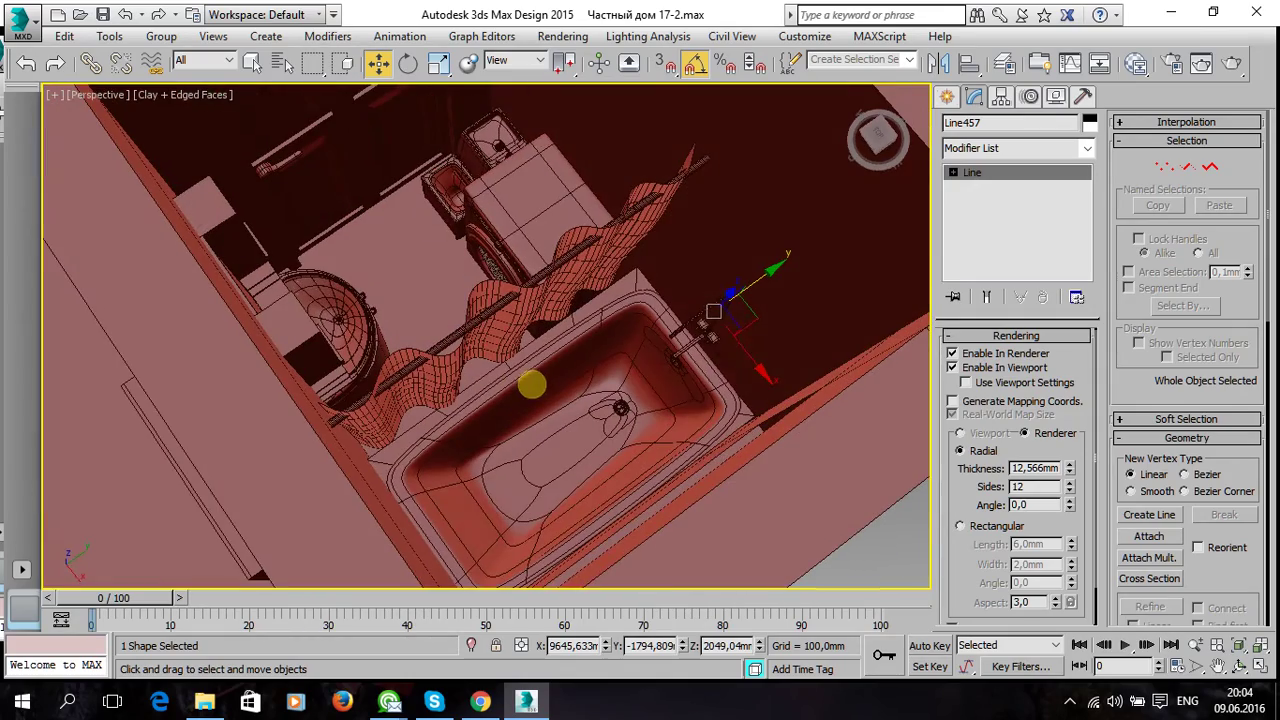
mouse_move(655, 343)
alt+middle_down()
mouse_move(694, 323)
mouse_move(654, 334)
mouse_move(694, 303)
mouse_move(689, 317)
mouse_move(603, 343)
mouse_move(586, 374)
mouse_move(491, 365)
mouse_move(674, 360)
alt+middle_up()
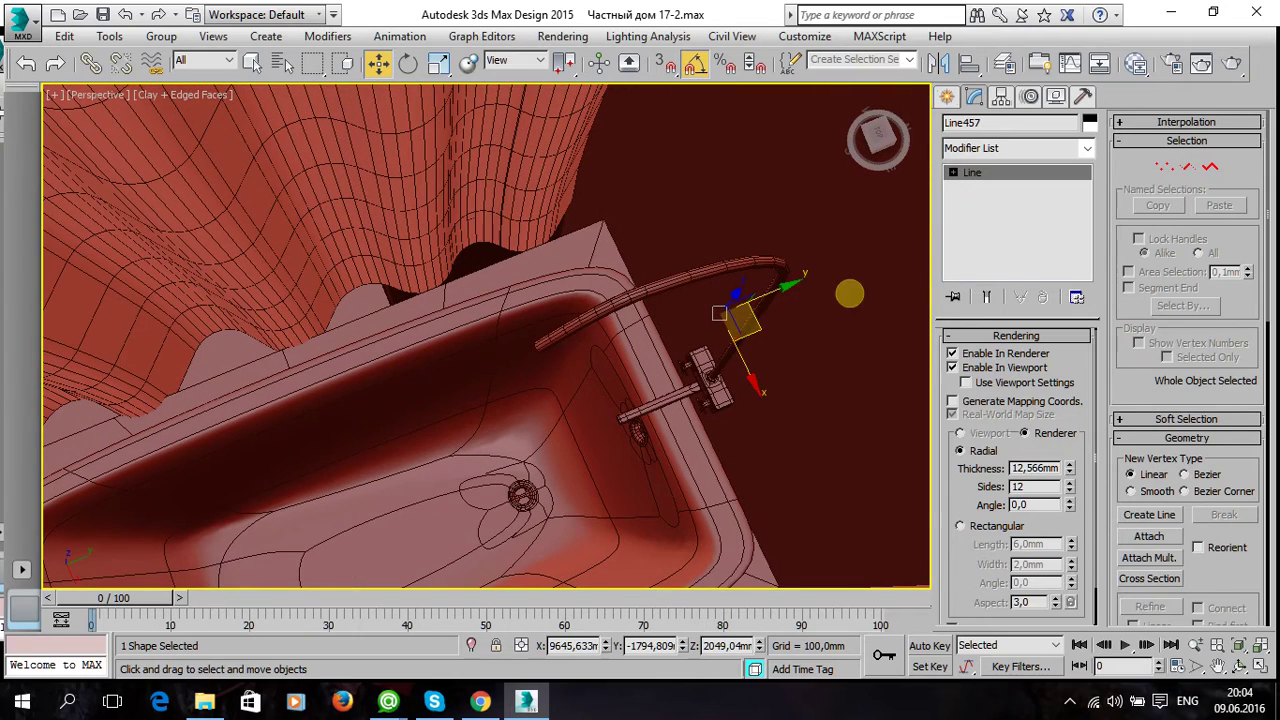
In a maximized Left view, slide the arc's top vertex slightly to the right.
click(1166, 170)
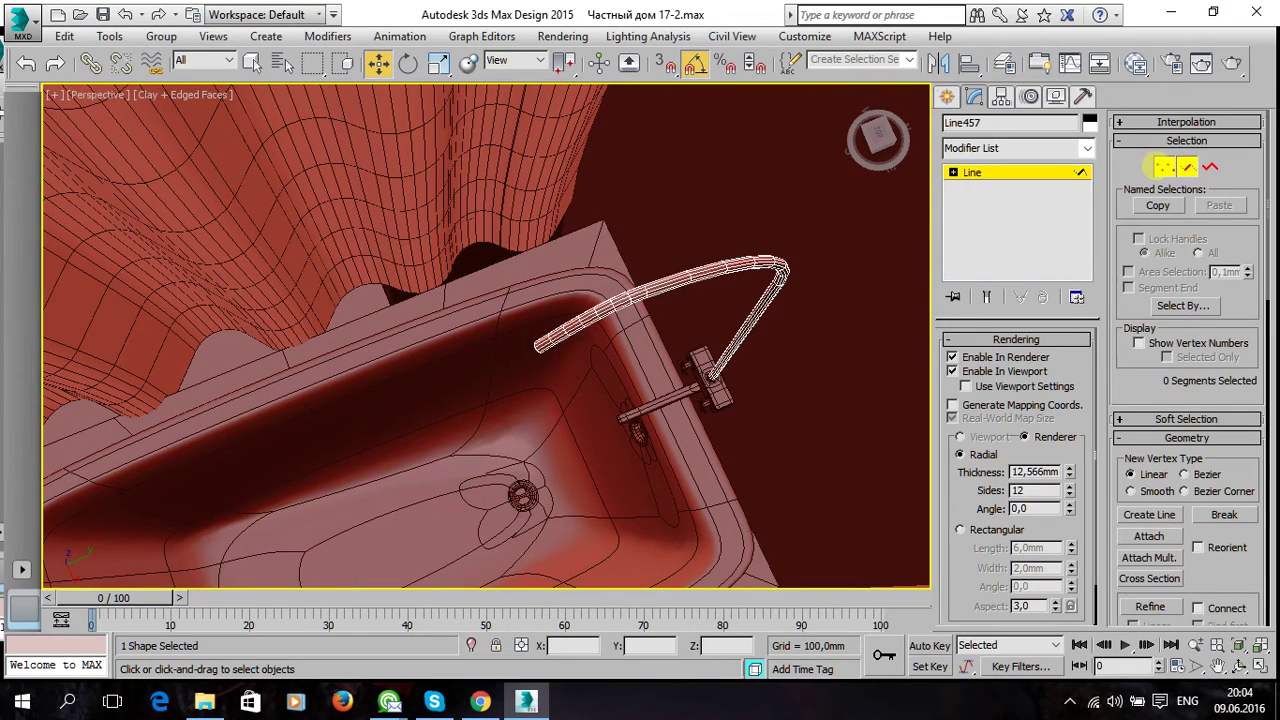
key(alt+w)
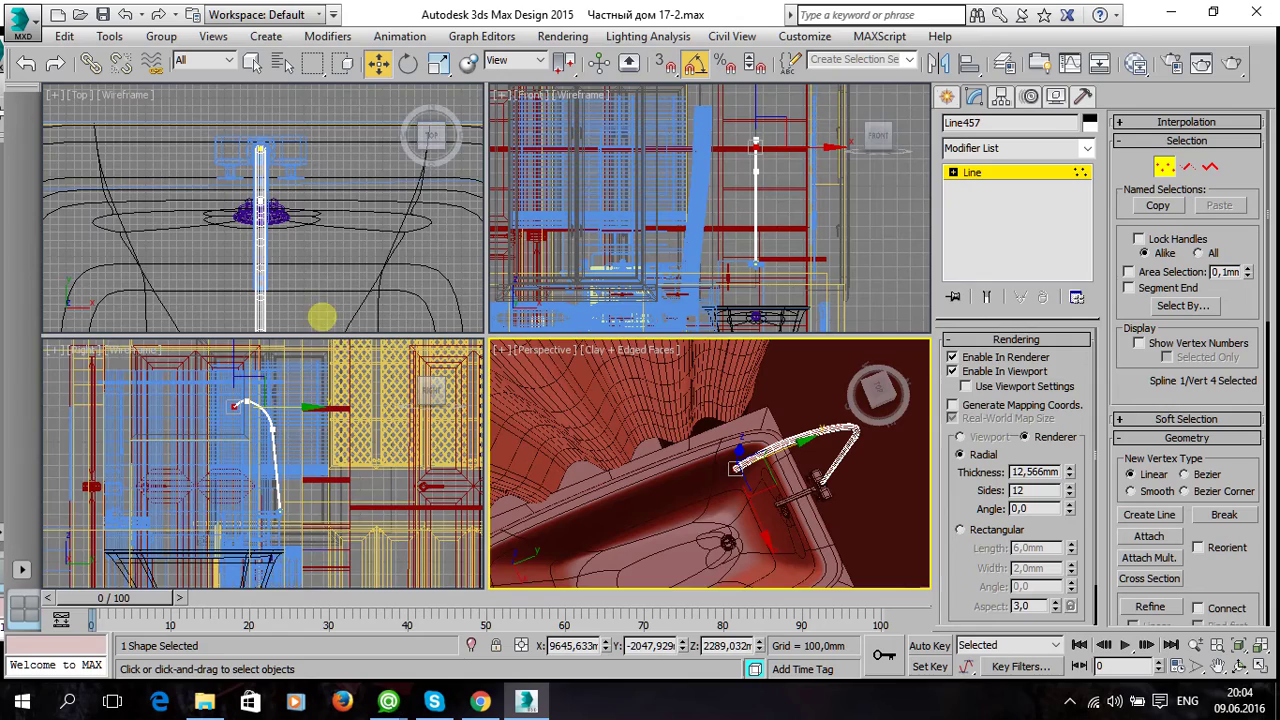
key(alt+w)
scroll(480, 232, up, 4)
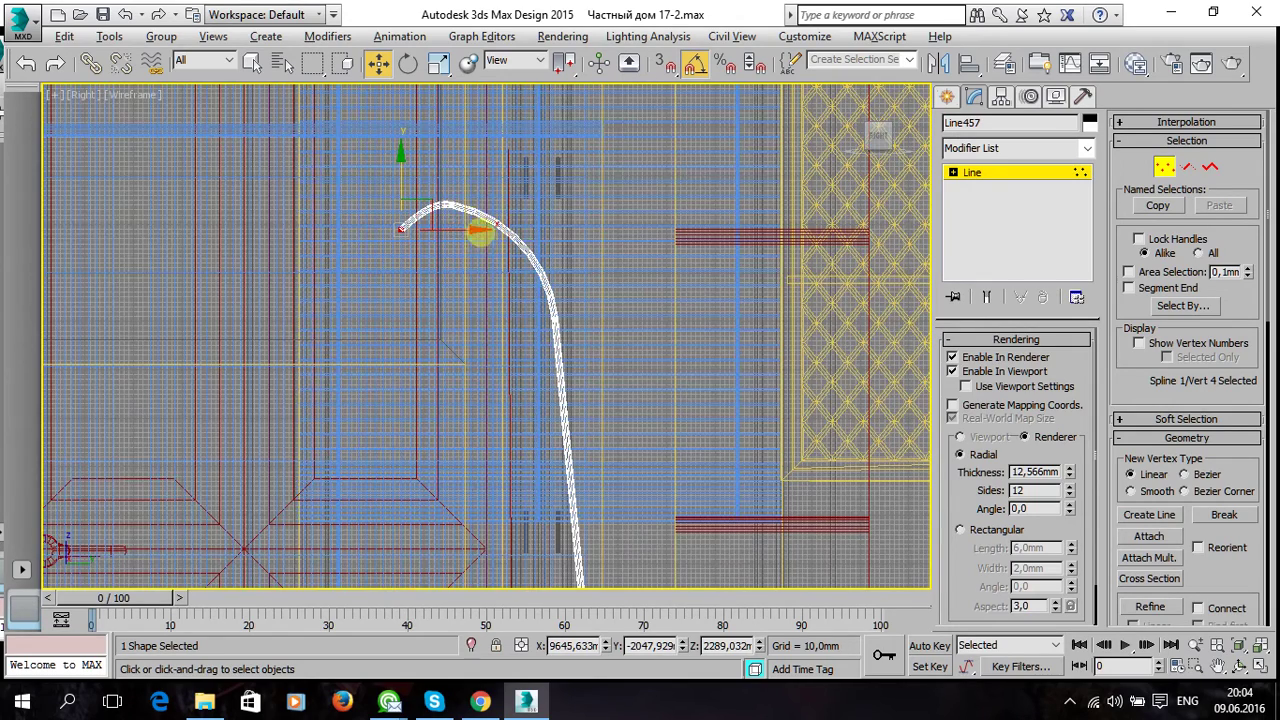
click(446, 200)
scroll(495, 203, up, 1)
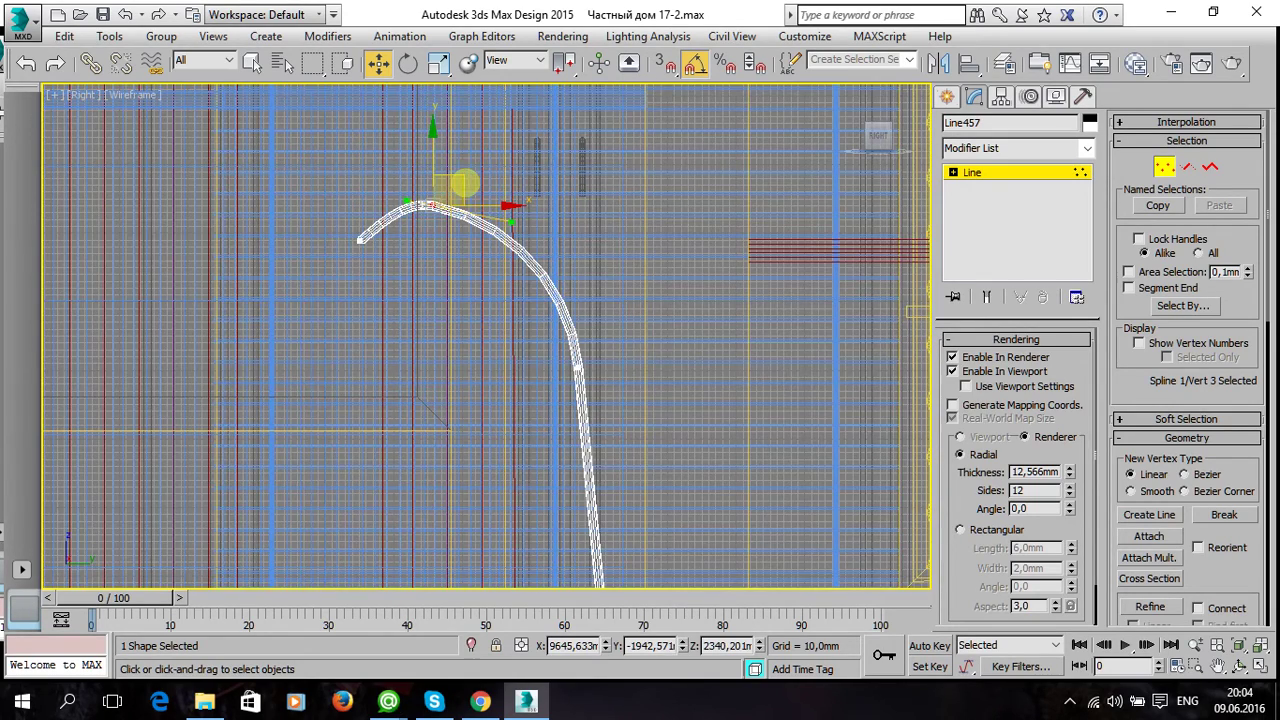
drag(497, 180, 509, 180)
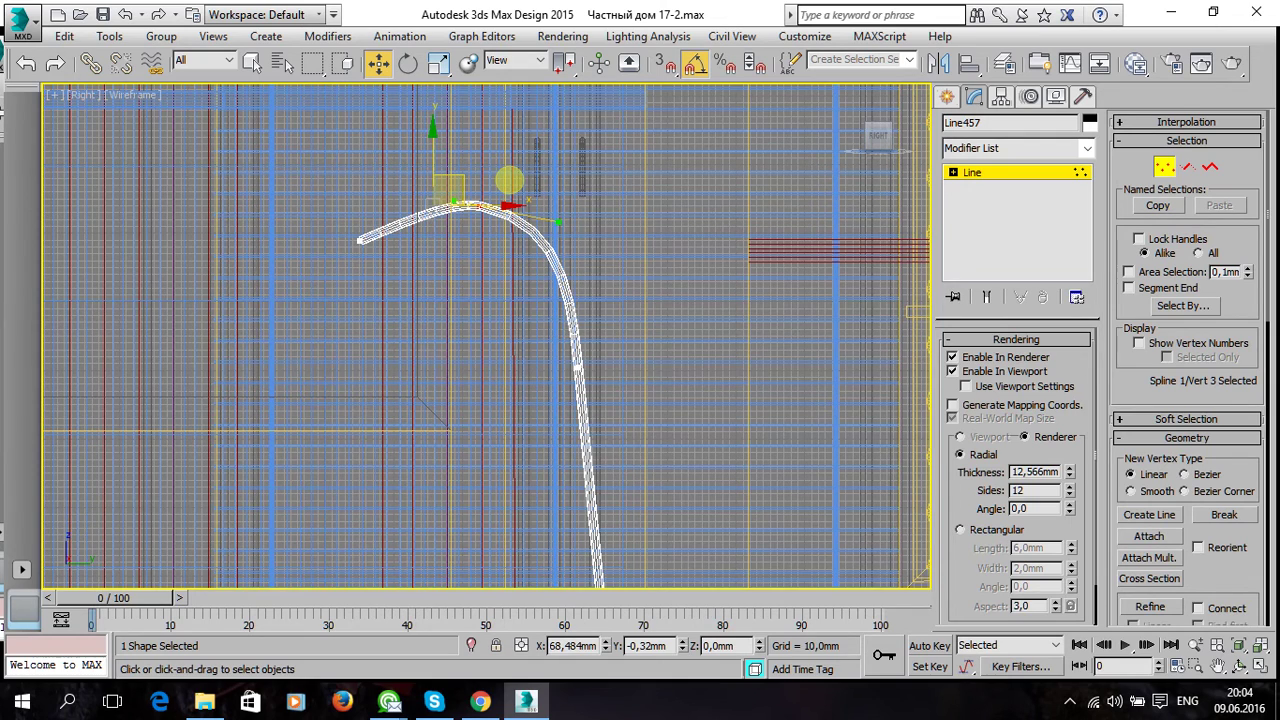
Check the reshaped pipe in Perspective, then recentre it in the maximized Left view.
alt+middle_drag(471, 271, 468, 280)
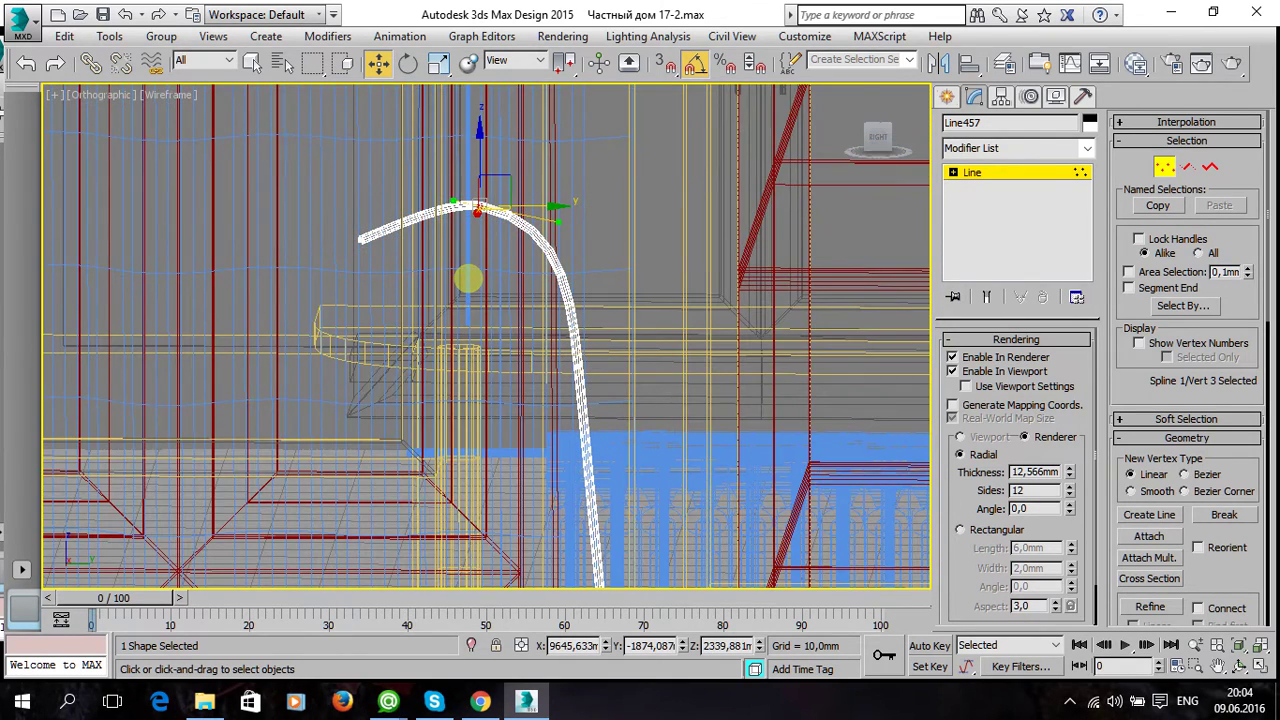
key(l)
key(alt+w)
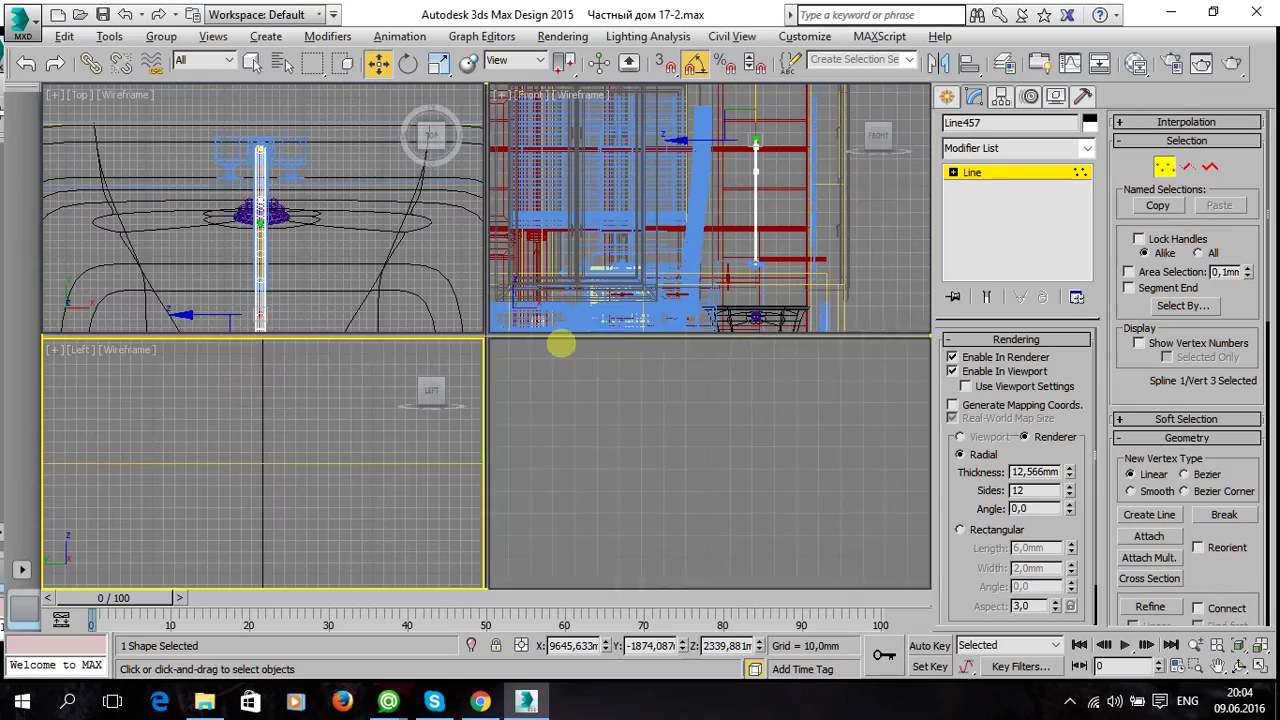
right_click(686, 434)
key(alt+w)
mouse_move(669, 400)
alt+middle_down()
mouse_move(675, 367)
mouse_move(594, 391)
alt+middle_up()
key(alt+w)
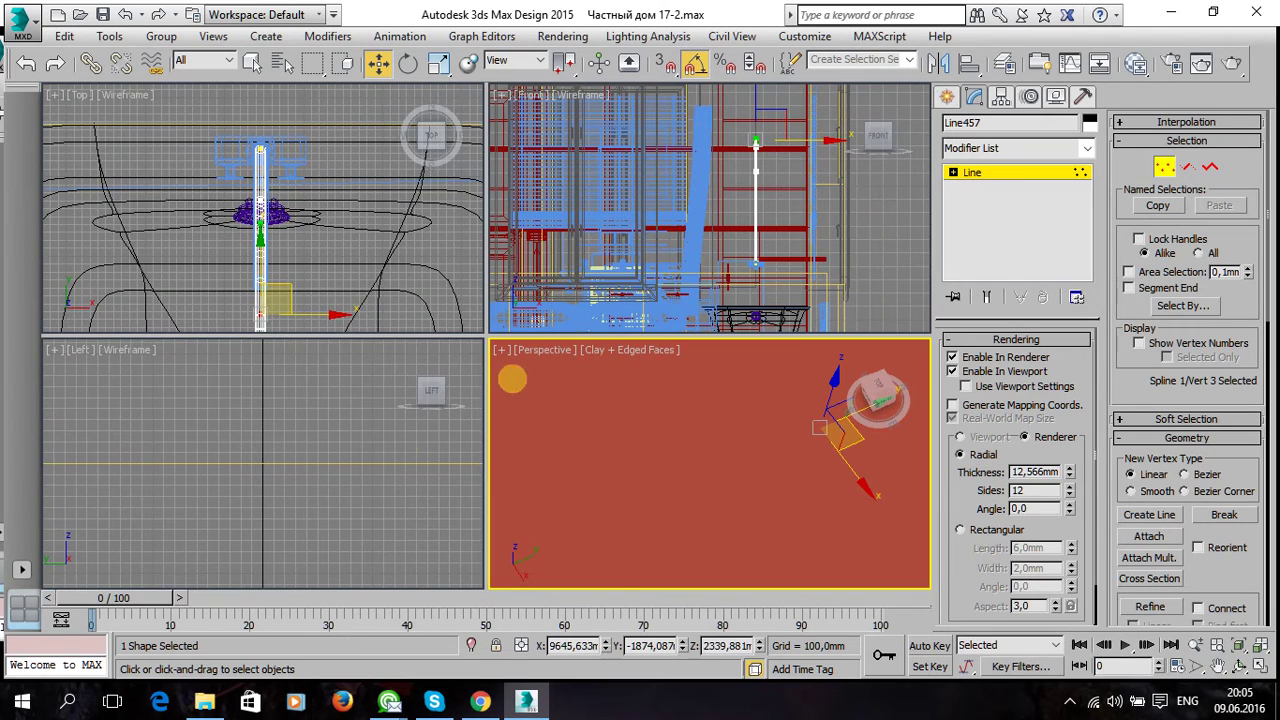
right_click(402, 443)
key(alt+w)
middle_drag(500, 471, 420, 374)
Pull the pipe's end vertex left to shorten the spout tip.
click(672, 367)
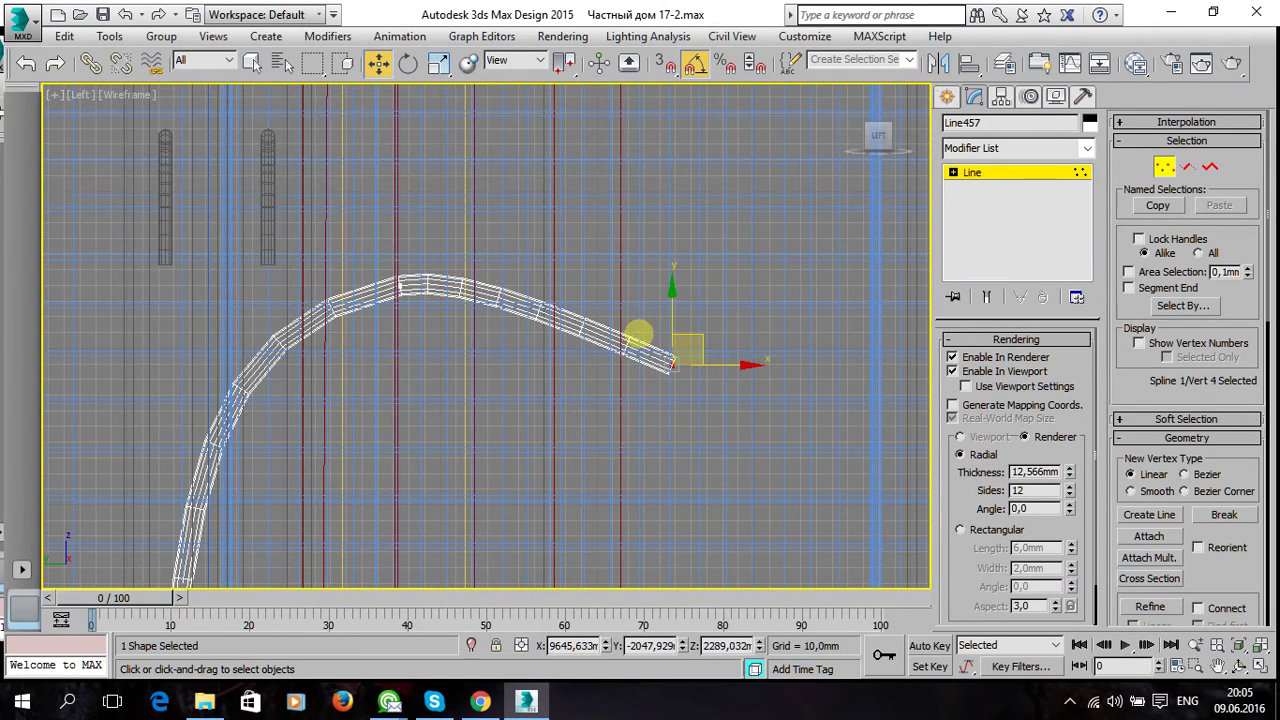
mouse_move(684, 347)
mouse_down()
mouse_move(607, 351)
mouse_move(595, 338)
mouse_up()
middle_drag(563, 451, 646, 357)
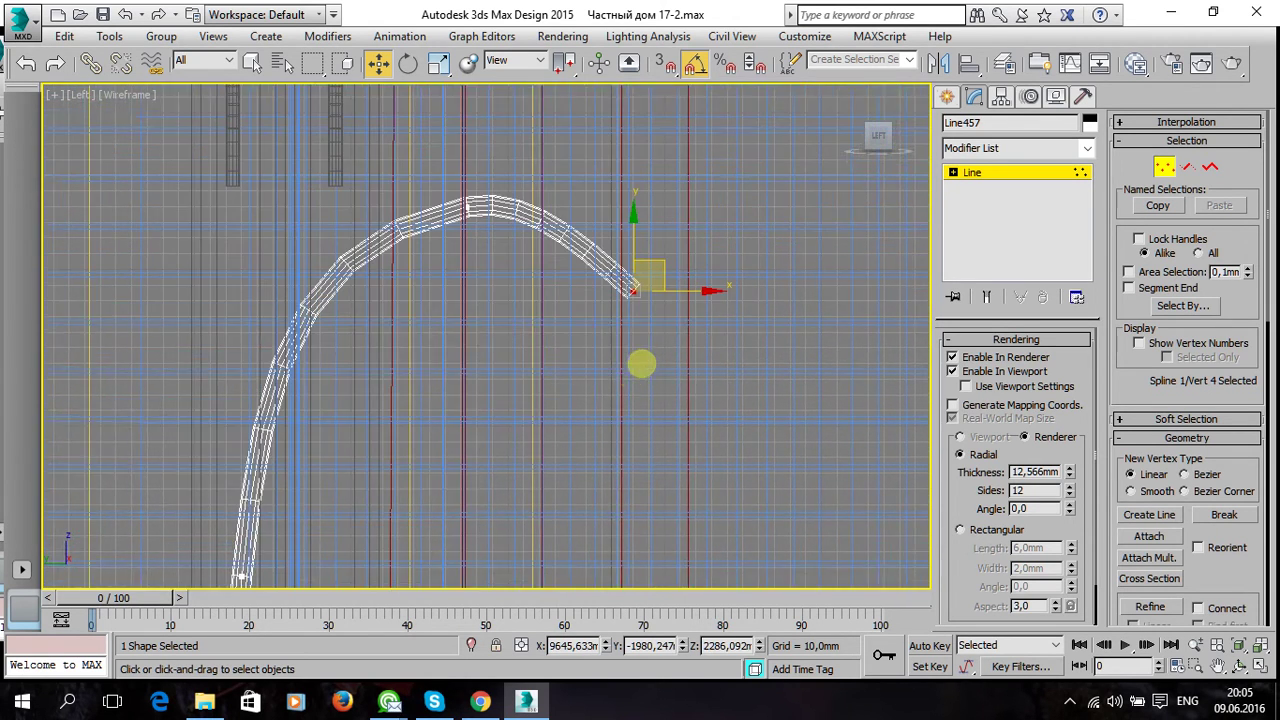
In Perspective, exit vertex editing and add the mixer body to the pipe selection.
key(alt+w)
middle_click(650, 420)
key(alt+w)
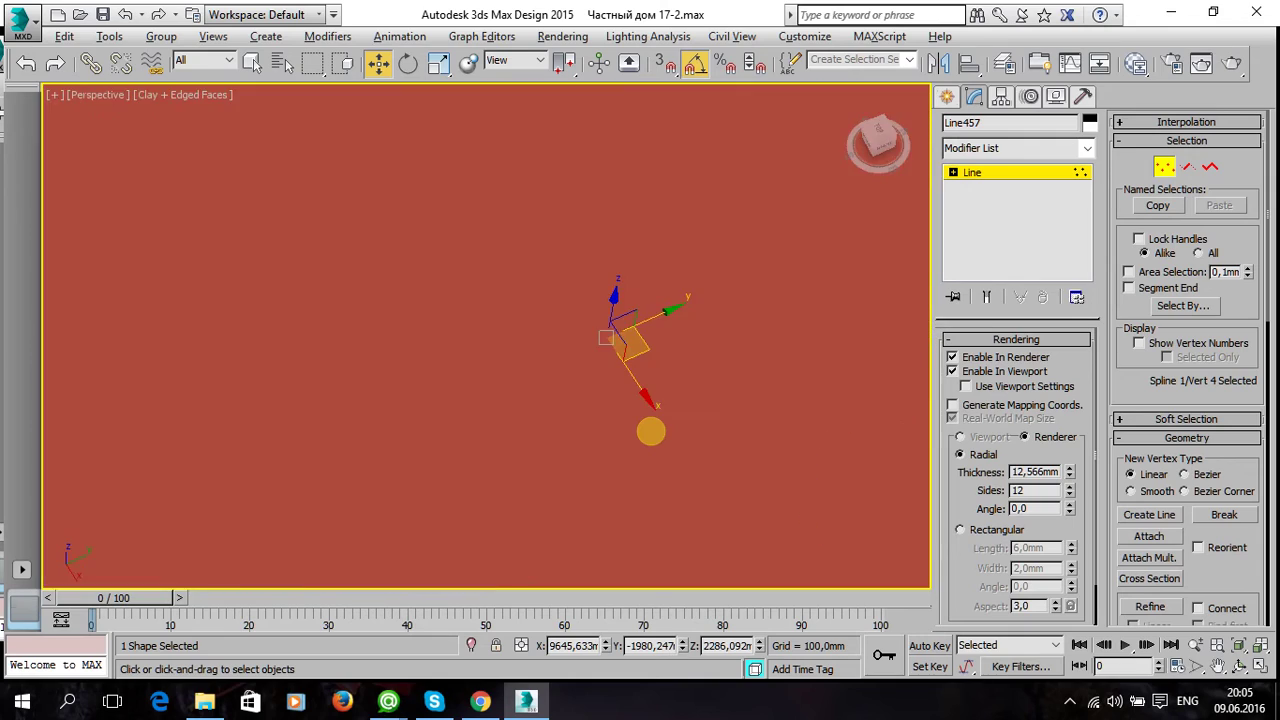
scroll(615, 343, up, 10)
alt+middle_drag(615, 343, 620, 340)
alt+middle_drag(713, 441, 556, 452)
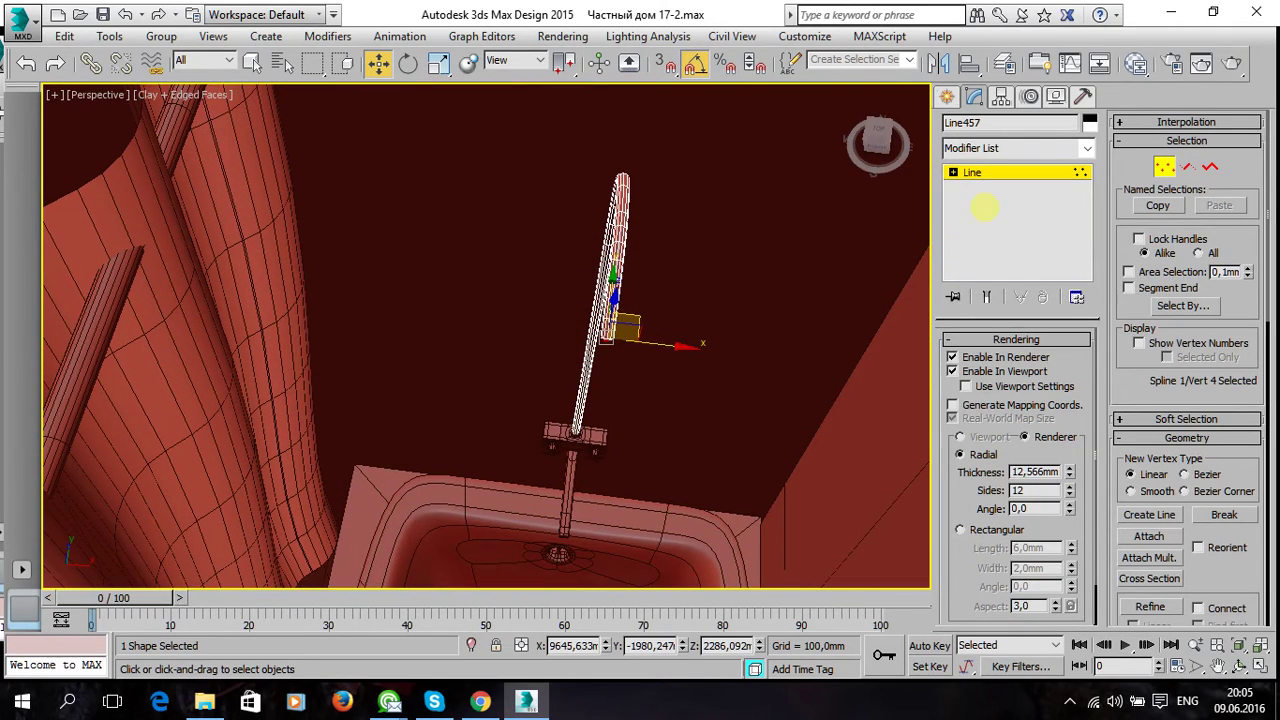
key(1)
ctrl+click(575, 437)
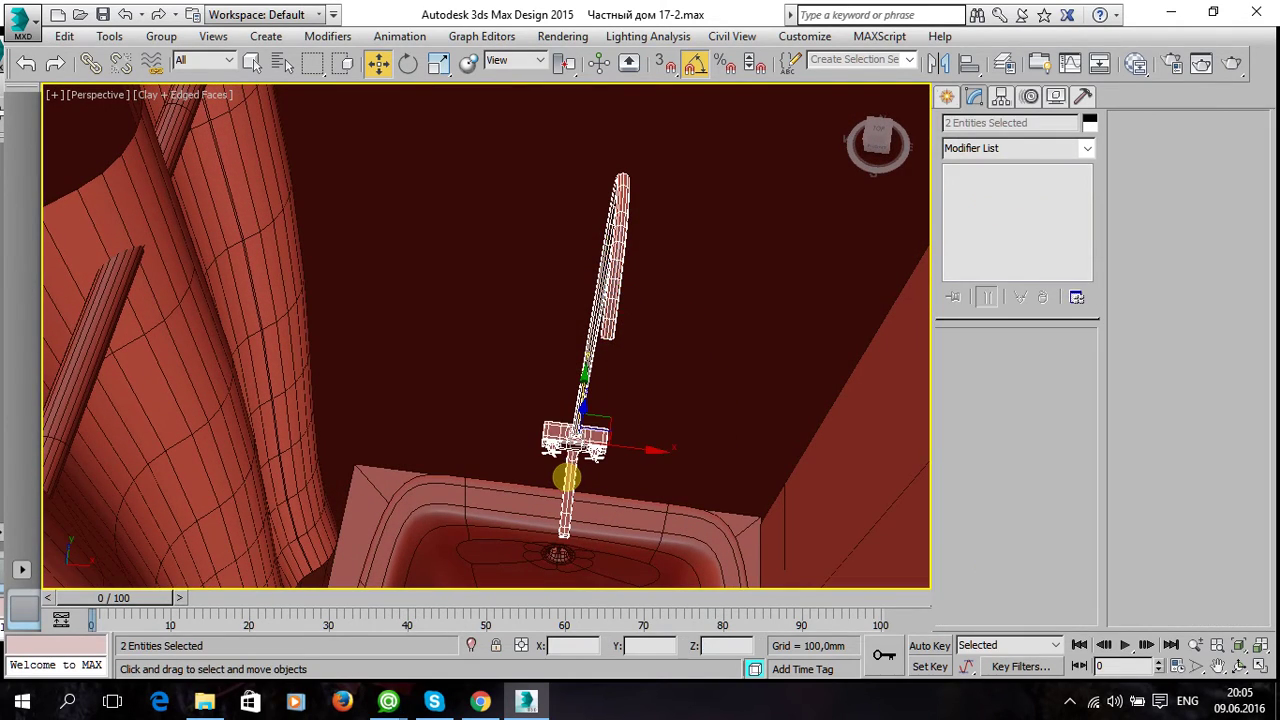
Isolate the pipe and mixer body and orbit so the faucet stands upright.
key(alt+q)
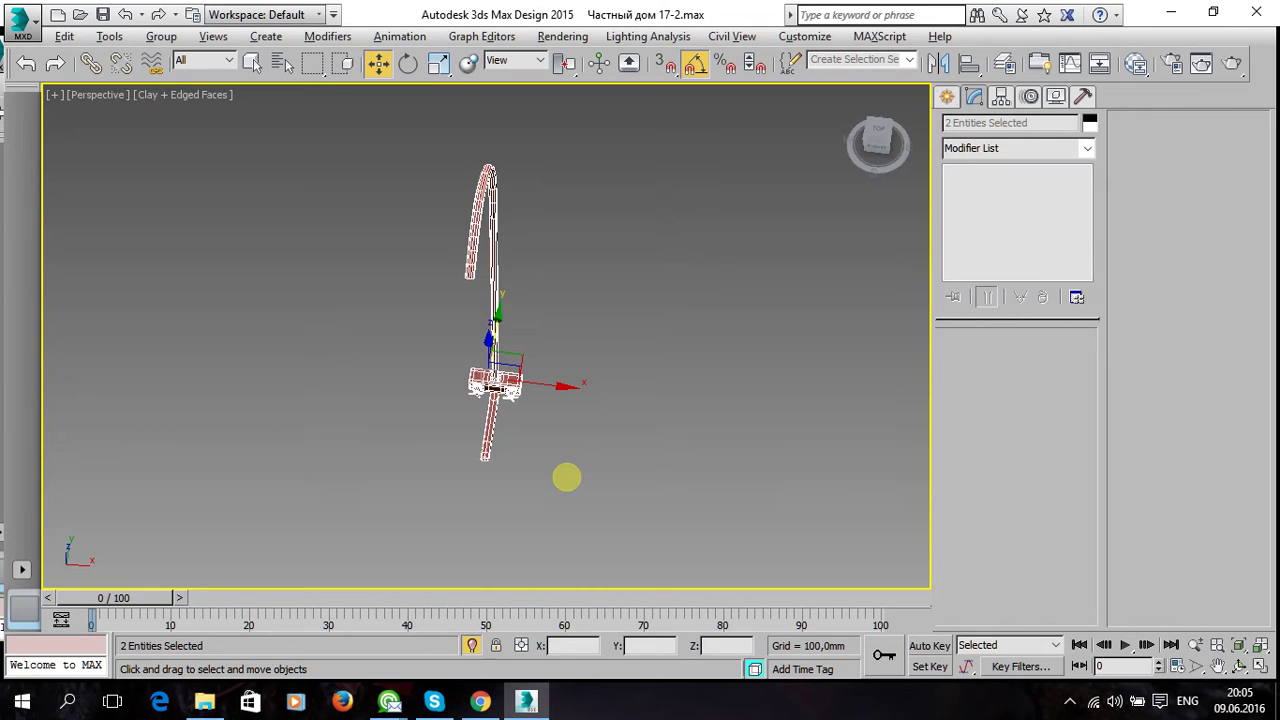
click(560, 455)
mouse_move(526, 446)
alt+middle_down()
mouse_move(603, 426)
mouse_move(757, 476)
alt+middle_up()
drag(812, 436, 603, 306)
mouse_move(589, 343)
alt+middle_down()
mouse_move(606, 380)
mouse_move(745, 311)
mouse_move(723, 309)
mouse_move(709, 386)
mouse_move(715, 353)
alt+middle_up()
Draw a Standard Primitives cylinder at the pipe's end in the maximized Top view.
click(946, 96)
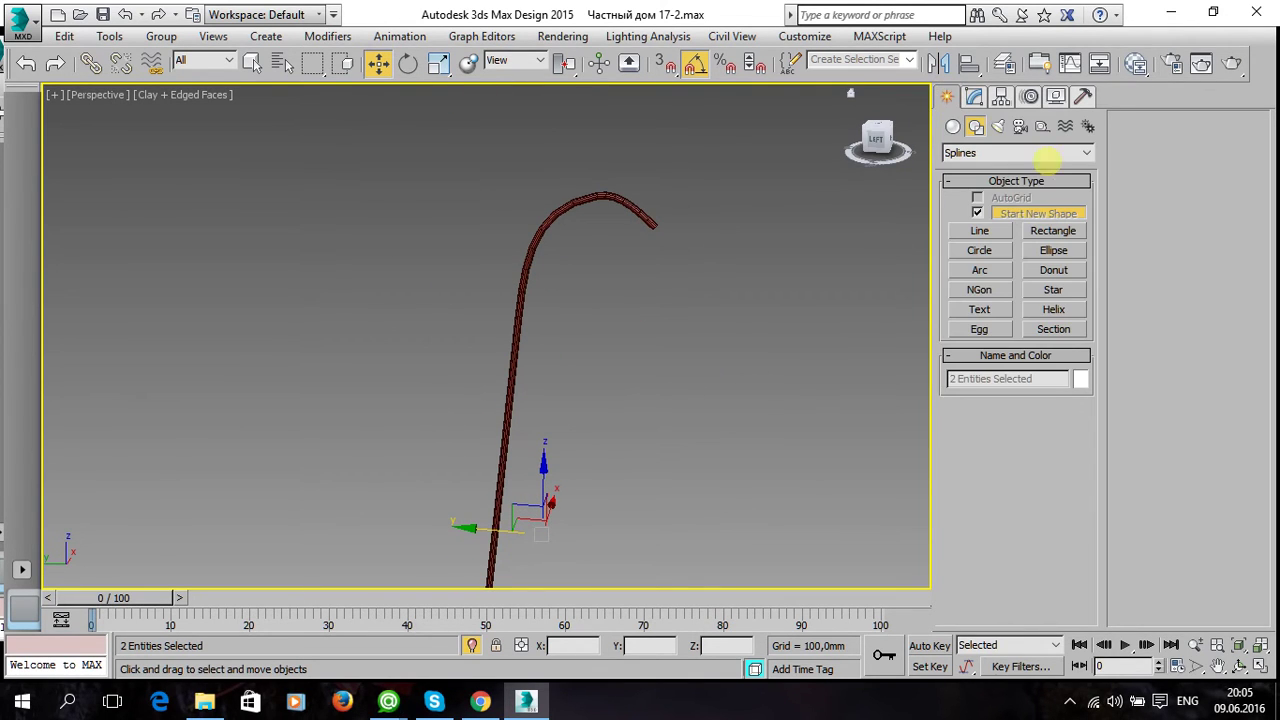
click(974, 96)
click(946, 96)
click(953, 126)
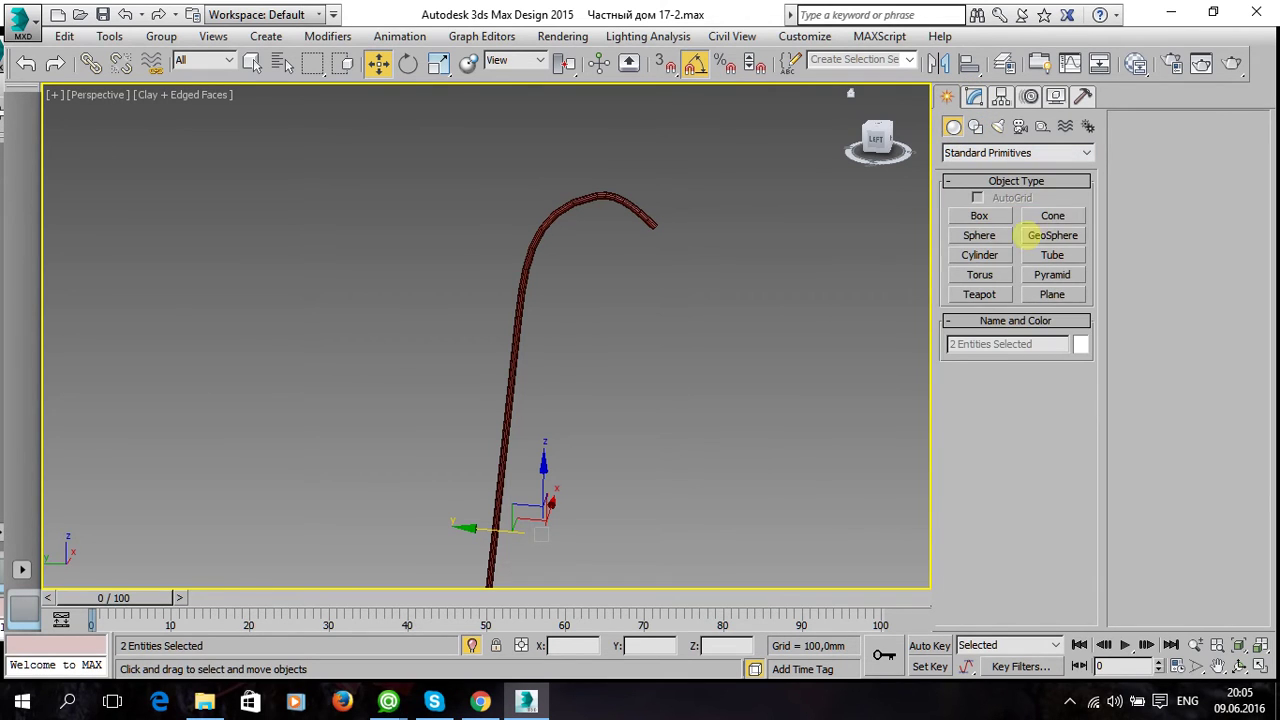
click(1000, 256)
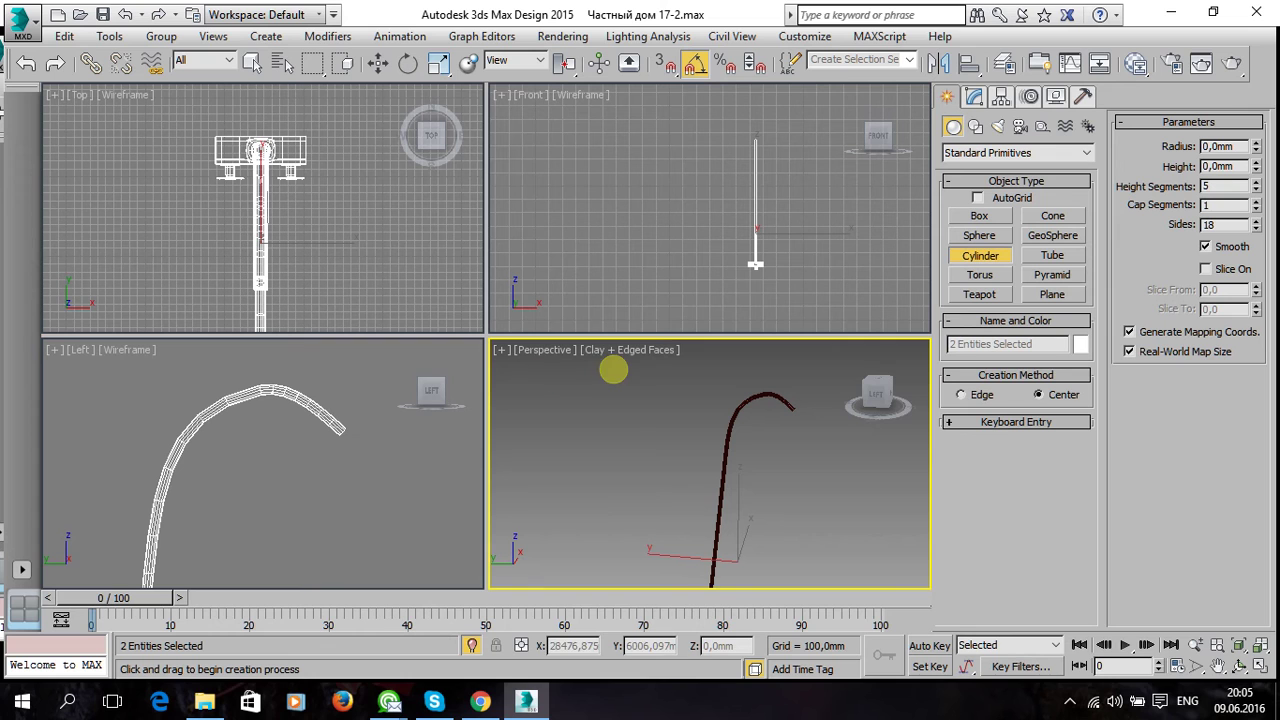
mouse_move(346, 277)
middle_down()
mouse_move(380, 206)
mouse_move(323, 214)
middle_up()
key(alt+w)
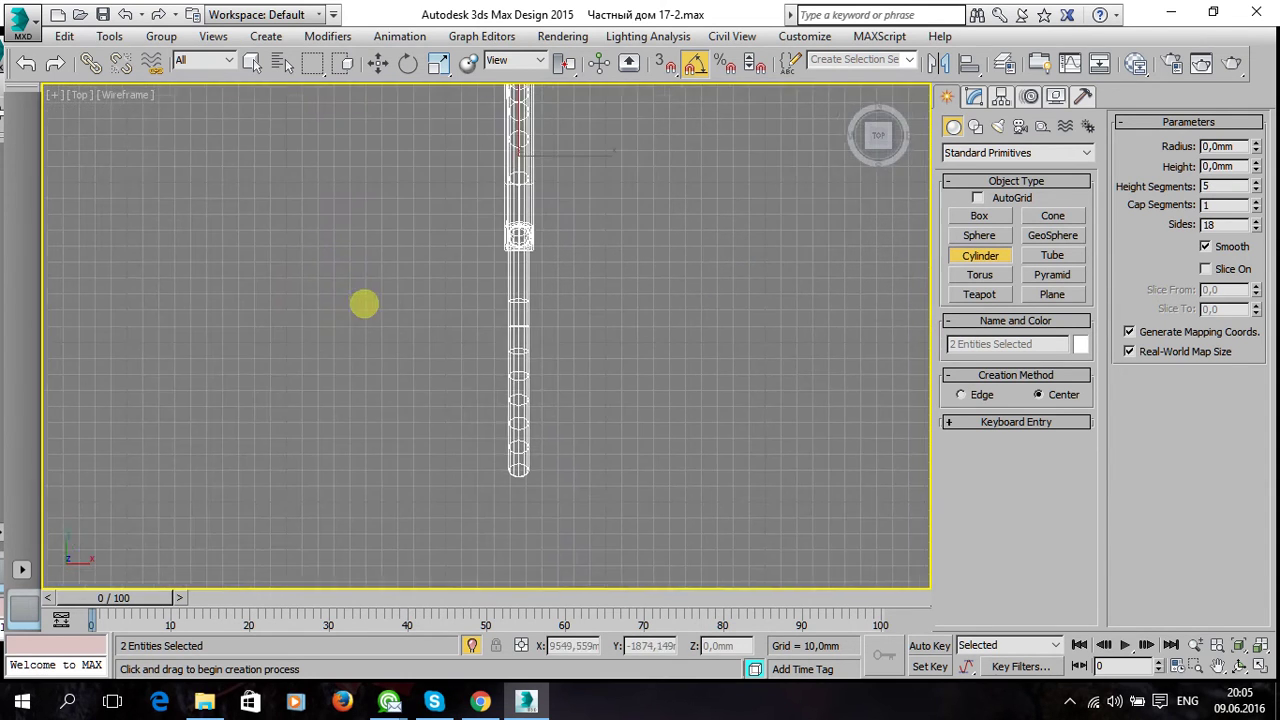
scroll(367, 307, down, 2)
middle_drag(458, 350, 464, 375)
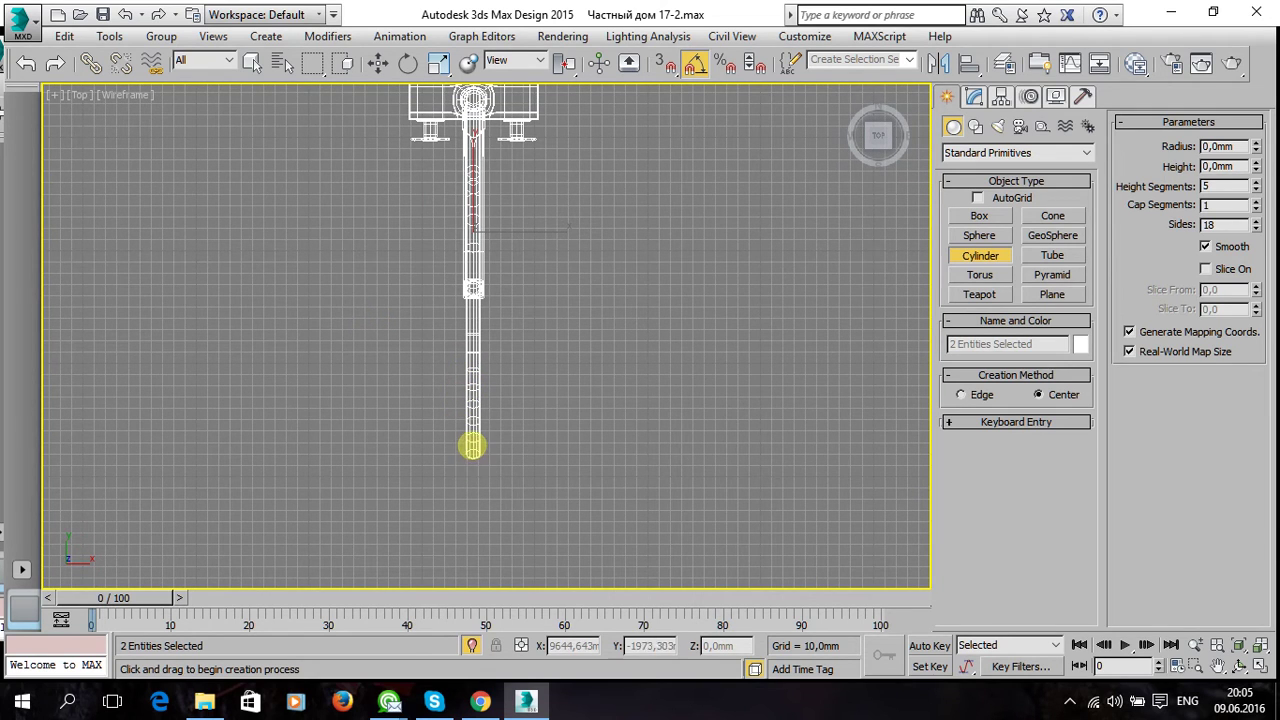
drag(472, 445, 509, 387)
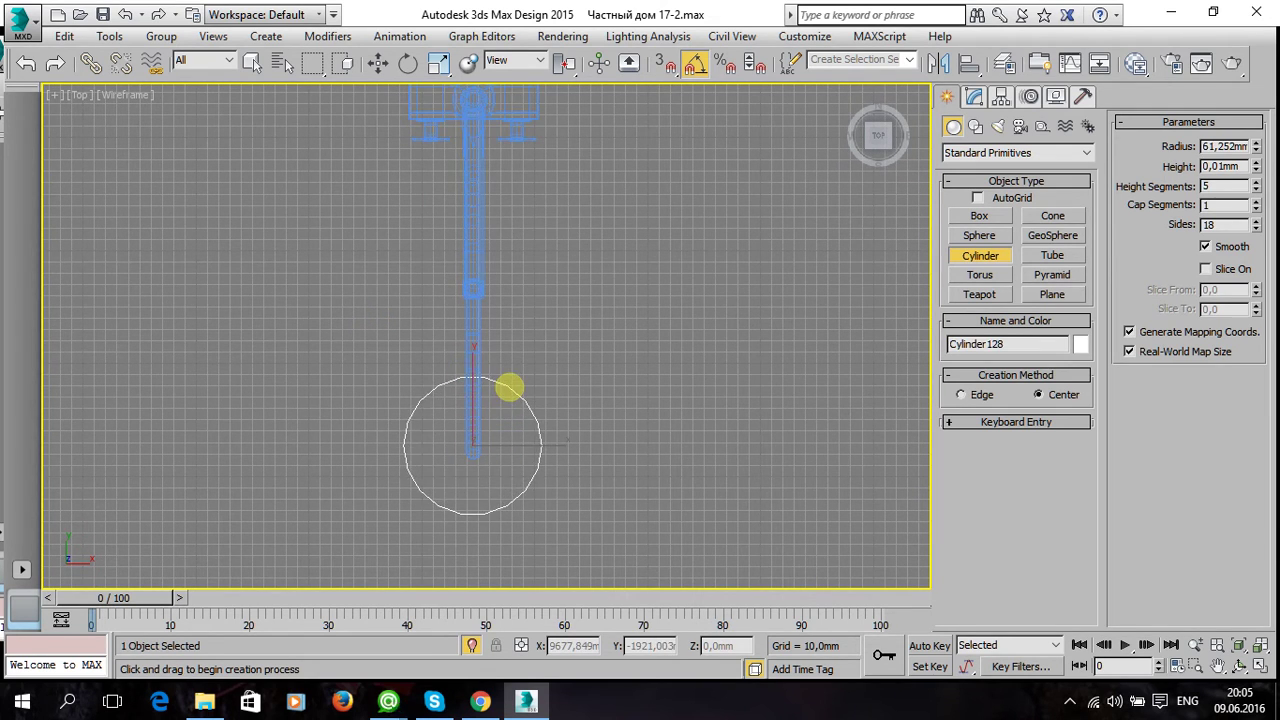
Raise Cylinder128 along Z to about 2280 mm near the pipe's top end.
key(alt+w)
right_click(686, 514)
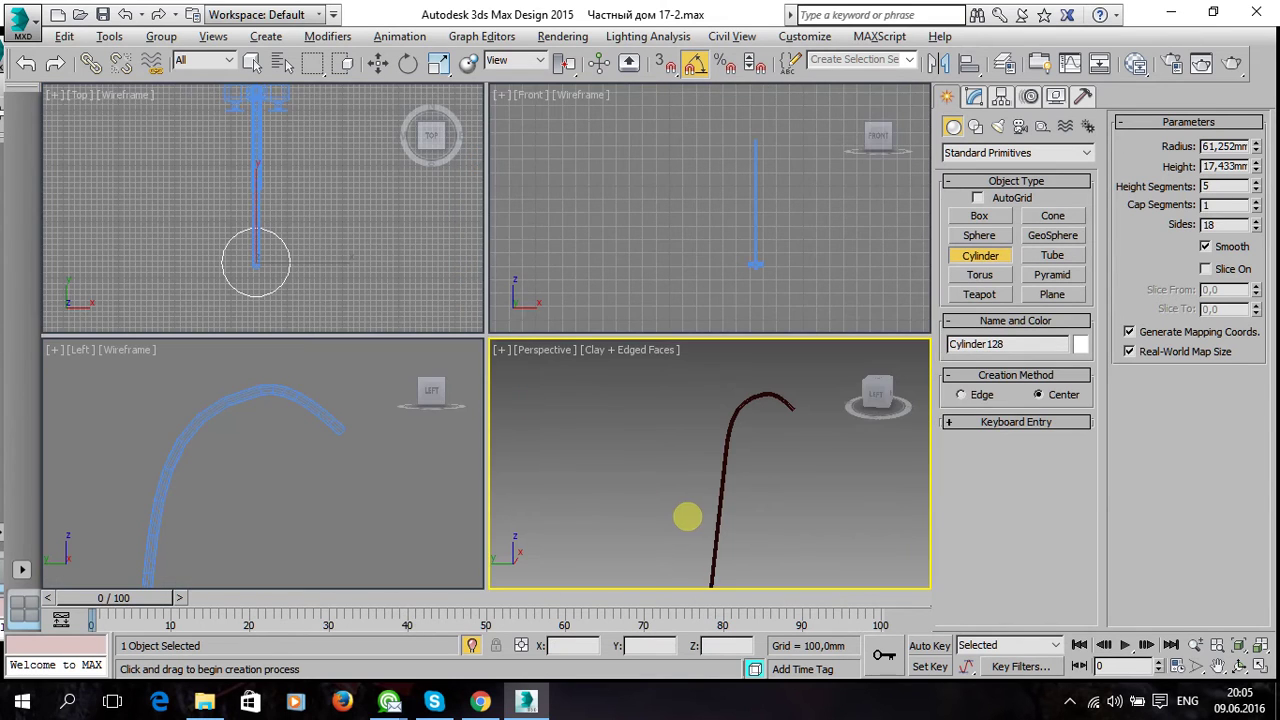
key(alt+w)
key(z)
scroll(641, 489, down, 3)
scroll(614, 491, down, 4)
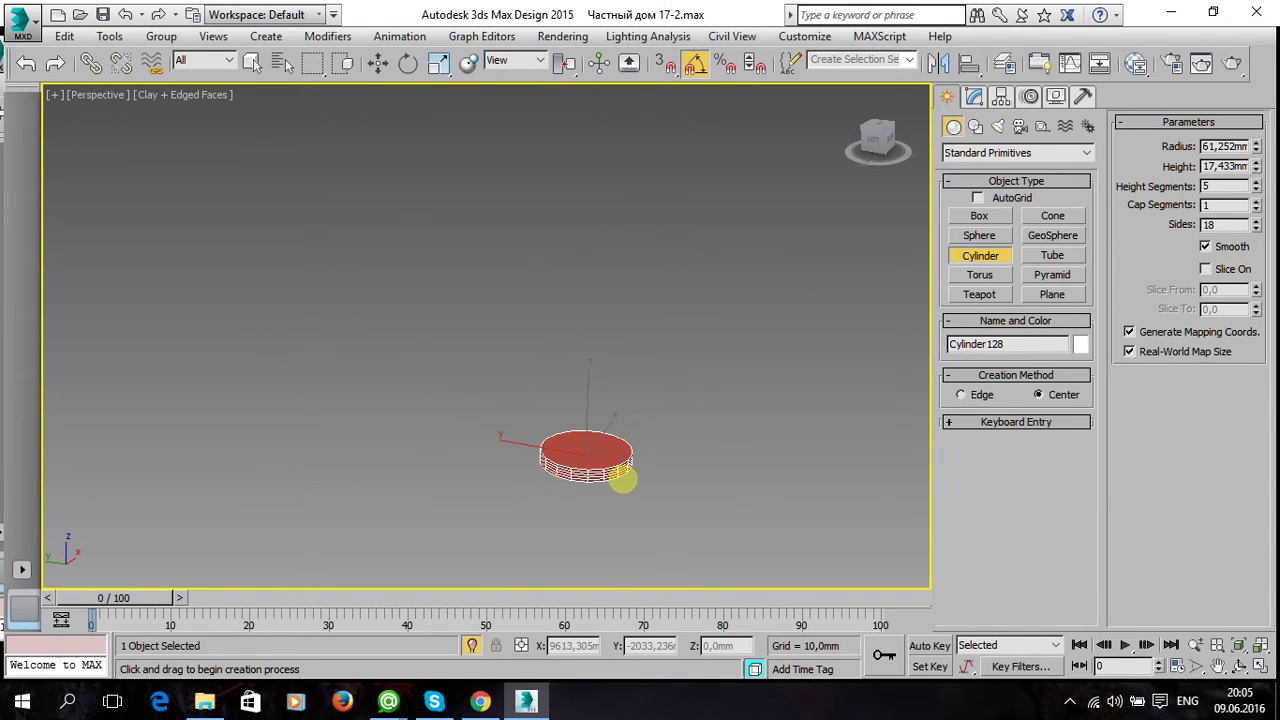
key(w)
scroll(594, 486, down, 3)
drag(590, 400, 569, 200)
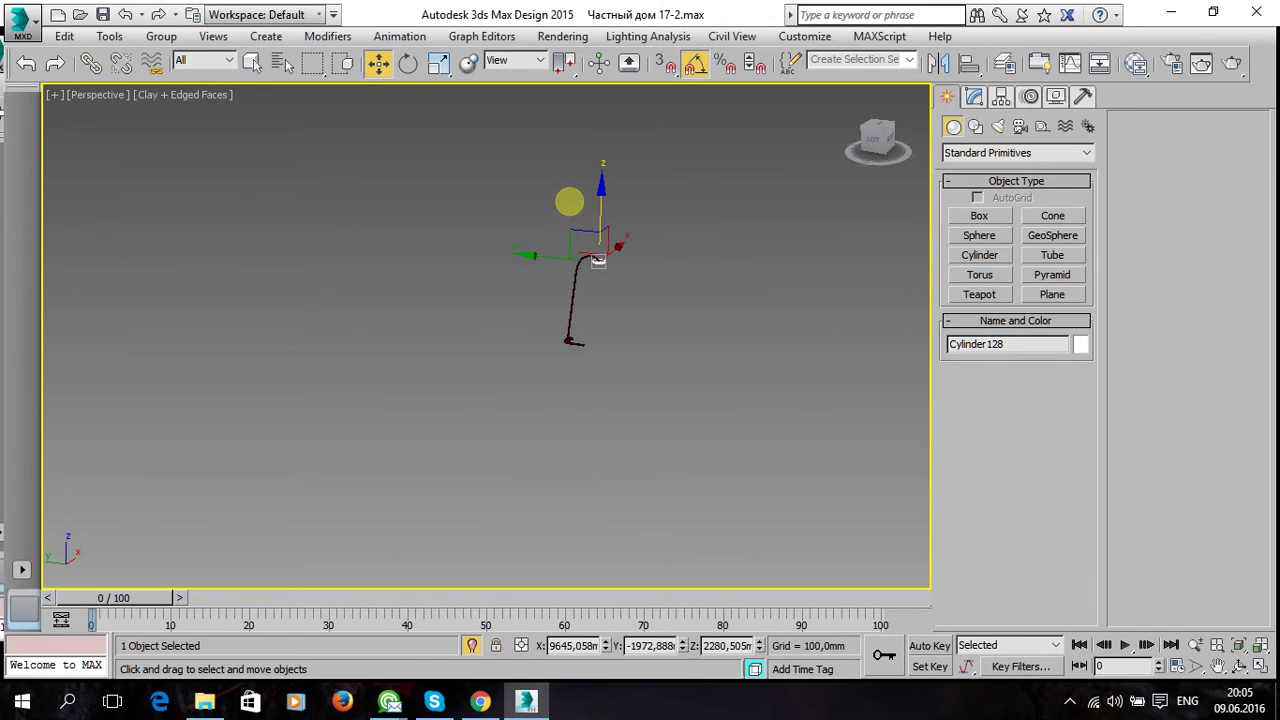
Set Cylinder128's radius to 86,365 mm and height to 11,332 mm.
key(z)
scroll(527, 357, down, 2)
mouse_move(527, 357)
alt+middle_down()
mouse_move(506, 277)
mouse_move(437, 334)
mouse_move(491, 334)
alt+middle_up()
click(973, 96)
mouse_move(1083, 366)
mouse_down()
mouse_move(1057, 306)
mouse_move(1077, 343)
mouse_move(1060, 446)
mouse_move(1060, 410)
mouse_up()
mouse_move(723, 371)
alt+middle_down()
mouse_move(518, 428)
mouse_move(594, 326)
mouse_move(669, 284)
mouse_move(886, 409)
mouse_move(855, 440)
mouse_move(649, 386)
mouse_move(620, 411)
mouse_move(590, 369)
mouse_move(614, 400)
mouse_move(889, 409)
alt+middle_up()
scroll(669, 284, down, 5)
mouse_move(580, 297)
alt+middle_down()
mouse_move(527, 212)
mouse_move(486, 211)
mouse_move(451, 309)
alt+middle_up()
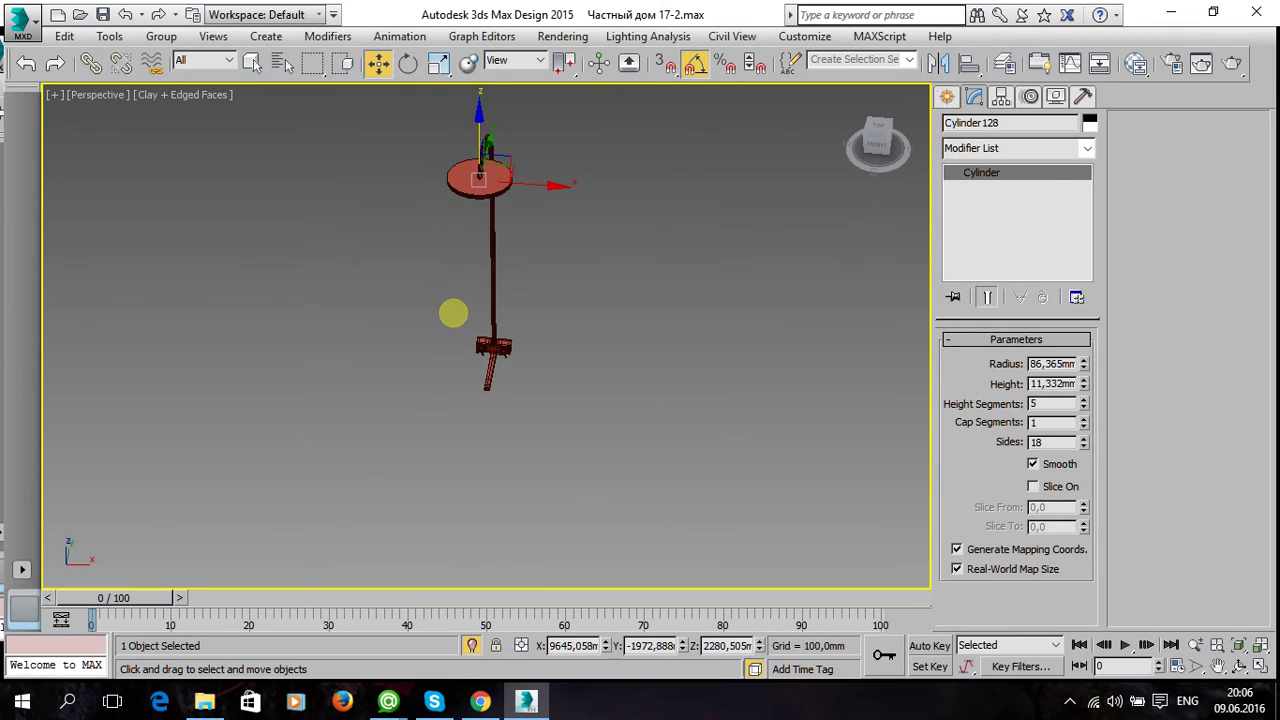
key(z)
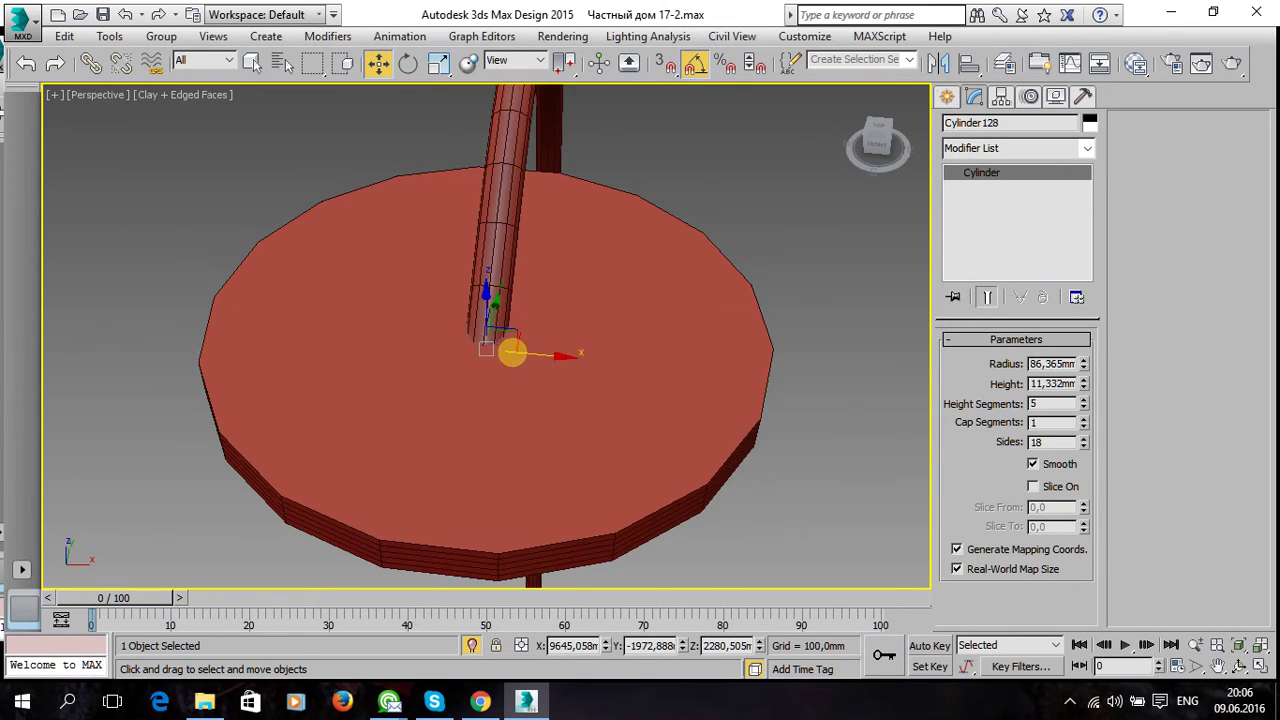
Reduce the disc's height segments to 1.
click(1083, 407)
click(1083, 407)
click(1083, 407)
click(1083, 407)
mouse_move(620, 420)
alt+middle_down()
mouse_move(686, 337)
mouse_move(603, 300)
mouse_move(523, 334)
alt+middle_up()
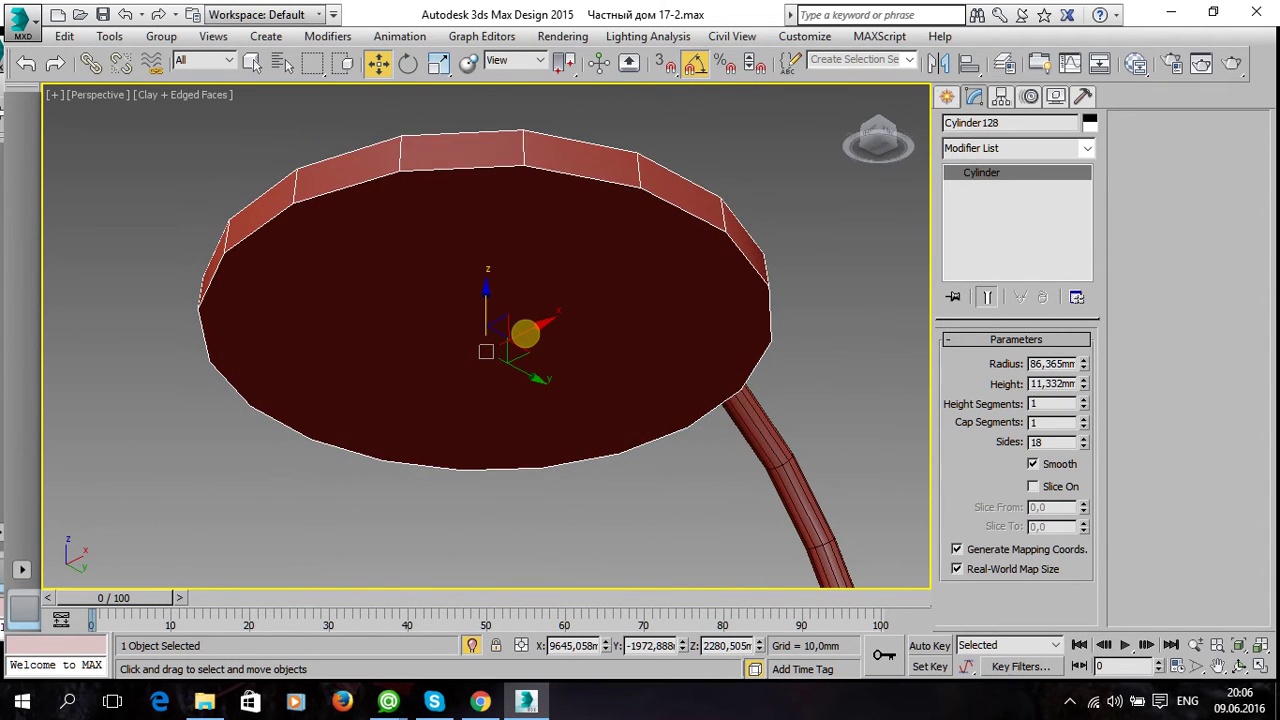
Increase the disc's cap segments to 6 and view its face straight on.
click(1083, 418)
click(1083, 418)
click(1083, 418)
click(1083, 418)
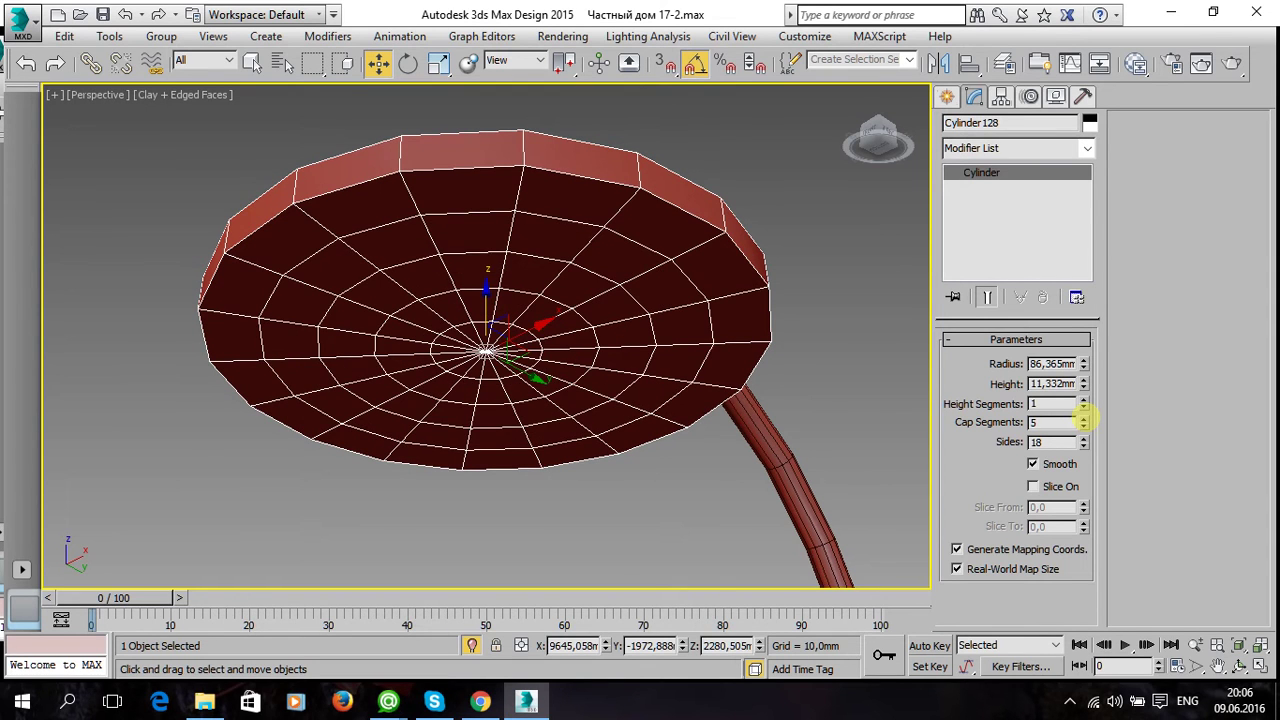
click(1083, 418)
mouse_move(437, 403)
alt+middle_down()
mouse_move(503, 337)
mouse_move(592, 331)
mouse_move(586, 426)
mouse_move(560, 426)
mouse_move(529, 346)
alt+middle_up()
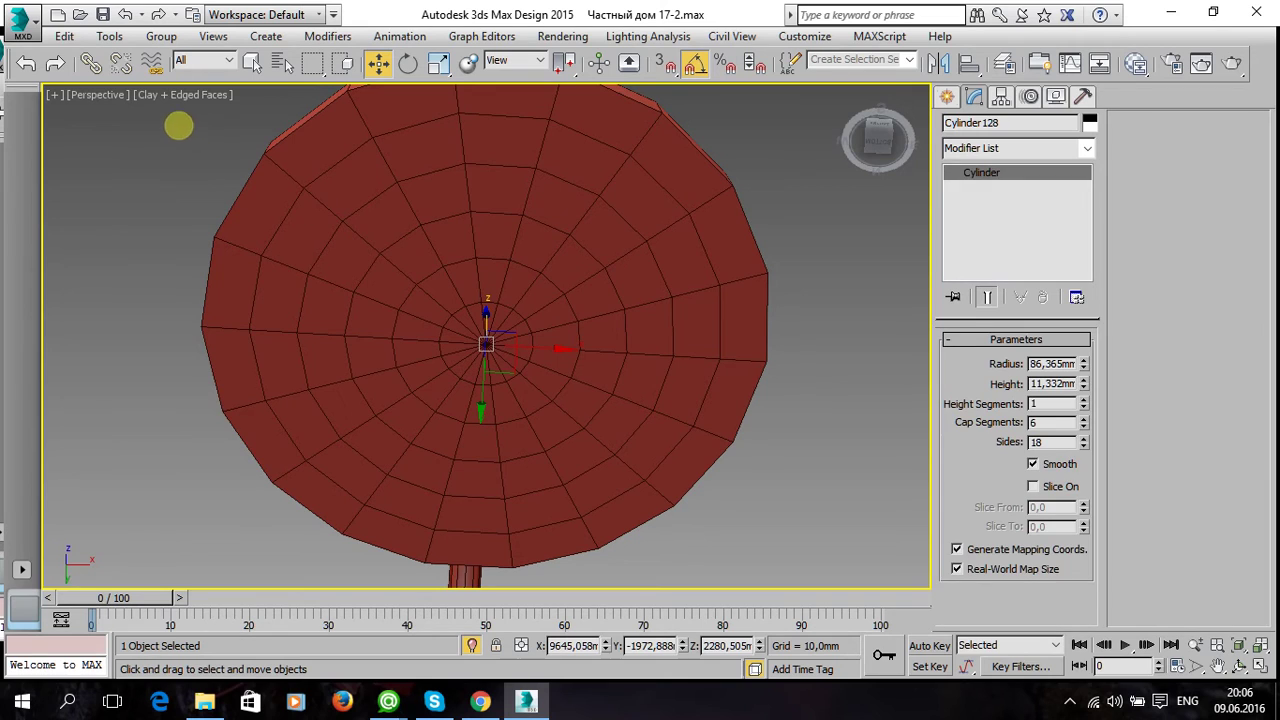
click(58, 36)
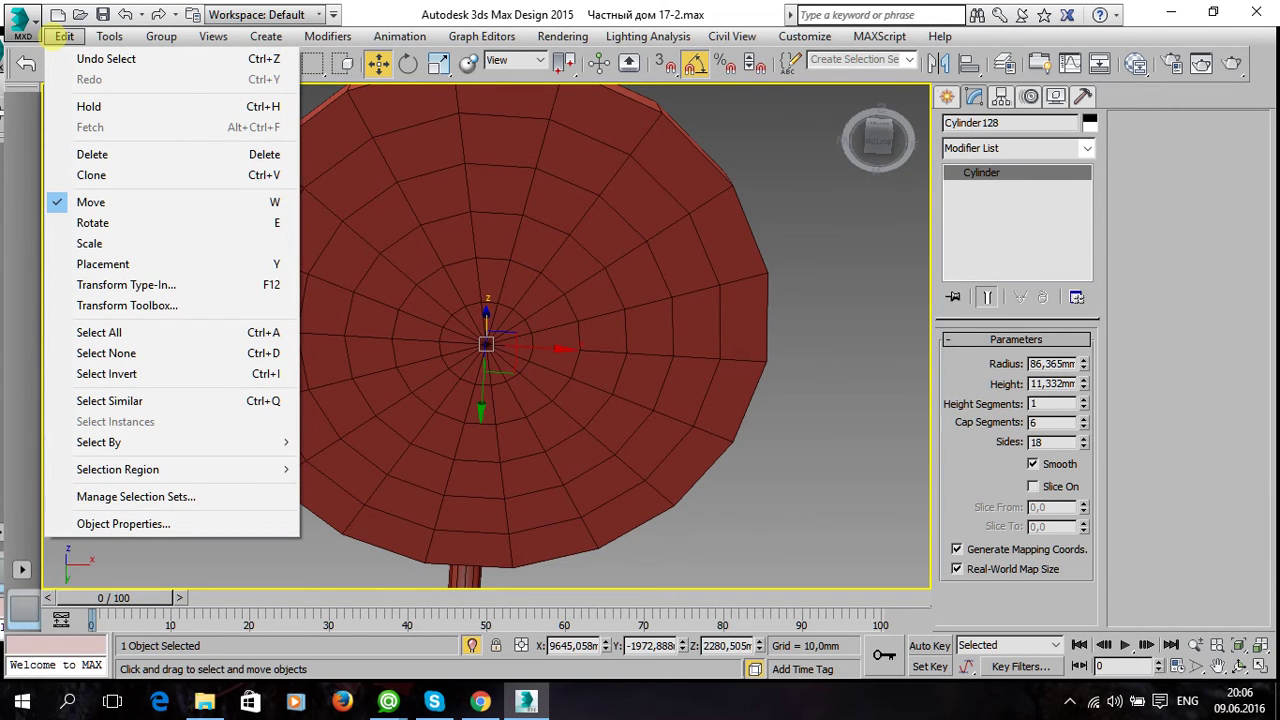
Close the Edit menu and turn on the Graphite Modeling Tools ribbon.
click(58, 36)
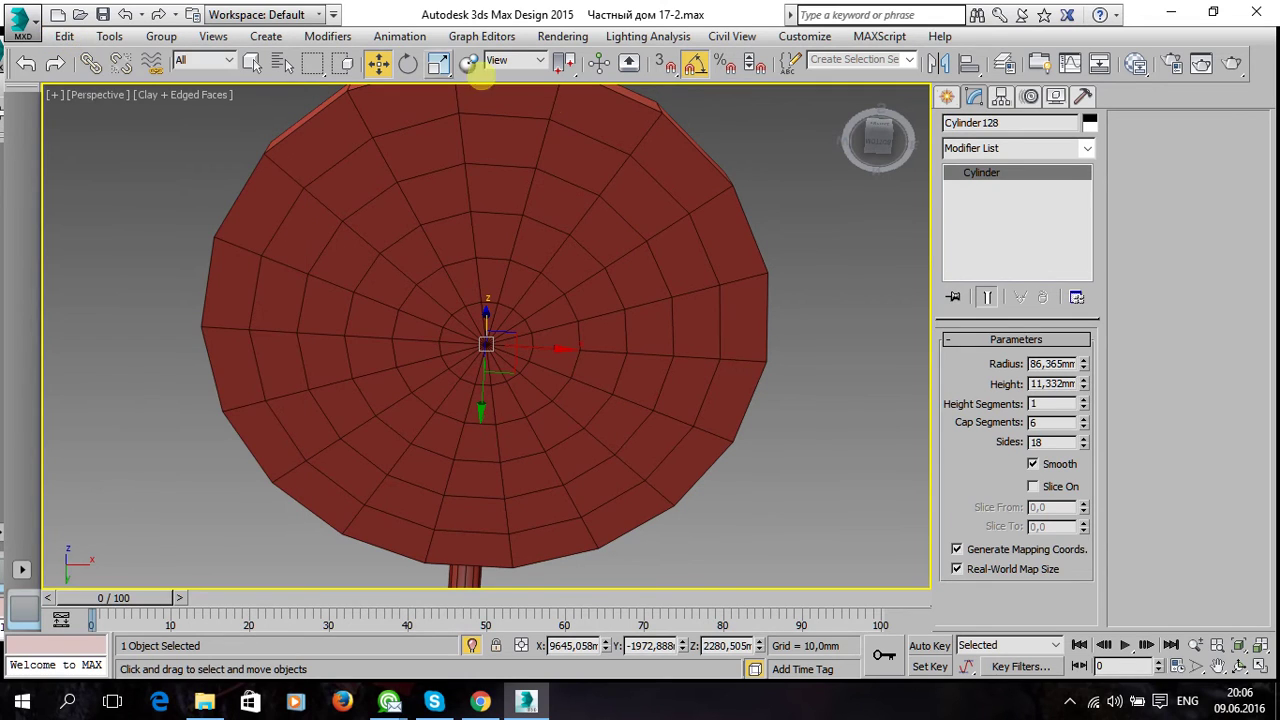
click(1040, 62)
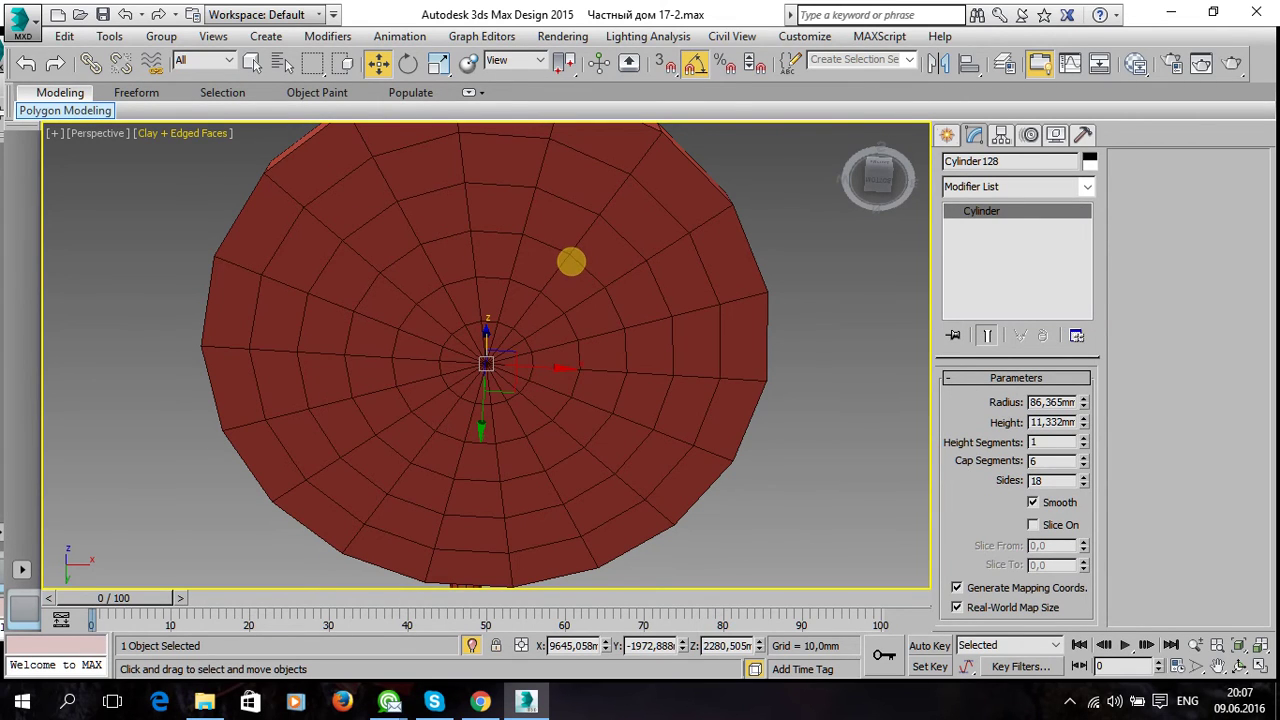
Convert Cylinder128 to Editable Poly, try the spiral Generate Topology pattern, then close it.
right_click(571, 261)
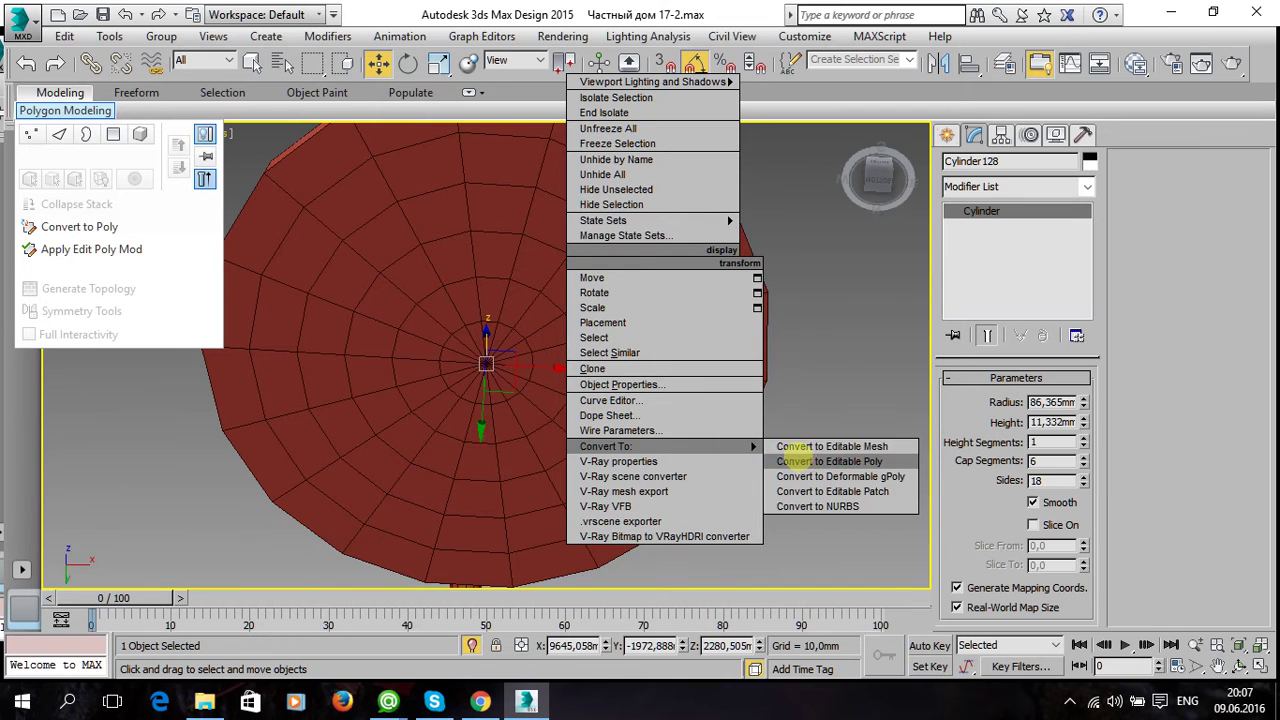
click(800, 461)
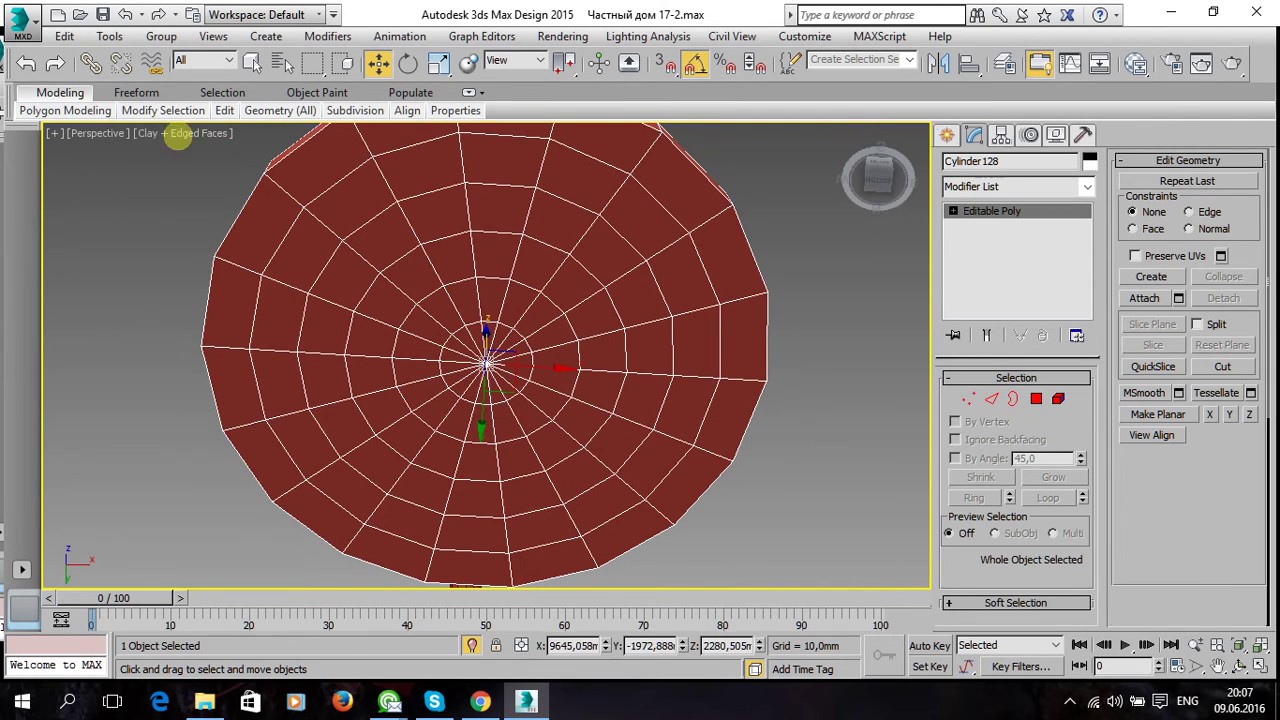
click(88, 110)
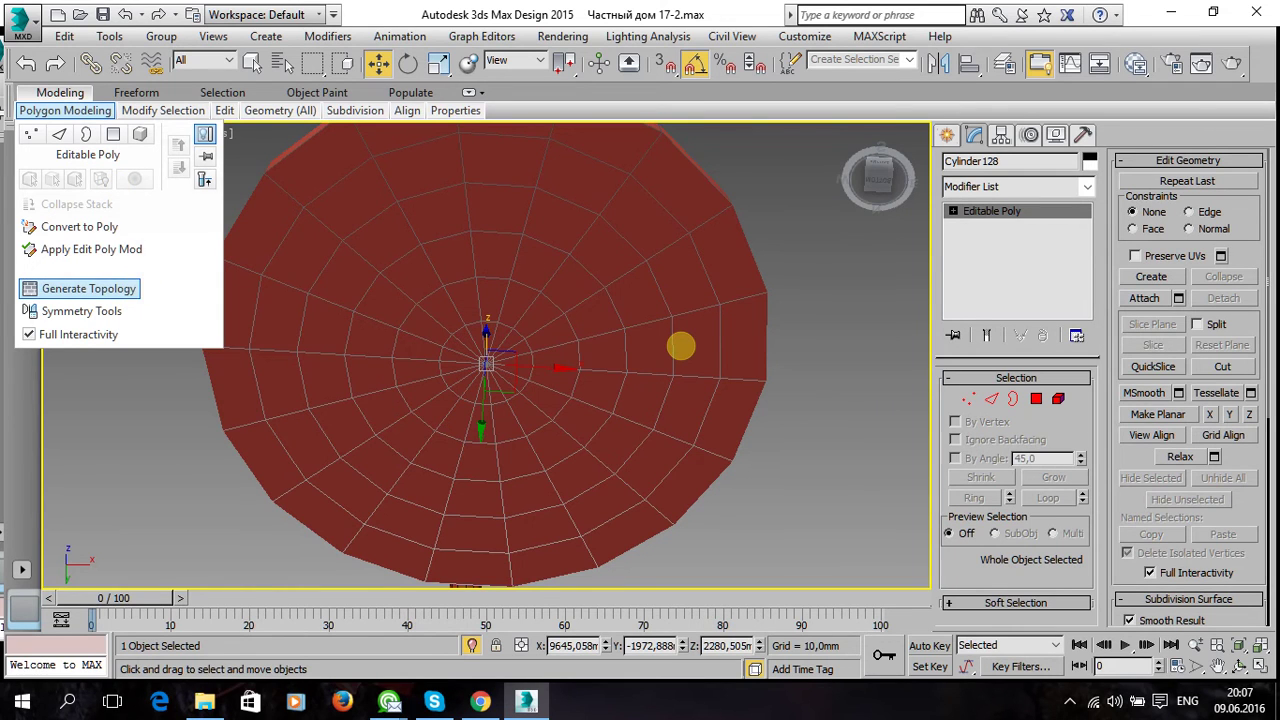
click(88, 288)
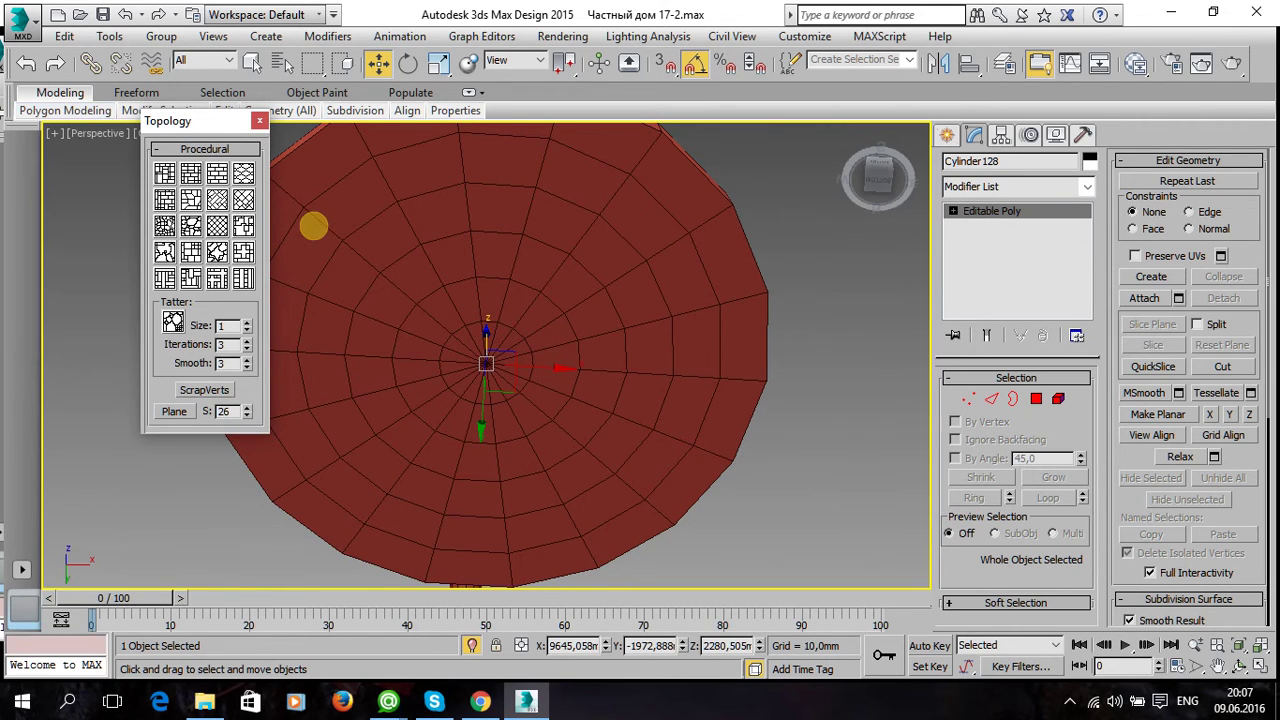
click(215, 226)
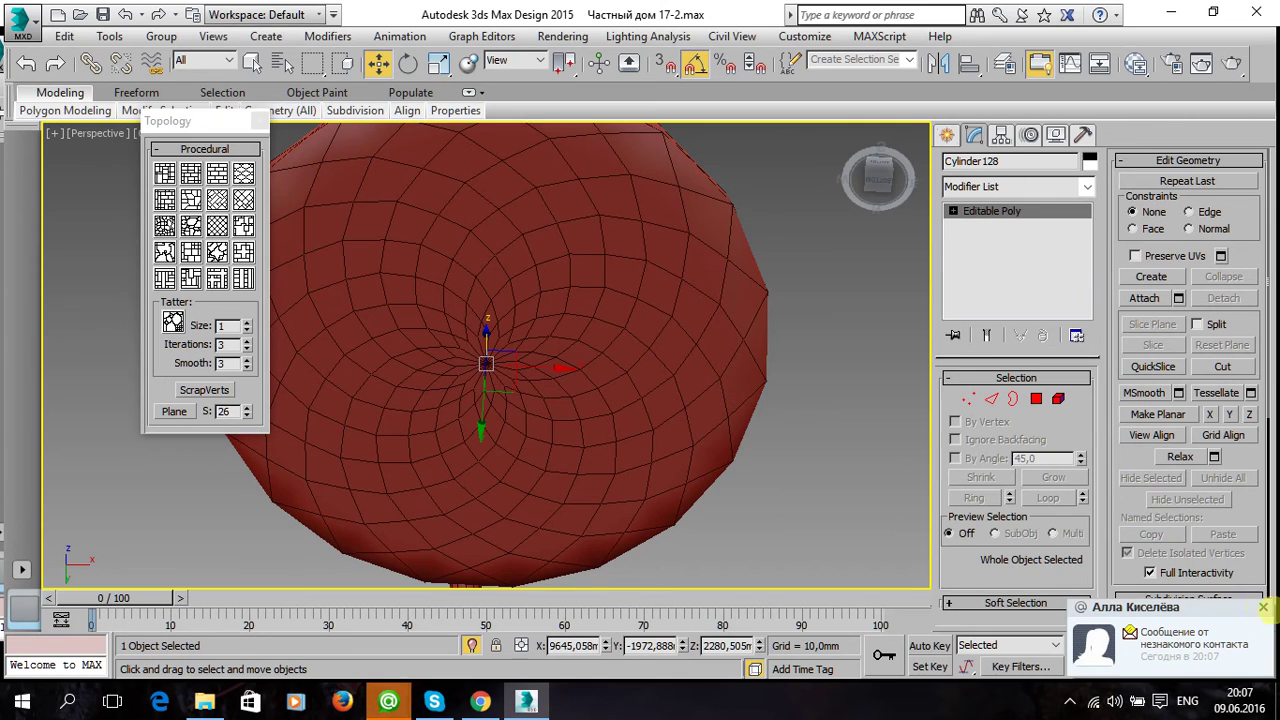
click(1263, 607)
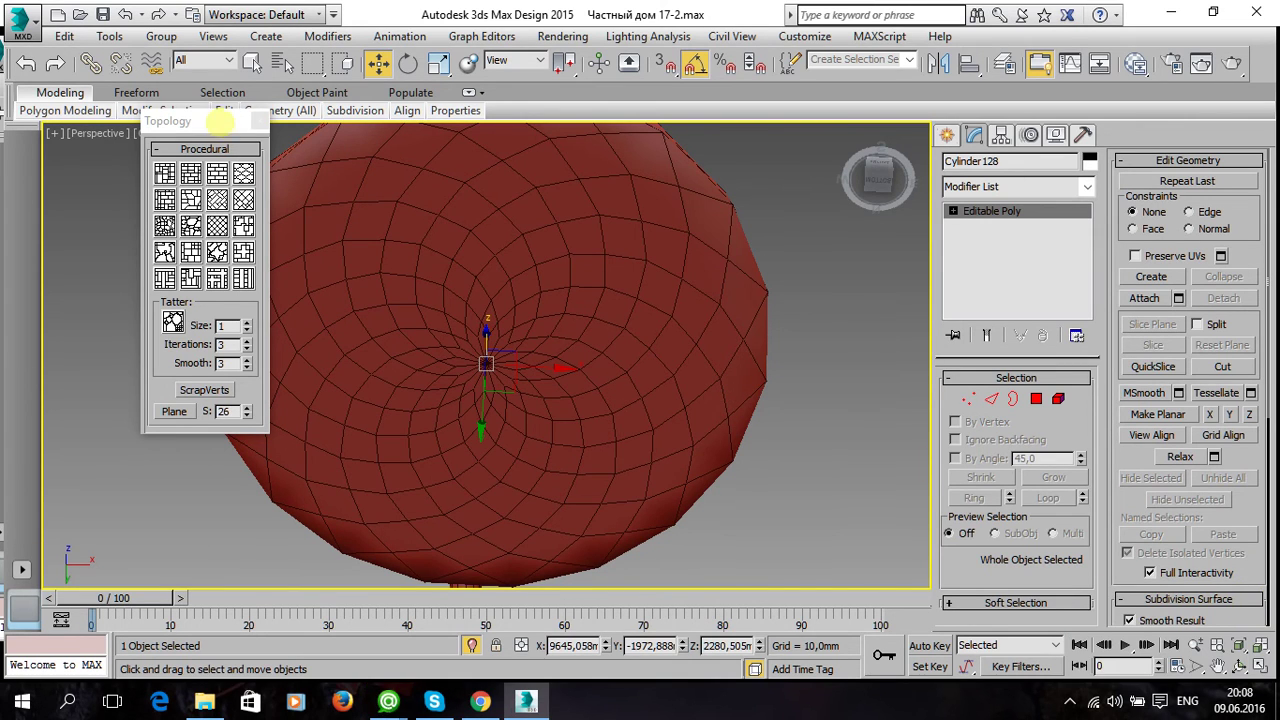
click(258, 120)
mouse_move(607, 344)
middle_down()
mouse_move(637, 335)
mouse_move(691, 409)
mouse_move(702, 496)
mouse_move(670, 497)
mouse_move(680, 320)
middle_up()
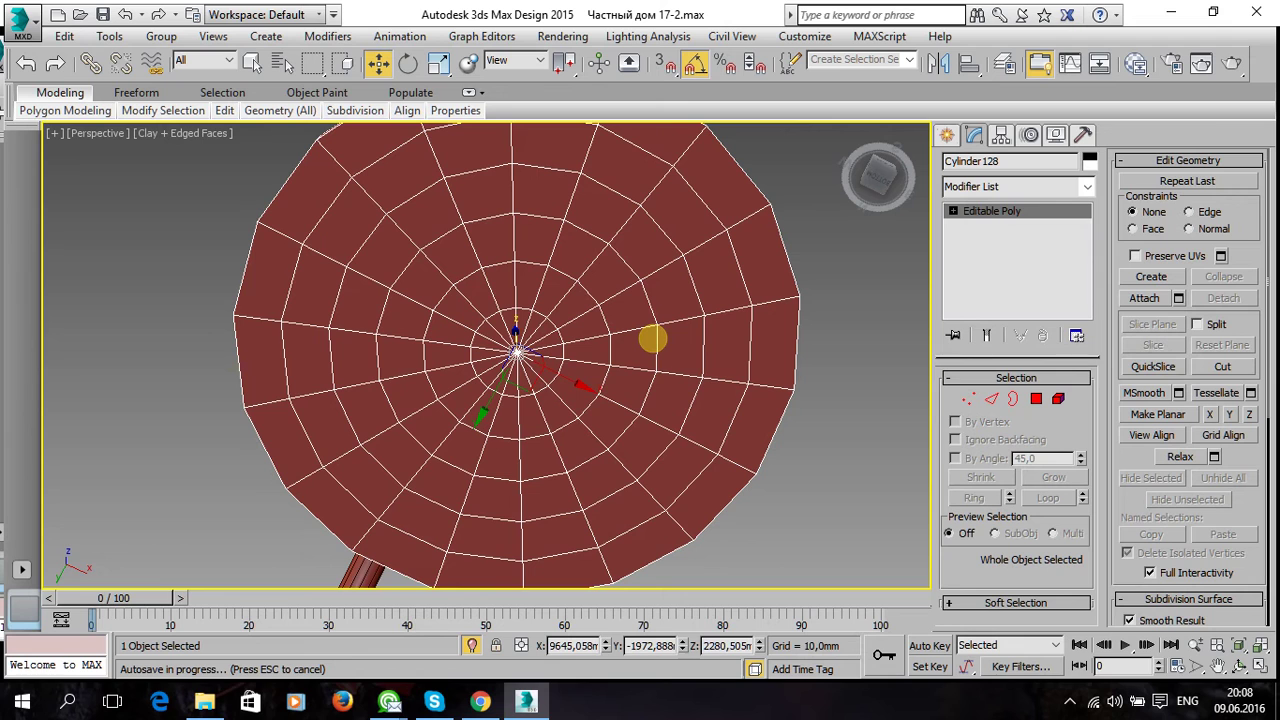
Select the disc's centre vertex in Vertex mode.
key(Escape)
mouse_move(651, 337)
alt+middle_down()
mouse_move(609, 383)
mouse_move(623, 457)
mouse_move(614, 417)
mouse_move(623, 451)
mouse_move(667, 489)
alt+middle_up()
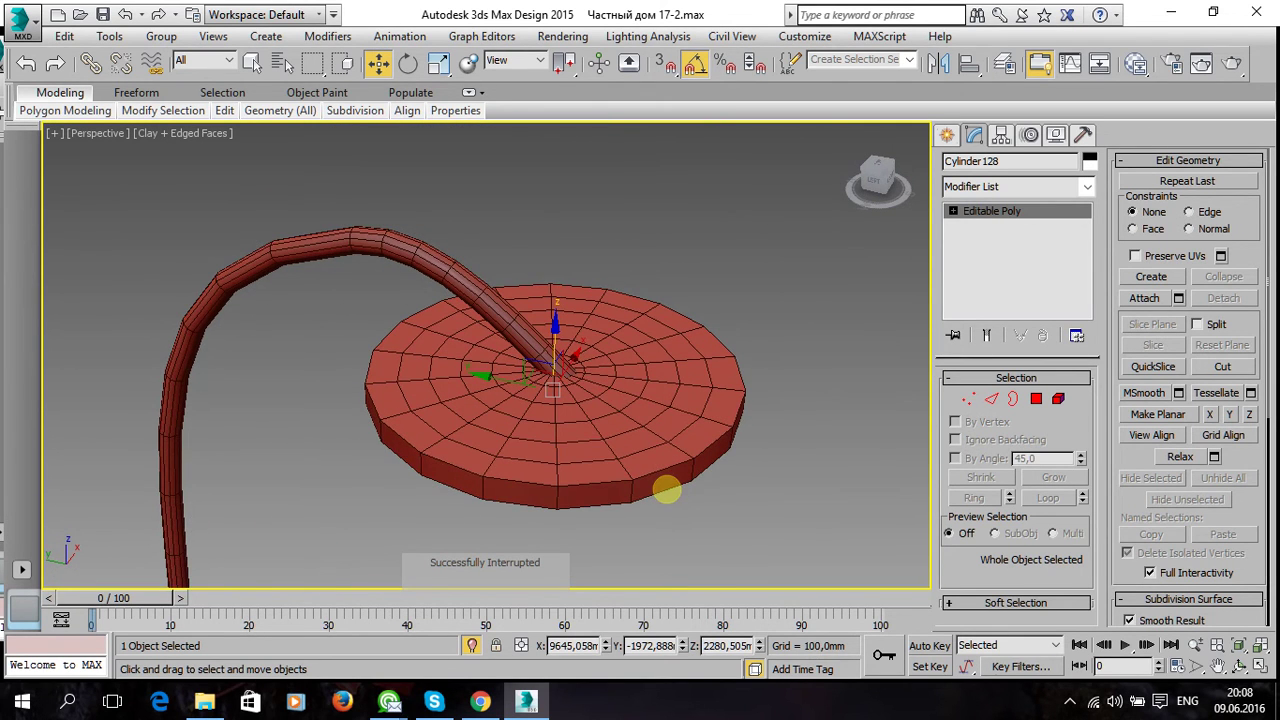
click(599, 380)
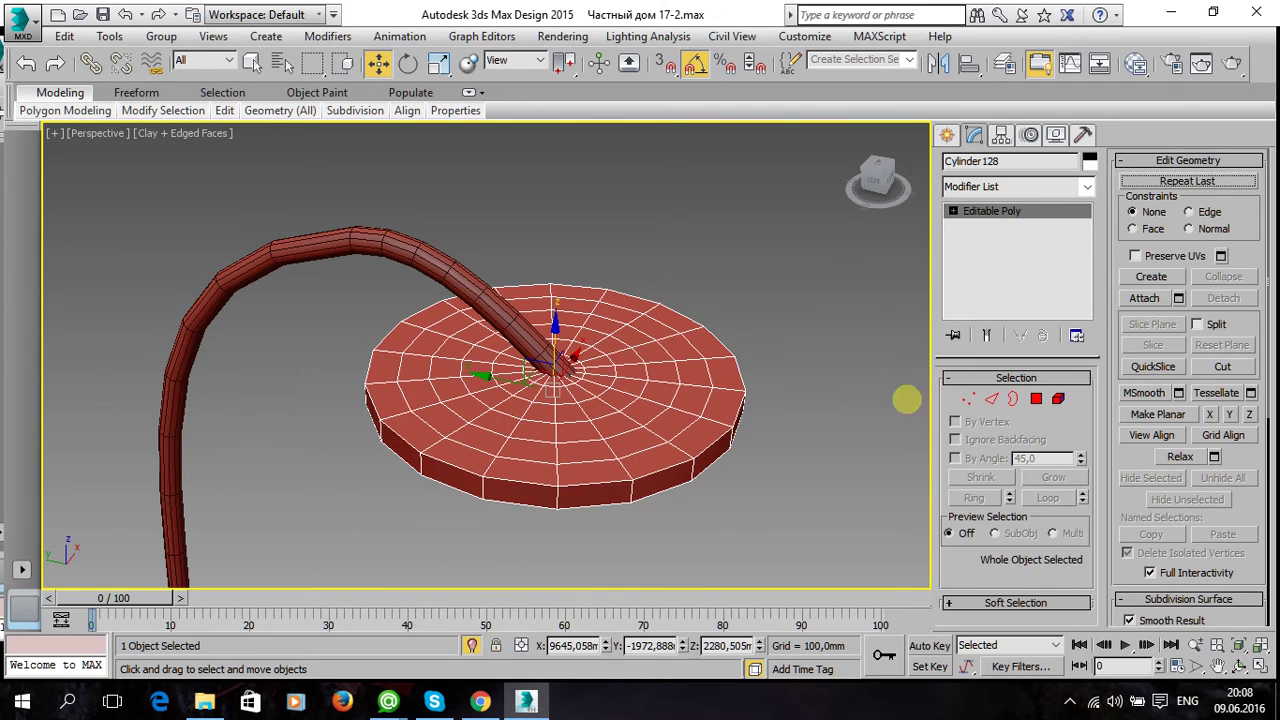
click(968, 398)
scroll(555, 370, up, 2)
click(554, 370)
key(F3)
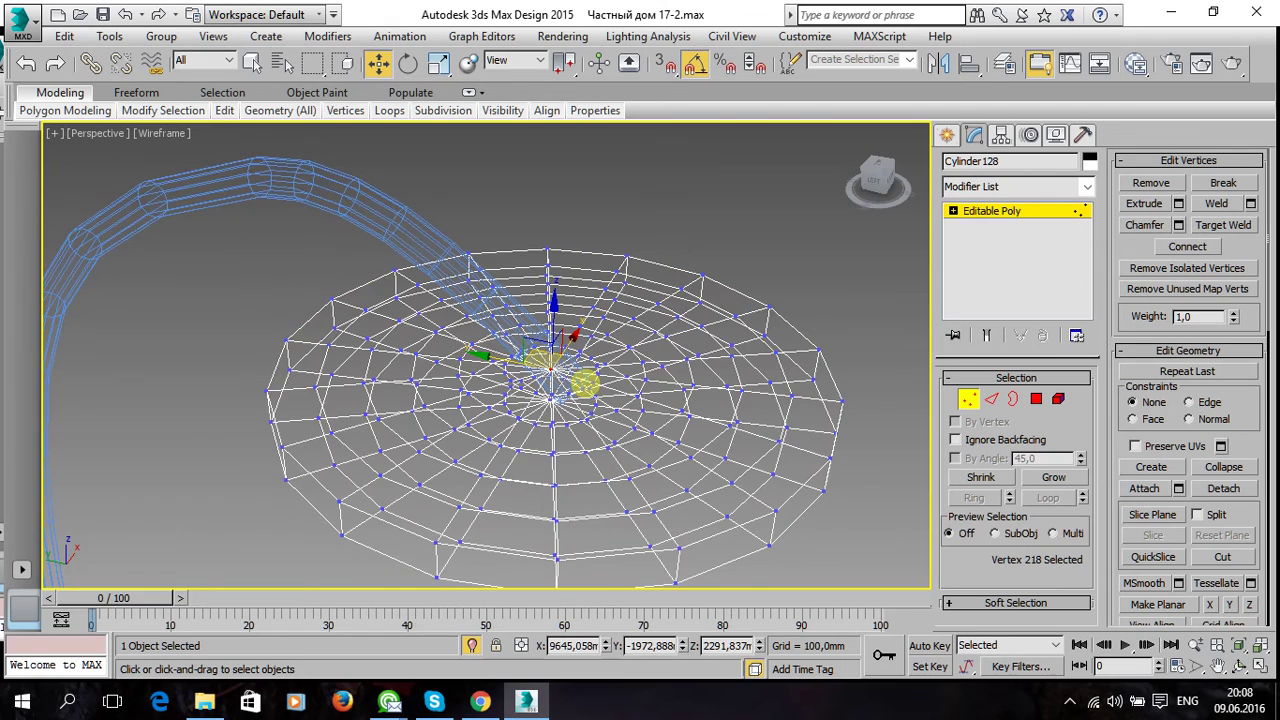
key(F3)
alt+middle_drag(585, 382, 585, 367)
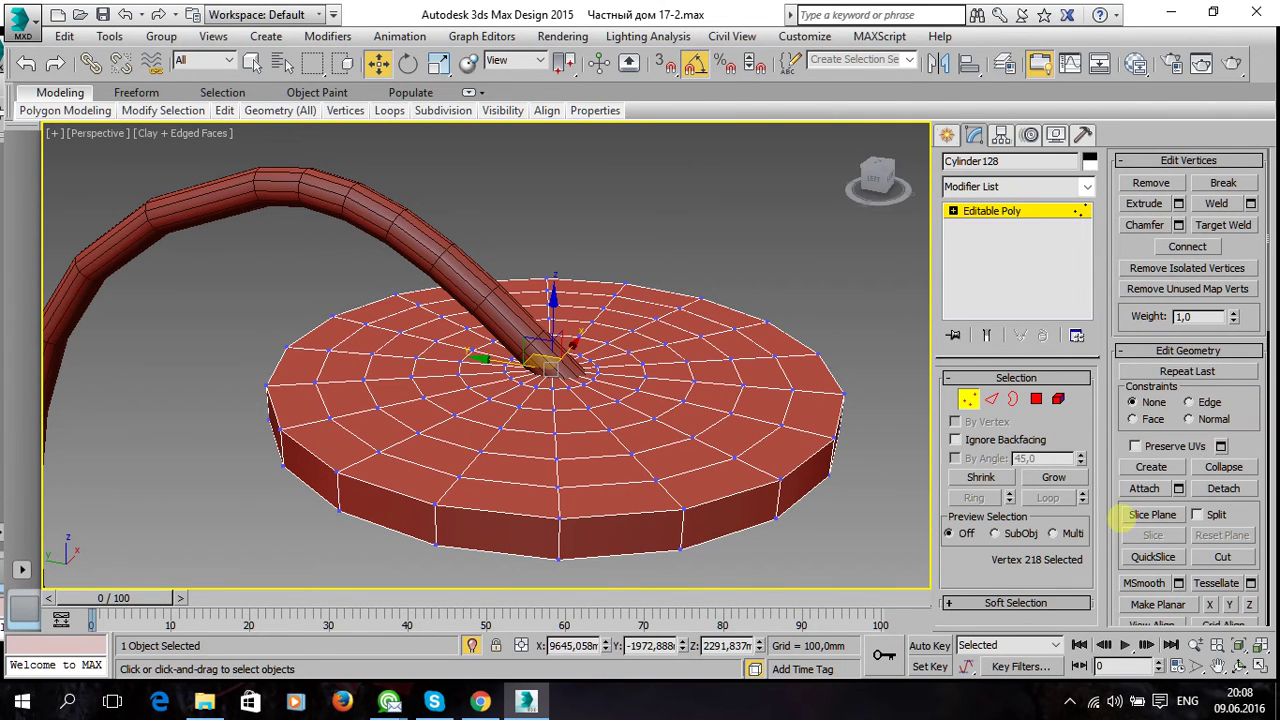
Enable Soft Selection with 134,2 mm falloff and raise the centre vertex to dome the disc.
click(1012, 602)
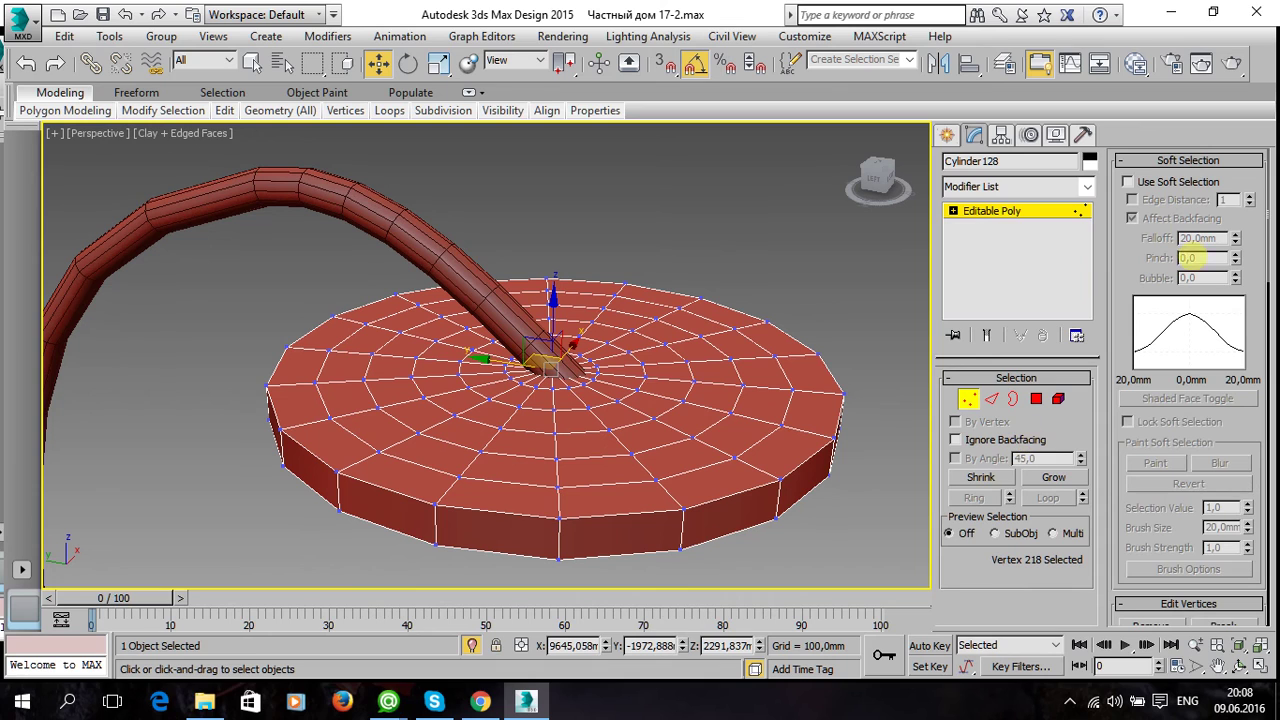
click(1127, 183)
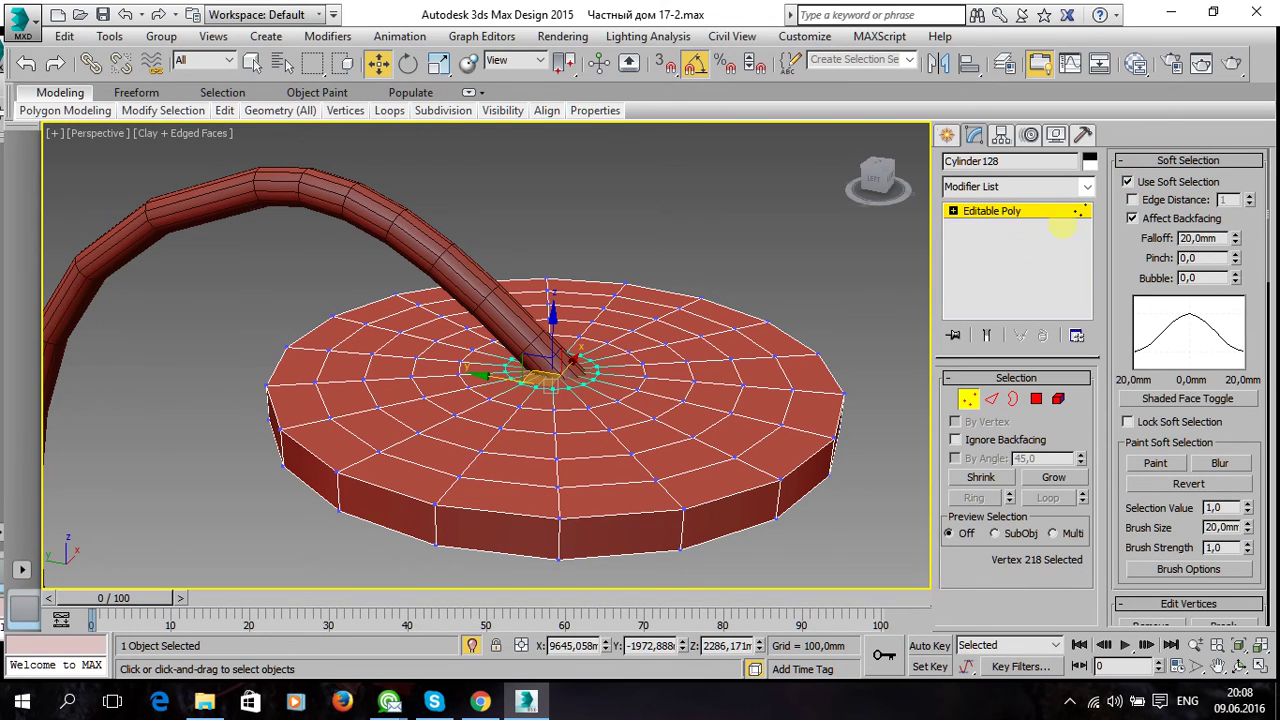
drag(1235, 238, 1233, 190)
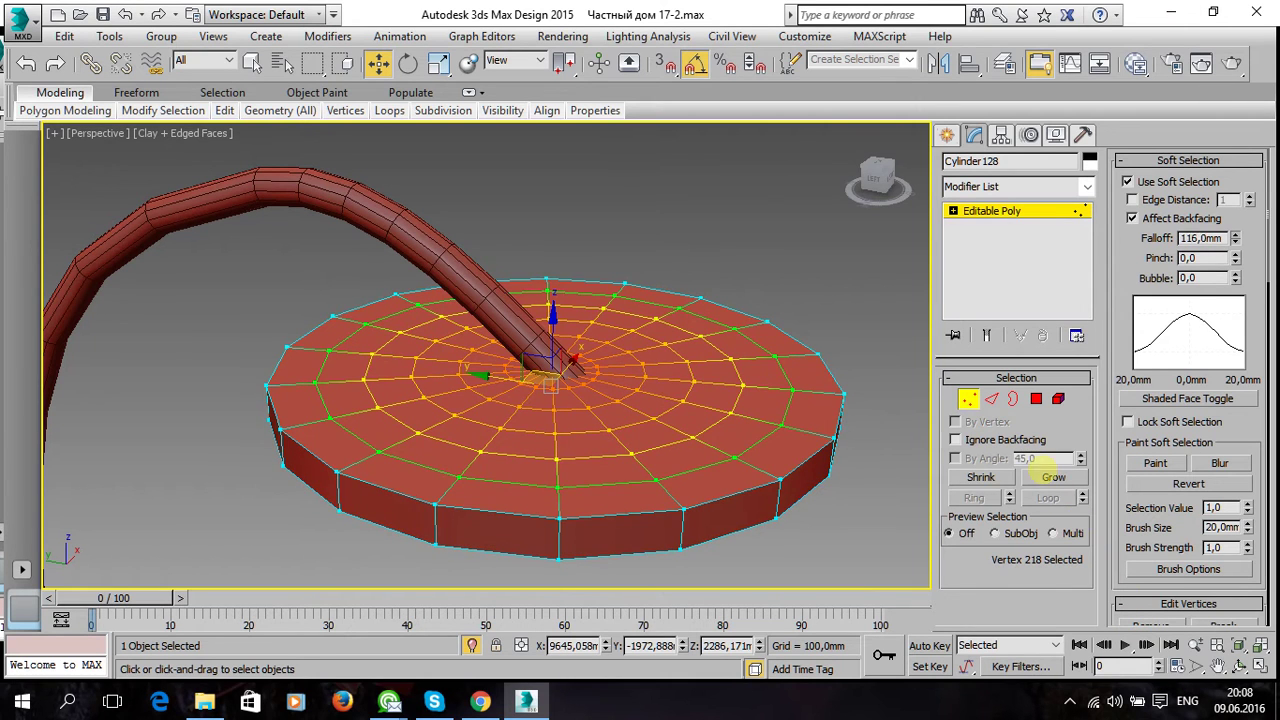
mouse_move(655, 405)
alt+middle_down()
mouse_move(678, 377)
mouse_move(637, 367)
alt+middle_up()
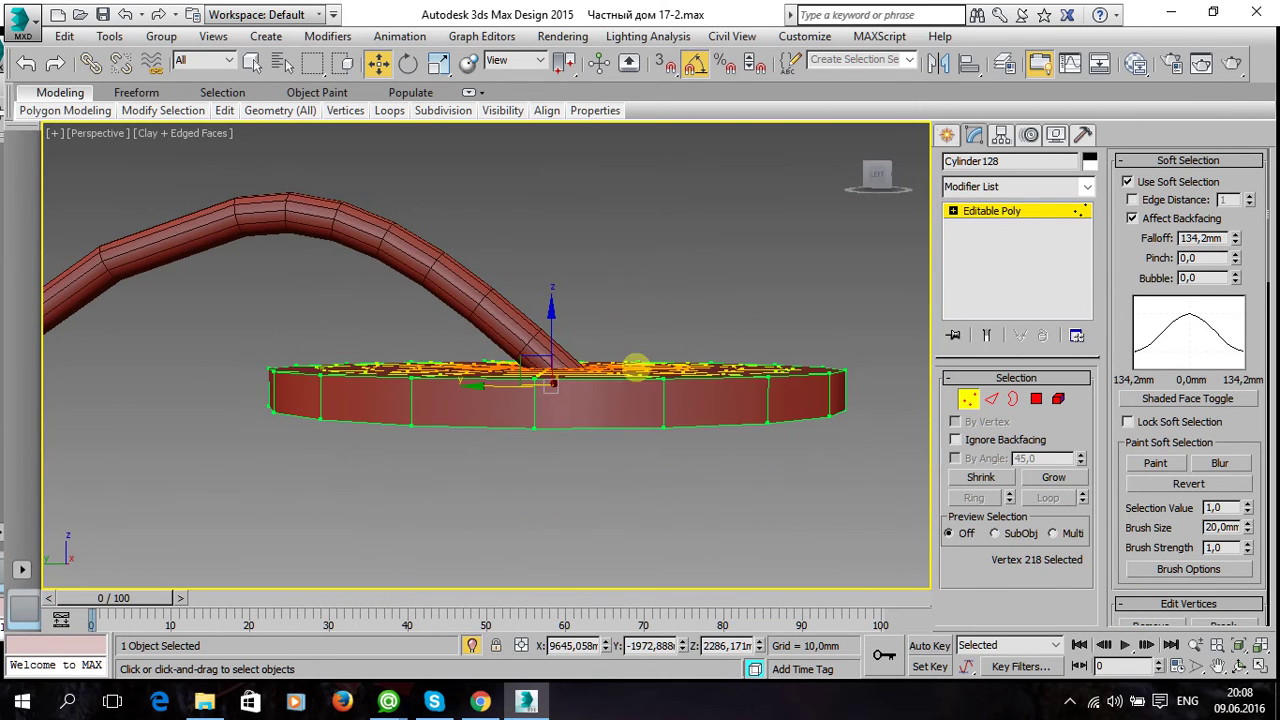
mouse_move(508, 340)
mouse_down()
mouse_move(370, 219)
mouse_move(313, 191)
mouse_up()
mouse_move(486, 337)
alt+middle_down()
mouse_move(571, 423)
mouse_move(509, 480)
mouse_move(305, 397)
mouse_move(277, 366)
mouse_move(303, 322)
alt+middle_up()
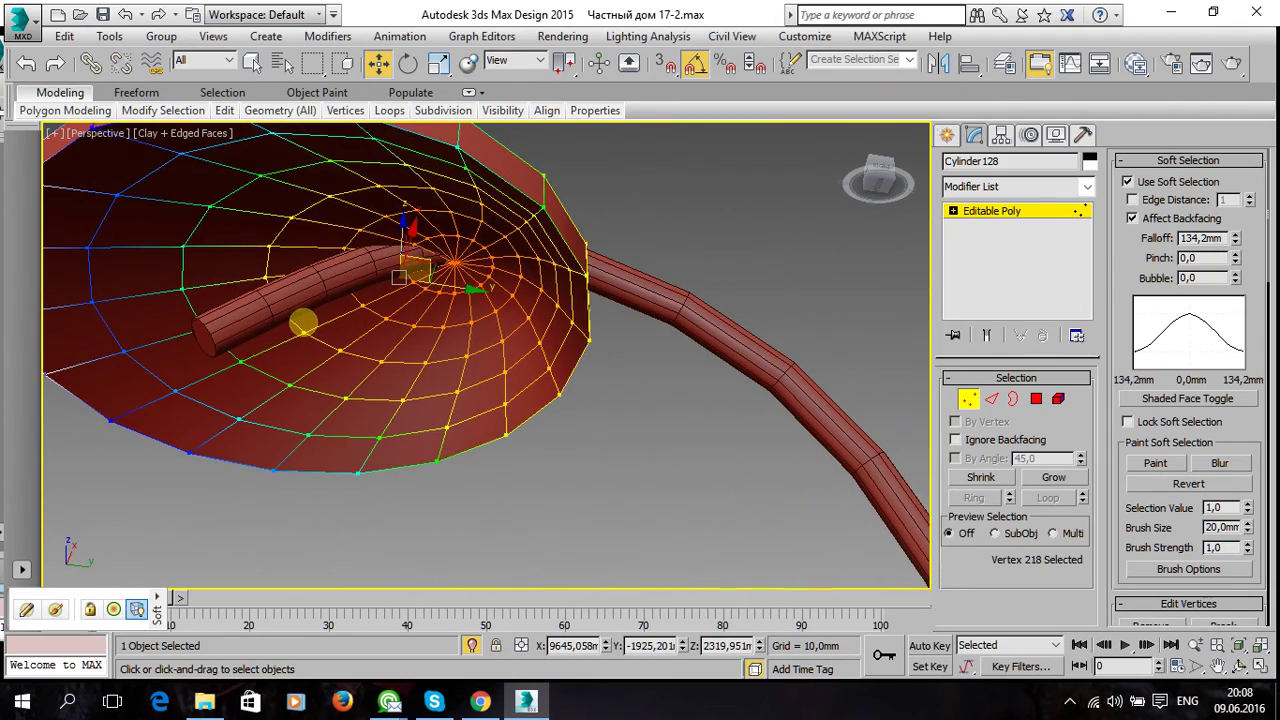
alt+middle_drag(442, 344, 663, 360)
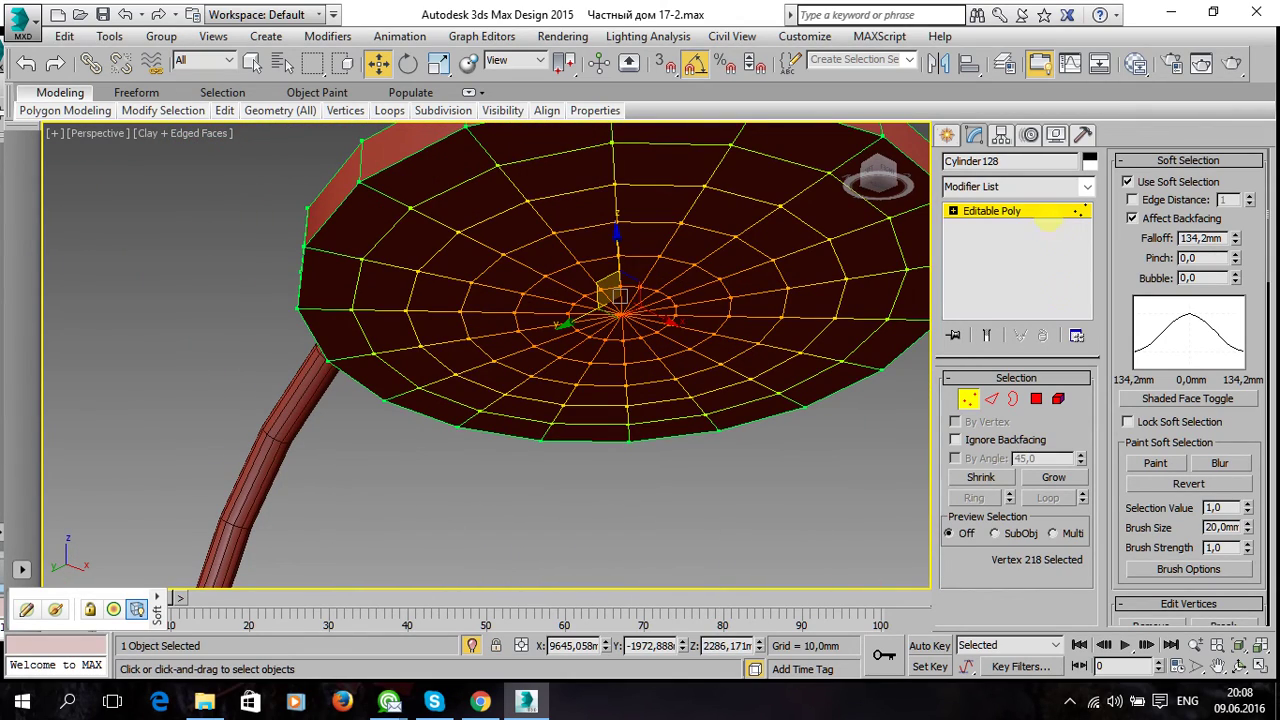
With soft selection off, select the disc's bottom cap polygons in the maximized Left view.
click(1127, 181)
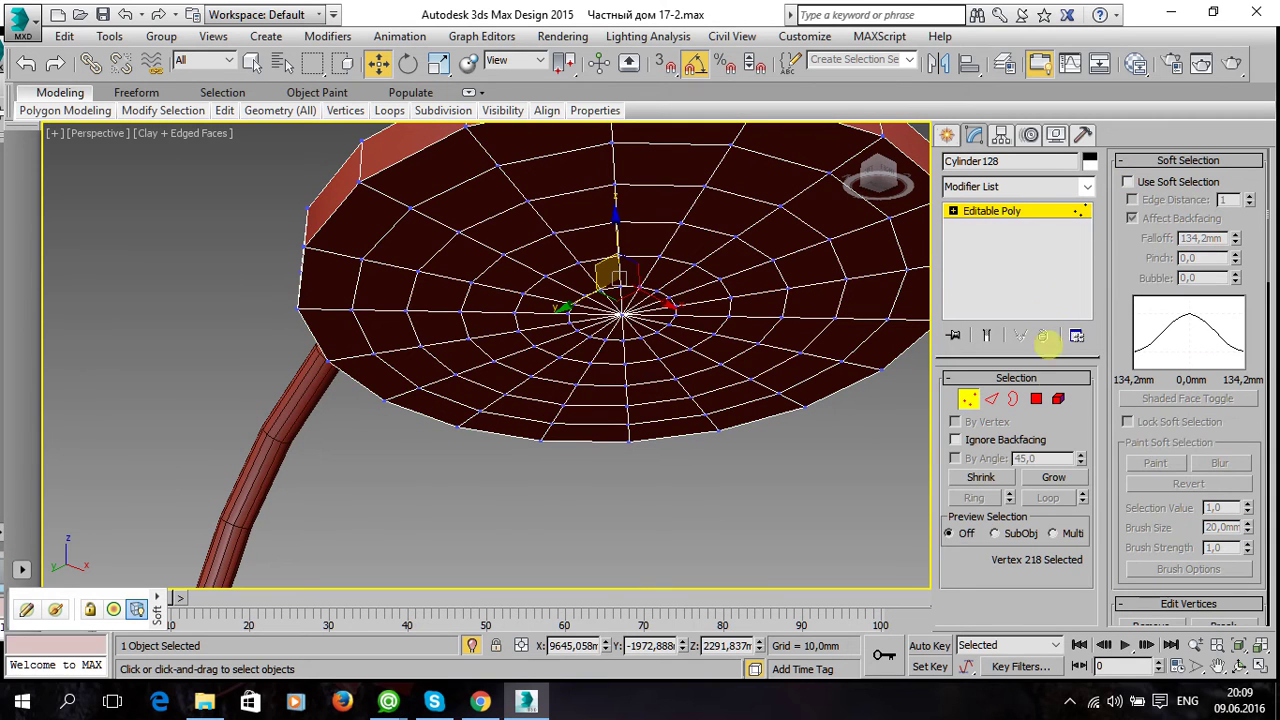
click(1036, 398)
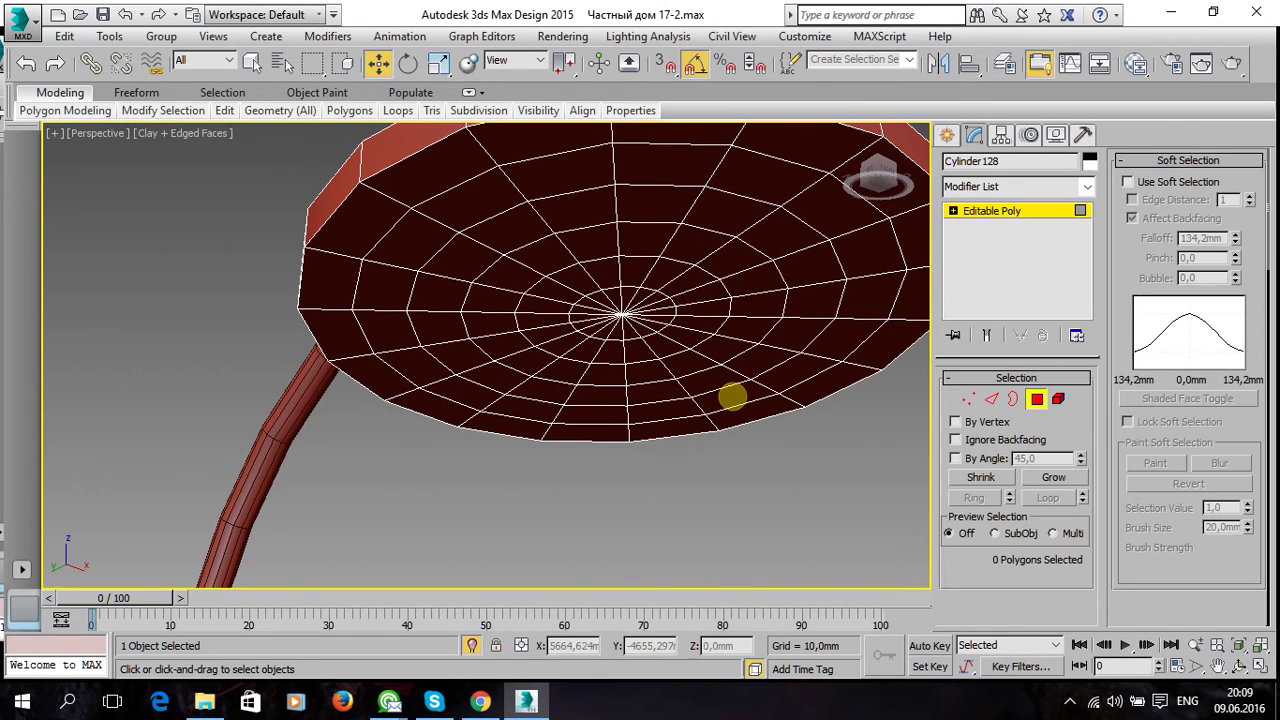
key(alt+w)
click(299, 512)
key(alt+w)
drag(702, 398, 352, 315)
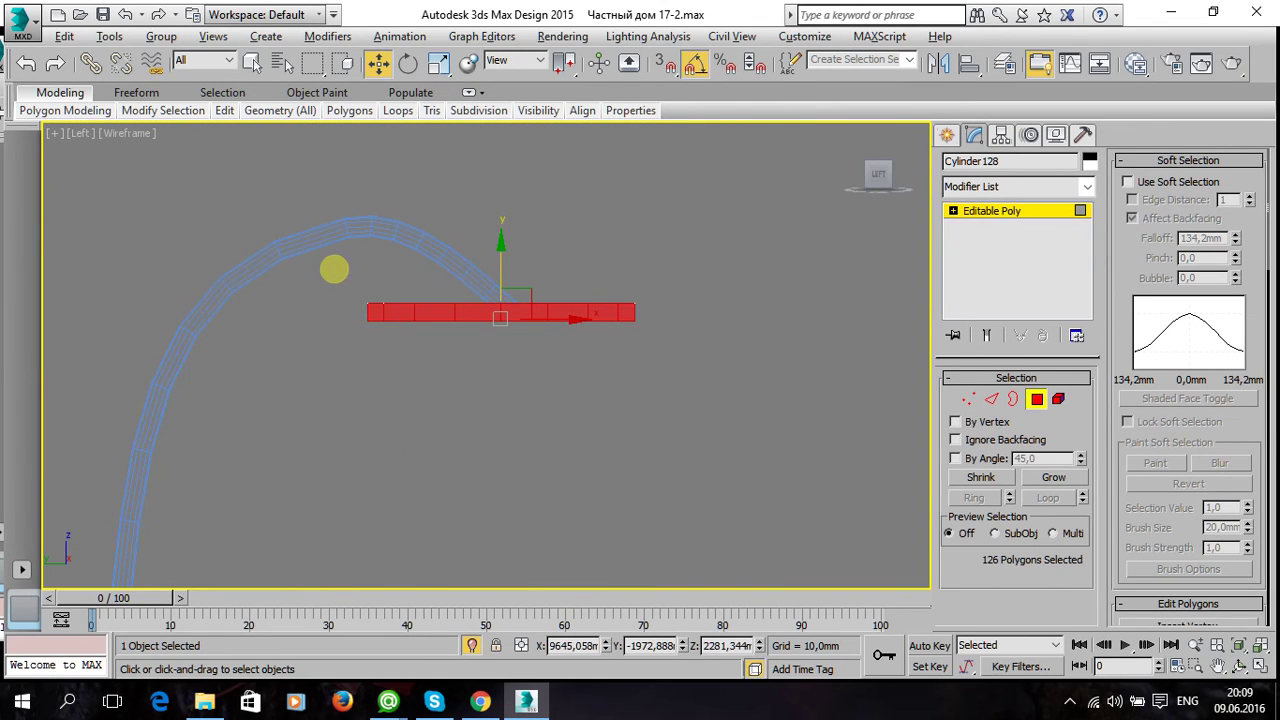
drag(677, 313, 677, 313)
key(alt+w)
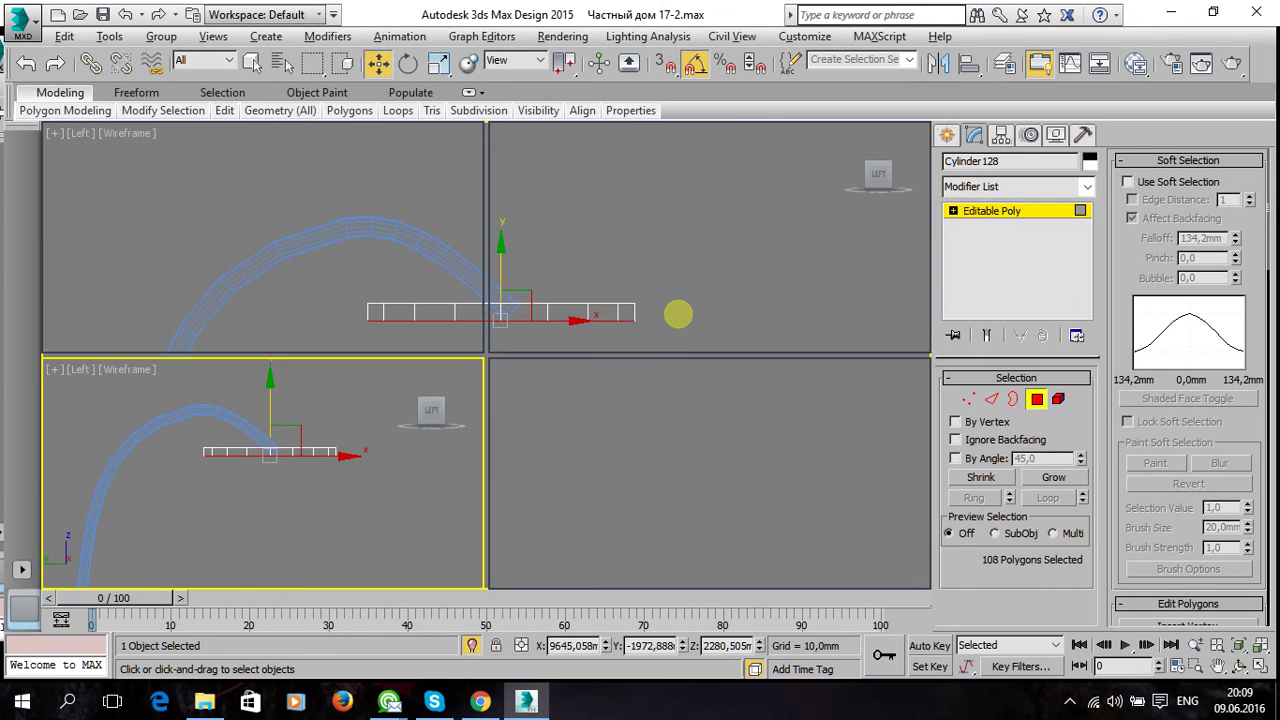
click(722, 490)
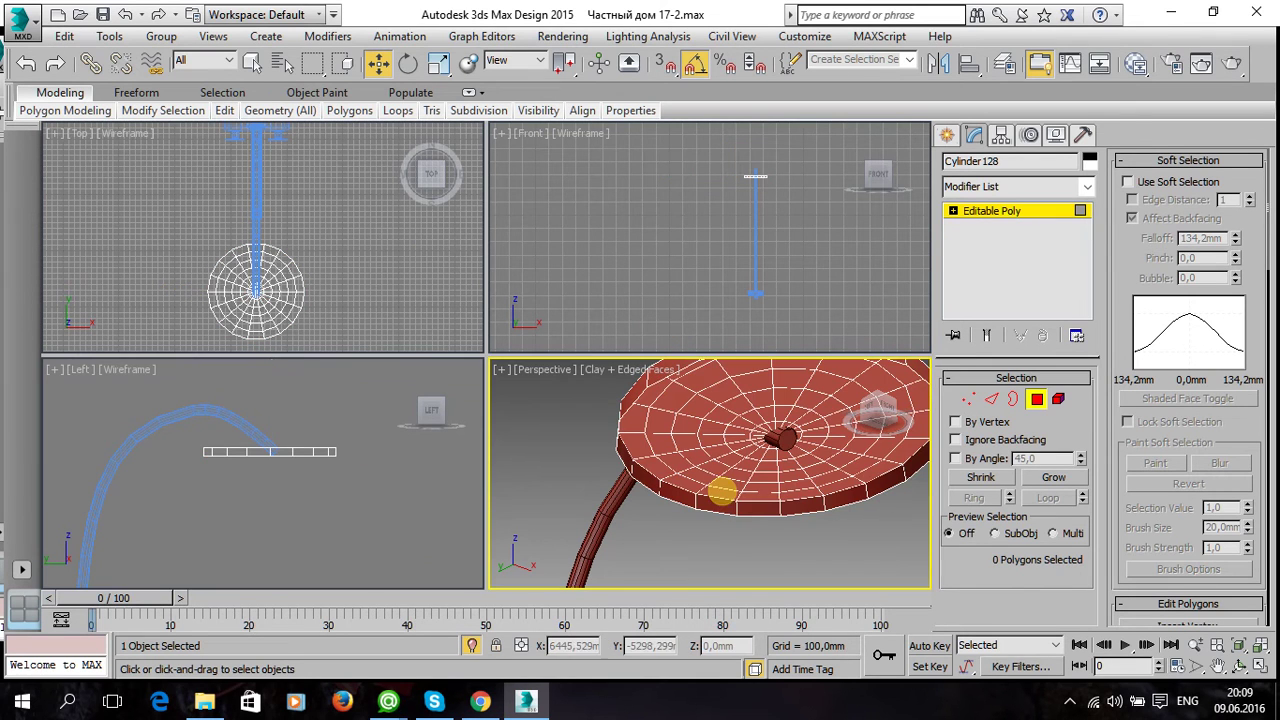
key(alt+w)
mouse_move(634, 383)
alt+middle_down()
mouse_move(659, 516)
mouse_move(659, 505)
alt+middle_up()
Select the disc's centre vertex and turn soft selection back on (134,2mm falloff).
click(968, 399)
click(588, 338)
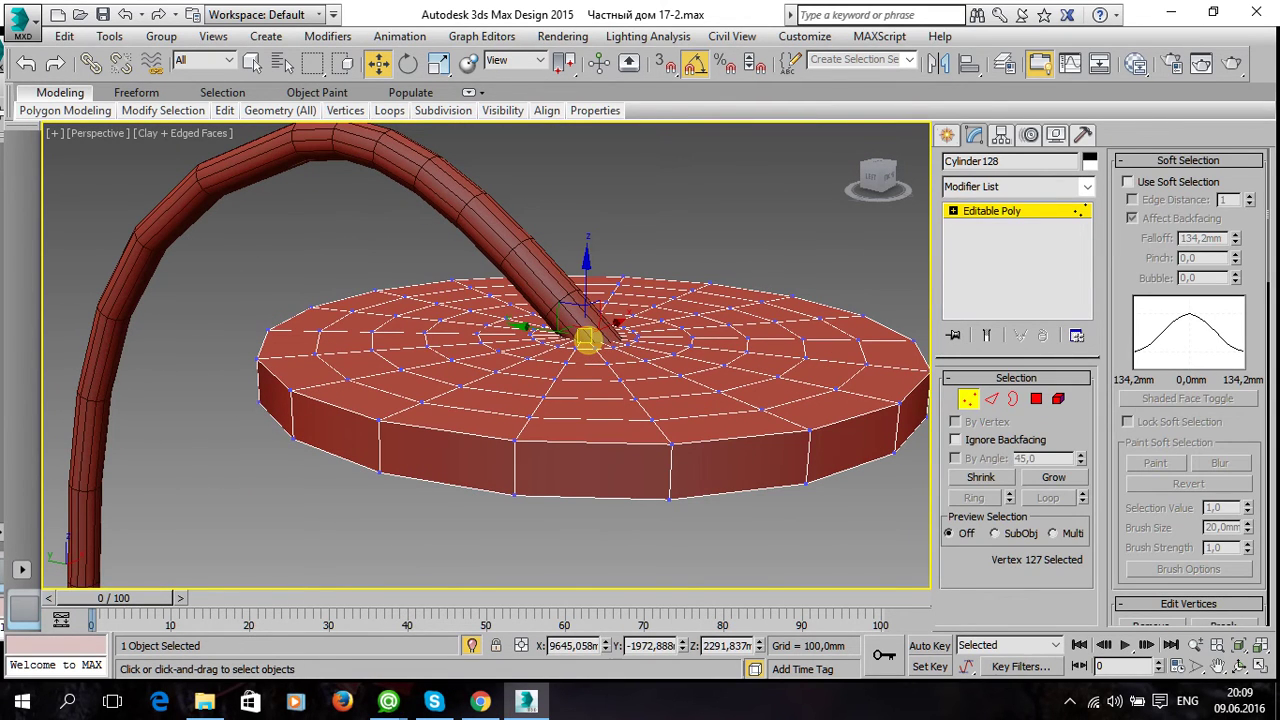
key(F3)
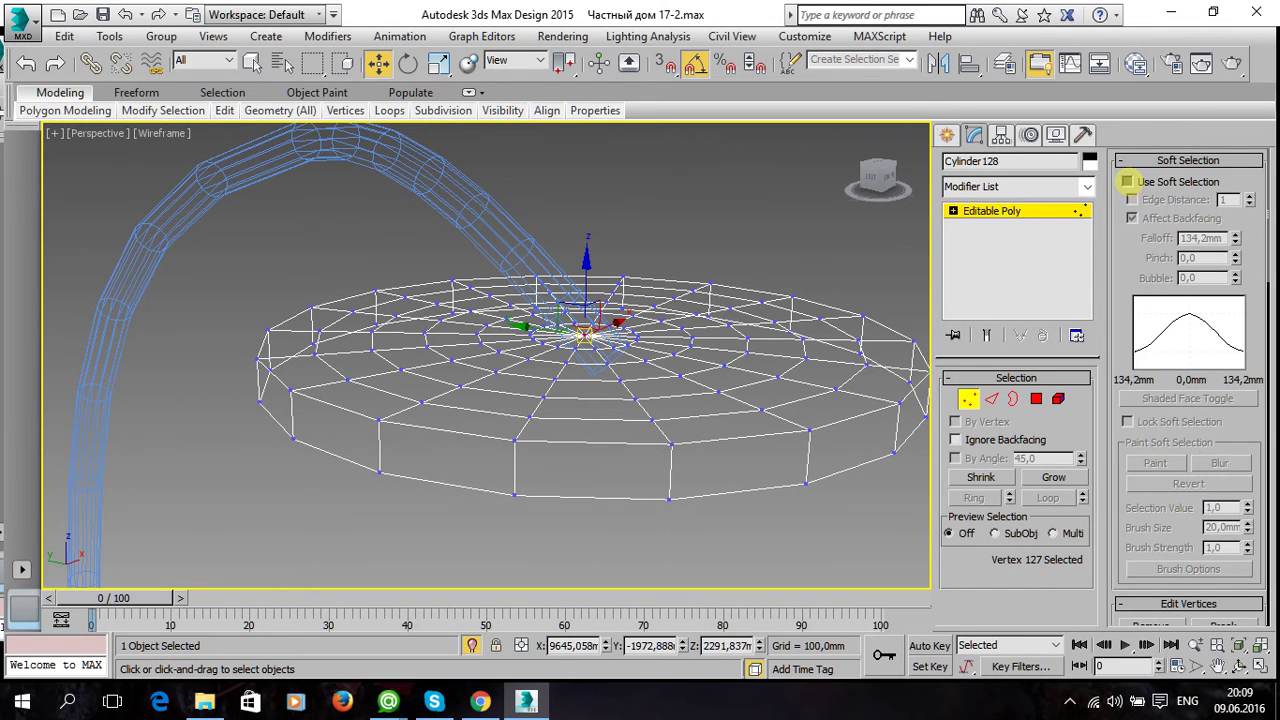
click(1128, 181)
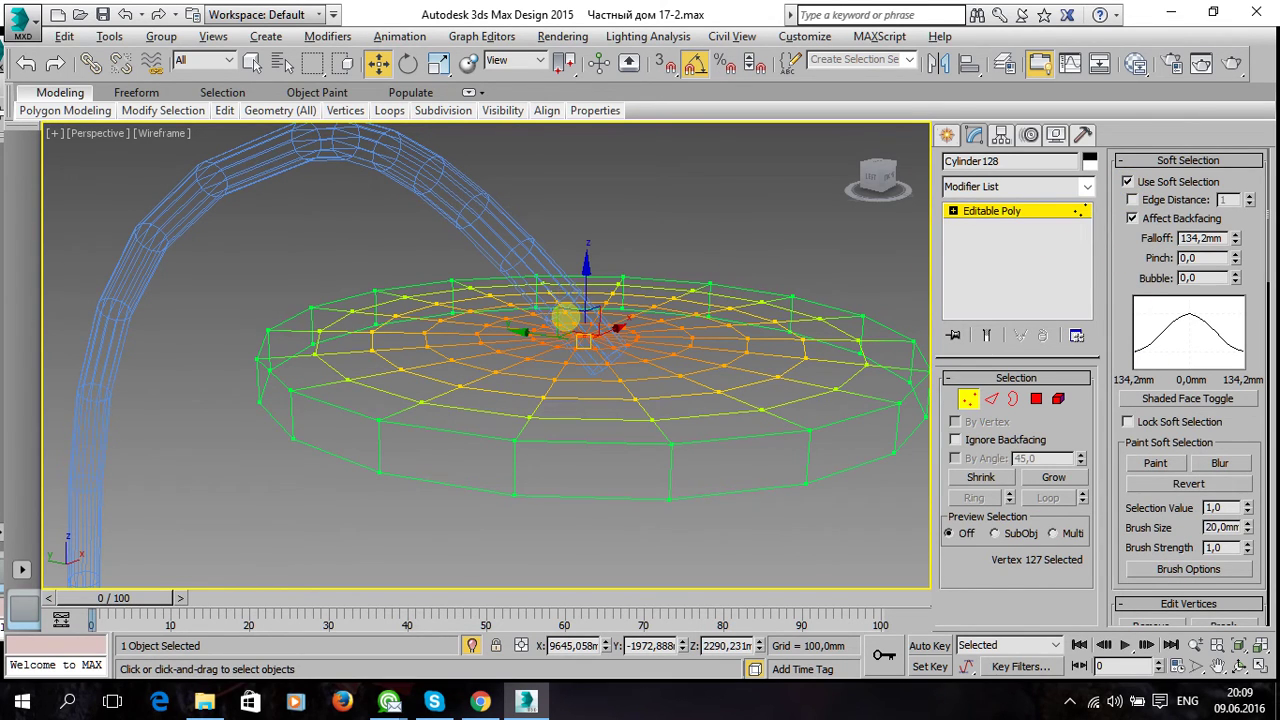
Raise the centre vertex in the Left view to dome the disc, then inspect it shaded.
key(alt+w)
right_click(315, 481)
key(alt+w)
drag(513, 270, 427, 203)
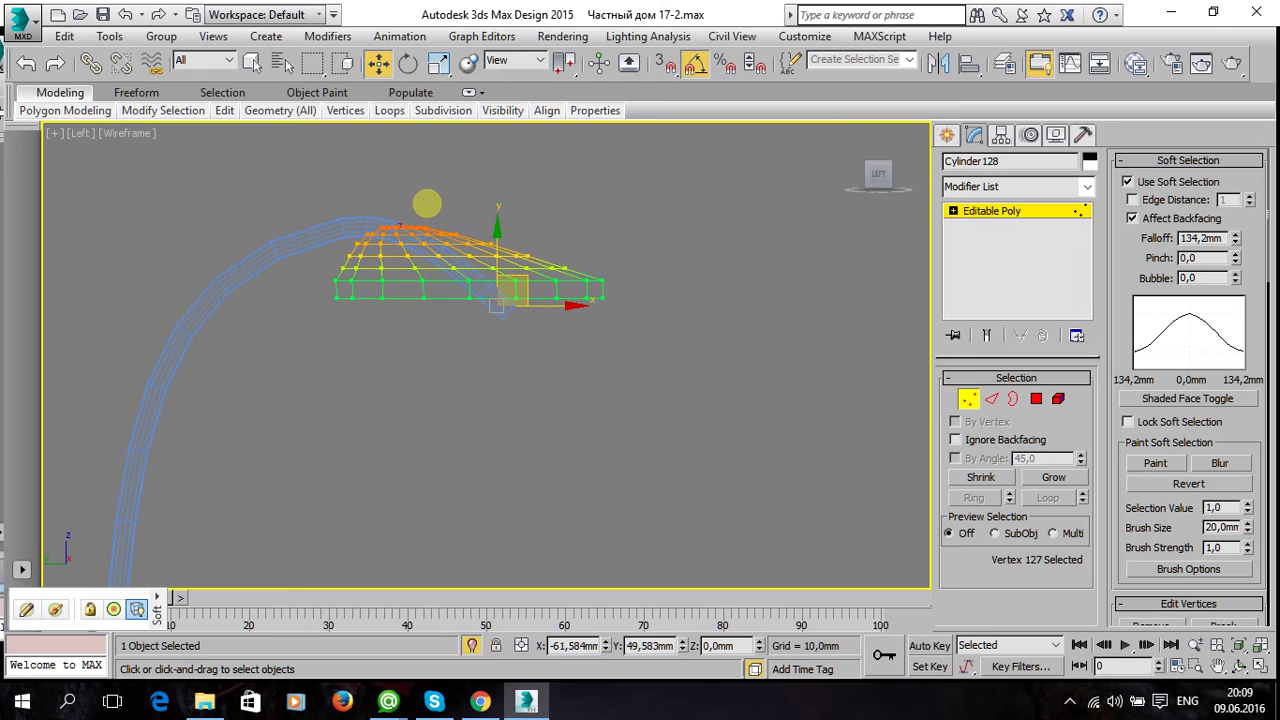
key(alt+w)
right_click(749, 527)
key(alt+w)
alt+middle_drag(613, 463, 615, 427)
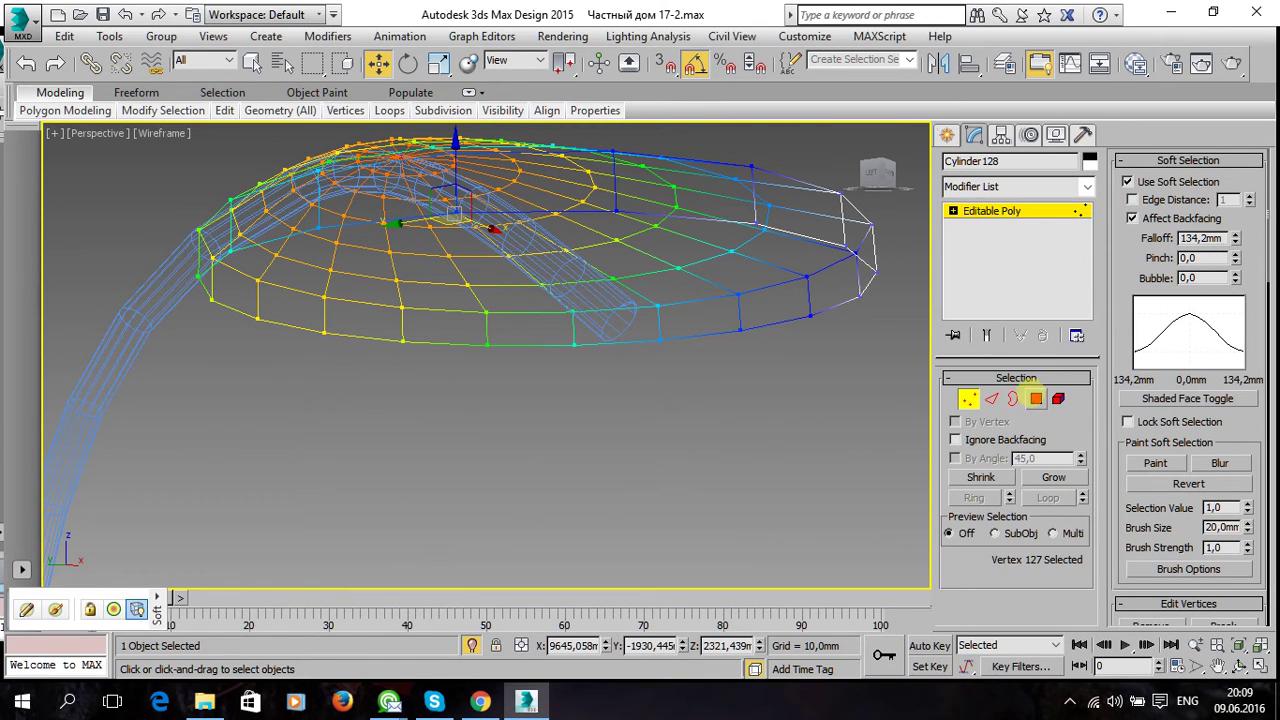
key(F3)
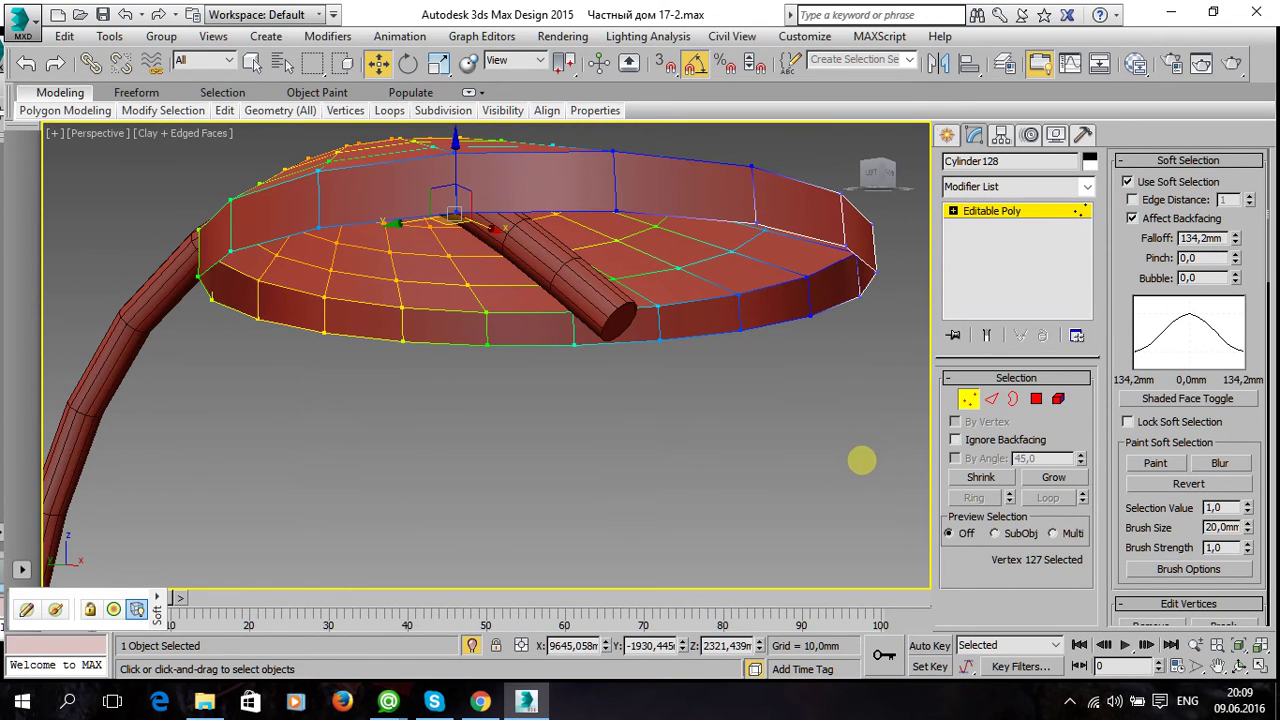
Turn off soft selection and cap the dome's open rim border.
click(1127, 181)
click(717, 455)
click(1013, 399)
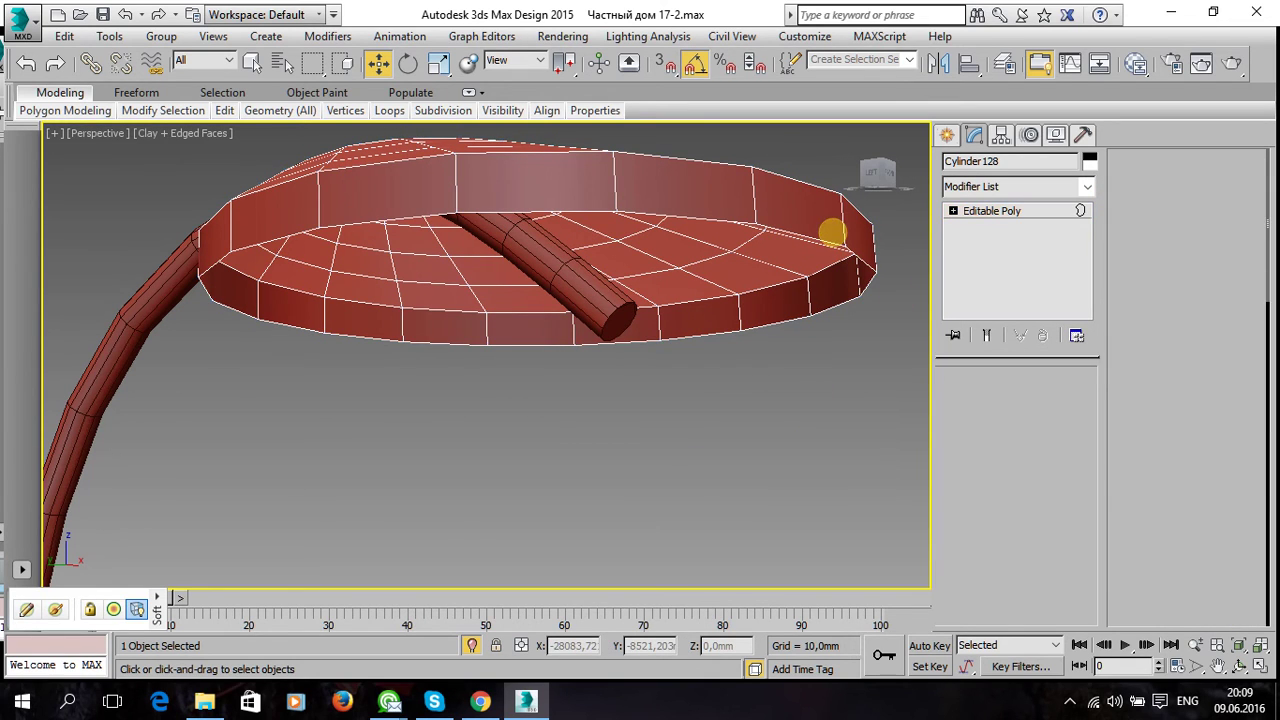
click(809, 238)
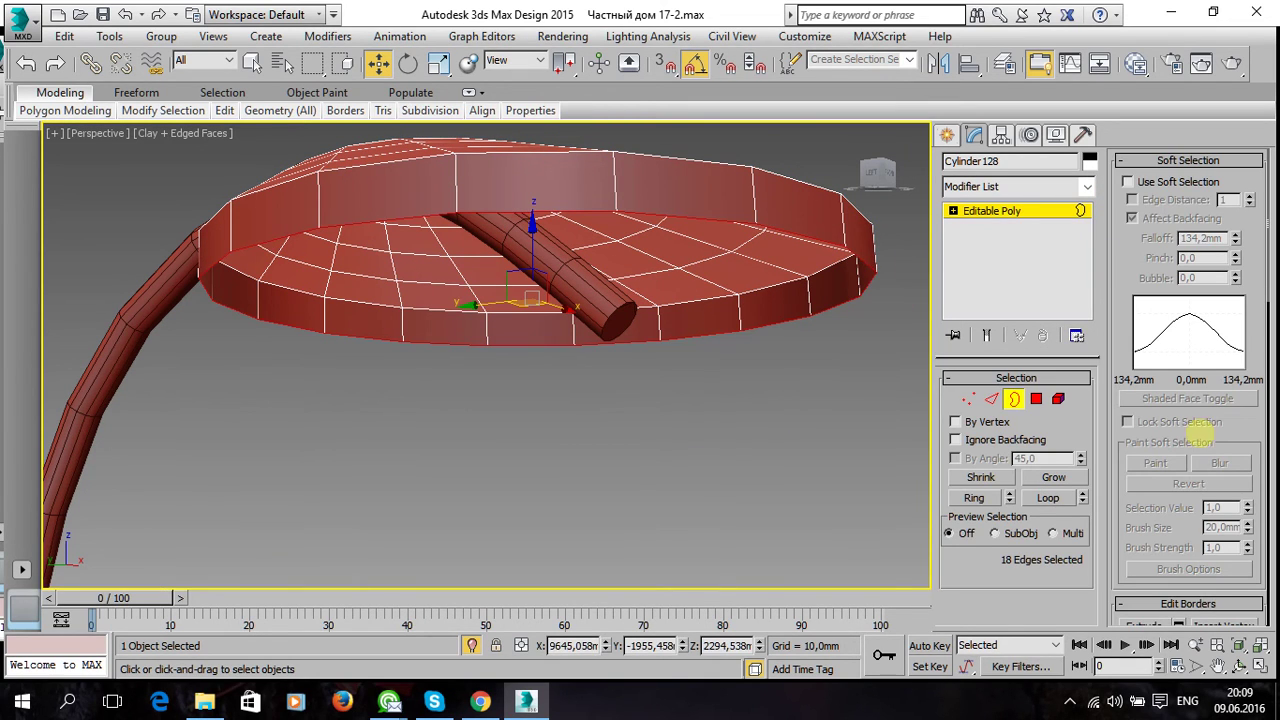
scroll(1172, 538, down, 3)
scroll(1205, 545, down, 1)
click(1224, 535)
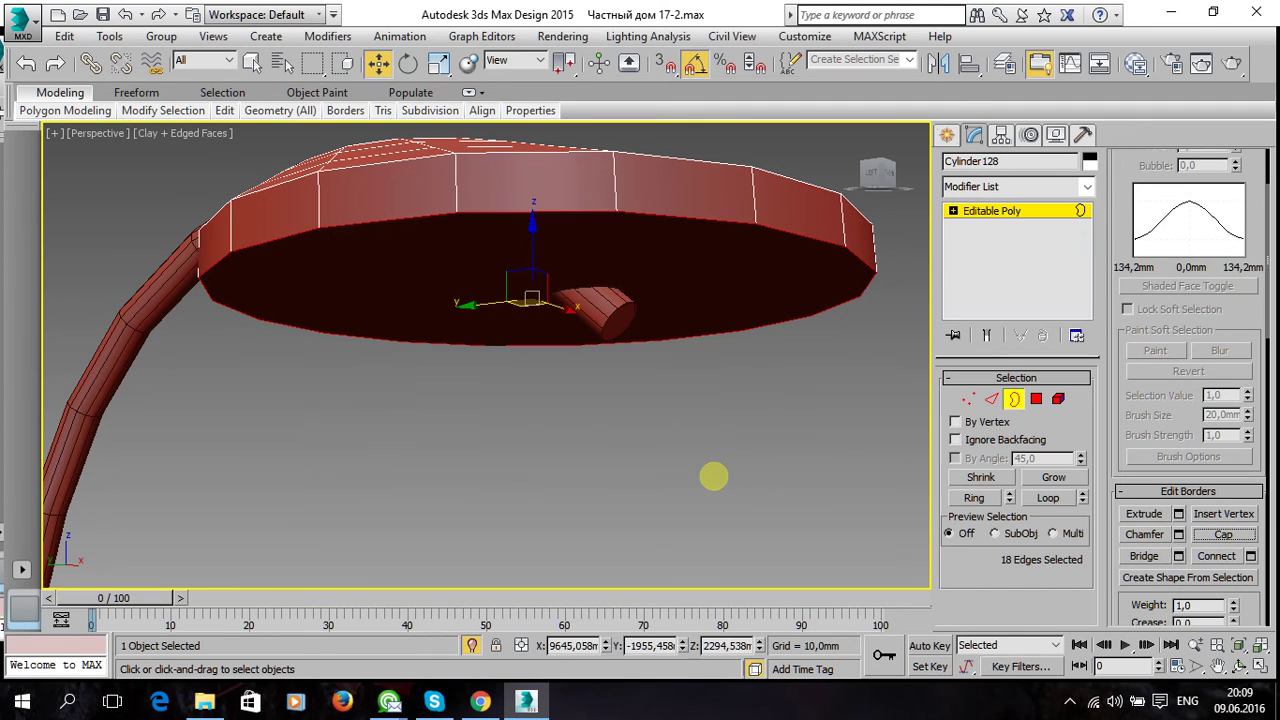
Select the domed dish and zoom in on it.
click(714, 426)
mouse_move(714, 426)
alt+middle_down()
mouse_move(723, 334)
mouse_move(733, 517)
alt+middle_up()
key(z)
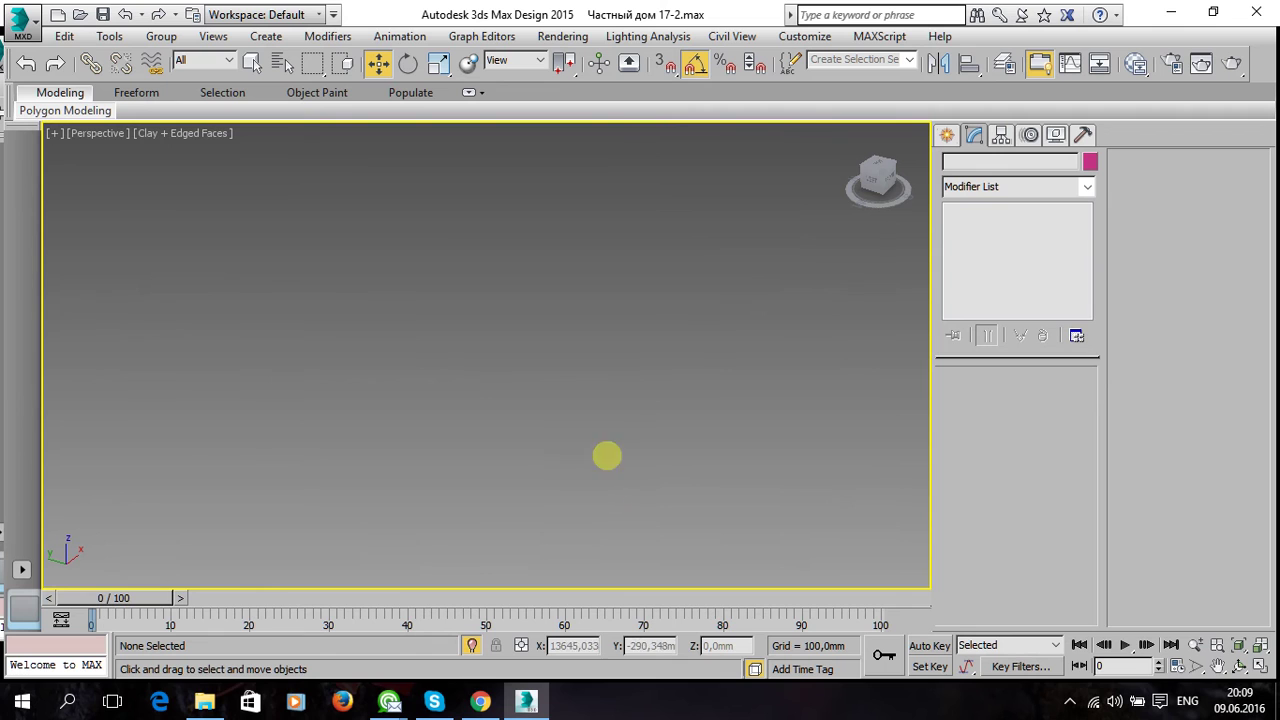
click(541, 193)
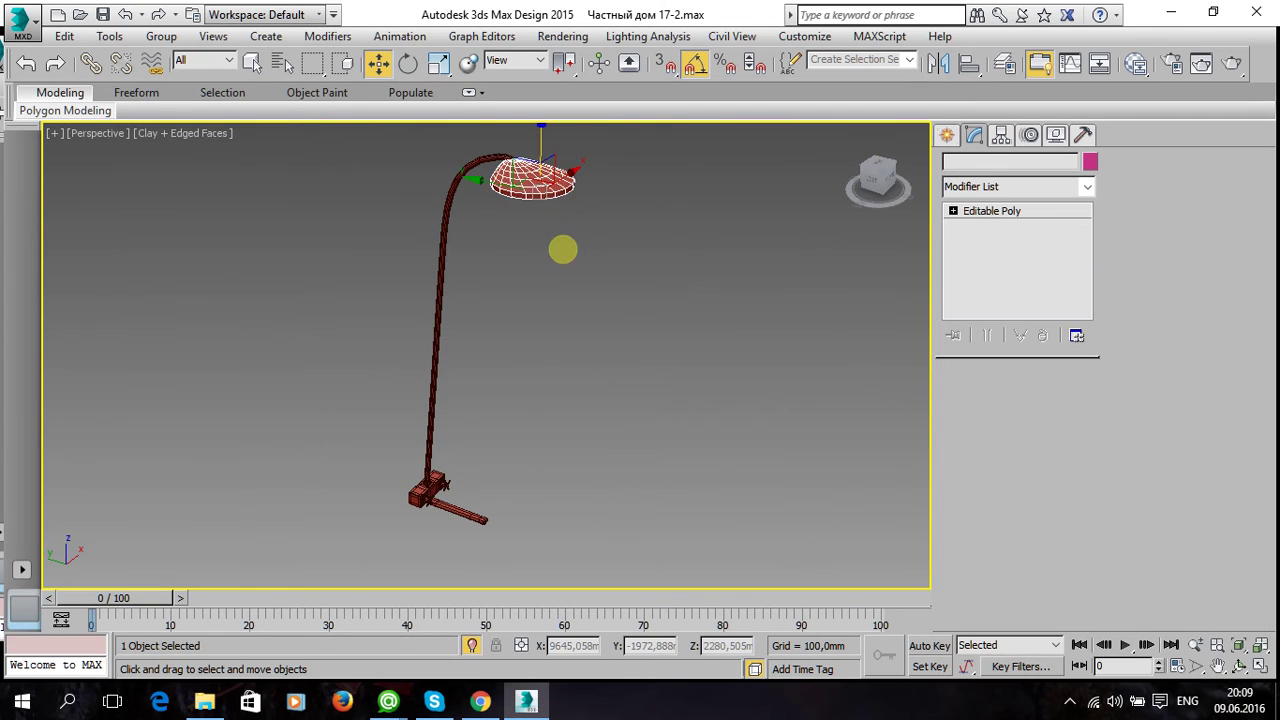
middle_drag(563, 249, 531, 297)
key(z)
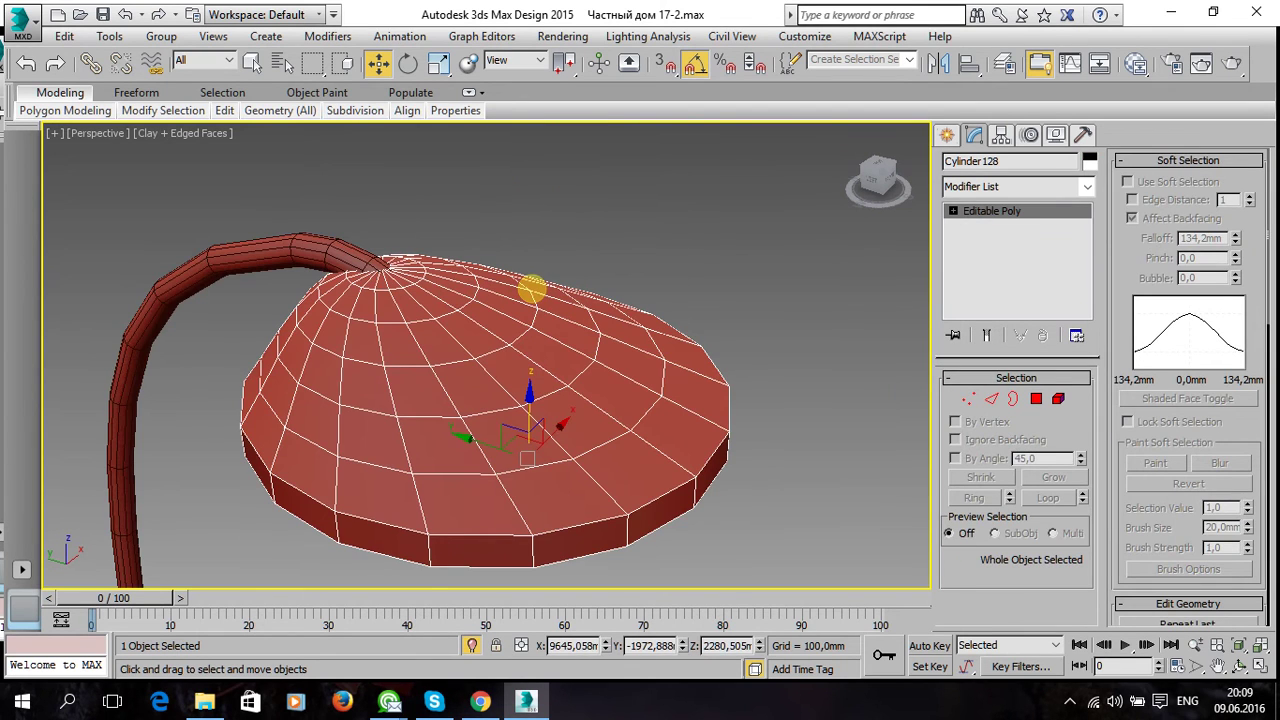
Move the dish right and down, slightly away from the riser, in the Left view.
key(alt+w)
click(269, 449)
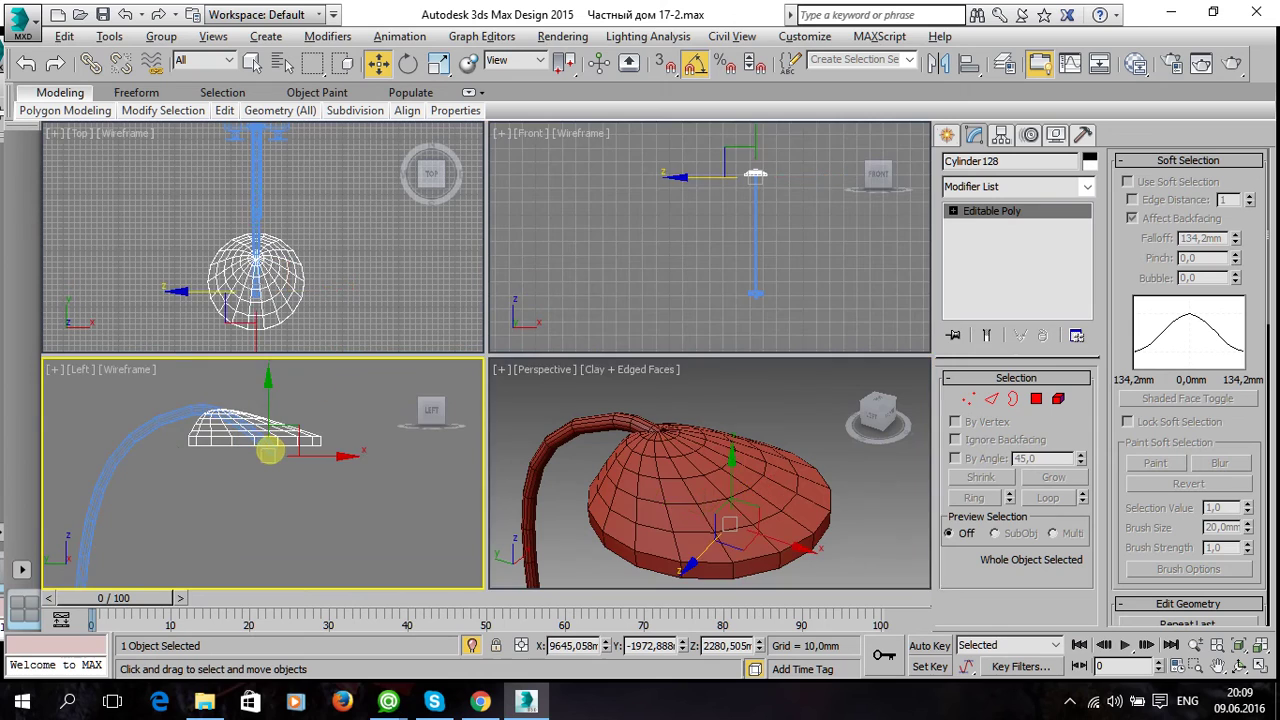
key(alt+w)
drag(547, 311, 634, 366)
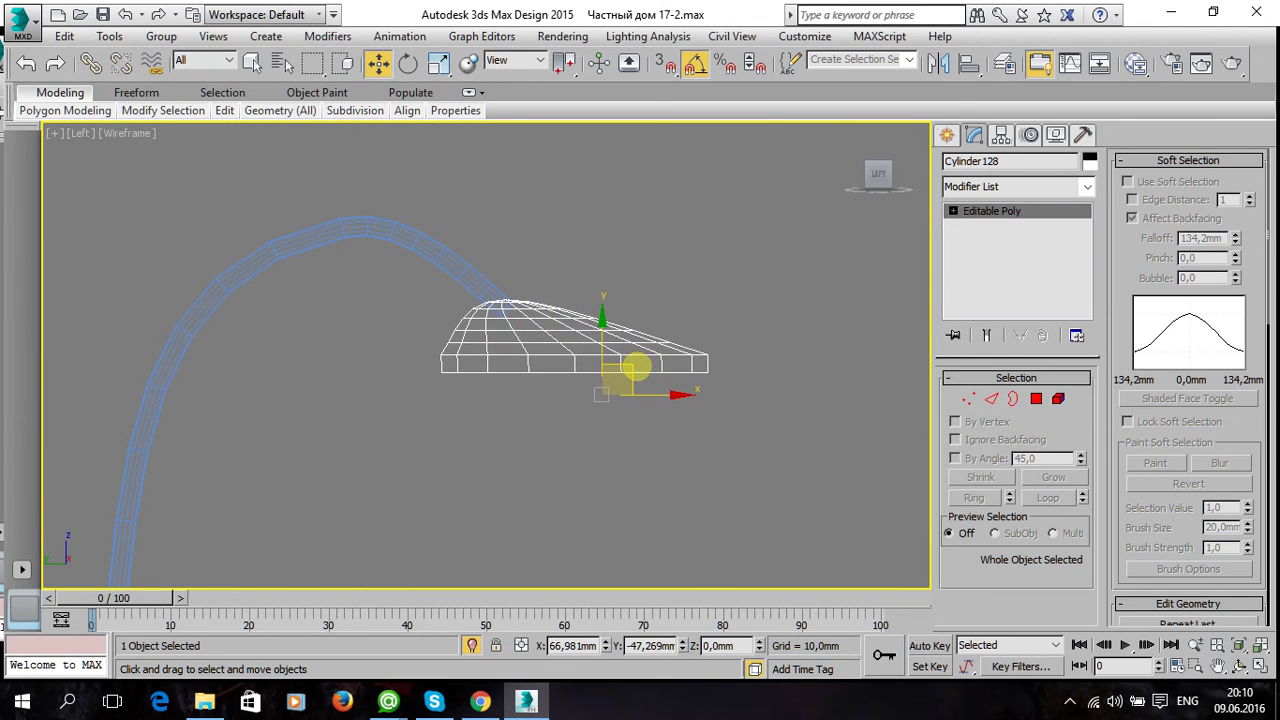
key(alt+w)
click(733, 533)
key(alt+w)
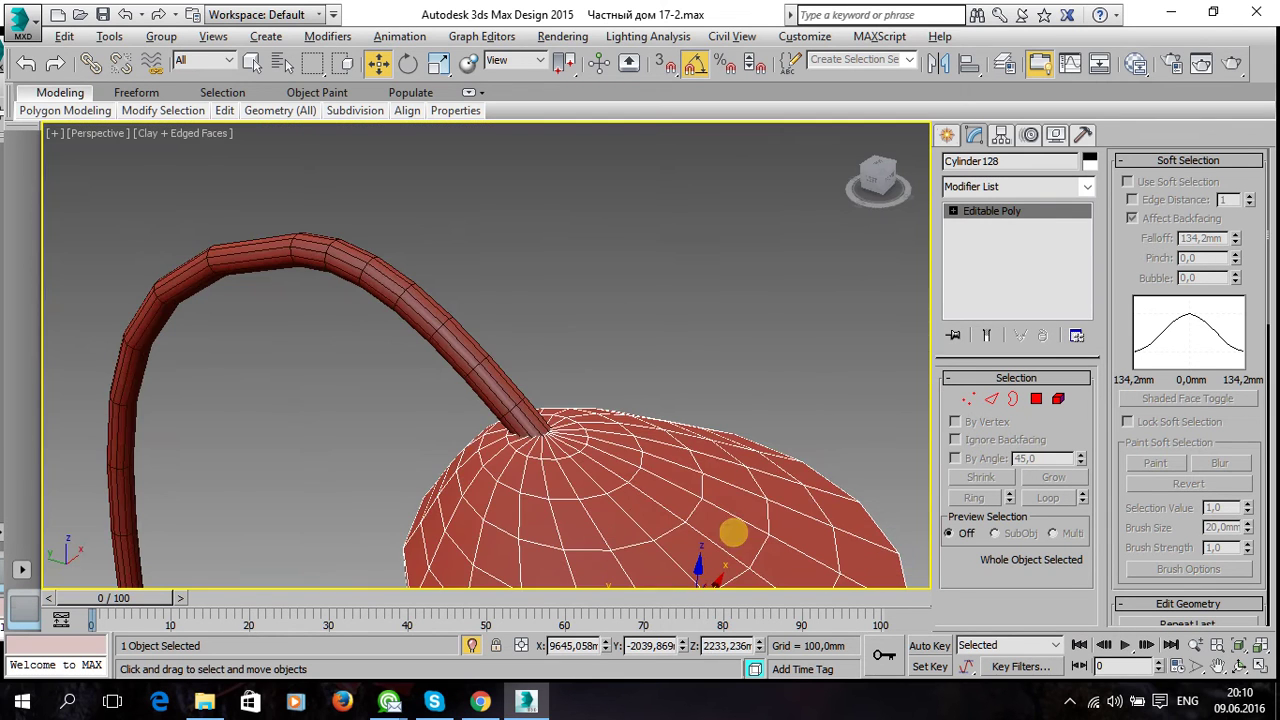
Select both parts of the lamp, head and riser, and frame them.
mouse_move(672, 537)
alt+middle_down()
mouse_move(657, 477)
mouse_move(669, 531)
mouse_move(533, 392)
alt+middle_up()
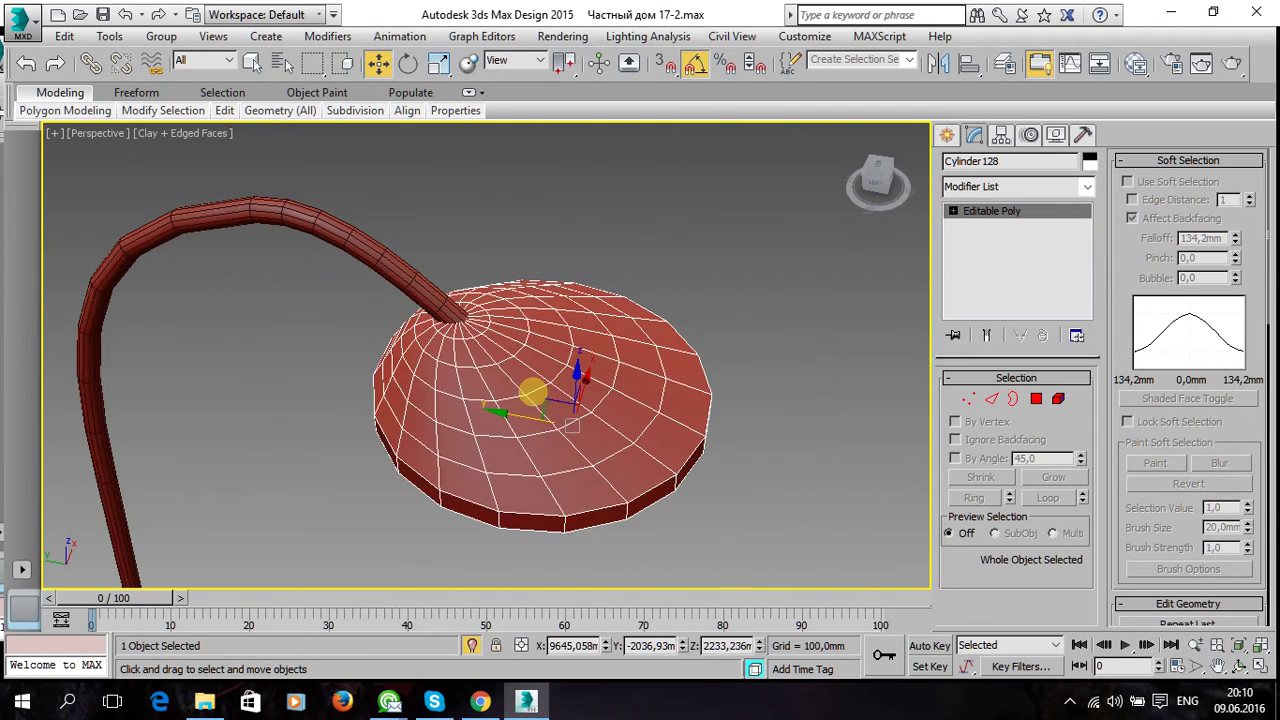
key(ctrl+d)
scroll(757, 474, down, 5)
mouse_move(757, 474)
middle_down()
mouse_move(611, 543)
mouse_move(604, 450)
middle_up()
drag(600, 470, 443, 366)
key(z)
mouse_move(551, 399)
alt+middle_down()
mouse_move(477, 411)
mouse_move(536, 481)
alt+middle_up()
Deselect the shower head and mixer and restore the full bathroom scene.
drag(760, 585, 346, 214)
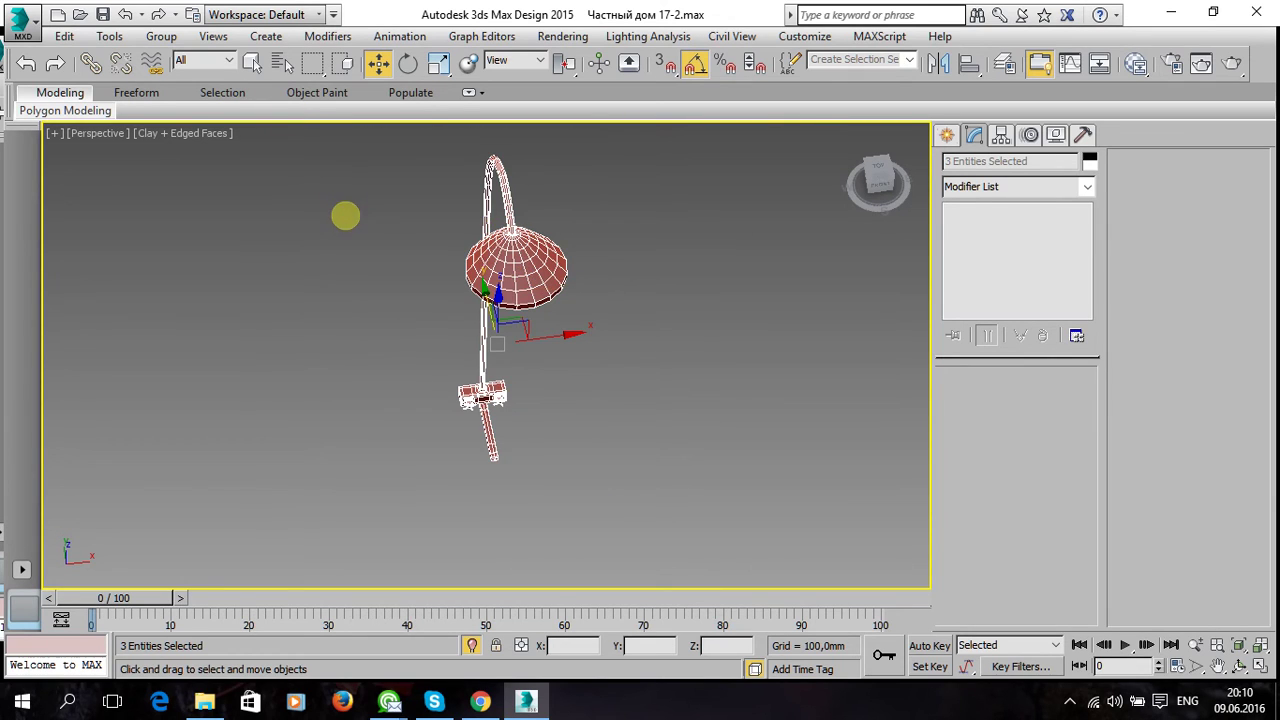
click(571, 403)
alt+middle_drag(571, 403, 519, 390)
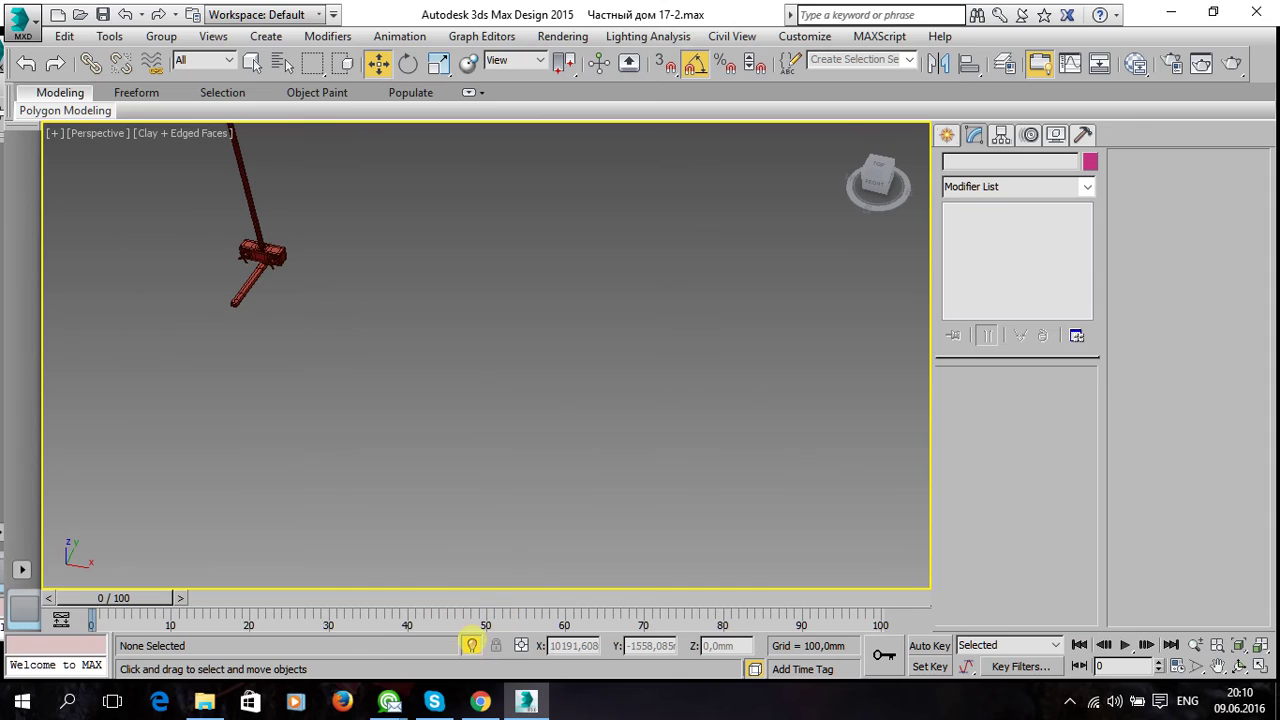
key(shift+z)
Orbit around the bathtub to check the shower head against the curtain and rod.
mouse_move(557, 486)
alt+middle_down()
mouse_move(563, 398)
mouse_move(614, 414)
mouse_move(734, 403)
mouse_move(715, 441)
mouse_move(751, 443)
mouse_move(611, 420)
mouse_move(644, 432)
mouse_move(626, 466)
mouse_move(631, 503)
mouse_move(450, 351)
mouse_move(446, 397)
mouse_move(429, 390)
alt+middle_up()
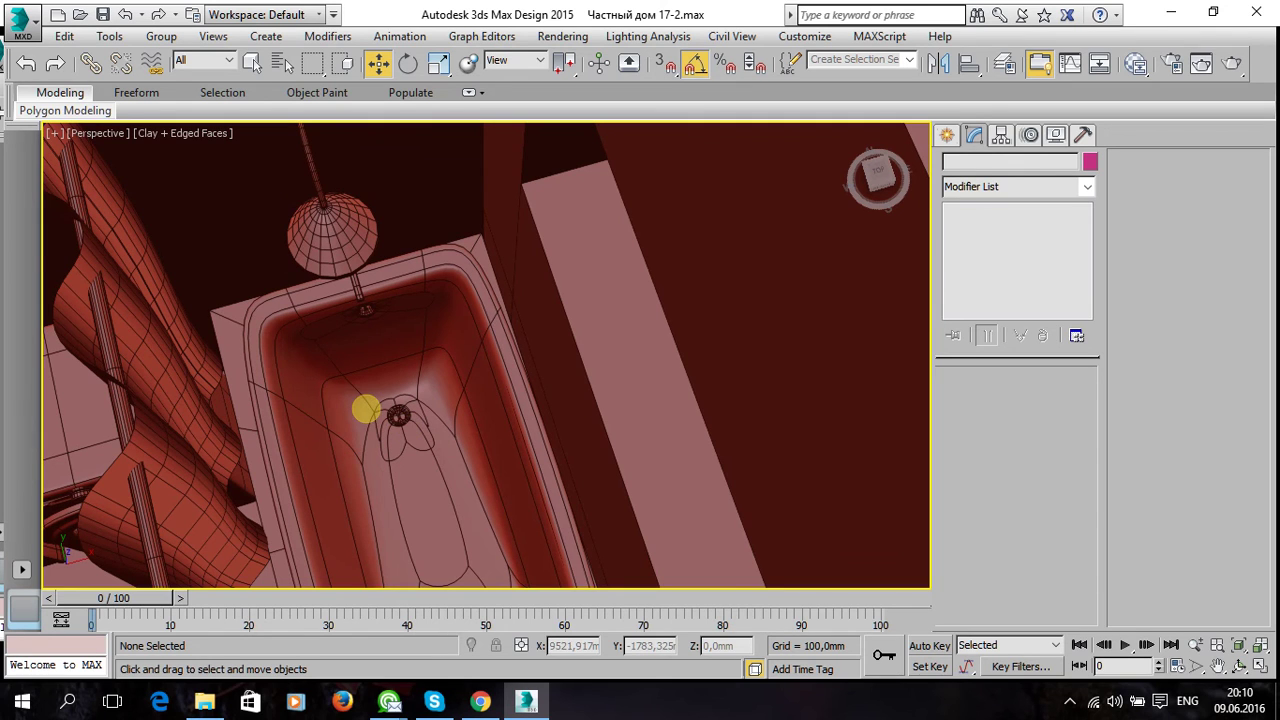
mouse_move(356, 413)
alt+middle_down()
mouse_move(434, 403)
mouse_move(480, 368)
alt+middle_up()
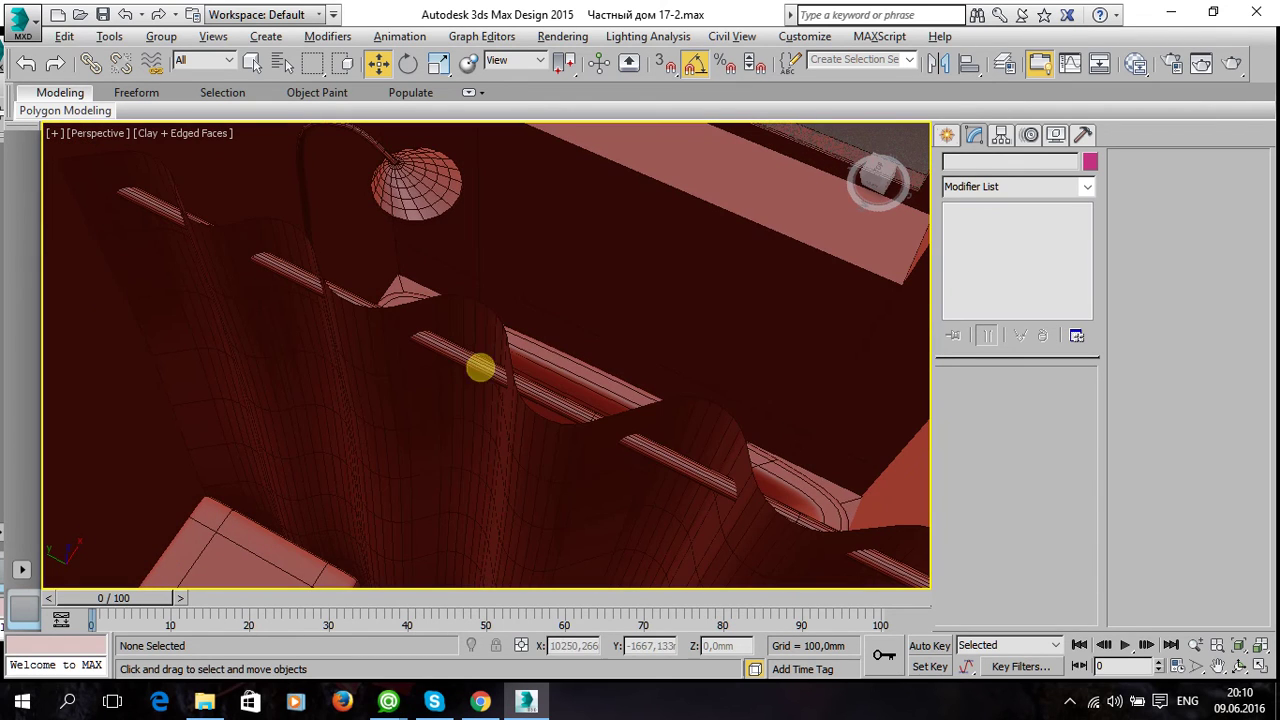
mouse_move(531, 243)
alt+middle_down()
mouse_move(534, 340)
mouse_move(548, 346)
alt+middle_up()
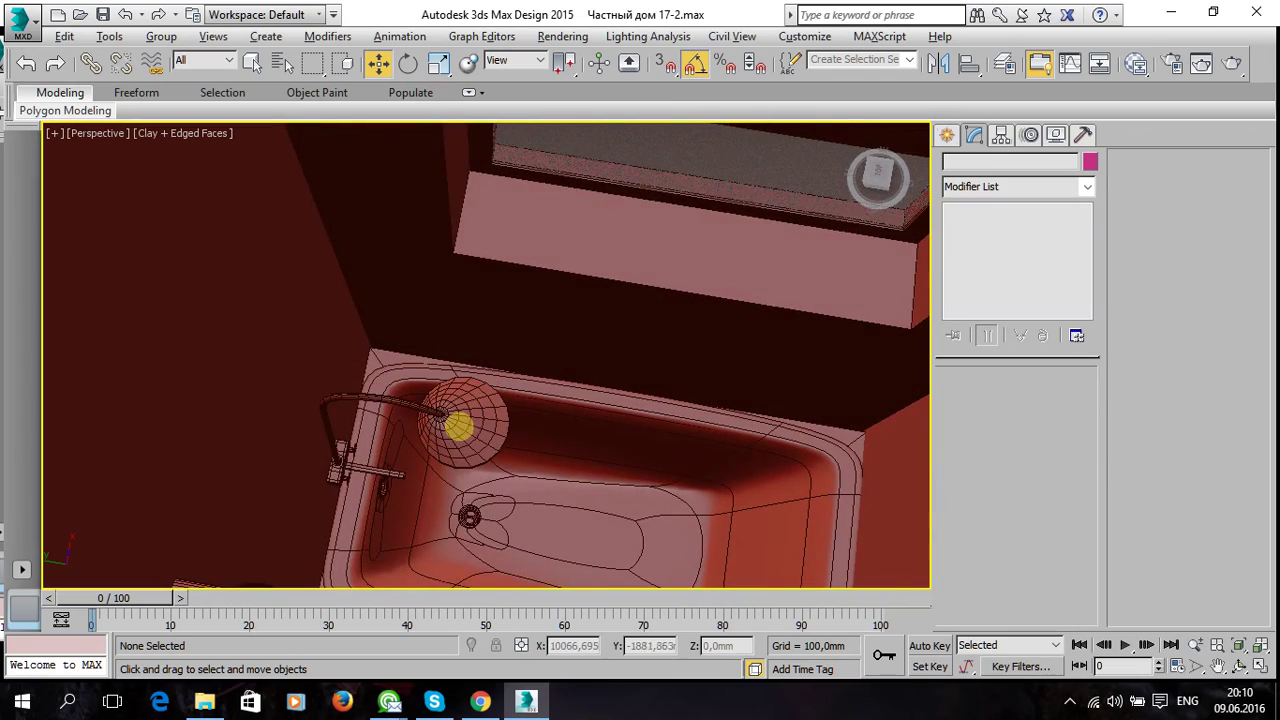
scroll(451, 426, up, 3)
scroll(451, 426, up, 3)
Inspect the shower head from a low side angle and from above the bathroom.
mouse_move(451, 426)
alt+middle_down()
mouse_move(389, 406)
mouse_move(360, 346)
mouse_move(220, 363)
mouse_move(209, 423)
mouse_move(134, 414)
mouse_move(394, 409)
mouse_move(350, 400)
mouse_move(511, 223)
alt+middle_up()
scroll(350, 400, down, 3)
scroll(352, 400, down, 2)
scroll(524, 219, down, 2)
scroll(523, 219, down, 2)
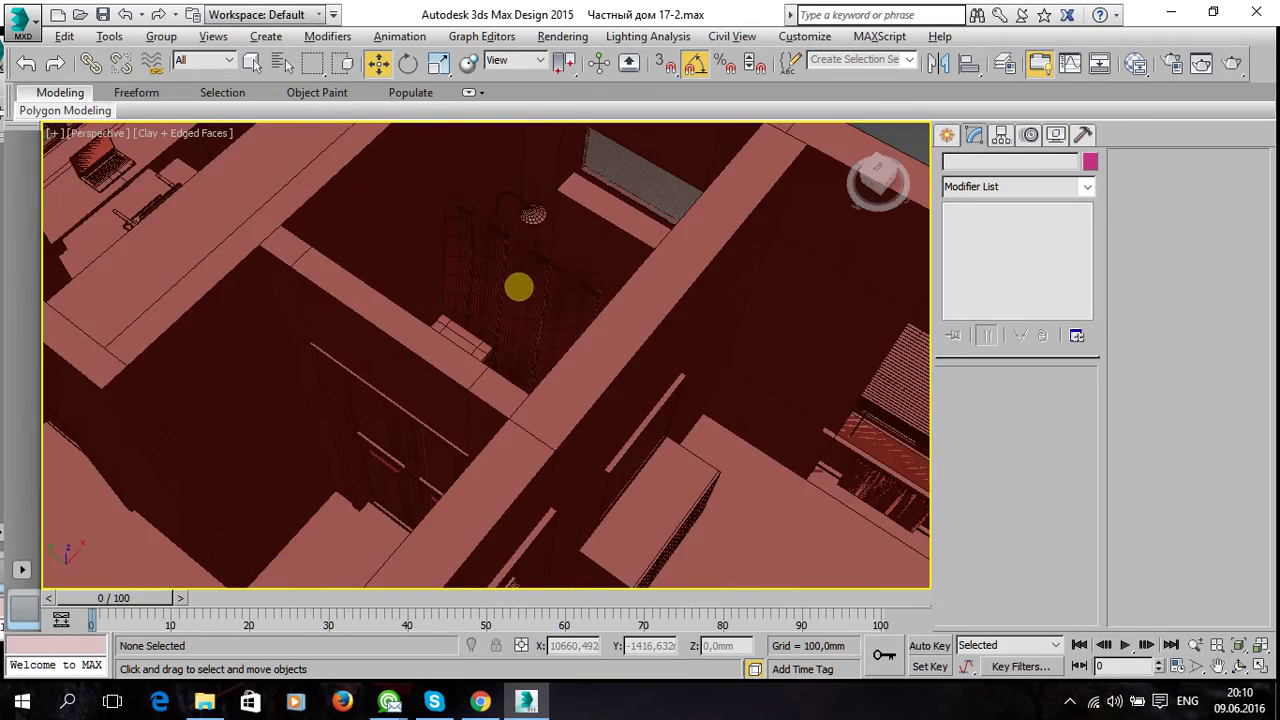
alt+middle_drag(517, 286, 448, 315)
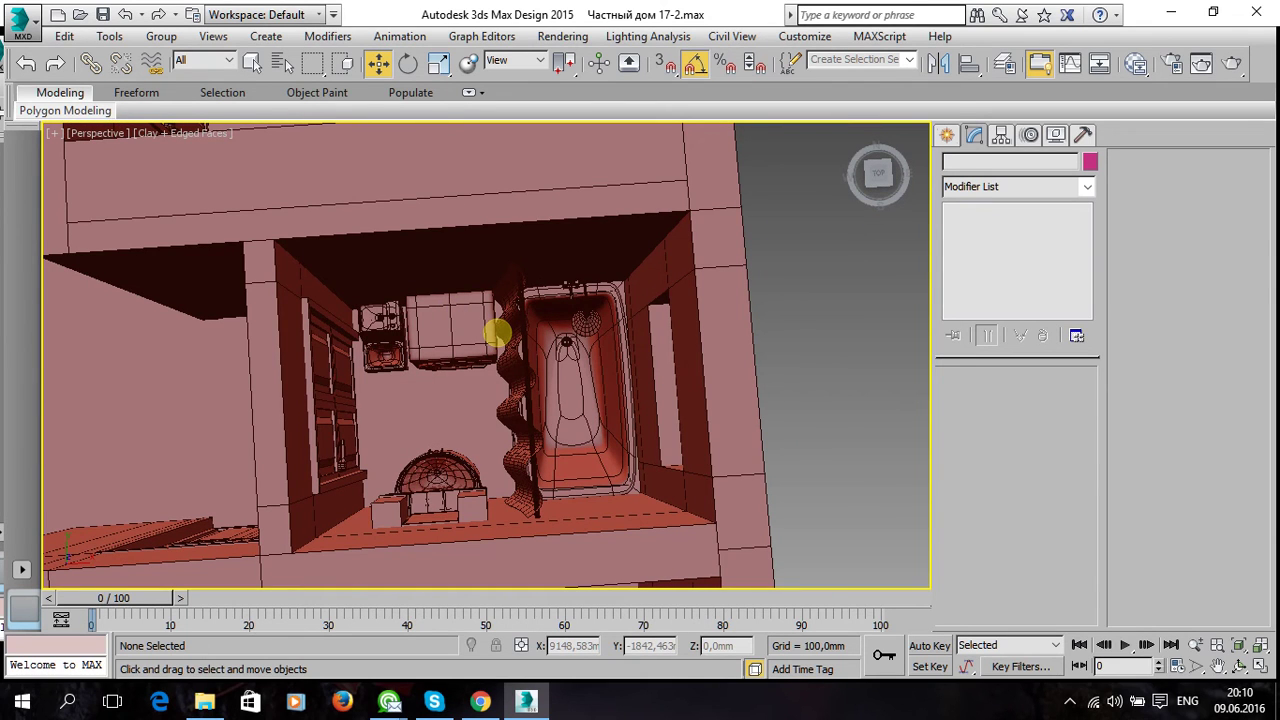
scroll(584, 302, up, 1)
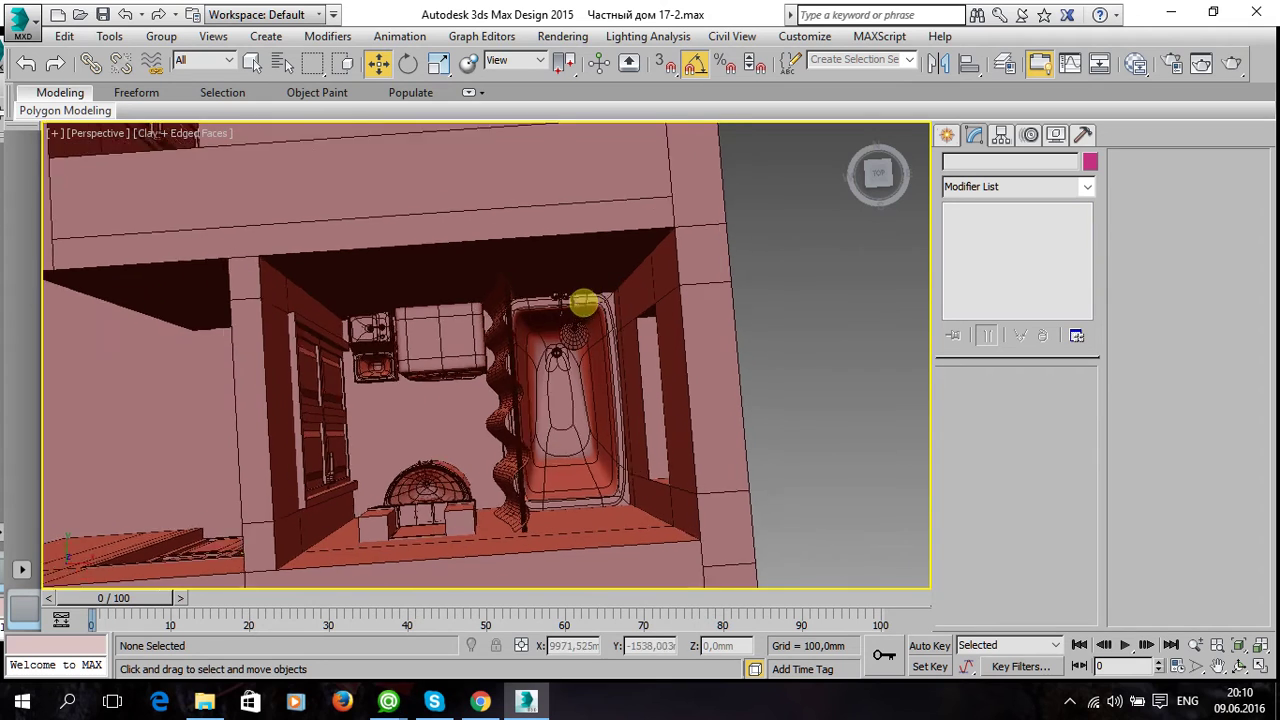
scroll(545, 288, up, 3)
scroll(534, 289, up, 2)
Isolate the wall mixer Box491 and view it from the back.
click(572, 240)
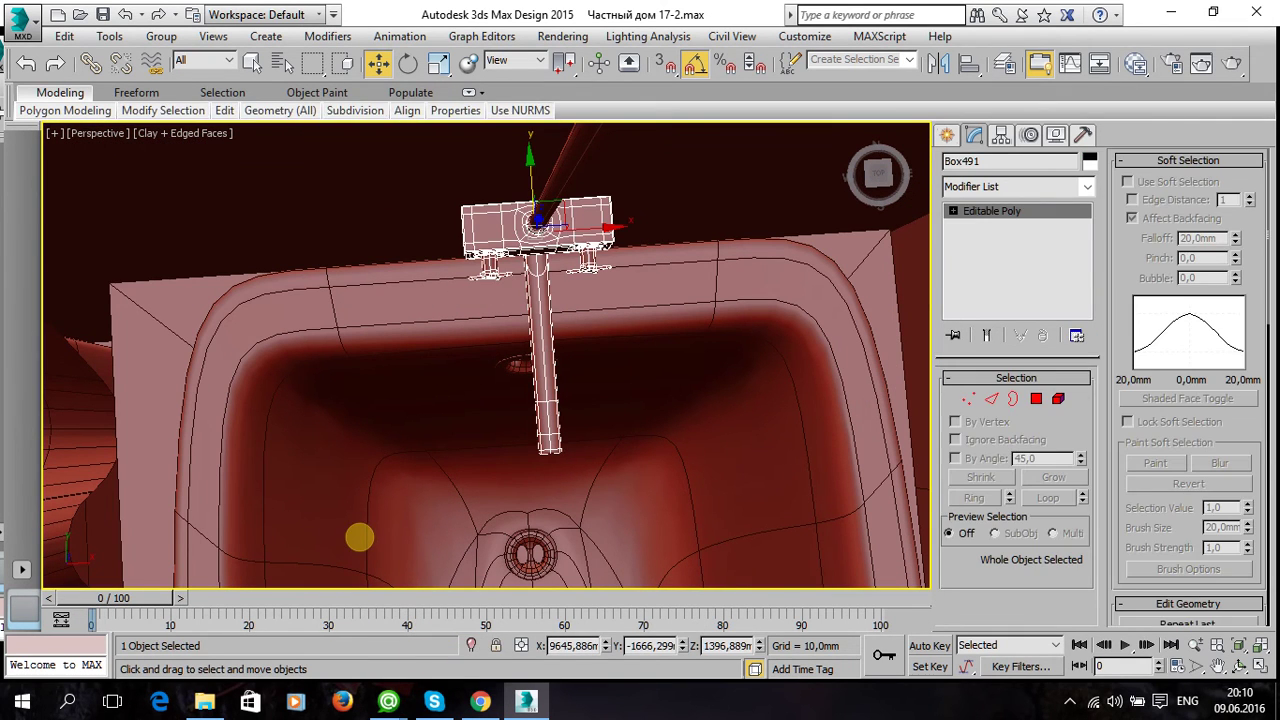
key(alt+q)
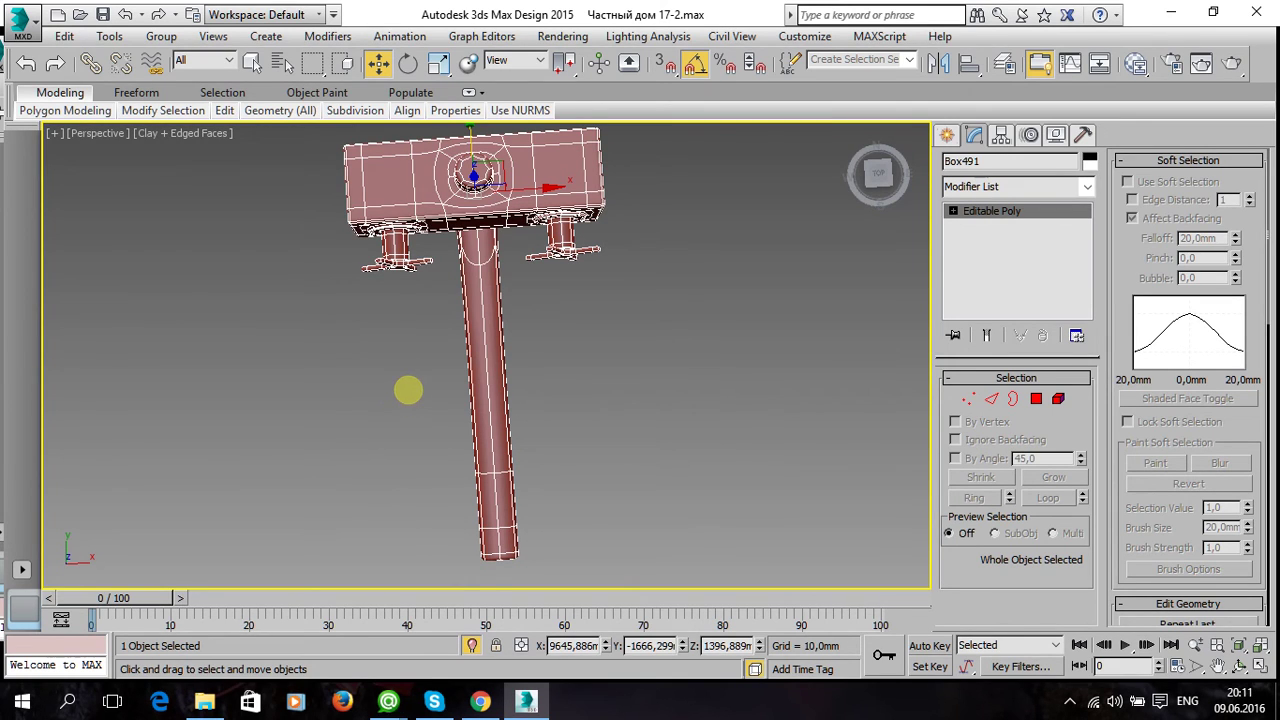
mouse_move(443, 391)
alt+middle_down()
mouse_move(676, 322)
mouse_move(737, 269)
alt+middle_up()
click(722, 347)
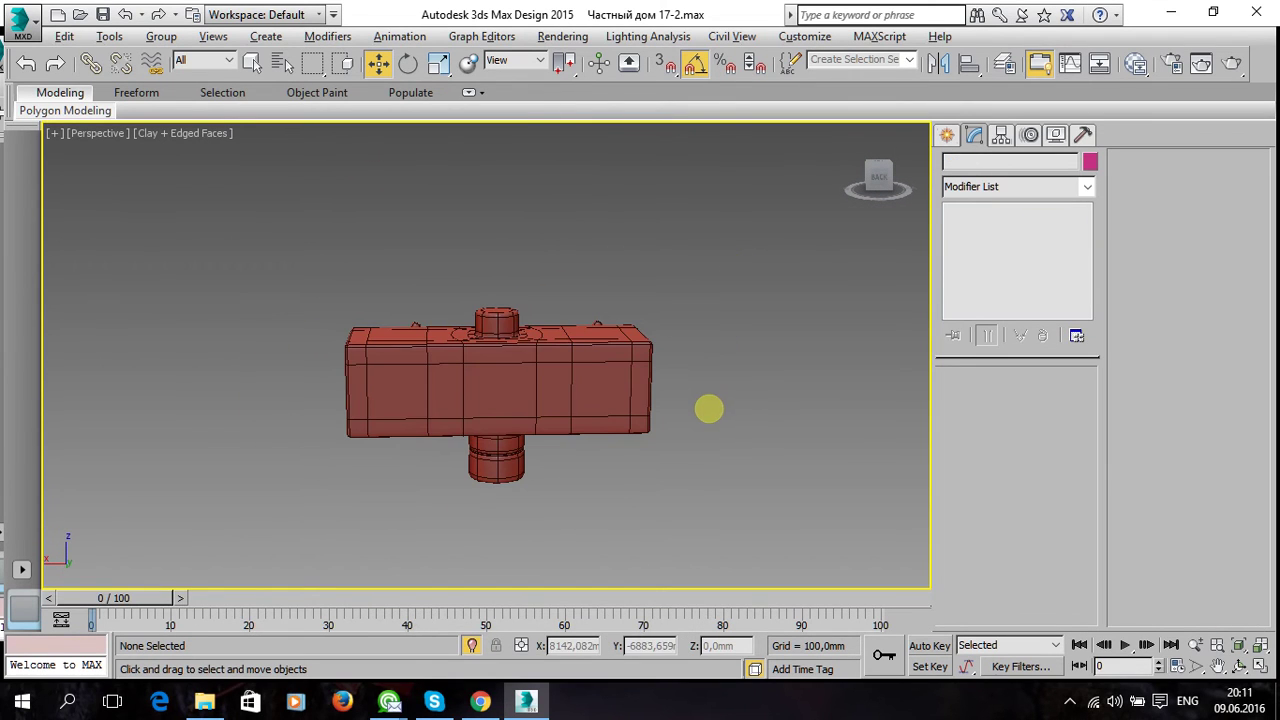
alt+middle_drag(709, 408, 691, 397)
Draw a cylinder disc of about 29 mm radius over the mixer body's right end in the Front view.
click(946, 135)
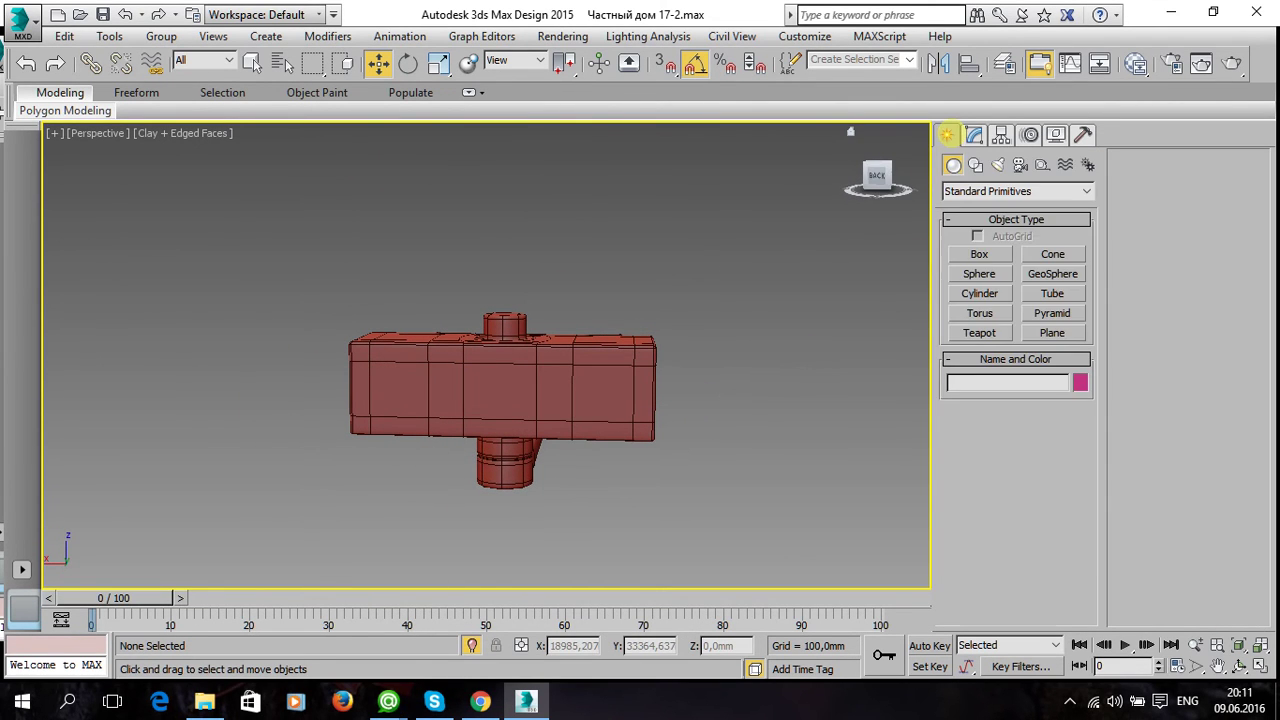
click(979, 293)
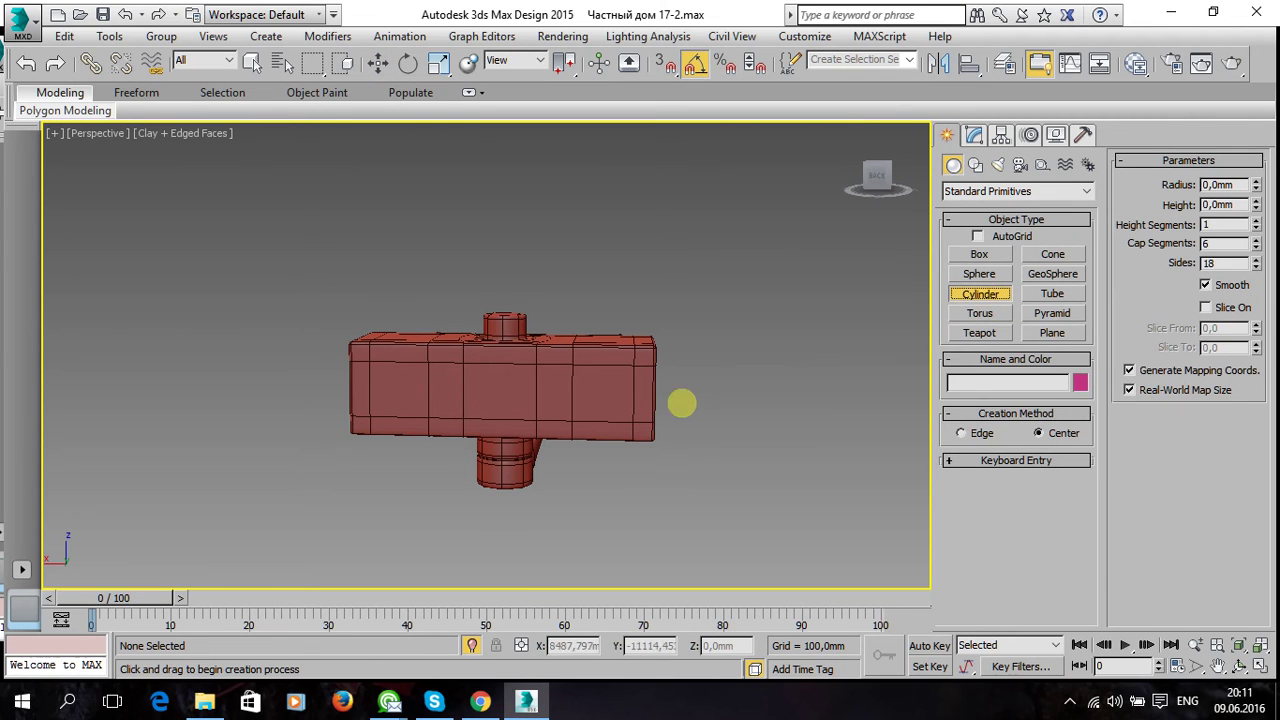
key(alt+w)
click(315, 497)
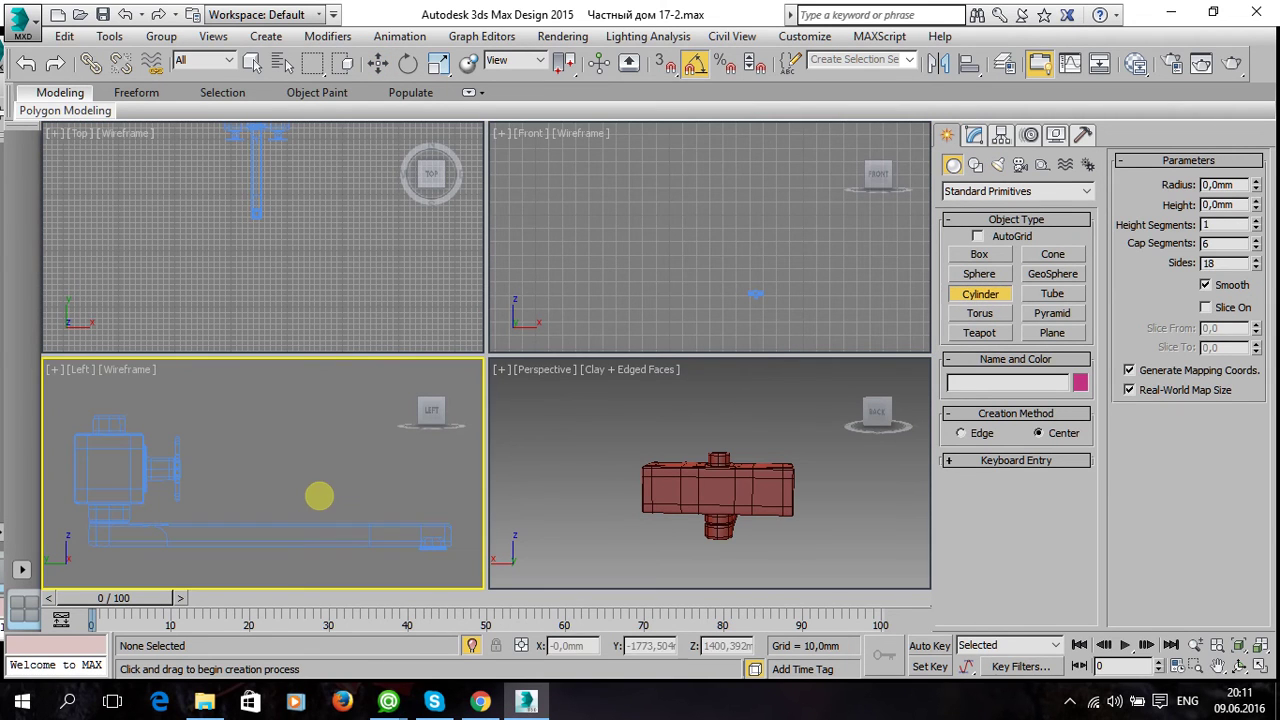
click(775, 253)
click(357, 268)
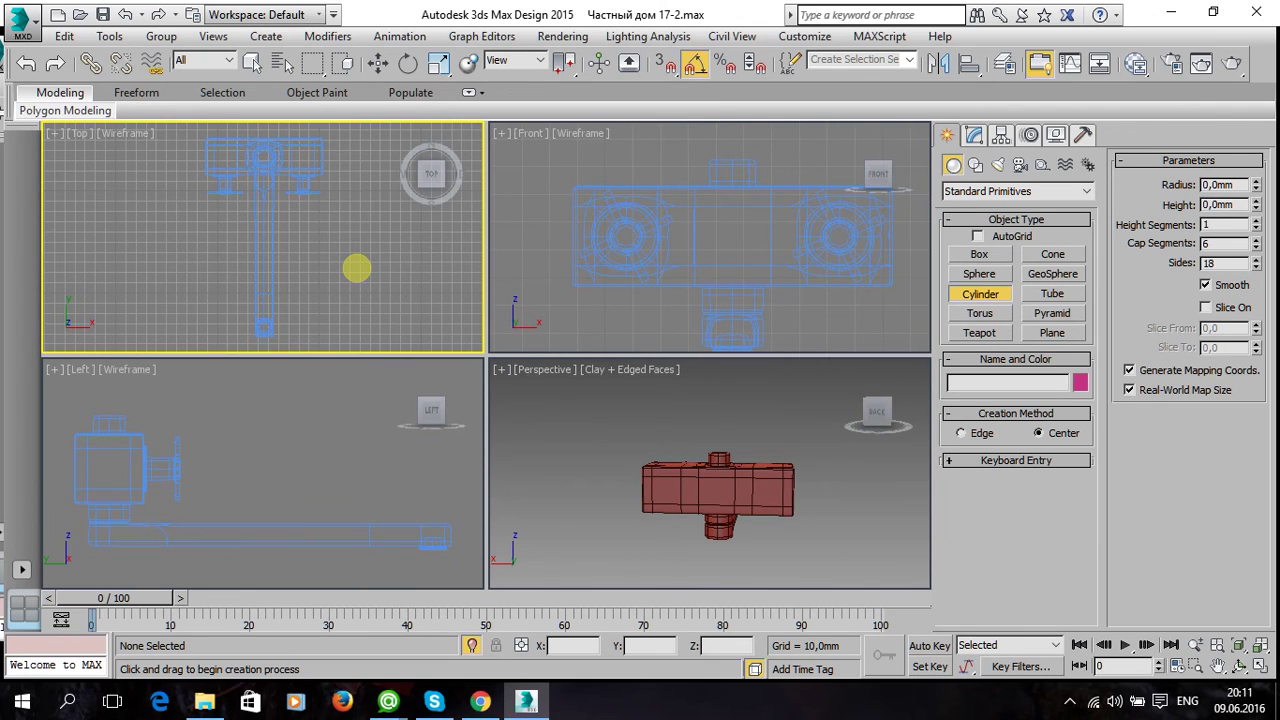
click(746, 295)
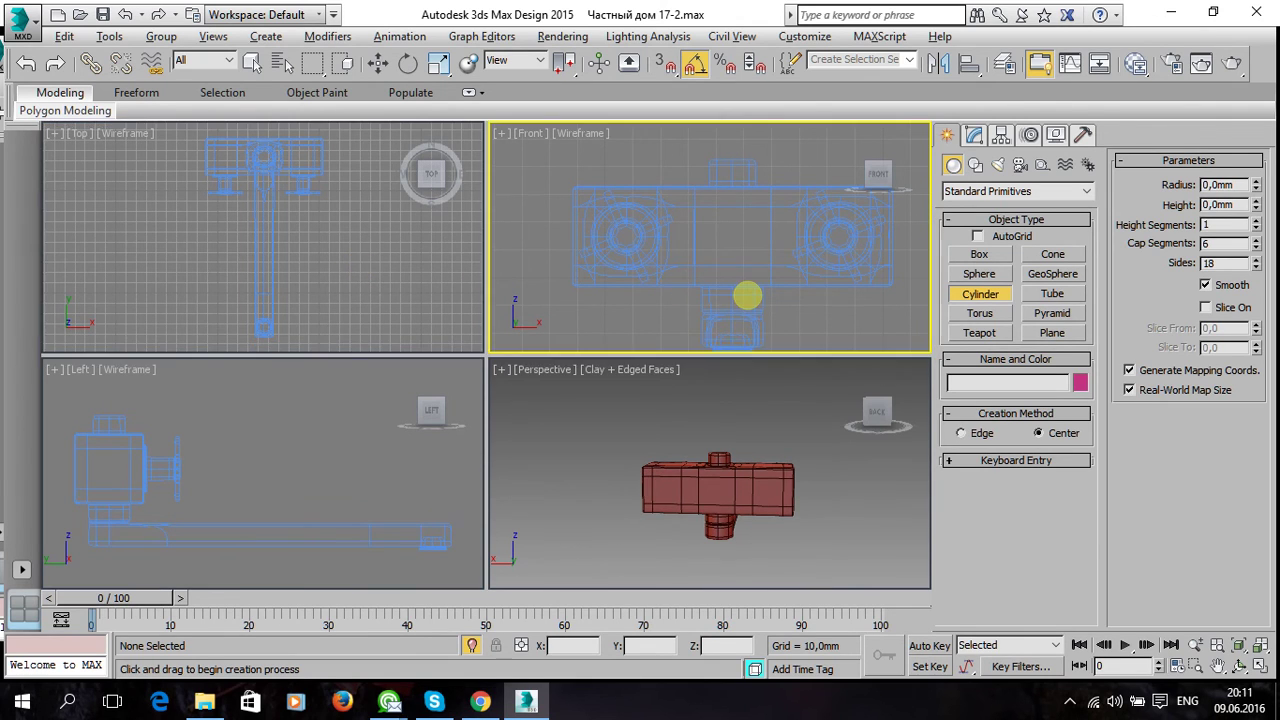
key(alt+w)
mouse_move(745, 351)
mouse_down()
mouse_move(781, 260)
mouse_move(780, 194)
mouse_up()
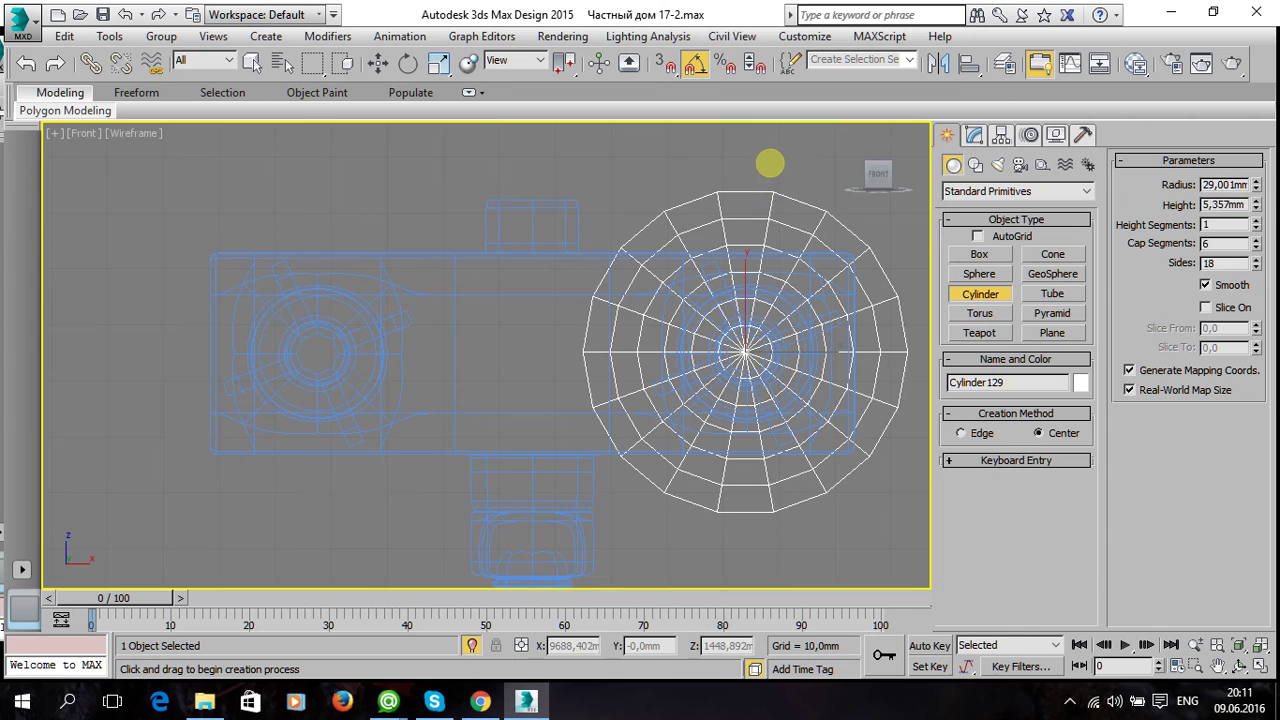
Move the disc along Y to sit just off the end of the mixer body.
key(alt+w)
click(694, 523)
key(alt+w)
key(z)
mouse_move(650, 437)
alt+middle_down()
mouse_move(594, 540)
mouse_move(576, 470)
alt+middle_up()
scroll(600, 537, down, 5)
scroll(609, 531, down, 3)
scroll(576, 470, down, 3)
key(w)
middle_drag(672, 480, 450, 492)
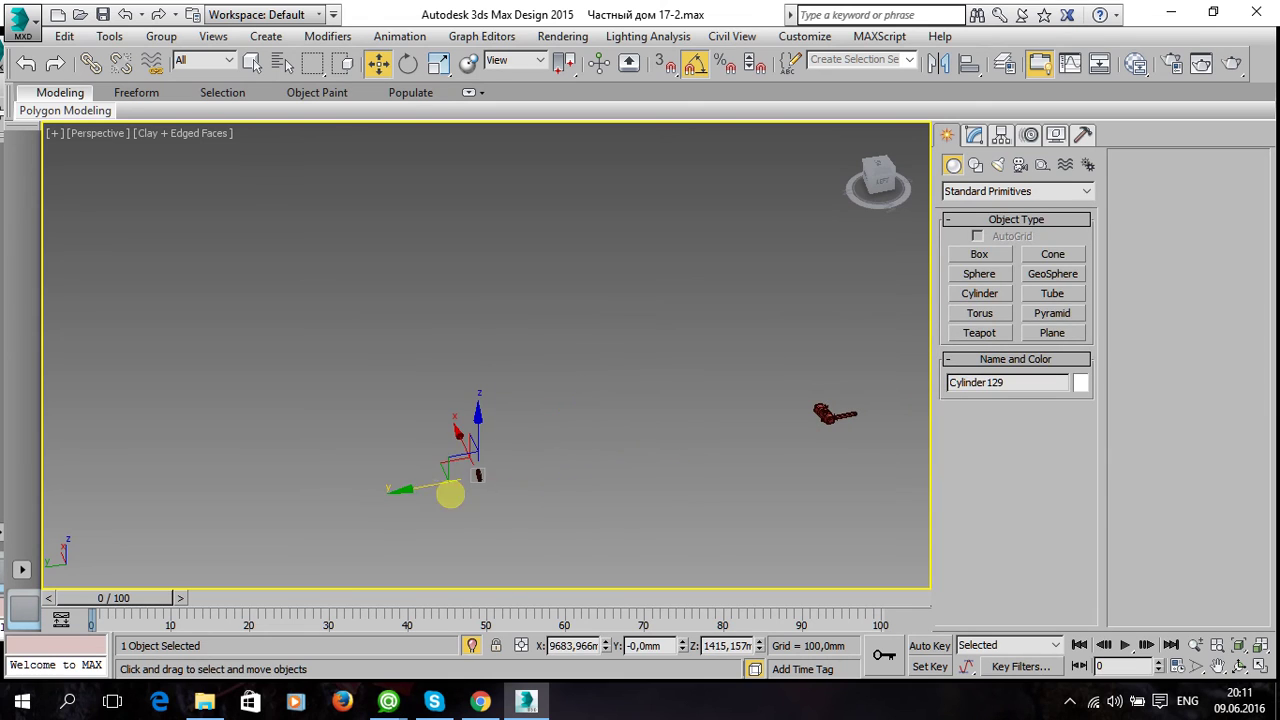
drag(478, 475, 813, 410)
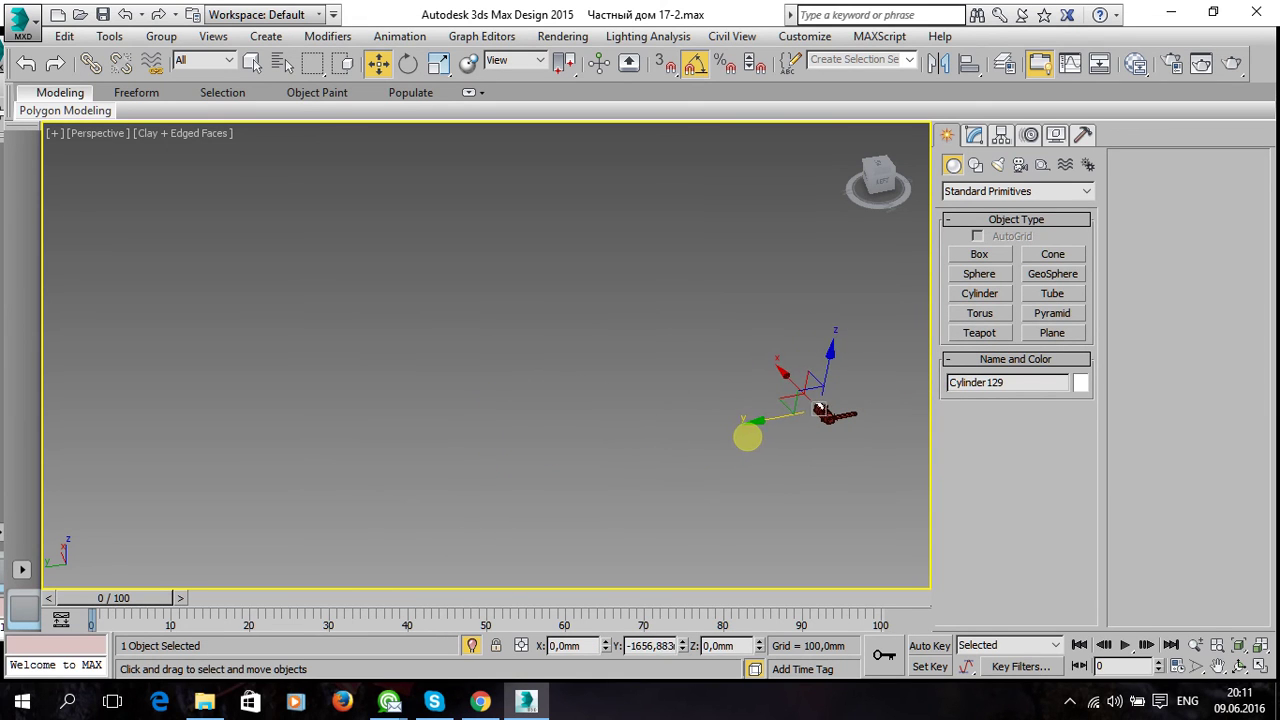
key(z)
alt+middle_drag(611, 443, 804, 406)
Reduce the disc's Cap Segments to 1.
click(974, 135)
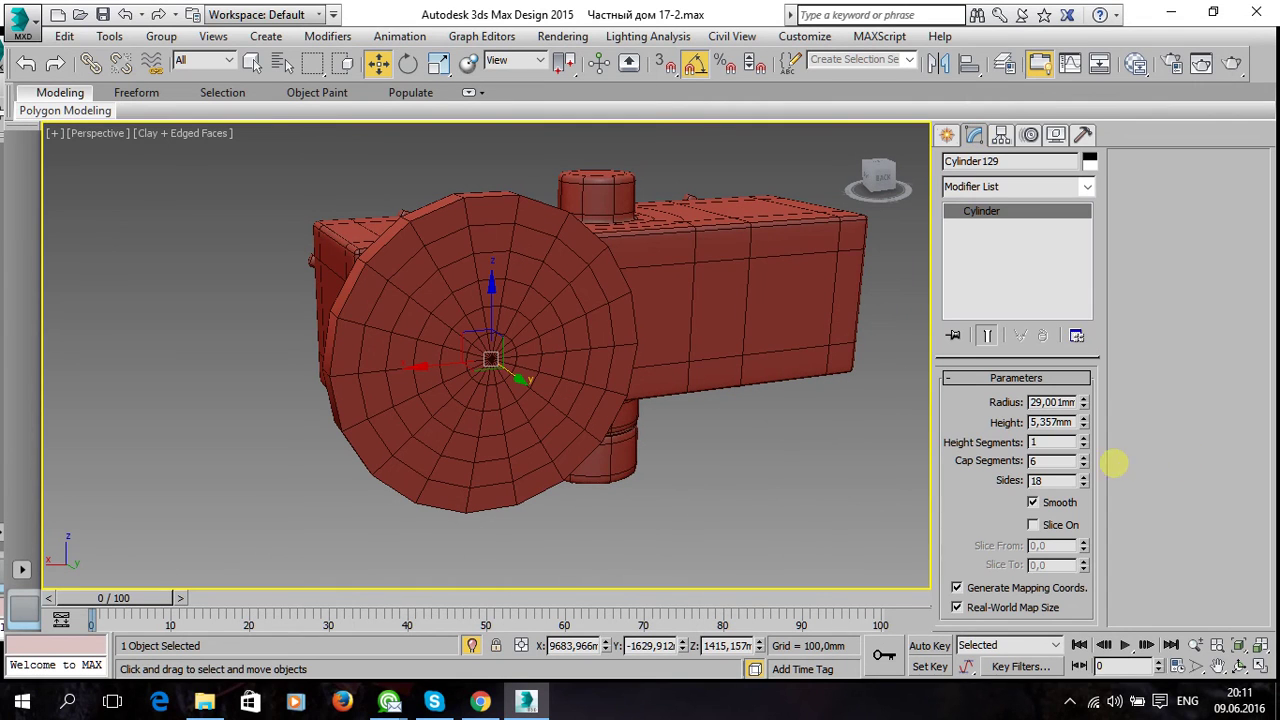
click(1083, 463)
click(1083, 463)
click(1083, 463)
click(1083, 463)
click(1083, 463)
mouse_move(823, 446)
alt+middle_down()
mouse_move(606, 400)
mouse_move(680, 394)
mouse_move(646, 417)
mouse_move(694, 409)
mouse_move(640, 434)
mouse_move(665, 427)
alt+middle_up()
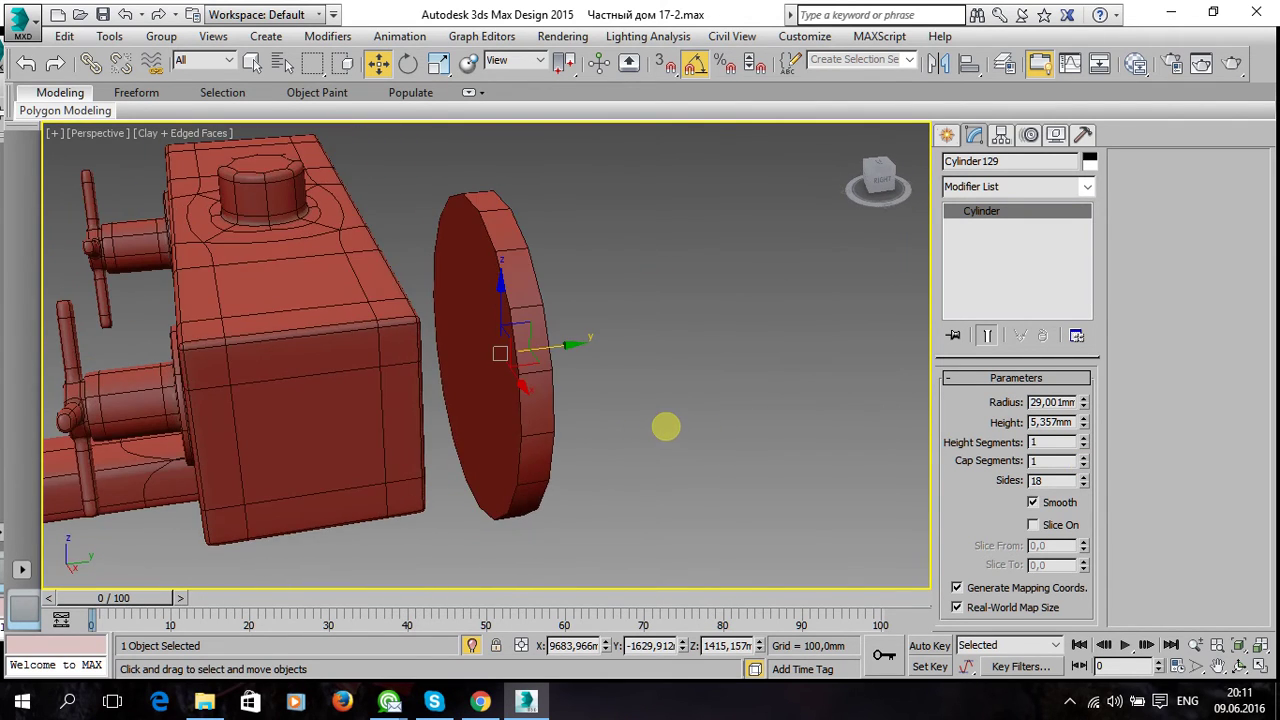
right_click(463, 376)
mouse_move(498, 560)
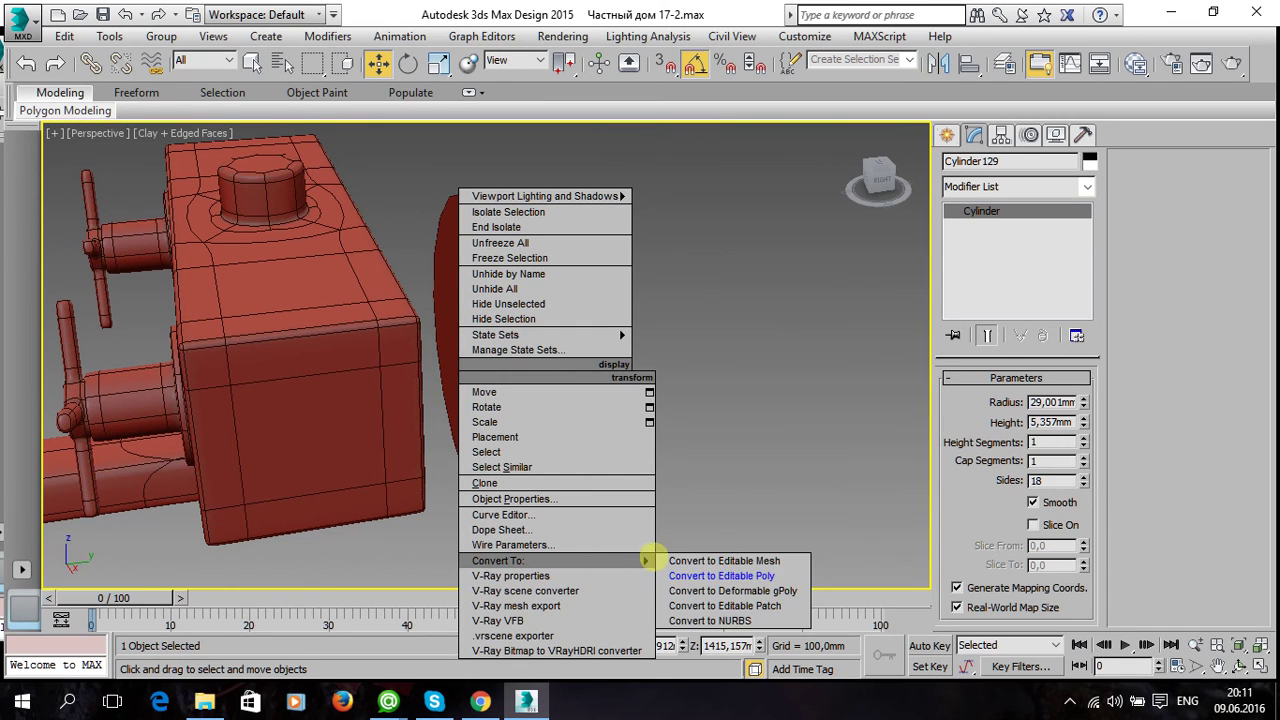
Convert Cylinder129 to Editable Poly and delete its outer face.
click(700, 576)
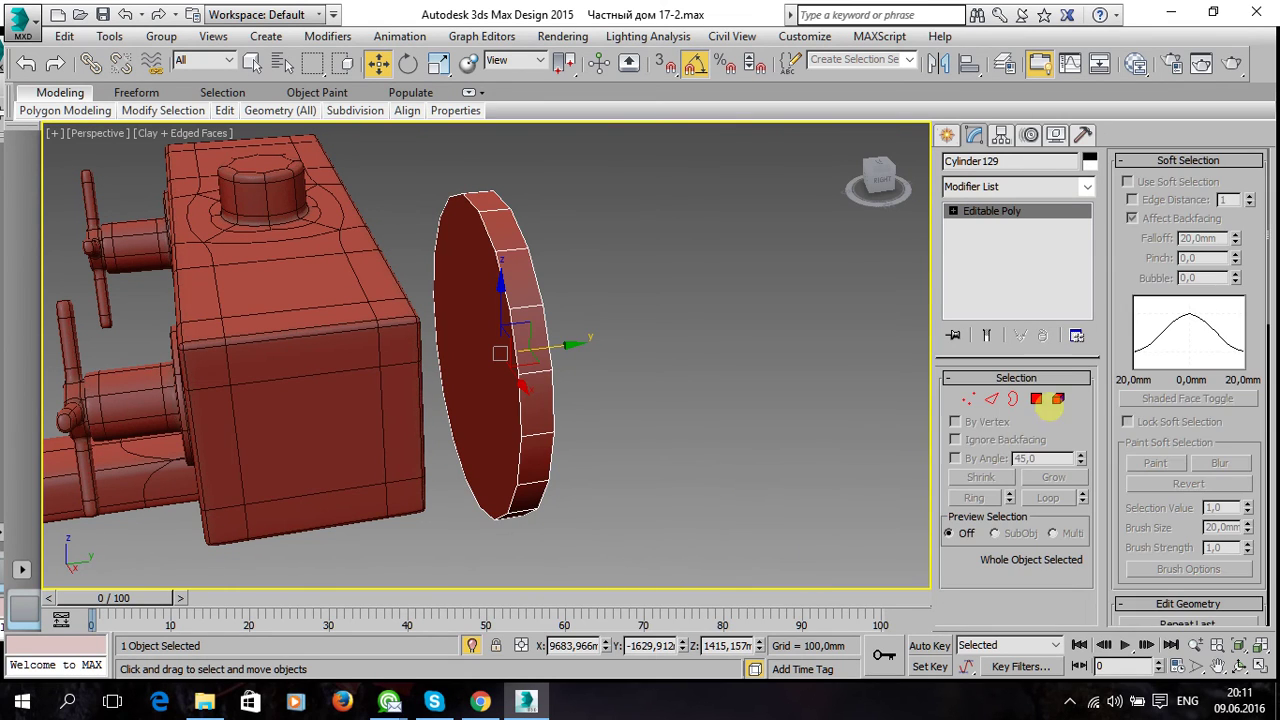
click(1036, 398)
click(478, 375)
mouse_move(514, 400)
alt+middle_down()
mouse_move(553, 441)
mouse_move(520, 443)
alt+middle_up()
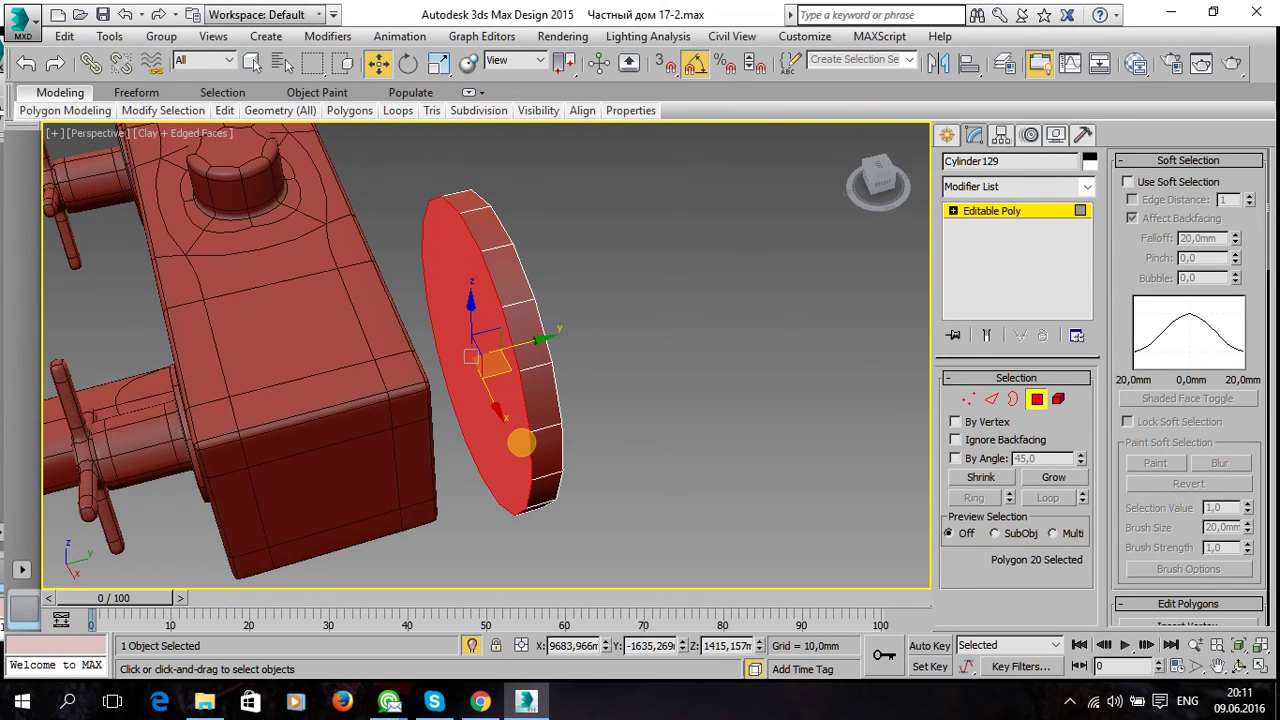
key(Delete)
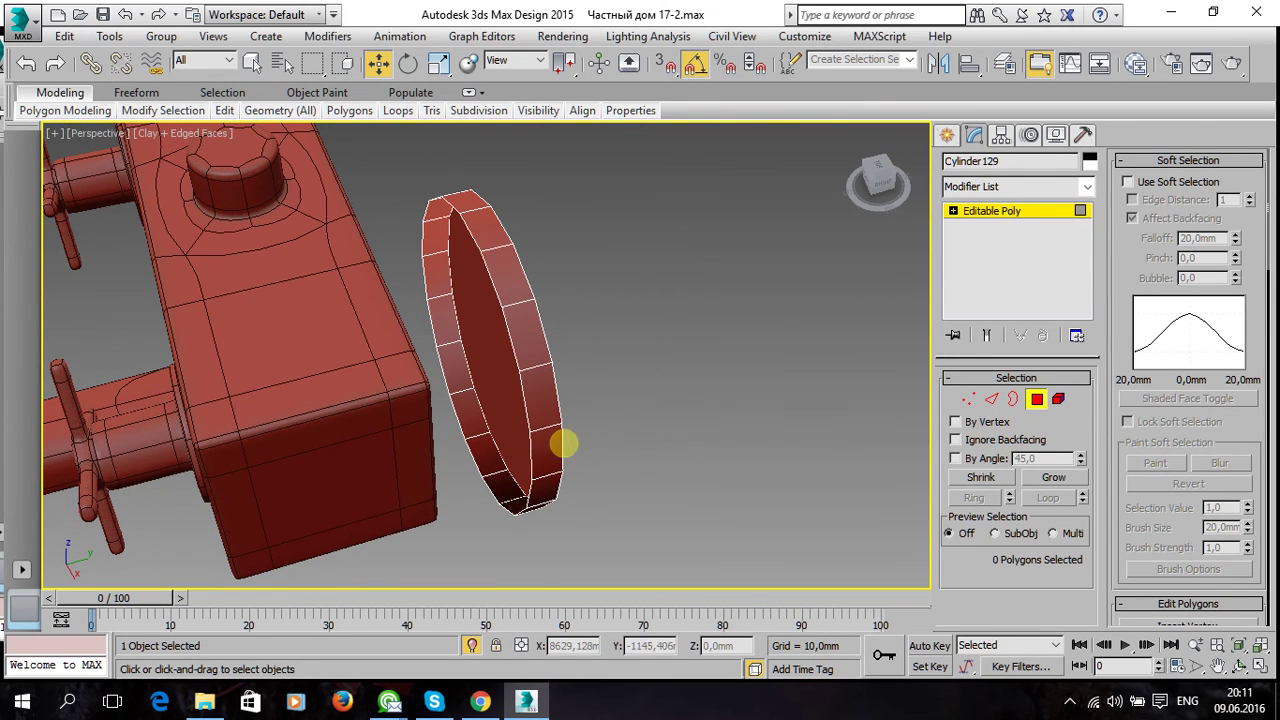
Select the disc's rim edge loop and scale it down to about 86%.
click(991, 399)
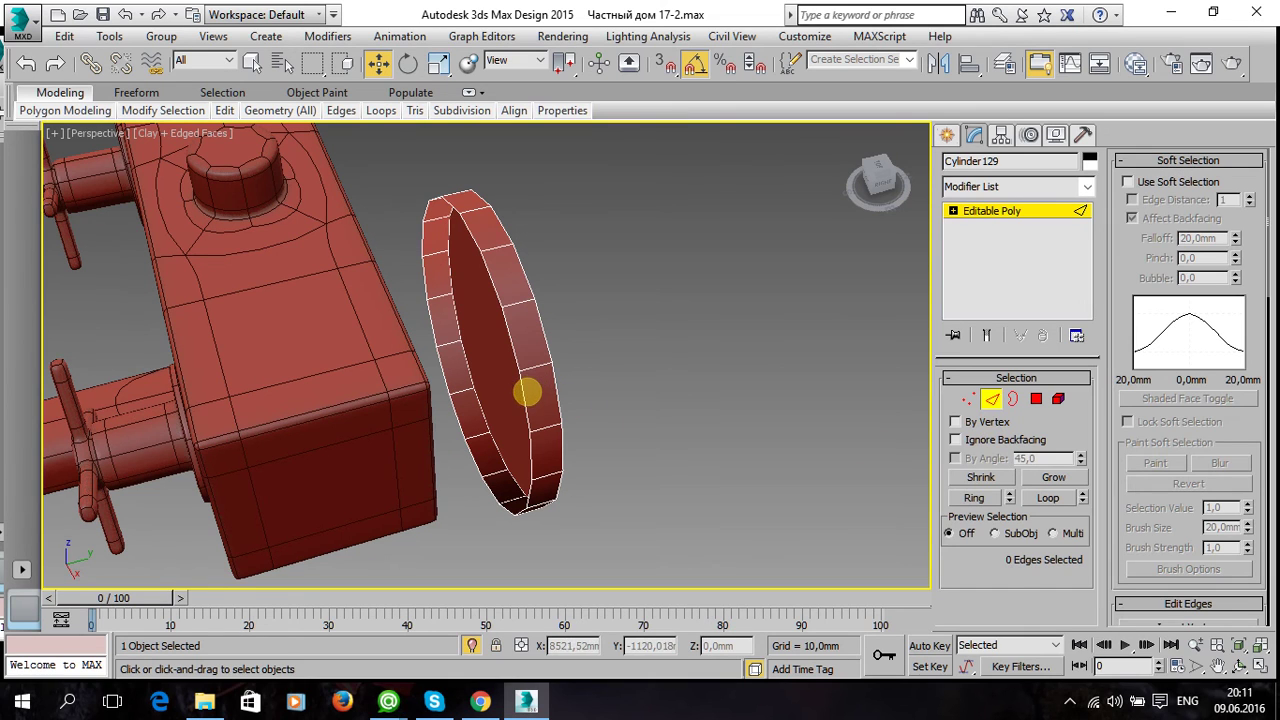
click(527, 392)
click(1047, 497)
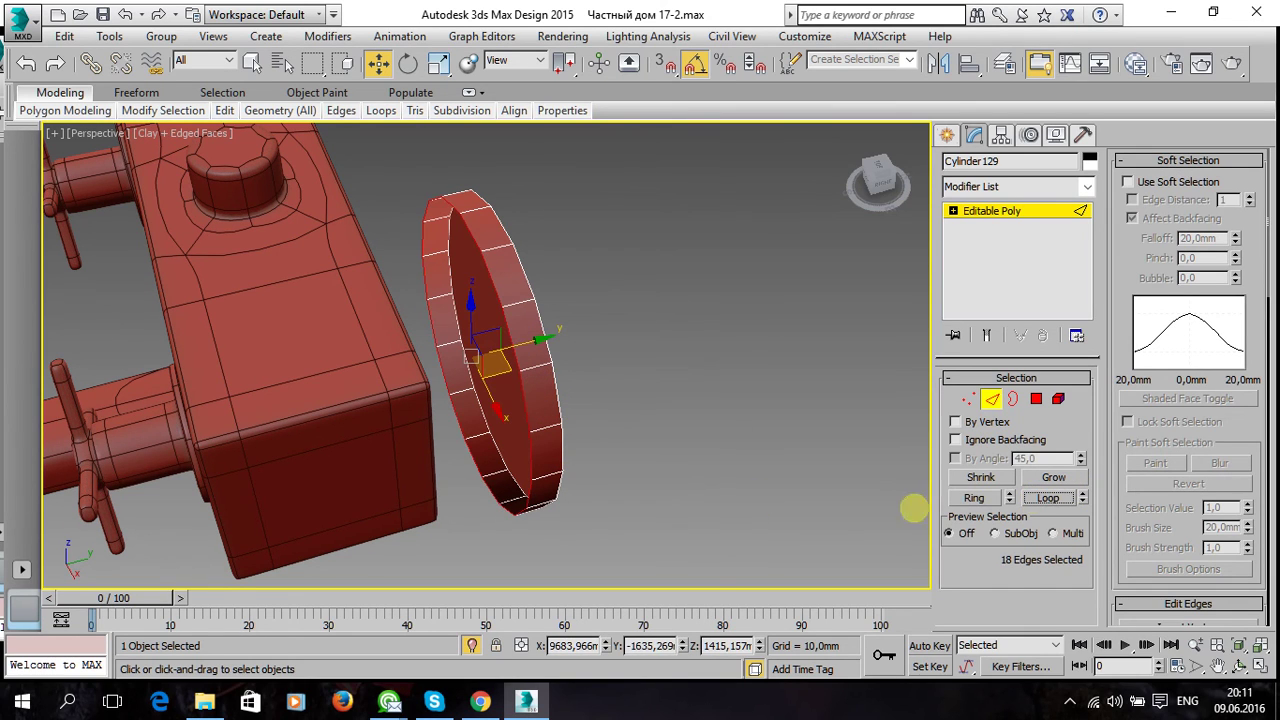
alt+middle_drag(570, 437, 600, 442)
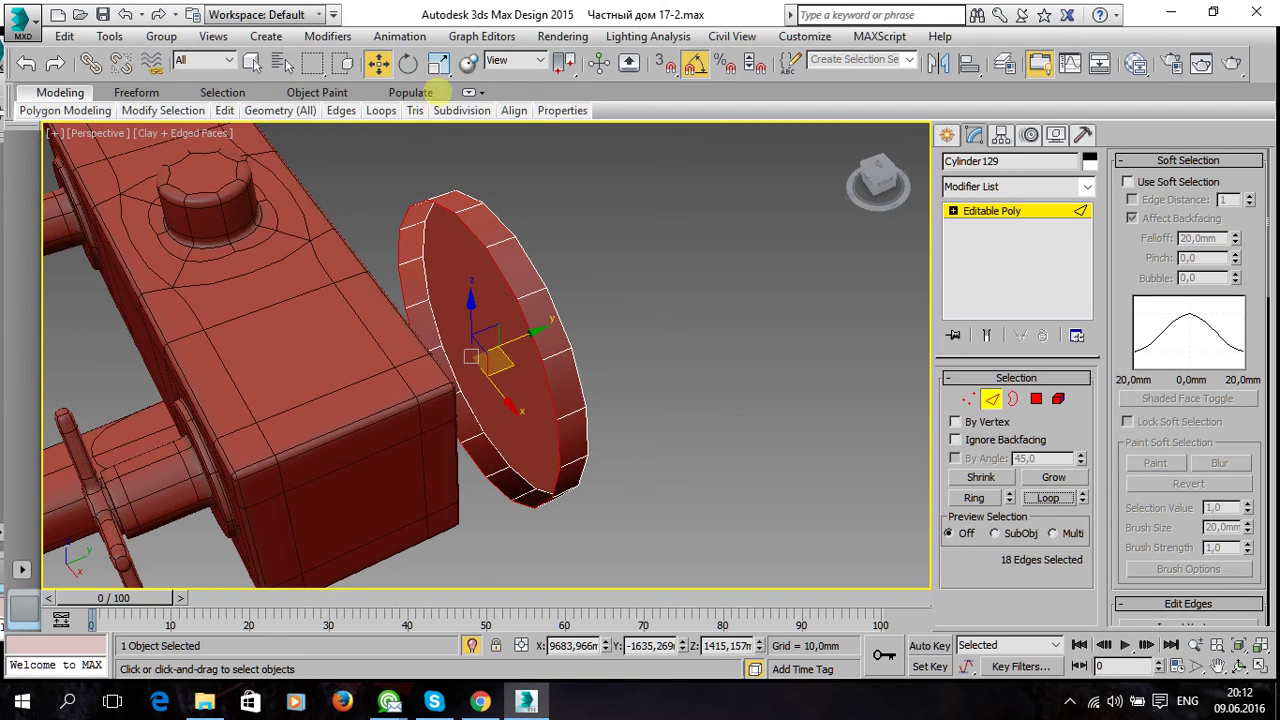
click(438, 63)
drag(462, 358, 470, 387)
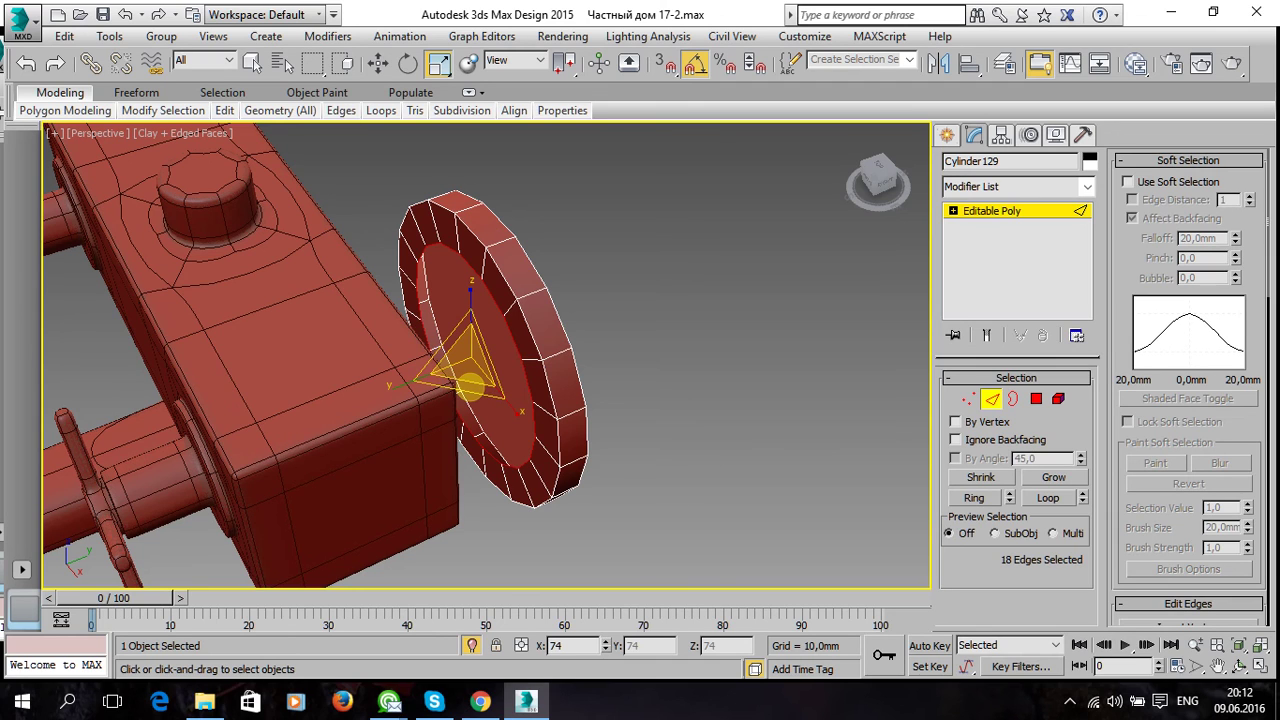
Move the edge loop about 4.7 mm along Y and orbit to check the dish shape.
key(w)
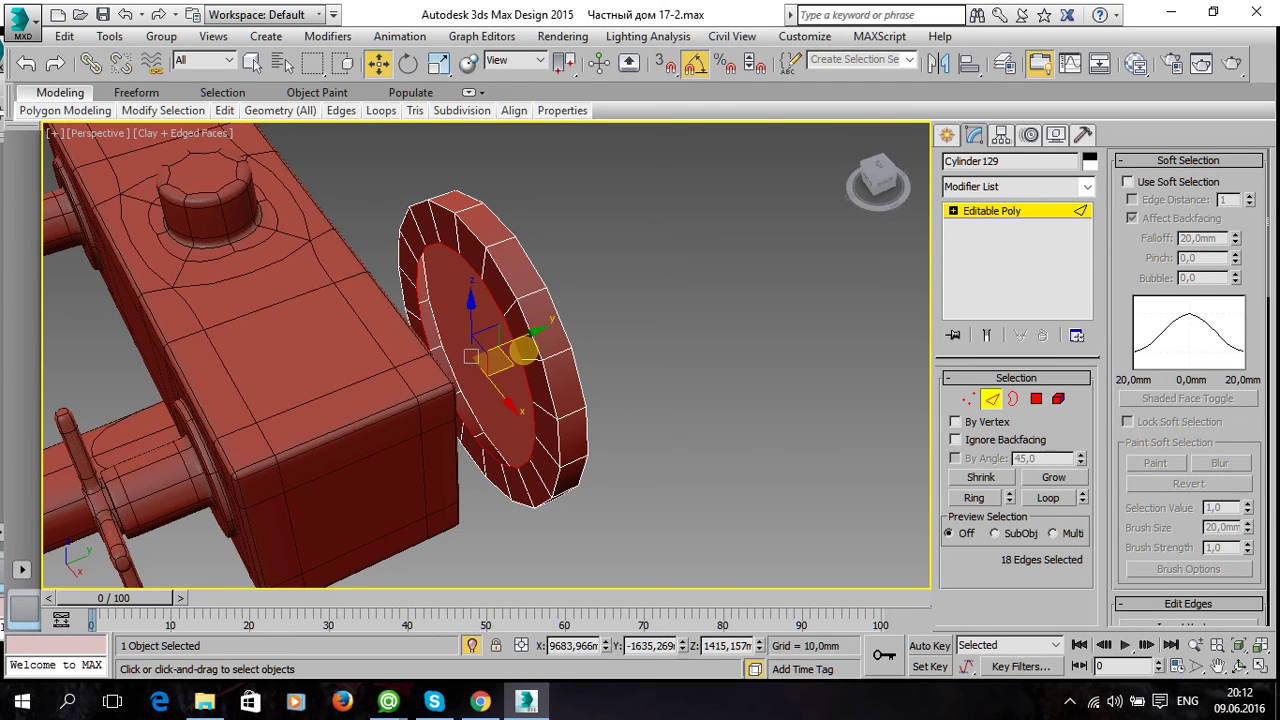
drag(528, 340, 503, 347)
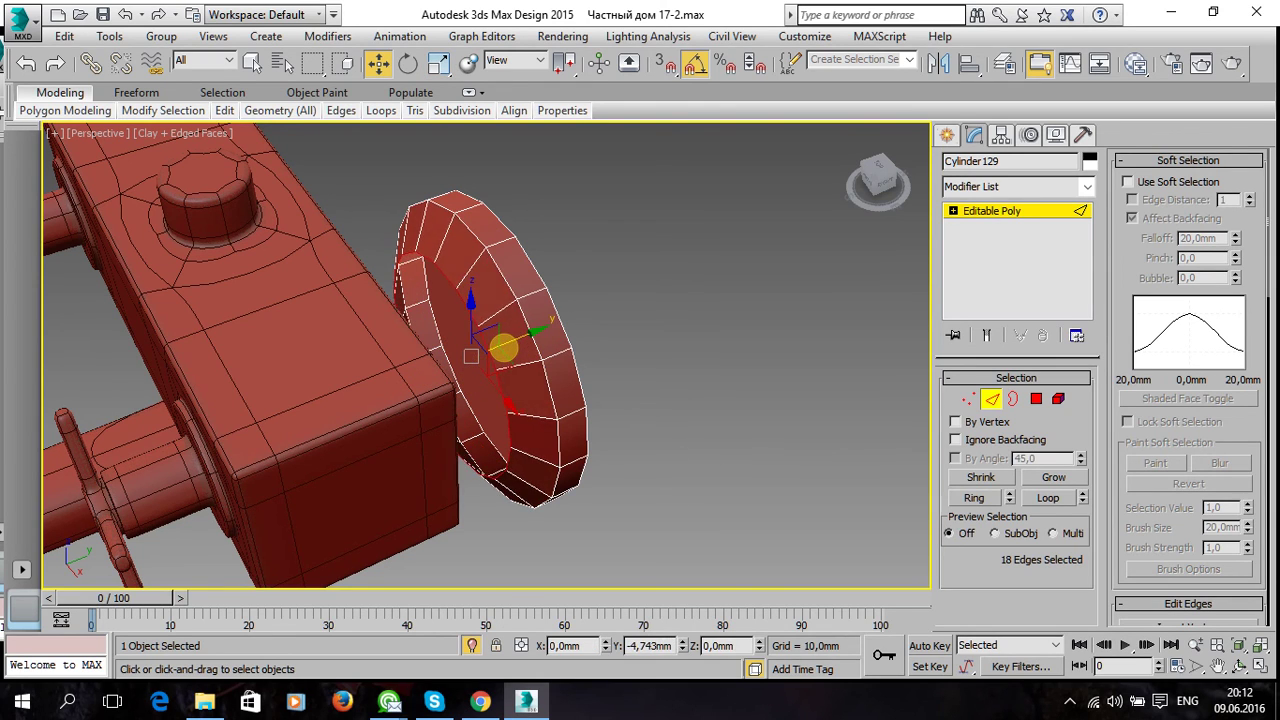
mouse_move(503, 347)
alt+middle_down()
mouse_move(543, 357)
mouse_move(531, 337)
mouse_move(509, 337)
mouse_move(443, 122)
alt+middle_up()
click(438, 63)
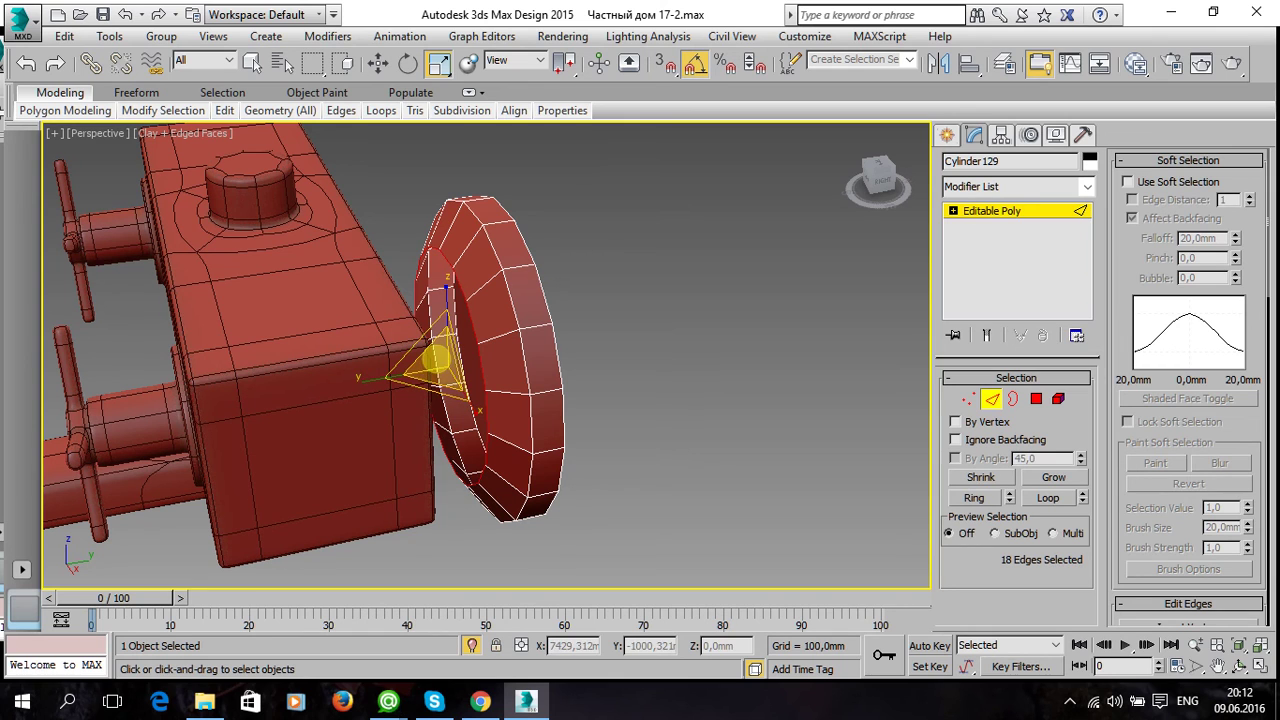
alt+middle_drag(480, 350, 540, 410)
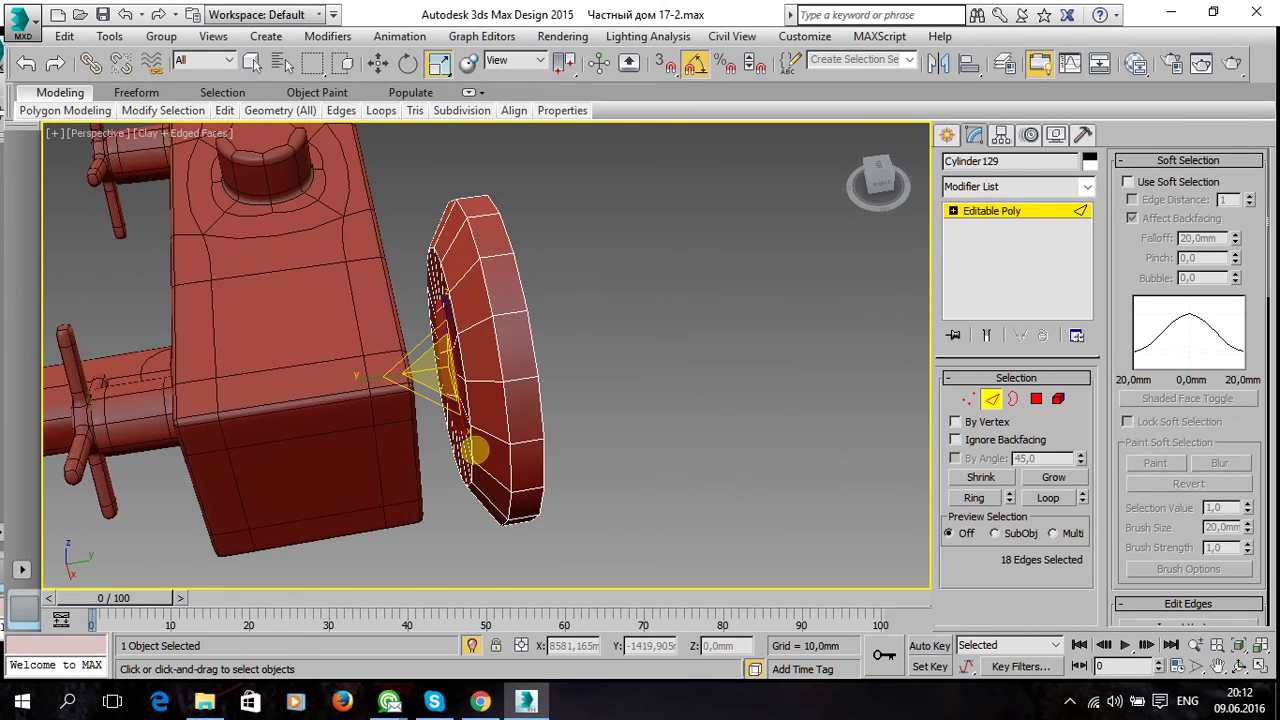
key(w)
mouse_move(512, 356)
alt+middle_down()
mouse_move(449, 371)
mouse_move(480, 389)
mouse_move(598, 383)
mouse_move(657, 346)
mouse_move(394, 323)
mouse_move(364, 356)
mouse_move(480, 363)
alt+middle_up()
Frame the mixer model and select the end-cap disc Cylinder129.
click(544, 468)
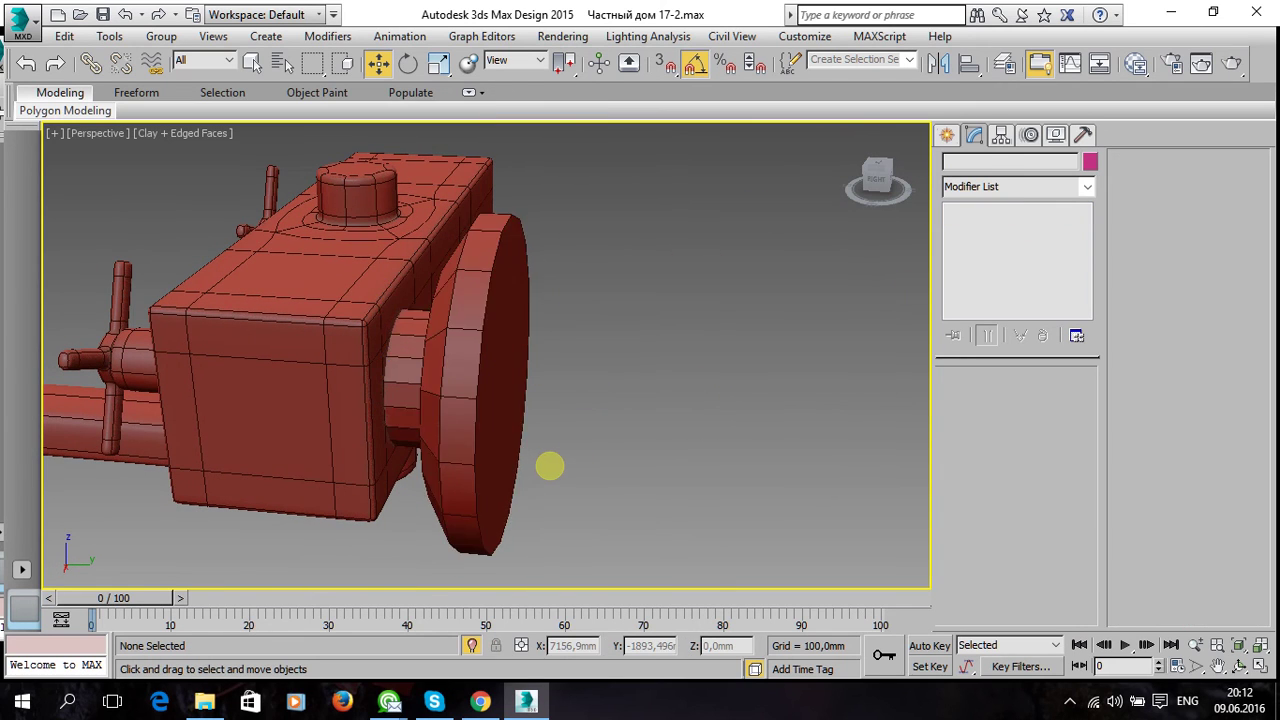
scroll(555, 465, down, 8)
middle_drag(557, 463, 563, 463)
click(815, 446)
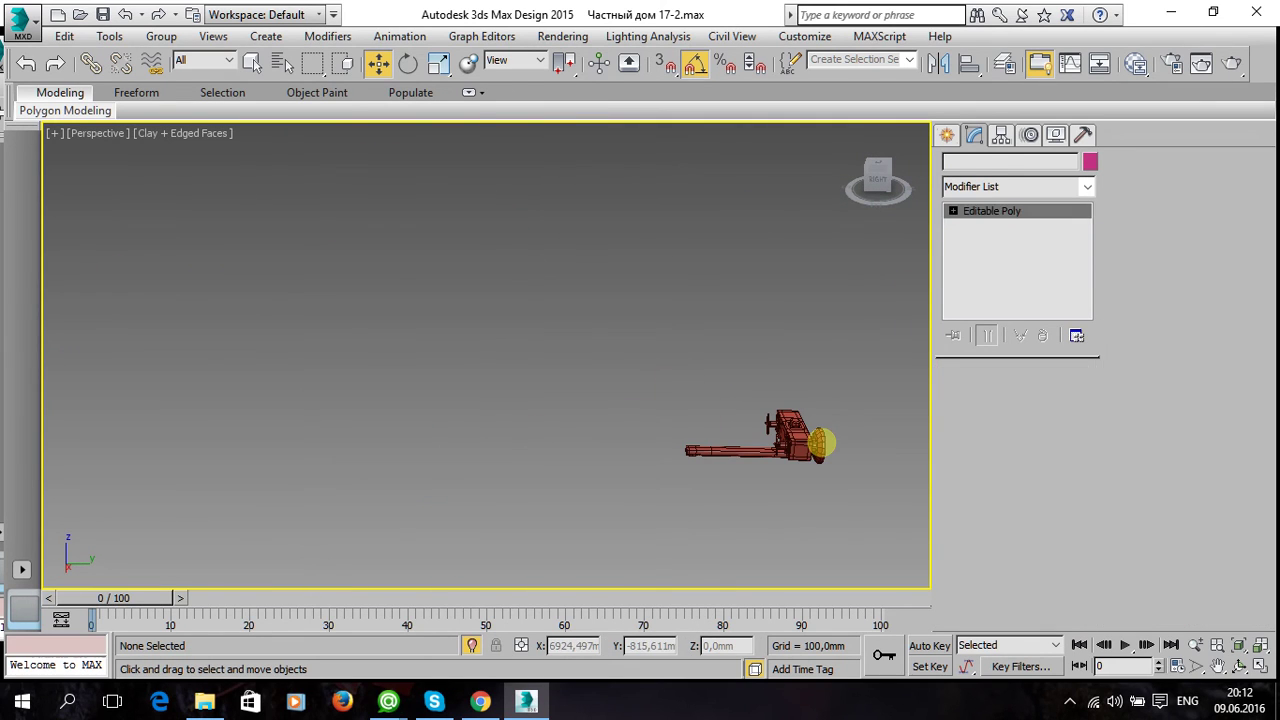
key(z)
click(548, 428)
scroll(577, 426, down, 1)
alt+middle_drag(577, 426, 686, 409)
scroll(634, 409, down, 8)
scroll(639, 410, up, 8)
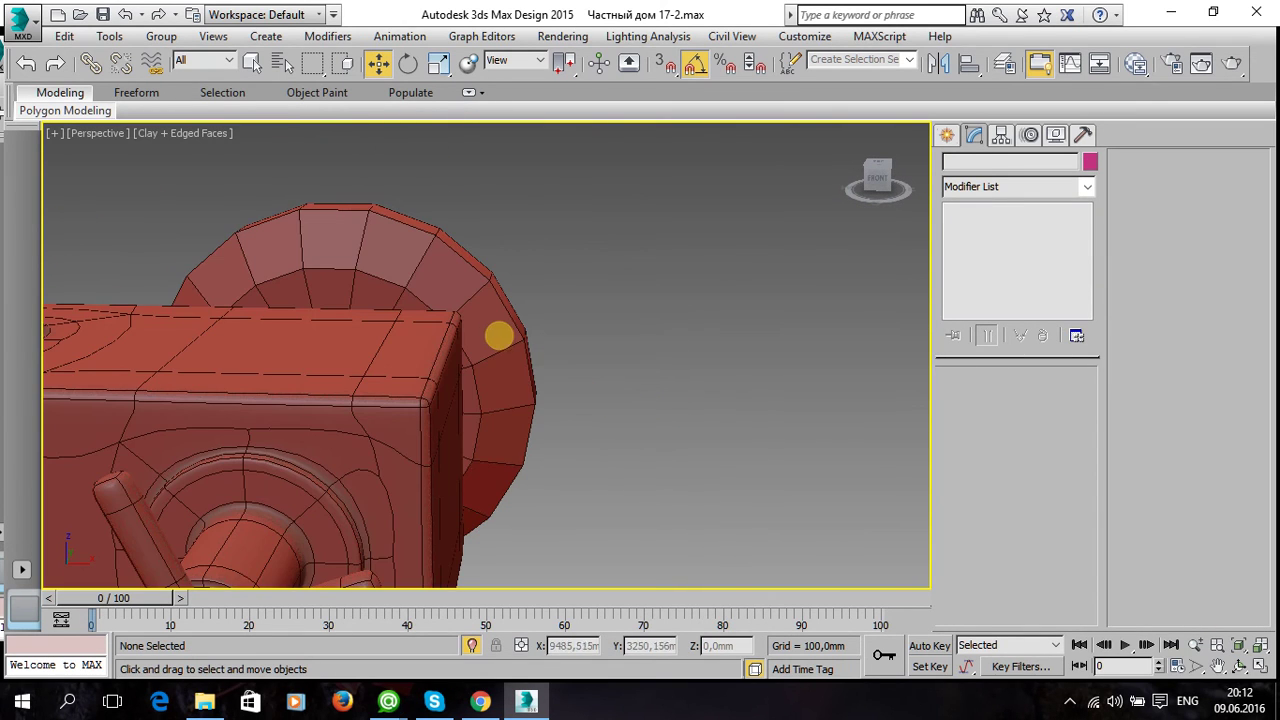
click(499, 336)
alt+middle_drag(566, 391, 519, 420)
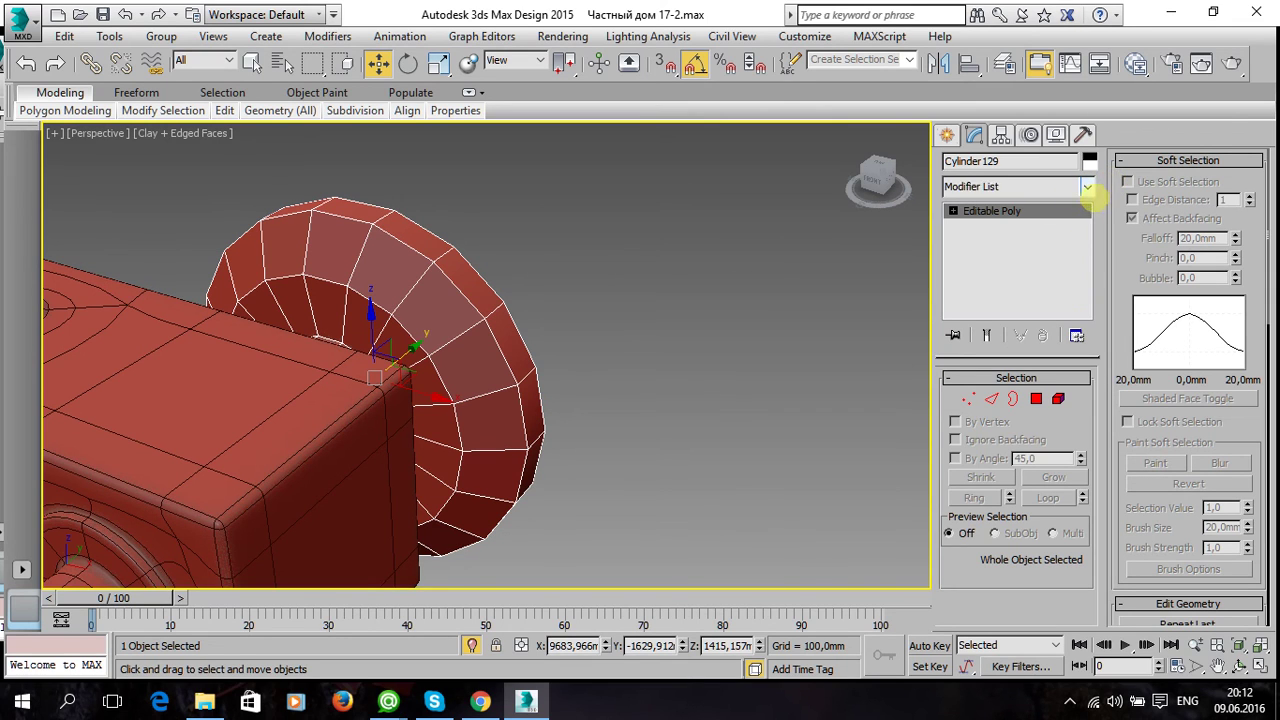
Add a Smooth modifier with Auto Smooth to Cylinder129.
click(1088, 188)
click(1086, 582)
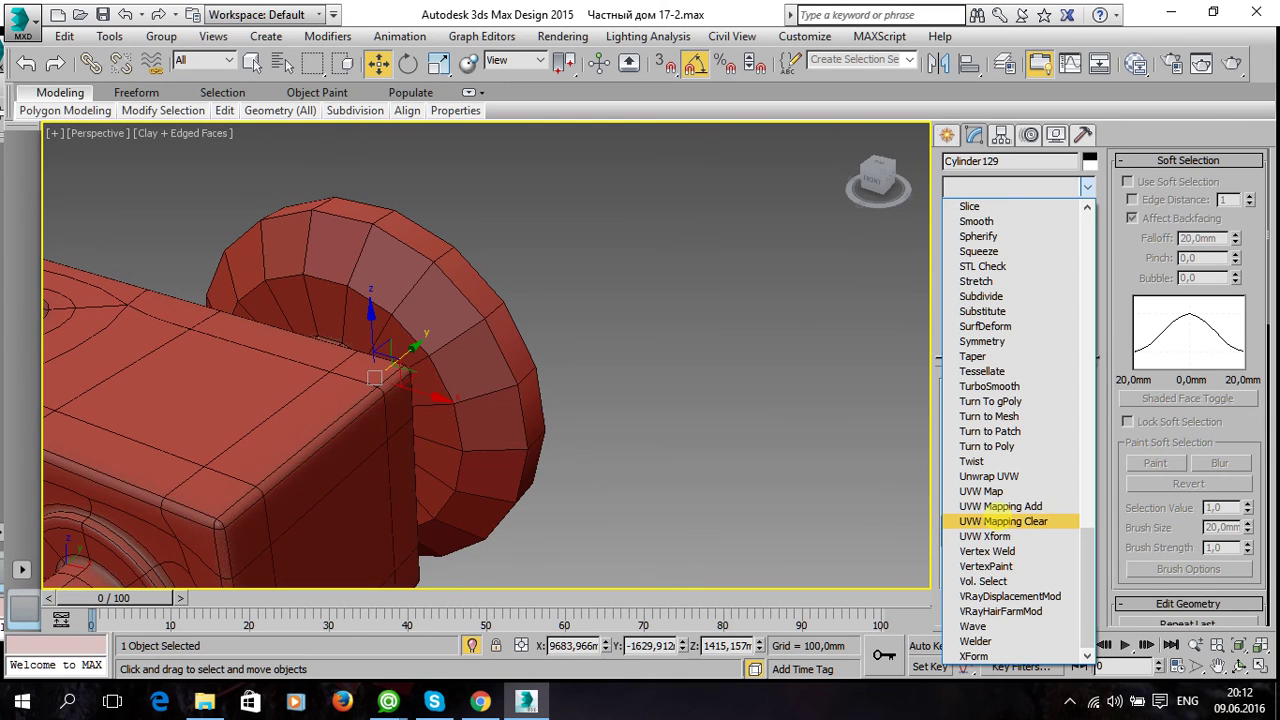
click(857, 292)
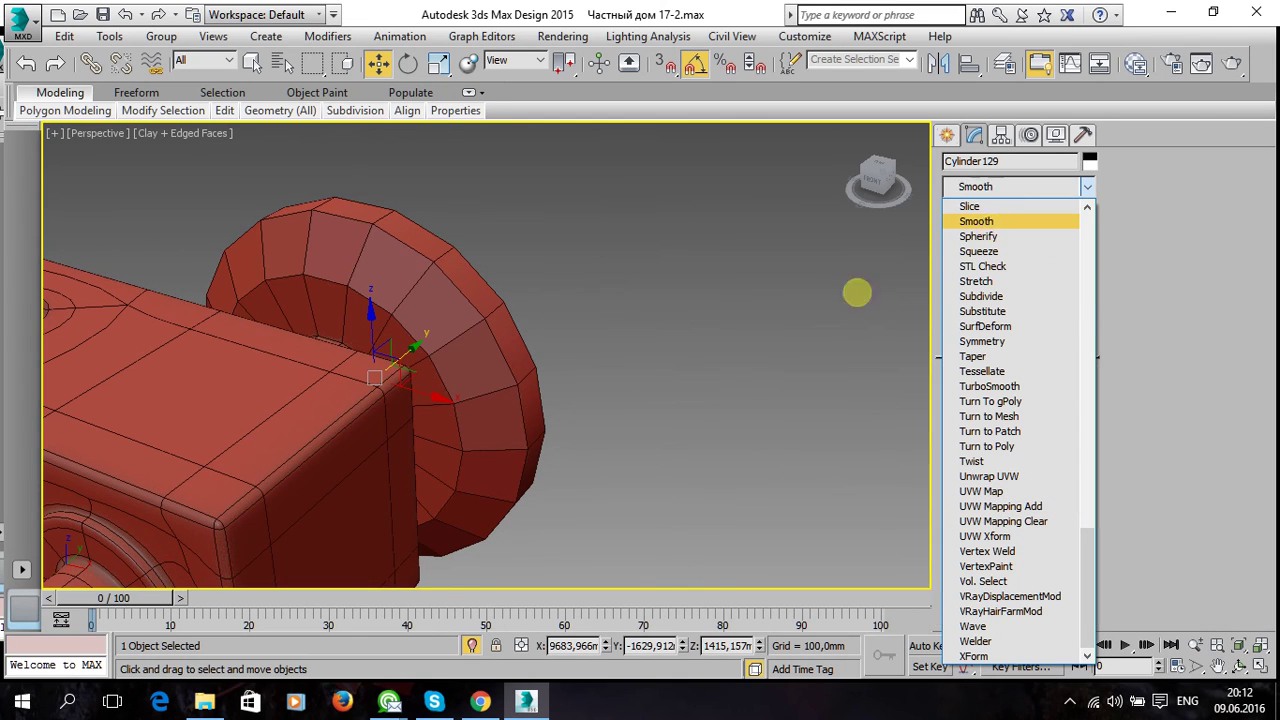
key(Return)
click(954, 400)
In the Front view, clone Cylinder129 as an Instance onto the mixer's opposite end.
click(580, 414)
alt+middle_drag(580, 414, 628, 419)
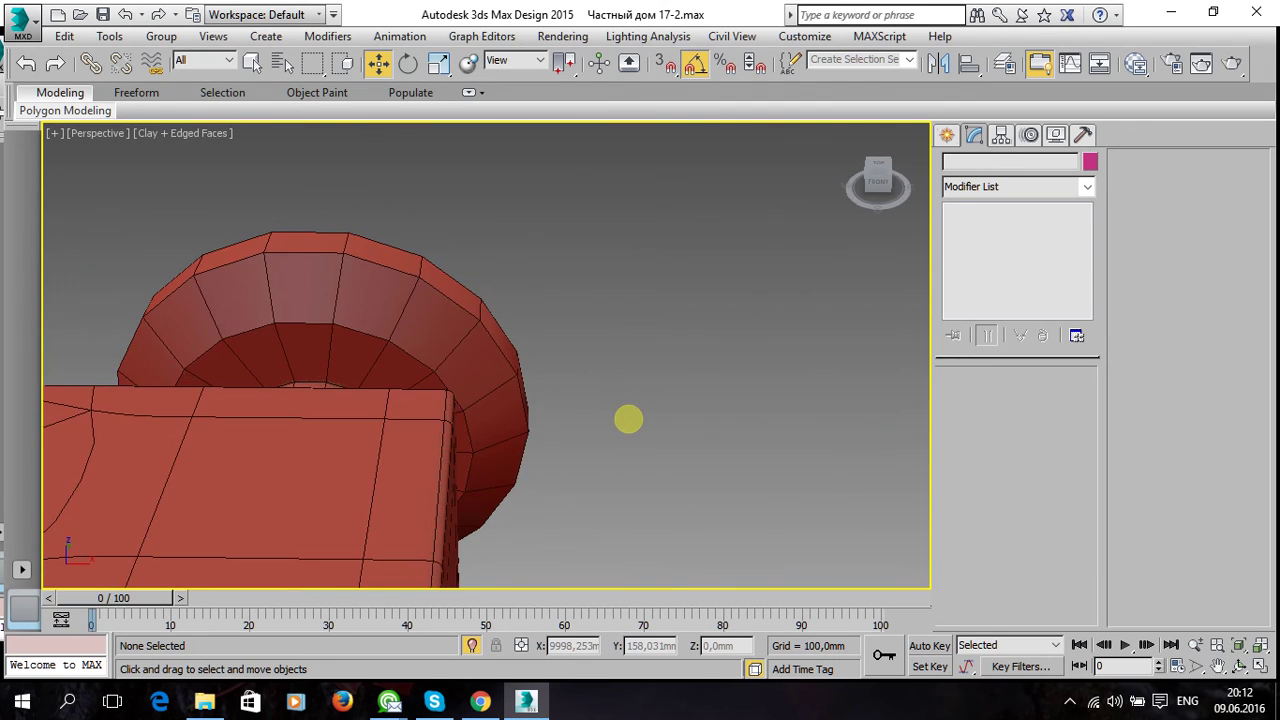
scroll(628, 419, down, 10)
click(596, 412)
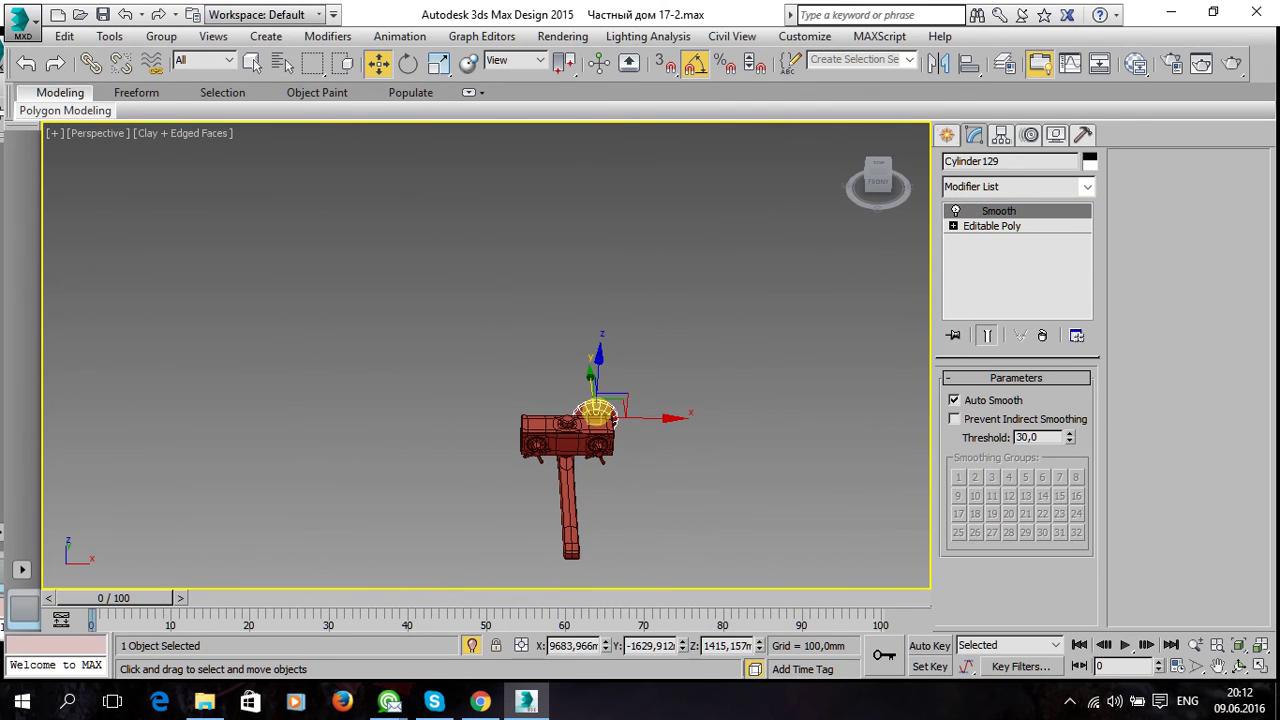
key(alt+w)
right_click(651, 242)
key(alt+w)
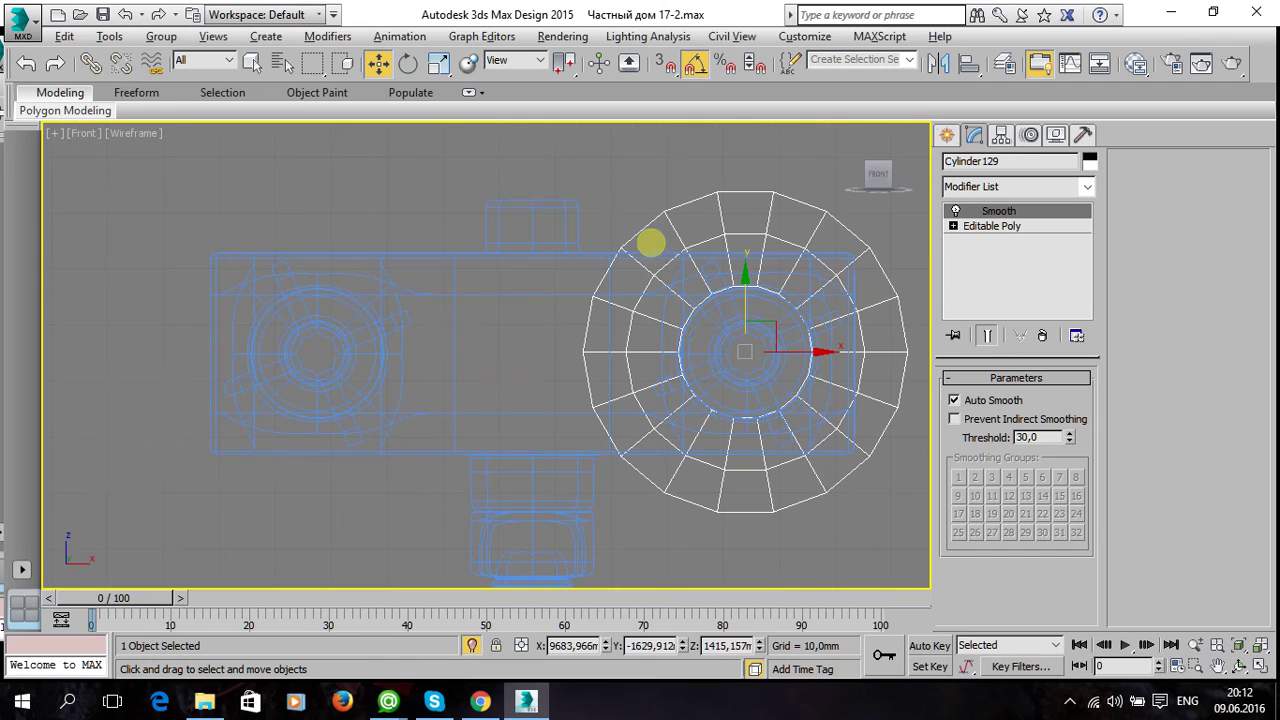
shift+drag(824, 352, 395, 362)
click(641, 429)
key(alt+w)
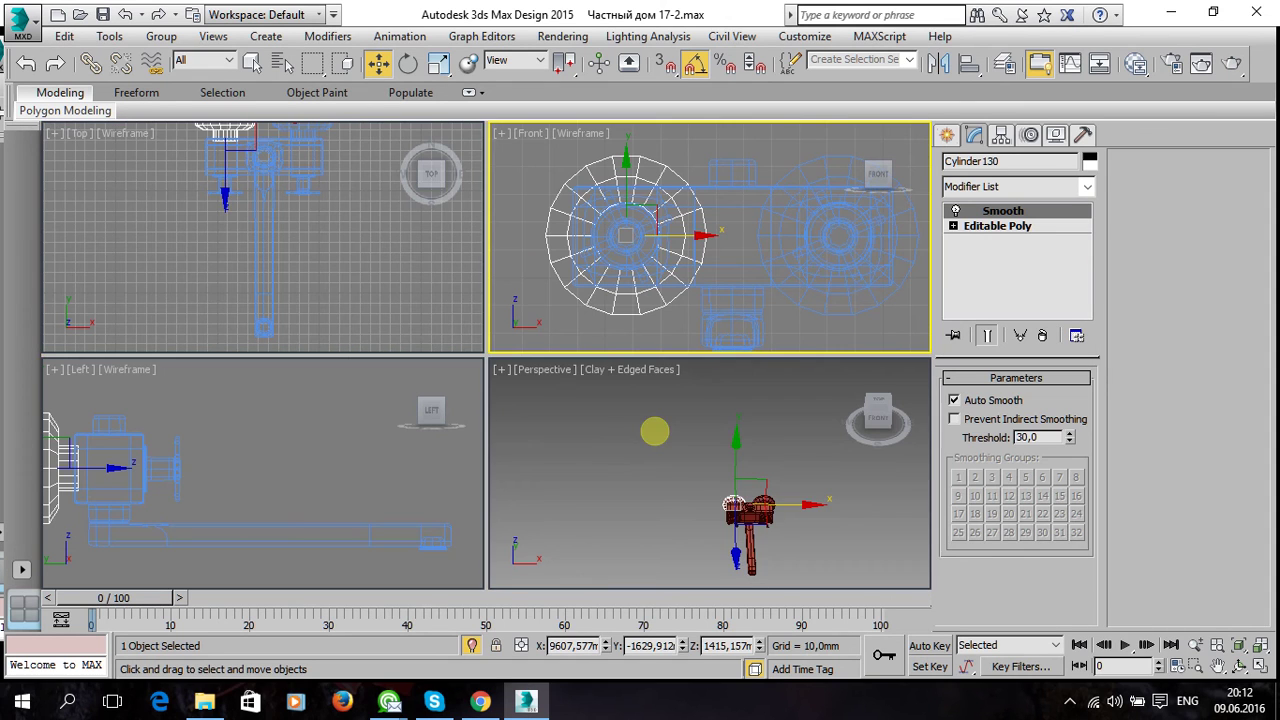
Orbit the Perspective view to check the copy Cylinder130 and reselect Cylinder129.
click(765, 505)
key(alt+w)
click(689, 465)
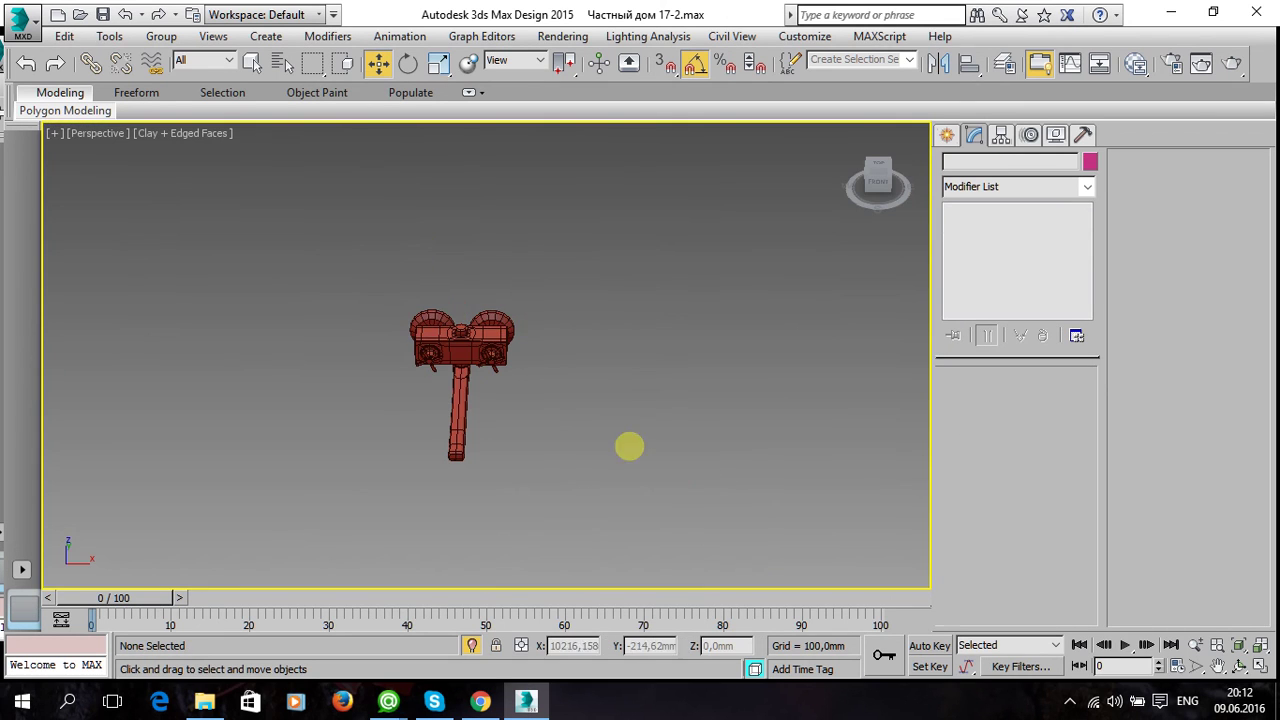
mouse_move(563, 410)
alt+middle_down()
mouse_move(715, 399)
mouse_move(764, 379)
alt+middle_up()
mouse_move(614, 404)
alt+middle_down()
mouse_move(603, 391)
mouse_move(674, 403)
mouse_move(624, 412)
alt+middle_up()
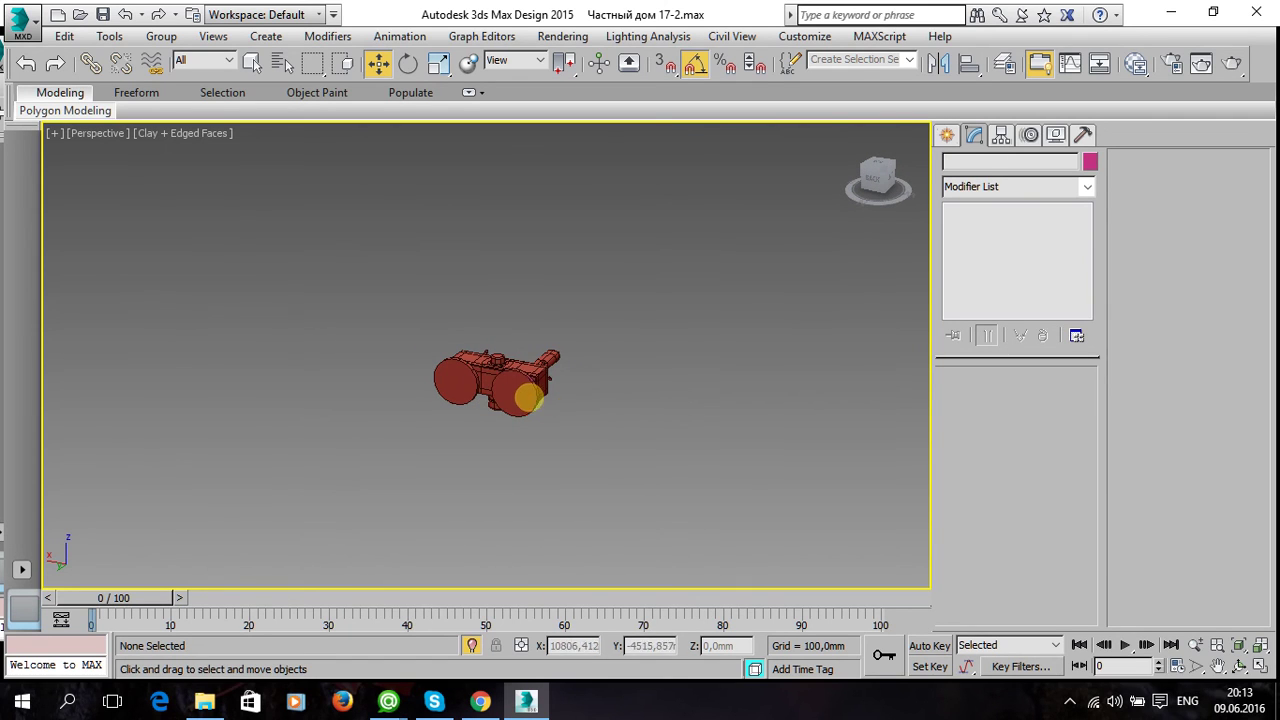
click(513, 394)
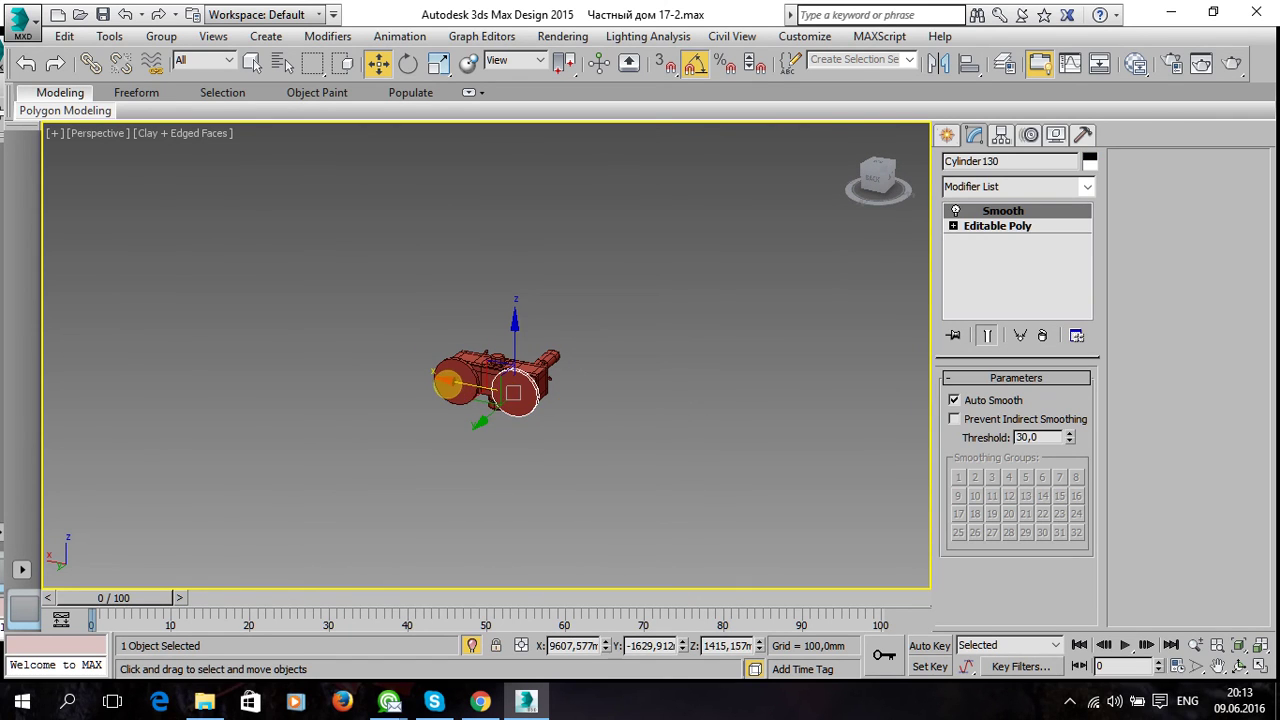
click(450, 384)
alt+middle_drag(465, 392, 551, 394)
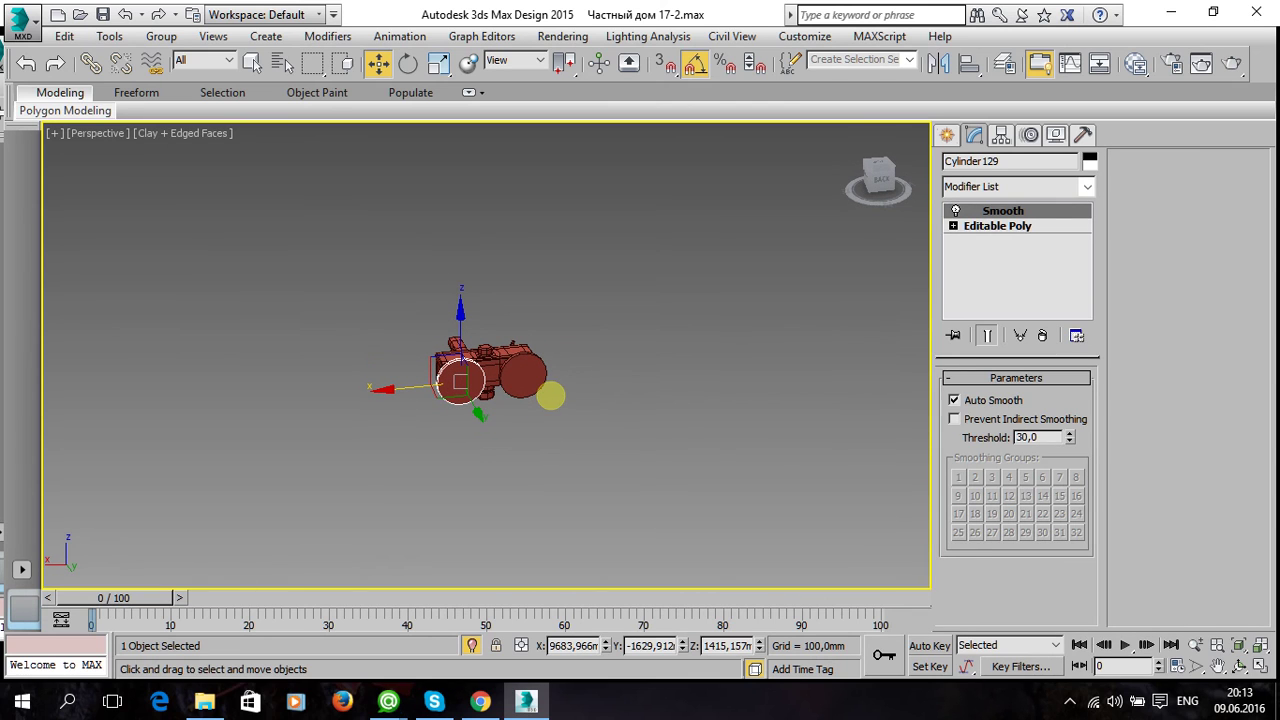
Collapse Cylinder129's Smooth modifier stack into an Editable Poly.
right_click(1024, 210)
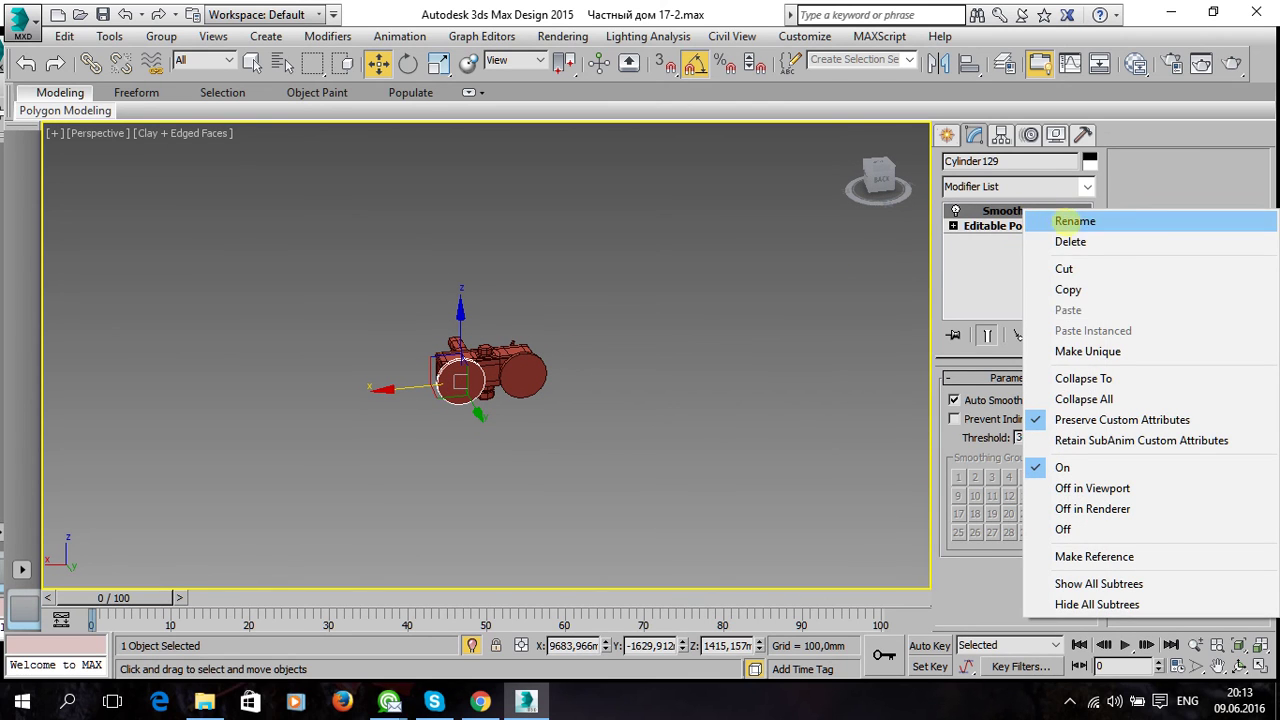
click(1083, 378)
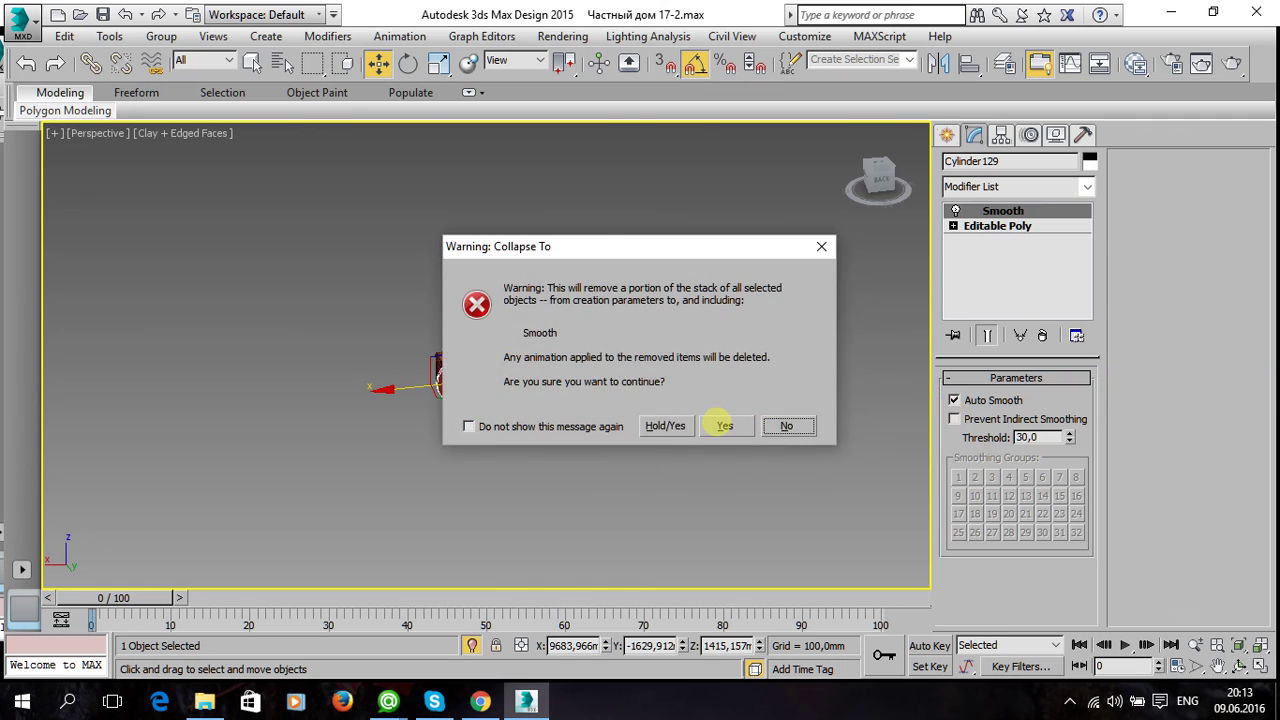
click(726, 423)
click(650, 420)
click(530, 379)
click(455, 390)
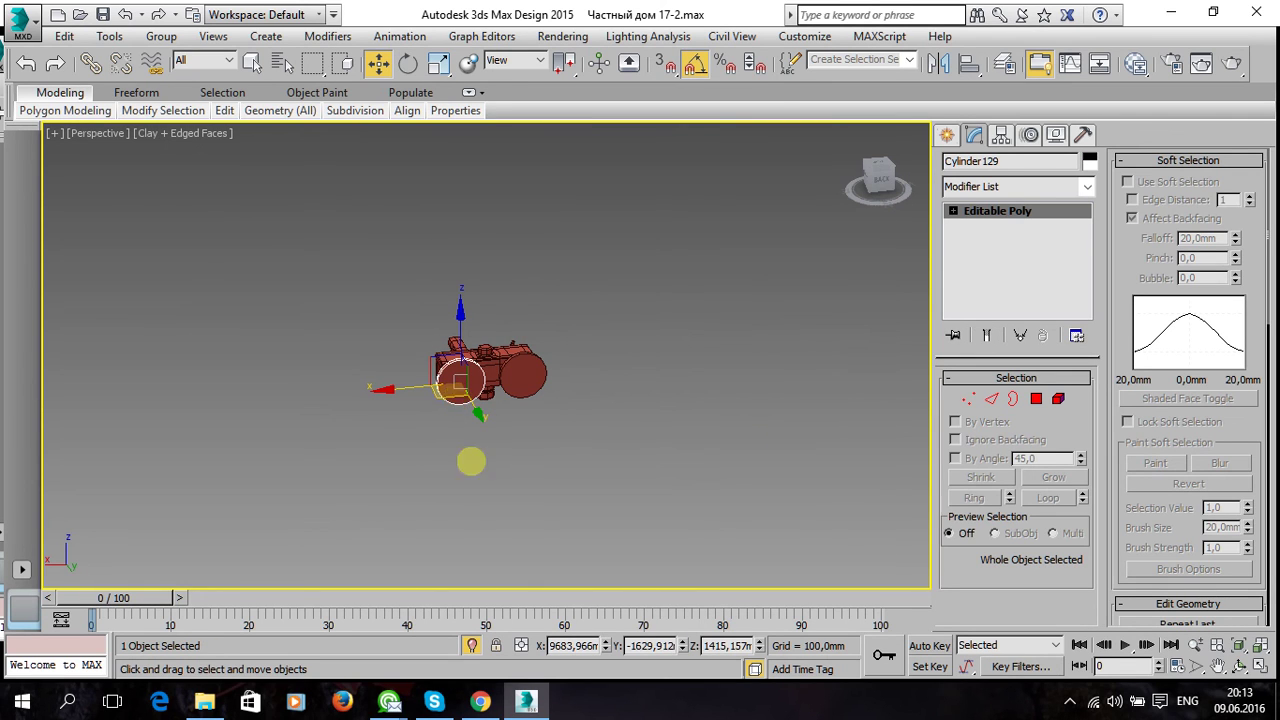
click(471, 644)
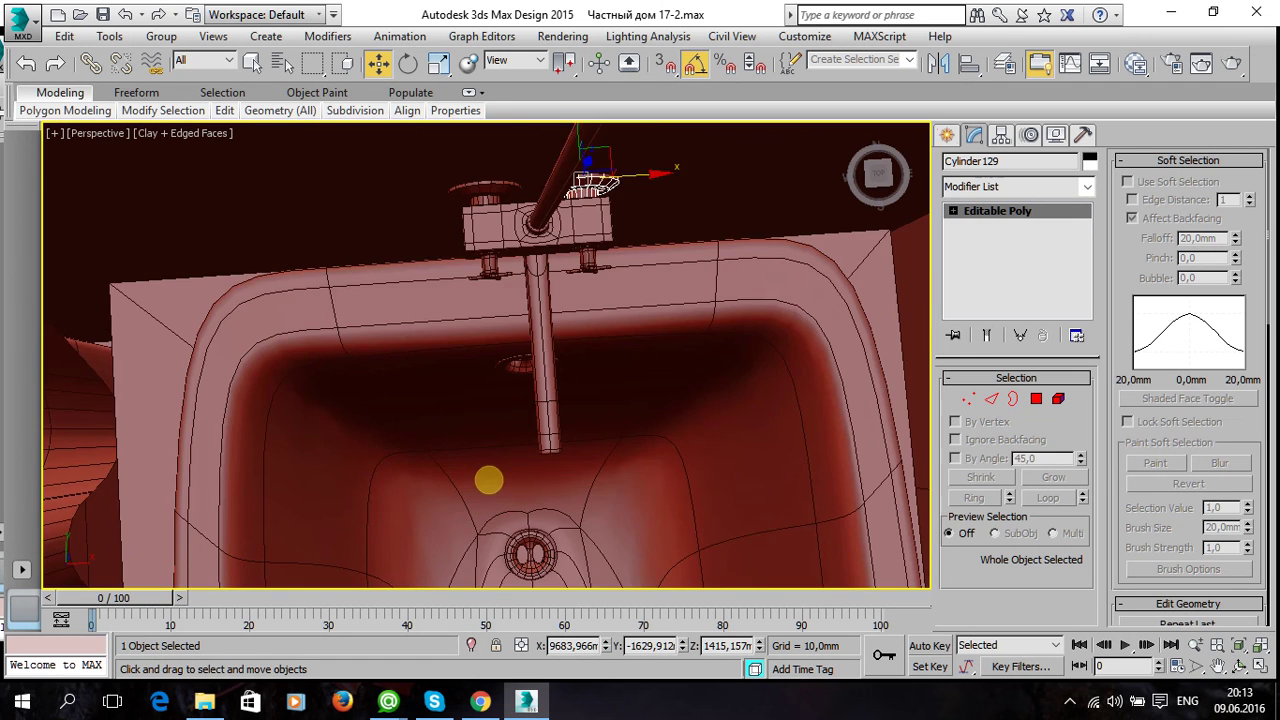
key(z)
mouse_move(521, 432)
alt+middle_down()
mouse_move(354, 352)
mouse_move(413, 337)
alt+middle_up()
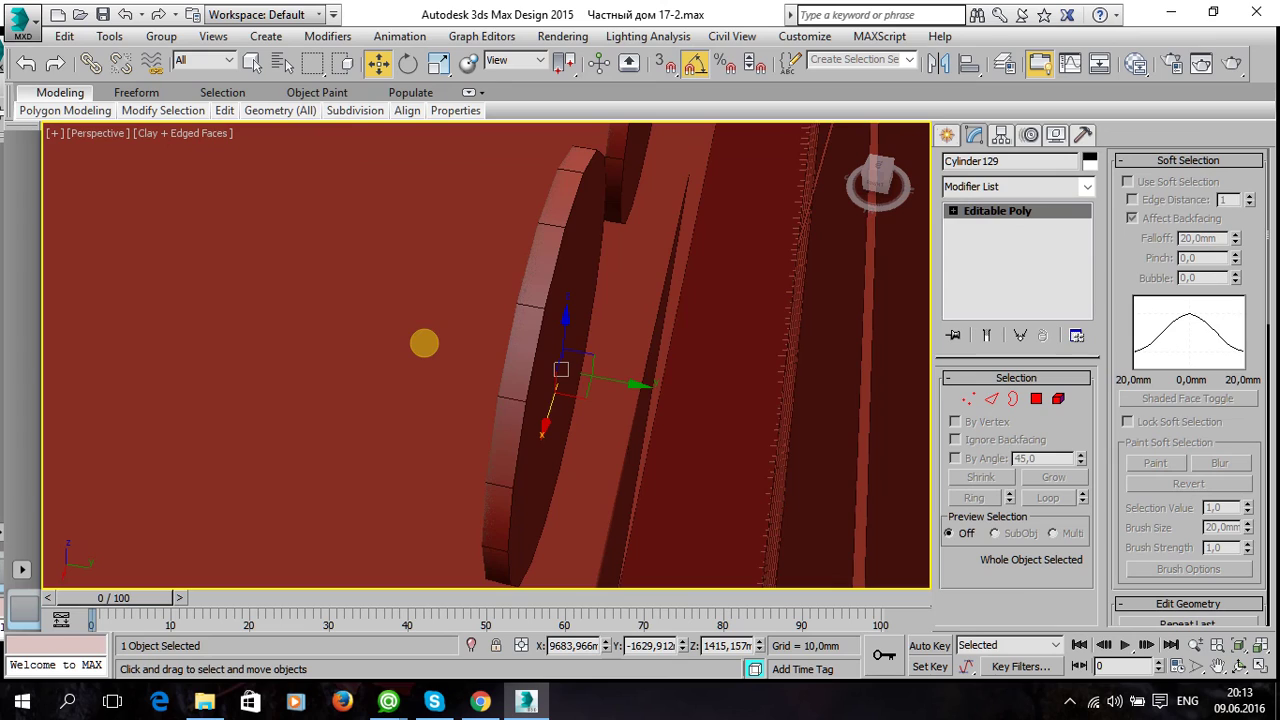
scroll(463, 345, down, 3)
scroll(526, 311, down, 3)
scroll(543, 297, down, 2)
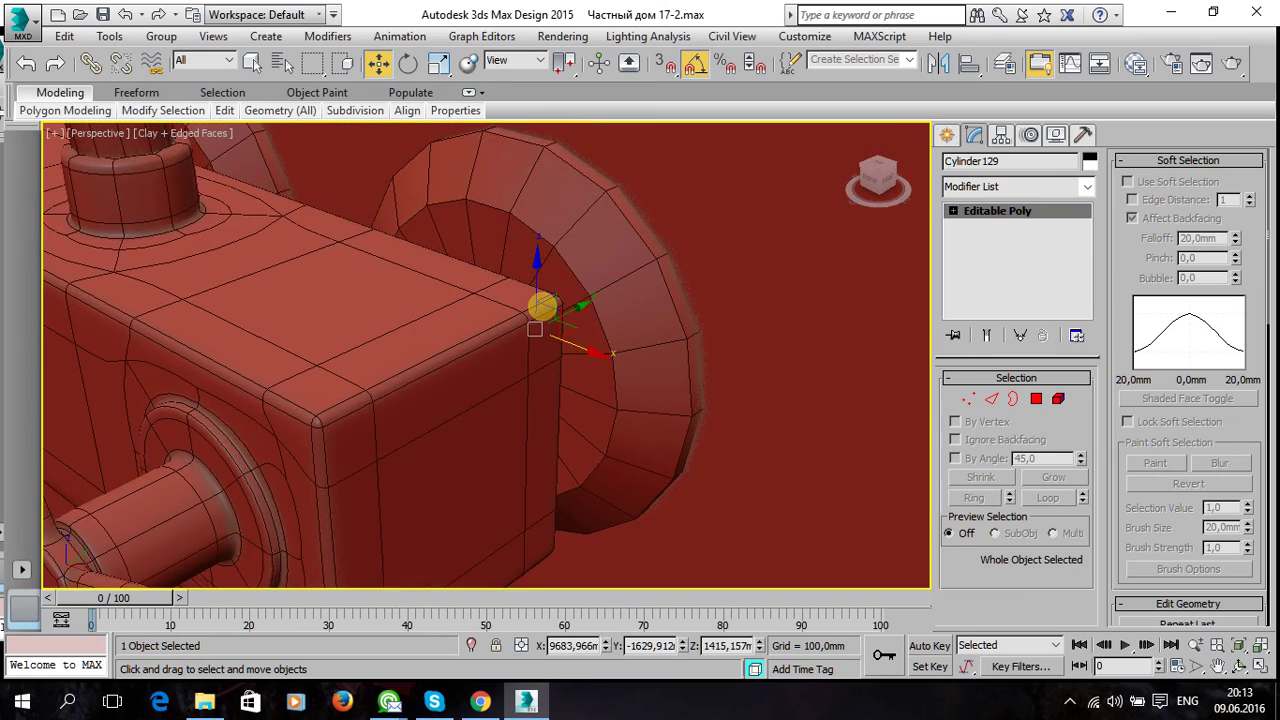
scroll(553, 317, down, 2)
mouse_move(553, 317)
alt+middle_down()
mouse_move(663, 304)
mouse_move(666, 269)
mouse_move(651, 286)
mouse_move(687, 289)
mouse_move(545, 233)
alt+middle_up()
mouse_move(568, 280)
alt+middle_down()
mouse_move(546, 340)
mouse_move(589, 357)
mouse_move(629, 329)
mouse_move(514, 371)
mouse_move(443, 460)
mouse_move(452, 410)
mouse_move(440, 426)
mouse_move(441, 407)
mouse_move(457, 386)
mouse_move(434, 400)
mouse_move(417, 446)
mouse_move(534, 380)
alt+middle_up()
scroll(545, 340, down, 2)
scroll(516, 374, down, 2)
scroll(433, 403, up, 3)
scroll(453, 406, down, 3)
click(731, 263)
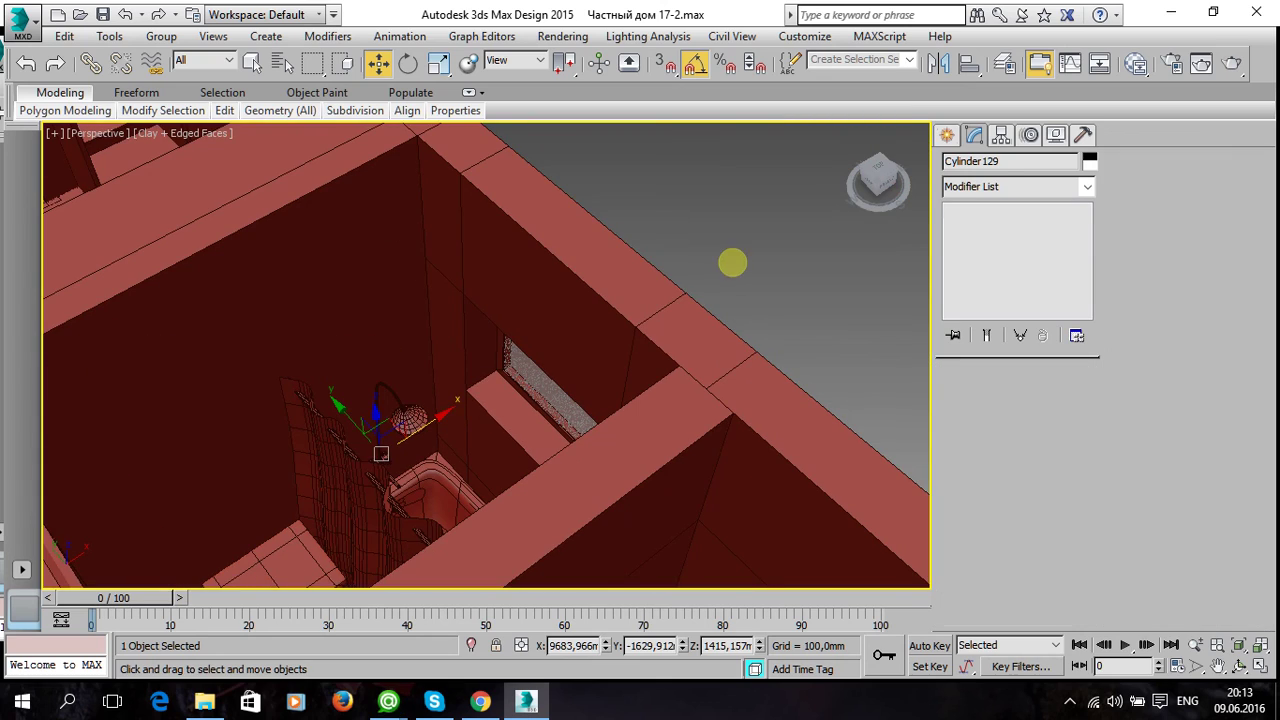
scroll(463, 431, up, 2)
scroll(463, 431, up, 2)
mouse_move(443, 423)
alt+middle_down()
mouse_move(466, 391)
mouse_move(555, 402)
mouse_move(663, 460)
mouse_move(518, 262)
mouse_move(634, 263)
mouse_move(671, 374)
mouse_move(692, 344)
alt+middle_up()
scroll(477, 391, up, 2)
scroll(692, 344, up, 2)
alt+middle_drag(613, 404, 445, 407)
mouse_move(433, 325)
alt+middle_down()
mouse_move(471, 366)
mouse_move(497, 340)
mouse_move(510, 366)
mouse_move(542, 351)
alt+middle_up()
alt+middle_drag(524, 308, 551, 354)
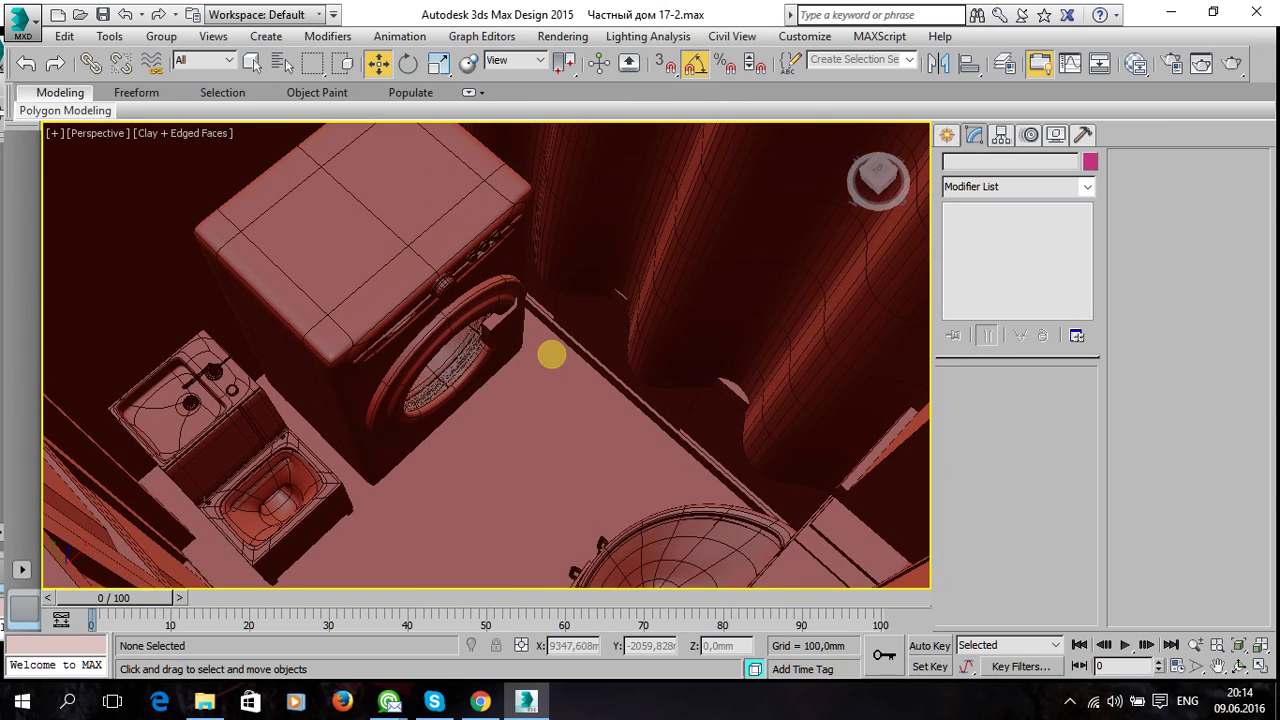
scroll(545, 359, down, 3)
mouse_move(545, 359)
alt+middle_down()
mouse_move(414, 406)
mouse_move(337, 409)
alt+middle_up()
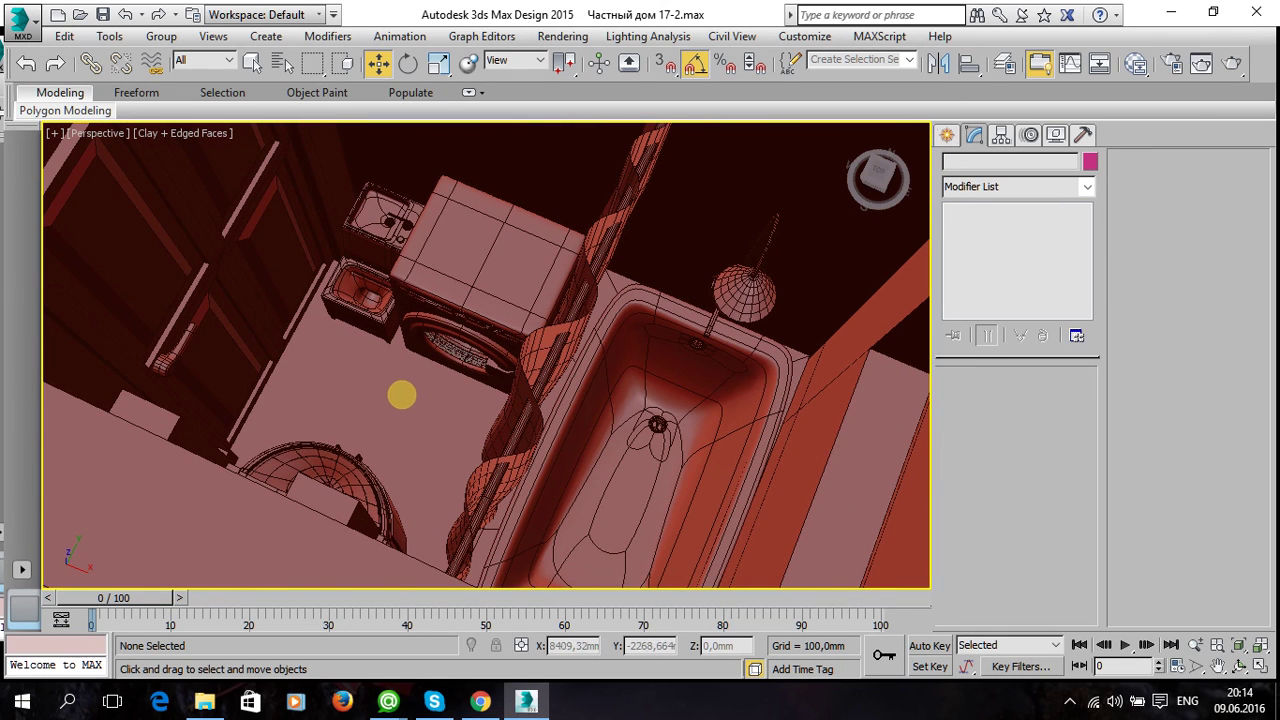